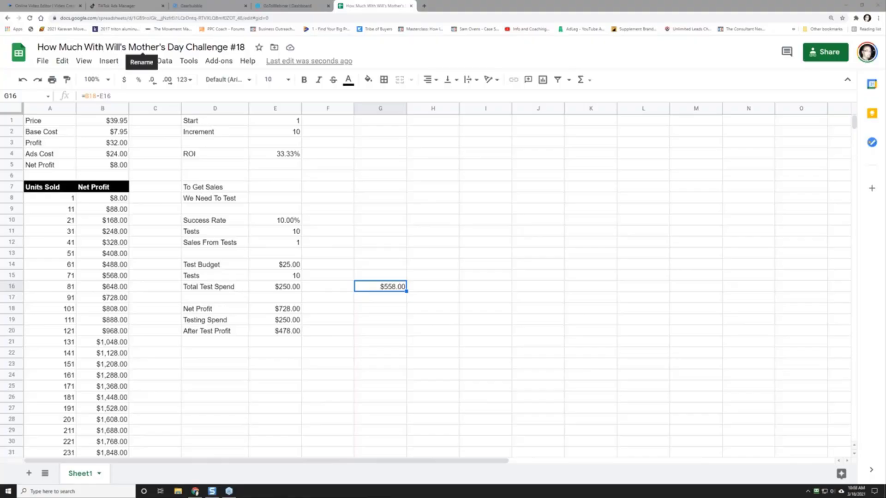
# Step: Clear the scratch result in G16 and set the test budget in E14 to 50
pyautogui.click(281, 265)
pyautogui.click(384, 287)
pyautogui.press('Delete')
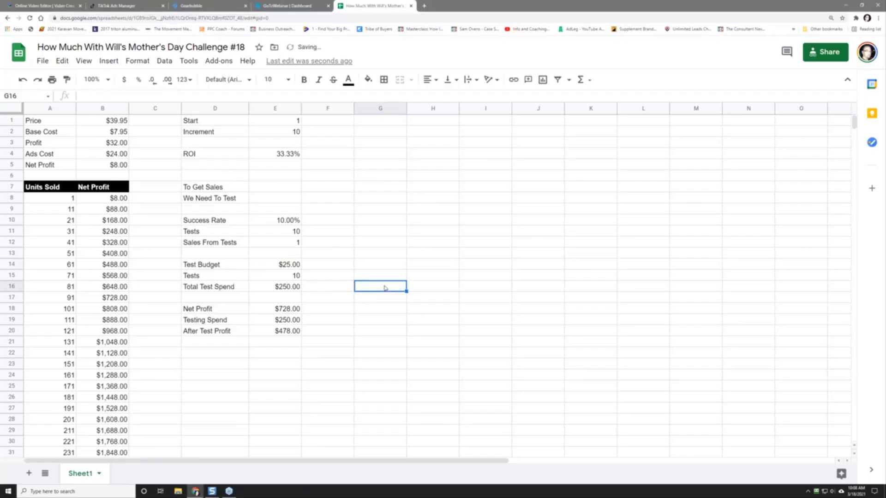
pyautogui.click(285, 264)
pyautogui.write('50')
pyautogui.press('Return')
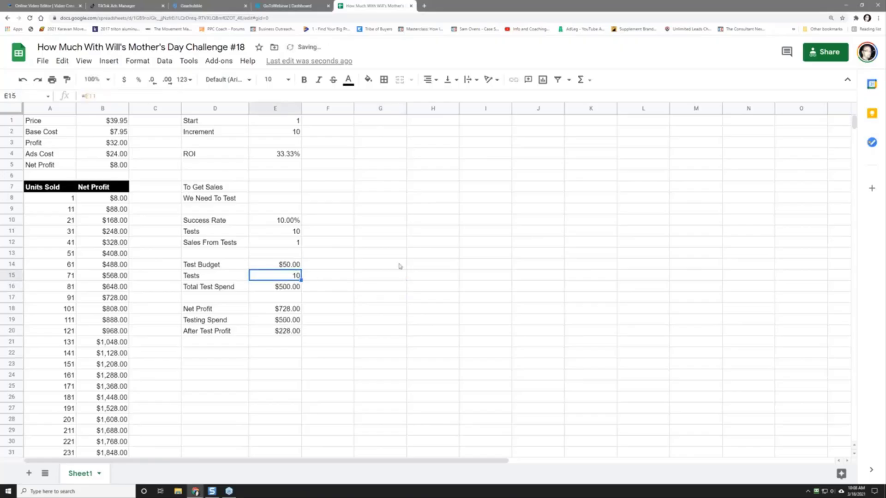
# Step: Review the success rate, tests count, sales, total test spend and 71-unit rows of the profit model
pyautogui.click(286, 235)
pyautogui.click(225, 223)
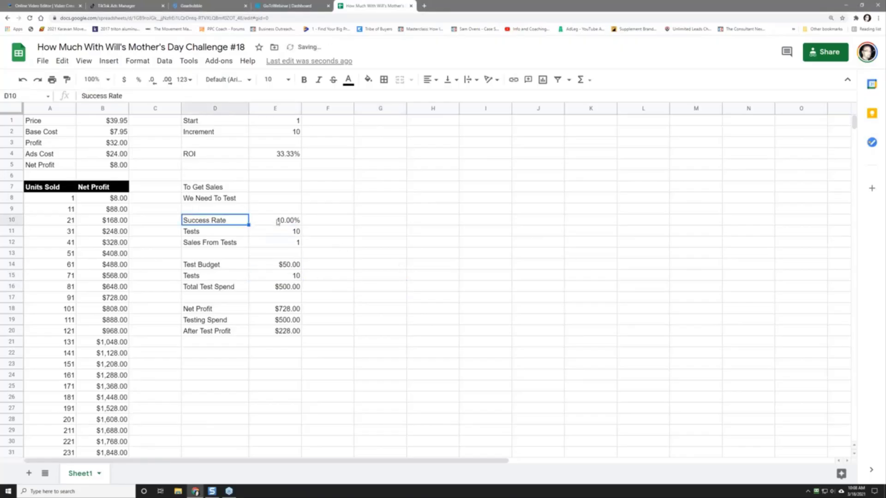
pyautogui.click(278, 222)
pyautogui.click(278, 236)
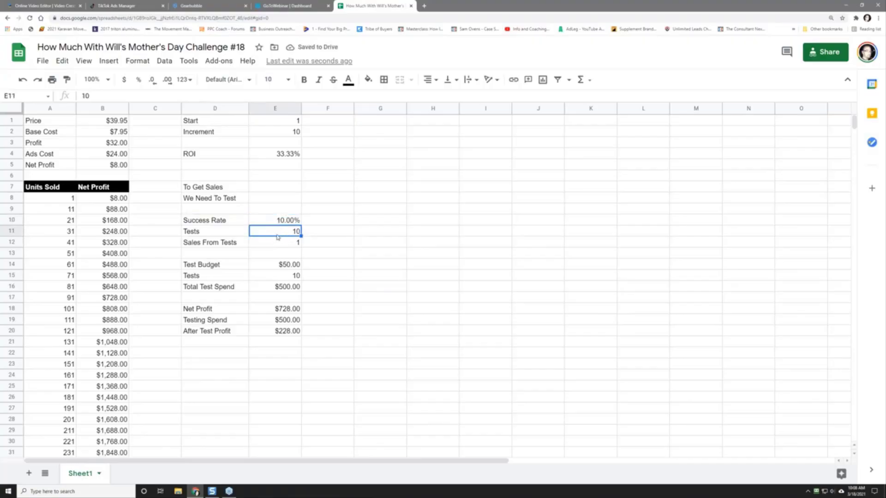
pyautogui.click(277, 241)
pyautogui.click(278, 266)
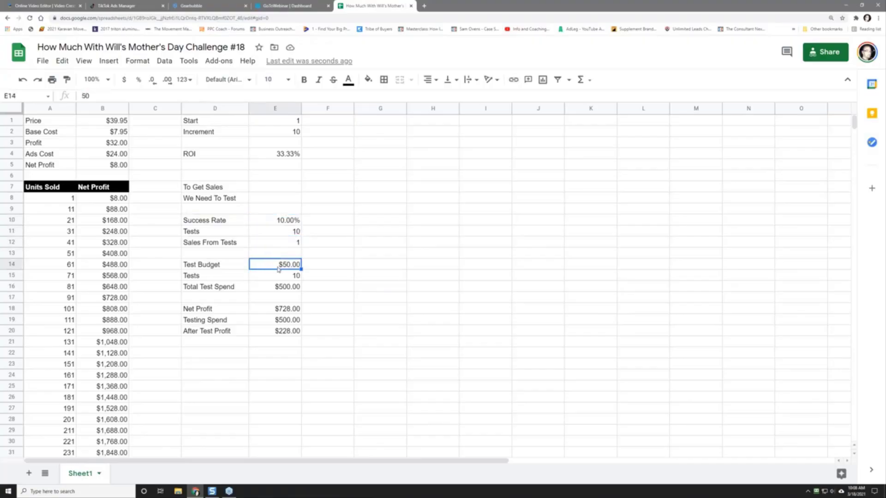
pyautogui.moveTo(246, 287); pyautogui.dragTo(278, 288)
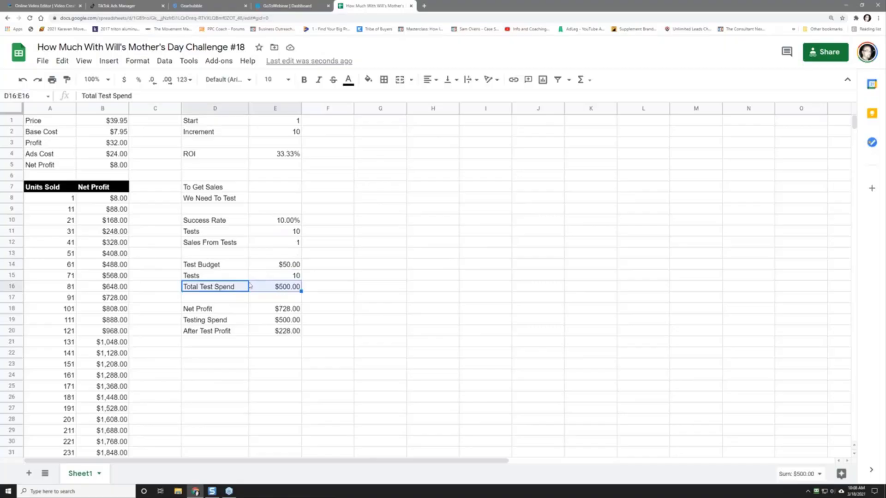
pyautogui.moveTo(62, 279); pyautogui.dragTo(84, 277)
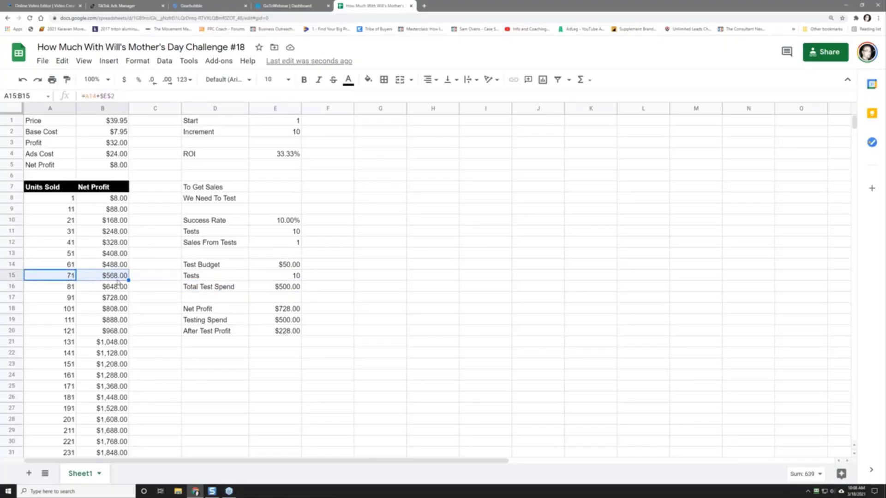
# Step: Lower the test budget to 25 and check total test spend, the 31-unit row and sales
pyautogui.click(264, 266)
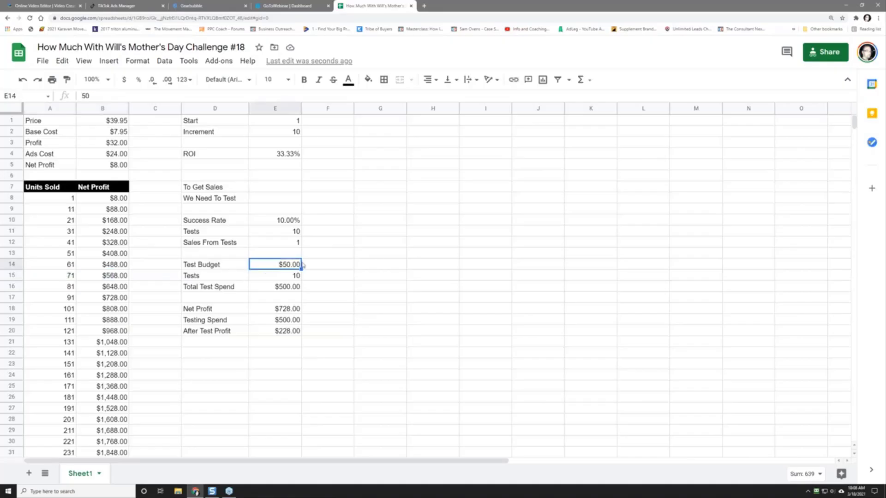
pyautogui.write('25')
pyautogui.press('Return')
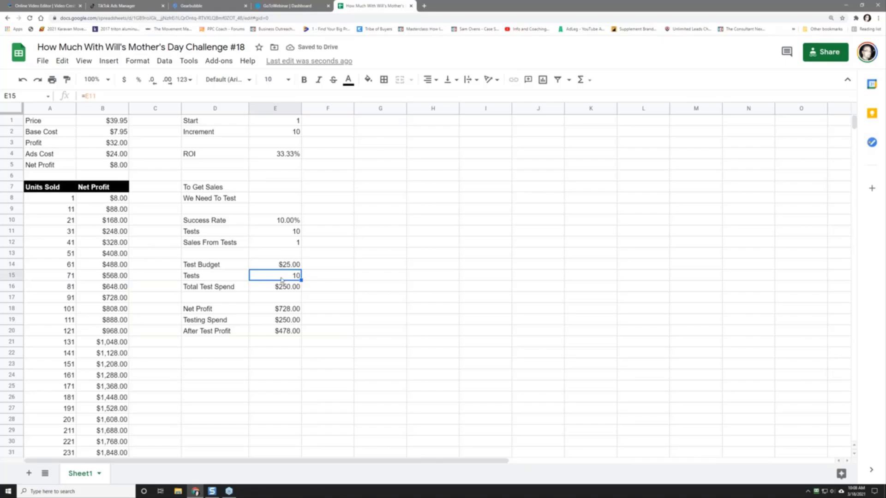
pyautogui.click(282, 292)
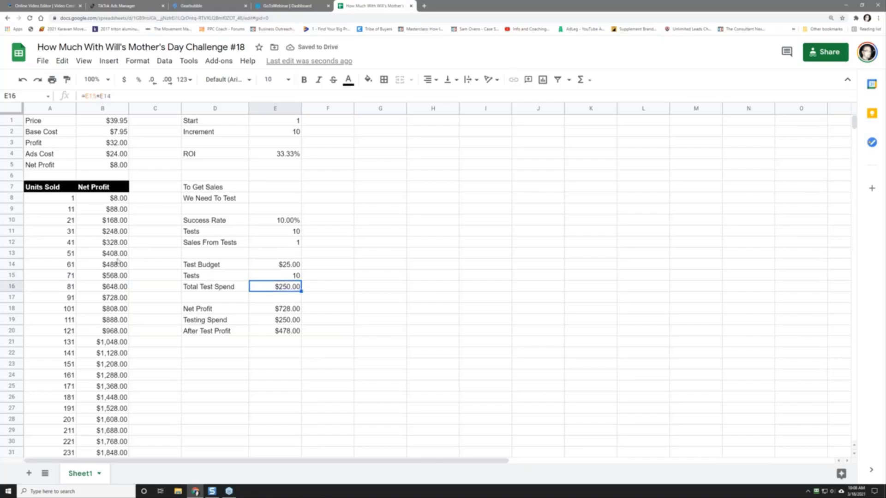
pyautogui.moveTo(67, 233); pyautogui.dragTo(81, 237)
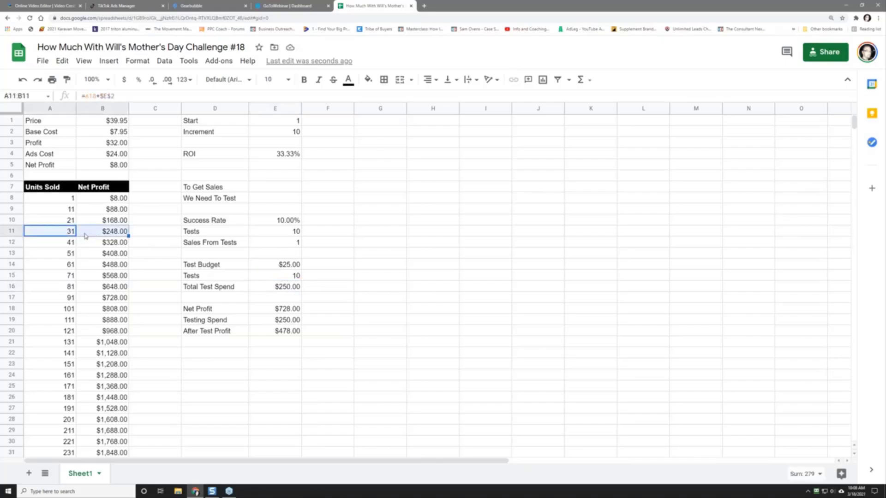
pyautogui.click(286, 243)
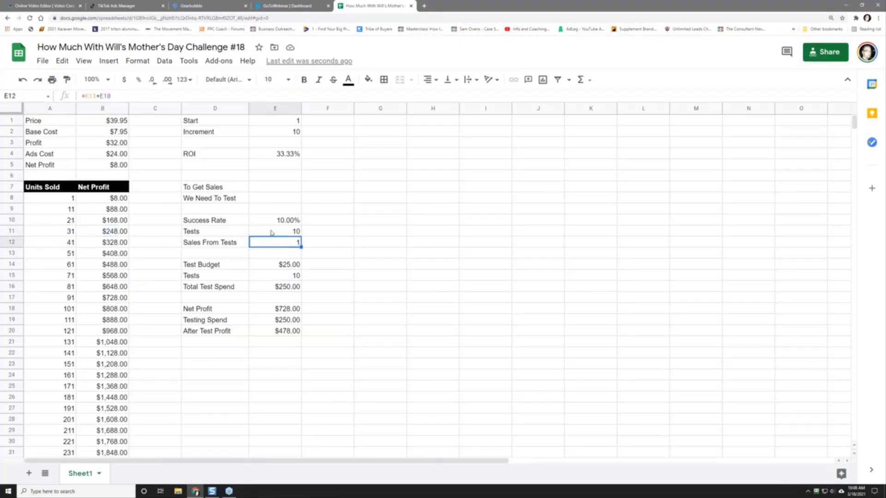
pyautogui.click(270, 233)
pyautogui.moveTo(226, 234); pyautogui.dragTo(276, 231)
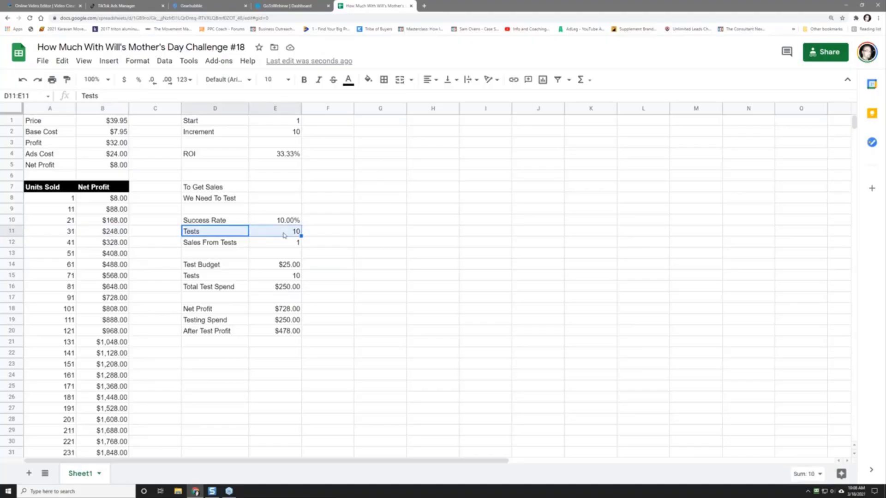
# Step: Set the number of tests in E11 to 2, giving $50.00 total test spend
pyautogui.click(285, 235)
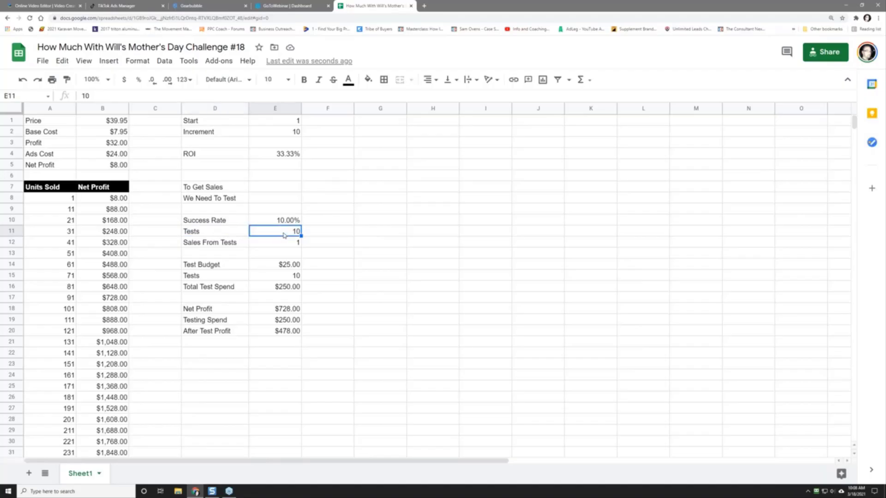
pyautogui.write('2')
pyautogui.press('Return')
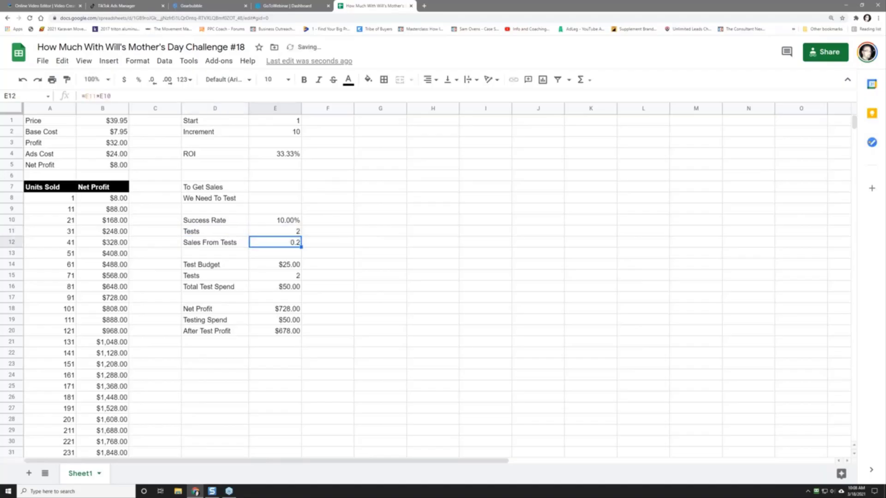
pyautogui.moveTo(230, 235); pyautogui.dragTo(277, 233)
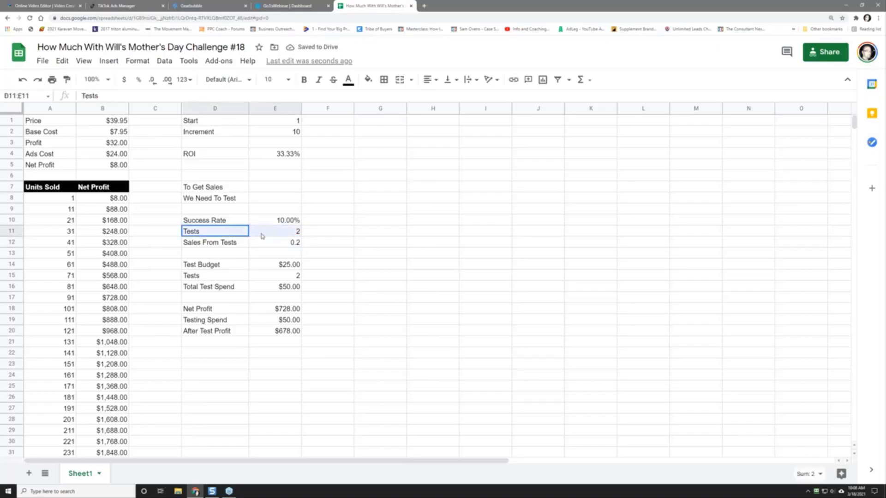
pyautogui.click(282, 287)
pyautogui.click(269, 236)
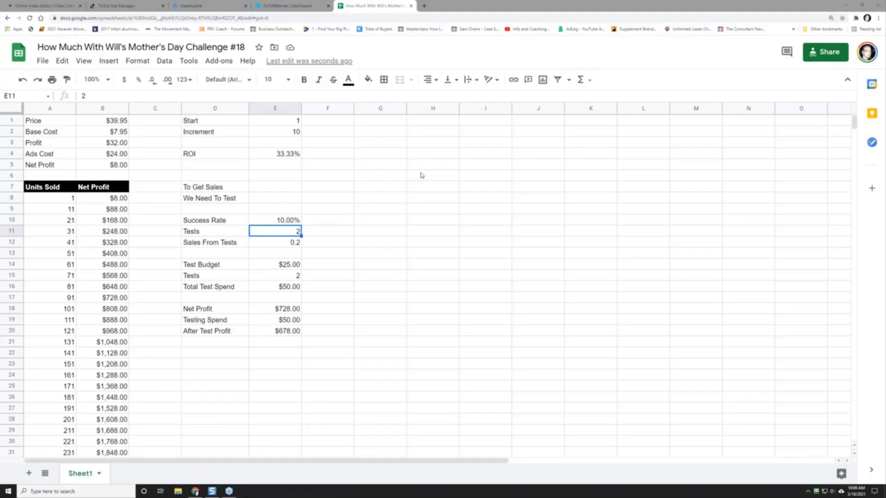
# Step: Search Google Images for 'funny coffee mugs' in a new tab
pyautogui.click(425, 6)
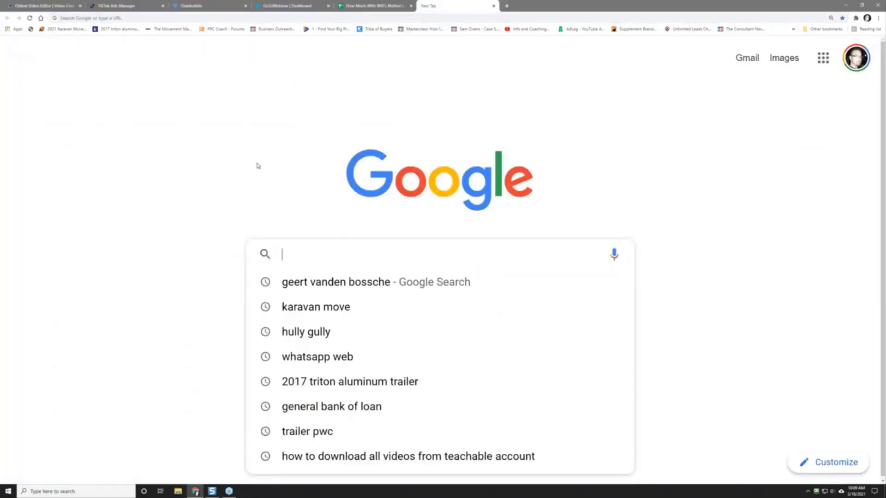
pyautogui.write('funny ')
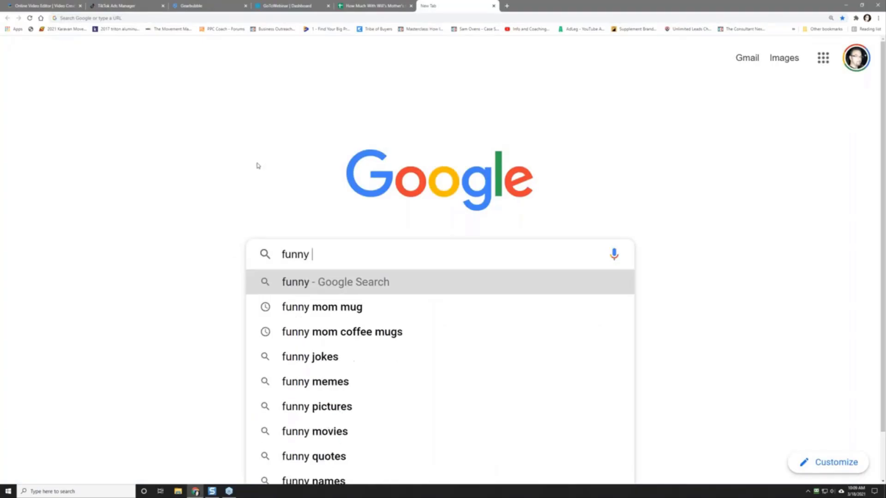
pyautogui.write('coffee mugs')
pyautogui.press('Return')
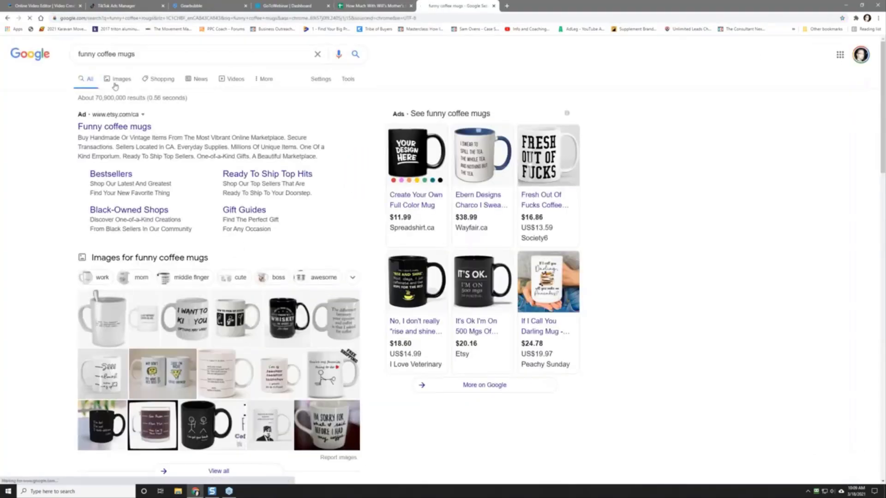
pyautogui.click(118, 79)
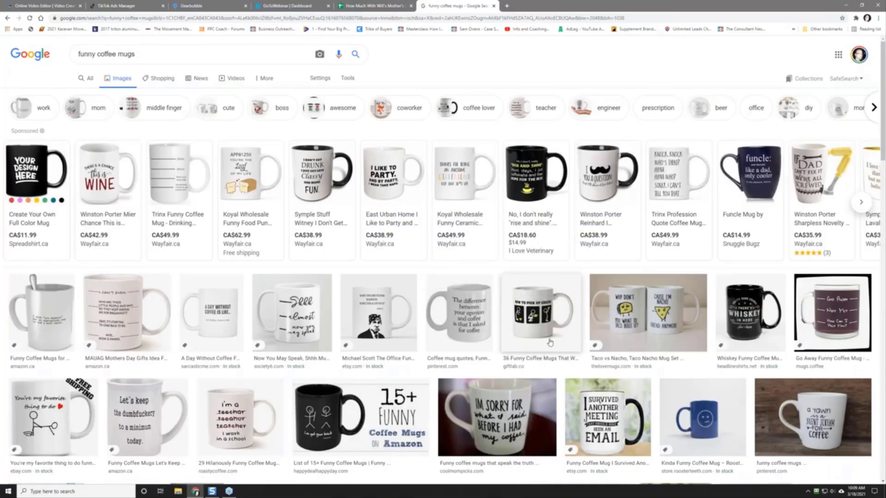
# Step: Refine the search to 'funny mom mugs' and region-capture the enlarged Dear Mom mug preview
pyautogui.click(99, 54)
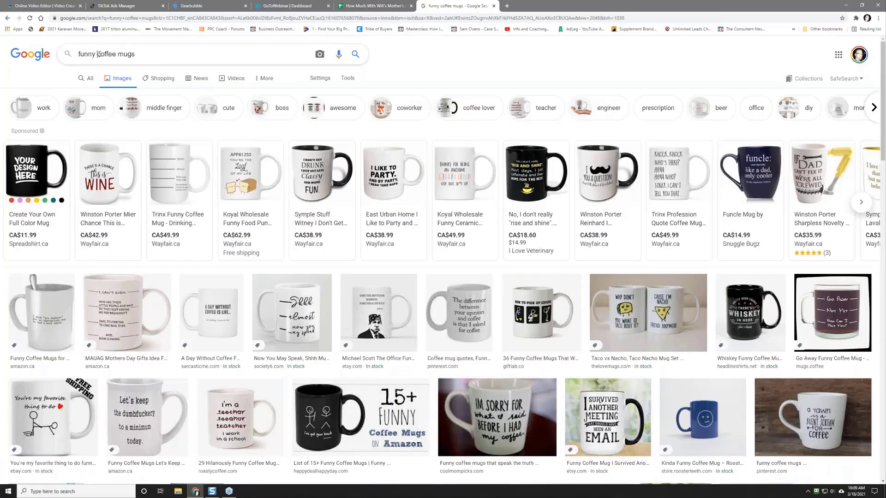
pyautogui.write('mom')
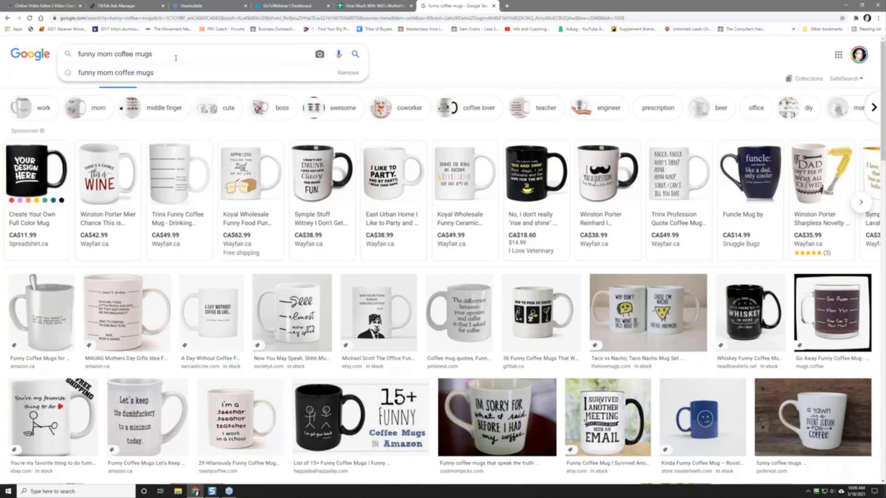
pyautogui.press('BackSpace')
pyautogui.press('BackSpace')
pyautogui.press('BackSpace')
pyautogui.press('BackSpace')
pyautogui.press('BackSpace')
pyautogui.press('BackSpace')
pyautogui.press('BackSpace')
pyautogui.press('Return')
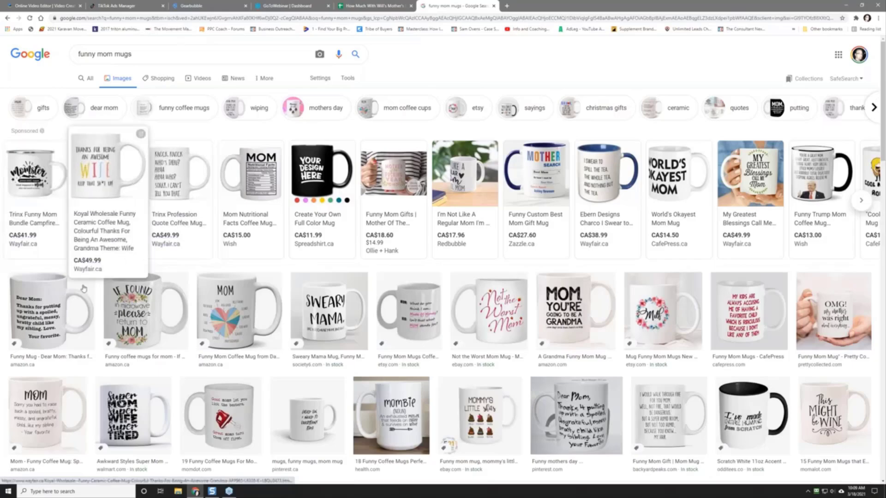
pyautogui.click(56, 319)
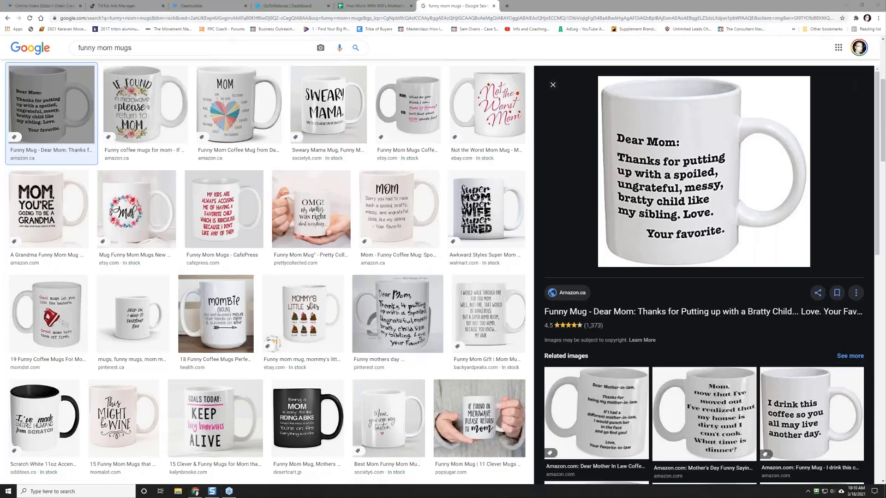
pyautogui.click(819, 61)
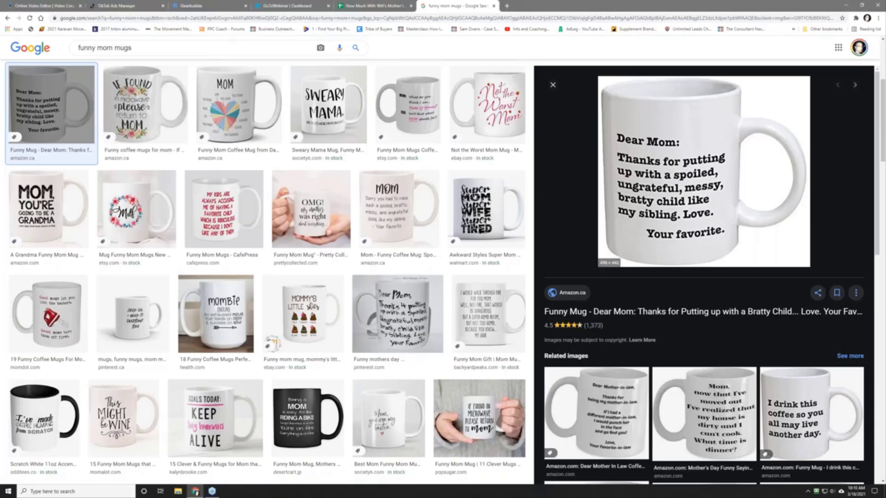
pyautogui.moveTo(601, 79); pyautogui.dragTo(809, 267)
# Step: Save the captured mug as a PNG in a new 'challenges/018 - mother's day challenge' folder
pyautogui.click(613, 279)
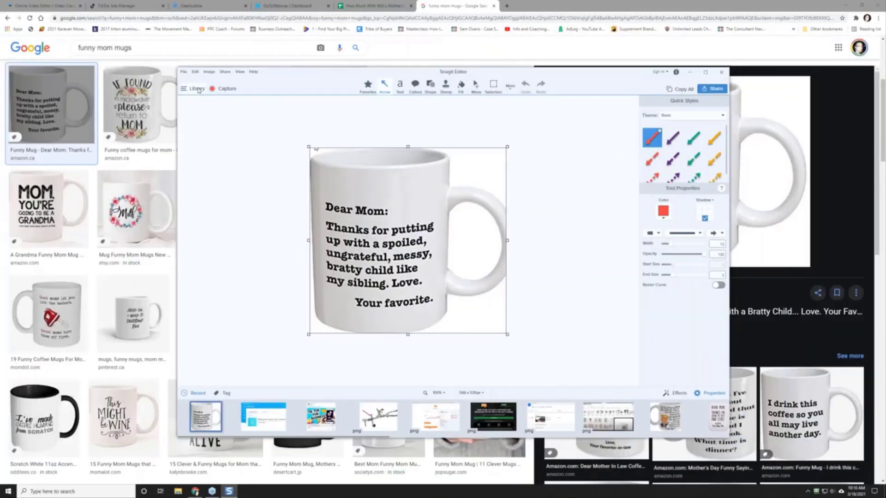
pyautogui.click(183, 71)
pyautogui.click(207, 113)
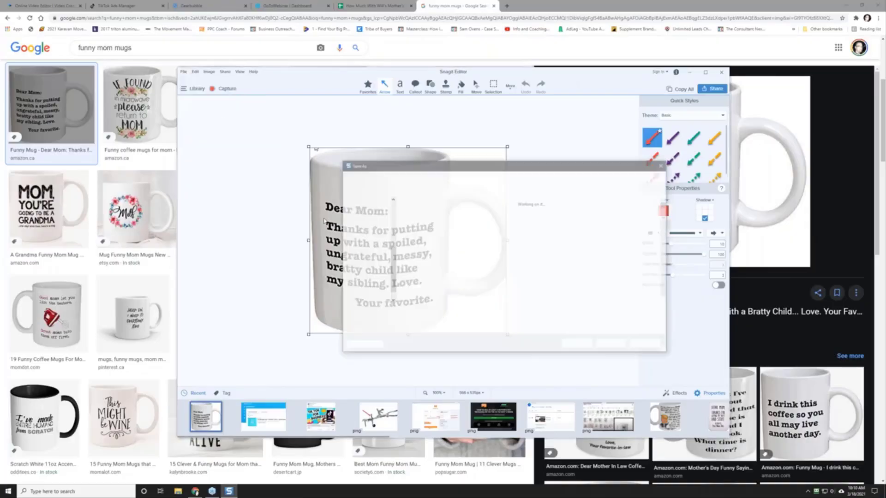
pyautogui.click(421, 178)
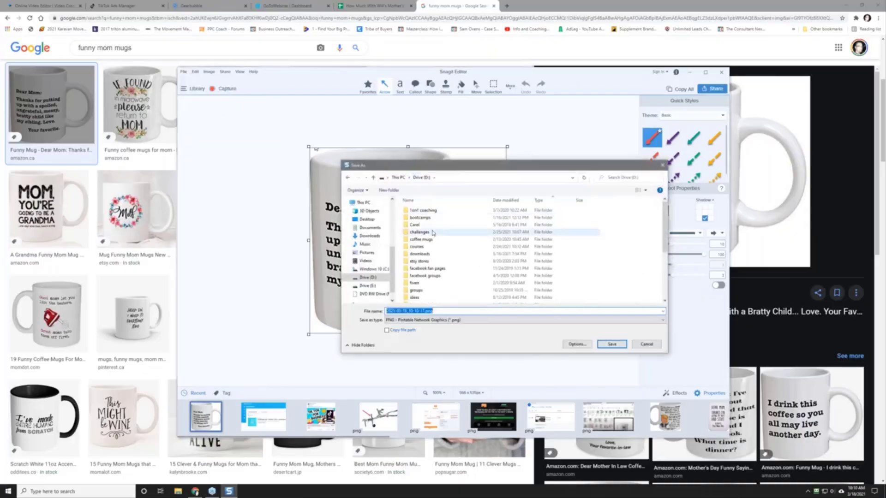
pyautogui.doubleClick(421, 232)
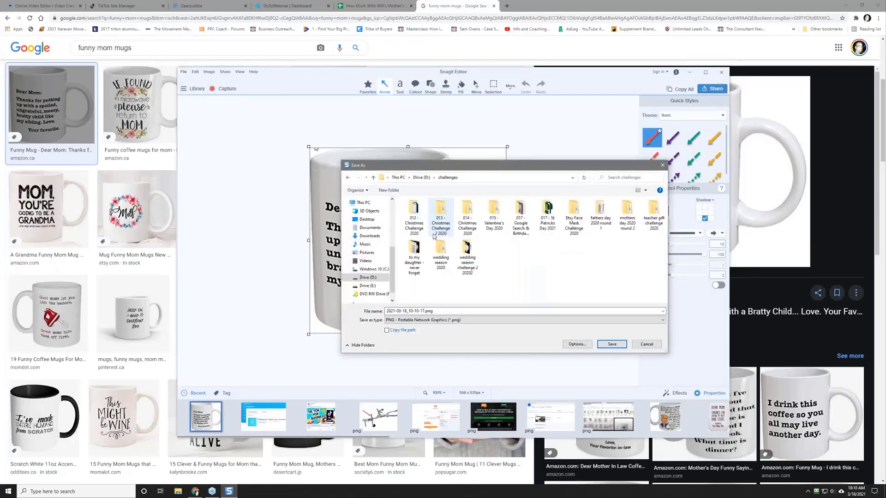
pyautogui.hotkey('ctrl', 'shift', 'n')
pyautogui.write('0')
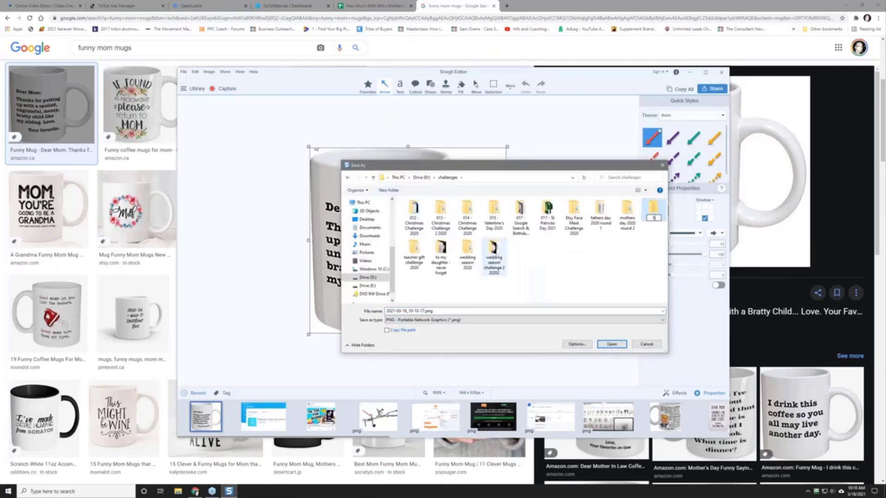
pyautogui.write("18 - mother's day challenge")
pyautogui.press('Return')
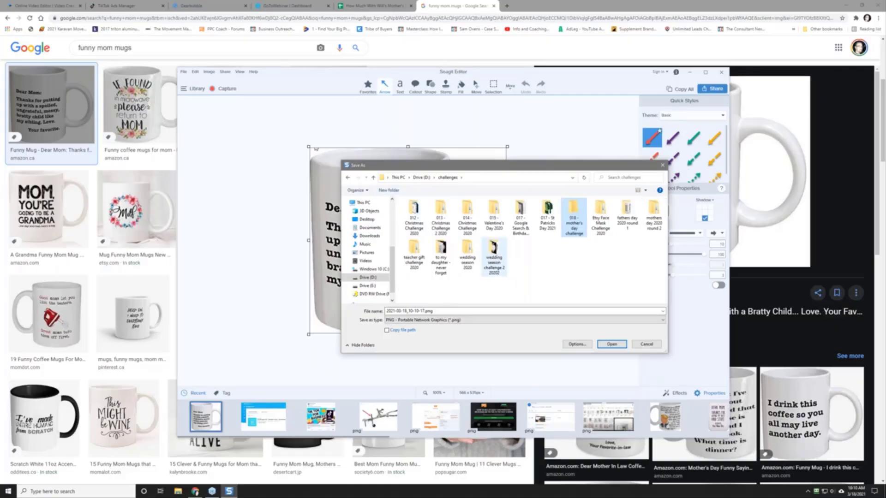
pyautogui.press('Return')
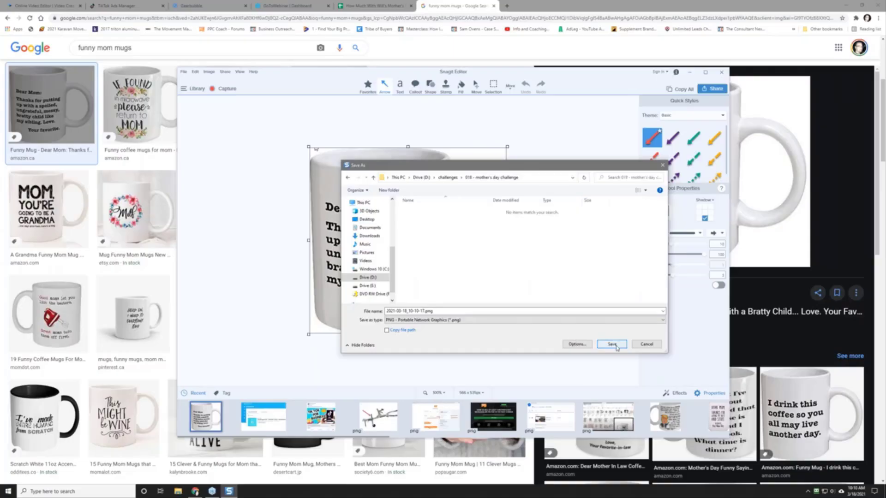
pyautogui.click(600, 346)
# Step: Create a new blank Google Sheets spreadsheet
pyautogui.click(508, 6)
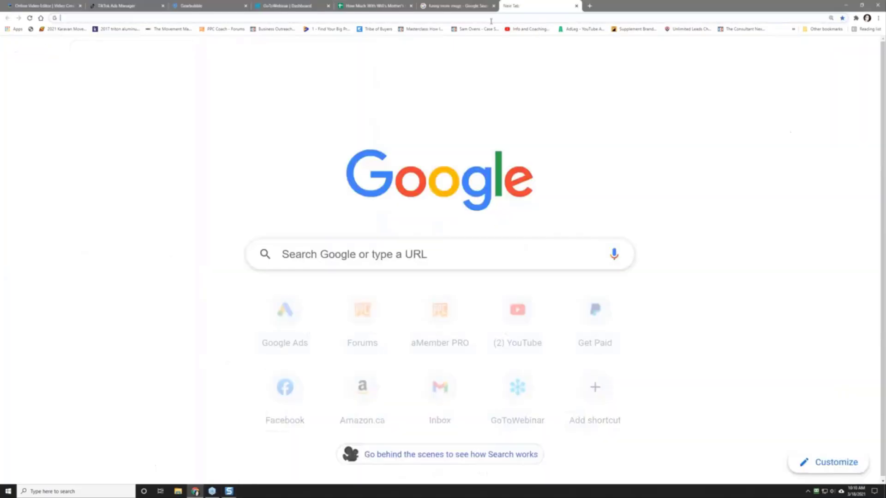
pyautogui.click(491, 21)
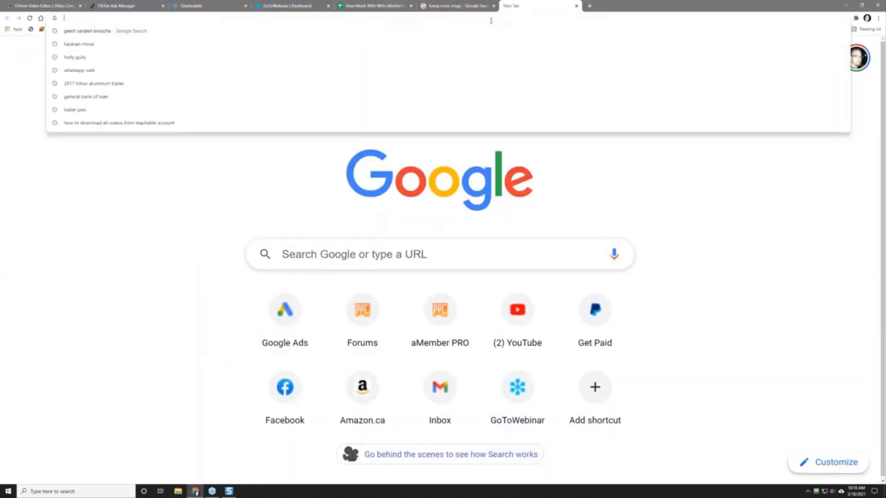
pyautogui.click(374, 6)
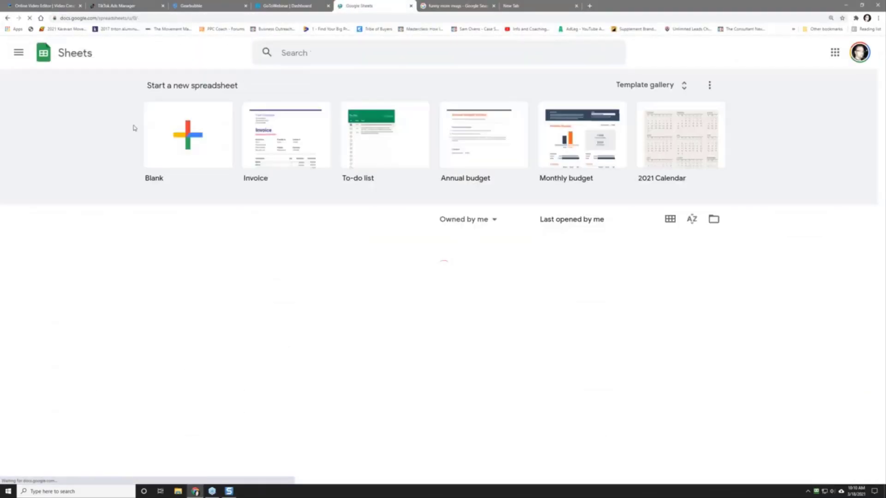
pyautogui.click(184, 143)
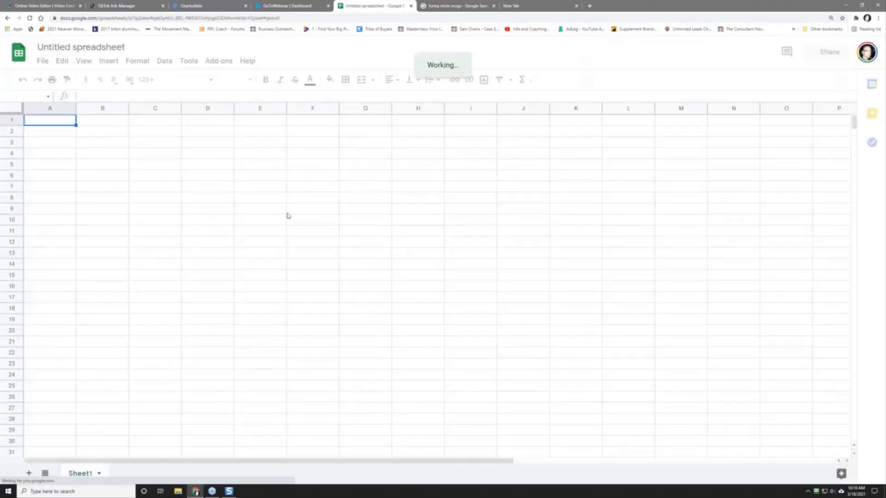
# Step: Enter the headers Image, Quote, URL, Status and Notes across A1 to E1
pyautogui.write('Image')
pyautogui.press('Tab')
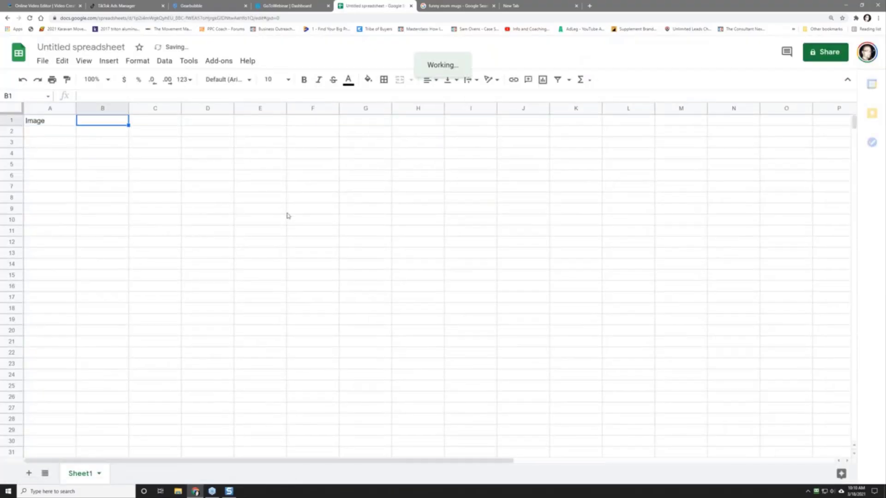
pyautogui.write('QUOTE')
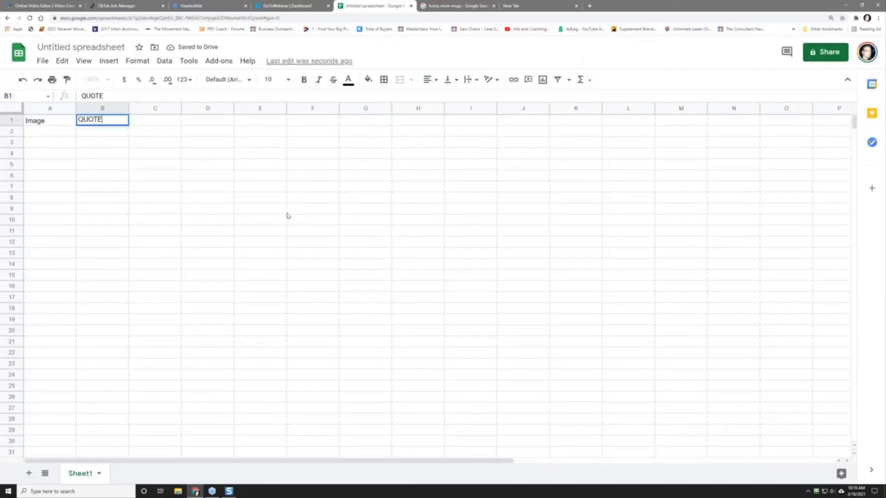
pyautogui.press('BackSpace')
pyautogui.press('BackSpace')
pyautogui.press('BackSpace')
pyautogui.press('BackSpace')
pyautogui.write('uote')
pyautogui.press('BackSpace')
pyautogui.press('BackSpace')
pyautogui.press('BackSpace')
pyautogui.write('ote')
pyautogui.press('Tab')
pyautogui.write('URL')
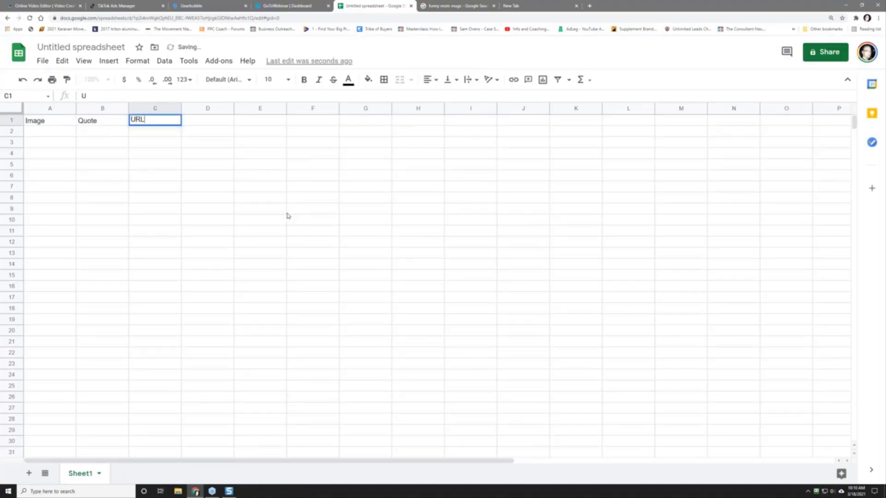
pyautogui.write('atus')
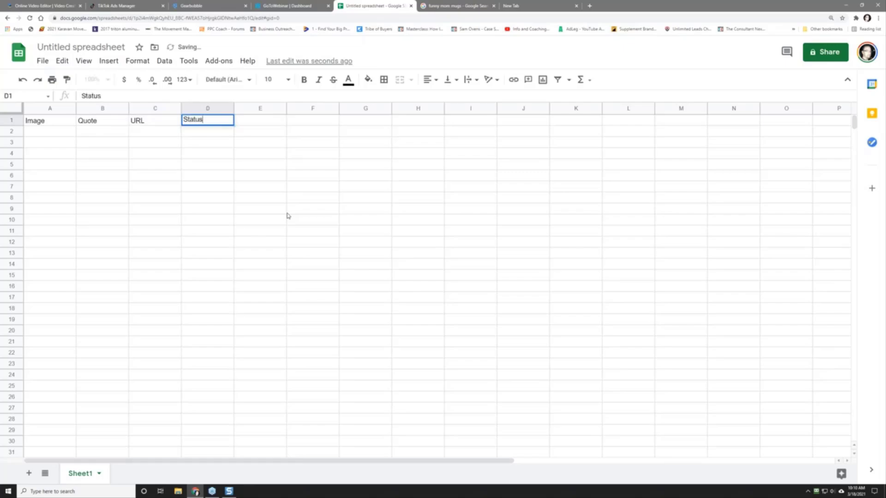
pyautogui.write(' Not')
pyautogui.press('BackSpace')
pyautogui.press('BackSpace')
pyautogui.press('BackSpace')
pyautogui.press('BackSpace')
pyautogui.press('Tab')
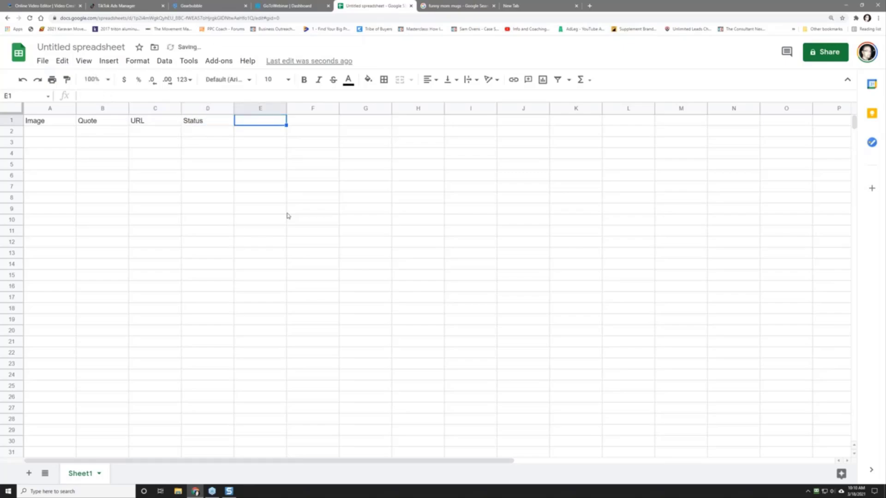
pyautogui.write('Notes')
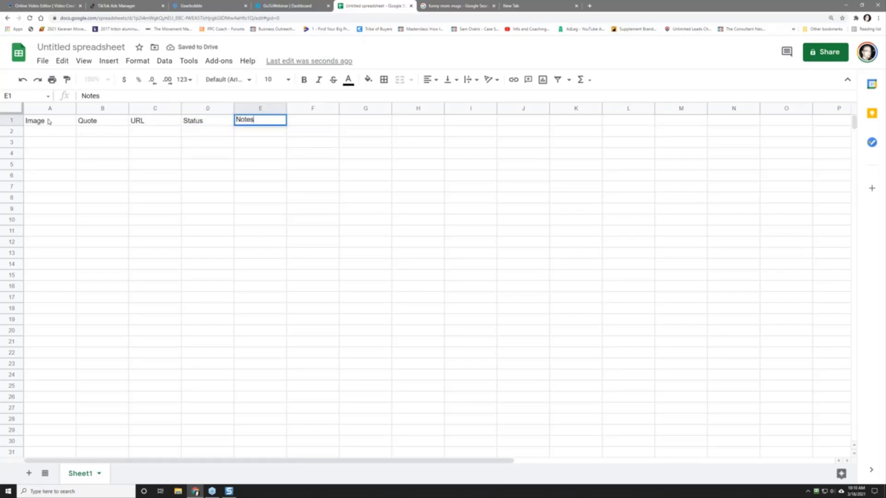
# Step: Make the A1:E1 header row bold with white text on a black fill
pyautogui.moveTo(52, 122); pyautogui.dragTo(248, 123)
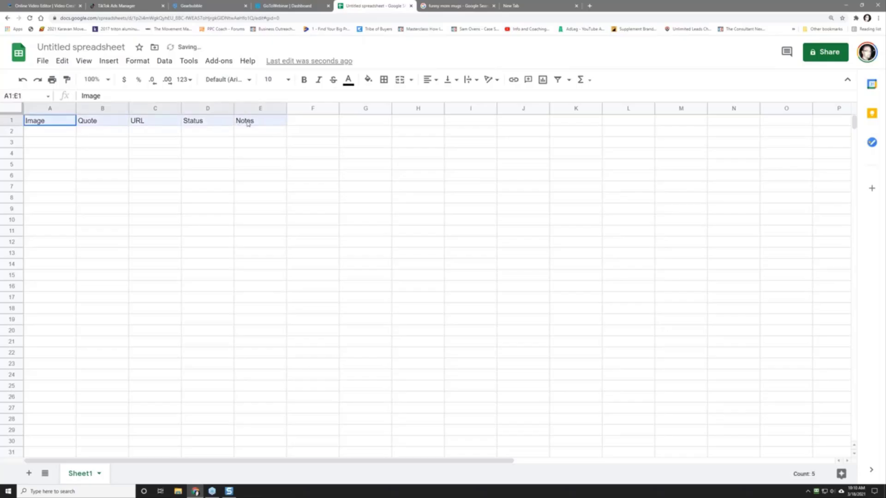
pyautogui.click(304, 81)
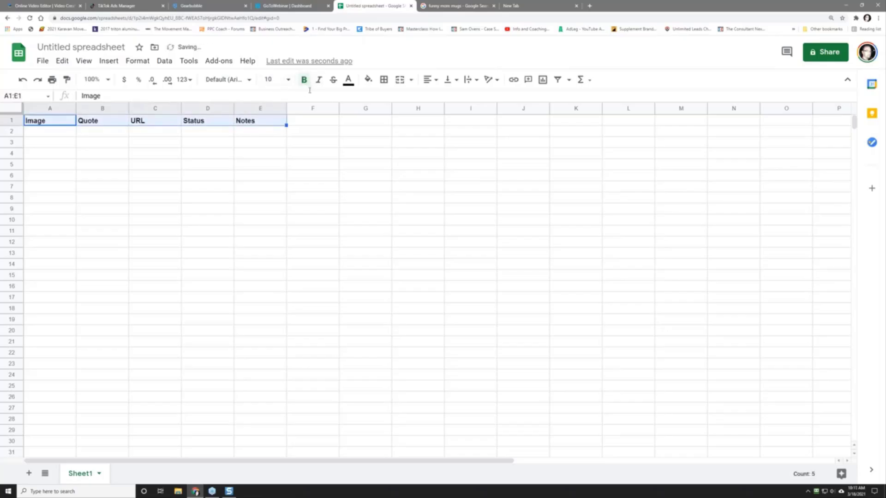
pyautogui.click(348, 80)
pyautogui.click(456, 114)
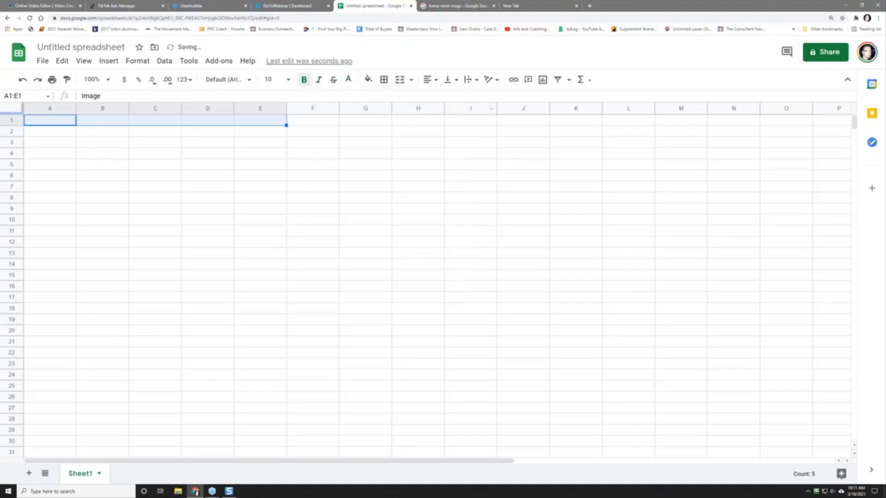
pyautogui.click(368, 80)
pyautogui.click(372, 114)
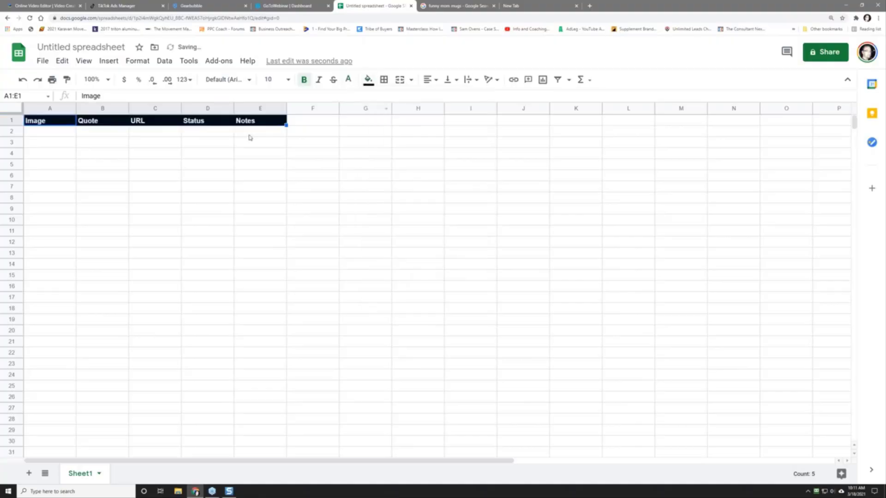
pyautogui.click(56, 133)
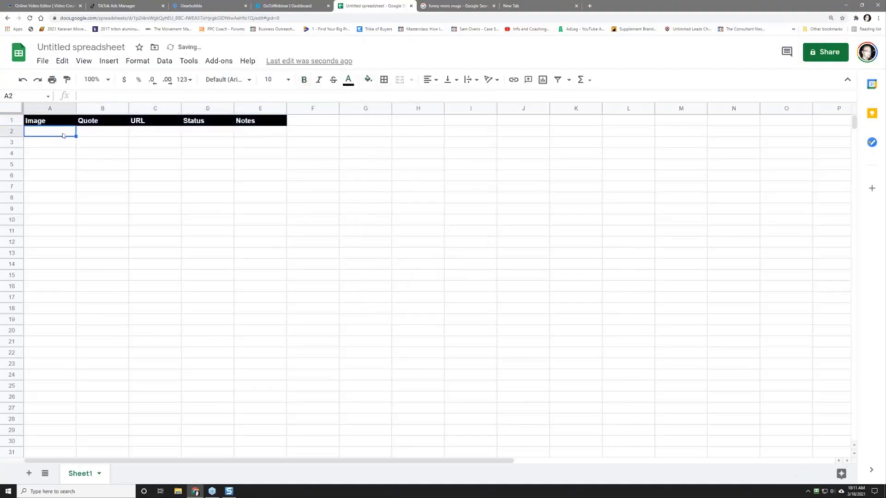
# Step: Insert the saved mug PNG from the 018 - mother's day challenge folder into cell A2
pyautogui.click(109, 61)
pyautogui.moveTo(157, 226)
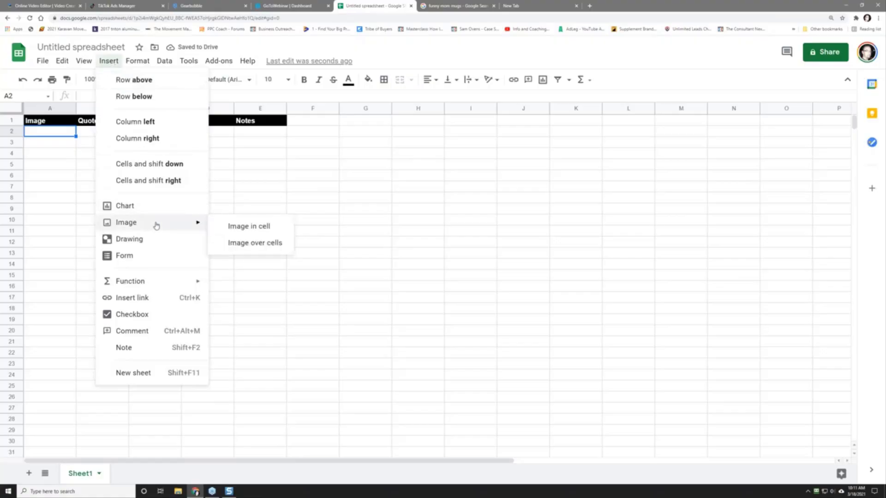
pyautogui.click(232, 226)
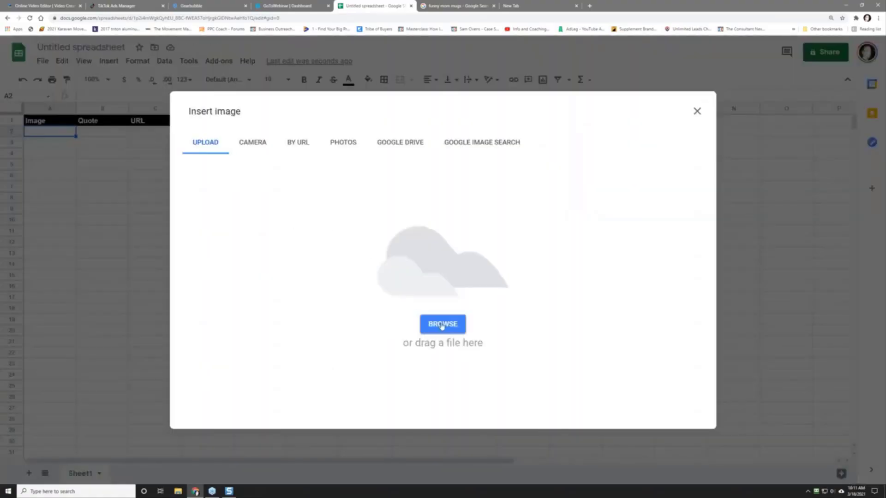
pyautogui.click(442, 324)
pyautogui.click(81, 20)
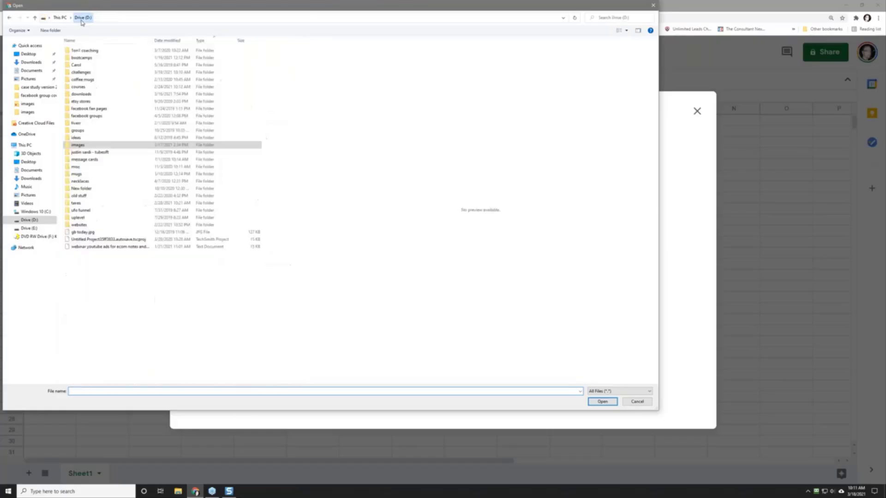
pyautogui.doubleClick(82, 72)
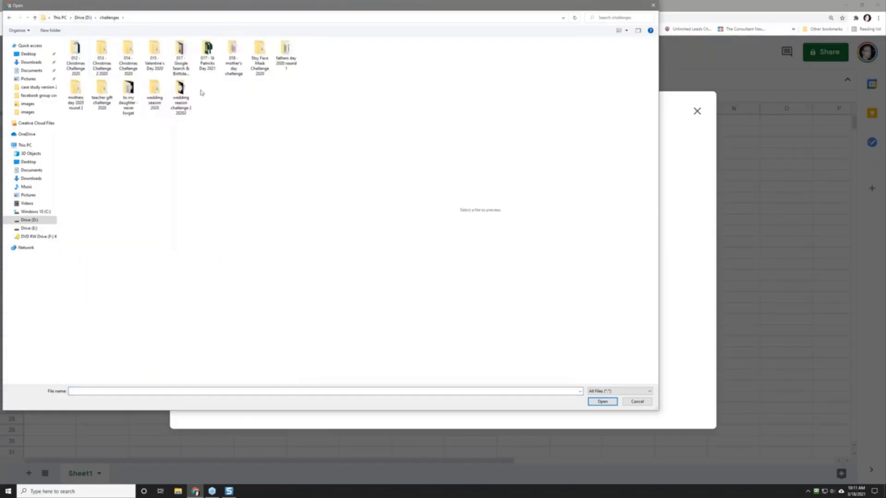
pyautogui.doubleClick(233, 58)
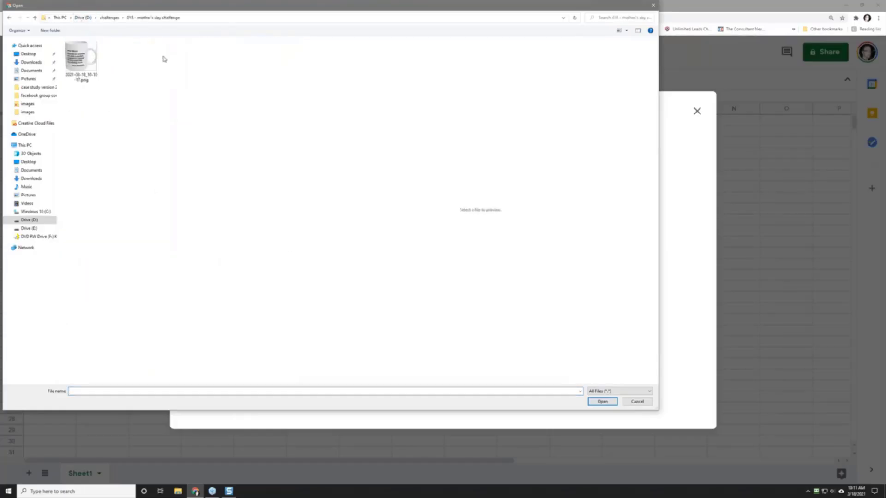
pyautogui.doubleClick(81, 58)
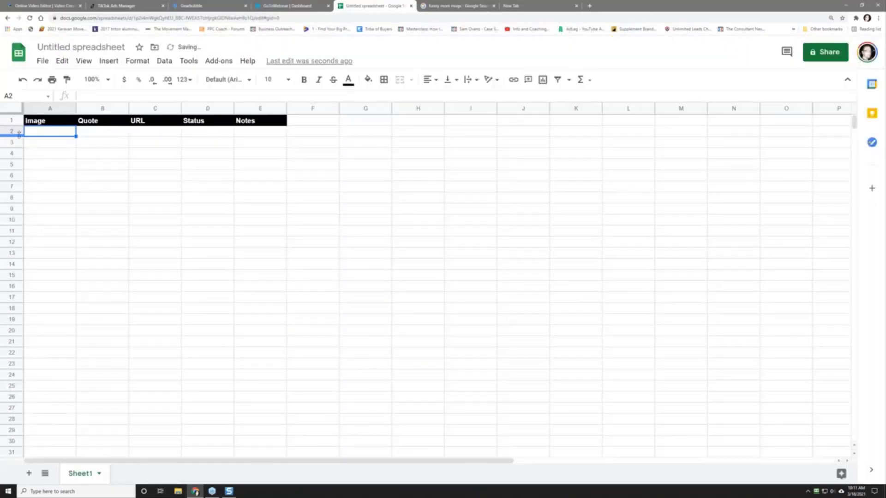
# Step: Widen column A and resize row 2 so the mug image shows clearly
pyautogui.moveTo(21, 136); pyautogui.dragTo(27, 241)
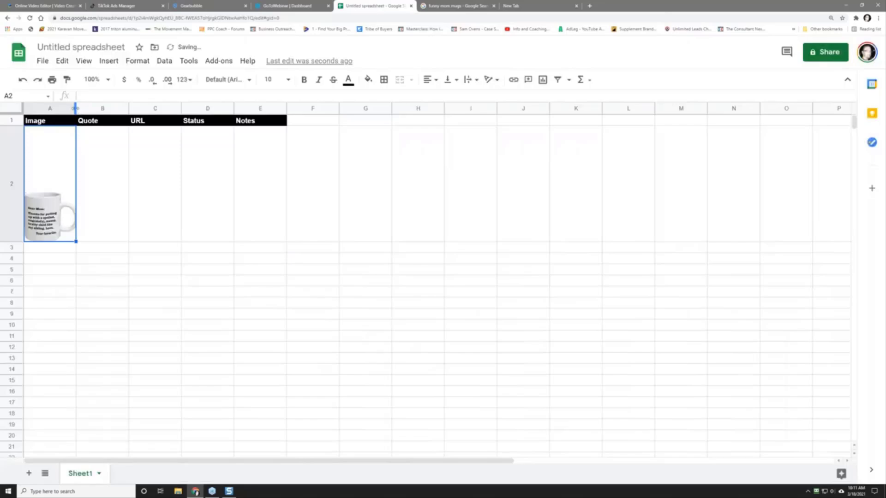
pyautogui.moveTo(75, 108); pyautogui.dragTo(192, 107)
pyautogui.moveTo(15, 240); pyautogui.dragTo(15, 316)
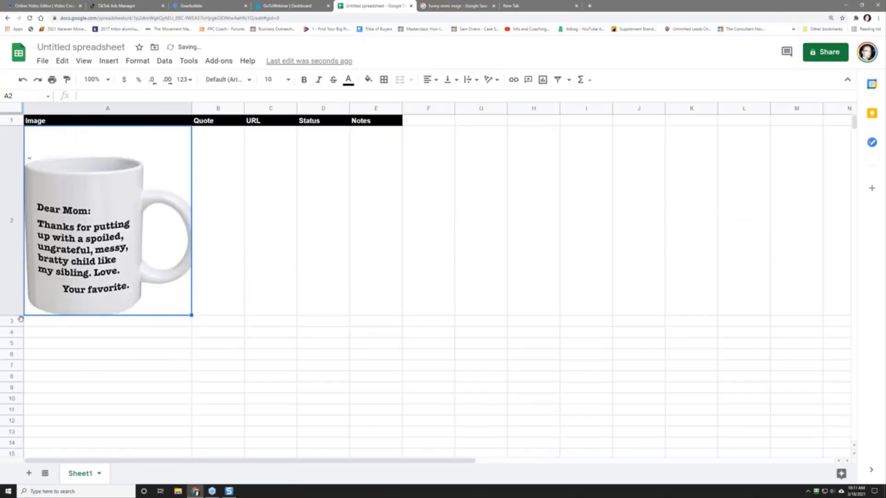
pyautogui.moveTo(21, 316); pyautogui.dragTo(21, 299)
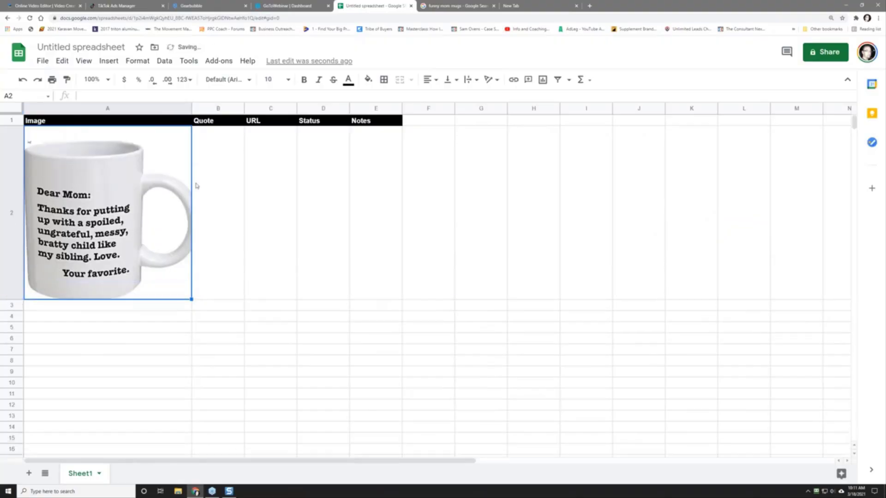
# Step: Type the 'dear mom - thanks for putting up with a spoiled...' quote into B2 and widen column B
pyautogui.click(215, 186)
pyautogui.write('dear mom')
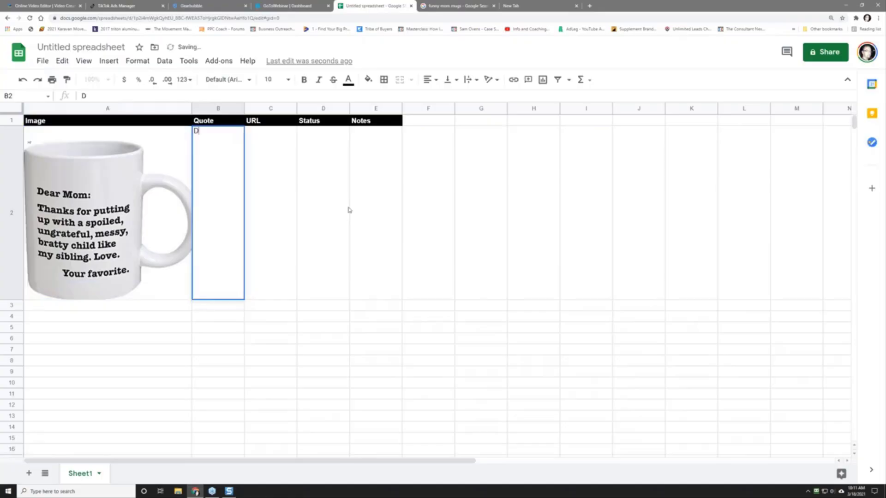
pyautogui.write(' - th')
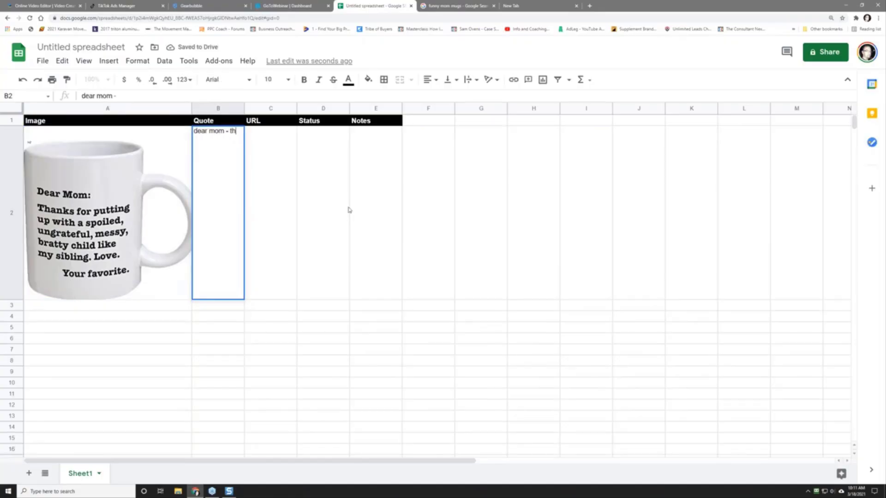
pyautogui.write('anks for putting up with ')
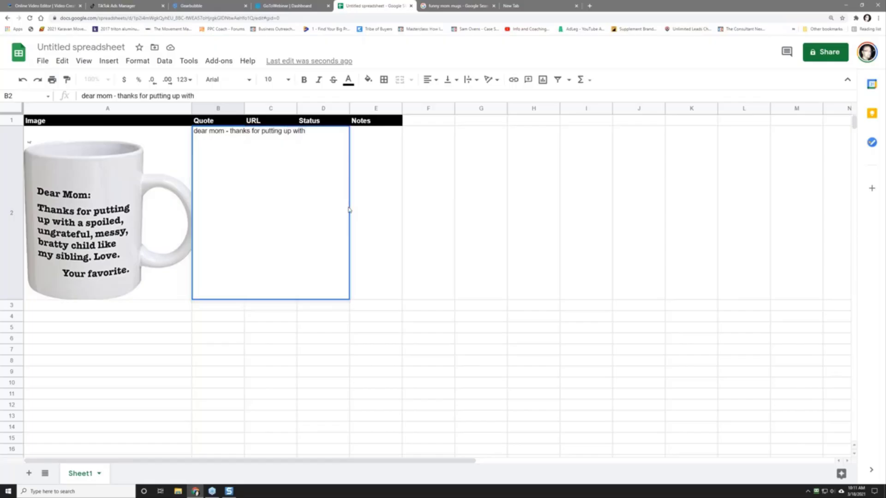
pyautogui.write('a pspoiled, ungra')
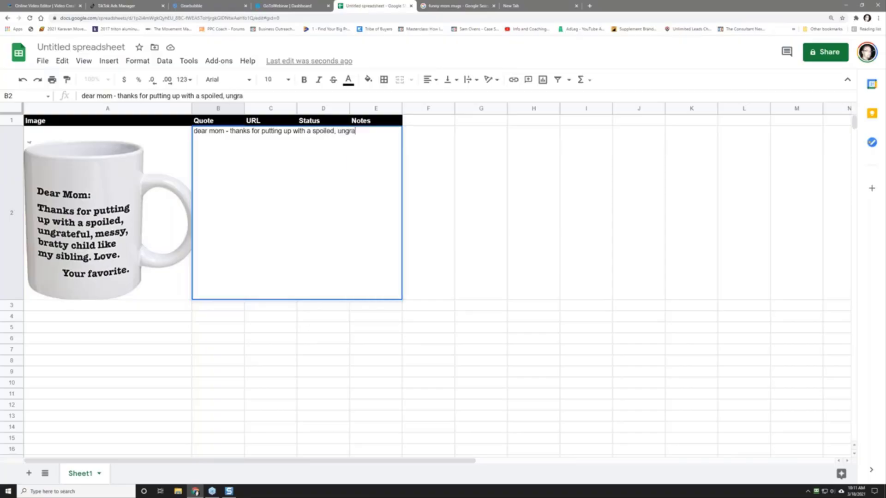
pyautogui.write('teful, messy, bra')
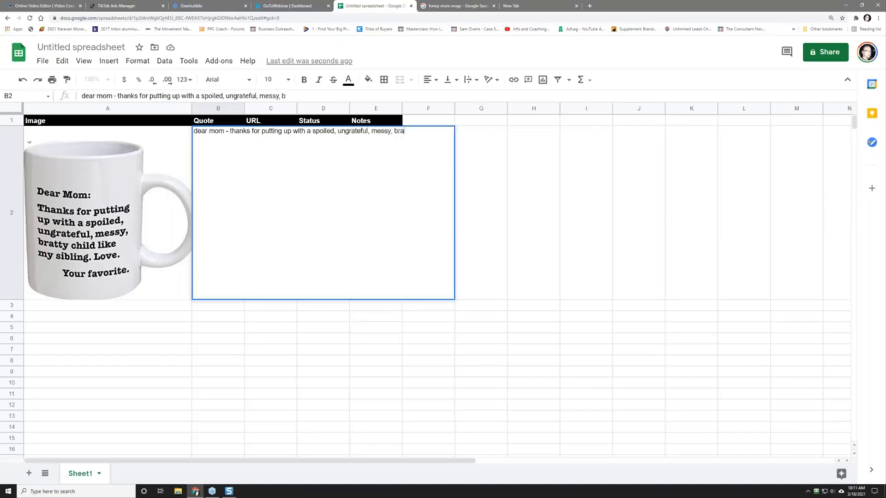
pyautogui.write('tty child like my')
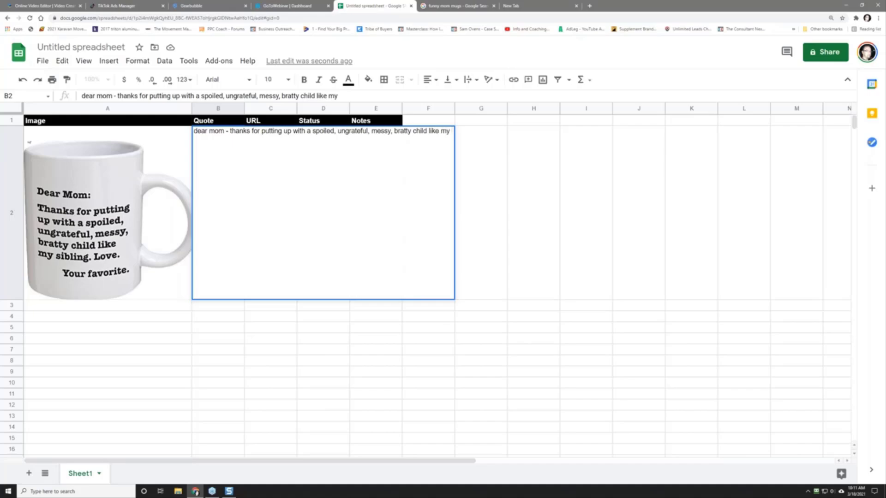
pyautogui.write(' sibl')
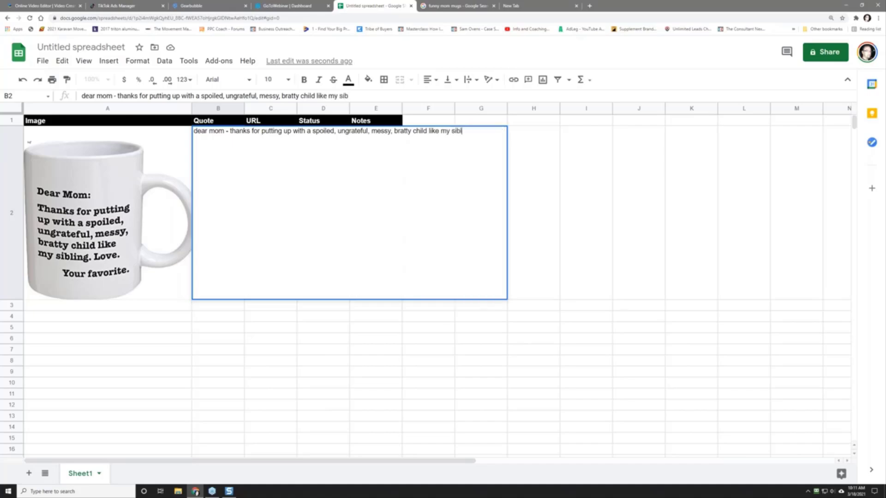
pyautogui.write('ing - love ____________')
pyautogui.press('Return')
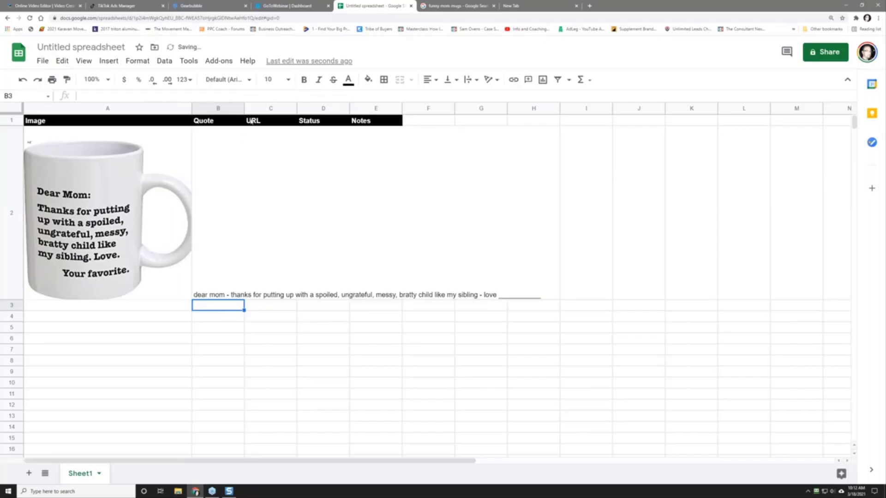
pyautogui.moveTo(243, 108); pyautogui.dragTo(571, 154)
# Step: Open the Dear Mom mug's Amazon page from the image result in a new tab and copy its URL
pyautogui.click(602, 178)
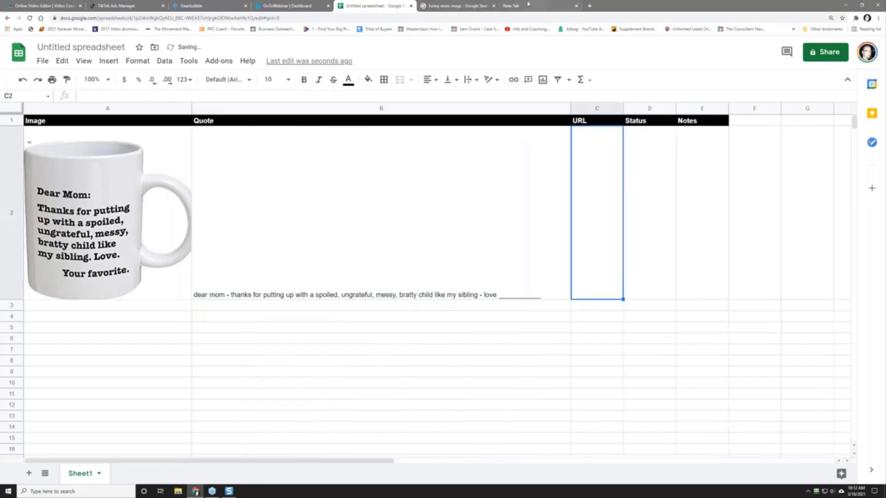
pyautogui.click(463, 6)
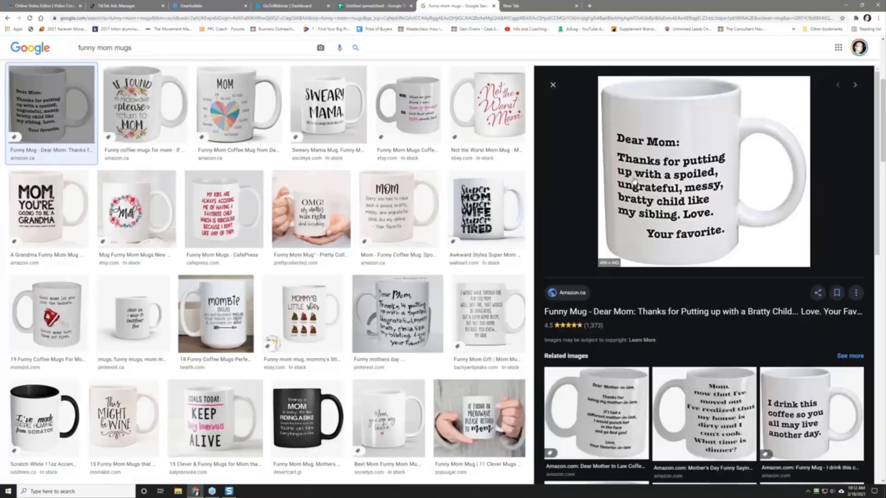
pyautogui.rightClick(632, 229)
pyautogui.click(652, 235)
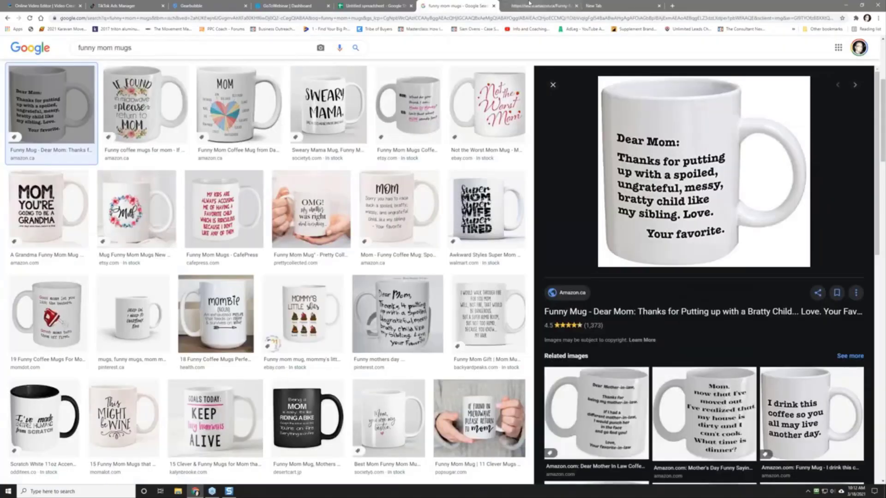
pyautogui.click(531, 6)
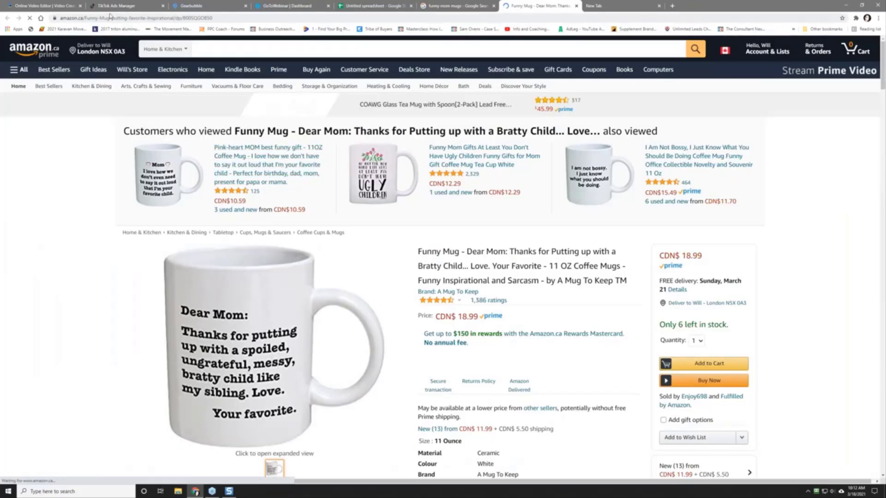
pyautogui.click(109, 18)
pyautogui.rightClick(109, 19)
pyautogui.click(134, 56)
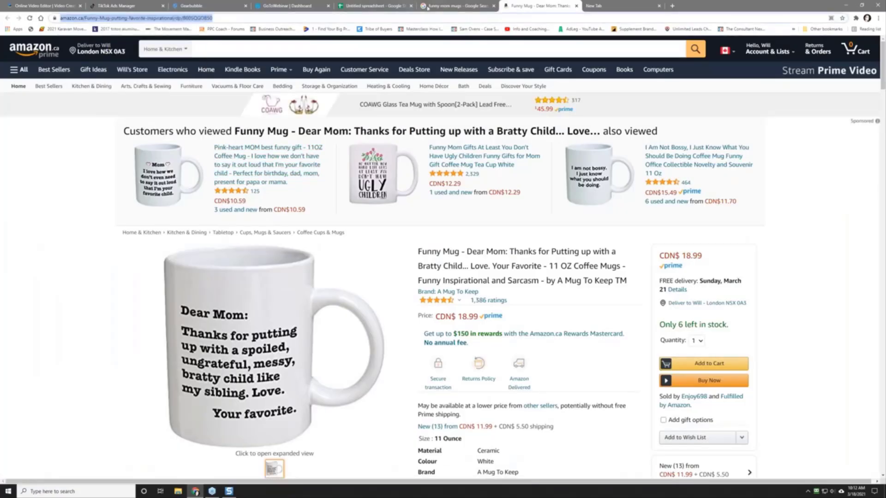
pyautogui.click(376, 5)
pyautogui.rightClick(593, 203)
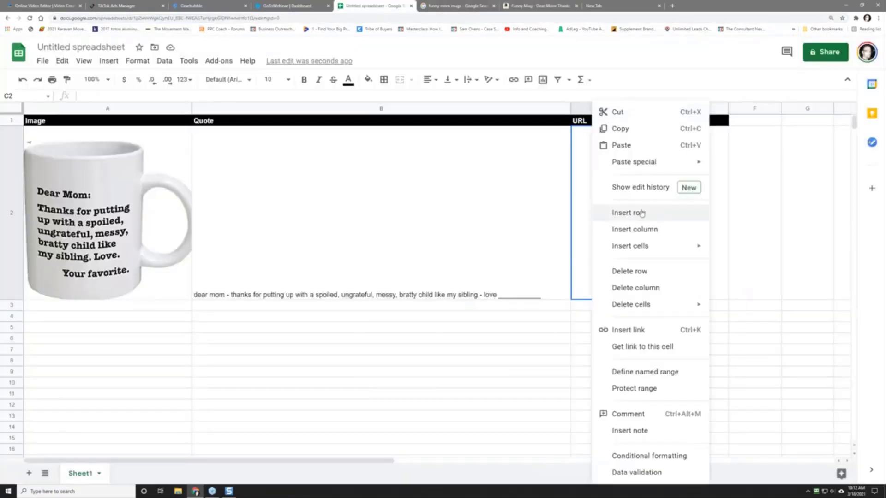
# Step: Paste the Amazon link as values in C2, enter 'Pending' and '- put this on a message card', widen Notes
pyautogui.moveTo(651, 162)
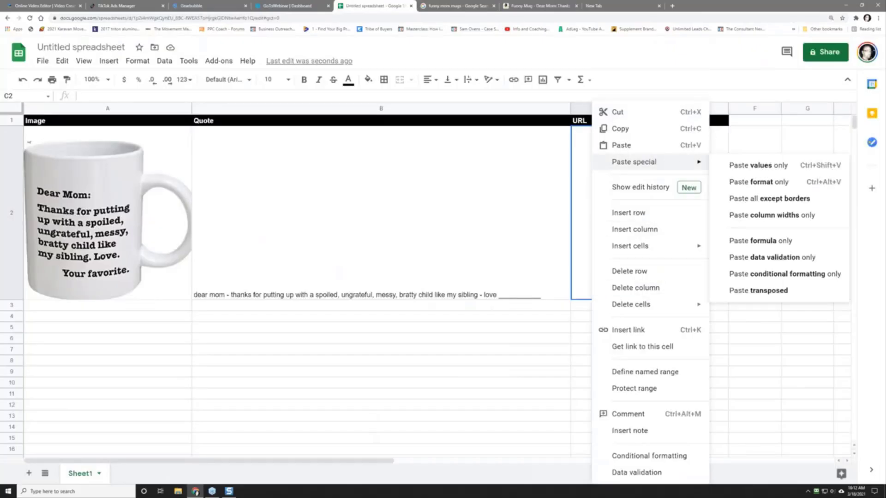
pyautogui.click(764, 165)
pyautogui.click(658, 250)
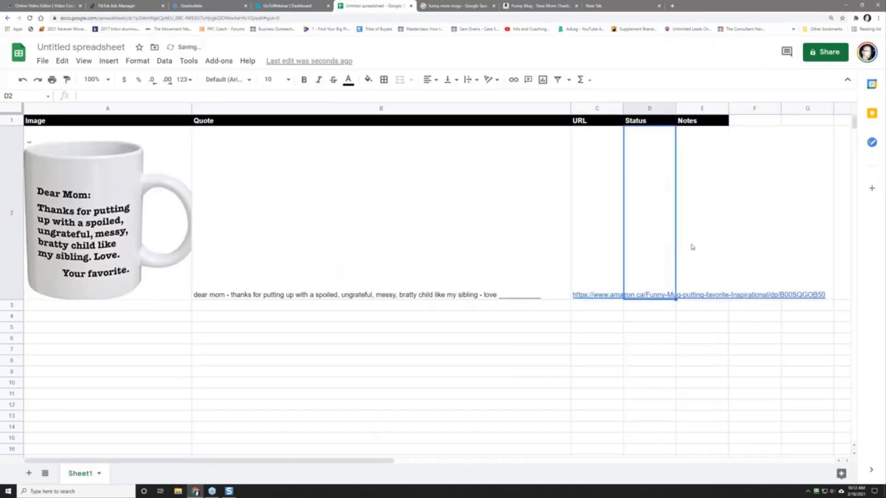
pyautogui.write('Pending')
pyautogui.press('Tab')
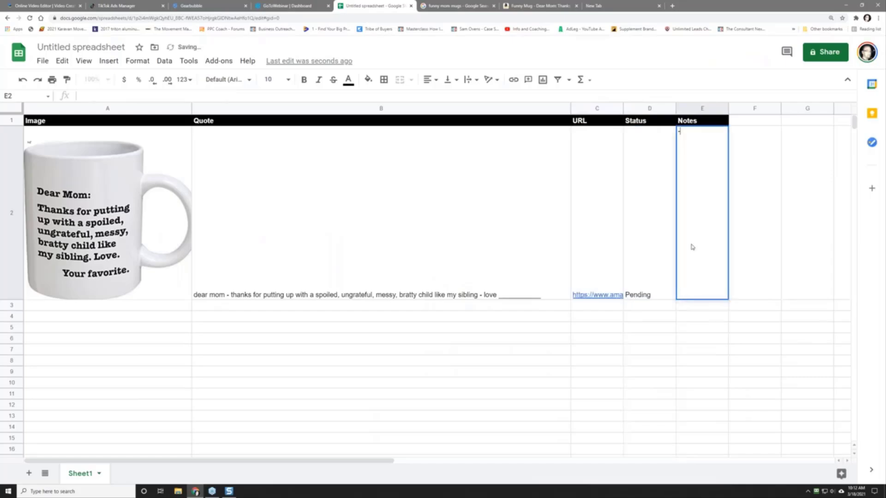
pyautogui.write('- put this on a message card')
pyautogui.press('Return')
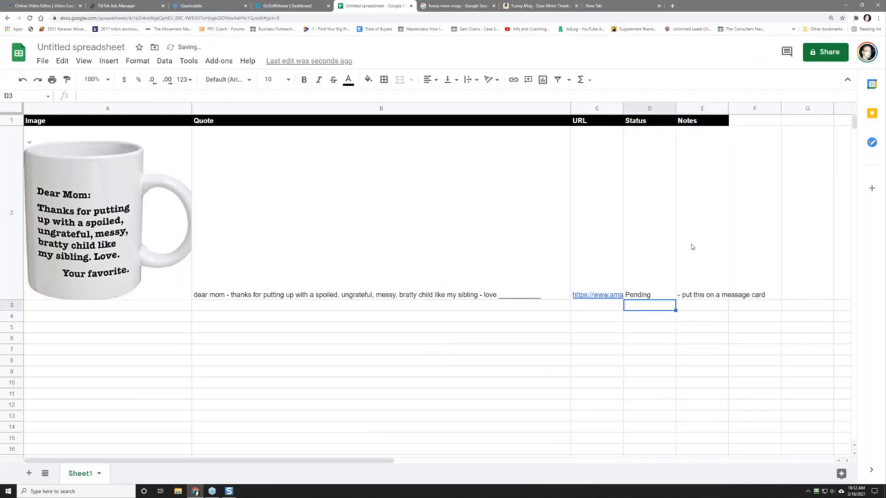
pyautogui.moveTo(728, 108); pyautogui.dragTo(784, 107)
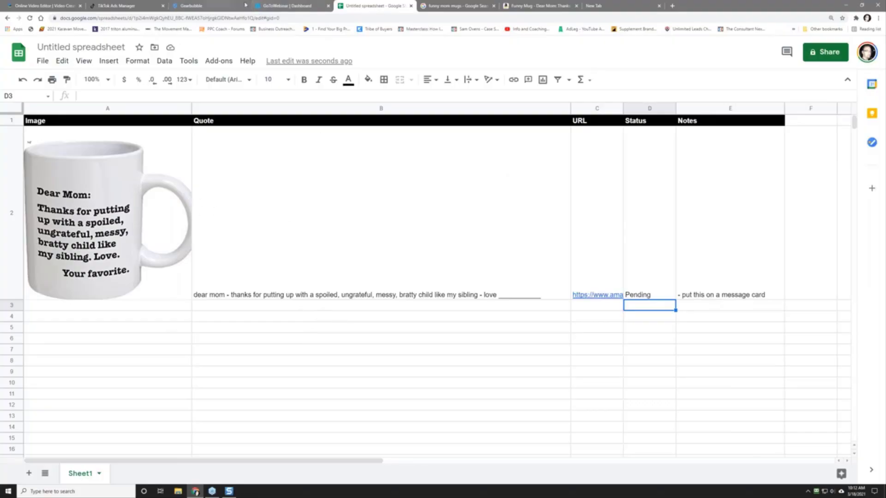
pyautogui.click(229, 491)
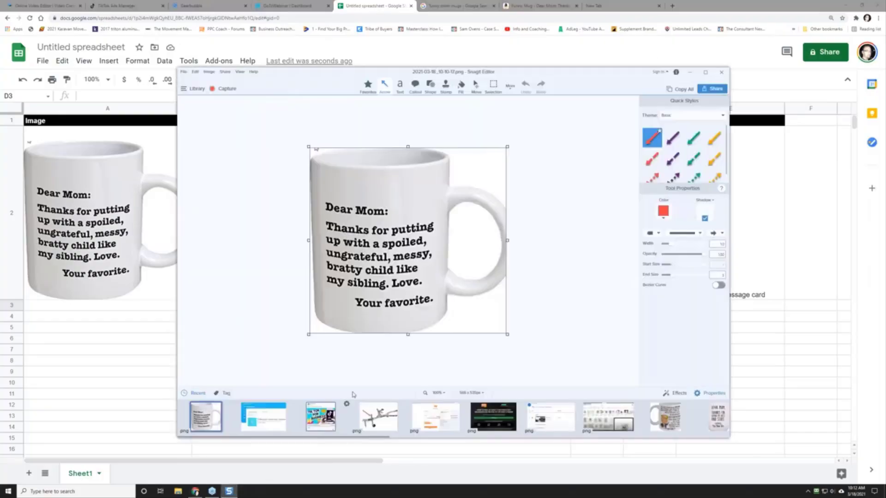
pyautogui.scroll(-5, 464, 411)
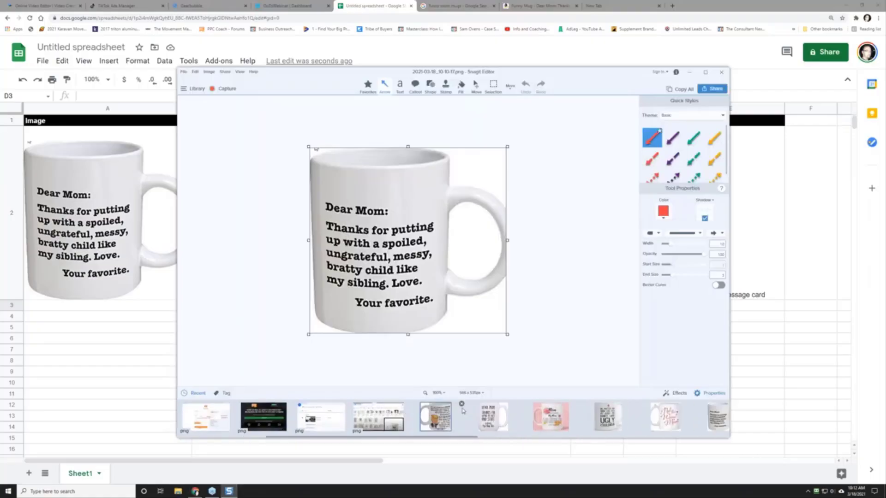
pyautogui.scroll(-3, 463, 410)
pyautogui.click(607, 417)
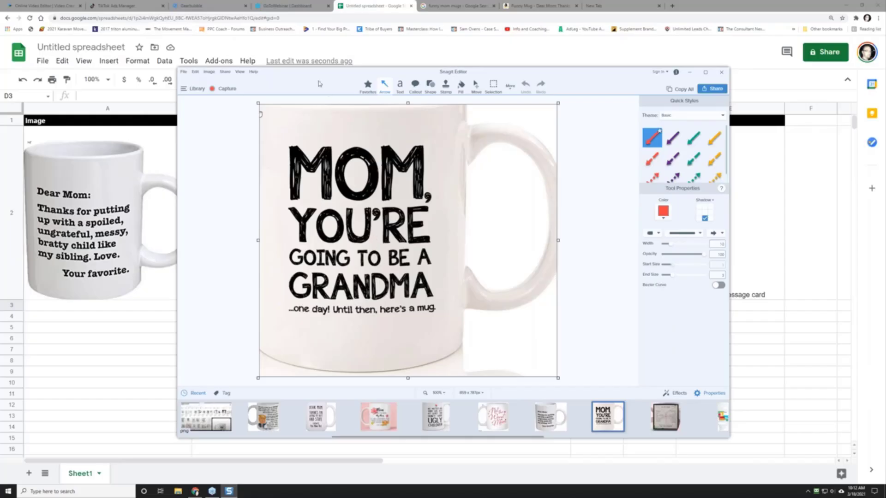
pyautogui.moveTo(299, 73); pyautogui.dragTo(270, 63)
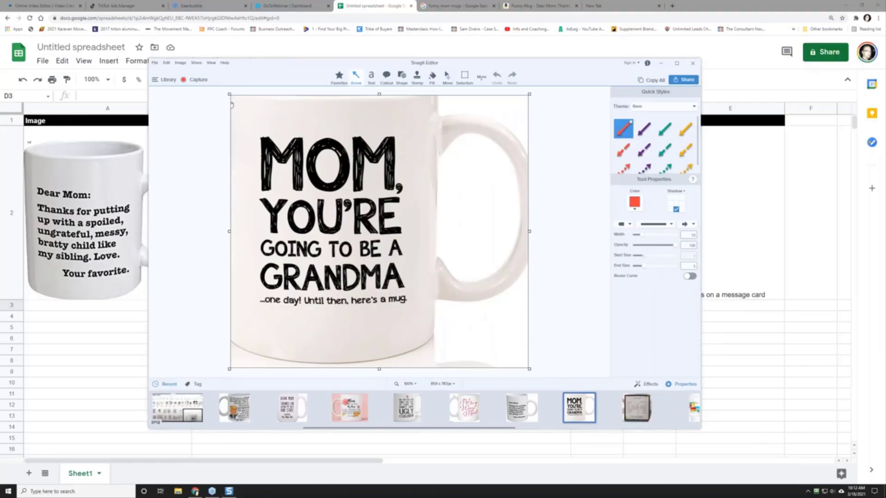
pyautogui.moveTo(268, 63); pyautogui.dragTo(885, 74)
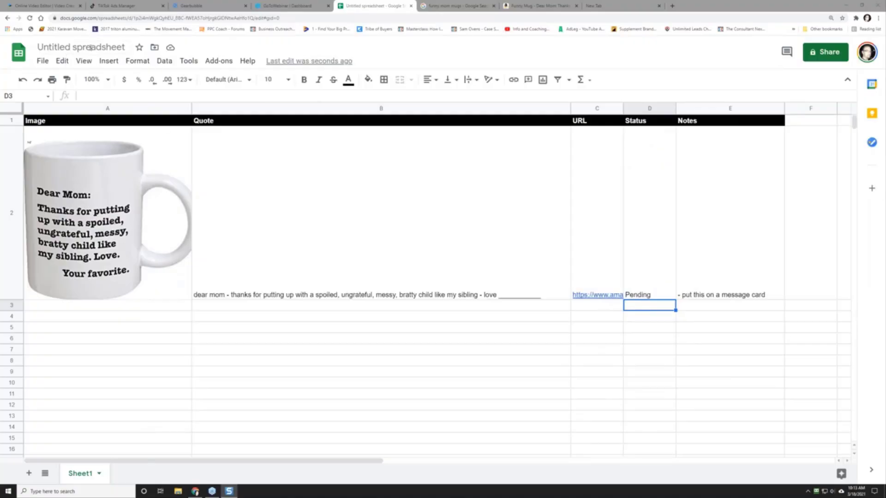
# Step: Change the 'Untitled spreadsheet' title to '018 - Mother's Day Challenge - PPC Coach Research Sheet'
pyautogui.click(80, 47)
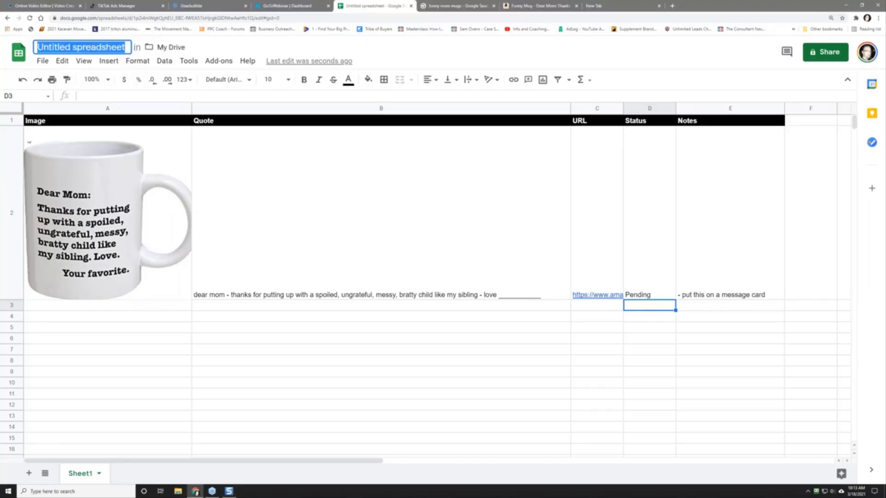
pyautogui.write('018')
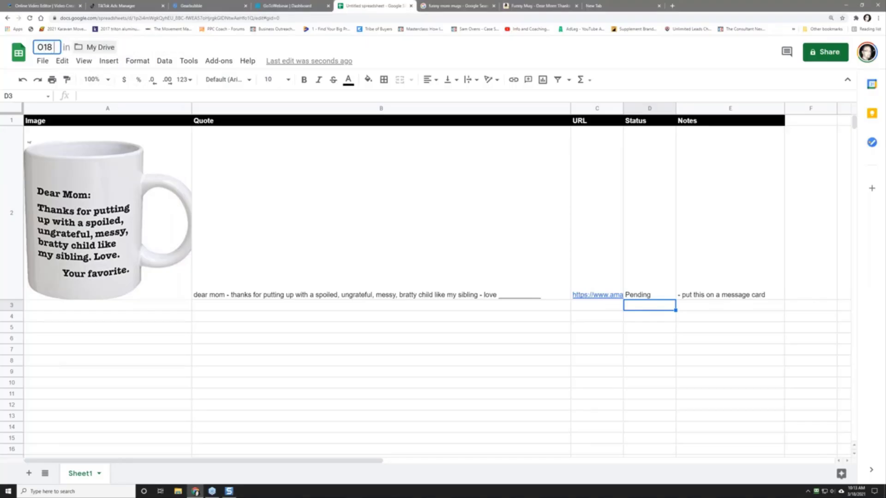
pyautogui.write(" - Mother's Day ")
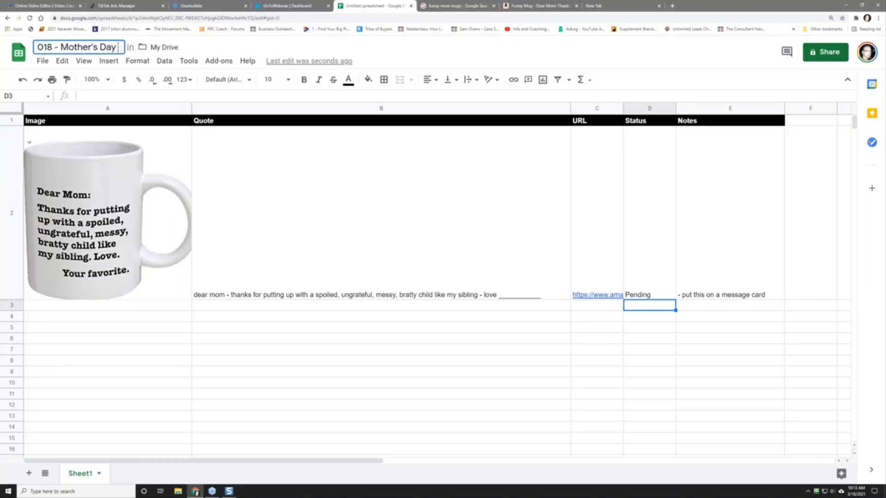
pyautogui.write('Challenge - PPC')
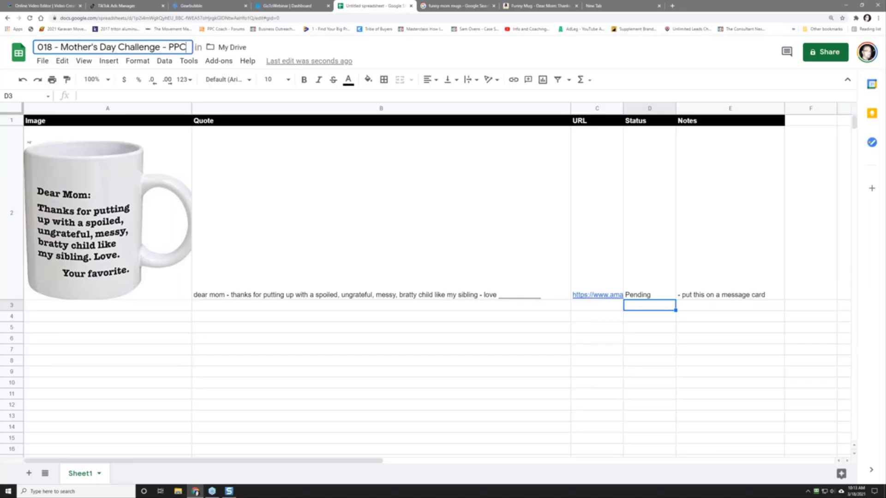
pyautogui.write(' Coach Research Sheet')
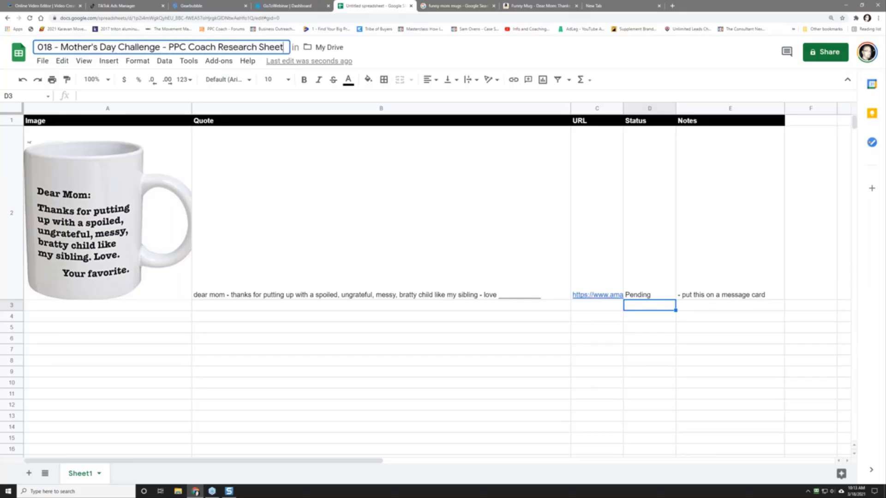
pyautogui.press('Return')
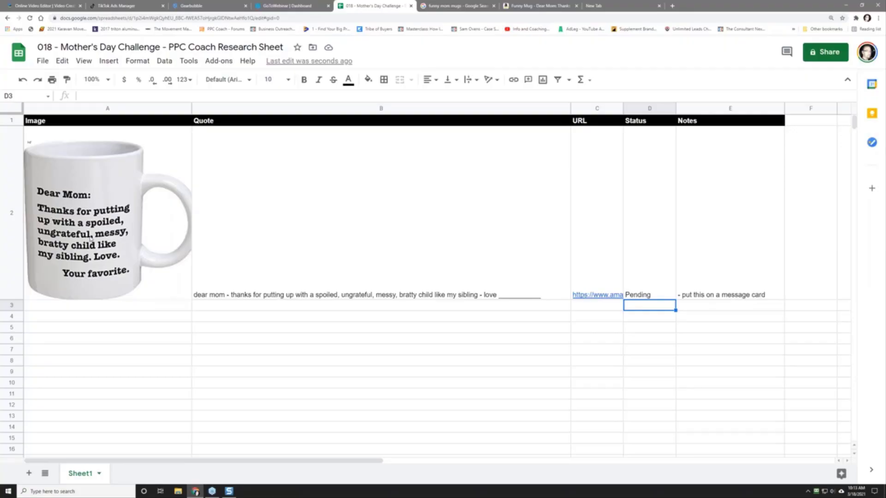
# Step: Drag the Snagit Editor window off the right edge, uncovering the completed Dear Mom mug row
pyautogui.moveTo(885, 65); pyautogui.dragTo(259, 47)
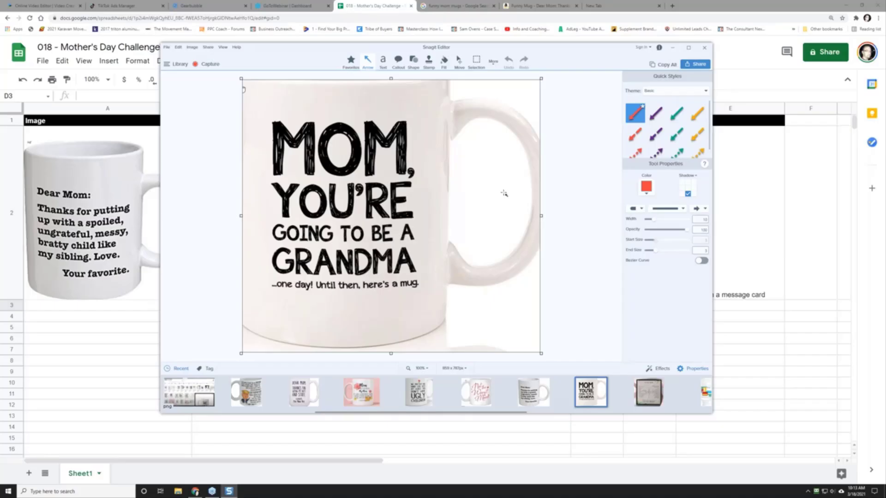
pyautogui.moveTo(290, 50); pyautogui.dragTo(885, 79)
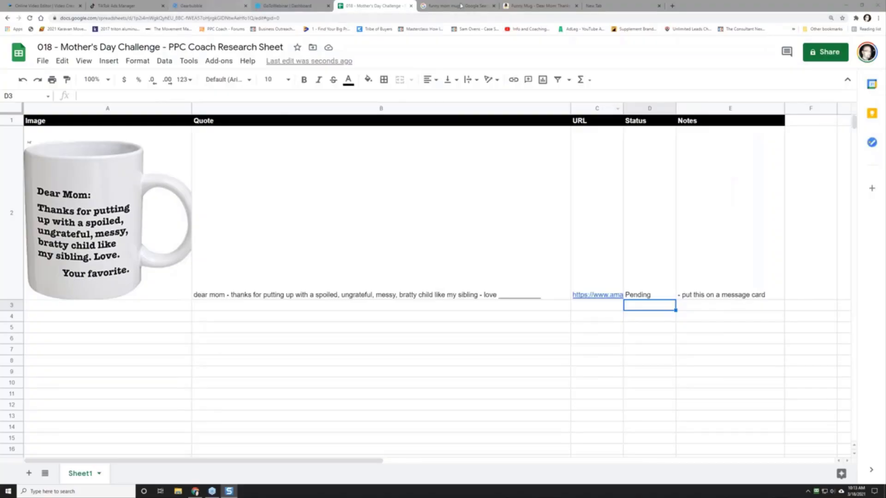
pyautogui.moveTo(885, 51); pyautogui.dragTo(282, 53)
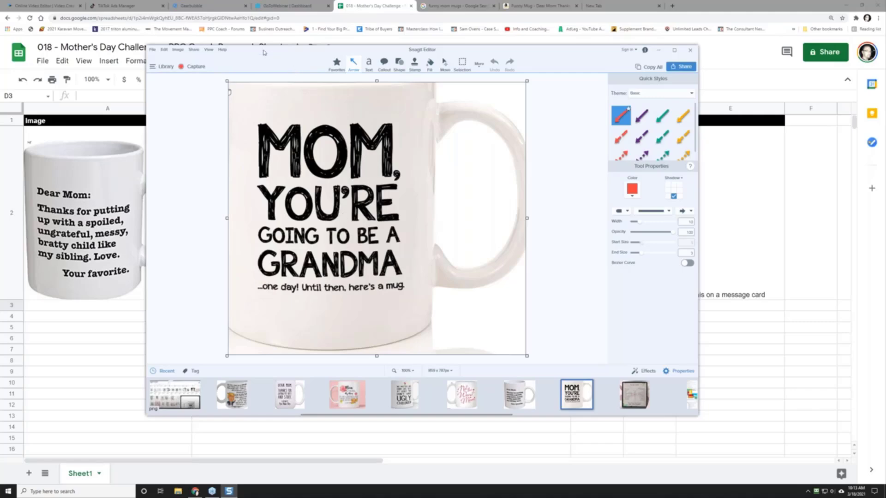
pyautogui.moveTo(264, 53); pyautogui.dragTo(884, 57)
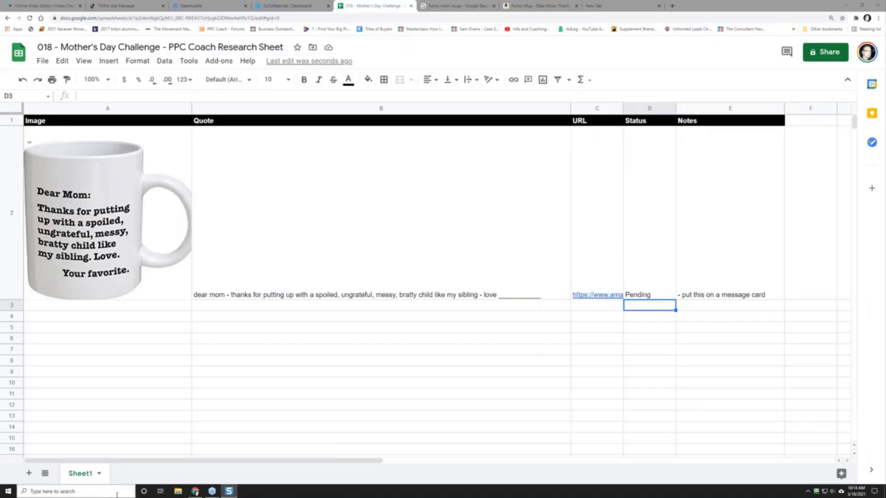
# Step: Switch from Chrome to the Photoshop card document addressed 'To My Daughter'
pyautogui.click(179, 494)
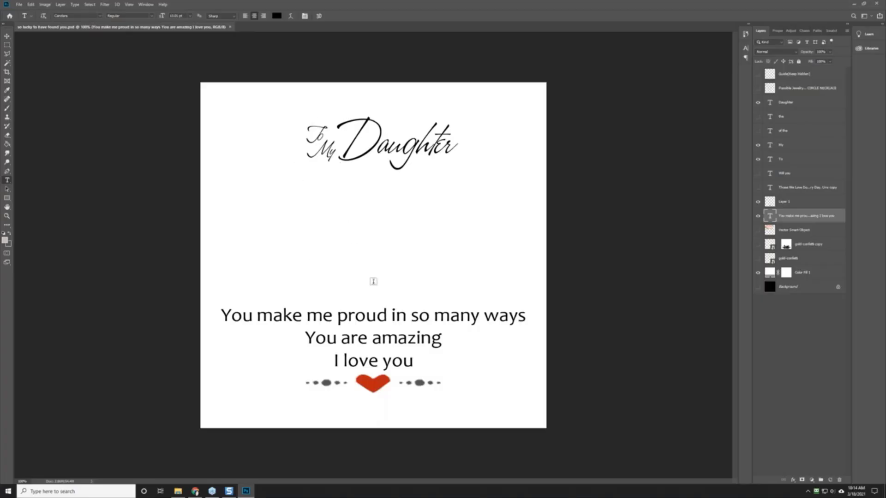
pyautogui.click(45, 4)
pyautogui.click(60, 56)
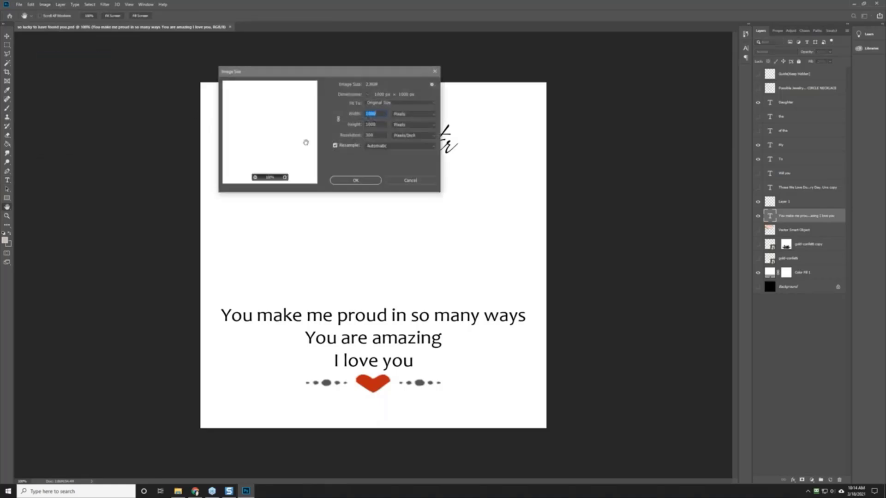
pyautogui.click(400, 181)
pyautogui.press('t')
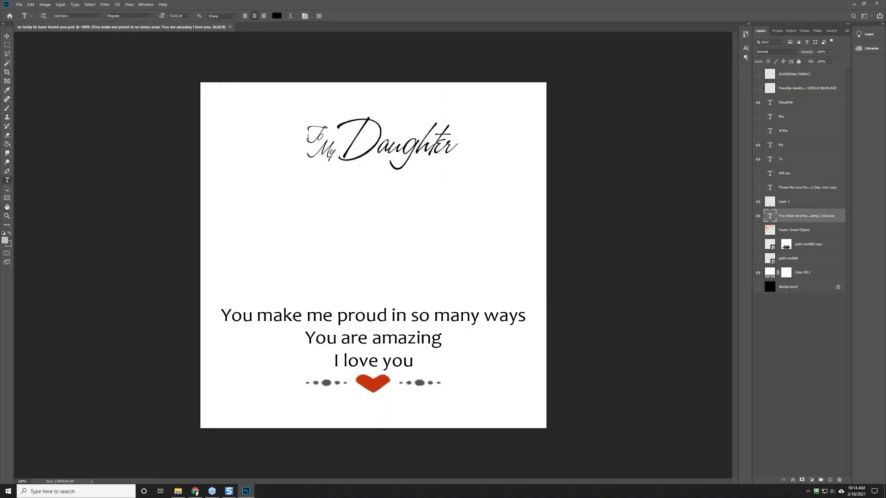
pyautogui.click(326, 152)
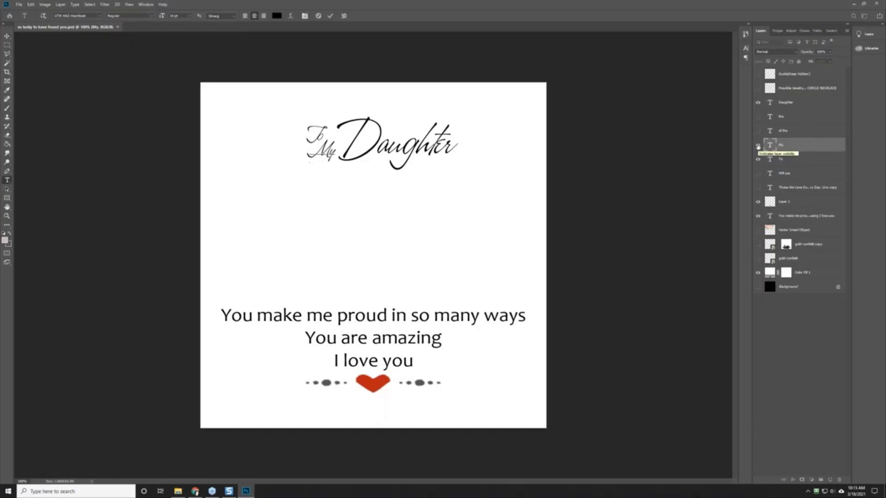
# Step: Hide the 'My' and 'To' layers, retype 'Daughter' as 'Mom', and shift it left to centre it
pyautogui.click(758, 147)
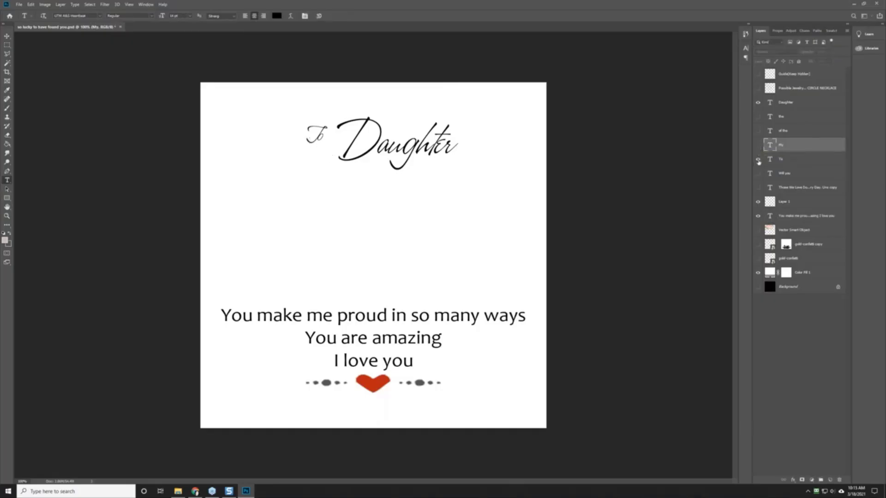
pyautogui.click(758, 159)
pyautogui.click(786, 107)
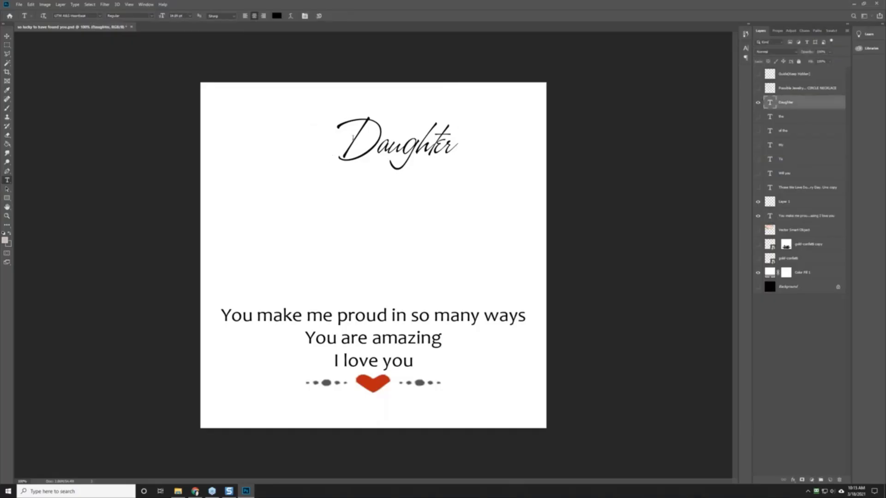
pyautogui.moveTo(341, 151); pyautogui.dragTo(447, 160)
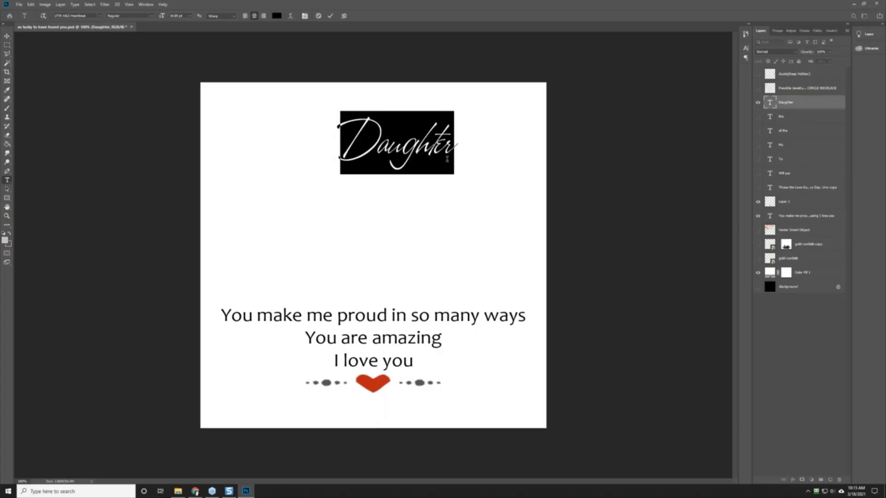
pyautogui.write('Mom')
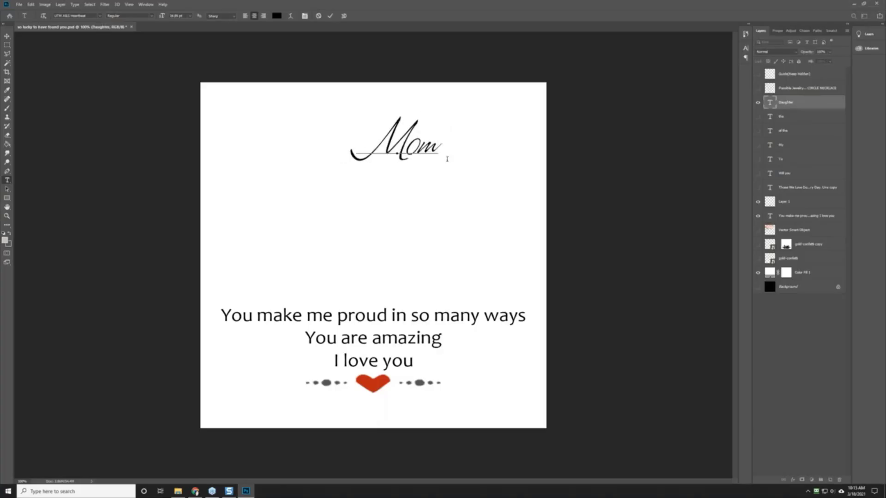
pyautogui.click(7, 36)
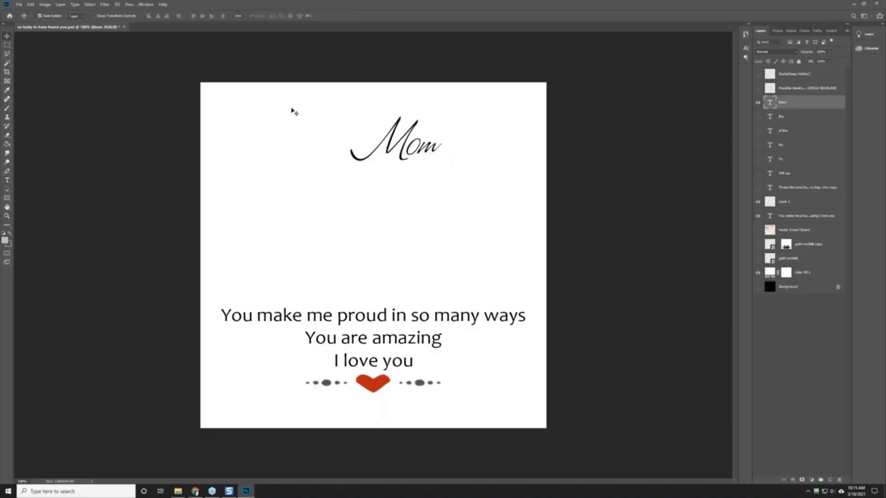
pyautogui.moveTo(388, 148); pyautogui.dragTo(355, 145)
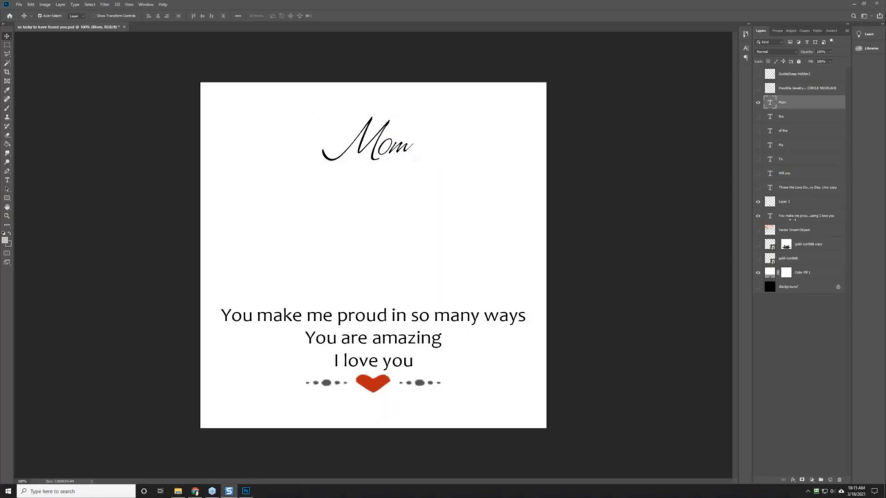
# Step: Replace the three message lines with a first line reading 'You're Going To Be A Grandma!'
pyautogui.click(787, 216)
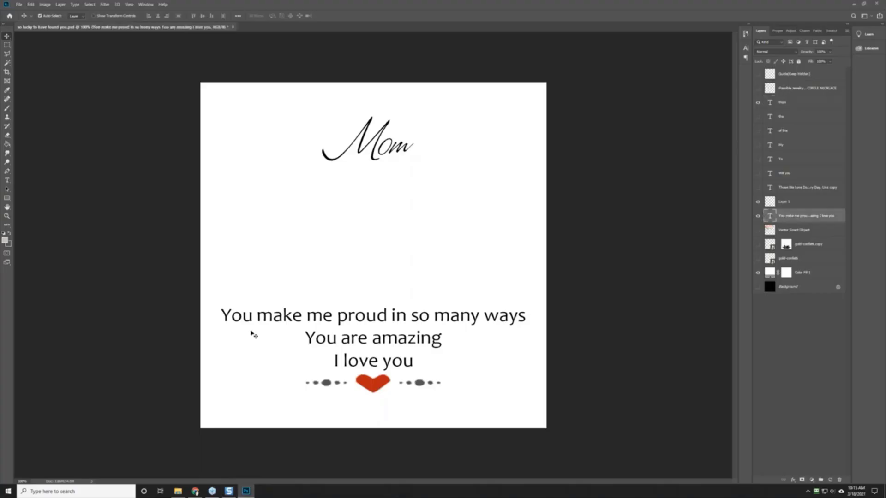
pyautogui.click(8, 180)
pyautogui.moveTo(222, 314); pyautogui.dragTo(427, 360)
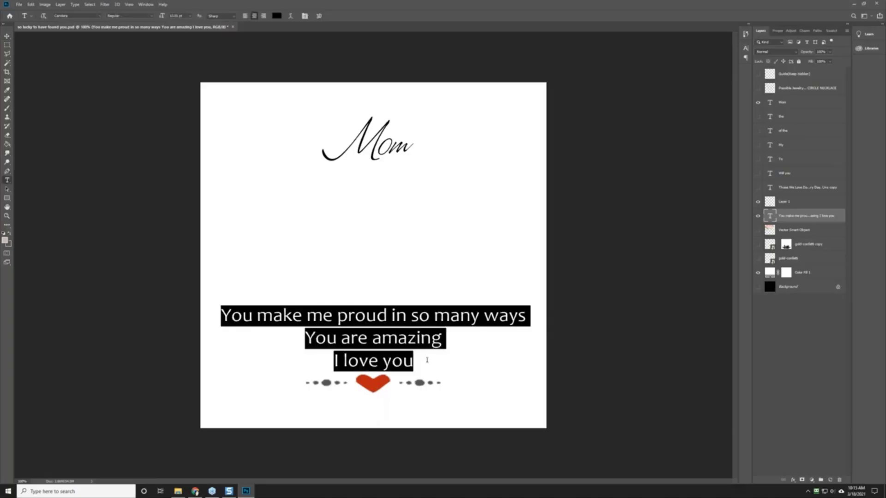
pyautogui.press('BackSpace')
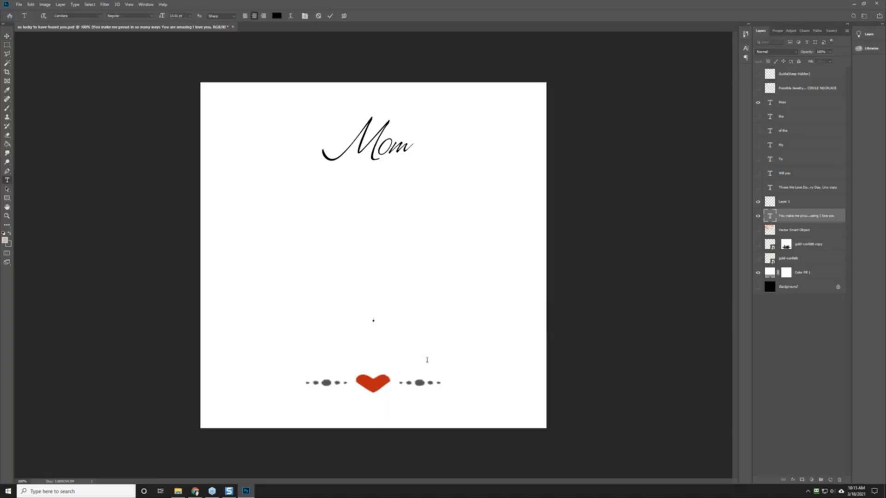
pyautogui.write('Mom')
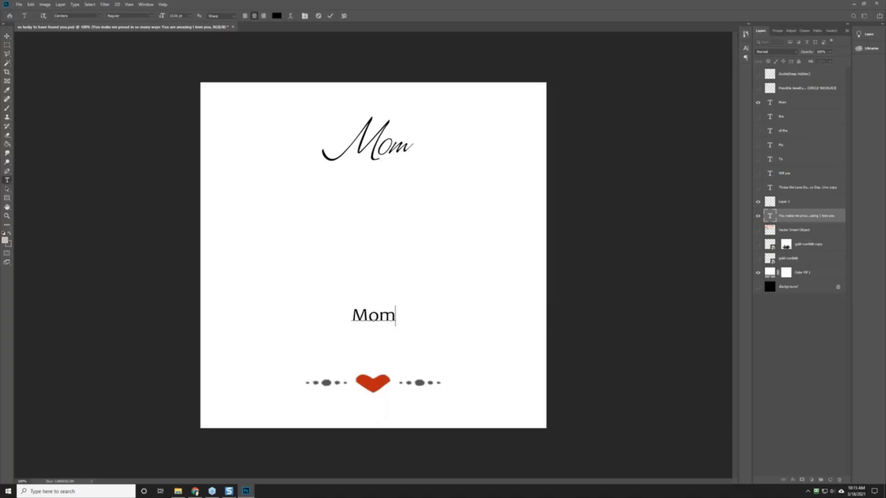
pyautogui.press('BackSpace')
pyautogui.press('BackSpace')
pyautogui.press('BackSpace')
pyautogui.write('Y')
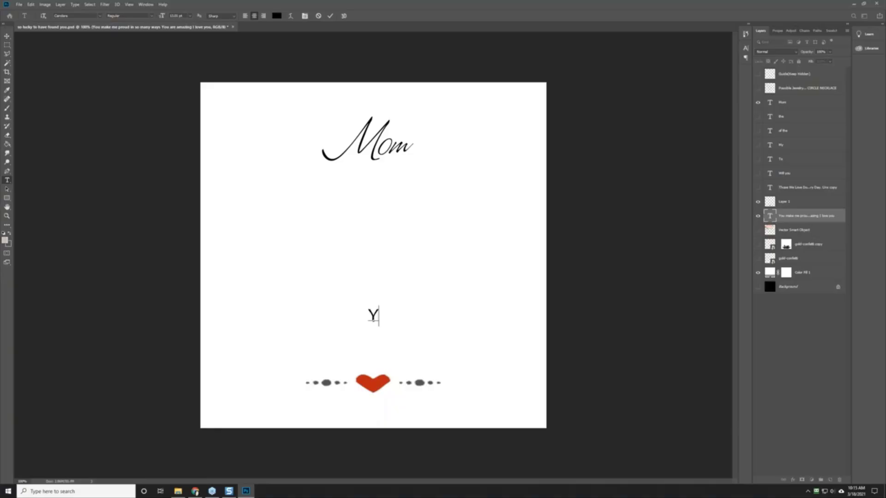
pyautogui.write("ou're Going To BE")
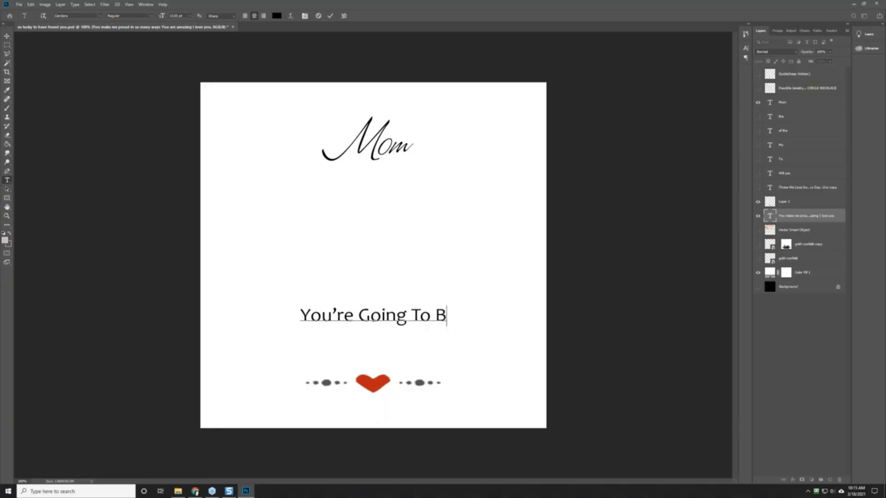
pyautogui.press('BackSpace')
pyautogui.write('e A Grandma')
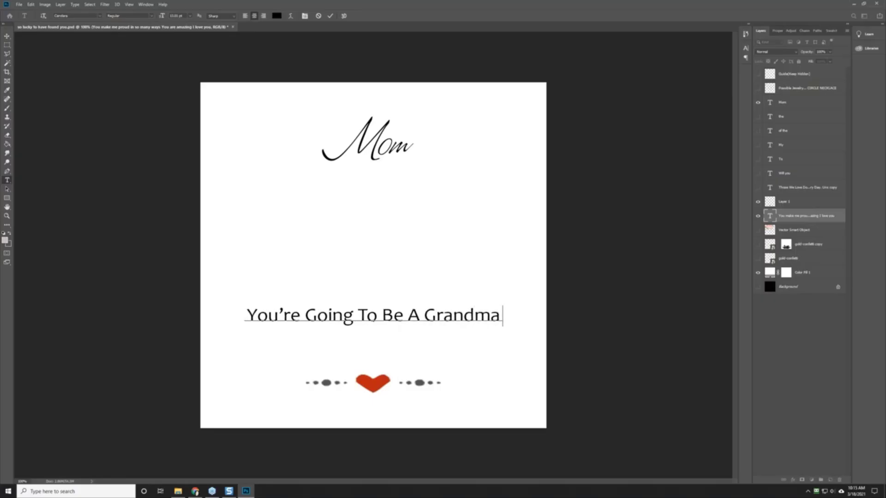
pyautogui.write('!')
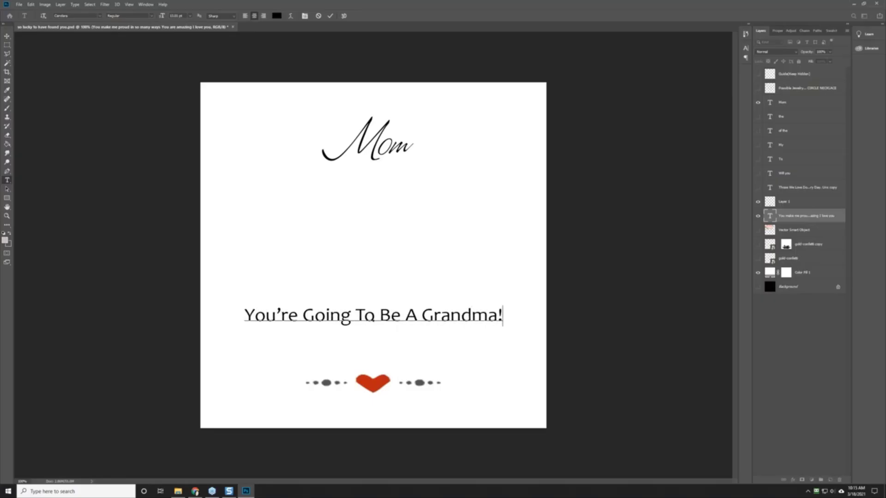
# Step: Add a second line reading '...one day, Until Then'
pyautogui.press('Return')
pyautogui.write('(one Day')
pyautogui.press('BackSpace')
pyautogui.press('BackSpace')
pyautogui.press('BackSpace')
pyautogui.write('day')
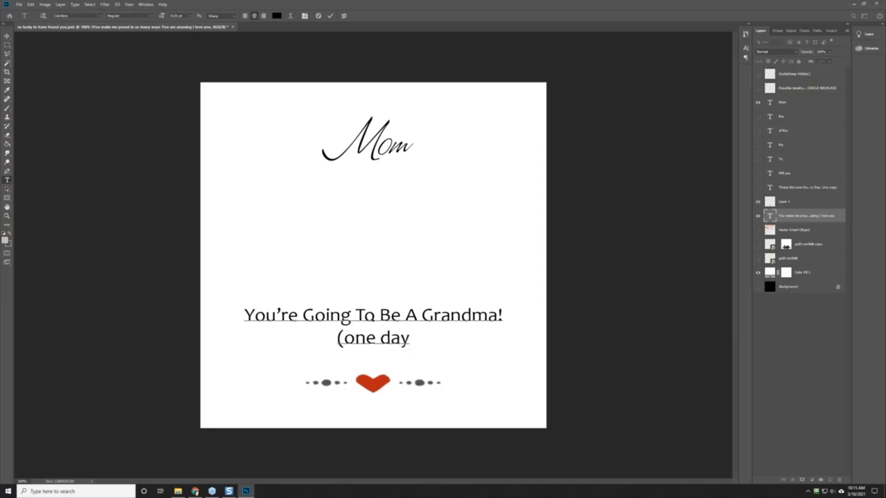
pyautogui.press('Left')
pyautogui.press('Left')
pyautogui.press('Left')
pyautogui.press('Left')
pyautogui.press('Left')
pyautogui.press('Left')
pyautogui.press('Left')
pyautogui.press('BackSpace')
pyautogui.write('...')
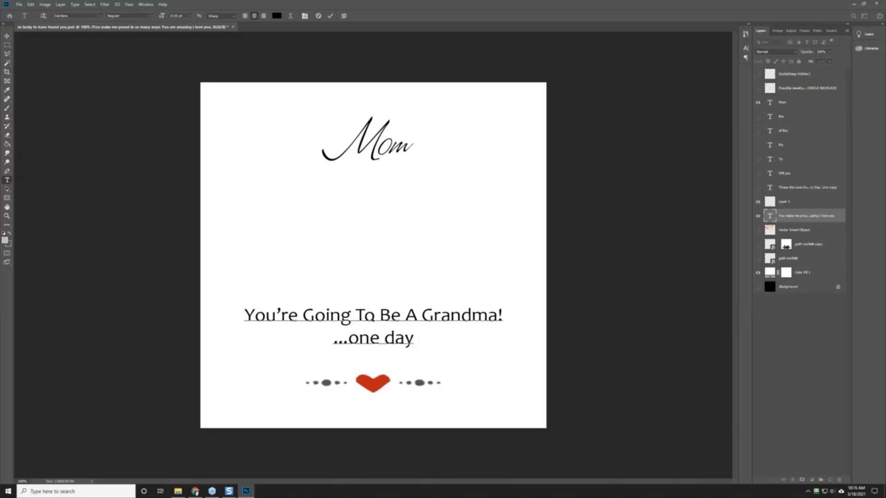
pyautogui.write(', Until Th')
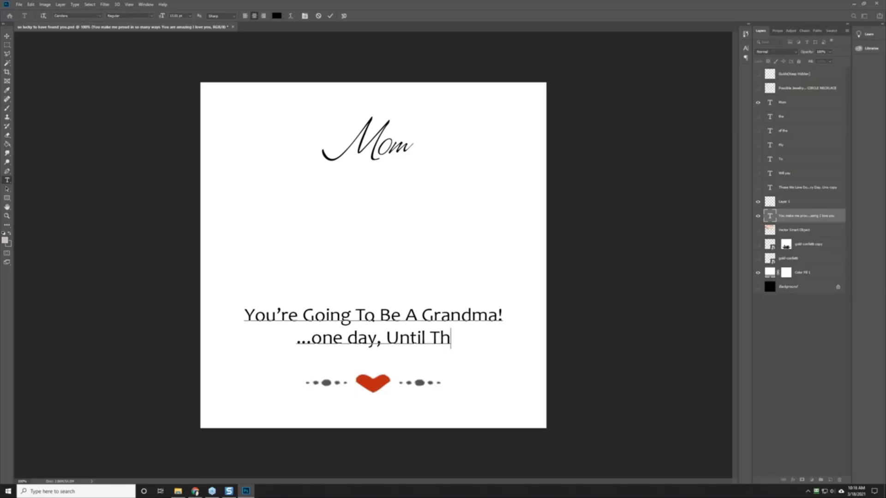
pyautogui.write('en')
# Step: Add a third line reading 'Here's A Necklace'
pyautogui.press('Return')
pyautogui.write('Happy')
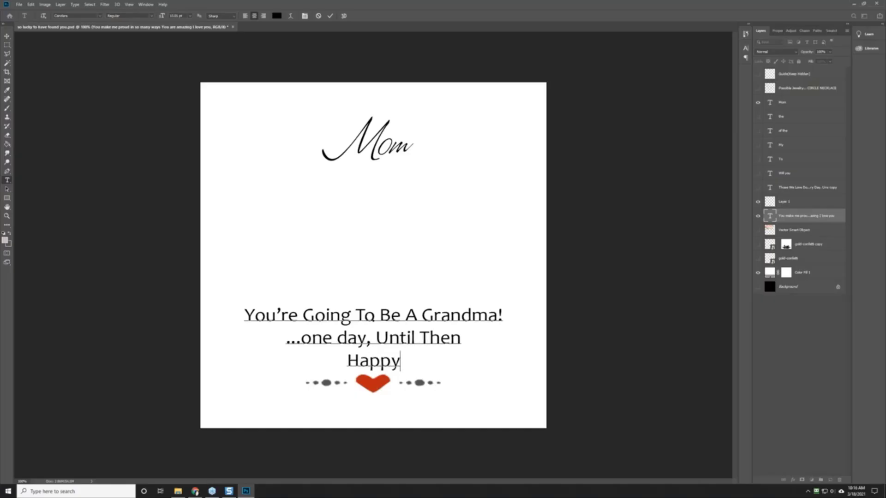
pyautogui.write(" Mother's Day")
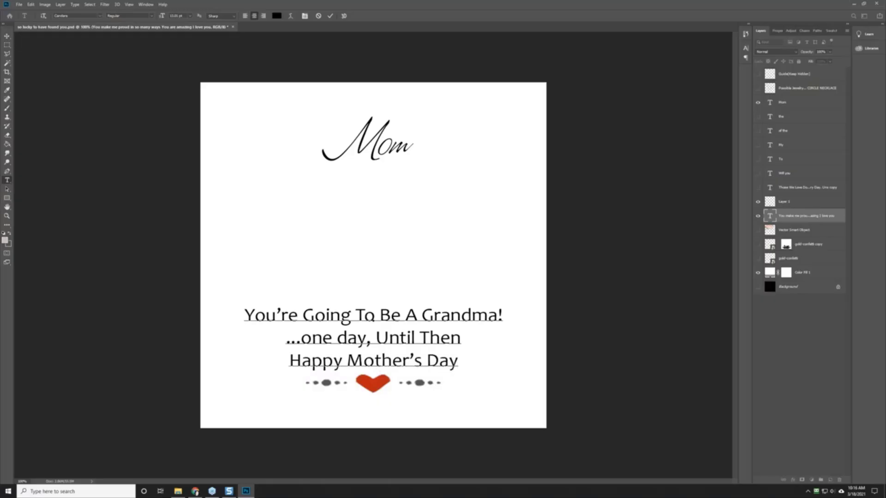
pyautogui.press('BackSpace')
pyautogui.press('BackSpace')
pyautogui.press('BackSpace')
pyautogui.press('BackSpace')
pyautogui.press('BackSpace')
pyautogui.press('BackSpace')
pyautogui.press('BackSpace')
pyautogui.press('BackSpace')
pyautogui.press('BackSpace')
pyautogui.press('BackSpace')
pyautogui.press('BackSpace')
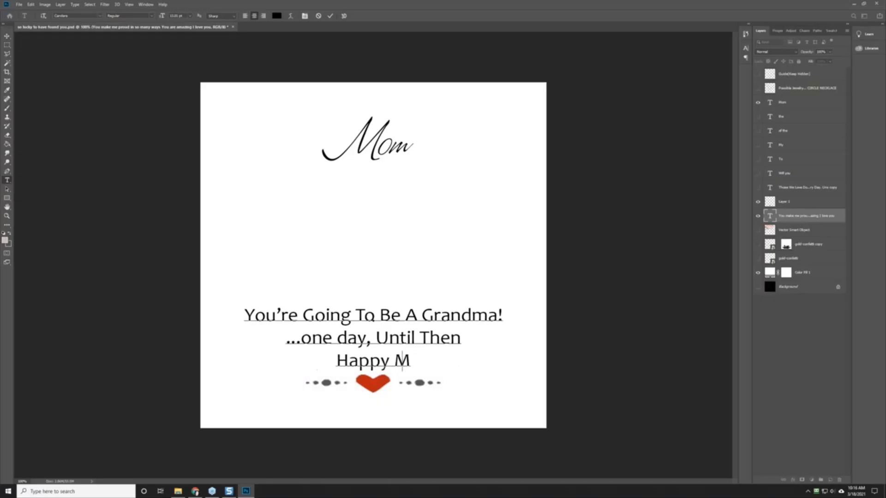
pyautogui.press('BackSpace')
pyautogui.press('BackSpace')
pyautogui.press('BackSpace')
pyautogui.press('BackSpace')
pyautogui.press('BackSpace')
pyautogui.press('BackSpace')
pyautogui.write("ere'")
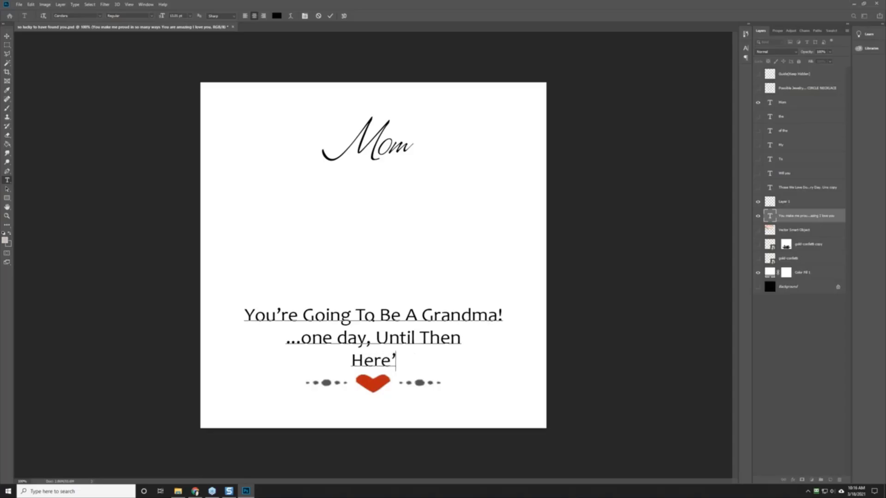
pyautogui.write('s A Necklace')
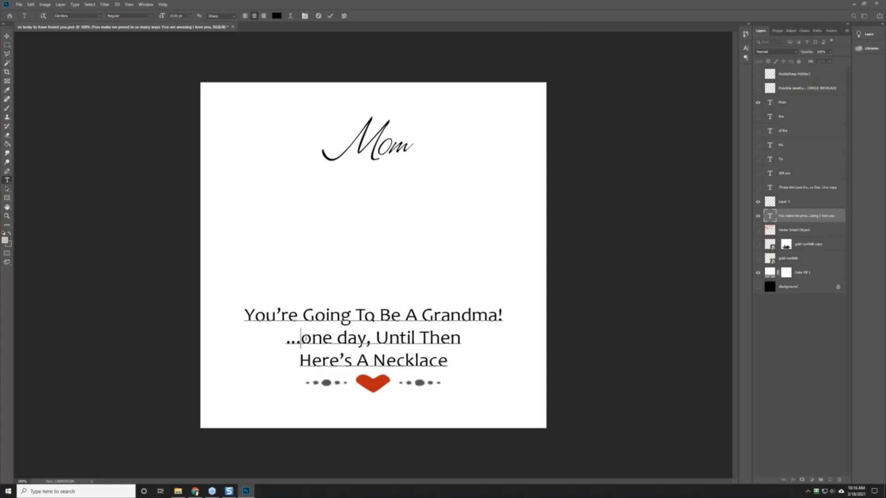
# Step: Capitalise the second line so it reads '...One Day'
pyautogui.moveTo(300, 340); pyautogui.dragTo(307, 340)
pyautogui.write('O')
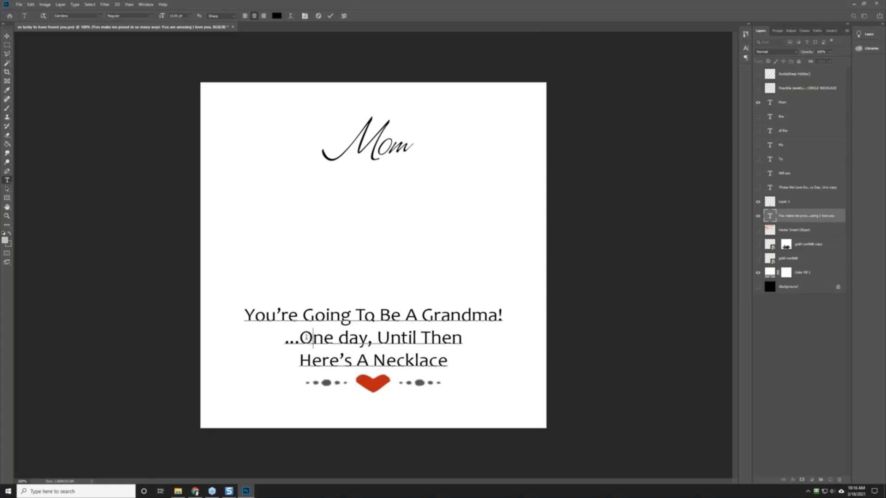
pyautogui.press('Right')
pyautogui.press('Right')
pyautogui.press('Right')
pyautogui.press('Delete')
pyautogui.write('D')
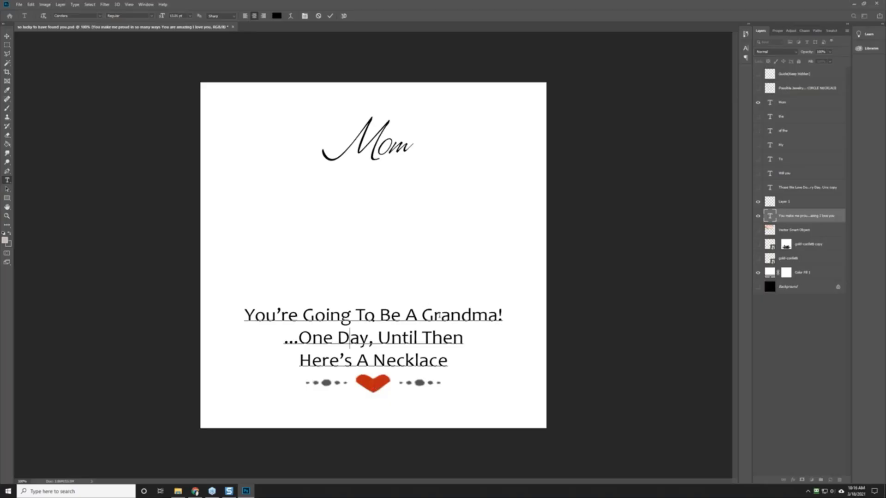
# Step: Shrink the second and third message lines to about 8 pt
pyautogui.moveTo(283, 338); pyautogui.dragTo(447, 362)
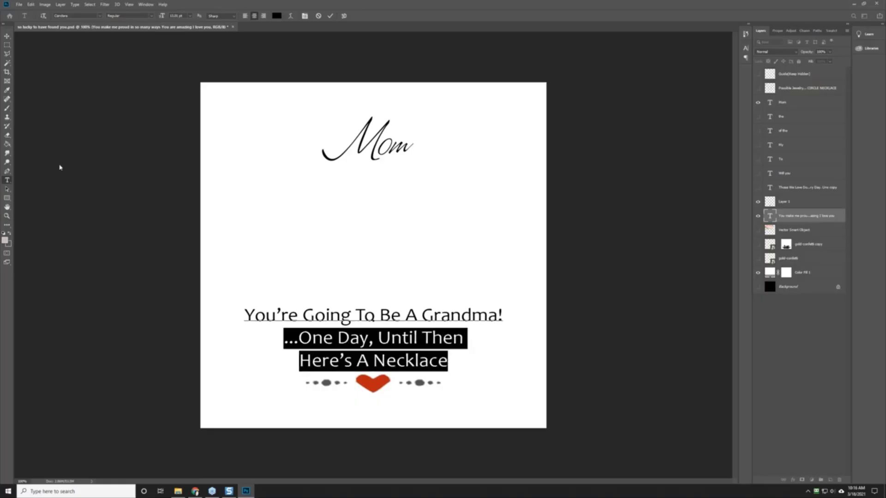
pyautogui.click(190, 16)
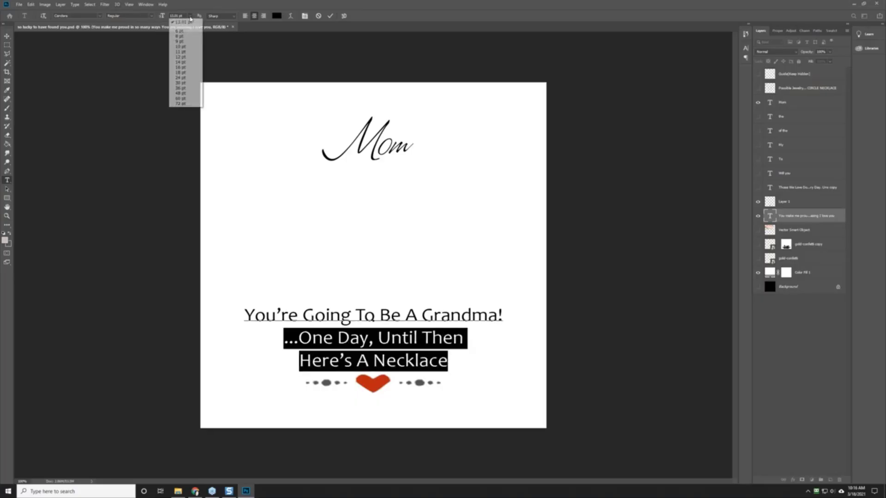
pyautogui.click(180, 22)
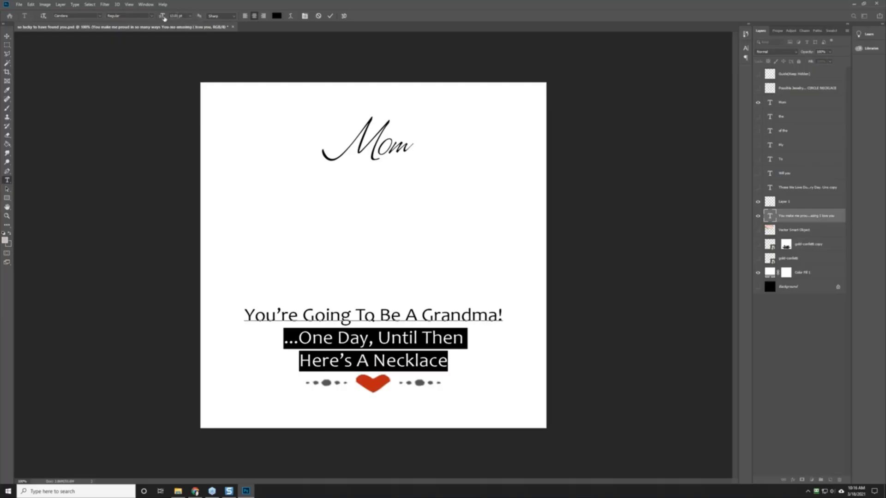
pyautogui.moveTo(164, 18); pyautogui.dragTo(163, 19)
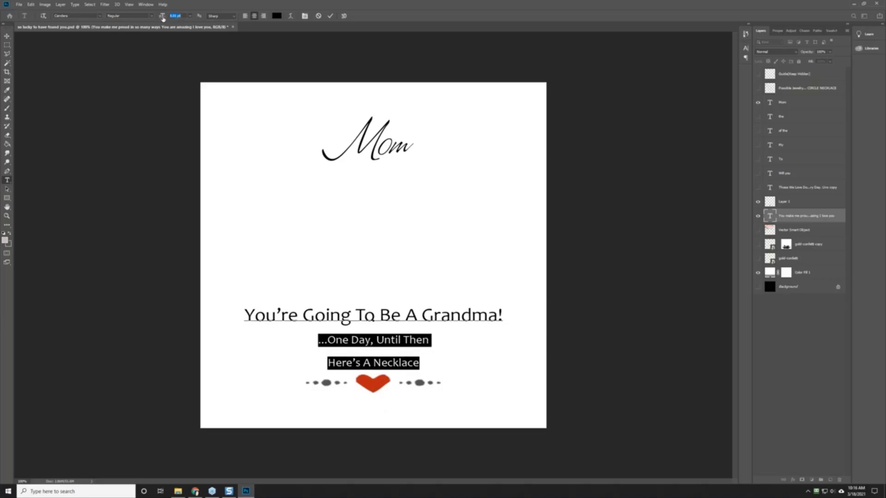
pyautogui.click(319, 253)
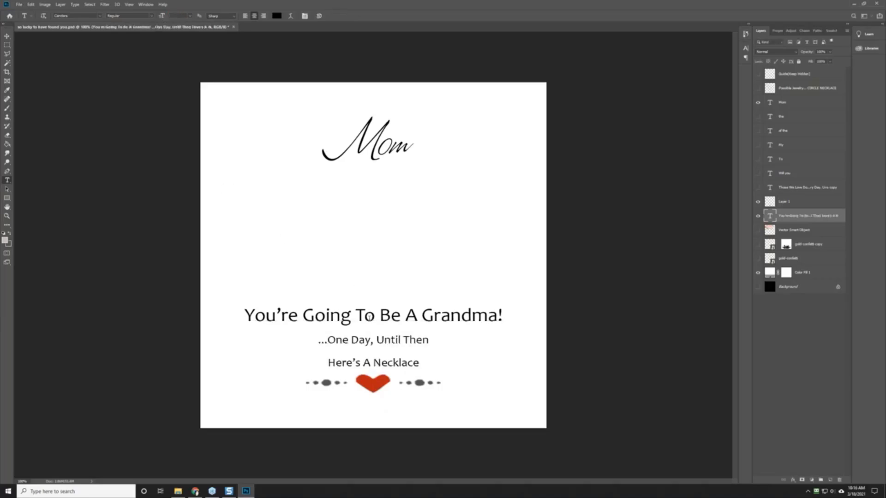
# Step: Enlarge the 'You're Going To Be A Grandma!' title line
pyautogui.tripleClick(369, 317)
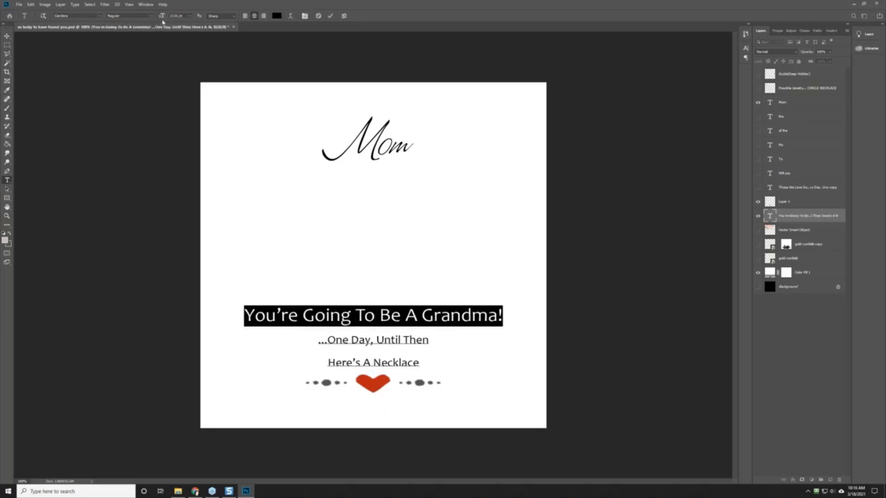
pyautogui.moveTo(163, 18); pyautogui.dragTo(164, 17)
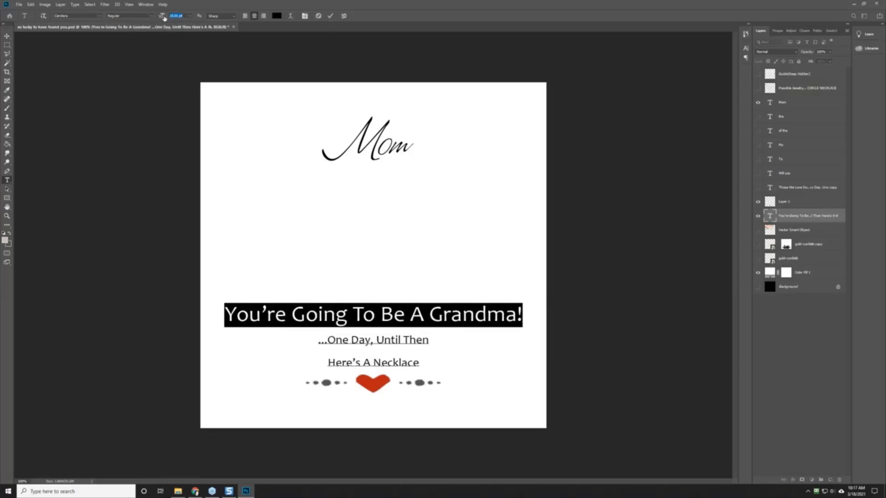
pyautogui.click(359, 227)
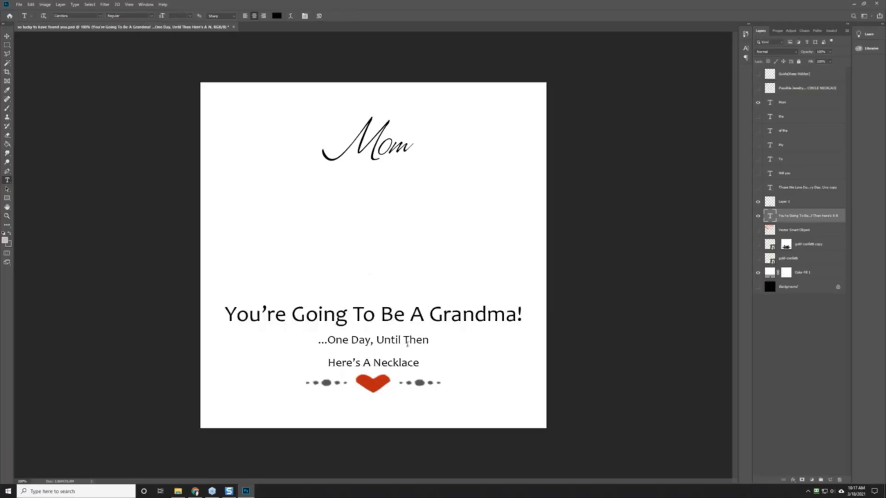
# Step: Join 'Here's A Necklace' onto the second line and add an 'I Love You' line below
pyautogui.click(429, 342)
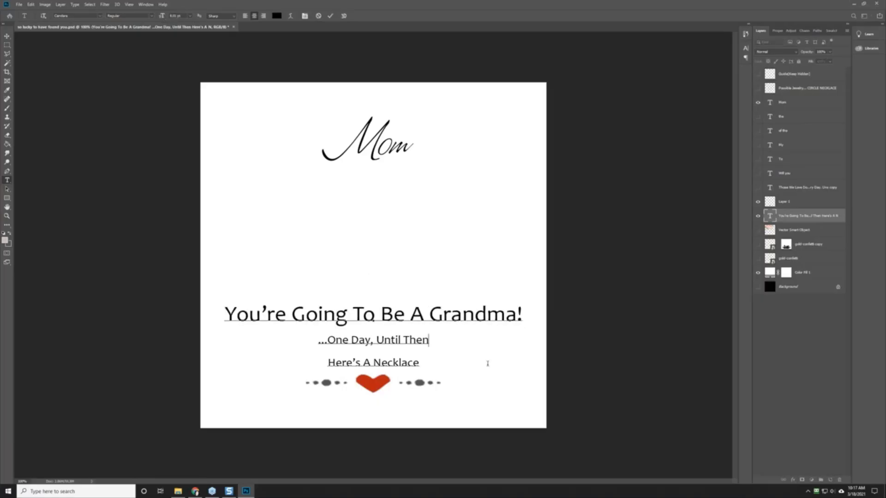
pyautogui.press('Delete')
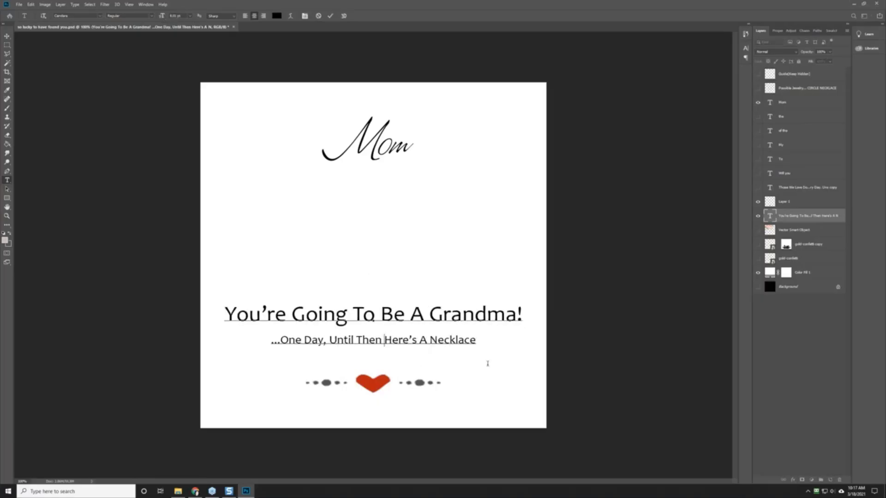
pyautogui.click(482, 340)
pyautogui.press('Return')
pyautogui.write('I Love YOu')
pyautogui.press('BackSpace')
pyautogui.press('BackSpace')
pyautogui.write('ou')
# Step: Set the 'I Love You' line to 15 pt
pyautogui.moveTo(348, 362); pyautogui.dragTo(402, 361)
pyautogui.click(375, 311)
pyautogui.tripleClick(376, 362)
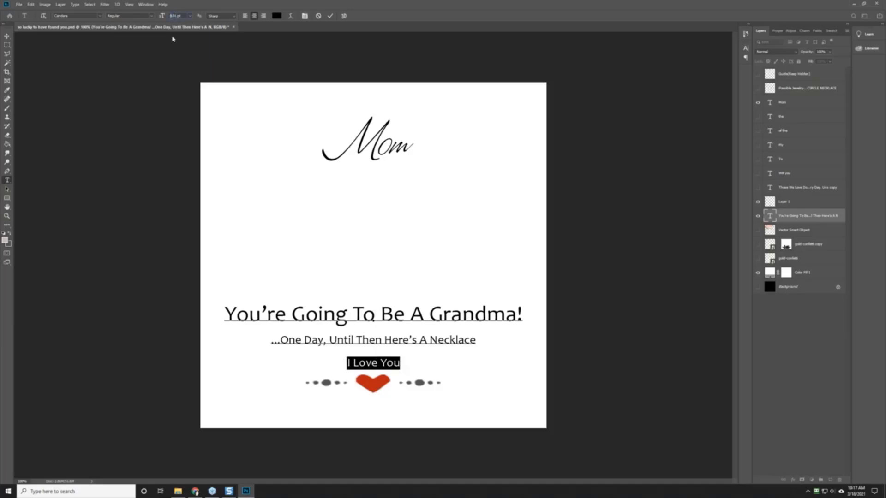
pyautogui.write('15')
pyautogui.press('Return')
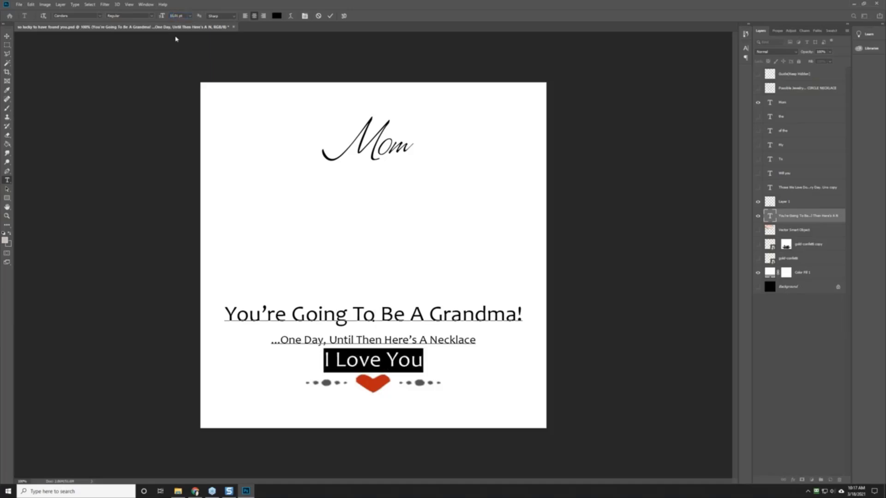
pyautogui.click(387, 236)
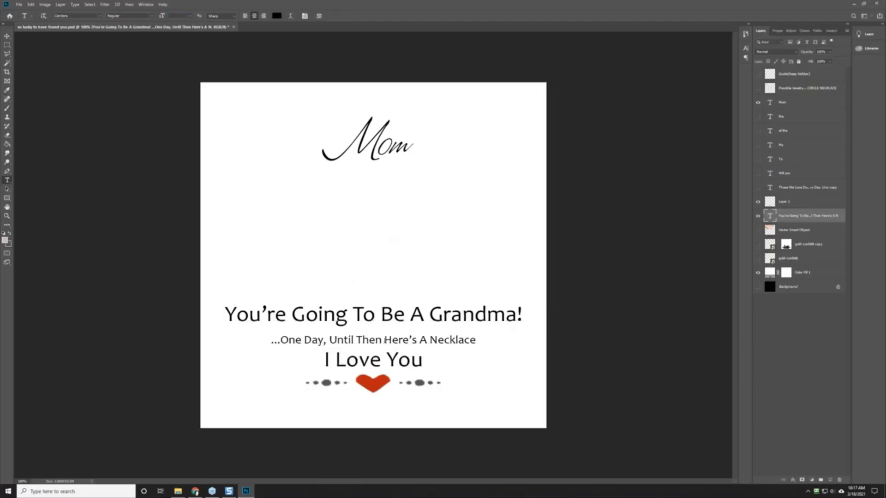
pyautogui.click(369, 340)
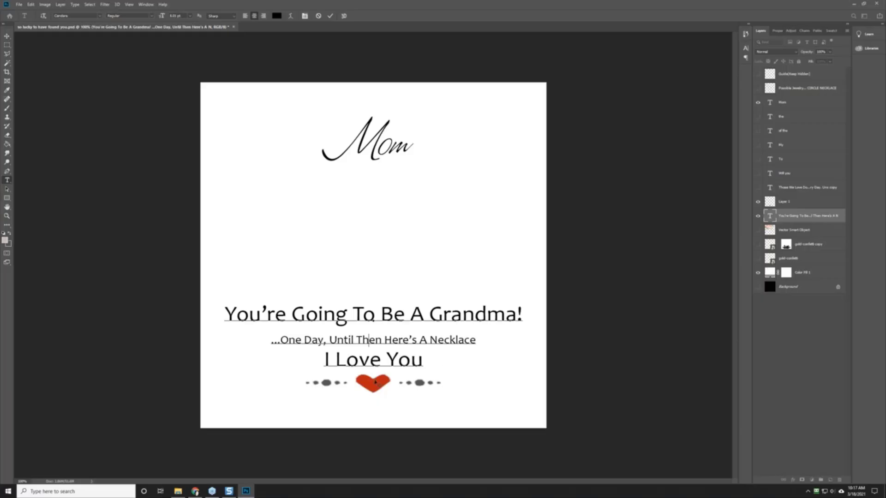
# Step: Commit the card text and toggle Layer 1's heart ornament off and back on
pyautogui.click(127, 228)
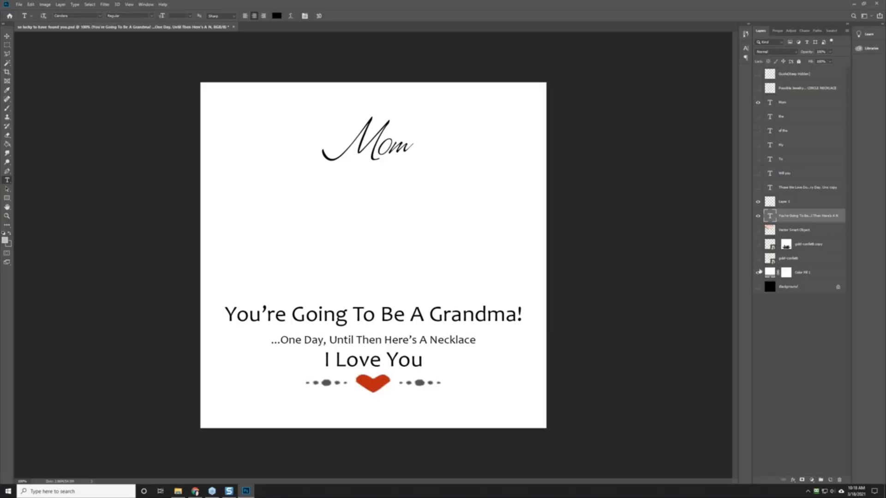
pyautogui.click(757, 202)
pyautogui.click(757, 202)
# Step: Save the PSD as 'you're going to be a grandma' in a new 'mom template' folder under 018 - mother's day challenge
pyautogui.click(19, 4)
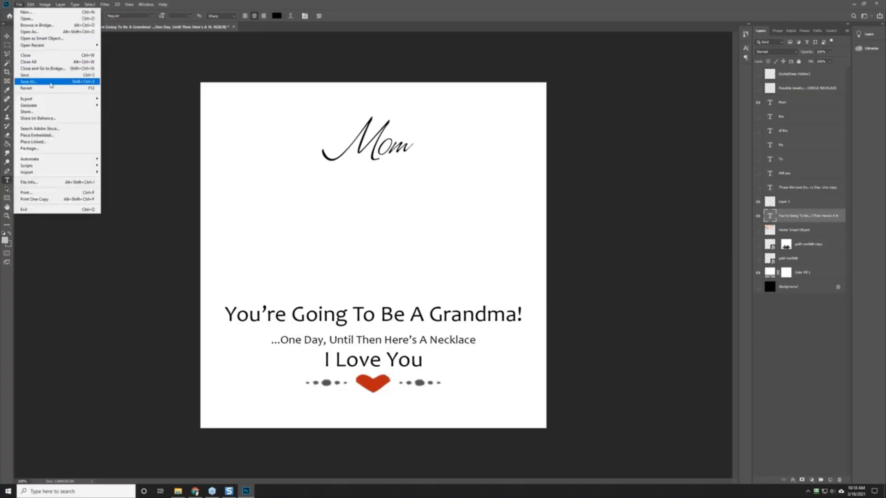
pyautogui.click(29, 81)
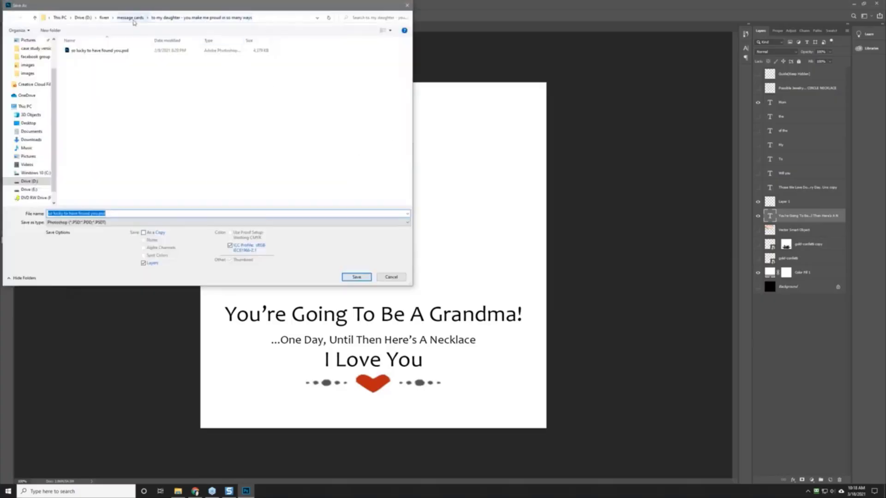
pyautogui.click(83, 17)
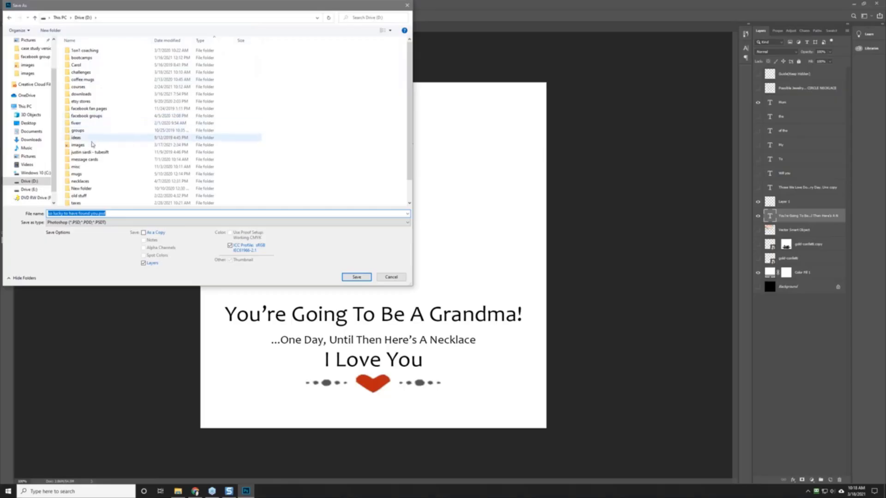
pyautogui.click(88, 73)
pyautogui.doubleClick(89, 74)
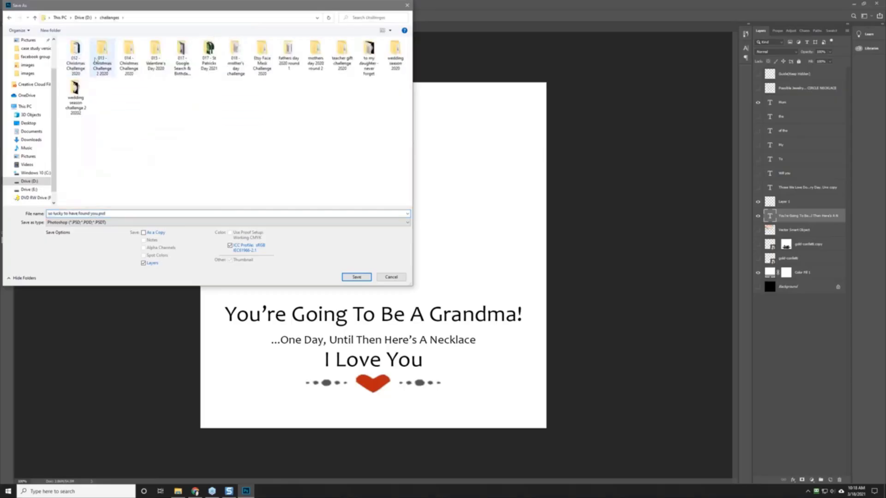
pyautogui.doubleClick(234, 63)
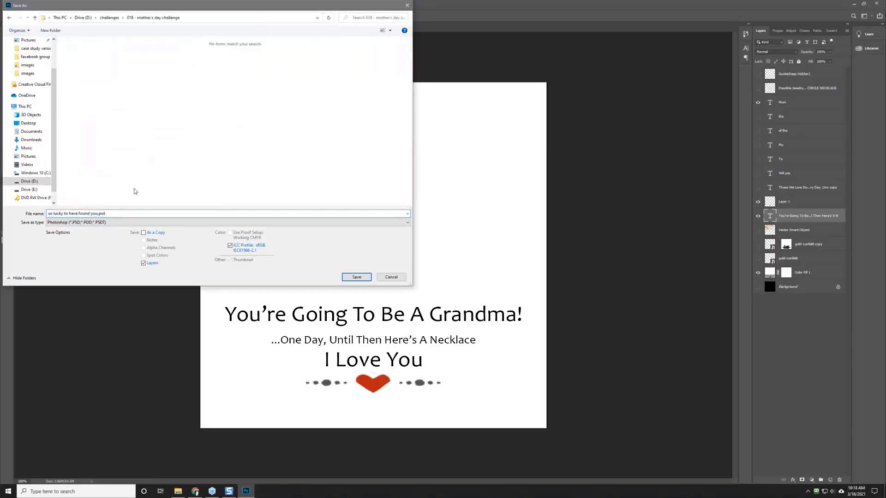
pyautogui.click(49, 31)
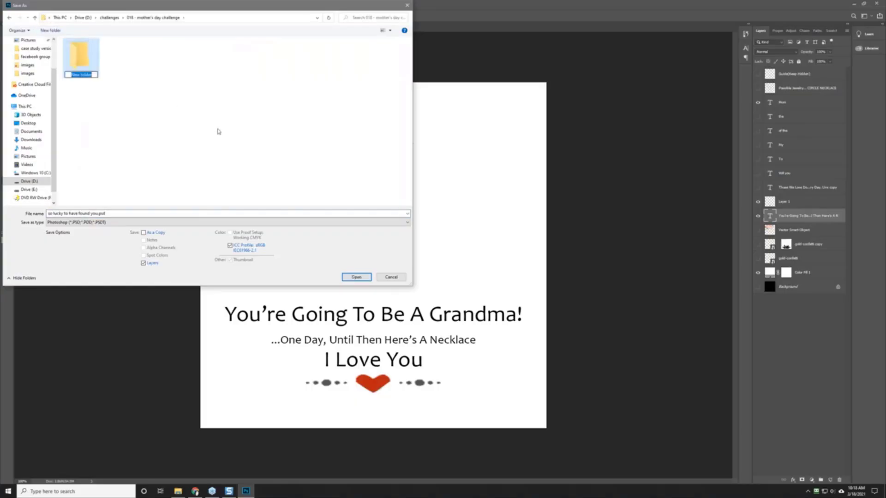
pyautogui.write('mom template')
pyautogui.press('Return')
pyautogui.press('Return')
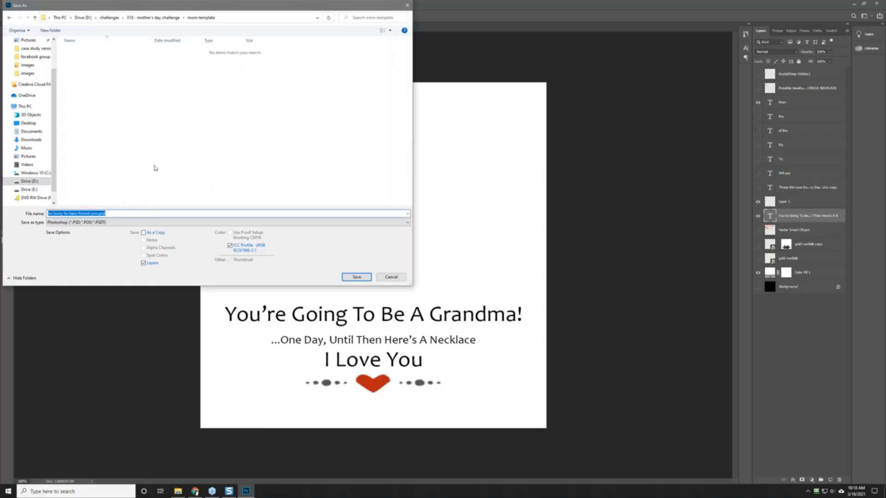
pyautogui.write("you're goin")
pyautogui.write('o be a grandma')
pyautogui.press('Return')
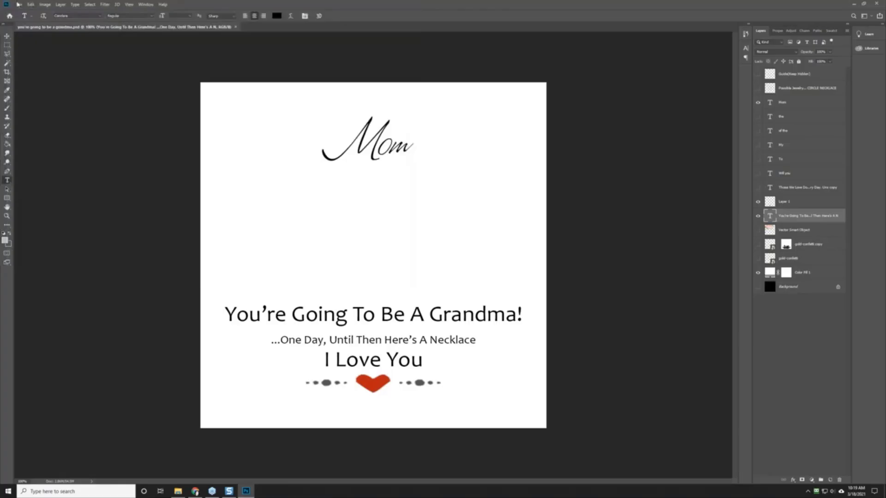
# Step: Quick-export a PNG copy of the card into the mom template folder
pyautogui.click(19, 4)
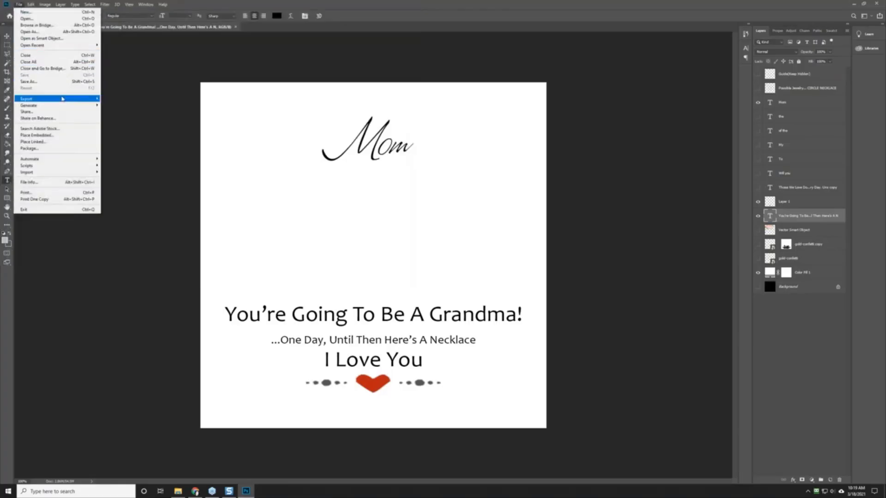
pyautogui.moveTo(63, 98)
pyautogui.click(128, 98)
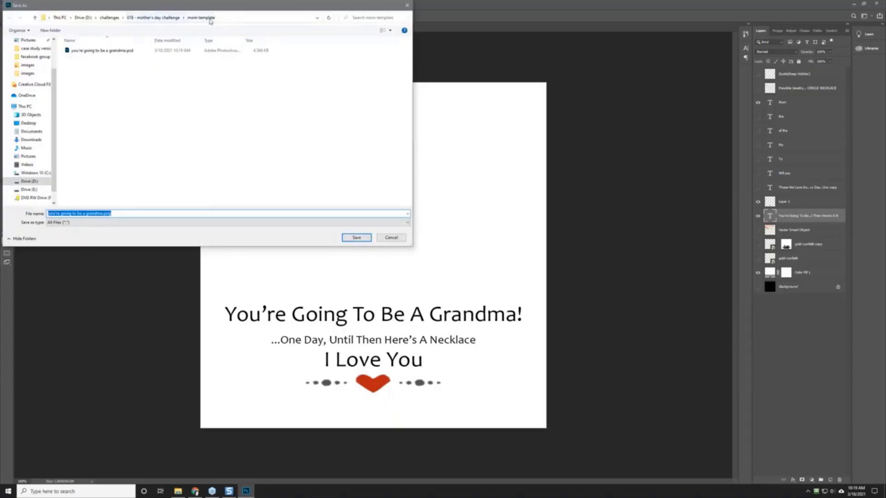
pyautogui.click(345, 238)
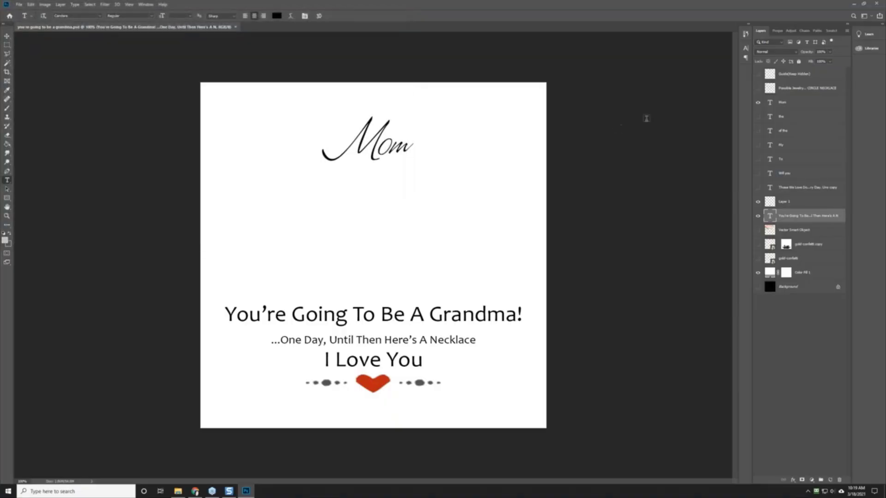
# Step: Minimize Photoshop and launch a new Traditional campaign from the Gearbubble dashboard
pyautogui.click(854, 5)
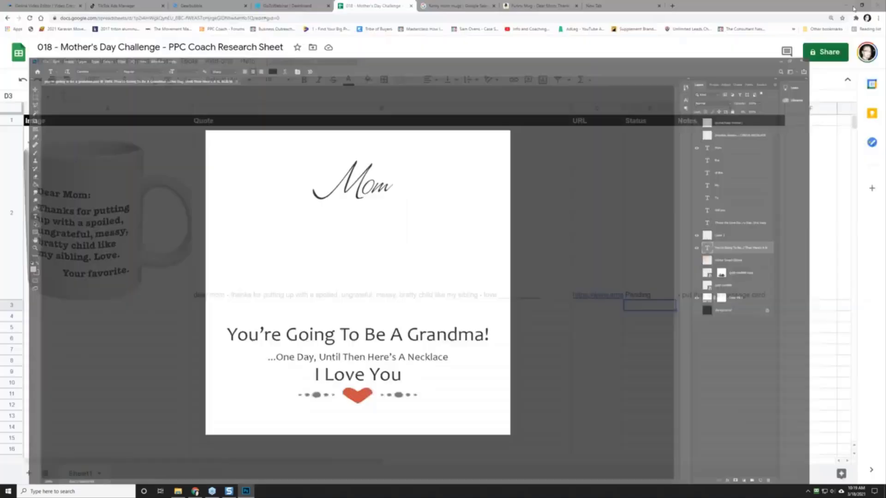
pyautogui.click(212, 6)
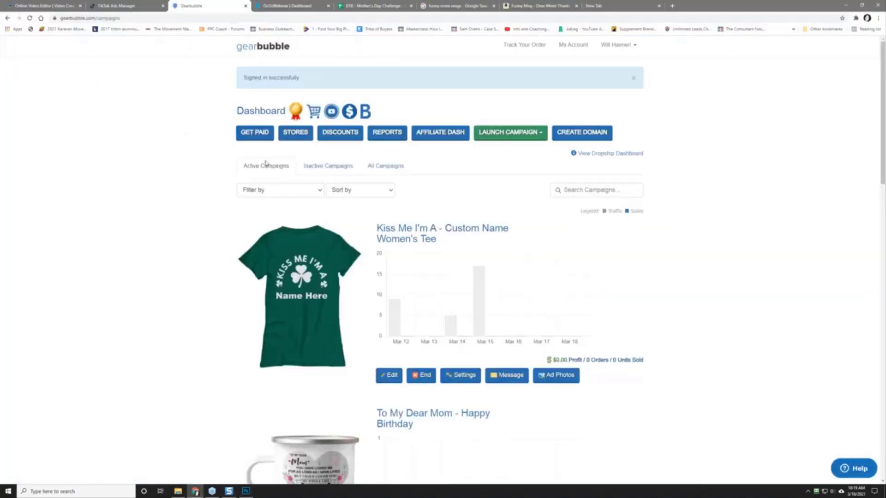
pyautogui.click(526, 133)
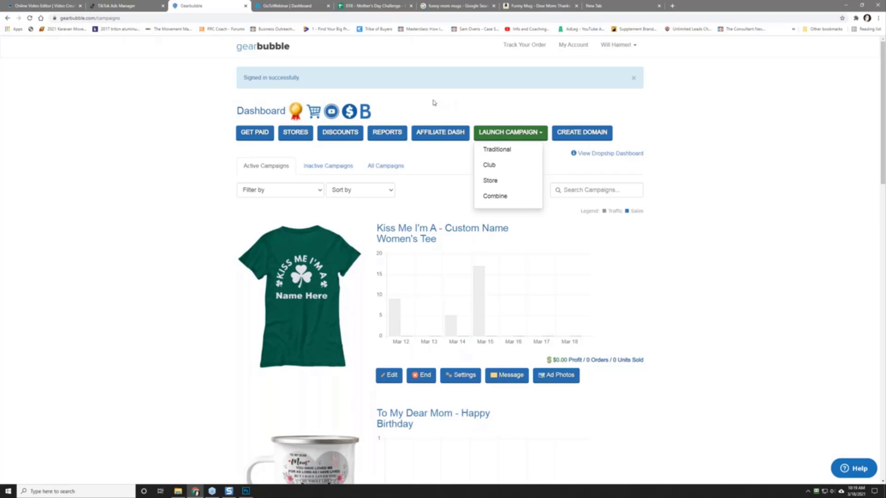
pyautogui.click(495, 149)
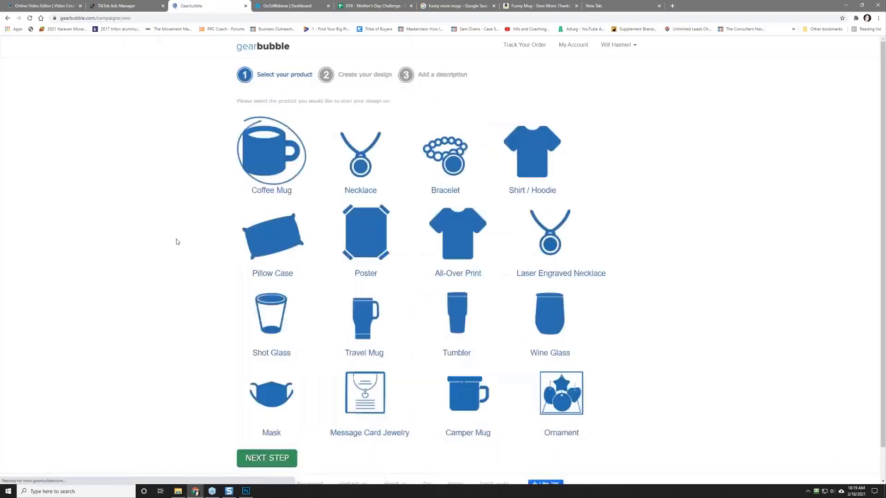
# Step: Pick Message Card Jewelry and continue to the Create your design step
pyautogui.click(363, 395)
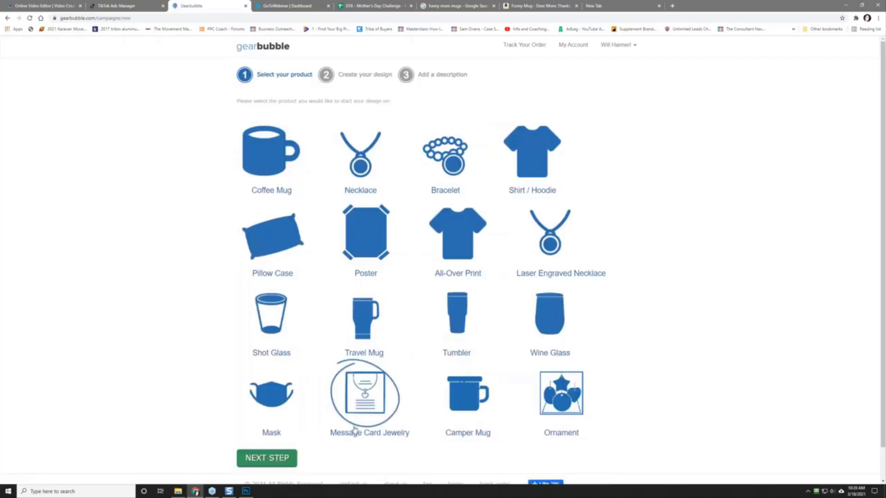
pyautogui.click(265, 459)
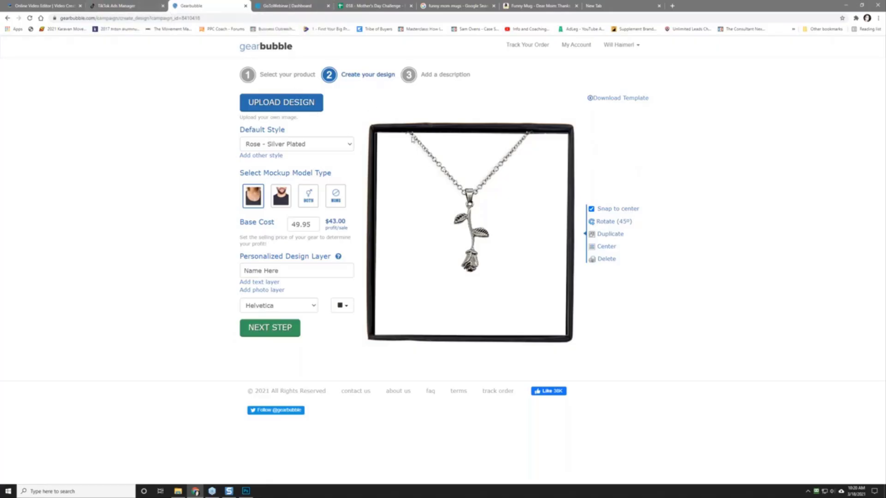
# Step: Preview the Interlocking Hearts, Compass, Crescent Moon, Interlocking Rings and Luxury Heart Silver styles
pyautogui.click(303, 145)
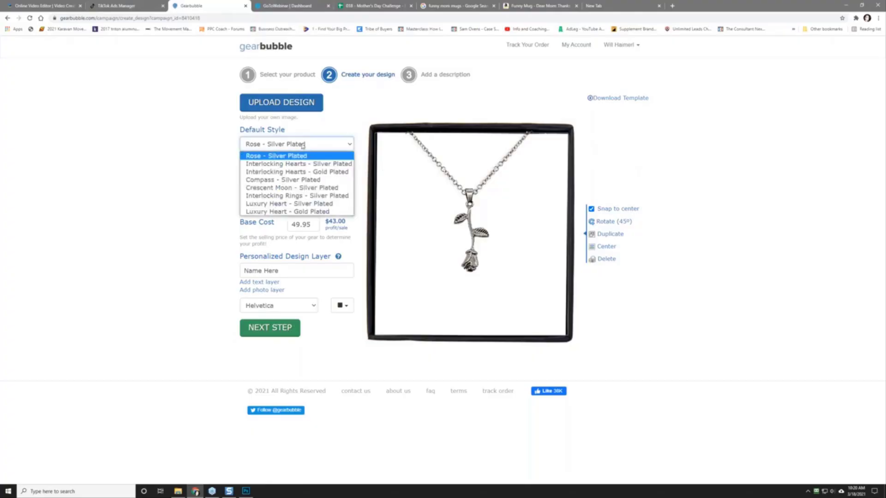
pyautogui.click(322, 164)
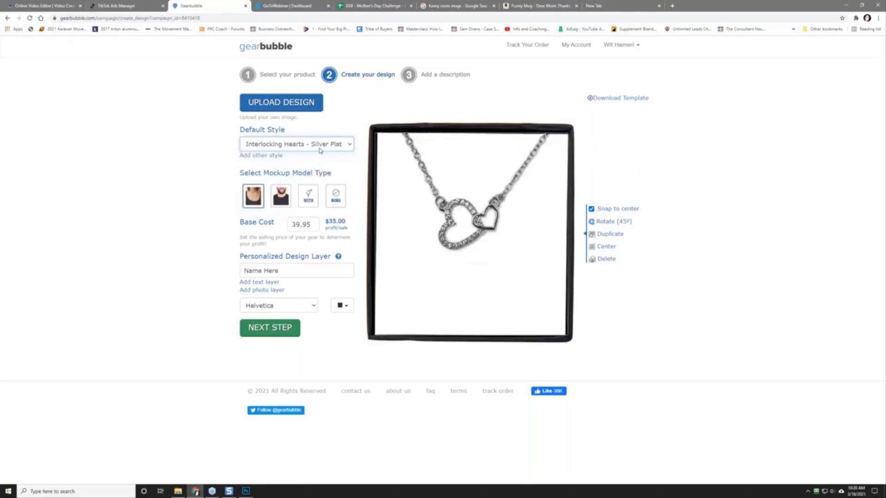
pyautogui.click(320, 144)
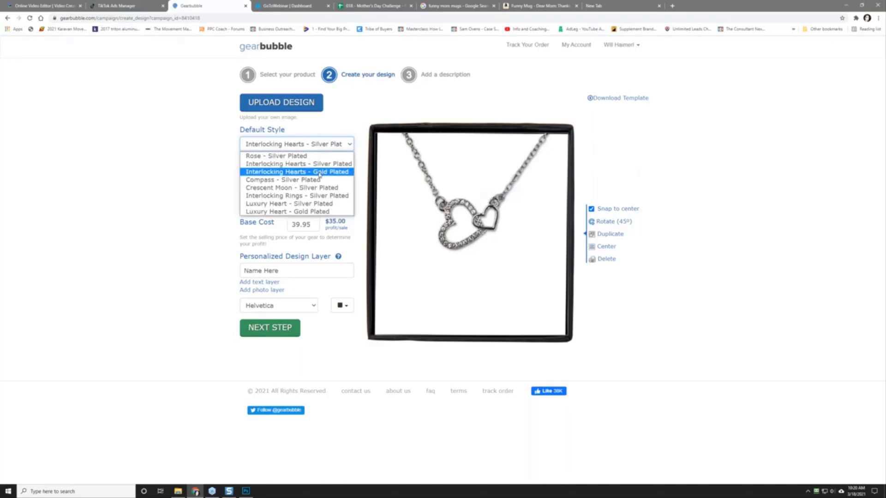
pyautogui.click(319, 173)
pyautogui.click(313, 145)
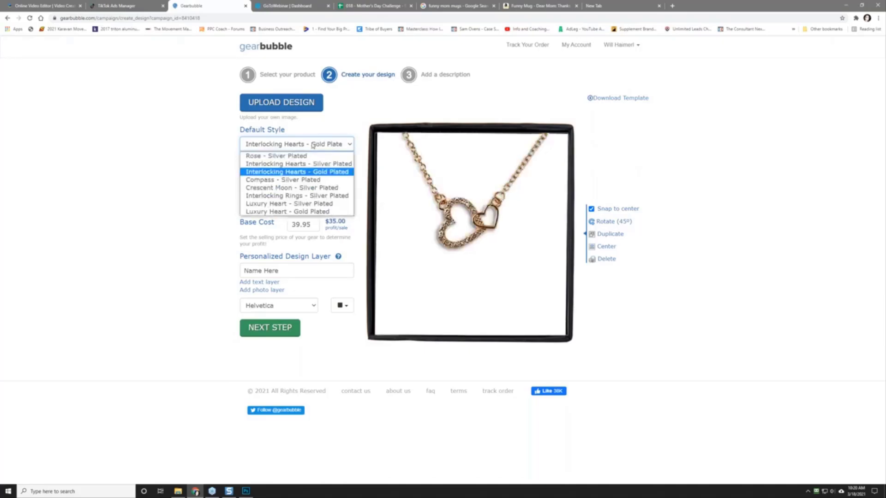
pyautogui.click(321, 181)
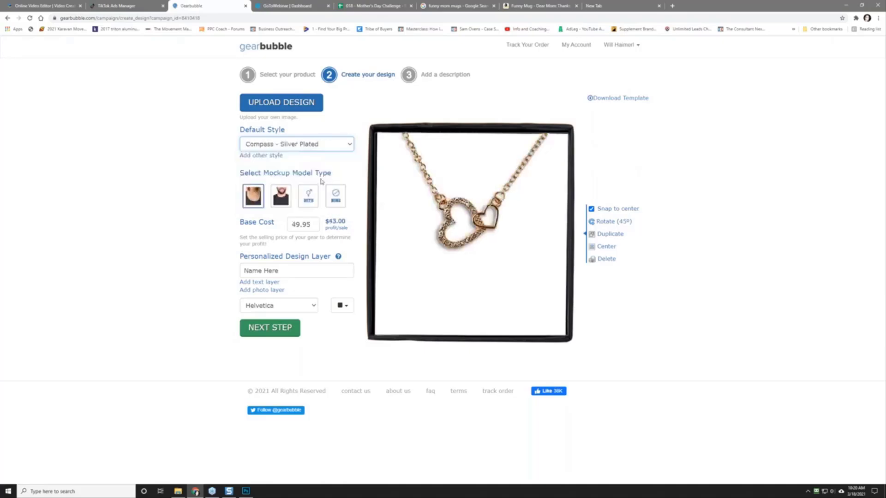
pyautogui.click(321, 146)
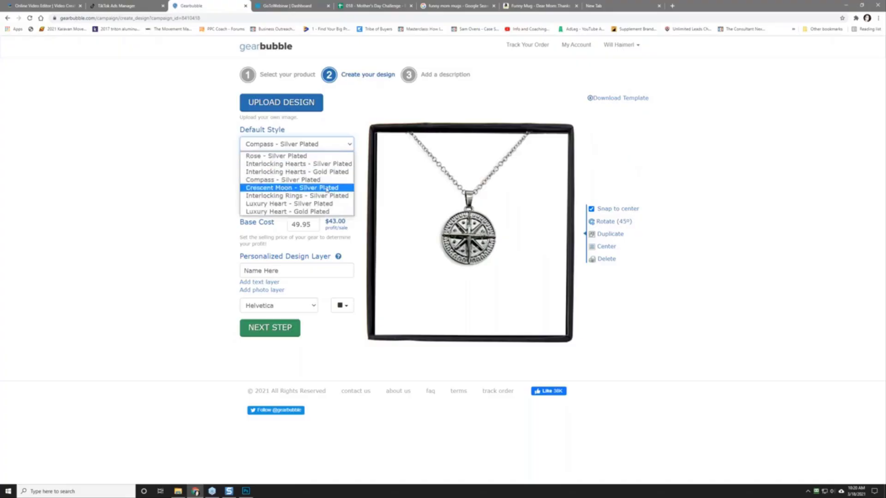
pyautogui.click(307, 186)
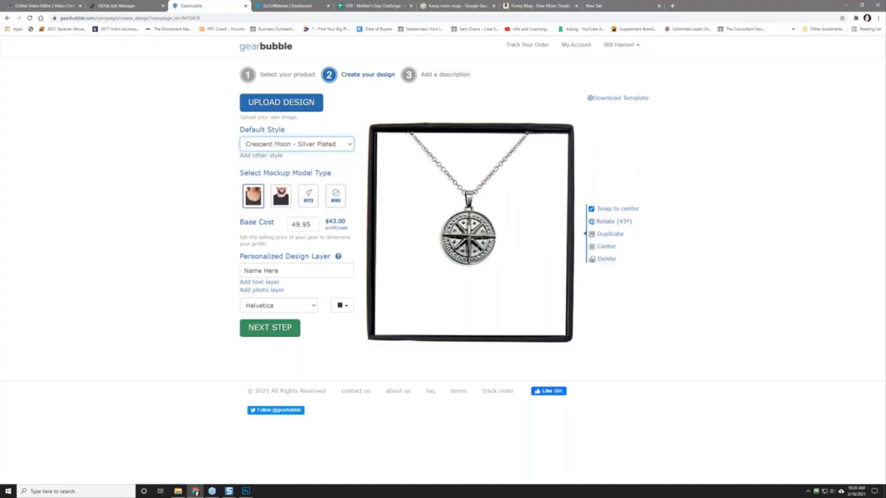
pyautogui.click(305, 148)
pyautogui.click(317, 195)
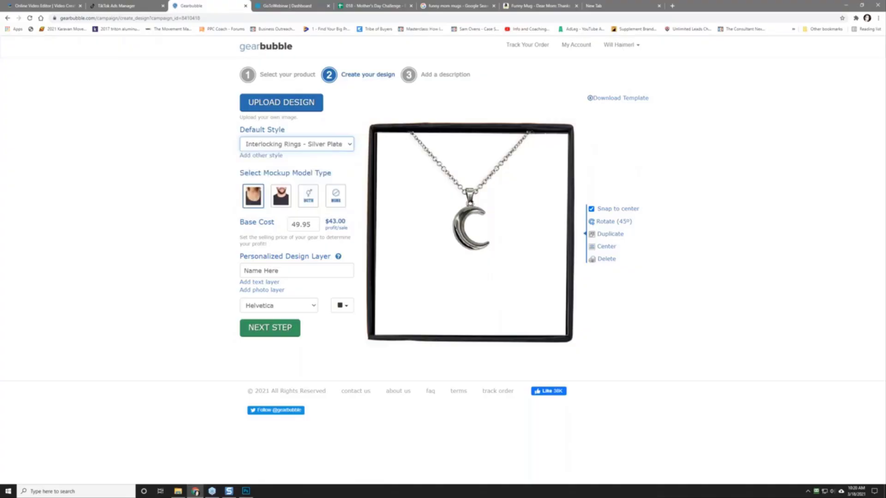
pyautogui.click(310, 146)
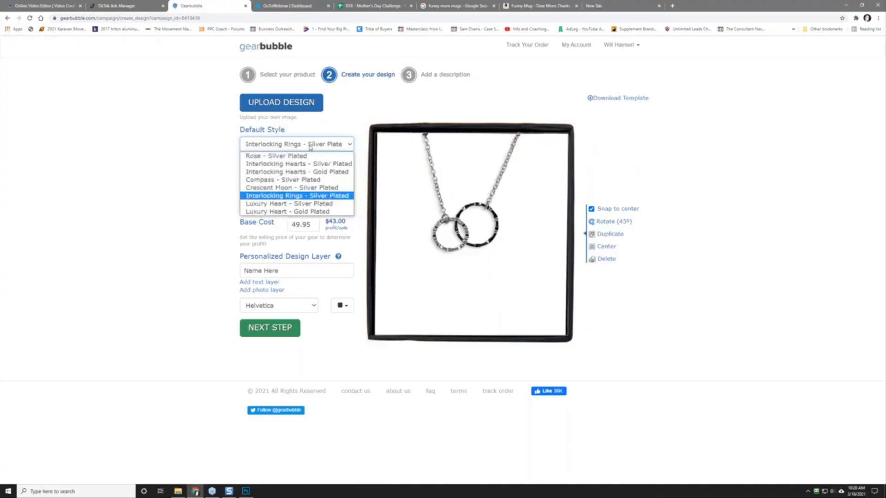
pyautogui.click(316, 203)
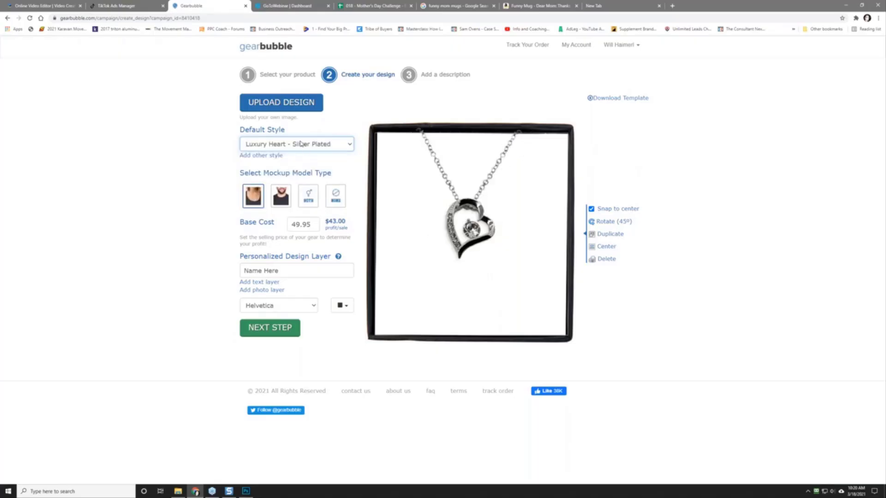
# Step: Compare Luxury Heart Gold, settle on Luxury Heart - Silver Plated, then return to the research sheet
pyautogui.click(300, 144)
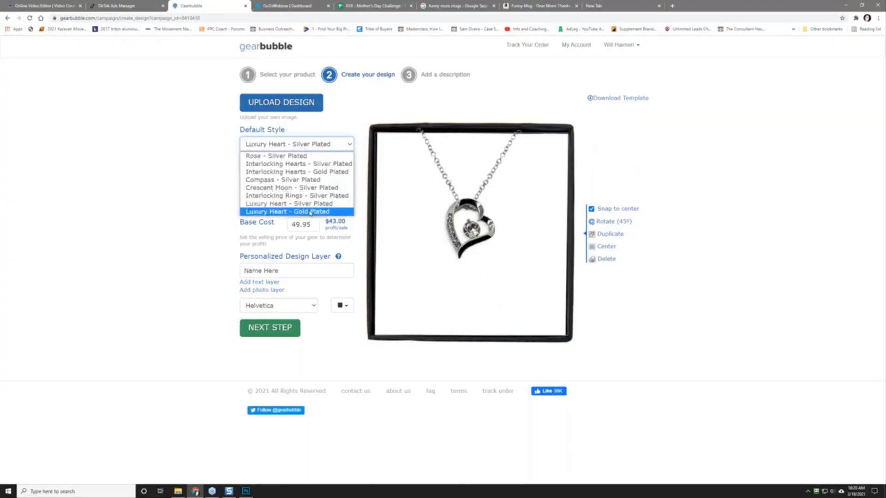
pyautogui.click(310, 212)
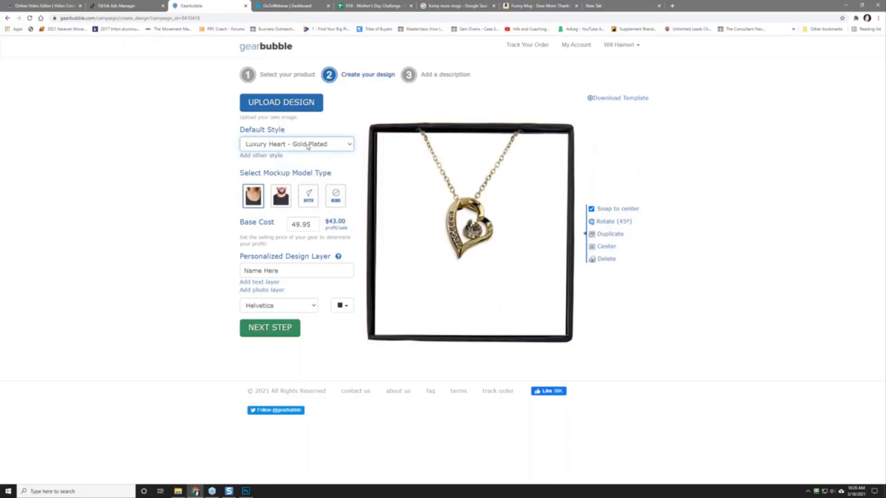
pyautogui.click(309, 146)
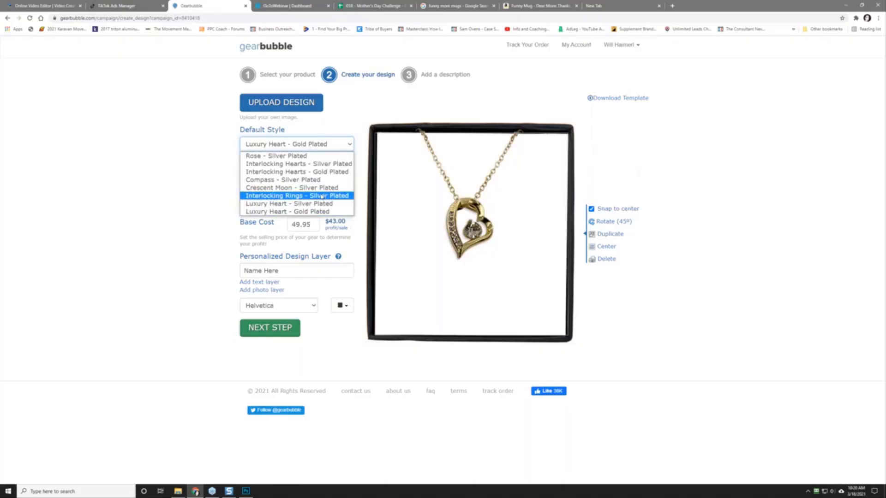
pyautogui.click(322, 196)
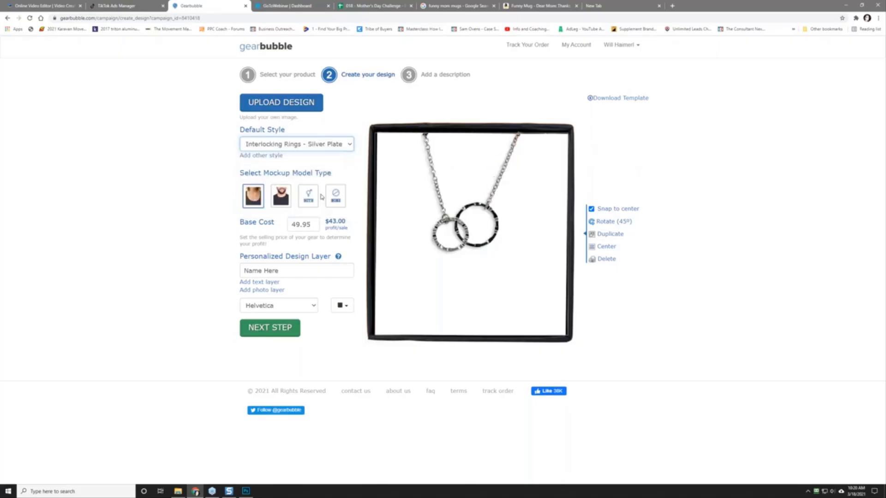
pyautogui.click(321, 145)
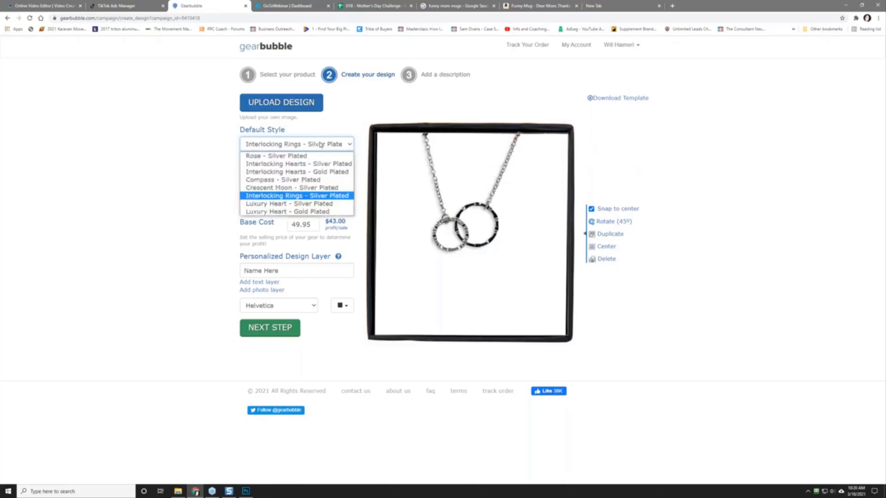
pyautogui.click(325, 204)
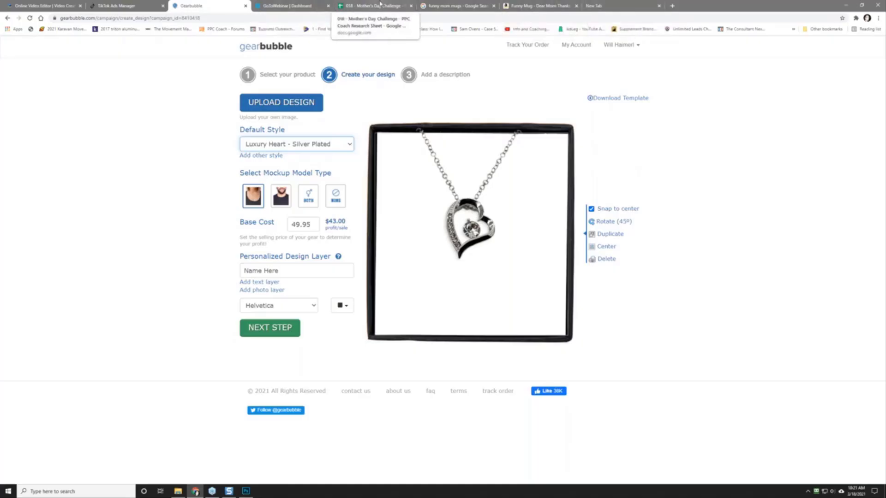
pyautogui.click(380, 4)
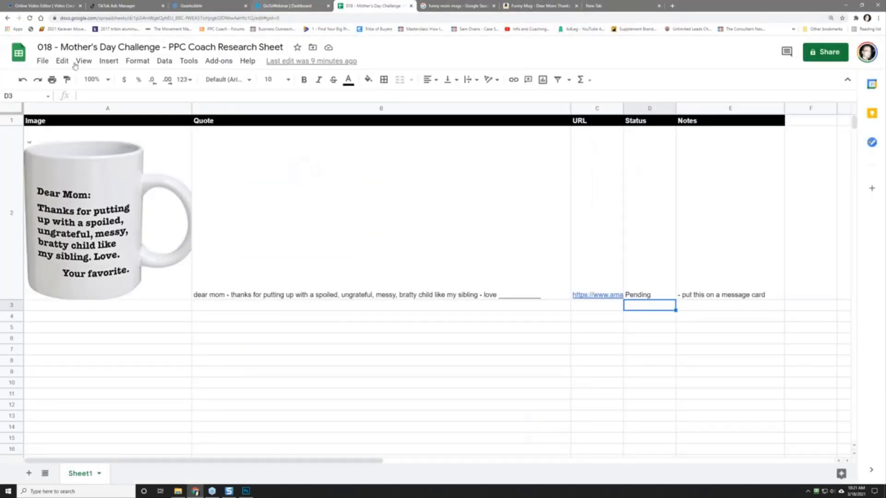
# Step: In the Mother's Day profit calculator, enter a 49 price and 95 base cost
pyautogui.click(19, 53)
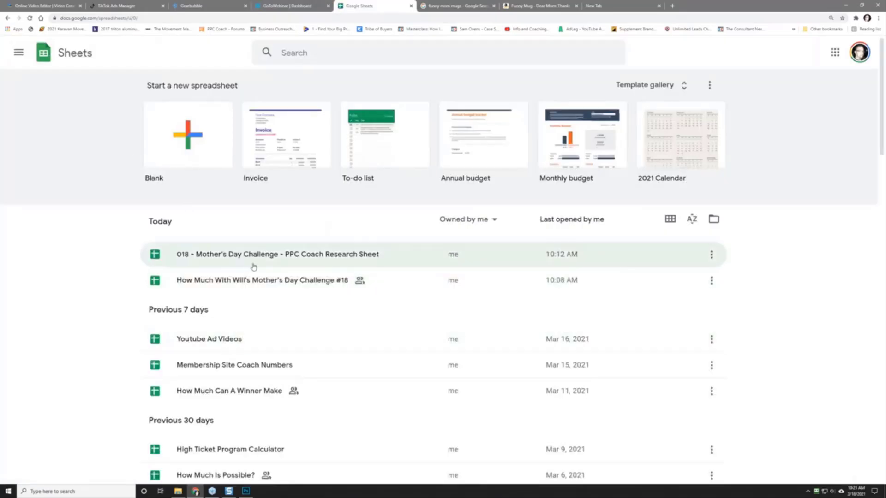
pyautogui.click(447, 272)
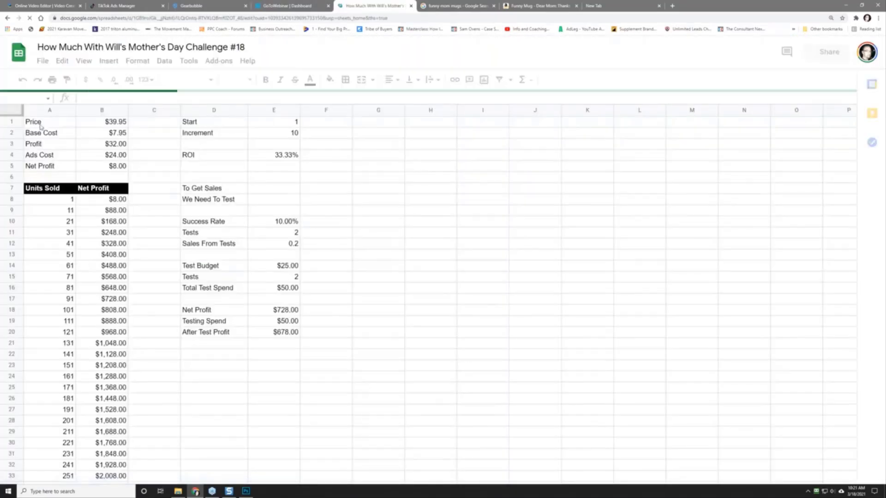
pyautogui.write('49')
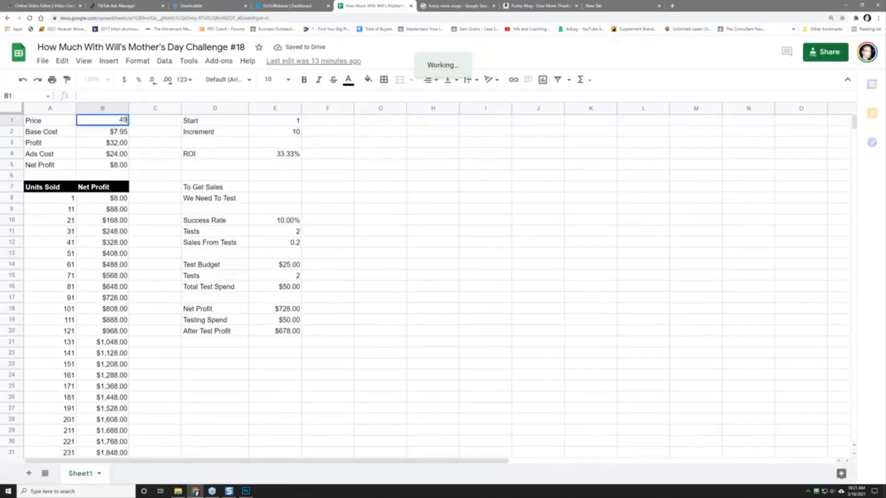
pyautogui.press('Return')
pyautogui.write('95')
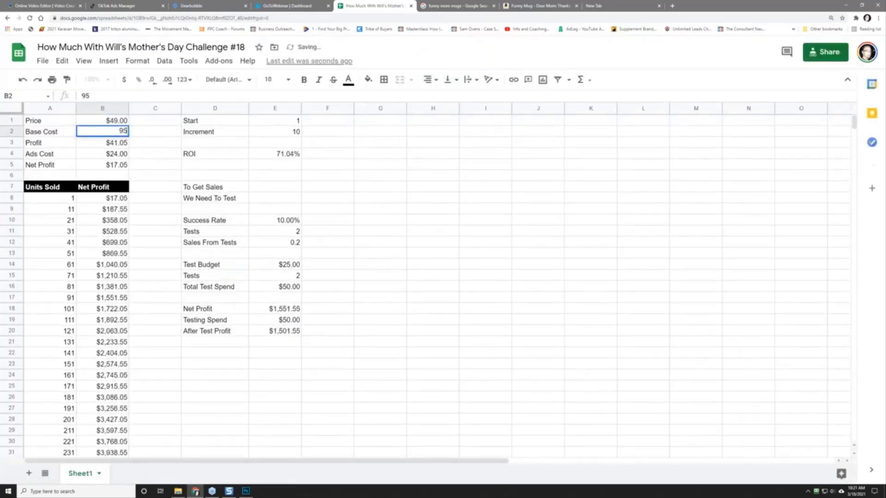
pyautogui.press('Left')
pyautogui.press('Right')
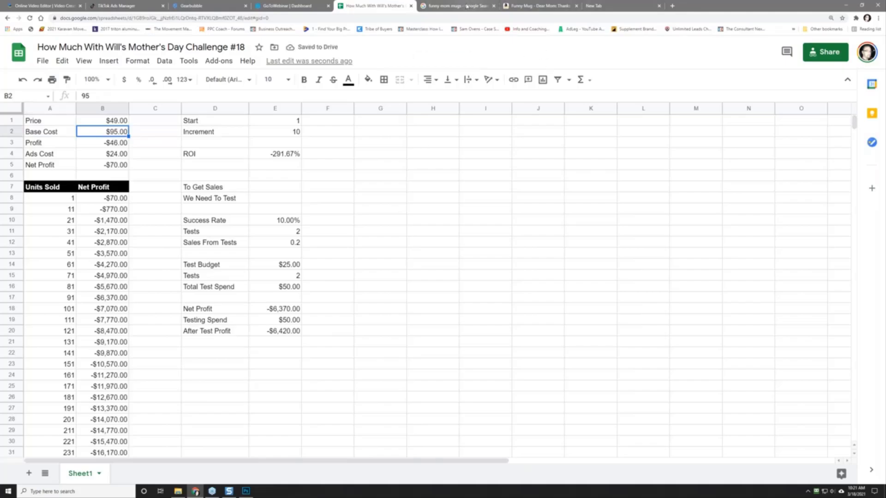
pyautogui.click(192, 6)
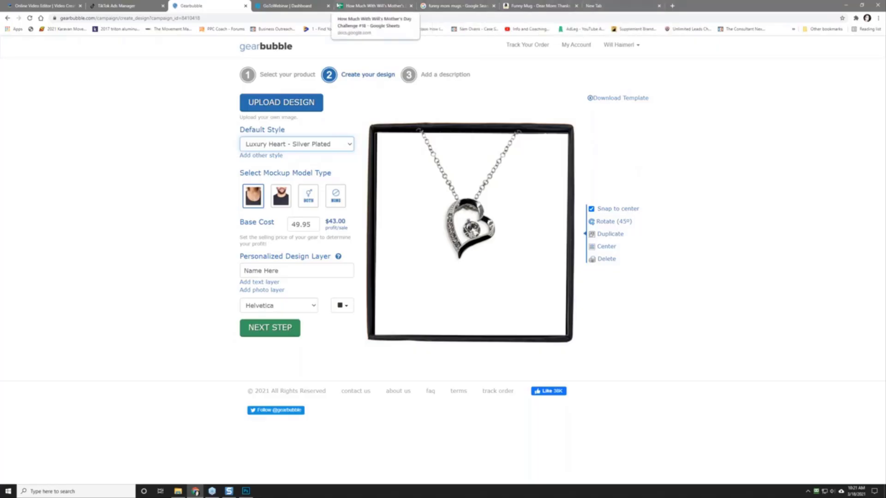
# Step: Correct the base cost to 6.95, return to Gearbubble, and search for Calculator
pyautogui.click(372, 6)
pyautogui.write('6.95')
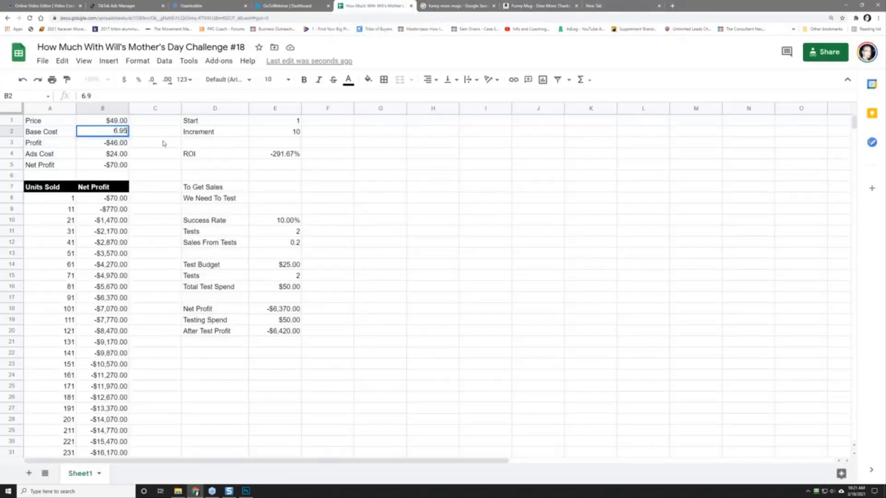
pyautogui.press('Return')
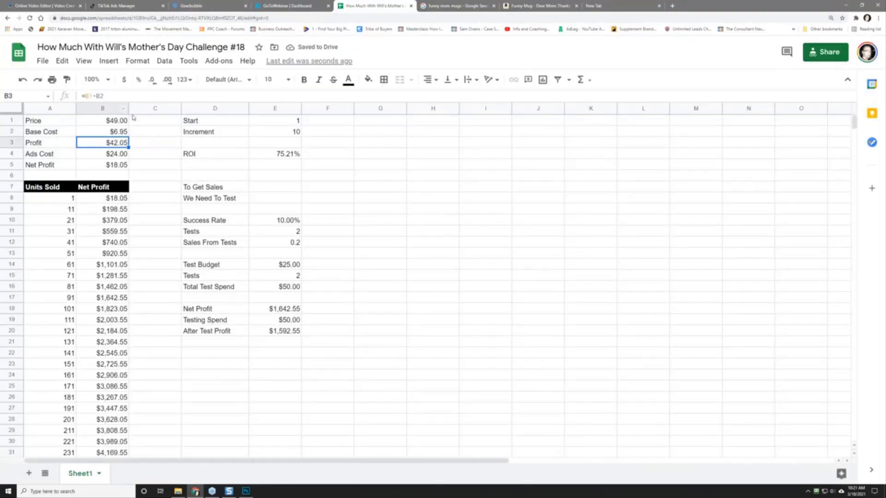
pyautogui.click(197, 6)
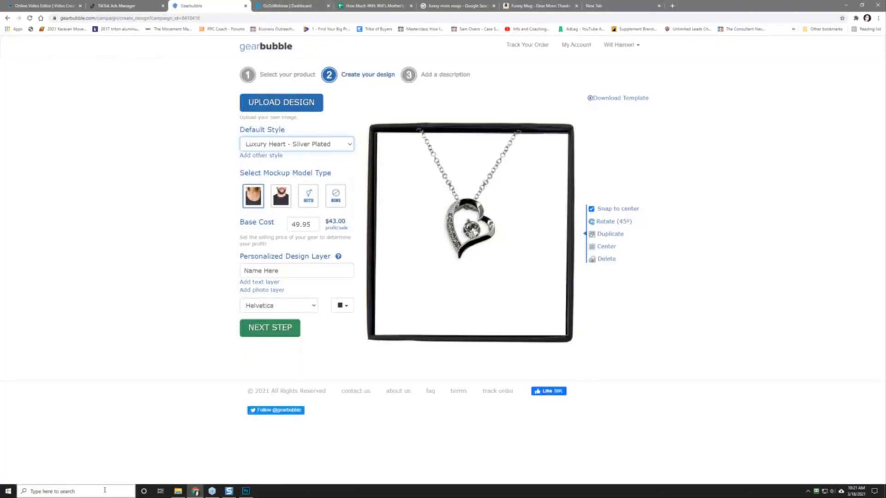
pyautogui.click(104, 491)
# Step: Compute 49.95 − 43 = 6.95 in Calculator and return to the profit spreadsheet
pyautogui.click(50, 314)
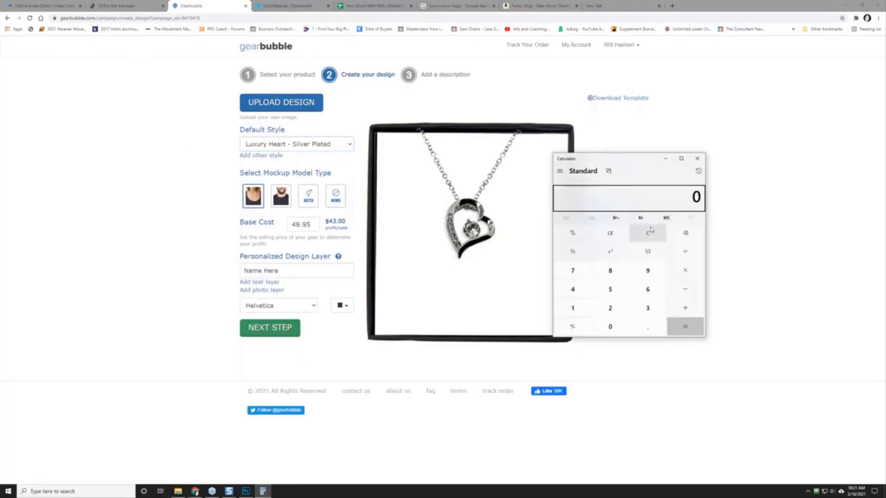
pyautogui.write('49.')
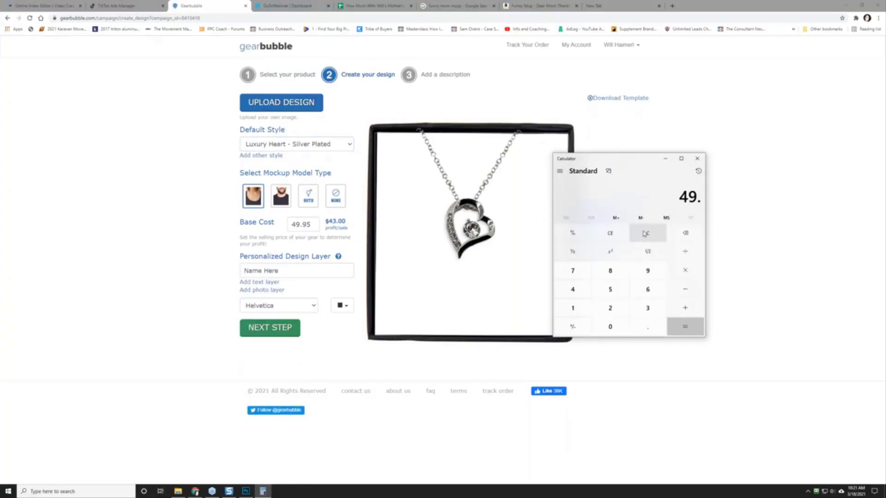
pyautogui.write('95 ')
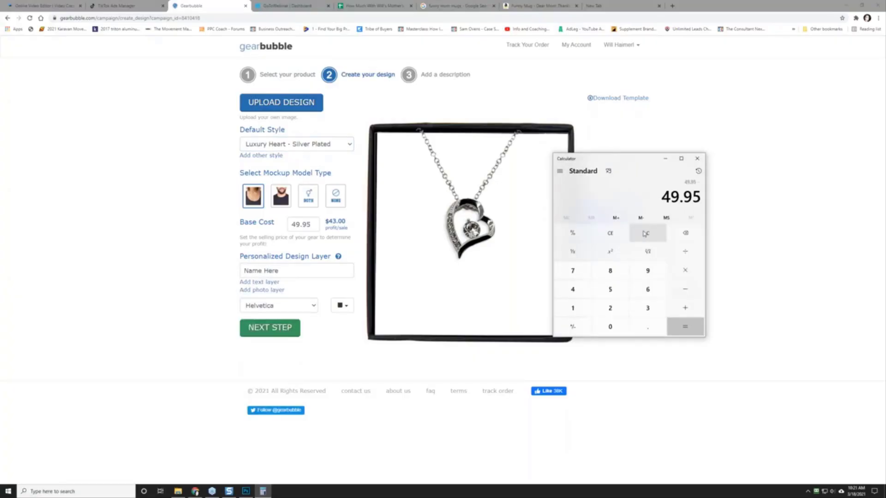
pyautogui.write('- 43')
pyautogui.press('Return')
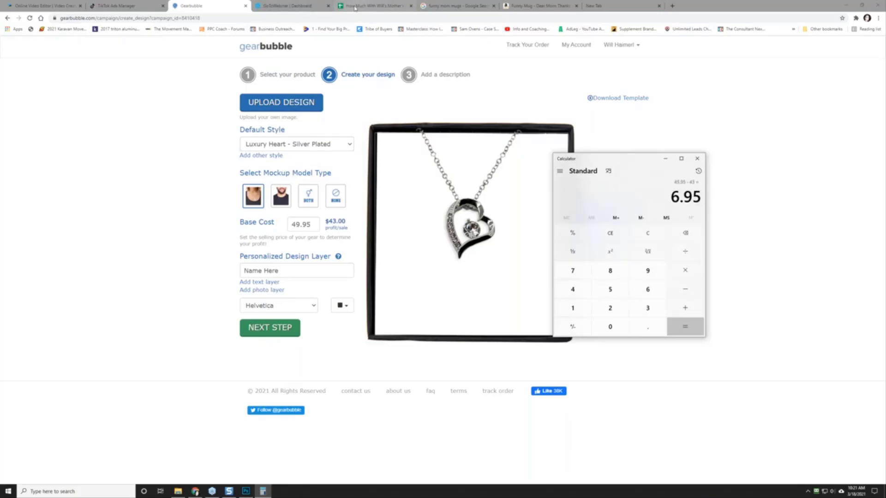
pyautogui.click(354, 6)
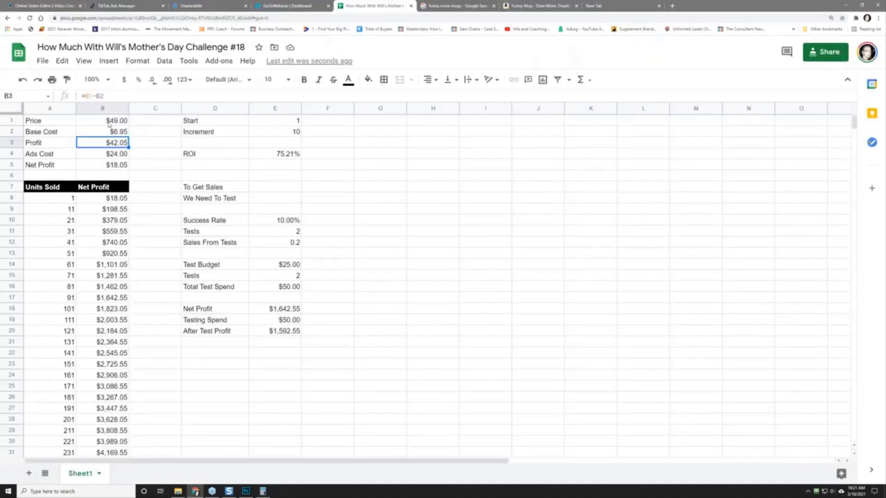
# Step: Set the Price in B1 to 49.95 and the Base Cost in B2 to 6.95
pyautogui.click(109, 123)
pyautogui.write('59.95')
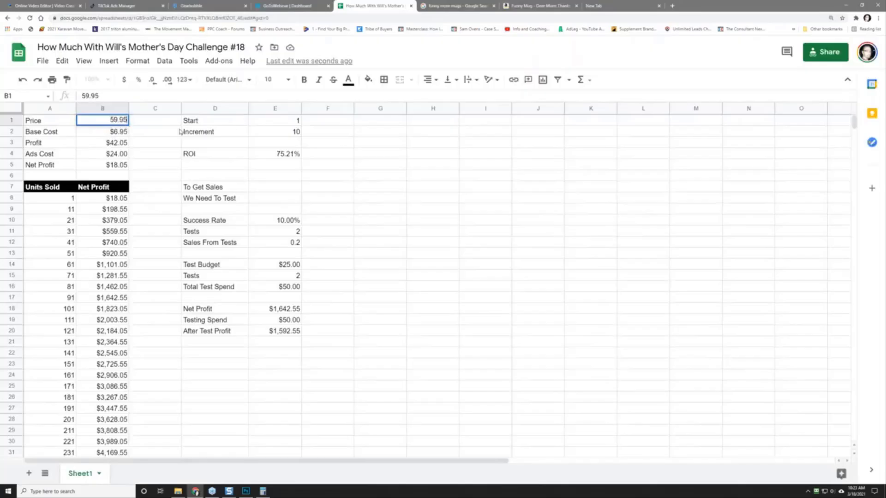
pyautogui.press('Return')
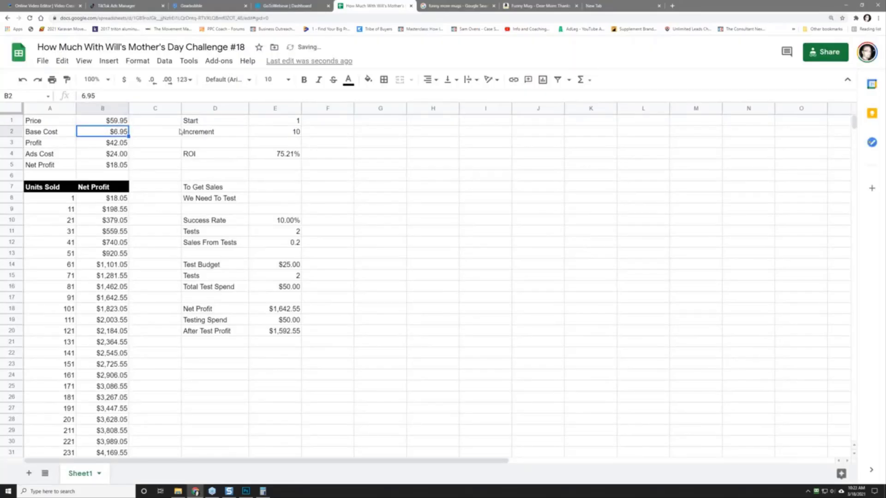
pyautogui.write('49.95')
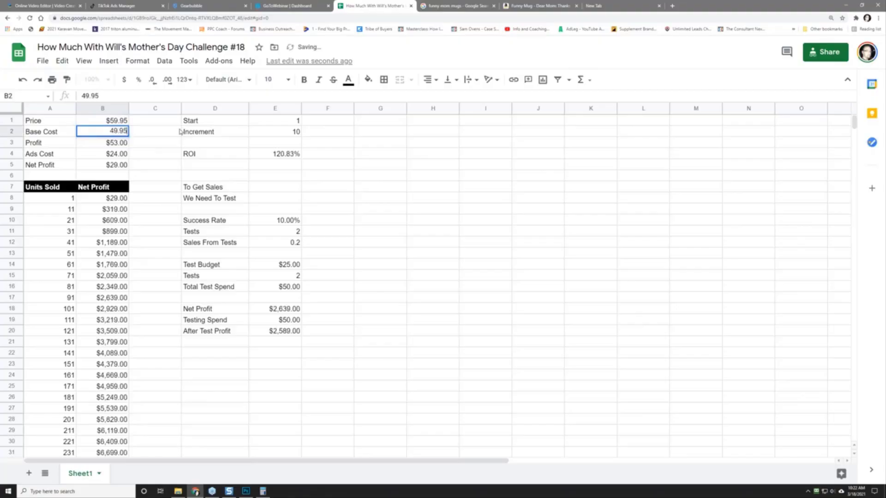
pyautogui.press('Return')
pyautogui.press('Up')
pyautogui.press('Up')
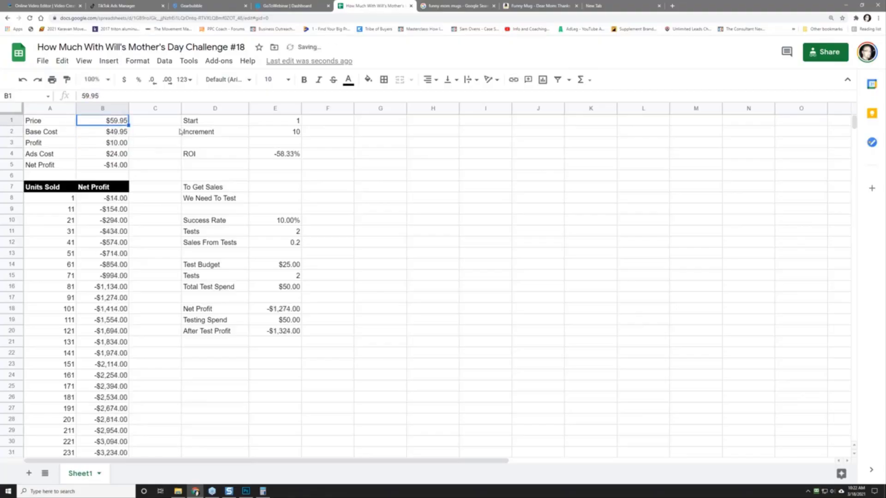
pyautogui.write('49.95')
pyautogui.press('Return')
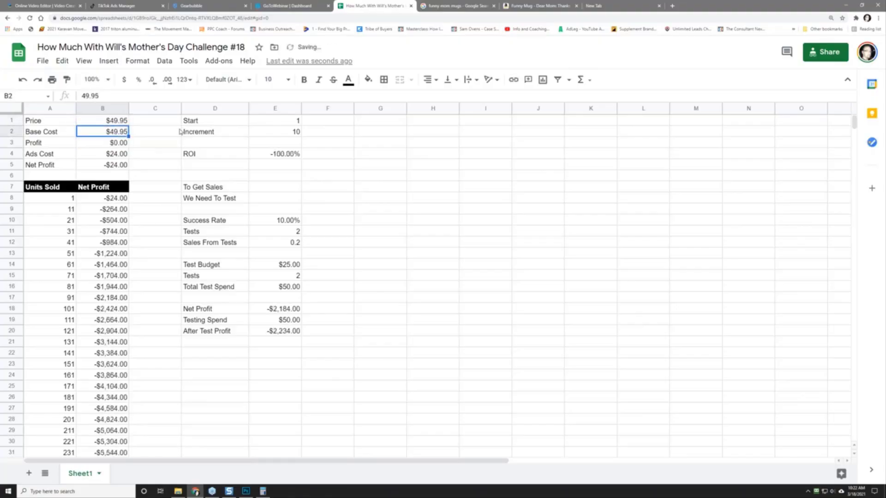
pyautogui.write('6.95')
pyautogui.press('Return')
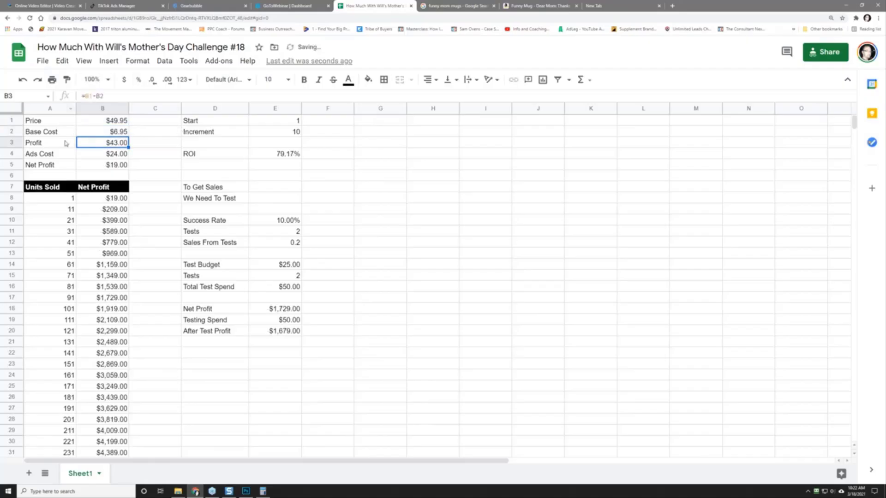
pyautogui.moveTo(65, 142); pyautogui.dragTo(79, 143)
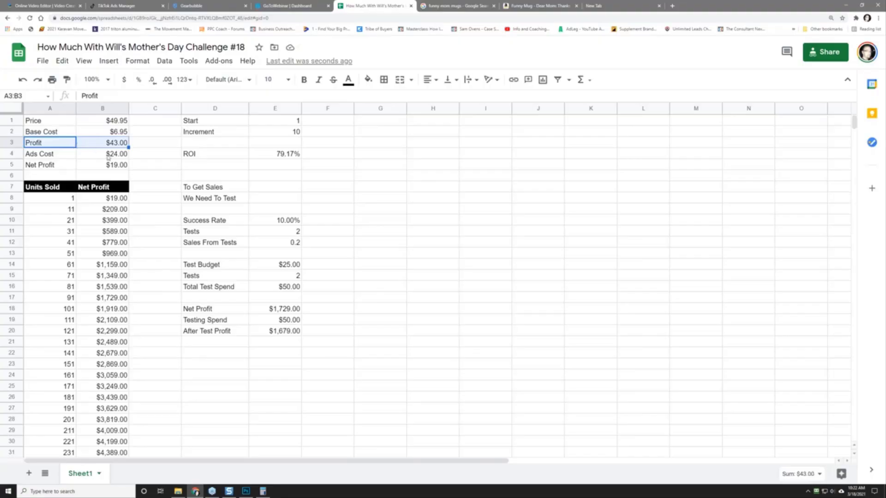
pyautogui.click(100, 168)
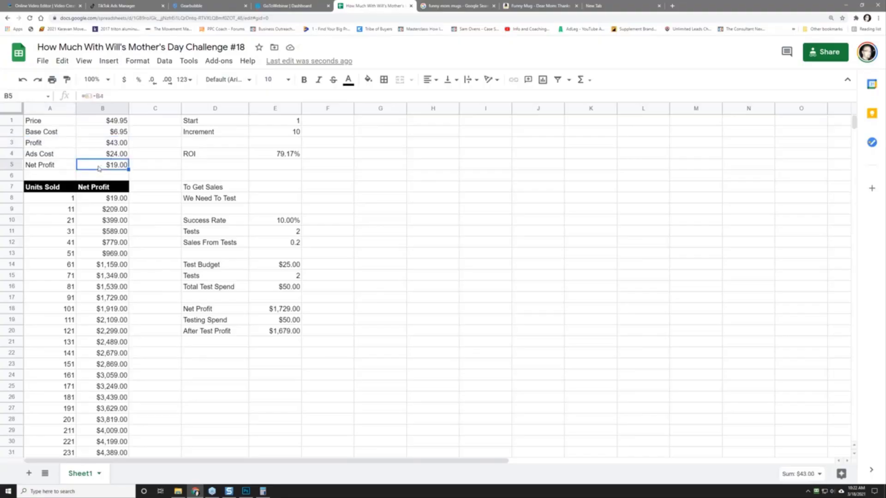
# Step: Set the Test Budget in E14 to 50 and Tests in E11 to 10, then return to Gearbubble
pyautogui.click(285, 267)
pyautogui.write('50')
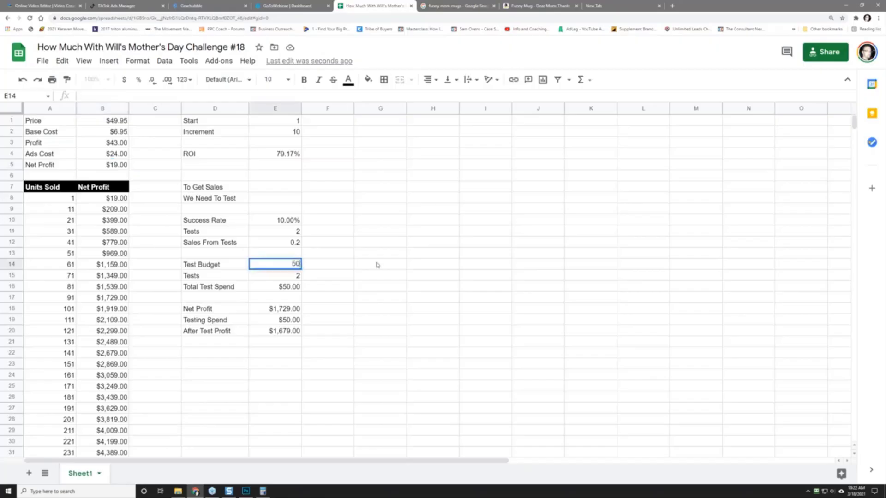
pyautogui.press('Return')
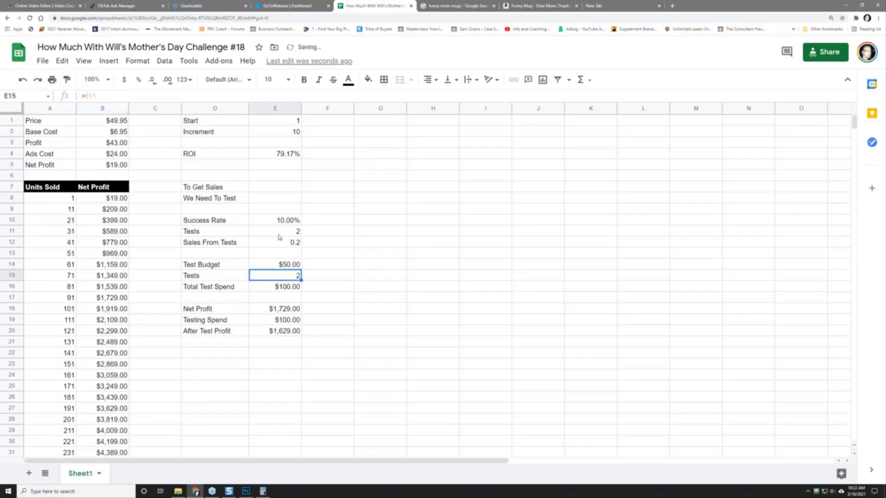
pyautogui.click(281, 233)
pyautogui.write('10')
pyautogui.press('Return')
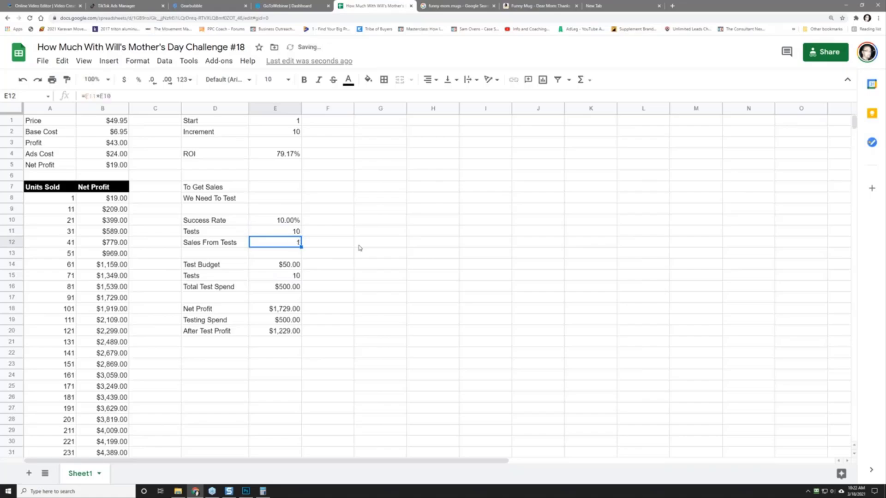
pyautogui.moveTo(65, 230); pyautogui.dragTo(125, 236)
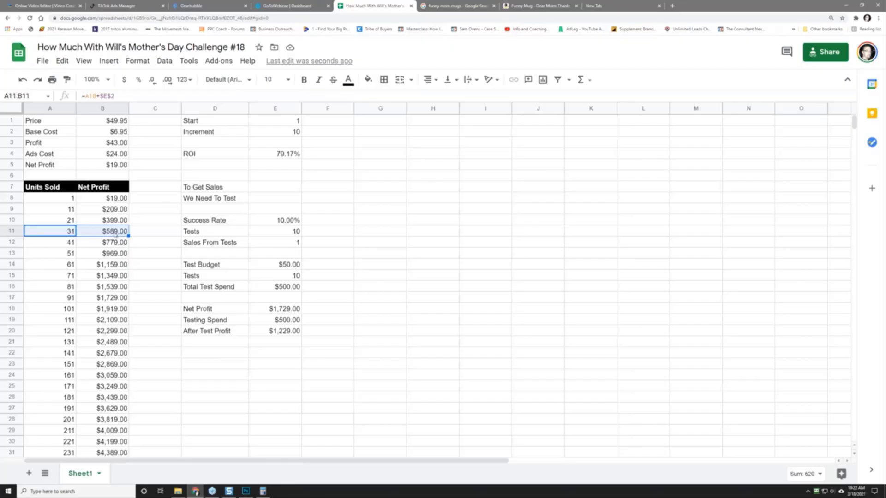
pyautogui.click(214, 7)
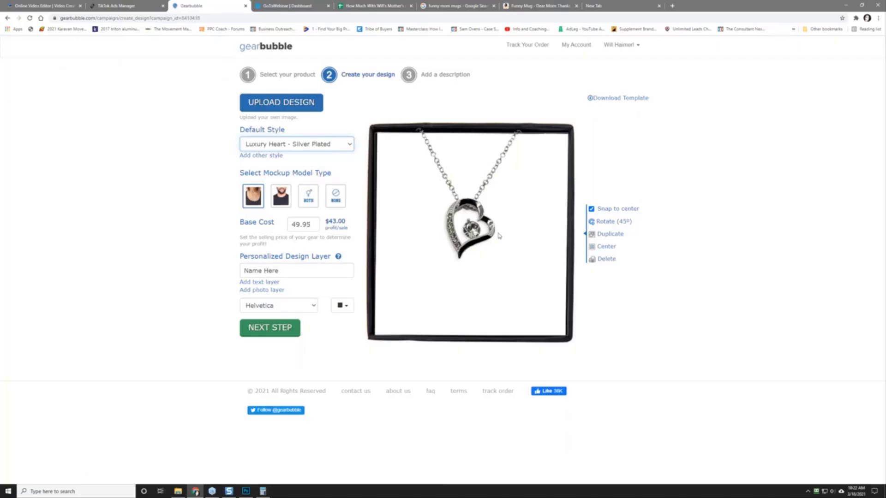
# Step: Upload 'you're going to be a grandma.png' from mom template, enlarge it to fill the card, and continue
pyautogui.click(282, 104)
pyautogui.click(488, 206)
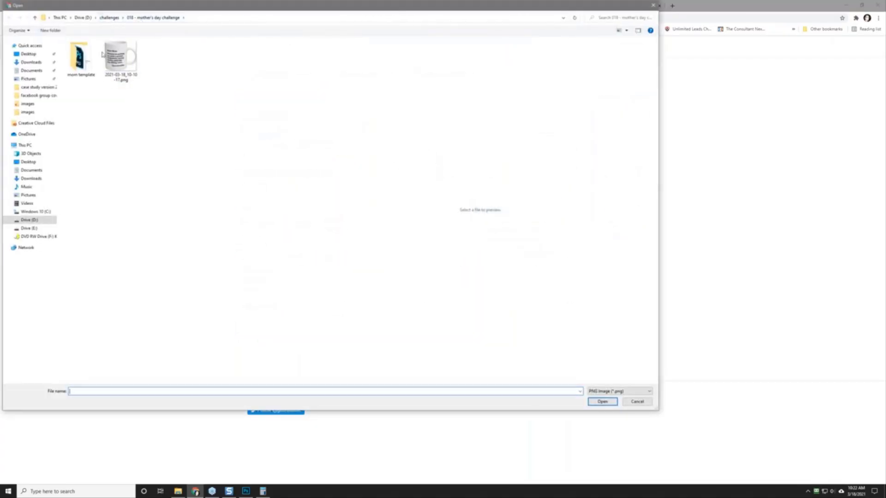
pyautogui.doubleClick(88, 61)
pyautogui.click(89, 63)
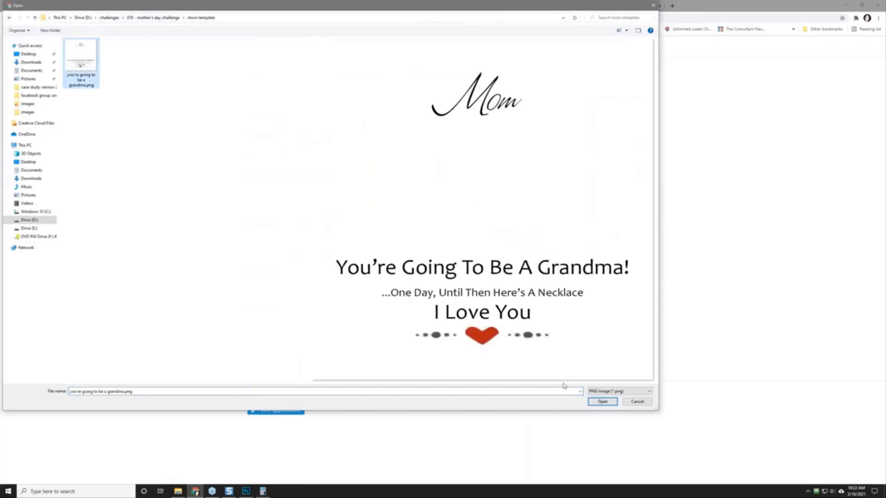
pyautogui.click(602, 401)
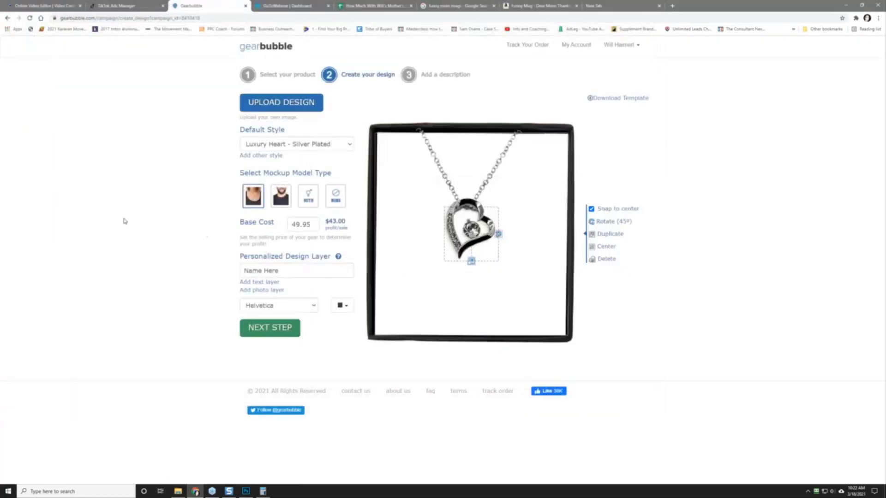
pyautogui.moveTo(473, 264); pyautogui.dragTo(491, 340)
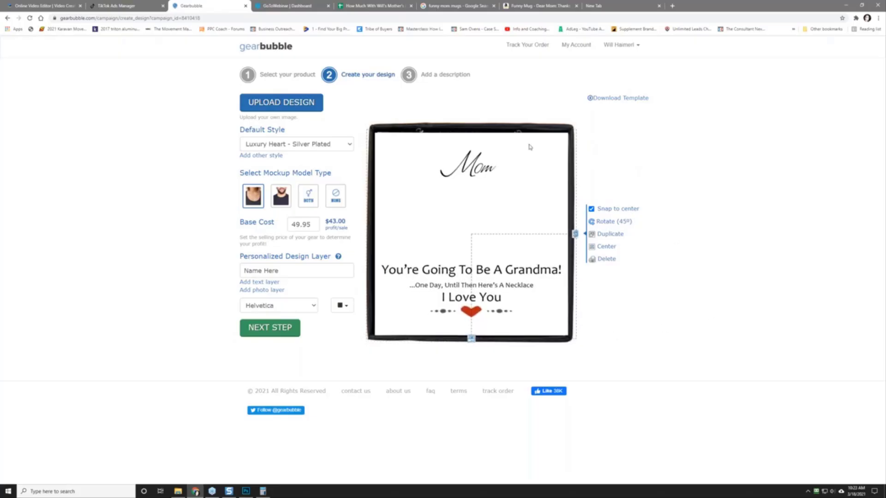
pyautogui.moveTo(471, 171); pyautogui.dragTo(467, 176)
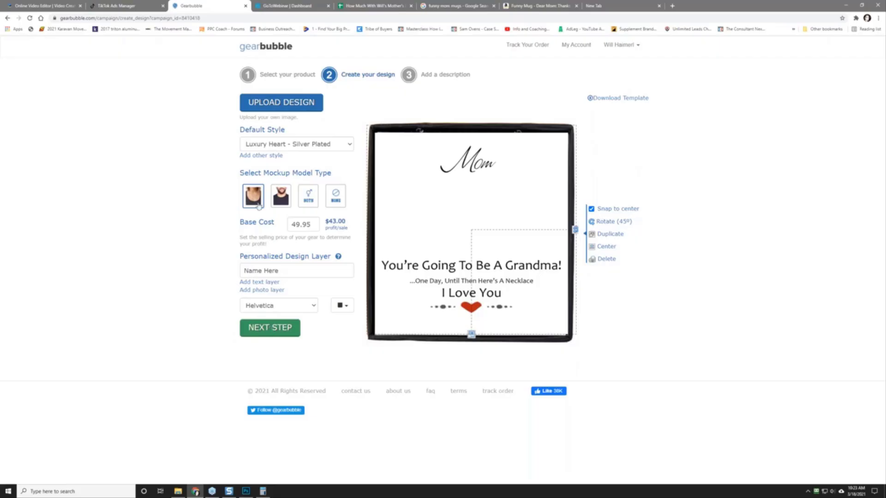
pyautogui.click(269, 328)
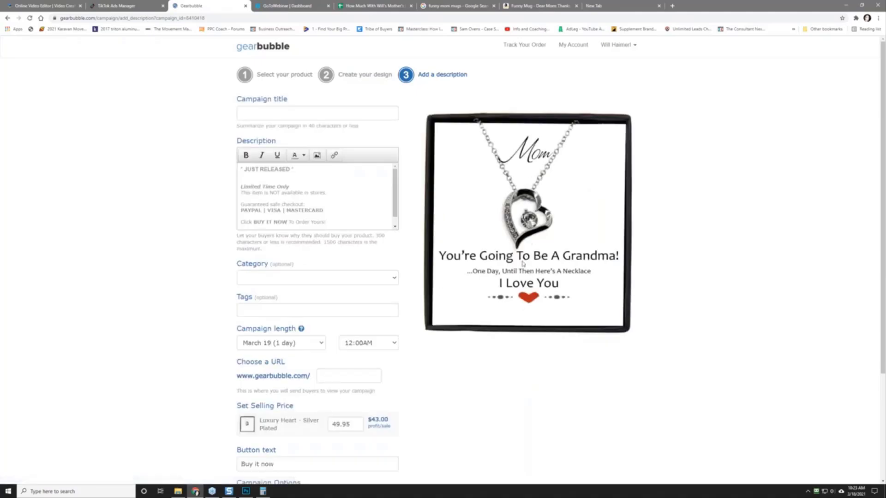
# Step: Switch to Luxury Heart - Silver Plated, re-upload the grandma design, enlarge and centre it, and continue
pyautogui.rightClick(135, 242)
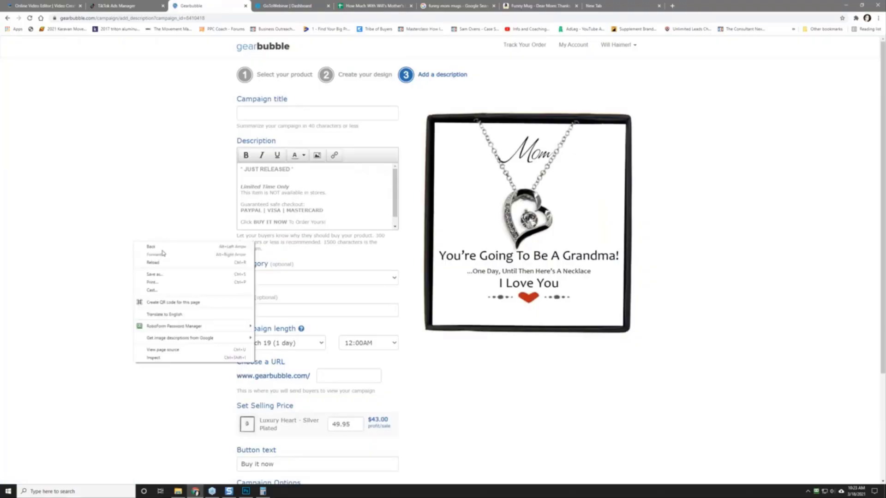
pyautogui.click(157, 248)
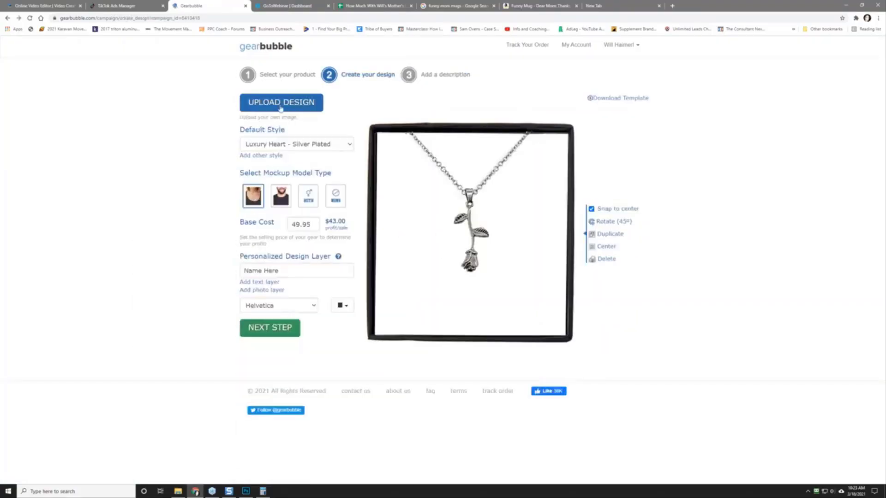
pyautogui.click(302, 145)
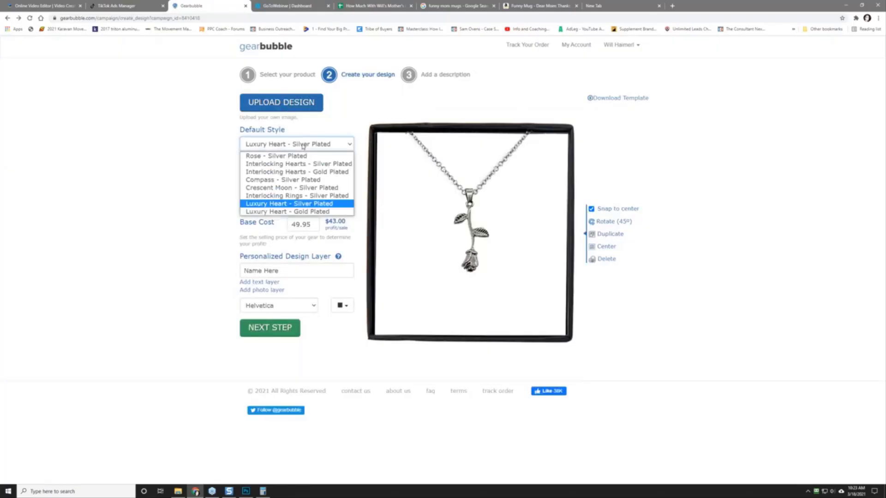
pyautogui.click(309, 204)
pyautogui.click(282, 104)
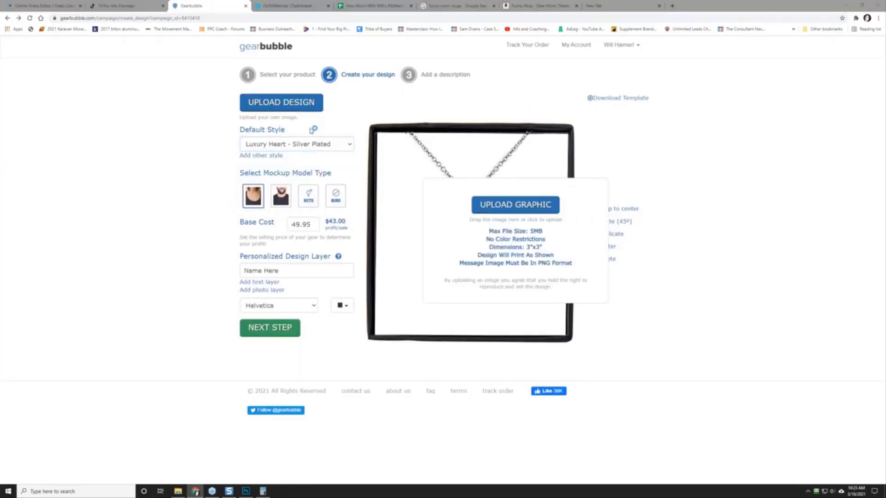
pyautogui.click(76, 59)
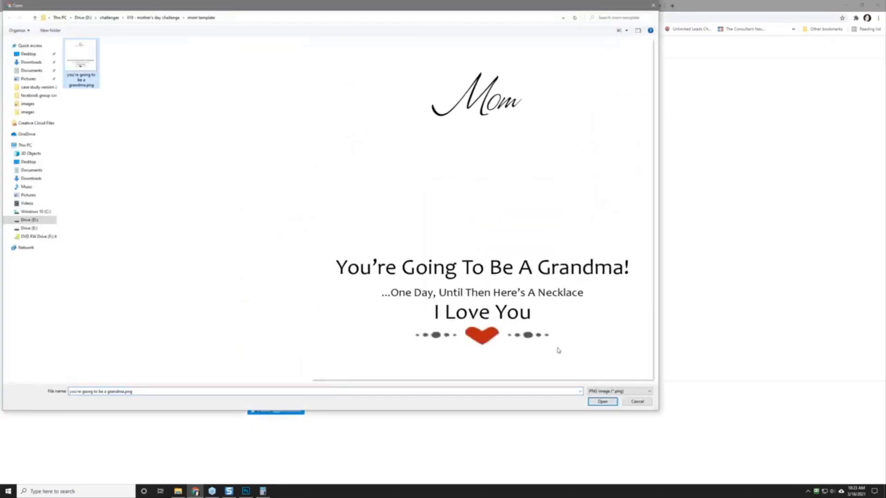
pyautogui.click(602, 401)
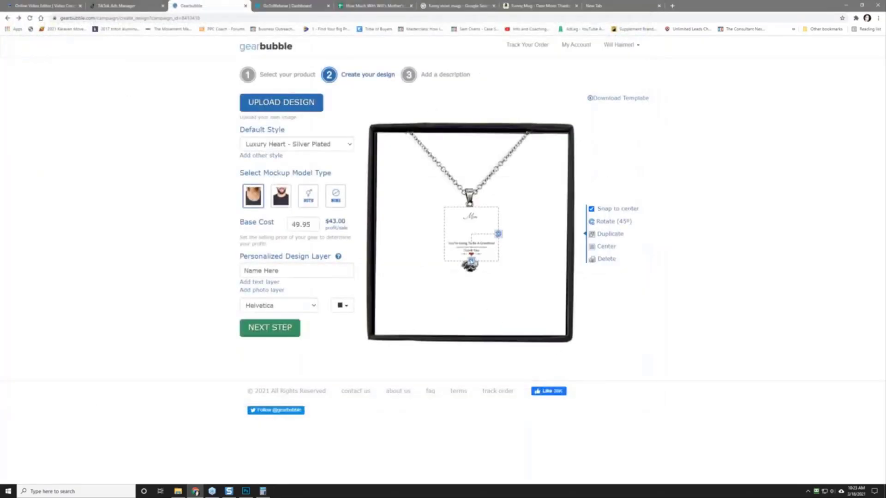
pyautogui.moveTo(471, 262); pyautogui.dragTo(481, 343)
pyautogui.moveTo(483, 313); pyautogui.dragTo(482, 315)
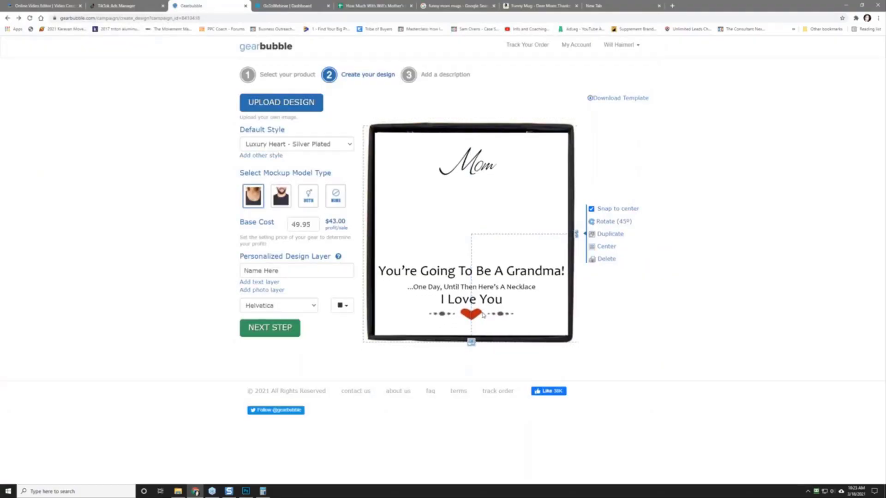
pyautogui.click(268, 329)
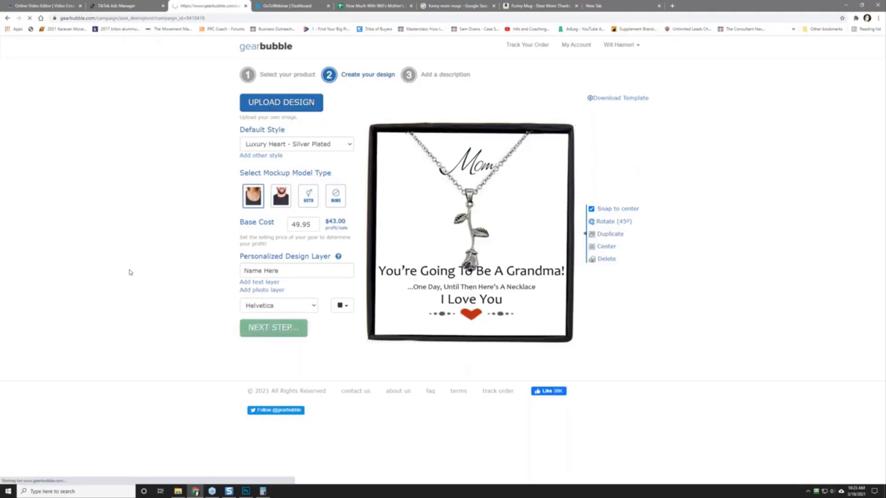
# Step: Recheck the Luxury Heart - Silver Plated style, reload the design page, and proceed to the description
pyautogui.rightClick(157, 182)
pyautogui.click(173, 187)
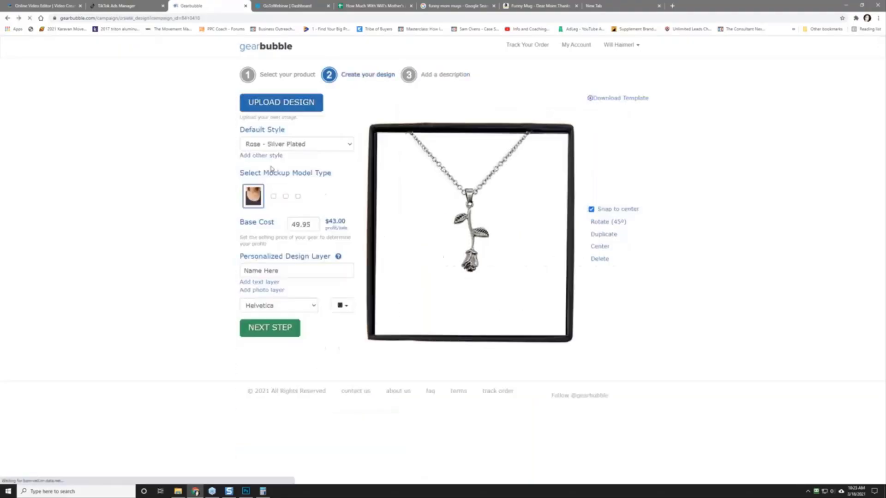
pyautogui.click(302, 145)
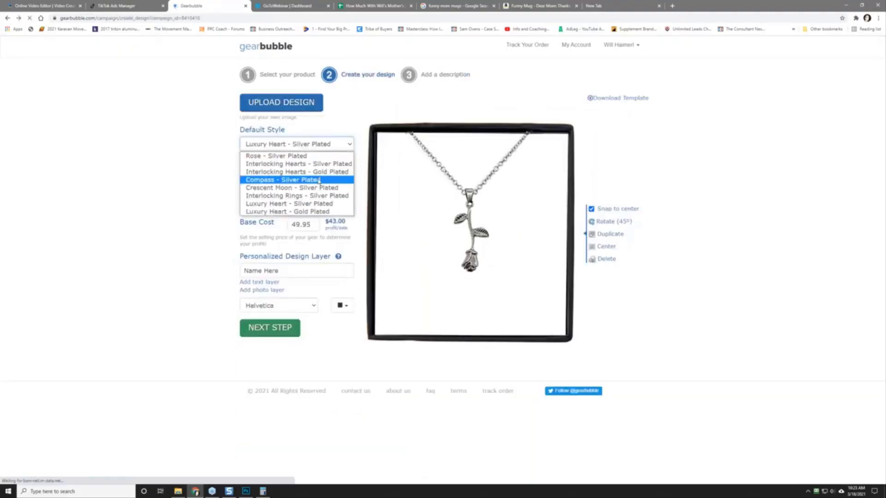
pyautogui.click(322, 205)
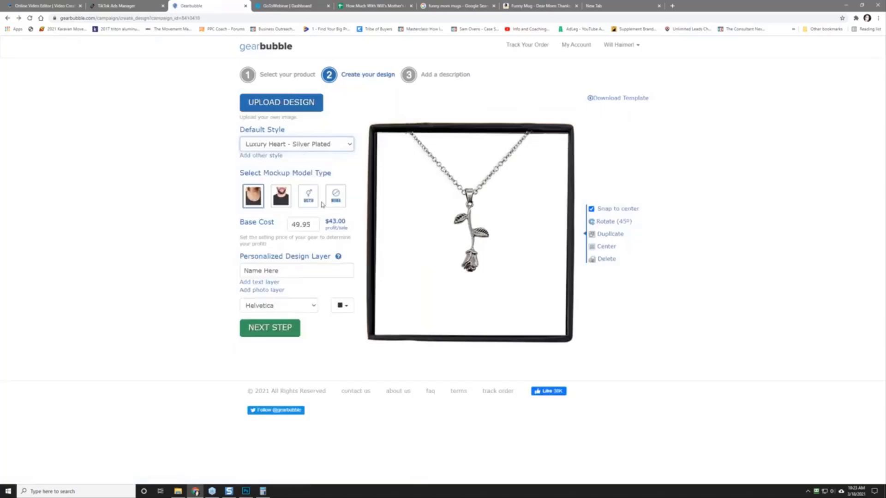
pyautogui.click(319, 149)
pyautogui.click(141, 182)
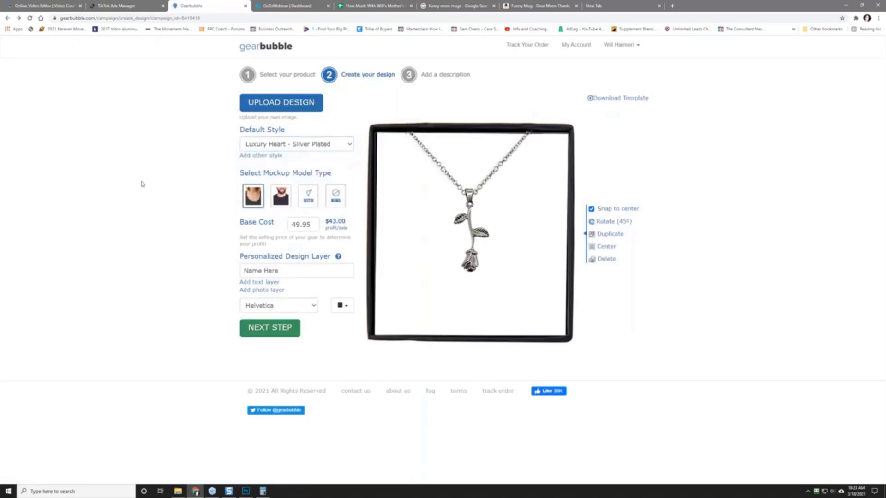
pyautogui.rightClick(133, 187)
pyautogui.click(154, 209)
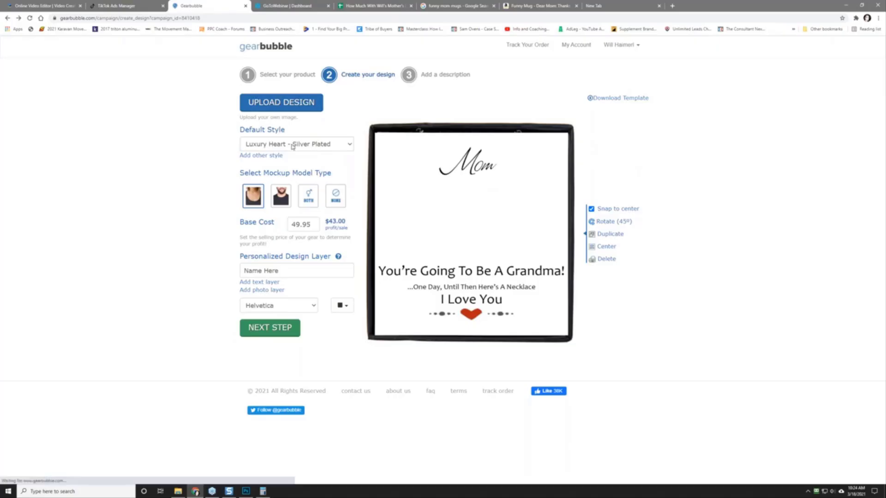
pyautogui.click(263, 327)
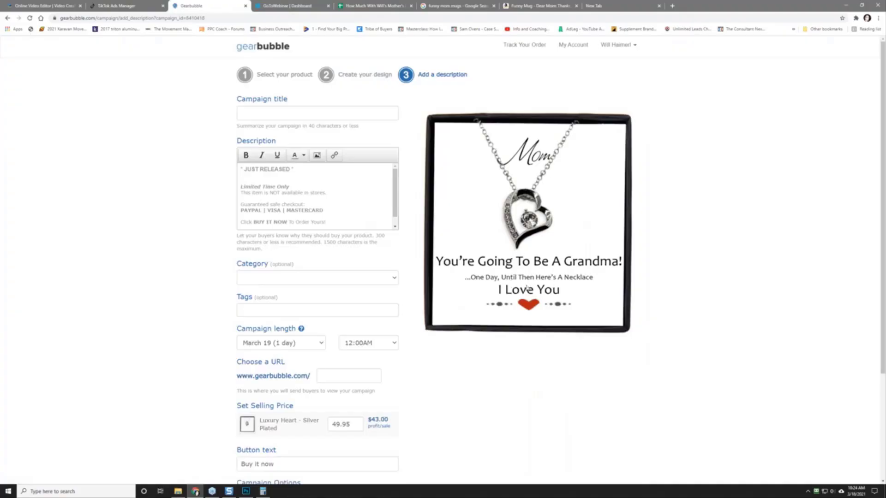
# Step: Enter the campaign title "Mom - You're Going To Be A Grandma!"
pyautogui.scroll(-3, 157, 362)
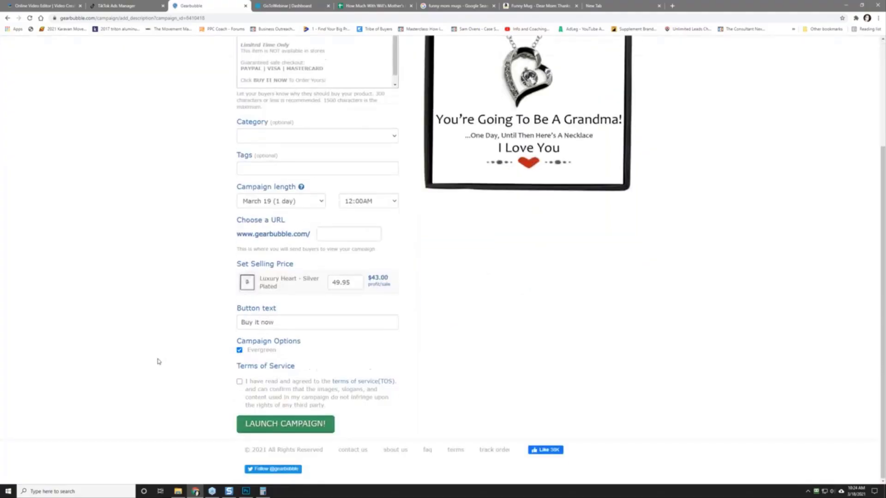
pyautogui.scroll(3, 158, 360)
pyautogui.click(280, 115)
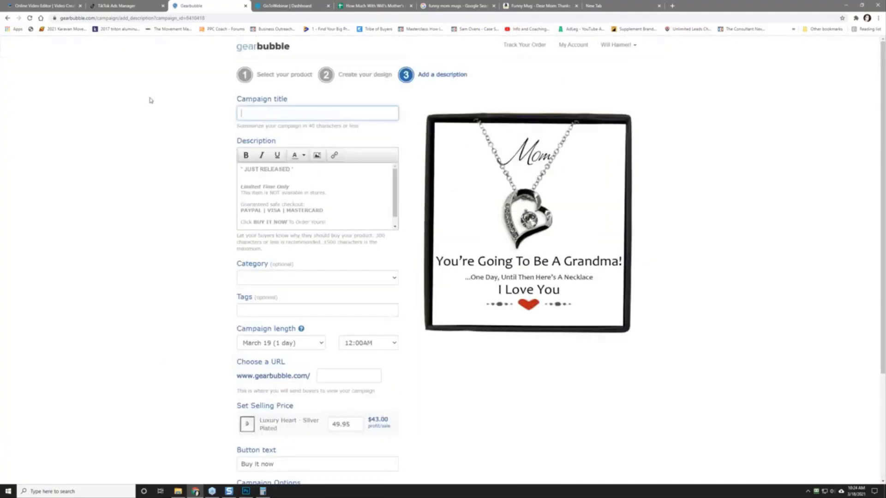
pyautogui.write("Mom - You're Going To Be A Granda")
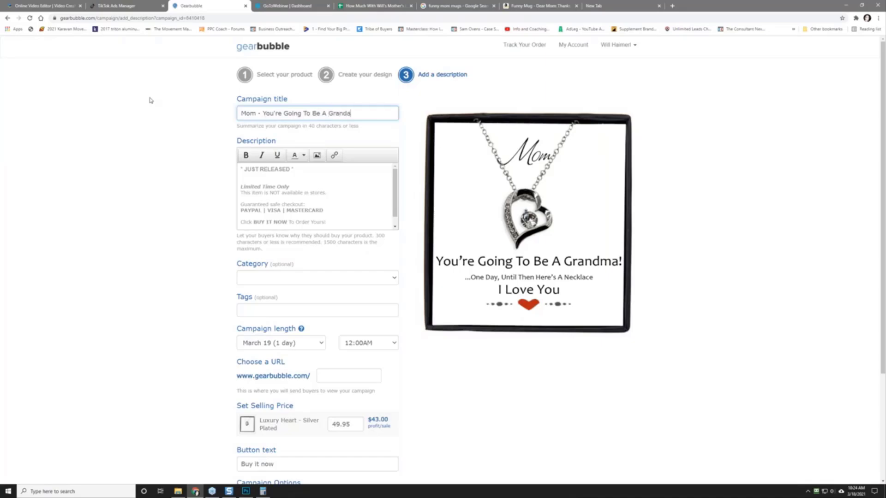
pyautogui.press('BackSpace')
pyautogui.write('ma!')
# Step: Replace the first description line with "Want To Give Your Mom A Shock?" and add a Mother's Day paragraph
pyautogui.tripleClick(267, 169)
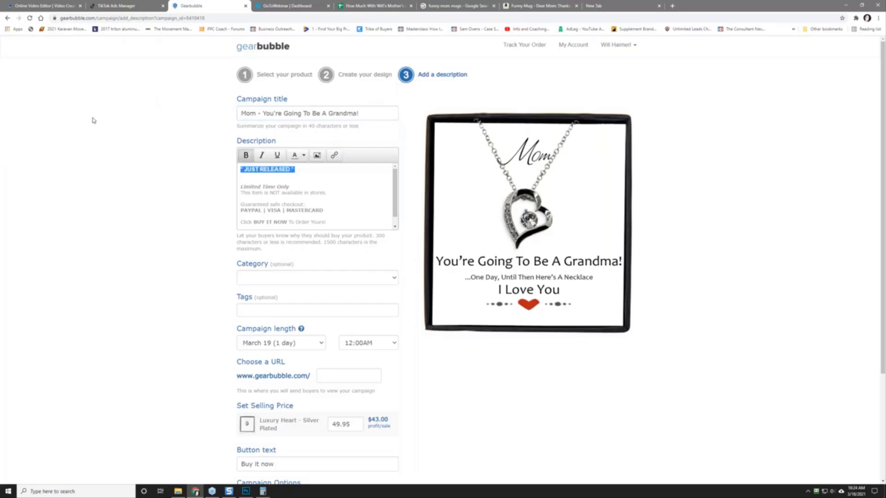
pyautogui.write('Want To Give You')
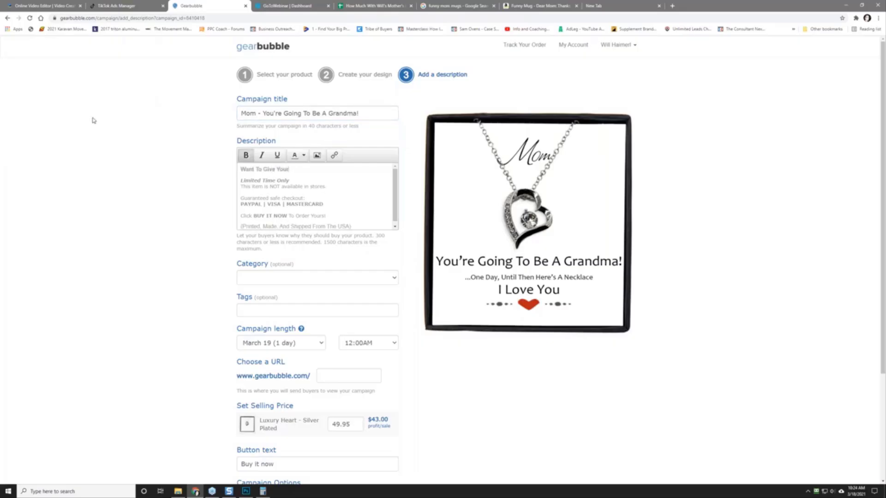
pyautogui.write('r Mom A Shock?')
pyautogui.press('Return')
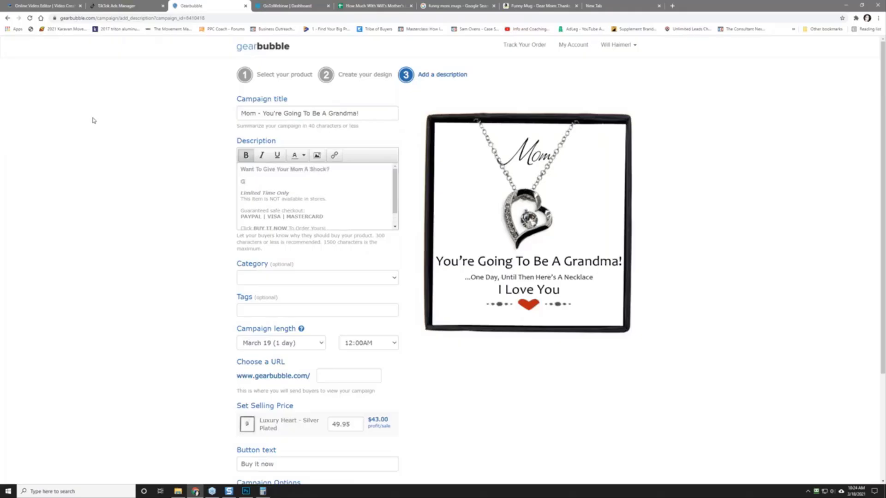
pyautogui.write('Get her this.  She will love it, laugh at it, show her t')
pyautogui.write('ri')
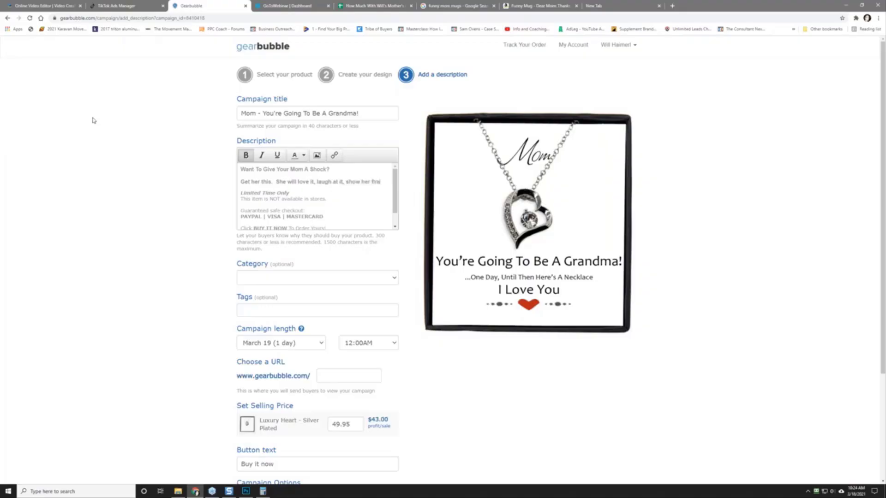
pyautogui.write('ends.')
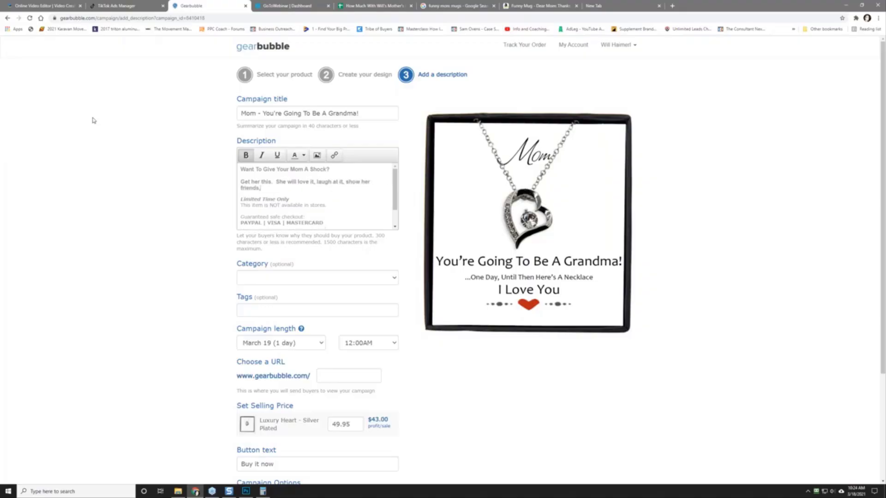
pyautogui.write(' share it on her Facebook and')
pyautogui.press('BackSpace')
pyautogui.write('ugh at it, show her friends, share it on her Facebook and probably')
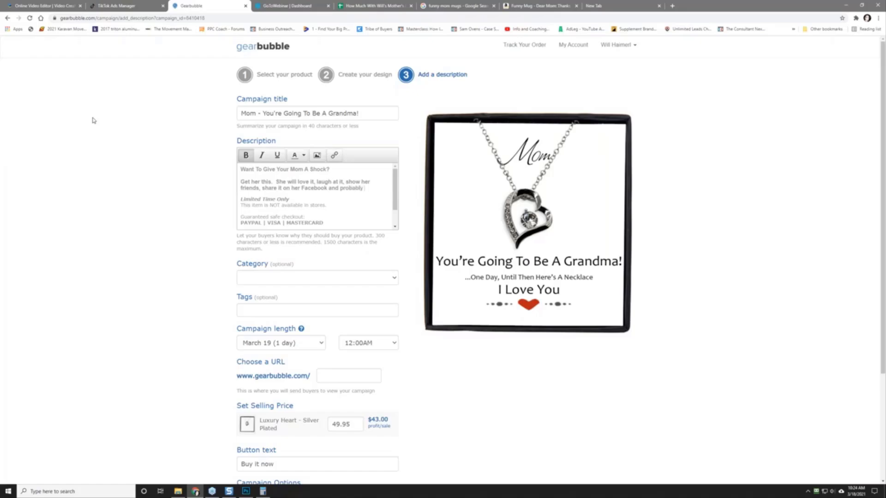
pyautogui.write(' give you a')
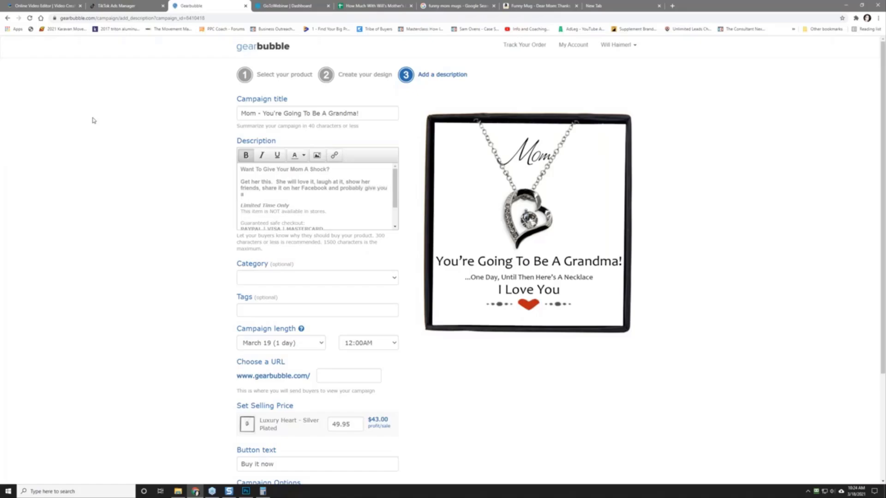
pyautogui.write(" smack in the head.  BUT it's all in good fun.  Mothe")
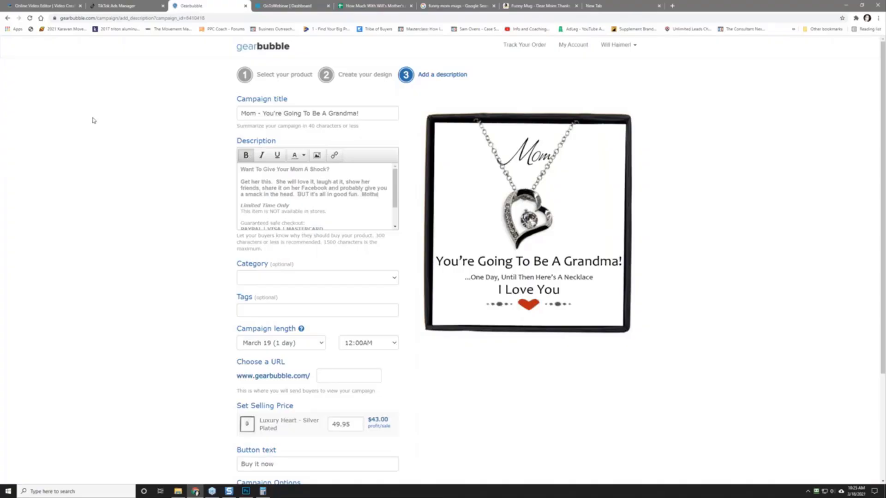
pyautogui.write("r's day")
pyautogui.press('BackSpace')
pyautogui.press('BackSpace')
pyautogui.write('Day is coming')
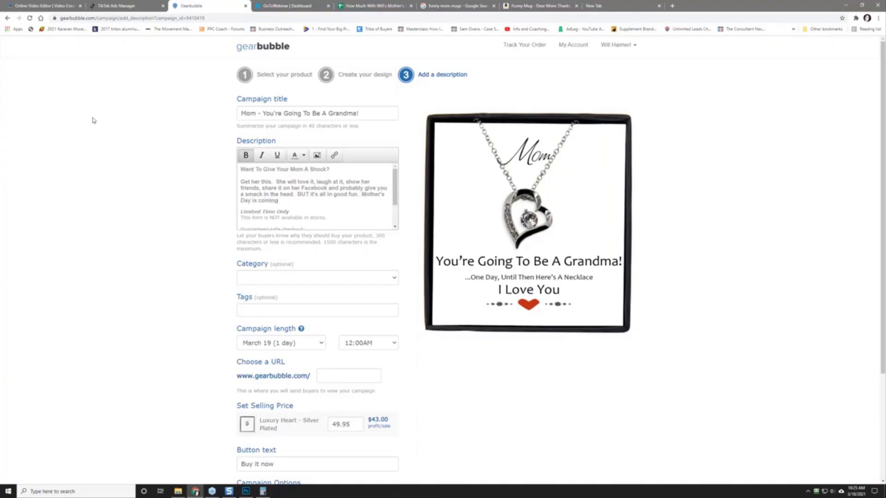
pyautogui.write(' up!  Get her one now.')
pyautogui.press('Return')
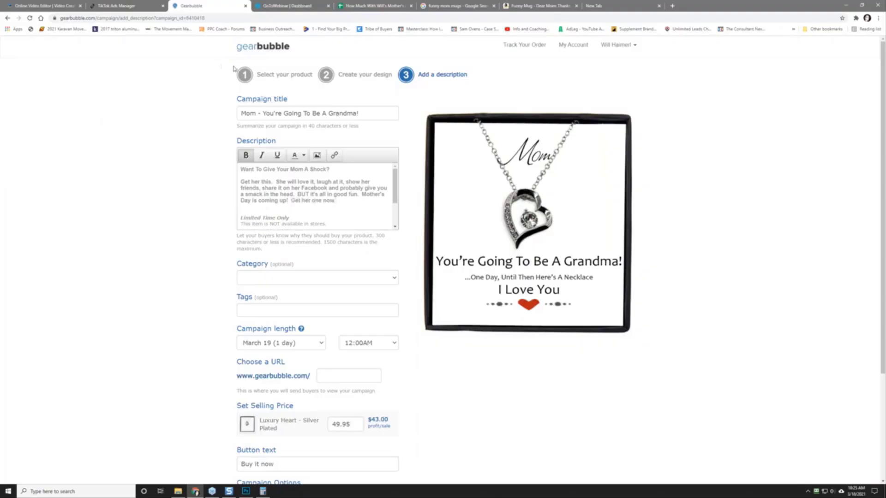
# Step: Remove the bold formatting from the new description paragraph
pyautogui.moveTo(239, 182); pyautogui.dragTo(336, 202)
pyautogui.click(247, 156)
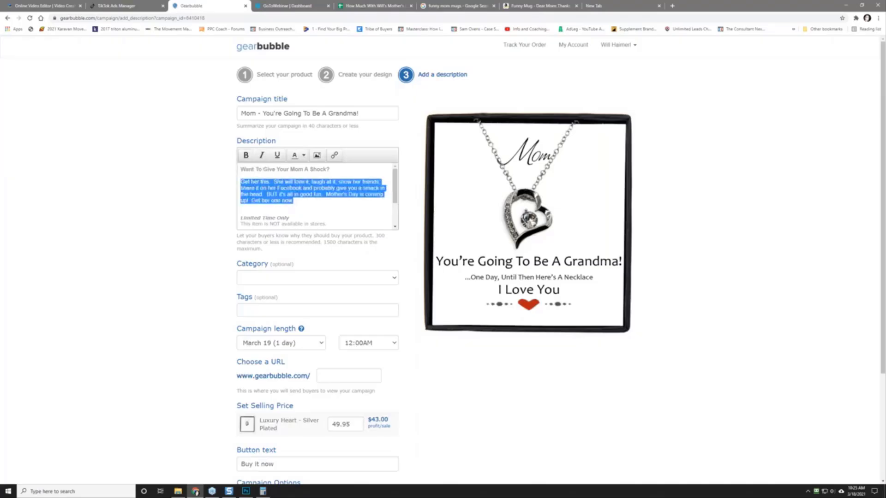
pyautogui.click(291, 207)
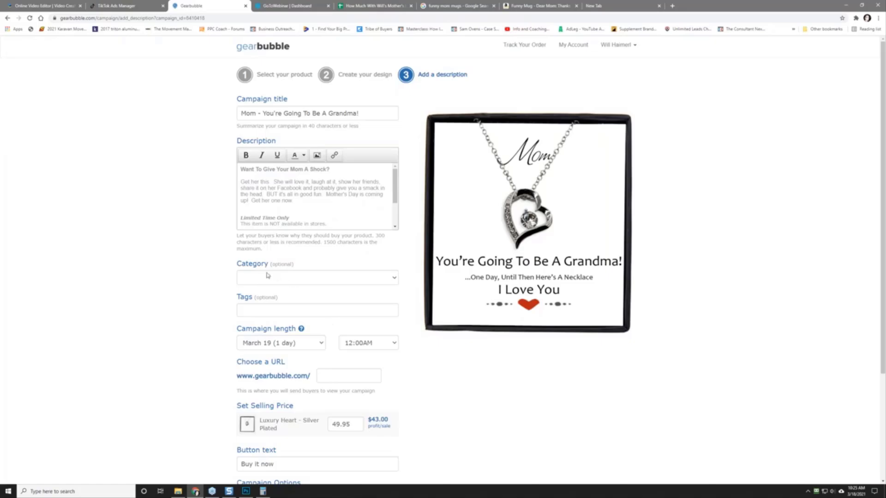
# Step: Set the campaign end time to 10:00PM
pyautogui.click(358, 344)
pyautogui.scroll(-2, 369, 283)
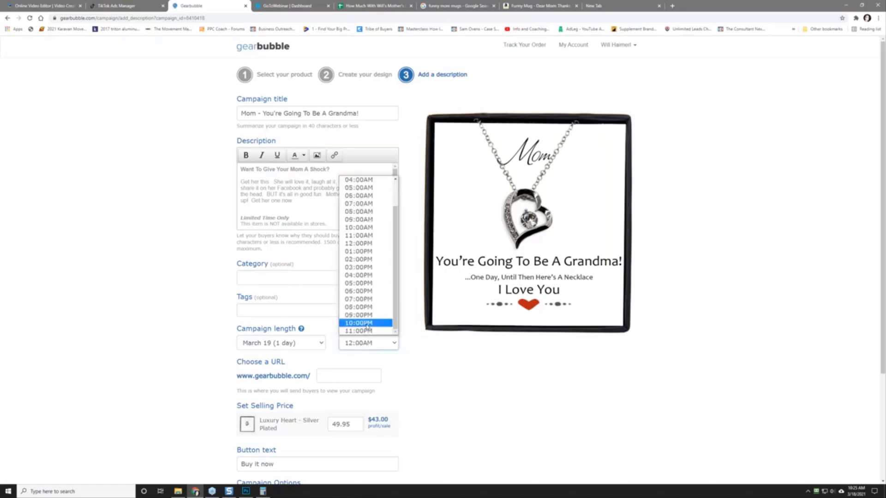
pyautogui.click(368, 327)
pyautogui.scroll(-2, 321, 270)
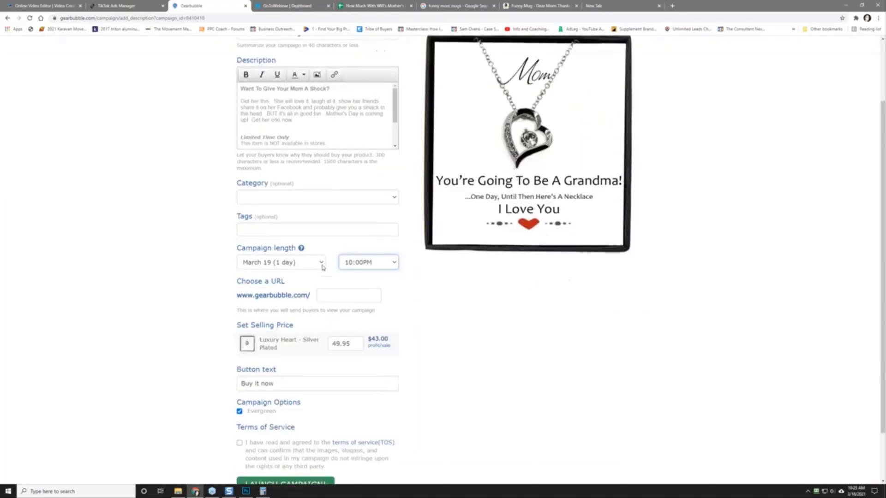
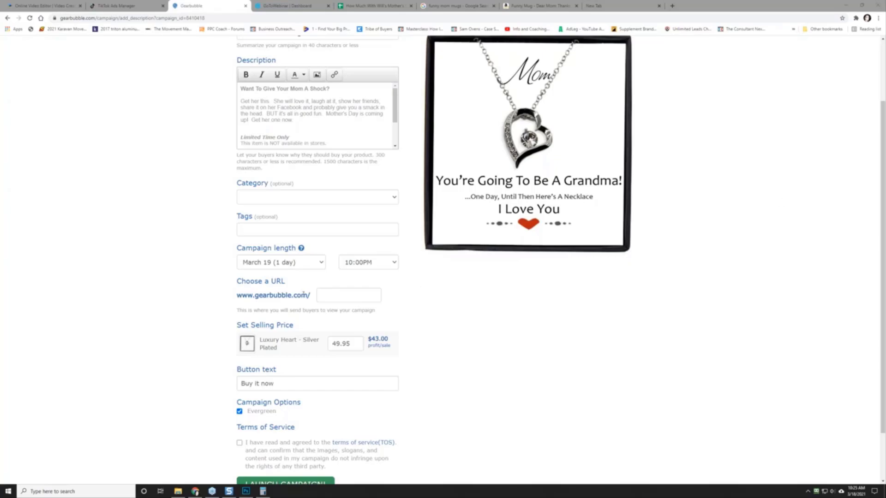
# Step: Set the campaign URL to goingtobegrandma, accept the Terms of Service, and launch the campaign
pyautogui.click(323, 290)
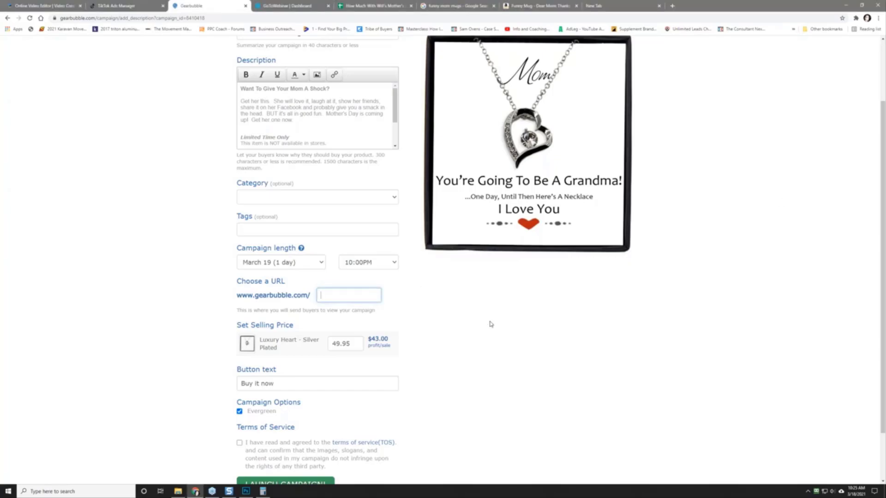
pyautogui.write('going')
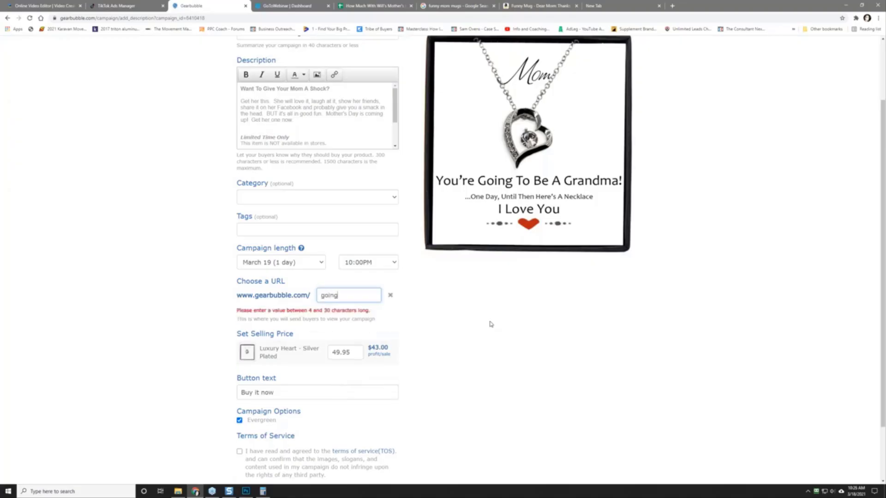
pyautogui.write('tobe')
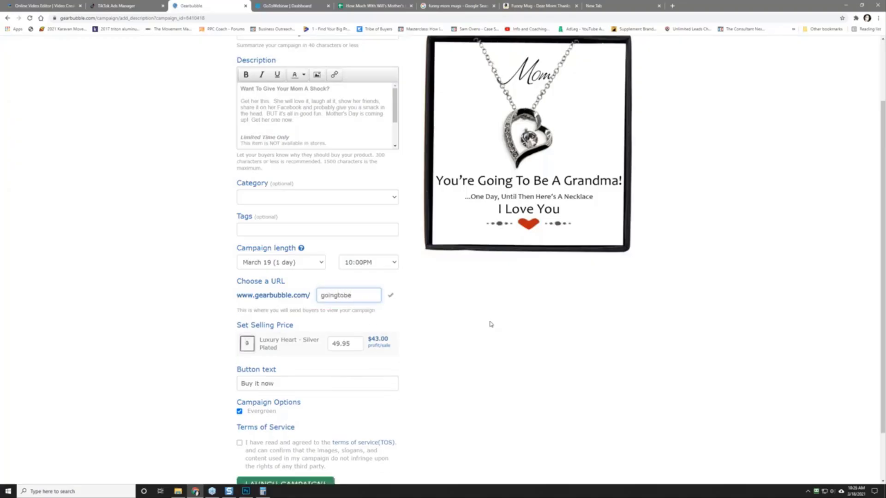
pyautogui.scroll(-2, 255, 300)
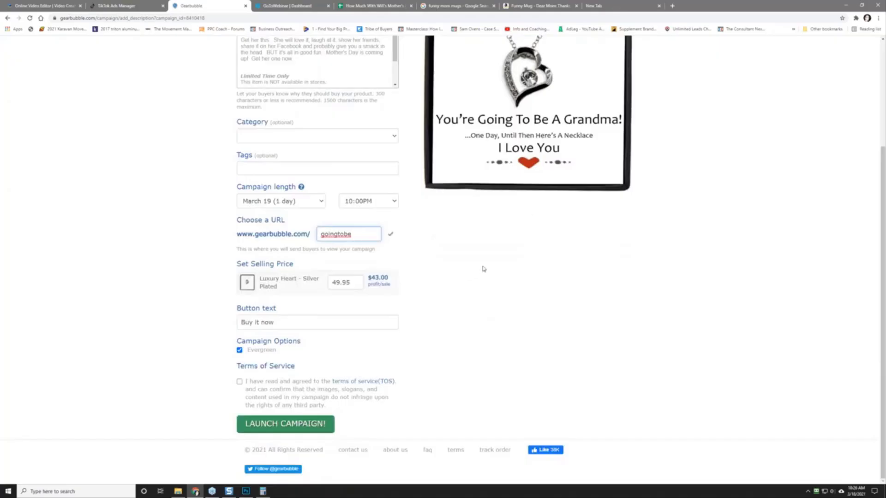
pyautogui.write('grandma')
pyautogui.click(239, 382)
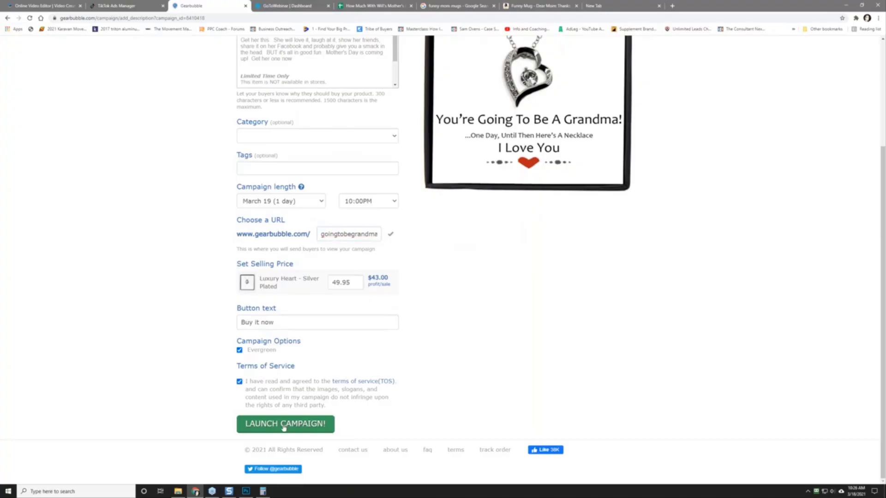
pyautogui.scroll(3, 157, 309)
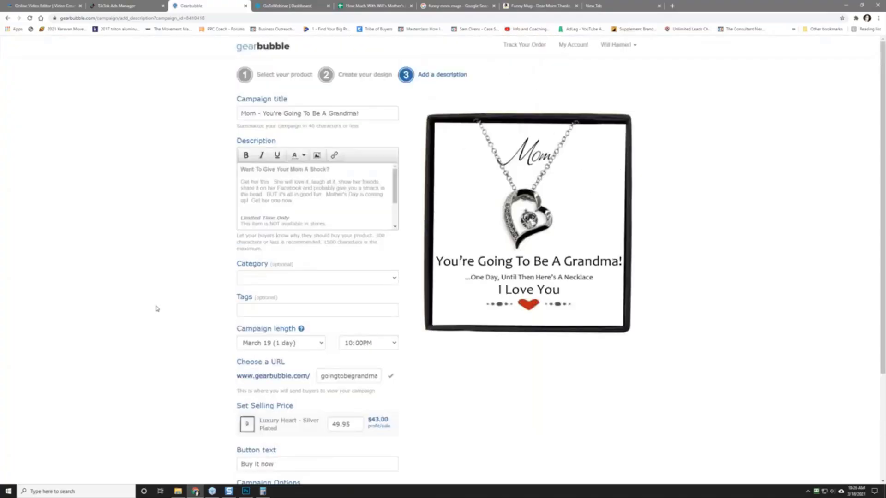
pyautogui.scroll(-3, 157, 308)
pyautogui.click(261, 416)
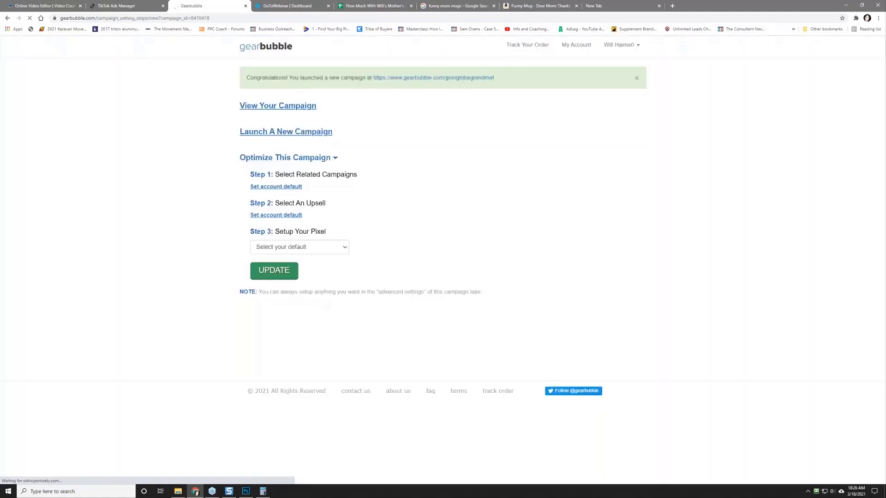
# Step: Open the live campaign page in a new tab and browse its four product photos
pyautogui.rightClick(279, 113)
pyautogui.rightClick(258, 103)
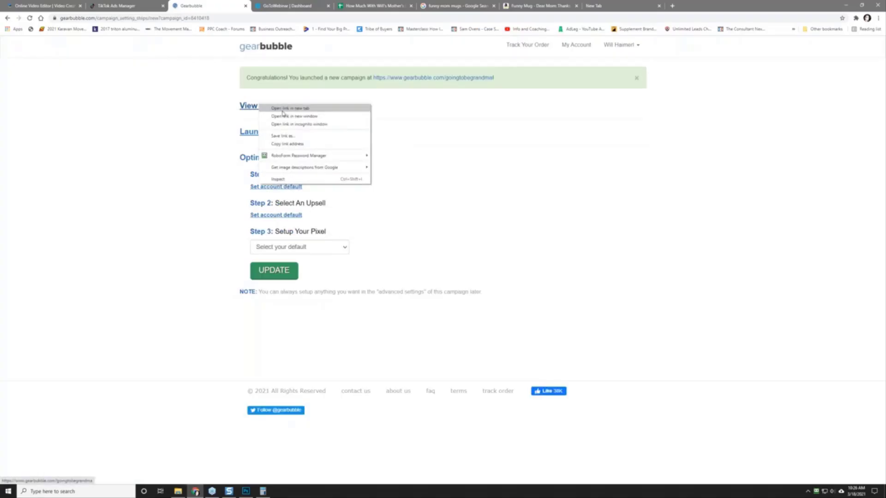
pyautogui.click(283, 112)
pyautogui.hotkey('ctrl', 'Tab')
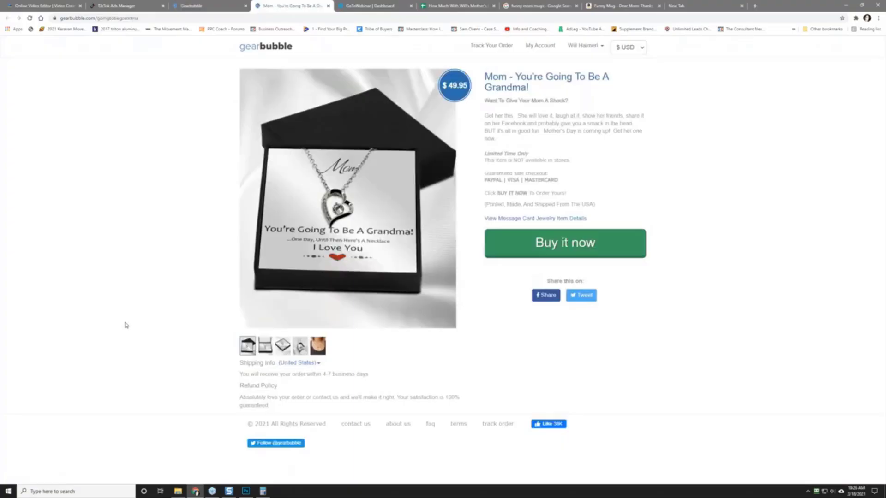
pyautogui.click(265, 347)
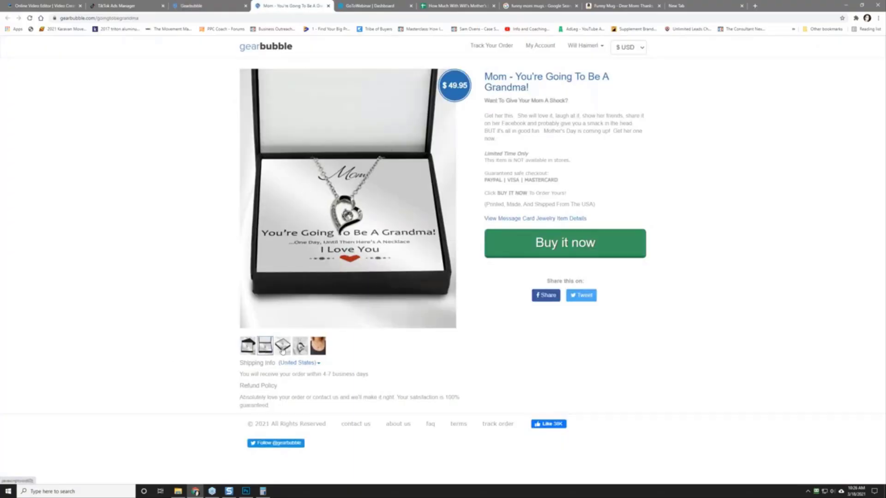
pyautogui.click(283, 348)
pyautogui.click(301, 349)
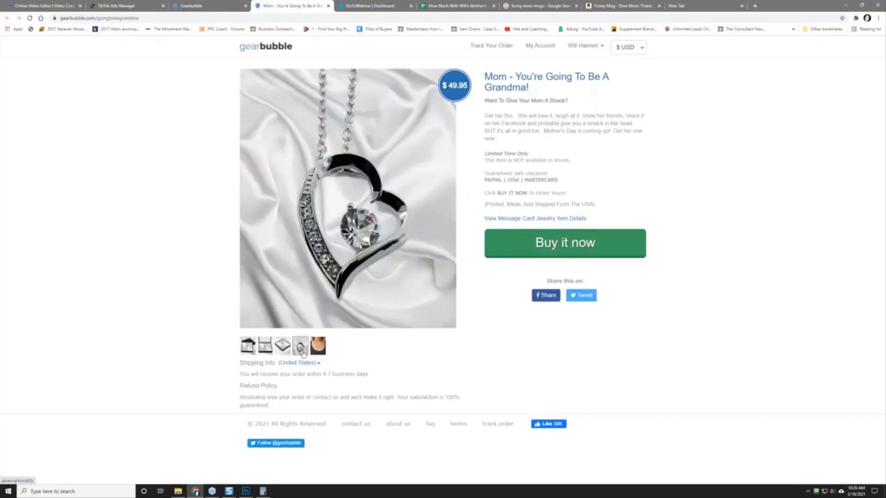
pyautogui.click(319, 350)
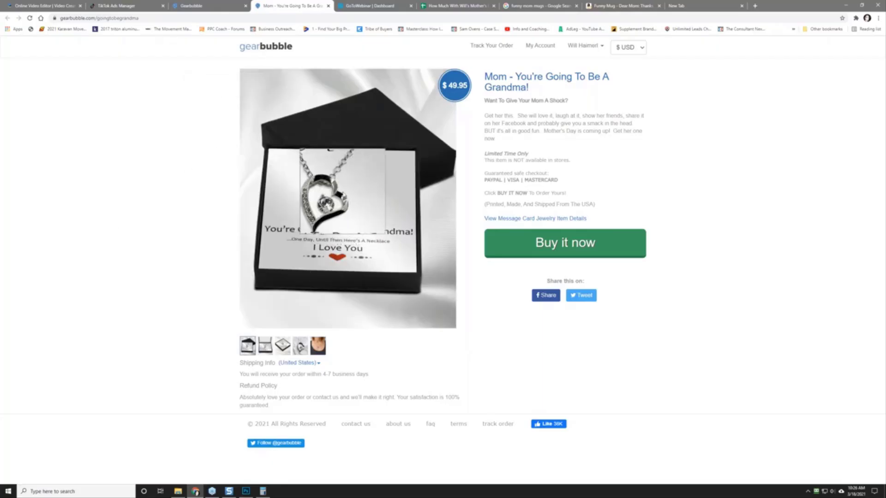
# Step: Save the boxed necklace image into the 018 - mother's day challenge > mom template folder
pyautogui.rightClick(343, 193)
pyautogui.click(370, 206)
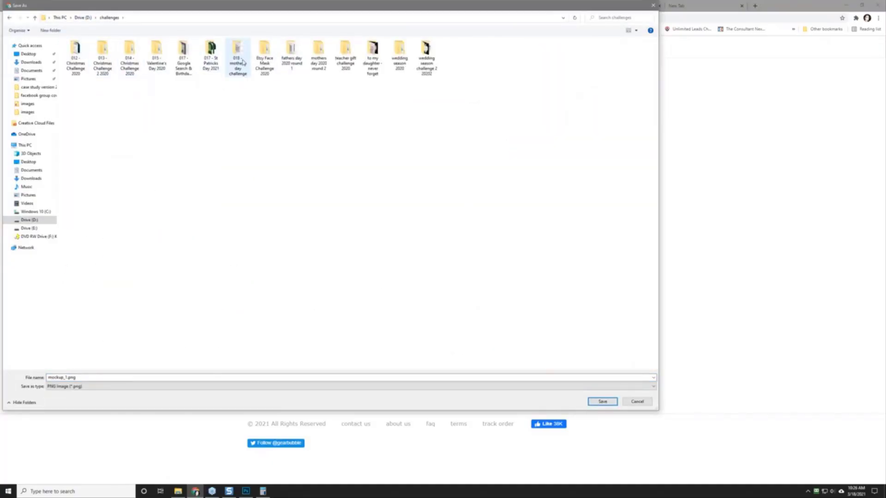
pyautogui.doubleClick(237, 56)
pyautogui.doubleClick(79, 57)
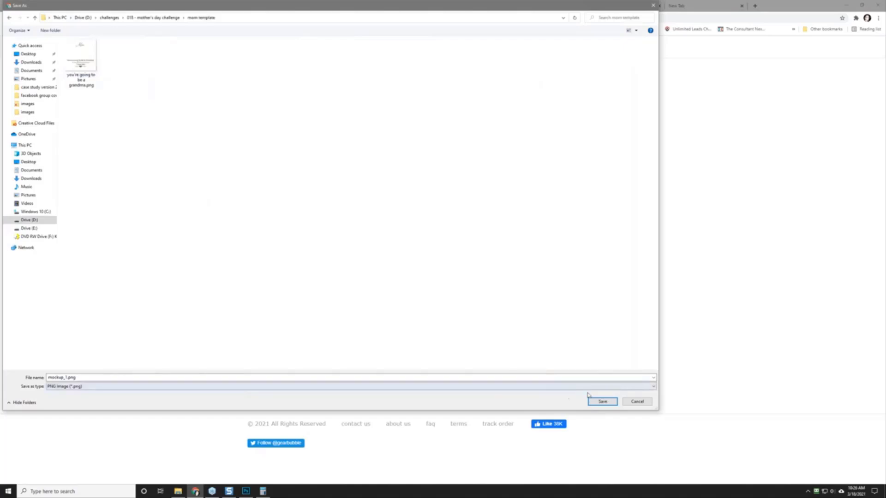
pyautogui.click(605, 403)
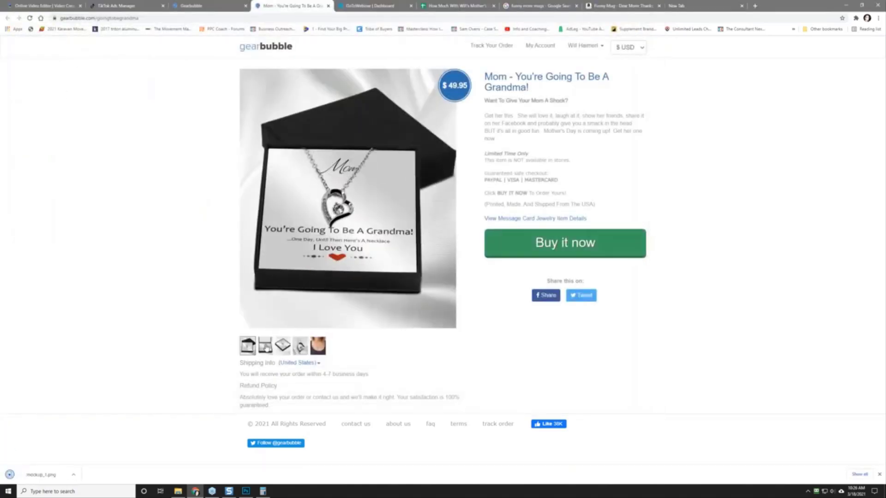
# Step: Save the open-box image and the worn-necklace photo to the same folder
pyautogui.rightClick(298, 197)
pyautogui.click(323, 214)
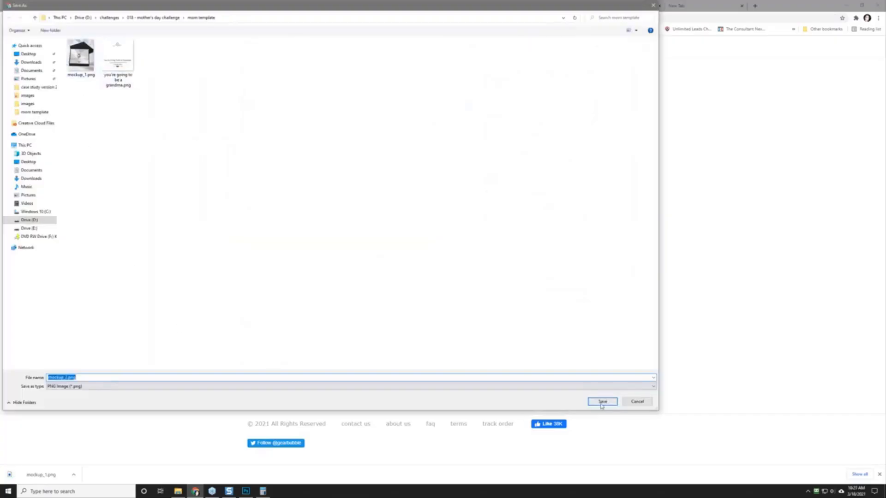
pyautogui.press('Return')
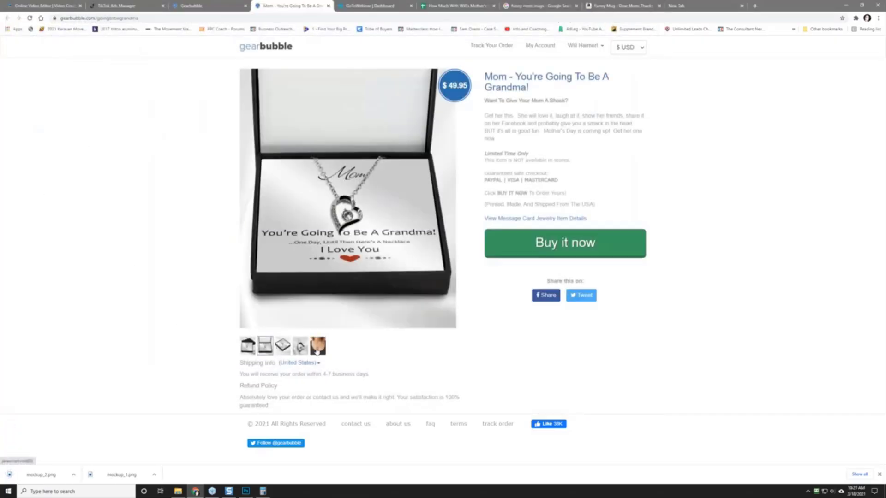
pyautogui.click(318, 351)
pyautogui.rightClick(311, 236)
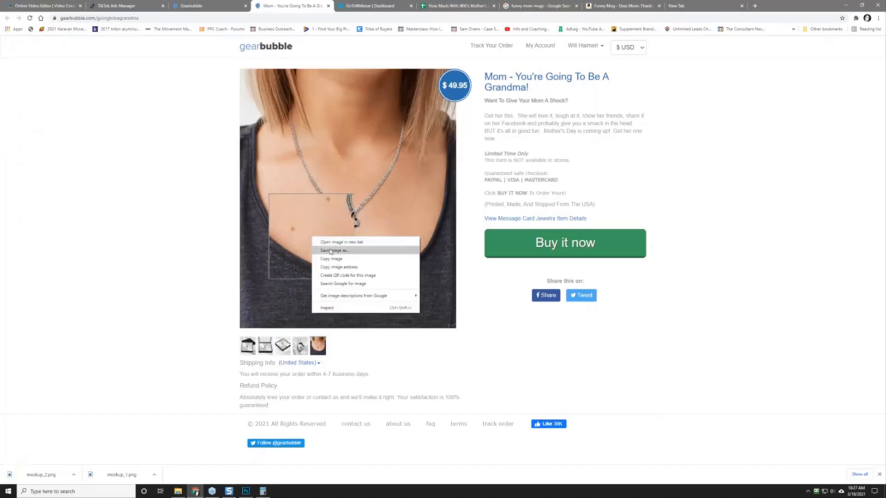
pyautogui.click(330, 249)
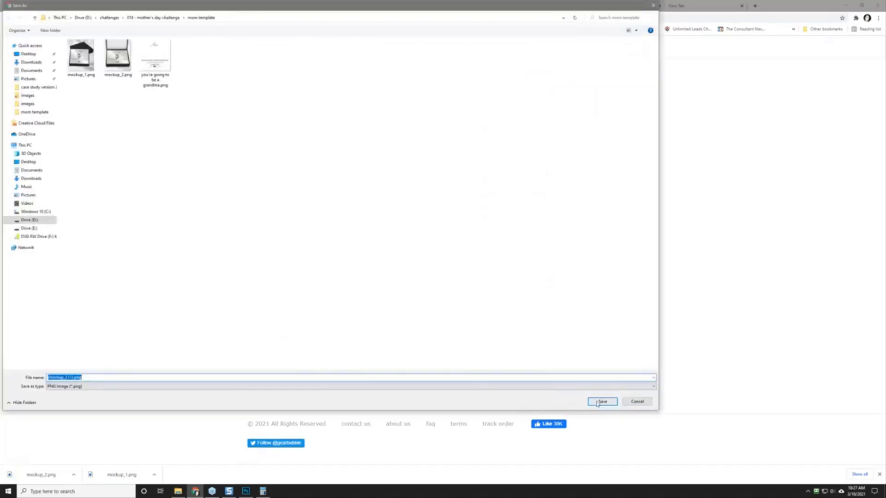
pyautogui.click(601, 401)
# Step: Save the heart pendant close-up and the angled box photo to the mom template folder
pyautogui.click(300, 345)
pyautogui.rightClick(294, 255)
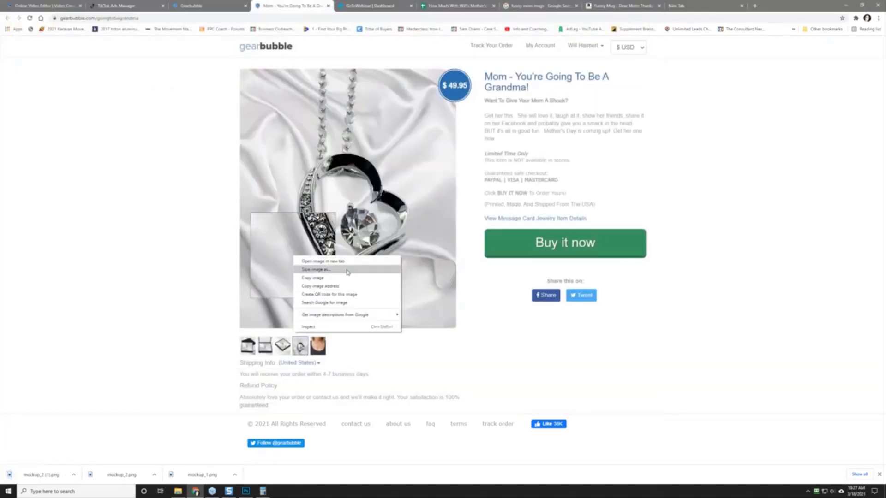
pyautogui.click(344, 271)
pyautogui.rightClick(303, 199)
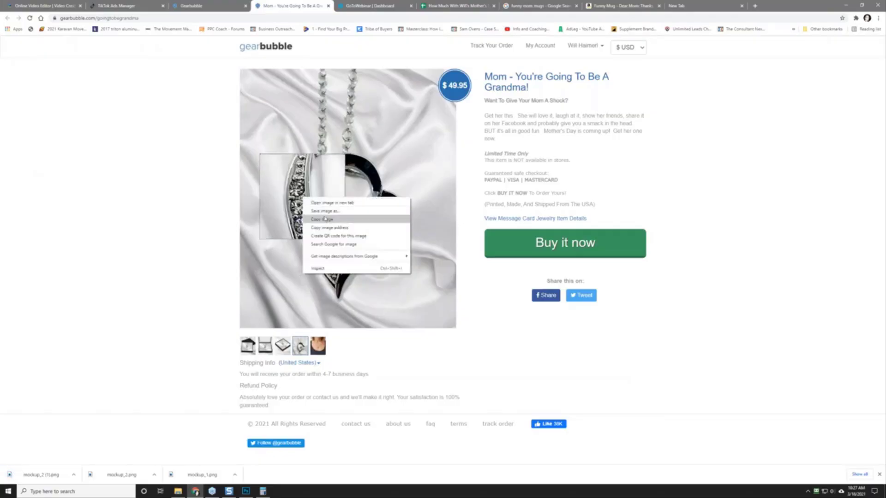
pyautogui.click(325, 215)
pyautogui.click(601, 402)
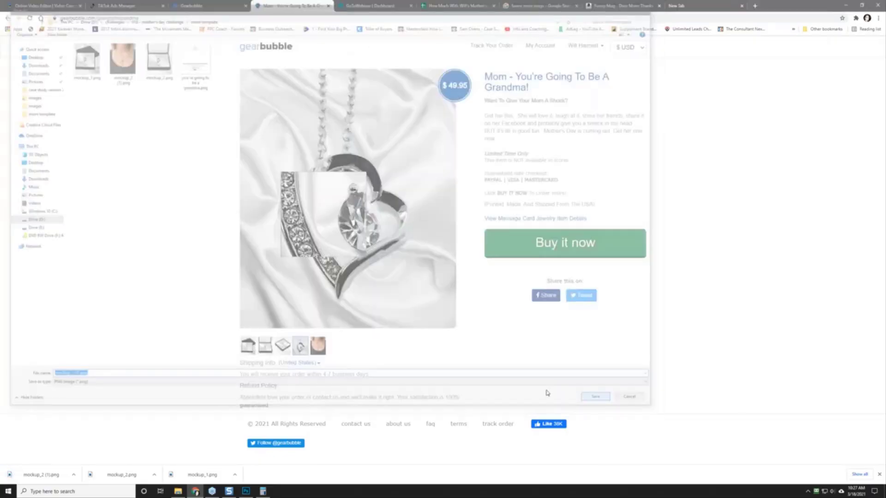
pyautogui.click(283, 346)
pyautogui.rightClick(294, 255)
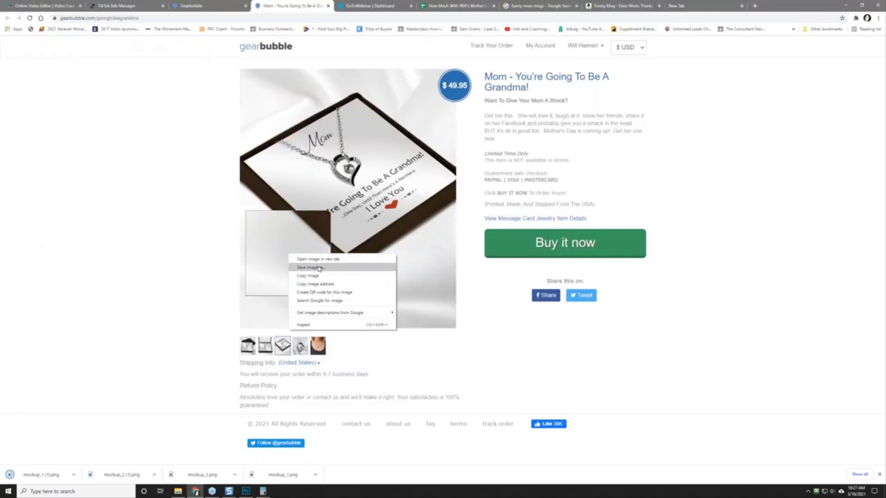
pyautogui.click(323, 266)
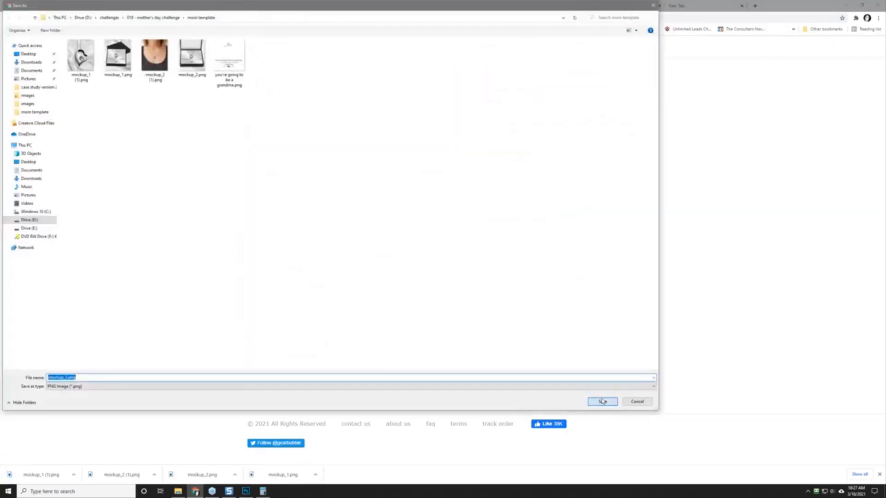
pyautogui.click(601, 402)
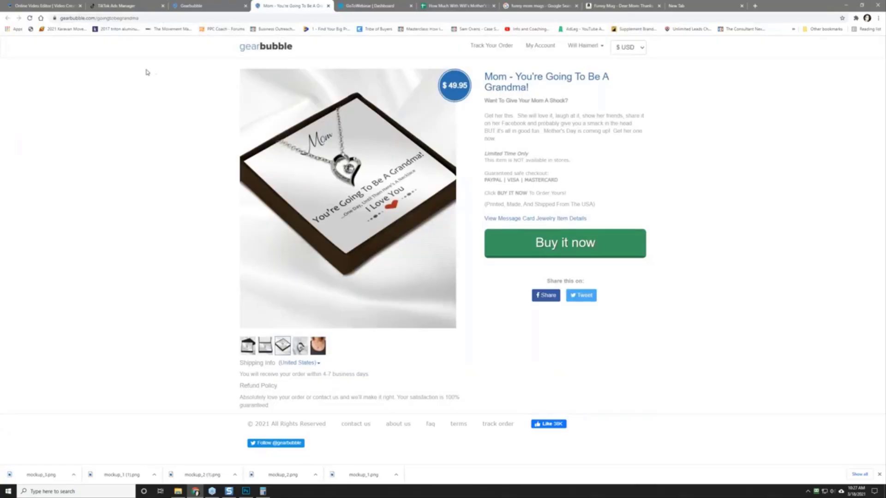
pyautogui.click(60, 4)
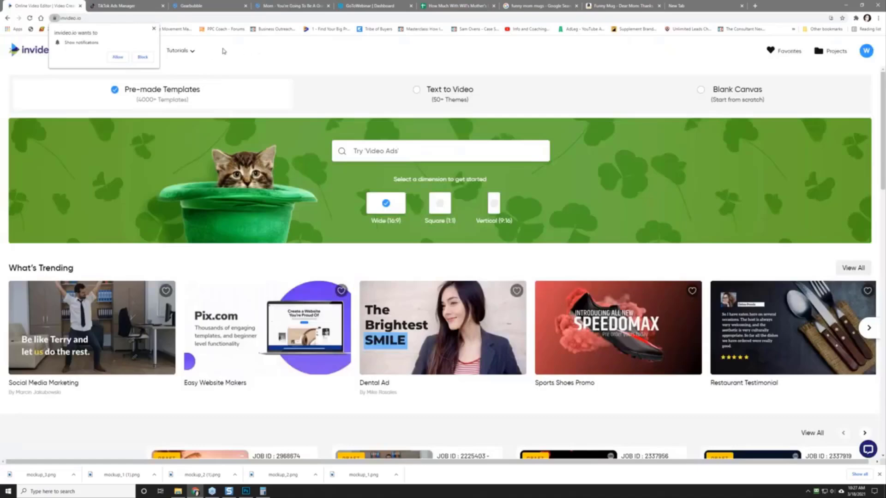
# Step: Dismiss the notification prompt and choose the Vertical (9:16) template format
pyautogui.click(153, 28)
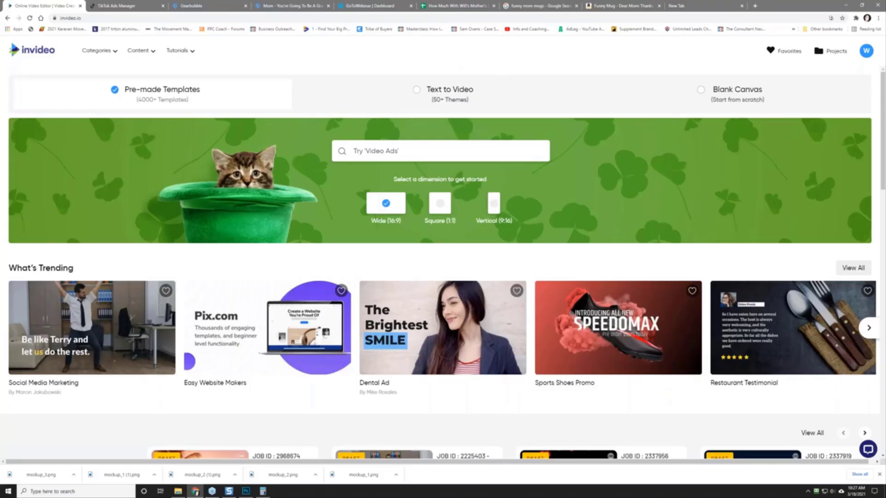
pyautogui.click(495, 206)
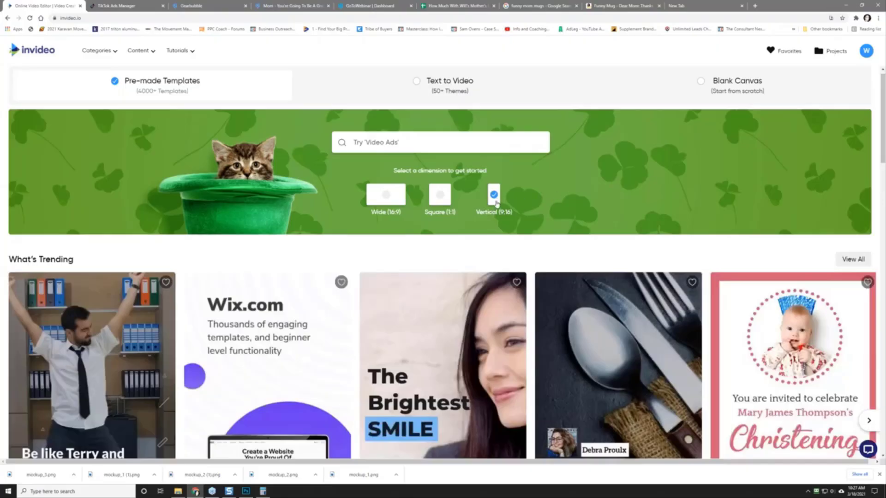
pyautogui.scroll(-2, 605, 184)
pyautogui.scroll(2, 604, 182)
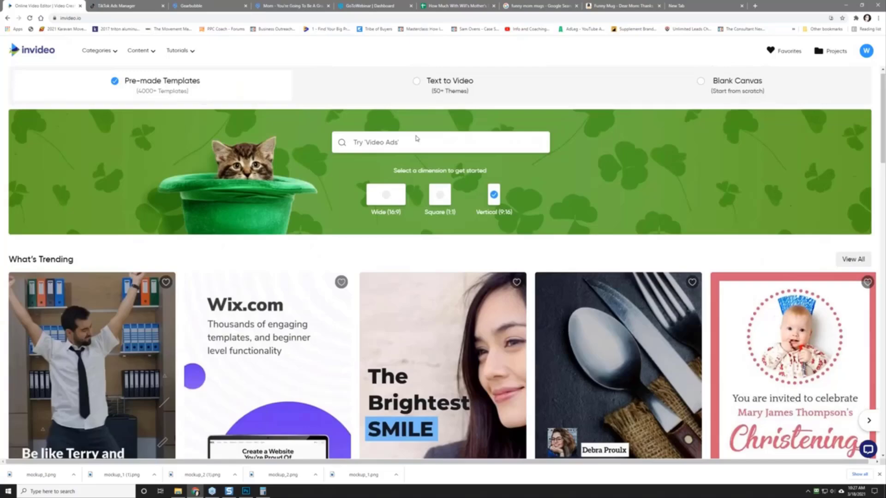
pyautogui.click(386, 142)
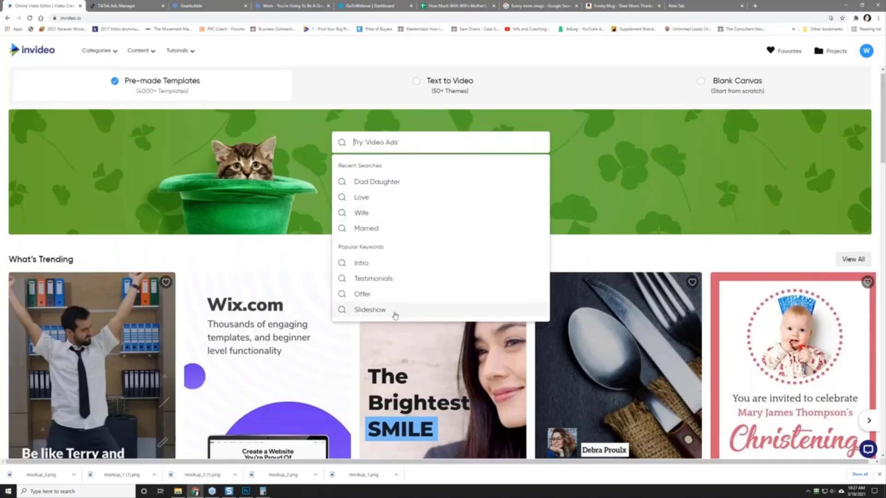
pyautogui.click(678, 193)
# Step: Scroll through the vertical pre-made template rows and return to the search bar
pyautogui.scroll(-2, 678, 195)
pyautogui.scroll(-14, 678, 194)
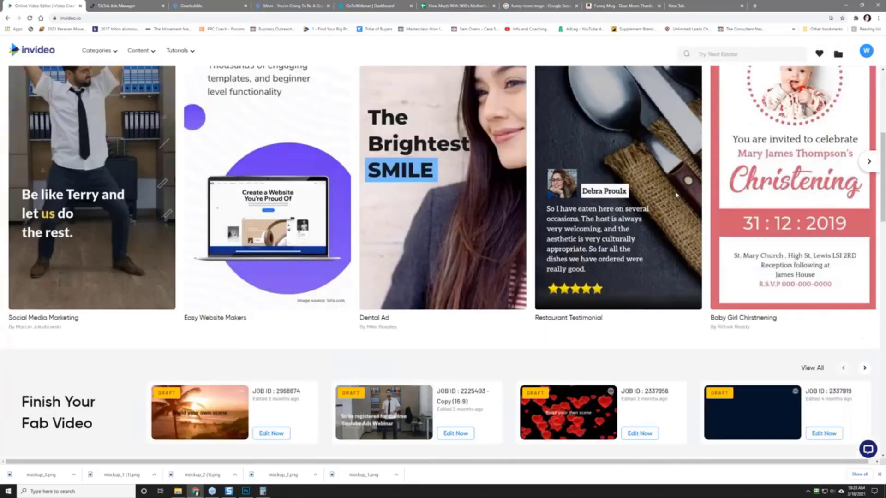
pyautogui.scroll(-3, 534, 175)
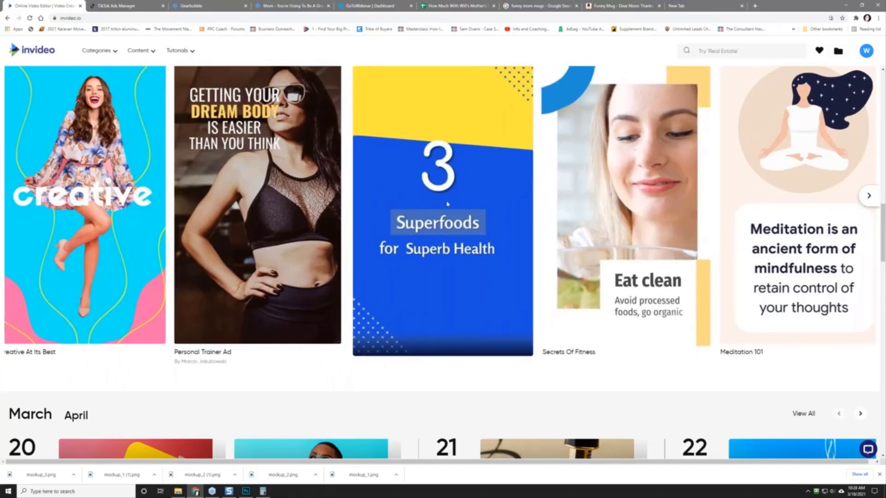
pyautogui.scroll(-7, 478, 186)
pyautogui.scroll(-3, 413, 243)
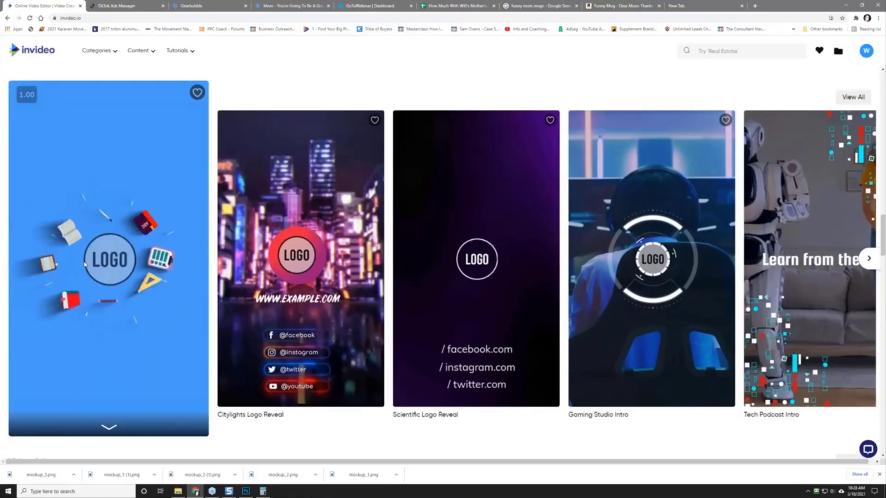
pyautogui.scroll(-7, 396, 244)
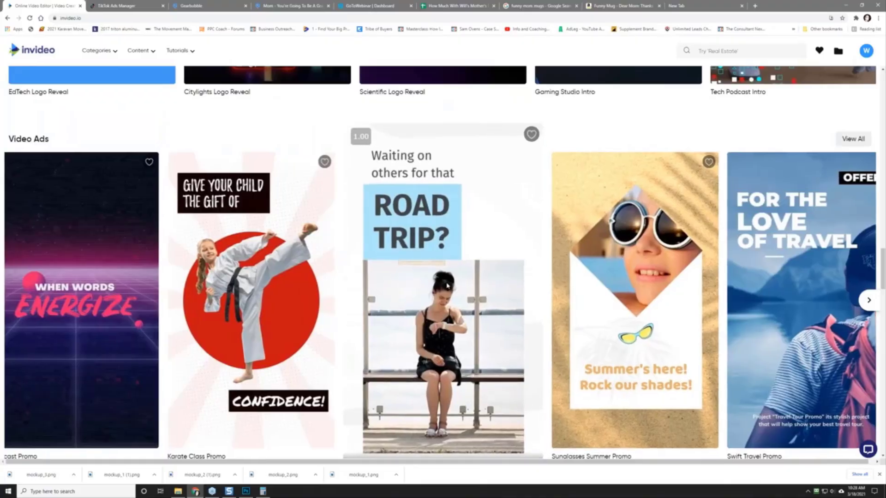
pyautogui.scroll(-7, 549, 293)
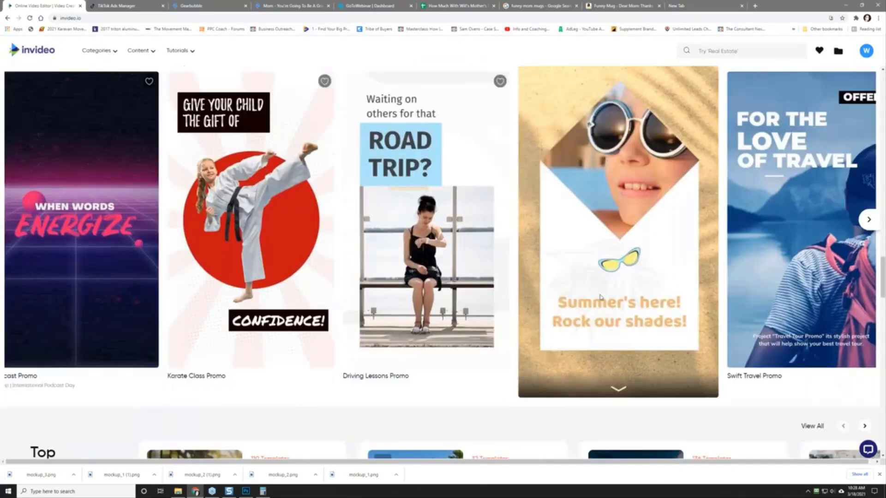
pyautogui.scroll(-7, 549, 293)
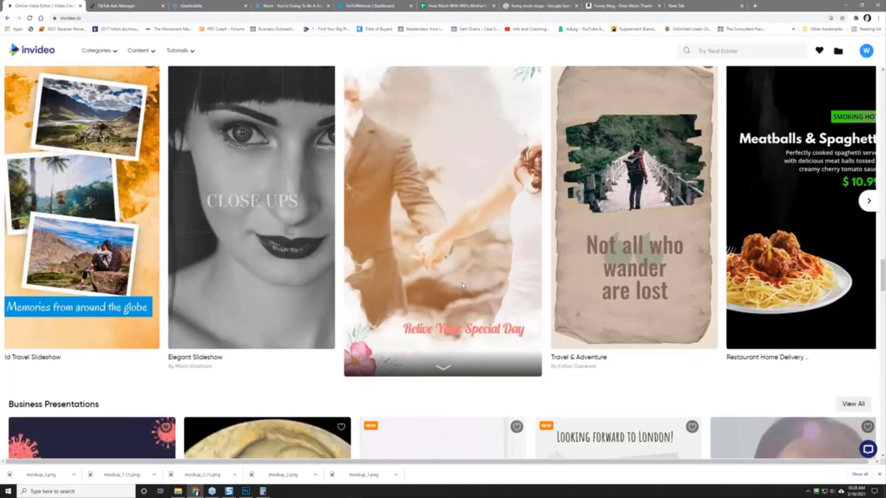
pyautogui.scroll(-7, 460, 263)
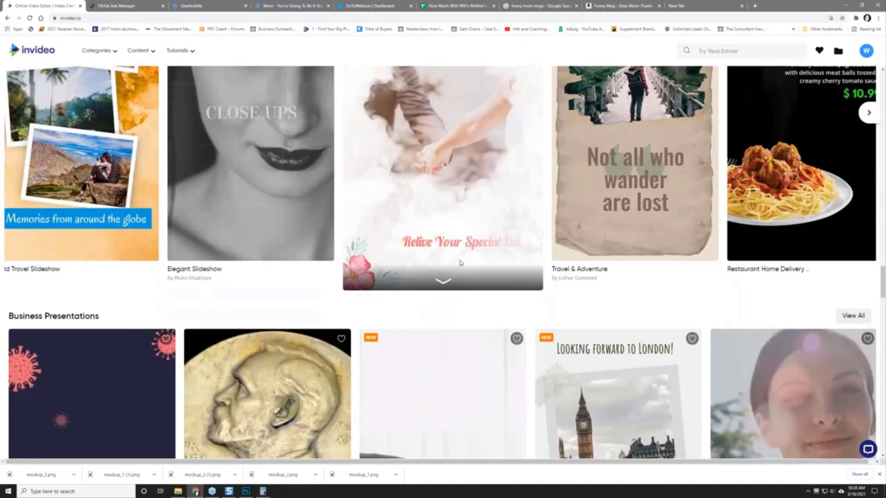
pyautogui.scroll(-8, 460, 262)
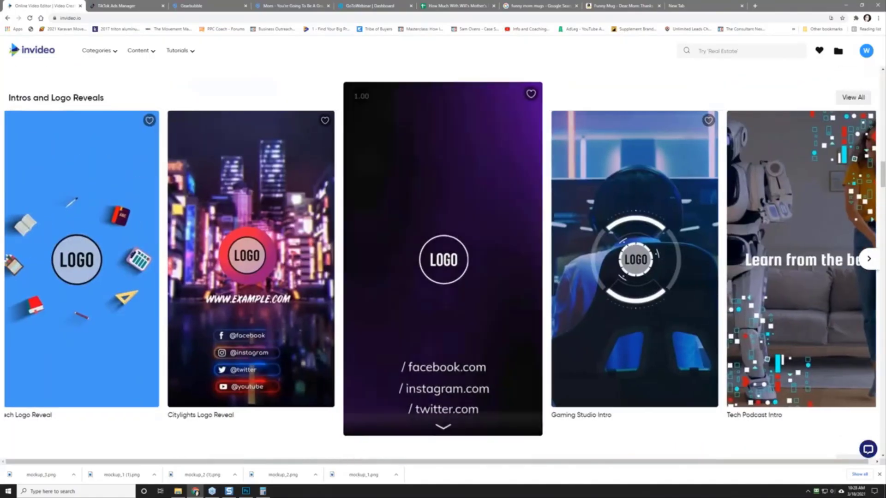
pyautogui.scroll(5, 369, 142)
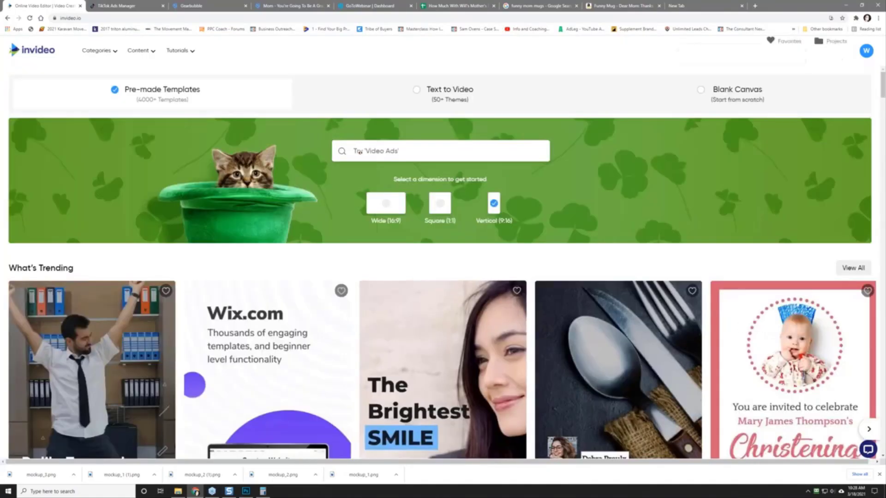
pyautogui.click(396, 152)
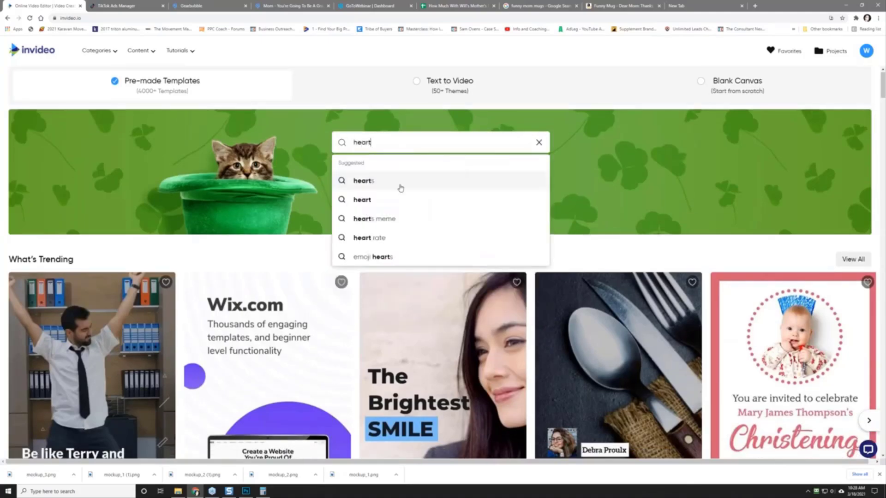
# Step: Search the vertical templates for 'hearts meme'
pyautogui.click(378, 220)
pyautogui.click(493, 194)
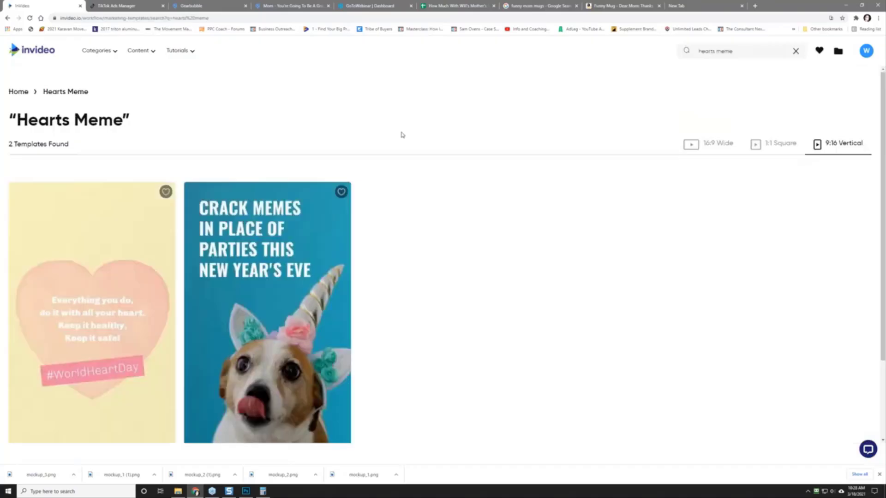
pyautogui.moveTo(120, 298)
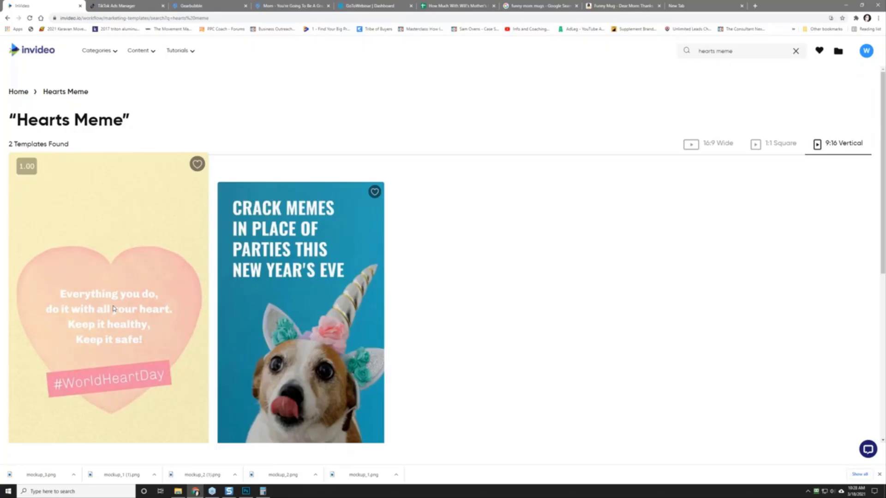
# Step: Change the search to 'hearts' and scroll through the 10 matching templates
pyautogui.click(19, 91)
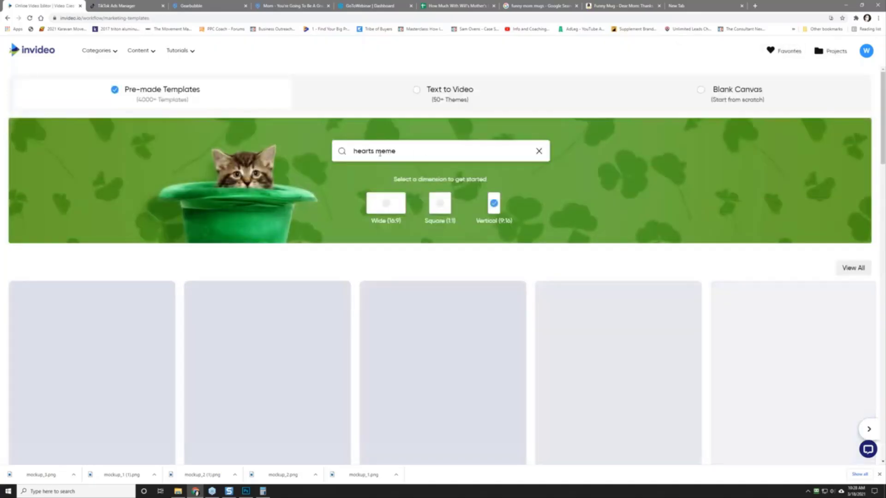
pyautogui.doubleClick(385, 151)
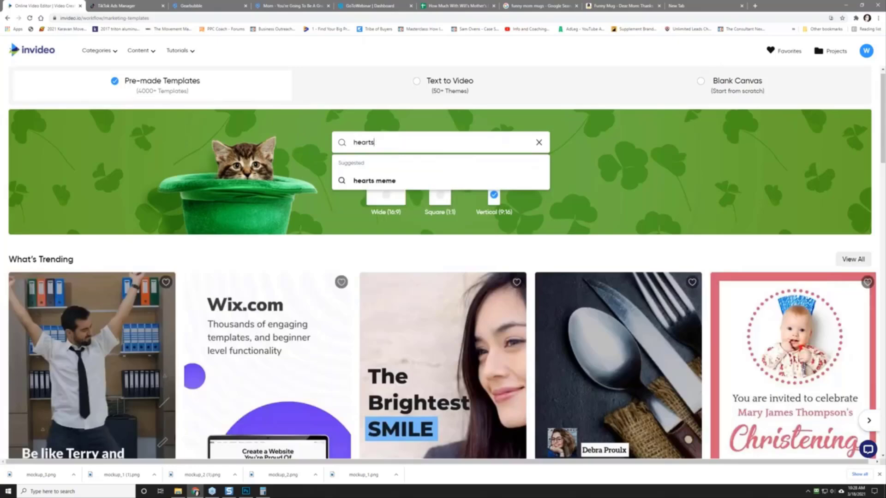
pyautogui.press('Return')
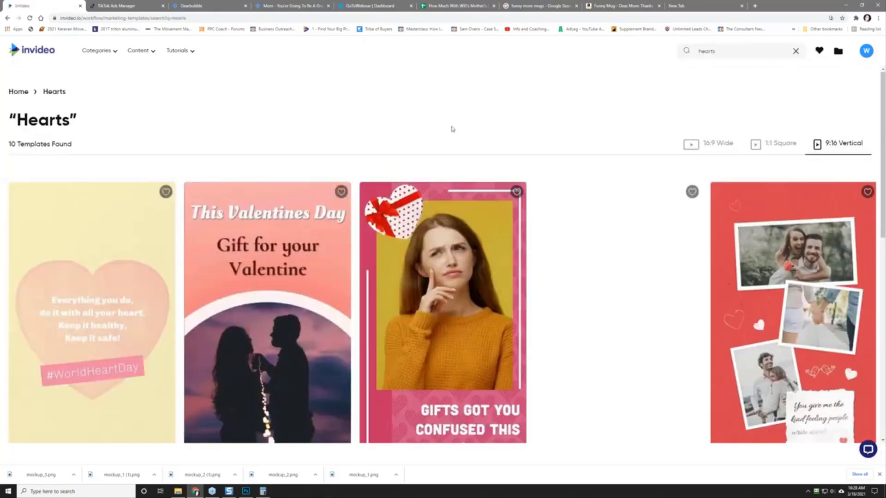
pyautogui.moveTo(301, 288)
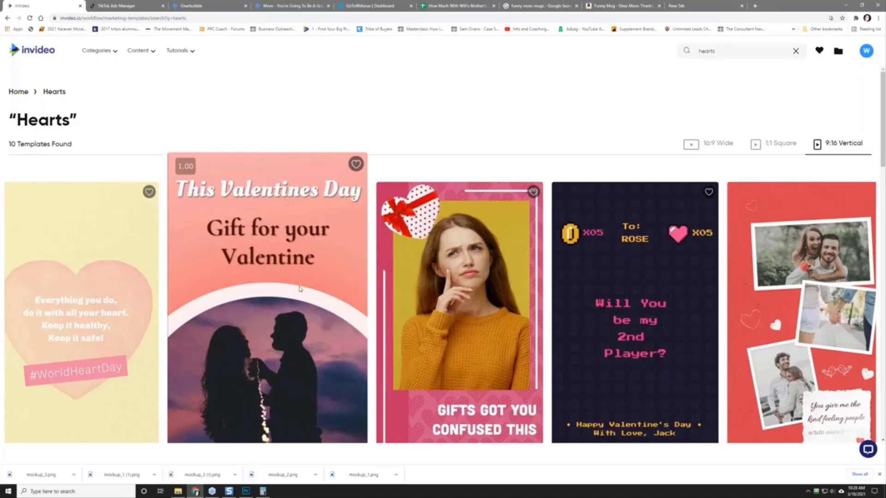
pyautogui.scroll(-2, 300, 289)
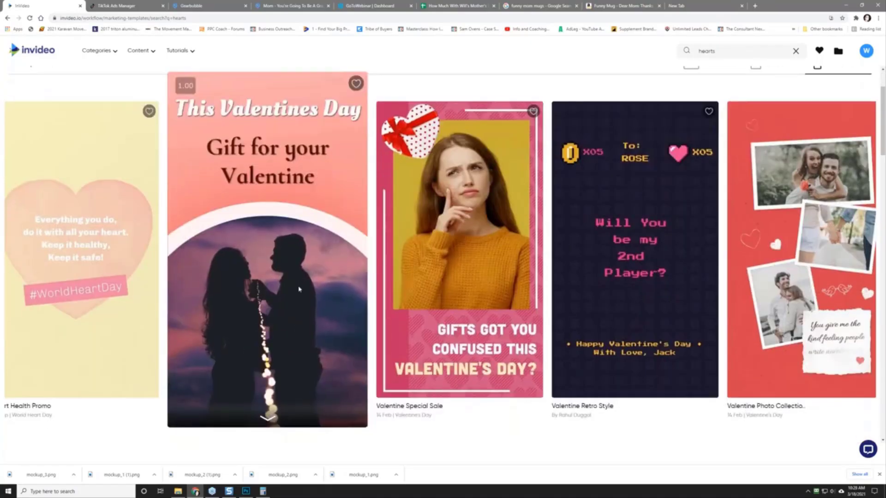
pyautogui.scroll(-5, 299, 290)
pyautogui.scroll(2, 377, 218)
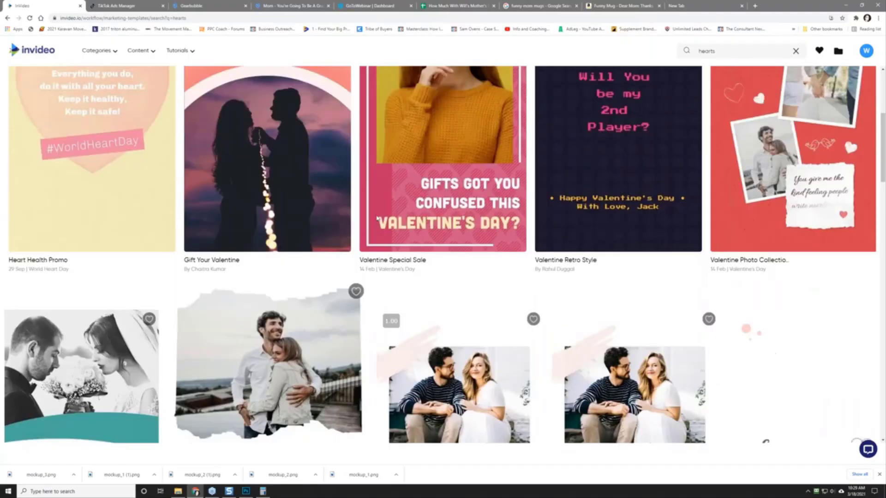
pyautogui.scroll(-6, 377, 218)
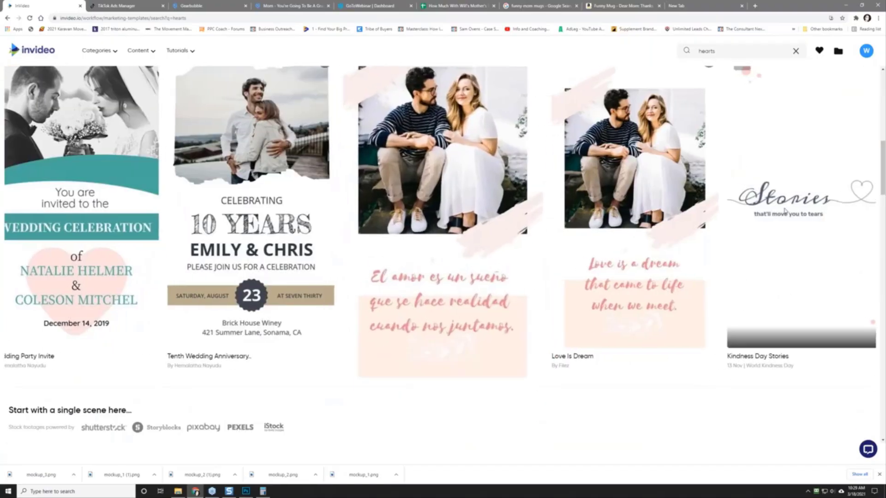
pyautogui.moveTo(785, 210)
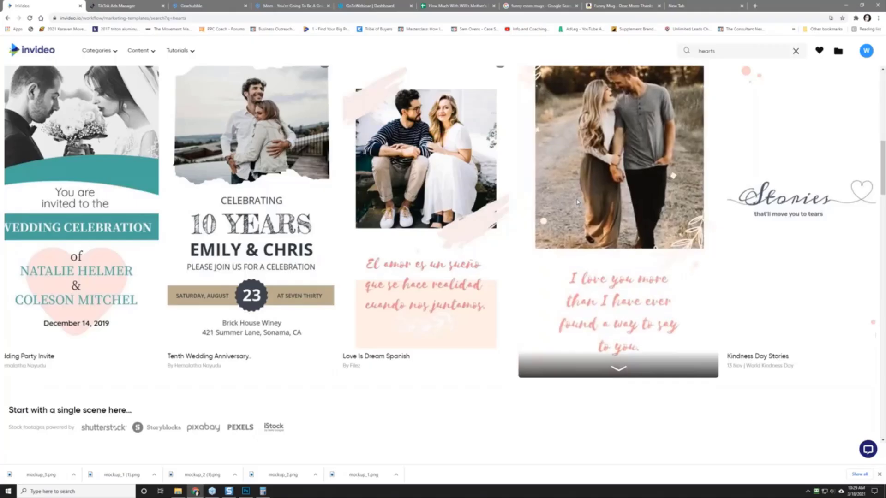
# Step: Create a new project from the Love is Dream template
pyautogui.click(577, 202)
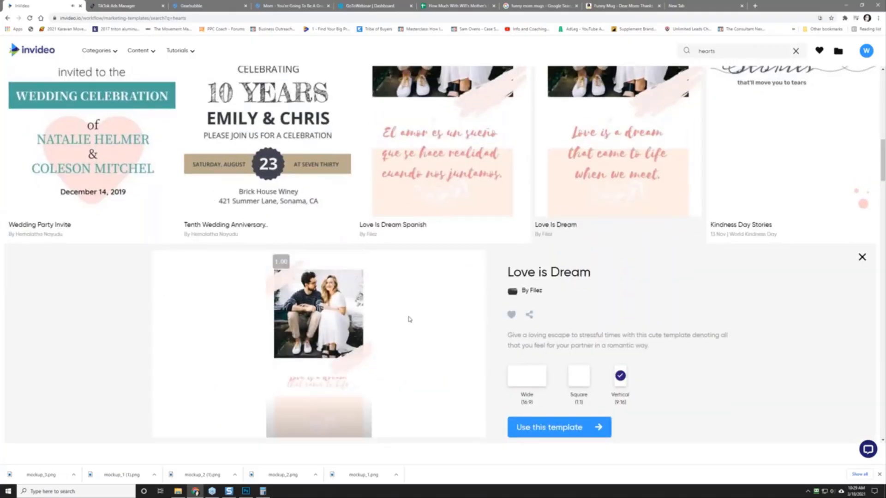
pyautogui.click(540, 424)
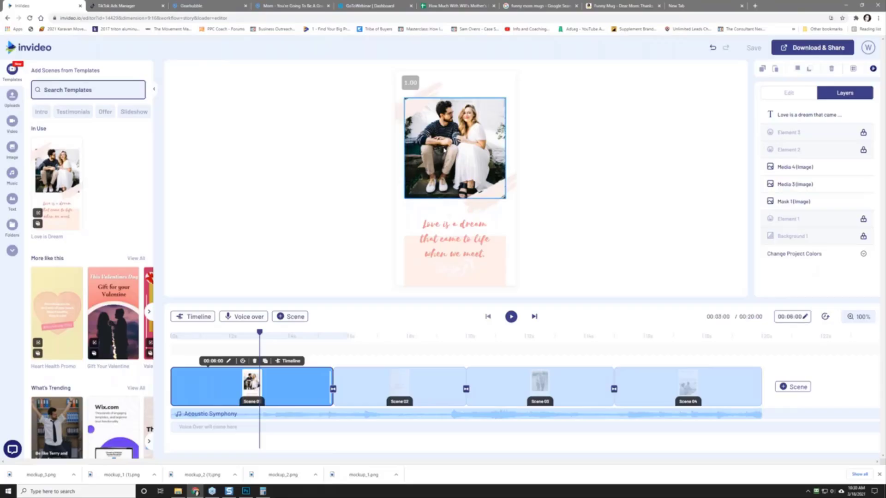
# Step: Upload the five saved necklace mockup PNGs to the project's Uploads library
pyautogui.click(12, 95)
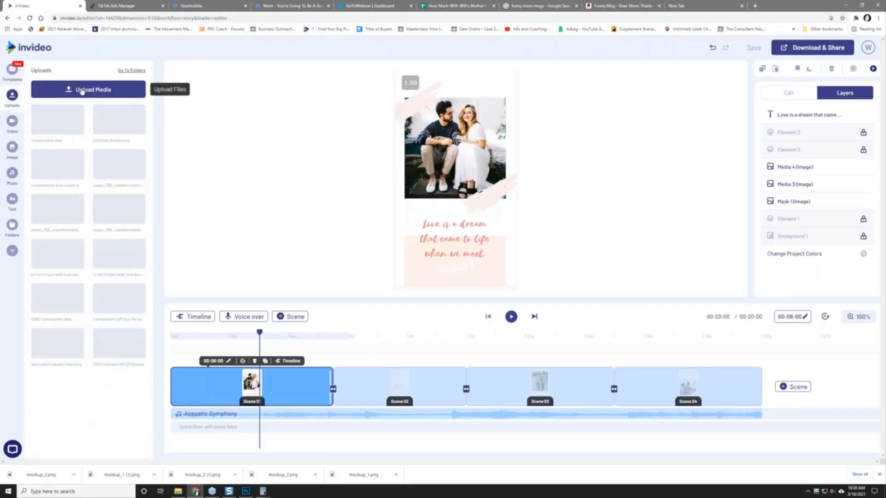
pyautogui.click(82, 90)
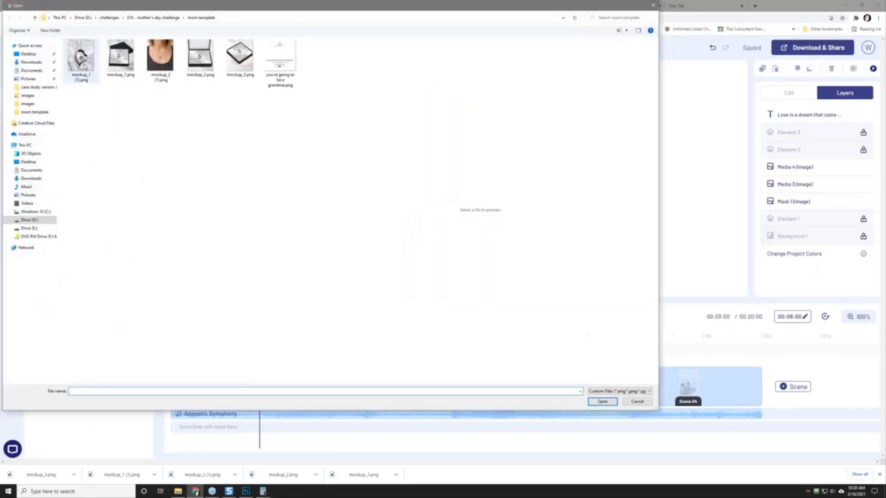
pyautogui.click(84, 66)
pyautogui.keyDown('ctrl'); pyautogui.click(121, 57); pyautogui.keyUp('ctrl')
pyautogui.keyDown('ctrl'); pyautogui.click(160, 58); pyautogui.keyUp('ctrl')
pyautogui.keyDown('ctrl'); pyautogui.click(200, 58); pyautogui.keyUp('ctrl')
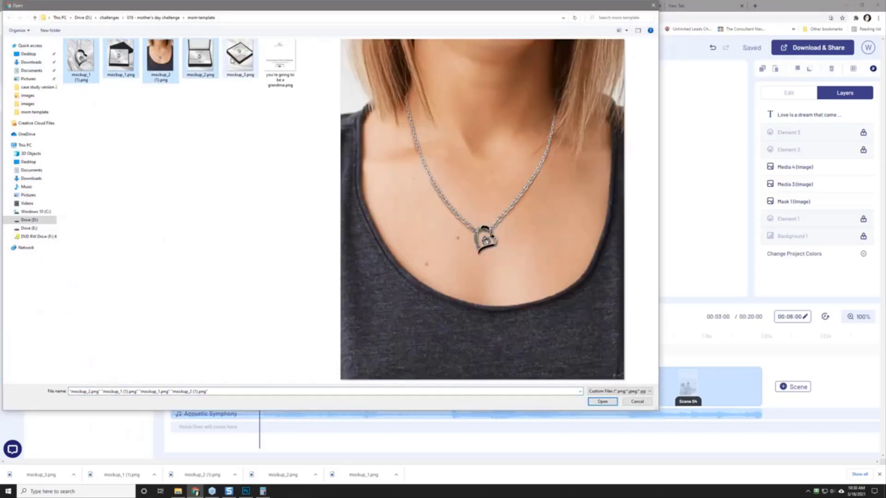
pyautogui.keyDown('ctrl'); pyautogui.click(233, 59); pyautogui.keyUp('ctrl')
pyautogui.click(602, 402)
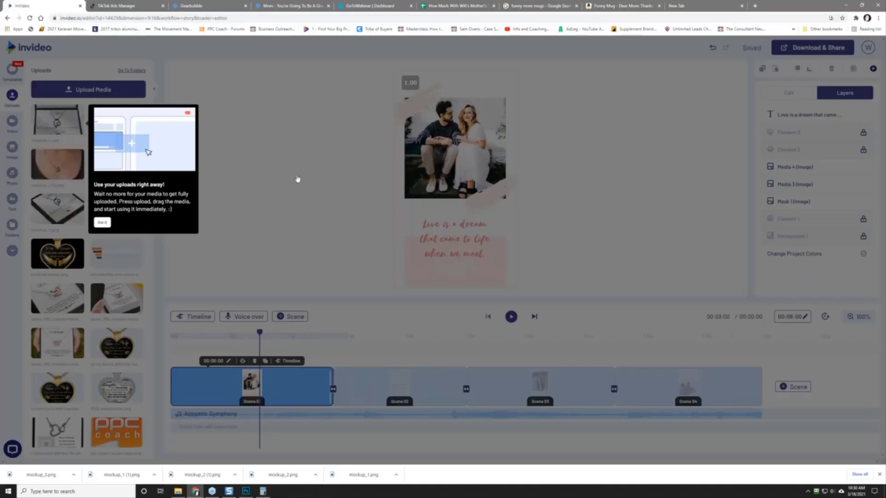
pyautogui.click(197, 414)
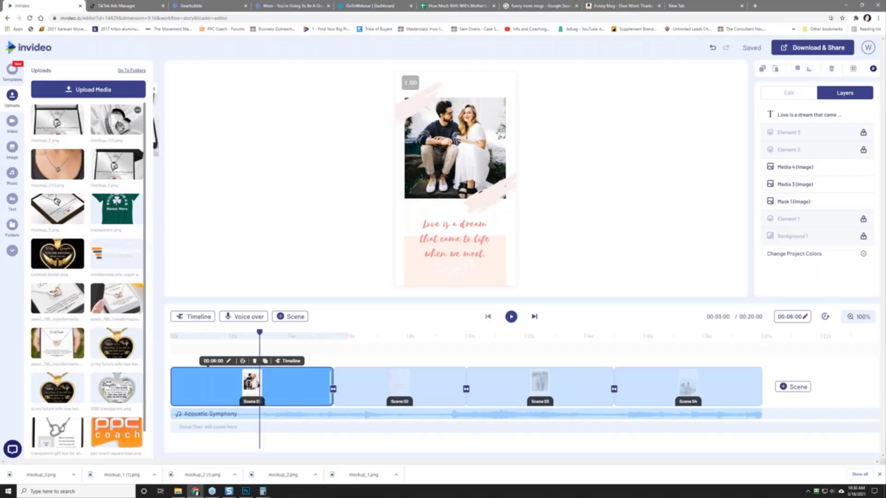
# Step: Replace Scene 1's couple photo with the boxed Grandma necklace mockup from Uploads
pyautogui.moveTo(124, 131); pyautogui.dragTo(438, 156)
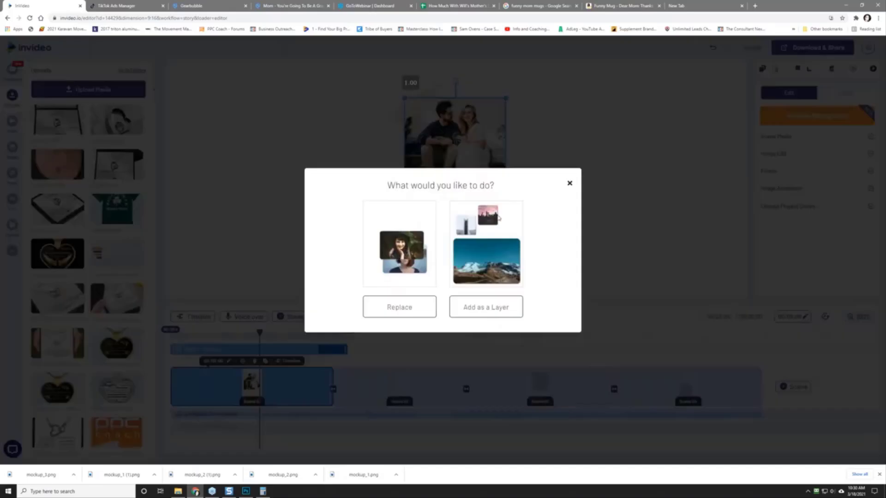
pyautogui.click(486, 314)
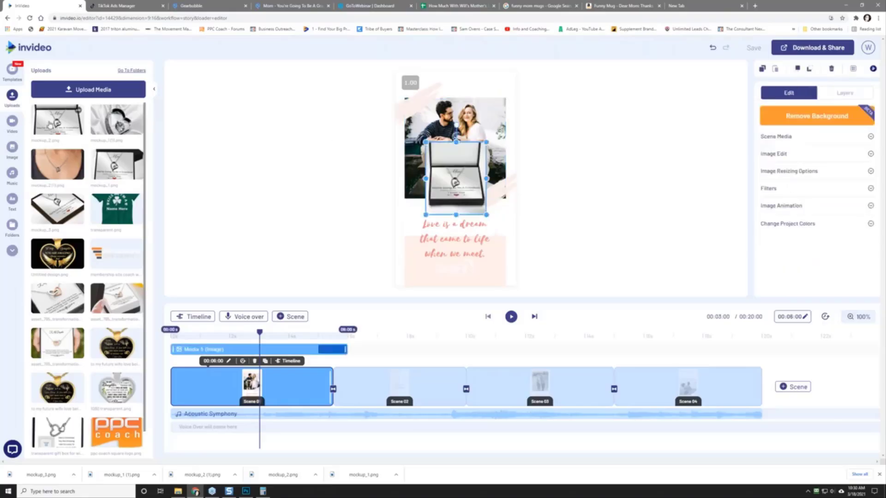
pyautogui.moveTo(49, 125); pyautogui.dragTo(72, 145)
pyautogui.moveTo(441, 172); pyautogui.dragTo(420, 127)
pyautogui.click(501, 133)
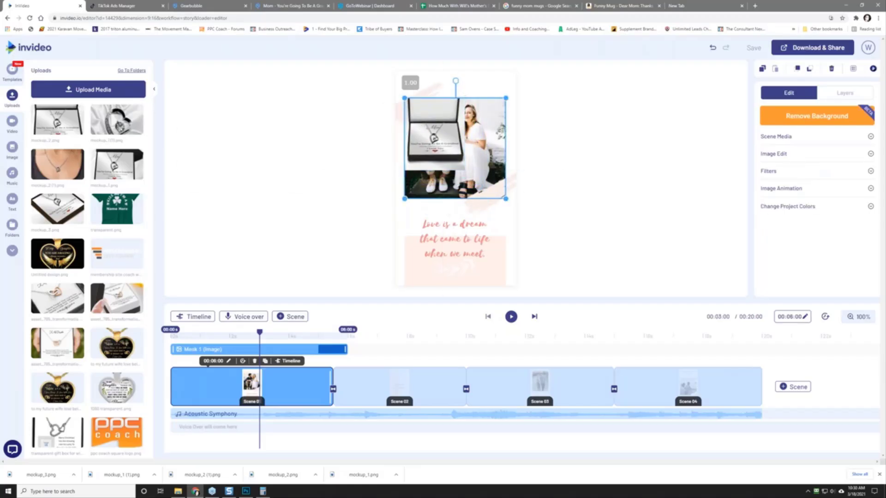
pyautogui.click(810, 116)
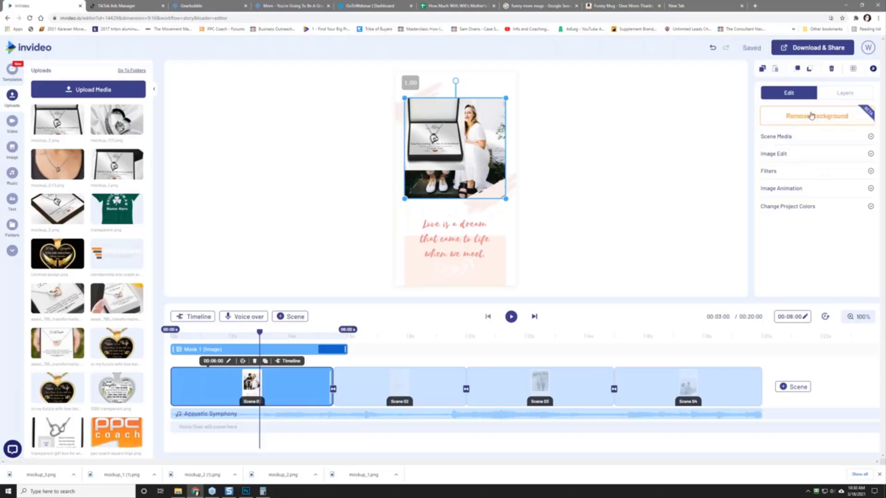
pyautogui.click(427, 151)
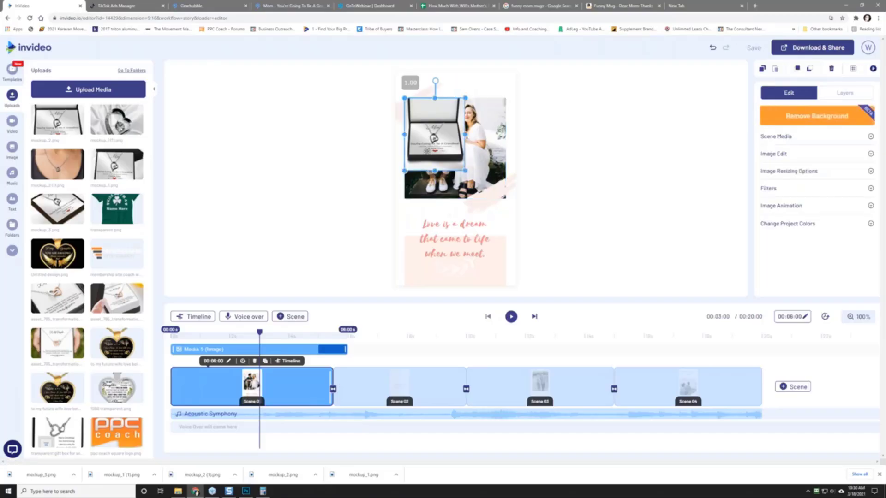
pyautogui.press('Delete')
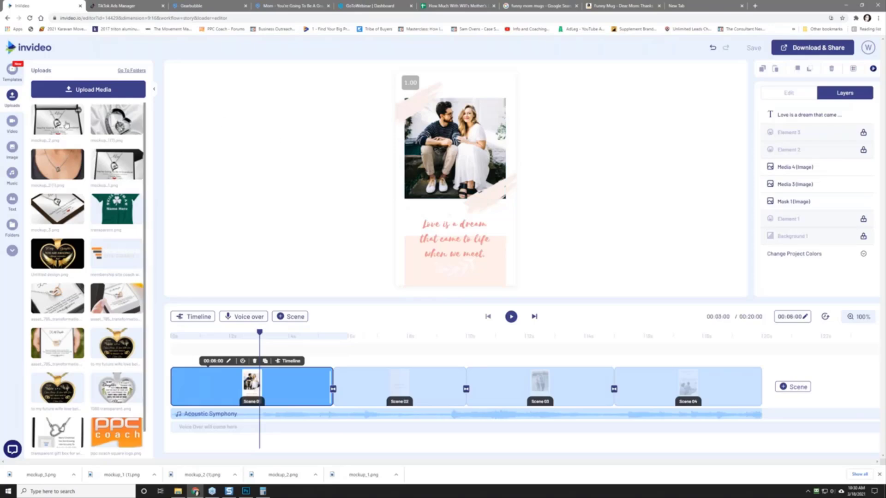
pyautogui.moveTo(79, 129); pyautogui.dragTo(454, 148)
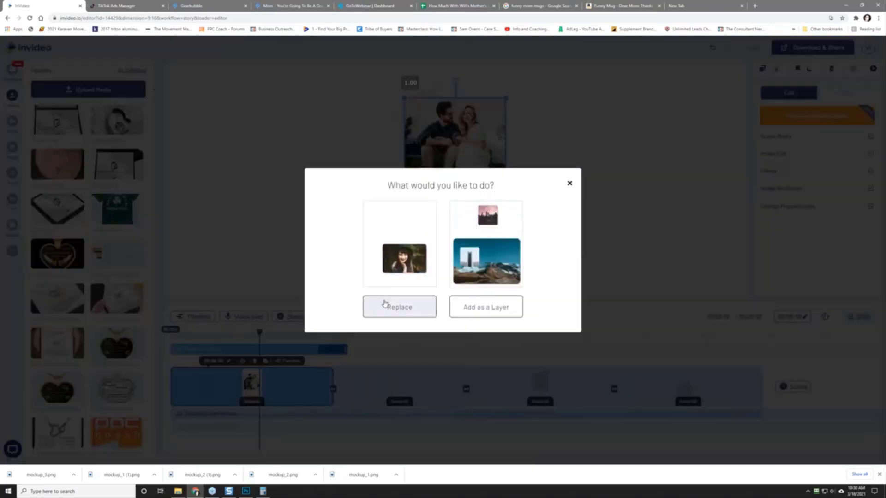
pyautogui.click(384, 308)
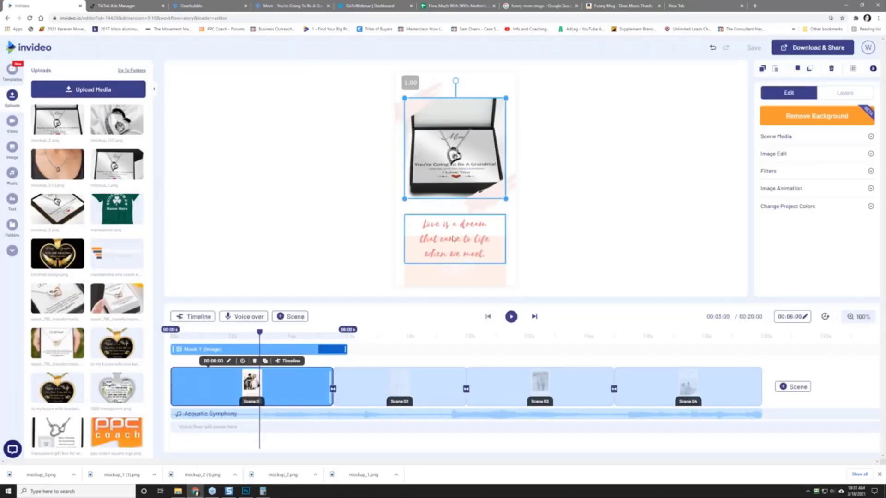
# Step: Rewrite the Scene 1 caption as "Mom, You're Going To Be A Grandma! ...one day, until then here's a necklace"
pyautogui.click(443, 227)
pyautogui.doubleClick(445, 226)
pyautogui.tripleClick(444, 226)
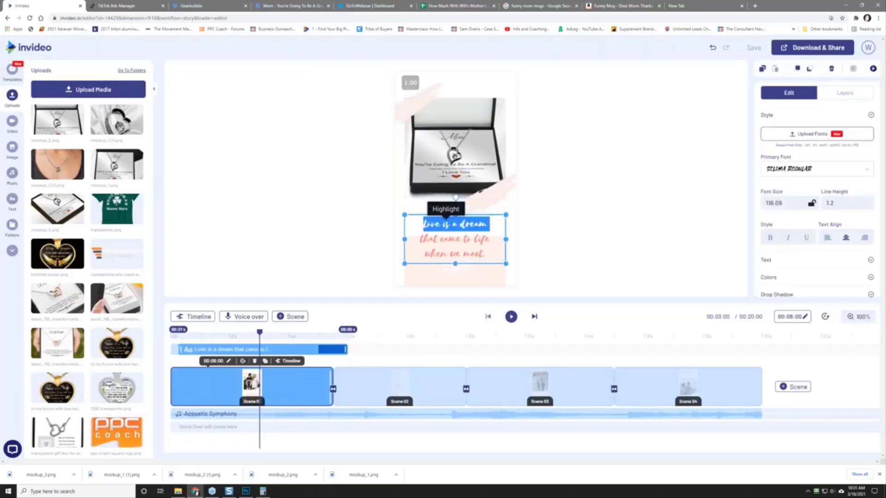
pyautogui.click(427, 226)
pyautogui.moveTo(426, 226); pyautogui.dragTo(618, 252)
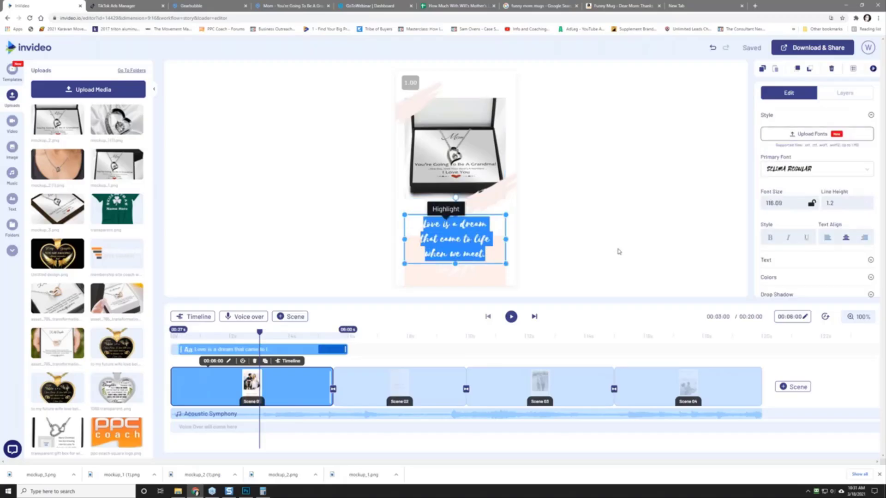
pyautogui.press('BackSpace')
pyautogui.write('Mom')
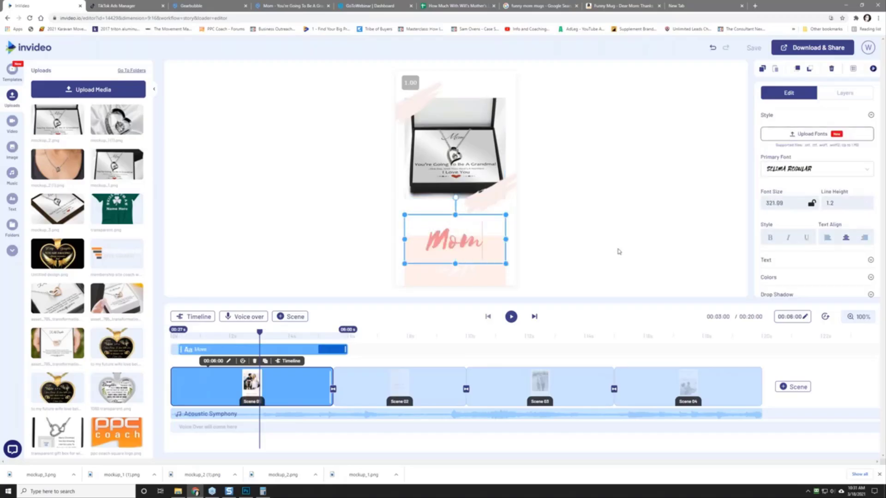
pyautogui.write(", You're G")
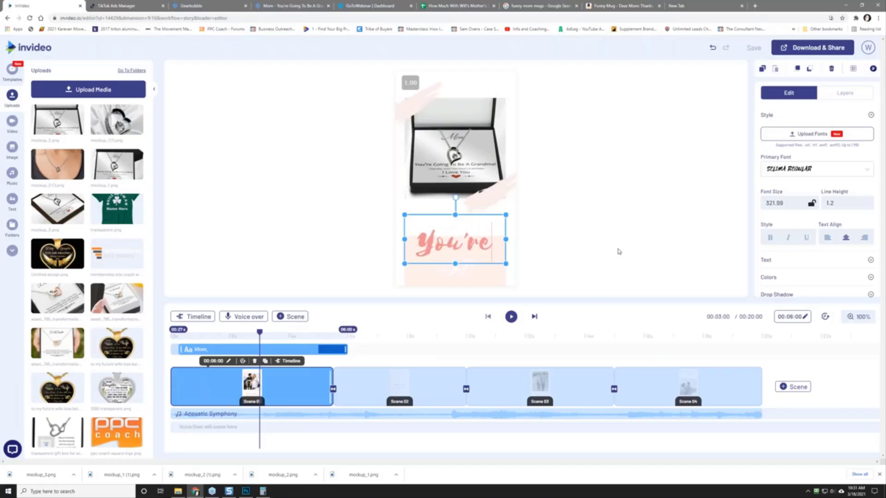
pyautogui.write('oing To BE A')
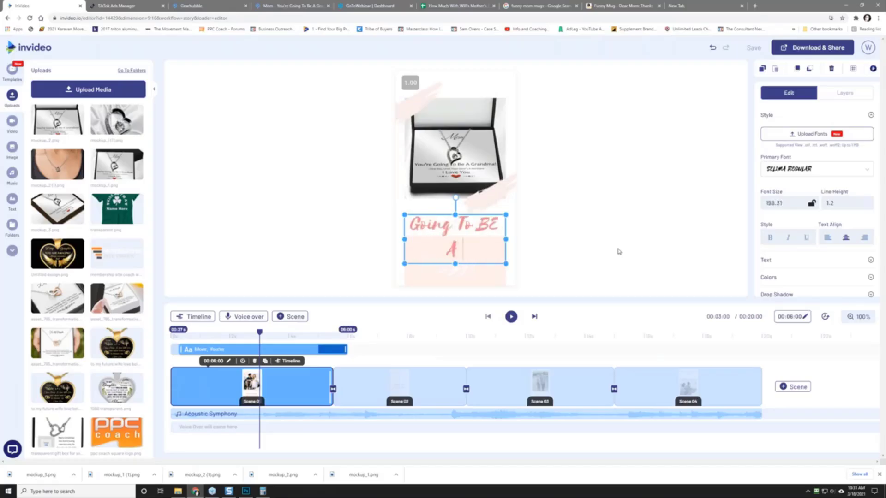
pyautogui.press('BackSpace')
pyautogui.press('BackSpace')
pyautogui.press('BackSpace')
pyautogui.write('e A')
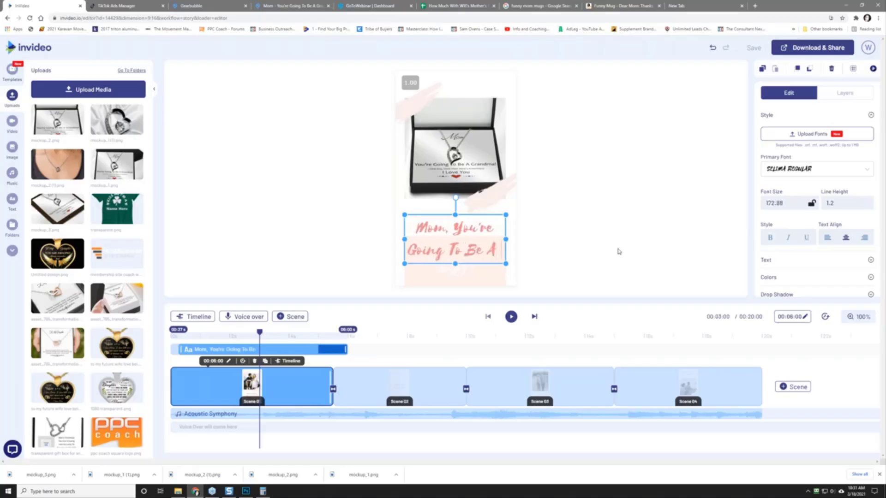
pyautogui.write(' Grandma')
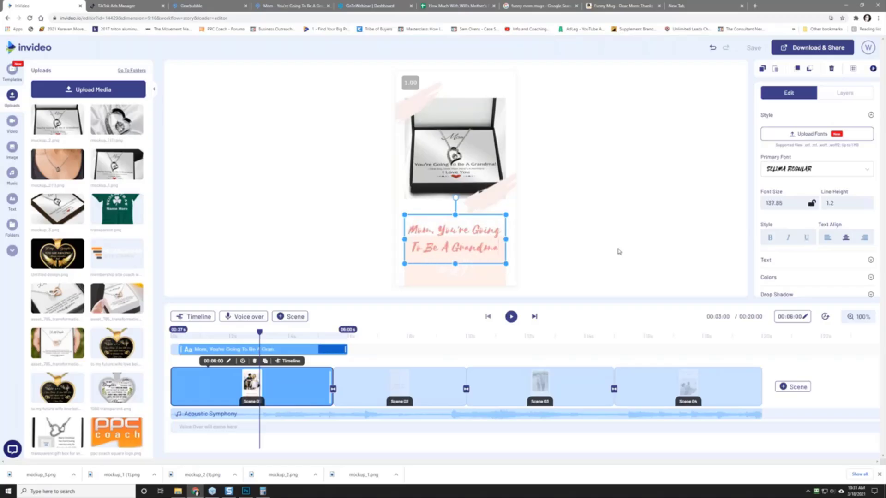
pyautogui.write('!')
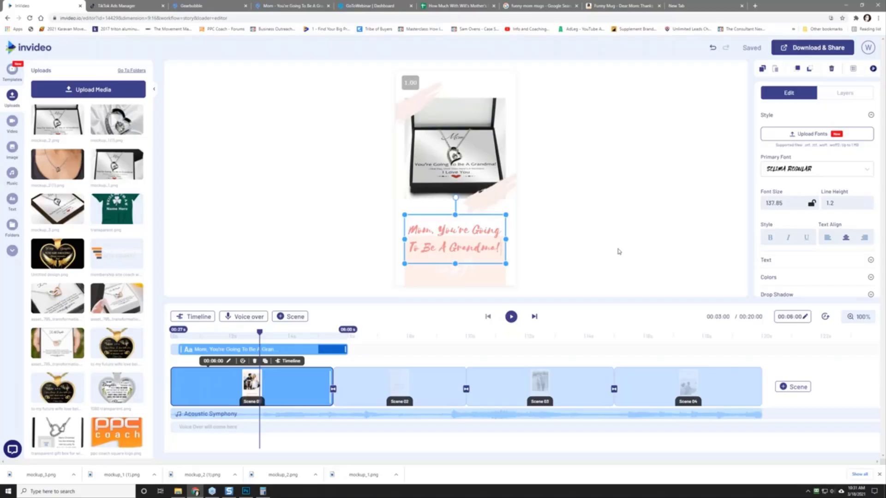
pyautogui.press('Return')
pyautogui.write('---')
pyautogui.press('BackSpace')
pyautogui.press('BackSpace')
pyautogui.press('BackSpace')
pyautogui.press('BackSpace')
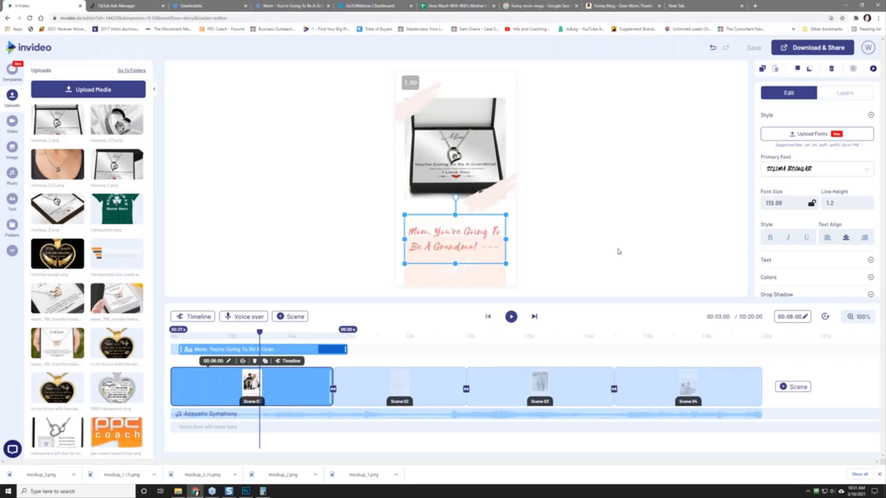
pyautogui.press('Return')
pyautogui.write('...o')
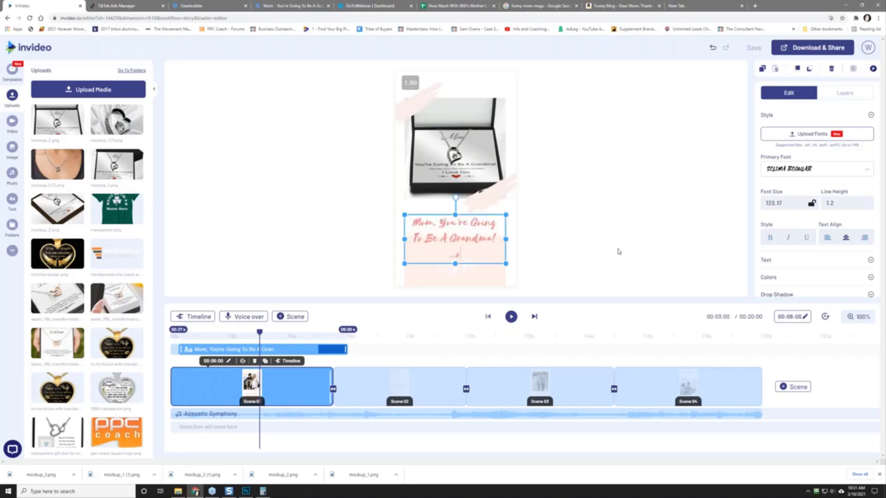
pyautogui.write('ne day')
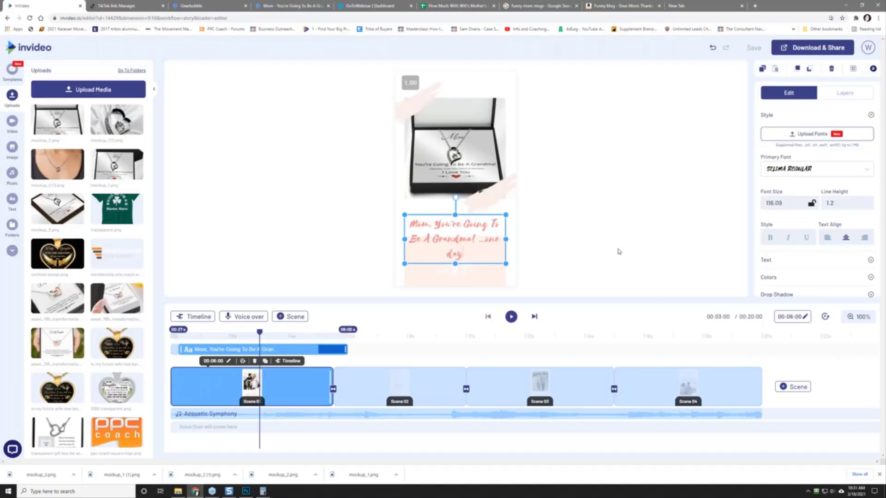
pyautogui.write(', until then he')
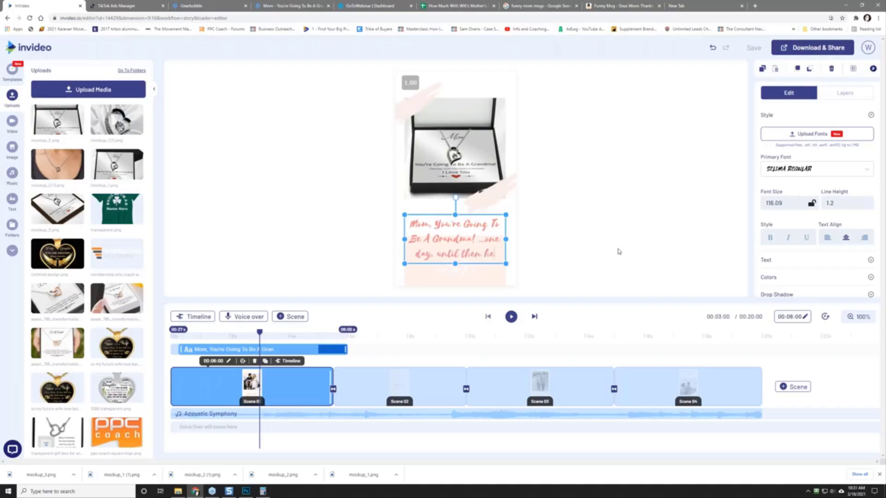
pyautogui.write("re's a necklace")
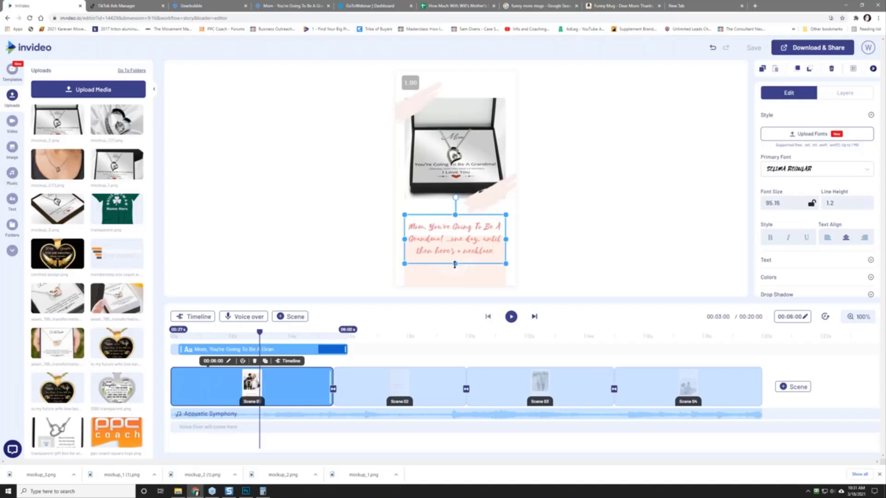
# Step: Enlarge the Scene 1 caption box and preview the video from the start
pyautogui.moveTo(454, 264); pyautogui.dragTo(455, 276)
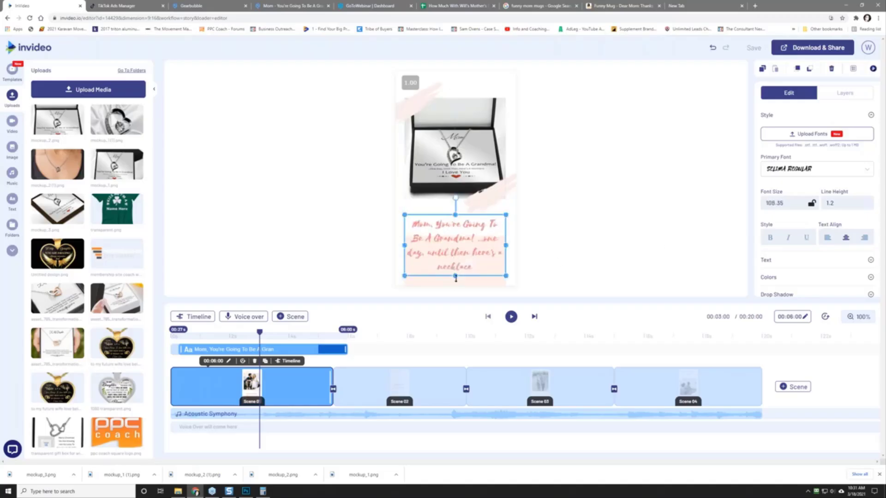
pyautogui.moveTo(455, 215); pyautogui.dragTo(455, 208)
pyautogui.click(541, 281)
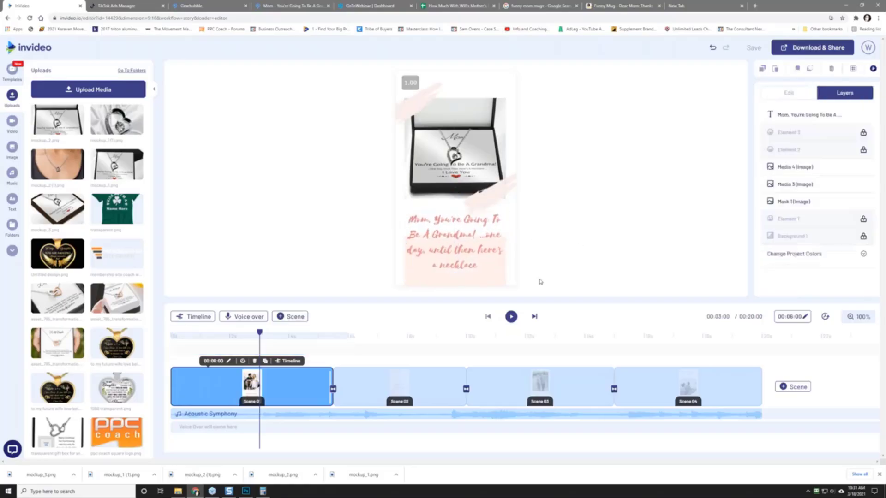
pyautogui.click(511, 318)
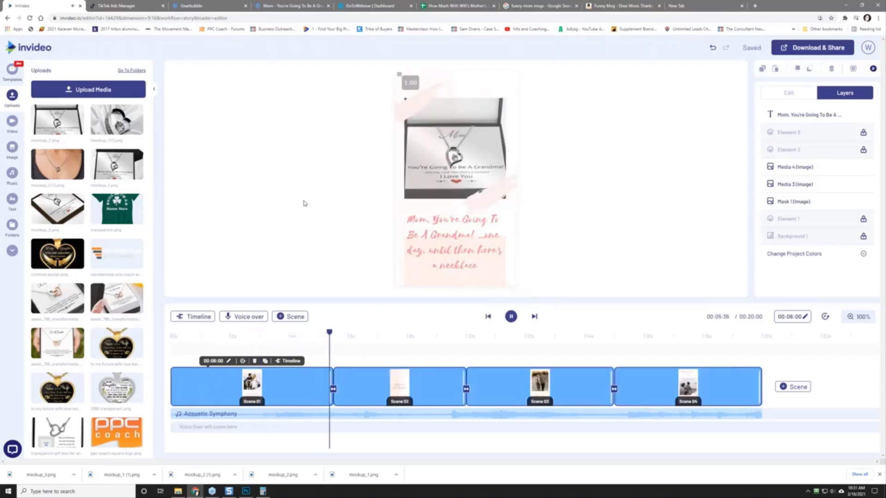
# Step: Replace Scene 2's "Will you be my valentine?" caption with "Would Your Mom Laugh At This Gift?"
pyautogui.click(510, 317)
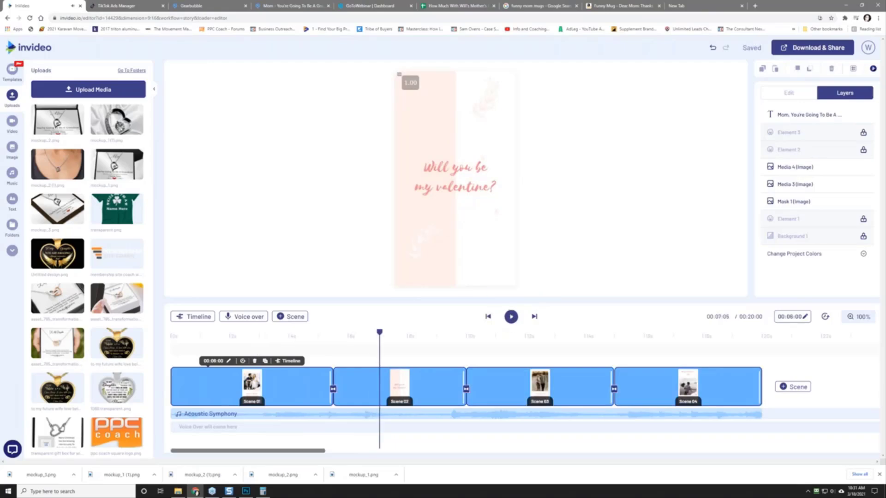
pyautogui.click(449, 176)
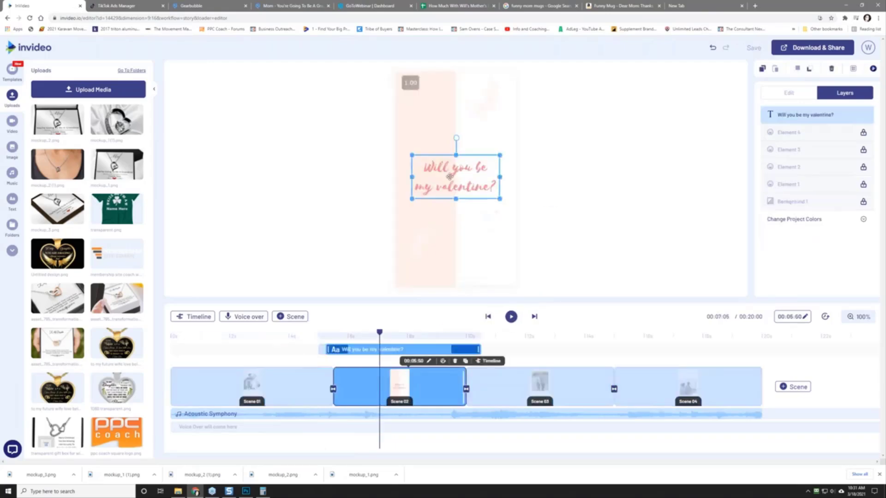
pyautogui.doubleClick(449, 177)
pyautogui.click(429, 171)
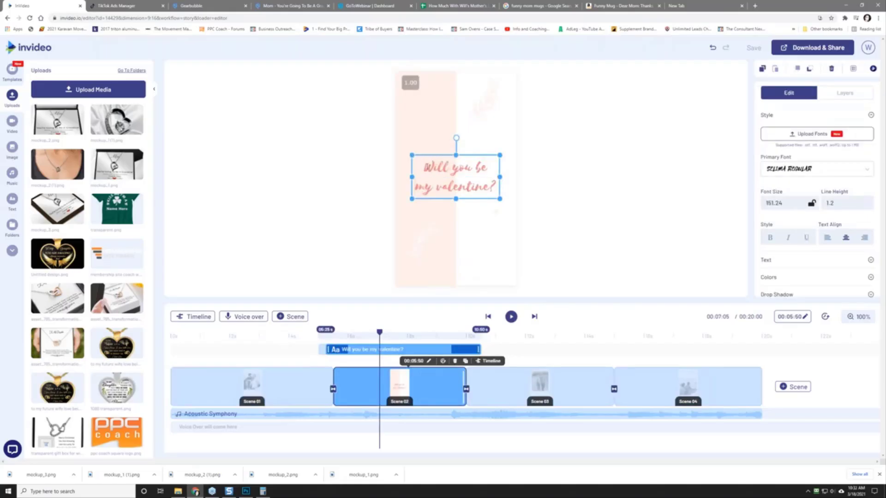
pyautogui.hotkey('ctrl', 'a')
pyautogui.write('W')
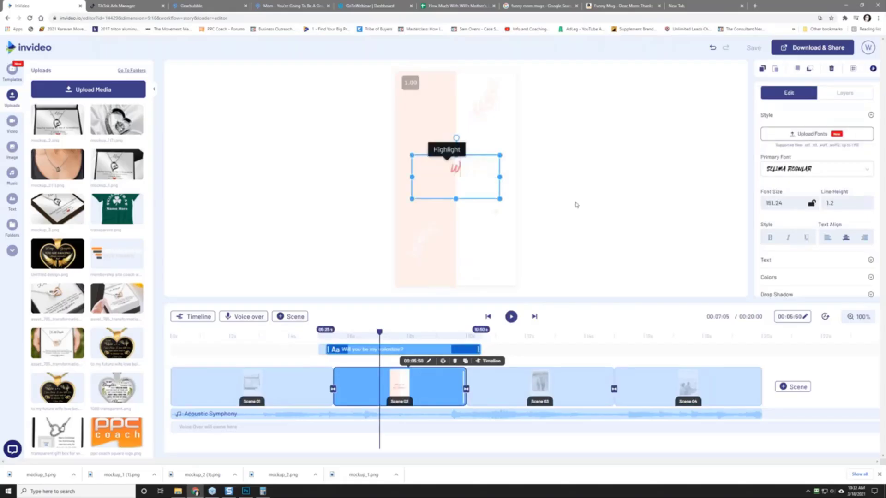
pyautogui.write('ant To Surpr')
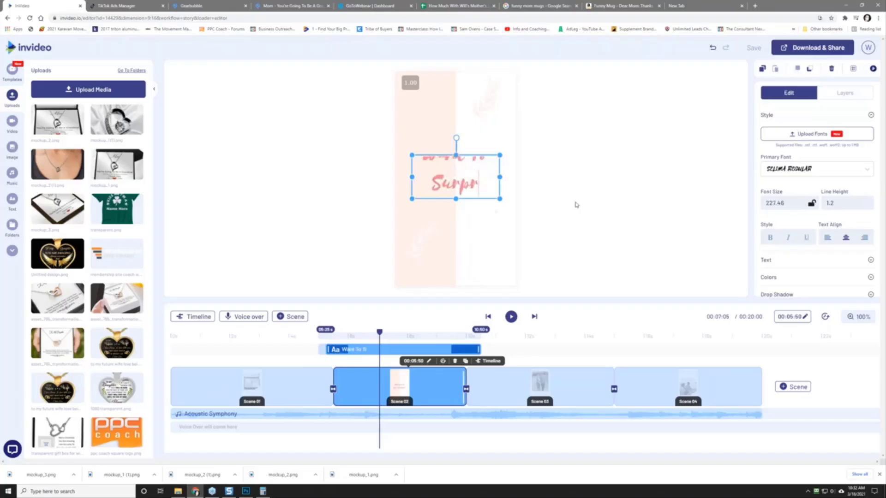
pyautogui.write('ise Your Mom')
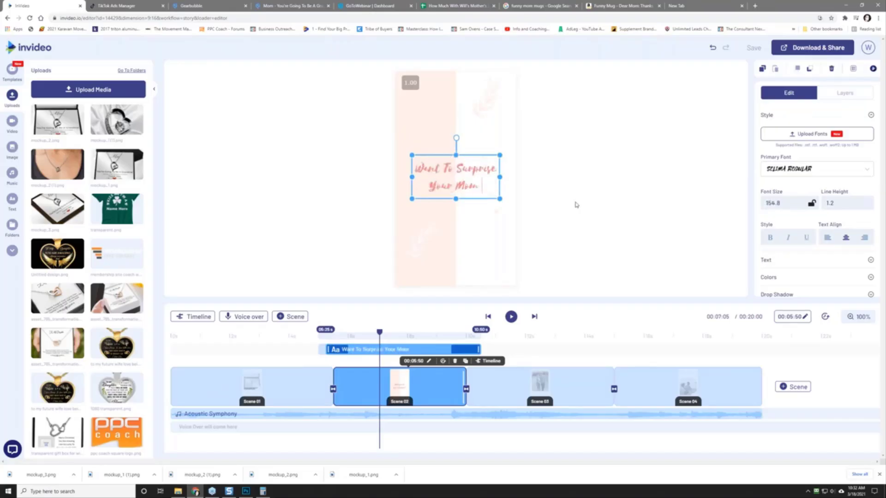
pyautogui.write(" For Mother's Da")
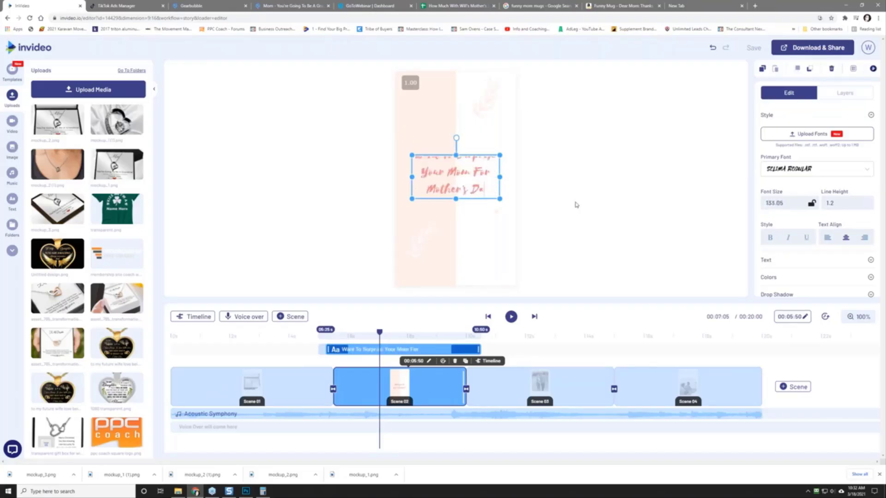
pyautogui.write('y')
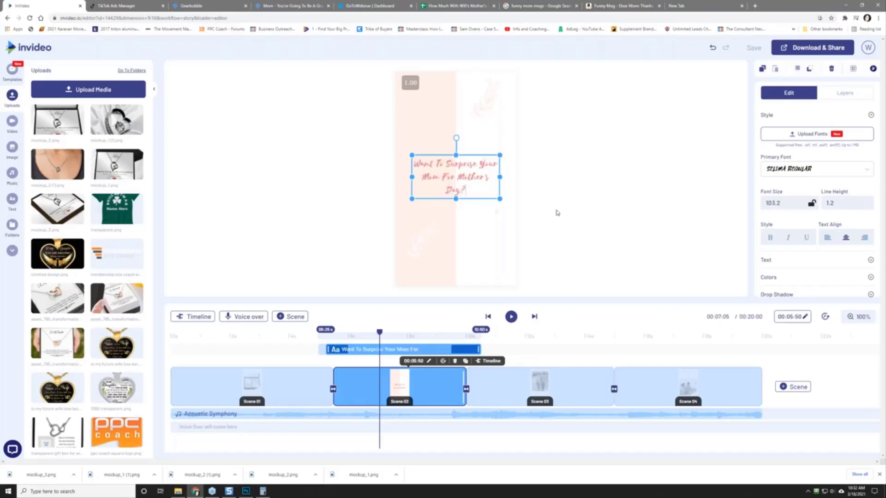
pyautogui.hotkey('ctrl', 'a')
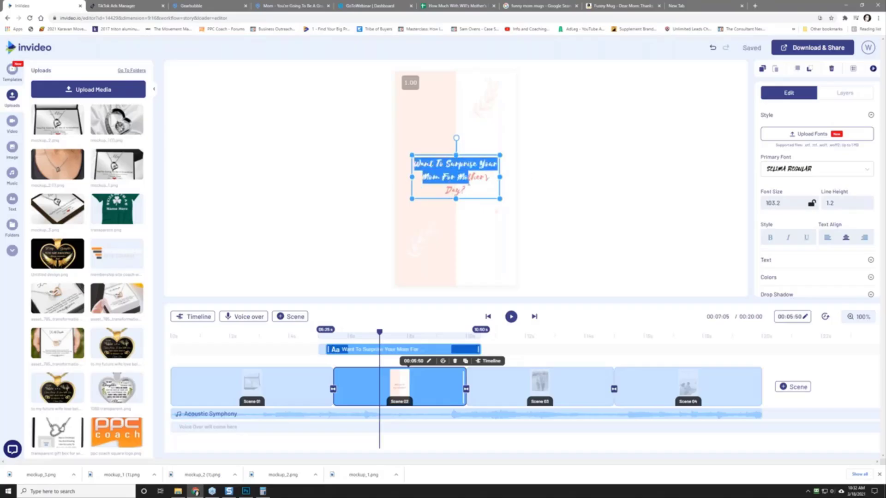
pyautogui.write('Would Your Mom')
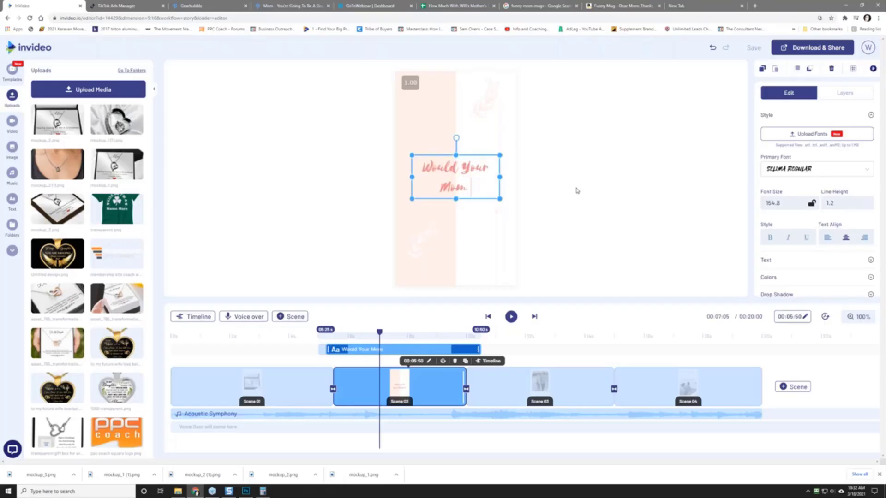
pyautogui.write(' Laugh At This')
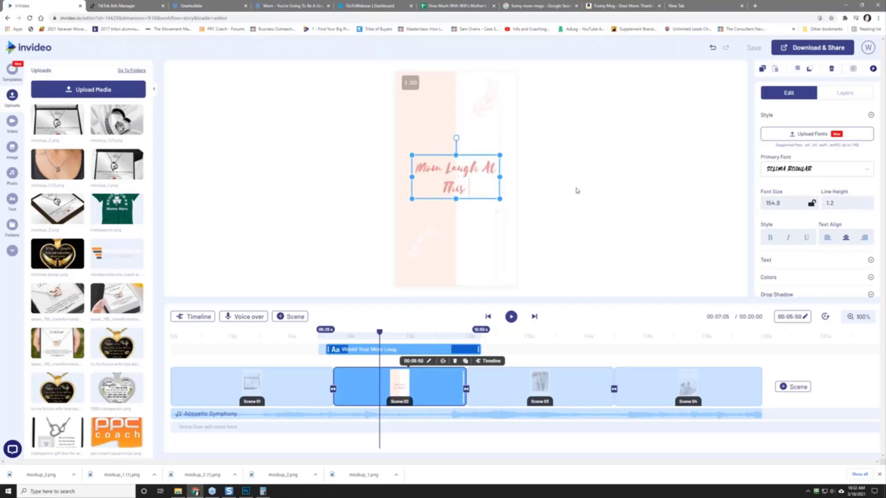
pyautogui.write(' Gift?')
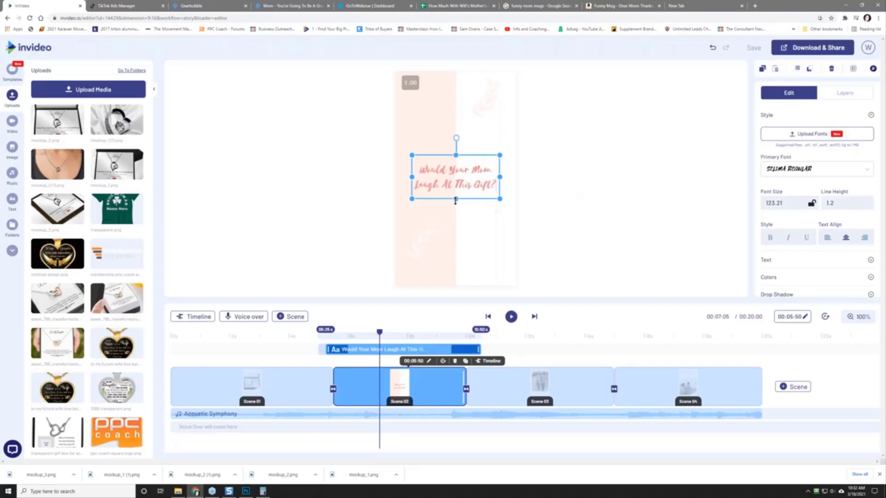
# Step: Enlarge the Scene 2 caption box up and down, then preview the video
pyautogui.moveTo(455, 199); pyautogui.dragTo(455, 227)
pyautogui.moveTo(455, 155); pyautogui.dragTo(457, 115)
pyautogui.moveTo(457, 227); pyautogui.dragTo(459, 254)
pyautogui.click(510, 316)
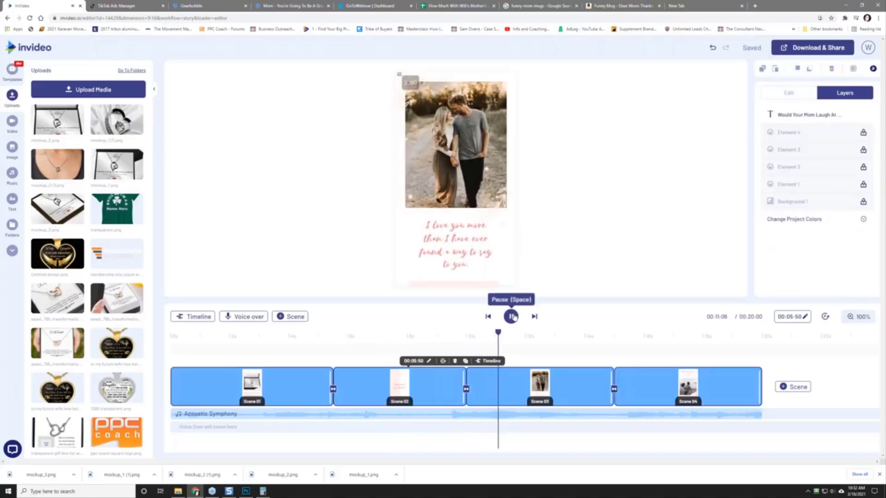
# Step: Swap Scene 3's photo for mockup_1.png and delete the stray necklace layer
pyautogui.click(511, 316)
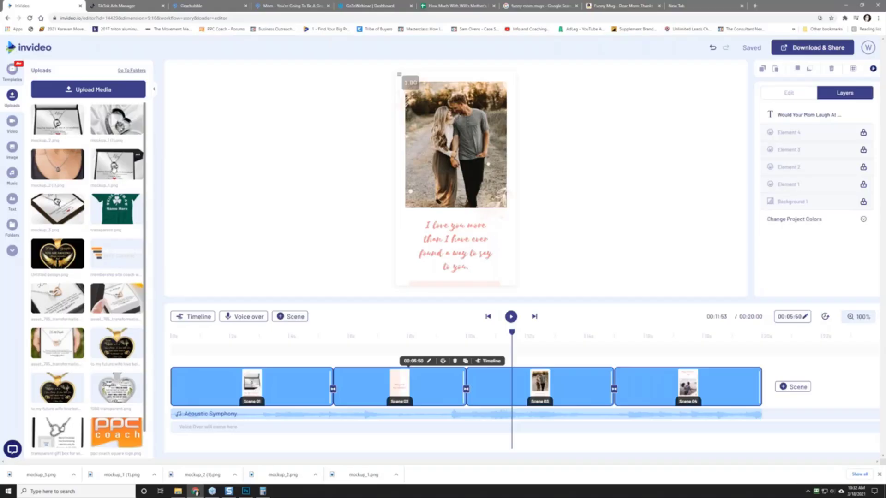
pyautogui.moveTo(113, 170); pyautogui.dragTo(425, 158)
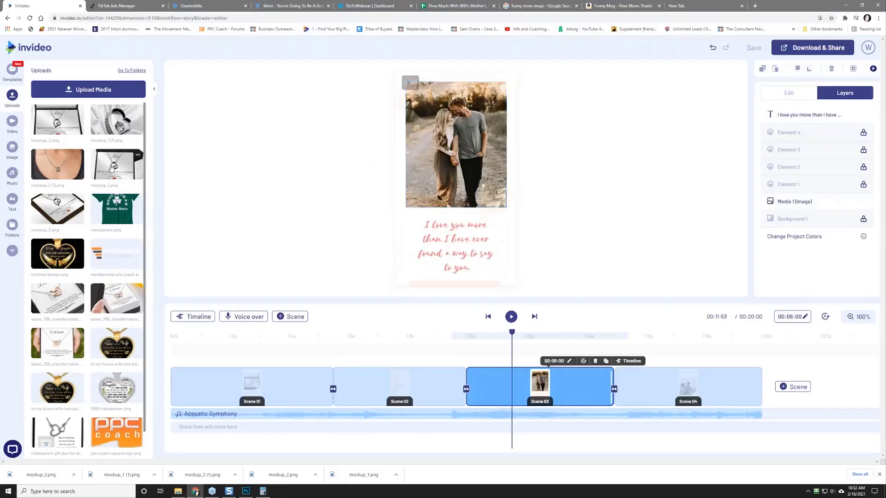
pyautogui.moveTo(111, 169); pyautogui.dragTo(454, 157)
pyautogui.click(397, 306)
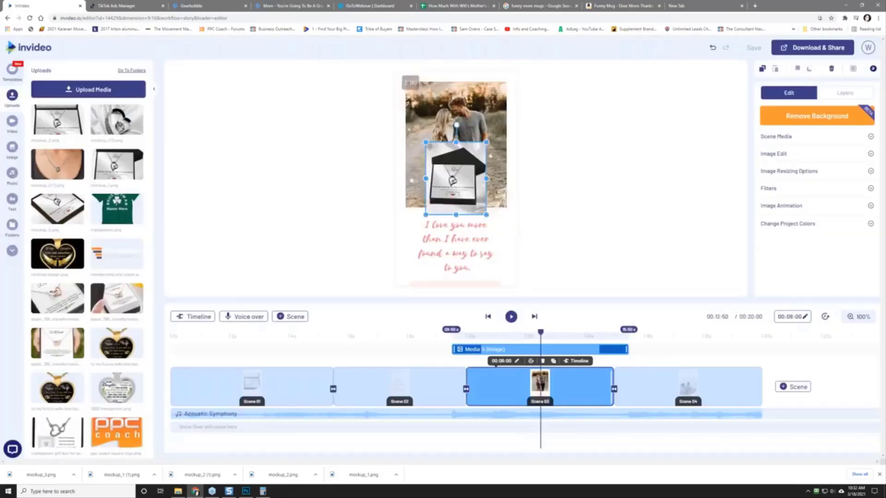
pyautogui.click(845, 92)
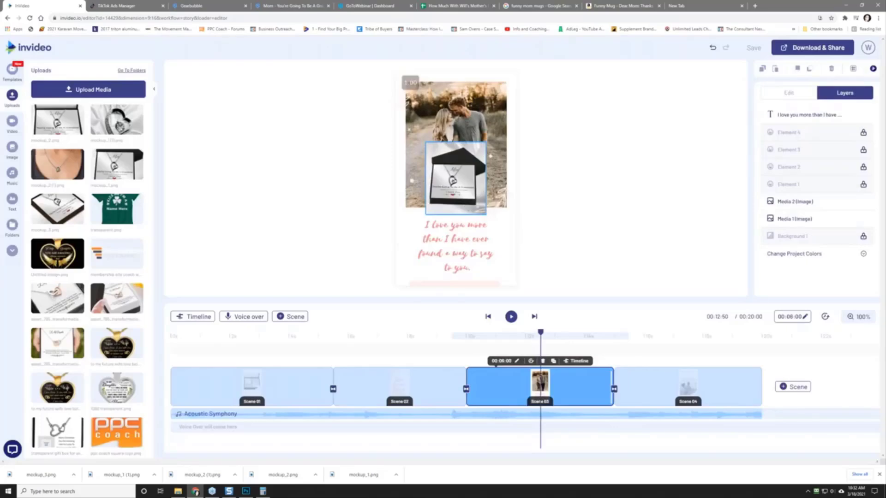
pyautogui.click(478, 205)
pyautogui.press('Delete')
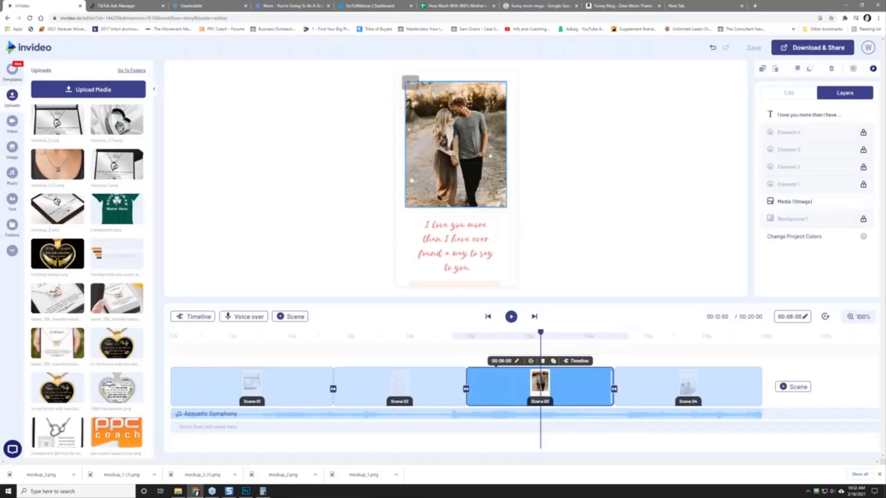
# Step: Add the necklace mockup to Scene 3 and stretch it from the top-left down to the caption
pyautogui.click(119, 174)
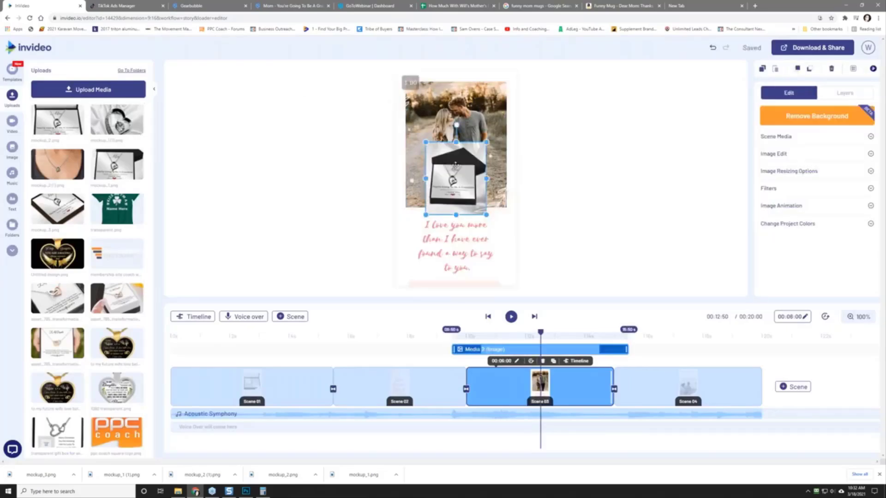
pyautogui.press('Delete')
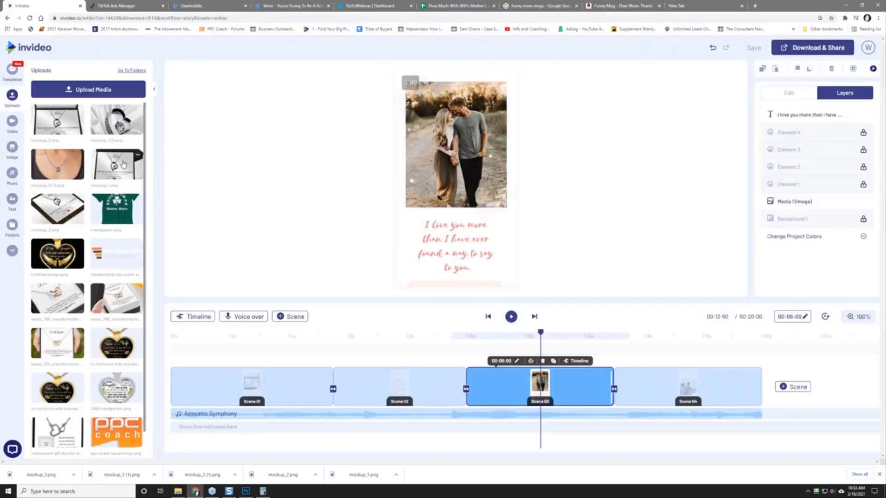
pyautogui.click(119, 162)
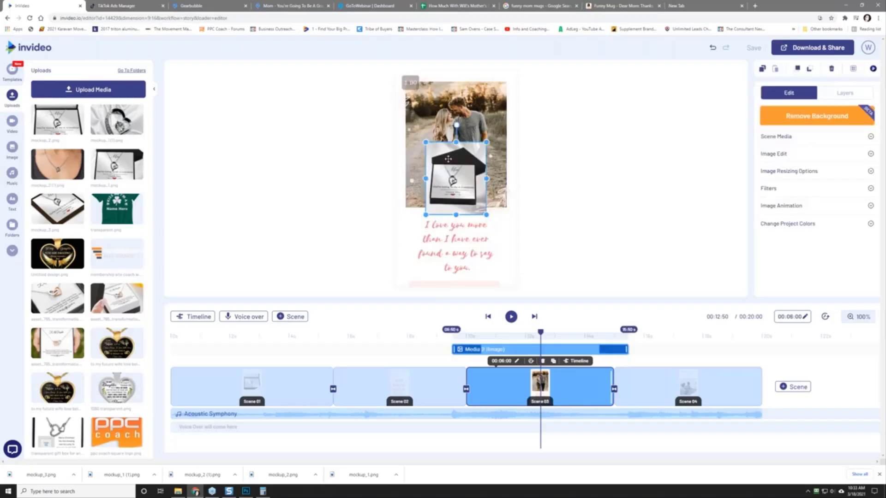
pyautogui.moveTo(448, 159); pyautogui.dragTo(427, 98)
pyautogui.moveTo(466, 154); pyautogui.dragTo(510, 218)
pyautogui.moveTo(405, 214); pyautogui.dragTo(395, 226)
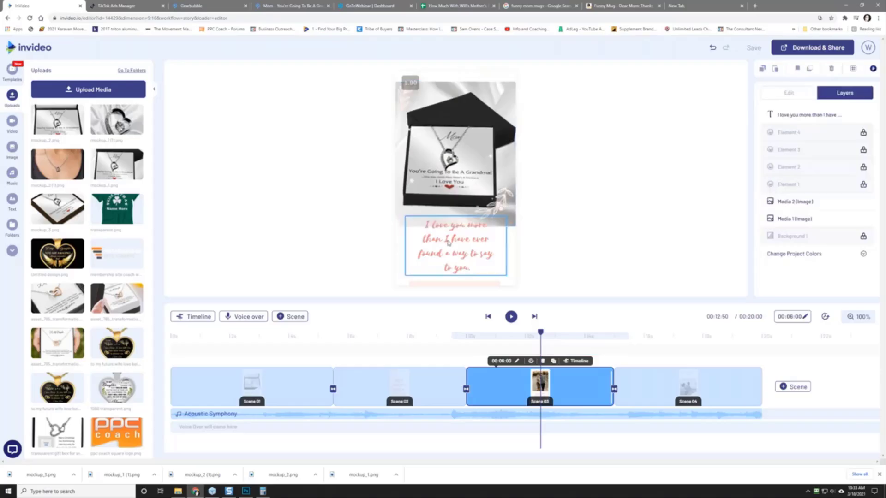
# Step: Preview Scene 3, then enlarge the necklace image past the frame and raise it
pyautogui.click(462, 246)
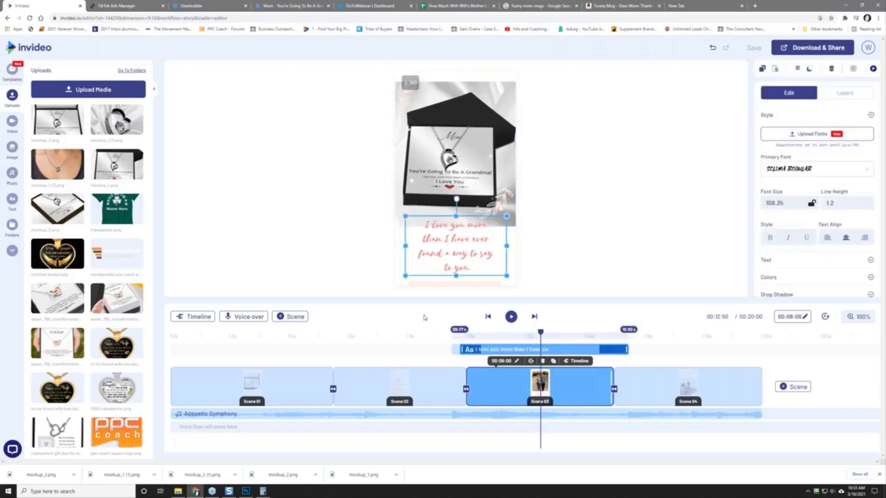
pyautogui.click(510, 317)
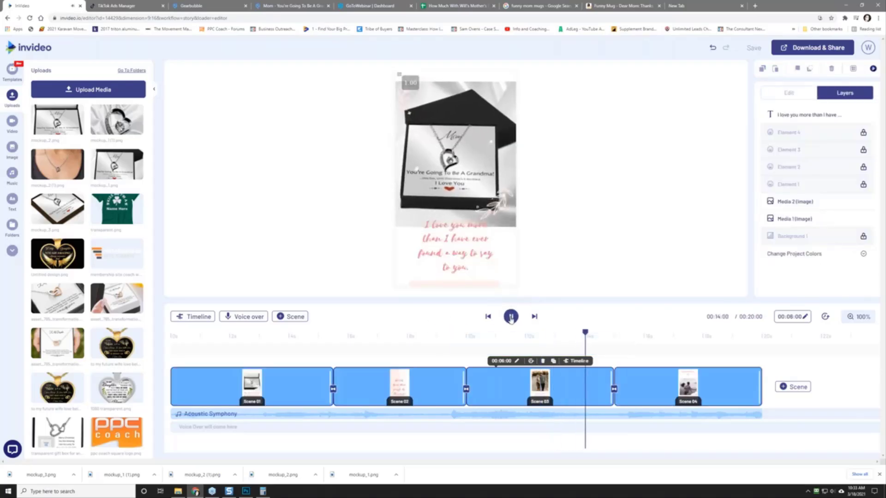
pyautogui.click(511, 317)
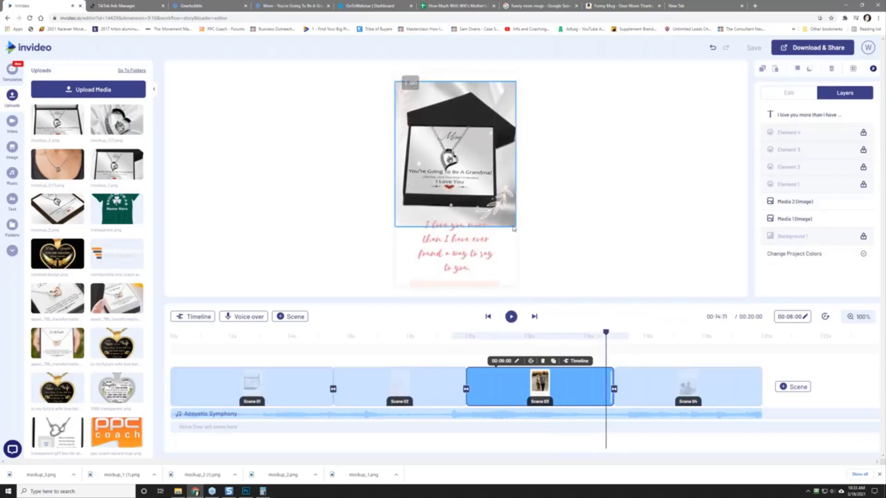
pyautogui.click(481, 163)
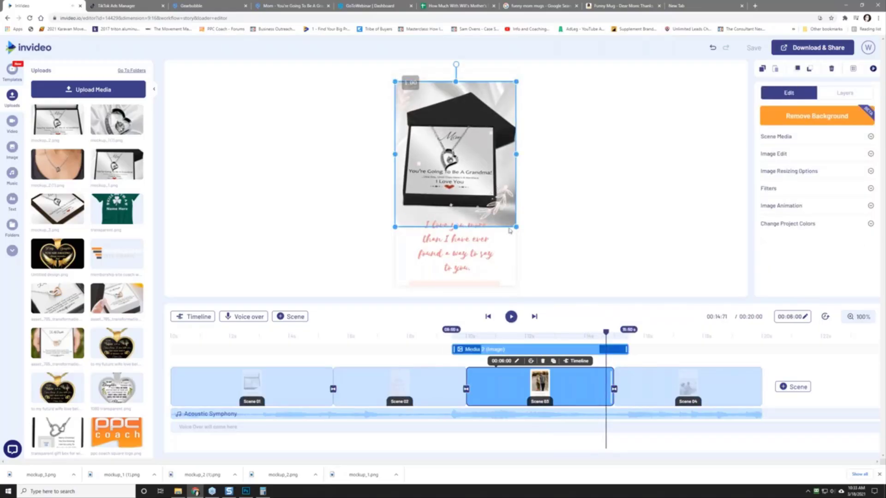
pyautogui.moveTo(517, 228); pyautogui.dragTo(532, 248)
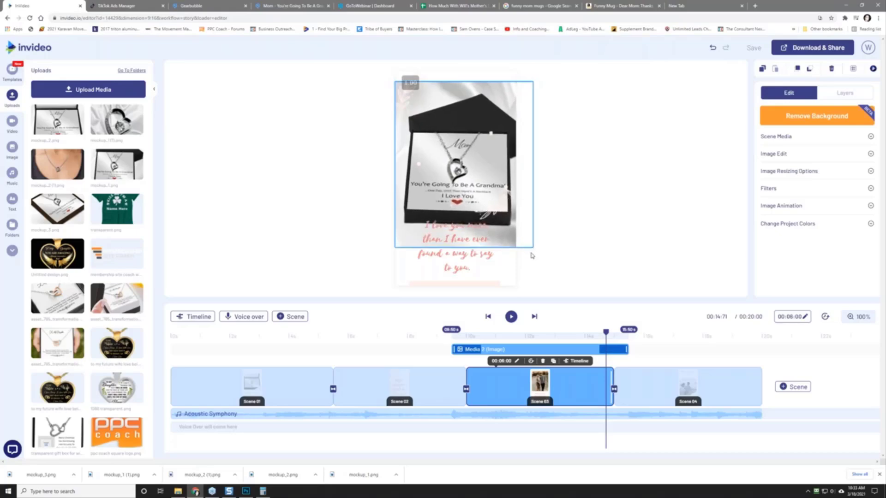
pyautogui.moveTo(486, 194); pyautogui.dragTo(481, 165)
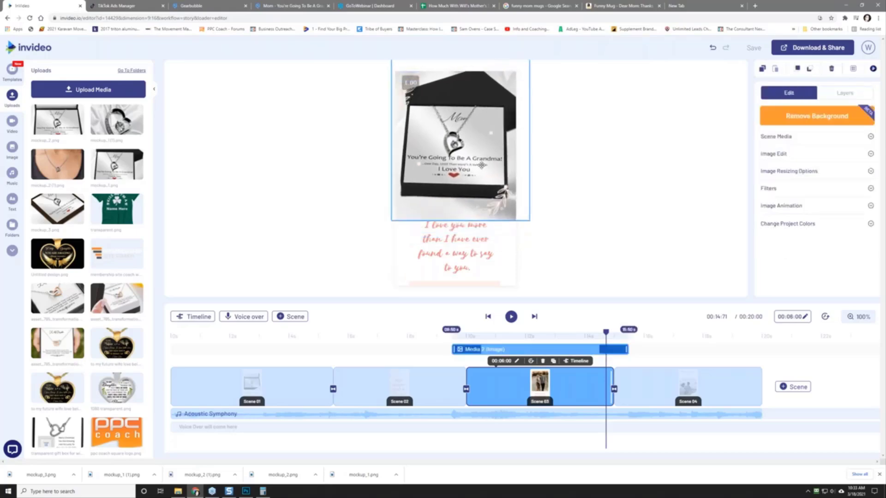
# Step: Replace scene 3's caption with 'Get Her This Awesome Funny Mother's Day Gift Now!', resize its box, and preview
pyautogui.click(460, 238)
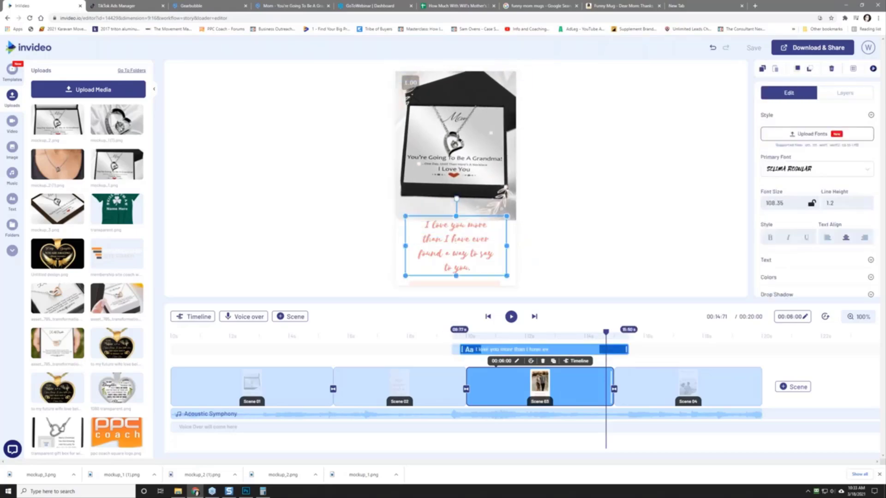
pyautogui.moveTo(423, 239); pyautogui.dragTo(494, 243)
pyautogui.click(430, 253)
pyautogui.moveTo(423, 224); pyautogui.dragTo(480, 272)
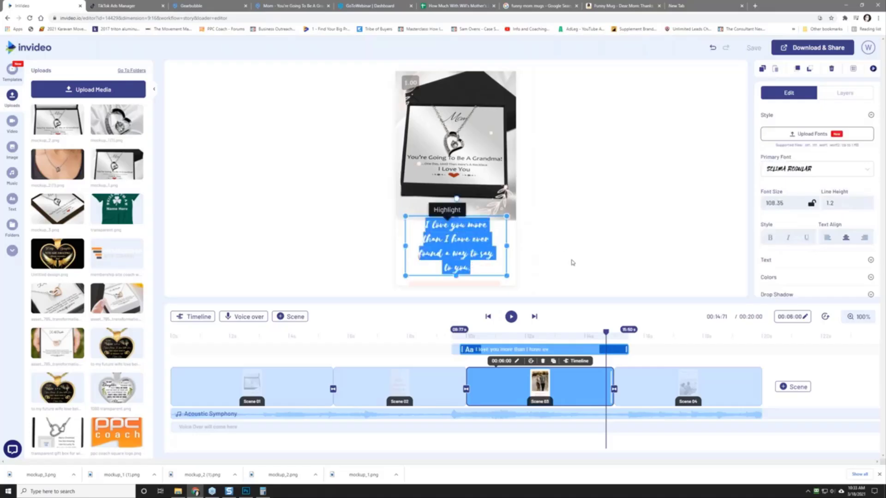
pyautogui.write('Get Her This Aw')
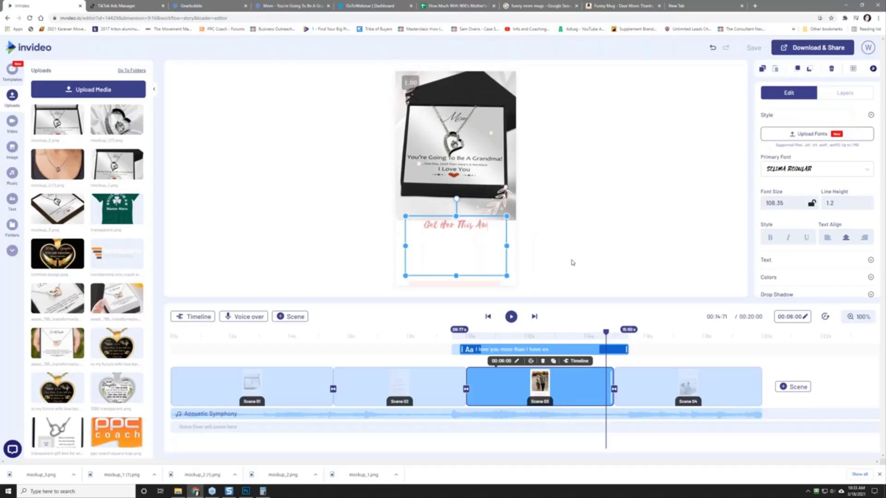
pyautogui.write('esome Funny')
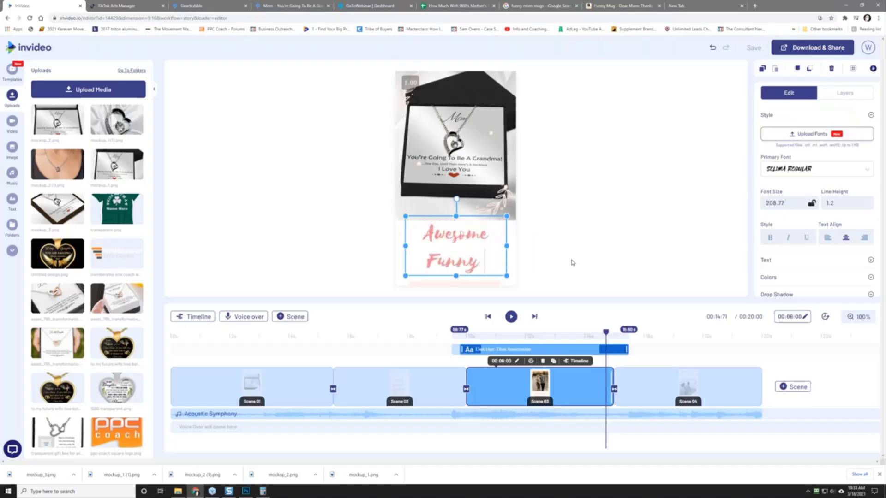
pyautogui.write(" Mother's Day Gift")
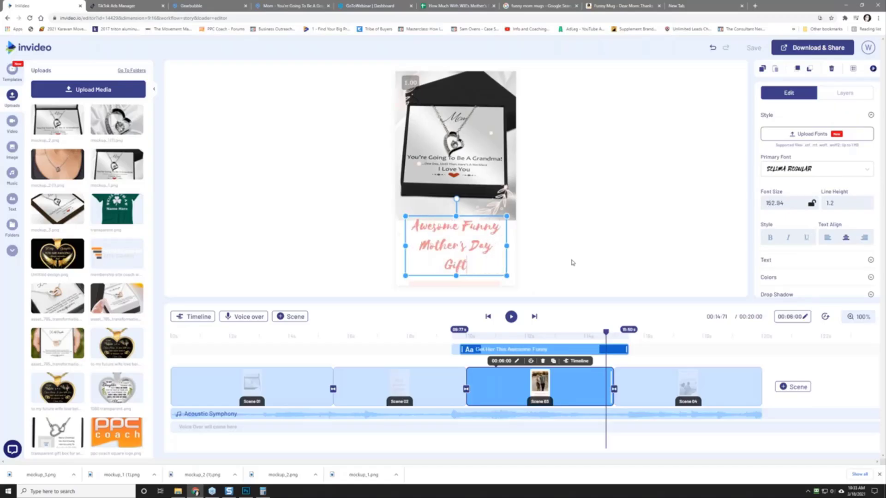
pyautogui.write(' Now!')
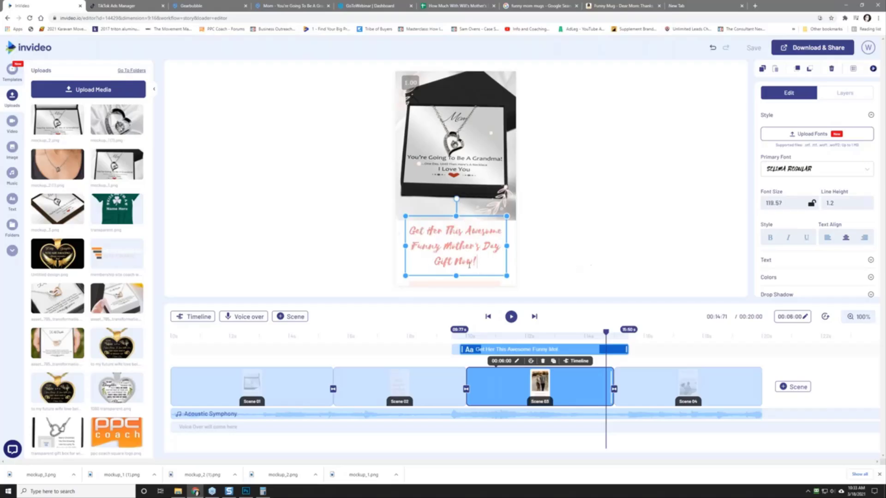
pyautogui.moveTo(455, 276); pyautogui.dragTo(455, 286)
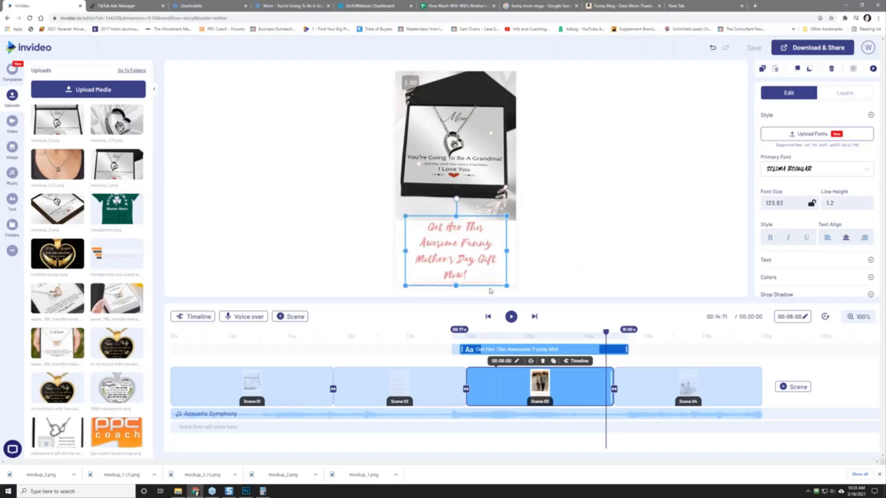
pyautogui.click(511, 316)
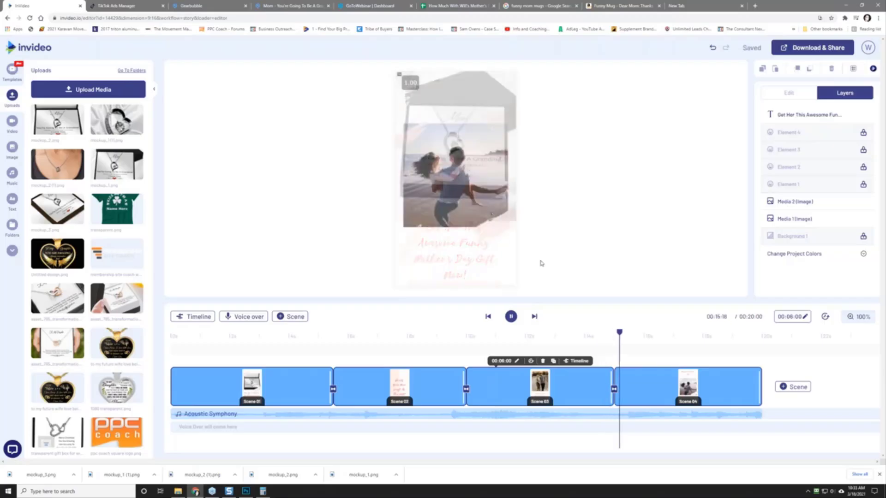
# Step: Replace scene 4's photo with the necklace image and retitle it 'Happy Mother's Day'
pyautogui.click(635, 384)
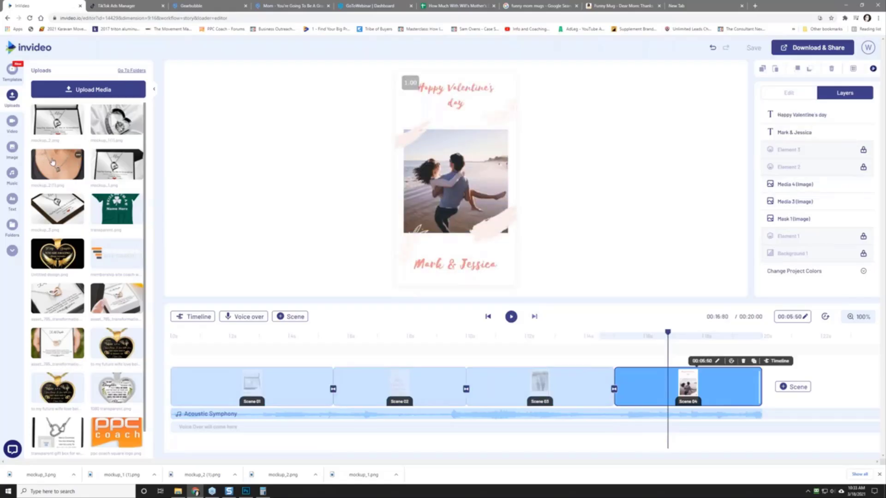
pyautogui.moveTo(86, 161); pyautogui.dragTo(457, 189)
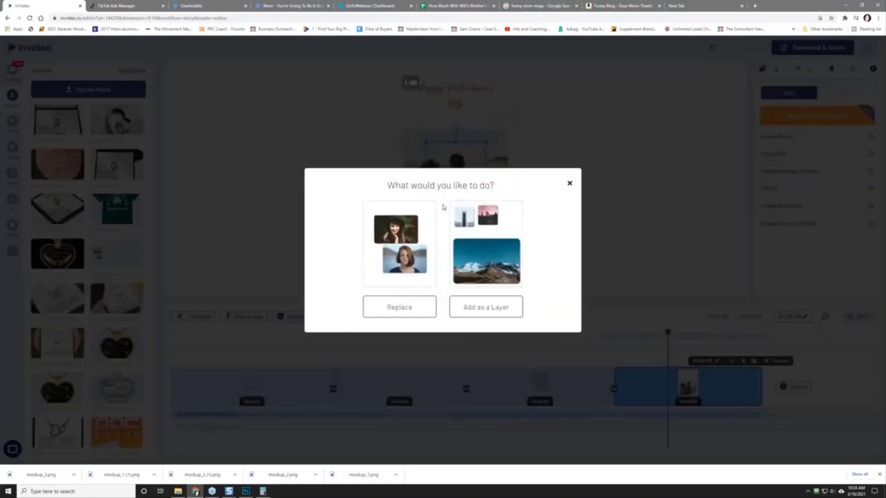
pyautogui.click(391, 307)
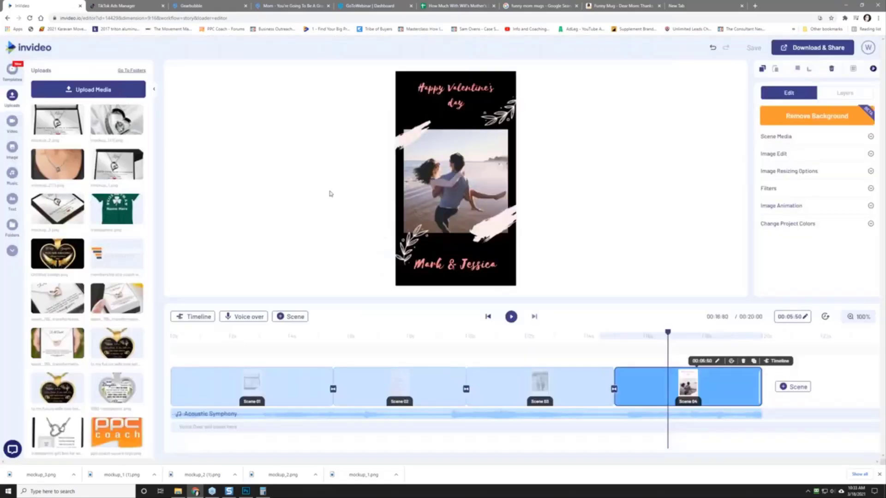
pyautogui.doubleClick(447, 97)
pyautogui.write('H')
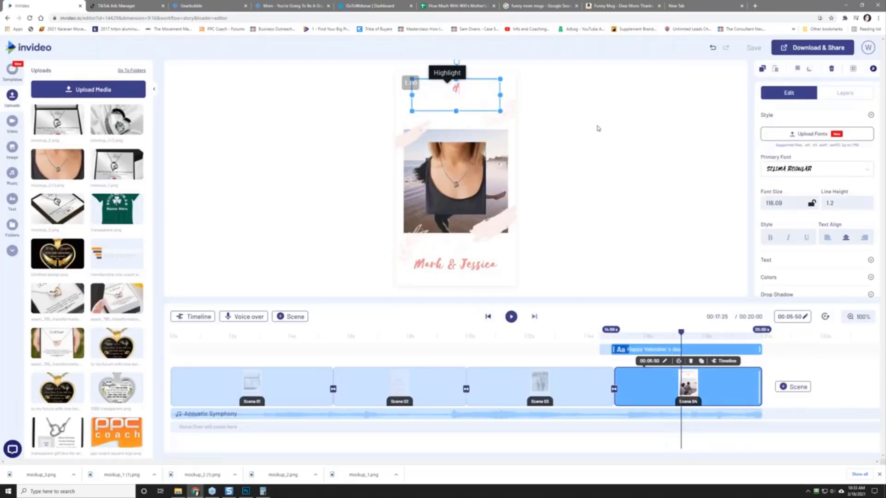
pyautogui.write("appy Mother's Day")
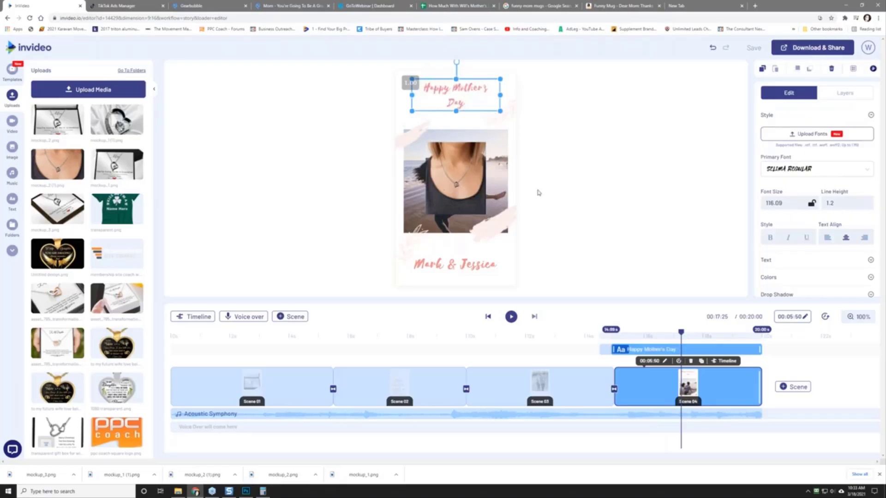
# Step: Change scene 4's bottom caption to 'Get Her This Now!' and preview the scene
pyautogui.click(459, 265)
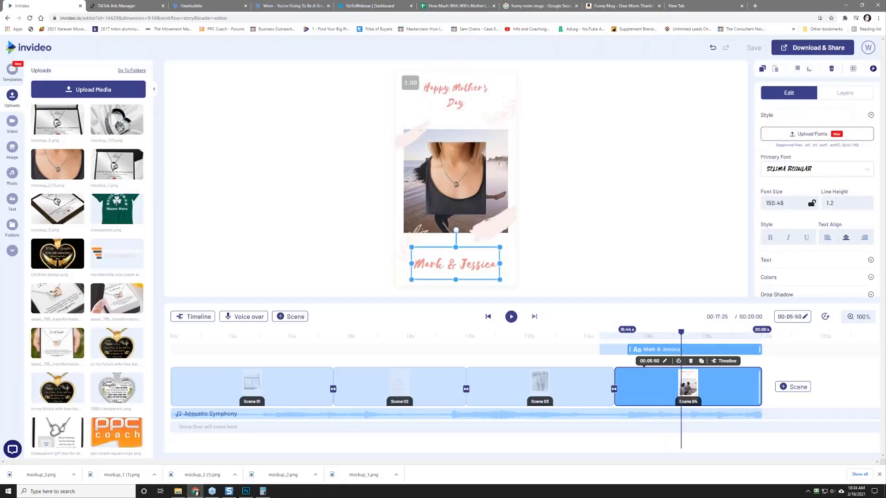
pyautogui.doubleClick(460, 265)
pyautogui.write('Get Her')
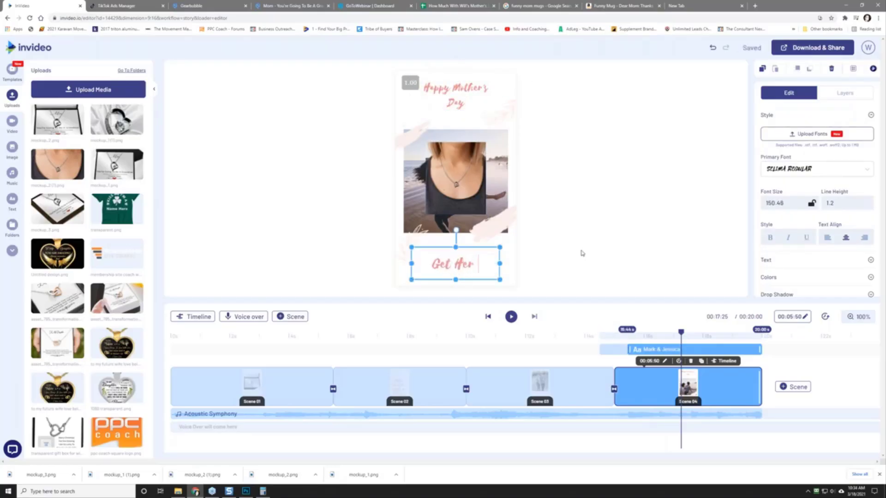
pyautogui.hotkey('ctrl', 'a')
pyautogui.write('This Now!')
pyautogui.press('Home')
pyautogui.write('Get Her')
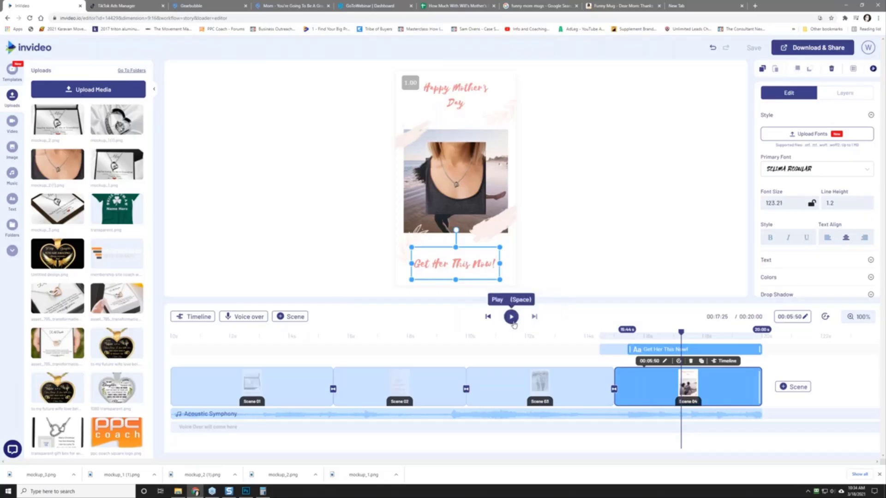
pyautogui.click(511, 317)
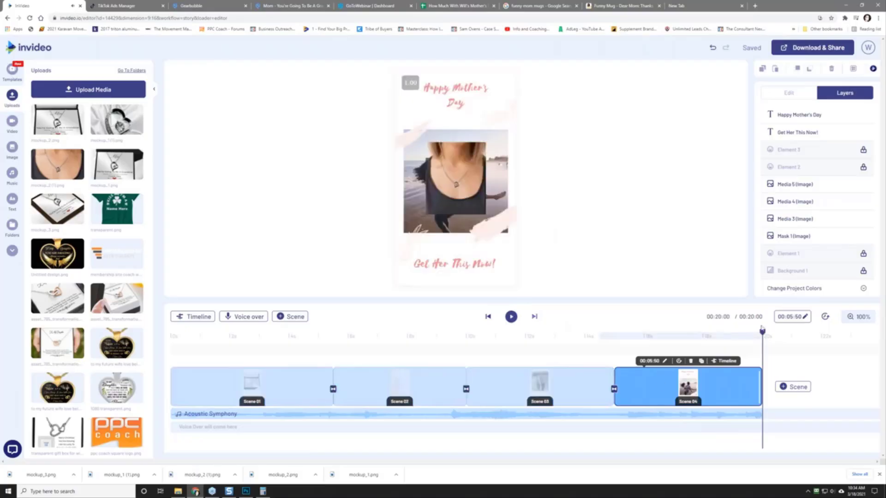
# Step: Enlarge the necklace photo in scene 4 by dragging its corner handles
pyautogui.click(467, 194)
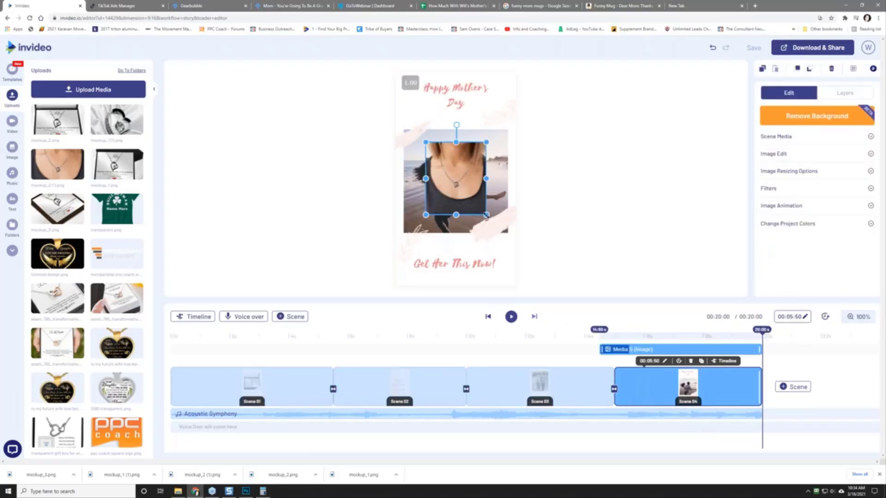
pyautogui.moveTo(486, 215); pyautogui.dragTo(518, 249)
pyautogui.moveTo(426, 142); pyautogui.dragTo(341, 55)
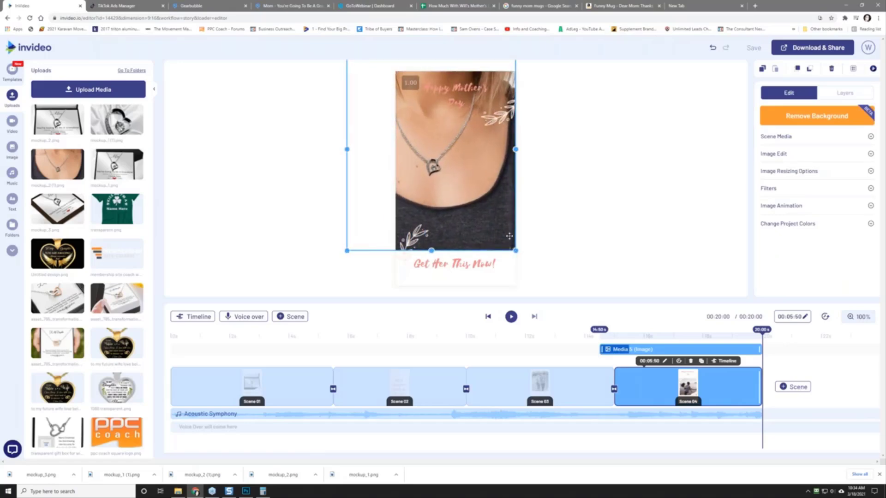
pyautogui.moveTo(517, 251); pyautogui.dragTo(570, 297)
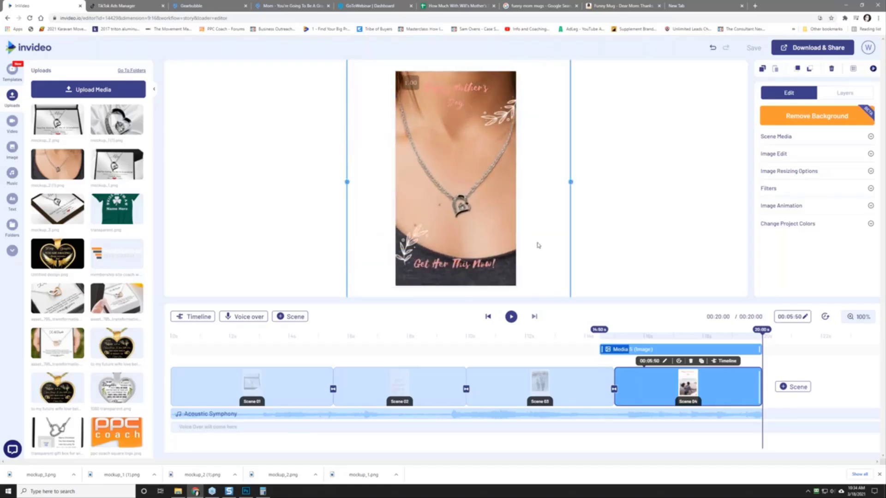
pyautogui.click(539, 226)
# Step: Make the 'Happy Mother's Day' title text white (#ffffff)
pyautogui.click(462, 88)
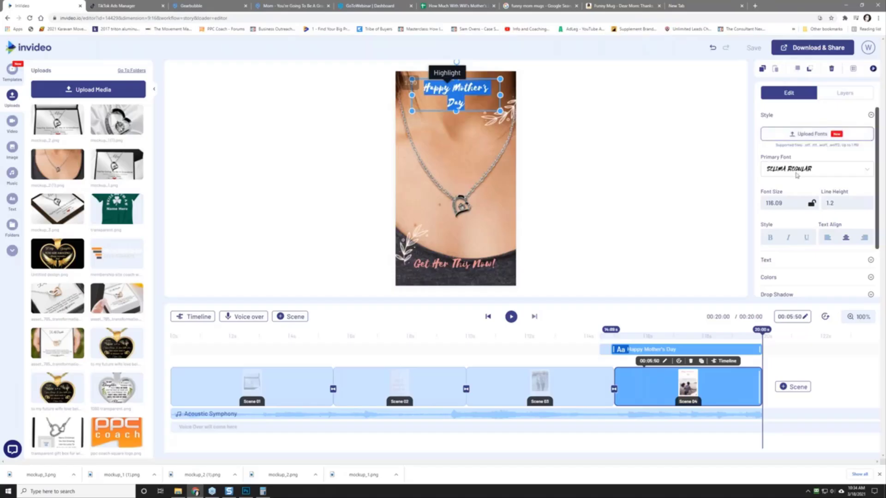
pyautogui.click(793, 277)
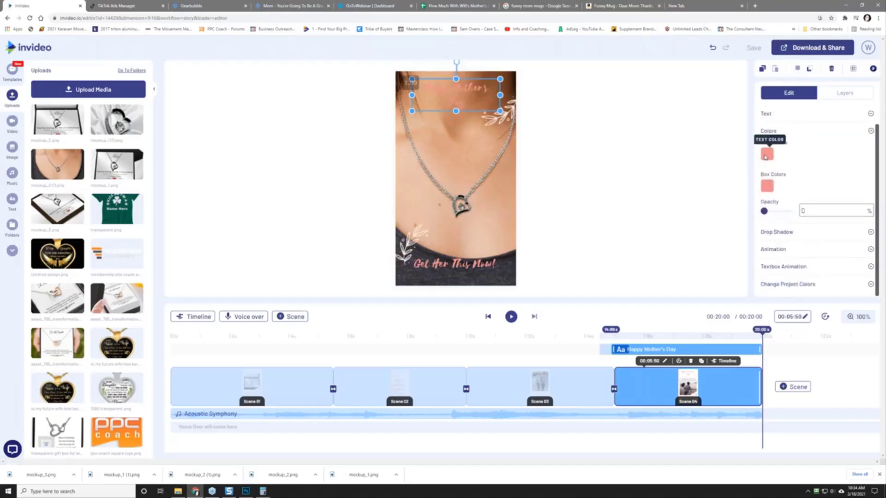
pyautogui.click(766, 155)
pyautogui.moveTo(773, 180); pyautogui.dragTo(747, 158)
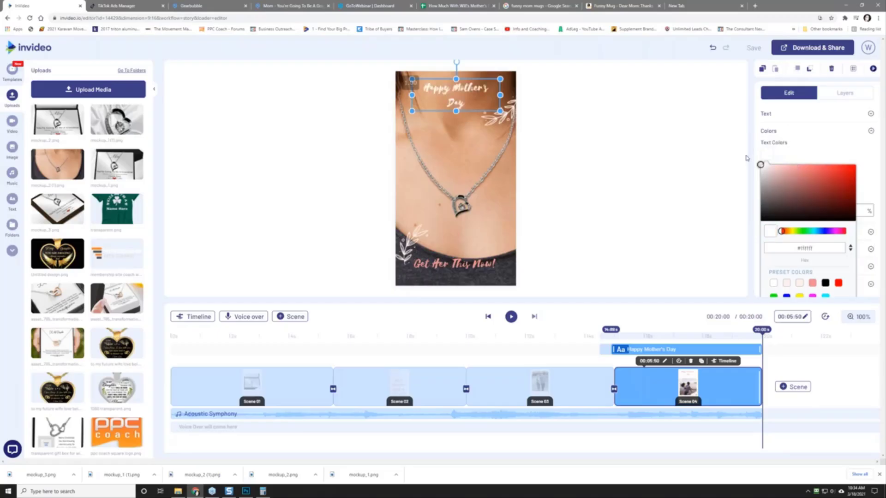
# Step: Make the 'Get Her This Now!' caption white and rewind playback to the start
pyautogui.click(450, 269)
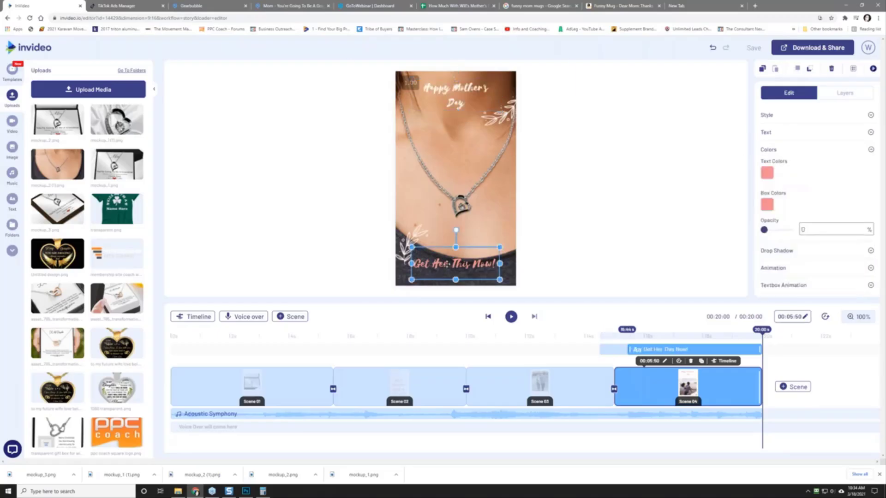
pyautogui.doubleClick(449, 266)
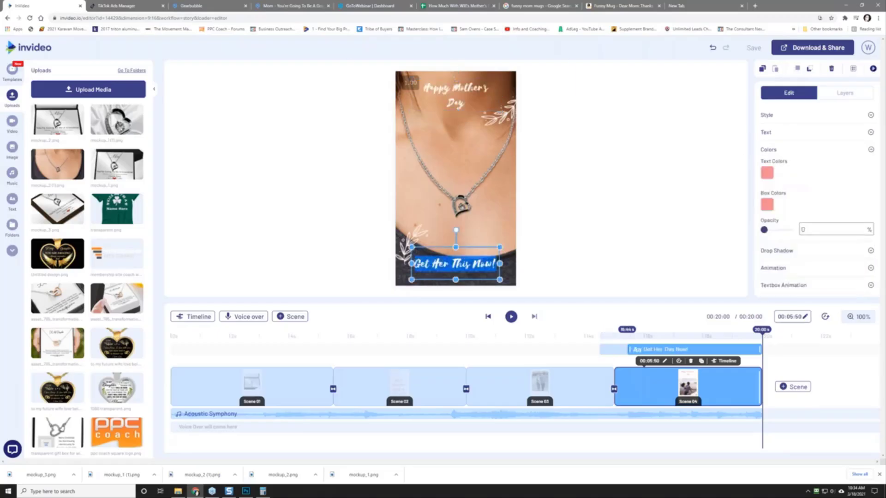
pyautogui.click(766, 173)
pyautogui.click(627, 175)
pyautogui.click(627, 174)
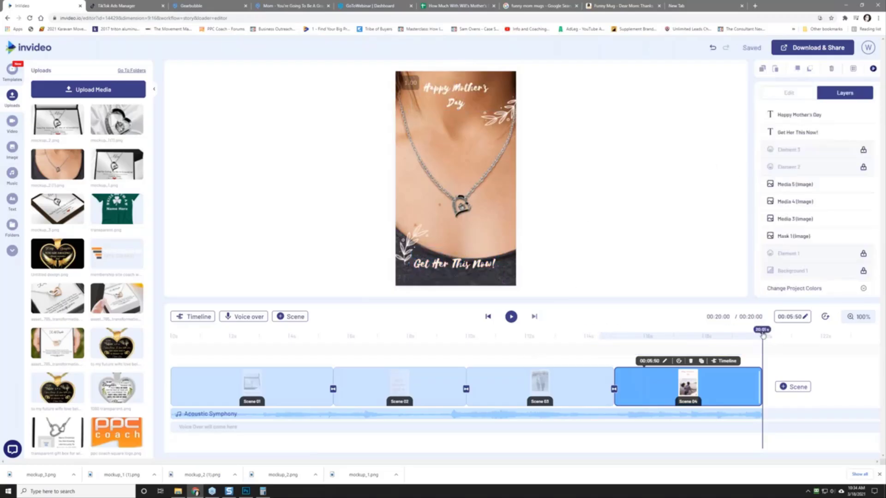
pyautogui.moveTo(763, 336); pyautogui.dragTo(247, 324)
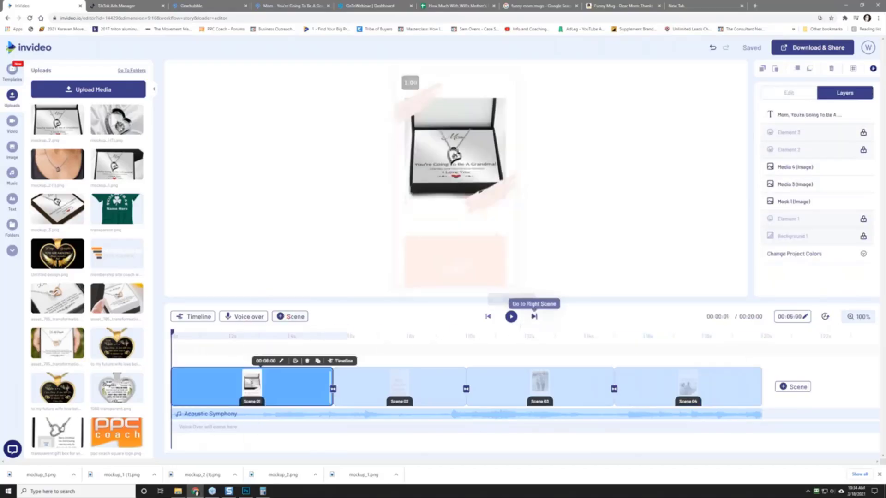
pyautogui.click(512, 318)
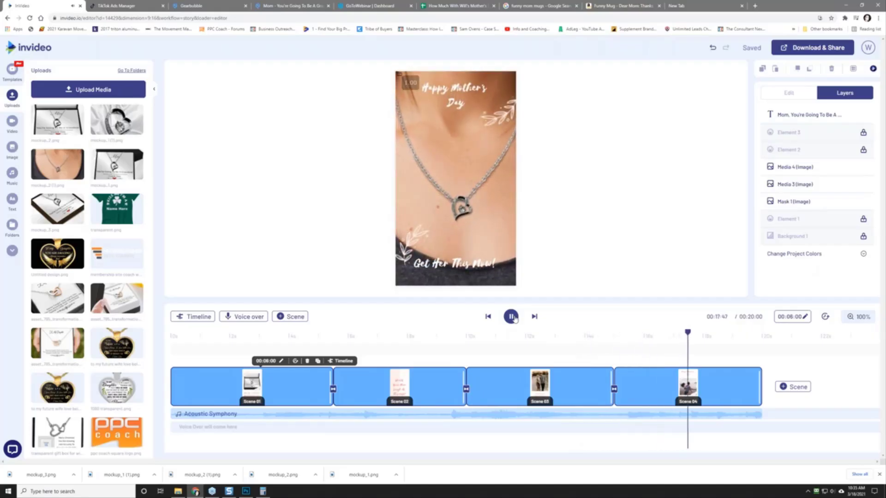
pyautogui.click(512, 318)
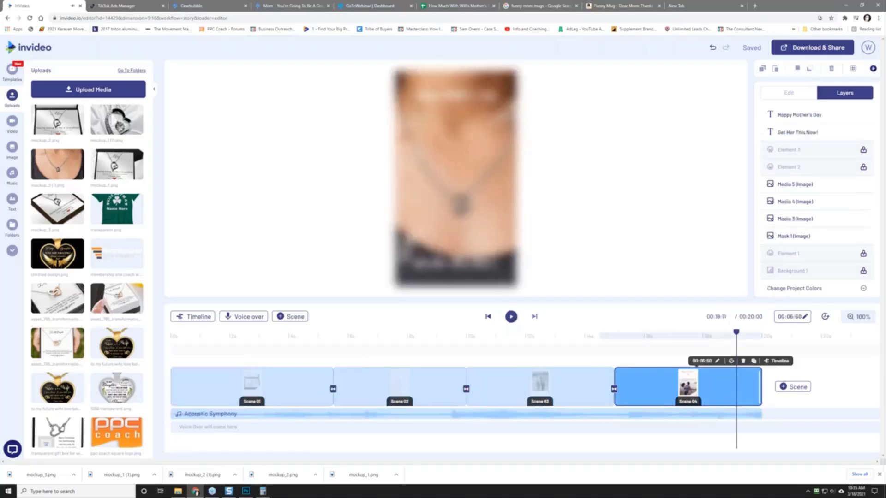
# Step: Delete the Acoustic Symphony background music track from the timeline
pyautogui.click(467, 415)
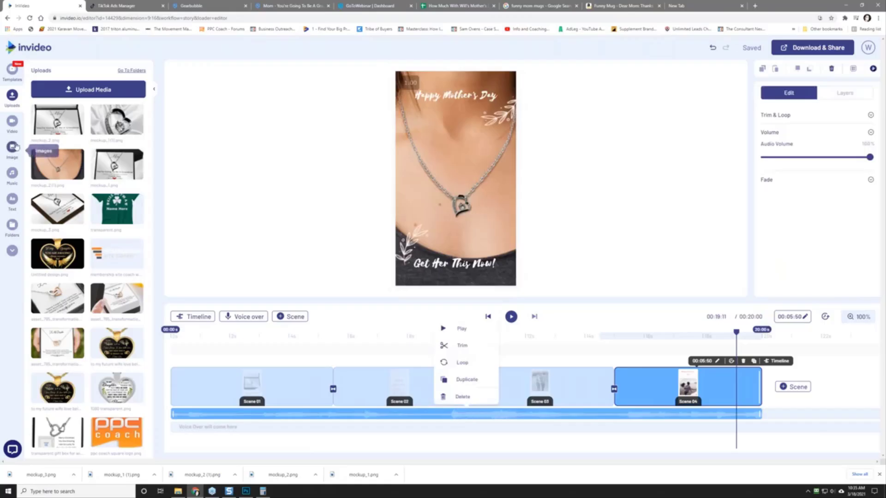
pyautogui.click(12, 173)
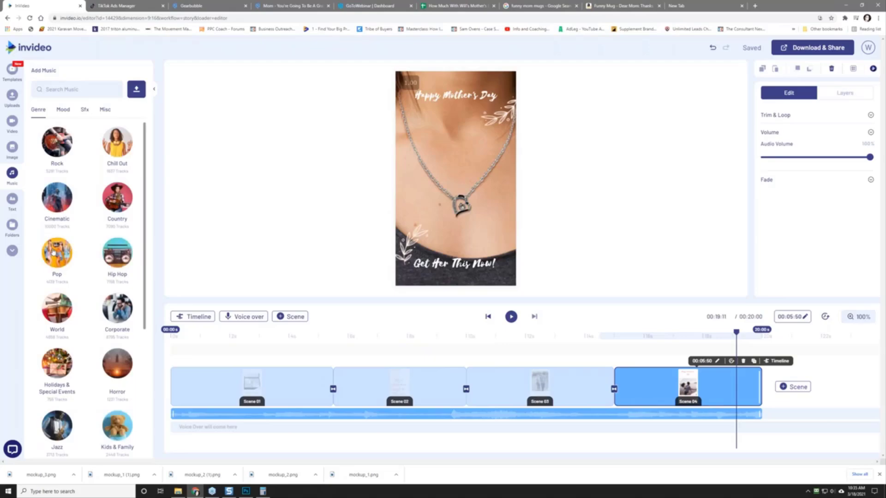
pyautogui.moveTo(53, 253); pyautogui.dragTo(208, 427)
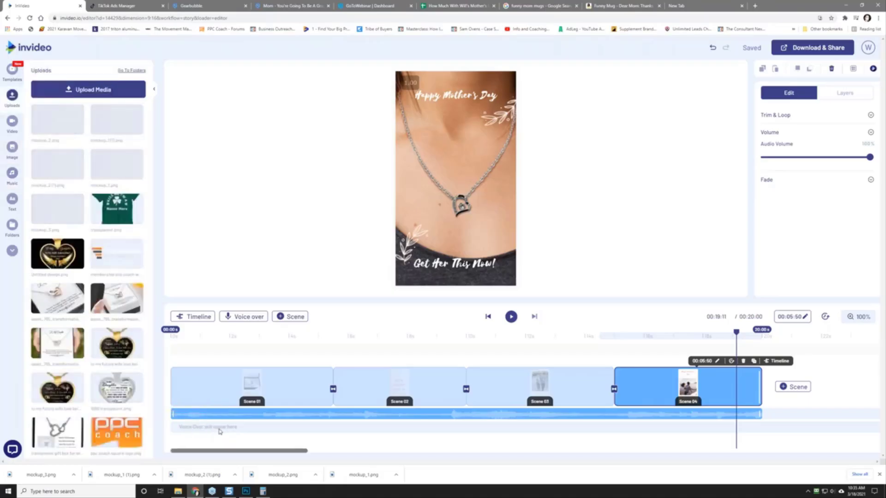
pyautogui.click(466, 415)
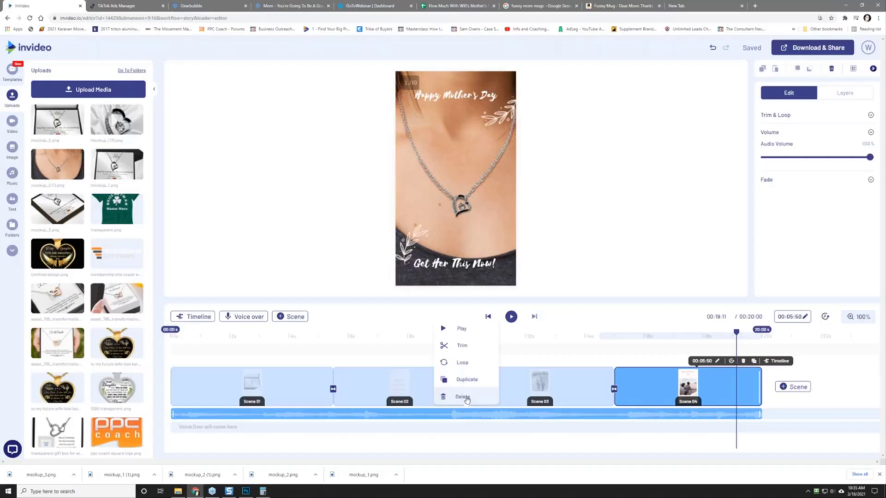
pyautogui.click(463, 396)
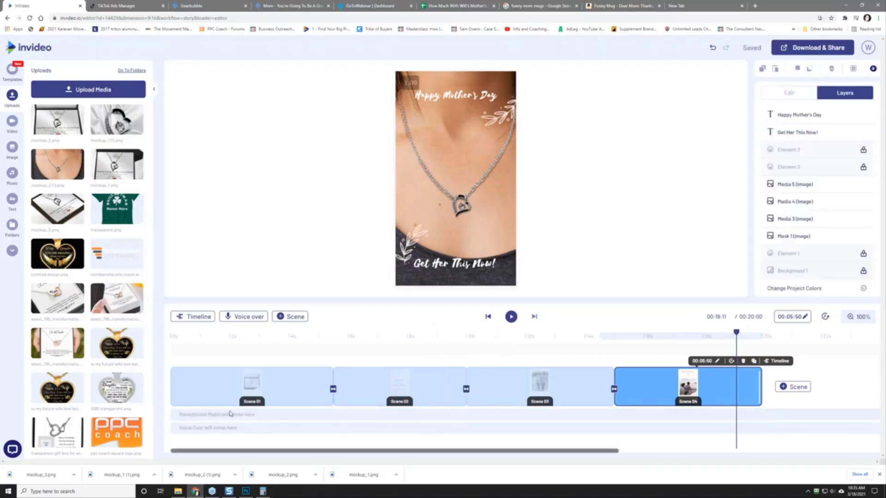
# Step: Preview Pop tracks: Eneer, Summer Tropical Pop, Colours of Indie, Hopeful Relaxing Tropical house, This Is My Jam
pyautogui.click(12, 173)
pyautogui.click(58, 263)
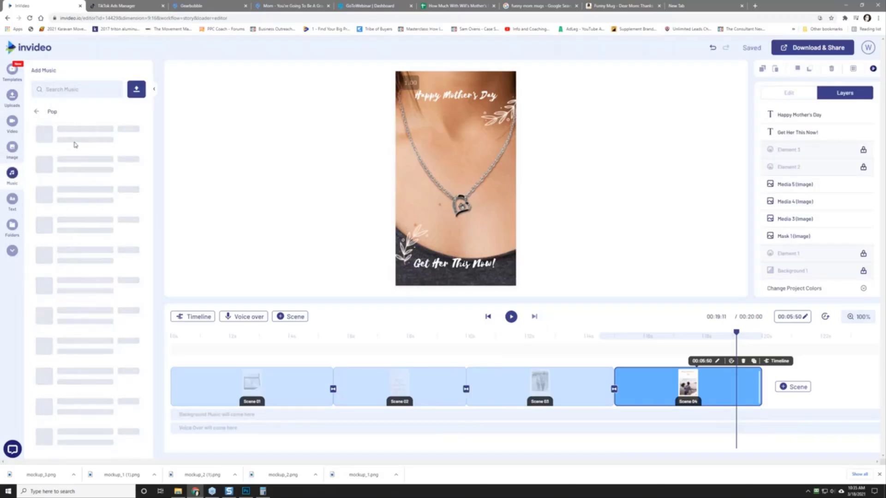
pyautogui.click(44, 134)
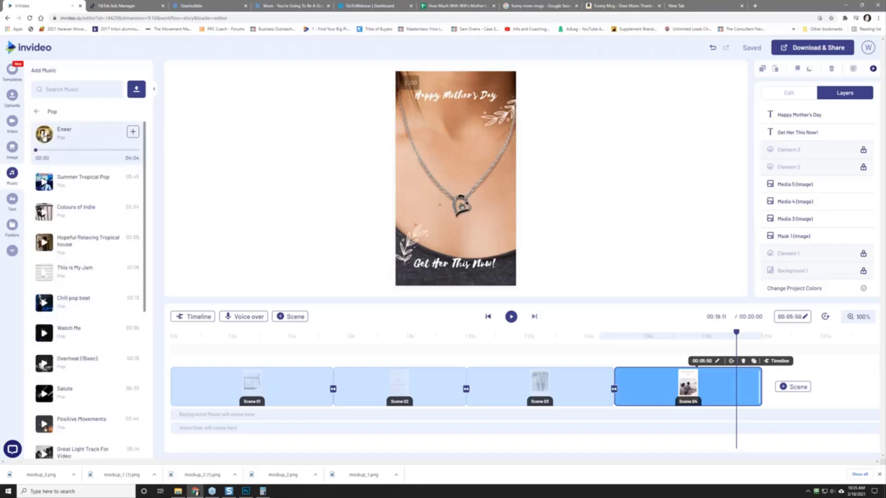
pyautogui.click(44, 181)
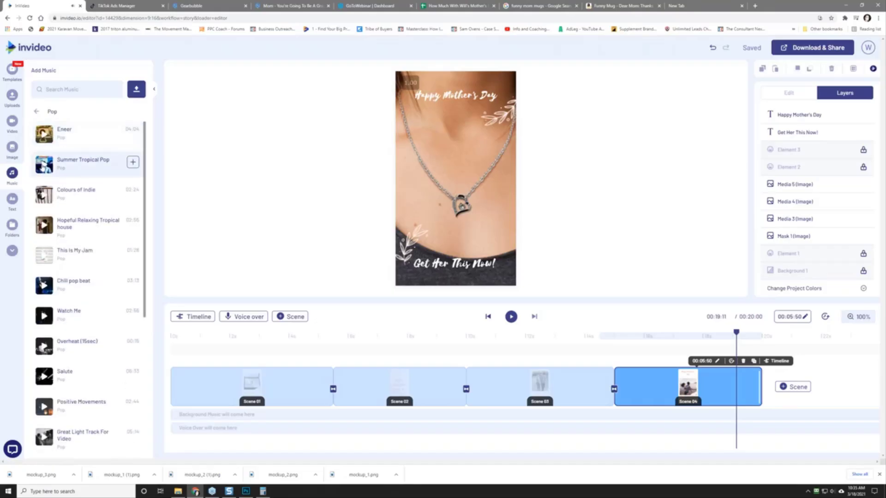
pyautogui.click(43, 194)
pyautogui.click(44, 241)
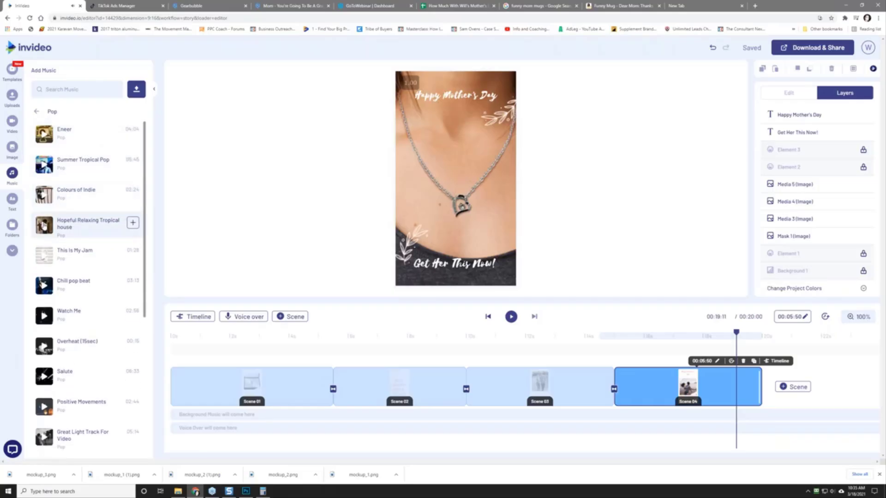
pyautogui.click(45, 272)
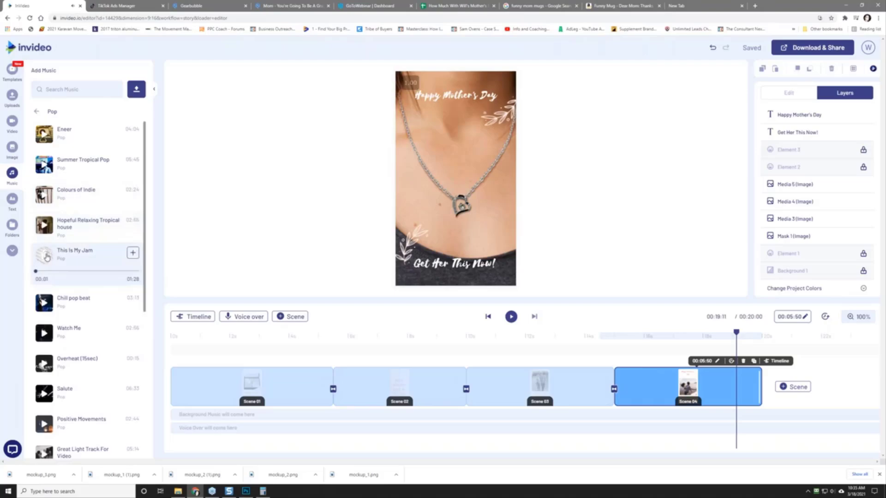
# Step: Replace all background music with This Is My Jam and play the video preview
pyautogui.click(133, 254)
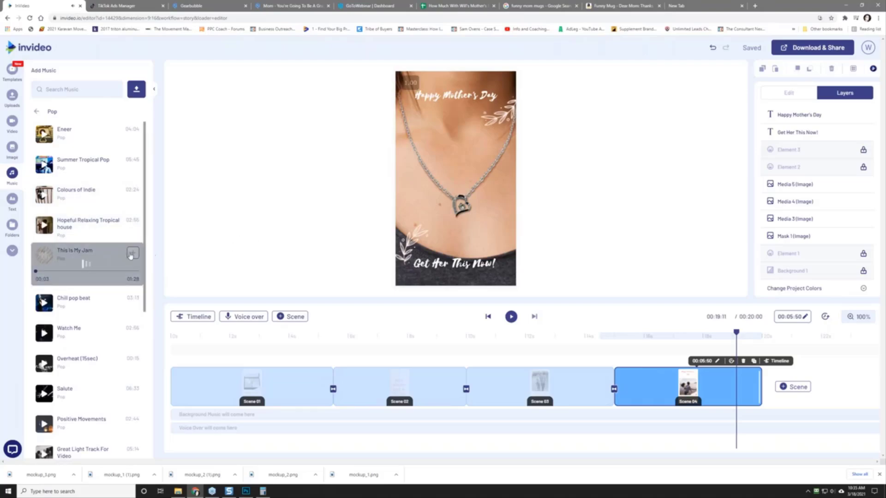
pyautogui.moveTo(134, 285); pyautogui.dragTo(217, 436)
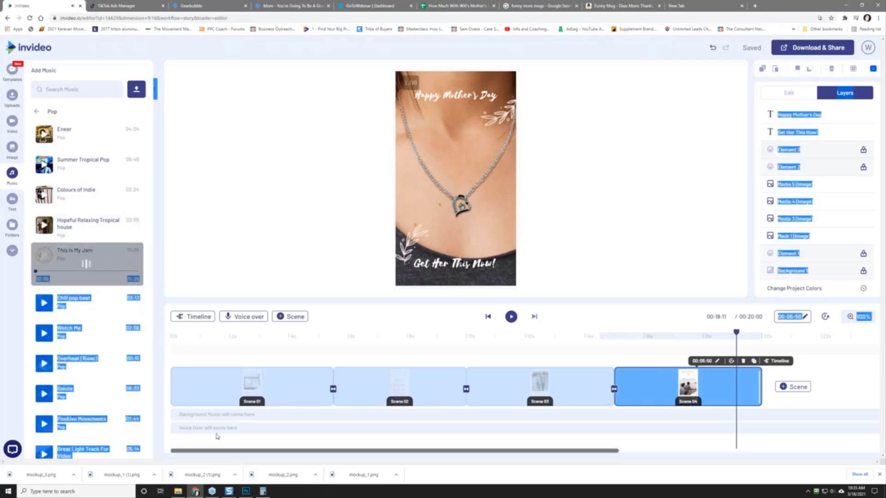
pyautogui.click(47, 259)
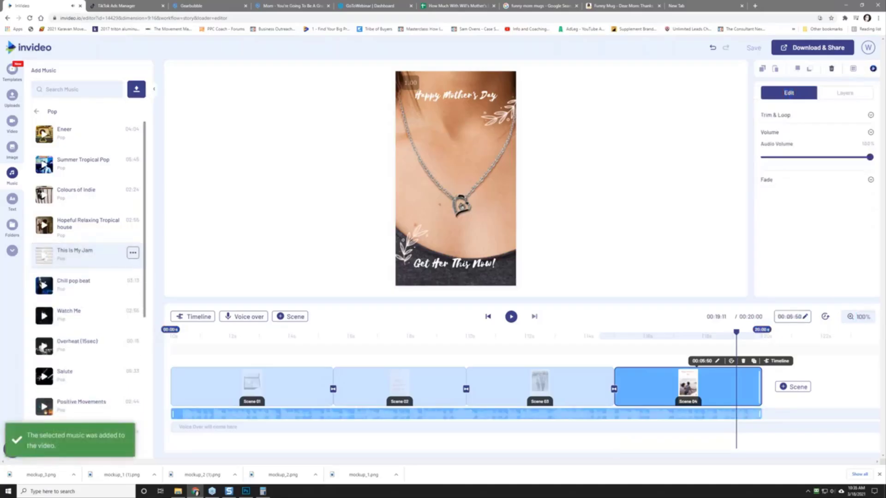
pyautogui.click(133, 253)
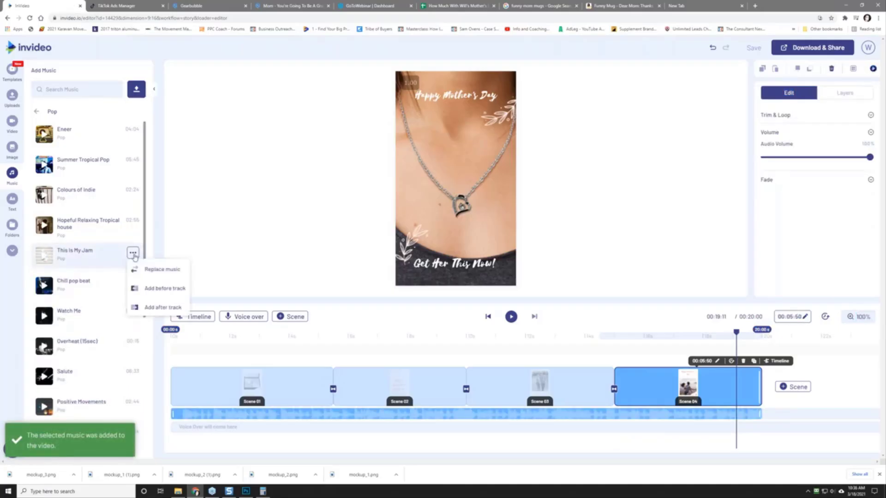
pyautogui.click(161, 269)
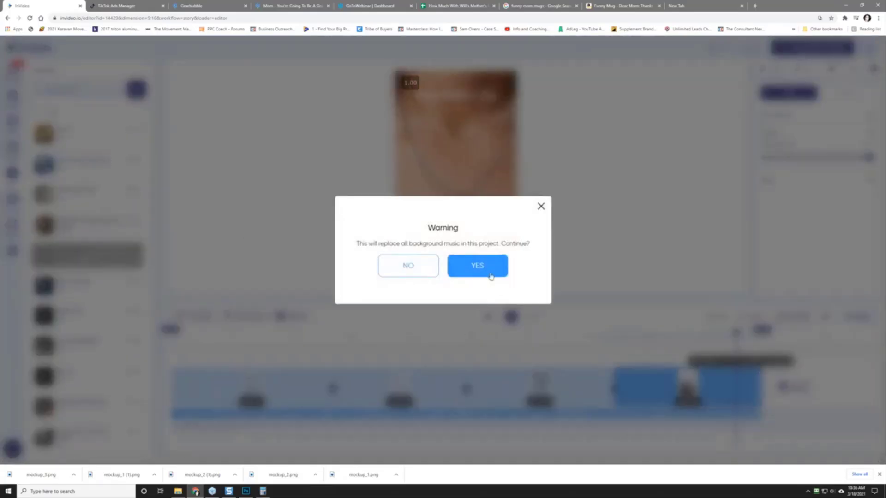
pyautogui.click(491, 272)
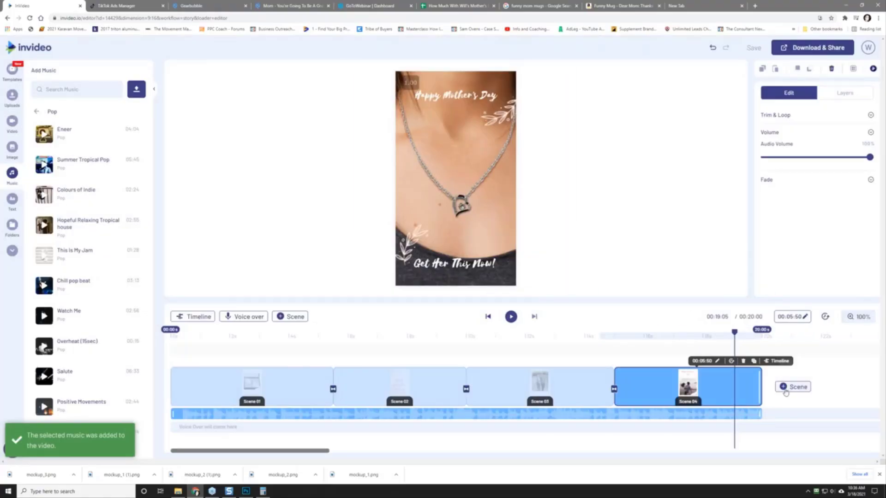
pyautogui.click(514, 320)
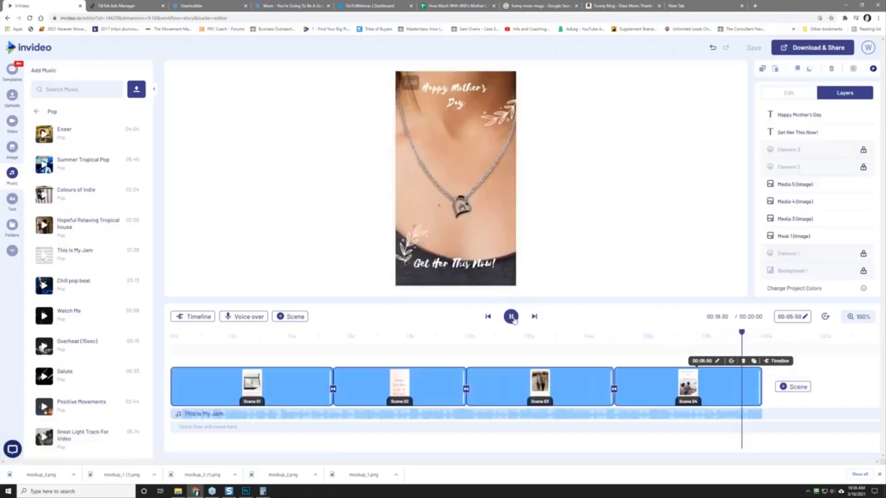
pyautogui.click(512, 318)
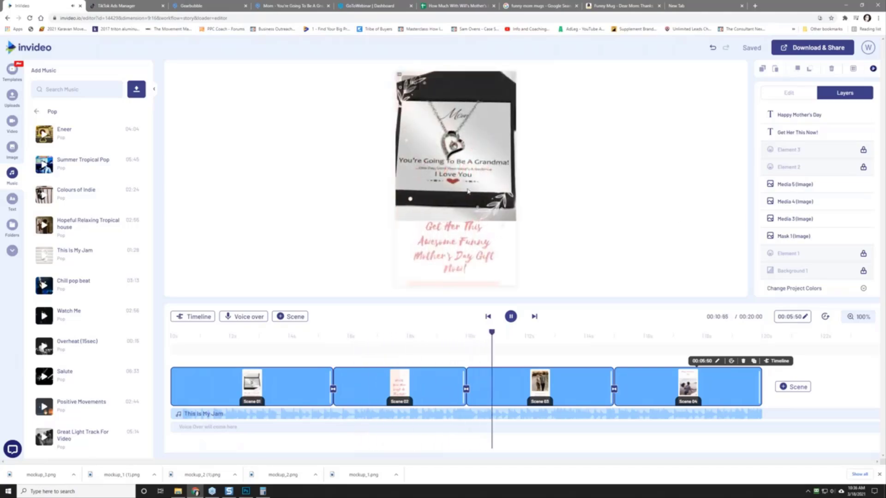
# Step: Enlarge the gift box photo in scene 3 and nudge it slightly down
pyautogui.click(509, 319)
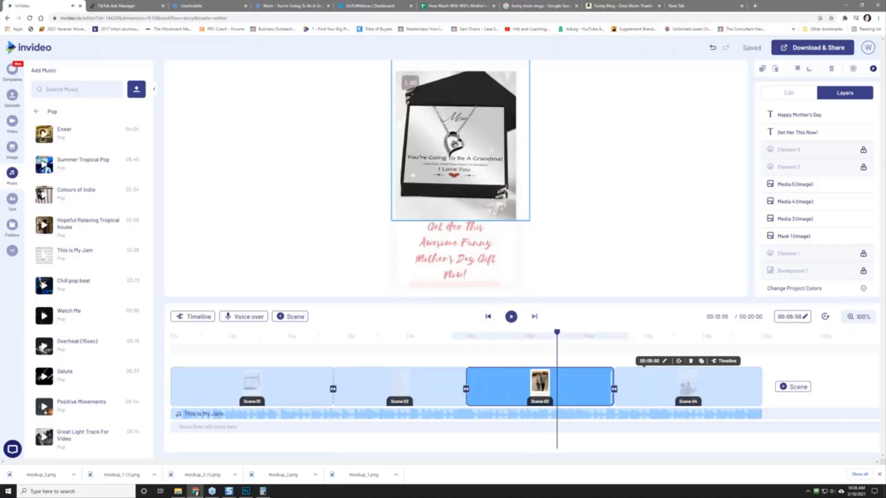
pyautogui.click(498, 211)
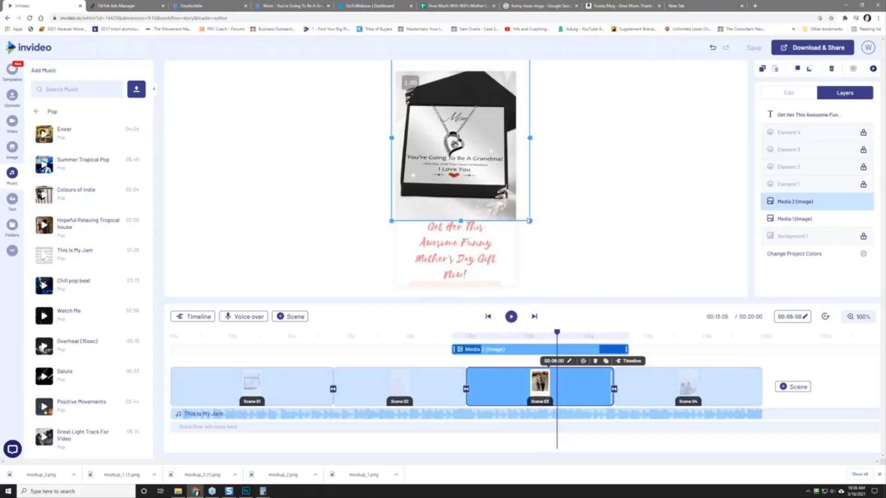
pyautogui.moveTo(530, 220); pyautogui.dragTo(536, 229)
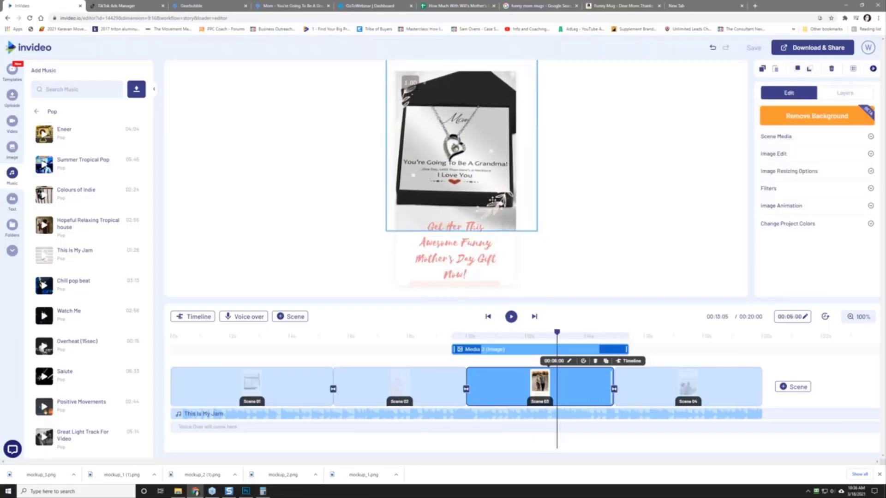
pyautogui.moveTo(461, 184); pyautogui.dragTo(464, 198)
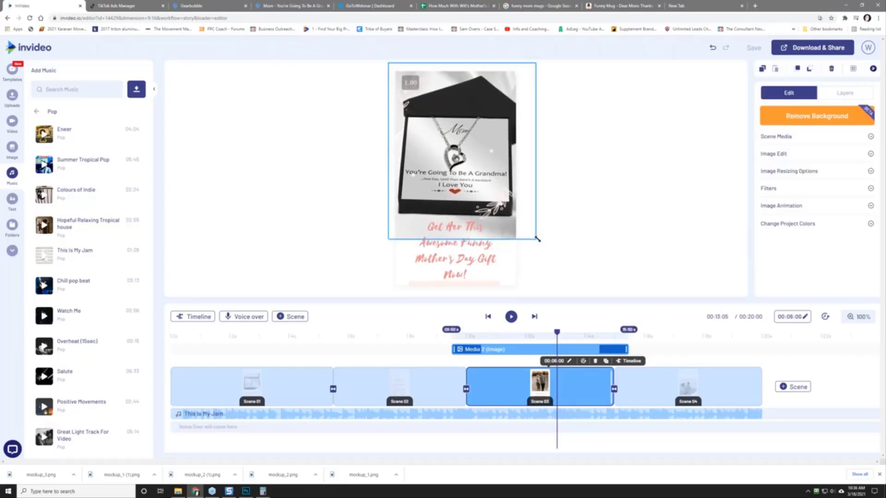
# Step: Turn the scene 3 gift caption black (#000000) and rewind the preview to 0s
pyautogui.click(483, 242)
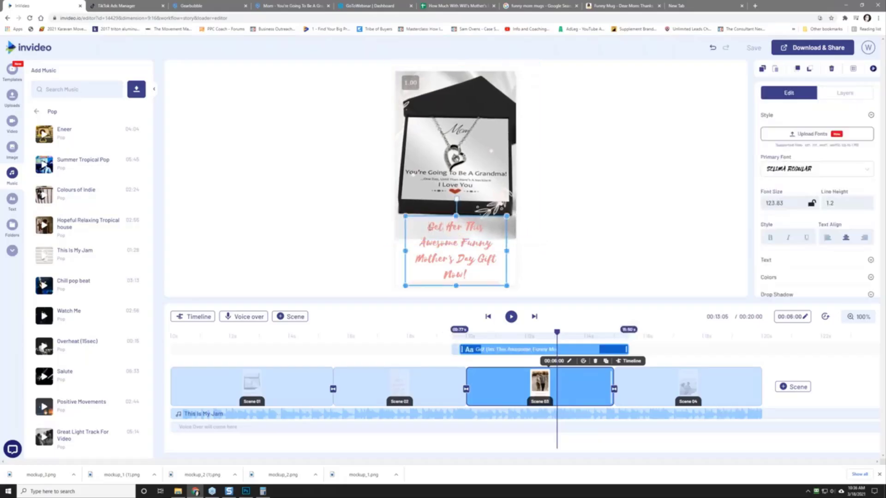
pyautogui.doubleClick(470, 273)
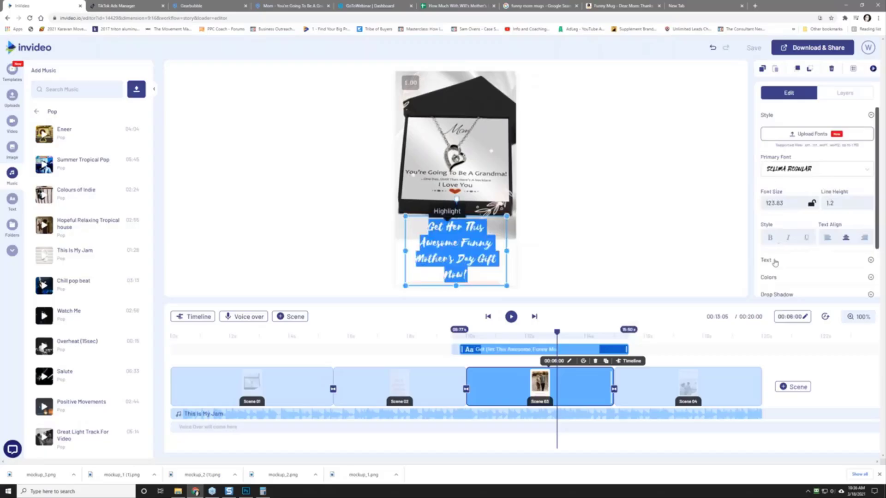
pyautogui.click(769, 278)
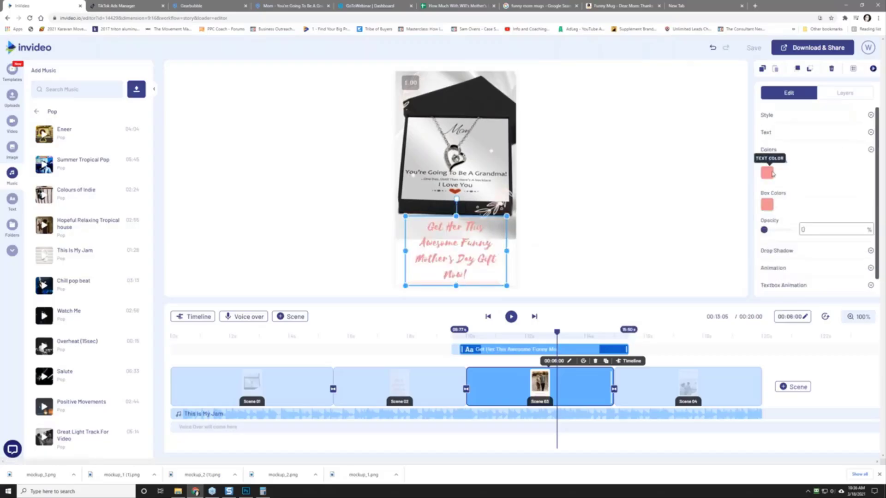
pyautogui.scroll(-1, 767, 166)
pyautogui.click(767, 156)
pyautogui.moveTo(770, 180); pyautogui.dragTo(751, 226)
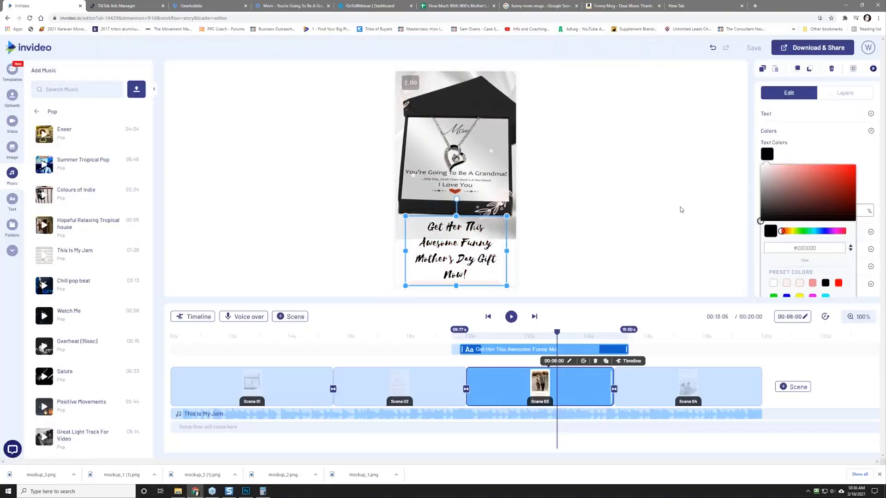
pyautogui.click(575, 212)
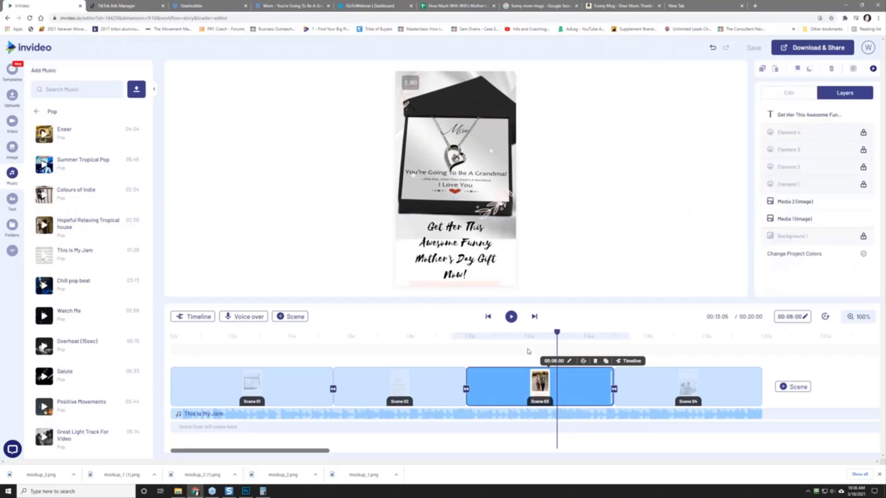
pyautogui.moveTo(558, 334); pyautogui.dragTo(175, 333)
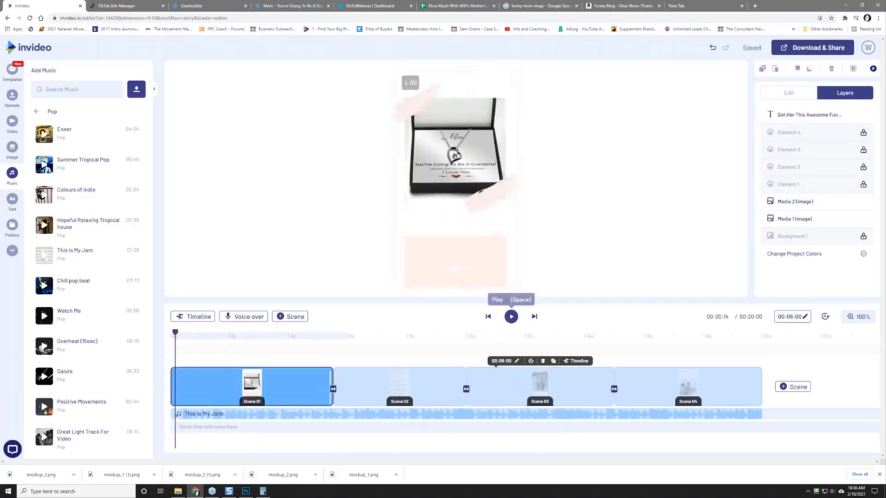
# Step: Pause on Scene 01, edit its grandma caption, and try the Ultra font
pyautogui.click(511, 316)
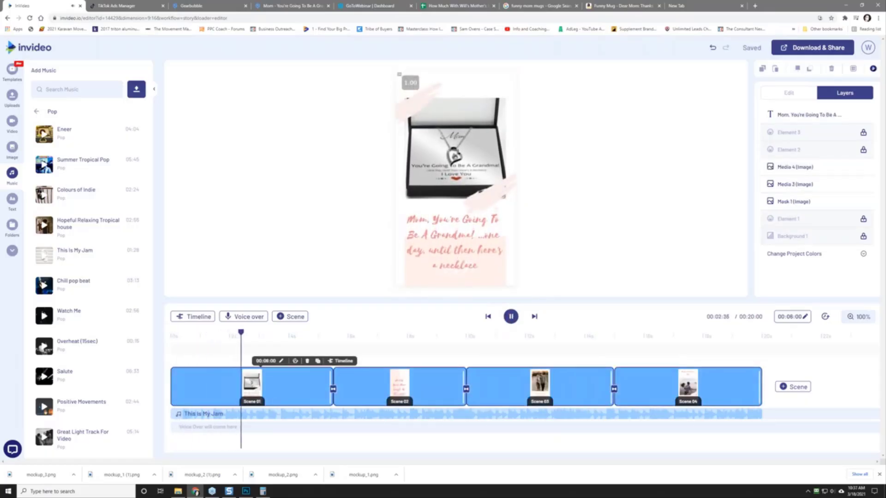
pyautogui.click(435, 225)
pyautogui.doubleClick(435, 225)
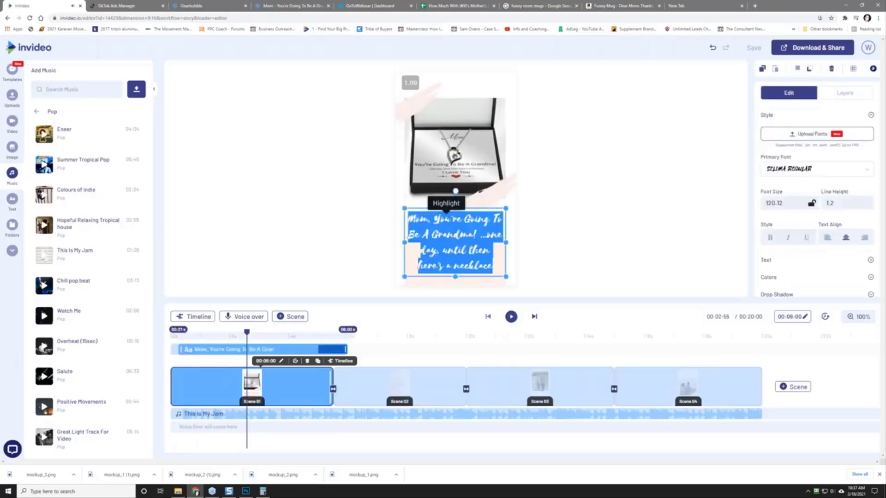
pyautogui.click(792, 170)
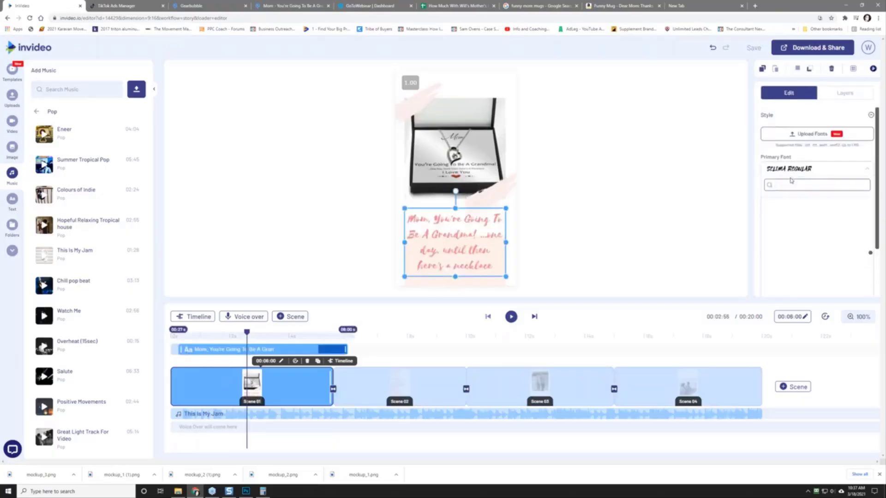
pyautogui.click(791, 171)
pyautogui.click(790, 171)
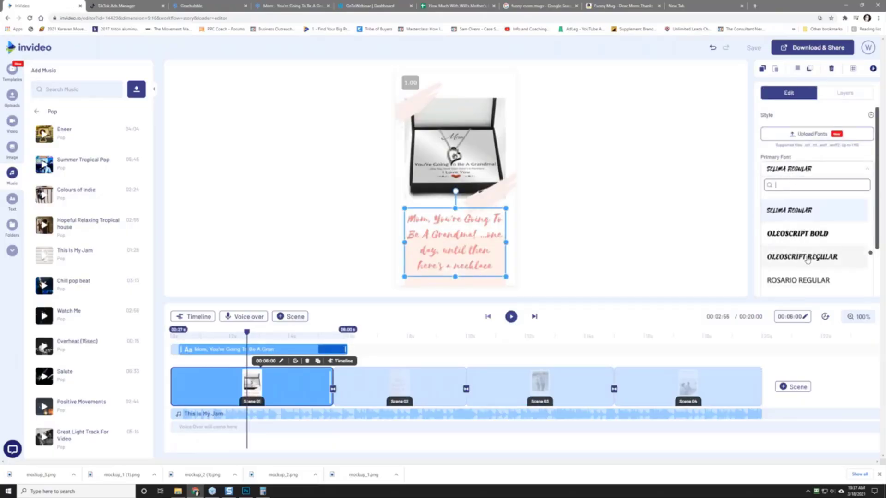
pyautogui.scroll(-2, 807, 260)
pyautogui.scroll(-2, 812, 257)
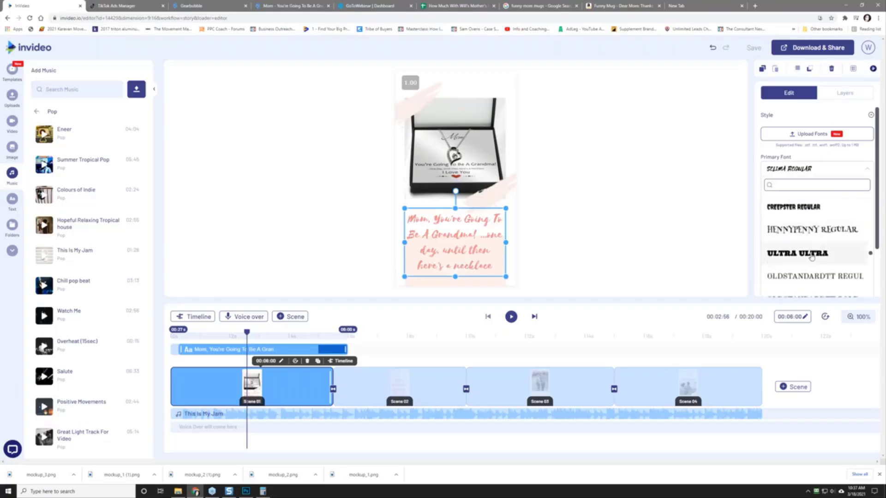
pyautogui.click(811, 257)
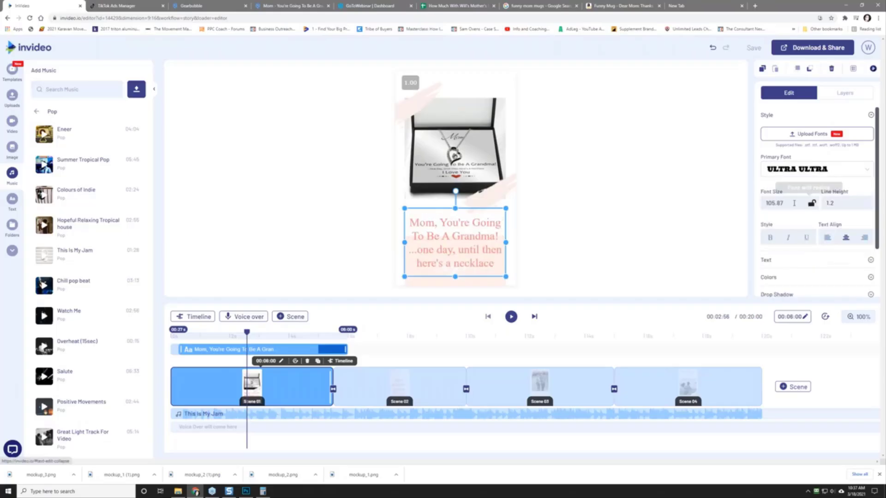
# Step: Apply PeaceSans Regular to the Scene 01 caption and resize its box to size 98.05
pyautogui.click(788, 174)
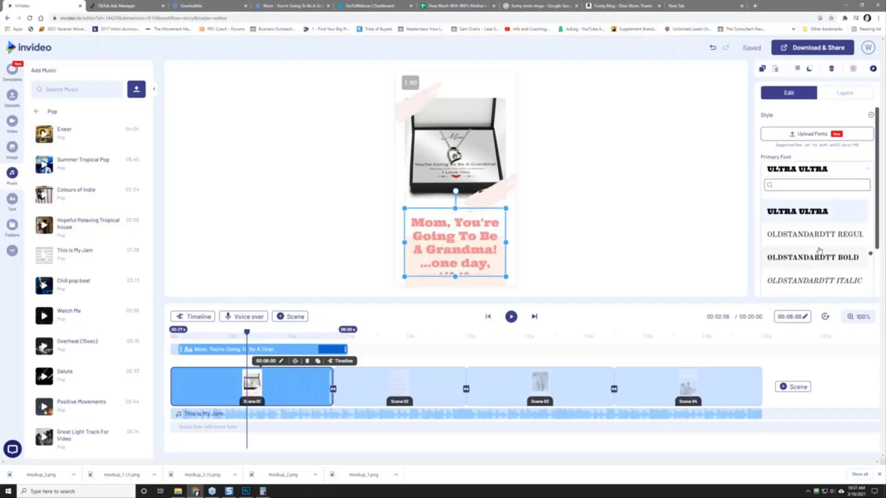
pyautogui.scroll(-2, 821, 252)
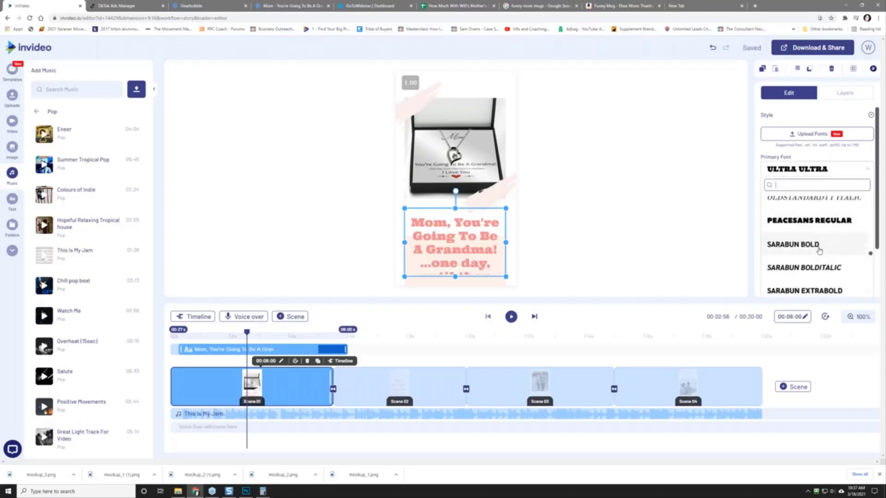
pyautogui.click(806, 221)
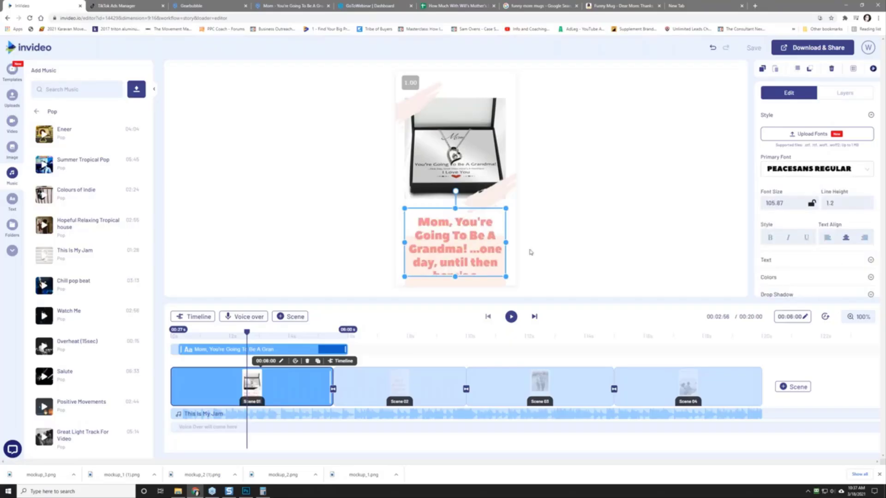
pyautogui.moveTo(506, 277)
pyautogui.mouseDown()
pyautogui.moveTo(496, 264)
pyautogui.moveTo(506, 277)
pyautogui.mouseUp()
pyautogui.click(562, 257)
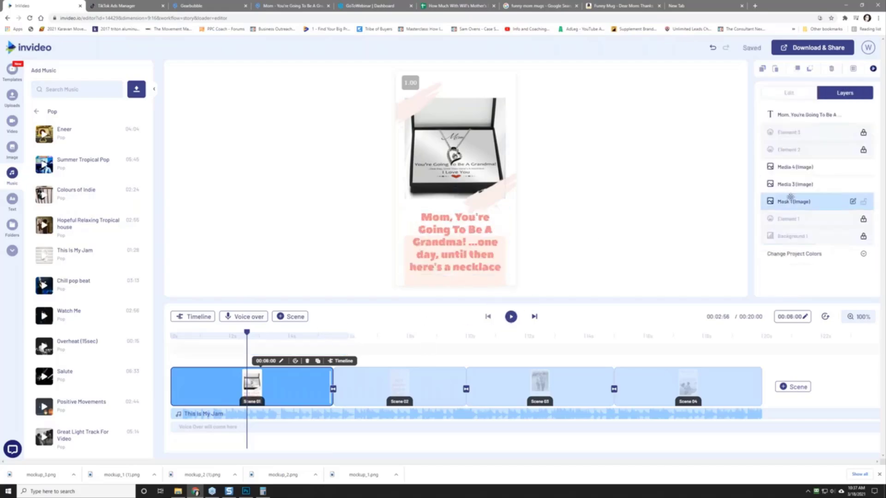
pyautogui.click(429, 234)
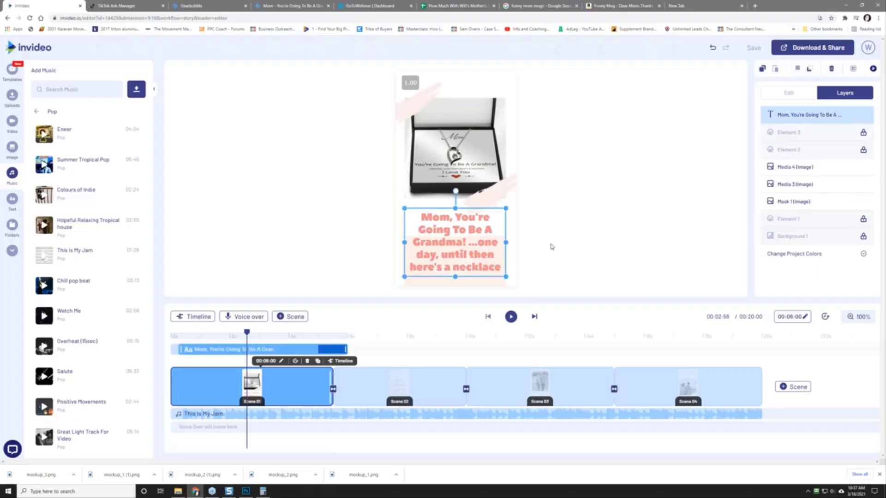
pyautogui.click(452, 258)
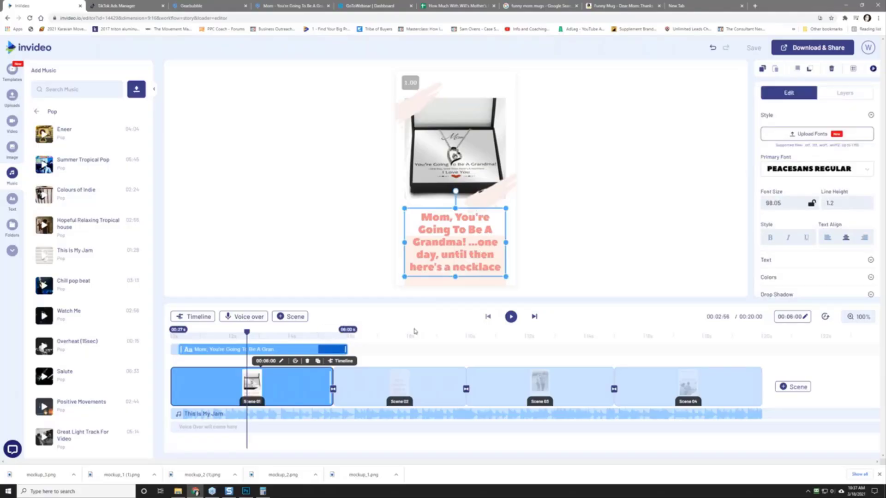
# Step: Play to about 11s, pause, and select Scene 03's 'Get Her This Awesome…' caption
pyautogui.click(510, 317)
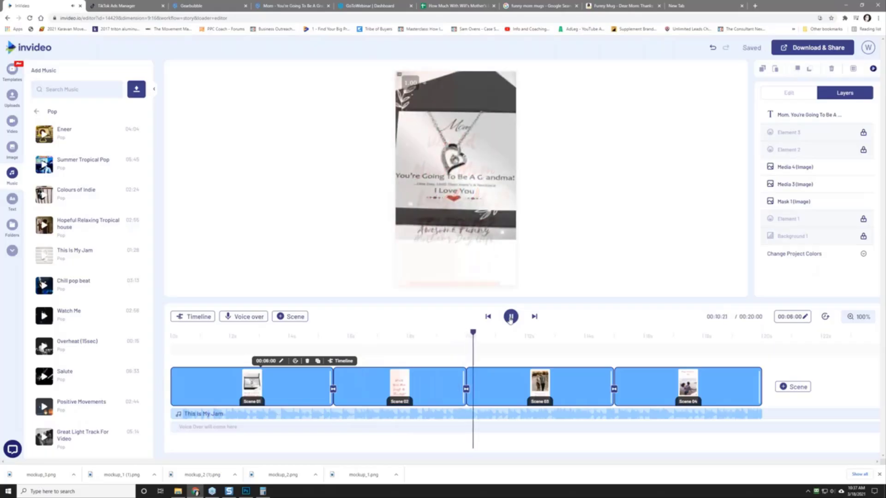
pyautogui.click(511, 316)
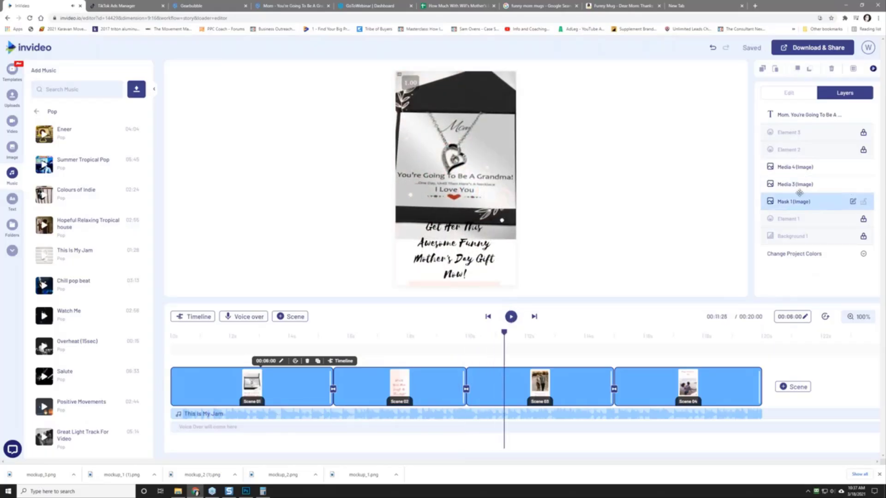
pyautogui.click(456, 237)
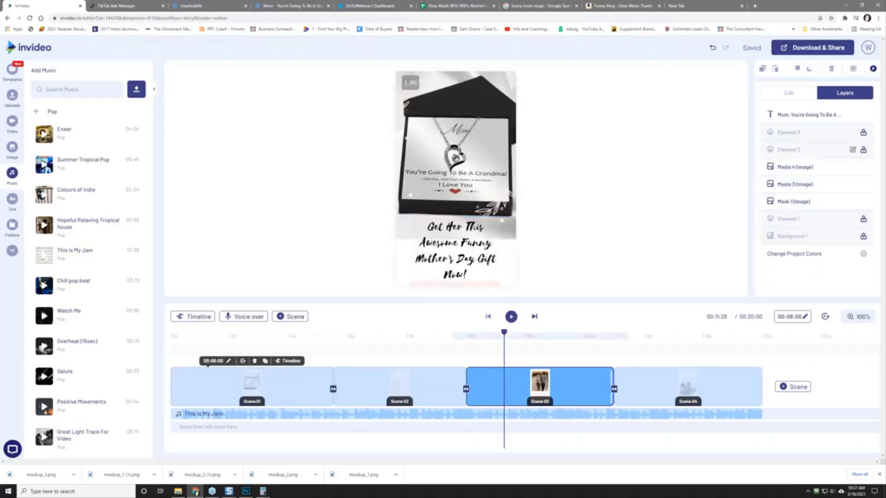
pyautogui.click(451, 259)
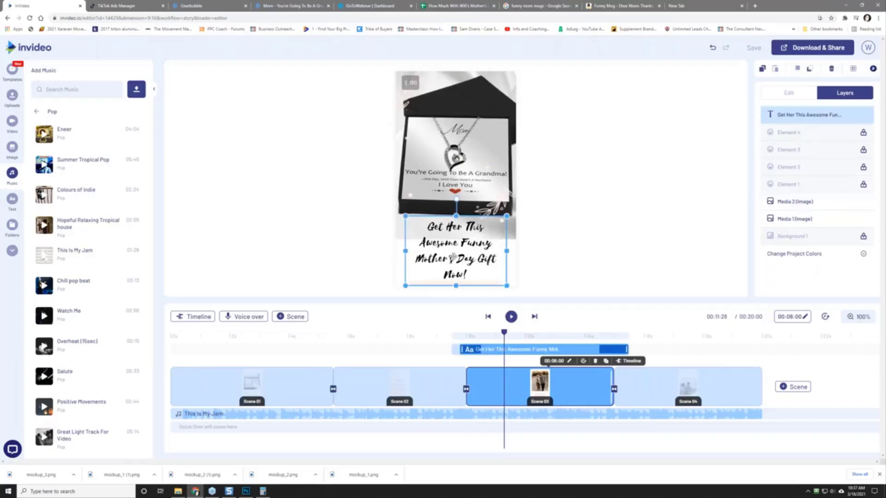
# Step: Set the Scene 03 gift caption's primary font to PeaceSans Regular and play the preview
pyautogui.click(789, 169)
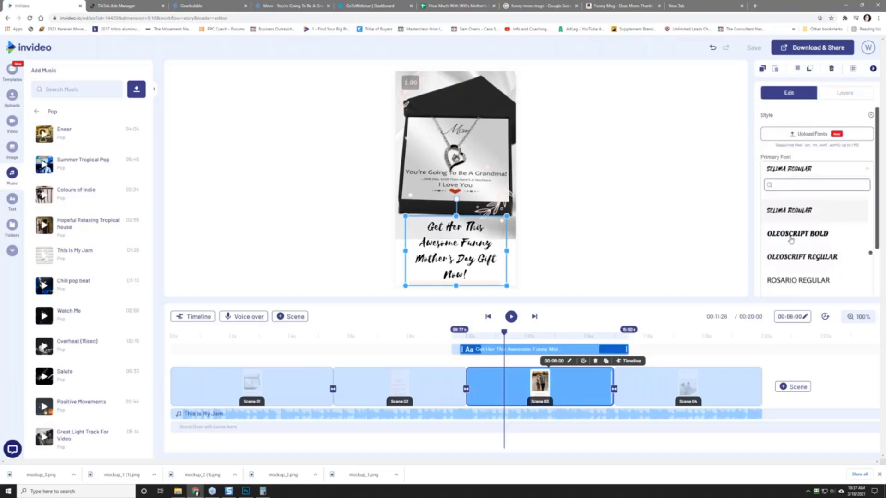
pyautogui.scroll(-5, 792, 249)
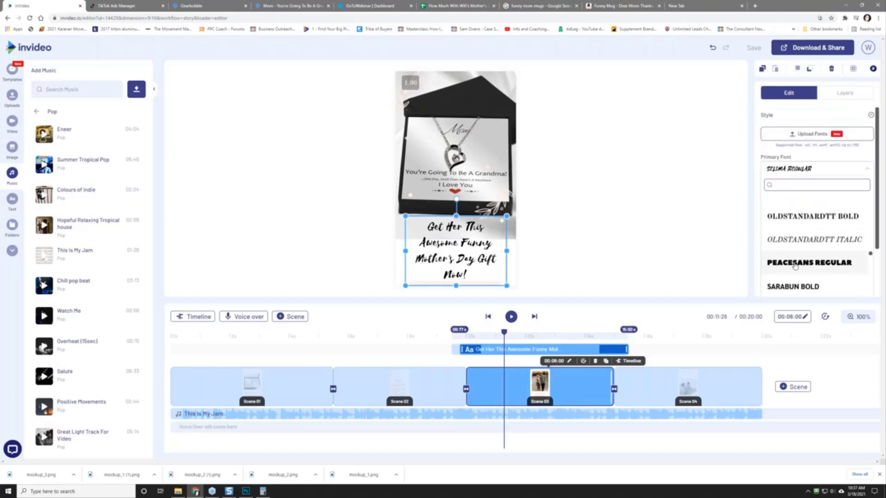
pyautogui.click(794, 262)
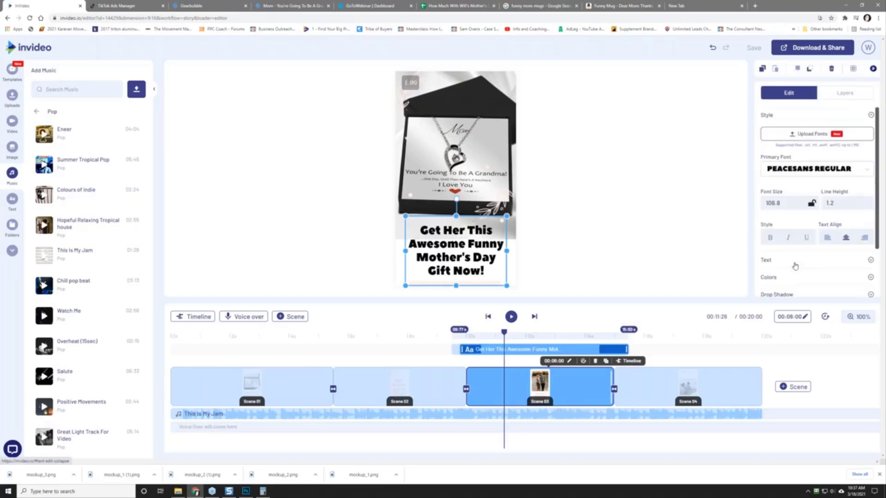
pyautogui.click(511, 317)
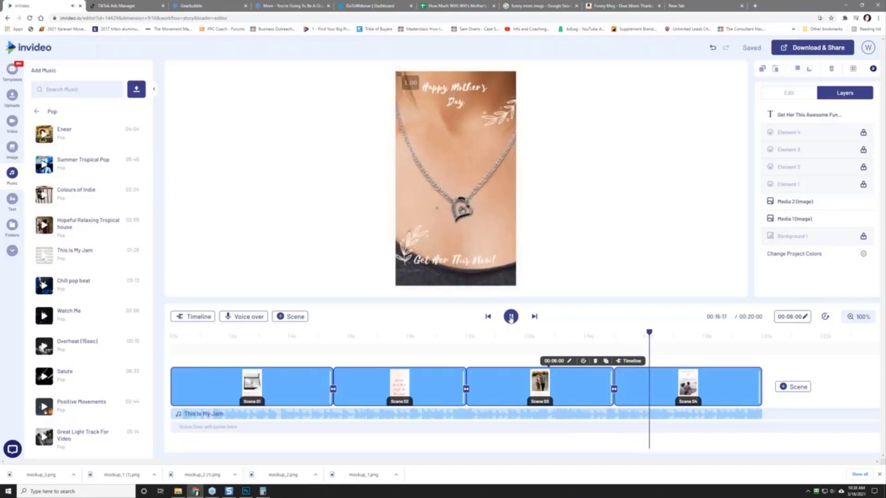
# Step: Set Scene 04's 'Happy Mother's Day' title in PeaceSans Regular and enlarge it
pyautogui.click(511, 318)
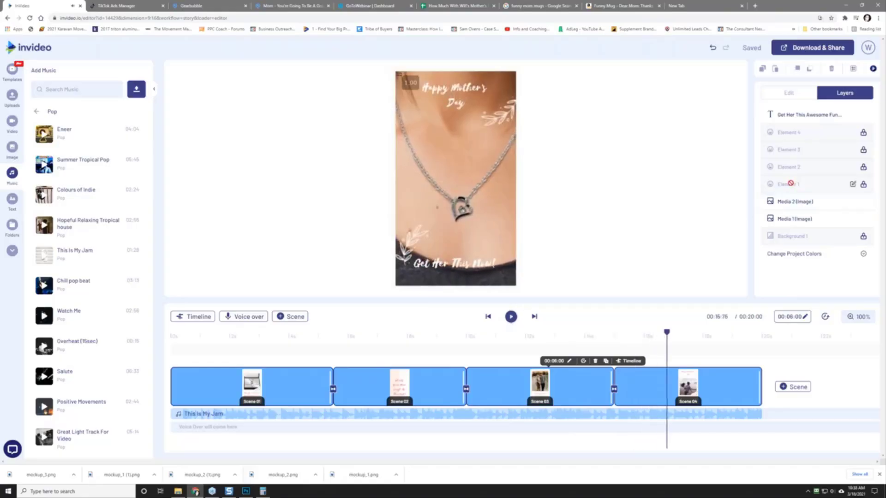
pyautogui.click(444, 100)
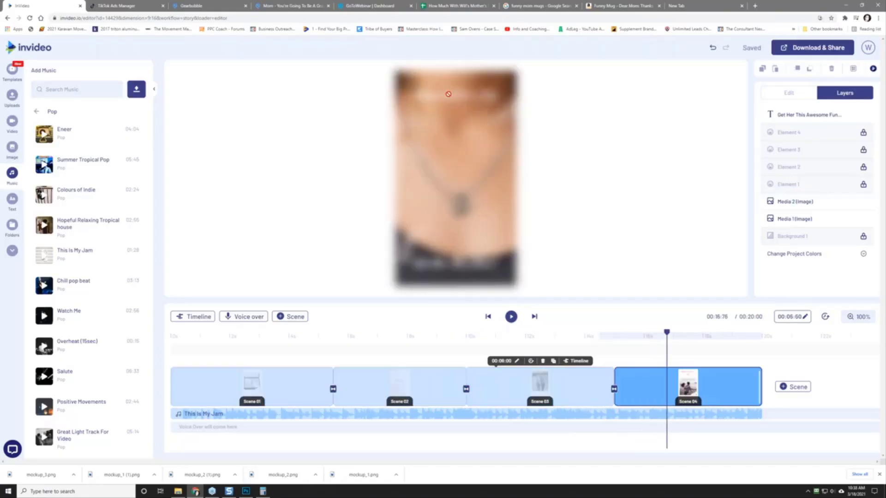
pyautogui.click(465, 89)
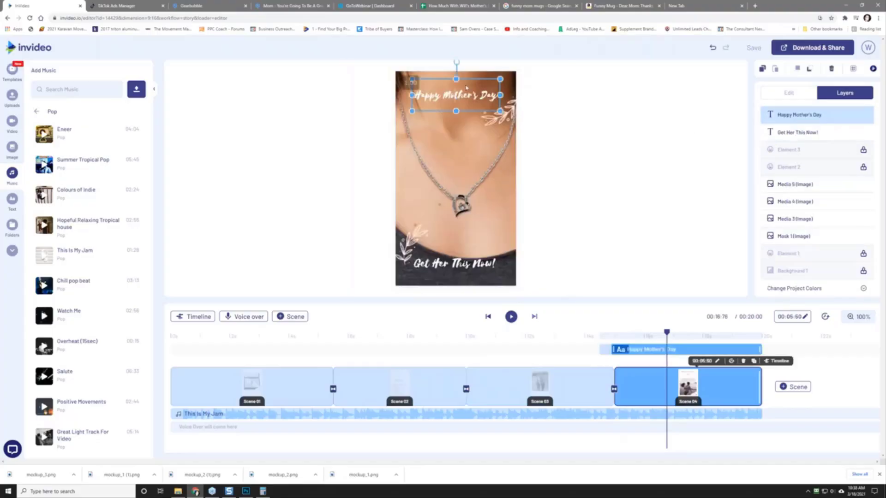
pyautogui.click(784, 168)
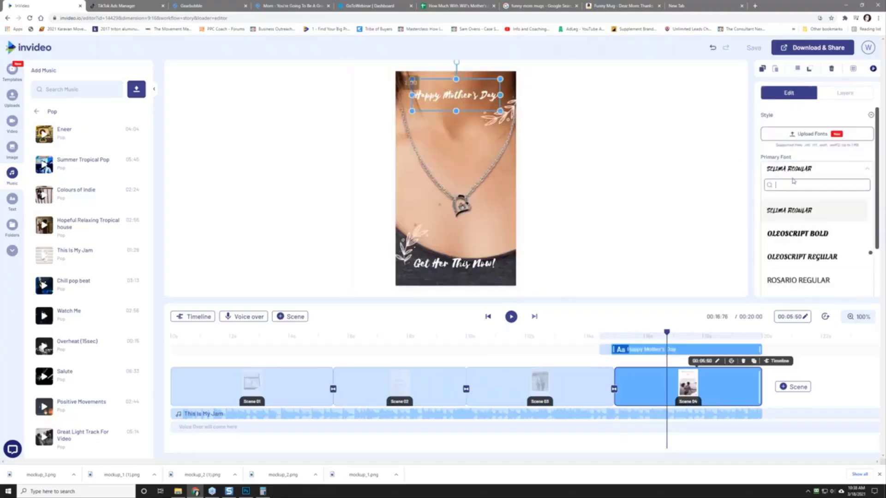
pyautogui.scroll(-5, 802, 245)
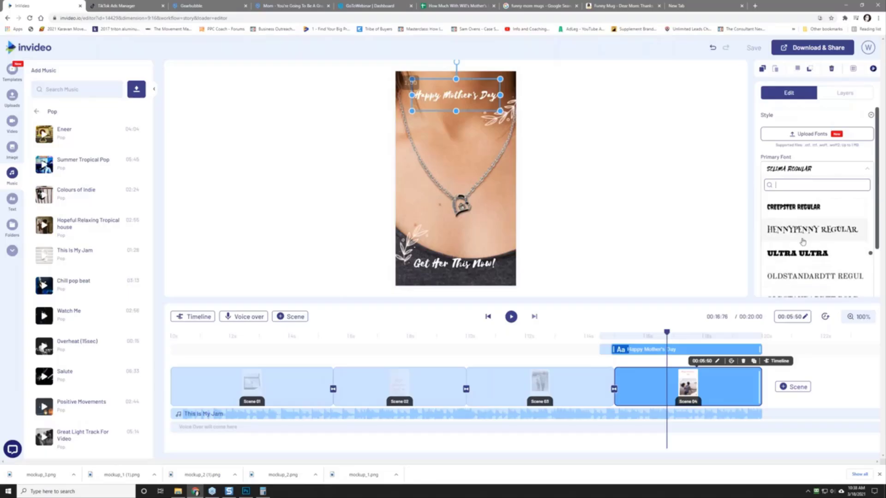
pyautogui.scroll(2, 803, 241)
pyautogui.scroll(-2, 803, 243)
pyautogui.scroll(-2, 803, 242)
pyautogui.click(803, 262)
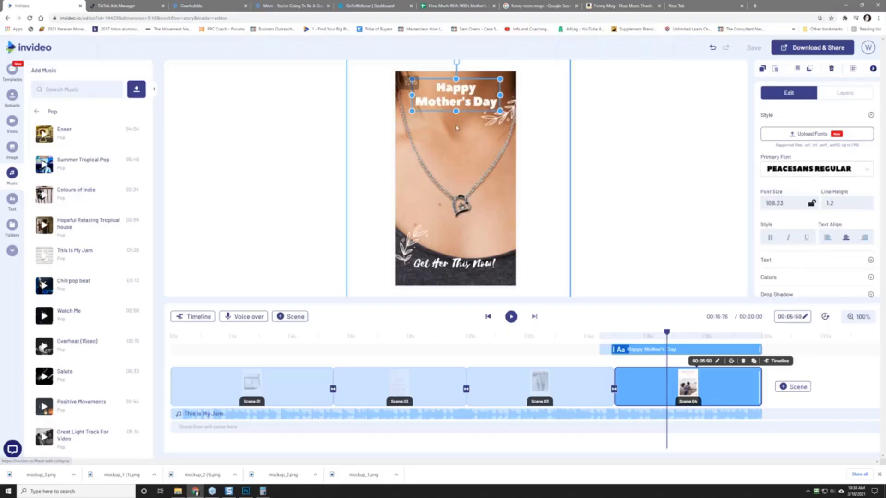
pyautogui.moveTo(456, 112); pyautogui.dragTo(456, 146)
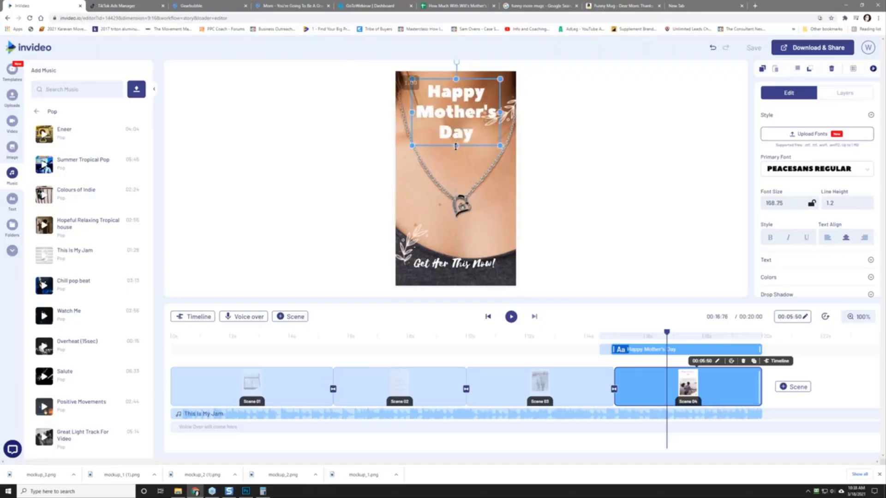
# Step: Set 'Get Her This Now!' in PeaceSans Regular, enlarged to size 191.88 across three lines
pyautogui.click(465, 268)
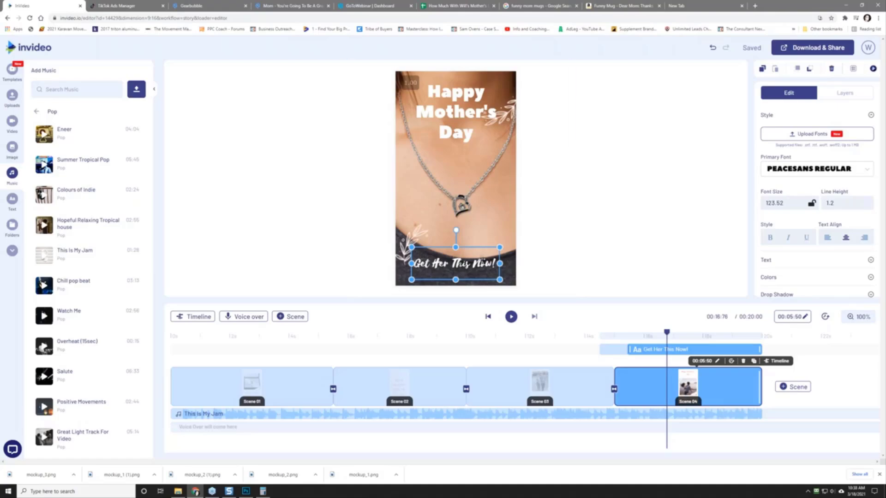
pyautogui.click(471, 263)
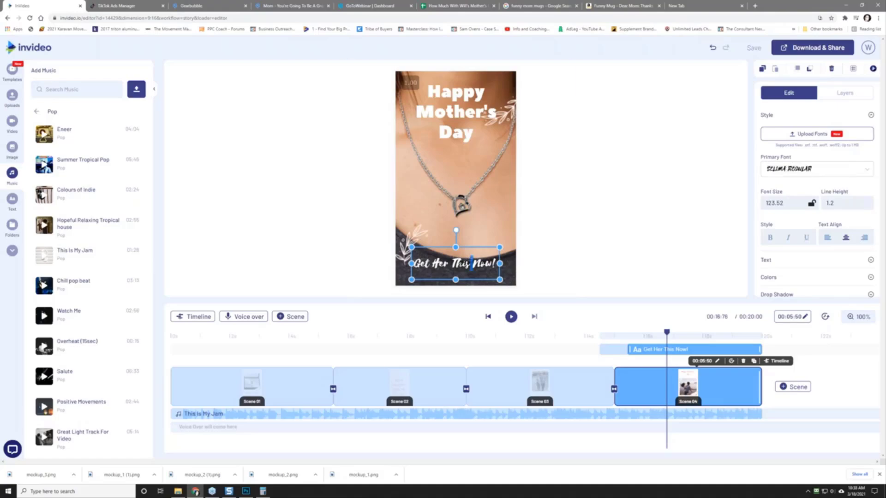
pyautogui.click(807, 176)
pyautogui.scroll(-3, 805, 231)
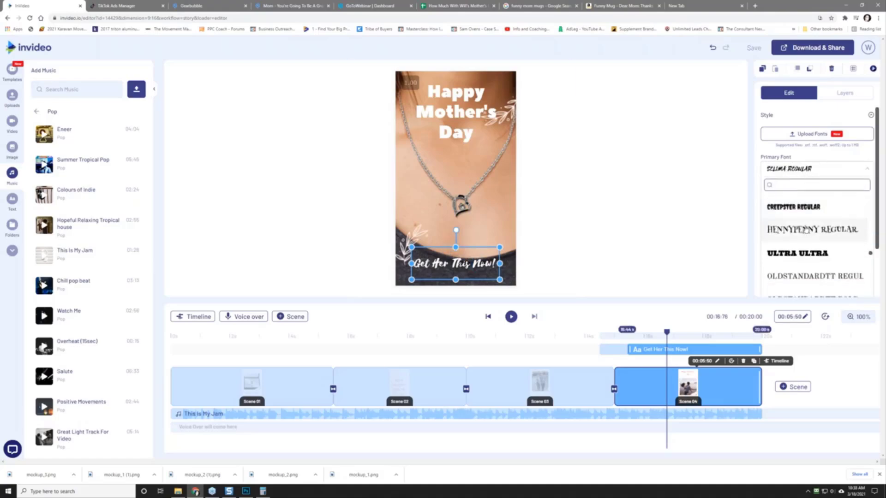
pyautogui.scroll(-2, 805, 229)
pyautogui.click(796, 267)
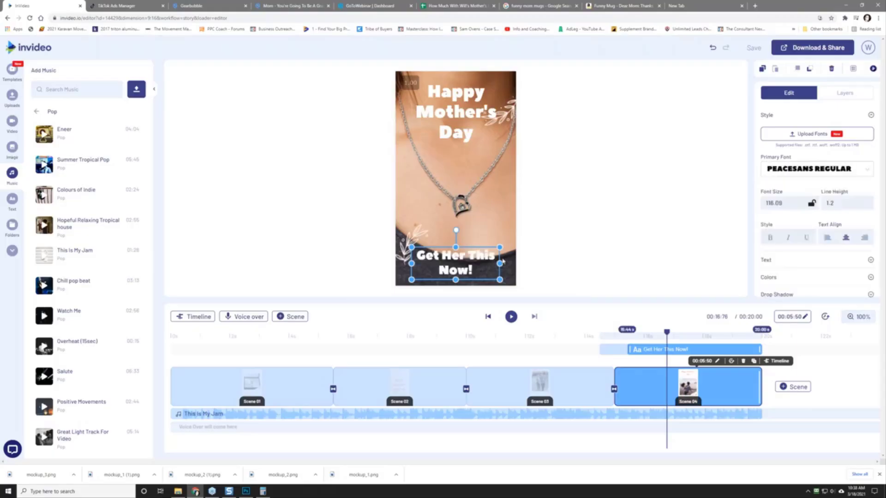
pyautogui.moveTo(455, 246); pyautogui.dragTo(455, 196)
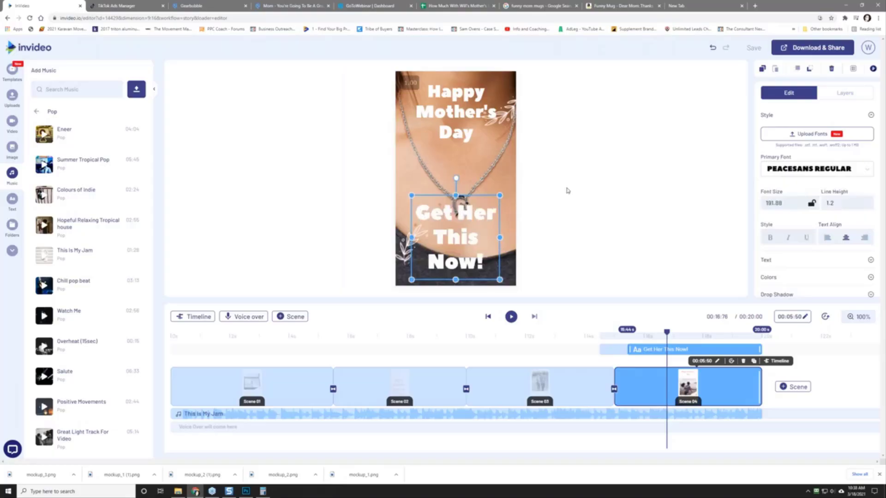
pyautogui.click(593, 211)
pyautogui.click(397, 394)
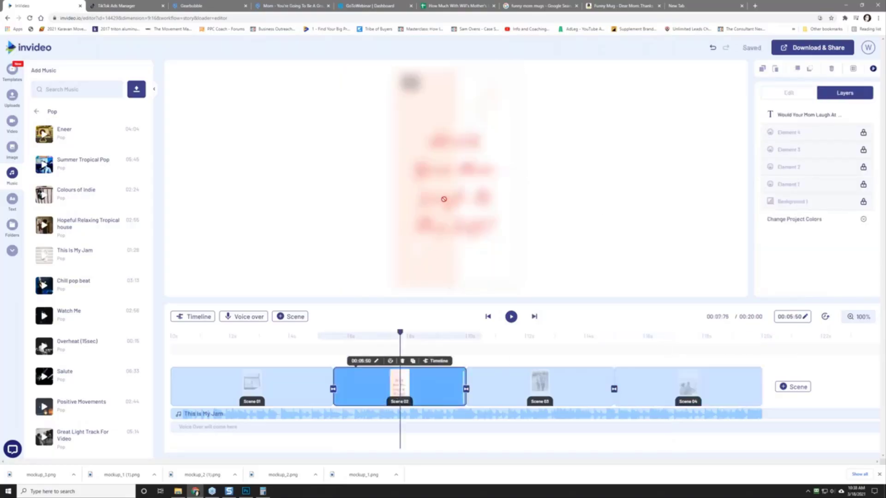
# Step: Set Scene 02's 'Would Your Mom Laugh At This Gift?' caption to PeaceSans Regular
pyautogui.click(444, 200)
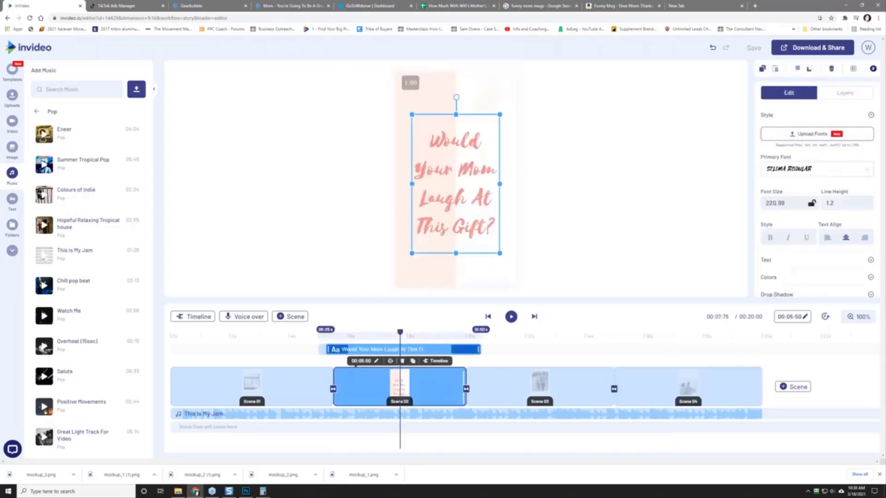
pyautogui.doubleClick(446, 190)
pyautogui.hotkey('ctrl', 'a')
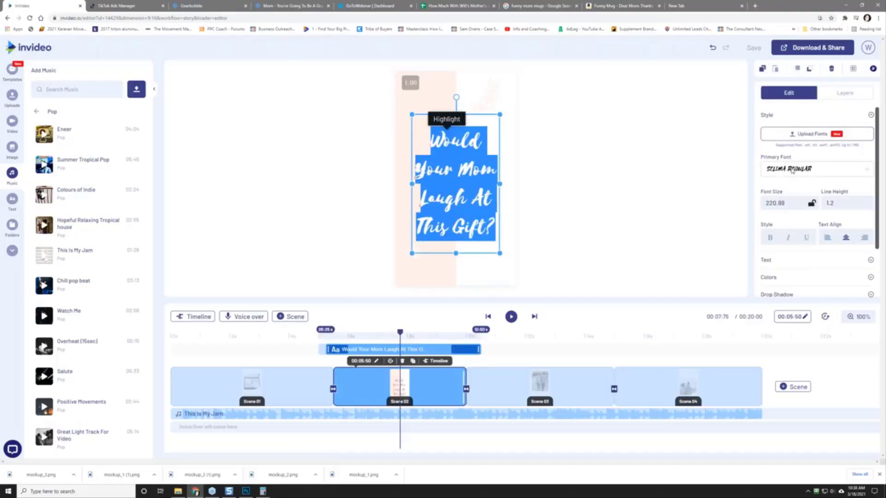
pyautogui.click(788, 172)
pyautogui.scroll(-5, 796, 241)
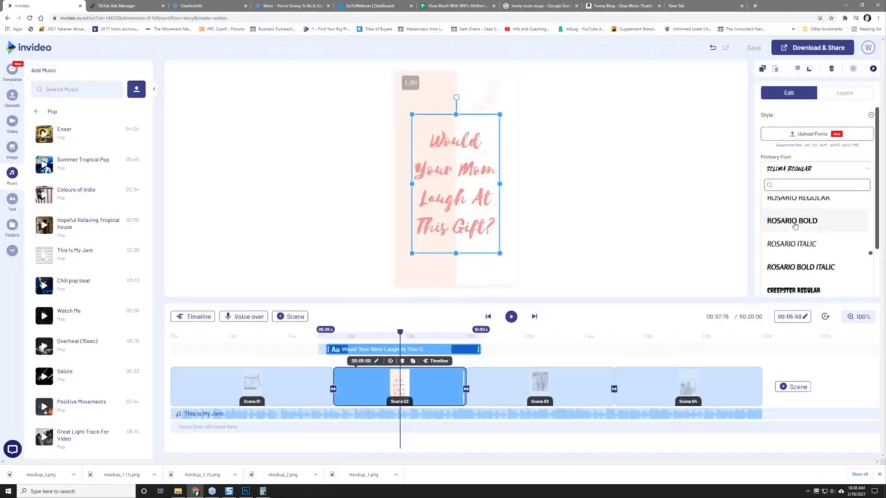
pyautogui.scroll(-3, 796, 241)
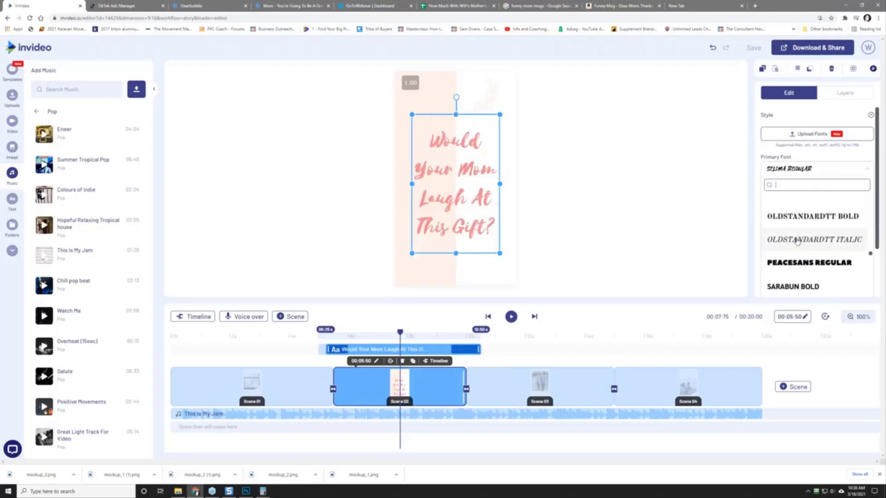
pyautogui.click(807, 262)
# Step: Enlarge the caption to fill the frame (size 219.33), then go to Scene 01
pyautogui.moveTo(499, 253); pyautogui.dragTo(512, 272)
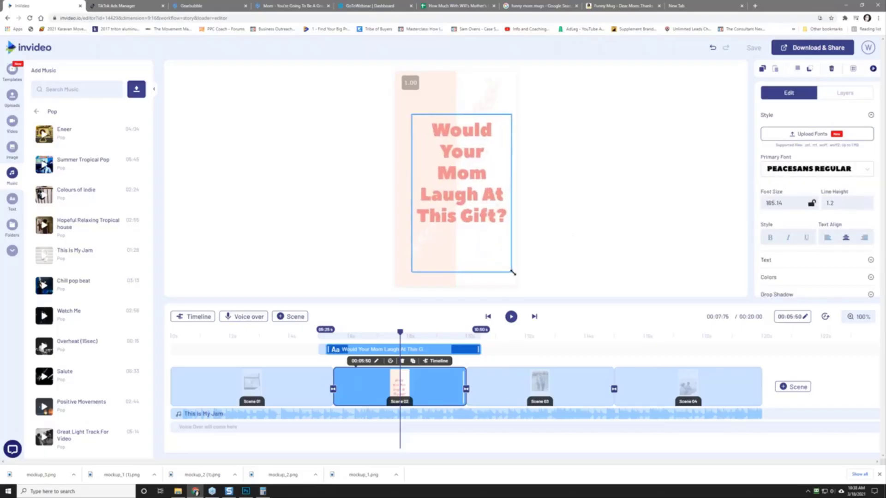
pyautogui.moveTo(412, 116); pyautogui.dragTo(395, 88)
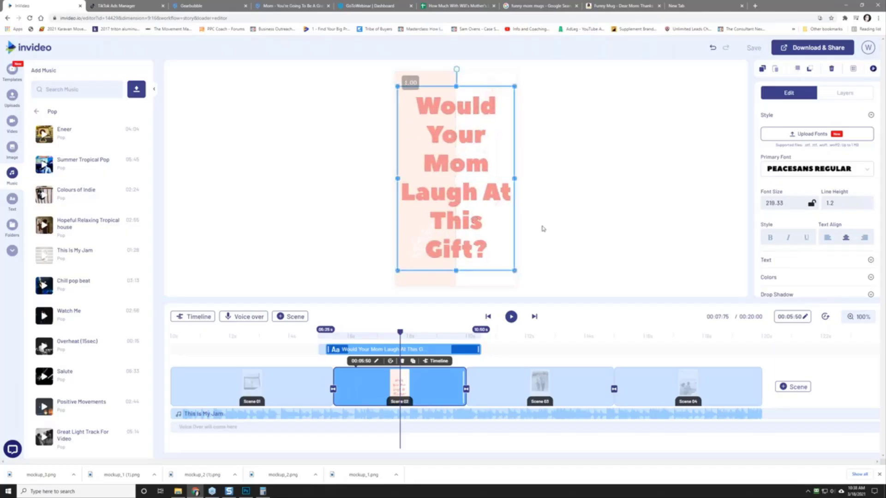
pyautogui.click(541, 229)
pyautogui.click(277, 390)
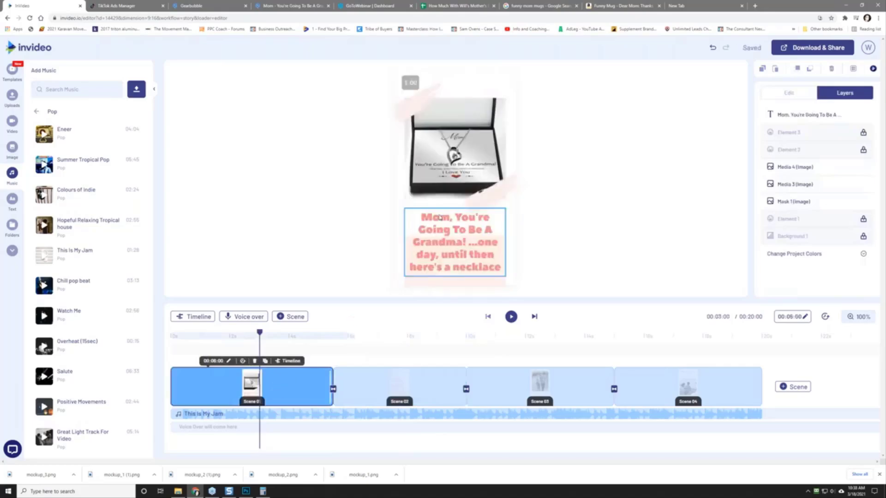
# Step: Preview the whole 20-second video and finish on Scene 04's 'Get Her This Now!' frame
pyautogui.click(511, 316)
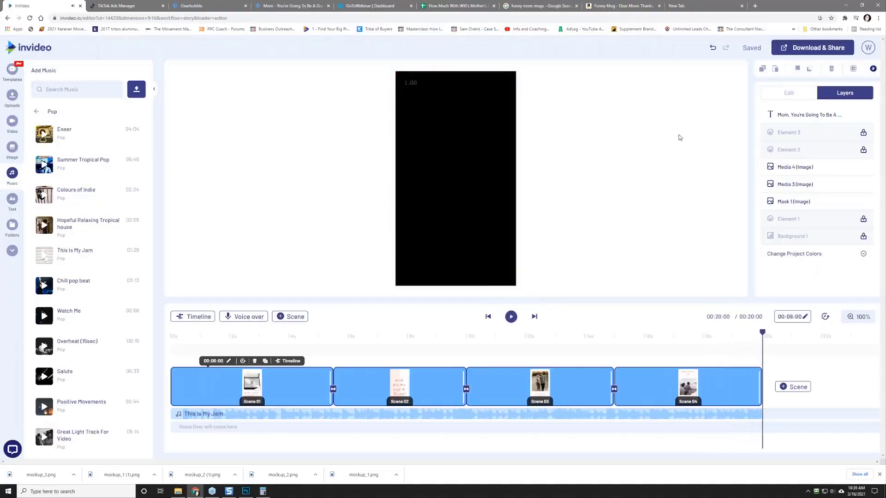
pyautogui.click(801, 49)
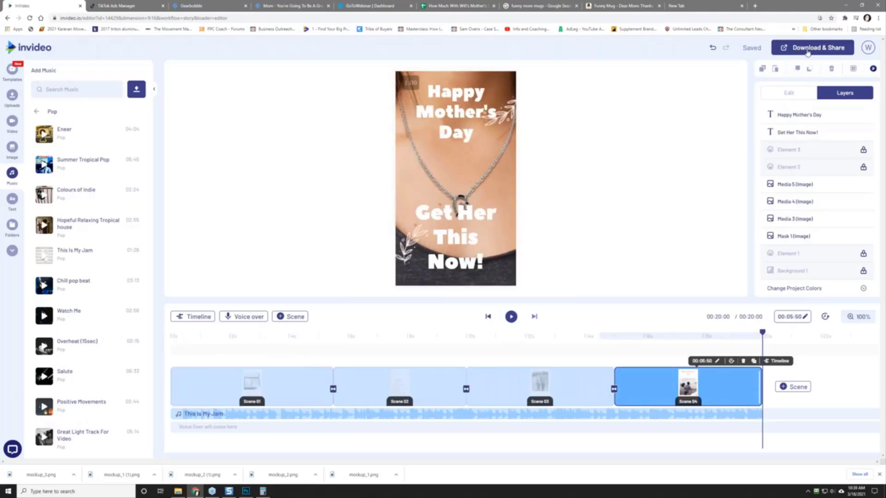
# Step: Export the video at 1080p and detach the InVideo tab into its own window
pyautogui.click(807, 50)
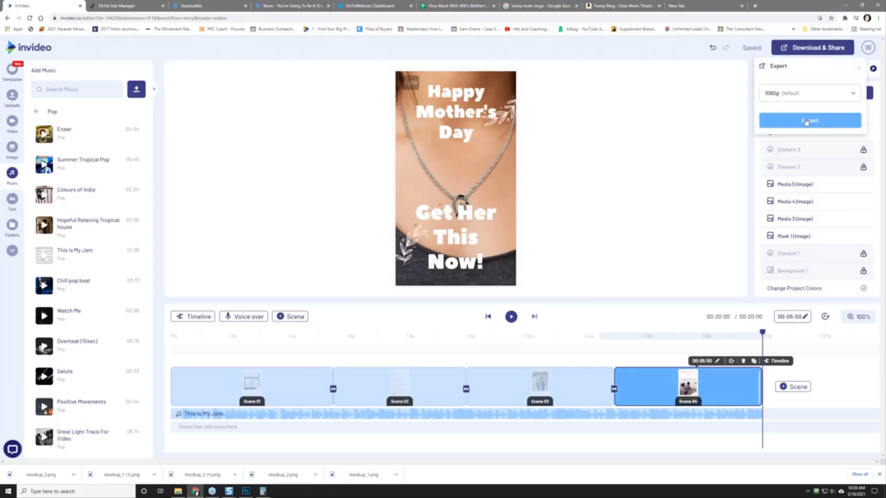
pyautogui.click(805, 121)
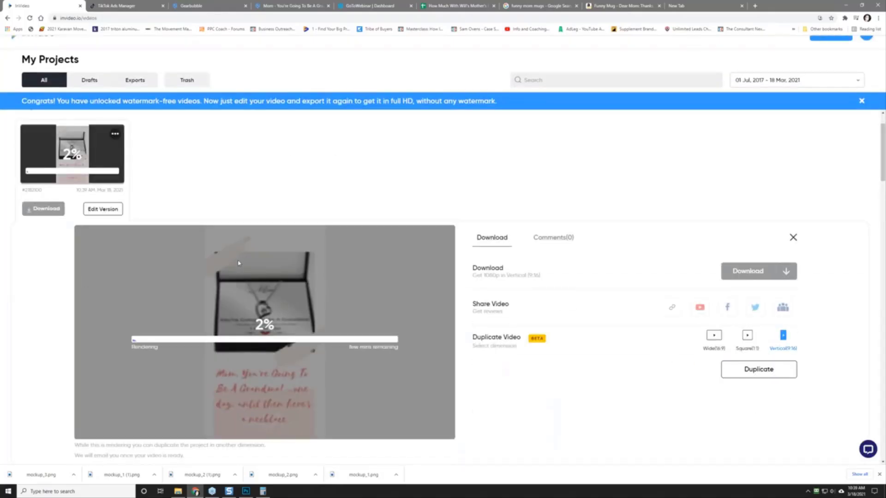
pyautogui.moveTo(52, 8); pyautogui.dragTo(0, 14)
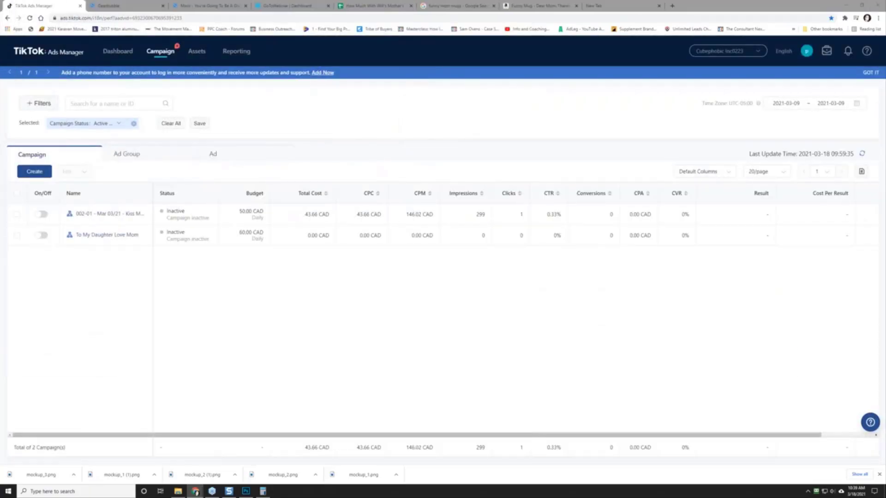
# Step: Go to the Fiverr website in the new tab
pyautogui.click(632, 6)
pyautogui.click(588, 18)
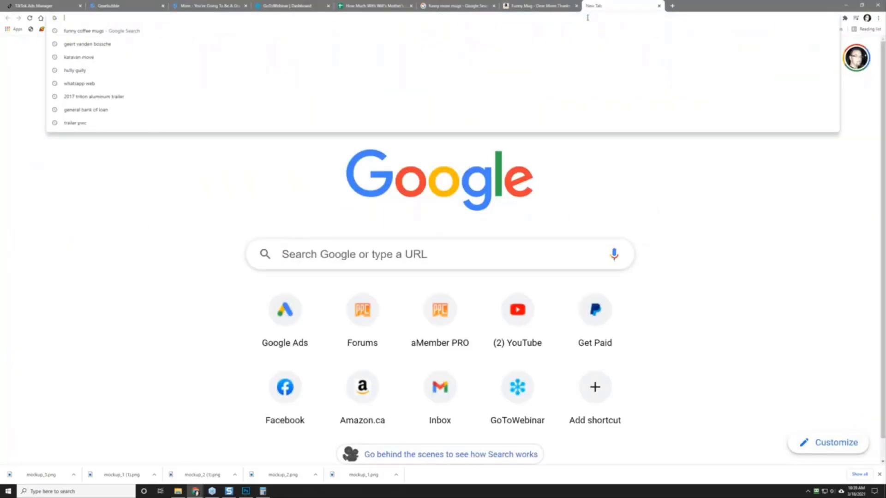
pyautogui.write('fiverr.co')
pyautogui.press('Return')
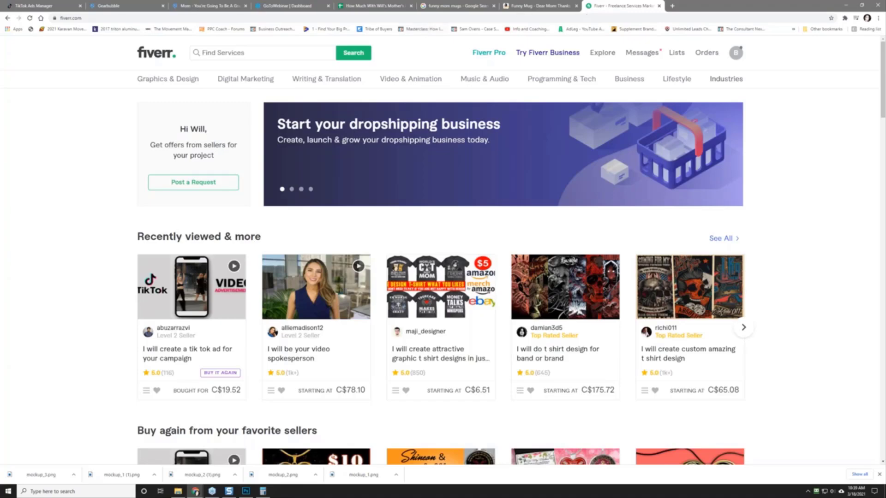
# Step: Search Fiverr services for 'tik tok ad'
pyautogui.click(229, 51)
pyautogui.write('tik tok')
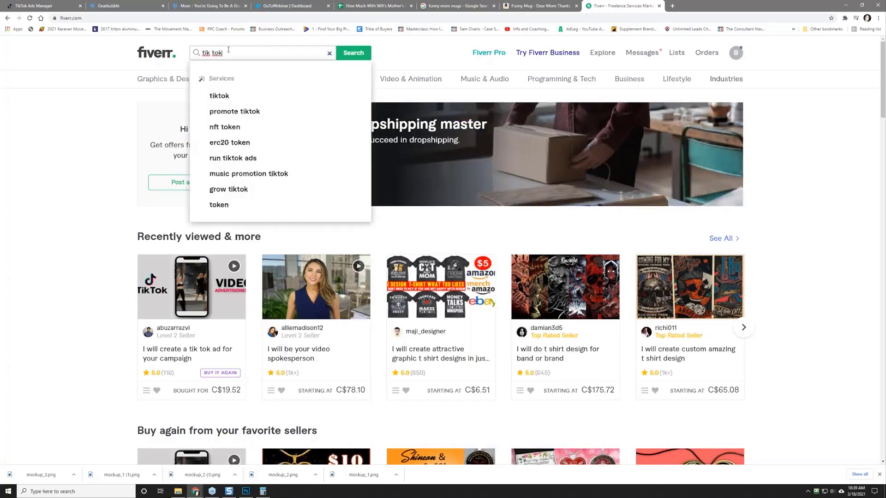
pyautogui.write(' ad')
pyautogui.press('Return')
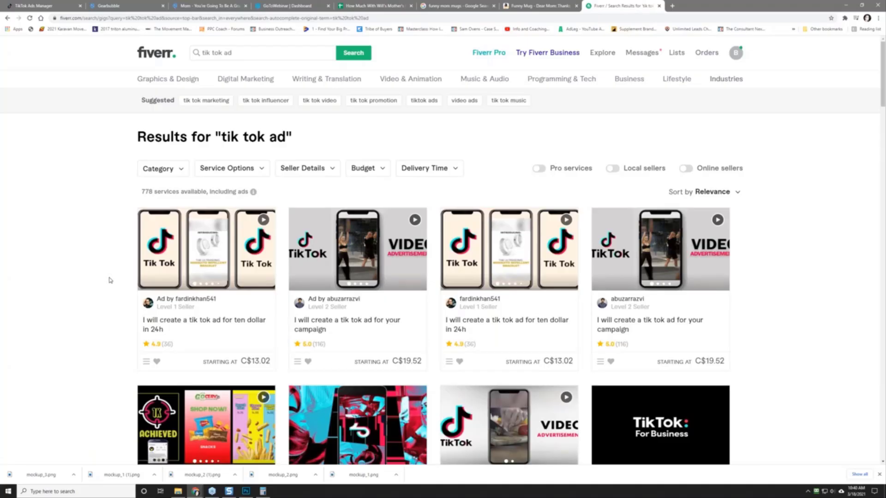
# Step: Open the completed TikTok ad order from the Orders menu
pyautogui.scroll(-2, 110, 280)
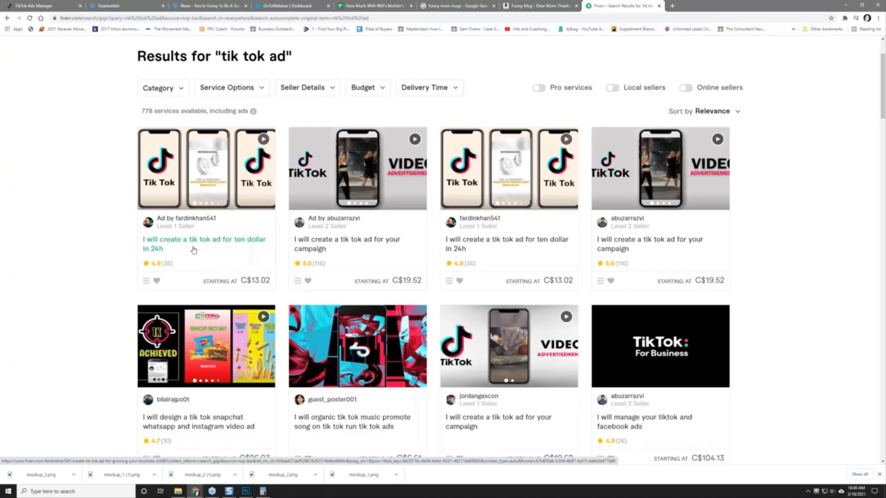
pyautogui.scroll(2, 694, 72)
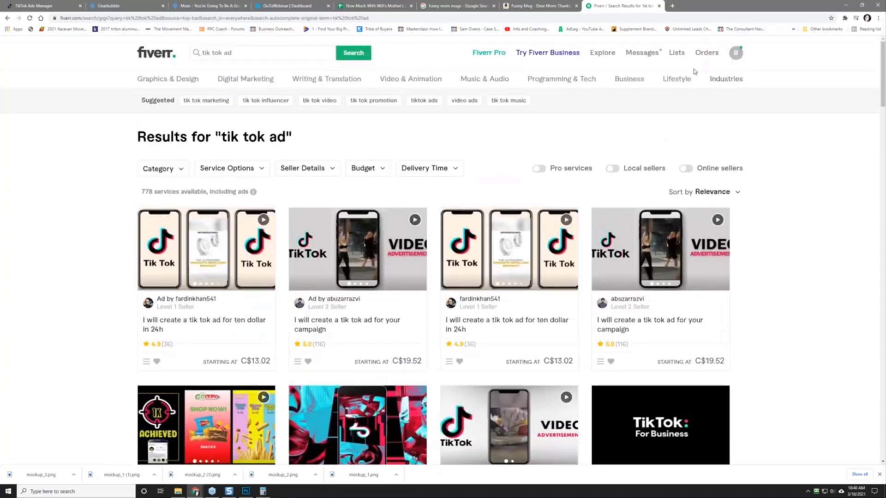
pyautogui.click(643, 53)
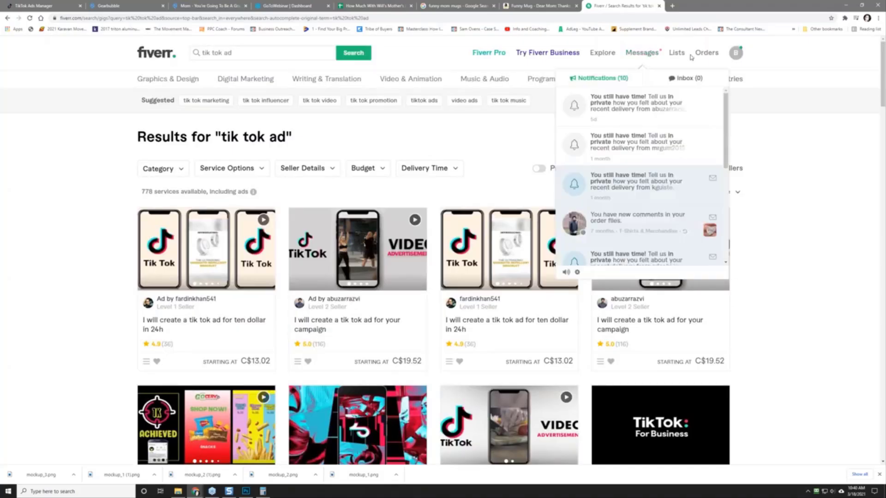
pyautogui.moveTo(705, 54)
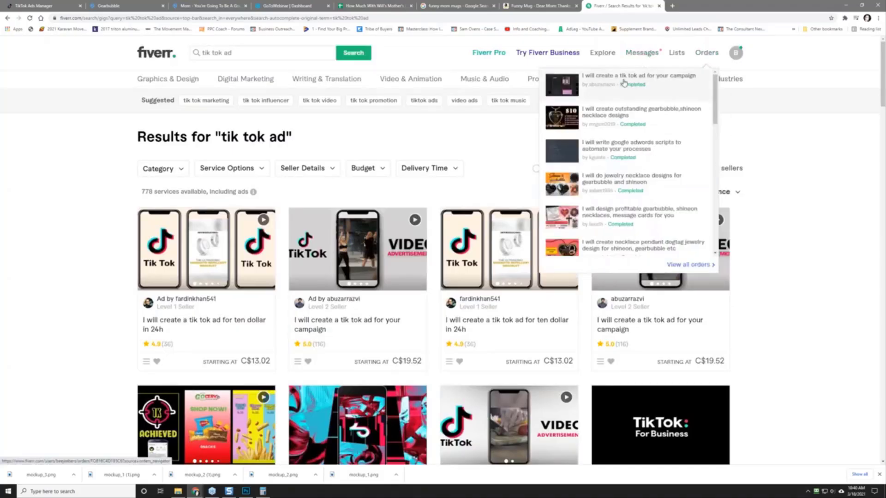
pyautogui.click(624, 85)
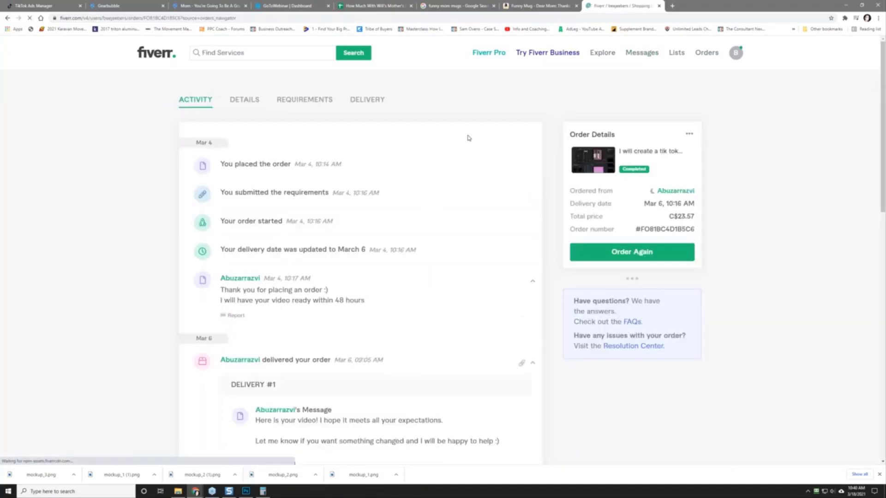
# Step: Play the order's delivered Shamrock.mp4 video
pyautogui.scroll(-4, 392, 275)
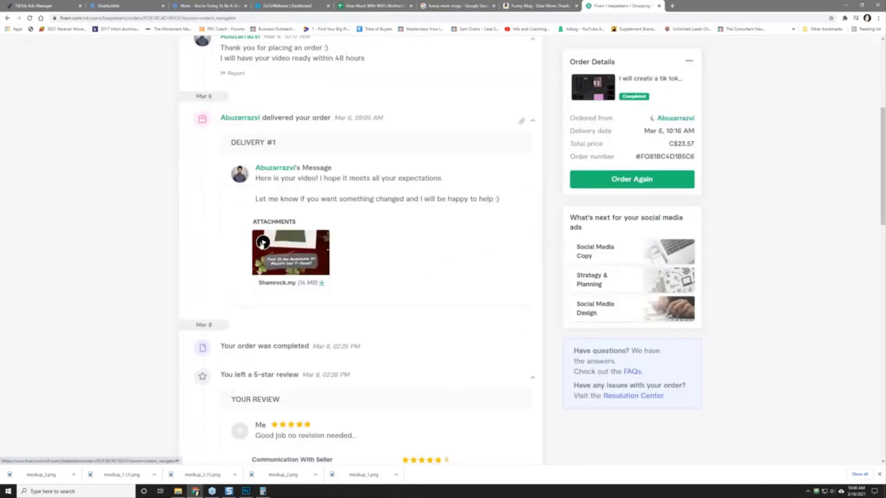
pyautogui.click(291, 251)
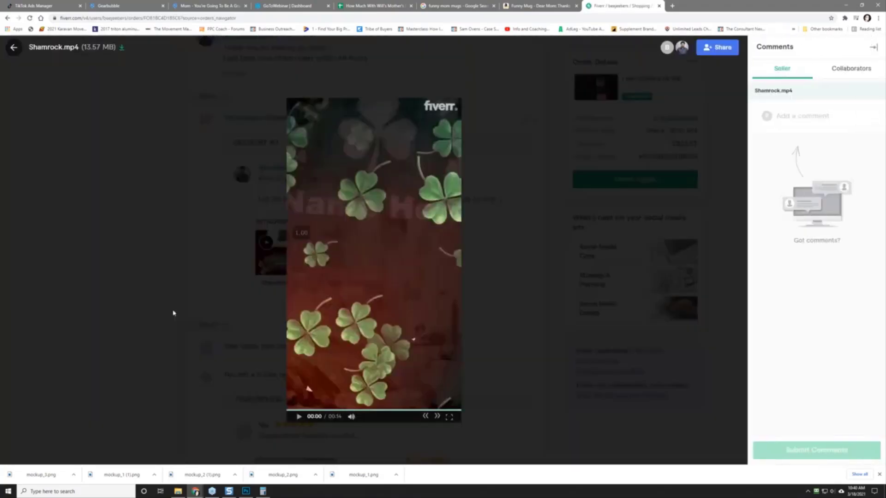
pyautogui.click(299, 416)
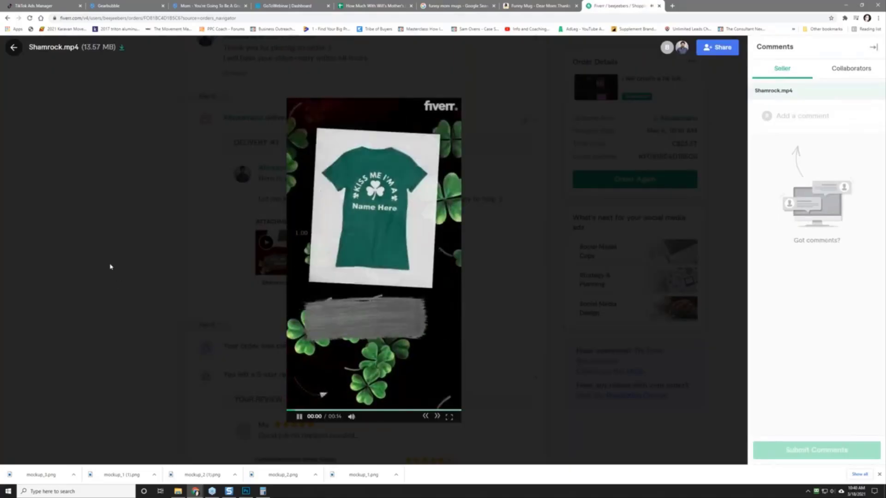
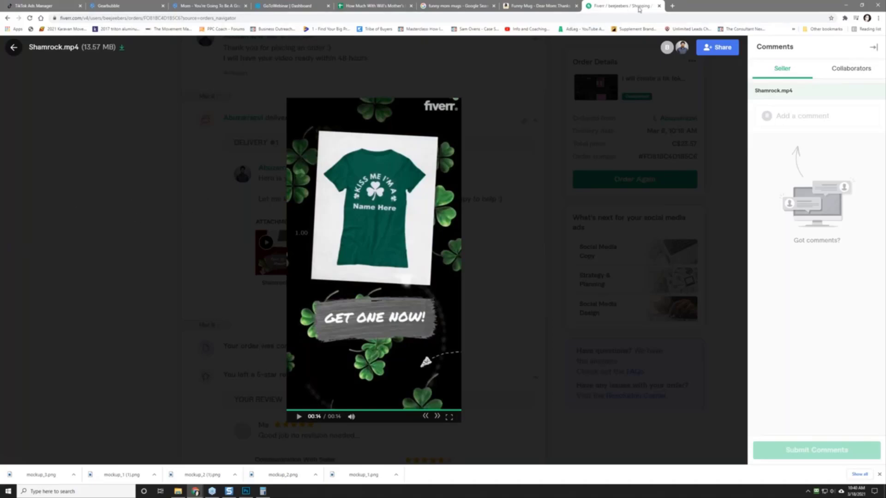
# Step: Close the Shamrock.mp4 preview and scroll back up to the order's C$23.57 total
pyautogui.click(13, 48)
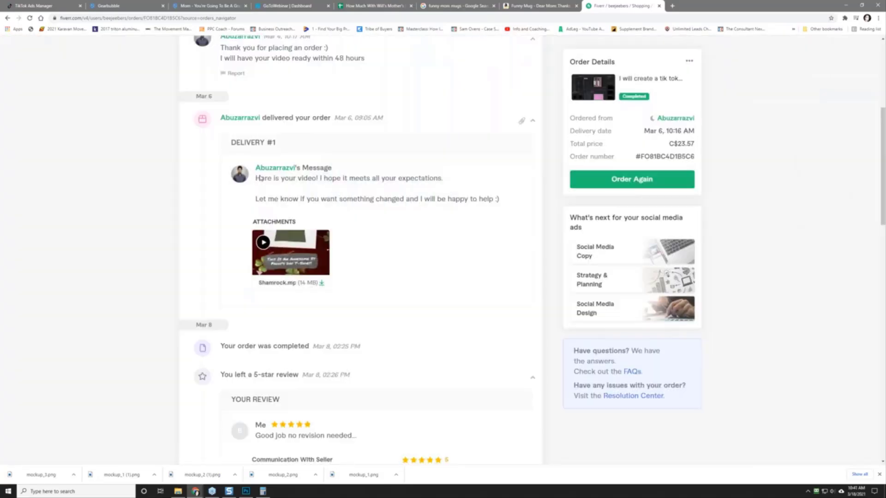
pyautogui.scroll(5, 121, 228)
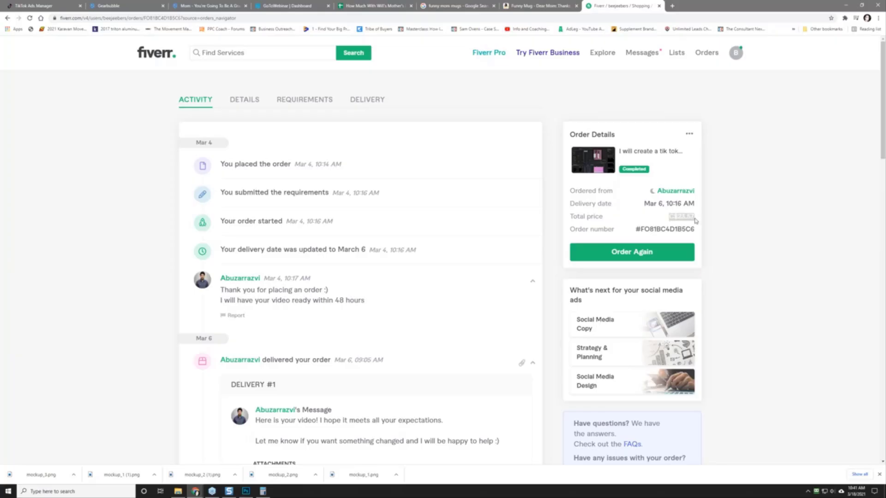
# Step: Search '23.57 cad to usd' in a new tab to get 18.95 US dollars
pyautogui.click(672, 6)
pyautogui.write('23.')
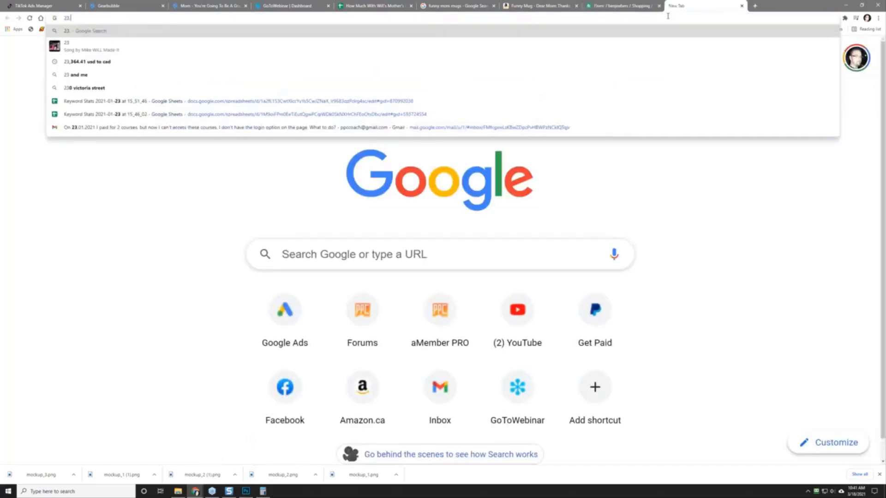
pyautogui.write('57 cad ')
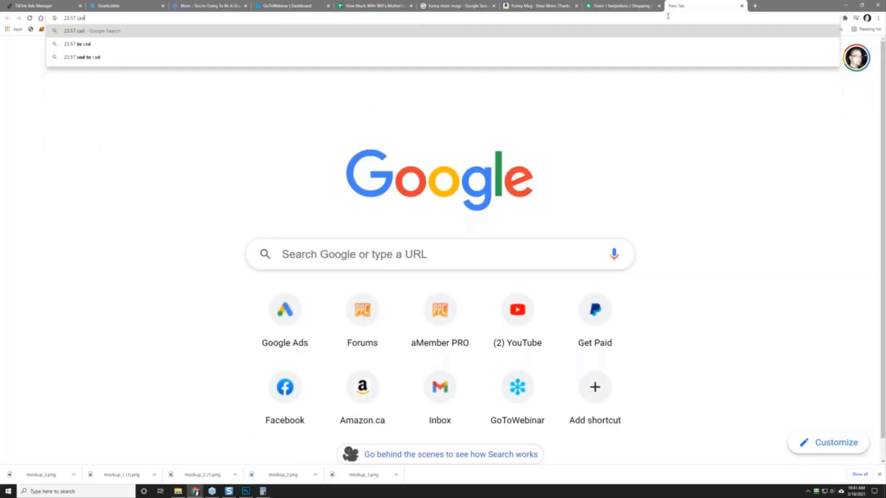
pyautogui.write('to usd')
pyautogui.press('Return')
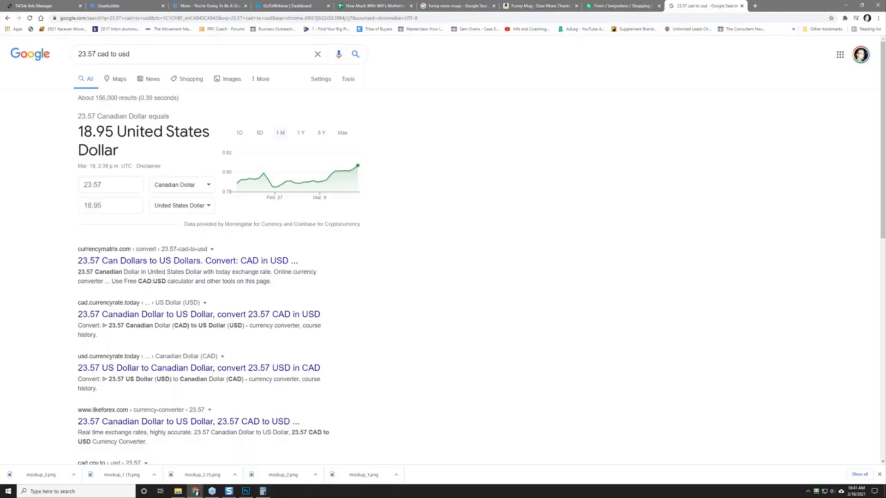
pyautogui.moveTo(1, 38); pyautogui.dragTo(240, 1)
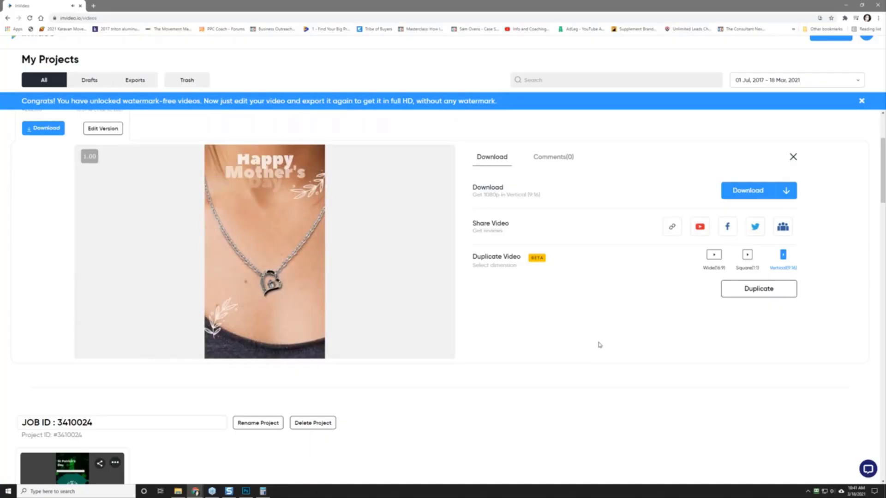
# Step: Download the Mother's Day necklace video as an mp4 and show it in its folder
pyautogui.click(746, 190)
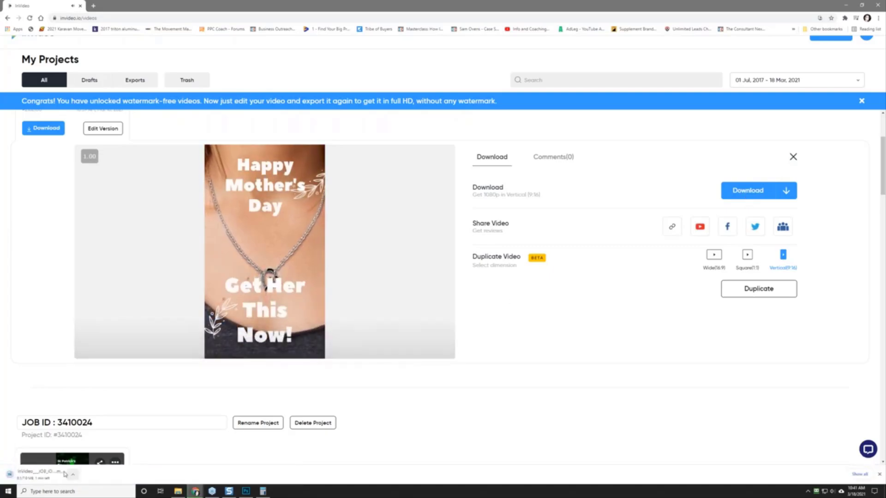
pyautogui.click(73, 475)
pyautogui.click(85, 452)
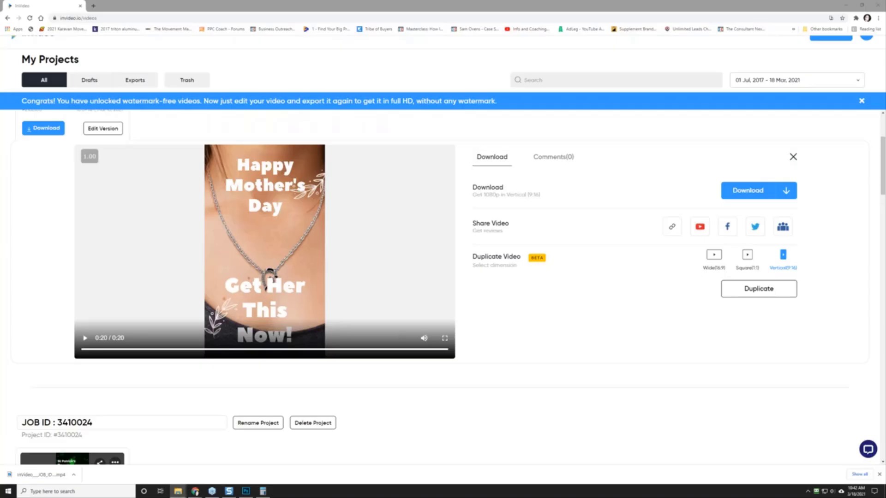
# Step: Paste the downloaded mp4 into 018 - mother's day challenge > mom template
pyautogui.moveTo(885, 178); pyautogui.dragTo(389, 101)
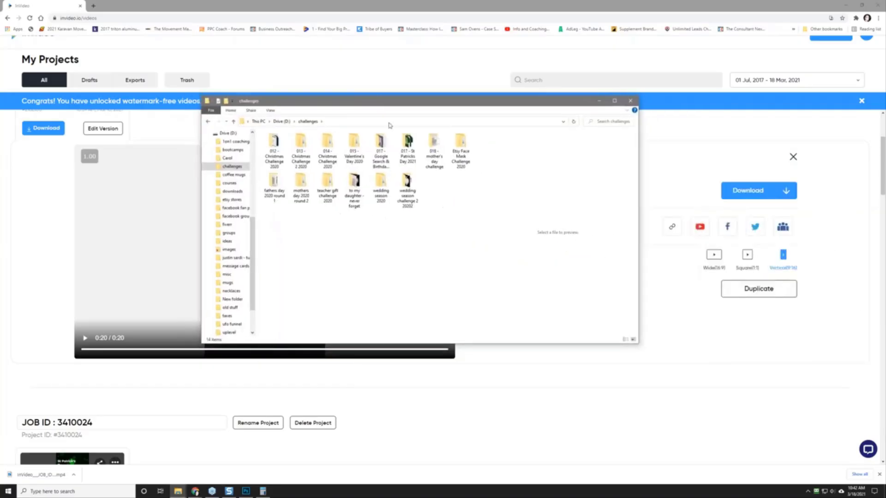
pyautogui.click(433, 157)
pyautogui.doubleClick(433, 157)
pyautogui.rightClick(359, 246)
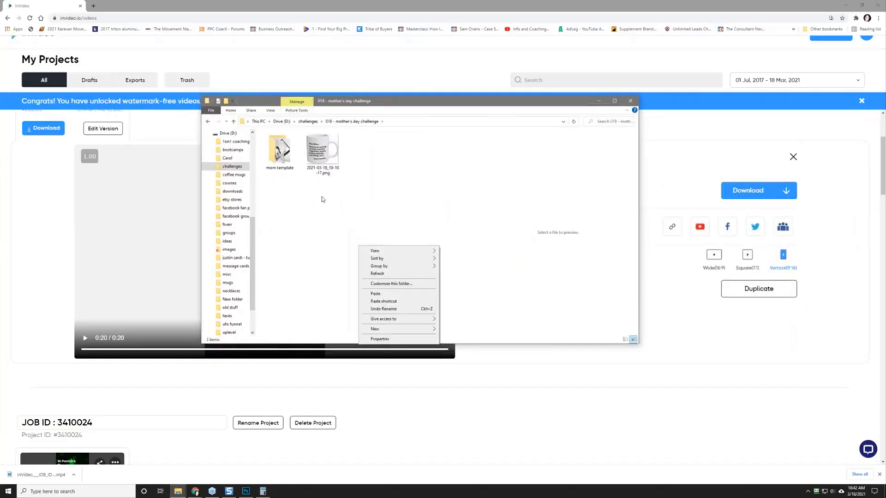
pyautogui.click(283, 155)
pyautogui.doubleClick(282, 154)
pyautogui.rightClick(393, 252)
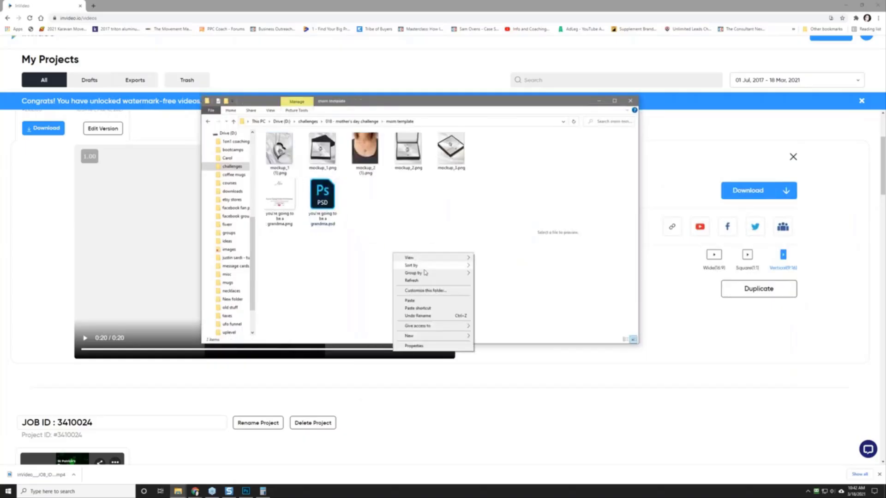
pyautogui.click(418, 299)
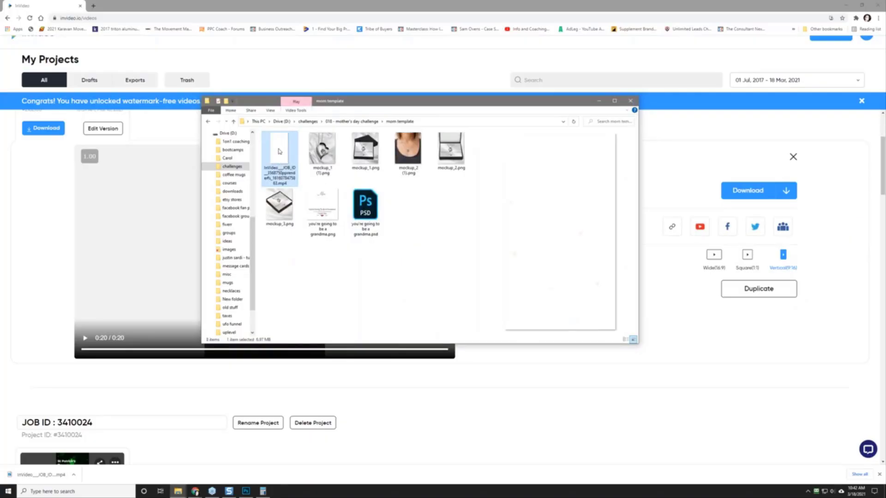
# Step: Play the pasted video to check it, then close the player
pyautogui.doubleClick(279, 152)
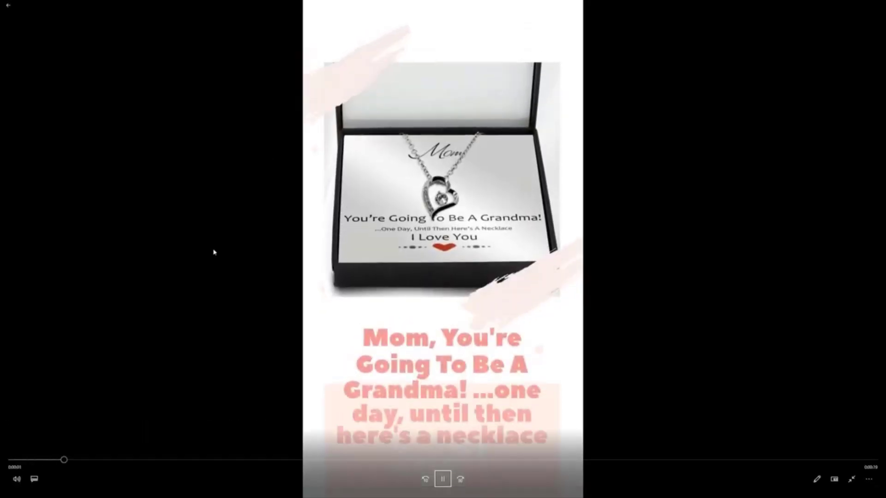
pyautogui.click(850, 481)
pyautogui.click(878, 6)
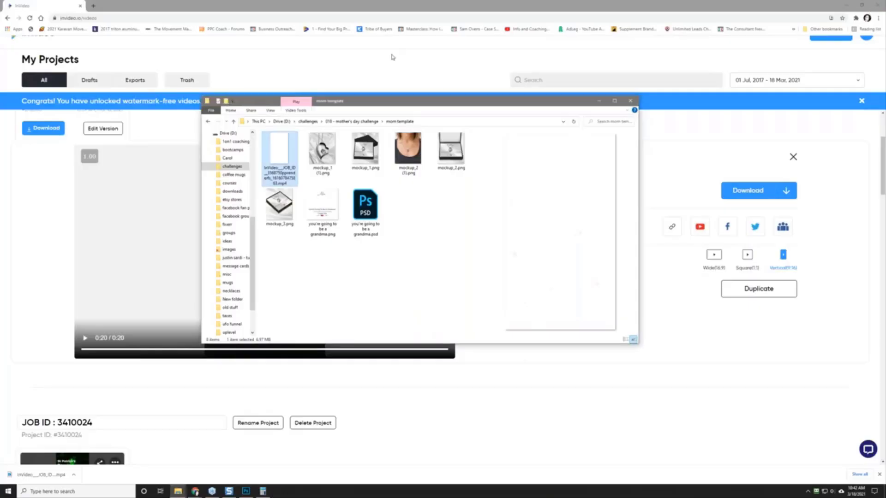
# Step: Move the folder window aside and return to the TikTok Ads Manager campaigns tab
pyautogui.moveTo(362, 104); pyautogui.dragTo(885, 113)
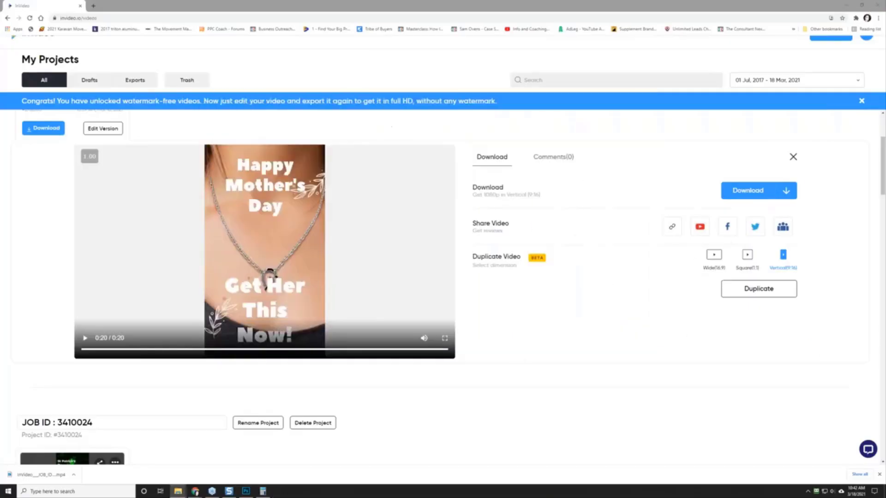
pyautogui.click(121, 10)
pyautogui.moveTo(124, 18); pyautogui.dragTo(180, 7)
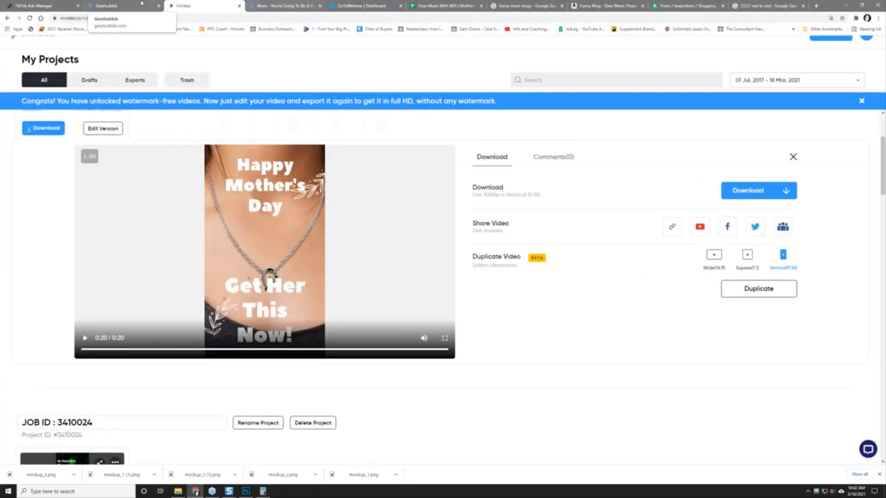
pyautogui.click(32, 6)
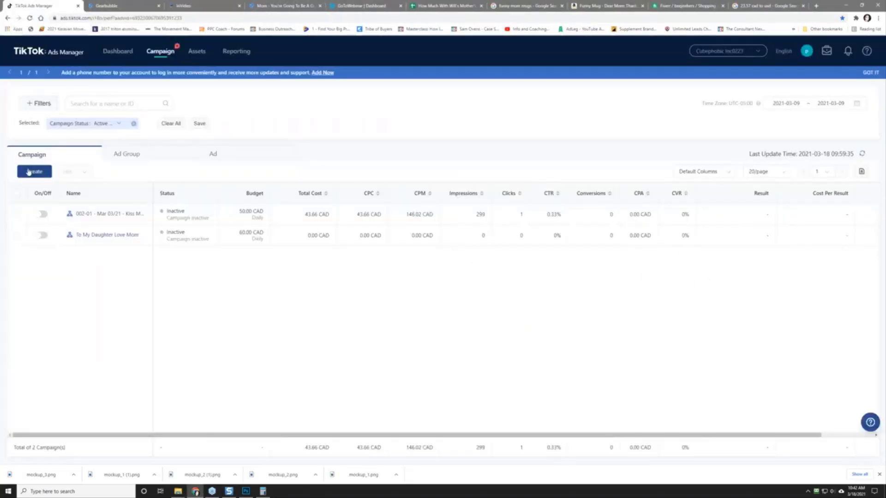
# Step: Start a fresh campaign over and begin its name with the code 003-01
pyautogui.click(33, 171)
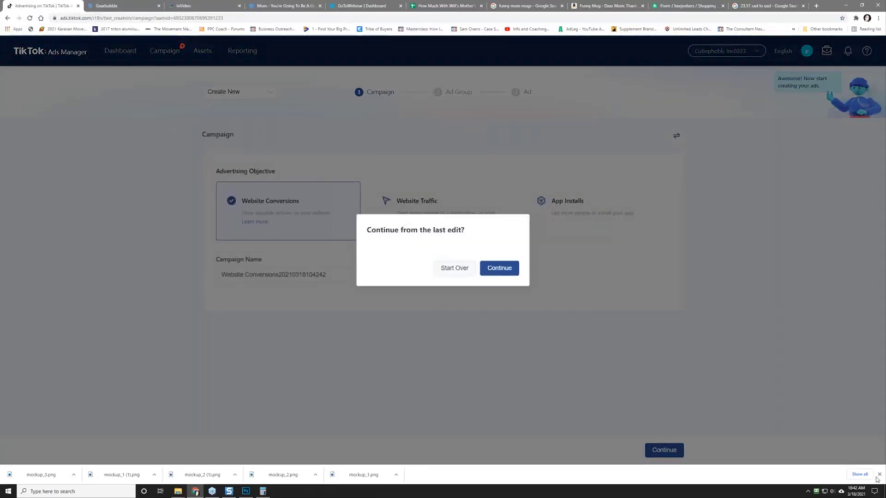
pyautogui.click(878, 475)
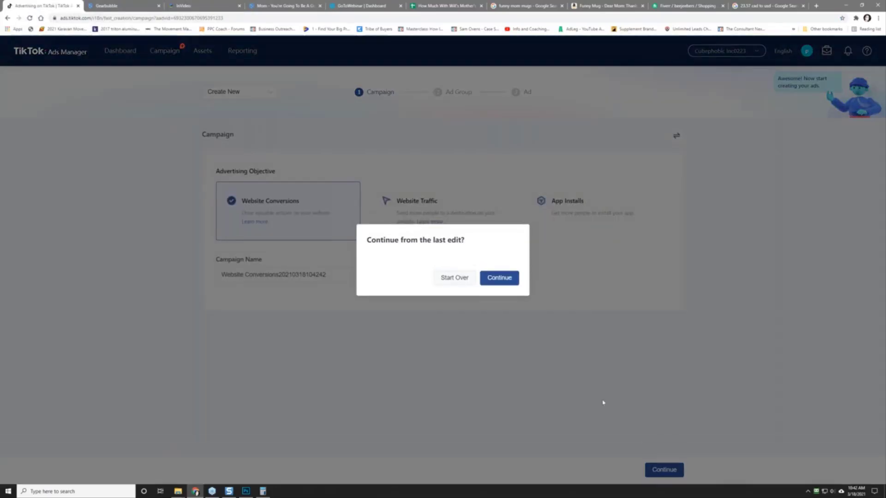
pyautogui.click(458, 281)
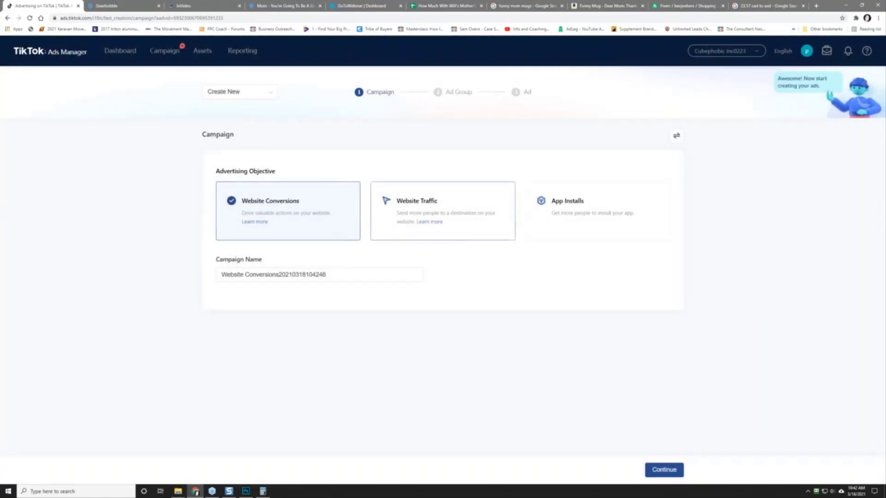
pyautogui.tripleClick(277, 274)
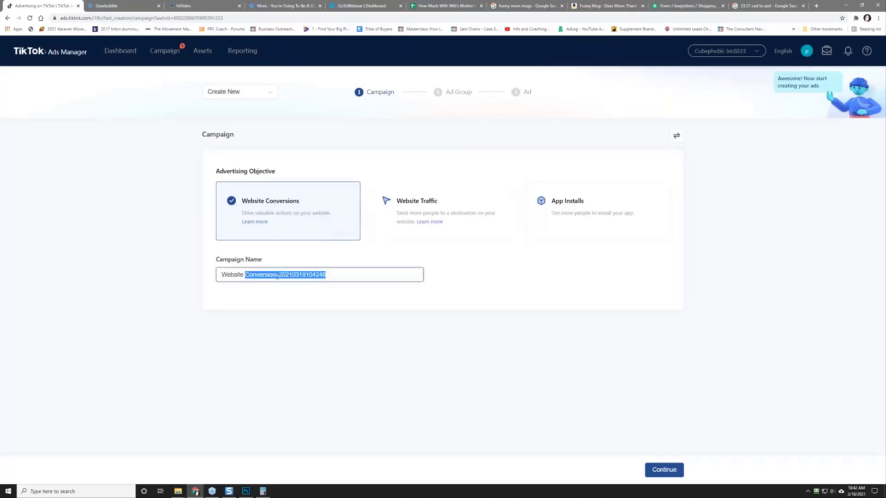
pyautogui.write('003-01 -')
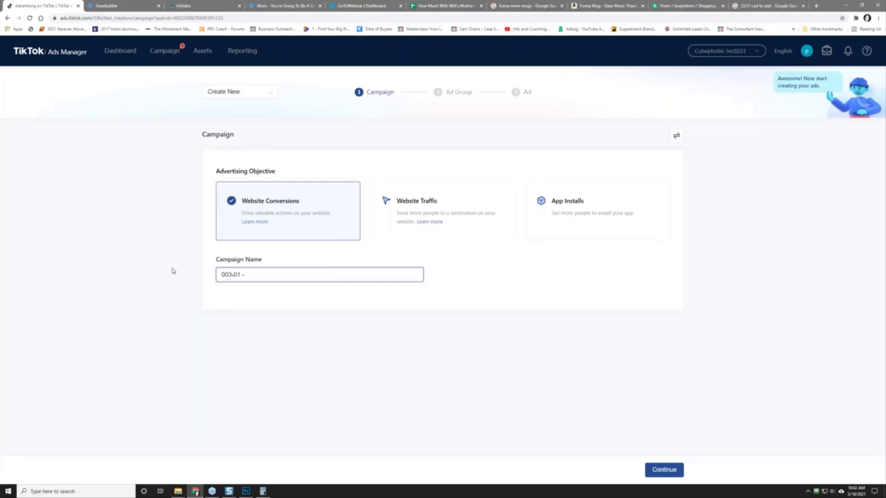
pyautogui.write(' mar')
pyautogui.press('BackSpace')
pyautogui.press('BackSpace')
pyautogui.press('BackSpace')
# Step: Copy the product title 'Mom - You're Going To Be A Grandma!' from the Gearbubble page
pyautogui.click(283, 6)
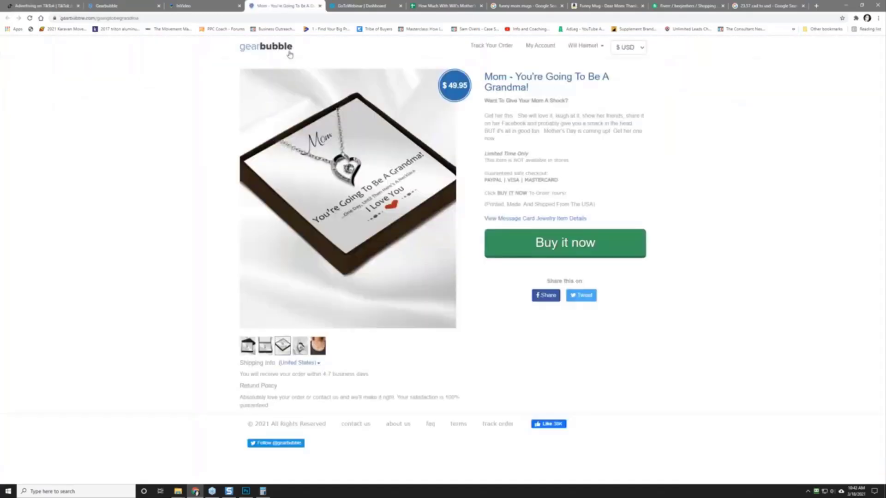
pyautogui.moveTo(485, 75); pyautogui.dragTo(535, 91)
pyautogui.rightClick(535, 90)
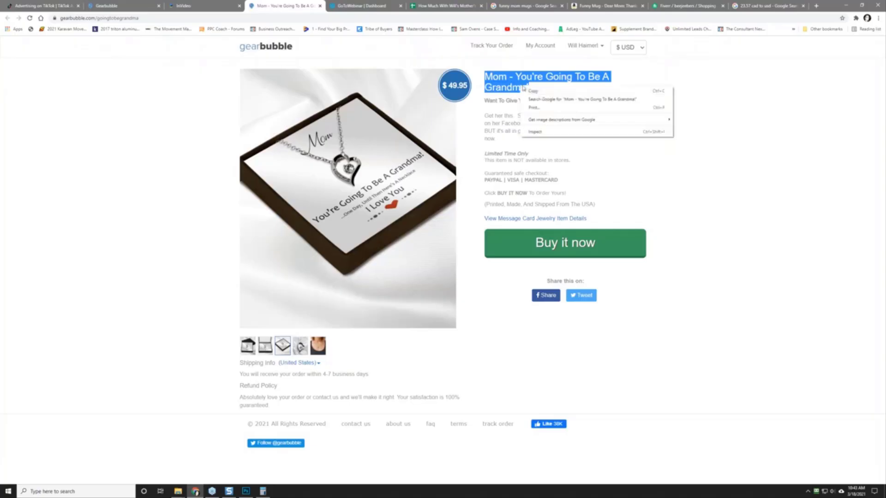
pyautogui.click(534, 91)
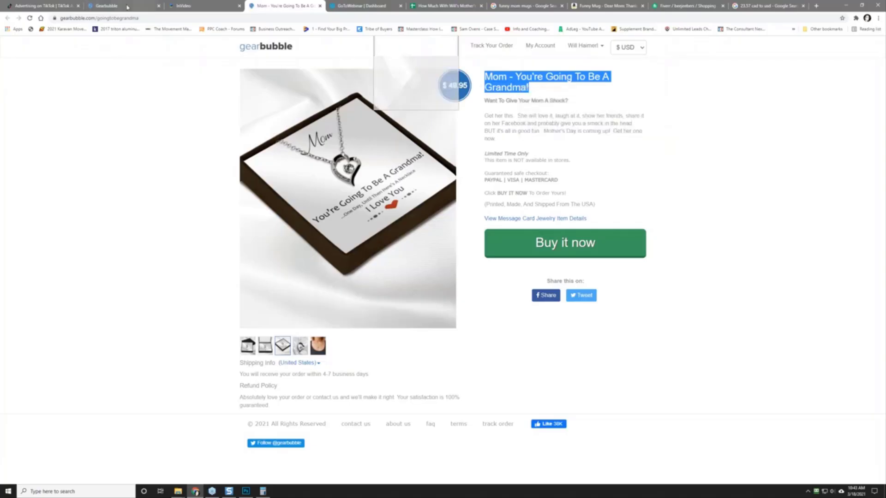
pyautogui.click(51, 8)
# Step: Paste the product title into the campaign name and name the ad group 'Wide Open US'
pyautogui.hotkey('ctrl', 'v')
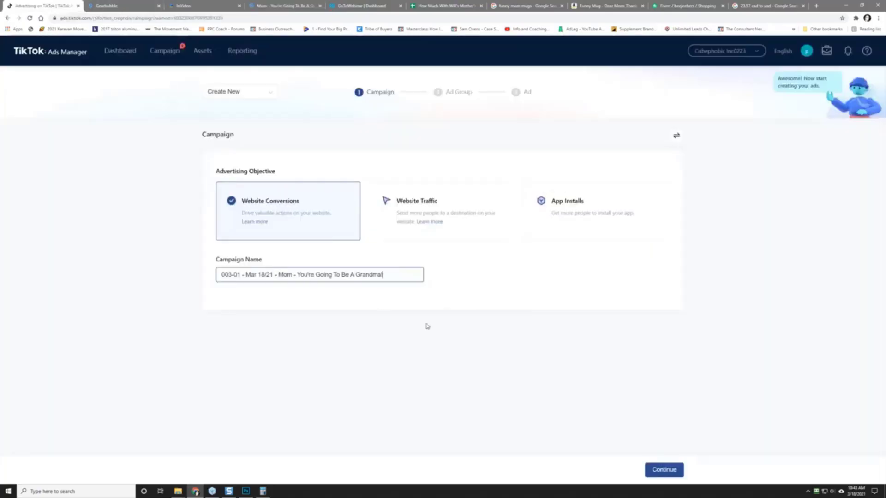
pyautogui.click(663, 470)
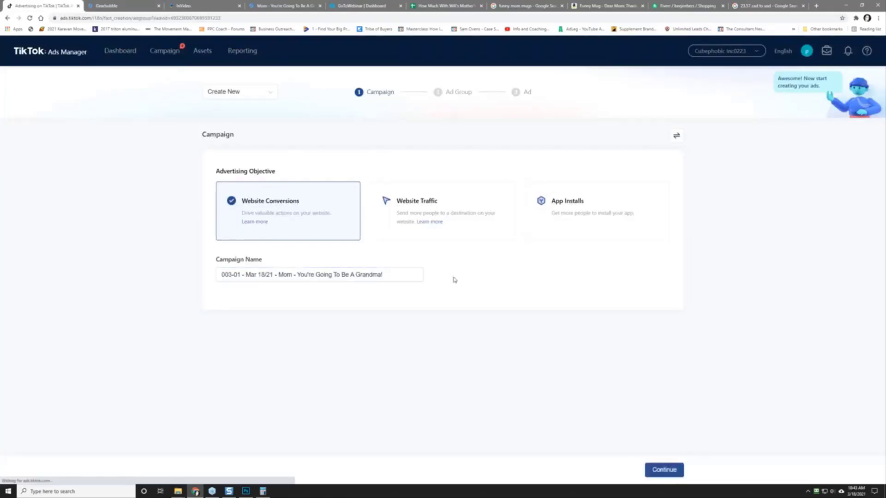
pyautogui.moveTo(296, 166); pyautogui.dragTo(126, 168)
pyautogui.write('Wide ')
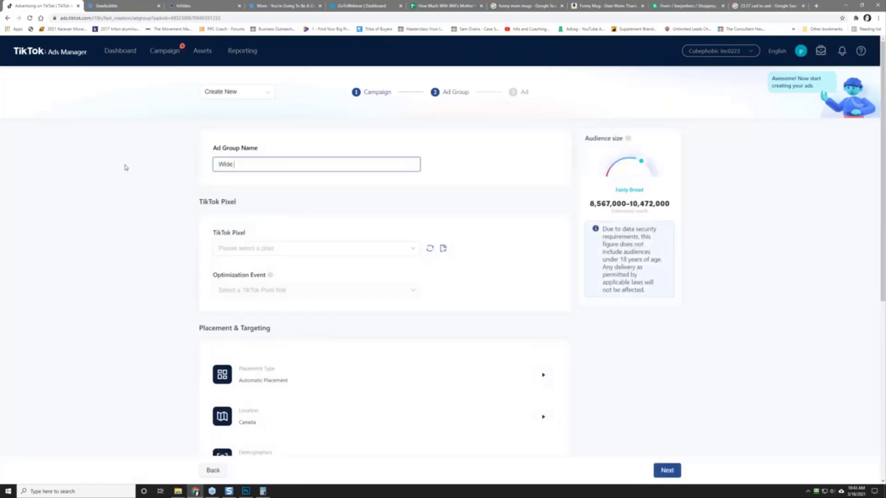
pyautogui.write('Open USA')
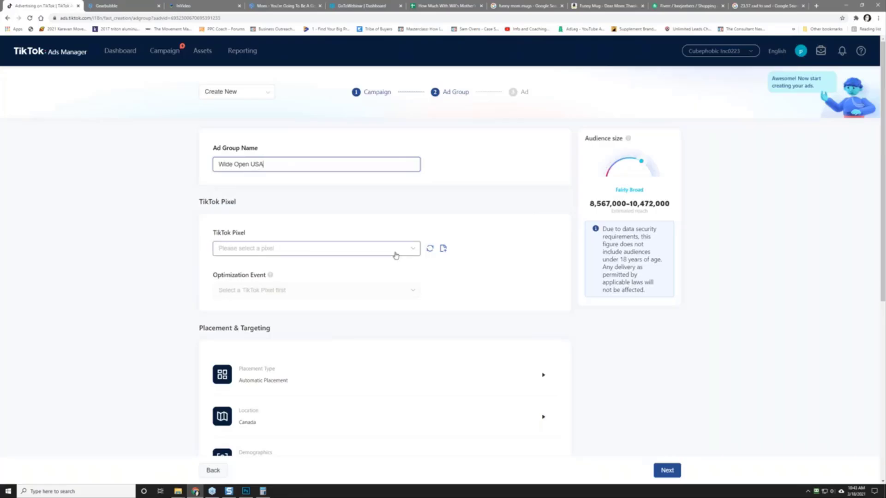
# Step: Open the Assets menu in the top navigation bar
pyautogui.moveTo(206, 53)
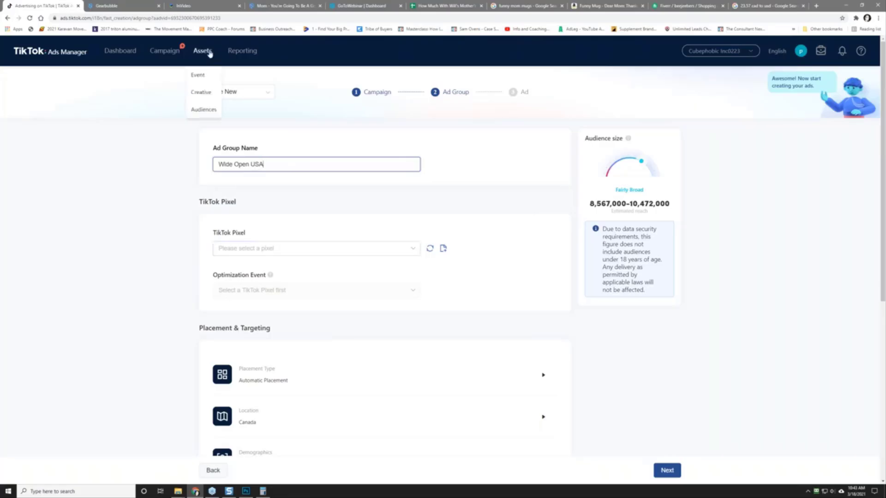
pyautogui.rightClick(133, 153)
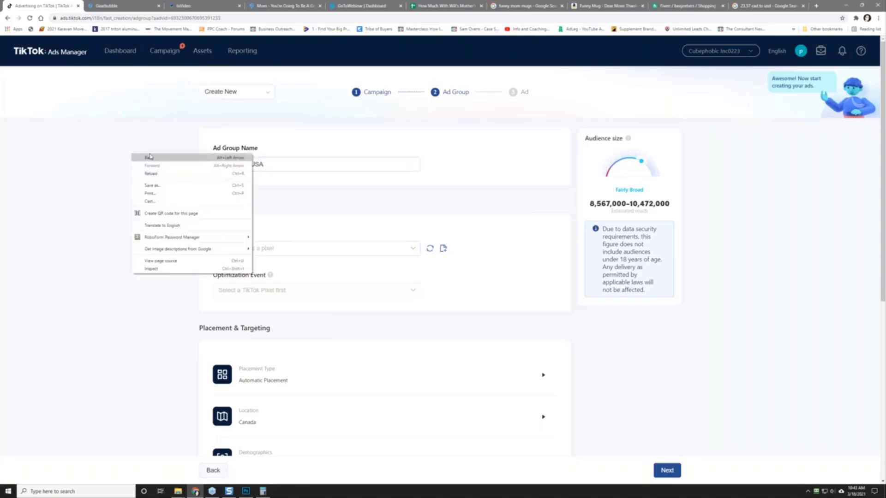
pyautogui.click(203, 55)
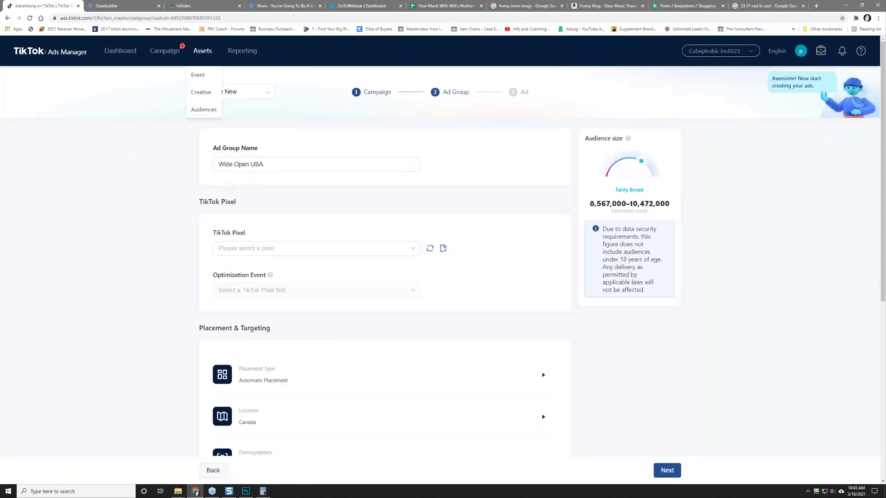
# Step: Create a new website pixel named 'Mom - You're Going To Be A Grandma!' in Events
pyautogui.click(204, 78)
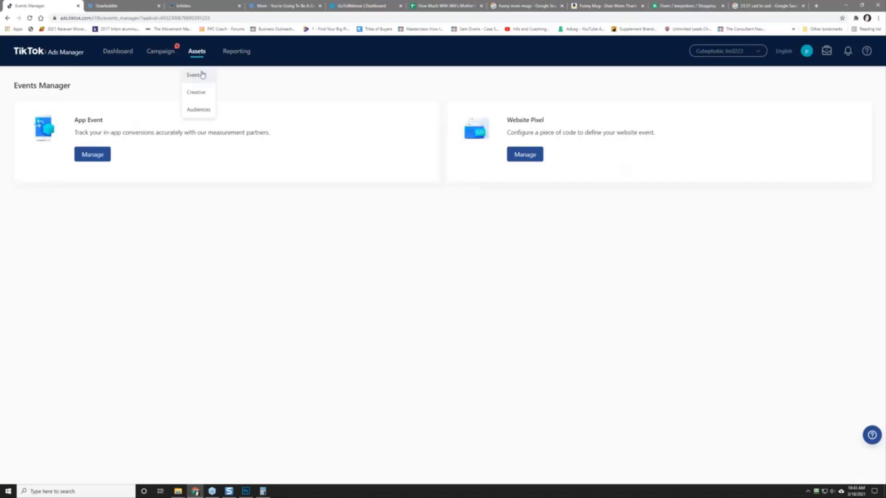
pyautogui.click(524, 155)
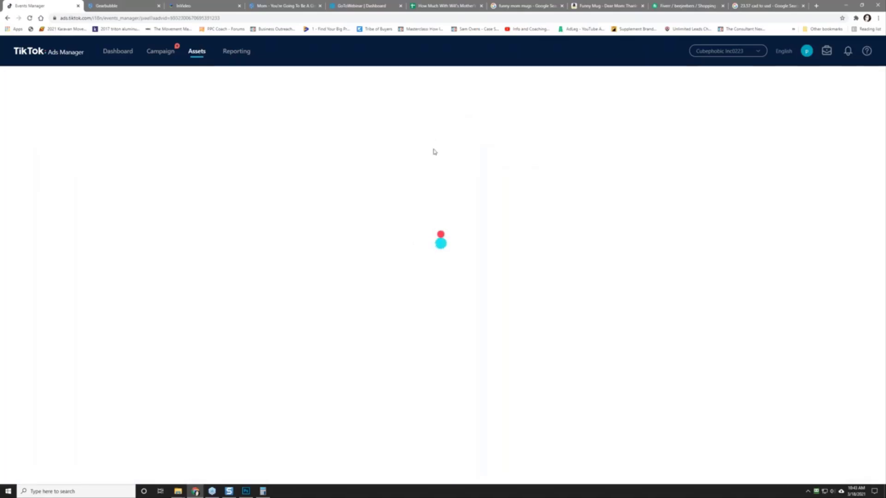
pyautogui.click(43, 125)
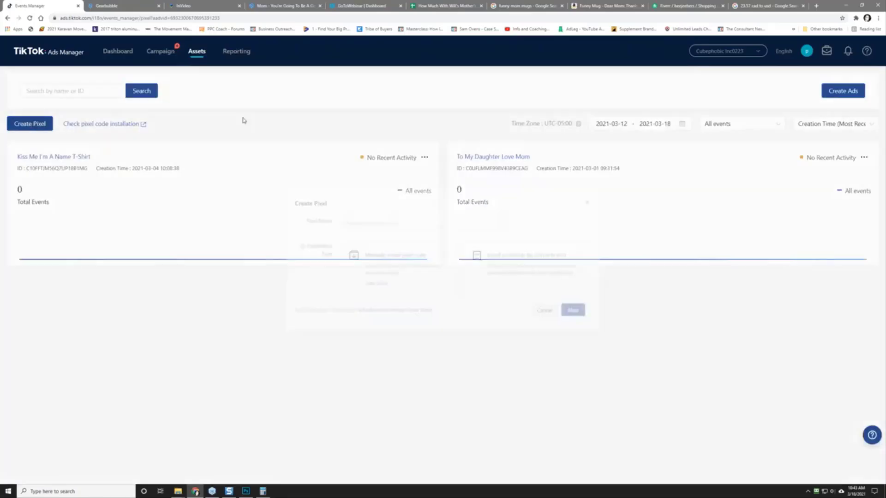
pyautogui.click(390, 217)
pyautogui.rightClick(390, 219)
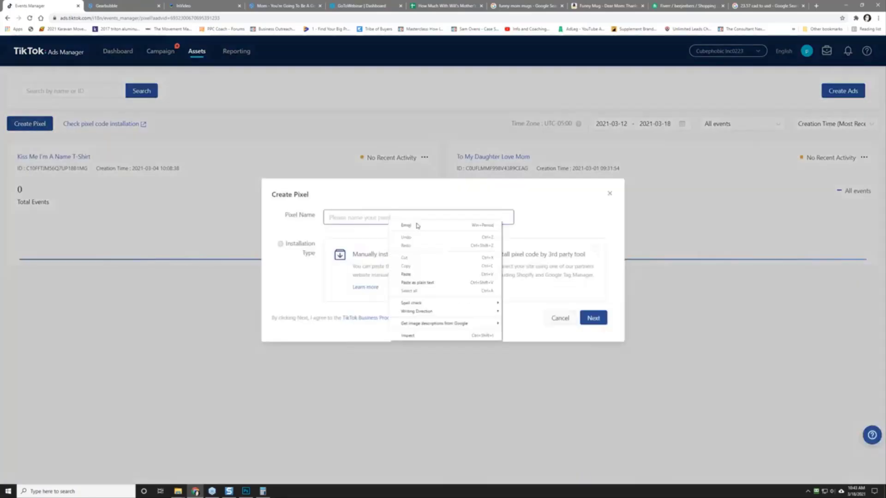
pyautogui.click(430, 274)
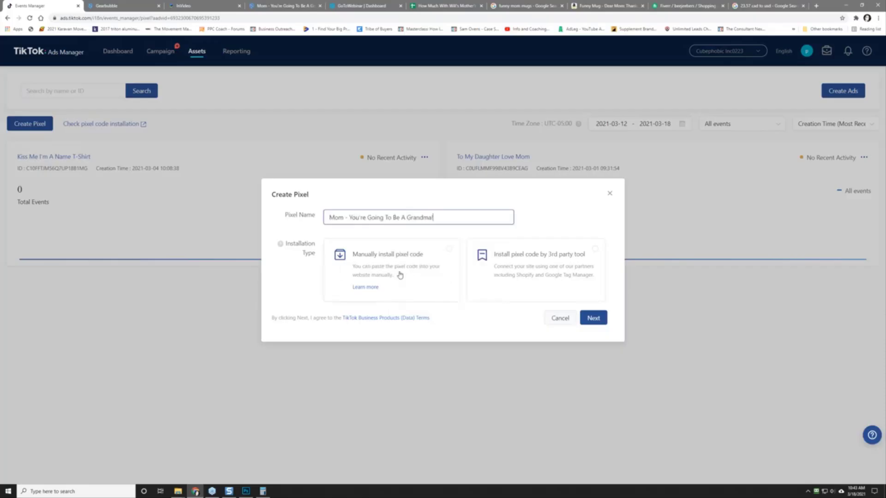
# Step: Choose Manual install with Standard Mode, copy the pixel base code, and open Gearbubble's campaigns dashboard
pyautogui.click(400, 274)
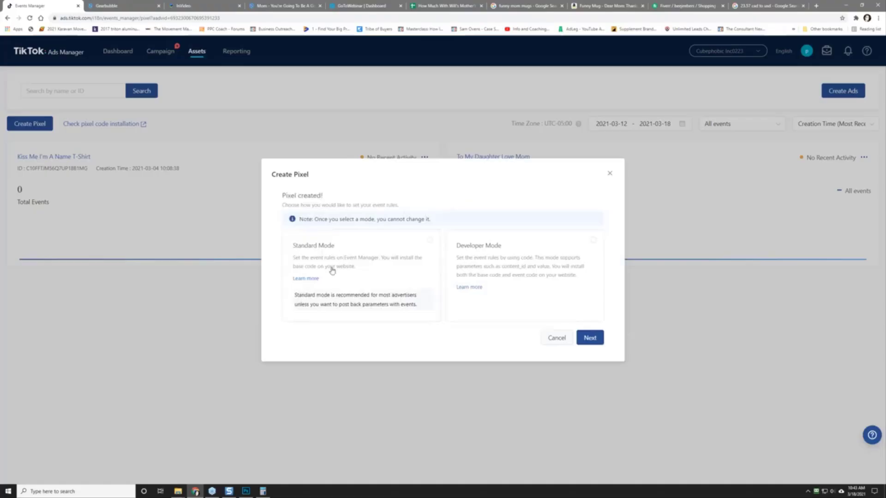
pyautogui.click(332, 270)
pyautogui.click(590, 337)
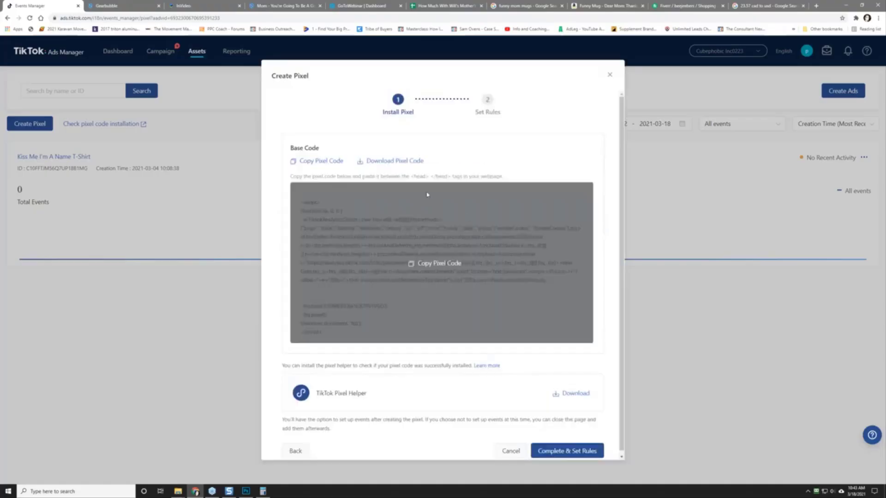
pyautogui.click(434, 264)
pyautogui.click(122, 6)
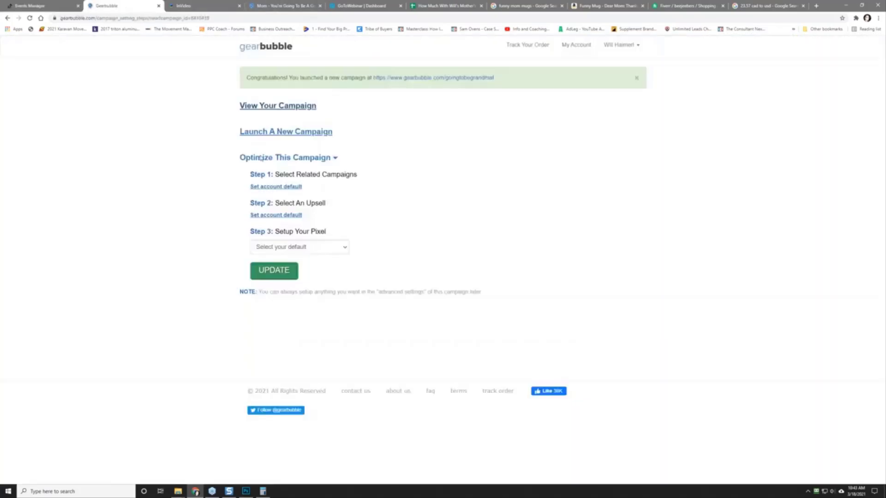
pyautogui.click(571, 45)
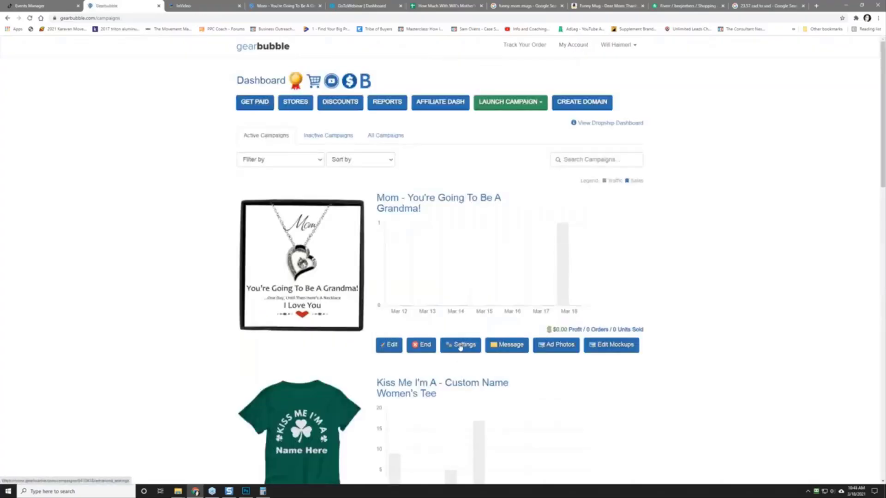
# Step: Open the grandma campaign's settings in a new tab and expand 3rd Party under Tracking Pixels
pyautogui.rightClick(460, 347)
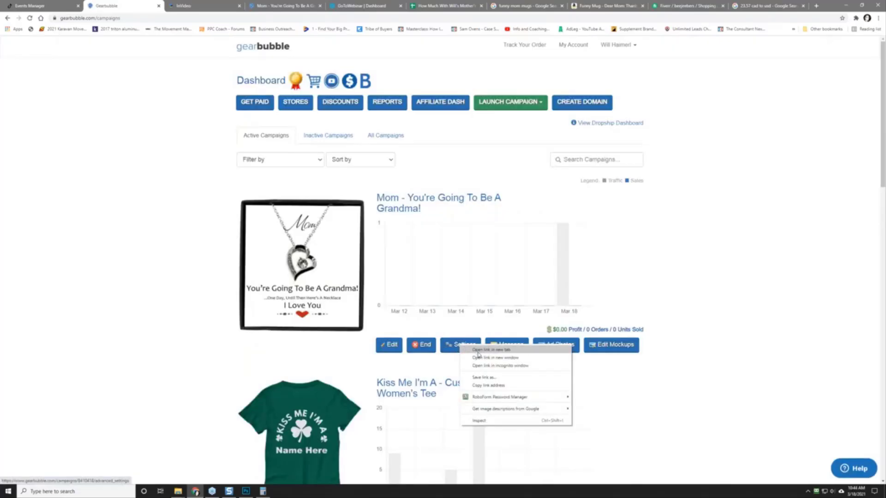
pyautogui.click(476, 352)
pyautogui.click(180, 6)
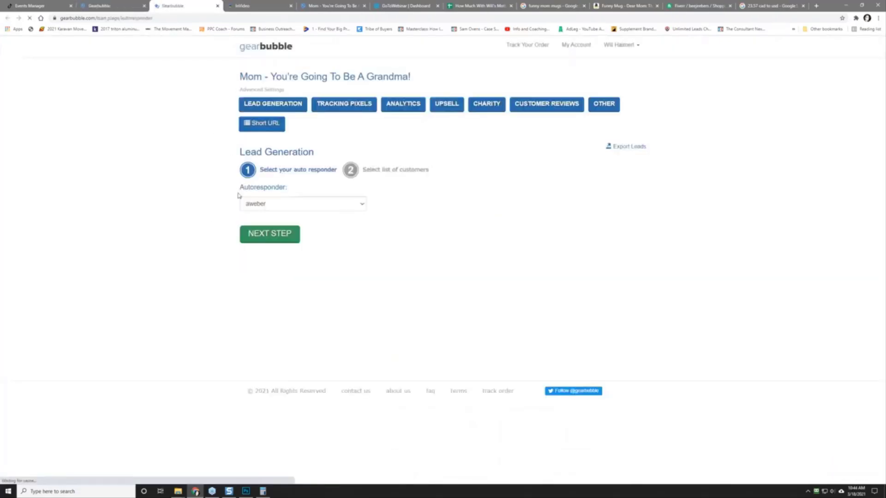
pyautogui.click(342, 106)
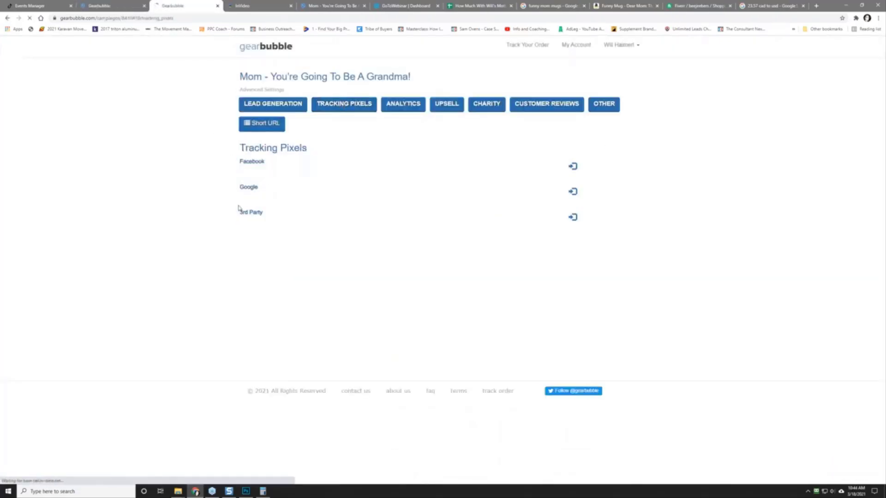
pyautogui.click(573, 218)
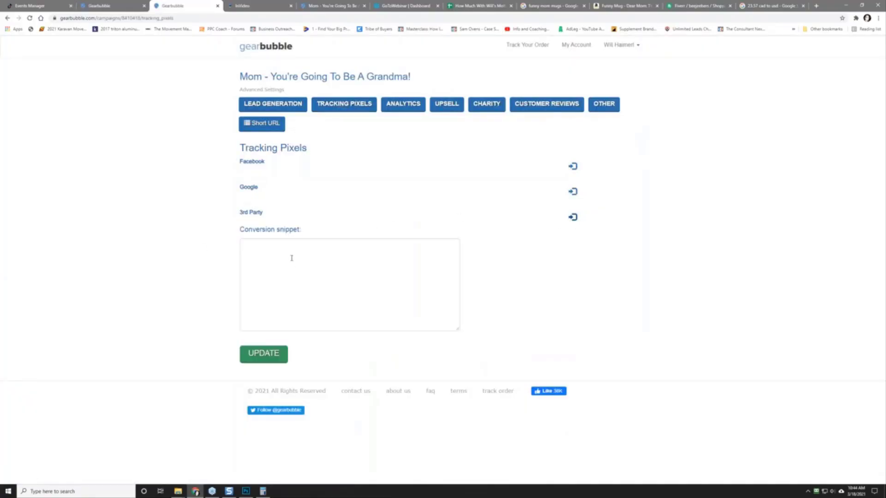
# Step: Paste the TikTok pixel script into the Conversion snippet and click UPDATE
pyautogui.click(260, 250)
pyautogui.rightClick(259, 250)
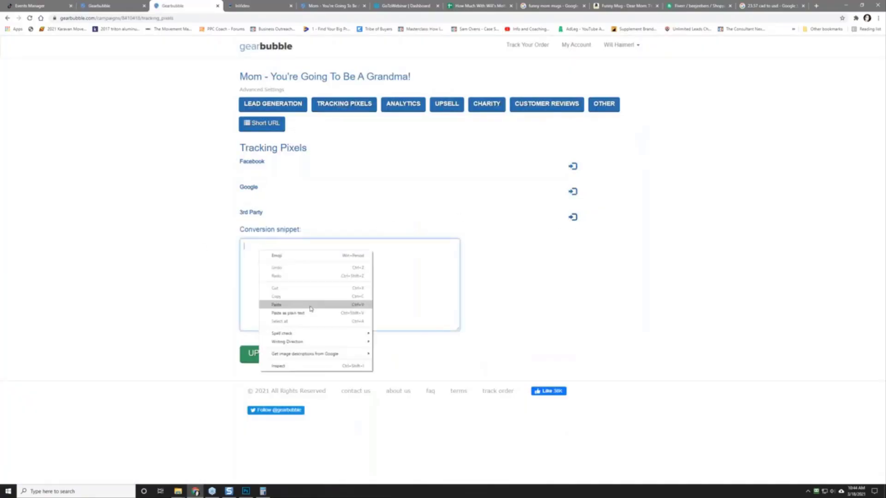
pyautogui.click(309, 303)
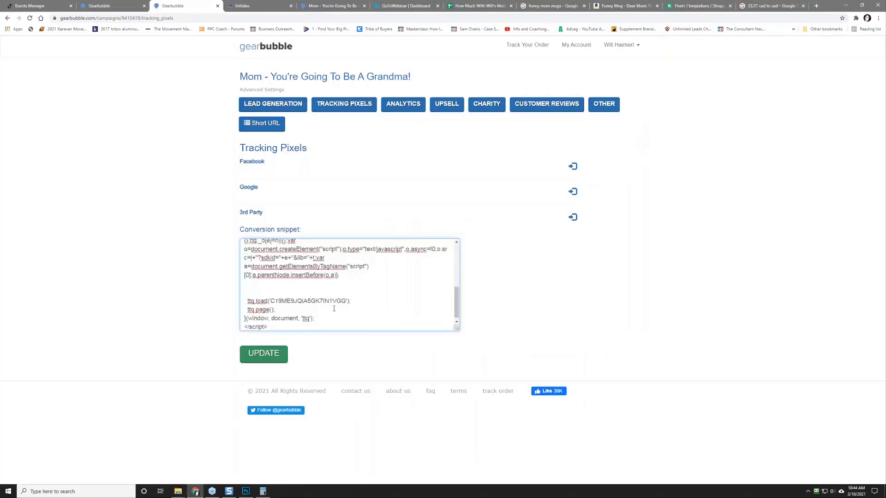
pyautogui.moveTo(457, 302); pyautogui.dragTo(457, 259)
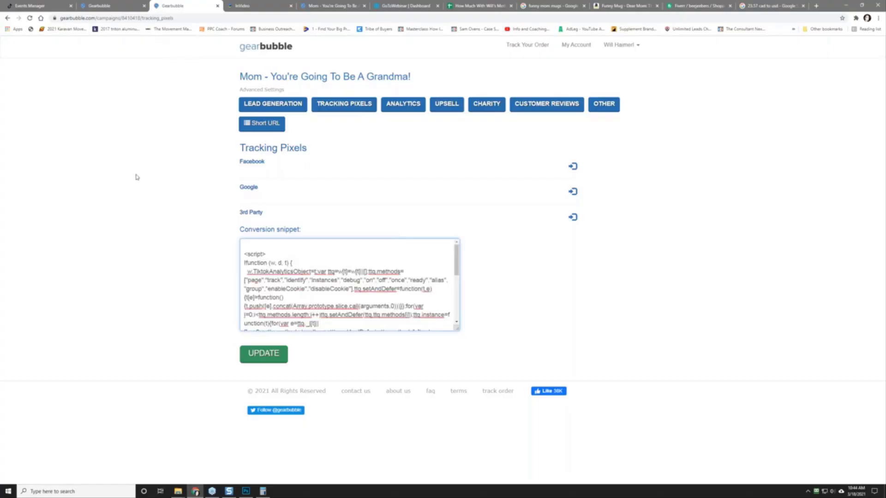
pyautogui.click(332, 6)
pyautogui.click(187, 5)
pyautogui.click(264, 357)
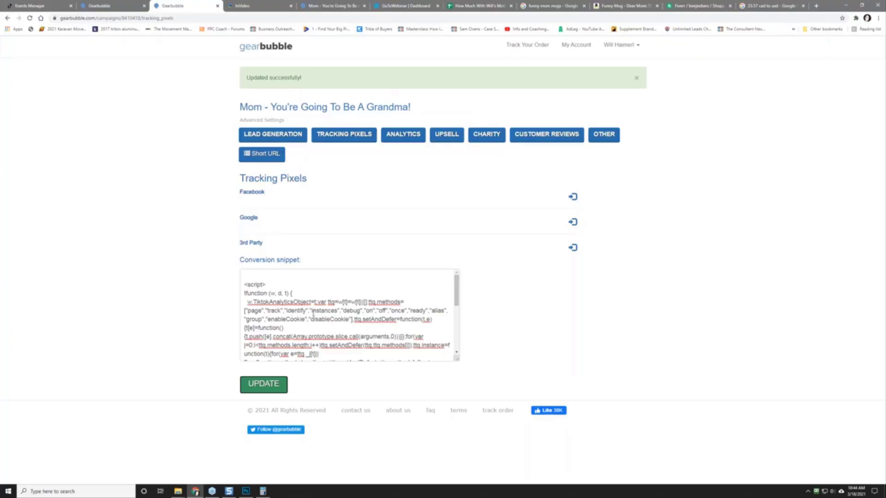
# Step: Expand the Google pixel section and scroll down the tracking pixels page
pyautogui.click(573, 221)
pyautogui.click(262, 252)
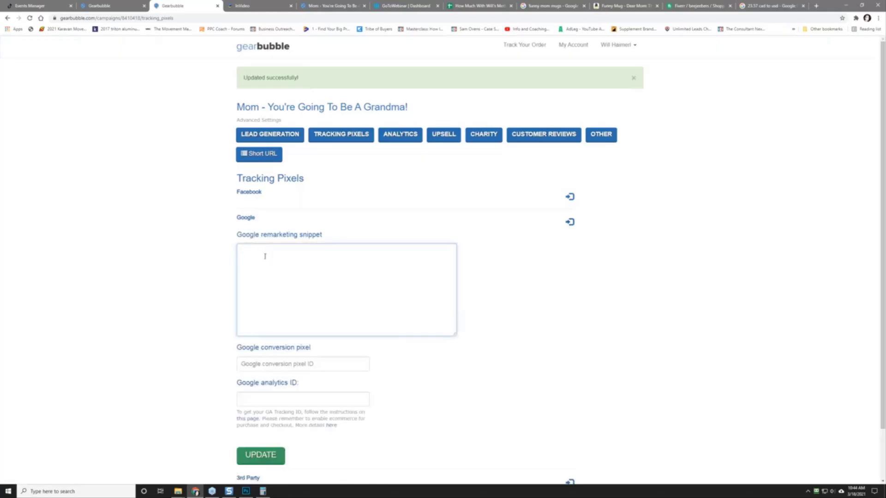
pyautogui.click(570, 223)
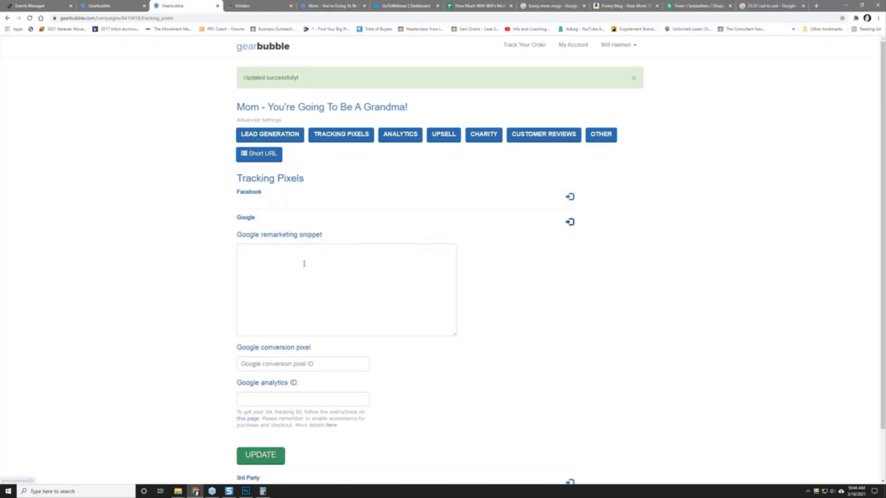
pyautogui.scroll(-1, 183, 288)
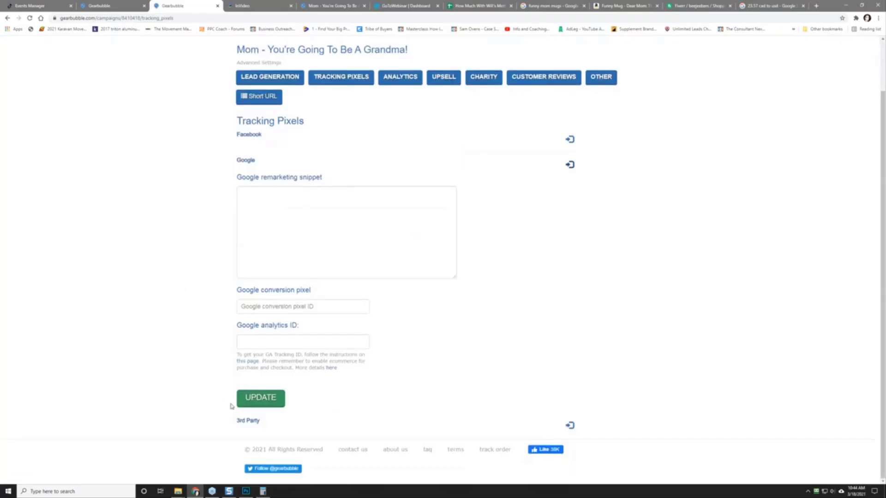
# Step: Complete the pixel install with E-Commerce Events rules and close the Create Pixel dialog
pyautogui.click(42, 5)
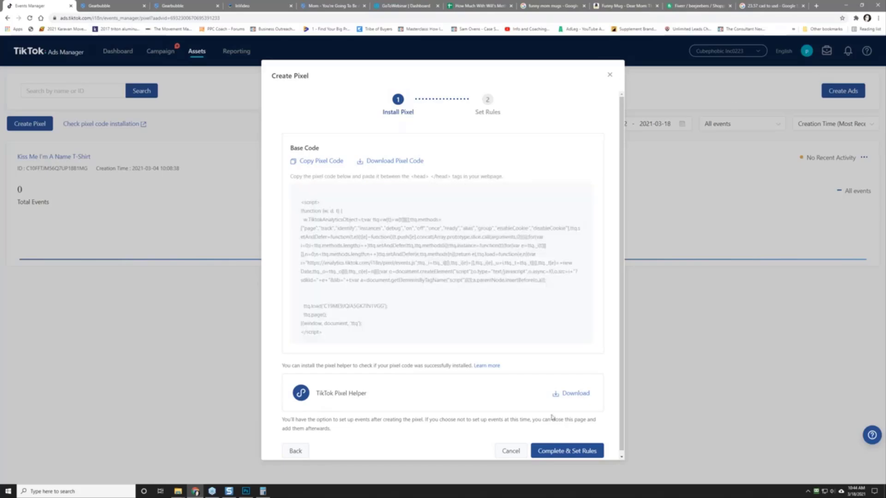
pyautogui.click(562, 451)
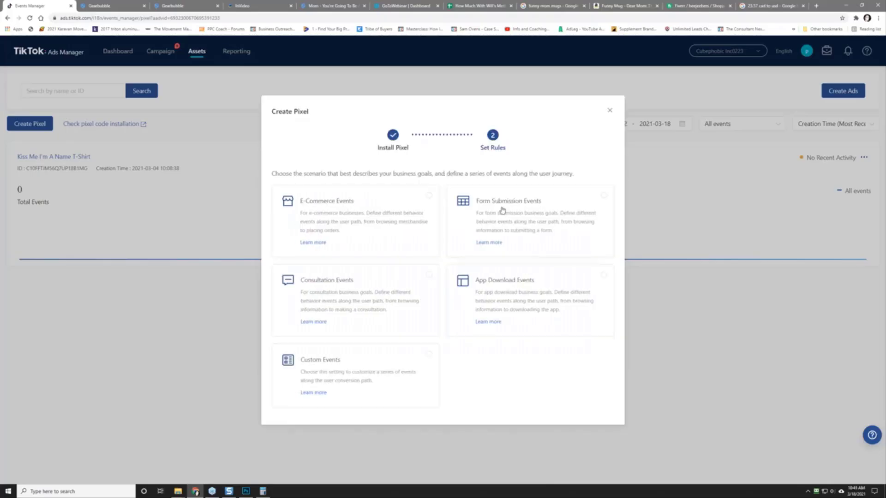
pyautogui.click(348, 228)
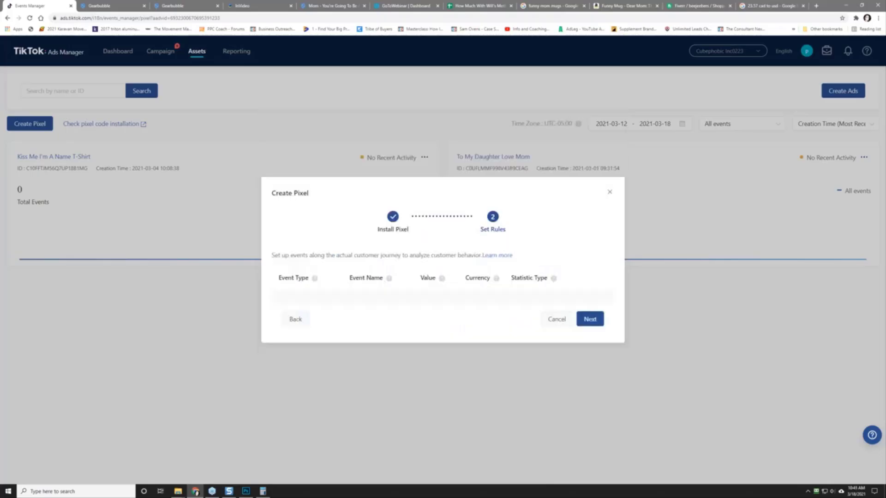
pyautogui.click(609, 148)
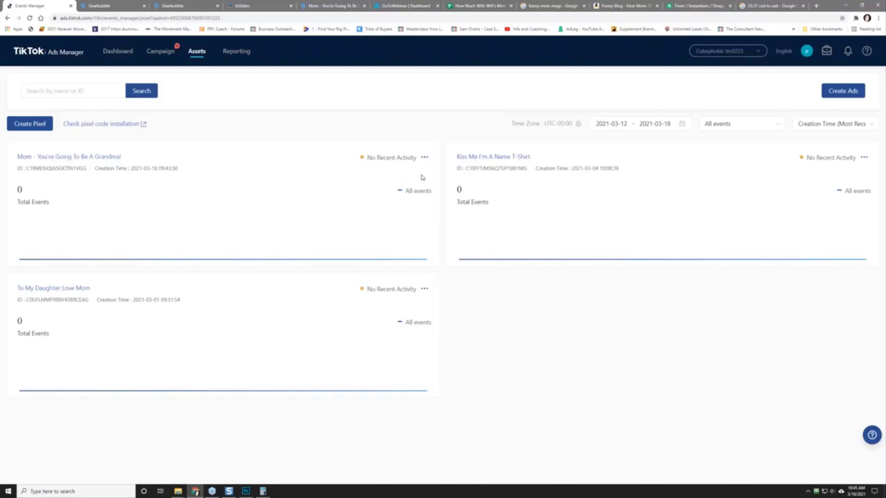
# Step: Open the grandma pixel's details and event testing, dismiss the tips, and return to its overview
pyautogui.click(424, 158)
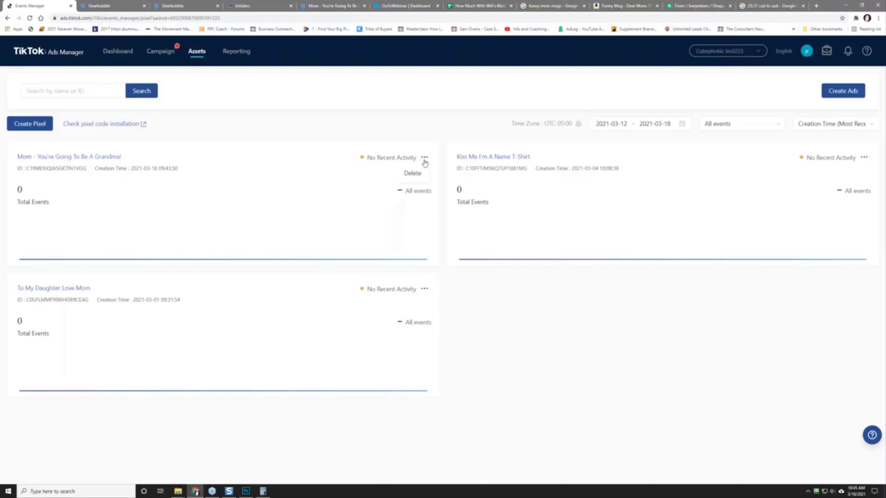
pyautogui.click(83, 157)
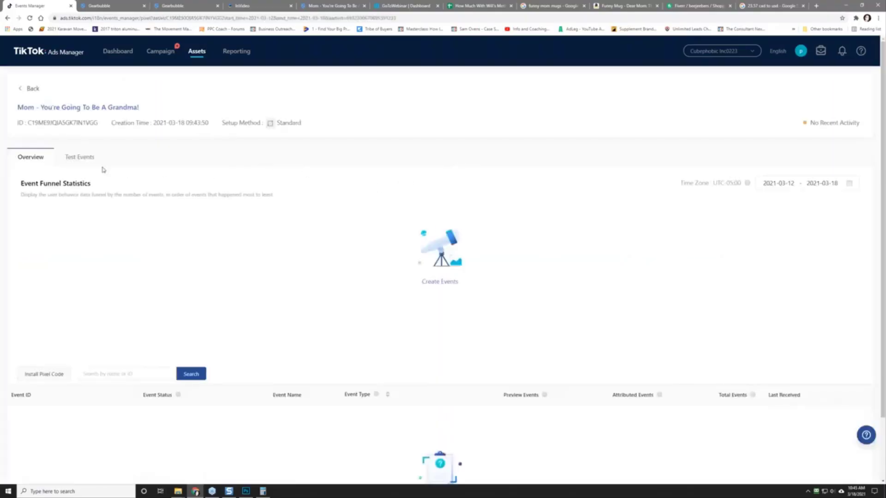
pyautogui.click(77, 159)
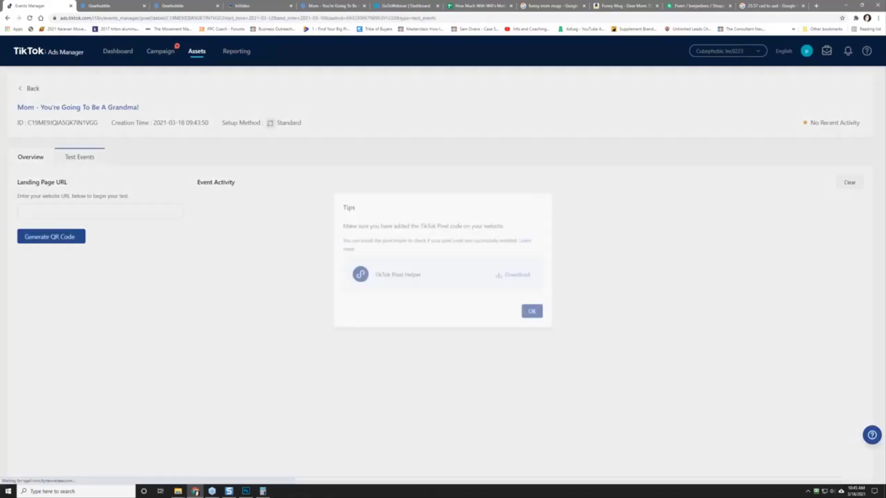
pyautogui.click(538, 317)
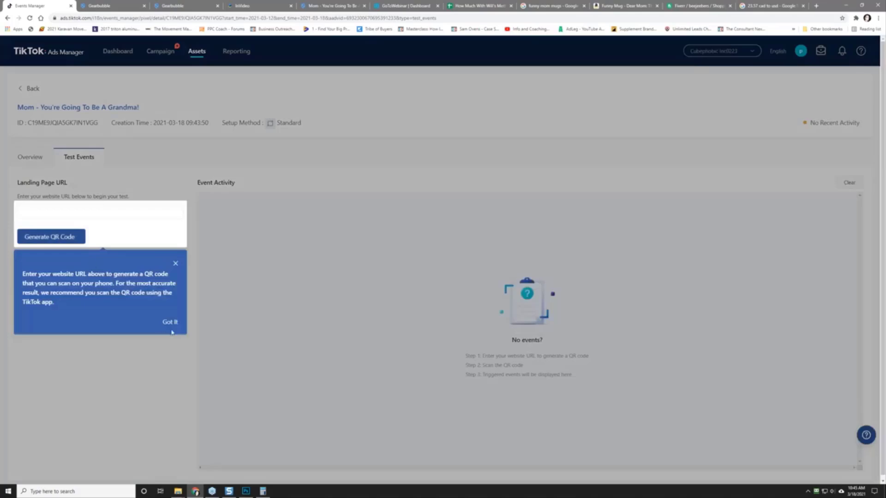
pyautogui.click(175, 266)
pyautogui.click(67, 210)
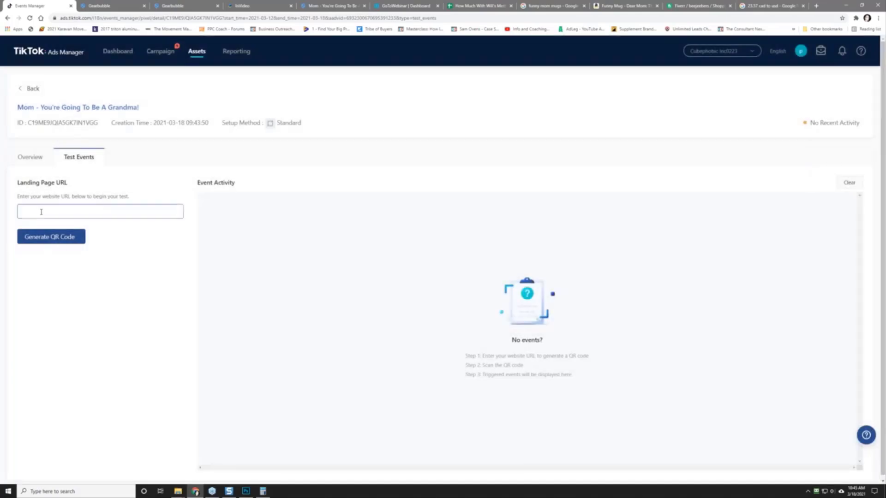
pyautogui.click(25, 159)
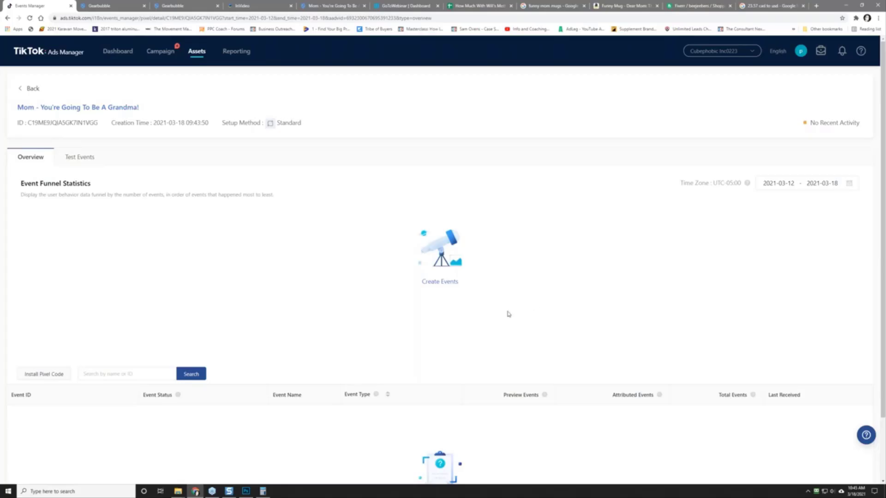
# Step: Scroll the pixel overview and switch to Gearbubble's Tracking Pixels tab
pyautogui.scroll(-2, 508, 314)
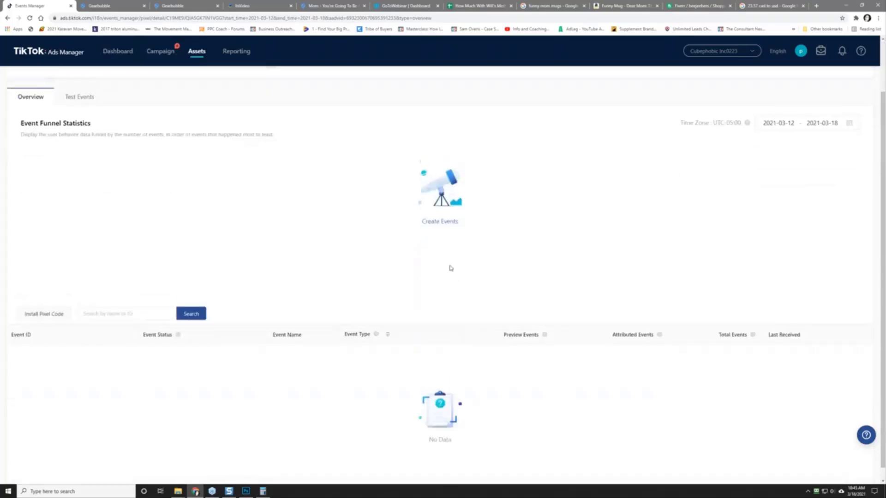
pyautogui.scroll(2, 451, 268)
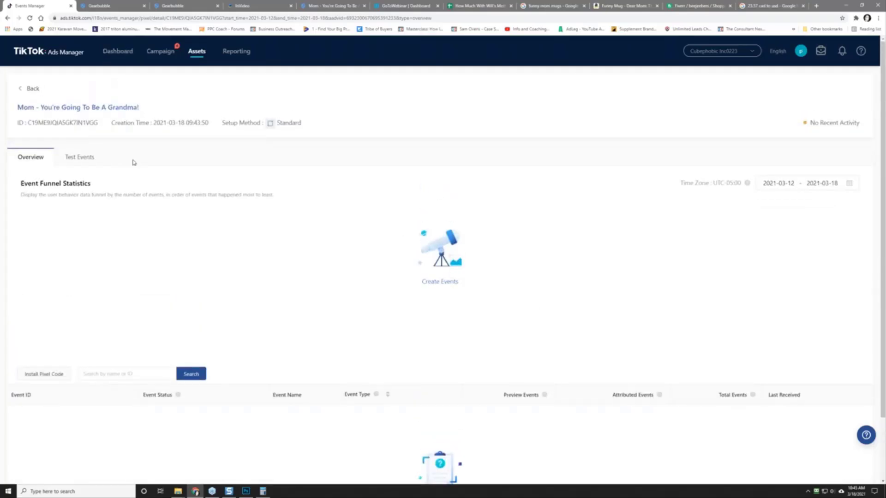
pyautogui.click(198, 4)
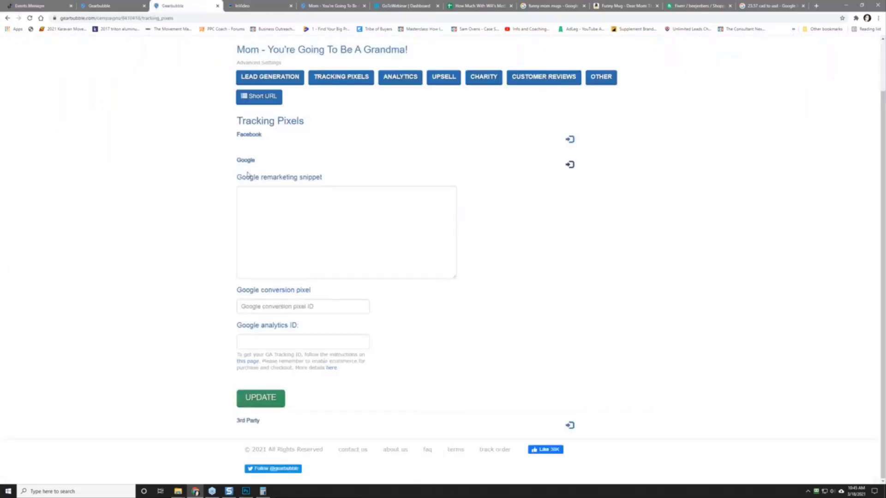
# Step: Save the TikTok conversion snippet, untick 'Allow Campaign To Be Searchable', and return to the campaigns dashboard
pyautogui.click(569, 425)
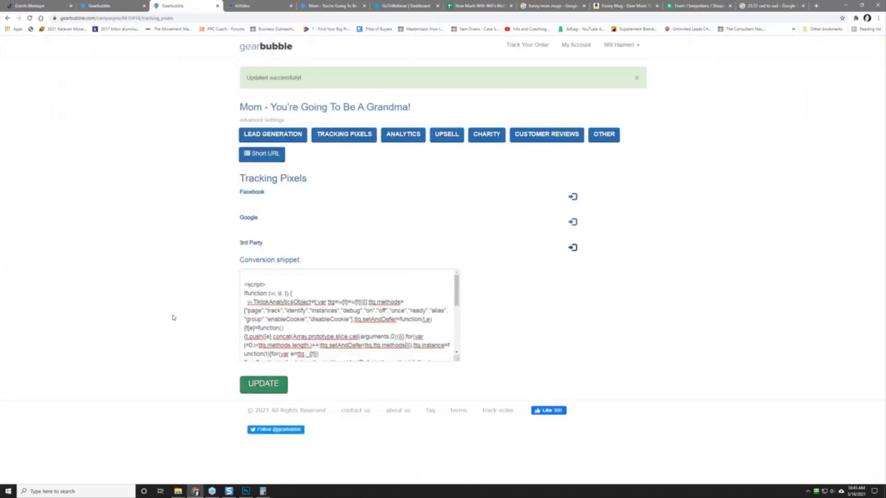
pyautogui.click(604, 138)
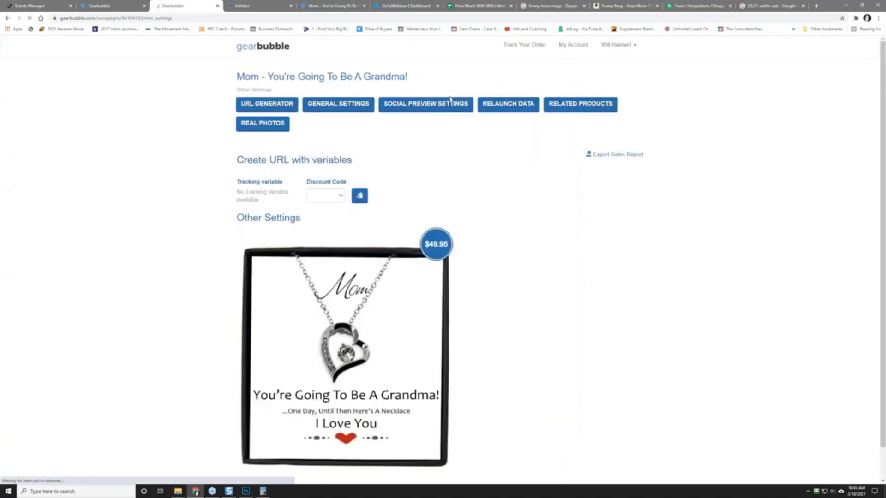
pyautogui.click(332, 104)
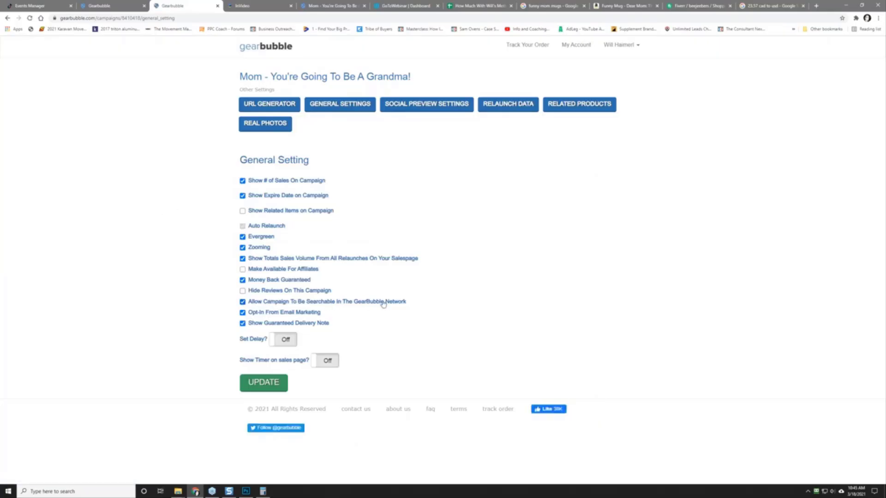
pyautogui.click(243, 302)
pyautogui.click(260, 385)
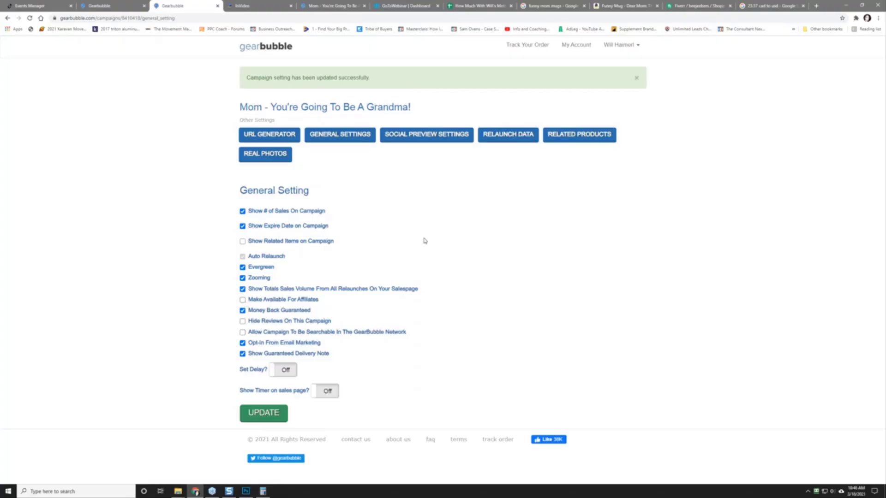
pyautogui.click(104, 6)
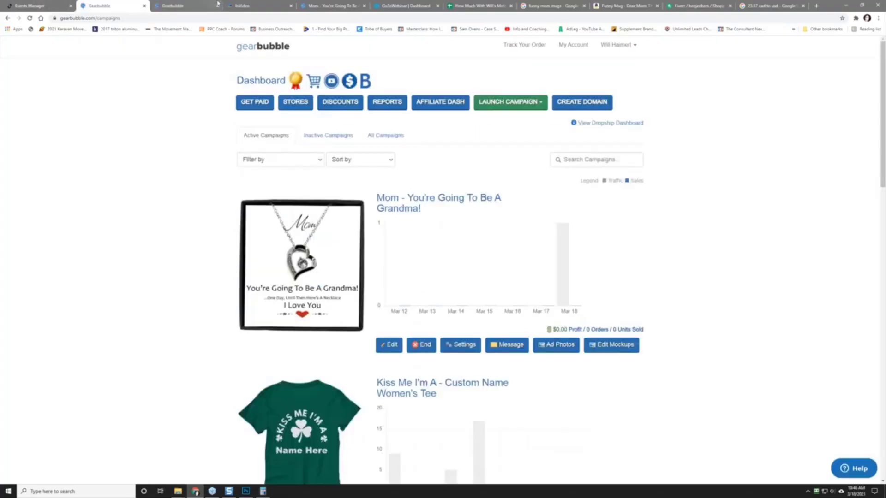
# Step: Reload the grandma necklace product page, then switch back to TikTok Ads Manager's dashboard
pyautogui.click(321, 6)
pyautogui.rightClick(103, 212)
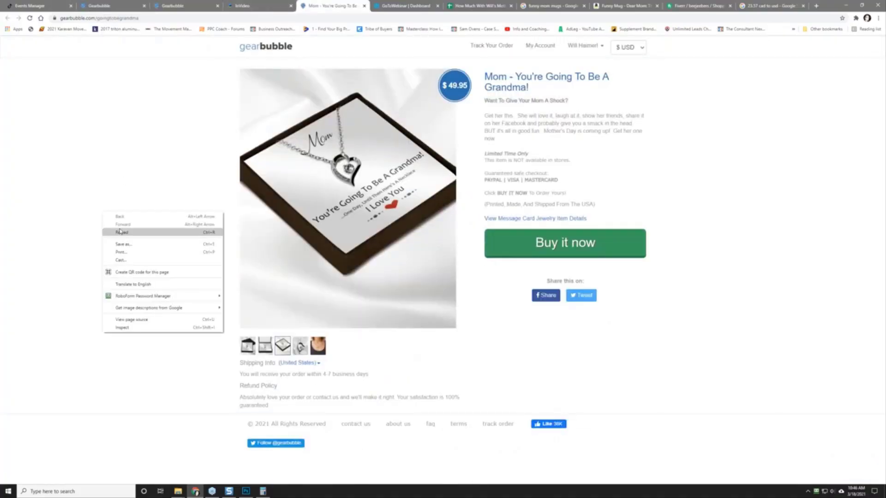
pyautogui.click(111, 230)
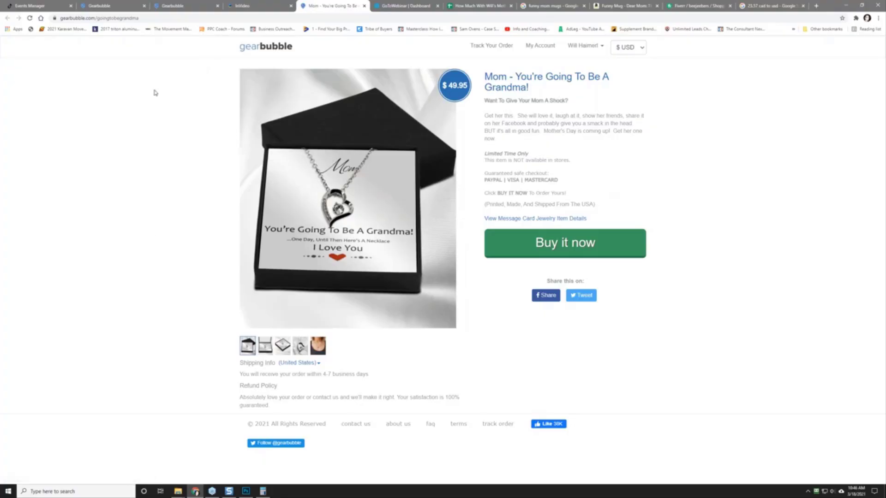
pyautogui.click(41, 7)
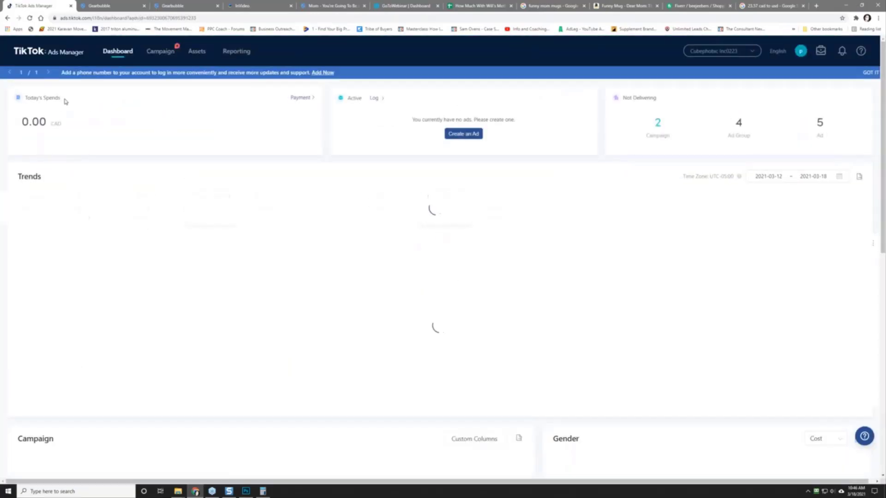
# Step: Resume the saved grandma campaign draft and continue to the ad group step
pyautogui.click(163, 54)
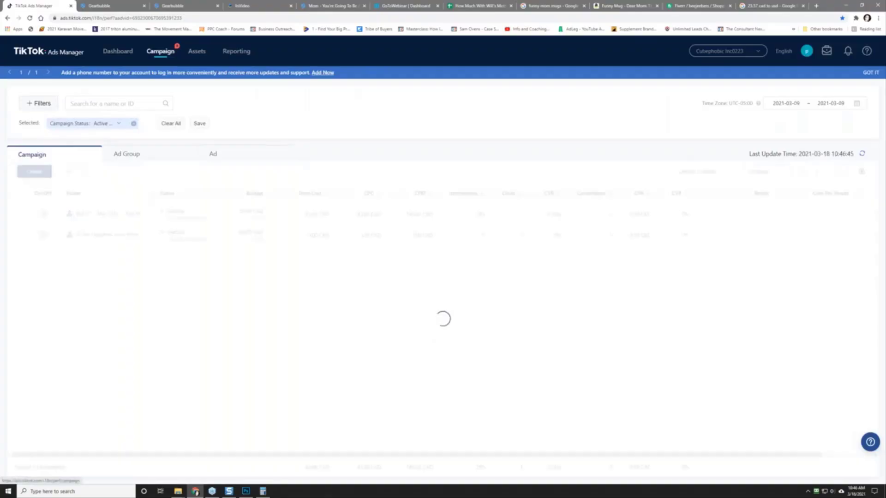
pyautogui.click(34, 171)
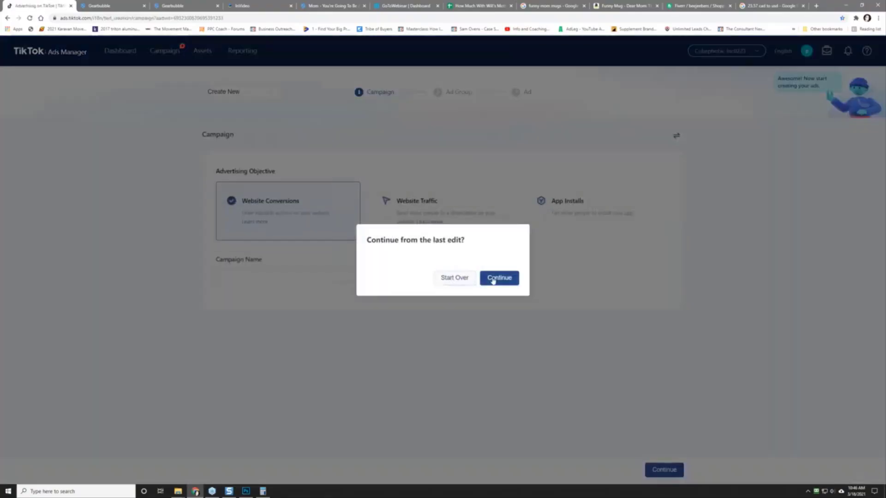
pyautogui.click(492, 279)
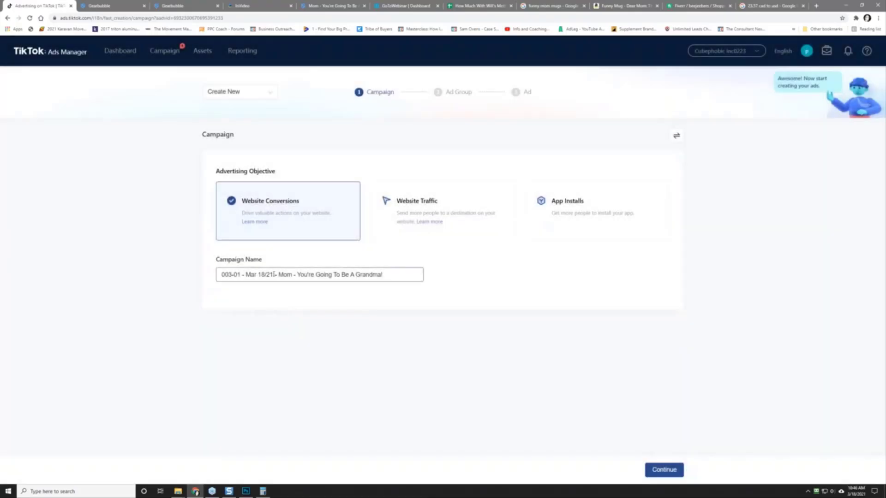
pyautogui.click(664, 469)
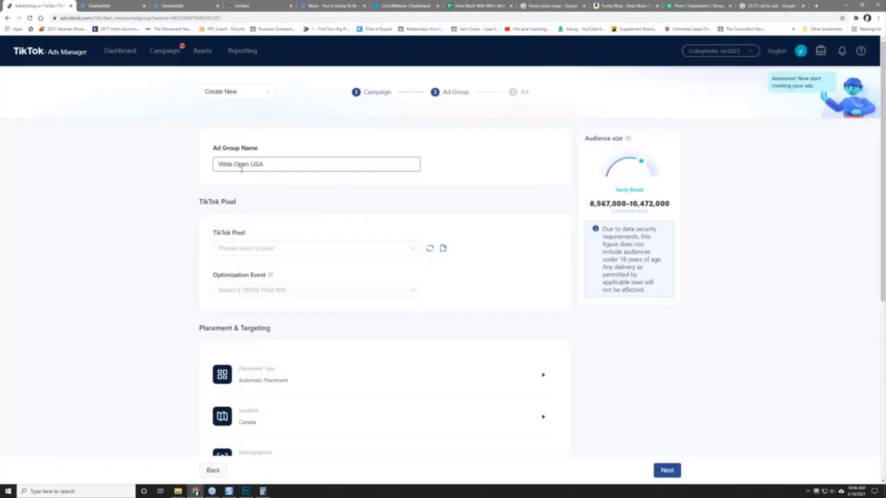
# Step: Refresh the TikTok Pixel list and close it without choosing a pixel
pyautogui.click(406, 254)
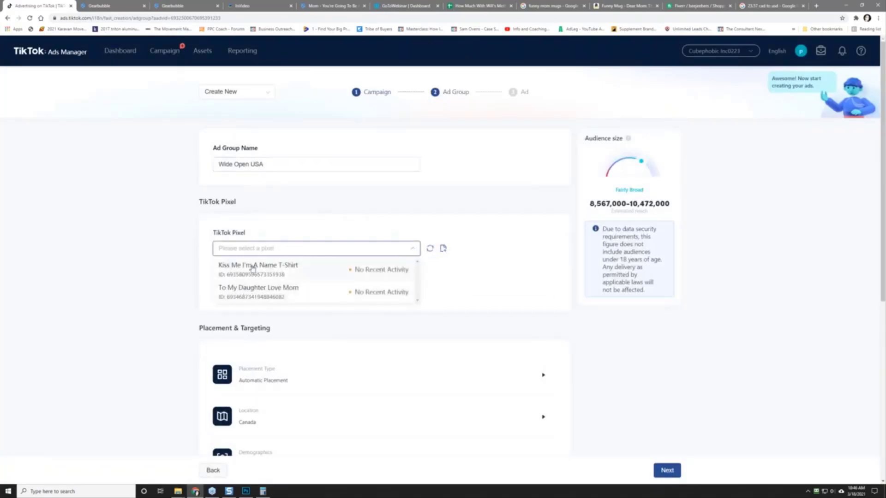
pyautogui.scroll(-4, 264, 287)
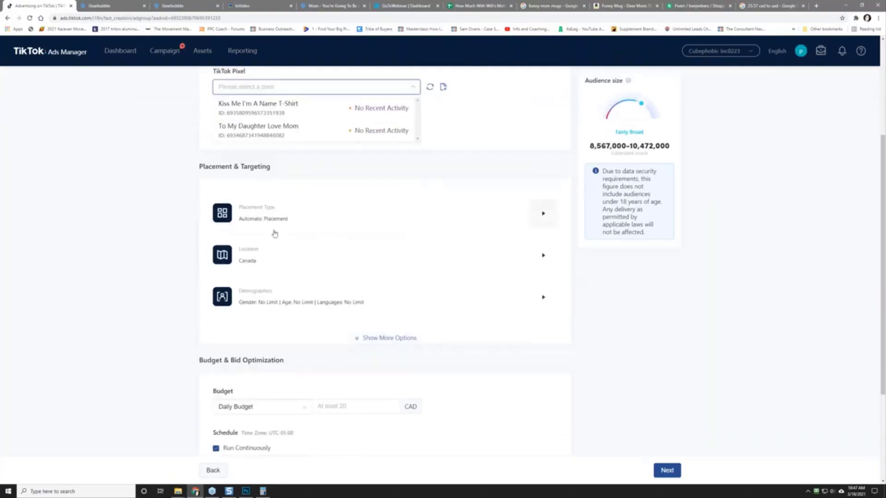
pyautogui.scroll(2, 275, 234)
pyautogui.click(429, 167)
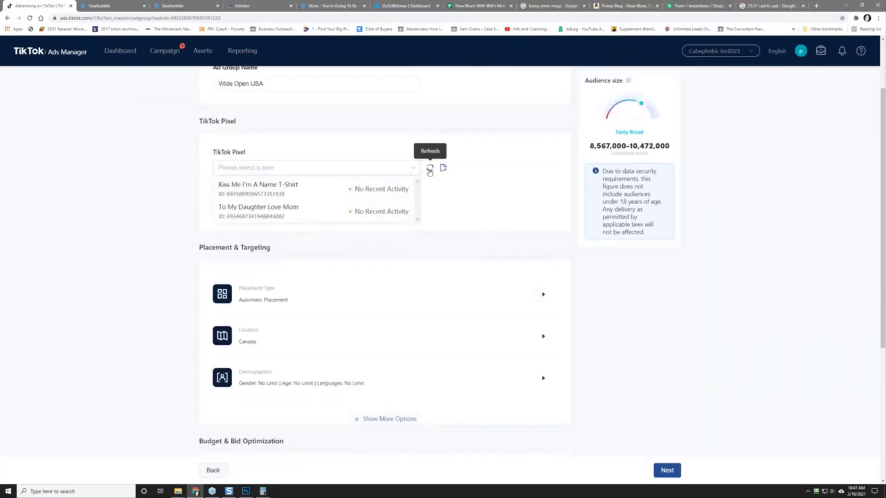
pyautogui.click(350, 169)
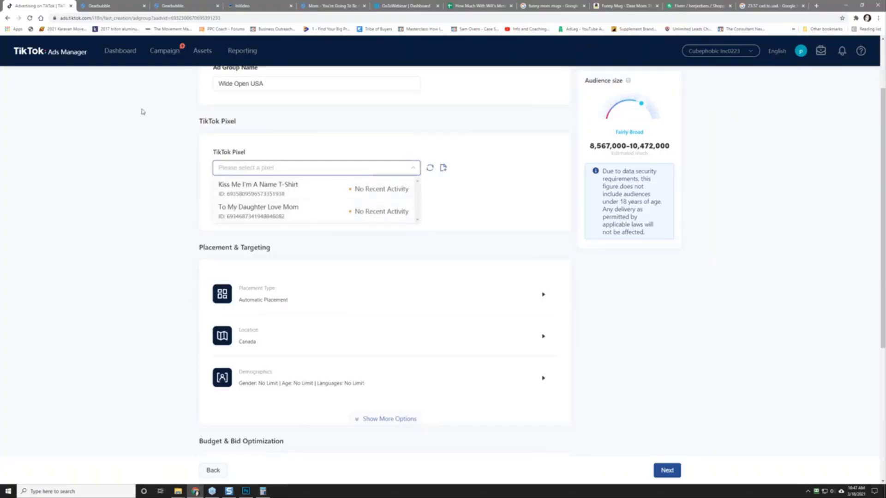
pyautogui.click(143, 111)
# Step: Go back and open the grandma pixel's details from Events Manager's website pixels
pyautogui.rightClick(202, 55)
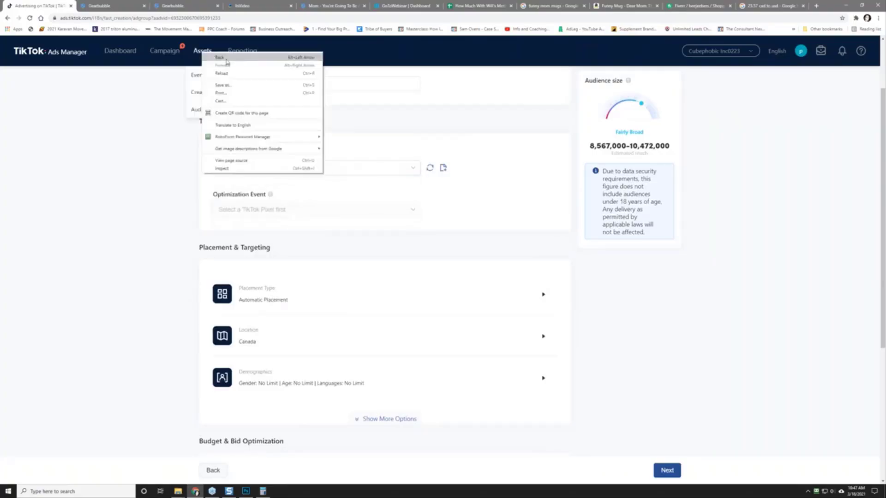
pyautogui.click(140, 92)
pyautogui.rightClick(204, 76)
pyautogui.click(210, 80)
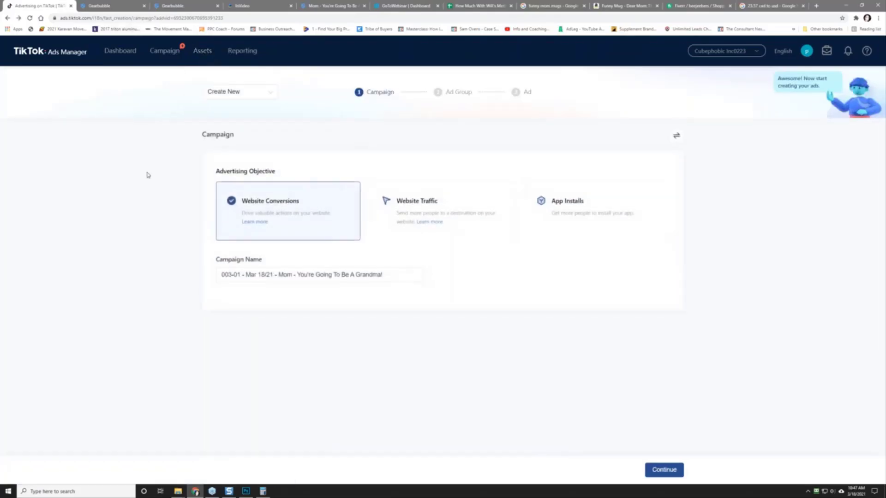
pyautogui.click(204, 76)
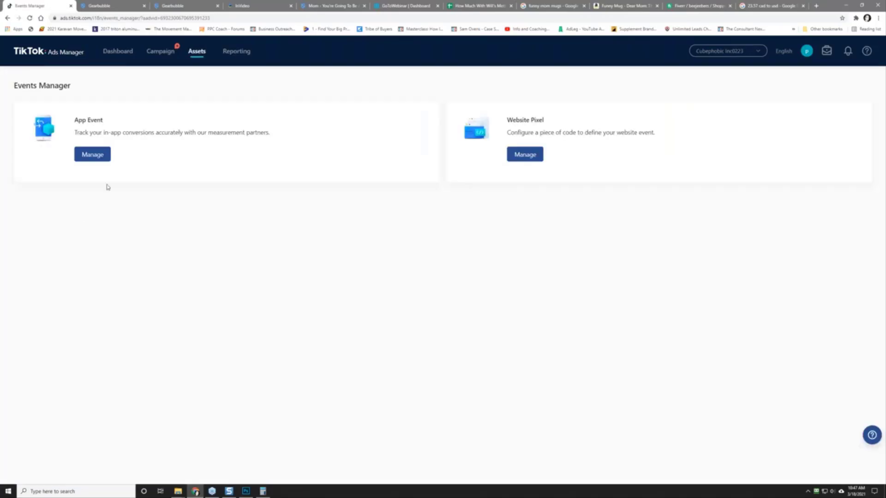
pyautogui.click(524, 157)
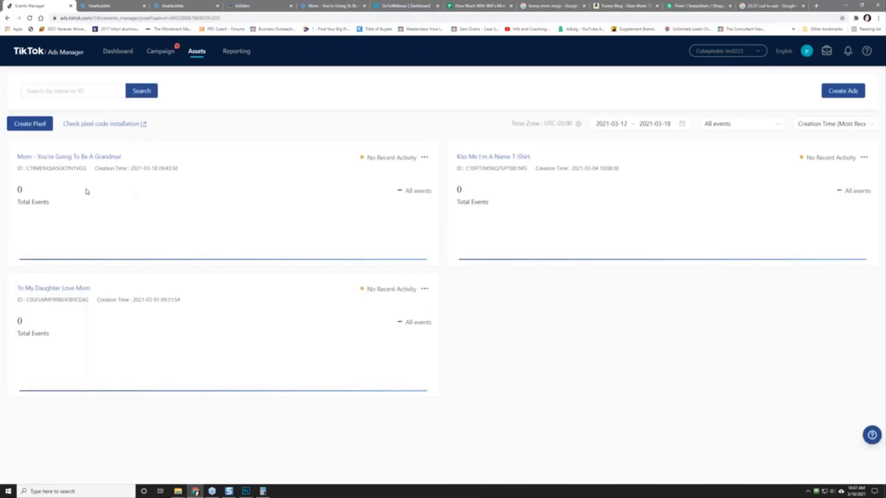
pyautogui.click(44, 158)
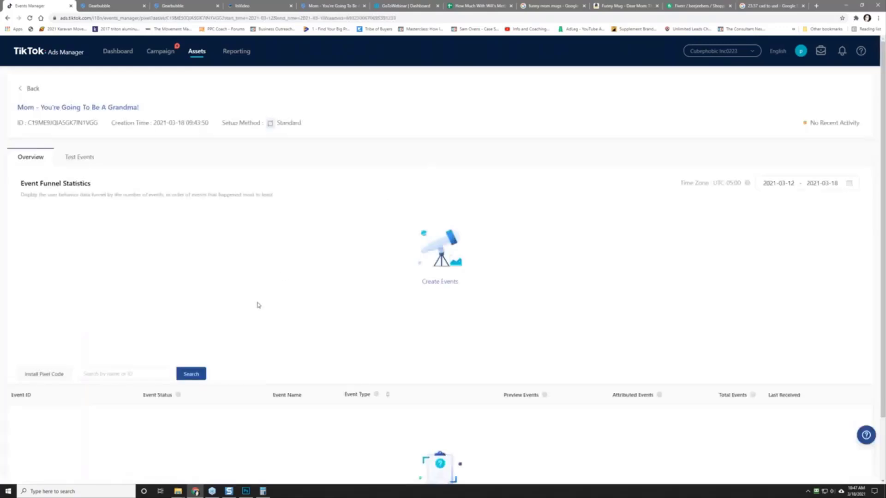
# Step: Check the grandma pixel's test events, then return to its overview
pyautogui.scroll(-2, 258, 305)
pyautogui.scroll(2, 259, 305)
pyautogui.click(81, 157)
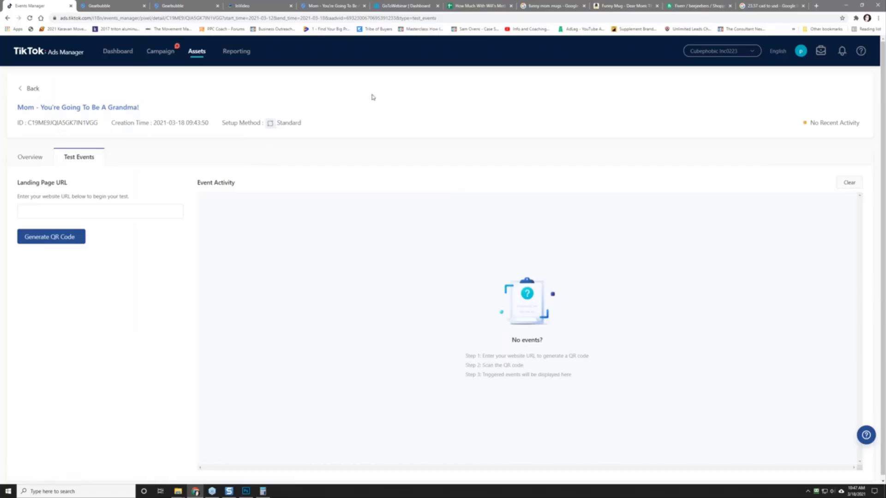
pyautogui.scroll(-1, 386, 307)
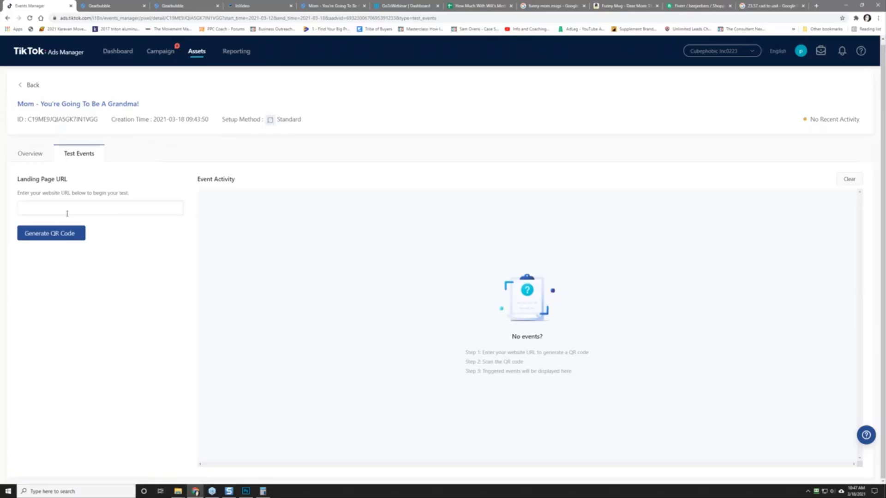
pyautogui.click(27, 154)
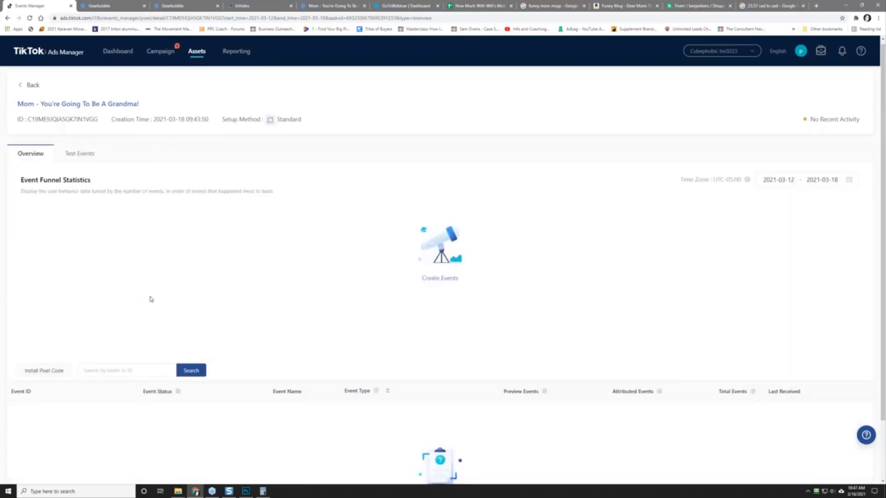
# Step: View the pixel's manual-install base code, then close the code window
pyautogui.click(44, 370)
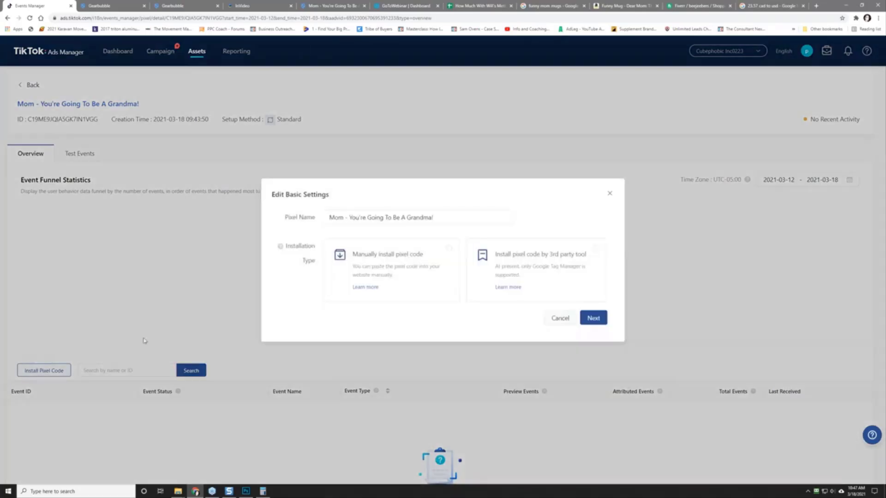
pyautogui.click(450, 285)
pyautogui.click(593, 318)
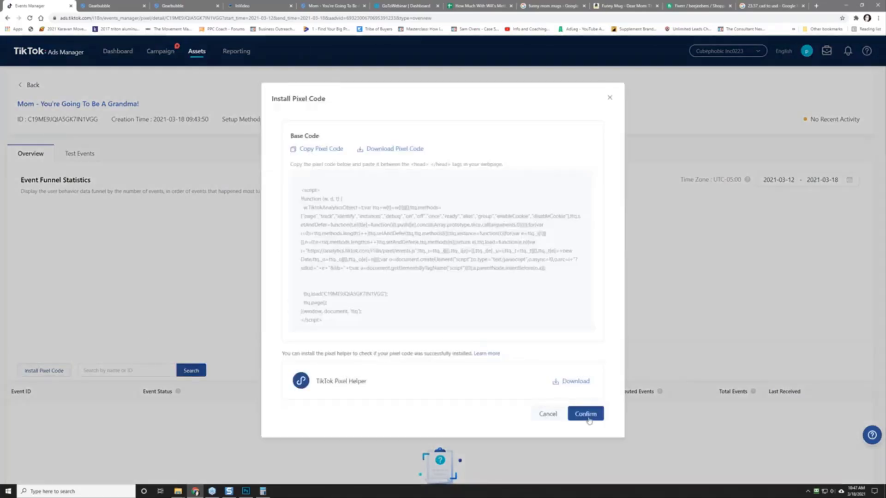
pyautogui.click(588, 417)
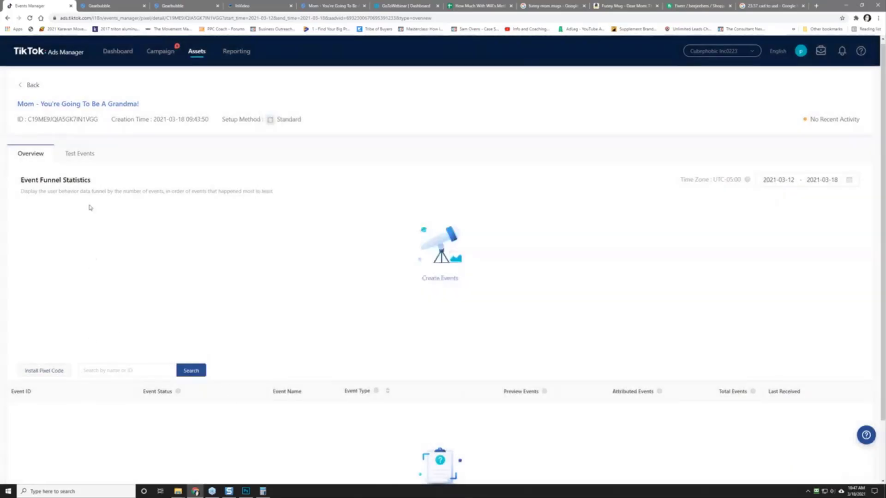
# Step: Try renaming the grandma pixel, cancel after the name-exists error, and go to campaigns
pyautogui.click(83, 156)
pyautogui.click(29, 155)
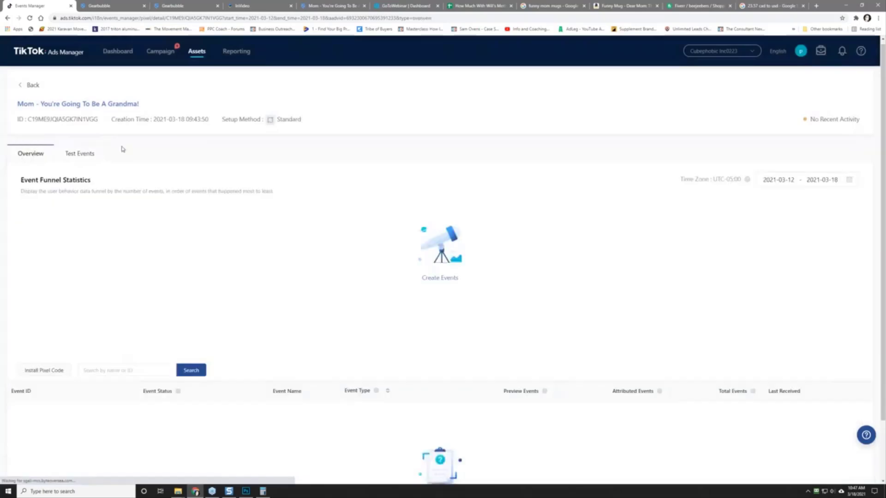
pyautogui.click(59, 105)
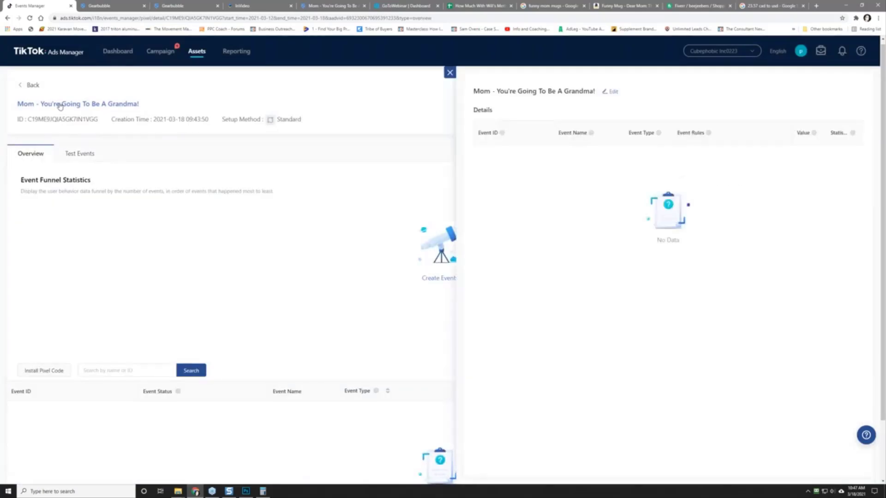
pyautogui.click(611, 91)
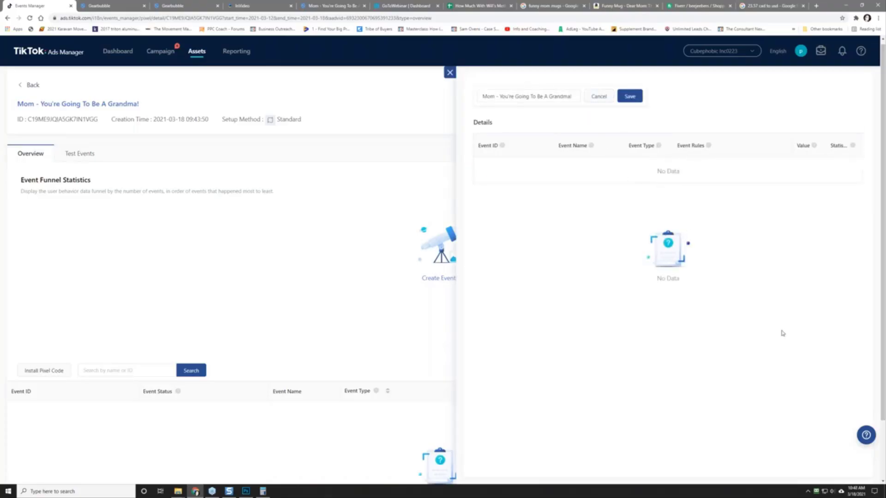
pyautogui.click(632, 96)
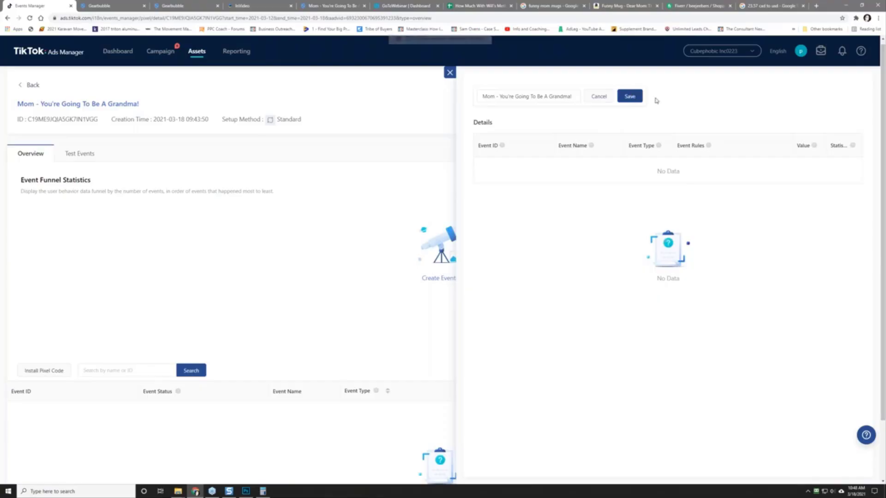
pyautogui.click(599, 96)
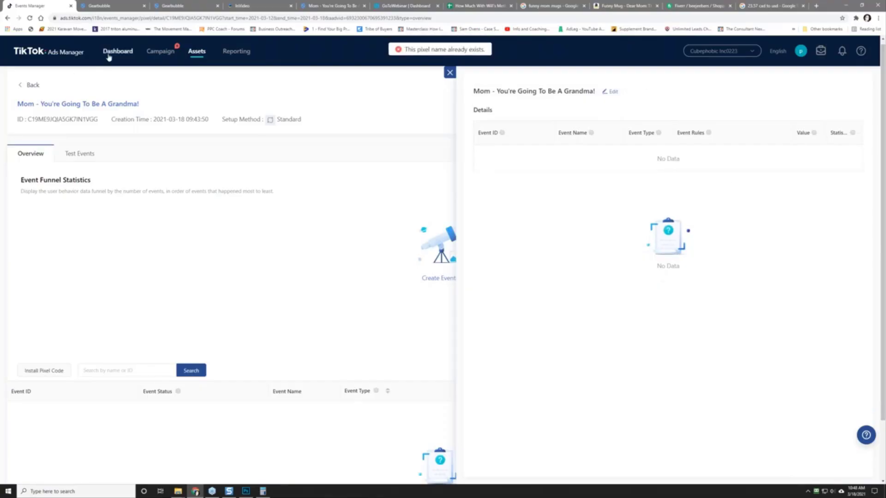
pyautogui.click(168, 53)
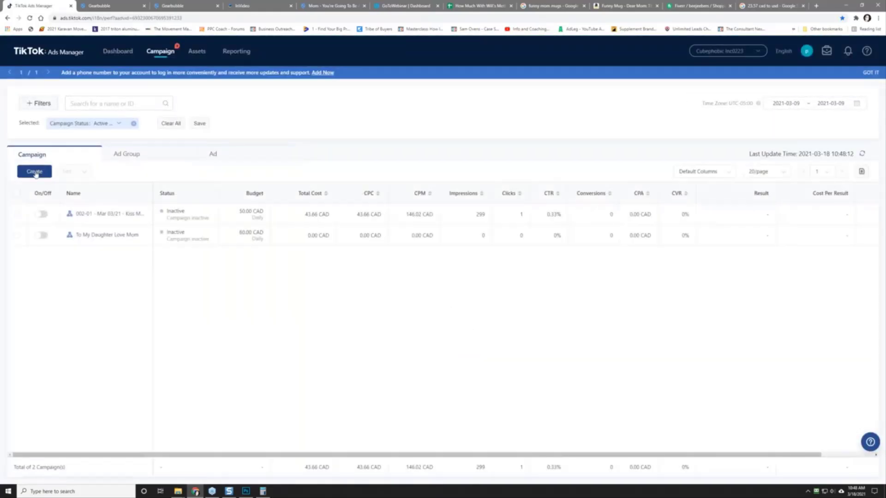
# Step: Start a new campaign, discarding the previous draft to start over
pyautogui.click(34, 172)
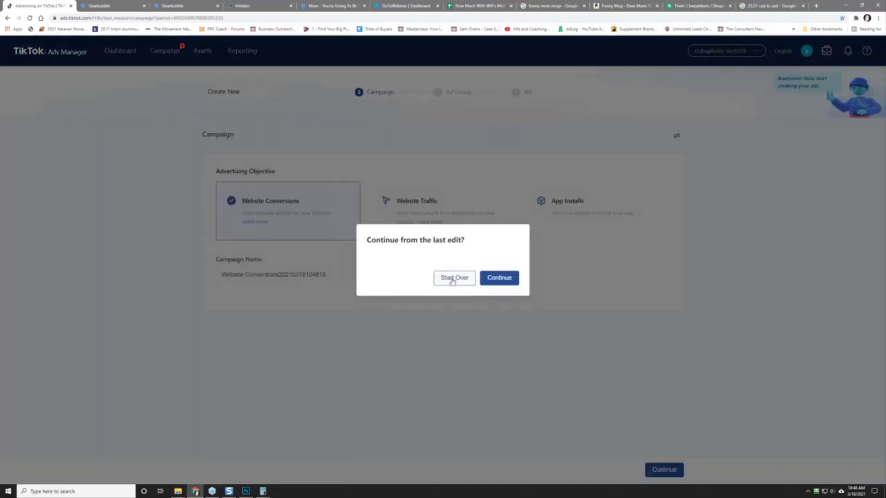
pyautogui.click(452, 279)
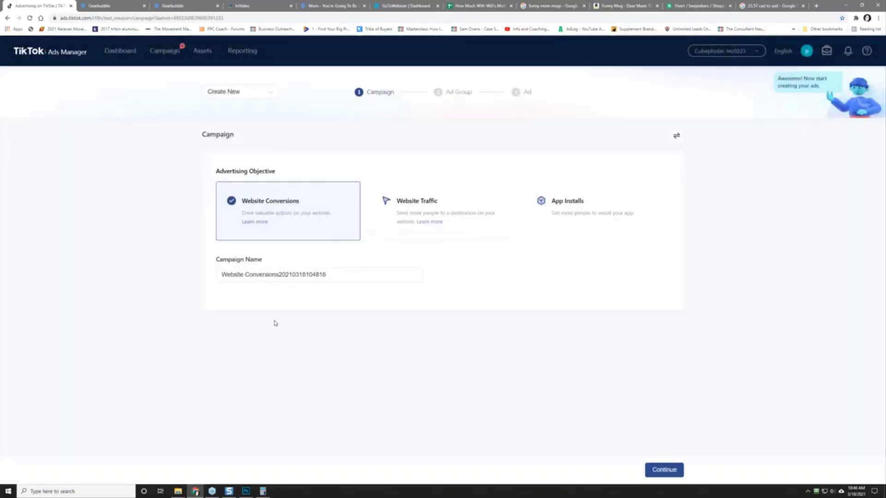
pyautogui.rightClick(127, 248)
pyautogui.click(138, 266)
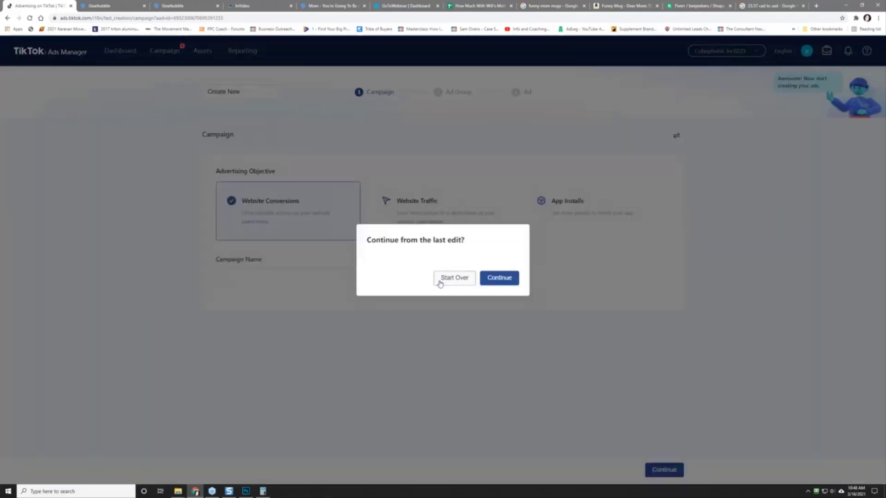
pyautogui.click(440, 282)
# Step: Replace the campaign name with '003-01 - Mar 18/21 - '
pyautogui.doubleClick(292, 274)
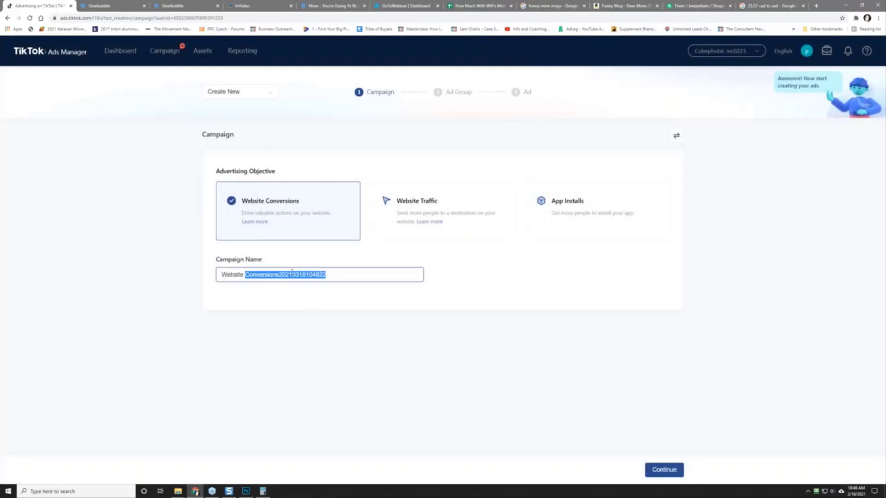
pyautogui.hotkey('ctrl', 'a')
pyautogui.write('00')
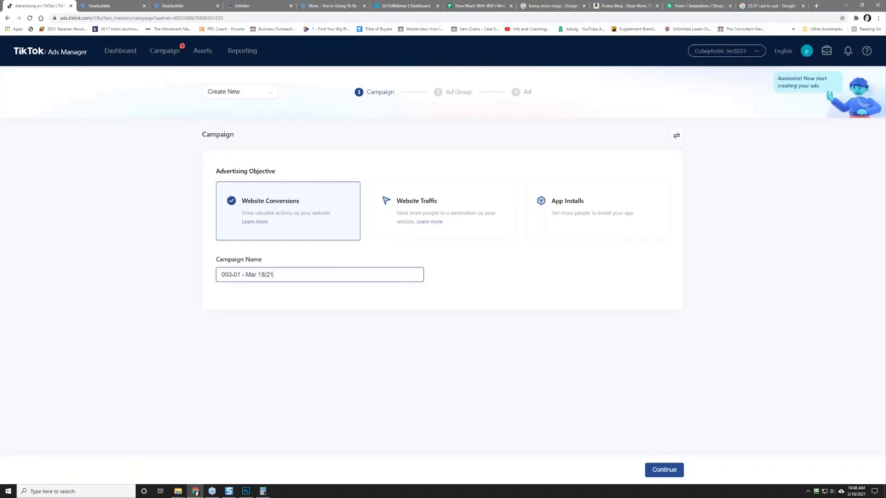
pyautogui.click(341, 17)
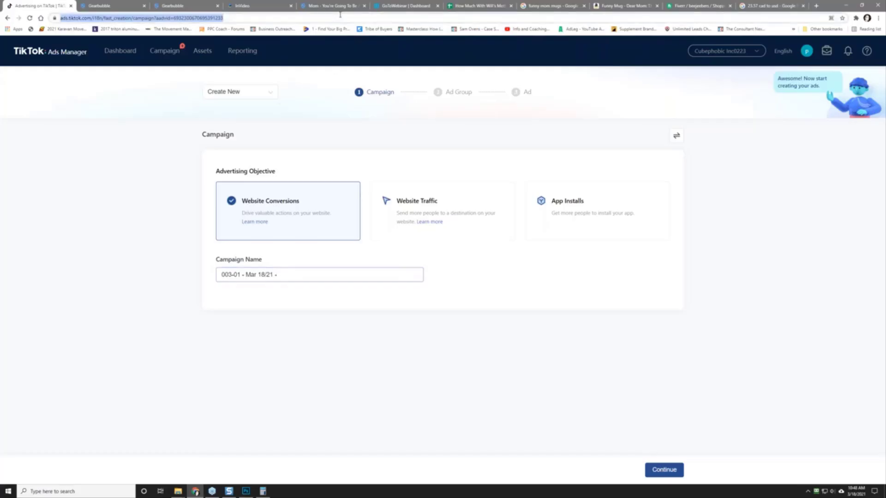
# Step: Copy the necklace's product title from the Gearbubble sales page
pyautogui.click(332, 6)
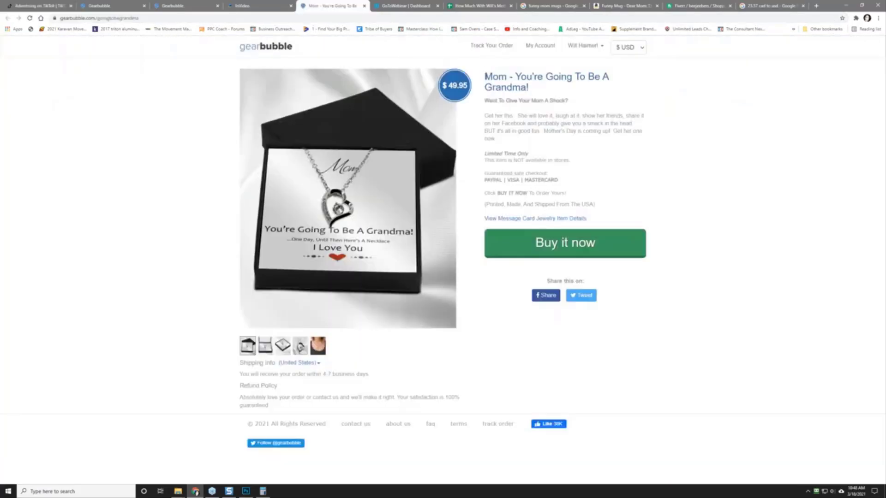
pyautogui.moveTo(485, 76); pyautogui.dragTo(532, 92)
pyautogui.rightClick(515, 82)
pyautogui.click(535, 89)
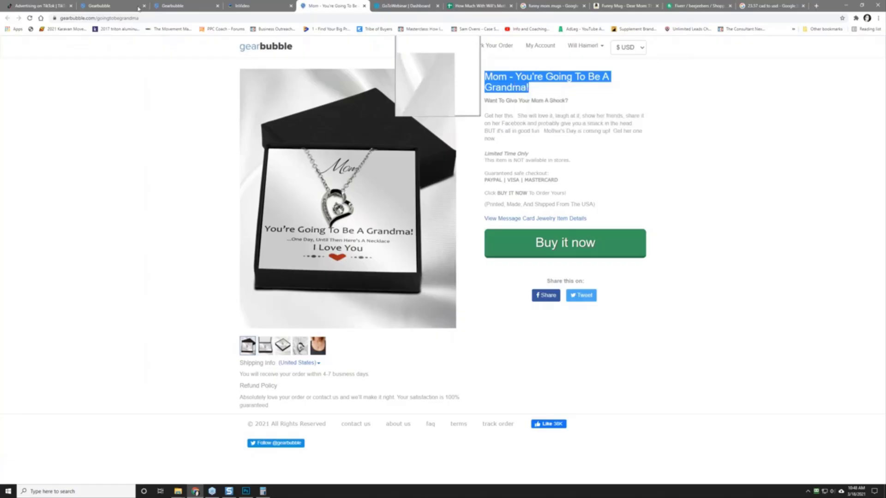
# Step: Paste the product title onto the campaign name and continue to ad group setup
pyautogui.click(45, 7)
pyautogui.click(297, 275)
pyautogui.rightClick(296, 276)
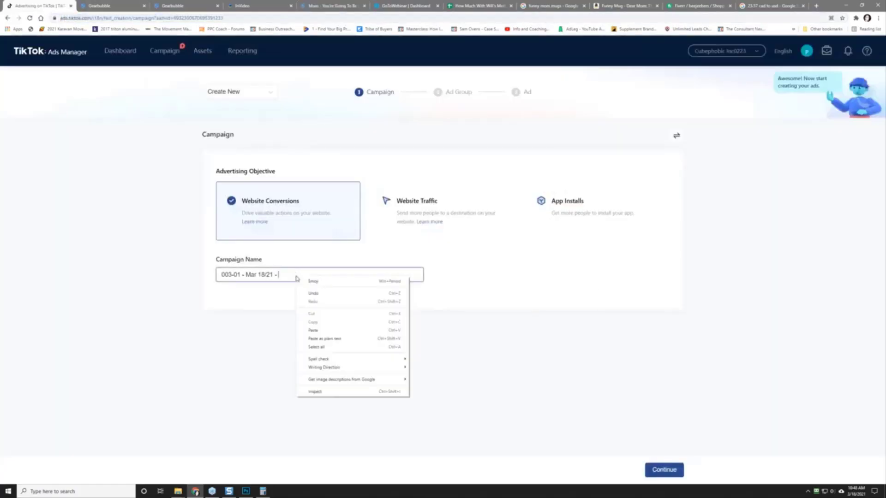
pyautogui.click(334, 331)
pyautogui.click(664, 470)
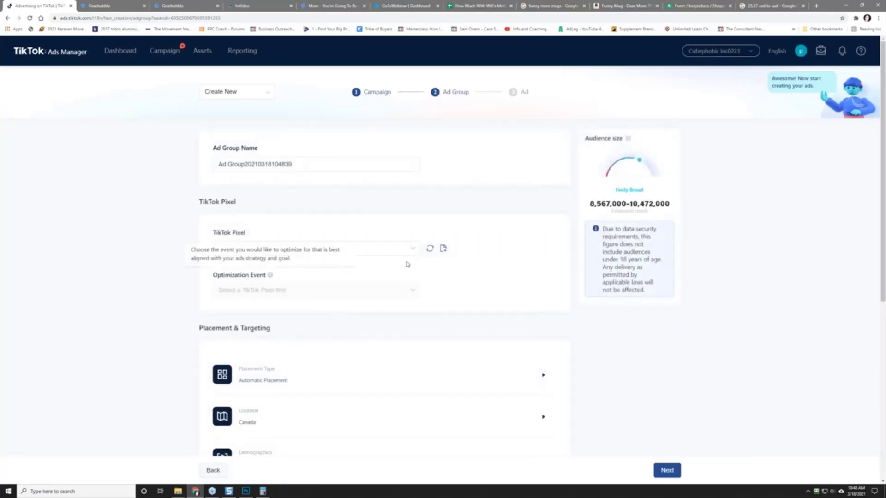
# Step: Refresh the TikTok Pixel dropdown and open Events Manager from the events icon beside it
pyautogui.click(409, 251)
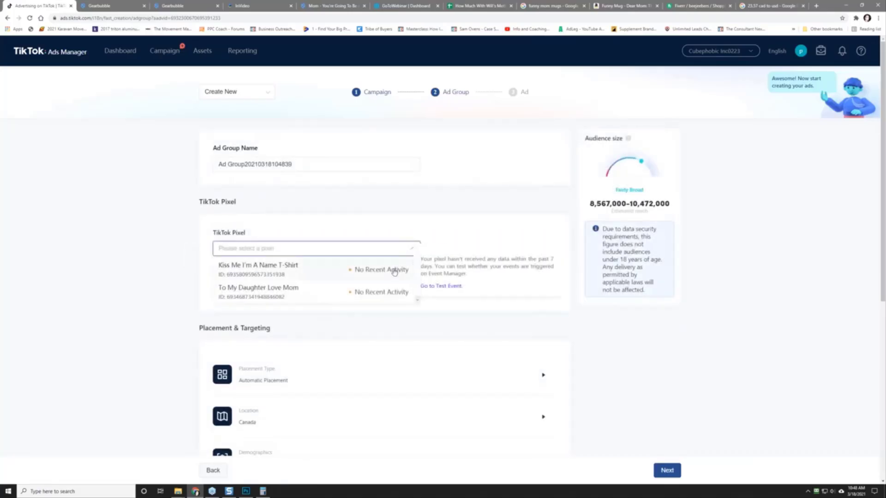
pyautogui.scroll(-2, 328, 277)
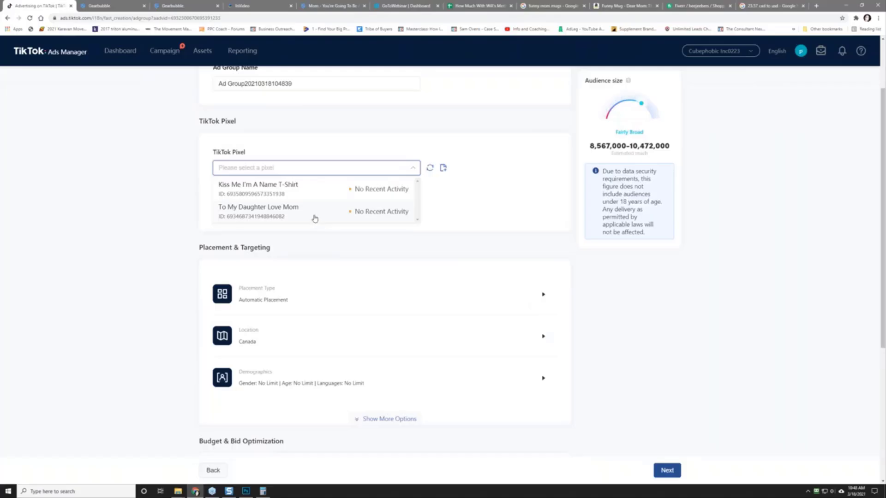
pyautogui.scroll(2, 314, 218)
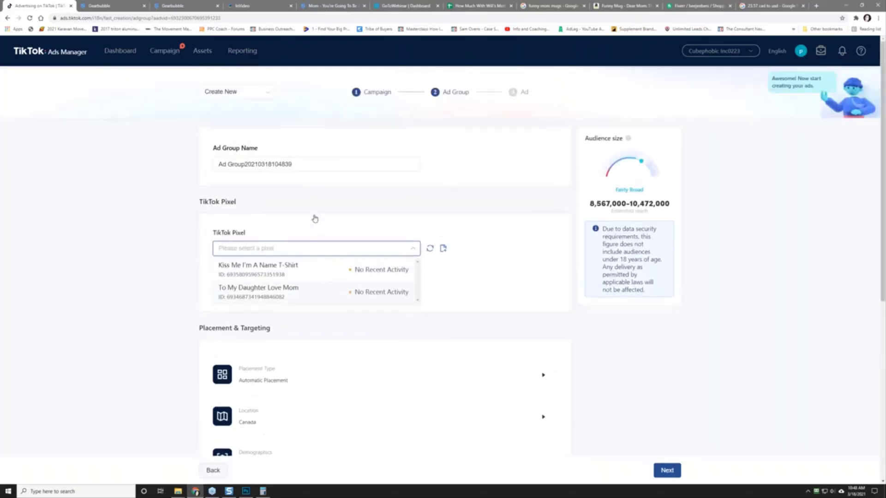
pyautogui.click(430, 250)
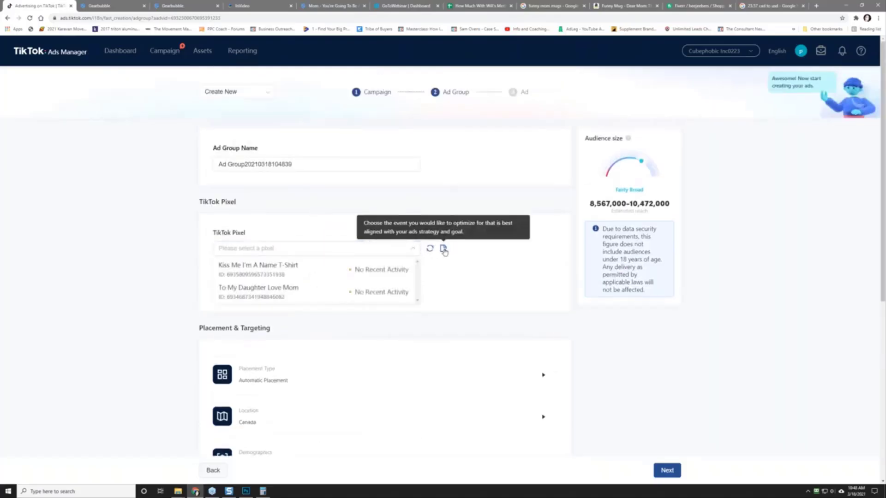
pyautogui.click(444, 249)
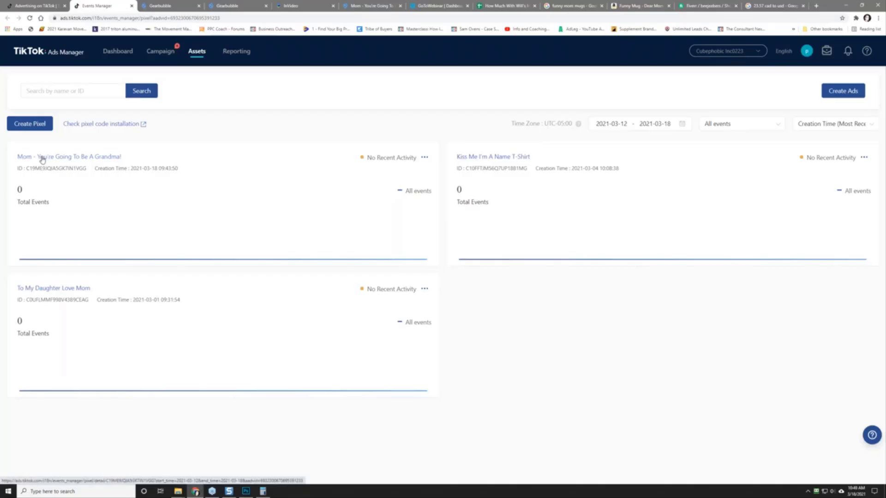
# Step: Open the grandma pixel and start creating events with the Custom Events setup
pyautogui.click(424, 158)
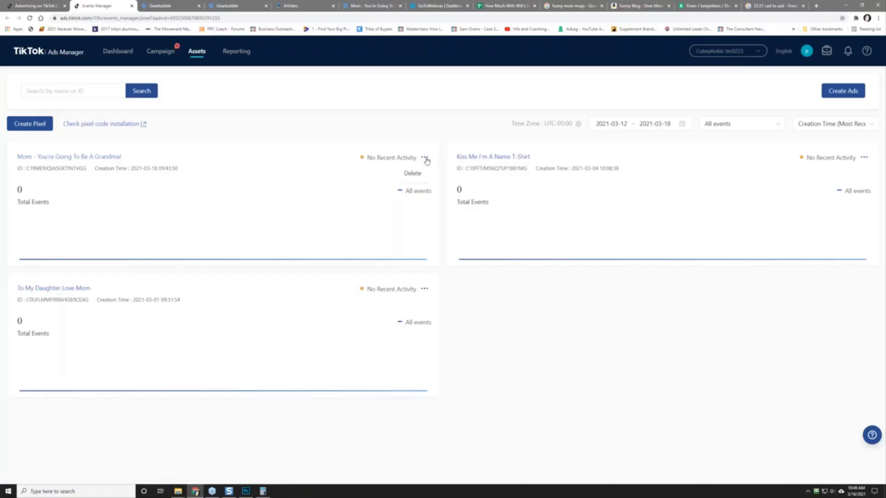
pyautogui.moveTo(124, 158); pyautogui.dragTo(14, 158)
pyautogui.click(85, 158)
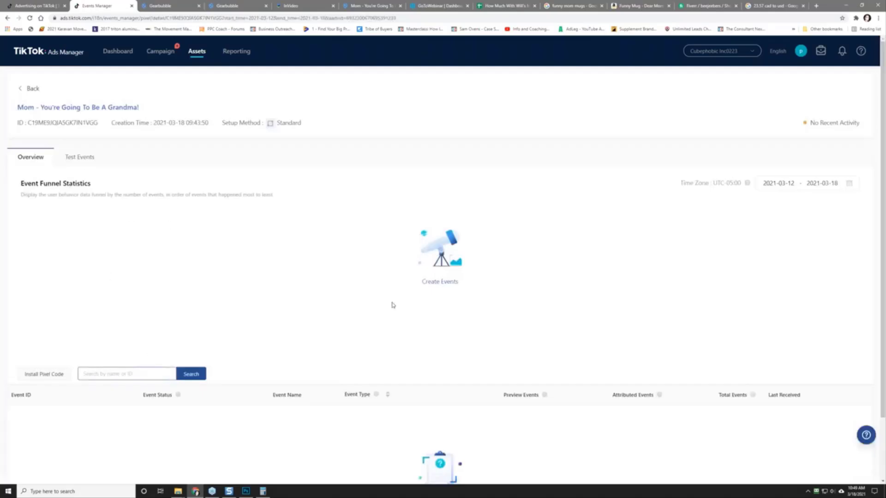
pyautogui.click(441, 282)
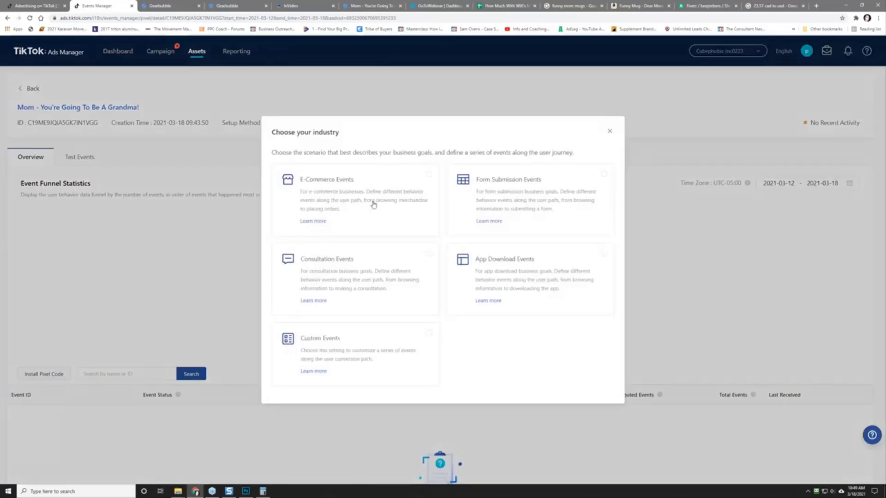
pyautogui.click(354, 363)
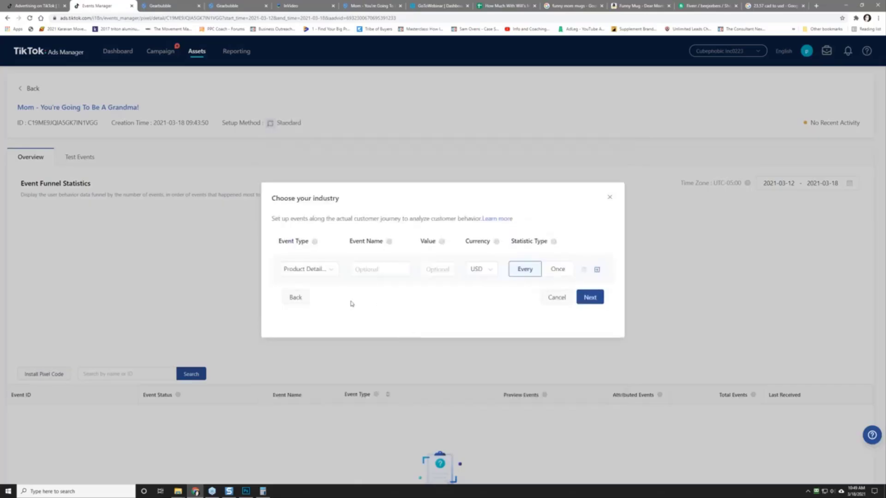
pyautogui.click(610, 197)
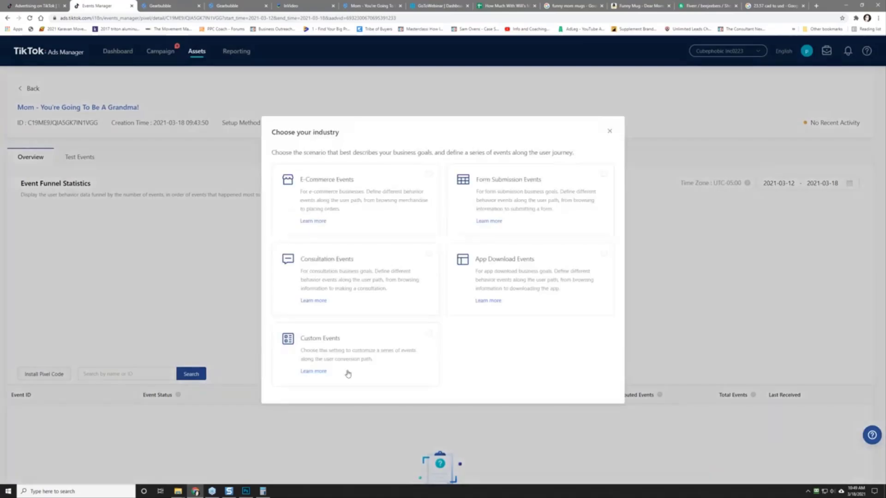
pyautogui.click(342, 360)
# Step: Define a Complete Payment event named Purchase, value 49.95, counted once, and proceed
pyautogui.click(322, 275)
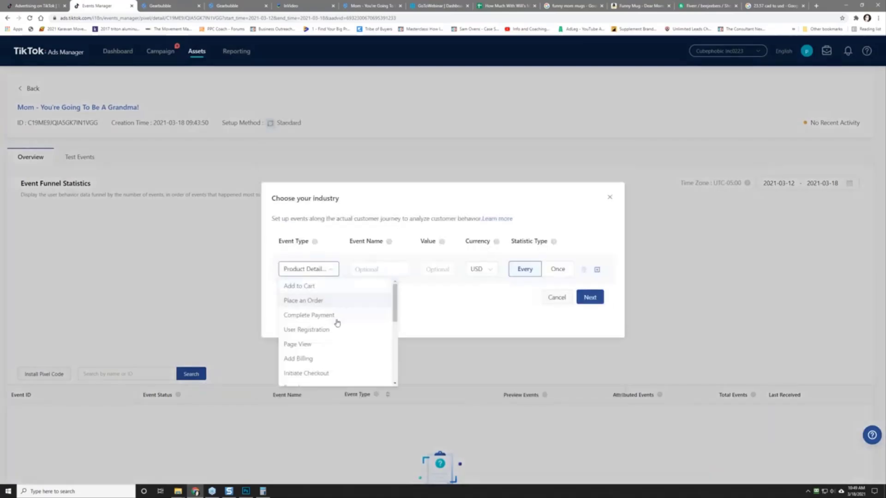
pyautogui.moveTo(395, 320)
pyautogui.mouseDown()
pyautogui.moveTo(394, 372)
pyautogui.moveTo(401, 309)
pyautogui.mouseUp()
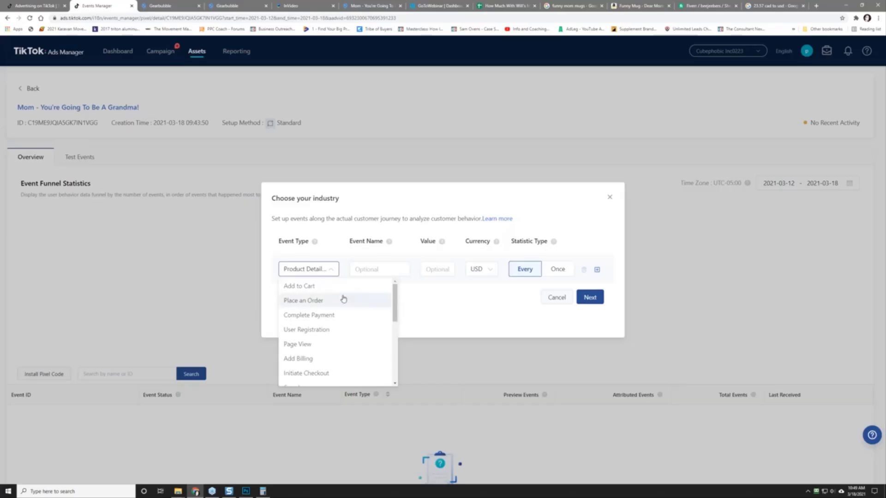
pyautogui.click(327, 315)
pyautogui.click(376, 265)
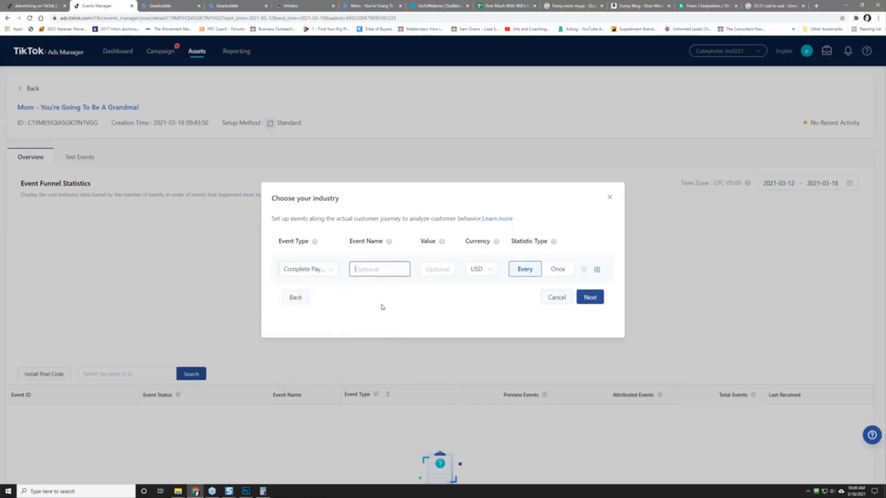
pyautogui.write('Purchase')
pyautogui.click(448, 272)
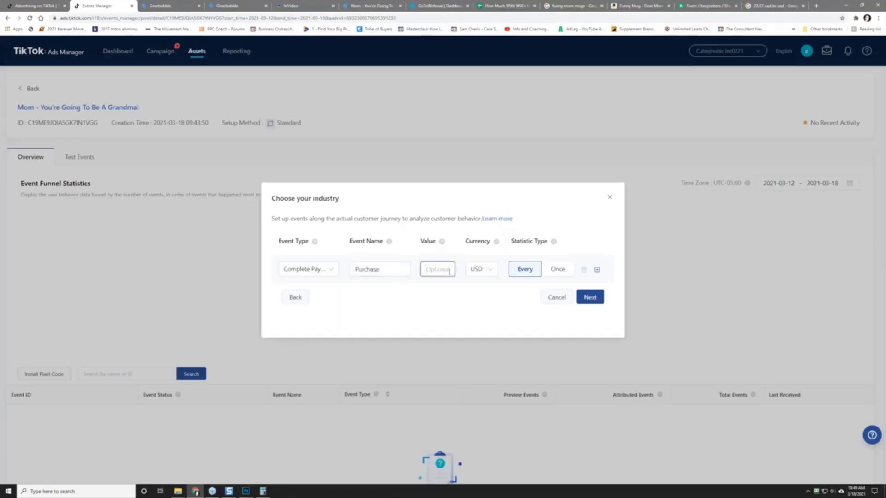
pyautogui.write('49.95')
pyautogui.click(555, 272)
pyautogui.click(554, 272)
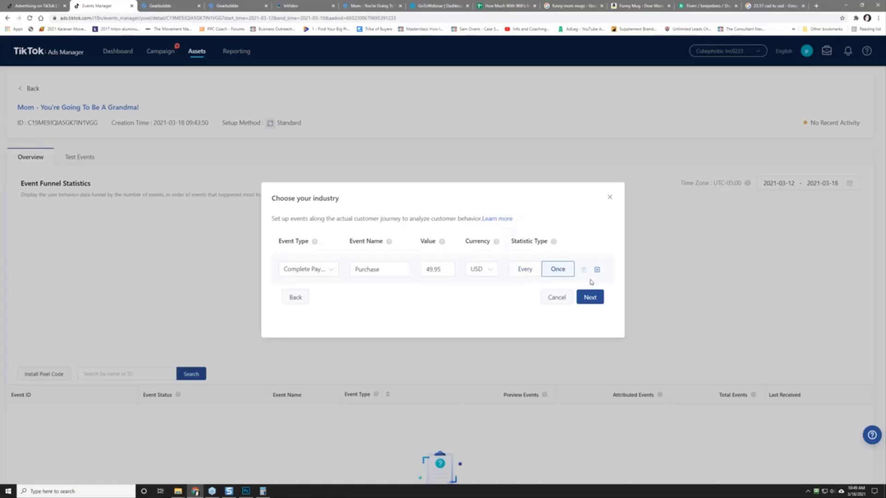
pyautogui.click(590, 297)
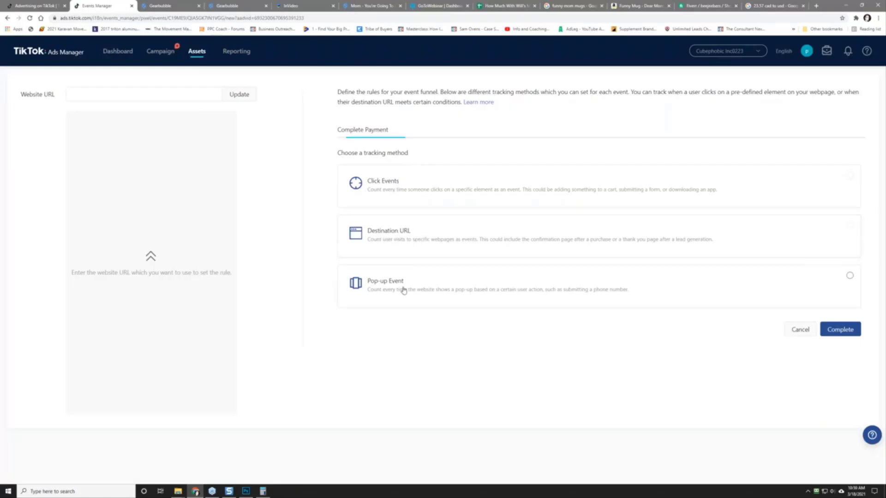
# Step: Track the Complete Payment event by destination URL, firing on URLs containing thank_you
pyautogui.click(426, 238)
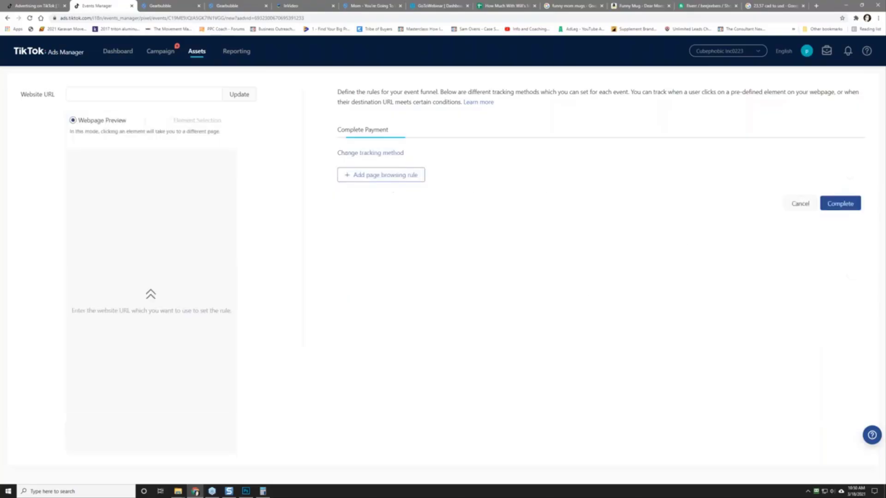
pyautogui.click(385, 179)
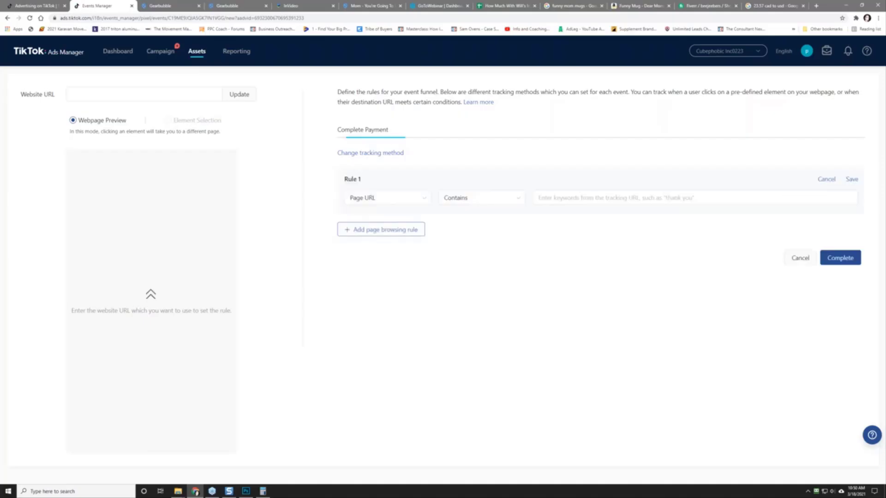
pyautogui.click(569, 200)
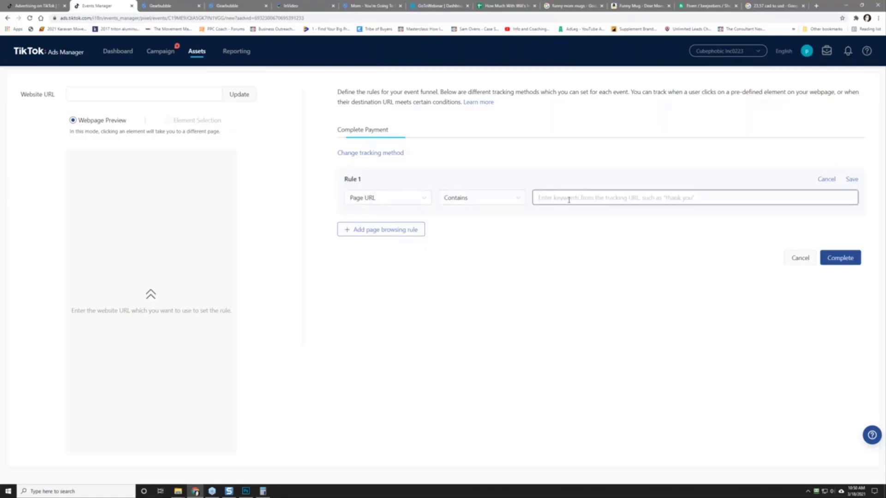
pyautogui.write('thank_you')
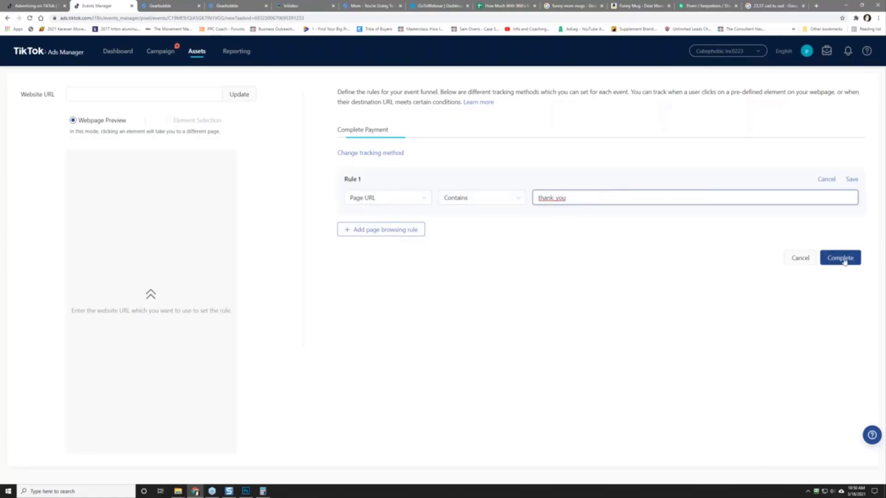
pyautogui.click(852, 179)
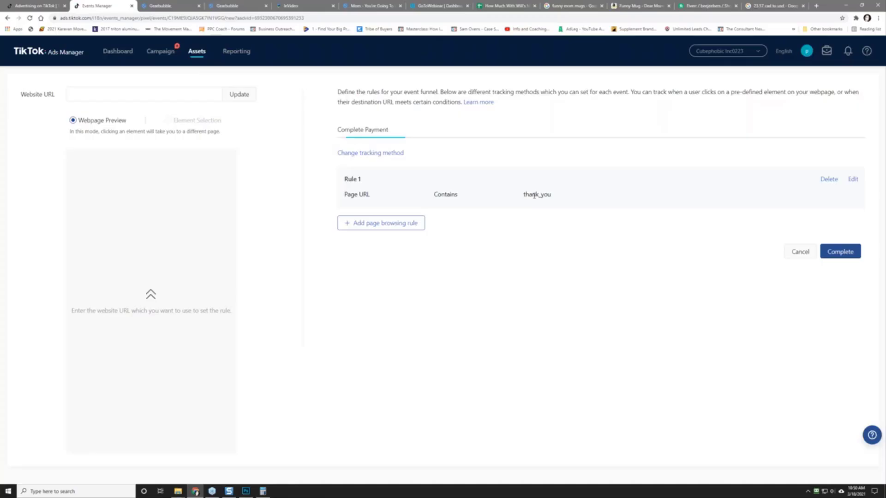
pyautogui.click(369, 6)
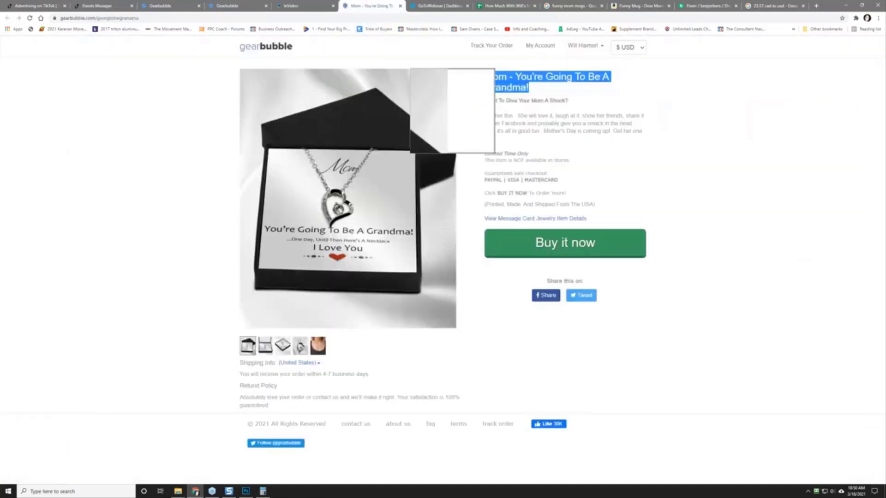
# Step: Buy the necklace, move checkout into its own window, run TikTok Pixel Helper, and begin a capture
pyautogui.click(559, 244)
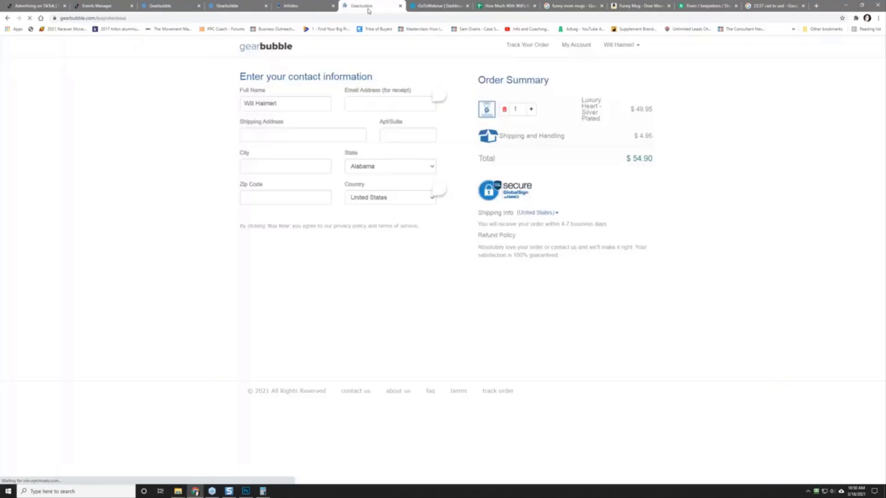
pyautogui.moveTo(368, 9); pyautogui.dragTo(272, 1)
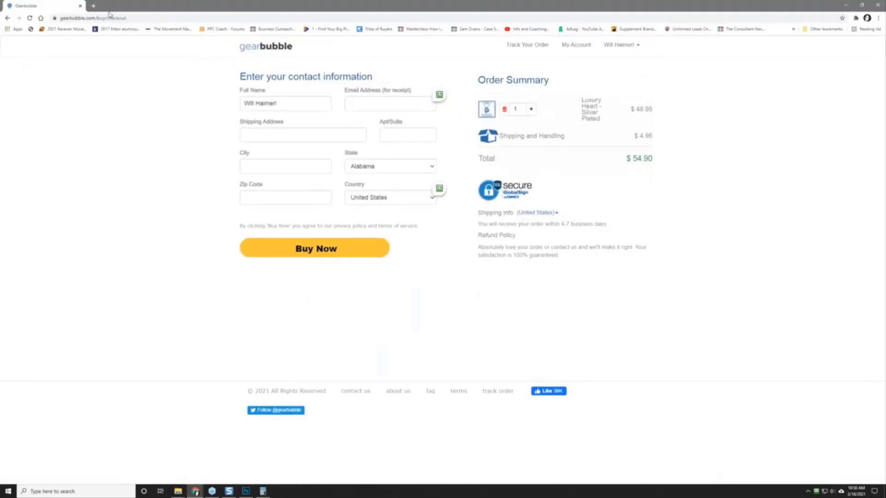
pyautogui.click(856, 19)
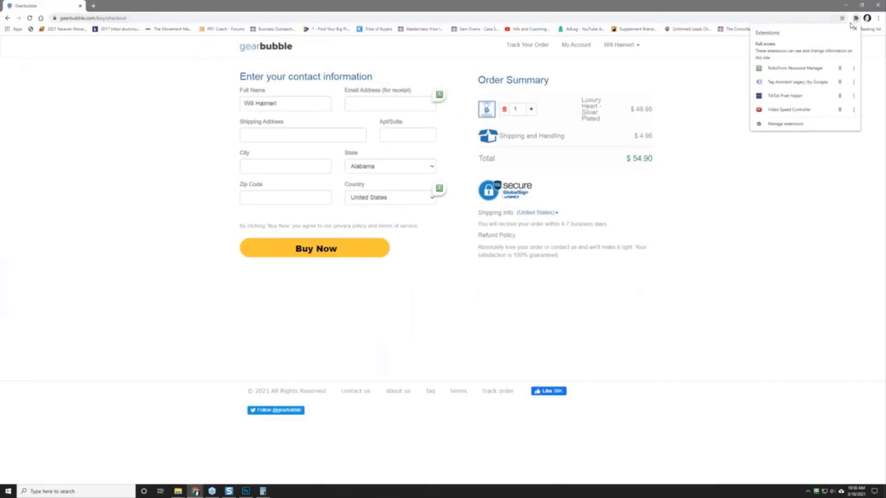
pyautogui.click(804, 96)
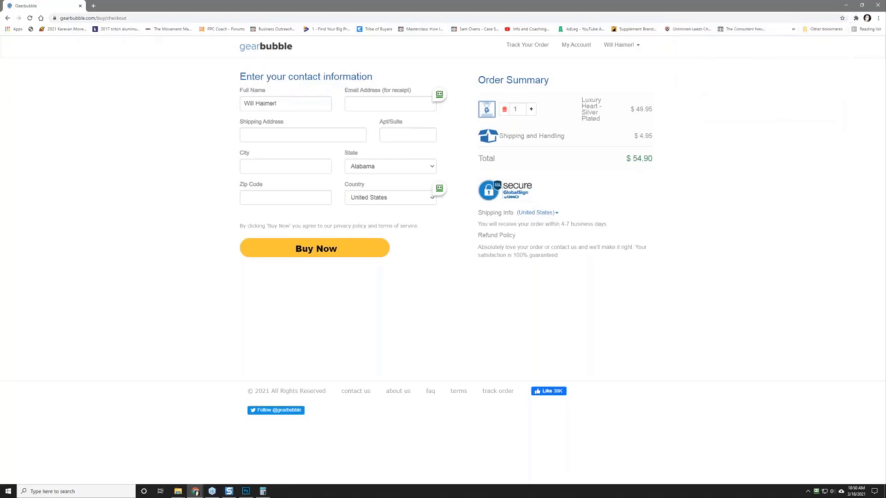
pyautogui.press('Print')
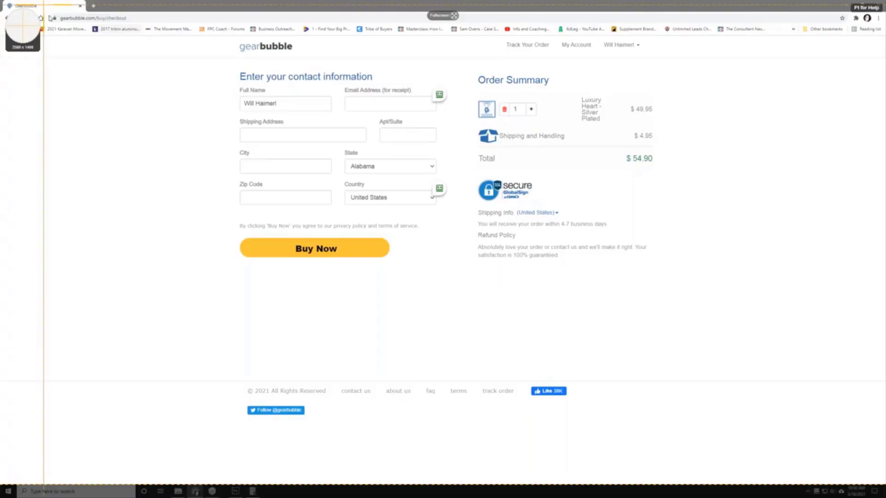
pyautogui.moveTo(43, 5); pyautogui.dragTo(738, 428)
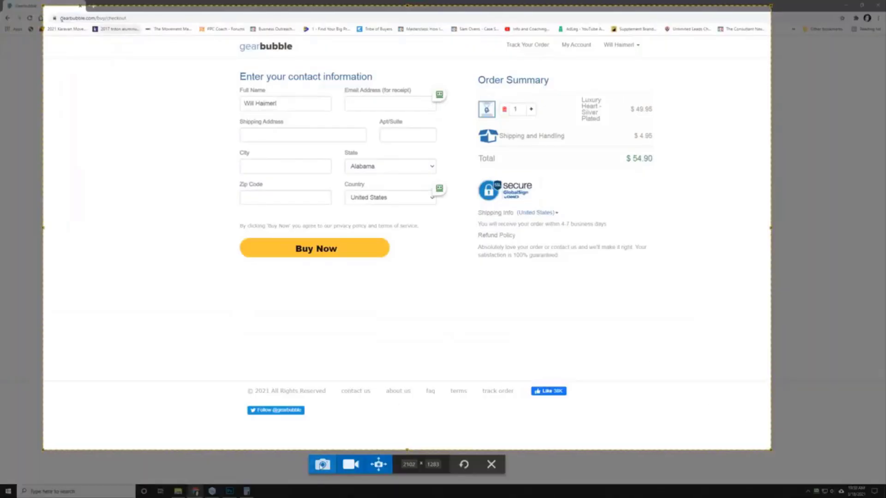
# Step: Capture the selected checkout page region as an image in Snagit
pyautogui.click(322, 463)
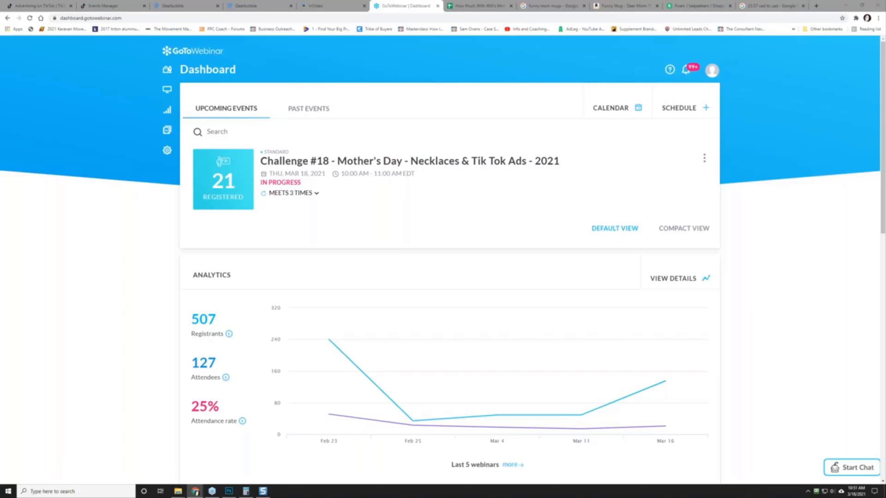
# Step: Maximize Gearbubble's Thank You page, capture it with Snagit, then return to Events Manager
pyautogui.moveTo(0, 69); pyautogui.dragTo(422, 117)
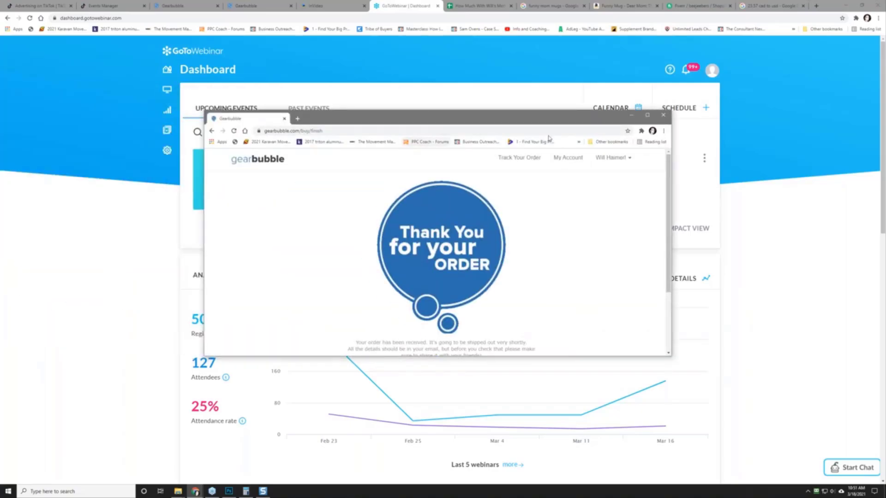
pyautogui.click(647, 115)
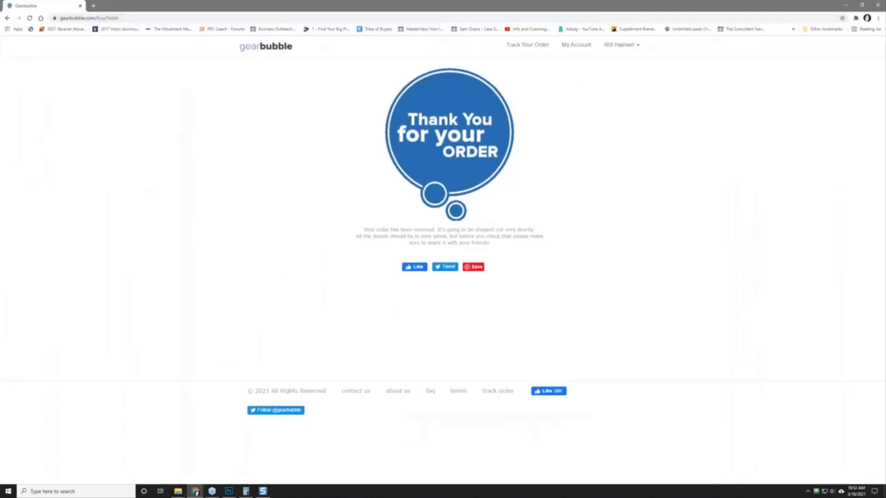
pyautogui.press('Print')
pyautogui.moveTo(44, 8); pyautogui.dragTo(858, 466)
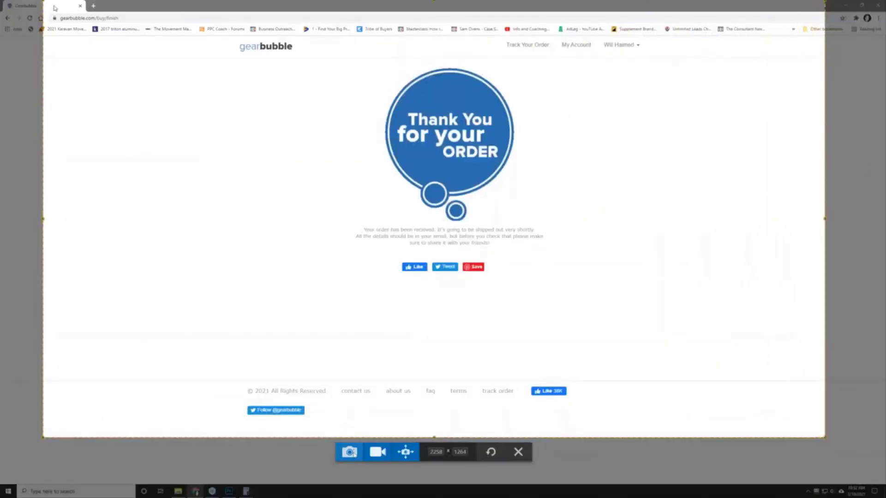
pyautogui.click(349, 451)
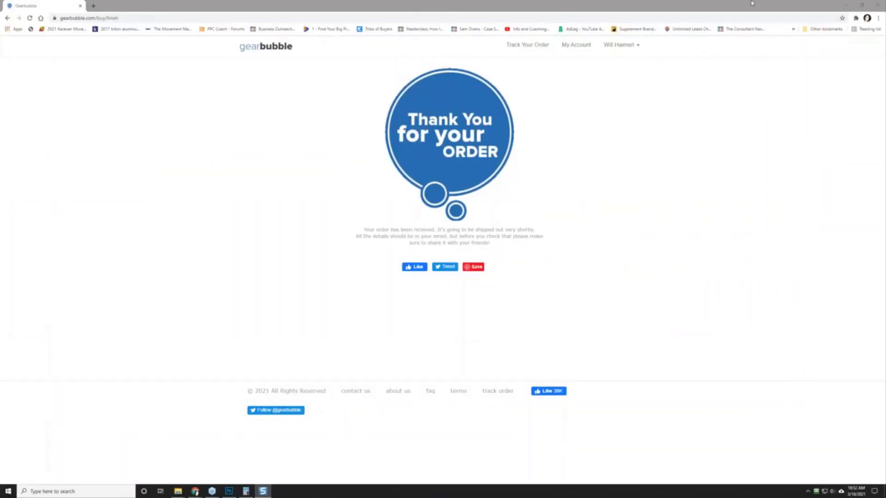
pyautogui.click(845, 7)
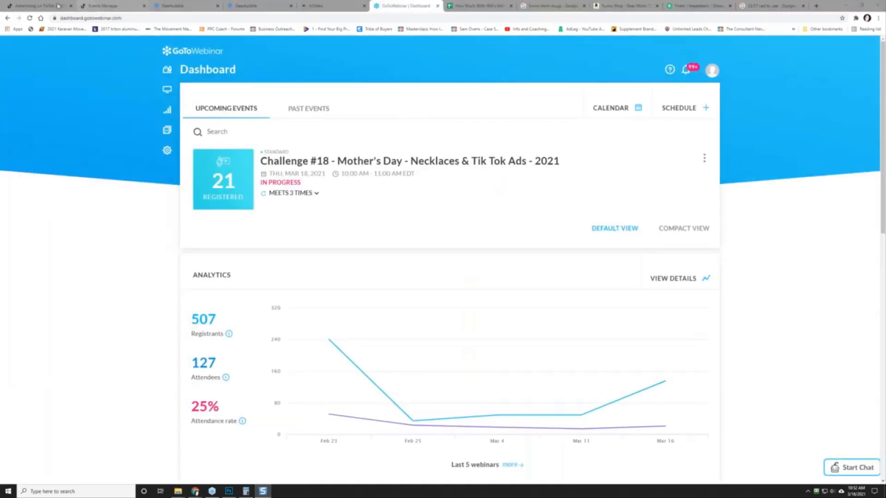
pyautogui.click(38, 6)
# Step: Change Rule 1's URL keyword from thank_you to finish, save the rule, and complete the event
pyautogui.click(111, 5)
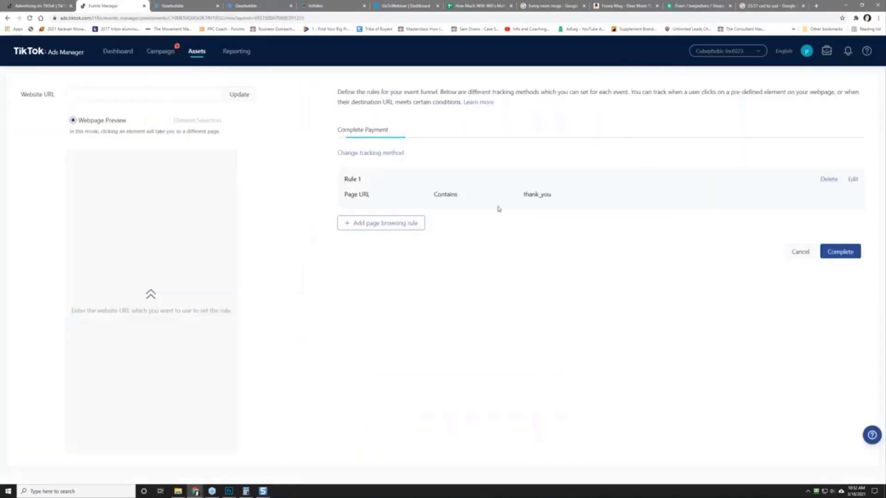
pyautogui.click(852, 179)
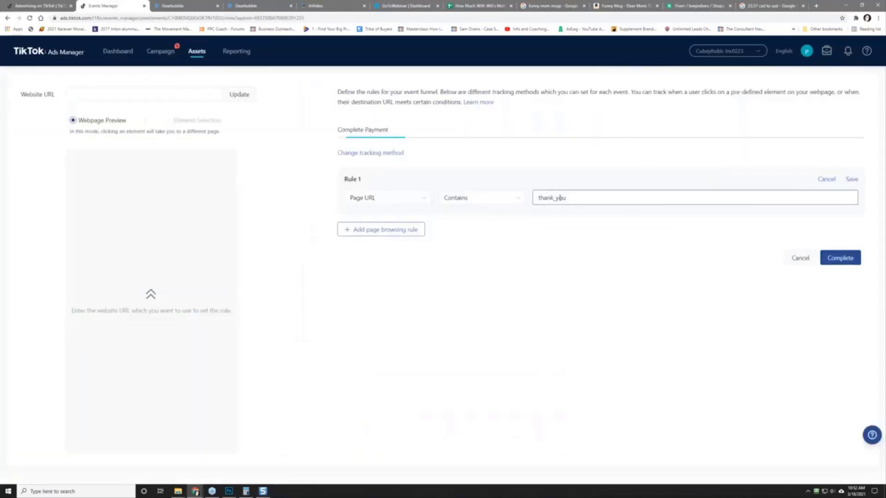
pyautogui.doubleClick(567, 197)
pyautogui.write('(')
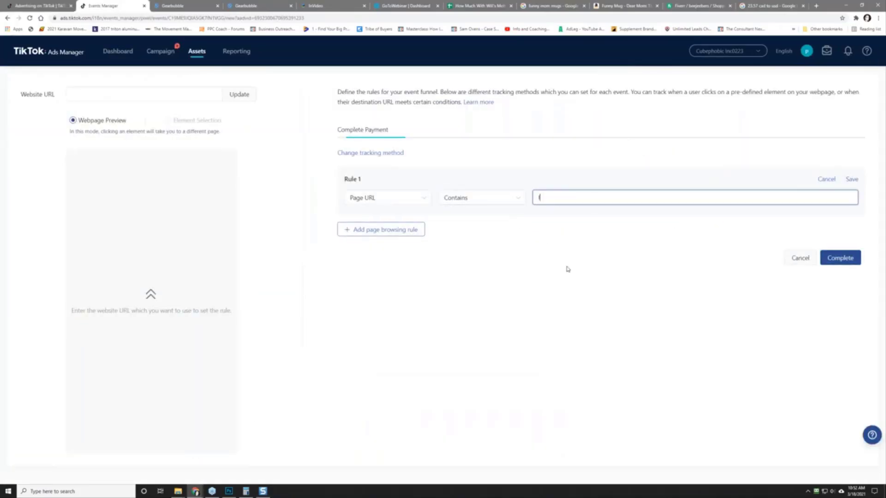
pyautogui.write('inish')
pyautogui.click(838, 258)
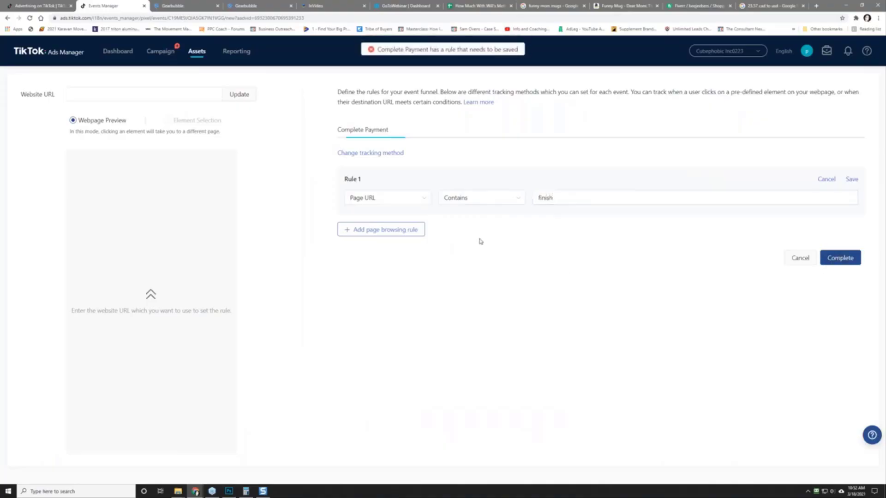
pyautogui.click(851, 180)
pyautogui.click(838, 251)
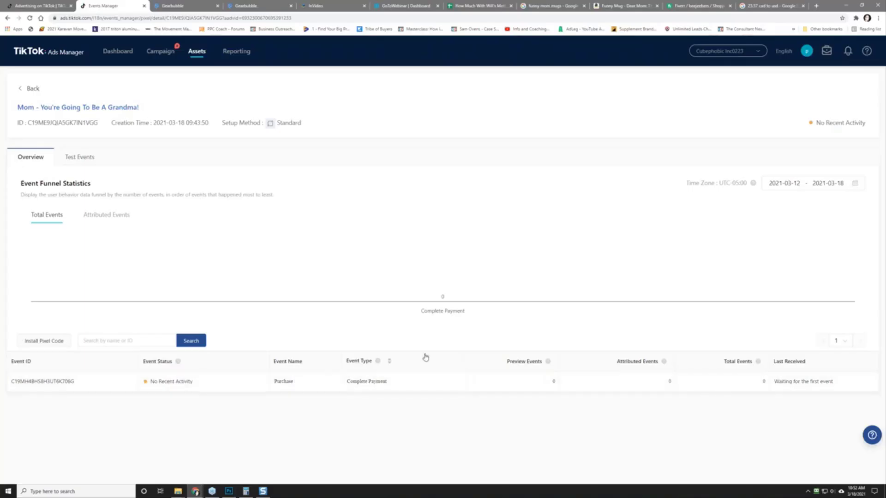
# Step: Inspect the grandma pixel's details, cancel a rename, and glance at its test events
pyautogui.click(74, 109)
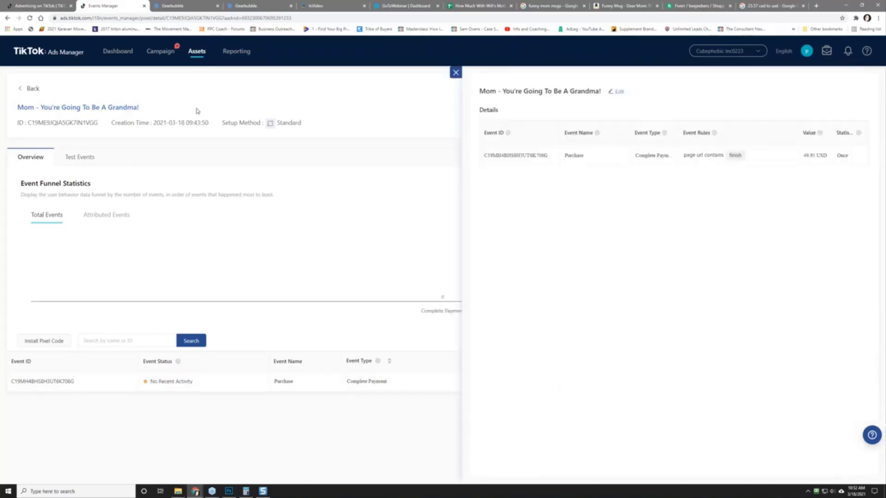
pyautogui.click(616, 91)
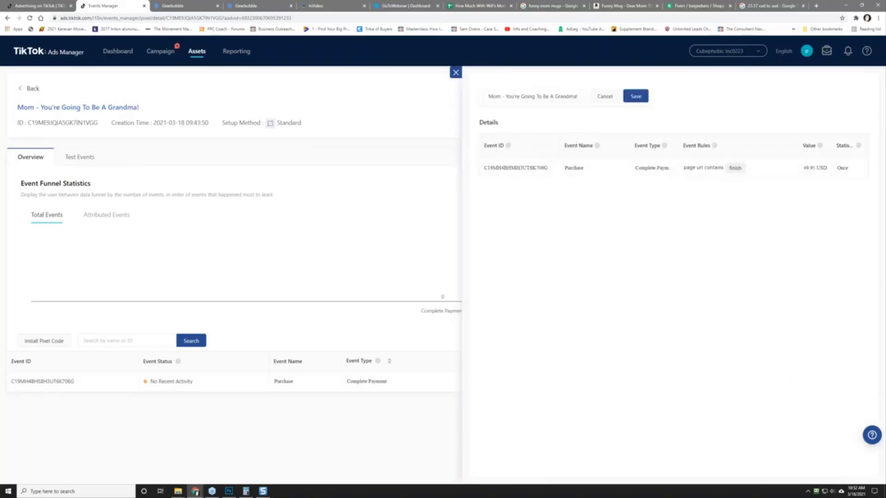
pyautogui.click(633, 97)
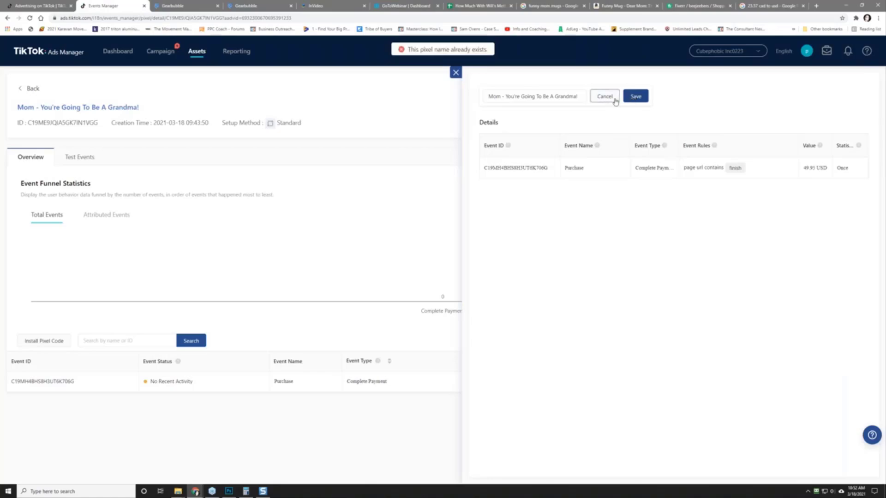
pyautogui.click(610, 97)
pyautogui.click(455, 73)
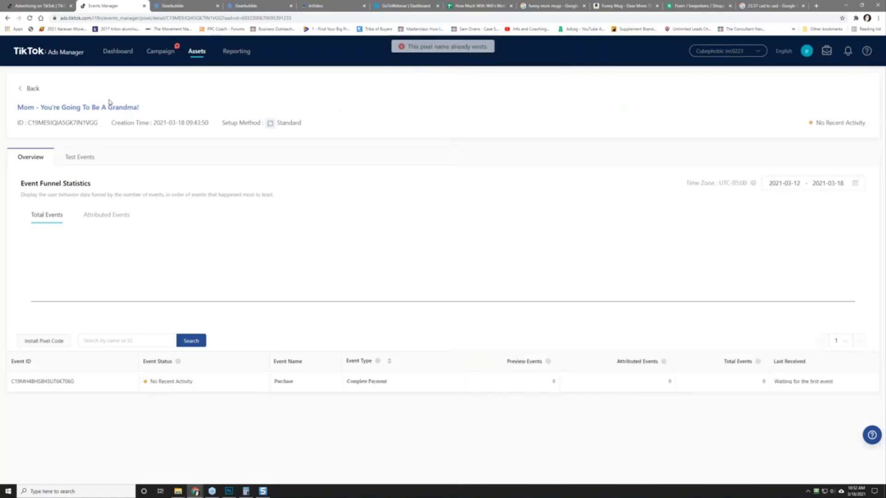
pyautogui.click(105, 111)
pyautogui.click(456, 72)
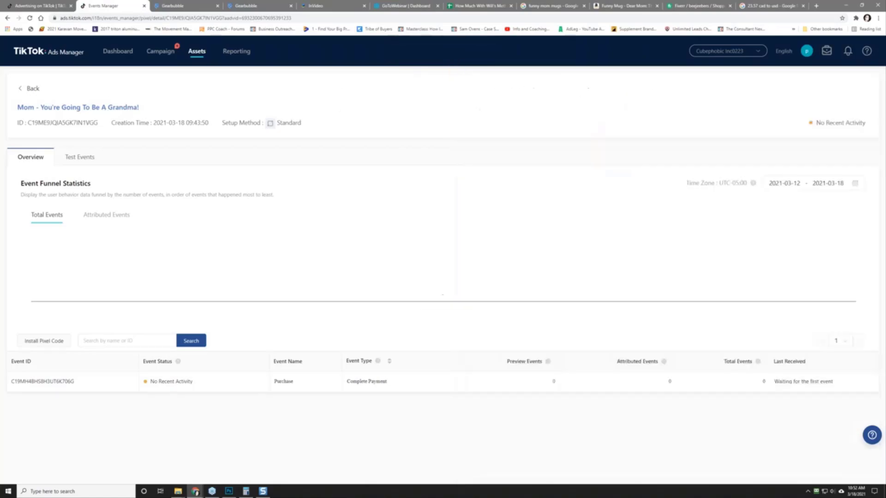
pyautogui.click(78, 158)
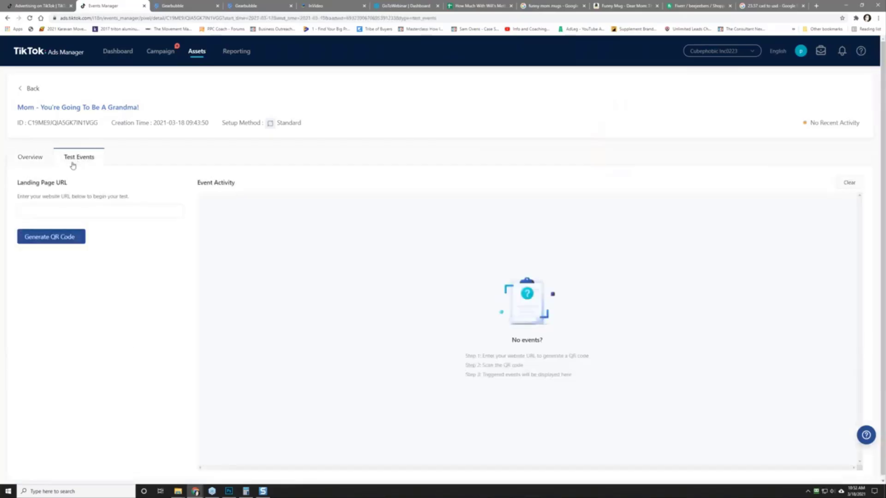
pyautogui.click(31, 157)
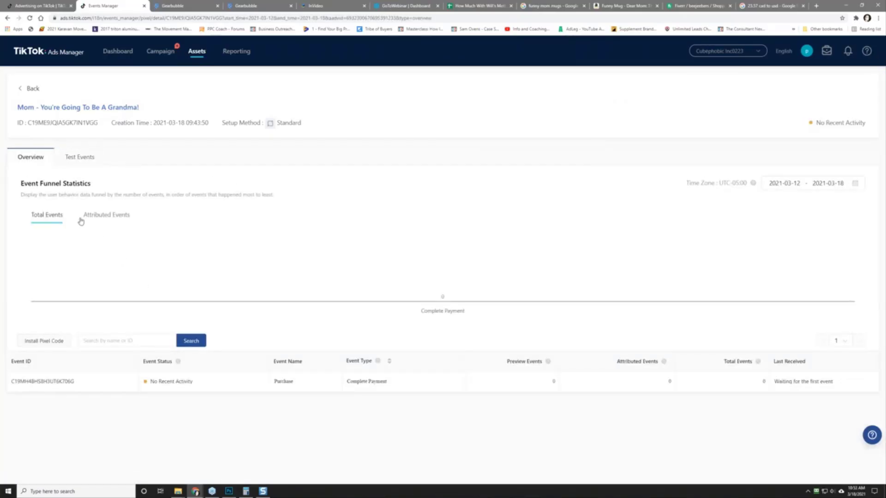
# Step: Choose manual pixel code installation with Standard setup and confirm the base code
pyautogui.click(40, 342)
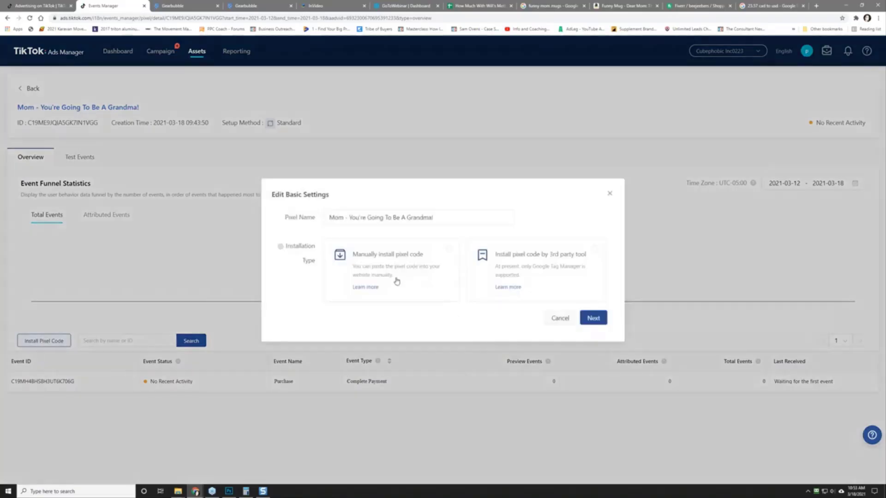
pyautogui.click(594, 318)
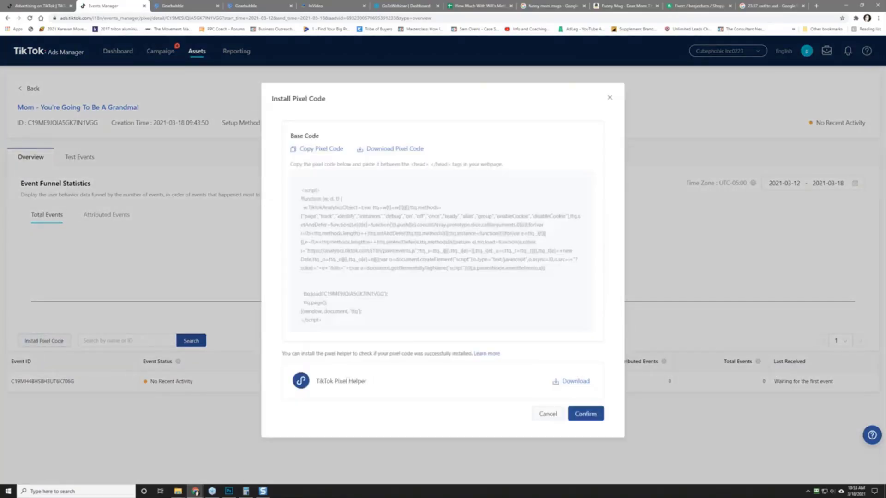
pyautogui.click(576, 414)
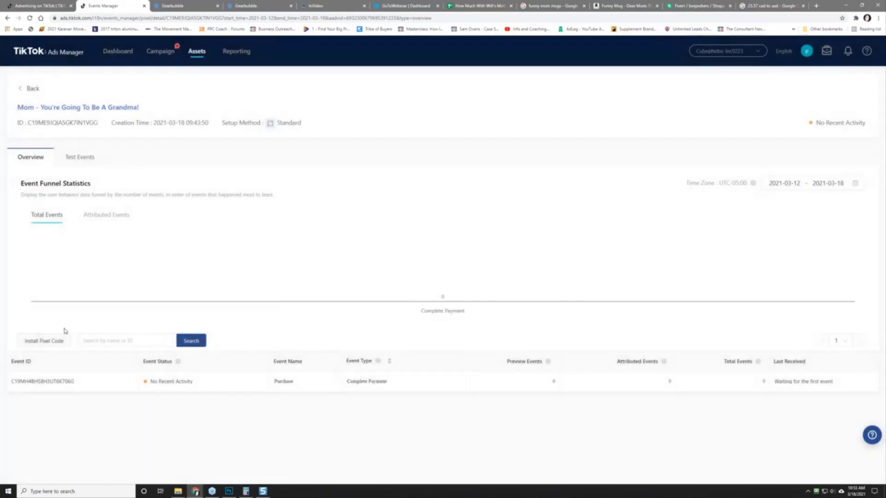
pyautogui.click(51, 345)
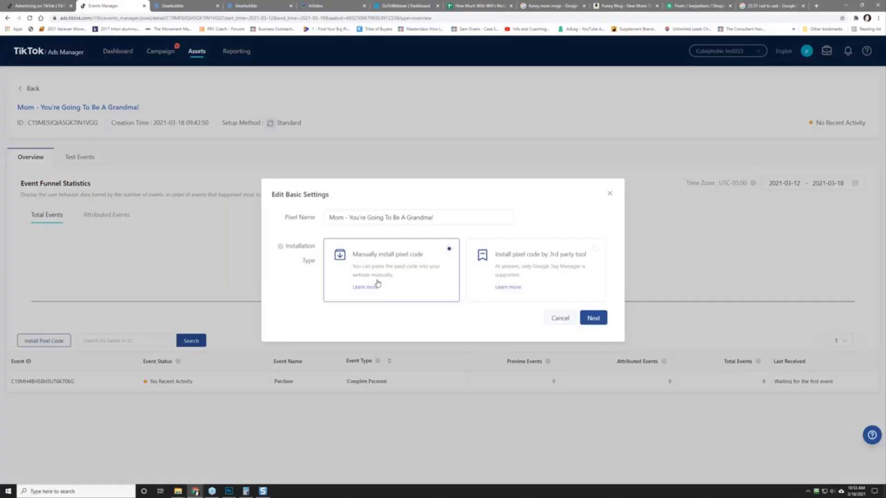
pyautogui.click(593, 317)
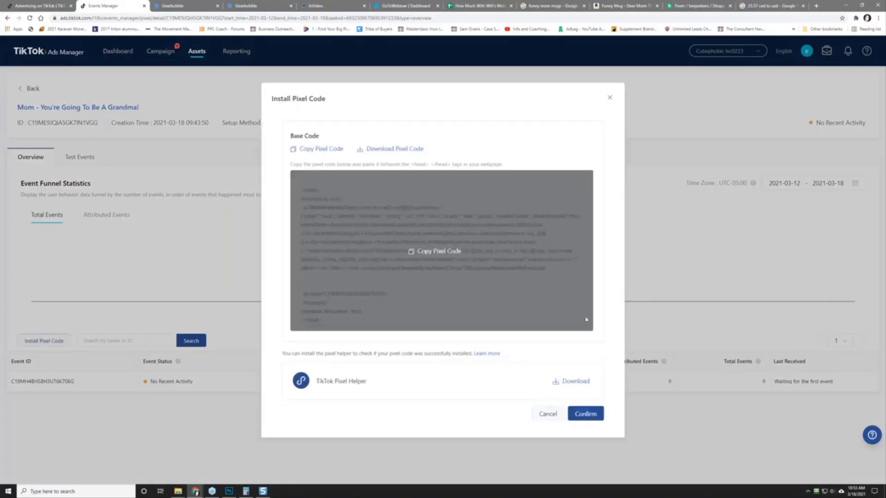
pyautogui.click(587, 415)
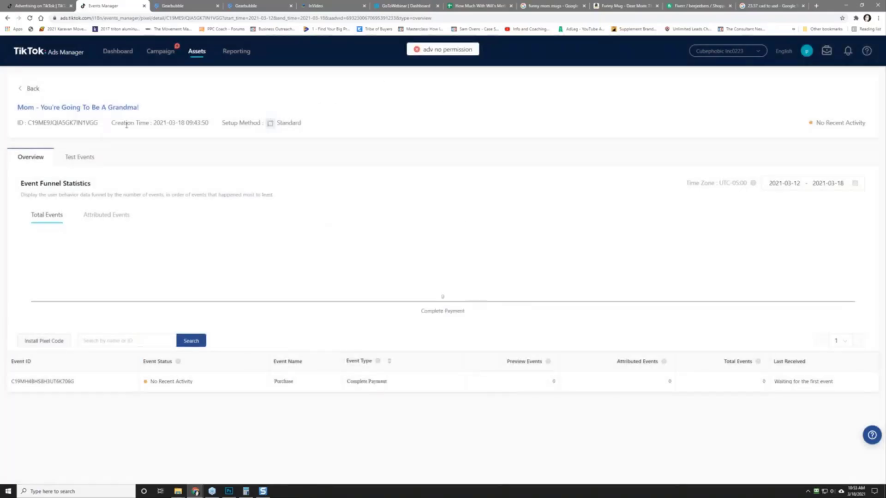
# Step: Check the pixel details panel once more and close it
pyautogui.click(75, 108)
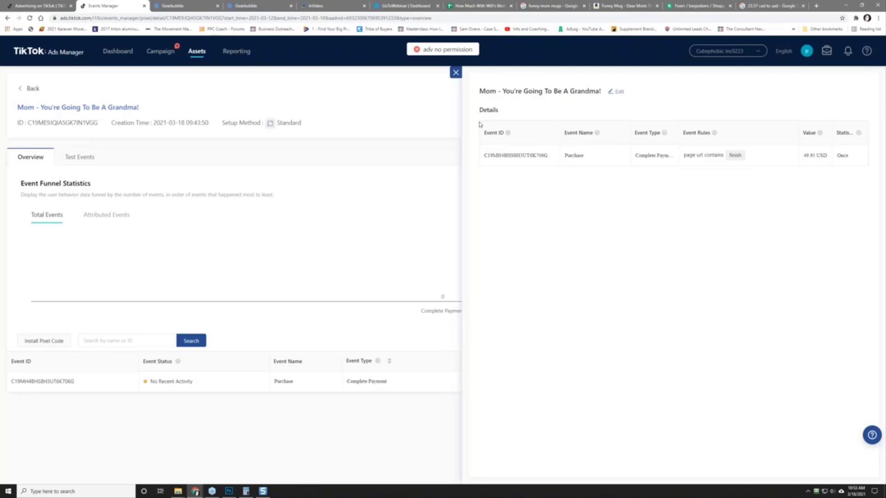
pyautogui.click(454, 74)
pyautogui.moveTo(108, 388)
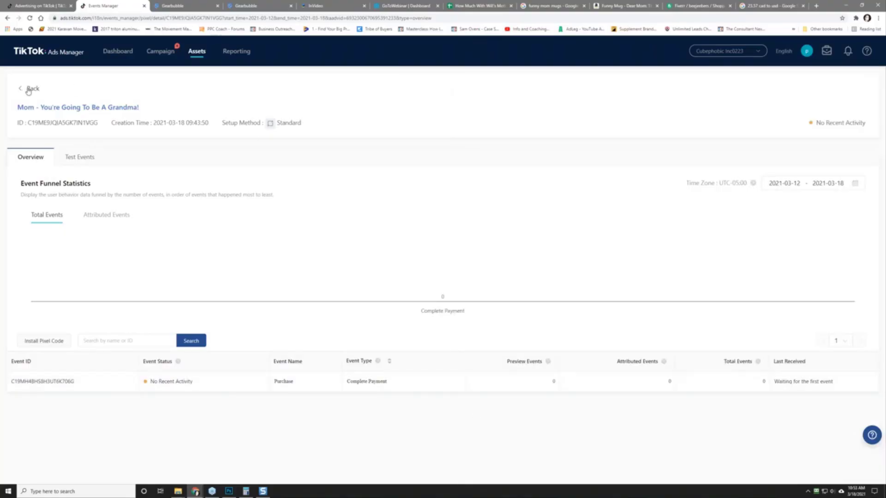
# Step: Resume the grandma Website Conversions draft from Campaigns and continue to the ad group step
pyautogui.click(113, 51)
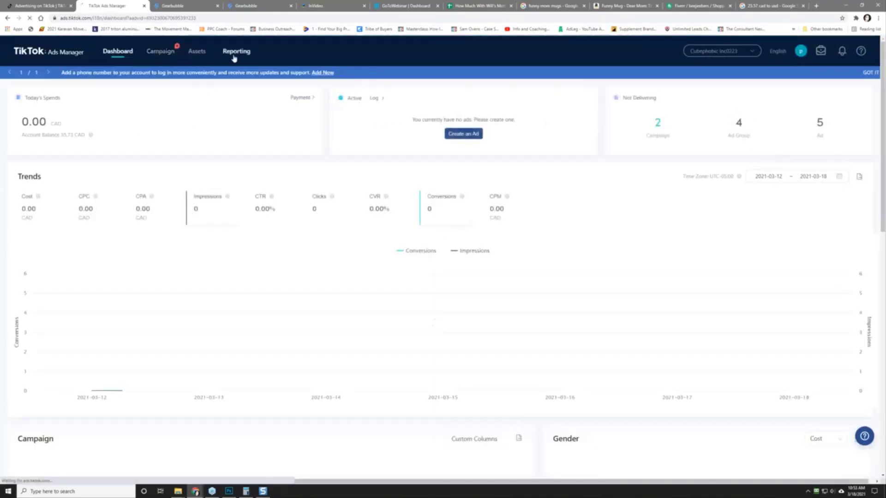
pyautogui.click(162, 51)
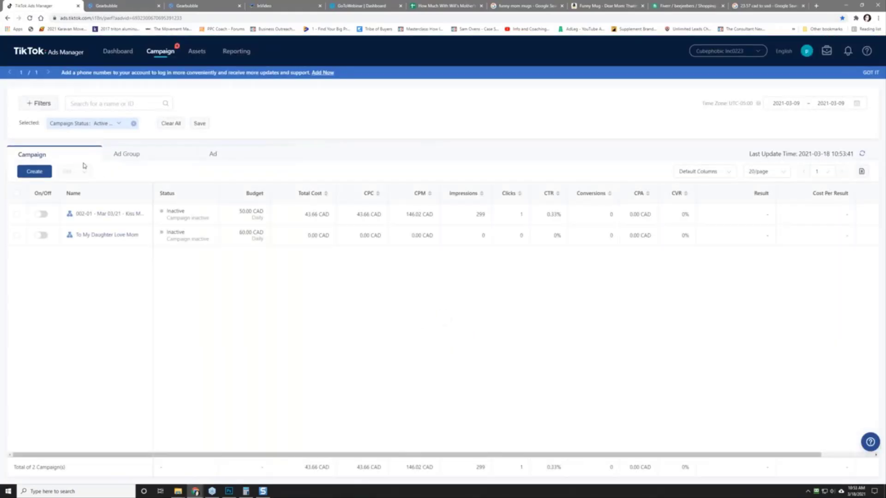
pyautogui.click(37, 173)
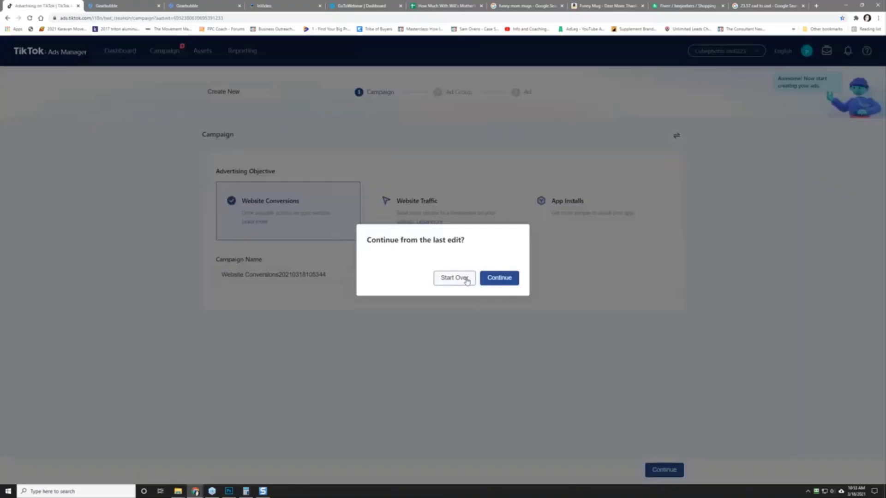
pyautogui.click(499, 280)
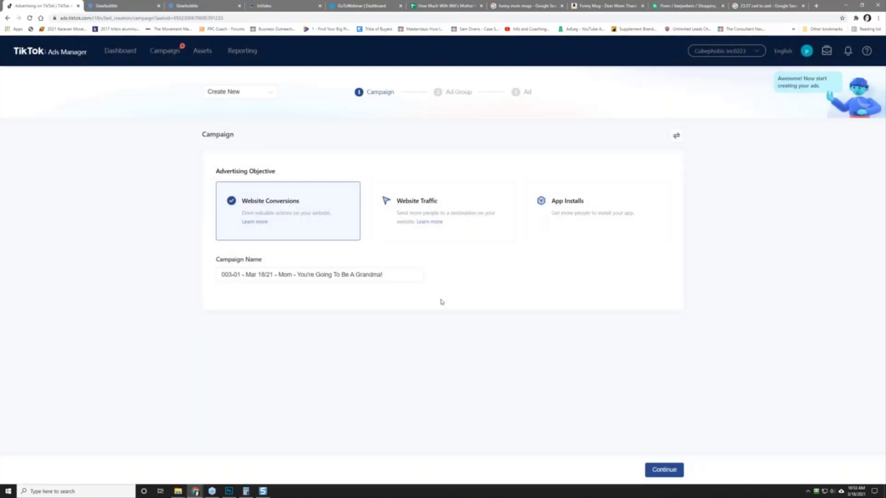
pyautogui.click(657, 472)
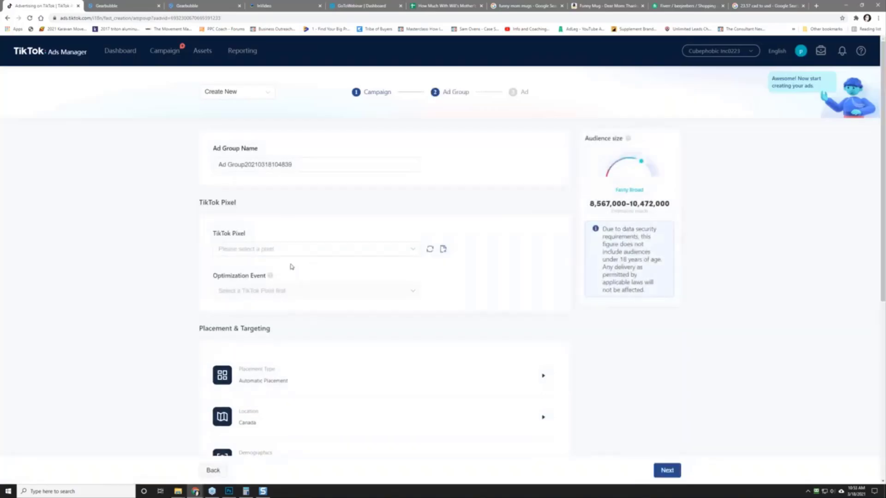
# Step: Link the Mom - You're Going To Be A Grandma! pixel and rename the ad group 'USA - M&F - Wide Open'
pyautogui.click(321, 251)
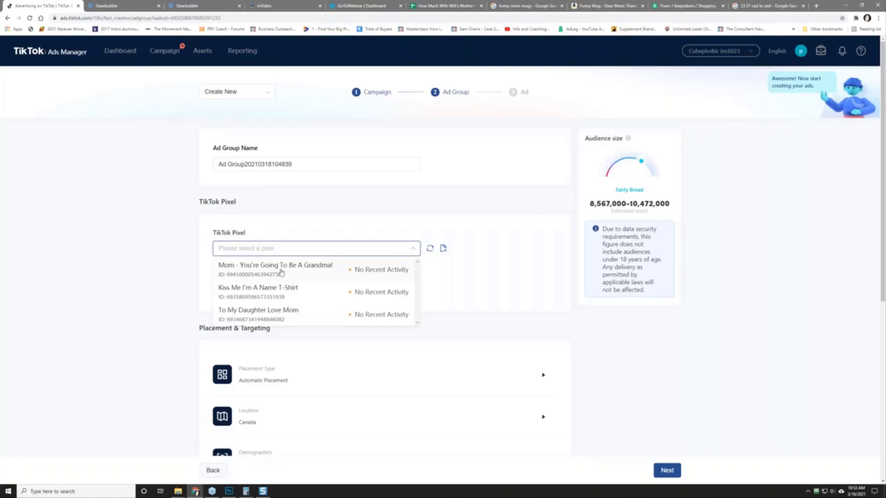
pyautogui.click(259, 269)
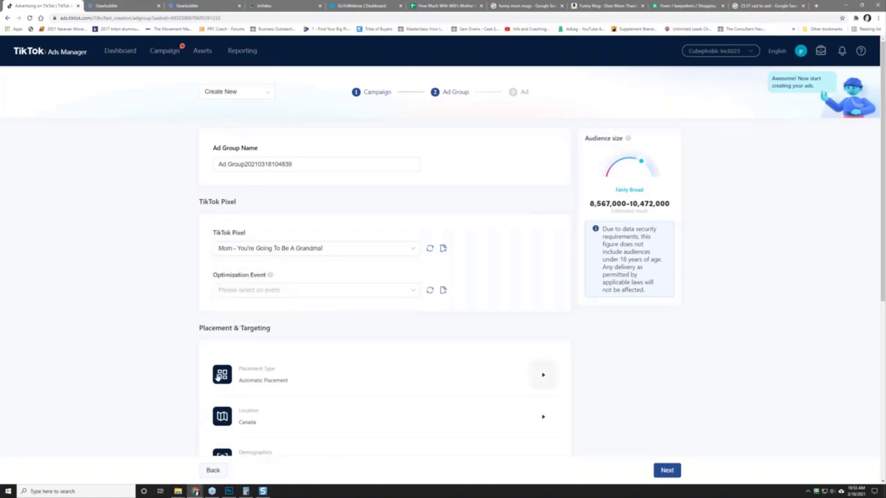
pyautogui.tripleClick(271, 164)
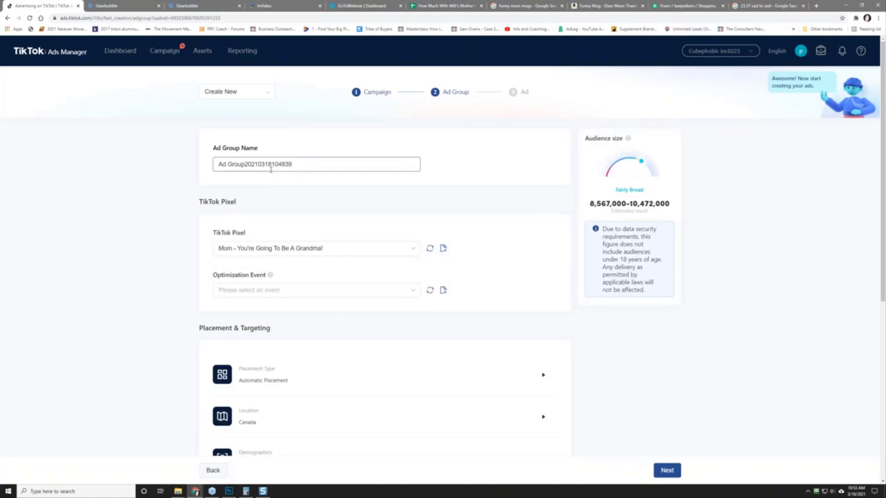
pyautogui.write('U')
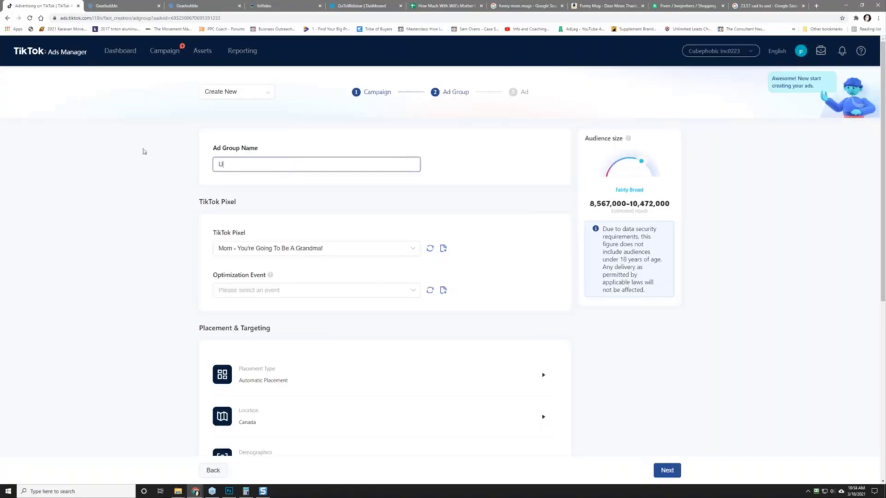
pyautogui.write('SA - M^& ')
pyautogui.write(' - Wide Open')
# Step: Set the ad group's optimization event to Complete Payment
pyautogui.scroll(-2, 159, 306)
pyautogui.scroll(2, 157, 305)
pyautogui.scroll(-2, 155, 306)
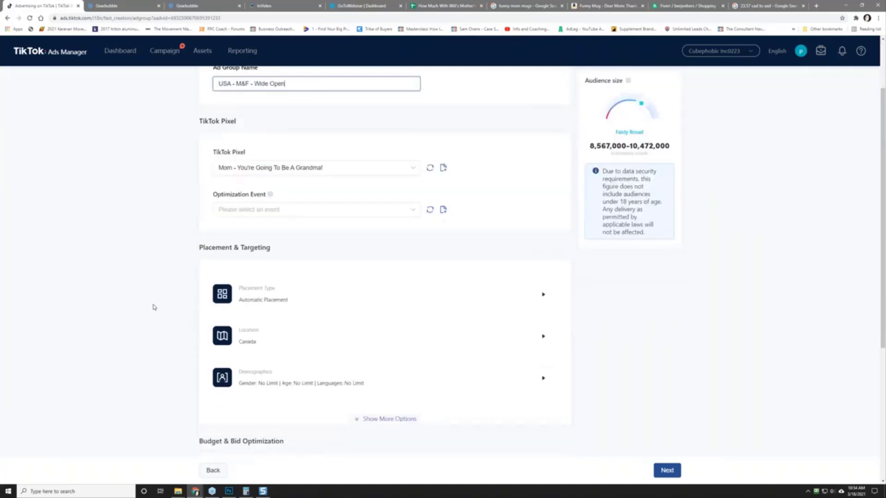
pyautogui.click(314, 216)
pyautogui.click(298, 231)
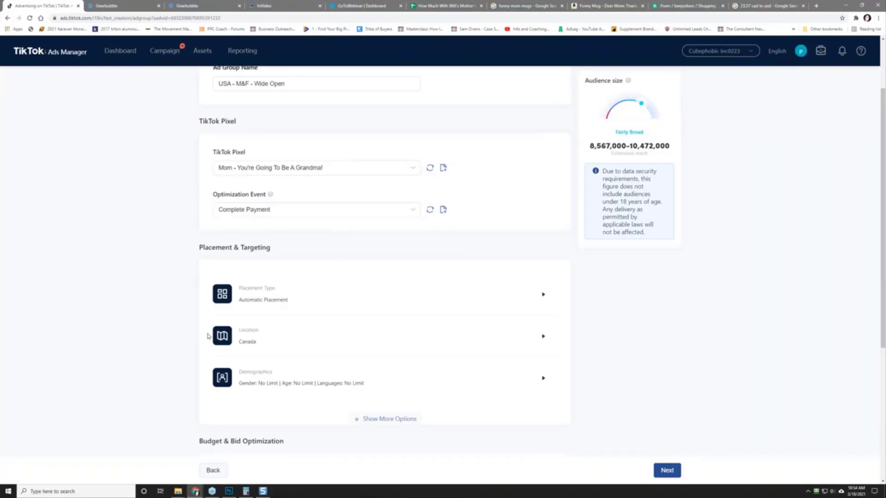
# Step: Switch to manual placements, excluding News Feed App Series and Pangle
pyautogui.click(307, 300)
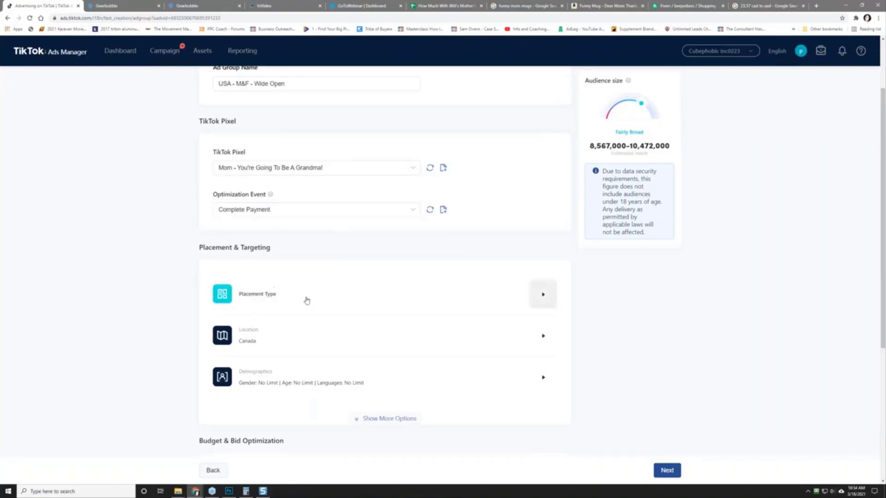
pyautogui.scroll(-2, 138, 305)
pyautogui.click(281, 220)
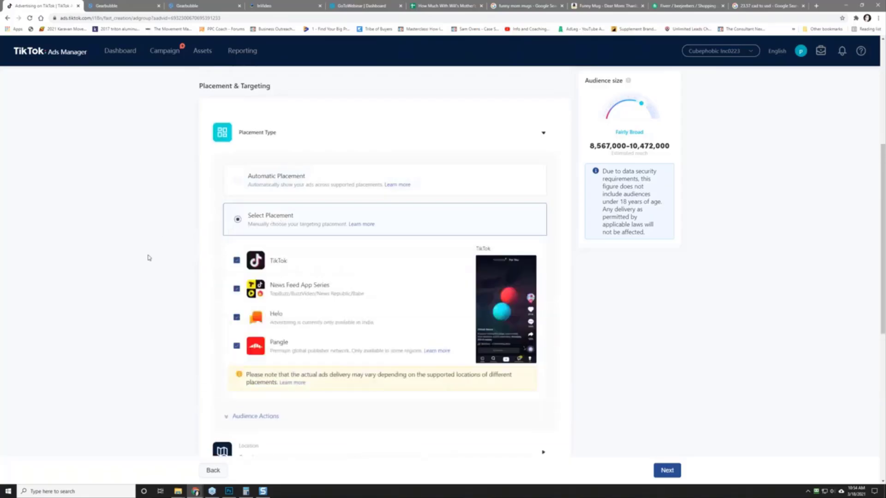
pyautogui.scroll(-2, 189, 230)
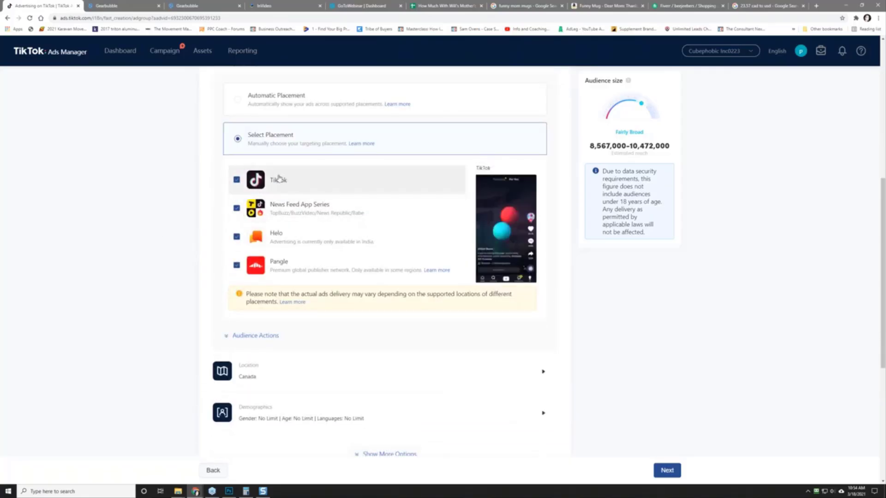
pyautogui.click(236, 208)
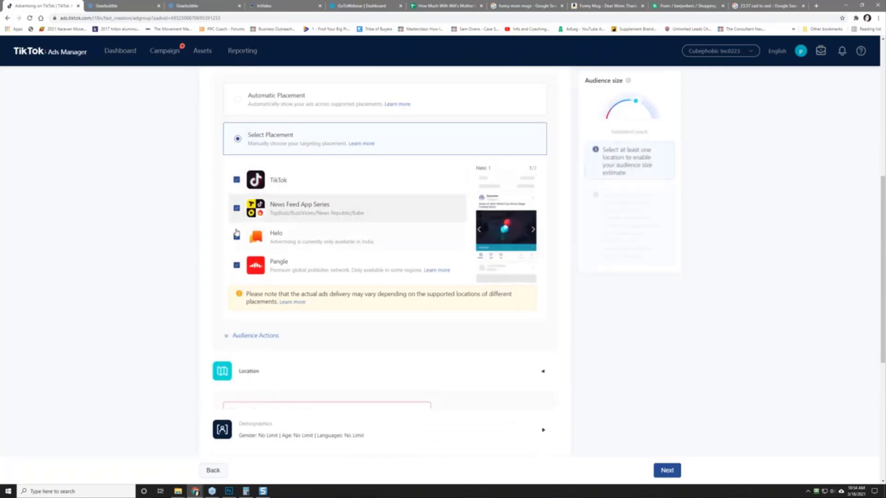
pyautogui.click(236, 264)
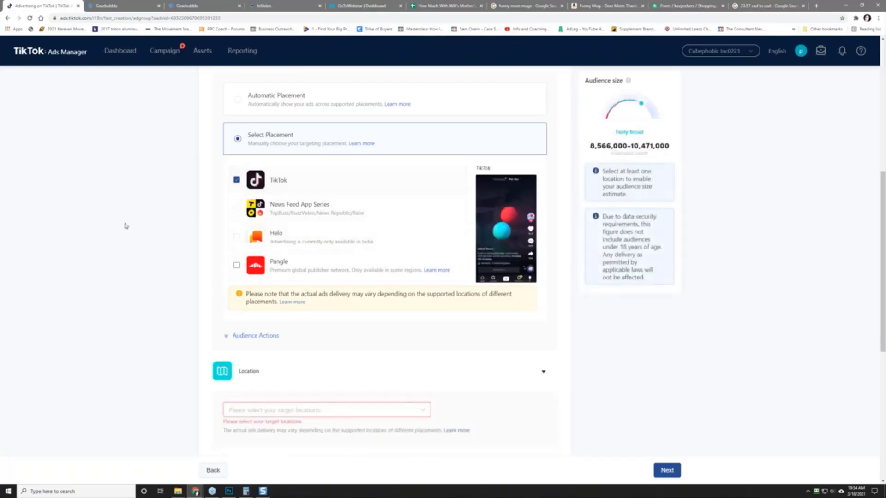
pyautogui.scroll(2, 125, 223)
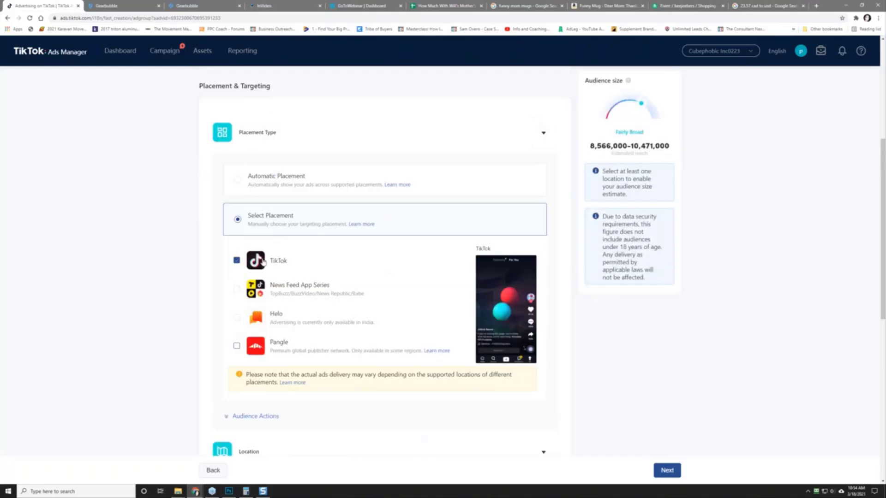
pyautogui.scroll(-4, 172, 348)
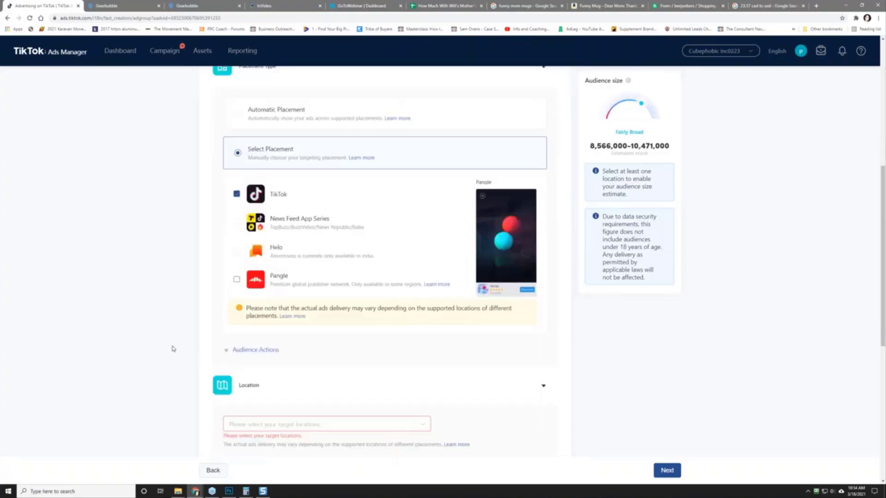
# Step: Choose United States from the Location list and close the dropdown
pyautogui.click(269, 329)
pyautogui.scroll(-4, 146, 312)
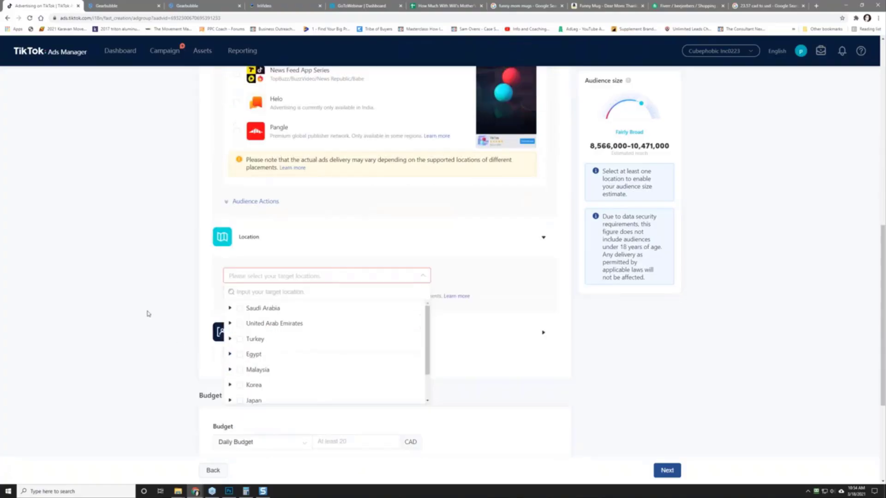
pyautogui.scroll(-2, 350, 268)
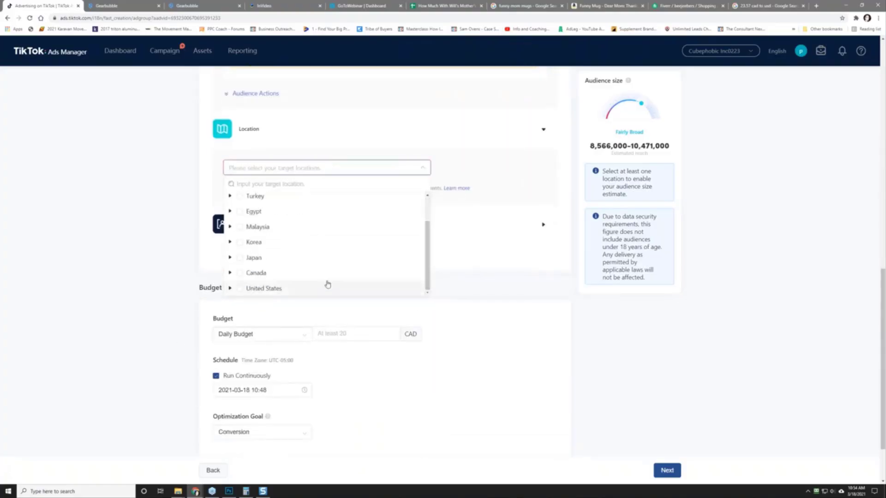
pyautogui.click(240, 289)
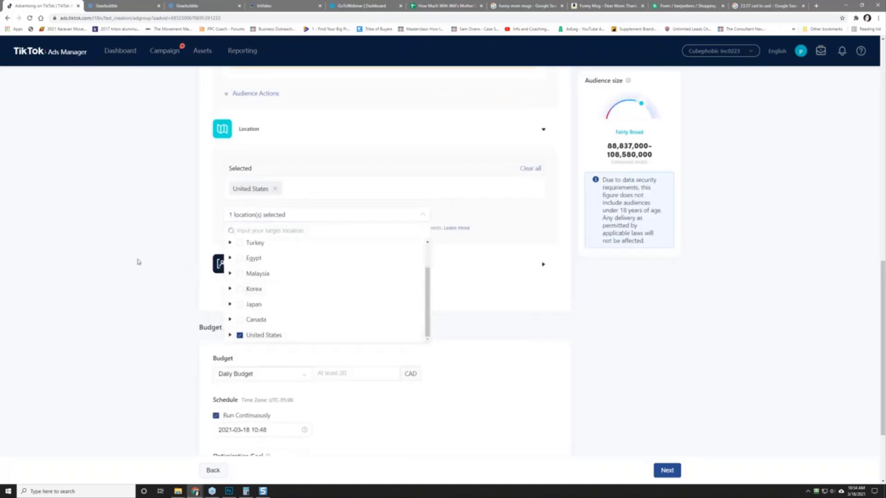
pyautogui.moveTo(428, 316); pyautogui.dragTo(428, 291)
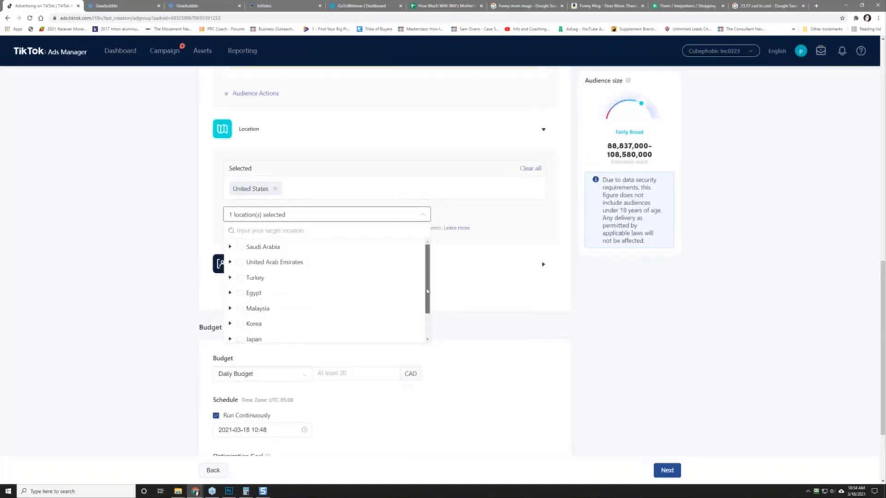
pyautogui.scroll(-2, 428, 291)
pyautogui.scroll(2, 323, 246)
pyautogui.scroll(-2, 328, 305)
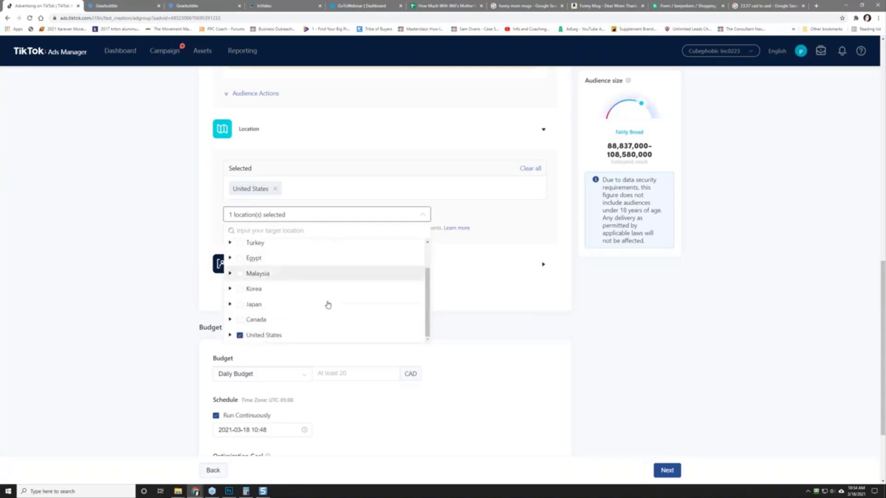
pyautogui.scroll(2, 296, 310)
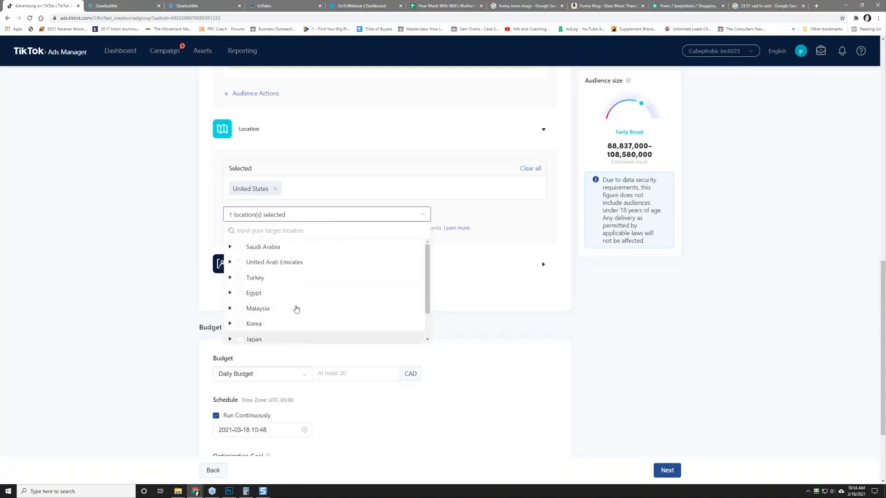
pyautogui.click(139, 256)
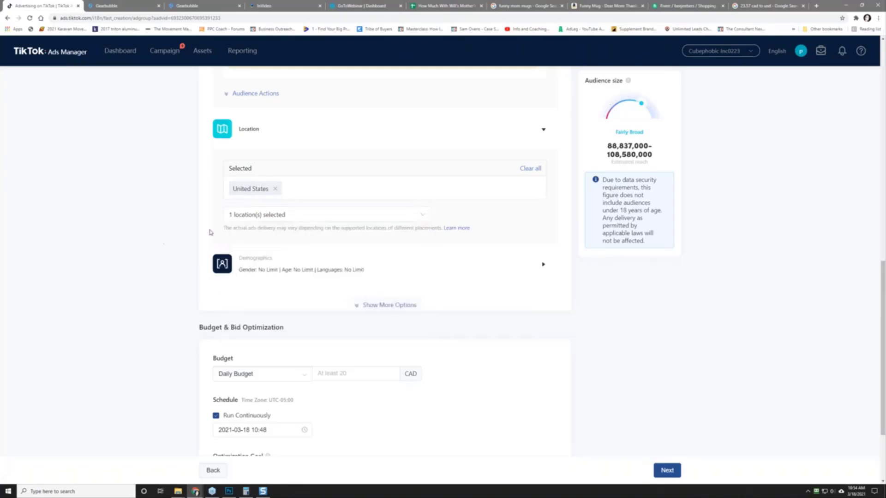
pyautogui.scroll(-2, 172, 224)
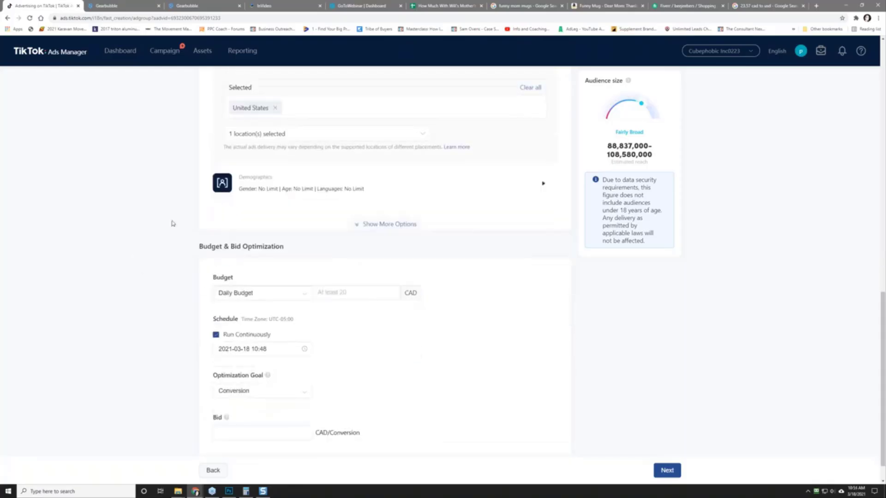
# Step: Include every age group from 18-24 through 55+ under Demographics
pyautogui.click(257, 186)
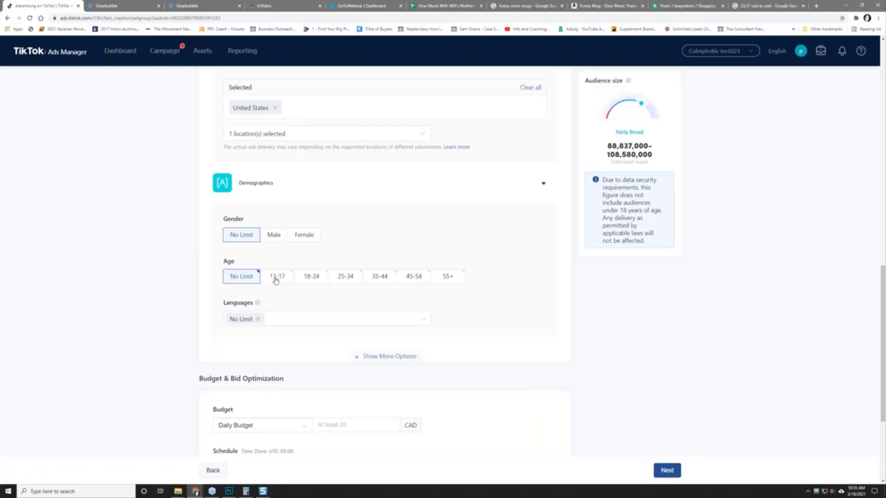
pyautogui.click(309, 278)
pyautogui.click(347, 278)
pyautogui.click(381, 278)
pyautogui.click(414, 279)
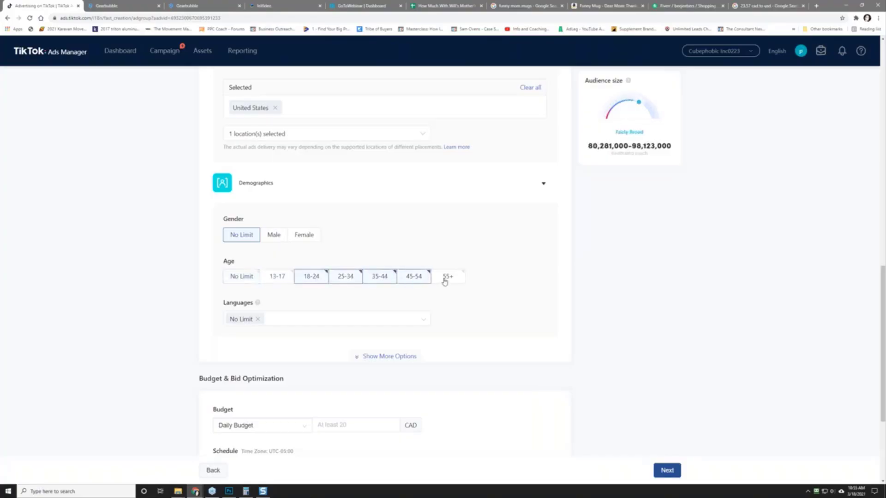
pyautogui.click(445, 278)
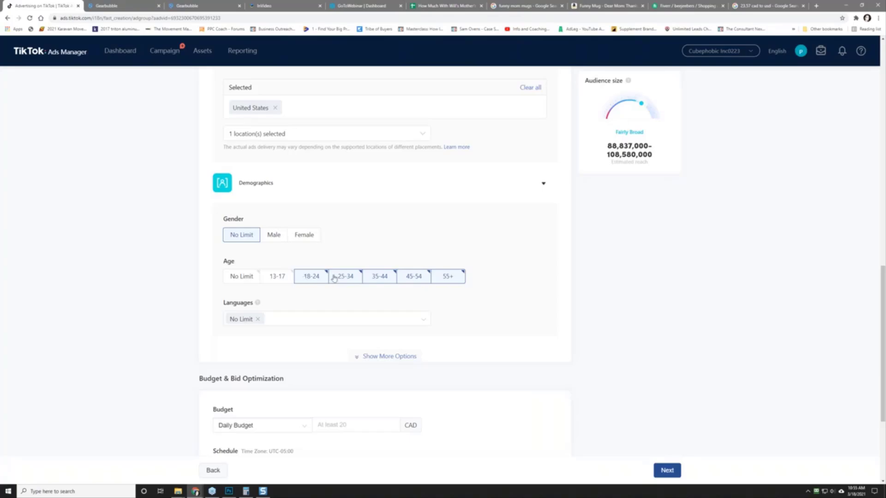
# Step: Limit the audience's language to English
pyautogui.click(289, 327)
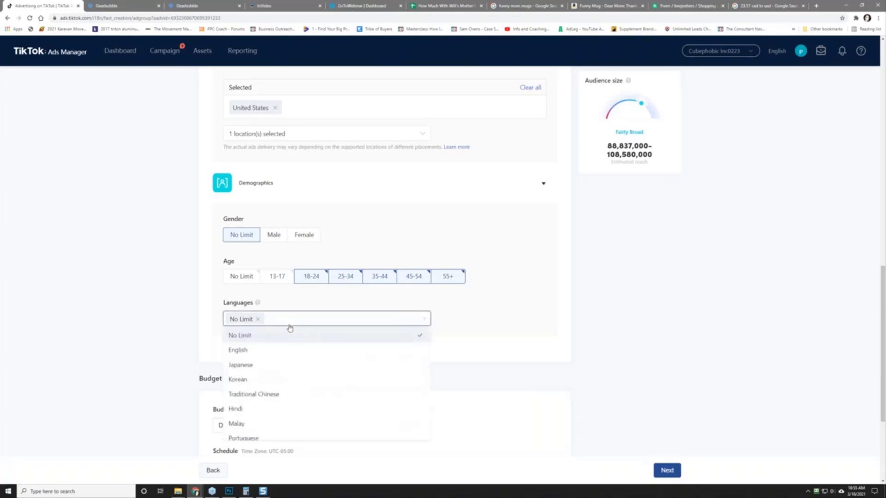
pyautogui.click(286, 352)
pyautogui.scroll(-2, 159, 312)
pyautogui.click(158, 312)
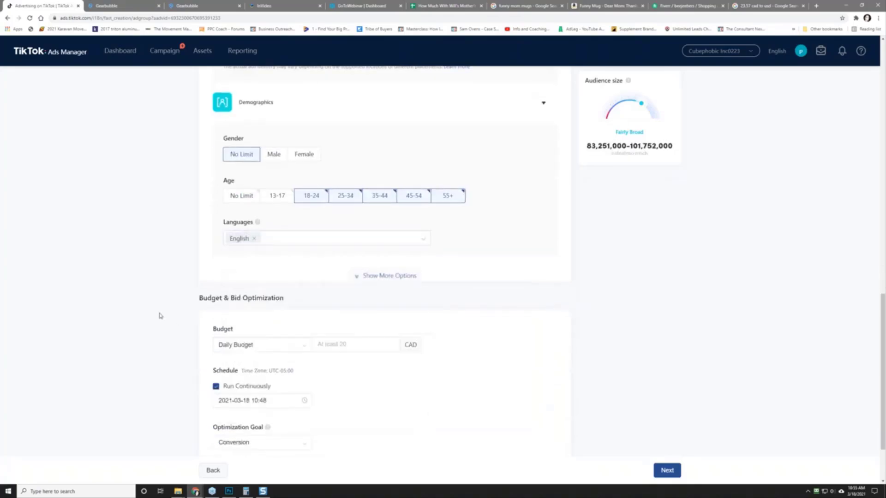
pyautogui.scroll(-2, 162, 316)
pyautogui.click(248, 265)
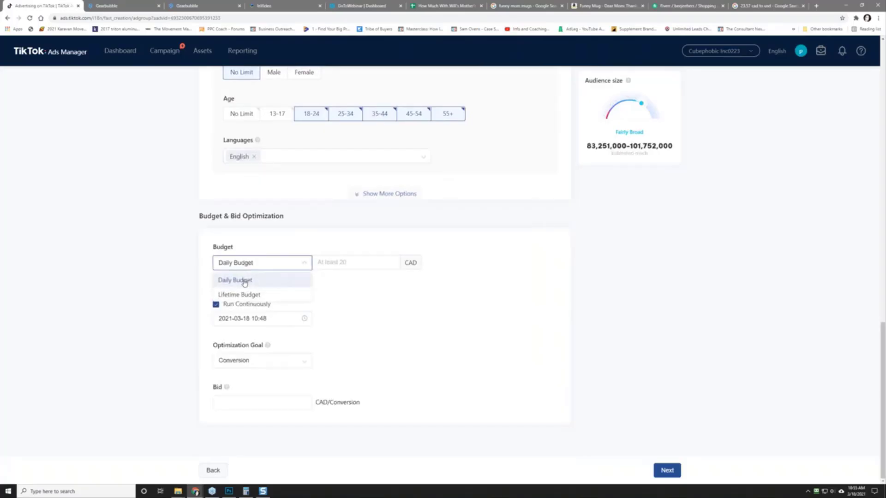
# Step: Keep Daily Budget and set the budget amount to 50.00 CAD
pyautogui.click(245, 281)
pyautogui.click(355, 262)
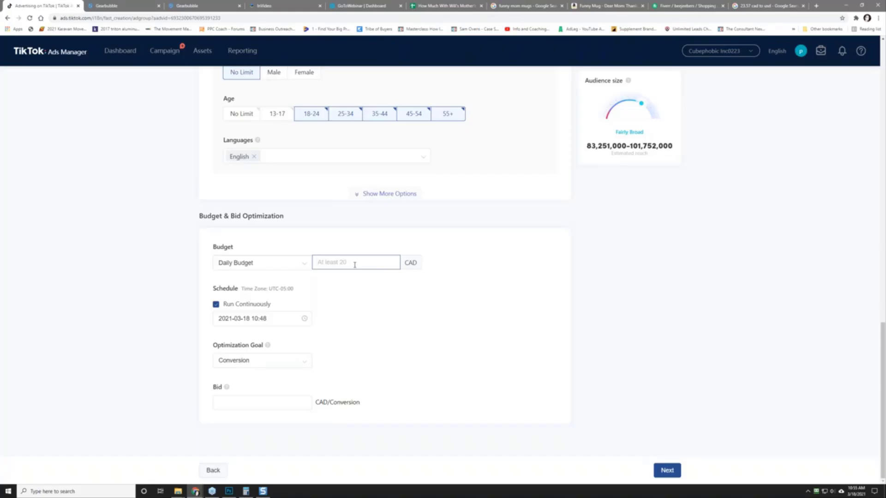
pyautogui.write('50')
pyautogui.click(365, 240)
pyautogui.moveTo(343, 262); pyautogui.dragTo(311, 261)
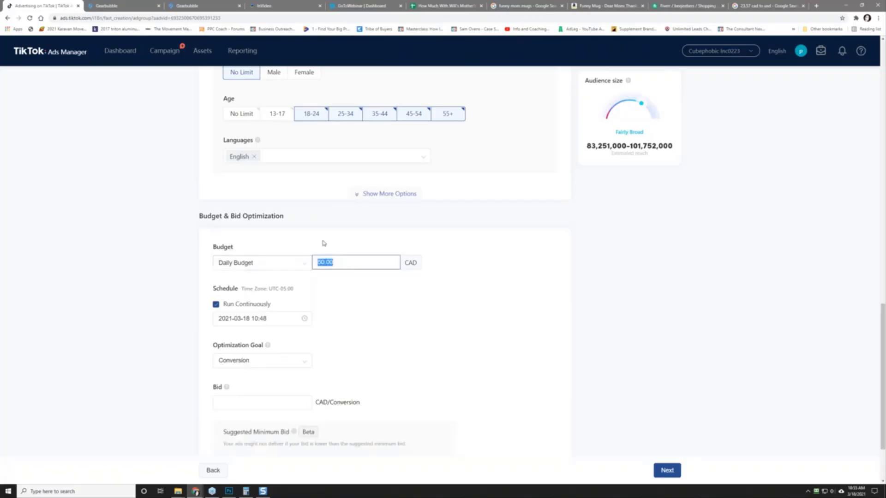
pyautogui.write('20.00')
pyautogui.moveTo(344, 262); pyautogui.dragTo(315, 262)
pyautogui.write('50')
pyautogui.click(300, 233)
pyautogui.scroll(-2, 212, 333)
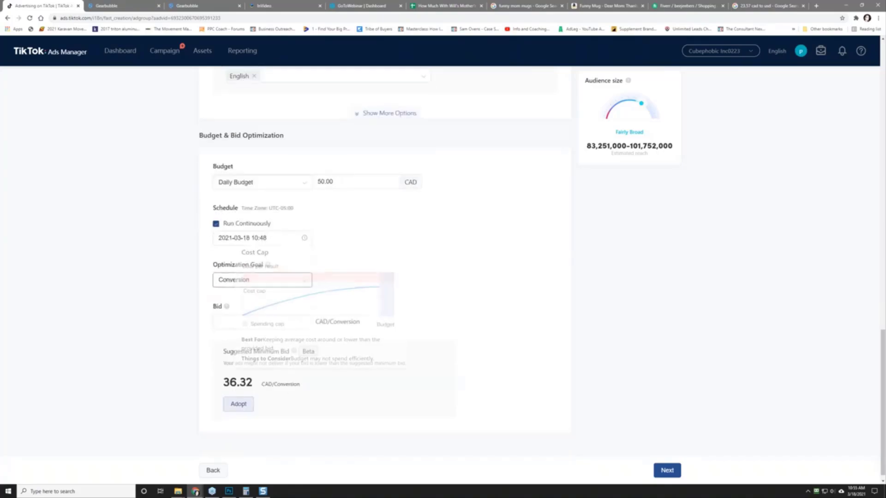
# Step: Set the per-conversion bid to 36.32 CAD
pyautogui.click(239, 323)
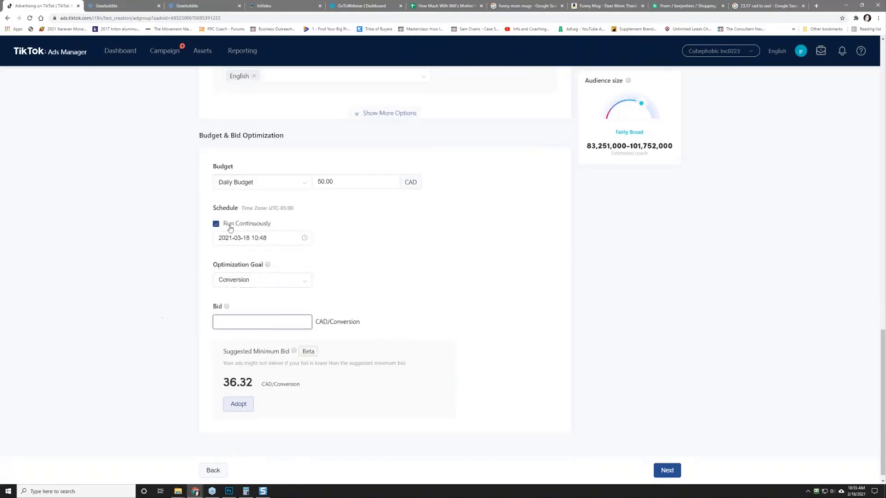
pyautogui.click(324, 181)
pyautogui.click(219, 321)
pyautogui.write('51')
pyautogui.hotkey('ctrl', 'a')
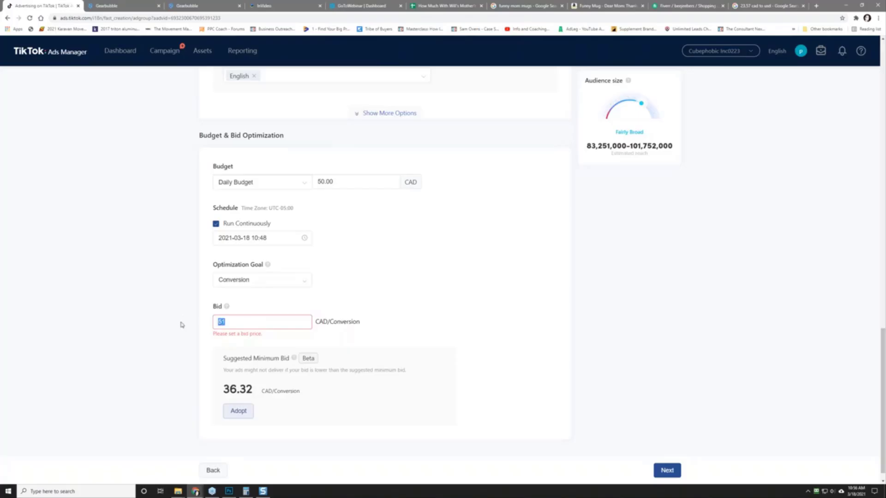
pyautogui.write('49.99')
pyautogui.click(182, 325)
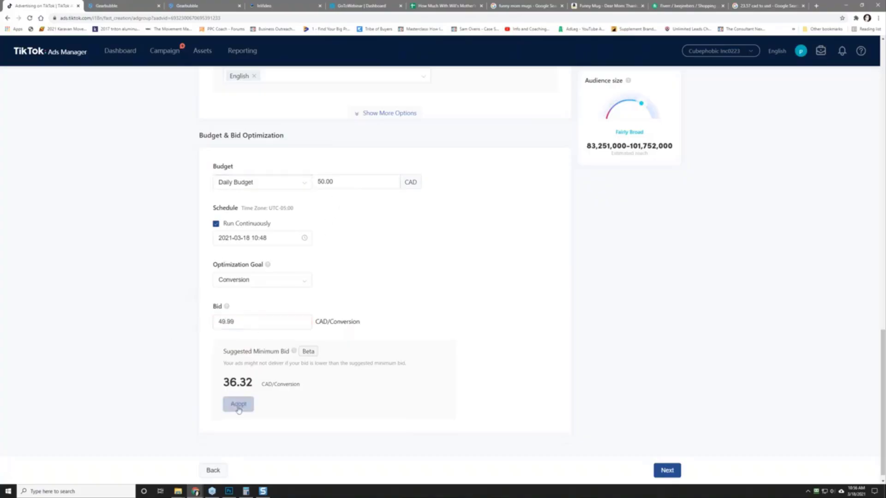
pyautogui.moveTo(232, 321); pyautogui.dragTo(183, 318)
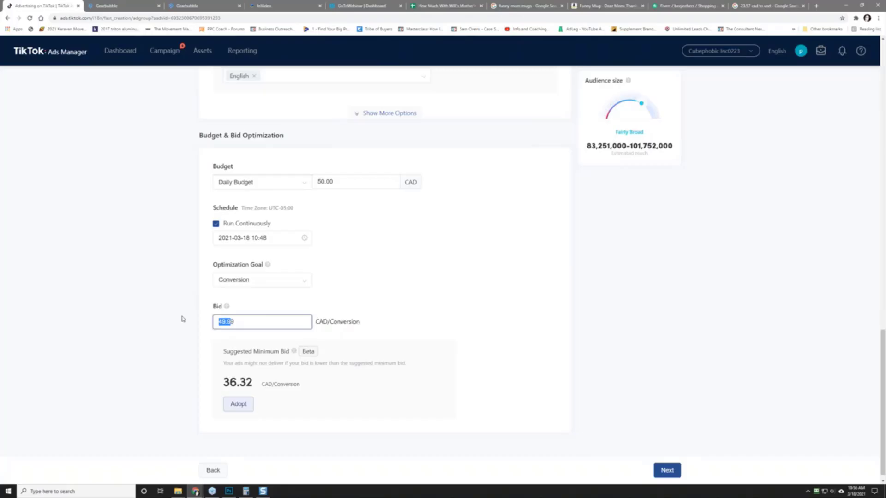
pyautogui.write('36.32')
pyautogui.click(164, 330)
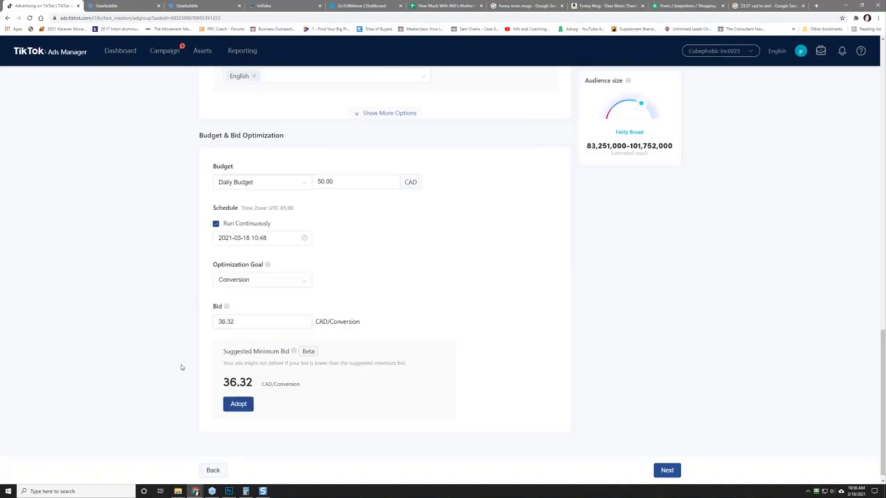
pyautogui.scroll(-1, 184, 347)
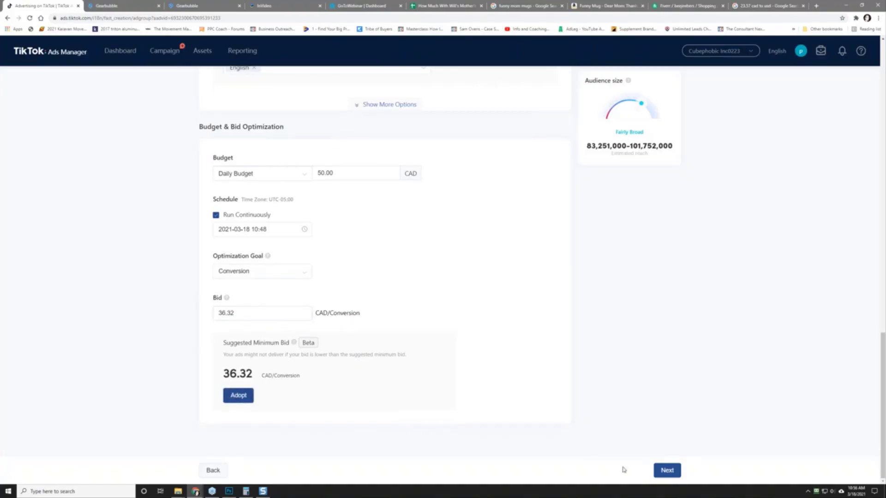
# Step: Advance to the Ad step and look through the Single video ad form down to Ad Details
pyautogui.click(670, 471)
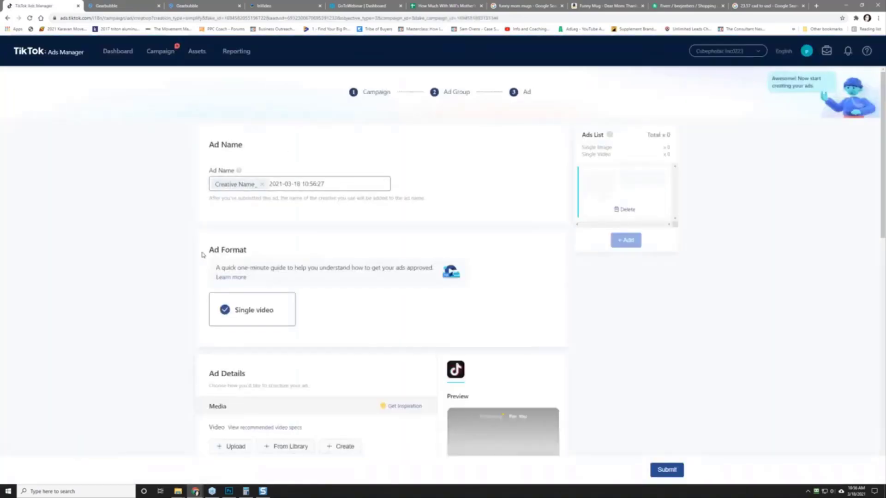
pyautogui.scroll(-10, 146, 292)
pyautogui.scroll(-2, 147, 293)
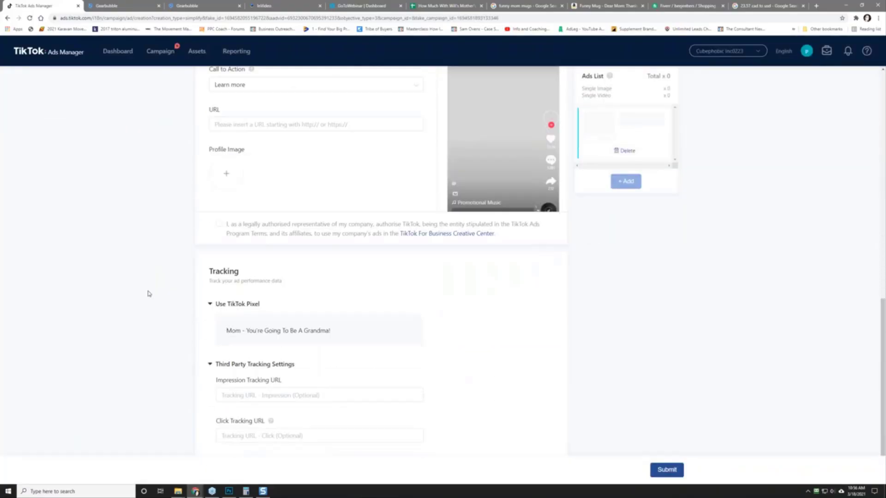
pyautogui.scroll(12, 148, 293)
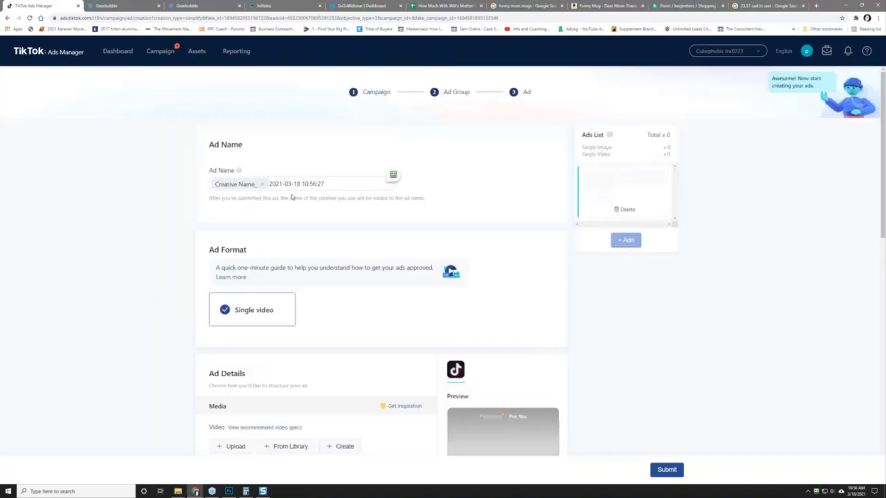
pyautogui.click(324, 186)
pyautogui.scroll(-5, 180, 258)
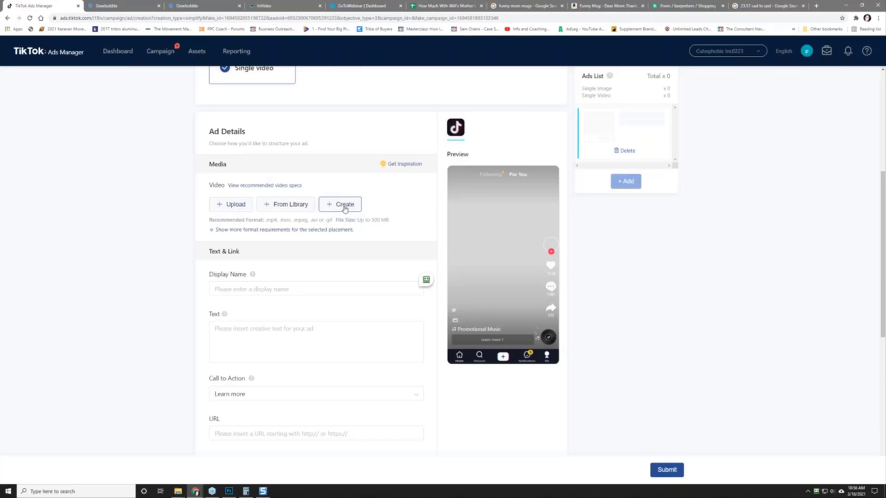
# Step: Upload the rendered InVideo mp4 (1080×1920, 20s) as the ad video and play its preview
pyautogui.click(229, 204)
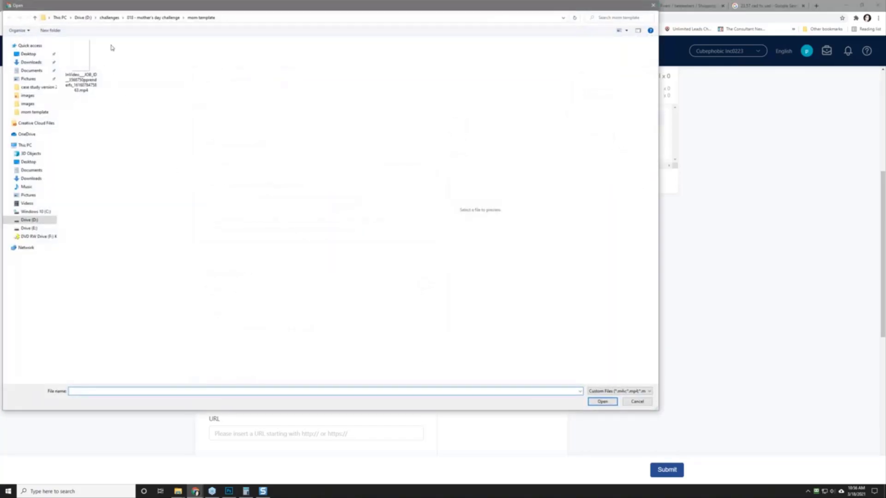
pyautogui.click(88, 64)
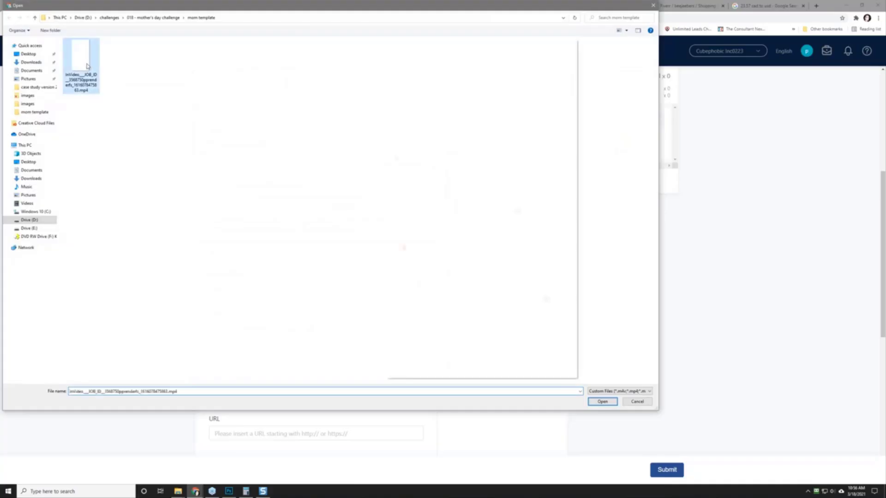
pyautogui.click(602, 401)
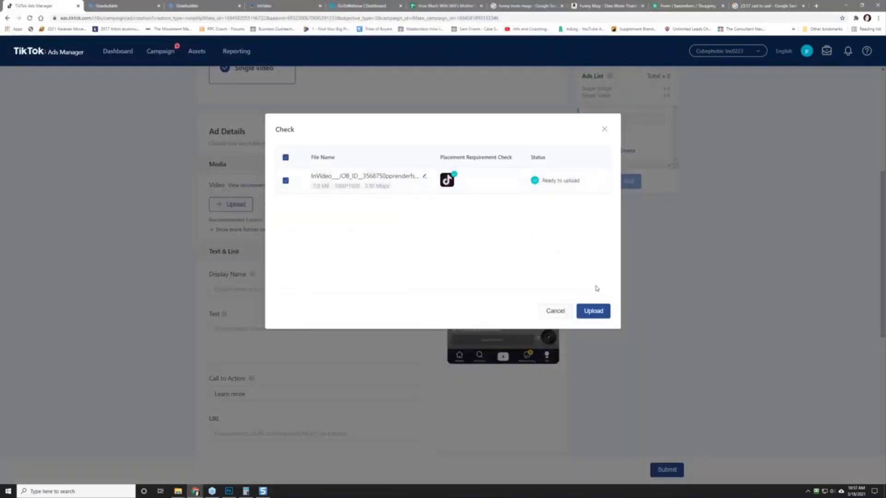
pyautogui.click(593, 312)
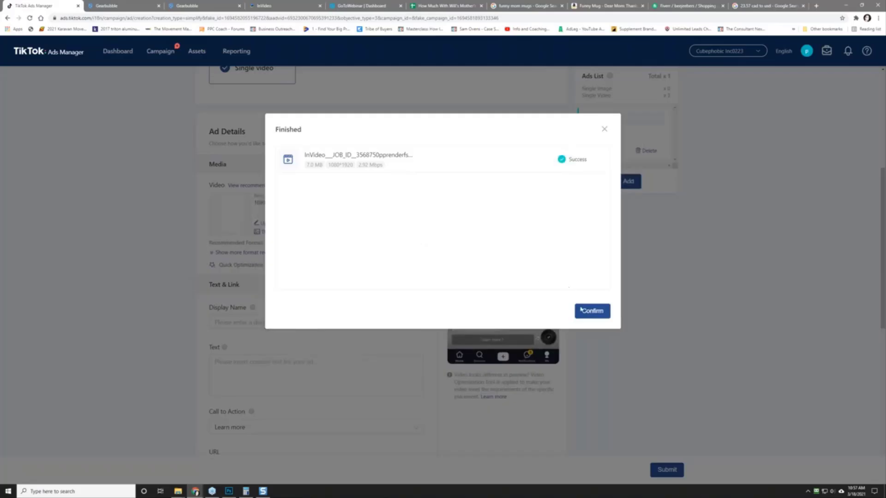
pyautogui.click(597, 314)
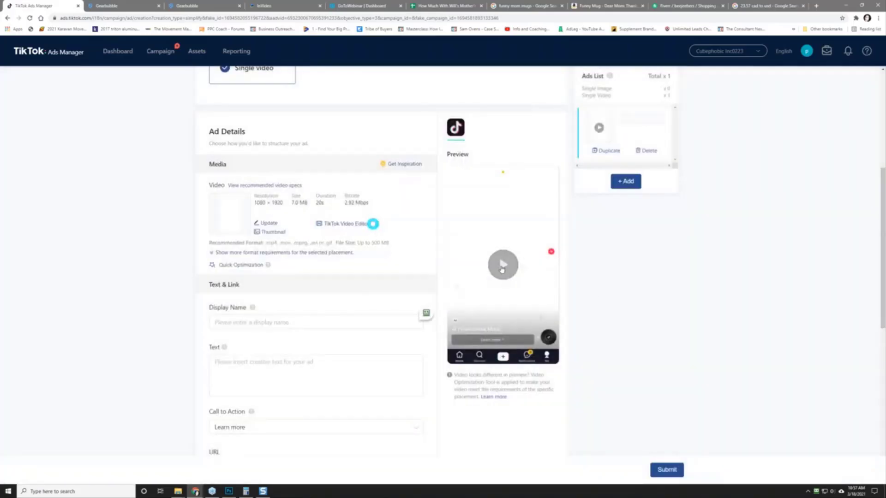
pyautogui.click(502, 270)
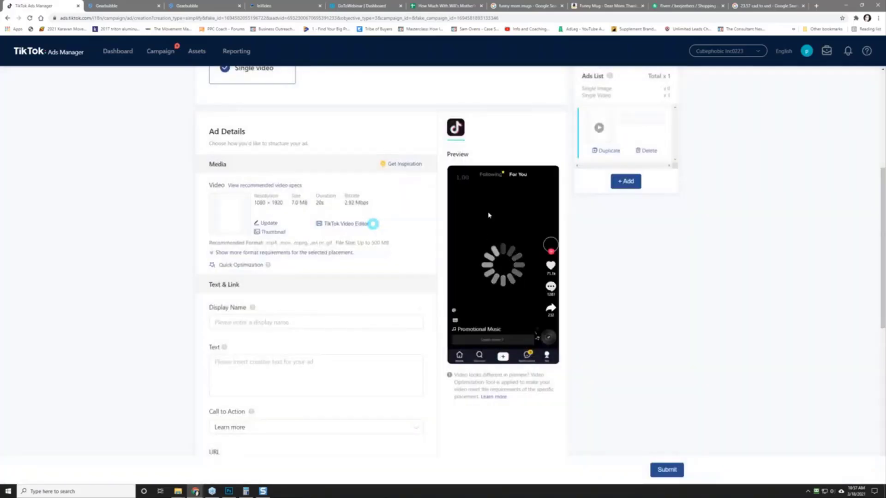
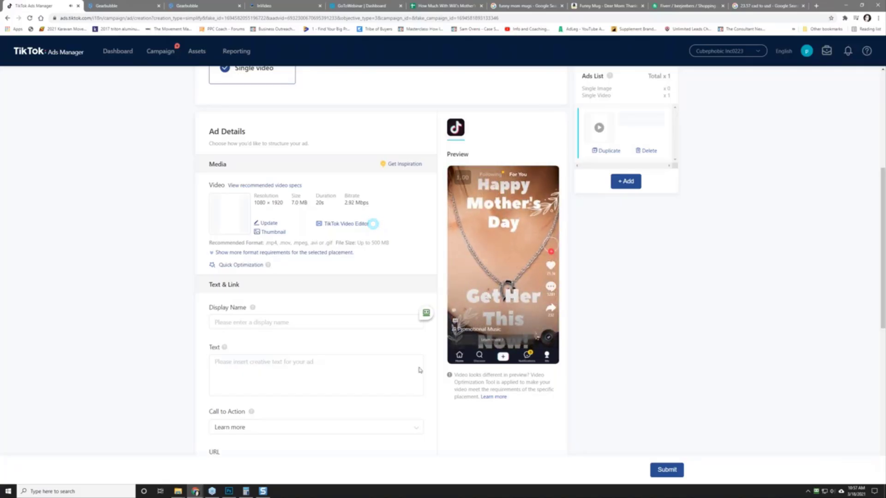
# Step: Enter gearbubble.com as the ad's display name
pyautogui.click(231, 322)
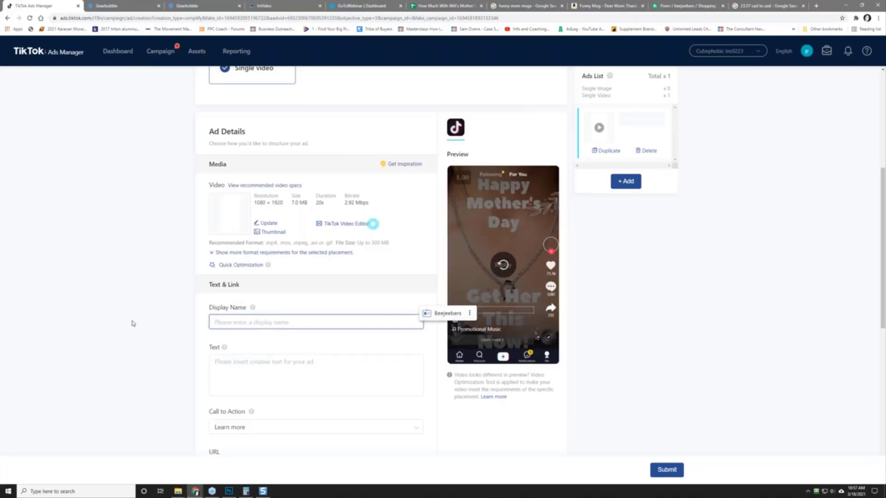
pyautogui.click(153, 314)
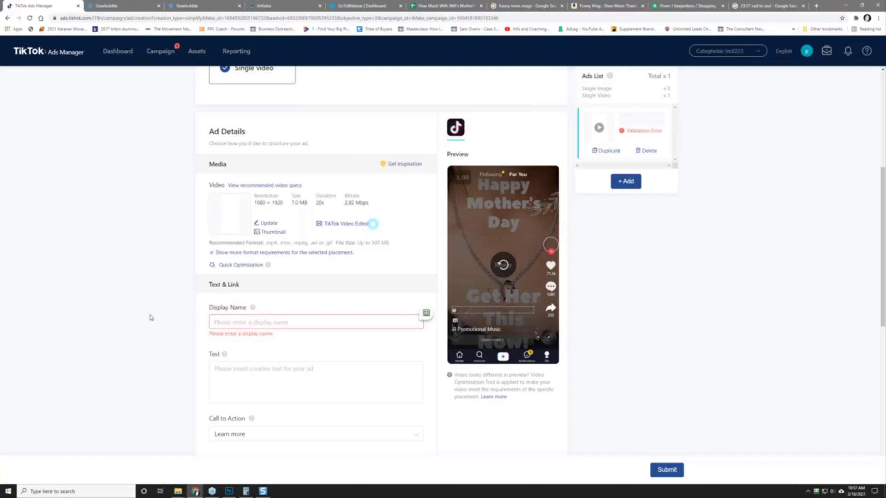
pyautogui.write('gearbbu')
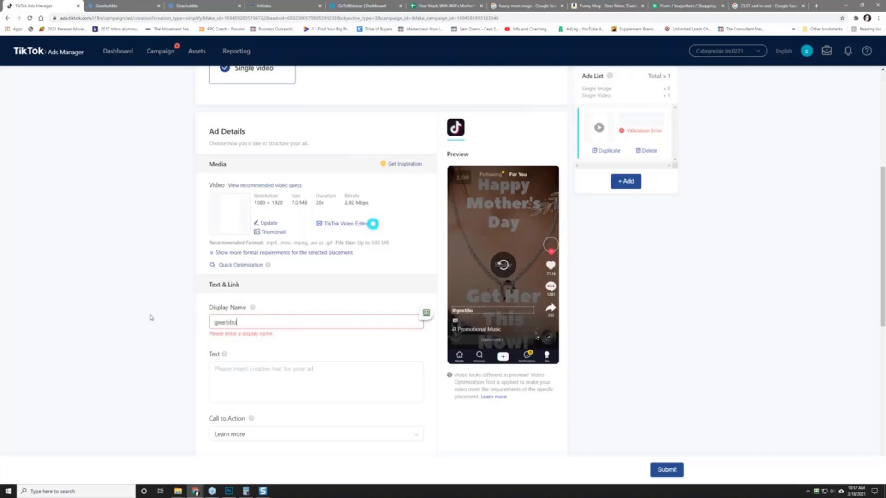
pyautogui.press('BackSpace')
pyautogui.press('BackSpace')
pyautogui.write('ubble.com')
pyautogui.click(149, 318)
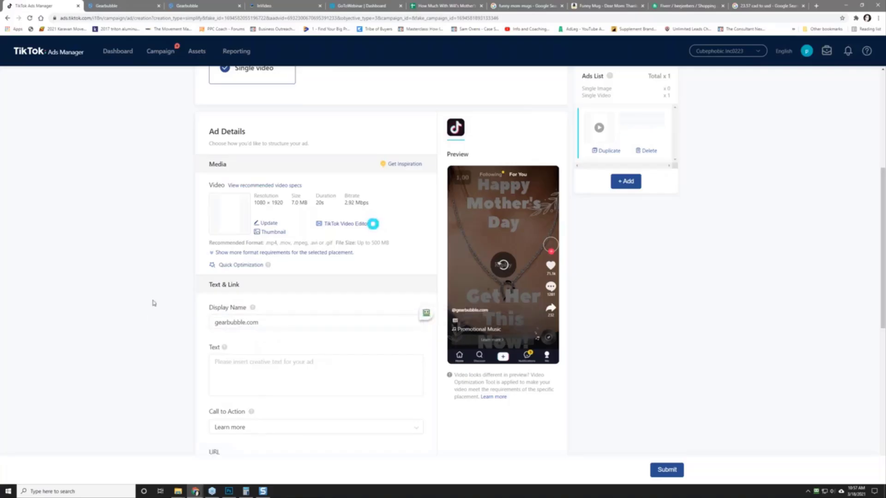
# Step: Write the ad text 'Want To Make Your Mom Laugh For Mother's Day?'
pyautogui.click(239, 364)
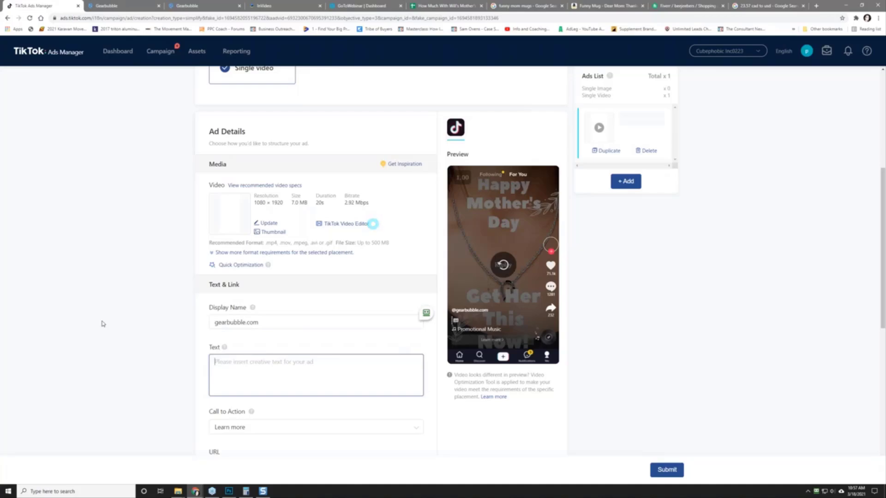
pyautogui.write('Want ')
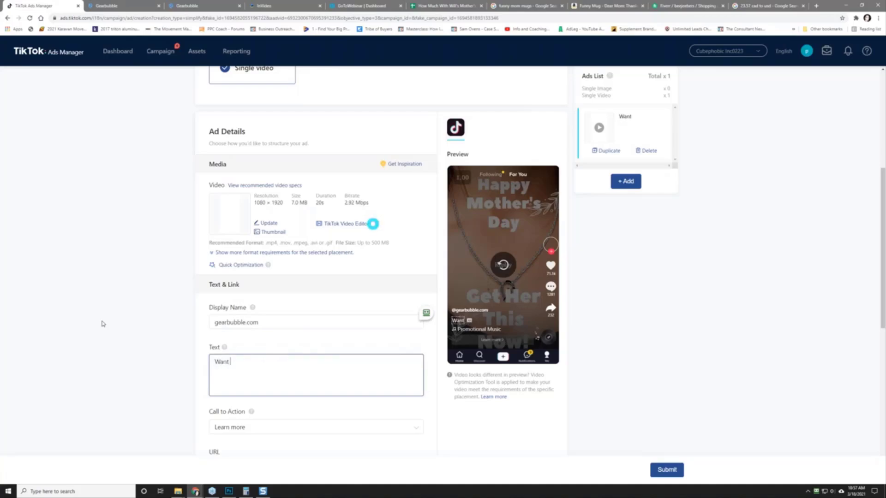
pyautogui.write('To Make Your Mom Lau')
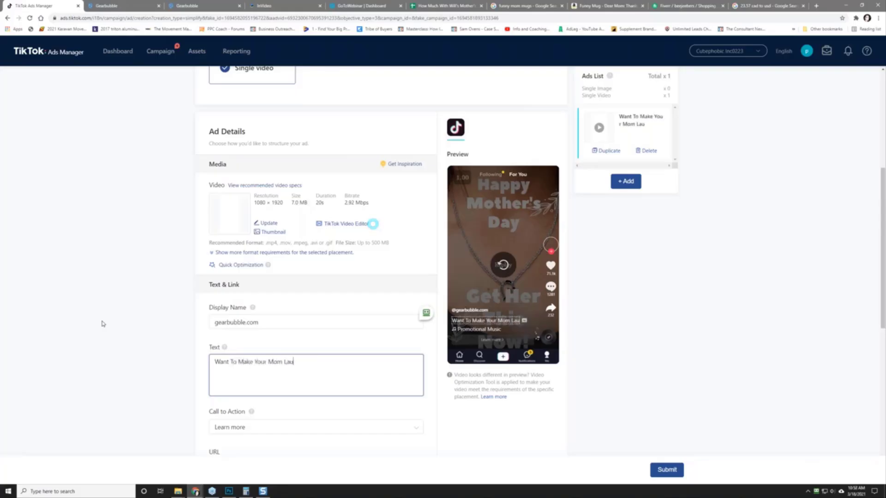
pyautogui.write("gh For Mother's day")
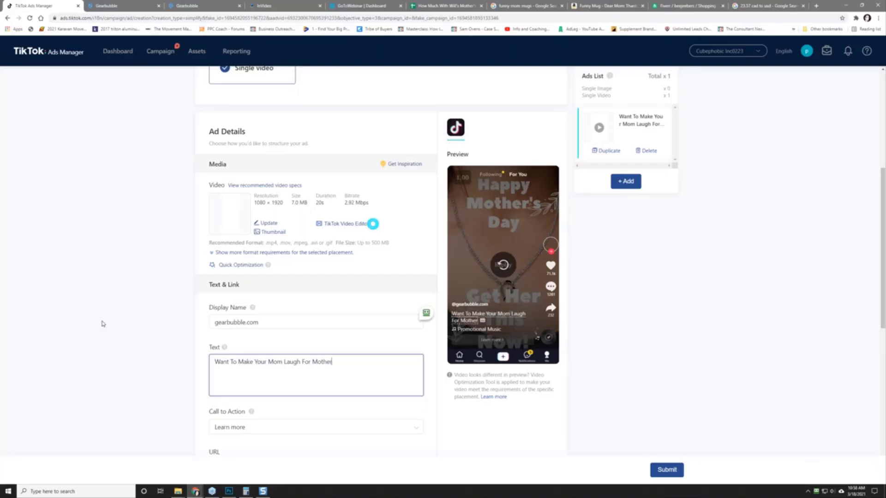
pyautogui.press('BackSpace')
pyautogui.press('BackSpace')
pyautogui.press('BackSpace')
pyautogui.write('Day')
pyautogui.press('BackSpace')
pyautogui.press('BackSpace')
pyautogui.press('BackSpace')
pyautogui.write('Day?  Get Her This')
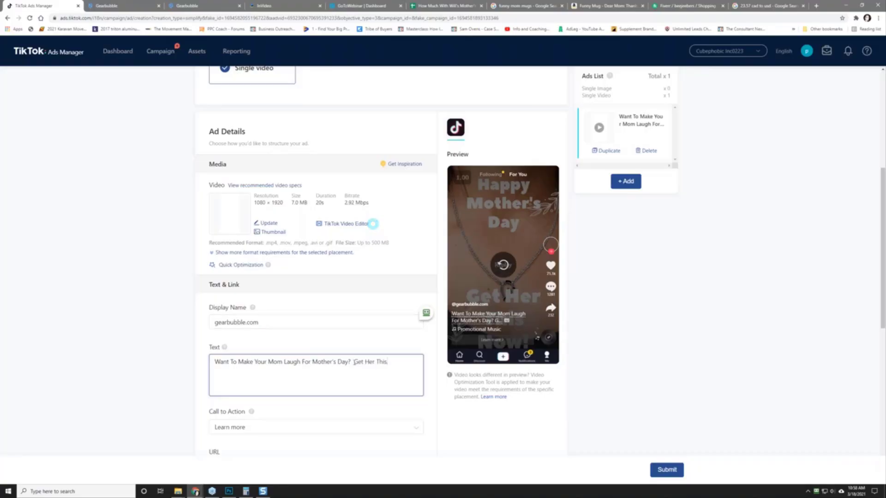
pyautogui.moveTo(353, 362); pyautogui.dragTo(399, 363)
pyautogui.press('BackSpace')
pyautogui.click(373, 223)
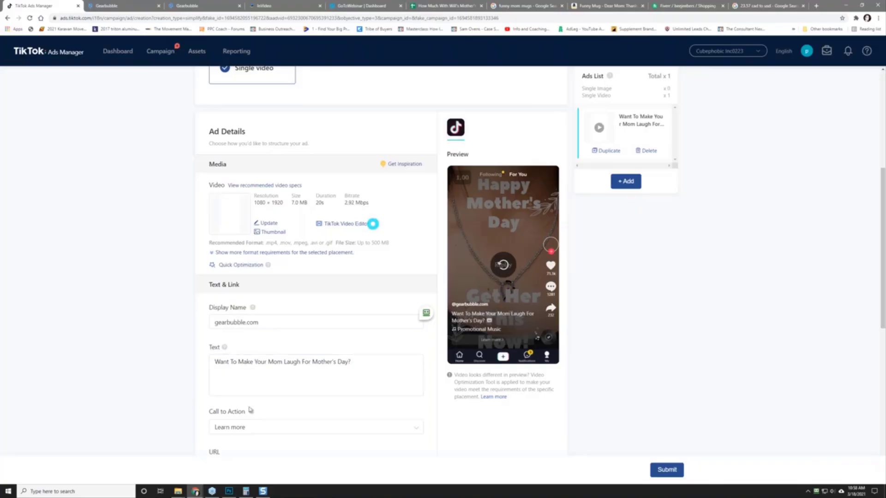
# Step: Choose Shop now as the ad's call to action
pyautogui.click(239, 429)
pyautogui.scroll(-3, 146, 369)
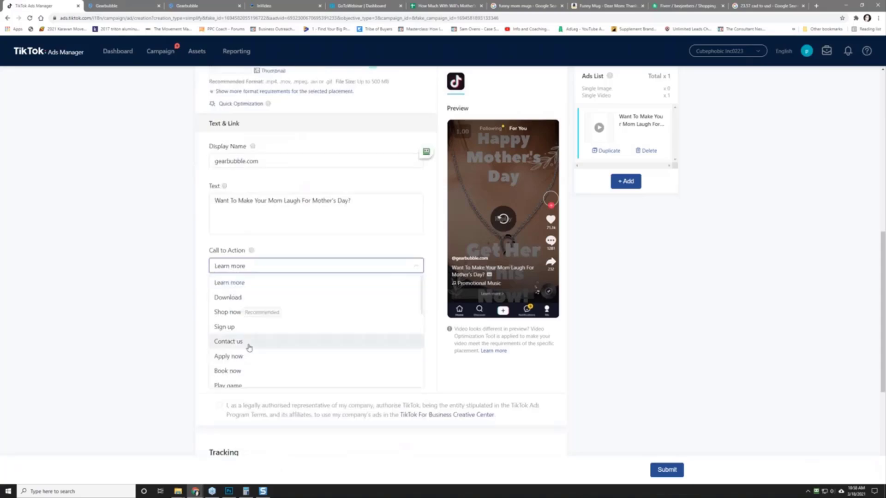
pyautogui.click(288, 312)
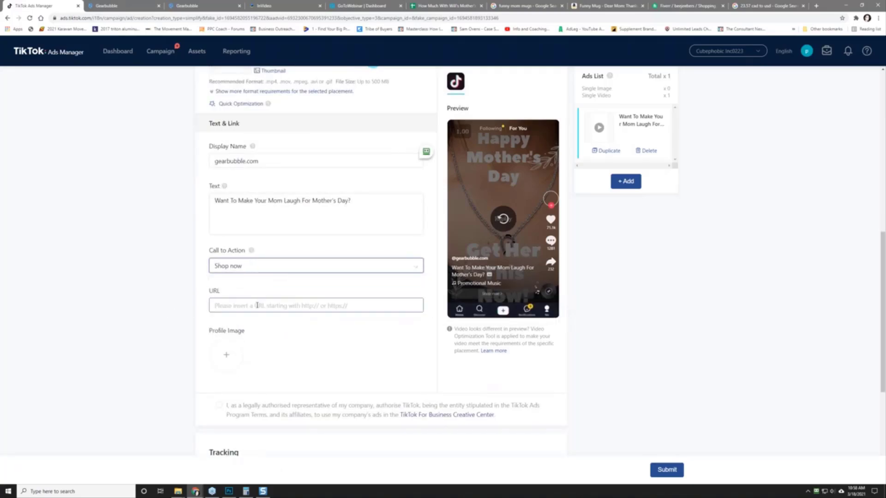
pyautogui.click(226, 306)
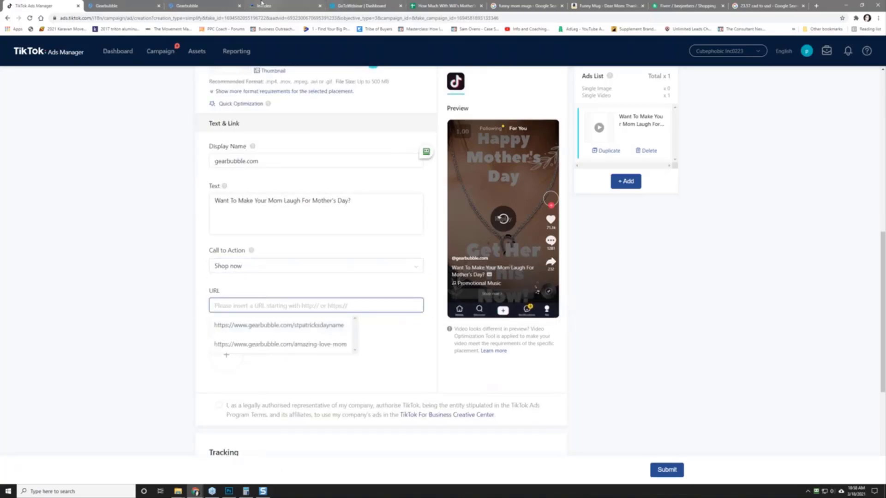
pyautogui.click(215, 4)
# Step: Open the Grandma product page in a new tab, copy its URL, and run TikTok Pixel Helper
pyautogui.rightClick(327, 108)
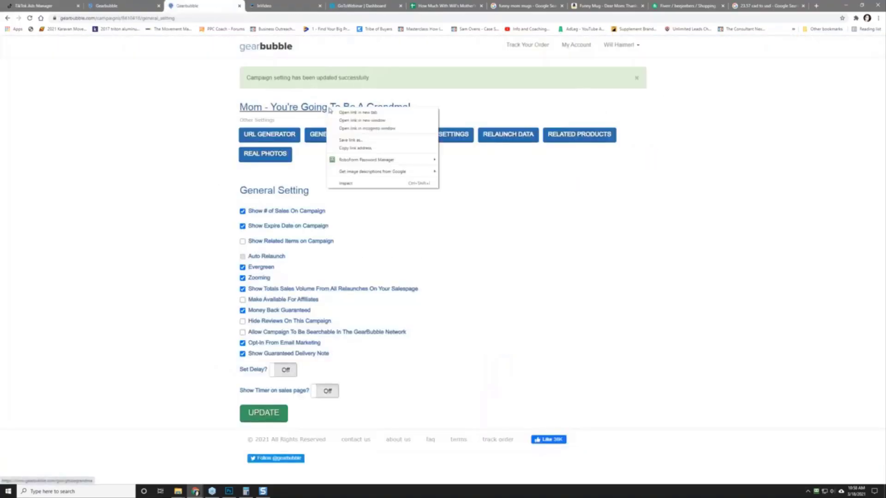
pyautogui.click(345, 113)
pyautogui.click(251, 7)
pyautogui.click(124, 18)
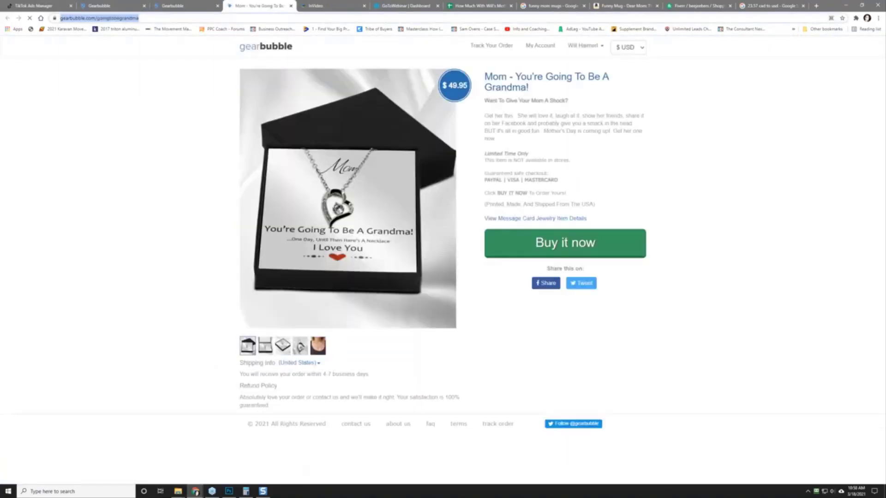
pyautogui.rightClick(115, 18)
pyautogui.click(162, 56)
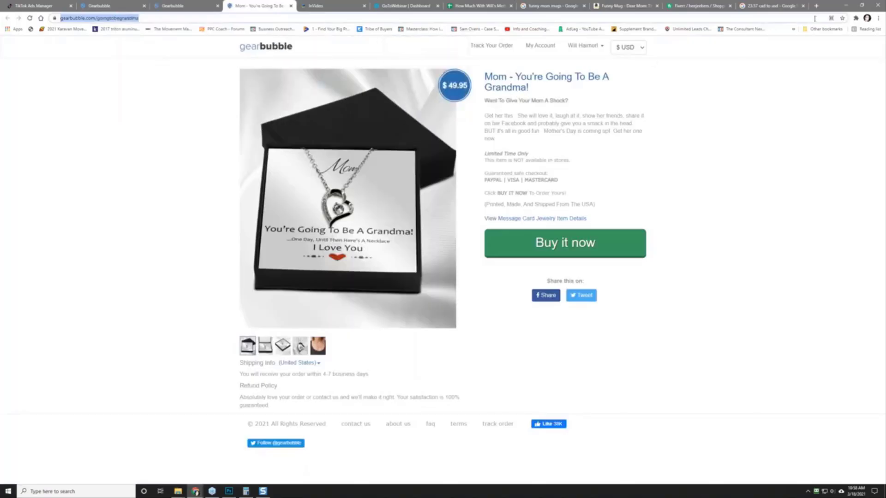
pyautogui.click(856, 18)
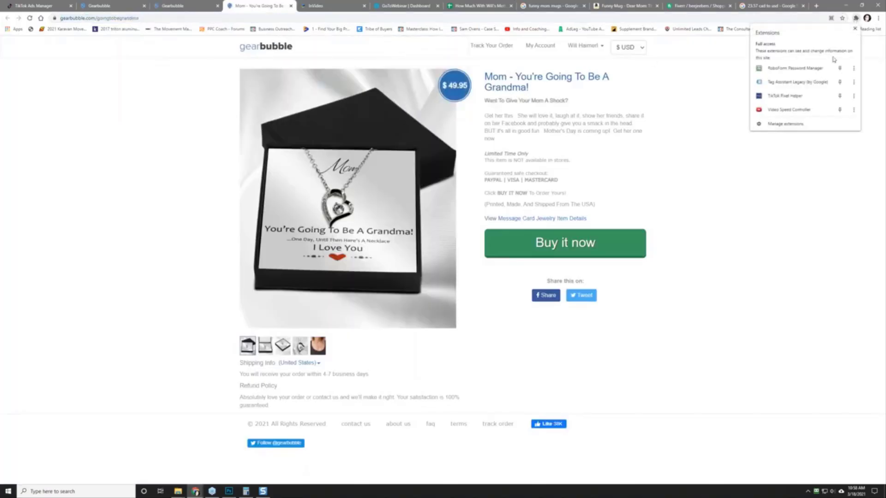
pyautogui.click(817, 96)
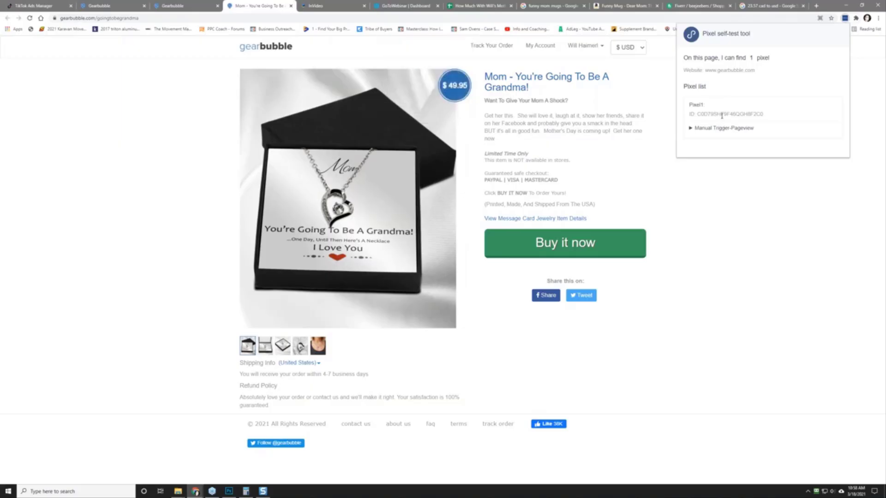
# Step: Paste the copied product page address as the ad's landing page URL
pyautogui.click(35, 6)
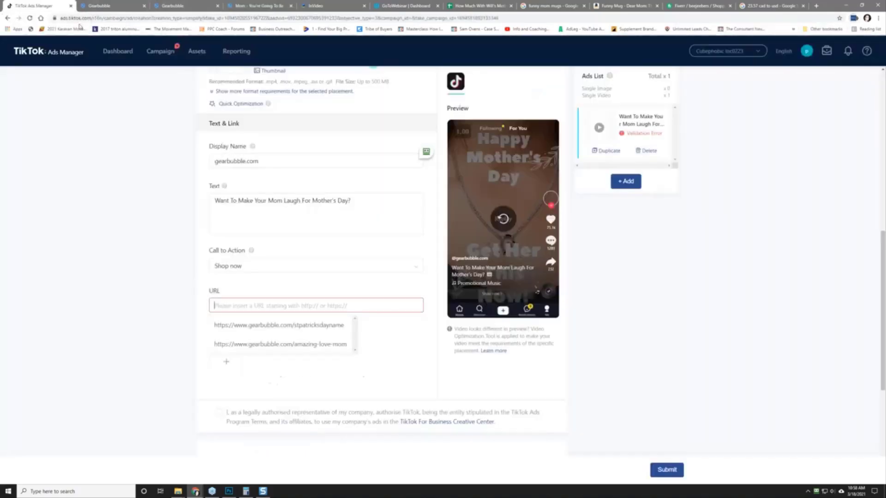
pyautogui.rightClick(214, 306)
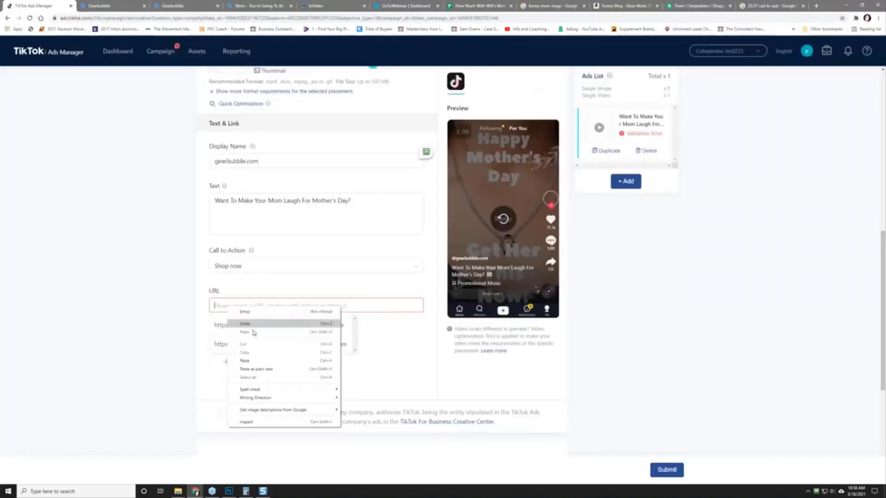
pyautogui.click(253, 362)
pyautogui.click(192, 305)
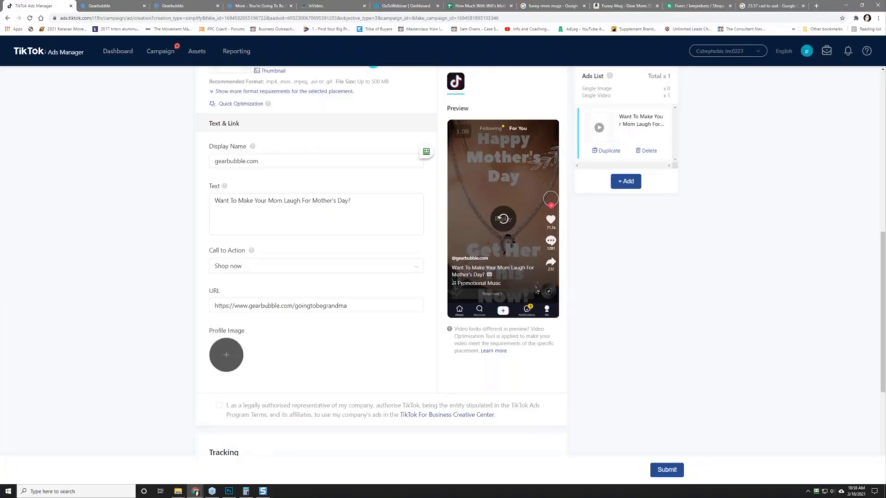
# Step: Accept the authorised representative terms, review the ad setup, and submit the ad
pyautogui.click(219, 405)
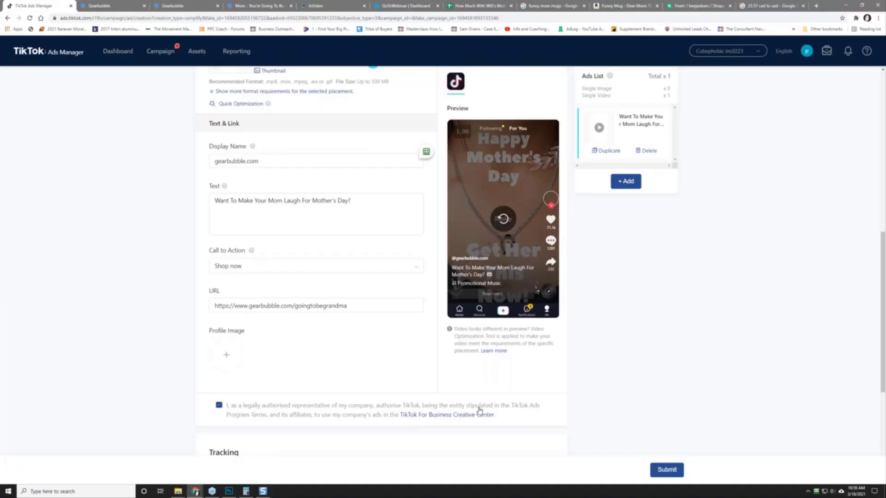
pyautogui.scroll(-4, 152, 373)
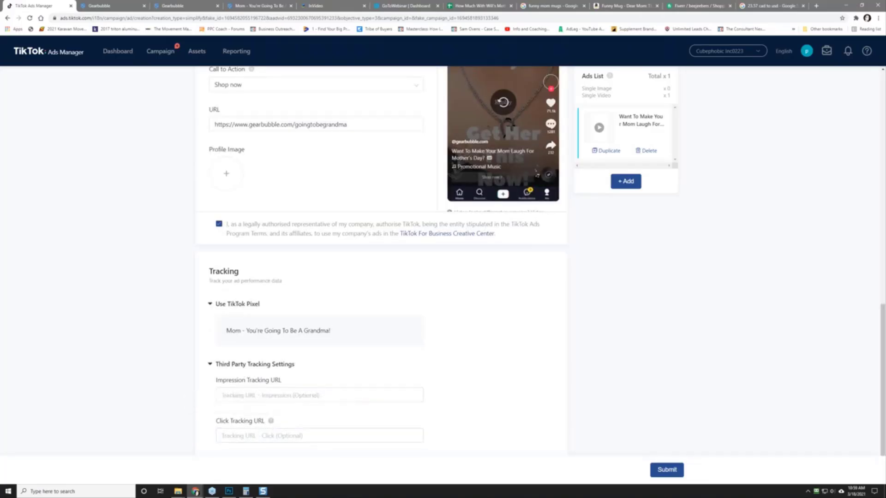
pyautogui.moveTo(272, 422)
pyautogui.scroll(10, 457, 347)
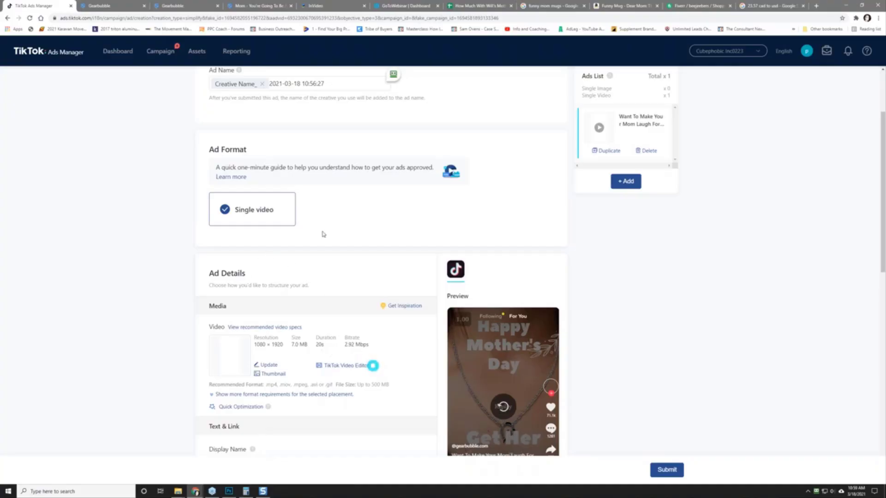
pyautogui.scroll(3, 323, 233)
pyautogui.scroll(-10, 141, 260)
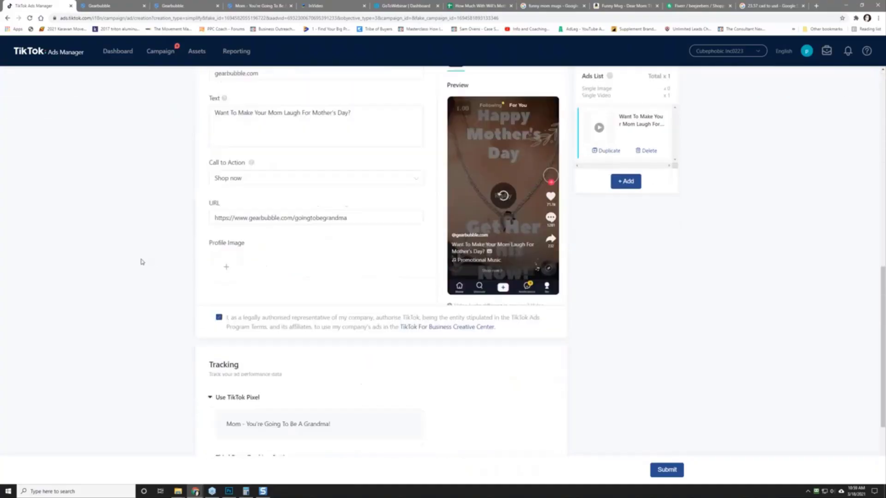
pyautogui.click(672, 471)
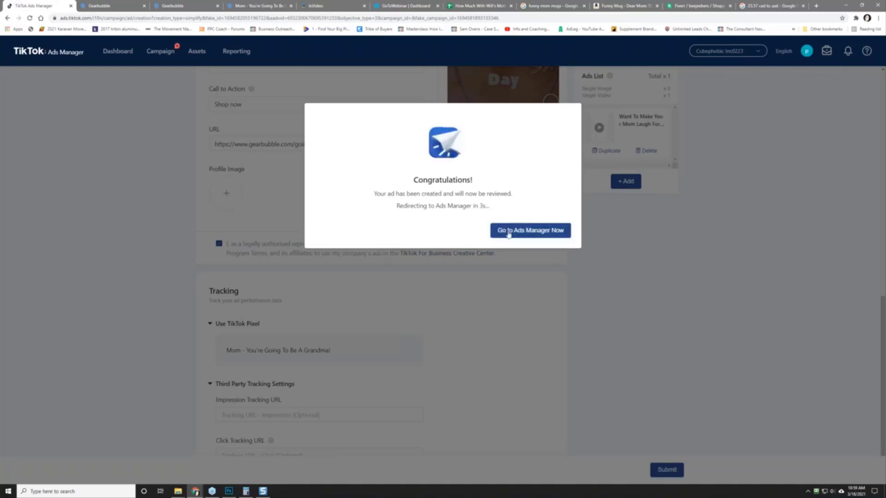
# Step: Go from the Congratulations dialog to Ads Manager and show the Campaign list
pyautogui.click(509, 234)
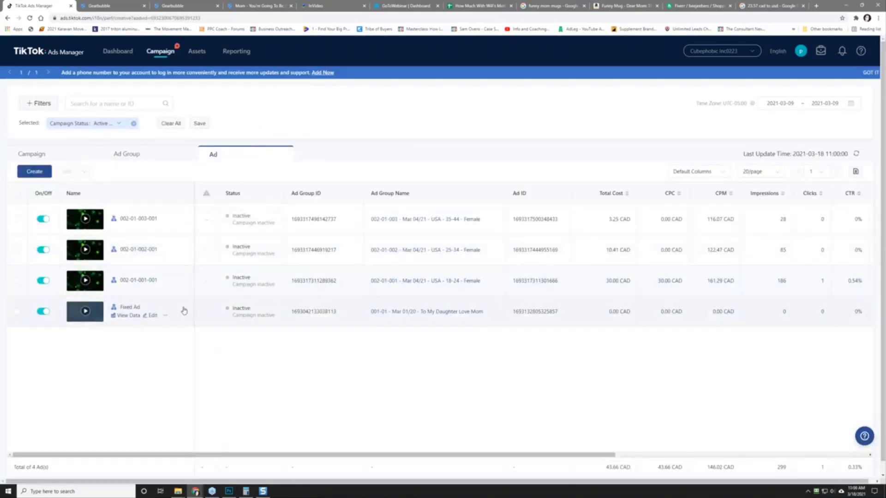
pyautogui.click(37, 154)
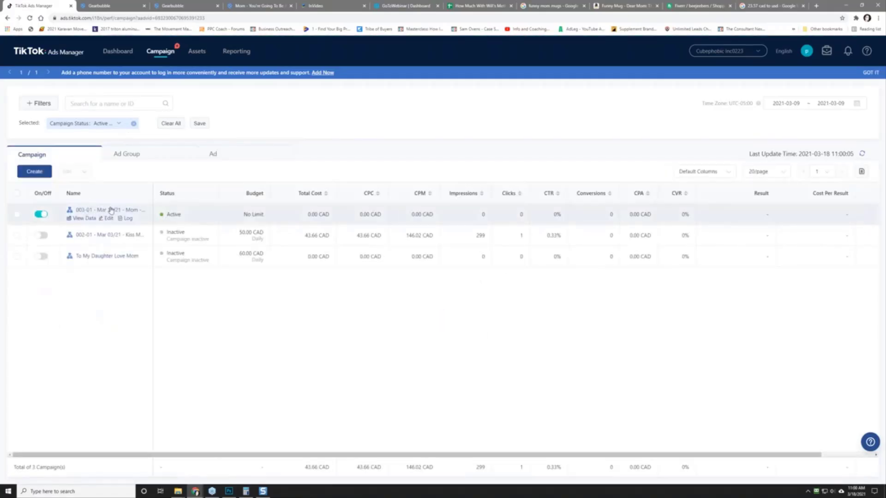
# Step: Open the newest campaign's ad group and try lowering its daily budget to 20
pyautogui.click(110, 211)
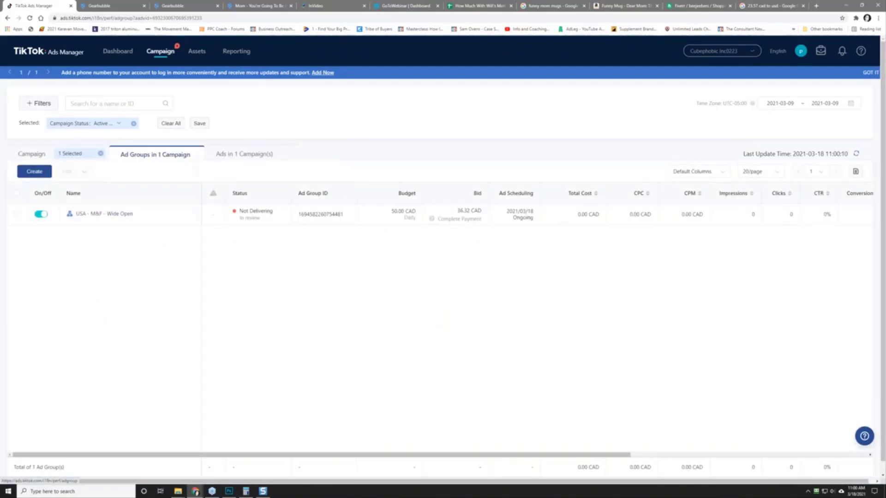
pyautogui.click(386, 214)
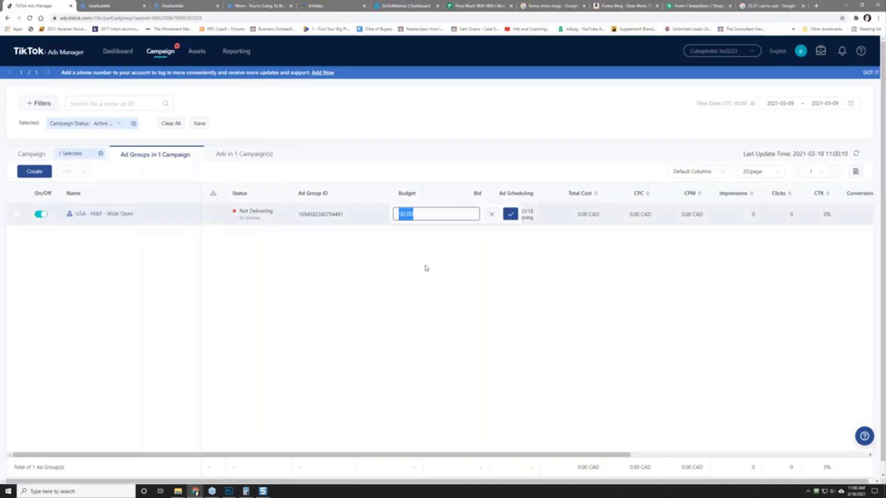
pyautogui.write('20')
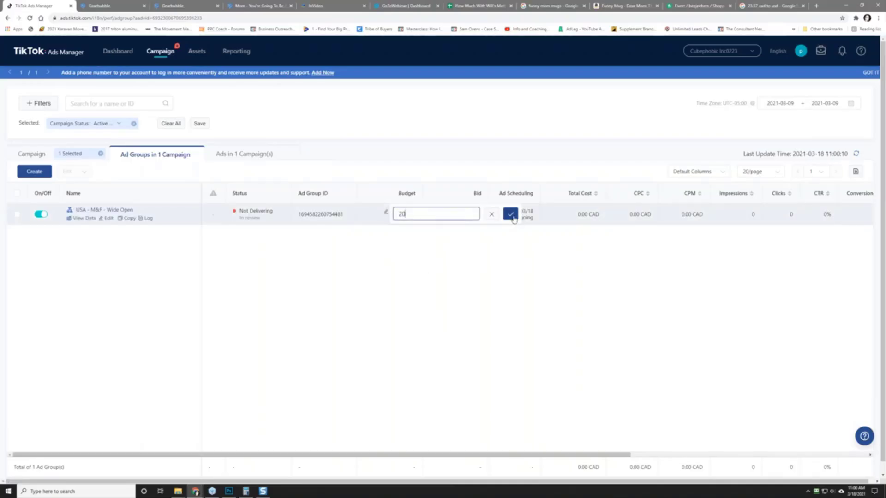
pyautogui.click(513, 217)
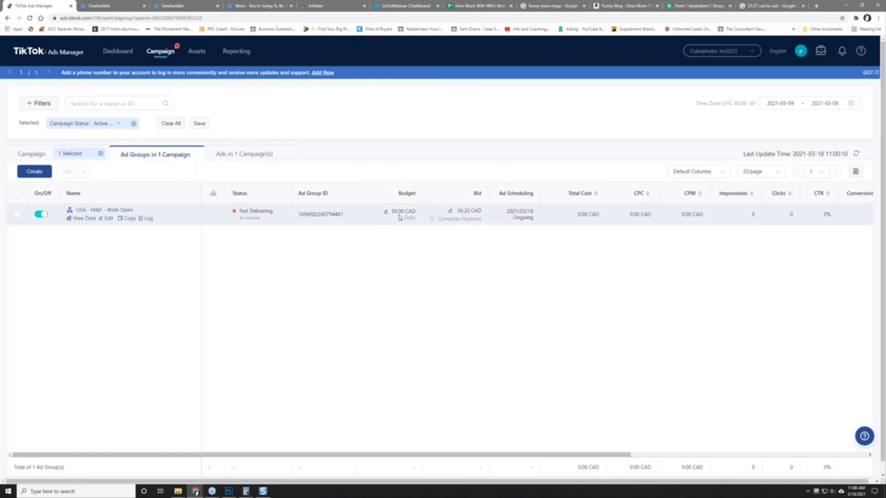
# Step: Lower the ad group's bid to 19.99 CAD
pyautogui.click(451, 212)
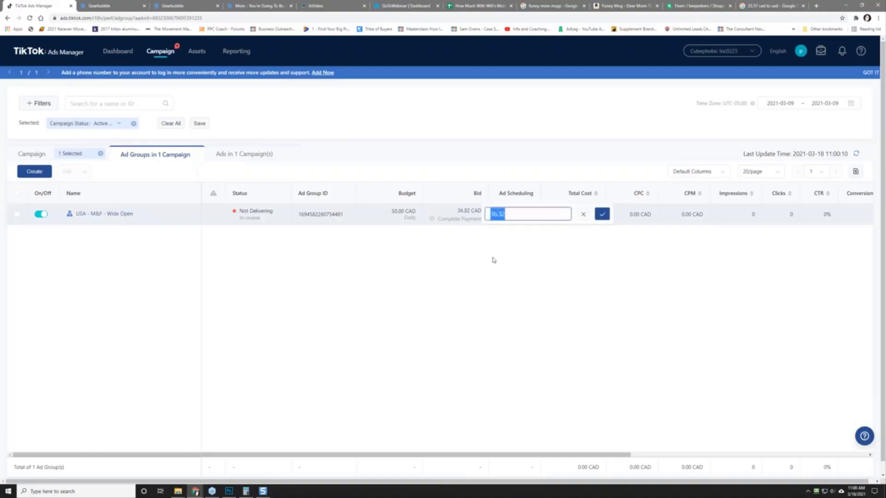
pyautogui.write('19.99')
pyautogui.click(602, 215)
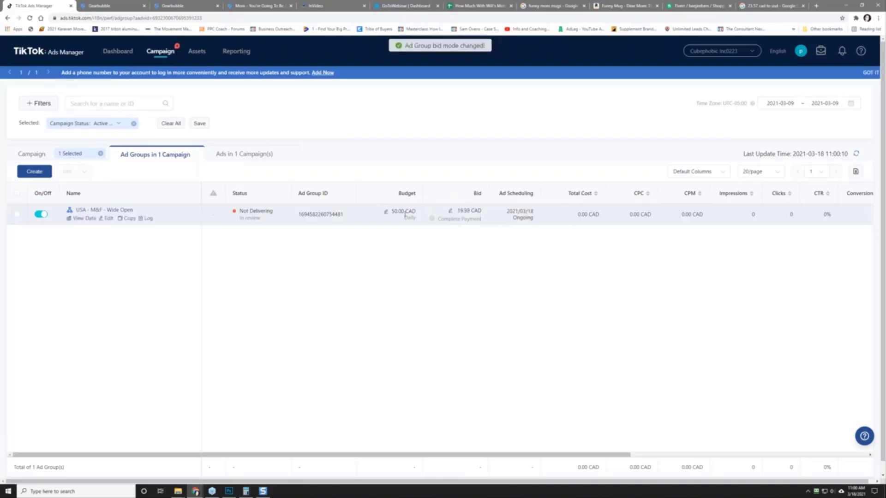
# Step: Set the ad group's daily budget to 20.00 CAD
pyautogui.click(386, 212)
pyautogui.doubleClick(405, 215)
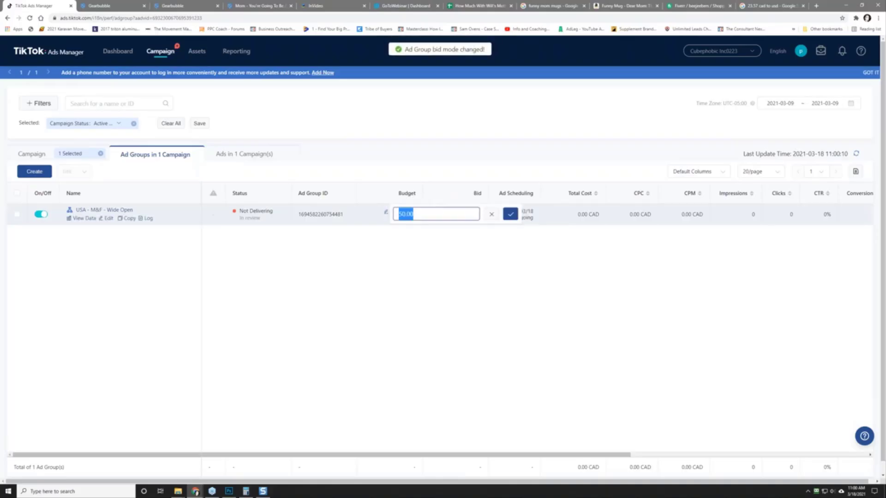
pyautogui.write('20')
pyautogui.click(511, 216)
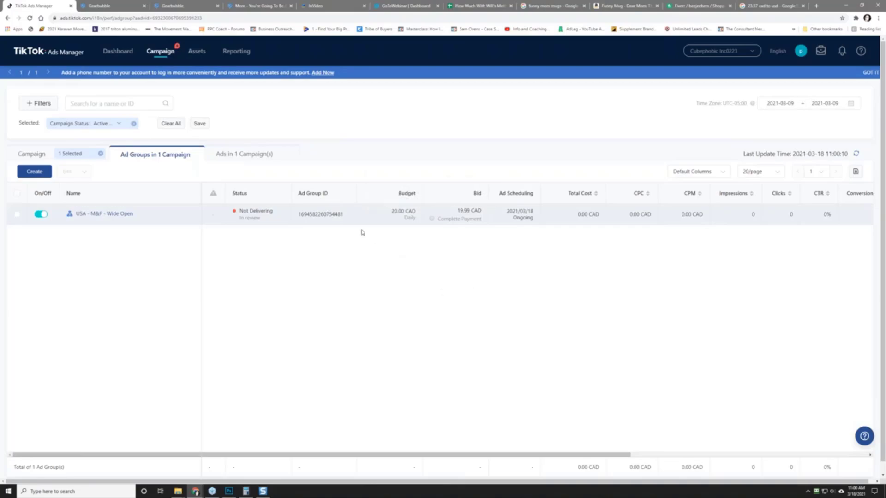
# Step: Scroll the ad group table sideways to check its columns, then return to Campaigns
pyautogui.moveTo(415, 224)
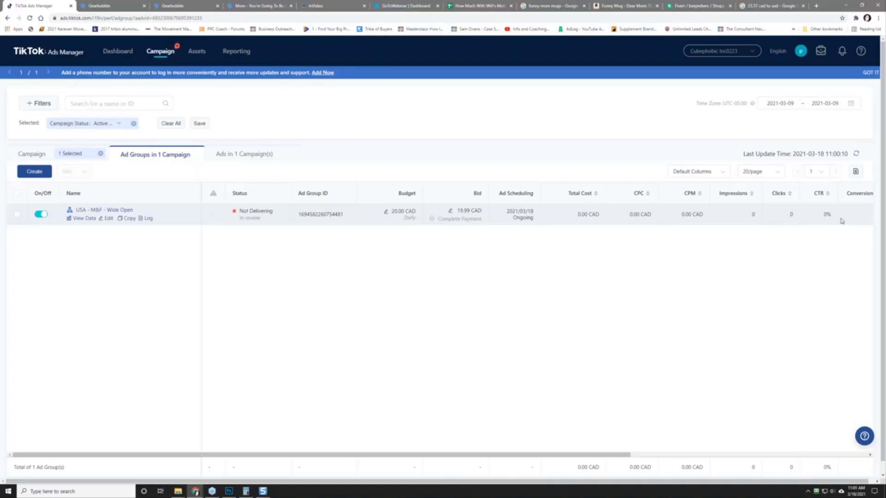
pyautogui.moveTo(629, 455); pyautogui.dragTo(681, 455)
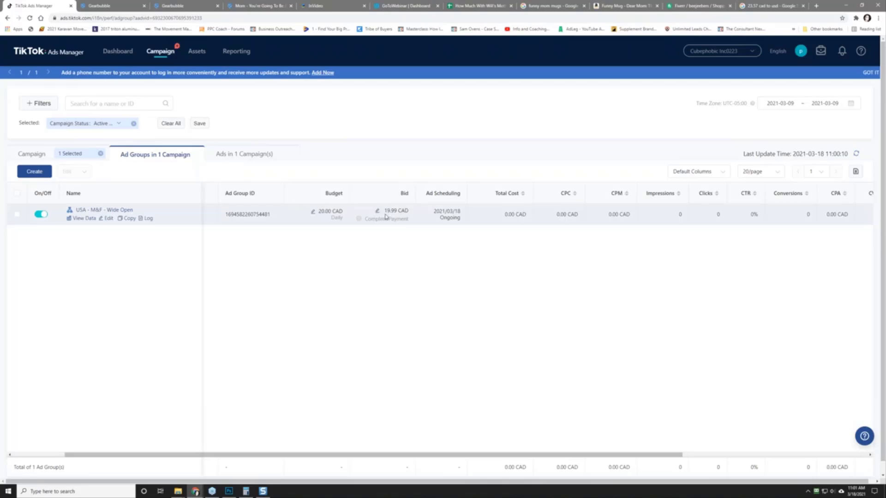
pyautogui.doubleClick(678, 215)
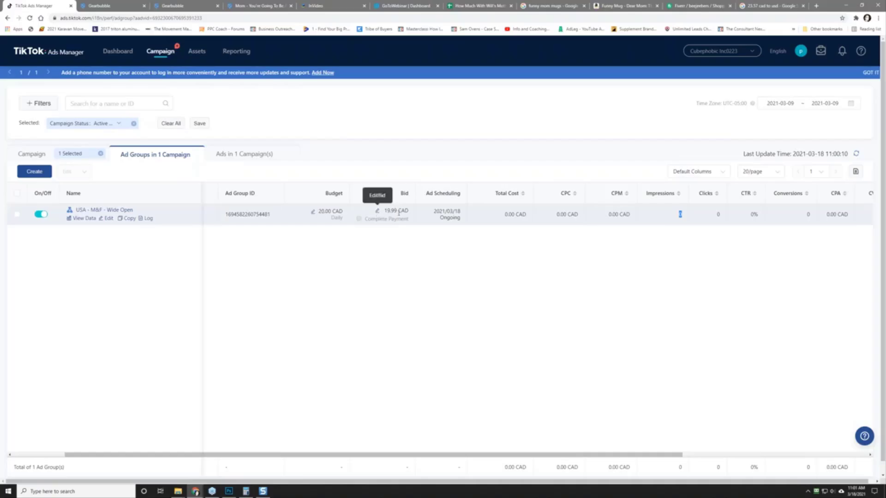
pyautogui.click(395, 263)
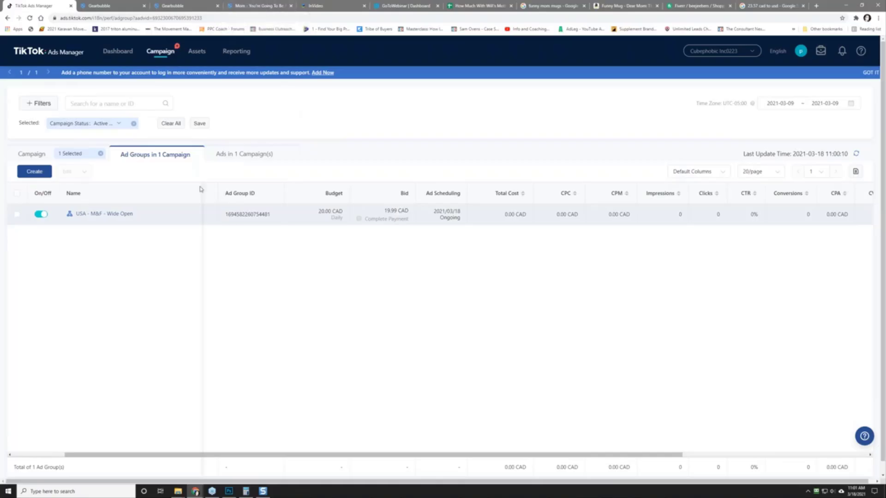
pyautogui.click(47, 155)
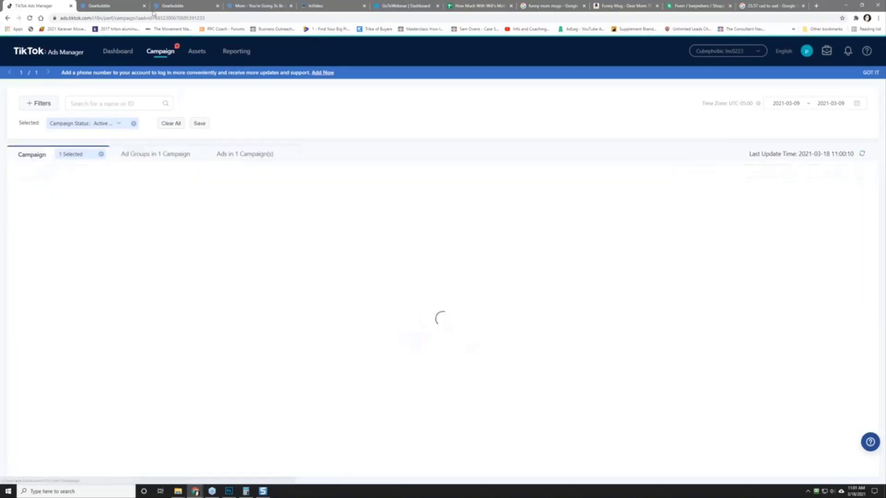
# Step: Add a Privacy Policy line above Limited Time Only in the campaign description
pyautogui.click(177, 5)
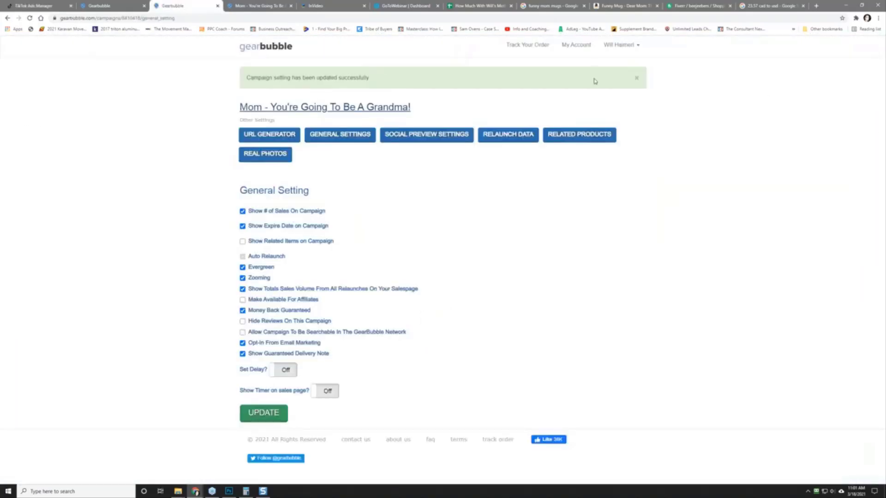
pyautogui.click(118, 4)
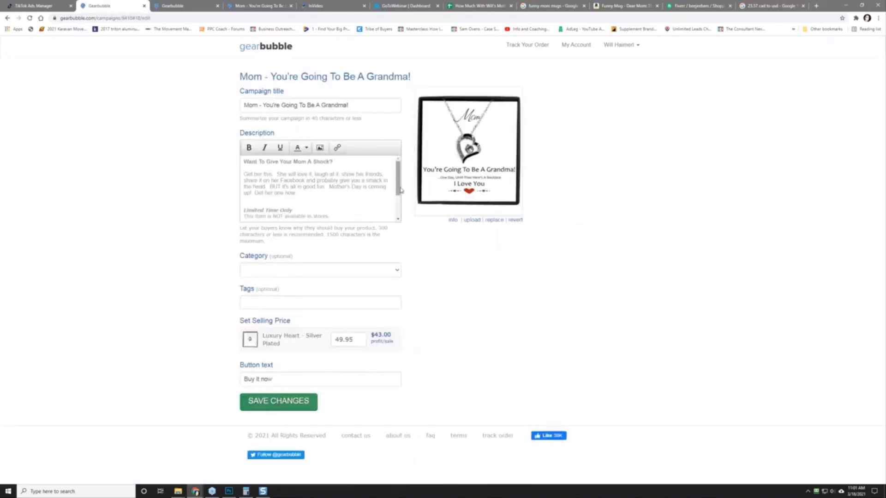
pyautogui.scroll(-2, 322, 189)
pyautogui.click(328, 192)
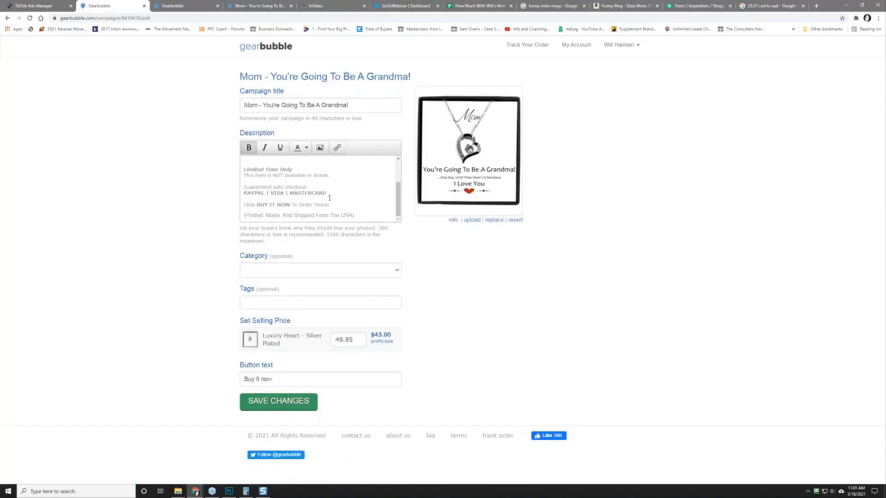
pyautogui.scroll(2, 314, 187)
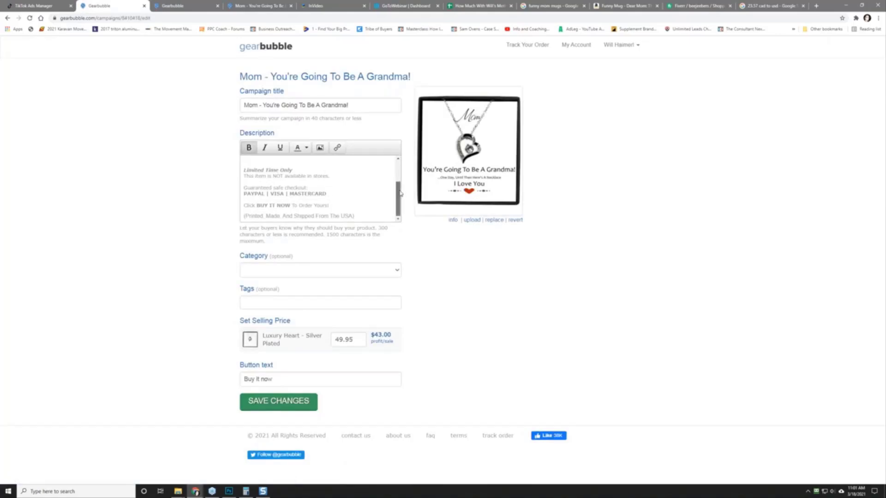
pyautogui.click(264, 190)
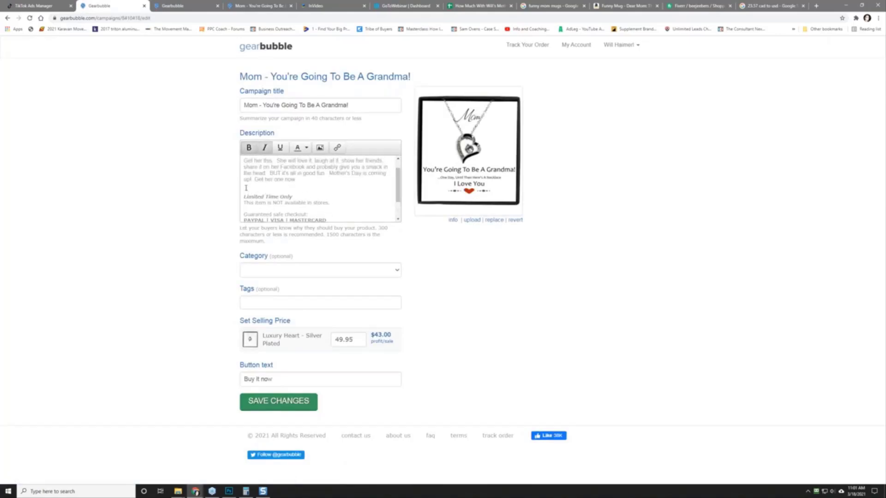
pyautogui.click(246, 188)
pyautogui.press('Return')
pyautogui.press('Return')
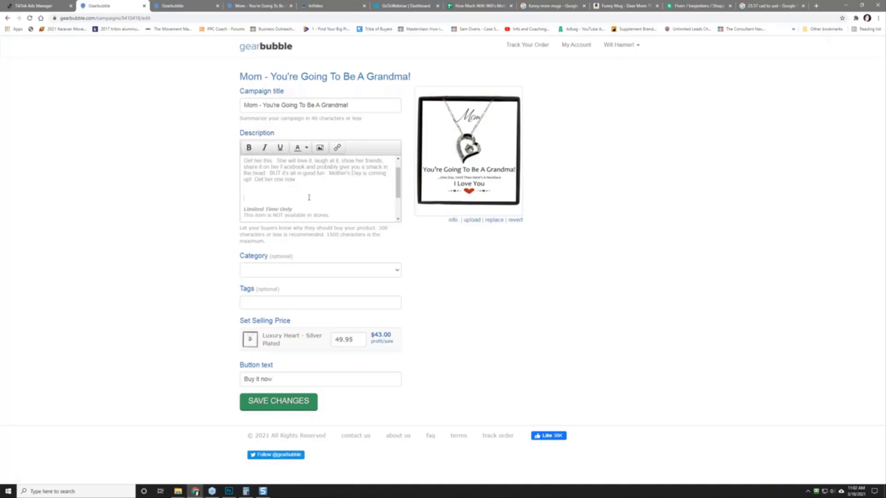
pyautogui.press('Delete')
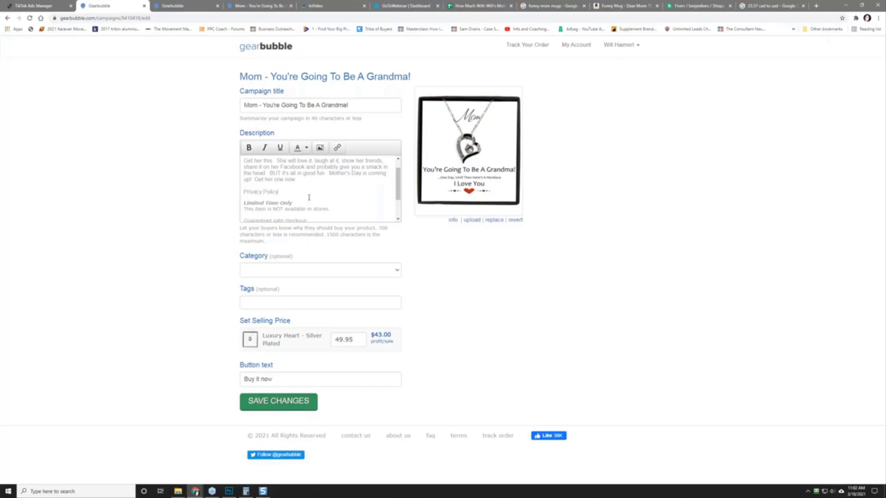
# Step: Select the Privacy Policy text, then bring up the live product page
pyautogui.moveTo(278, 193); pyautogui.dragTo(245, 191)
pyautogui.rightClick(249, 192)
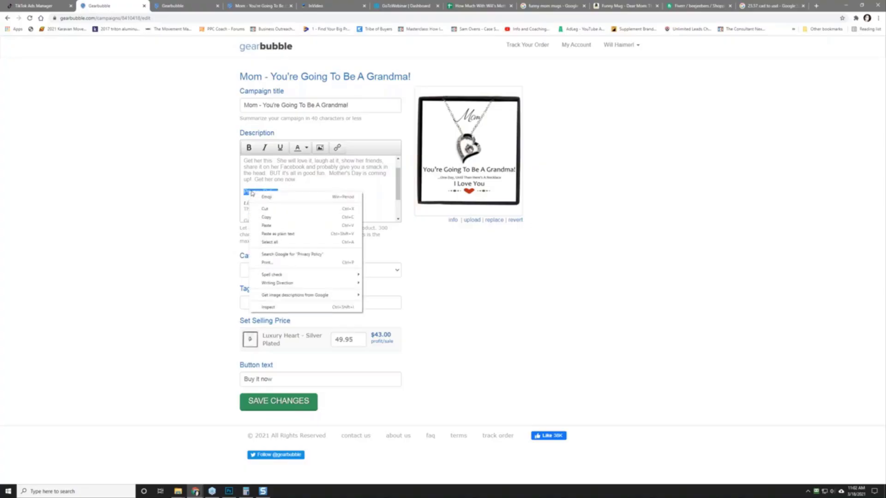
pyautogui.click(245, 192)
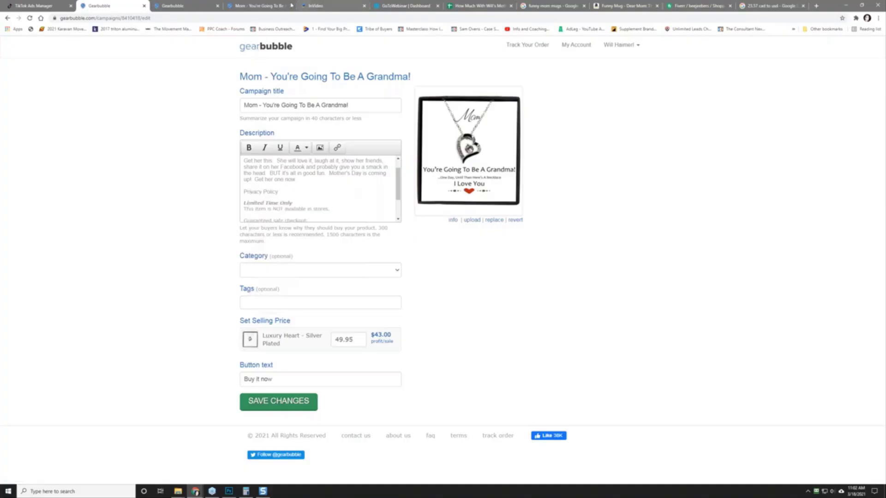
pyautogui.click(259, 5)
pyautogui.click(121, 19)
# Step: Replace goingtobegrandma with privacy in the address to load gearbubble.com/privacy
pyautogui.click(134, 18)
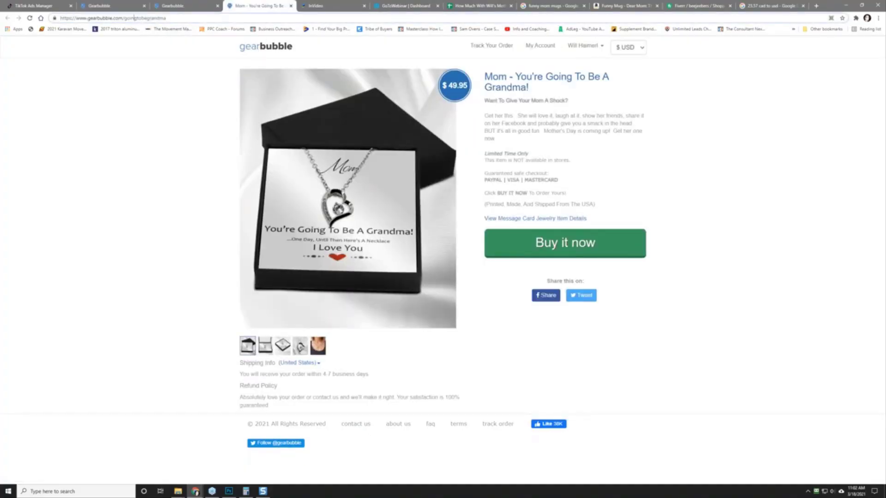
pyautogui.doubleClick(138, 18)
pyautogui.write('privacy')
pyautogui.press('Return')
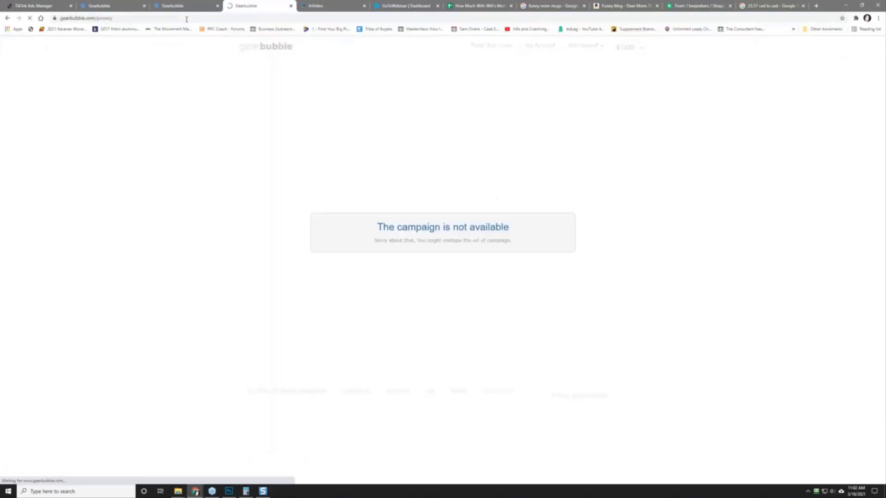
pyautogui.click(105, 18)
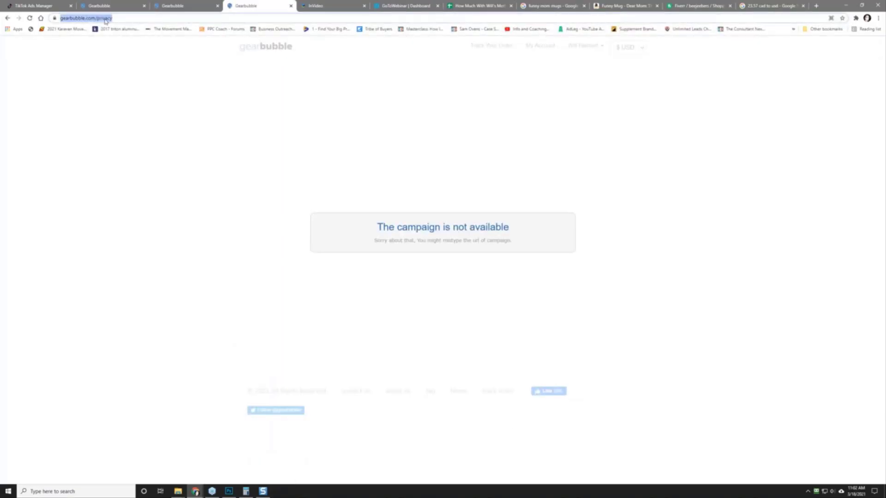
pyautogui.click(106, 18)
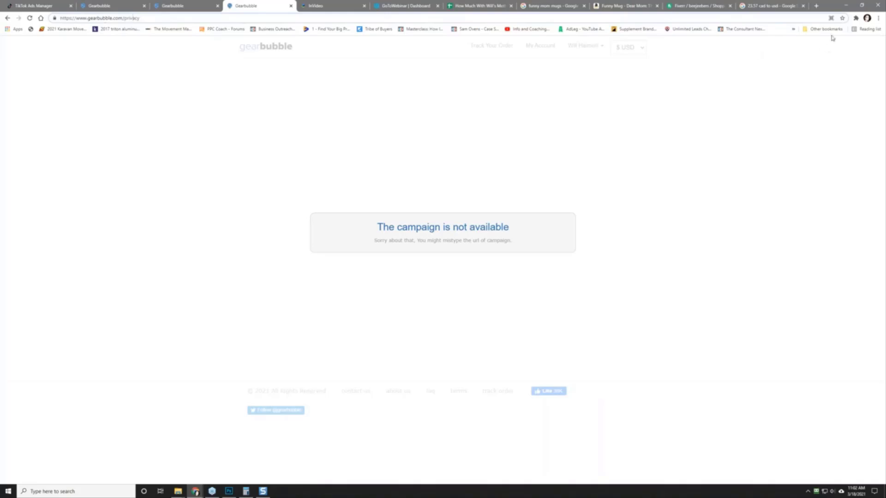
# Step: Open an incognito window and load the Gearbubble homepage at gearbubble.com
pyautogui.click(879, 18)
pyautogui.click(833, 48)
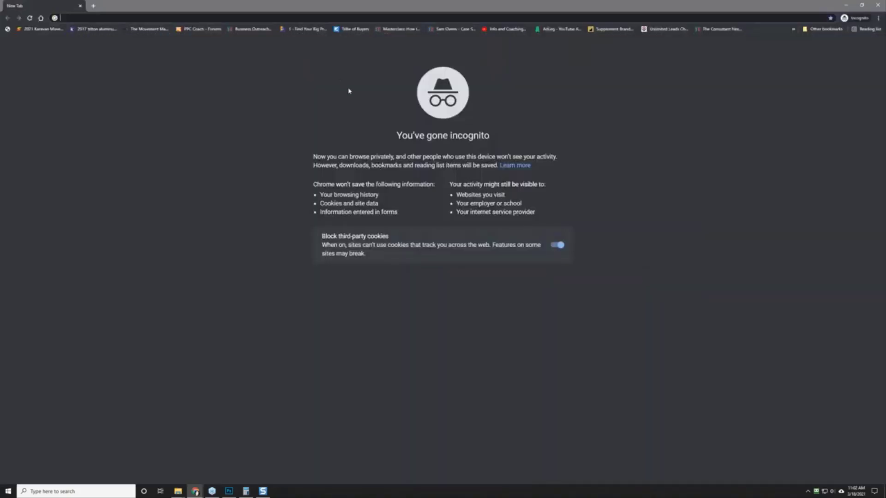
pyautogui.write('gearbubble.')
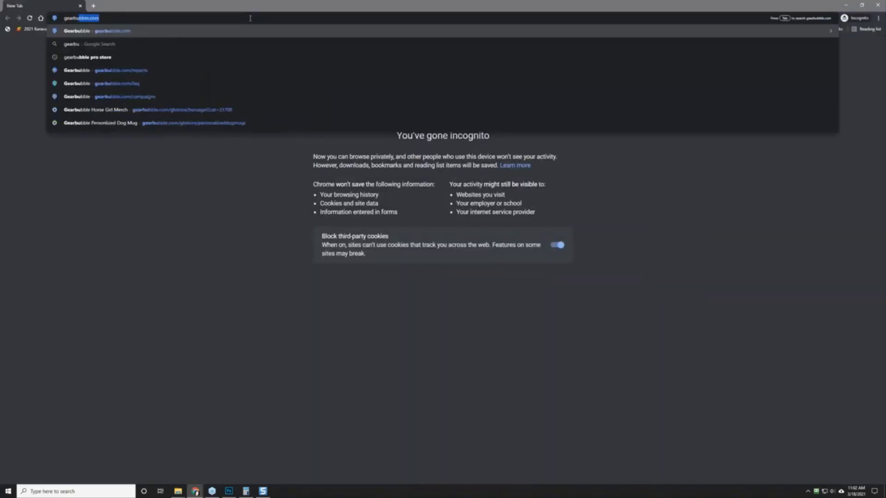
pyautogui.write('com')
pyautogui.press('Return')
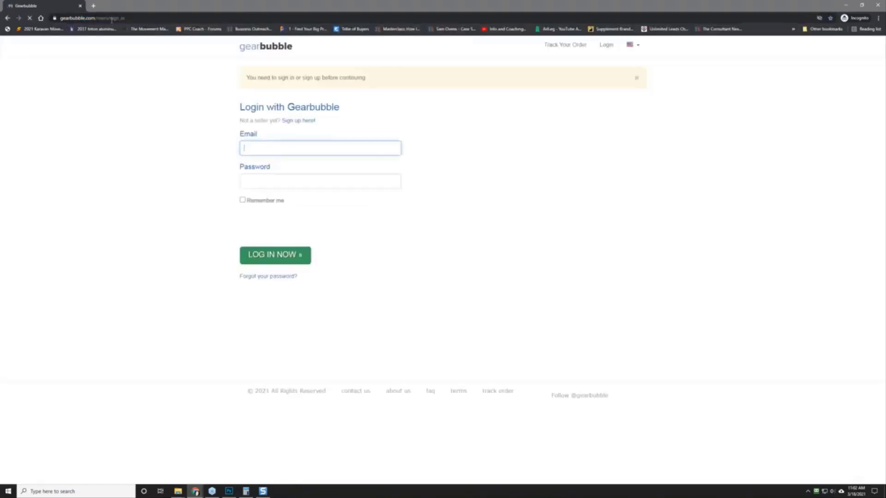
pyautogui.click(104, 19)
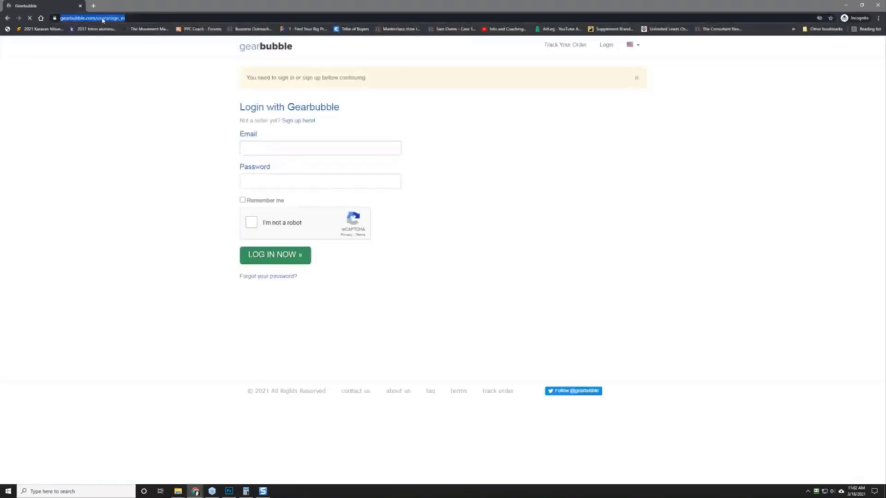
pyautogui.click(102, 19)
pyautogui.moveTo(125, 19); pyautogui.dragTo(181, 19)
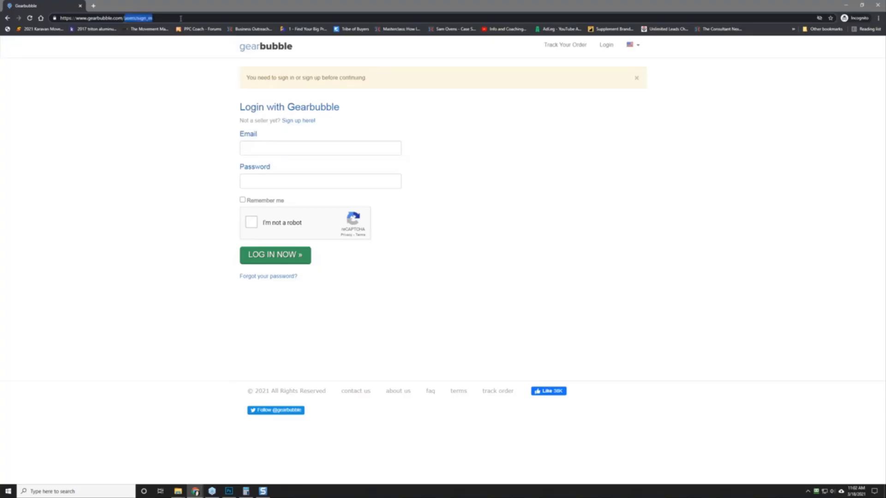
pyautogui.press('BackSpace')
pyautogui.press('Return')
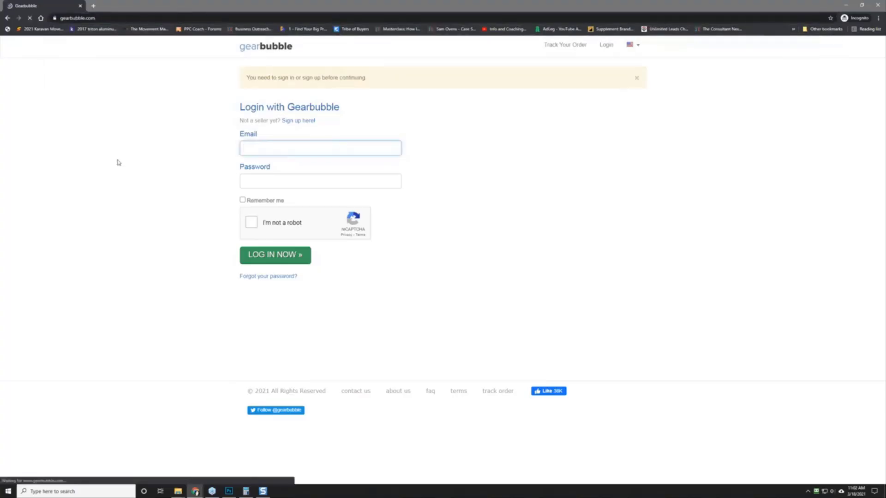
# Step: Reach the Privacy Policy through the FAQ and copy its gearbubble.com/policy address
pyautogui.scroll(-20, 146, 264)
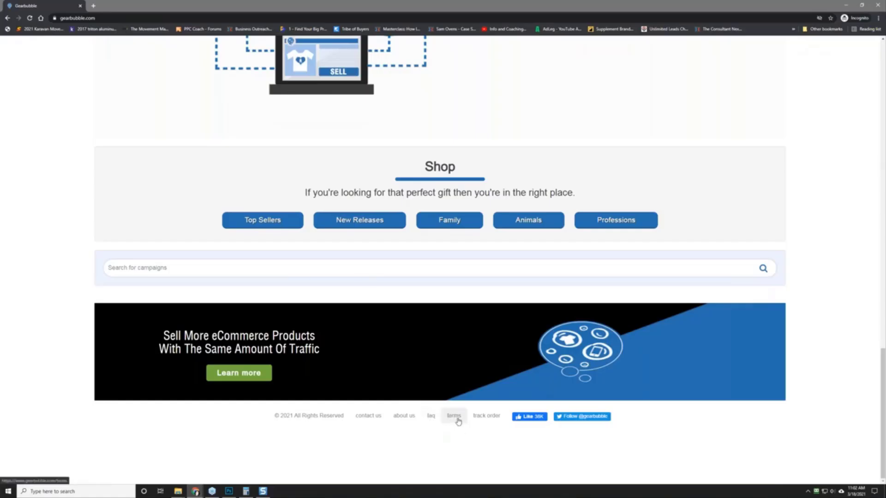
pyautogui.click(437, 418)
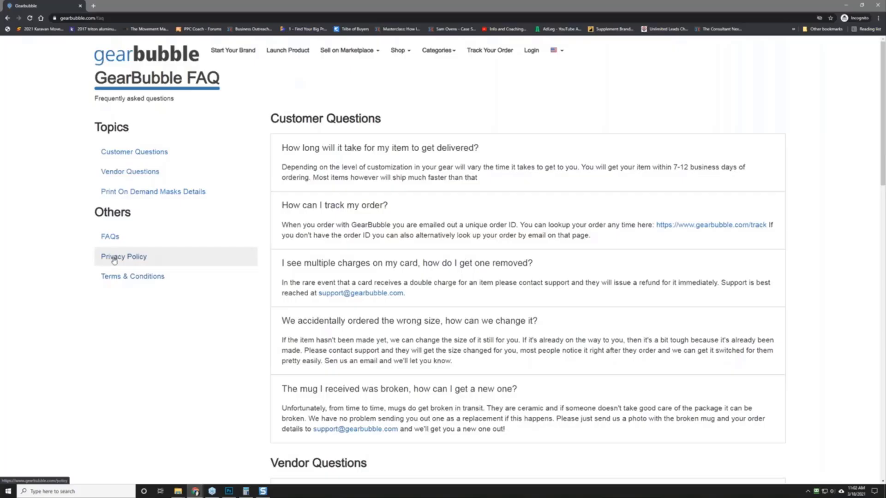
pyautogui.click(114, 260)
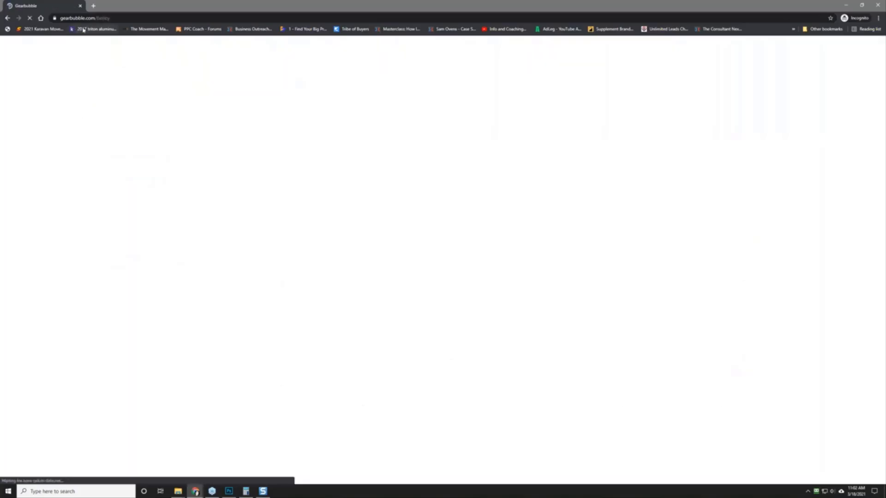
pyautogui.rightClick(87, 18)
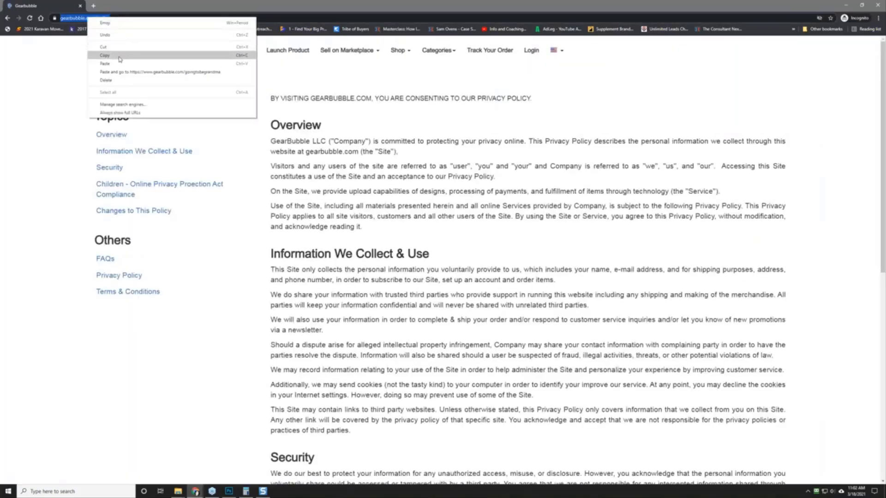
pyautogui.click(119, 58)
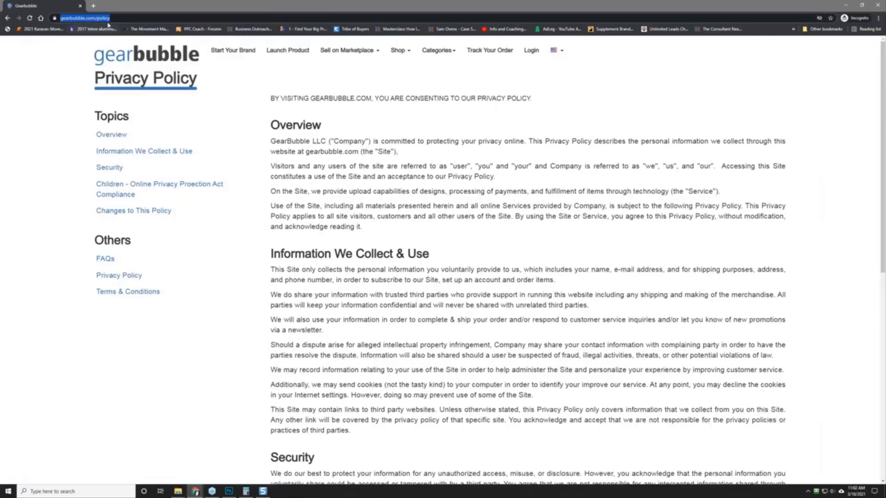
pyautogui.click(846, 6)
# Step: Link the description's Privacy Policy text to the policy page, opening in a new window
pyautogui.click(118, 9)
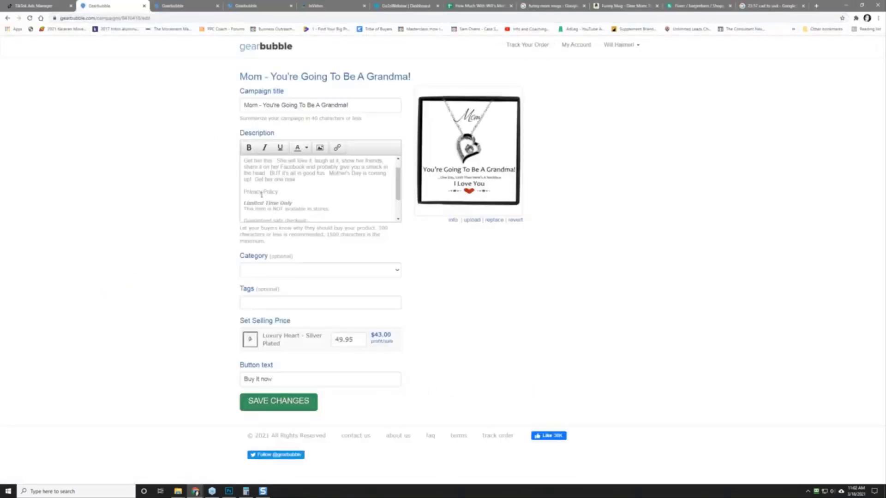
pyautogui.moveTo(244, 191); pyautogui.dragTo(283, 193)
pyautogui.click(337, 147)
pyautogui.rightClick(422, 230)
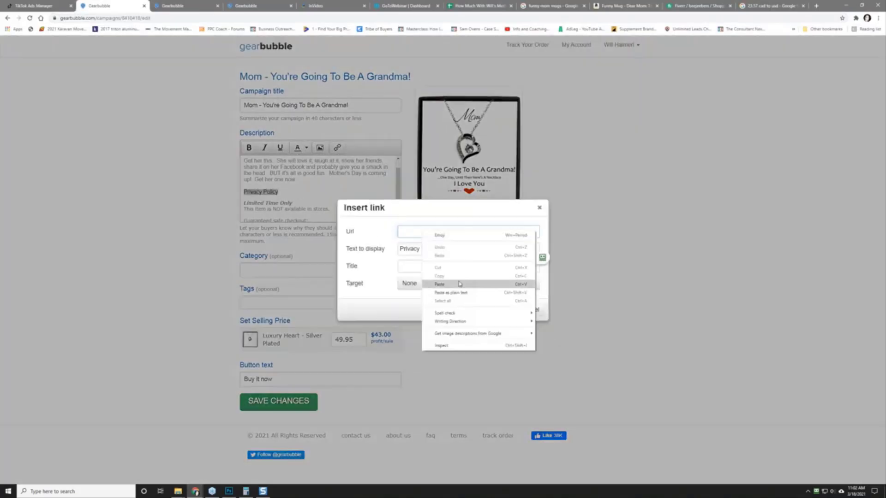
pyautogui.click(457, 283)
pyautogui.click(420, 286)
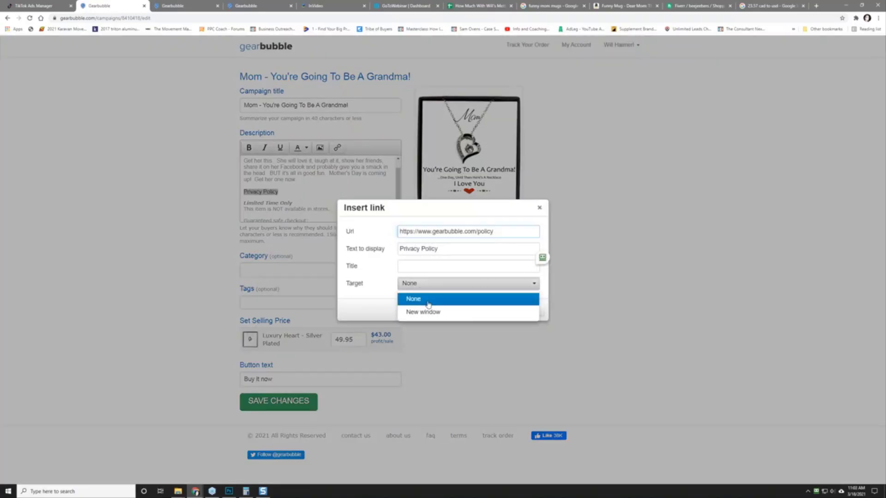
pyautogui.click(424, 311)
pyautogui.click(502, 310)
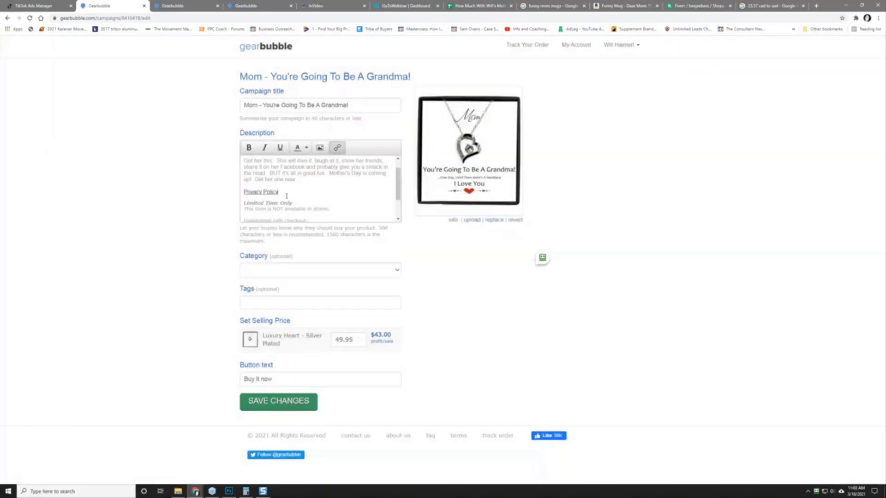
# Step: Add a support e-mail line below the link, save the changes, and view General Settings
pyautogui.press('Return')
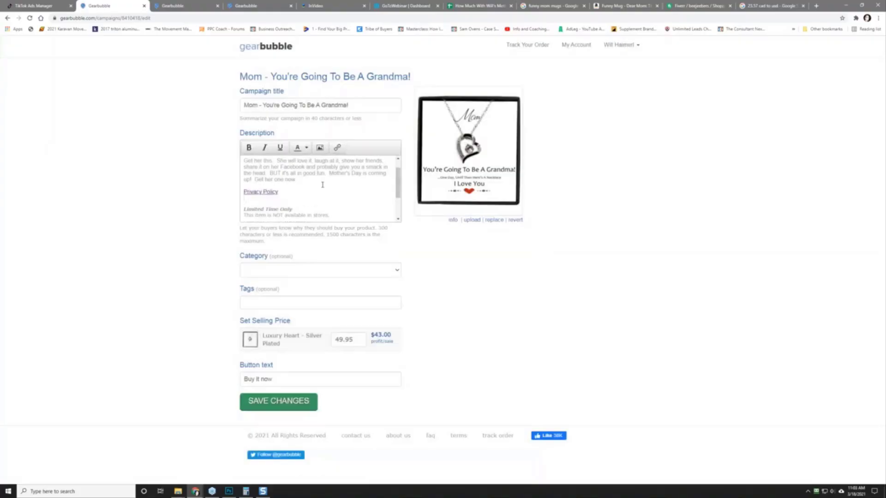
pyautogui.write('suppl')
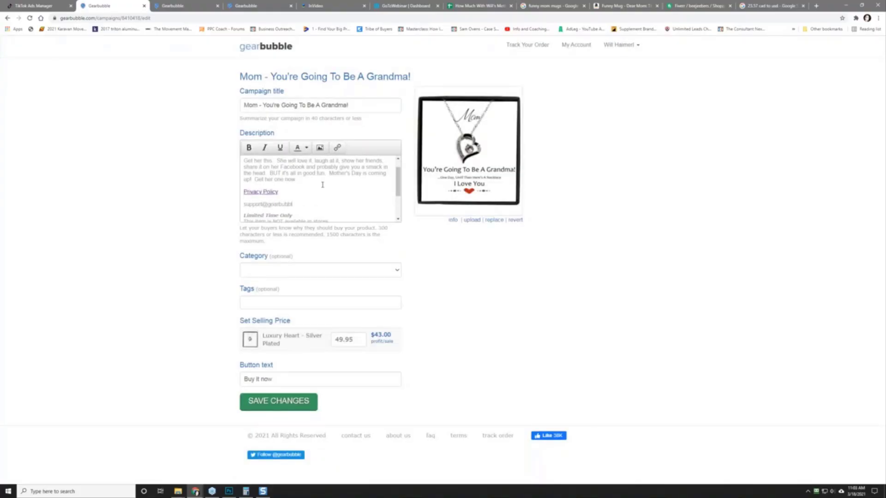
pyautogui.click(297, 408)
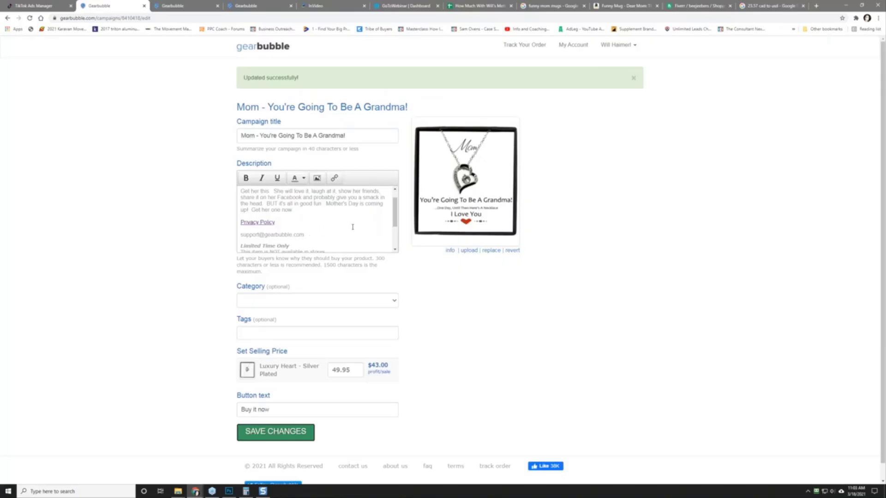
pyautogui.click(204, 6)
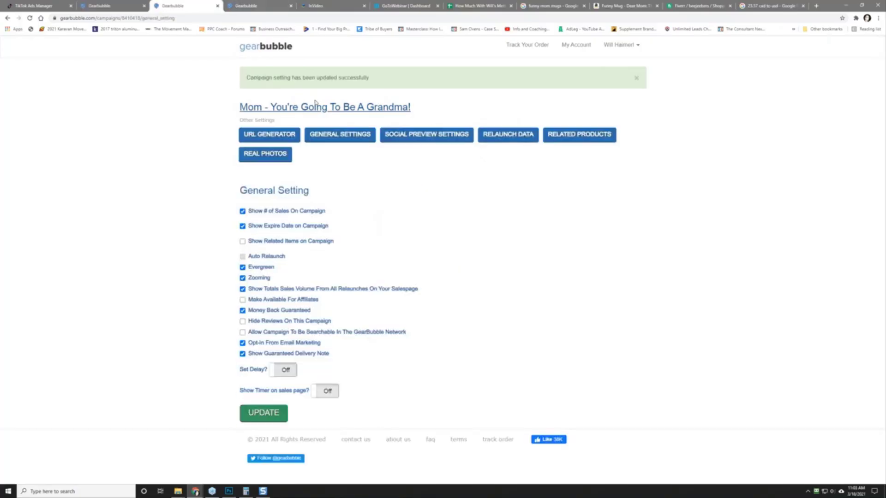
# Step: Open the live grandma necklace page and confirm Privacy Policy opens gearbubble.com/policy
pyautogui.click(315, 106)
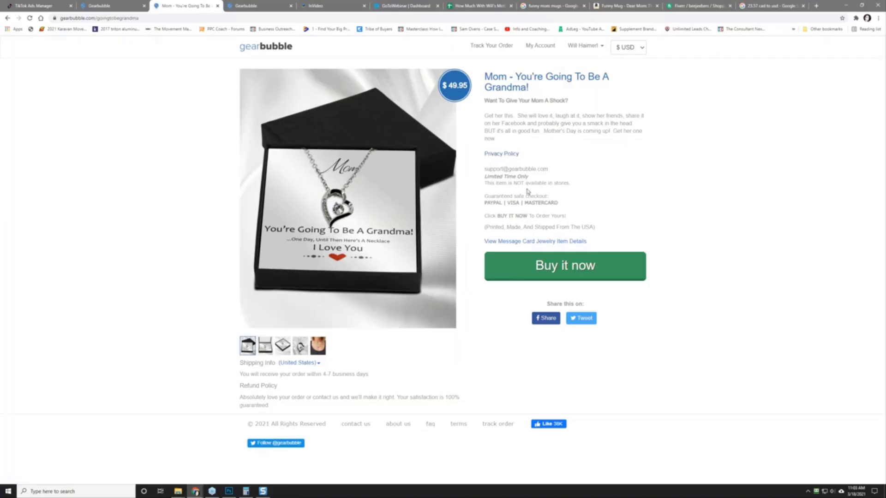
pyautogui.click(502, 154)
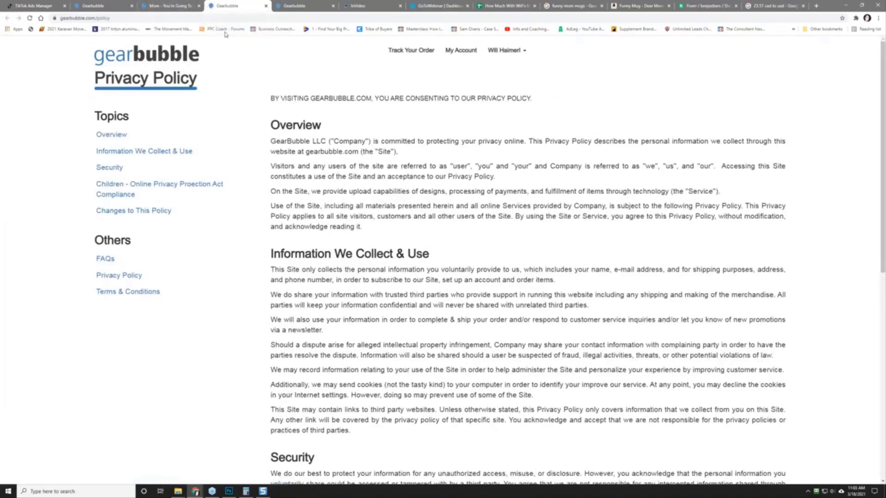
pyautogui.click(183, 4)
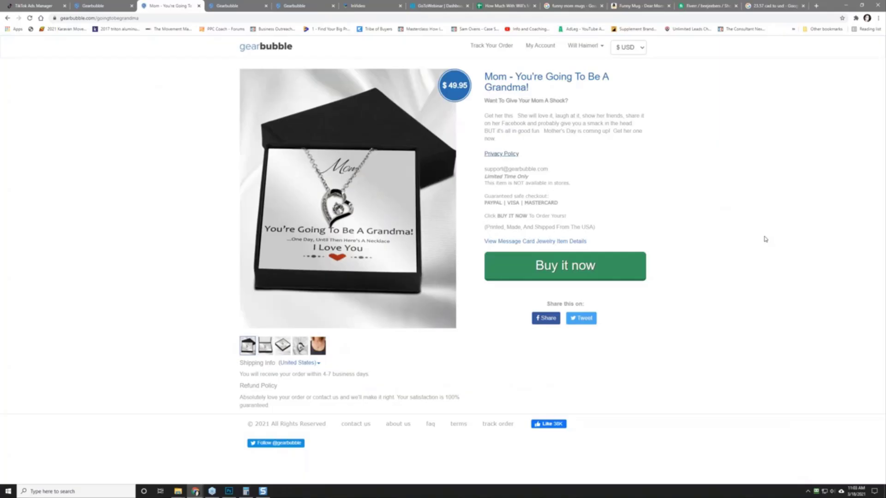
# Step: Reload Ads Manager and check the new campaign's USA - M&F - Wide Open ad group and ads
pyautogui.click(43, 4)
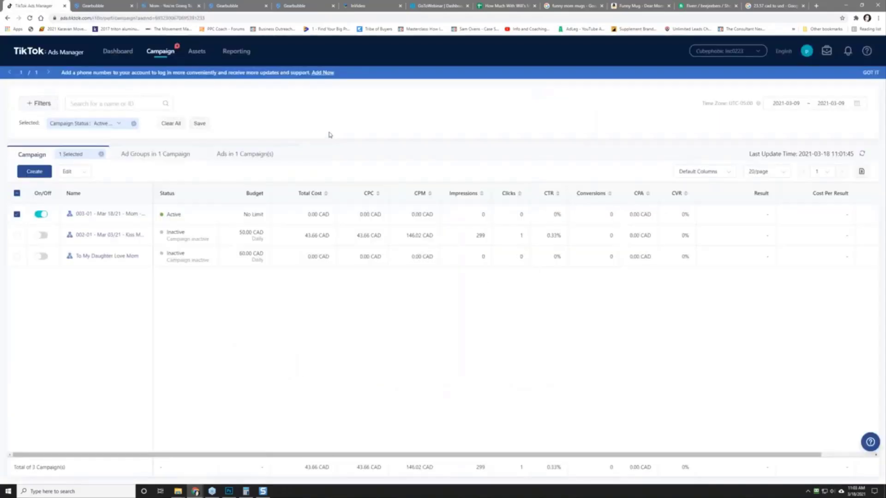
pyautogui.rightClick(346, 112)
pyautogui.click(377, 129)
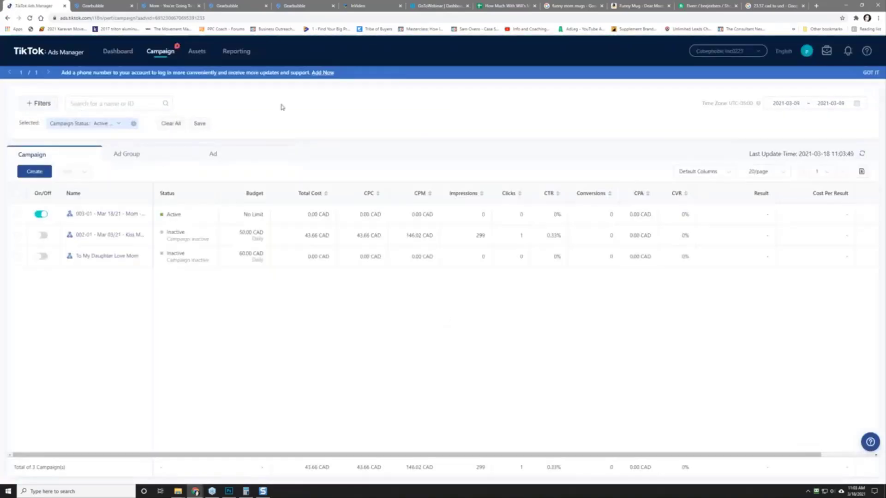
pyautogui.click(99, 211)
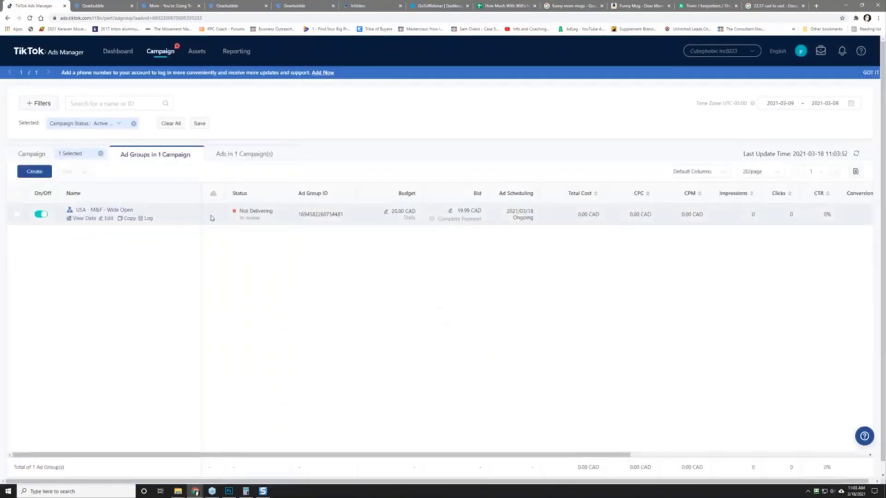
pyautogui.click(94, 212)
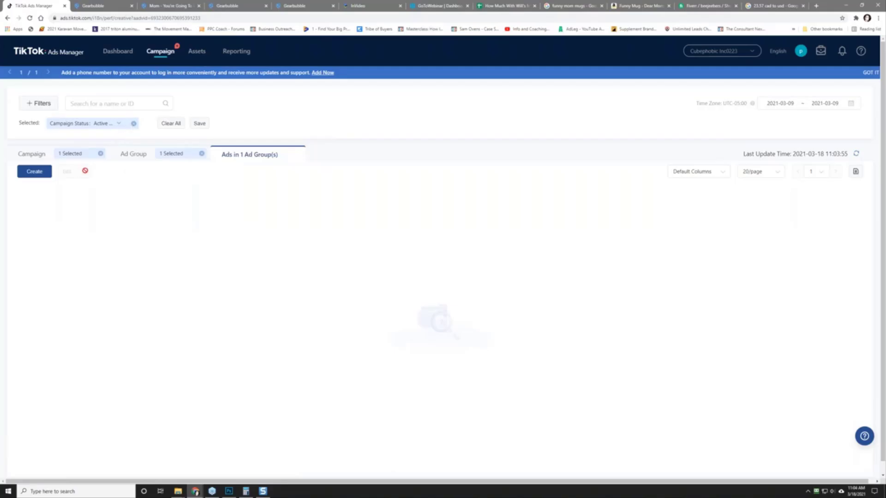
pyautogui.click(135, 154)
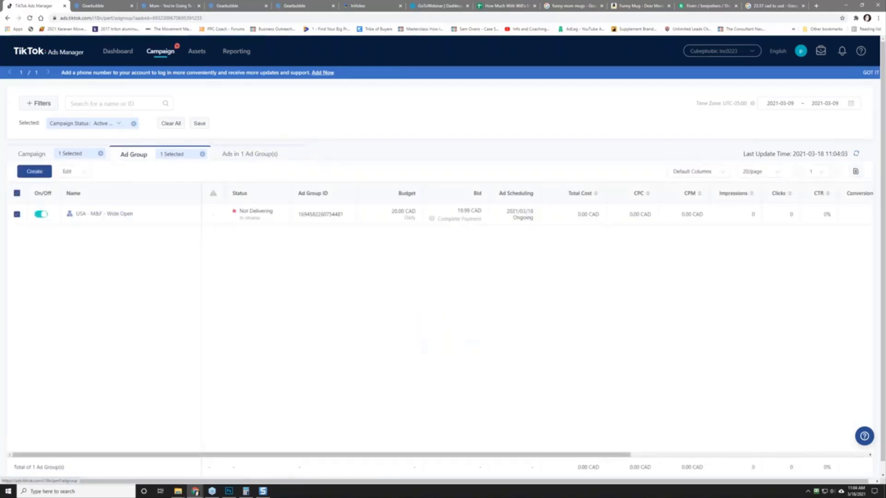
pyautogui.click(102, 212)
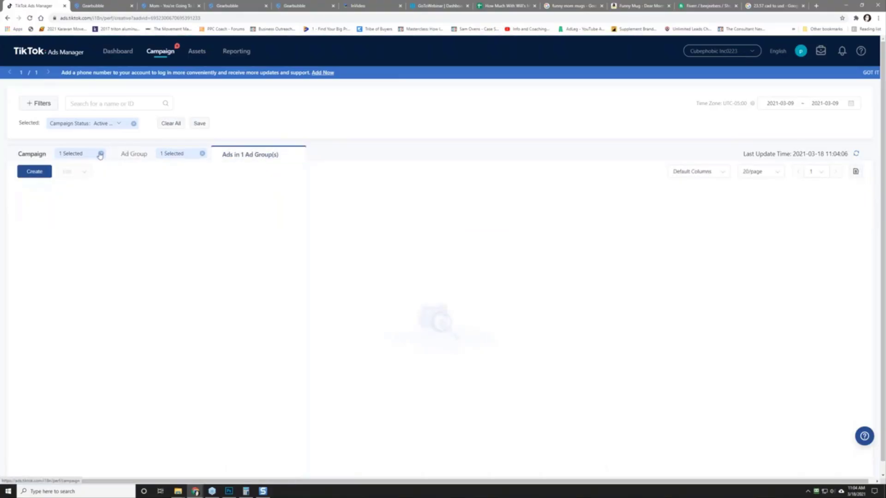
# Step: Clear the status filter, browse all ad groups and campaigns, then view the Mother's Day sheet
pyautogui.click(133, 123)
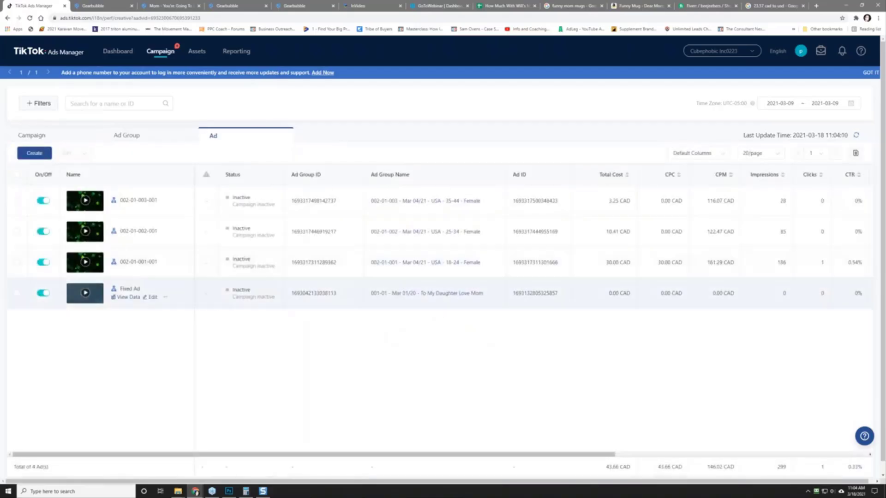
pyautogui.click(140, 136)
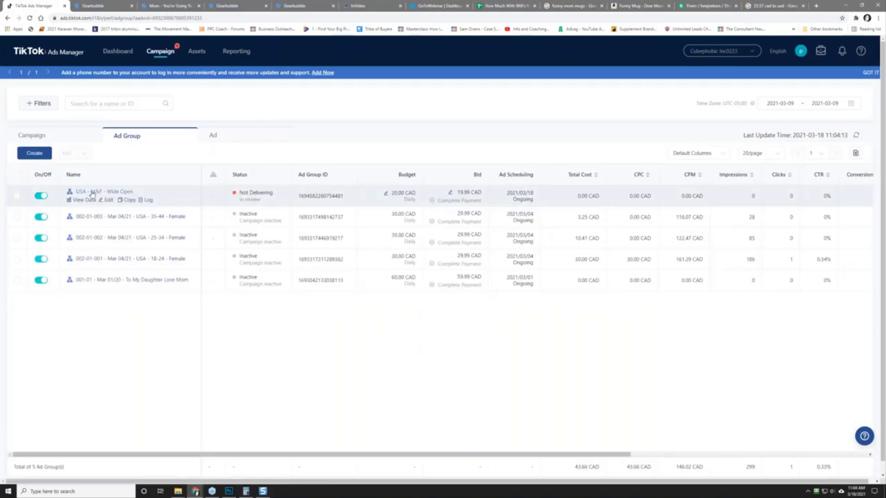
pyautogui.click(74, 138)
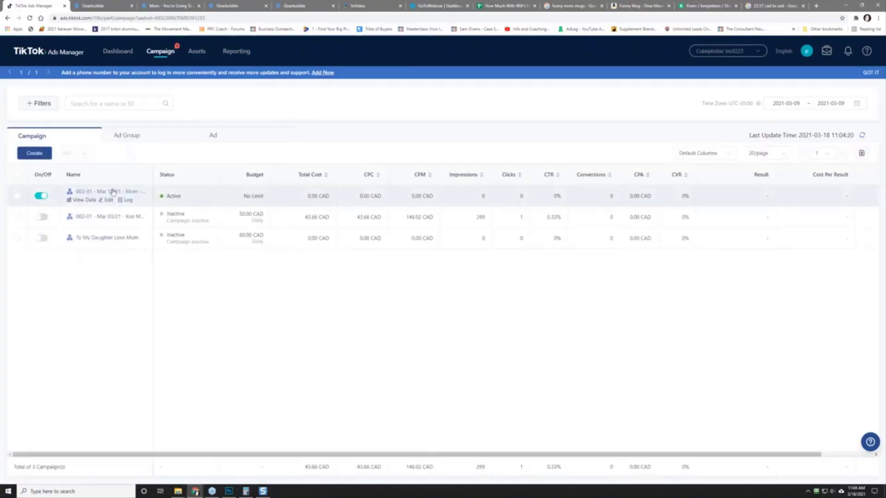
pyautogui.click(90, 195)
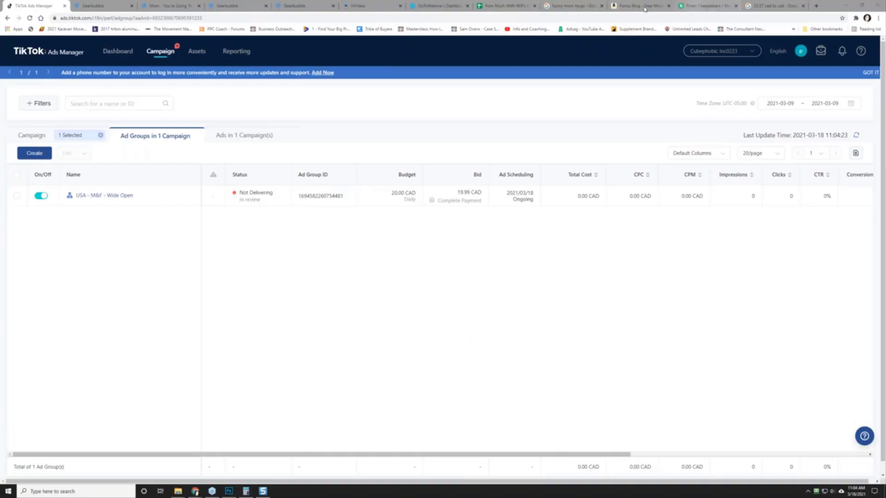
pyautogui.click(502, 6)
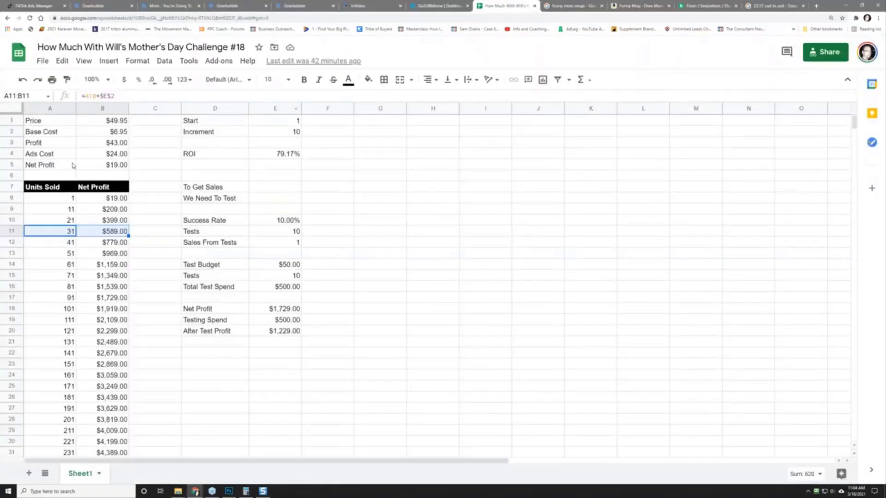
# Step: Open the 018 - Mother's Day Challenge - PPC Coach Research Sheet and glance at the Grandma card design
pyautogui.click(18, 53)
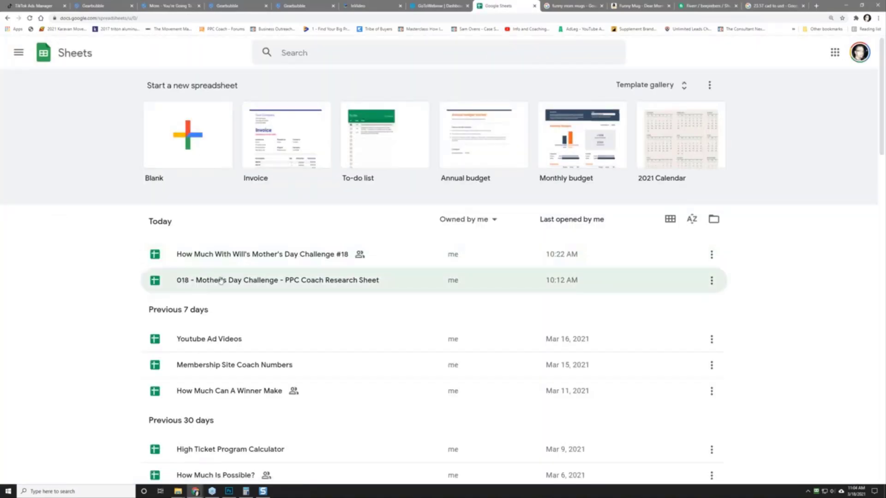
pyautogui.click(220, 281)
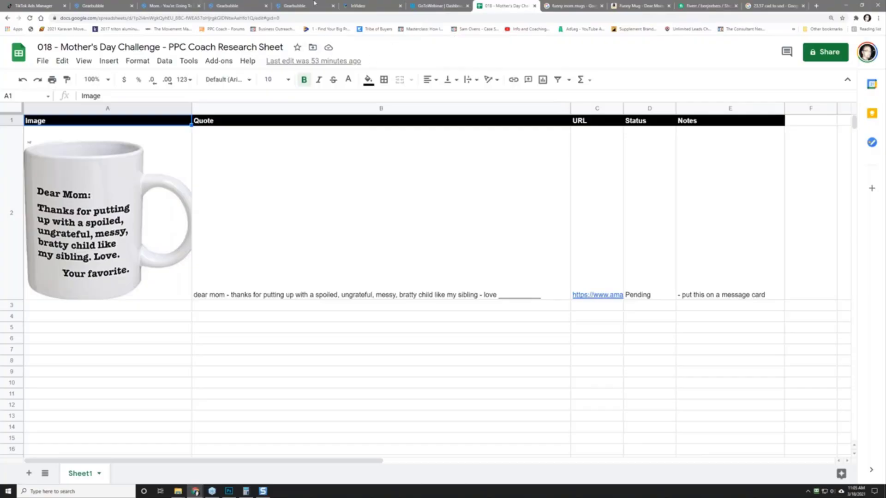
pyautogui.click(229, 491)
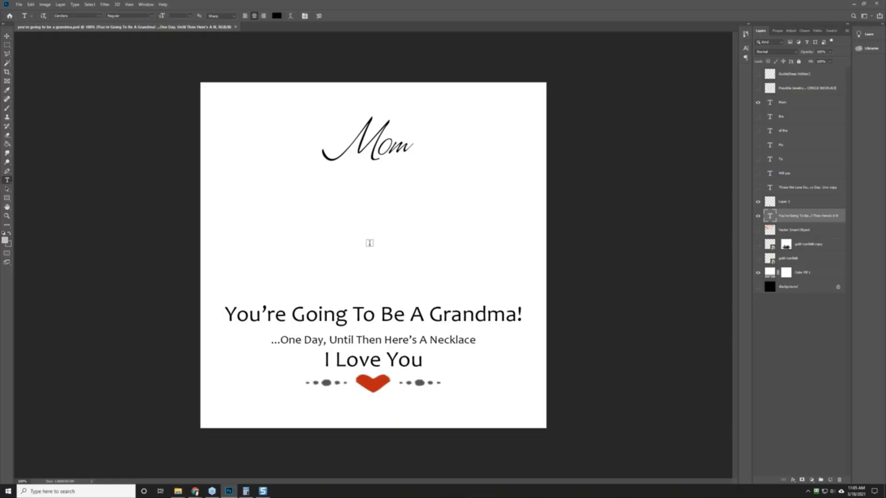
pyautogui.click(853, 3)
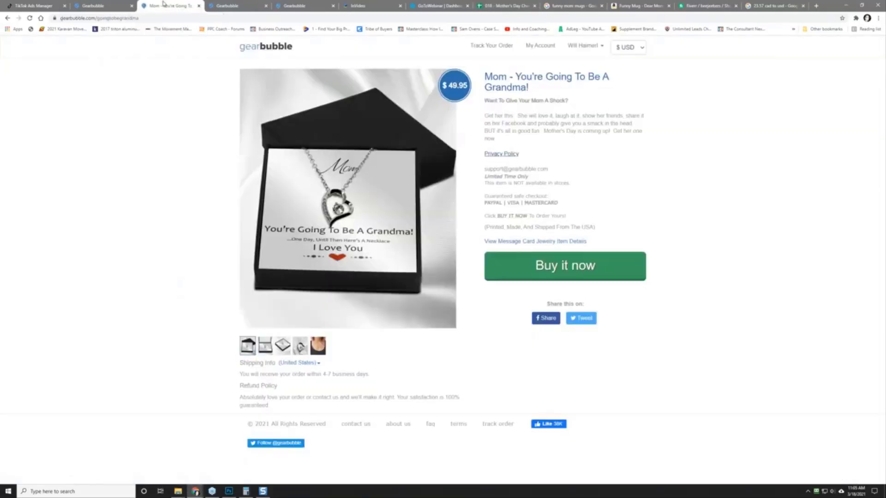
pyautogui.click(166, 5)
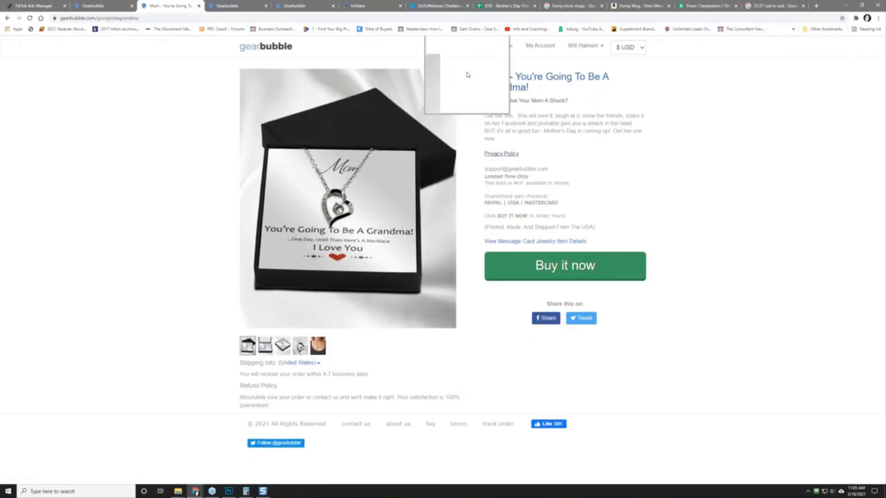
# Step: Open Assets > Event and the Website Pixel list, briefly checking the Grandma product page
pyautogui.click(23, 3)
pyautogui.moveTo(197, 50)
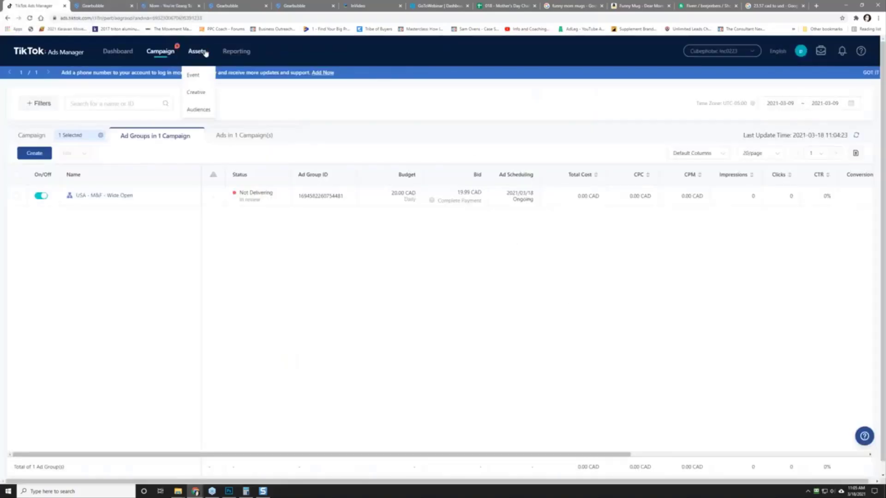
pyautogui.click(191, 76)
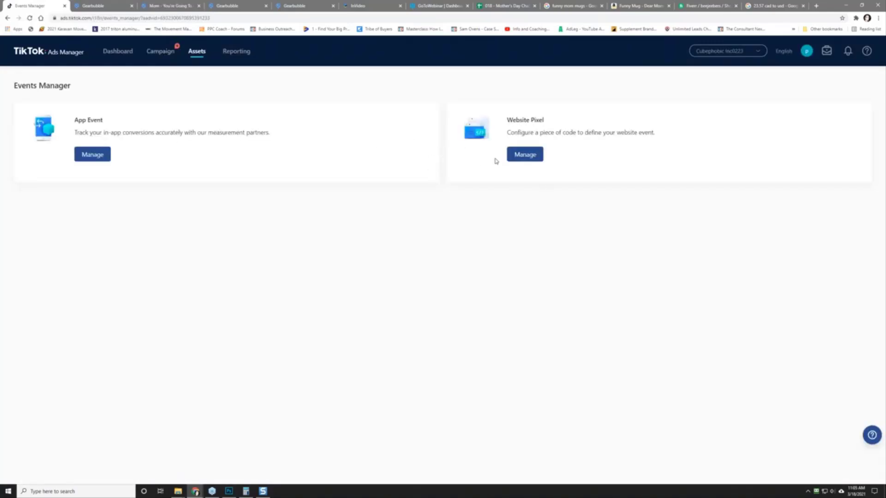
pyautogui.click(526, 154)
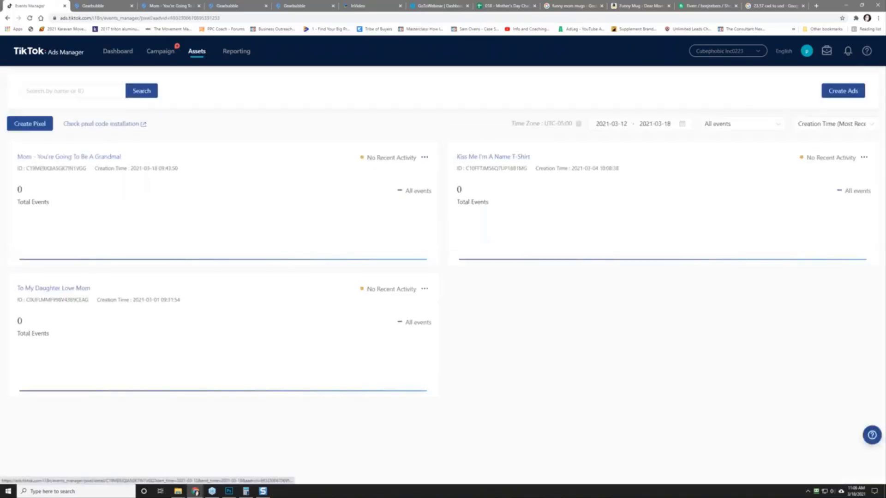
pyautogui.click(169, 5)
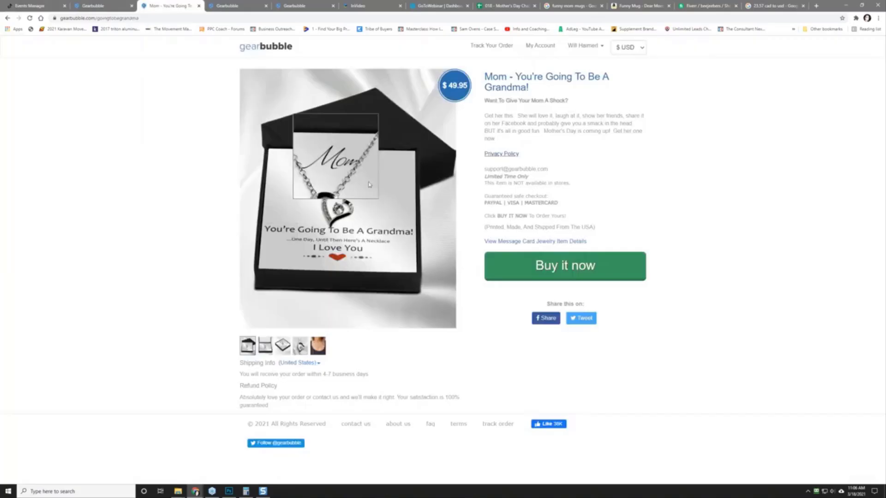
pyautogui.click(28, 6)
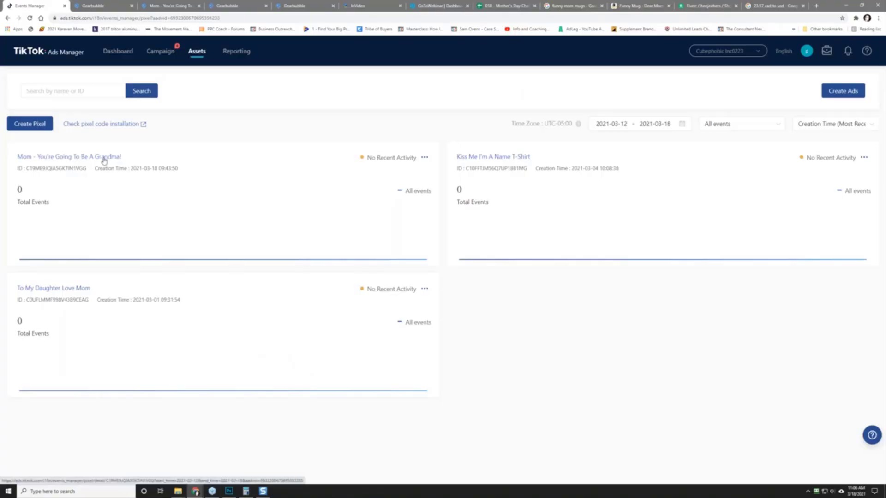
# Step: Review the Mom - You're Going To Be A Grandma! pixel's Purchase event, then return to Campaigns
pyautogui.click(76, 158)
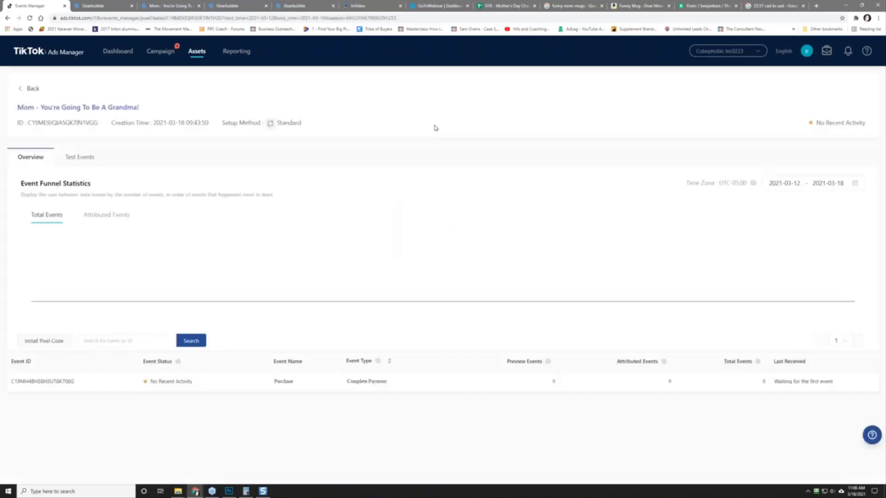
pyautogui.moveTo(34, 385)
pyautogui.click(161, 55)
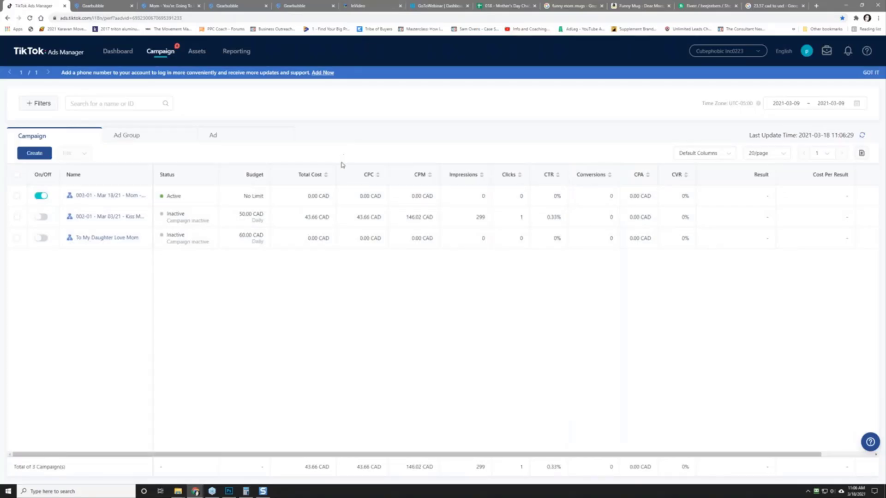
pyautogui.click(374, 8)
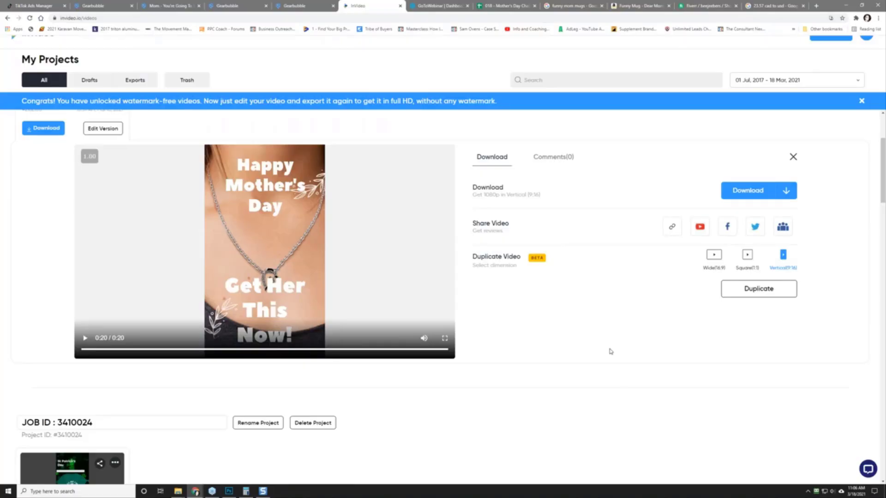
# Step: Look over the completed Fiverr TikTok ad video order, then go to the Fiverr home page
pyautogui.click(703, 9)
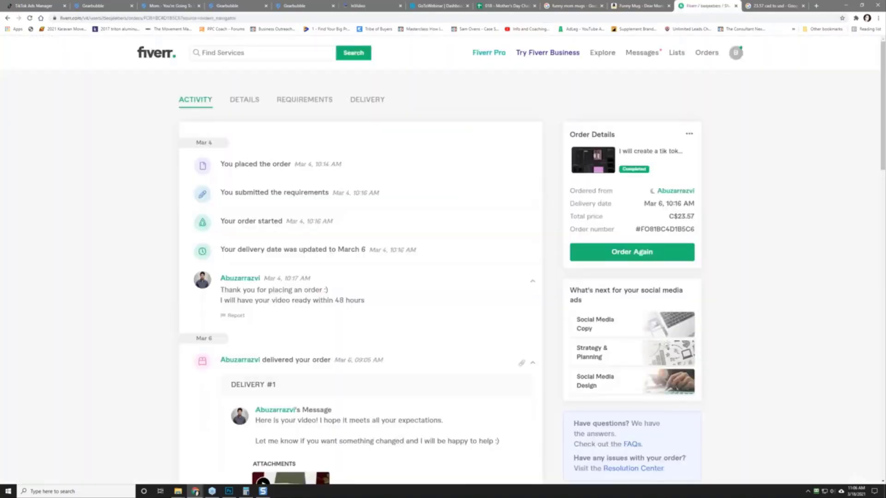
pyautogui.click(150, 58)
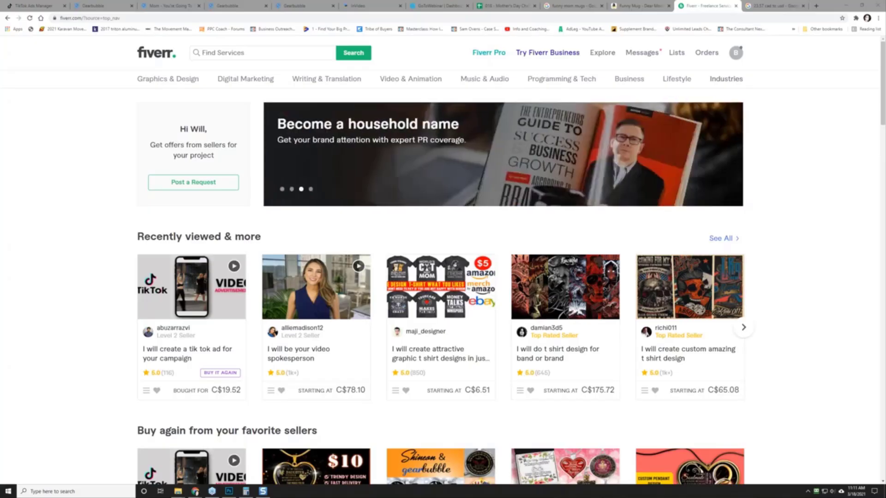
pyautogui.click(505, 5)
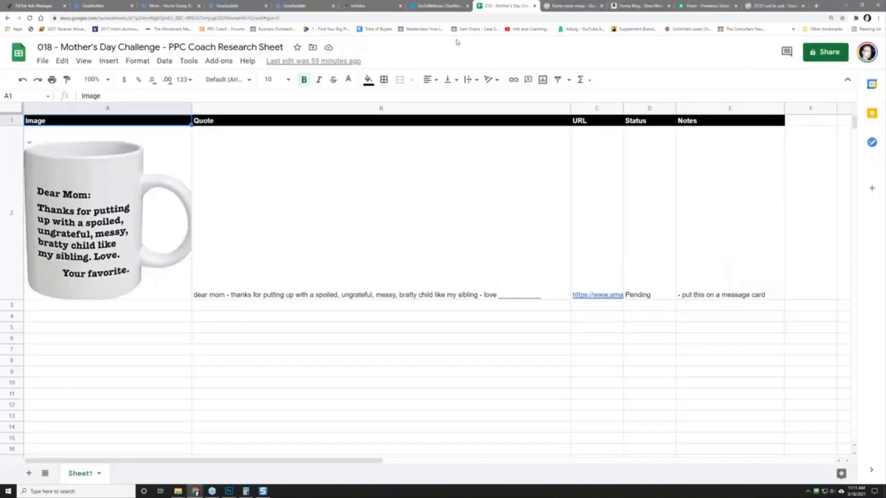
pyautogui.click(19, 53)
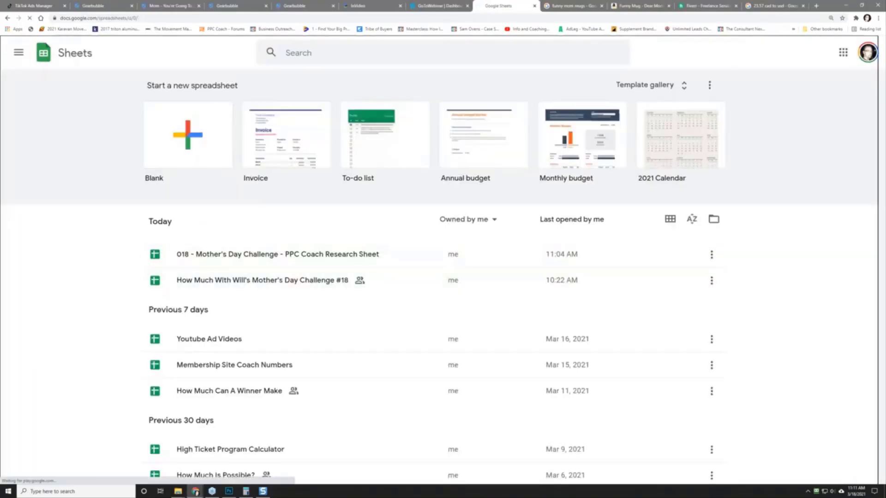
pyautogui.click(69, 280)
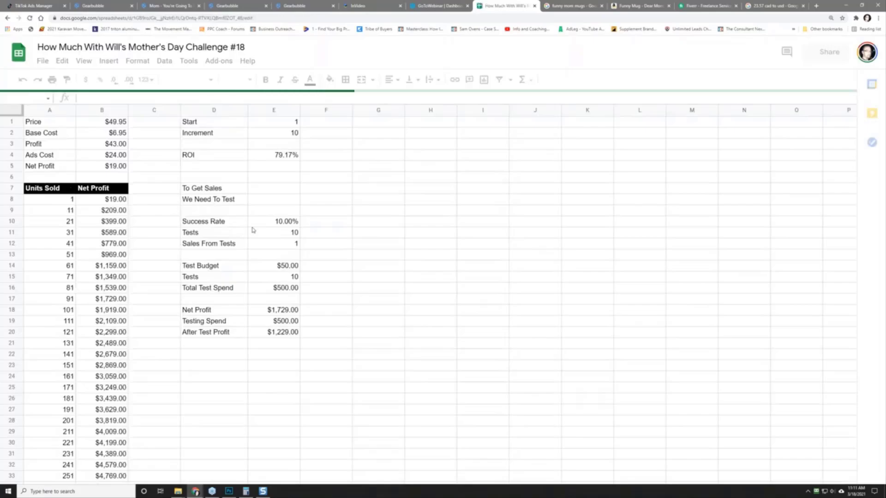
pyautogui.moveTo(204, 232); pyautogui.dragTo(268, 234)
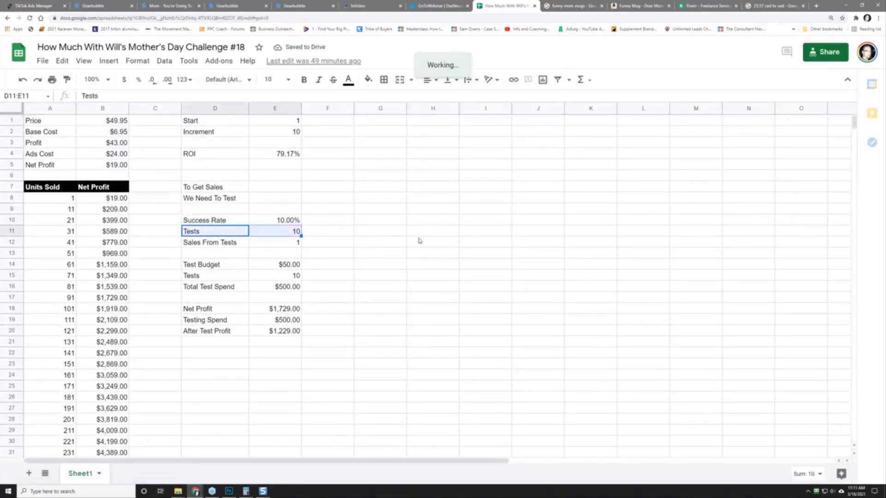
pyautogui.click(275, 234)
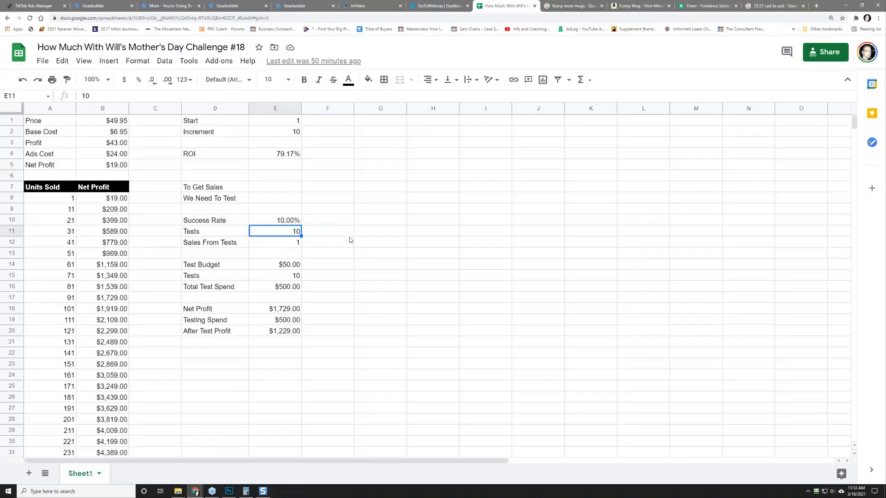
pyautogui.moveTo(210, 231); pyautogui.dragTo(259, 233)
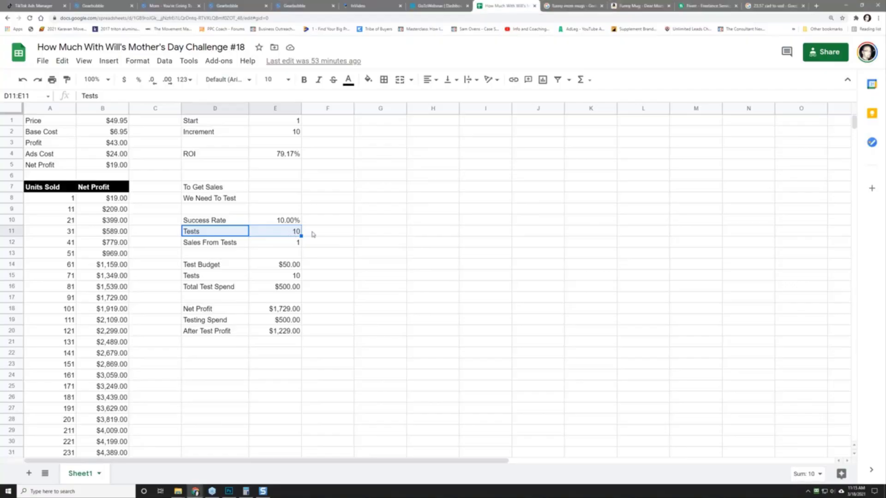
# Step: Select cell E11 to narrow back to the Tests value before leaving the spreadsheet
pyautogui.click(266, 236)
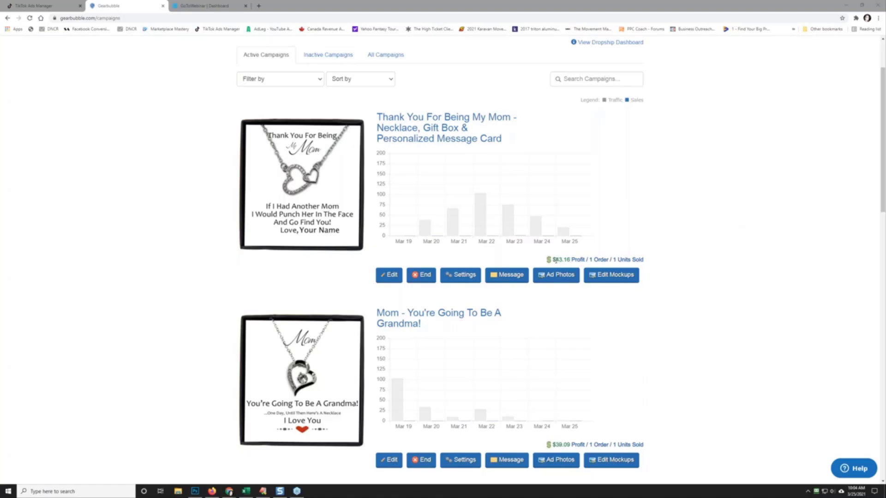
# Step: Open the Thank You For Being My Mom product page in a new tab, then return to Ads Manager
pyautogui.rightClick(411, 126)
pyautogui.click(425, 130)
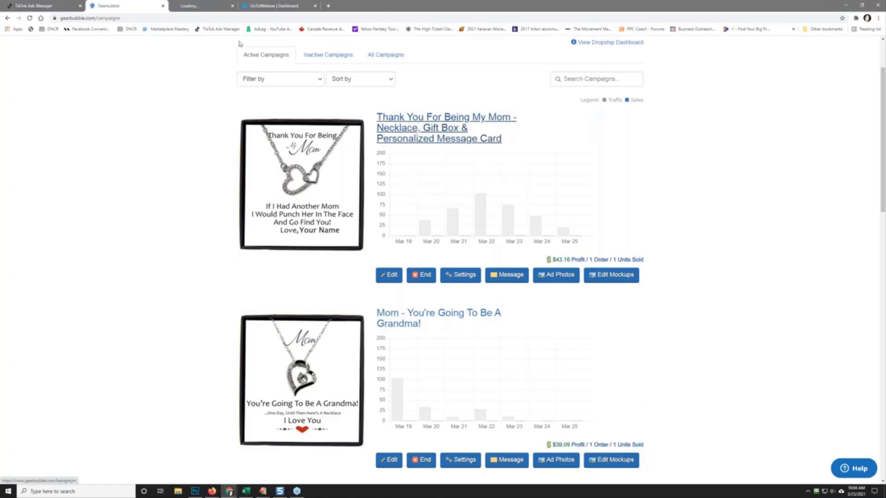
pyautogui.click(203, 5)
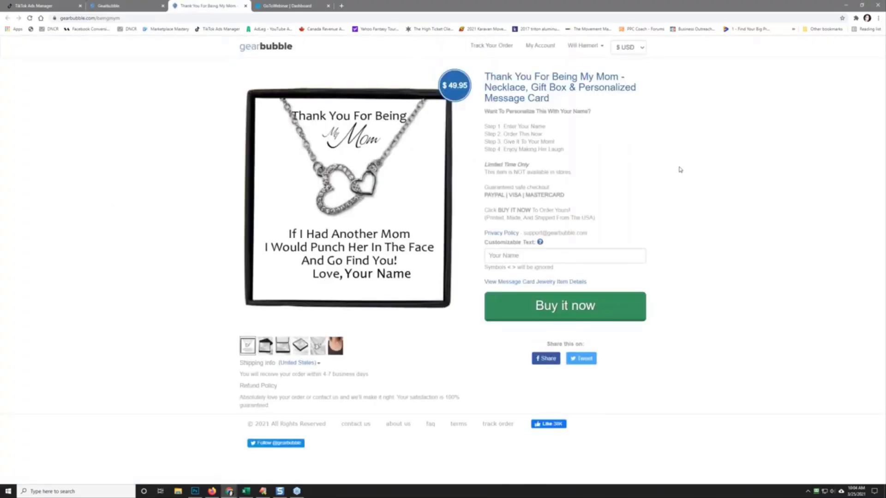
pyautogui.click(45, 5)
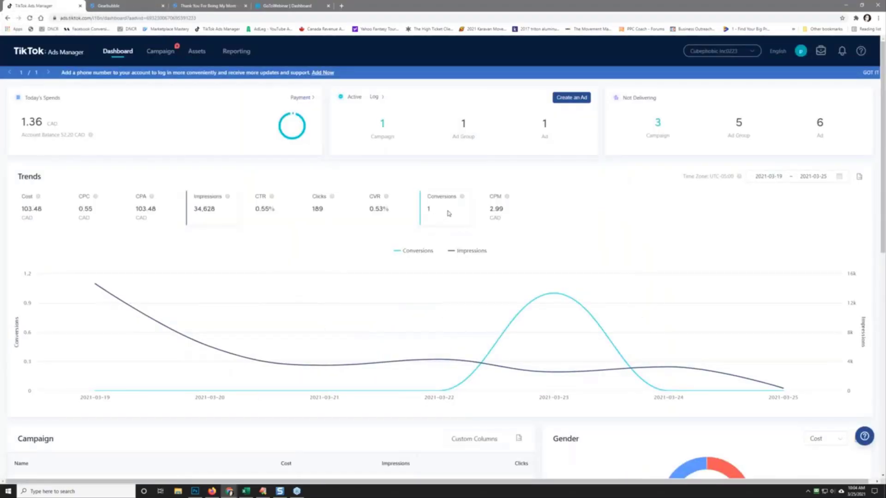
# Step: Go to Assets > Event to reach the Events Manager
pyautogui.moveTo(197, 52)
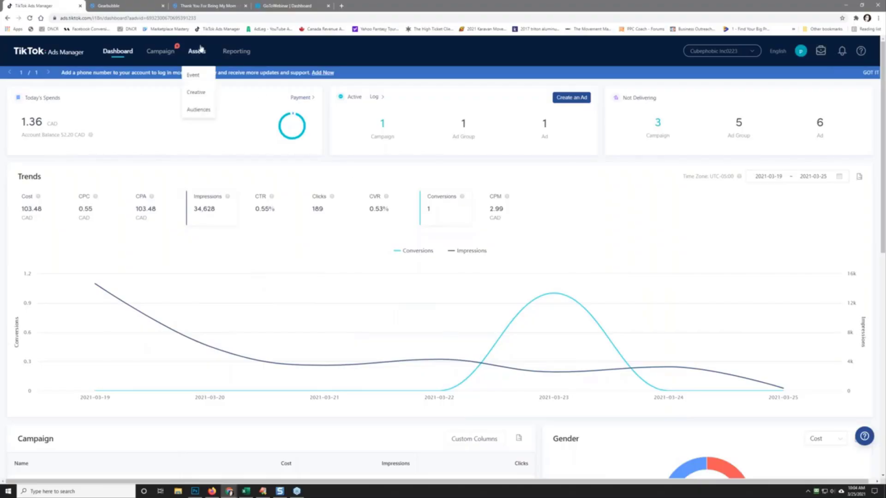
pyautogui.click(193, 76)
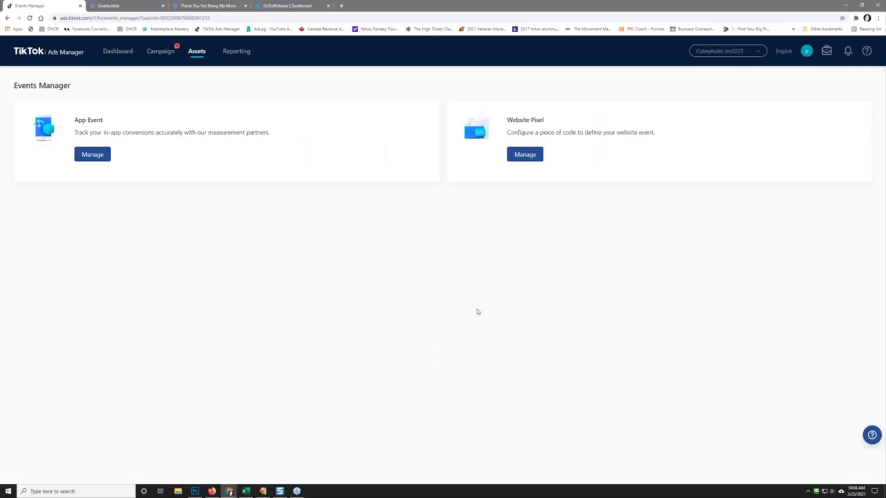
# Step: Open the Thank You For Being My Mom website pixel's event details, then go to Reporting
pyautogui.click(525, 156)
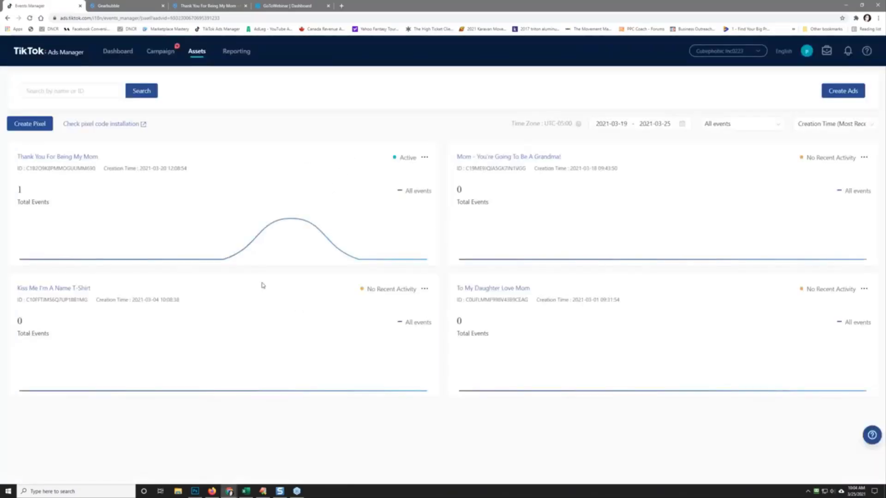
pyautogui.click(39, 156)
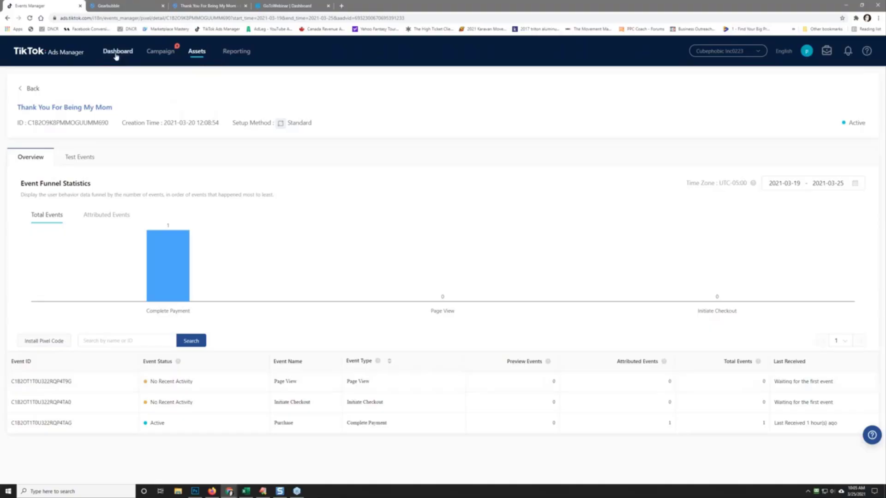
pyautogui.click(234, 54)
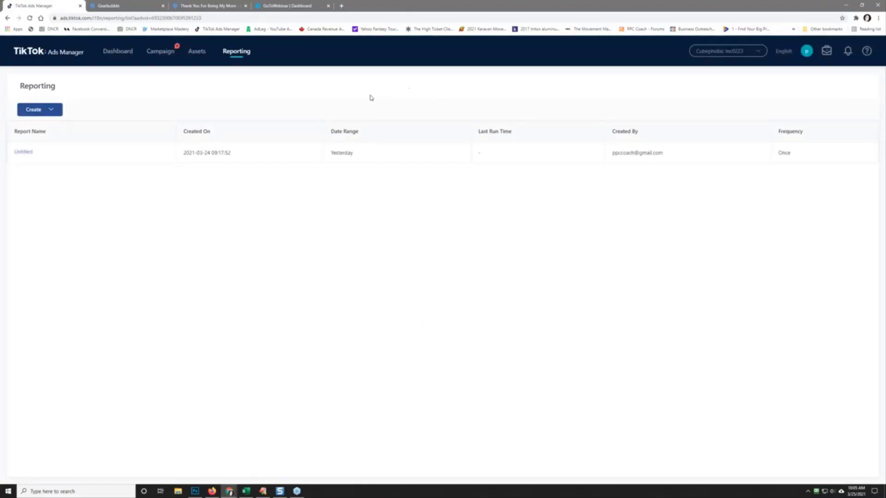
# Step: Create a custom report using Campaign Name, Gender and Age as its dimensions
pyautogui.click(29, 111)
pyautogui.click(36, 129)
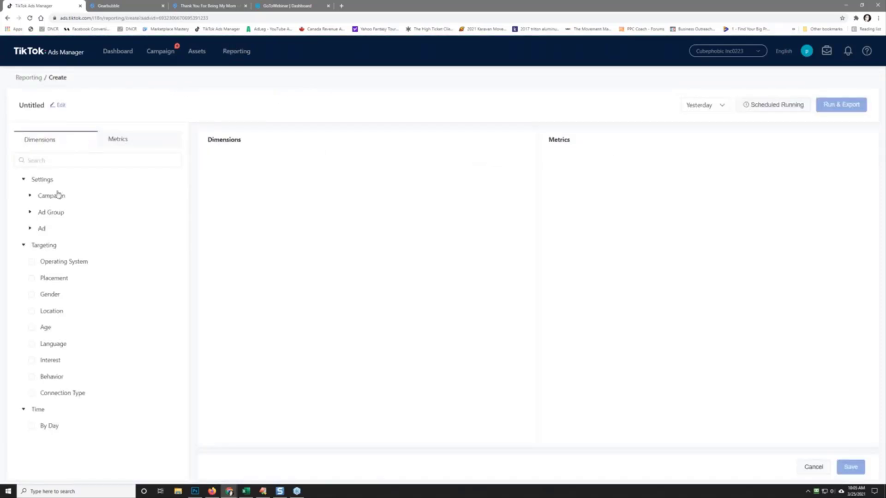
pyautogui.click(41, 195)
pyautogui.click(62, 213)
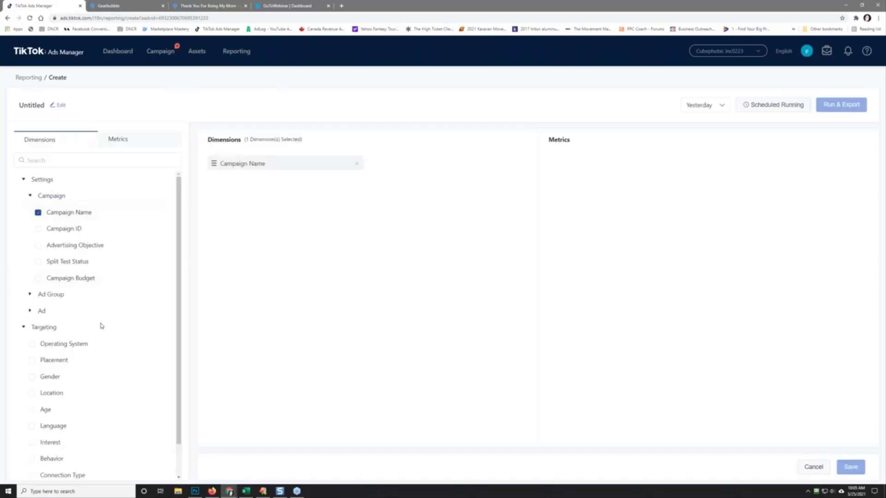
pyautogui.scroll(-1, 109, 324)
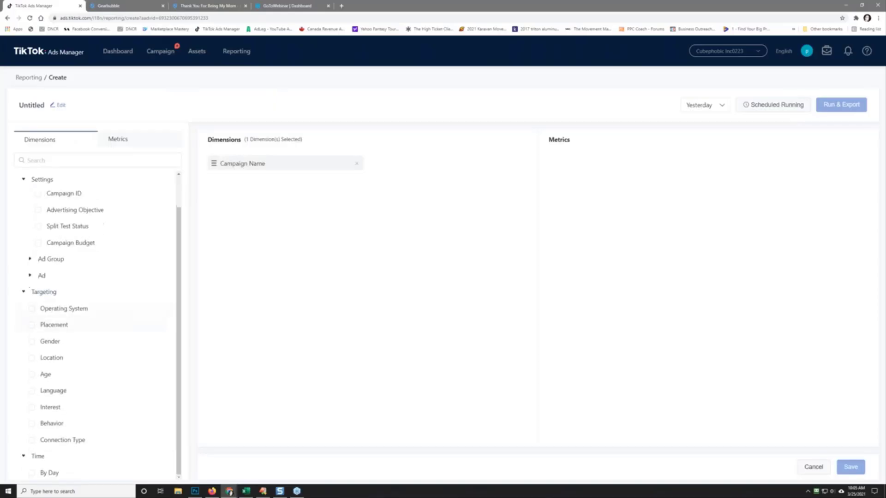
pyautogui.click(48, 341)
pyautogui.click(46, 375)
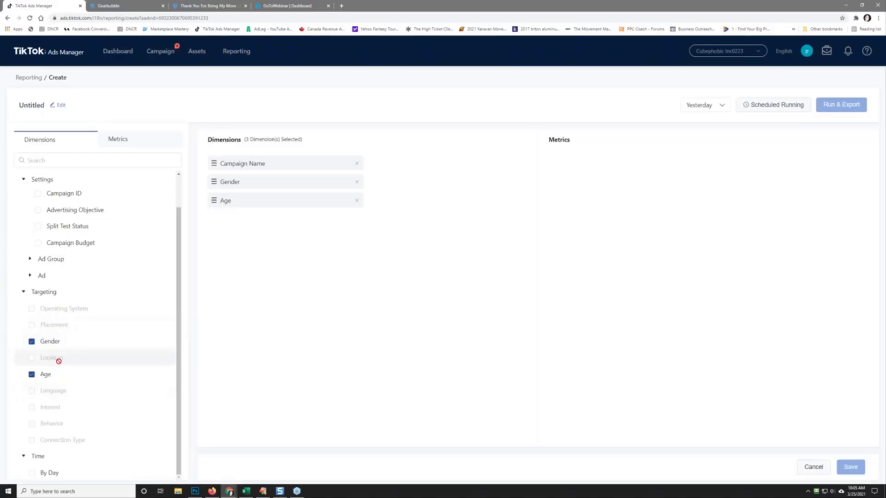
pyautogui.click(45, 375)
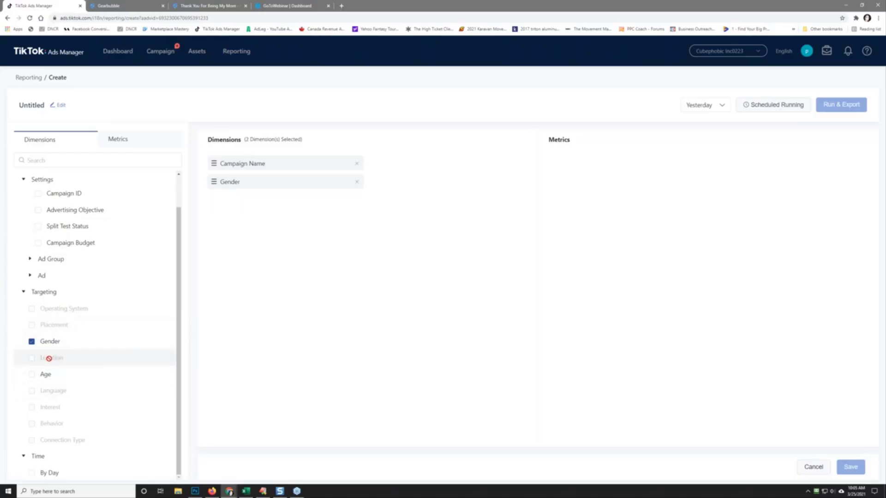
pyautogui.click(44, 374)
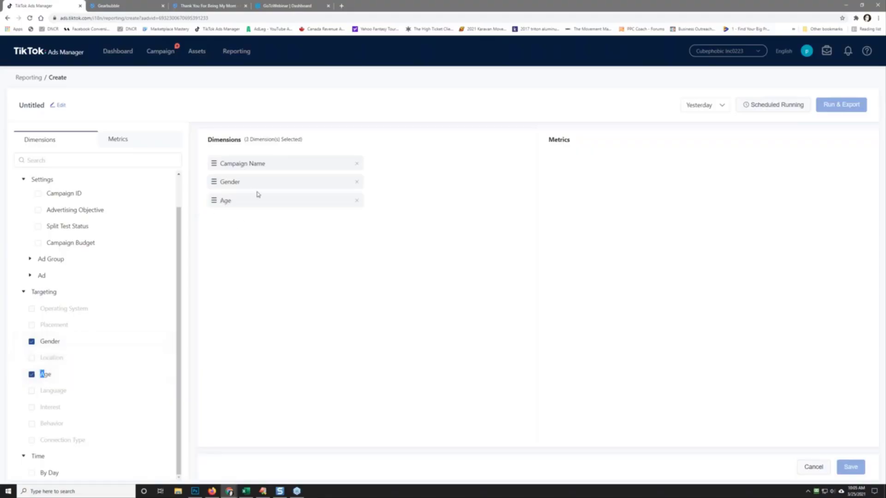
# Step: Add Total Cost, CPC, Clicks, CTR, Conversions, CPA and CVR as report metrics
pyautogui.click(116, 139)
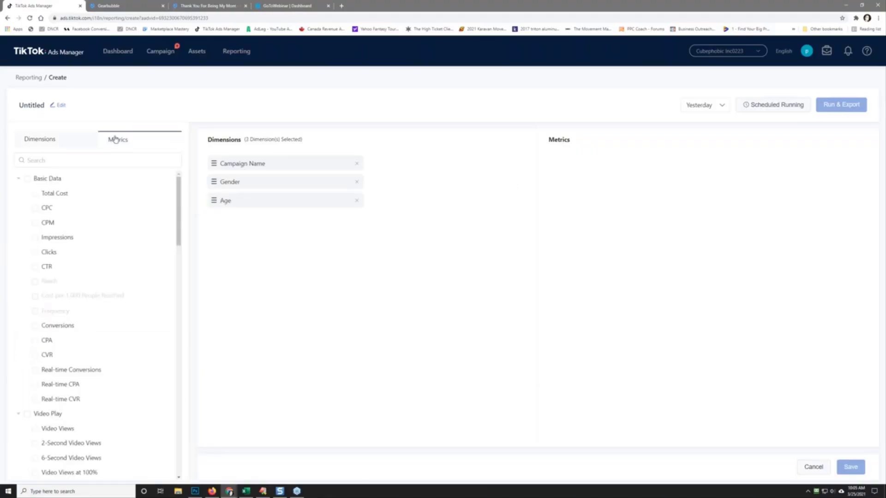
pyautogui.click(59, 194)
pyautogui.click(68, 213)
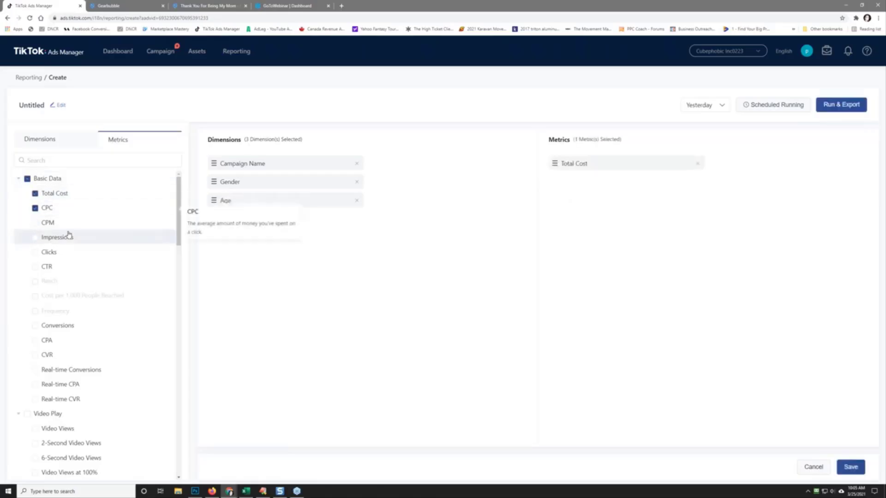
pyautogui.doubleClick(65, 253)
pyautogui.click(65, 253)
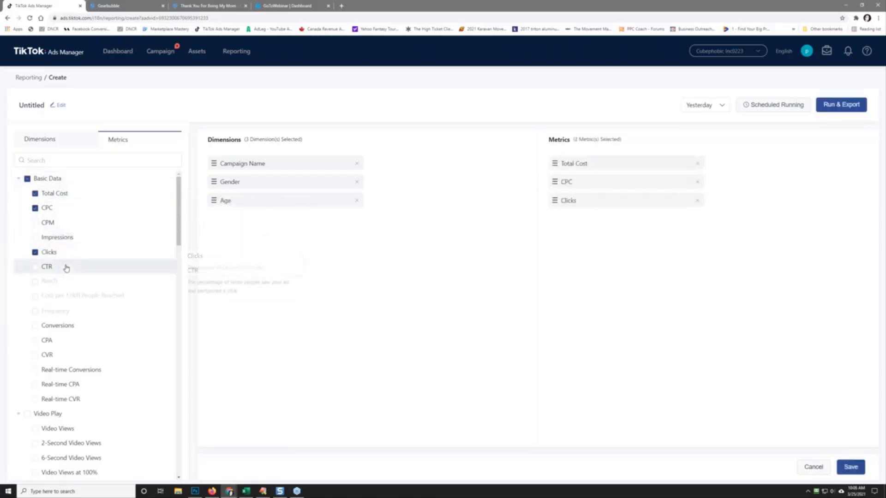
pyautogui.click(65, 266)
pyautogui.click(79, 328)
pyautogui.click(64, 342)
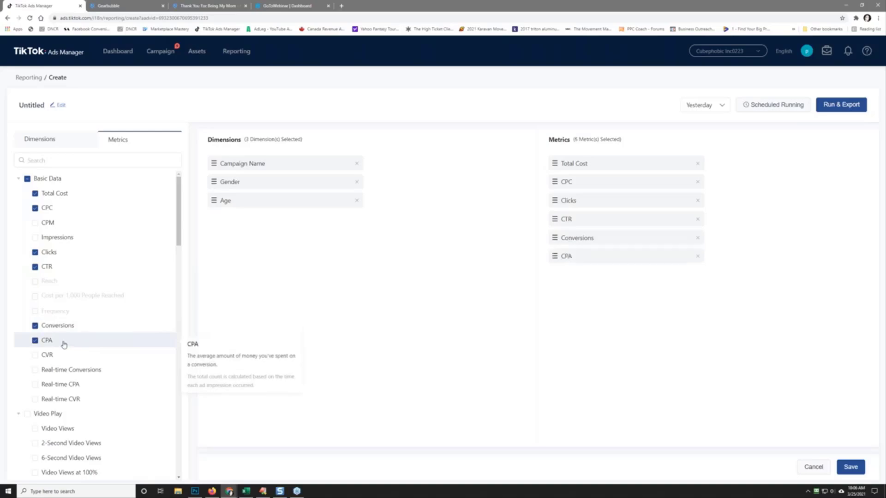
pyautogui.click(48, 356)
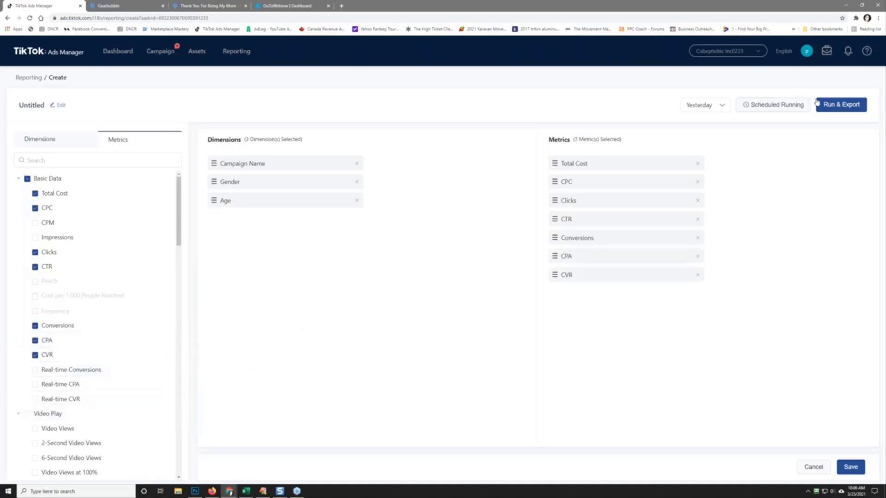
# Step: Set the report to a custom date range from March 1 to March 25, 2021
pyautogui.click(705, 105)
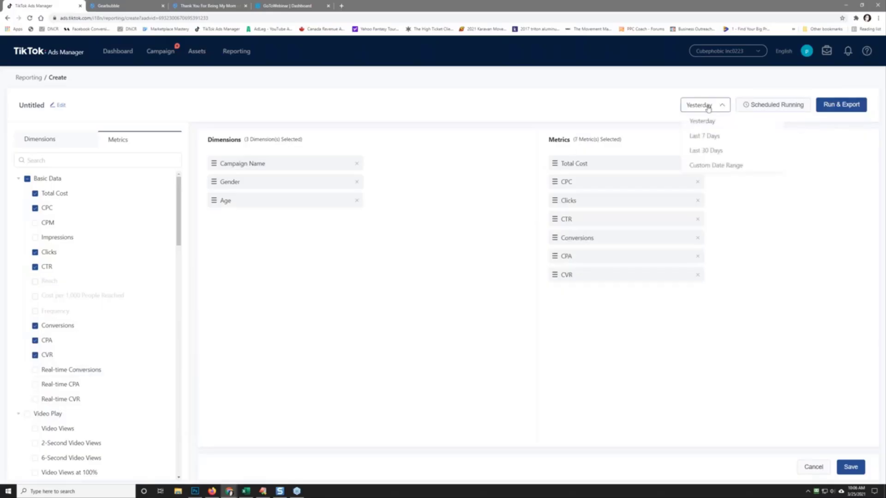
pyautogui.click(709, 152)
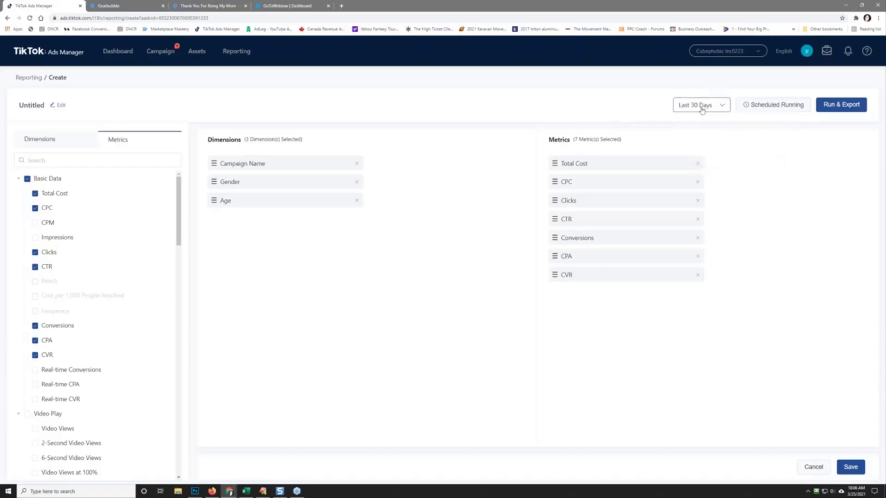
pyautogui.click(715, 105)
pyautogui.click(718, 166)
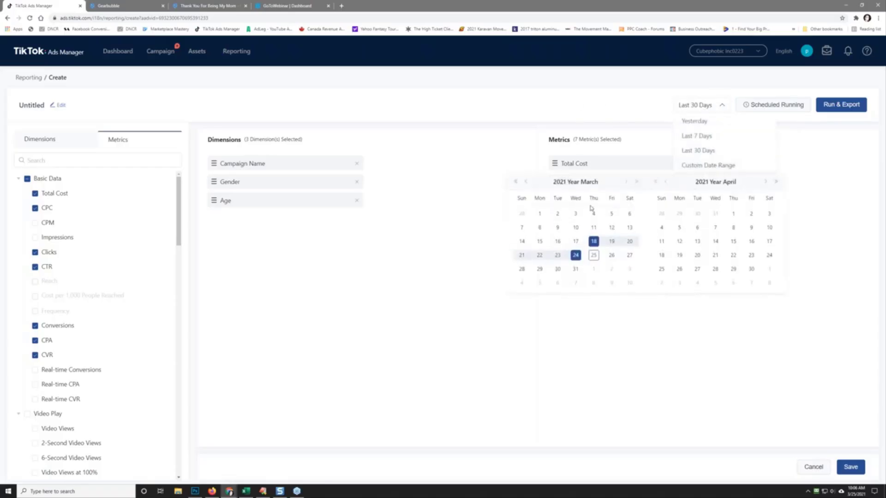
pyautogui.click(539, 214)
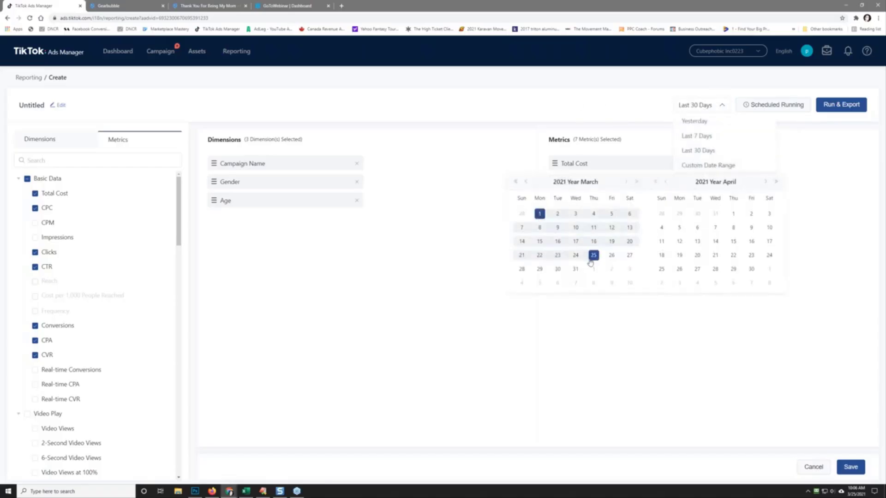
pyautogui.click(594, 255)
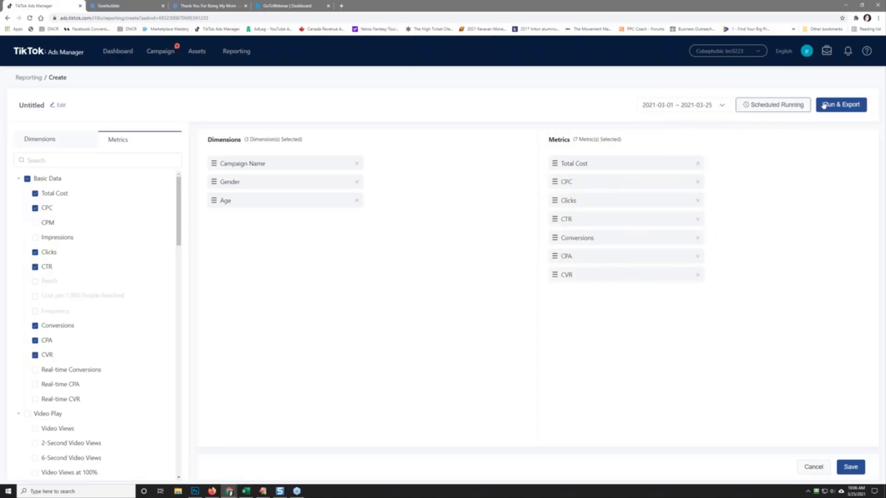
# Step: Run and export the report as xlsx, then open the downloaded spreadsheet in Excel
pyautogui.click(839, 105)
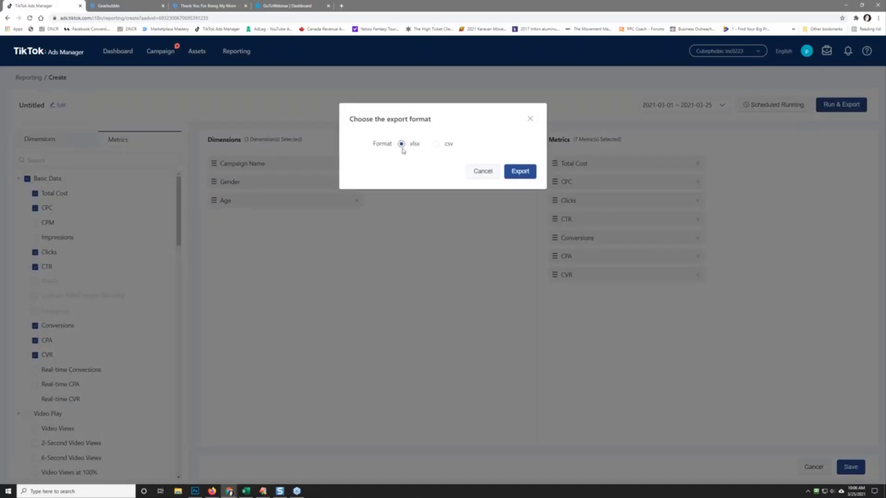
pyautogui.click(520, 171)
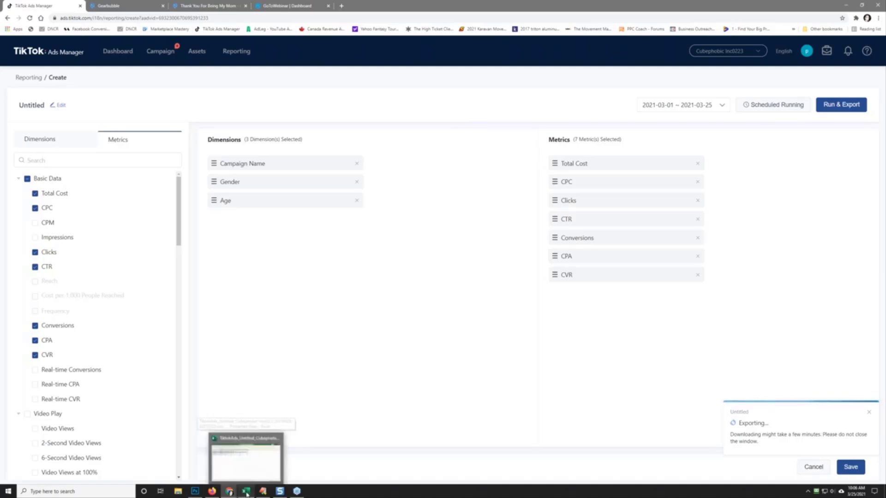
pyautogui.click(246, 493)
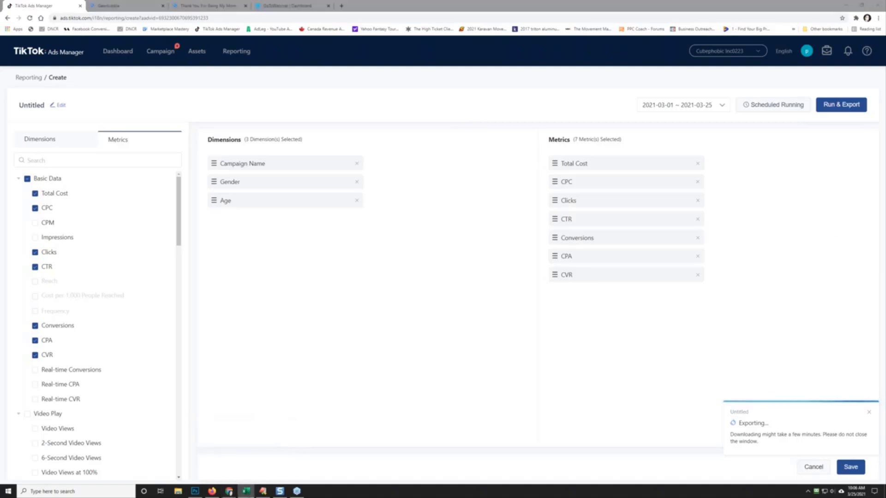
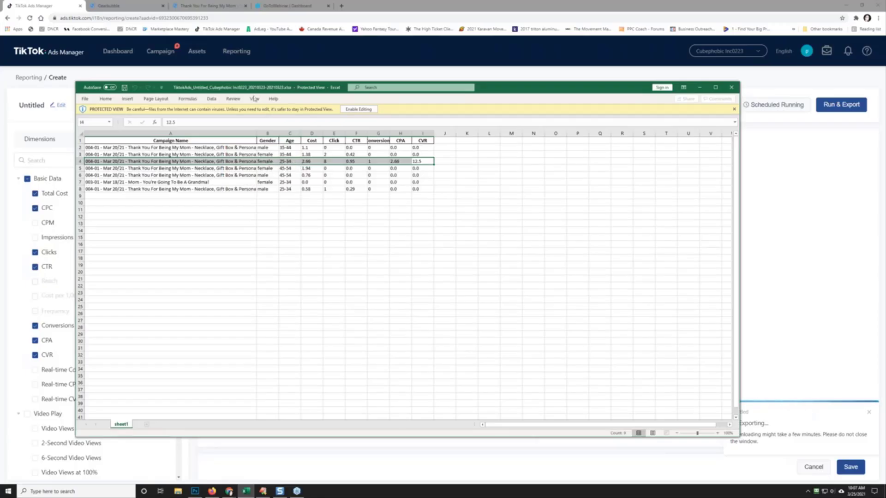
# Step: Move the Excel report window off to the right so the TikTok report builder shows
pyautogui.moveTo(235, 90); pyautogui.dragTo(262, 123)
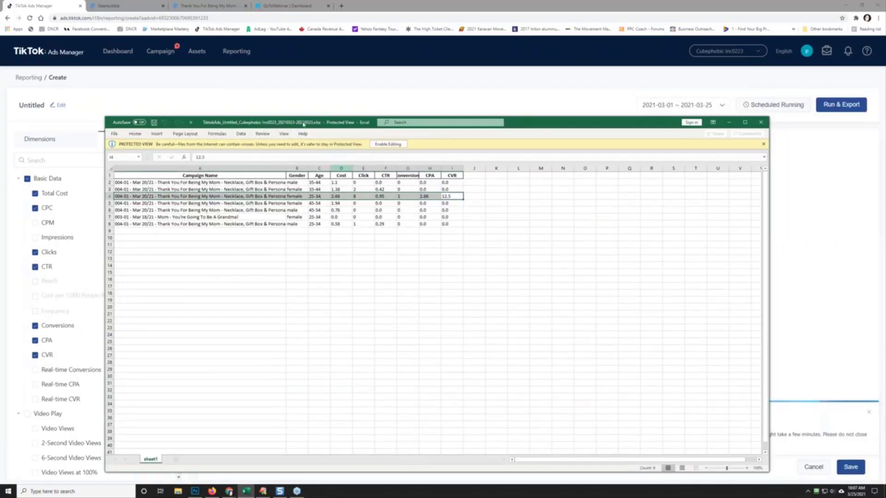
pyautogui.moveTo(303, 123); pyautogui.dragTo(885, 65)
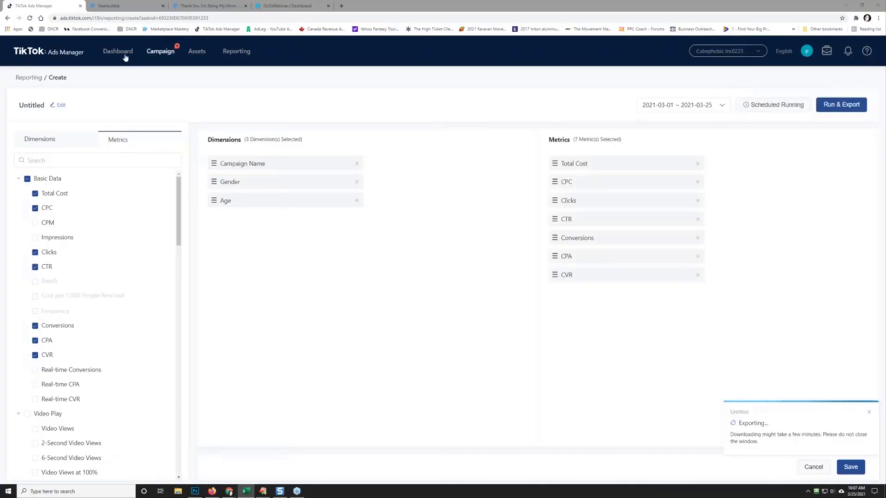
# Step: Retarget the campaign's ad group to Female, ages 25-34 only, and save it
pyautogui.click(154, 52)
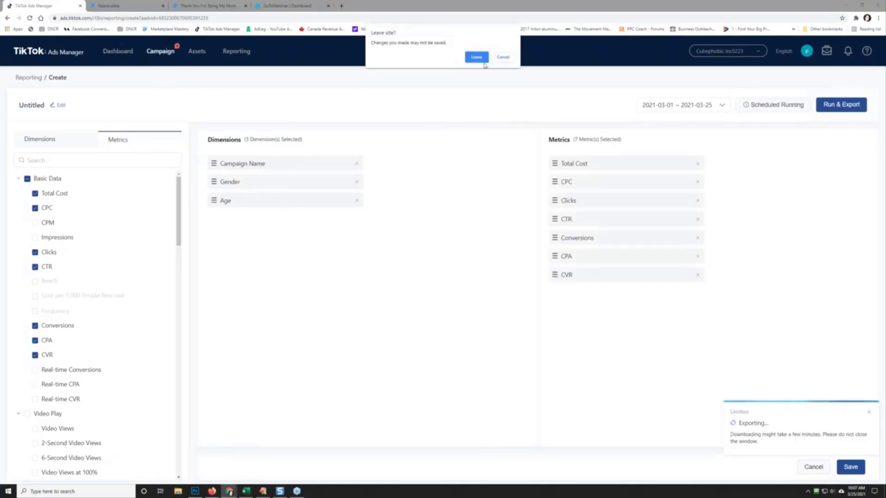
pyautogui.click(477, 57)
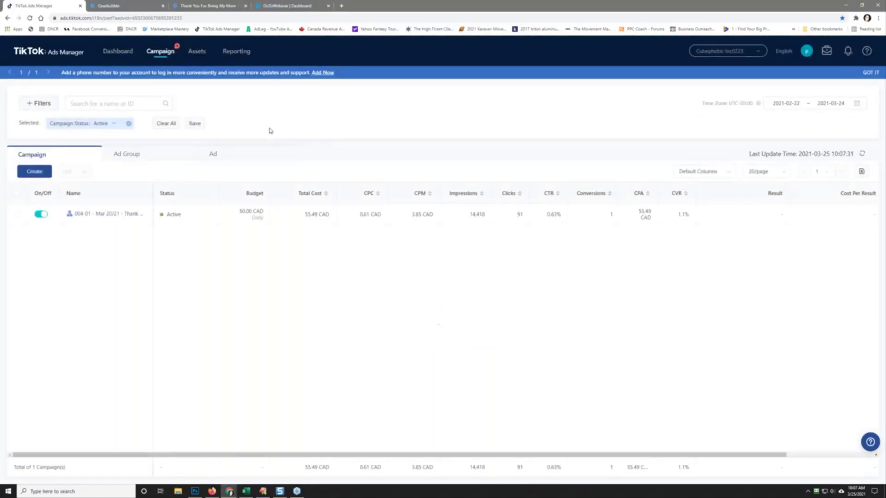
pyautogui.click(90, 212)
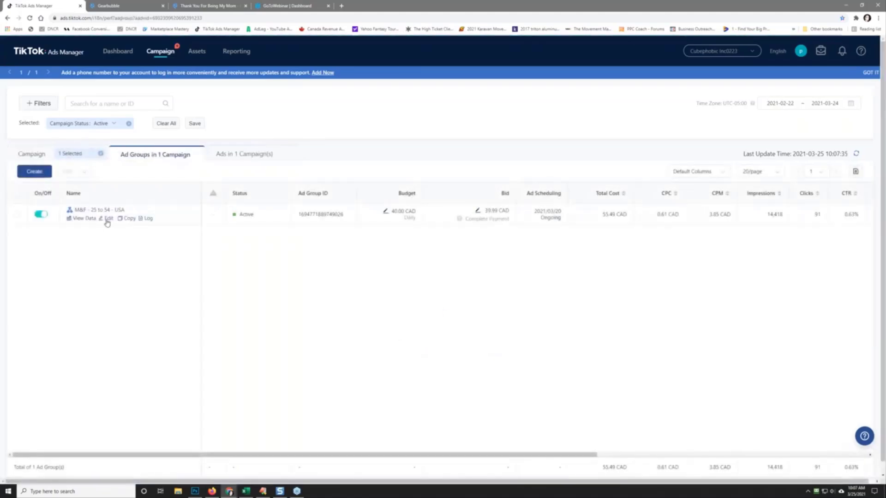
pyautogui.click(109, 219)
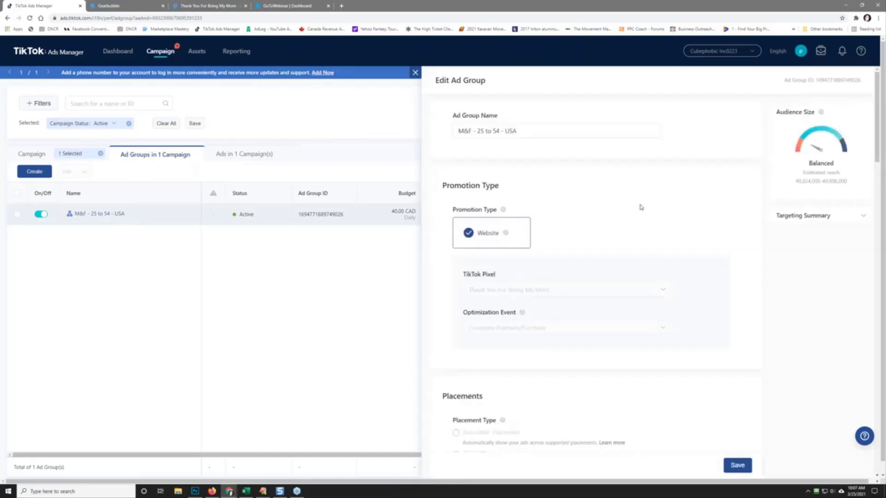
pyautogui.scroll(-10, 701, 229)
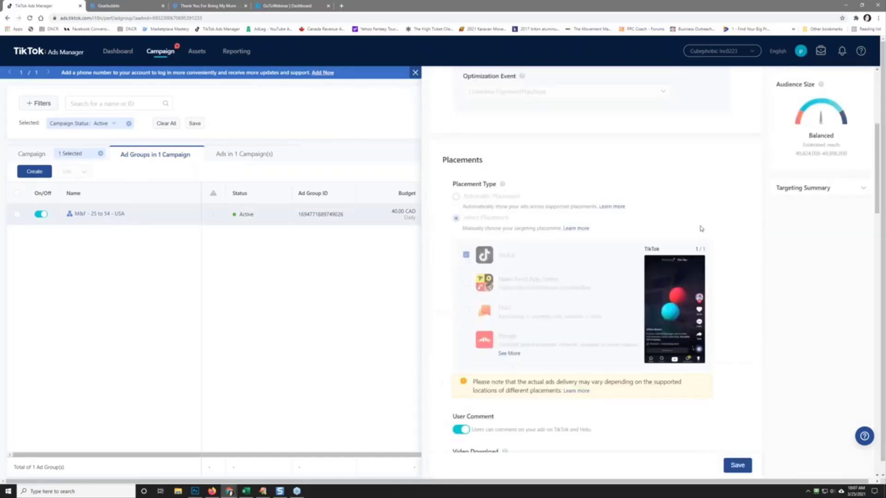
pyautogui.scroll(-10, 645, 252)
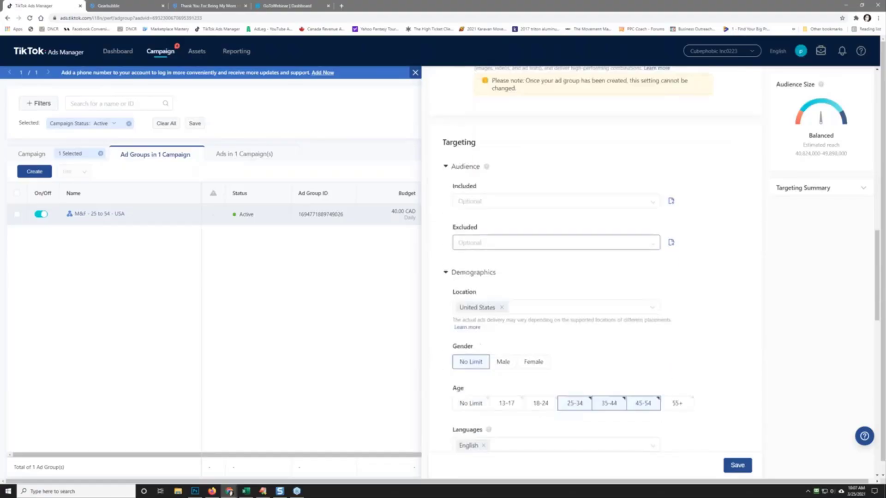
pyautogui.click(533, 202)
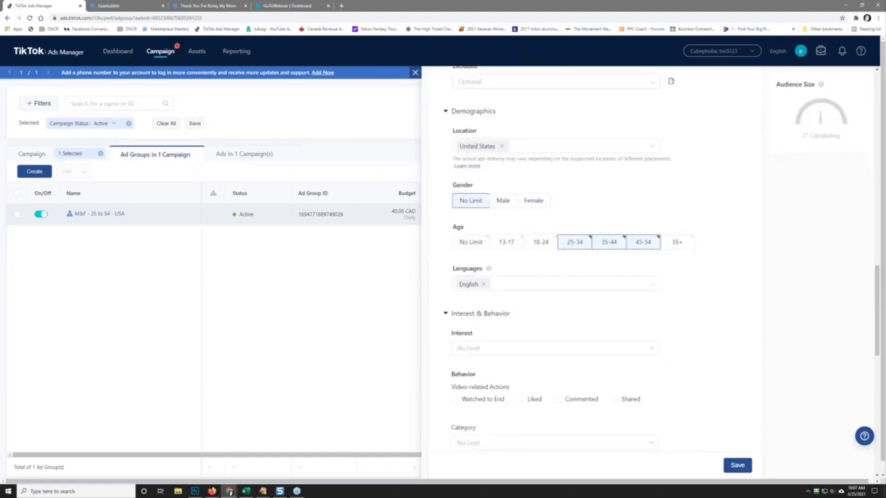
pyautogui.click(618, 249)
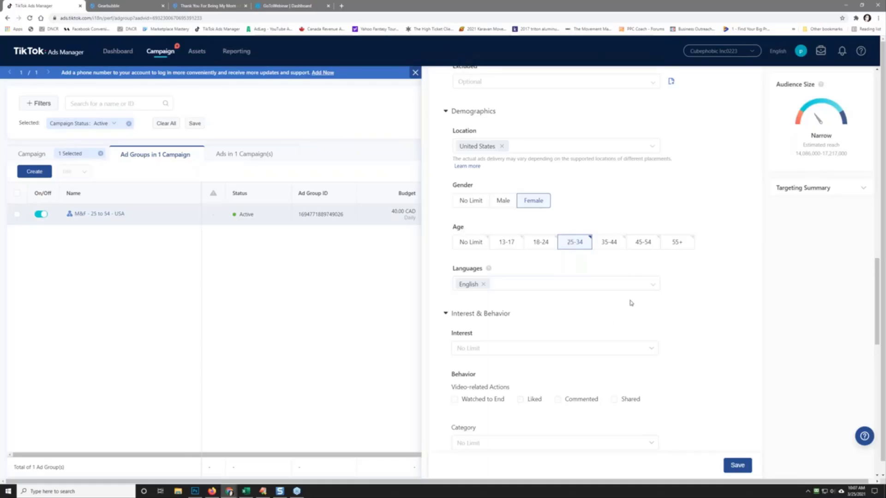
pyautogui.click(737, 466)
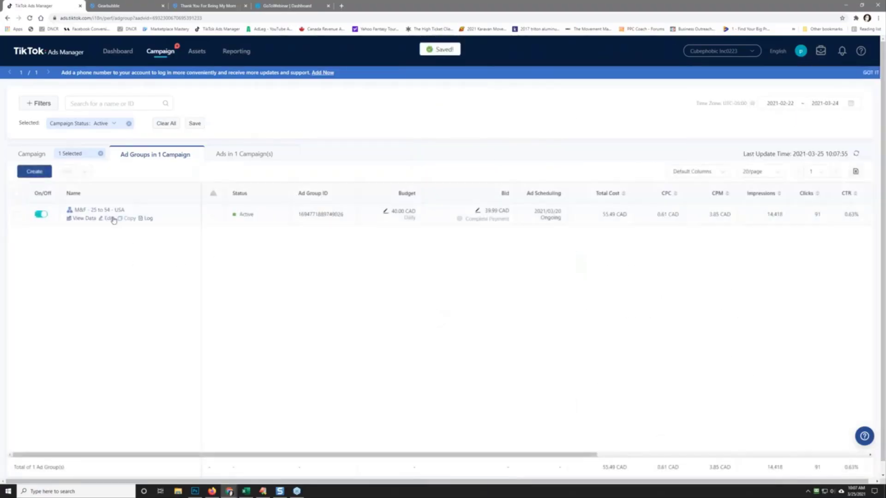
# Step: Rename the ad group to 'Female - 25 to 34 - USA' and save
pyautogui.click(107, 219)
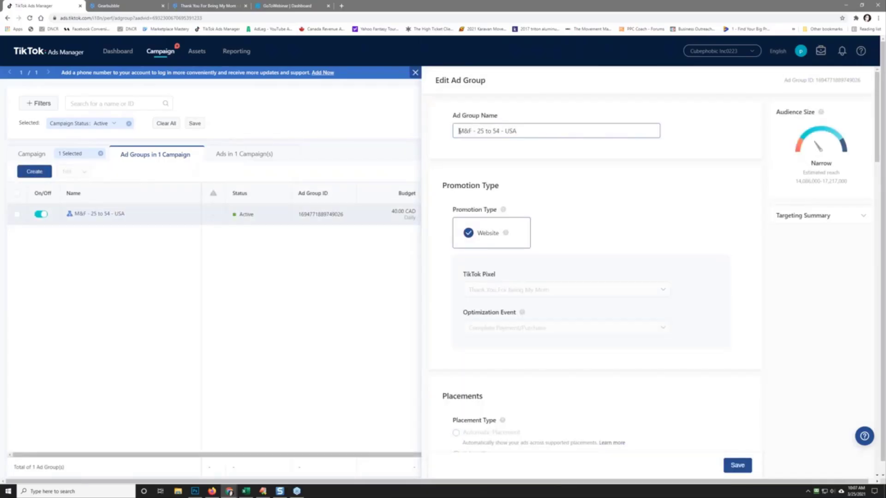
pyautogui.tripleClick(558, 130)
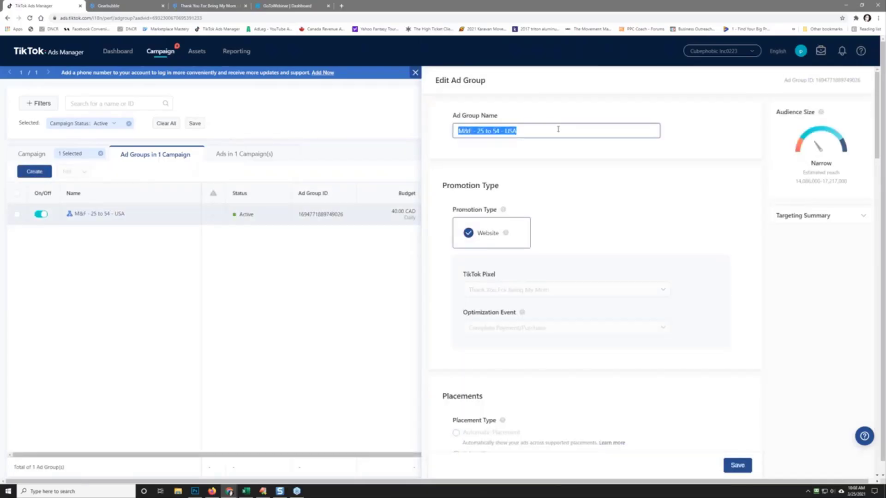
pyautogui.write('Female')
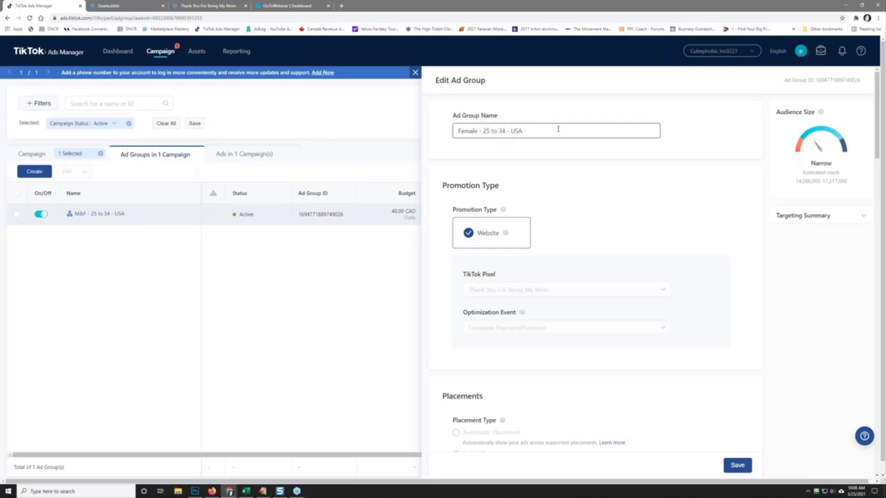
pyautogui.click(734, 464)
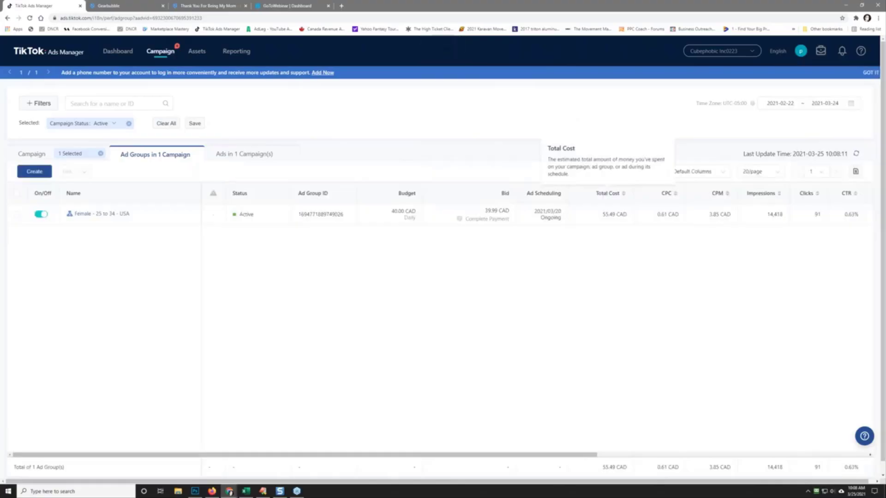
# Step: Start a new custom report with Campaign Name, Gender and Age as dimensions
pyautogui.click(235, 51)
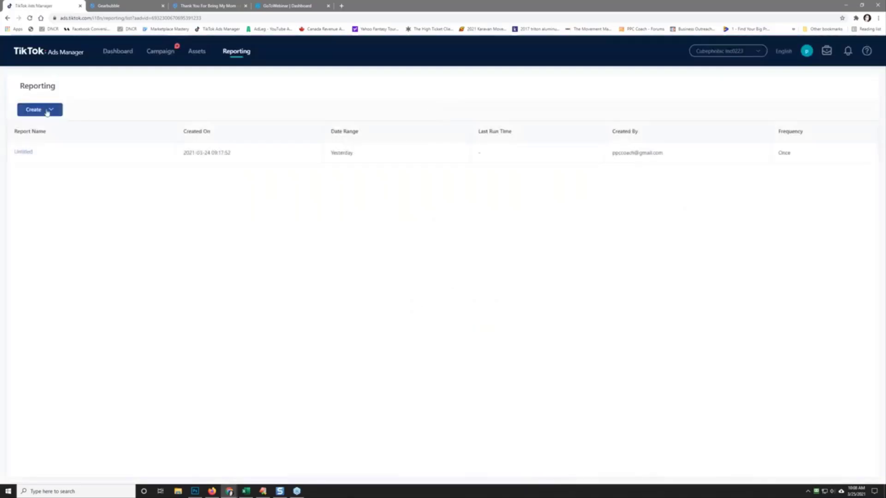
pyautogui.click(47, 113)
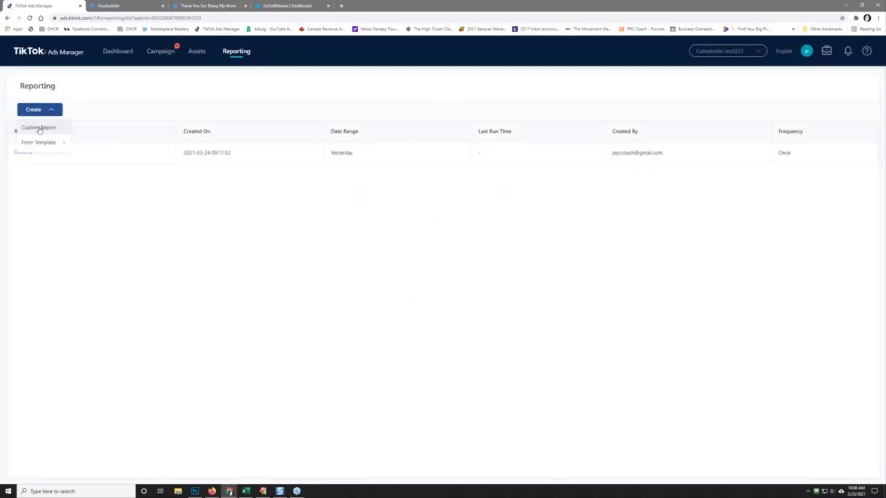
pyautogui.click(35, 129)
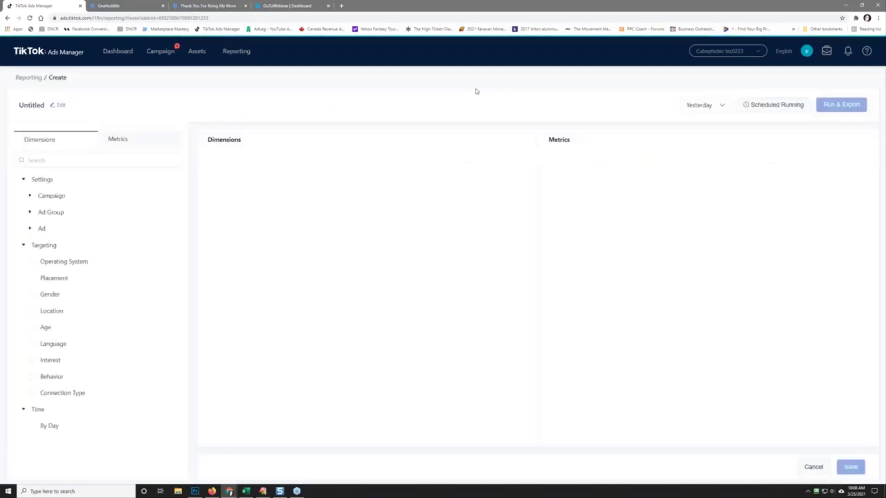
pyautogui.click(30, 197)
pyautogui.click(55, 214)
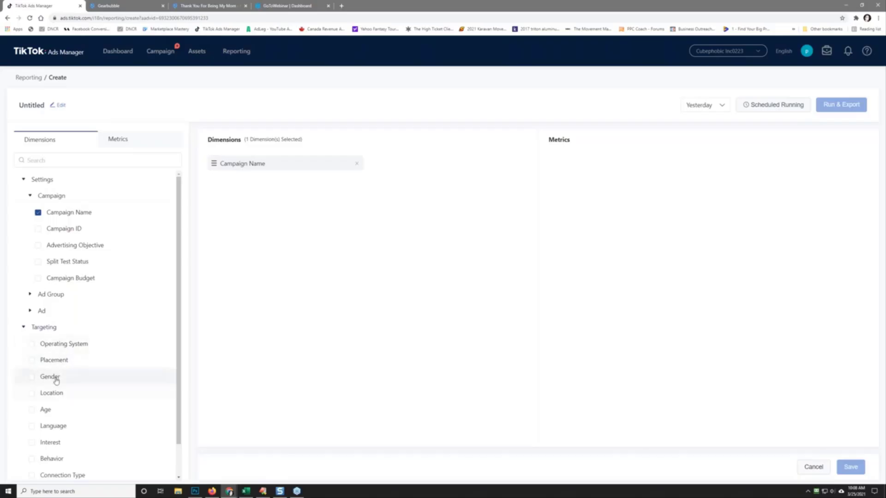
pyautogui.click(56, 378)
pyautogui.click(46, 410)
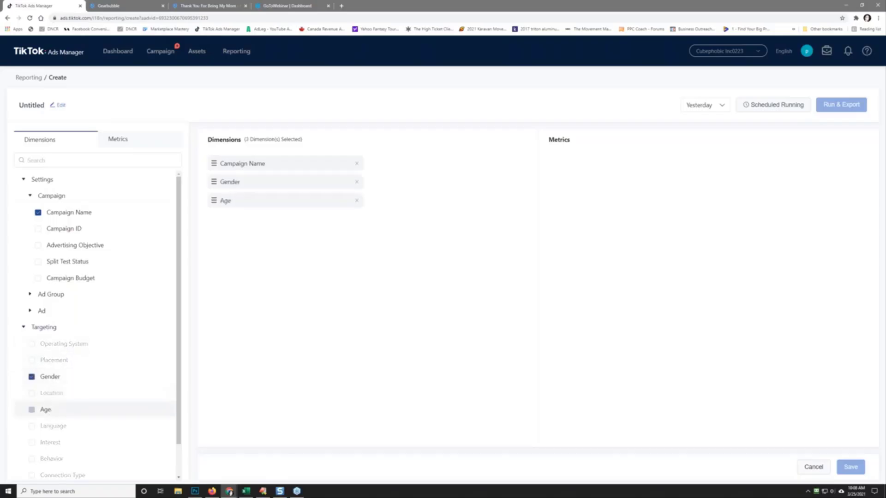
# Step: Set the report to a custom date range from March 1 to March 25
pyautogui.click(710, 103)
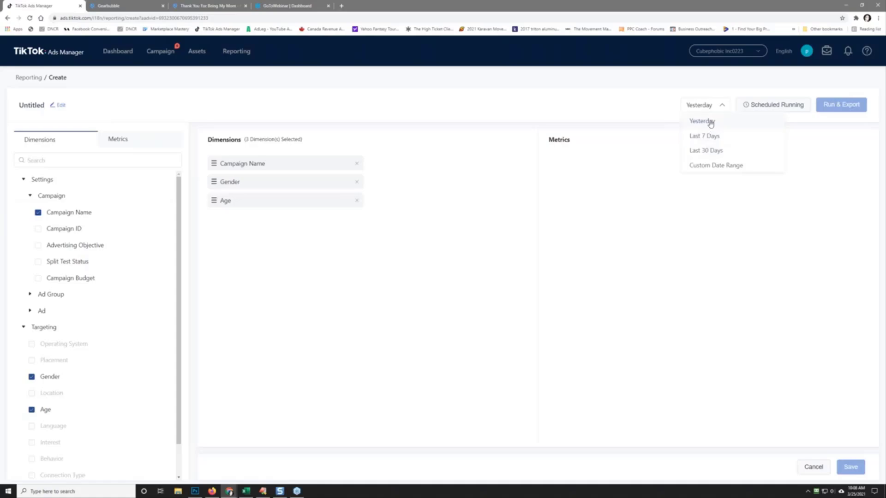
pyautogui.click(715, 165)
pyautogui.click(548, 214)
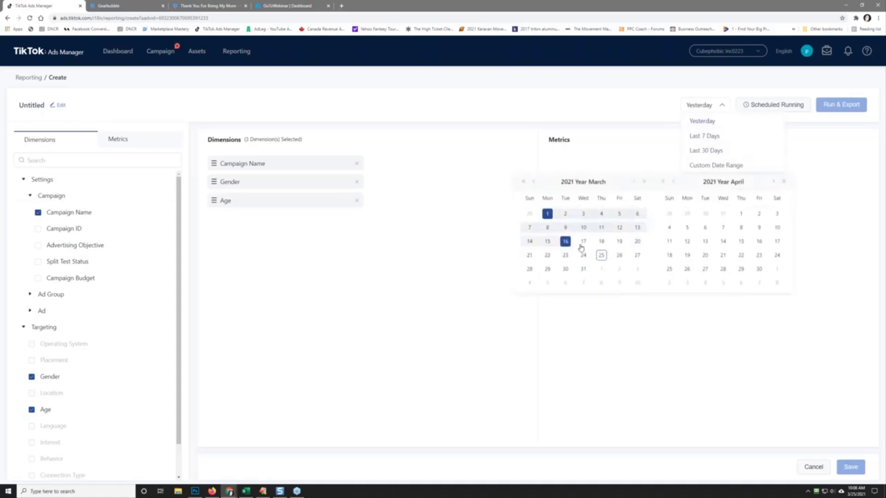
pyautogui.click(602, 256)
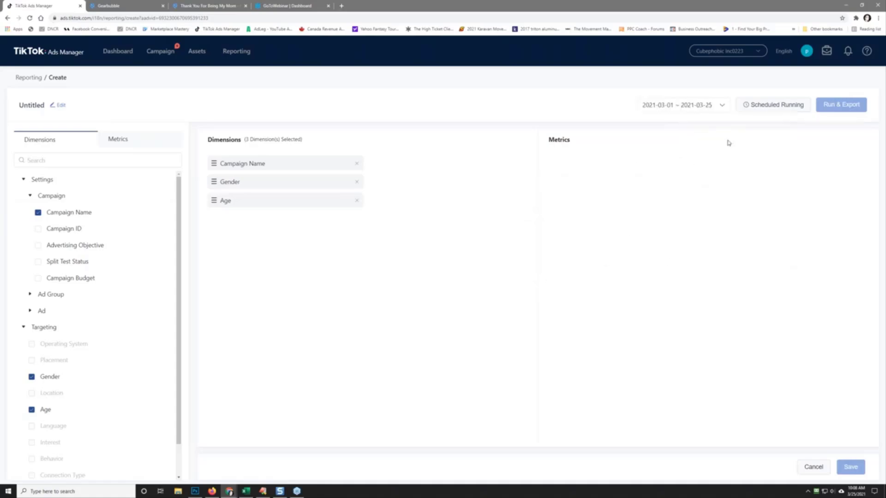
# Step: Add Total Cost, CPC, CPM, Clicks, Conversions, CPA, CVR and CTR as metrics
pyautogui.click(133, 143)
pyautogui.click(45, 193)
pyautogui.click(47, 207)
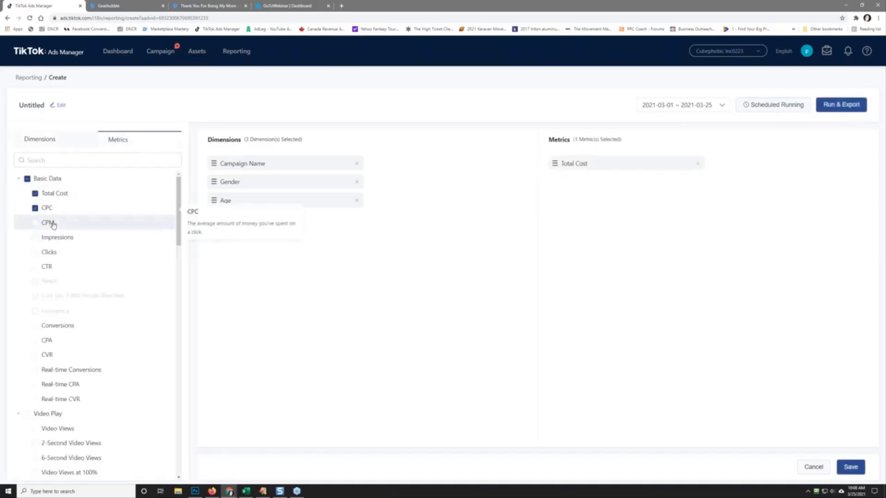
pyautogui.click(48, 223)
pyautogui.click(51, 253)
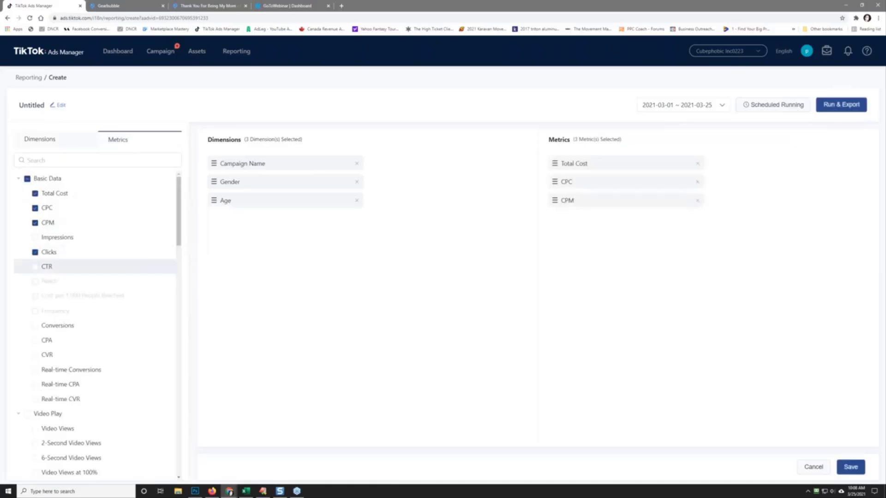
pyautogui.click(63, 327)
pyautogui.click(64, 342)
pyautogui.click(65, 355)
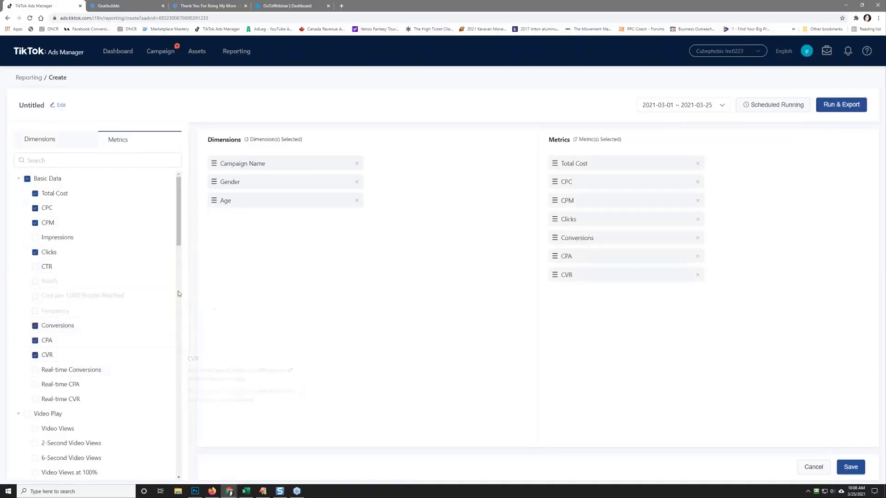
pyautogui.click(55, 267)
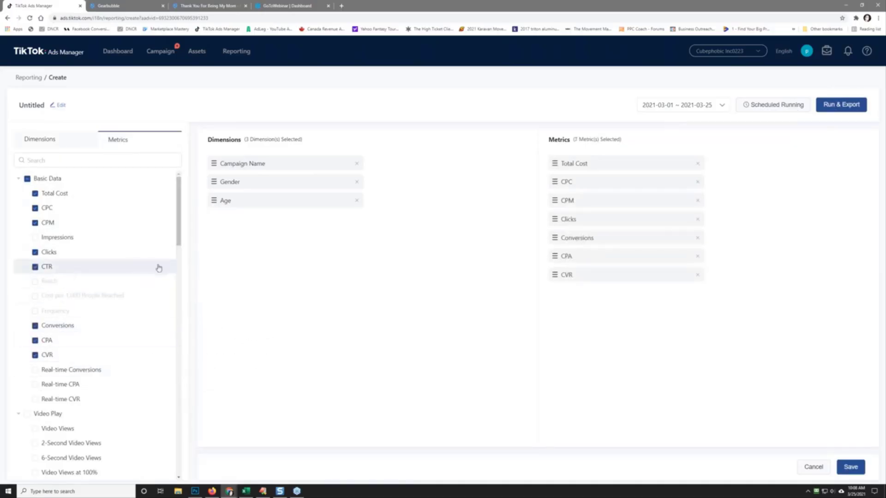
# Step: Run and export the report, then move Ads Manager aside to show Gearbubble
pyautogui.click(840, 111)
pyautogui.click(521, 170)
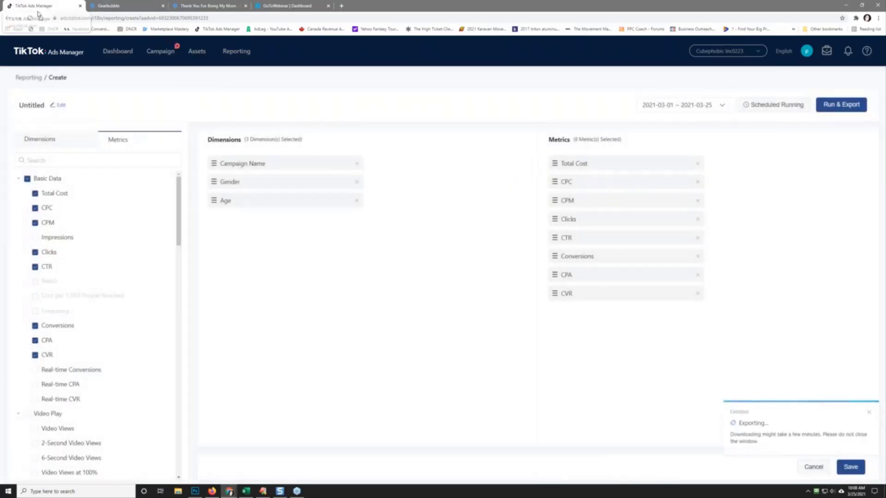
pyautogui.moveTo(38, 12); pyautogui.dragTo(1, 139)
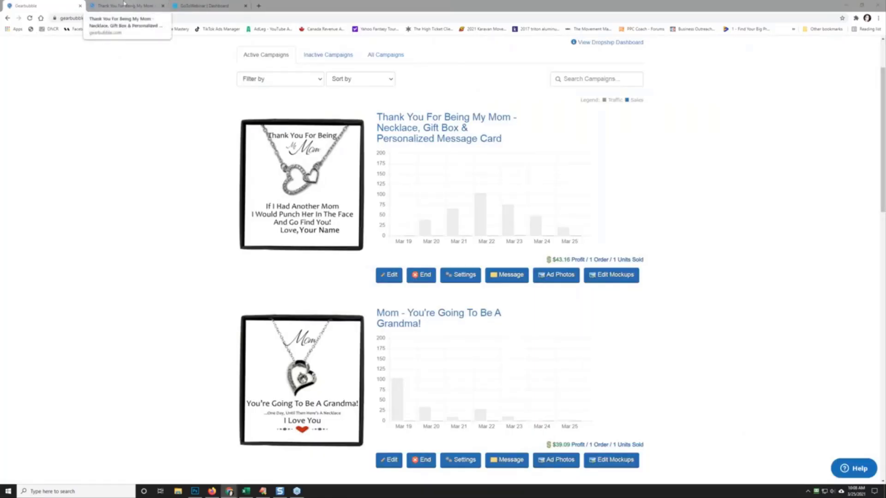
# Step: Load TikTok Ads Manager's active campaign list in a new browser tab
pyautogui.click(261, 6)
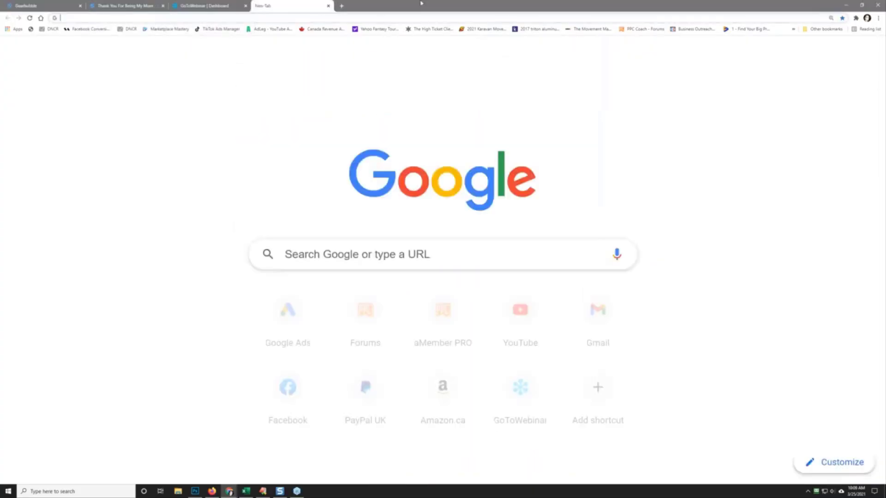
pyautogui.click(219, 29)
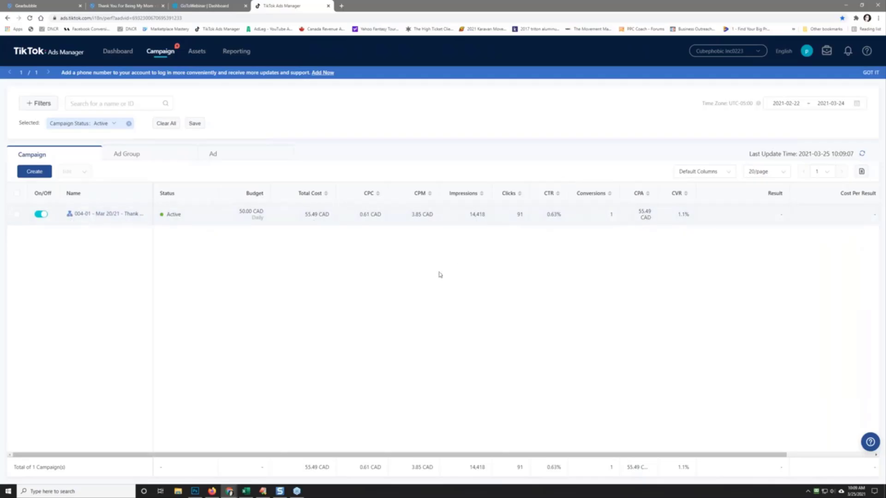
# Step: Open the Female - 25 to 34 - USA ad group's settings and scroll to its targeting
pyautogui.click(101, 211)
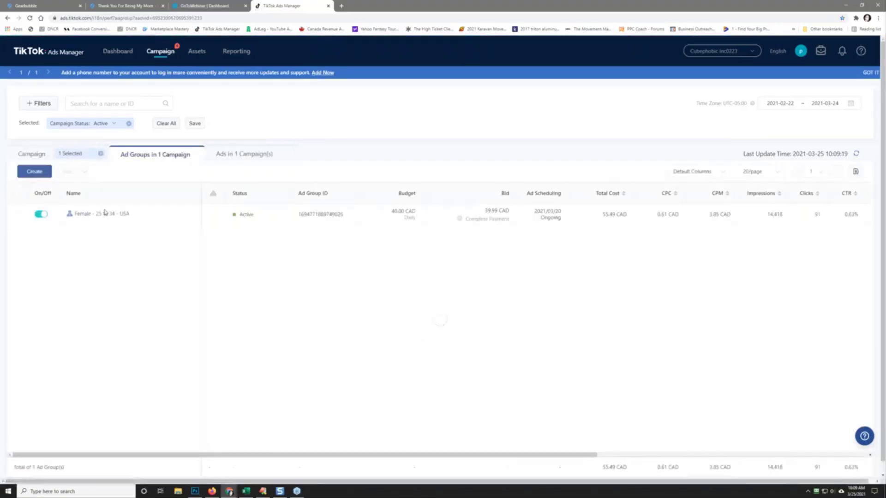
pyautogui.moveTo(106, 213)
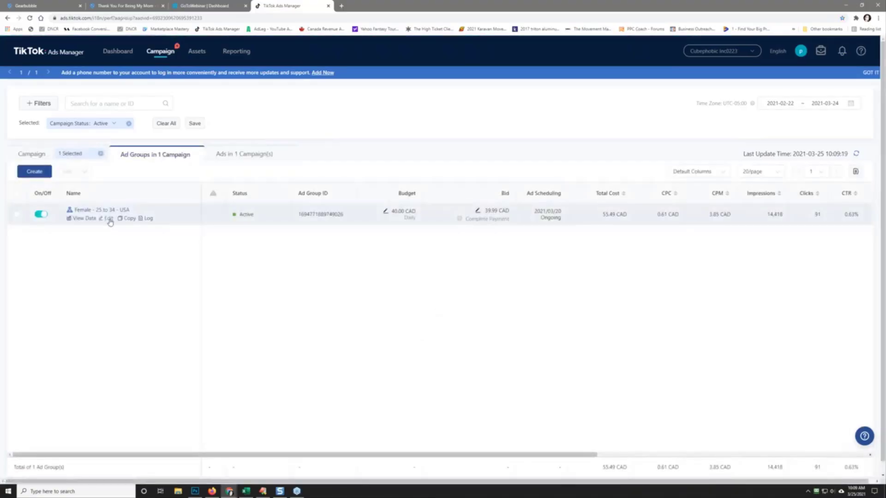
pyautogui.click(108, 218)
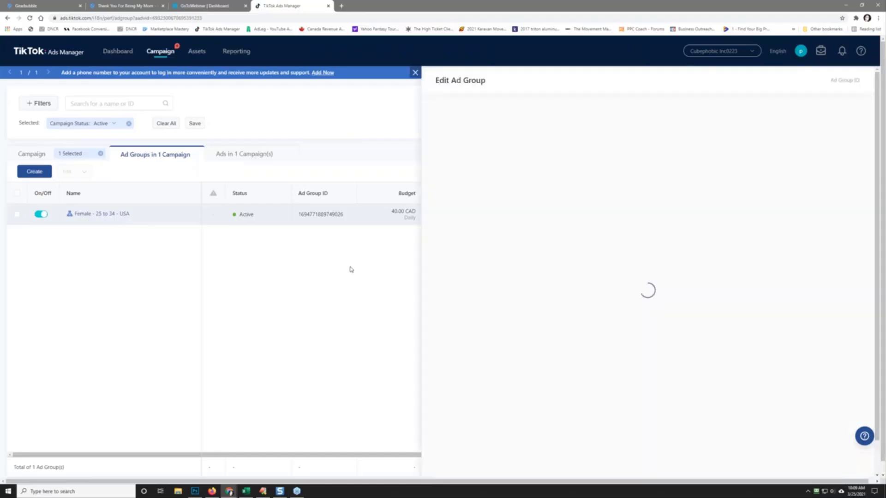
pyautogui.scroll(-4, 658, 224)
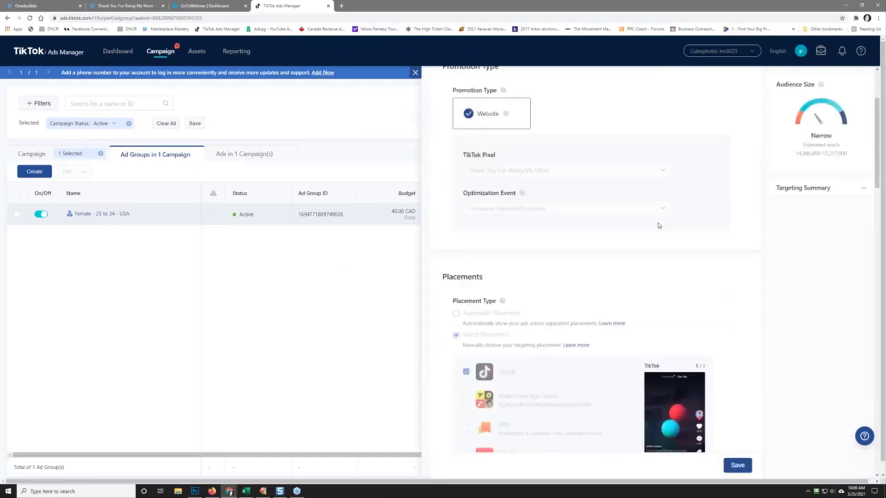
pyautogui.scroll(-15, 658, 226)
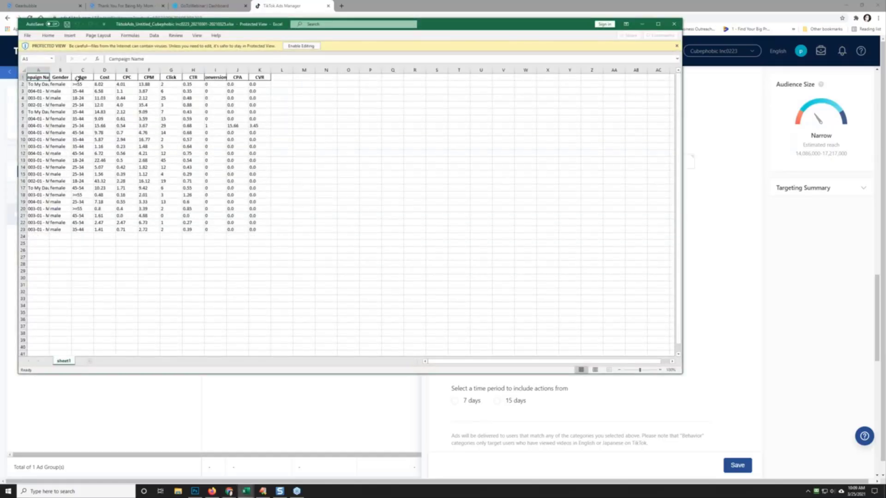
# Step: Widen the Campaign Name column and highlight row 8, the converting row
pyautogui.moveTo(49, 70); pyautogui.dragTo(191, 74)
pyautogui.click(161, 126)
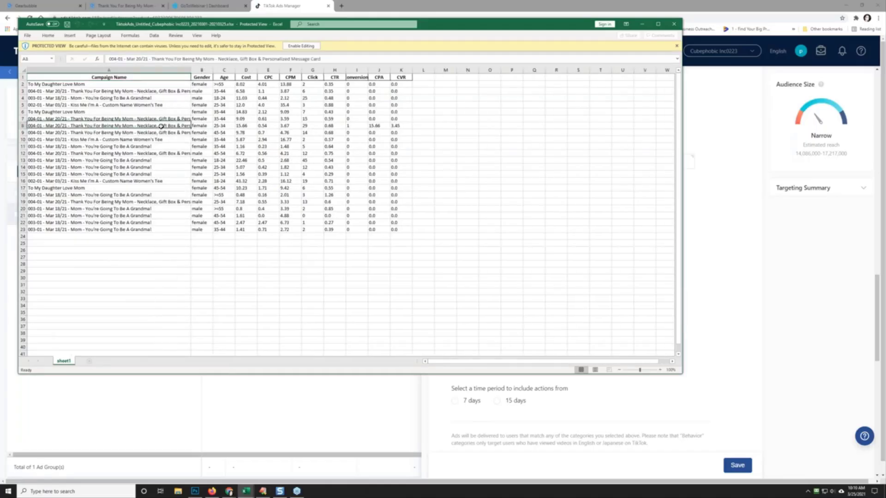
pyautogui.click(22, 126)
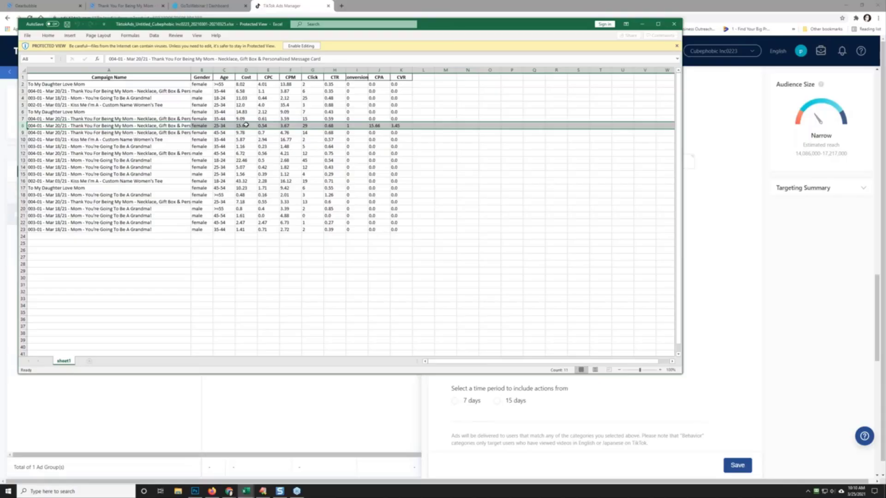
# Step: Review costs in D7, D9, D12, D19 and D8 (15.66), select A8:D8, then minimize Excel
pyautogui.click(247, 119)
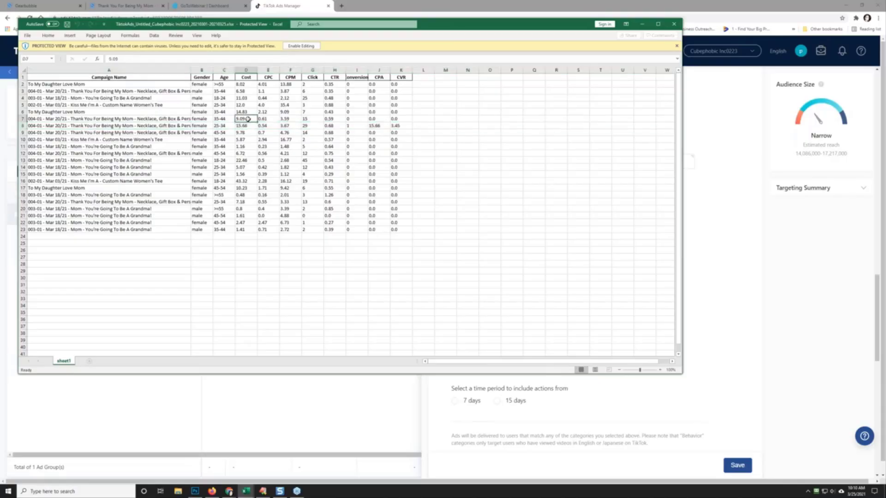
pyautogui.click(247, 132)
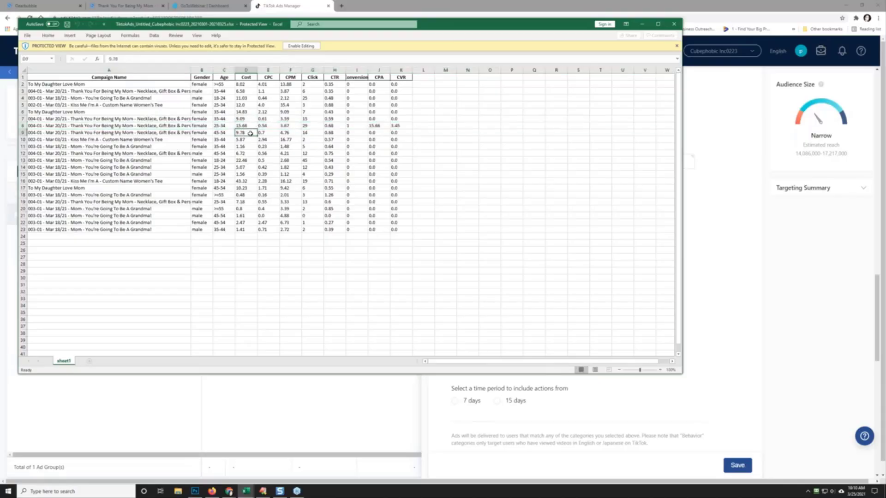
pyautogui.click(248, 153)
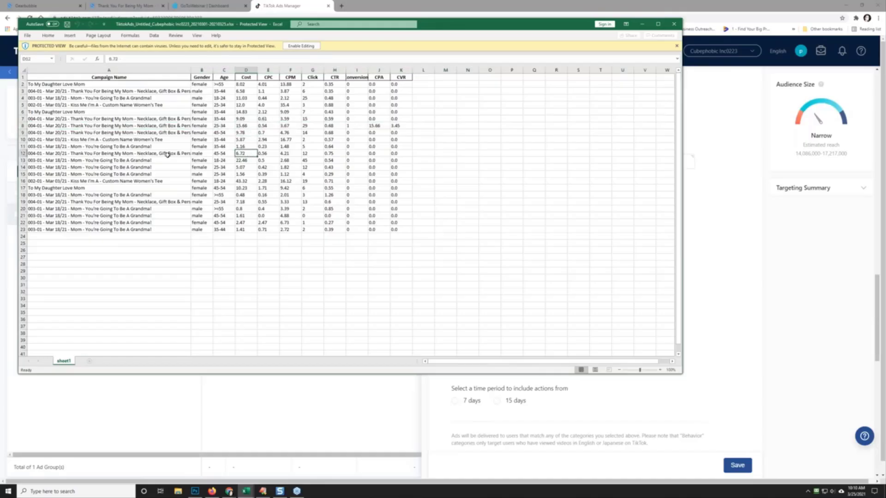
pyautogui.click(241, 204)
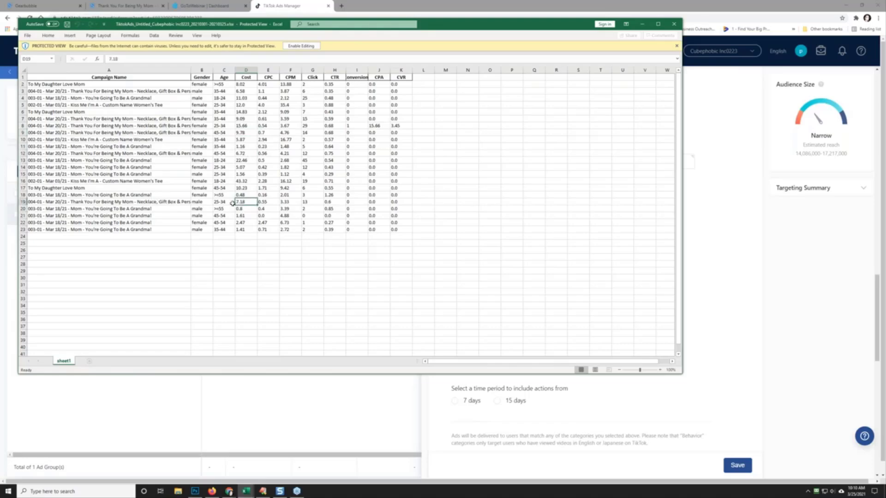
pyautogui.click(245, 126)
pyautogui.moveTo(162, 127); pyautogui.dragTo(413, 128)
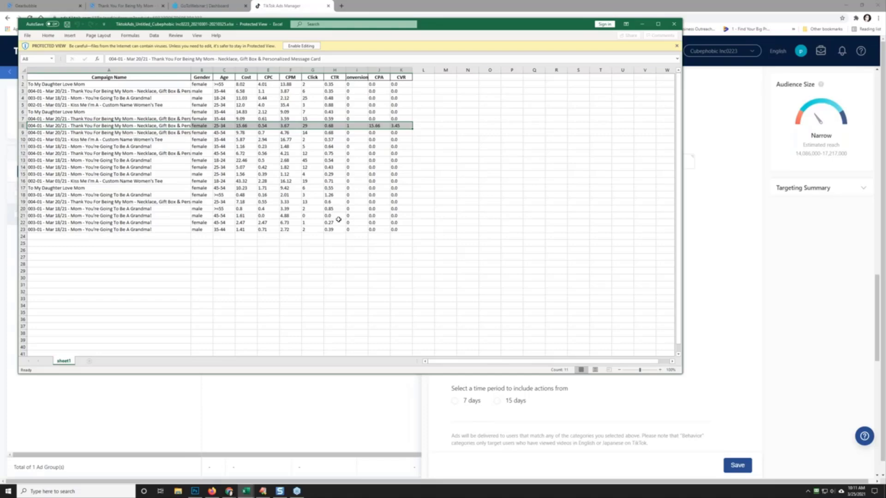
pyautogui.click(643, 25)
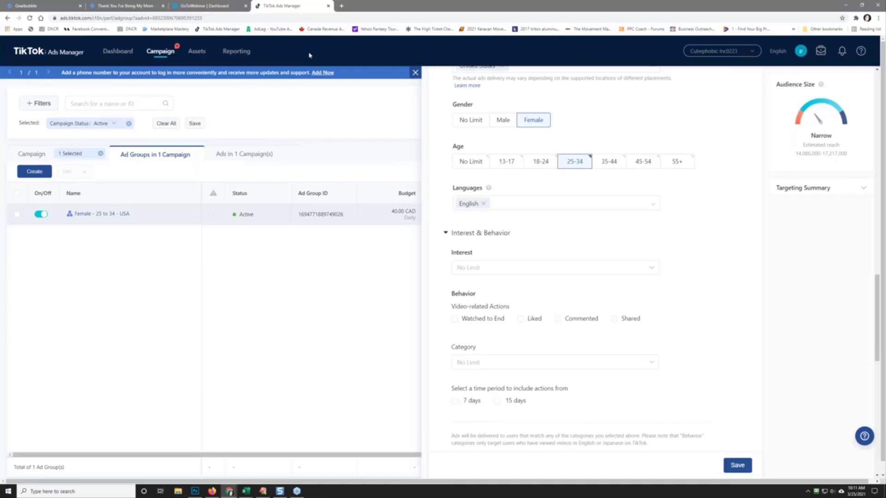
# Step: Close the Edit Ad Group drawer without saving any changes
pyautogui.click(414, 72)
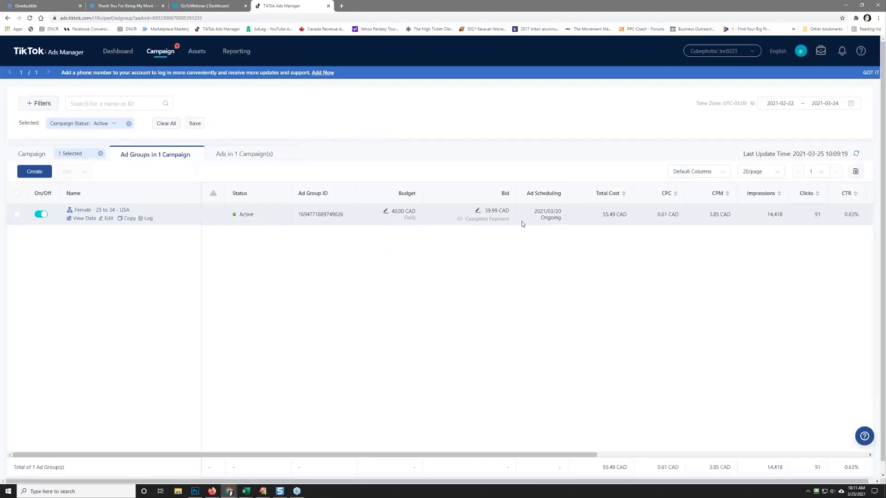
pyautogui.click(247, 154)
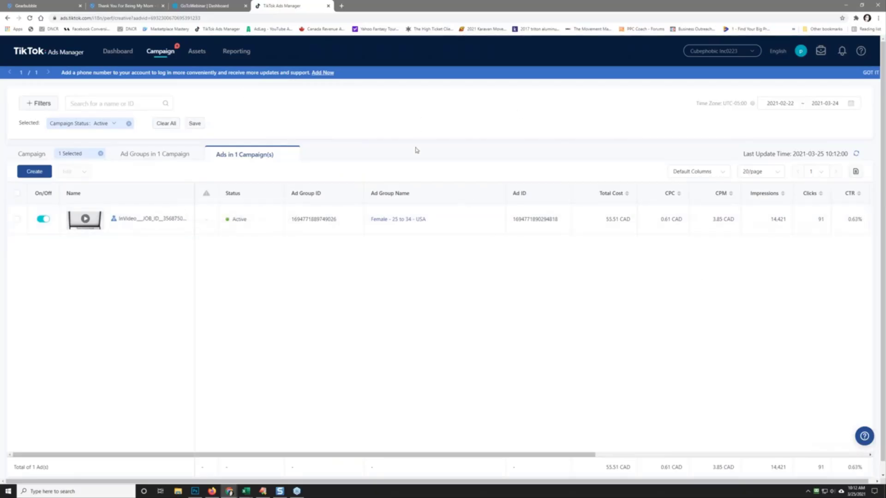
pyautogui.click(158, 154)
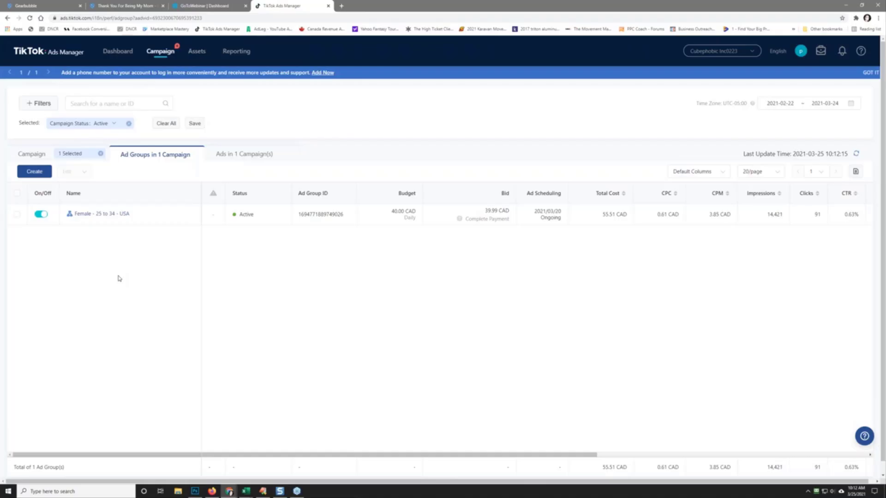
# Step: Create a new website pixel named 'Mom Pixel' from the Events manager
pyautogui.moveTo(198, 55)
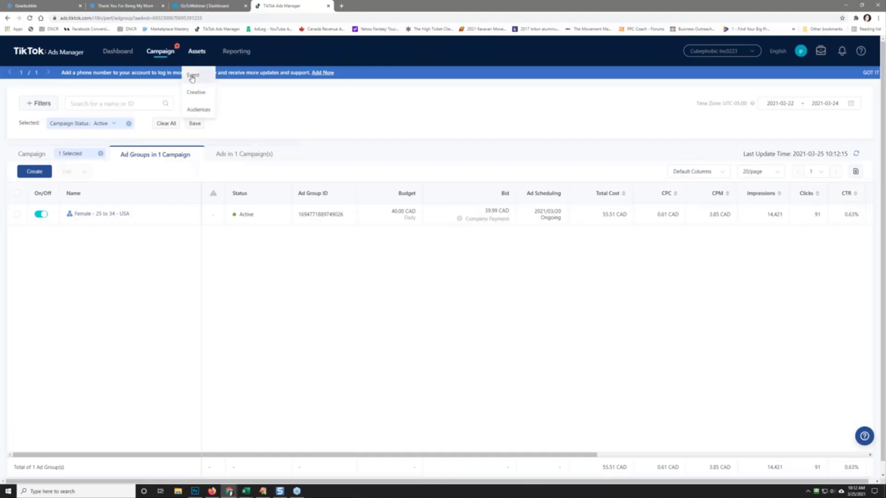
pyautogui.click(193, 78)
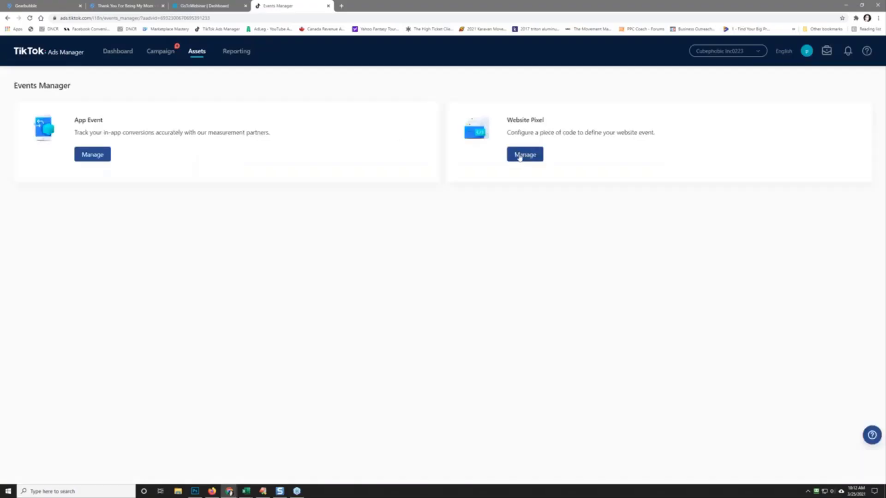
pyautogui.click(525, 155)
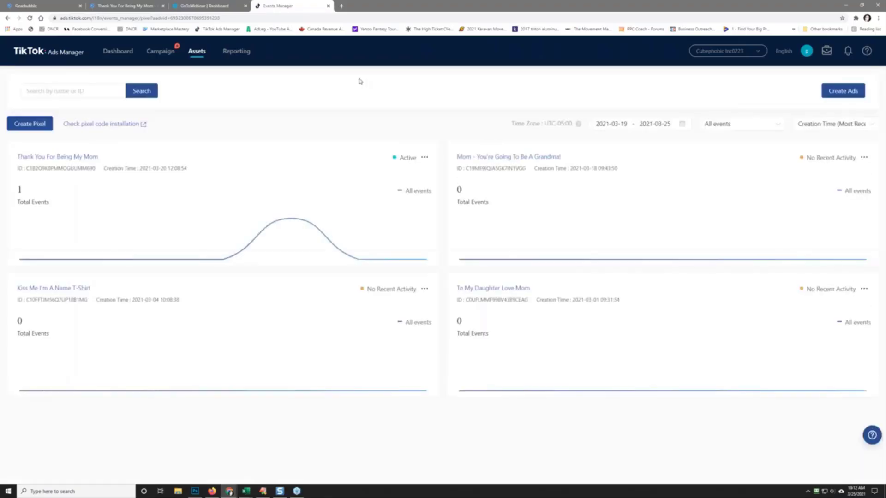
pyautogui.click(26, 123)
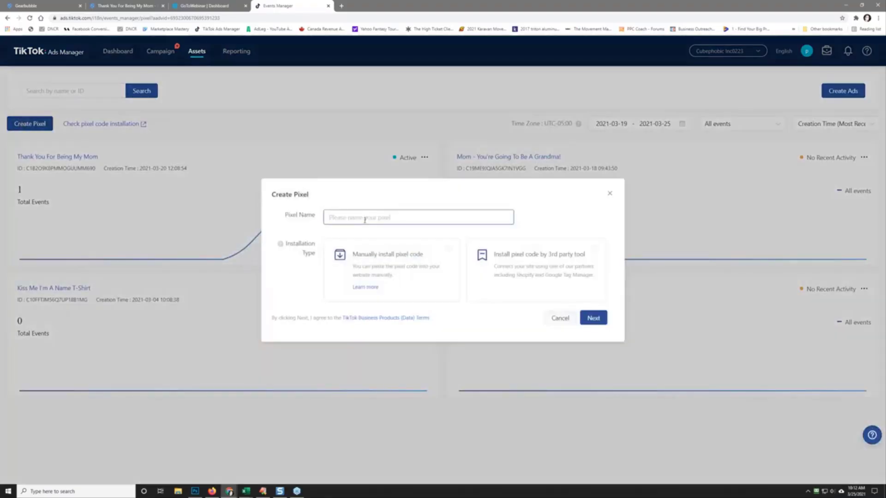
pyautogui.click(364, 220)
pyautogui.write('Mom Pixel')
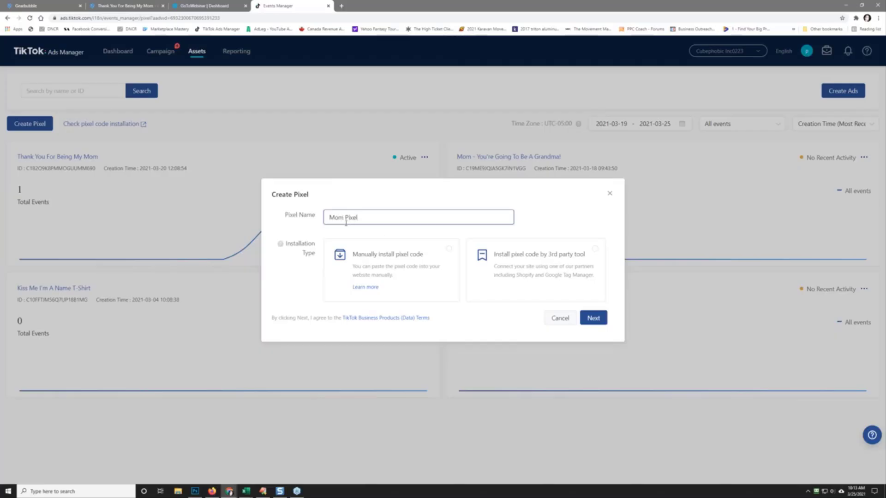
# Step: Choose manual installation and Standard Mode, then copy the pixel base code
pyautogui.click(376, 267)
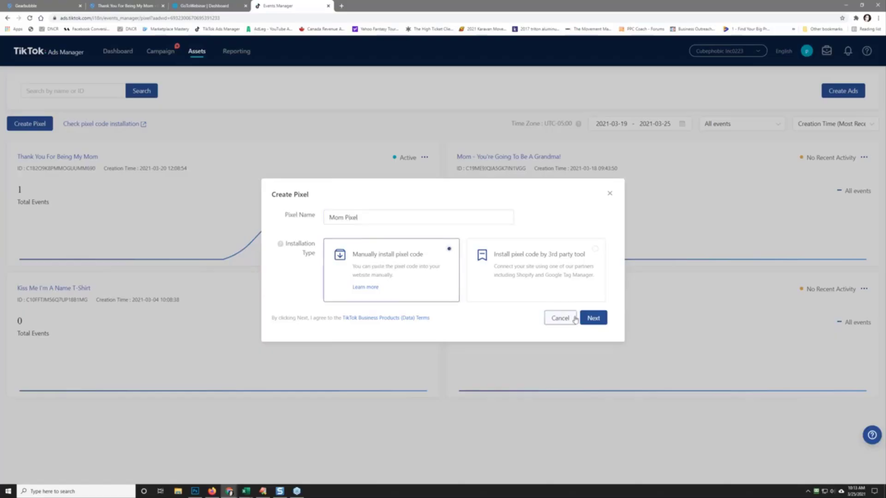
pyautogui.click(590, 318)
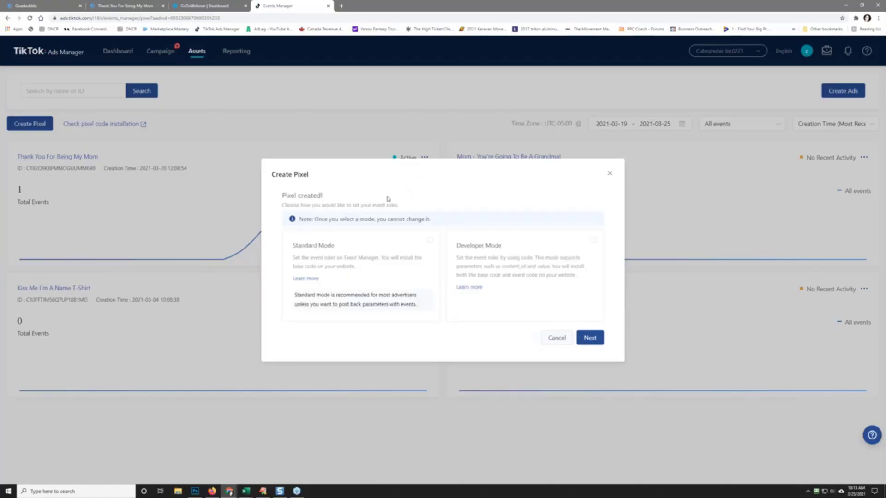
pyautogui.click(395, 267)
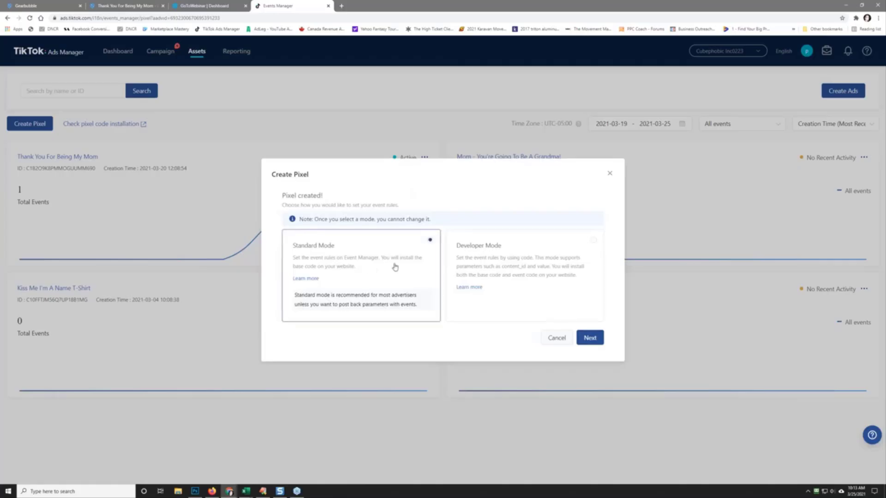
pyautogui.click(590, 340)
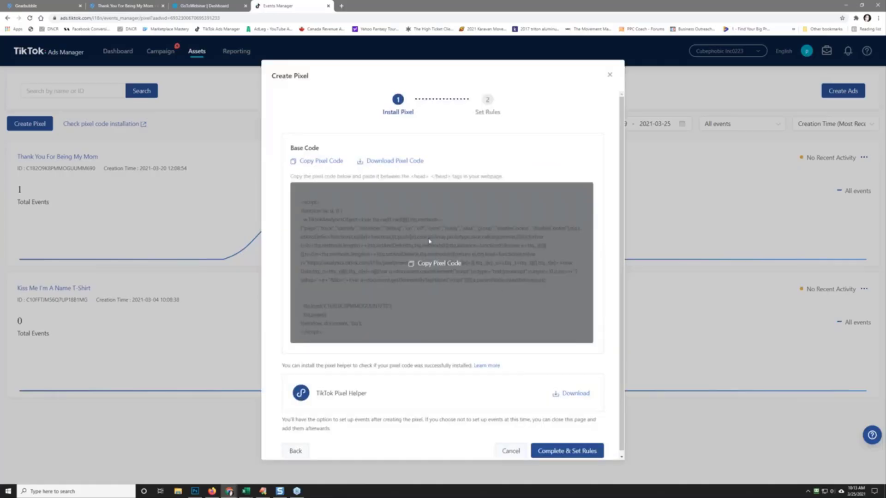
pyautogui.click(434, 265)
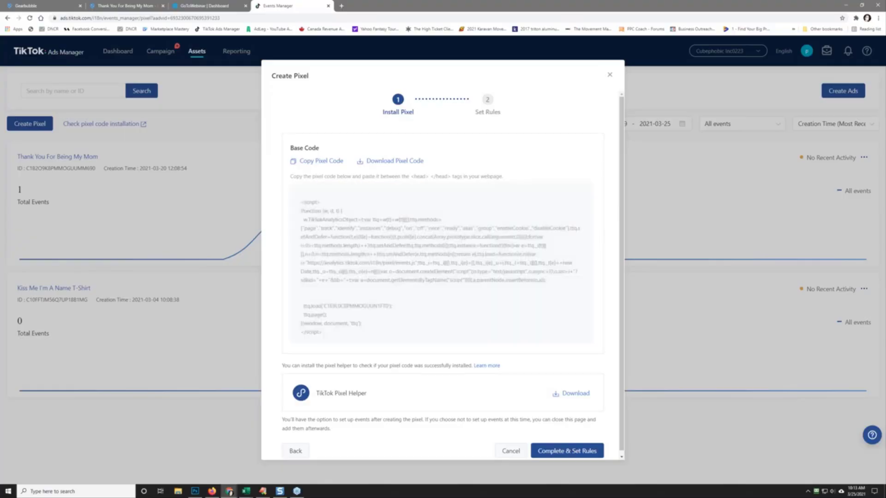
# Step: Paste the pixel code as plain text into a new blank Google Doc
pyautogui.click(340, 6)
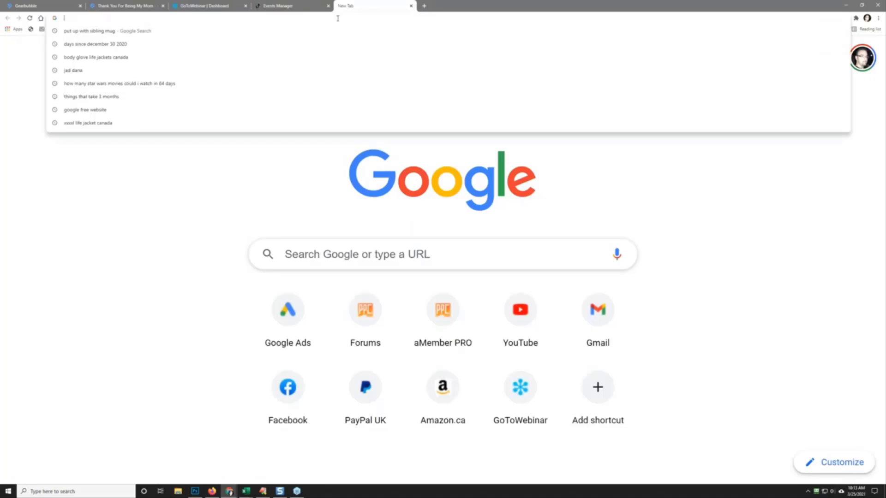
pyautogui.write('google.com')
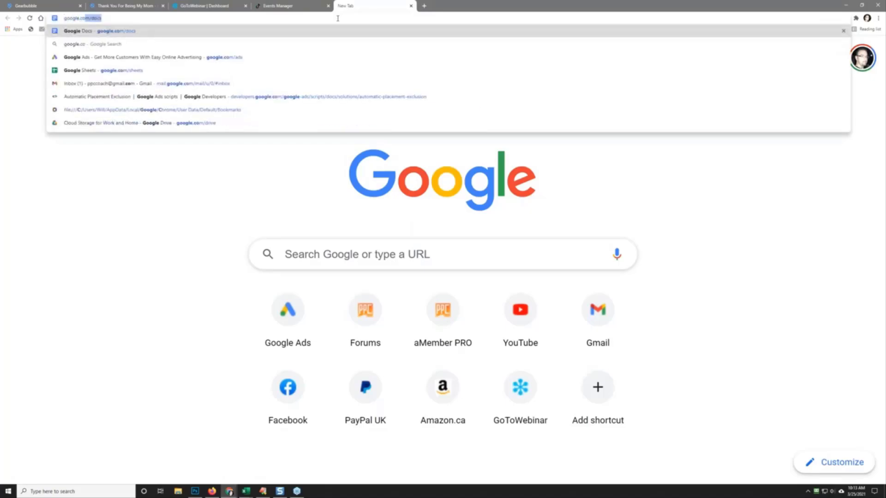
pyautogui.write('/docs')
pyautogui.press('Return')
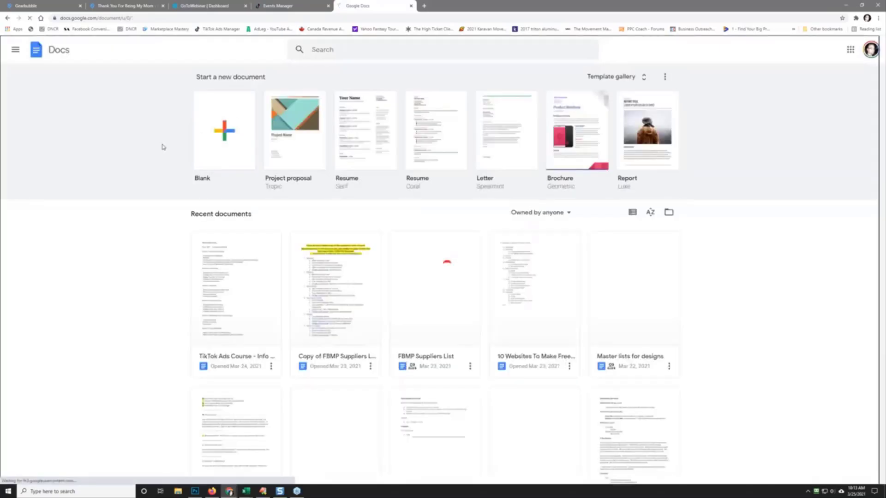
pyautogui.click(224, 134)
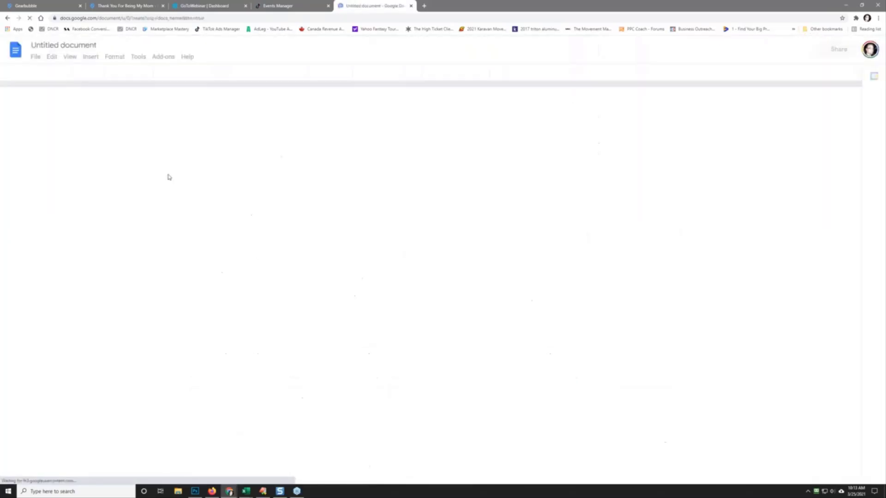
pyautogui.rightClick(321, 141)
pyautogui.click(341, 189)
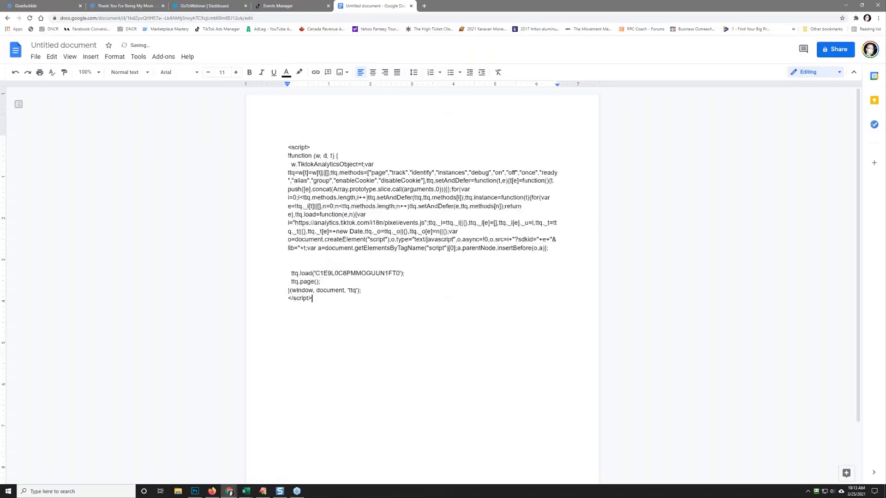
# Step: Title the document 'Tik Tok Pixel - Moms' and return to the TikTok tab
pyautogui.click(64, 46)
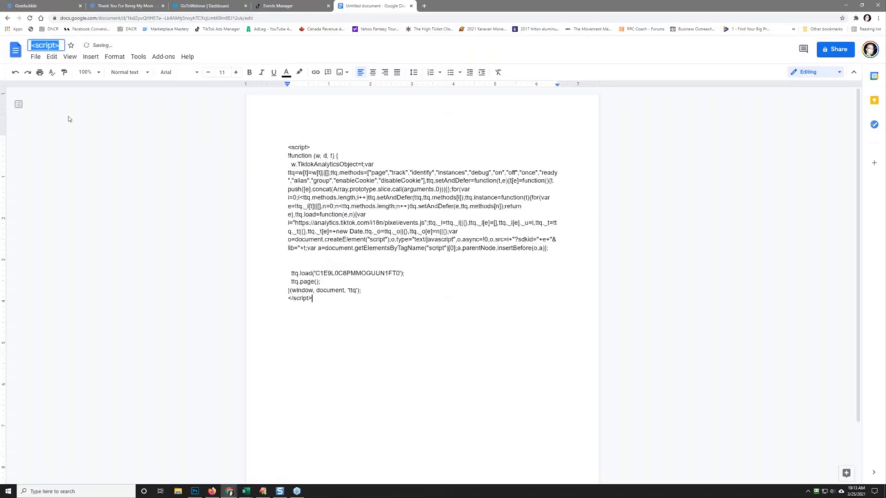
pyautogui.write('Tik Tok')
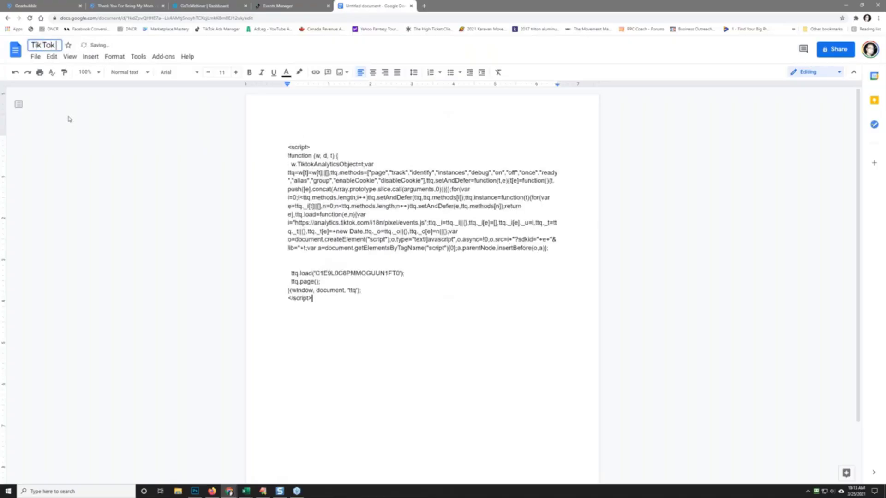
pyautogui.write(' Pixel - Mom')
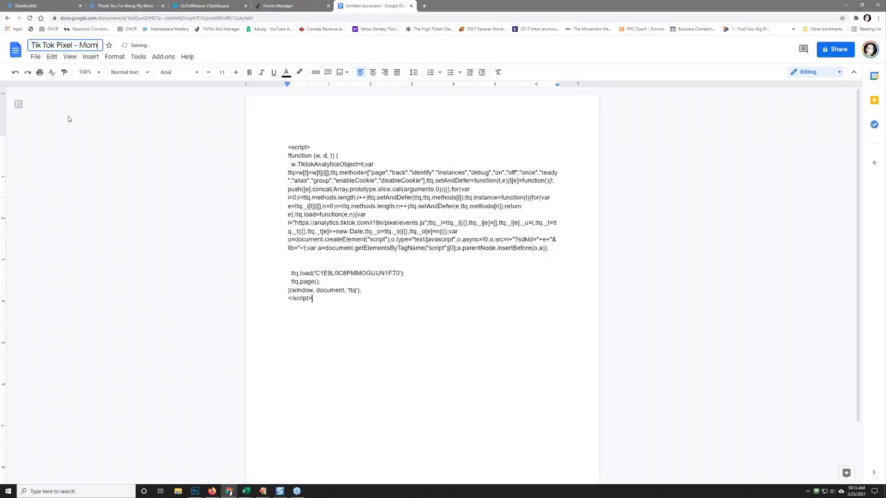
pyautogui.write('s')
pyautogui.click(409, 290)
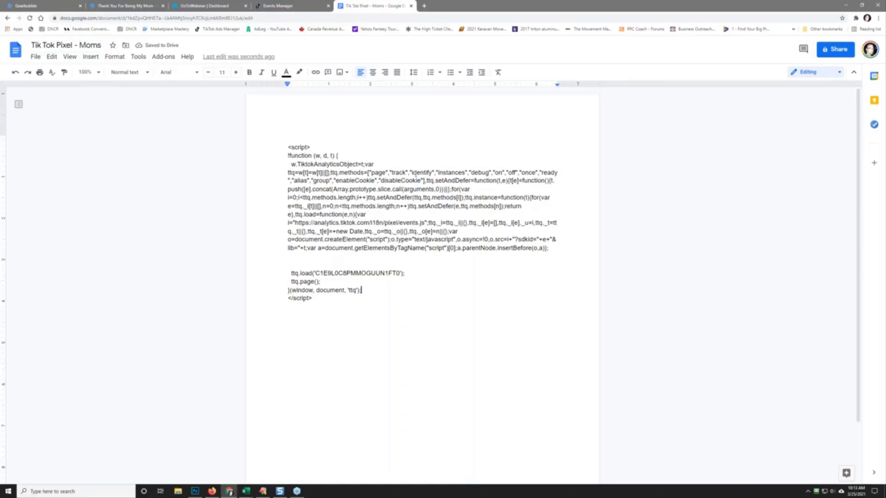
pyautogui.click(301, 5)
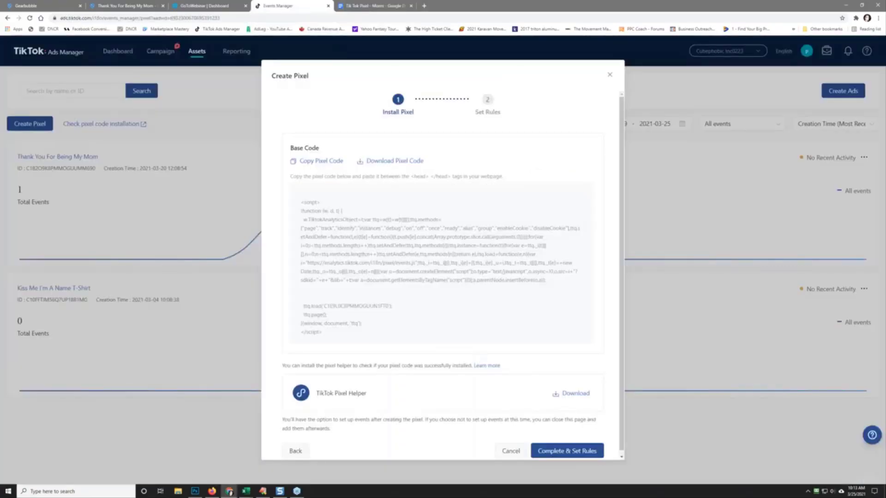
# Step: Set up a custom event with event type Complete Payment
pyautogui.click(579, 456)
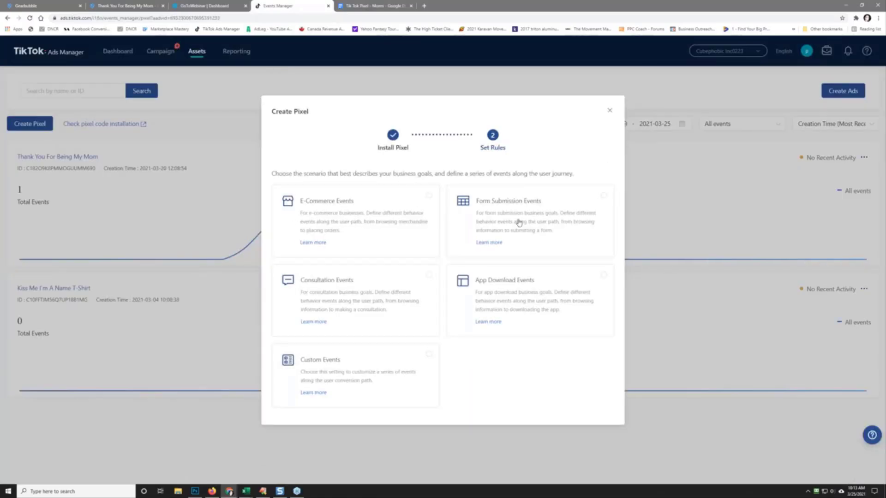
pyautogui.click(350, 375)
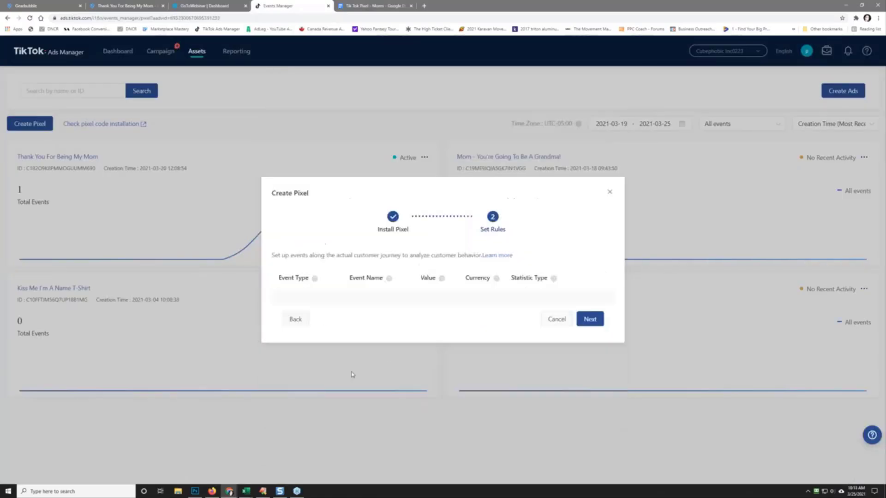
pyautogui.click(306, 300)
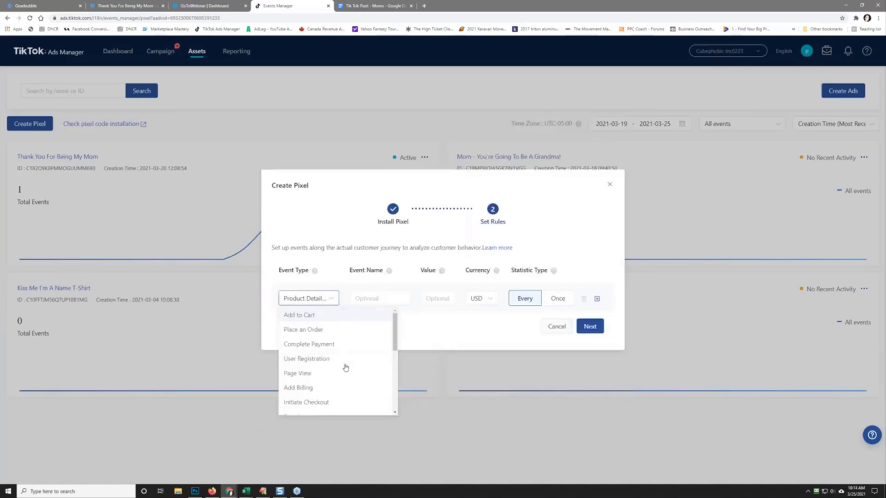
pyautogui.moveTo(392, 340)
pyautogui.mouseDown()
pyautogui.moveTo(395, 406)
pyautogui.moveTo(399, 331)
pyautogui.moveTo(398, 340)
pyautogui.mouseUp()
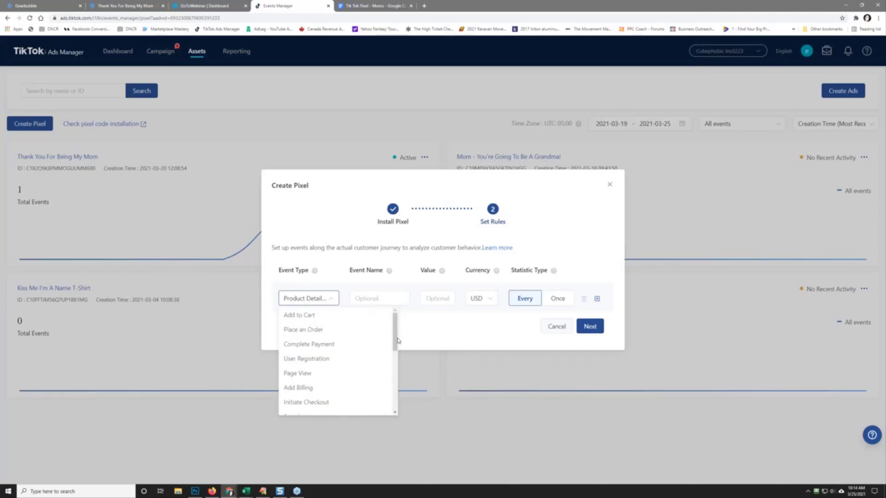
pyautogui.click(345, 344)
# Step: Name the event 'Purchase', count it once, and continue
pyautogui.click(370, 298)
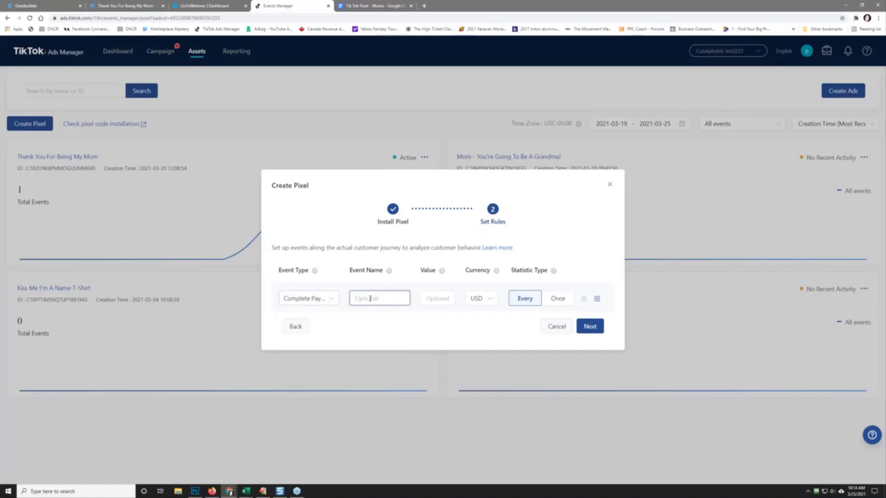
pyautogui.write('Purchase')
pyautogui.press('BackSpace')
pyautogui.press('BackSpace')
pyautogui.press('BackSpace')
pyautogui.press('BackSpace')
pyautogui.press('BackSpace')
pyautogui.press('BackSpace')
pyautogui.press('BackSpace')
pyautogui.write('urhcase')
pyautogui.press('BackSpace')
pyautogui.press('BackSpace')
pyautogui.press('BackSpace')
pyautogui.press('BackSpace')
pyautogui.press('BackSpace')
pyautogui.write('chase')
pyautogui.press('Tab')
pyautogui.moveTo(441, 272)
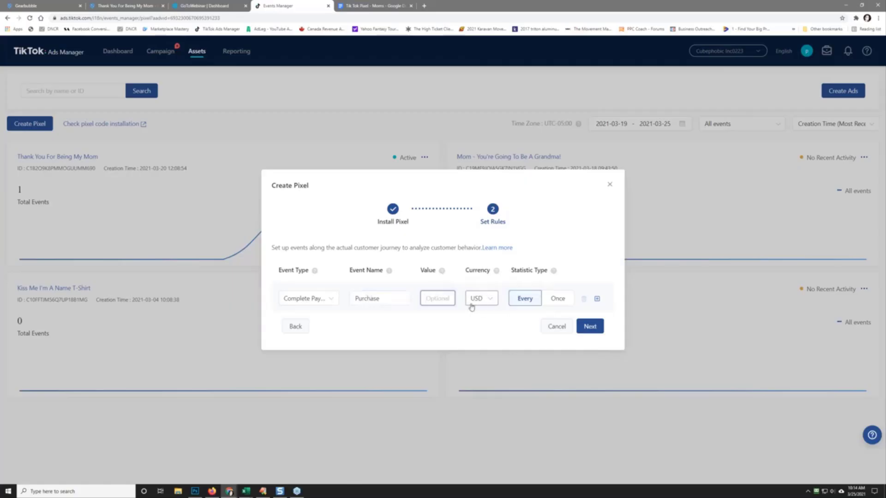
pyautogui.click(554, 301)
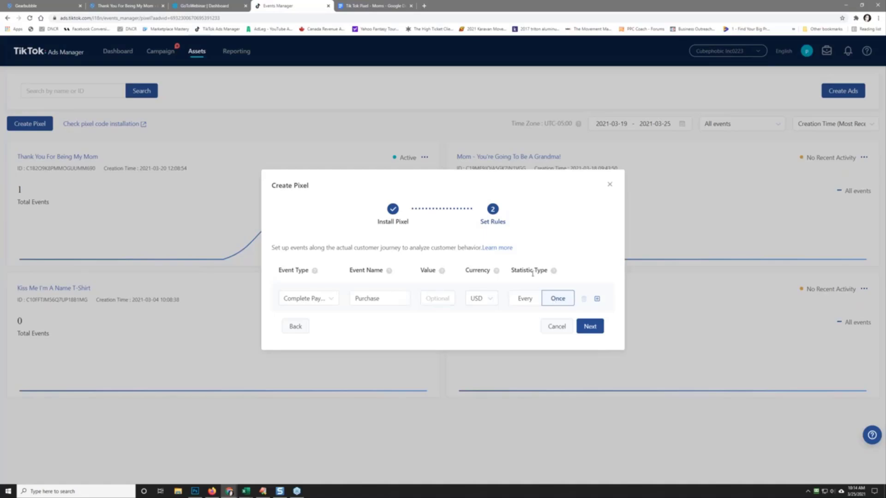
pyautogui.click(590, 326)
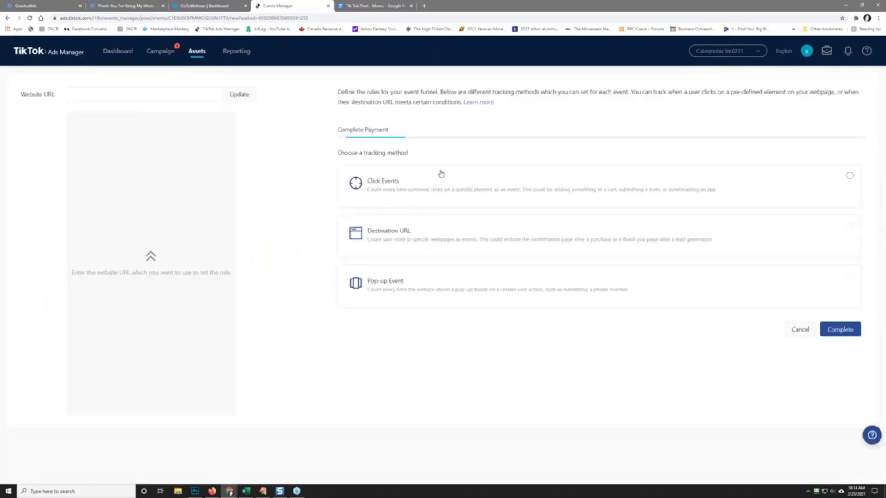
# Step: Track it by Destination URL with a rule matching URLs containing 'finish', and save
pyautogui.click(446, 240)
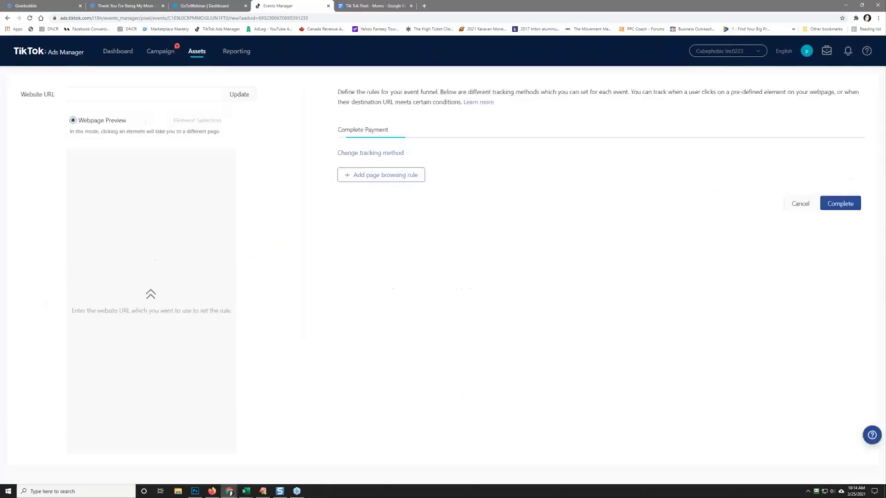
pyautogui.click(355, 176)
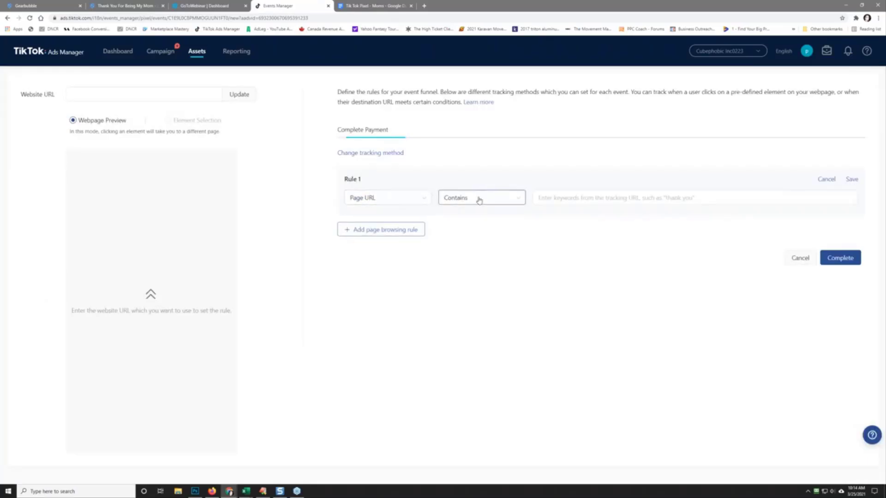
pyautogui.click(592, 199)
pyautogui.write('finish')
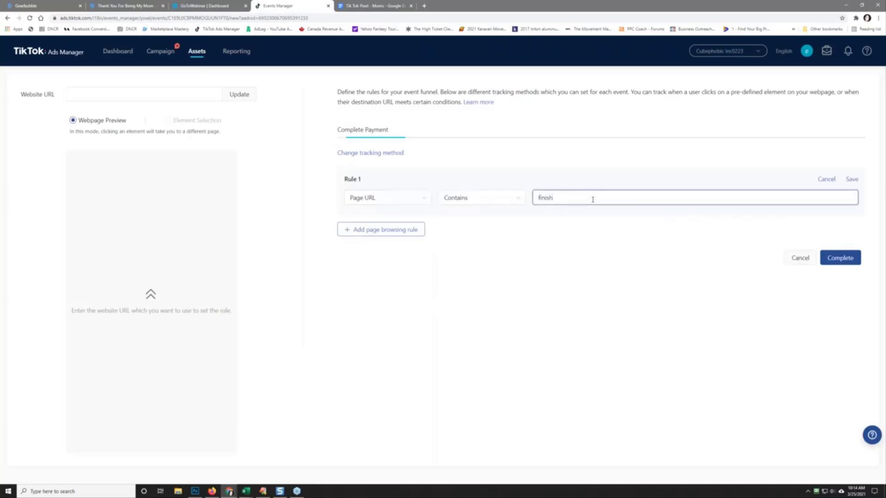
pyautogui.click(852, 180)
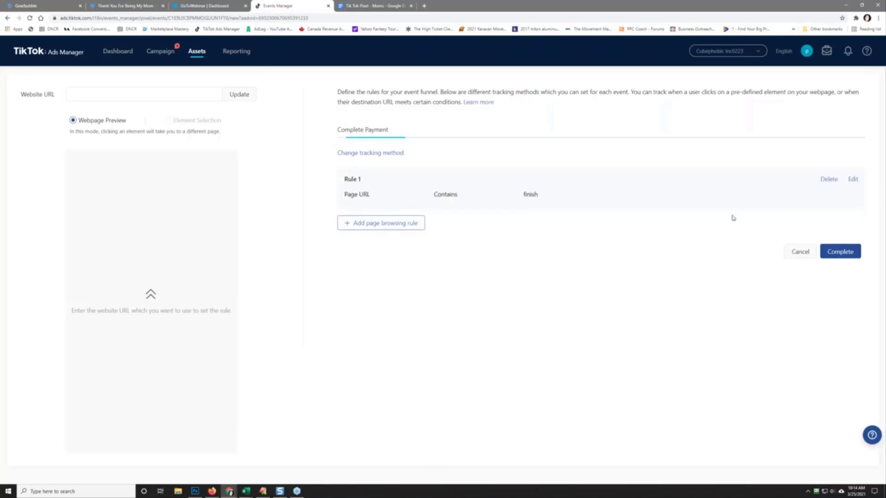
# Step: Save the Mom Pixel's Purchase event rules and bring Photoshop to the front
pyautogui.click(845, 254)
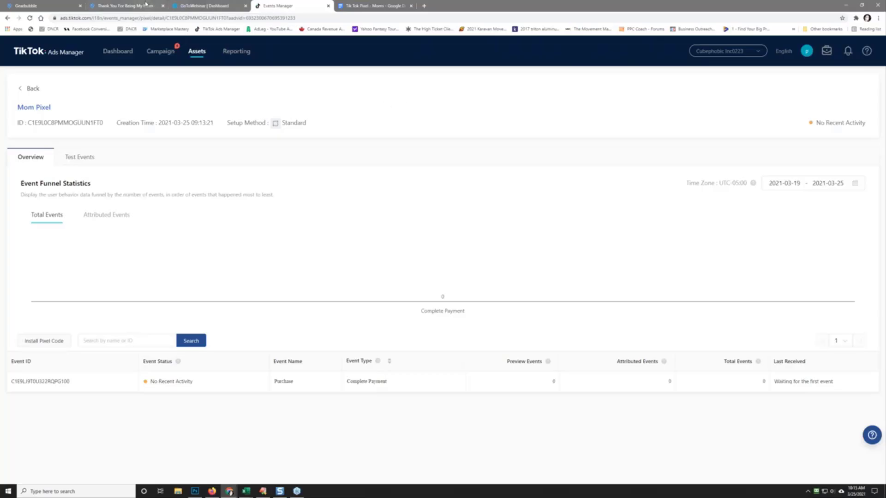
pyautogui.click(195, 492)
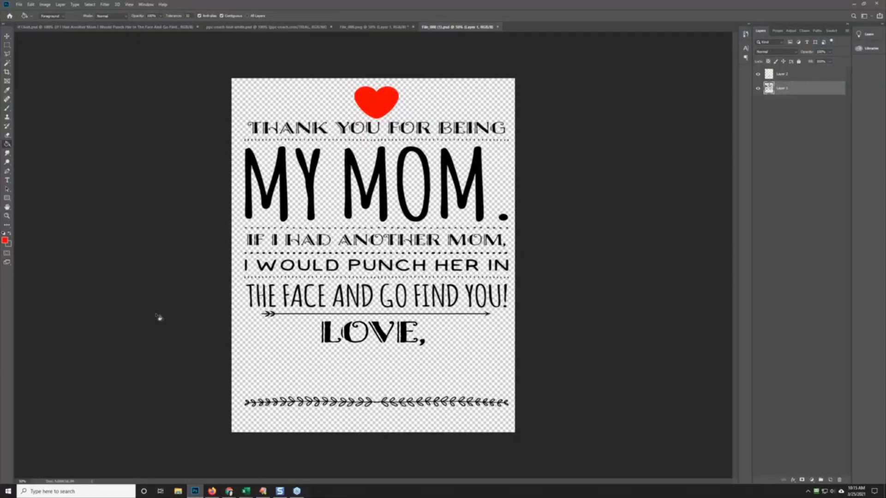
# Step: Review the Thank You For Being My Mom card and File_009 designs, then minimize Photoshop
pyautogui.click(189, 27)
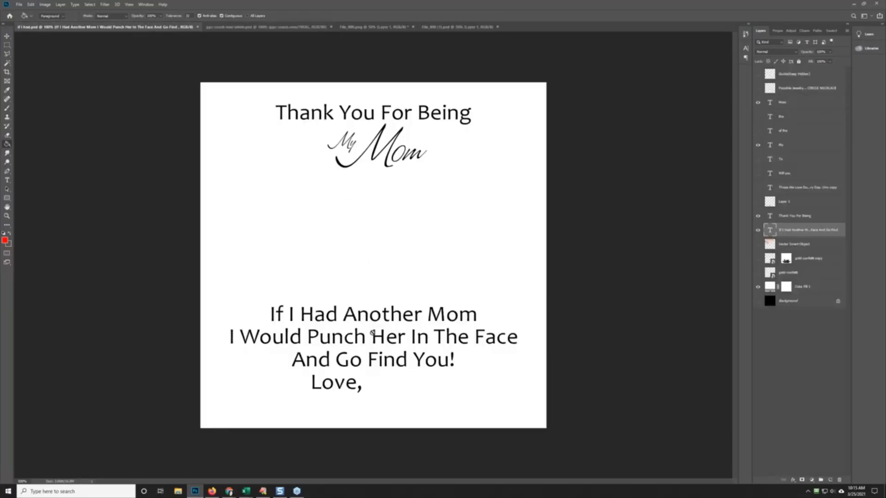
pyautogui.click(435, 26)
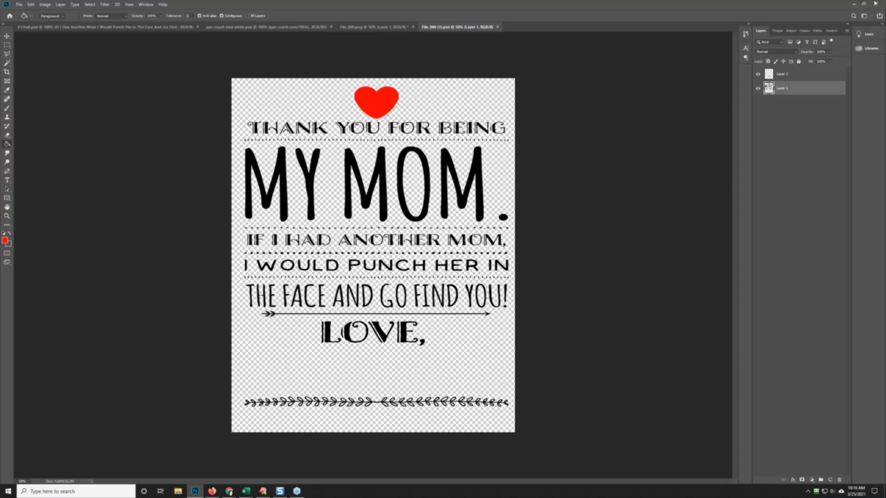
pyautogui.click(854, 3)
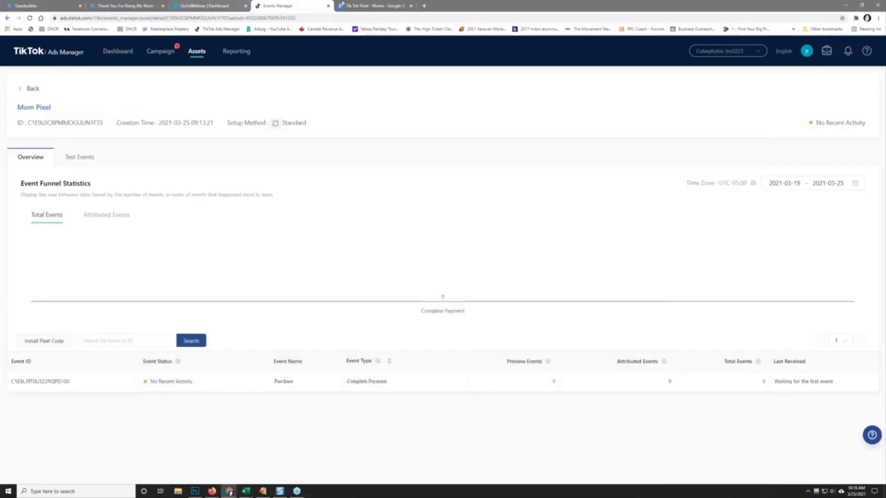
# Step: Copy the necklace page's personalization heading and Steps 1-4
pyautogui.click(114, 4)
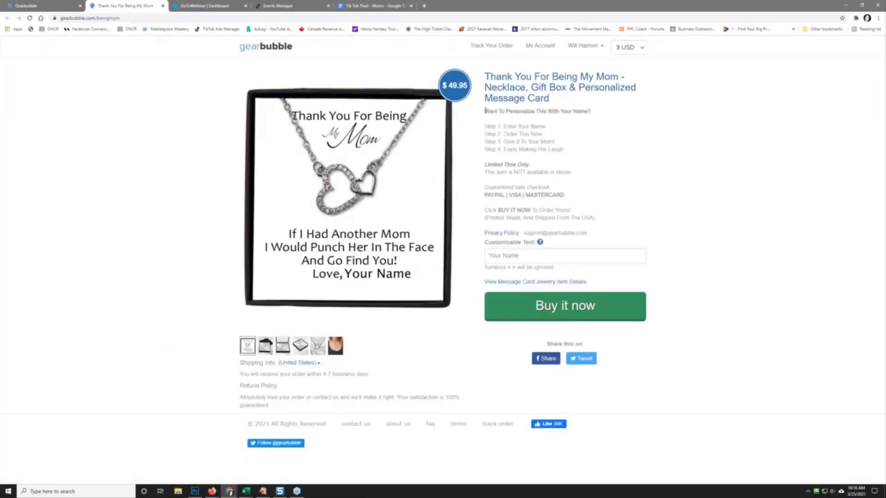
pyautogui.moveTo(485, 111); pyautogui.dragTo(567, 149)
pyautogui.rightClick(527, 144)
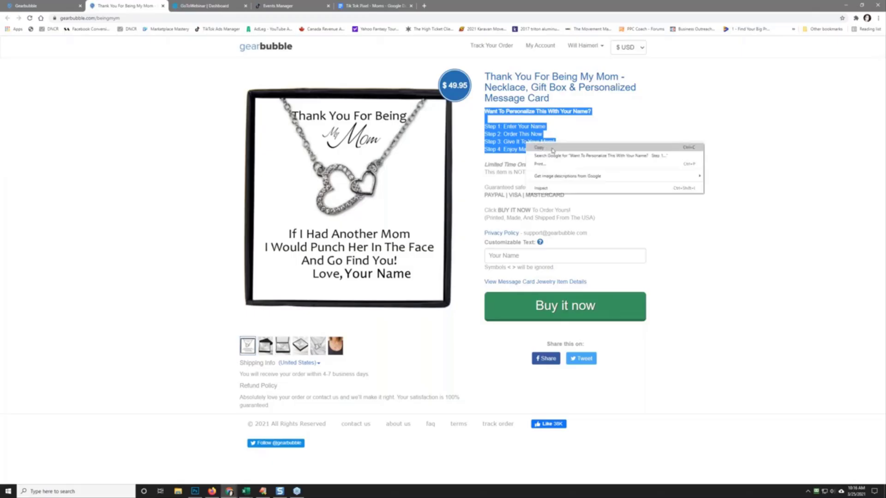
pyautogui.click(553, 148)
# Step: Launch a new Traditional campaign from the Gearbubble dashboard
pyautogui.click(48, 5)
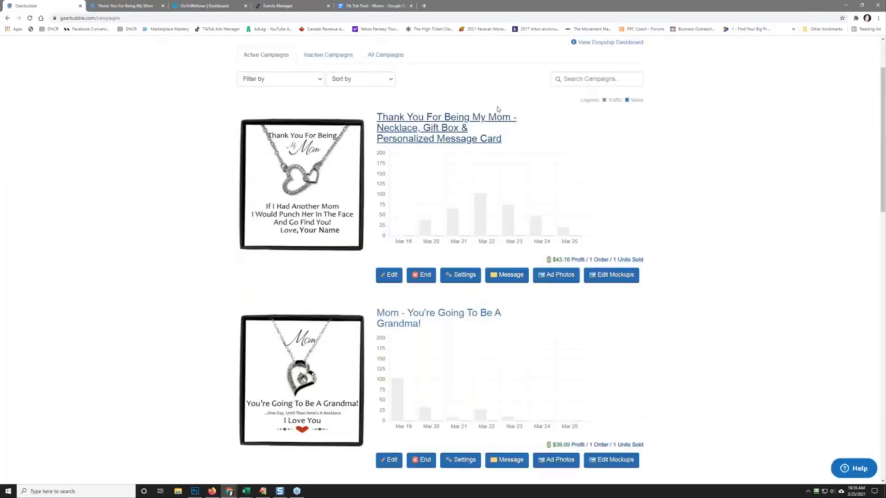
pyautogui.scroll(3, 571, 173)
pyautogui.click(513, 102)
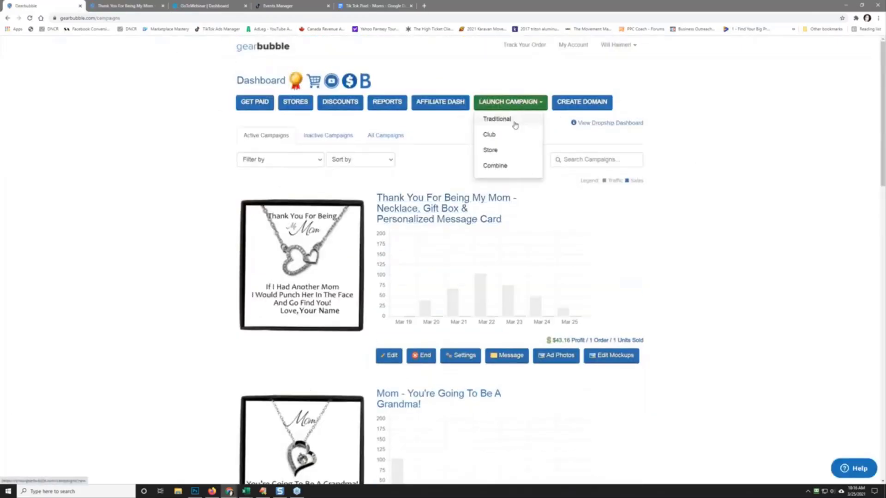
pyautogui.click(515, 124)
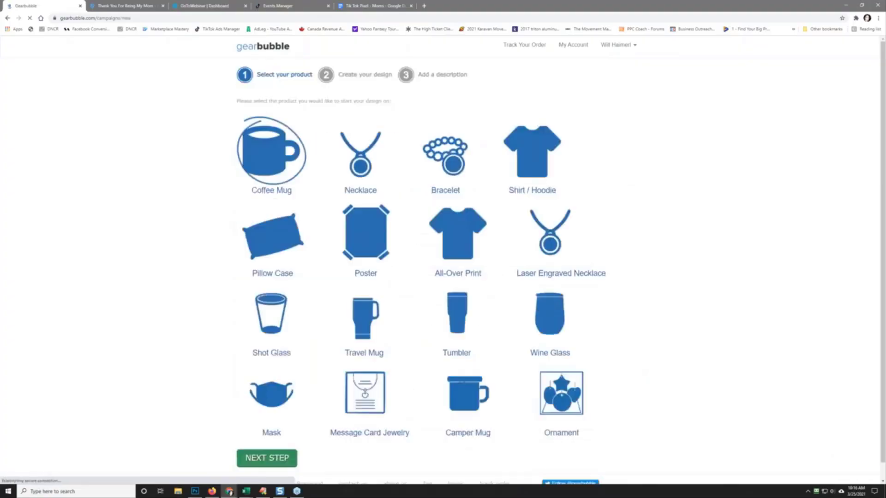
pyautogui.scroll(-2, 164, 263)
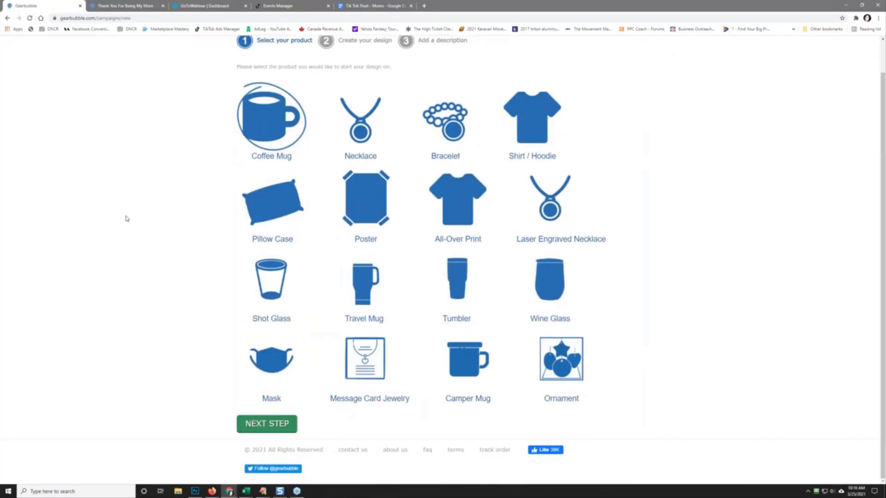
# Step: Choose the Coffee Mug and upload 'thank you for being my mom.png' from the mother's day folder
pyautogui.click(253, 422)
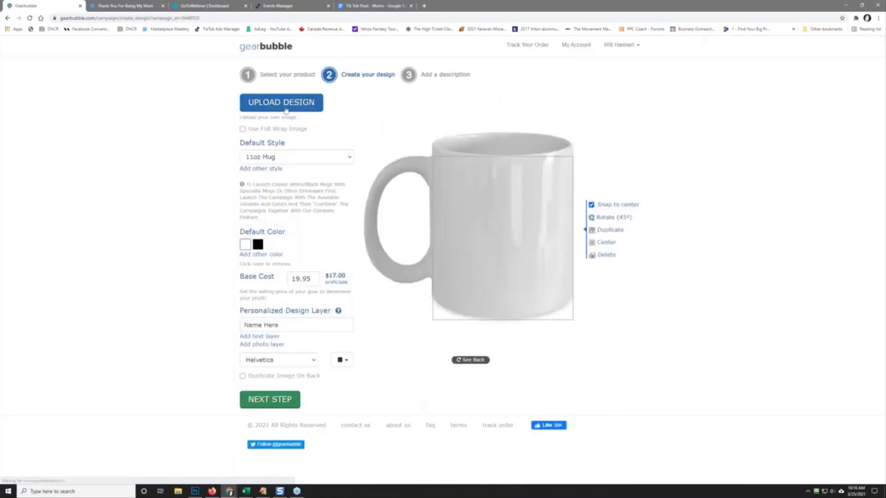
pyautogui.click(286, 110)
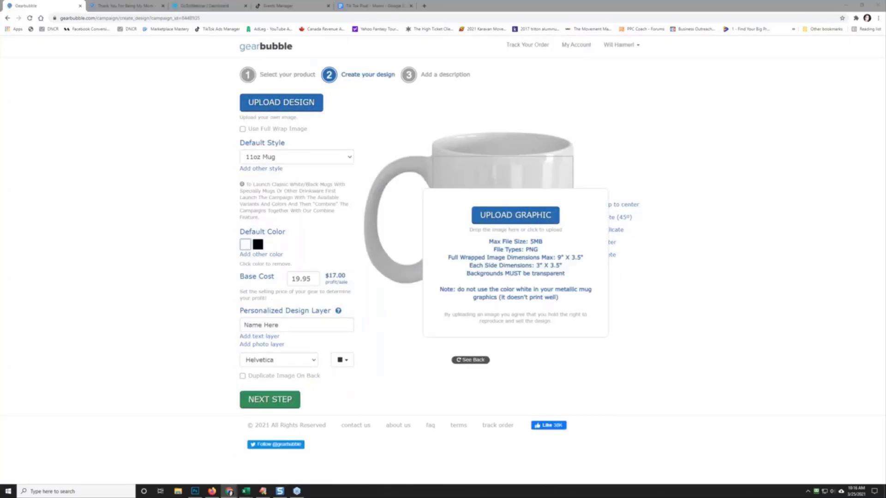
pyautogui.click(82, 17)
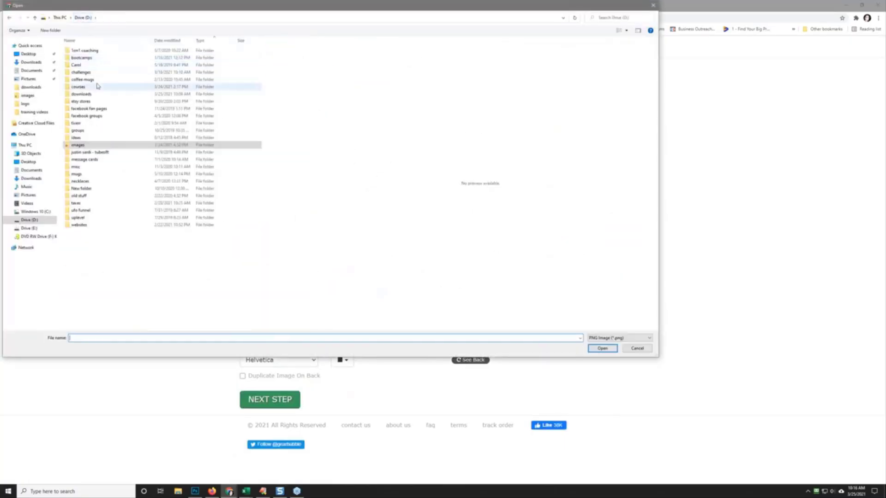
pyautogui.doubleClick(88, 72)
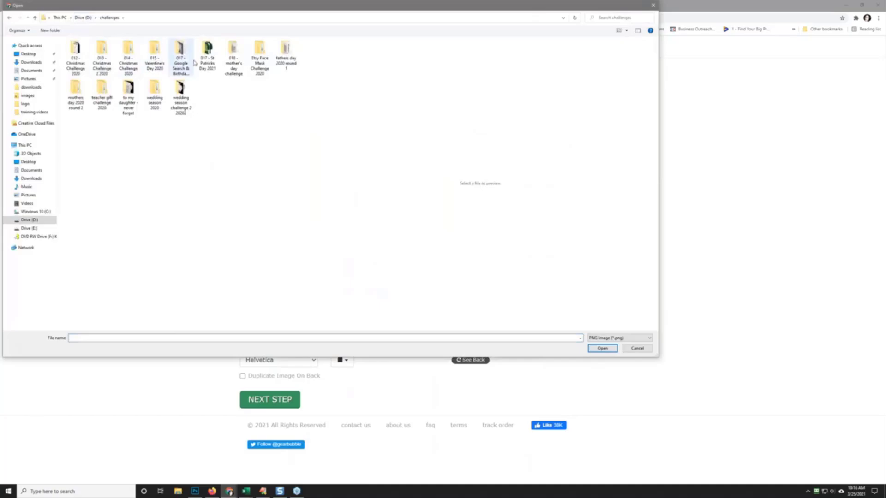
pyautogui.doubleClick(234, 59)
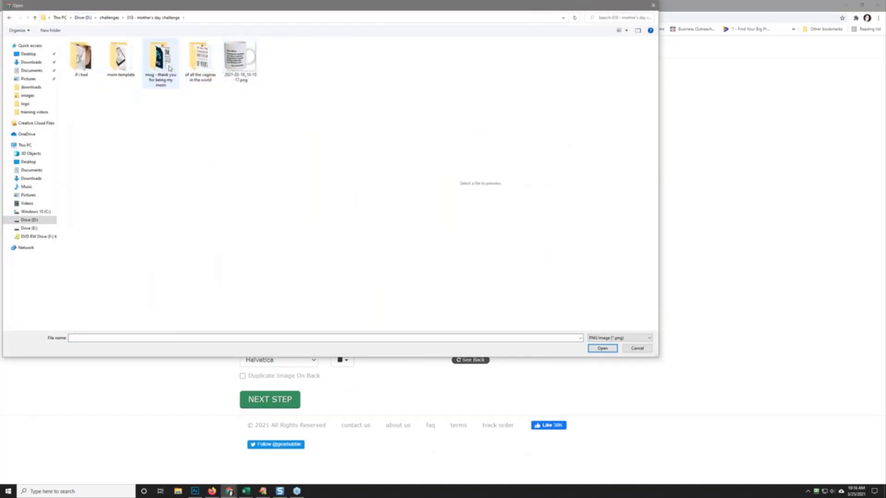
pyautogui.doubleClick(146, 68)
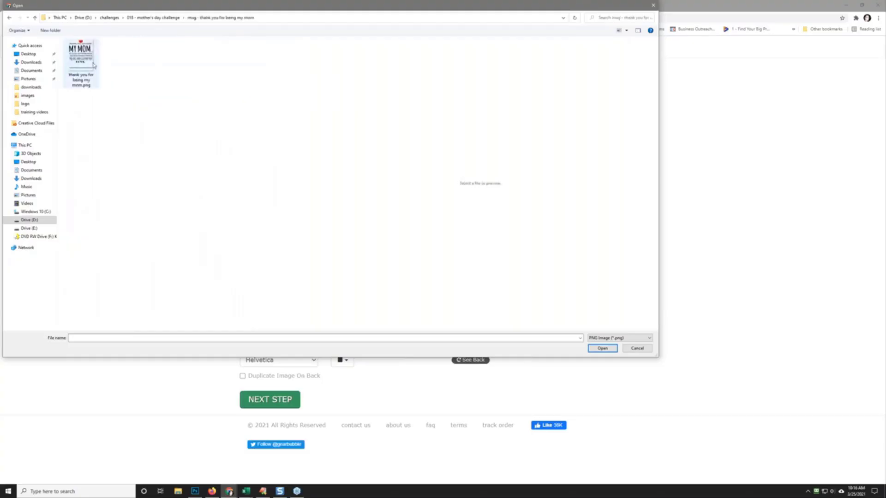
pyautogui.click(88, 66)
pyautogui.doubleClick(88, 65)
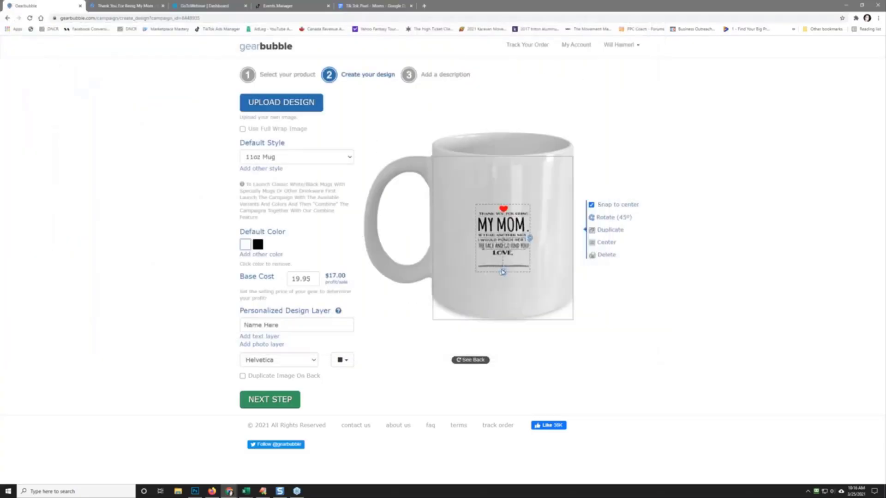
# Step: Enlarge the MY MOM design and place an enlarged name text layer below LOVE,
pyautogui.moveTo(504, 273); pyautogui.dragTo(503, 298)
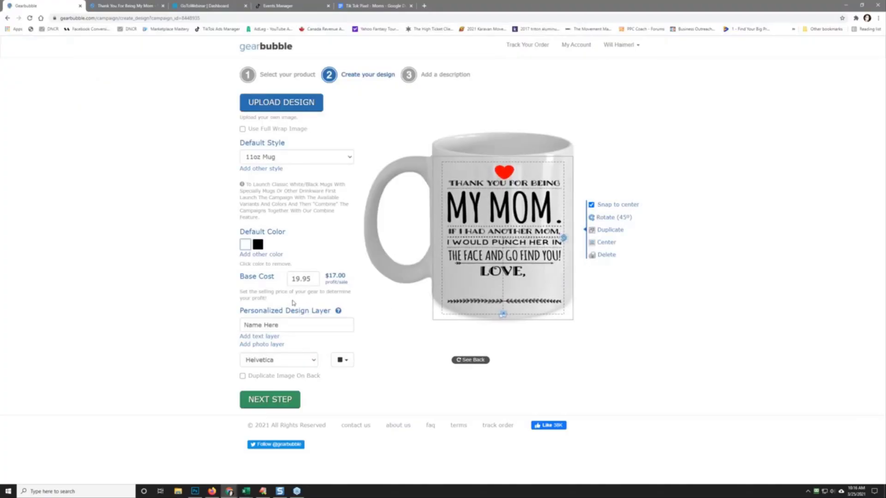
pyautogui.click(259, 336)
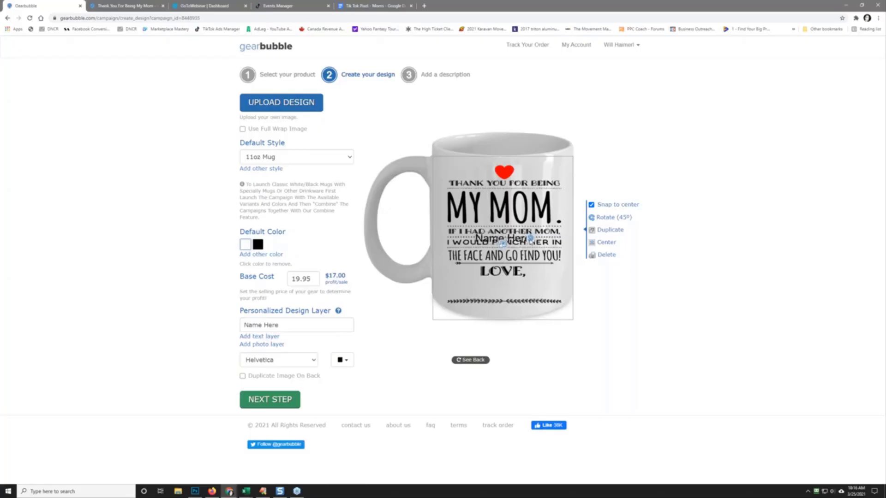
pyautogui.moveTo(529, 239)
pyautogui.mouseDown()
pyautogui.moveTo(530, 264)
pyautogui.moveTo(530, 239)
pyautogui.mouseUp()
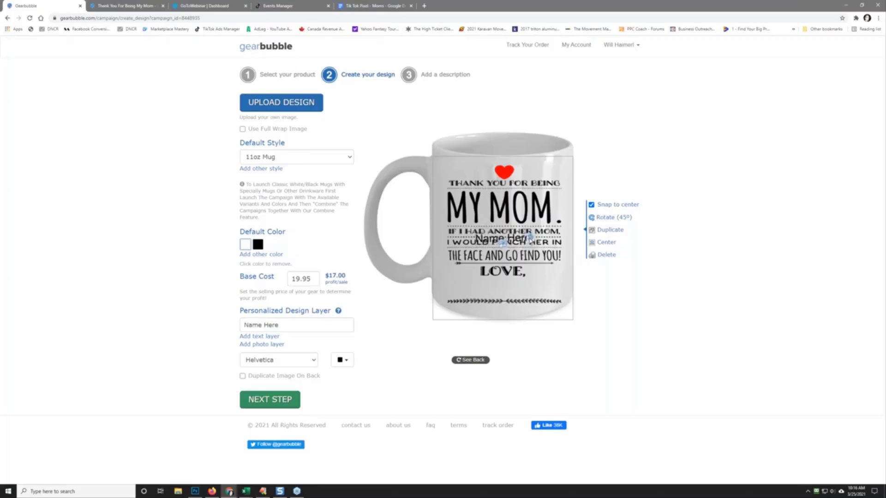
pyautogui.click(610, 254)
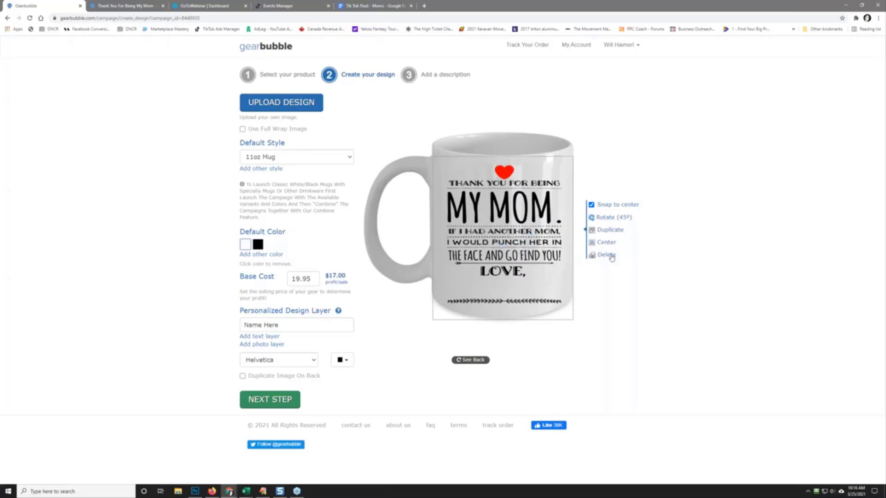
pyautogui.click(259, 336)
pyautogui.moveTo(503, 243); pyautogui.dragTo(502, 293)
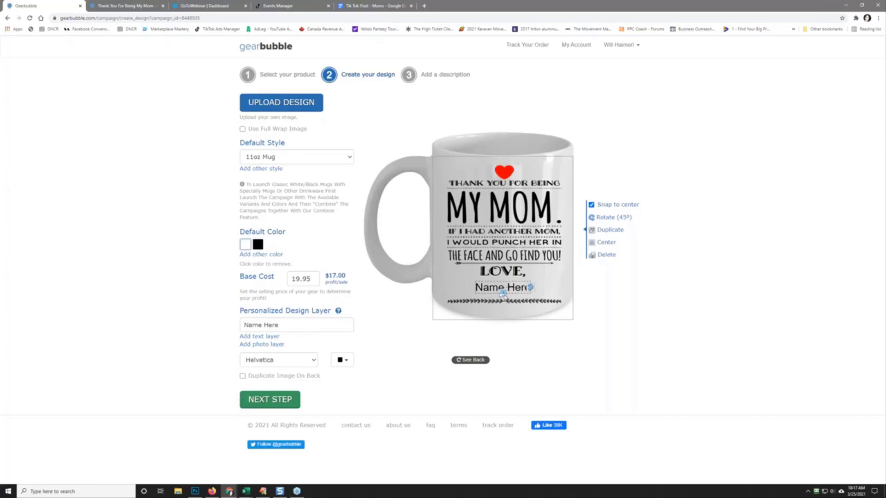
pyautogui.moveTo(503, 294); pyautogui.dragTo(502, 296)
# Step: Change the name text to 'Your Name' in Arial Black
pyautogui.moveTo(279, 325); pyautogui.dragTo(208, 322)
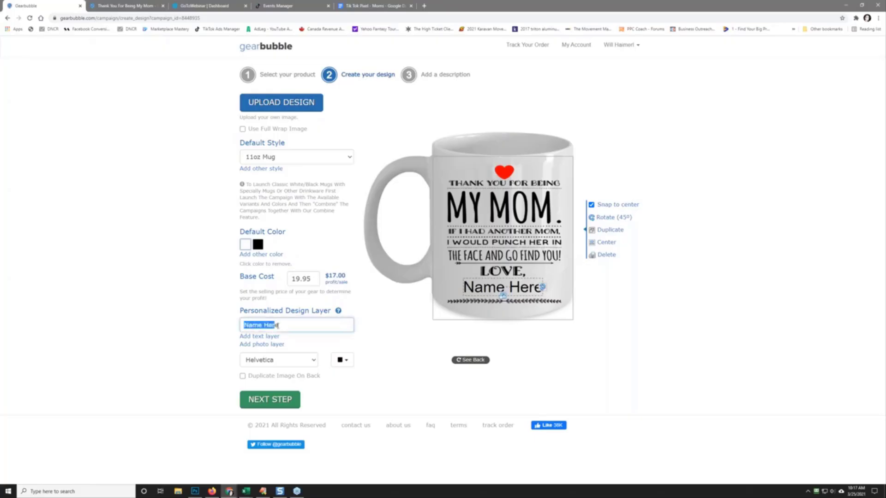
pyautogui.write('Your Name')
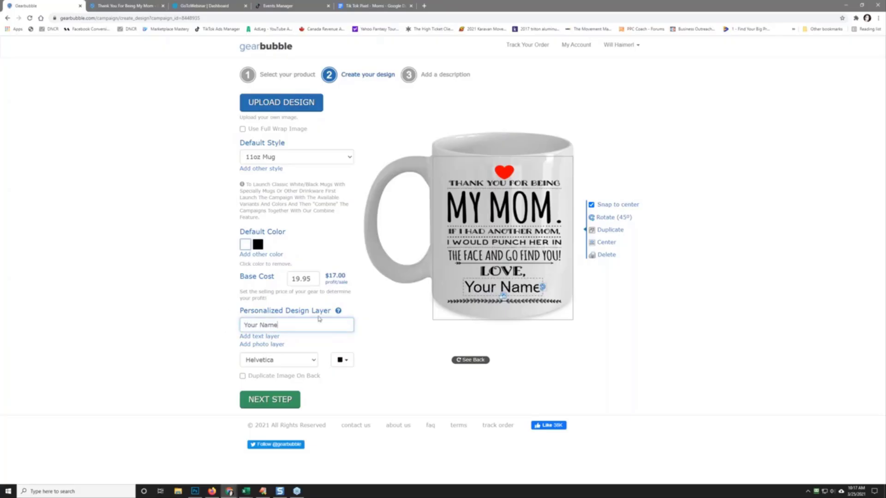
pyautogui.click(284, 360)
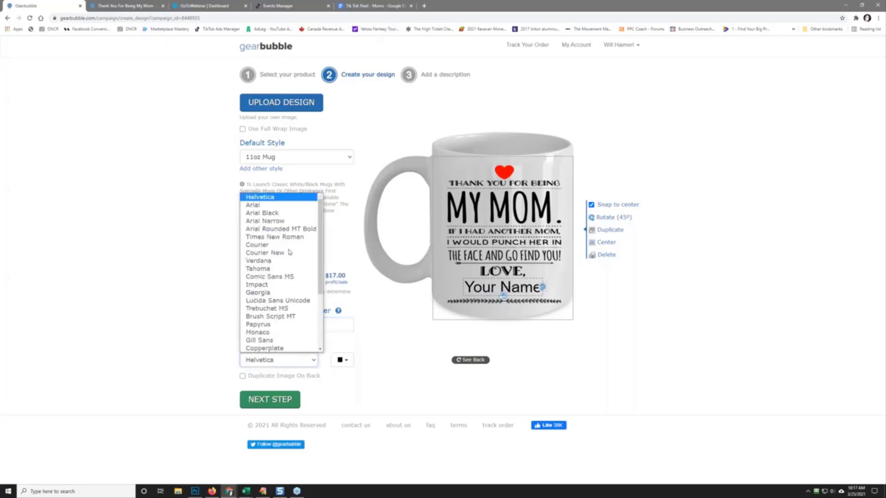
pyautogui.click(258, 205)
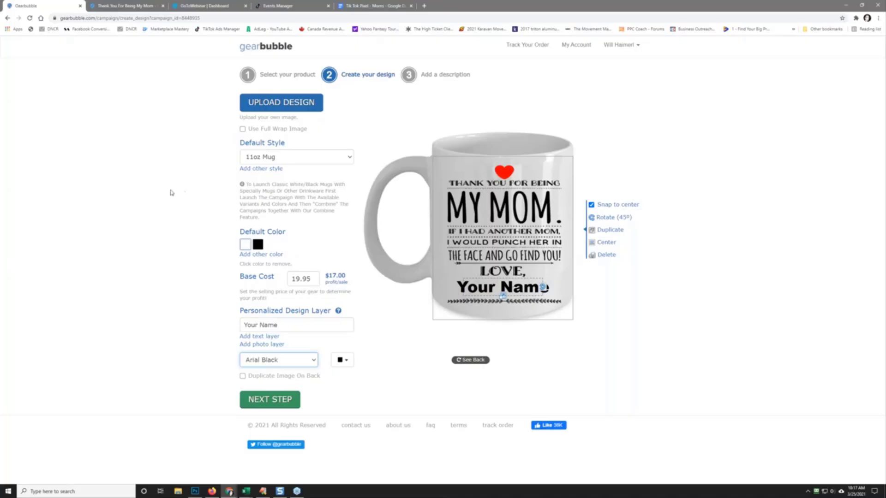
pyautogui.click(259, 157)
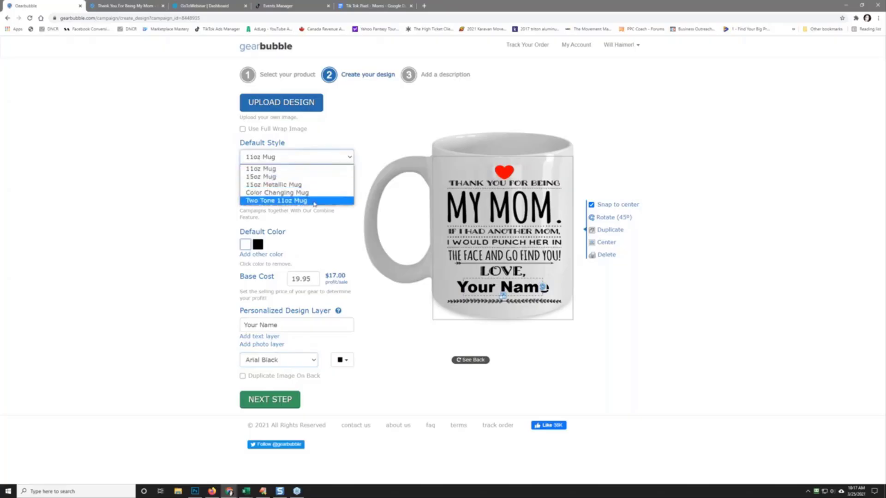
# Step: Keep the 11oz default style, add a 15oz Mug style, and continue to step 3
pyautogui.click(150, 181)
pyautogui.click(273, 170)
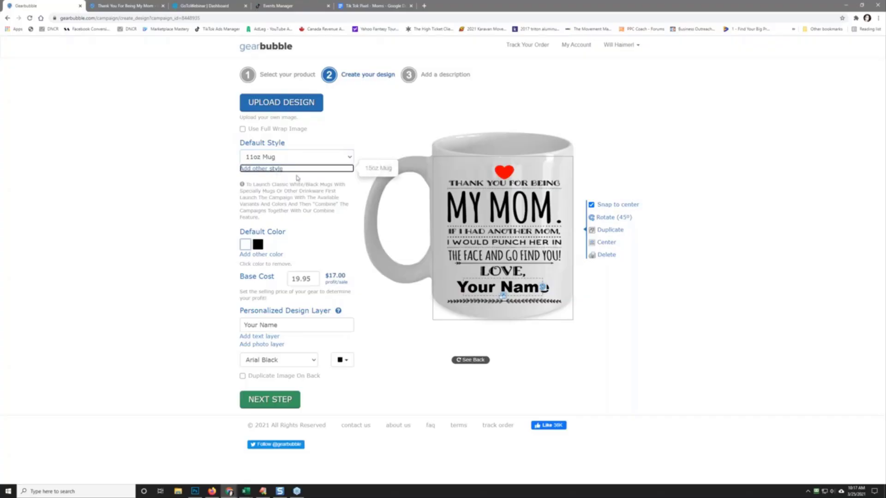
pyautogui.click(379, 169)
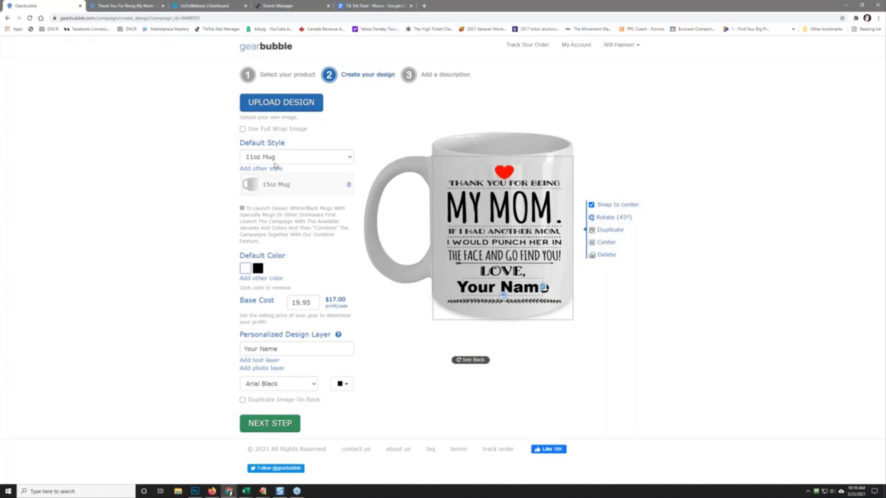
pyautogui.click(269, 424)
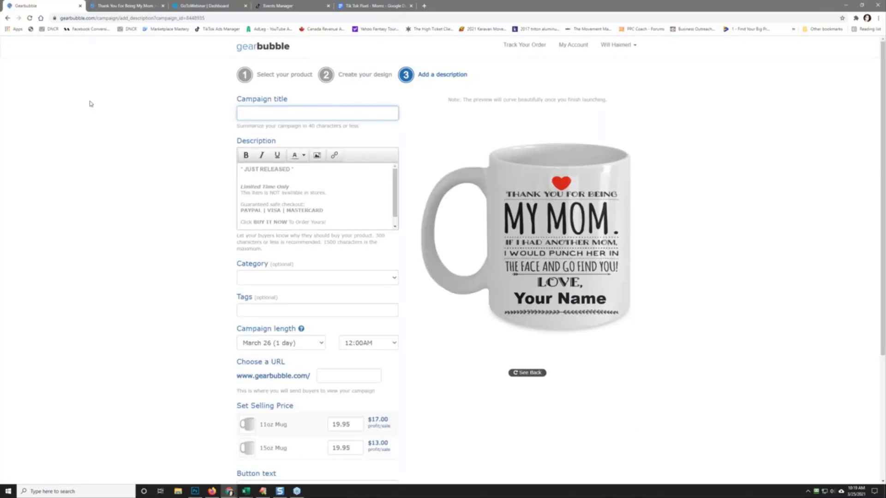
# Step: Title the campaign 'Personalized Coffee Gift Mug For Mom'
pyautogui.write('Personalized Coffee Gift Mug For Mom')
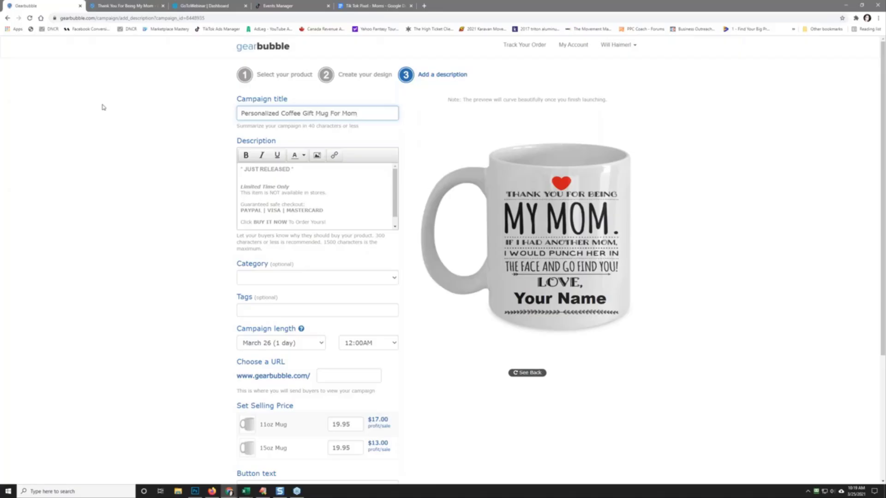
# Step: Replace JUST RELEASED with 'Would Your Mom Love This?', an answer line and the pasted Steps 1-4
pyautogui.moveTo(296, 169); pyautogui.dragTo(166, 162)
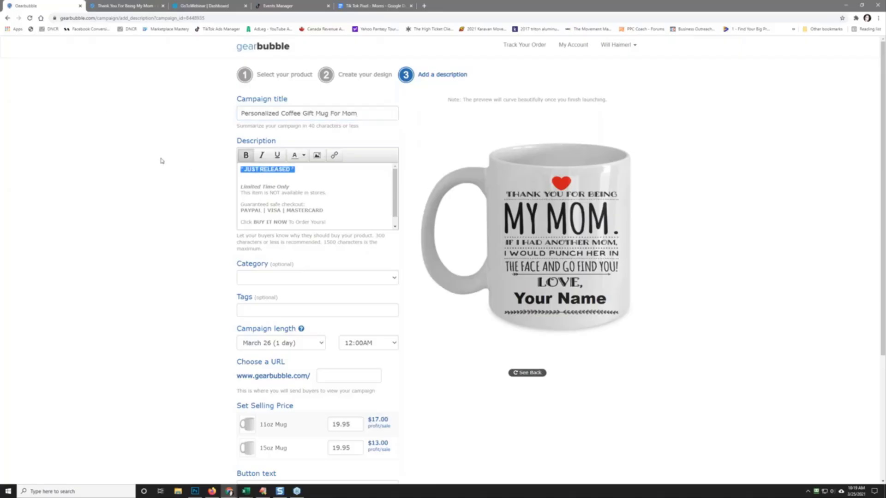
pyautogui.write('Would')
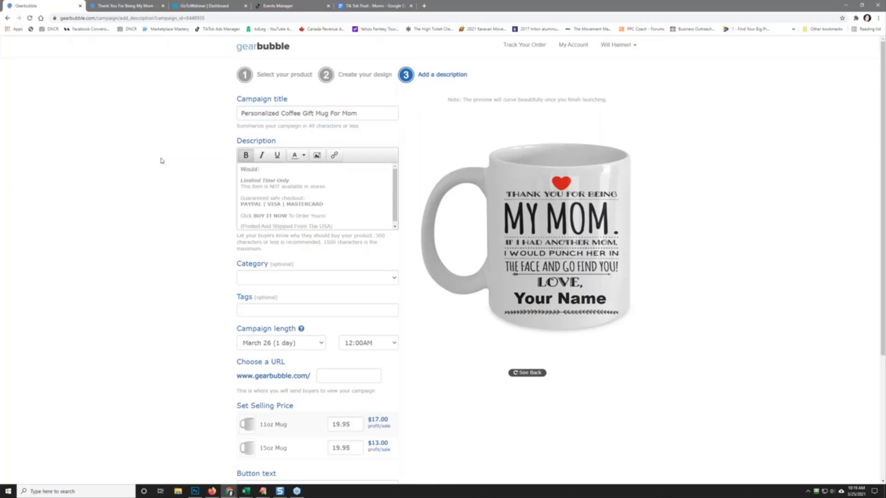
pyautogui.write(' Your Mom Love This?')
pyautogui.press('Return')
pyautogui.press('Return')
pyautogui.write('A')
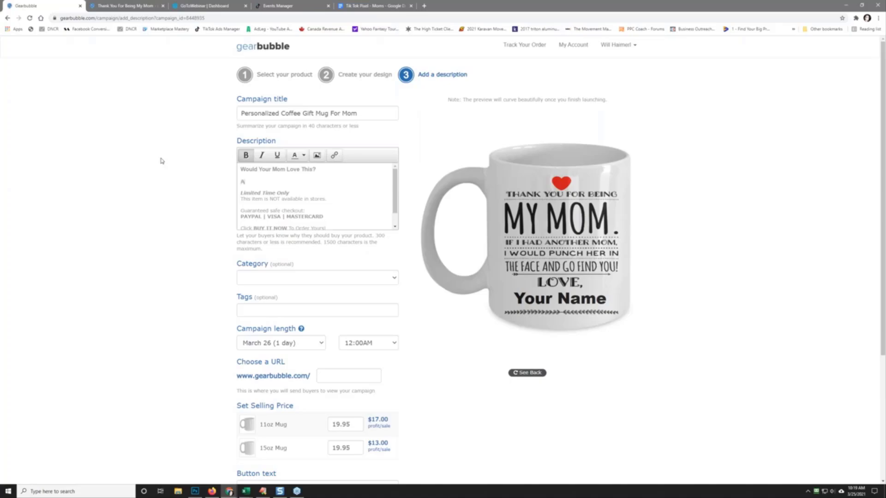
pyautogui.write('nswer: yes she would.  Get her one now.  By')
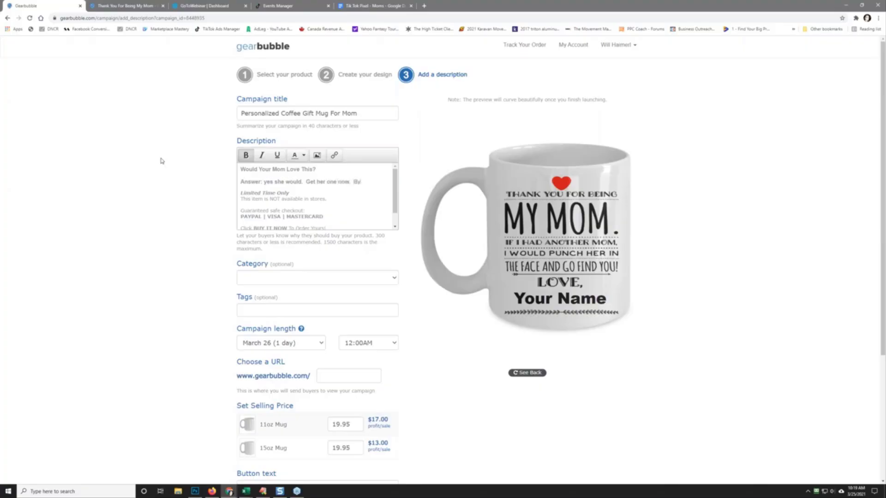
pyautogui.write(' completing the')
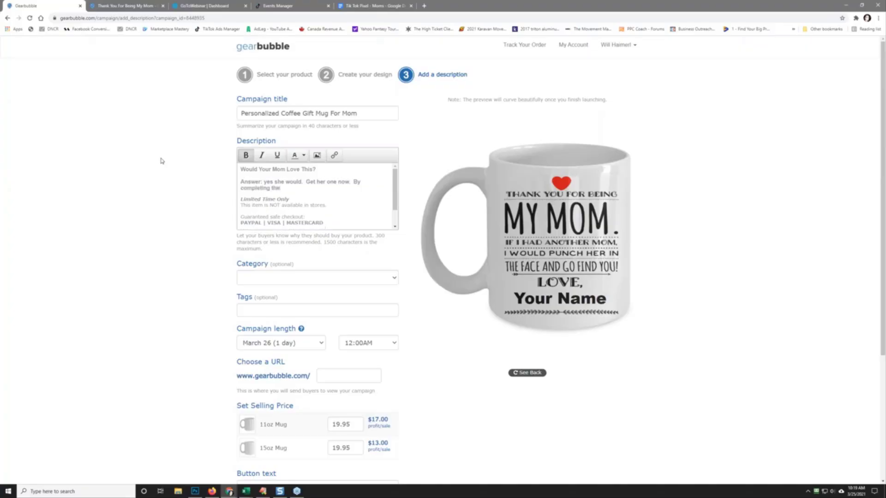
pyautogui.write(' following siteps:')
pyautogui.press('Return')
pyautogui.press('Return')
pyautogui.write('Want To Personalize This With Your Name?  Step 1: Enter Your Name Step 2: Order This Now Step 3: Give It To Your Mom! Step 4: Enjoy Making Her Laugh')
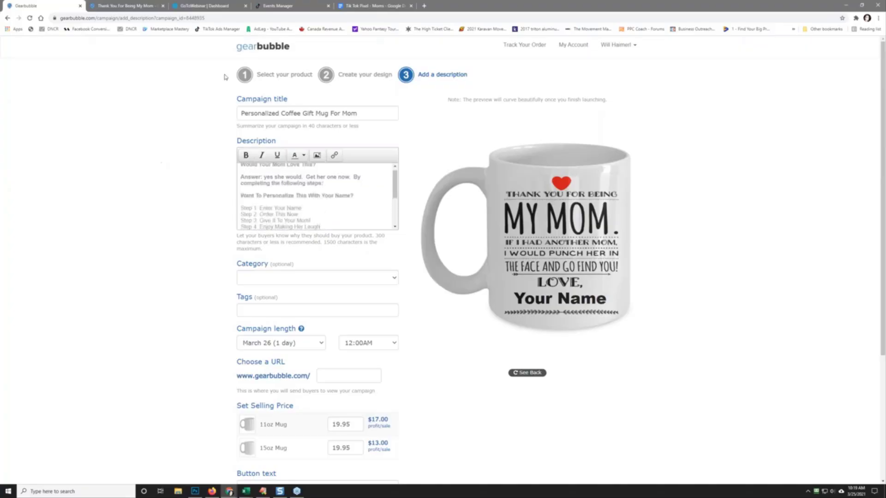
pyautogui.tripleClick(277, 196)
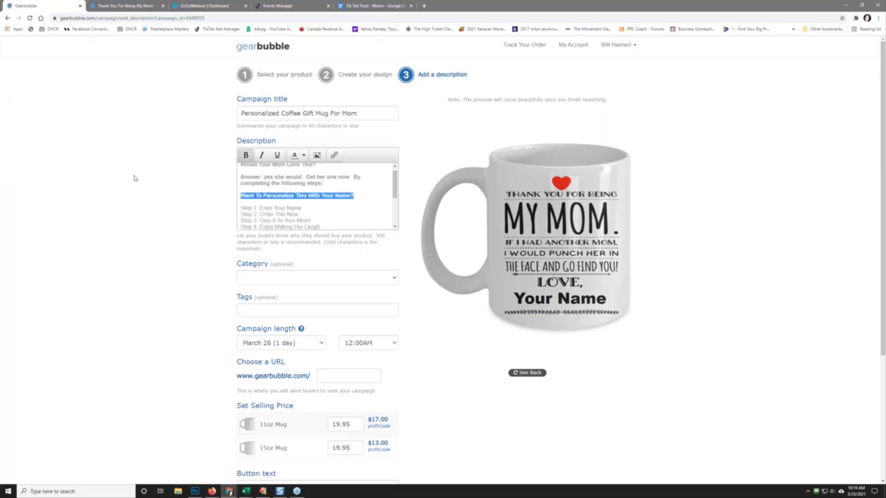
pyautogui.press('BackSpace')
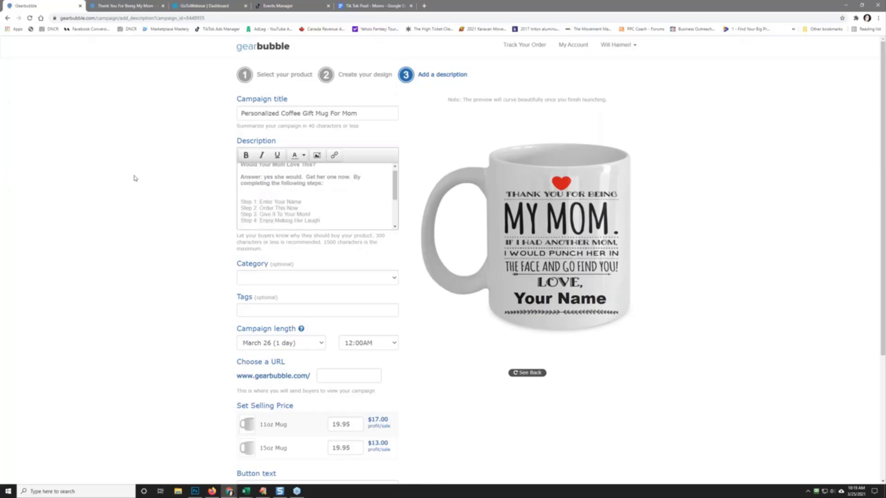
pyautogui.press('Delete')
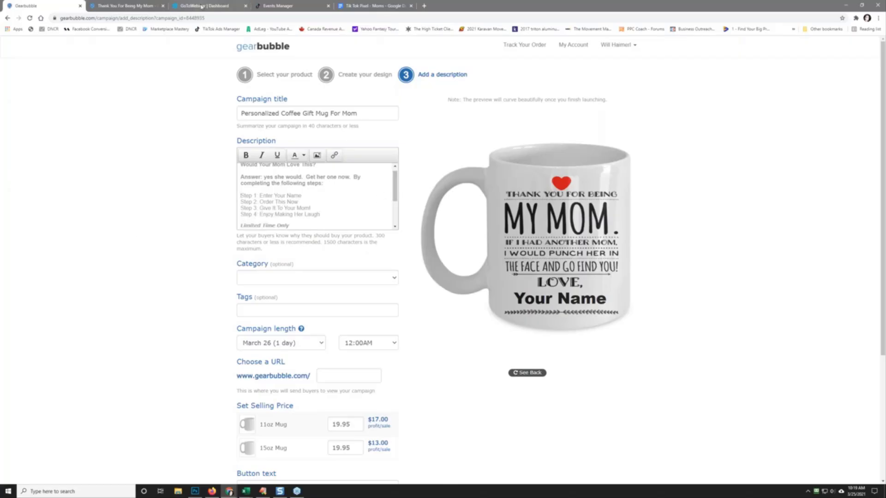
# Step: Copy the Privacy Policy link address and add a 'Privacy Policy' line with the support e-mail
pyautogui.click(135, 7)
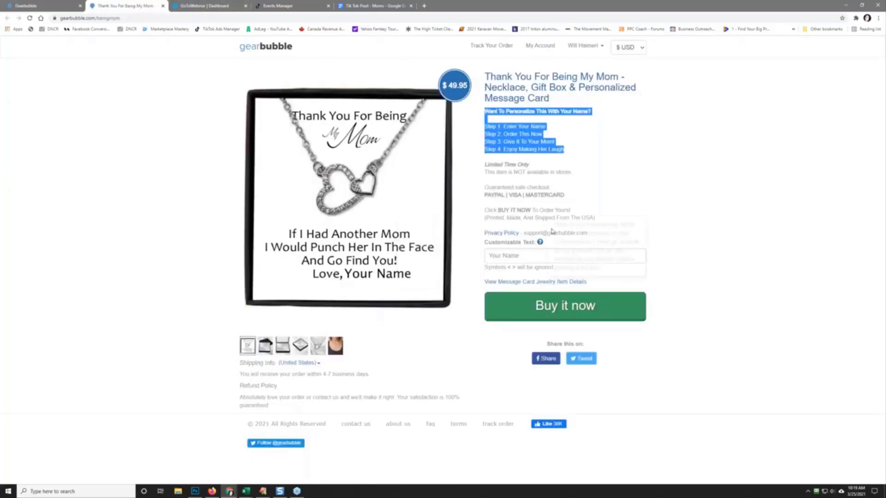
pyautogui.rightClick(505, 237)
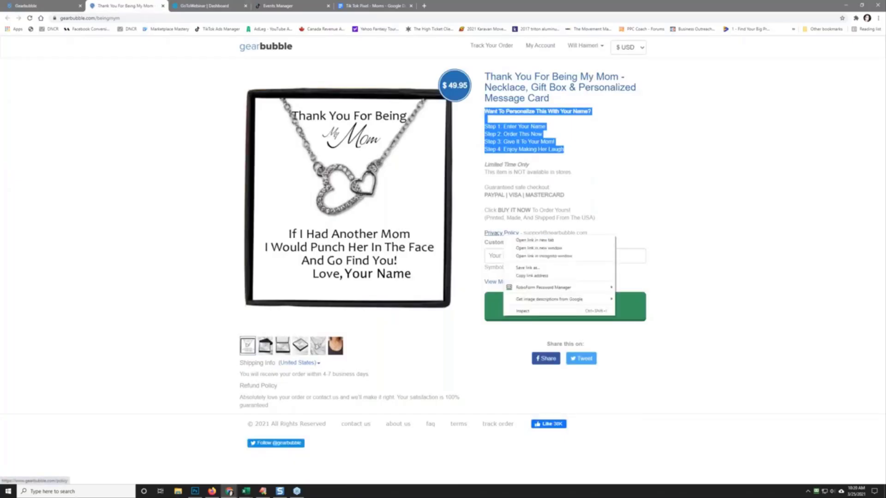
pyautogui.click(532, 279)
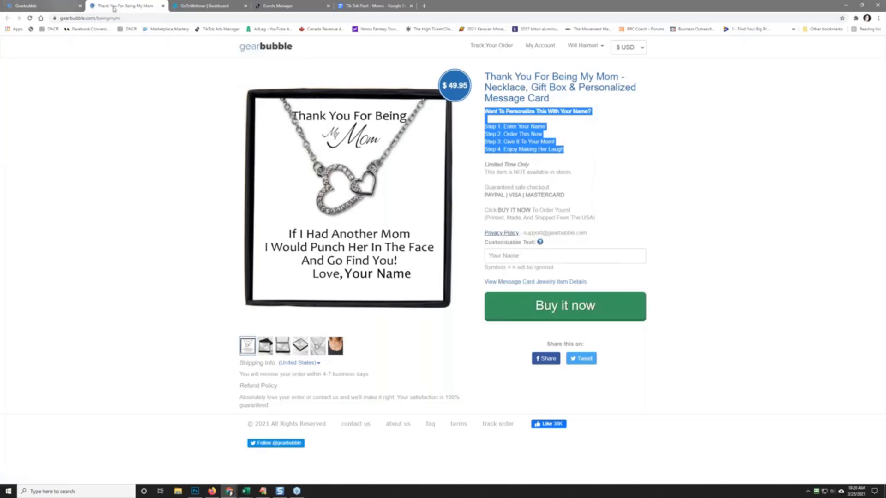
pyautogui.click(64, 6)
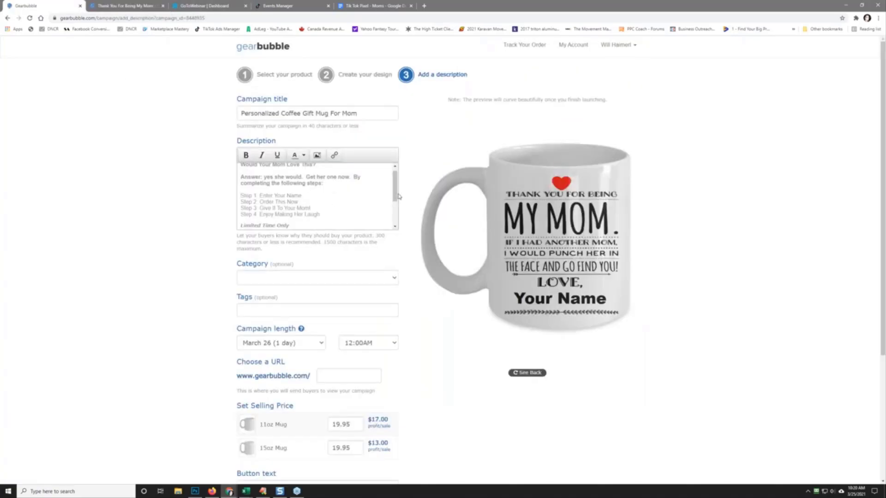
pyautogui.scroll(-5, 359, 217)
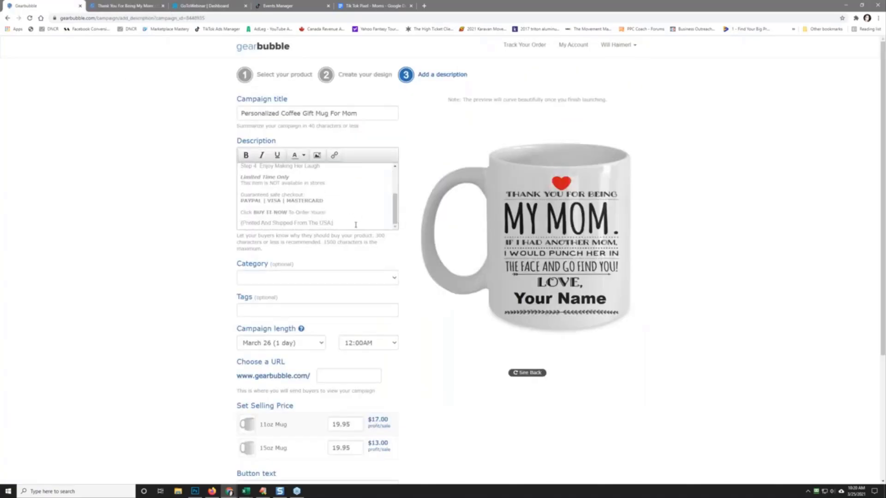
pyautogui.press('Return')
pyautogui.press('Return')
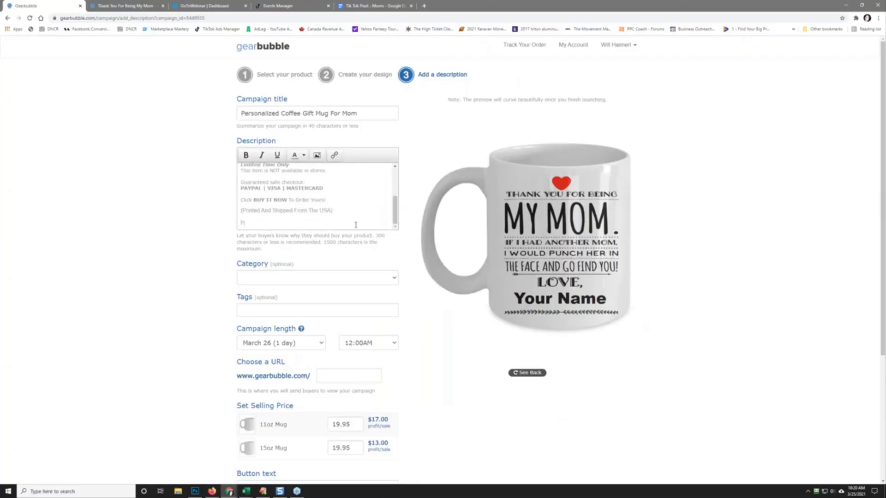
# Step: Link the words Privacy Policy to the copied policy URL, opening in a new window
pyautogui.moveTo(276, 223); pyautogui.dragTo(240, 223)
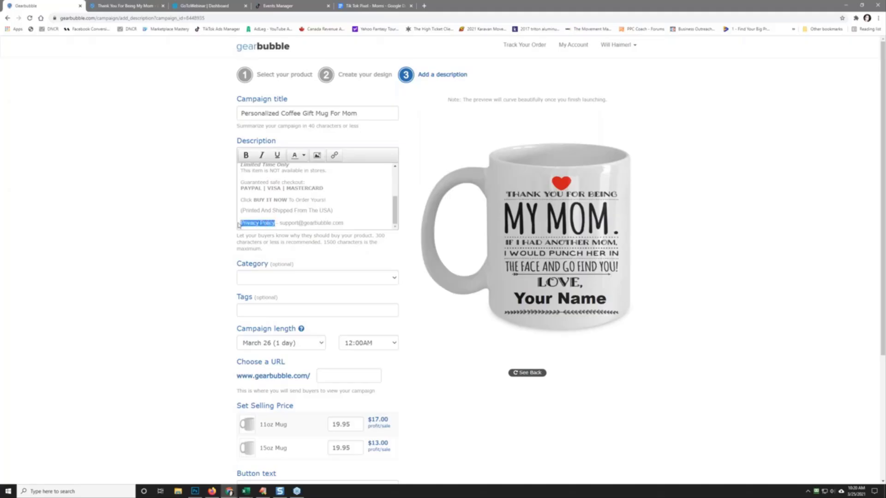
pyautogui.click(334, 155)
pyautogui.rightClick(406, 231)
pyautogui.click(438, 283)
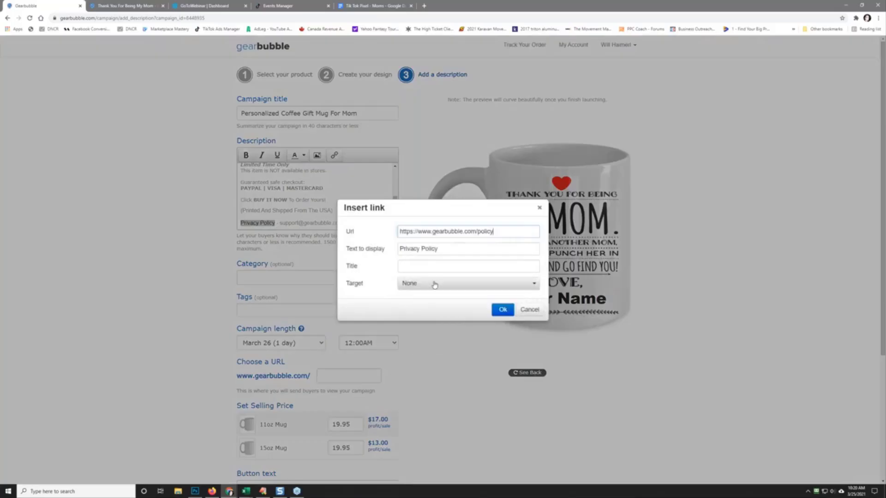
pyautogui.click(434, 283)
pyautogui.click(432, 313)
pyautogui.click(502, 310)
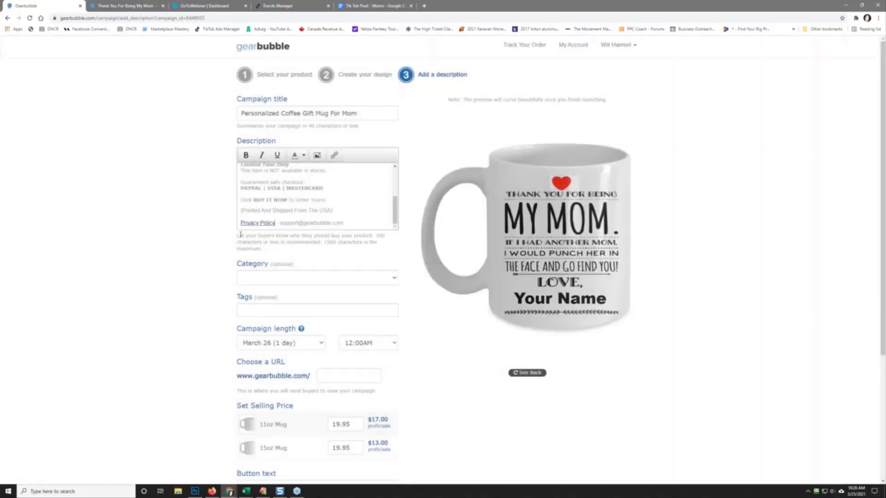
# Step: Set the campaign category to Family and add the tag Mom Mug
pyautogui.click(320, 282)
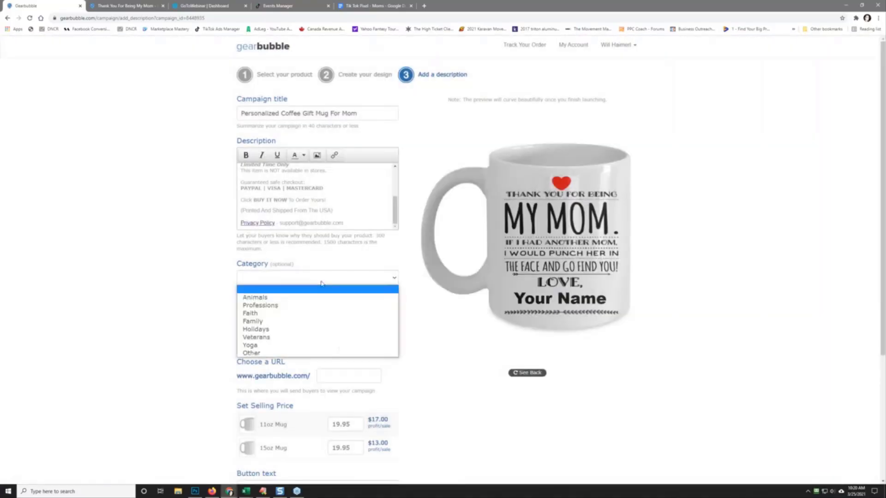
pyautogui.click(319, 322)
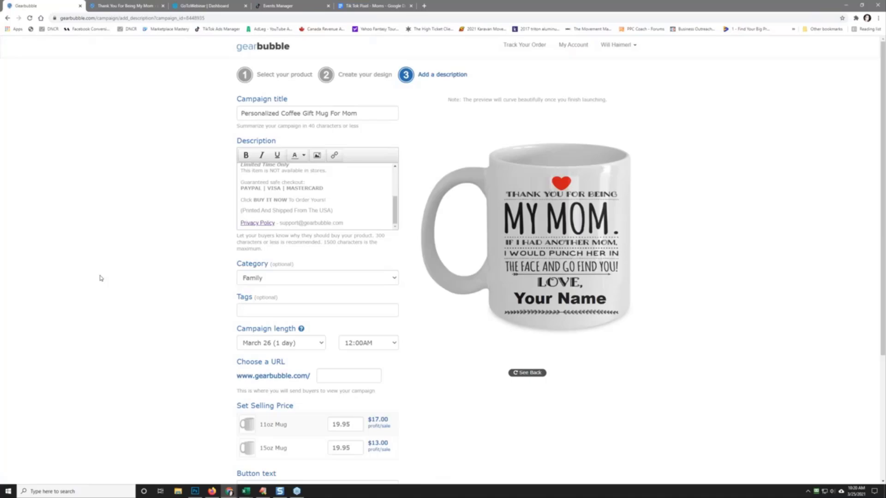
pyautogui.write('Mom Mug')
pyautogui.press('Return')
# Step: Set the end time to 10:00PM and enter 'mymmug' as the campaign URL
pyautogui.click(368, 342)
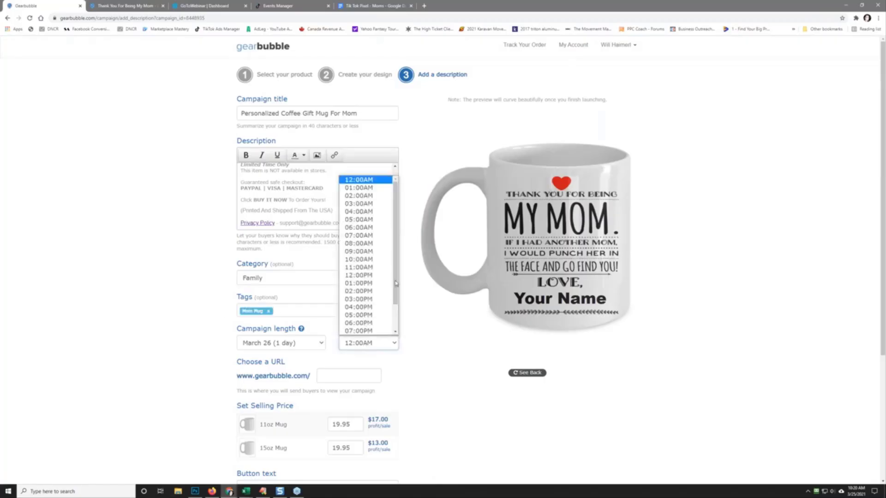
pyautogui.moveTo(398, 295); pyautogui.dragTo(397, 325)
pyautogui.click(371, 329)
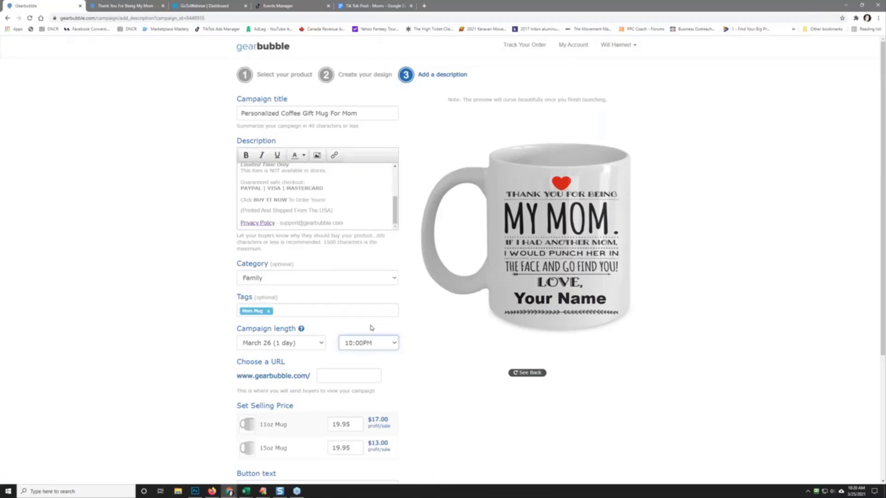
pyautogui.scroll(-2, 132, 275)
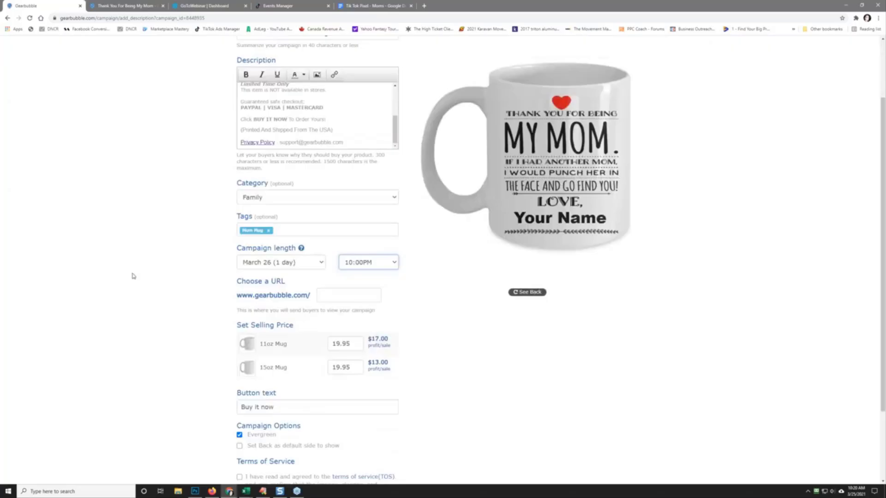
pyautogui.click(340, 295)
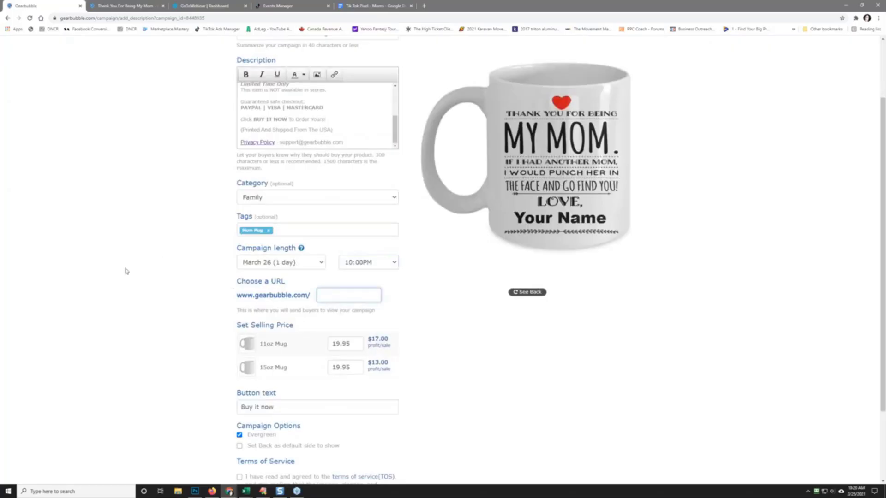
pyautogui.write('mym')
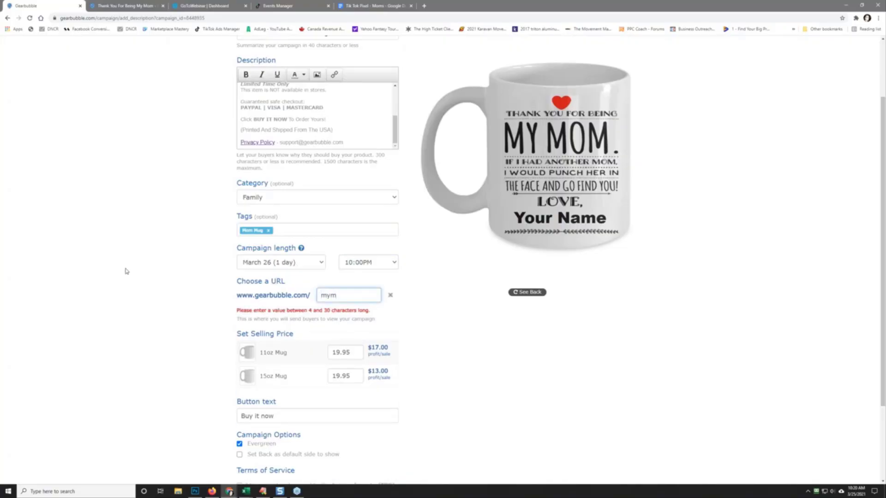
pyautogui.write('mug')
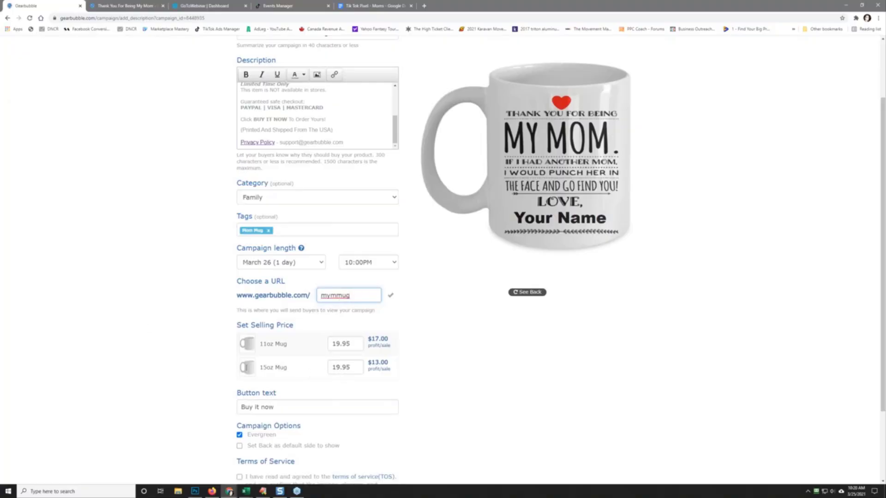
# Step: Change the 15oz Mug price from 19.95 to 21.95, correcting an interim 23.95
pyautogui.moveTo(338, 367); pyautogui.dragTo(304, 377)
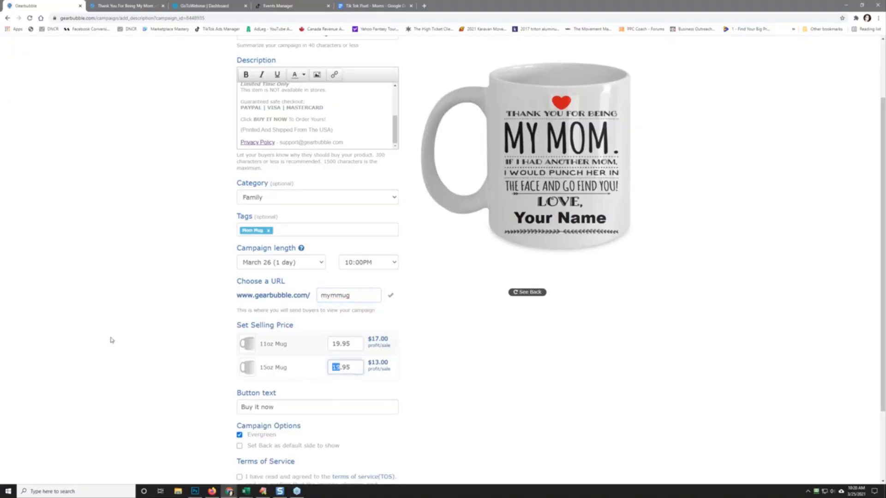
pyautogui.write('23')
pyautogui.click(111, 340)
pyautogui.moveTo(341, 367); pyautogui.dragTo(336, 367)
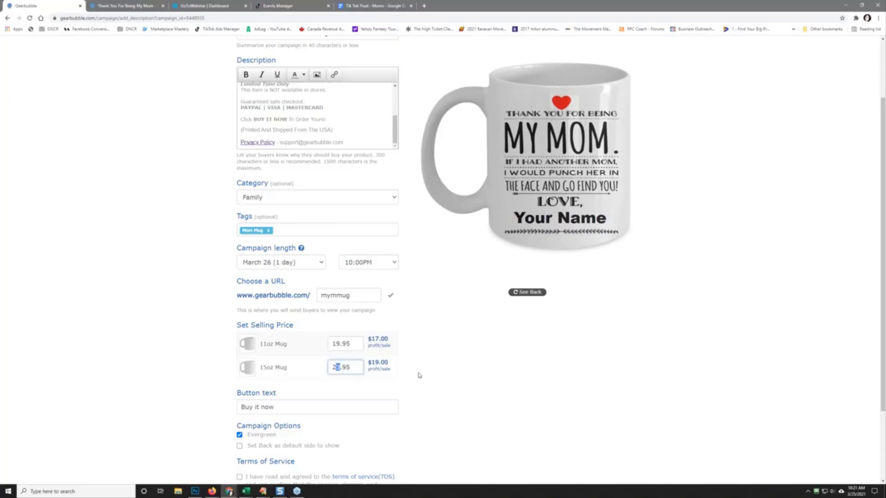
pyautogui.write('1')
pyautogui.click(464, 375)
pyautogui.click(339, 367)
# Step: Tick the Terms of Service checkbox and launch the mug campaign at gearbubble.com/mymmug
pyautogui.scroll(-2, 172, 328)
pyautogui.scroll(4, 172, 328)
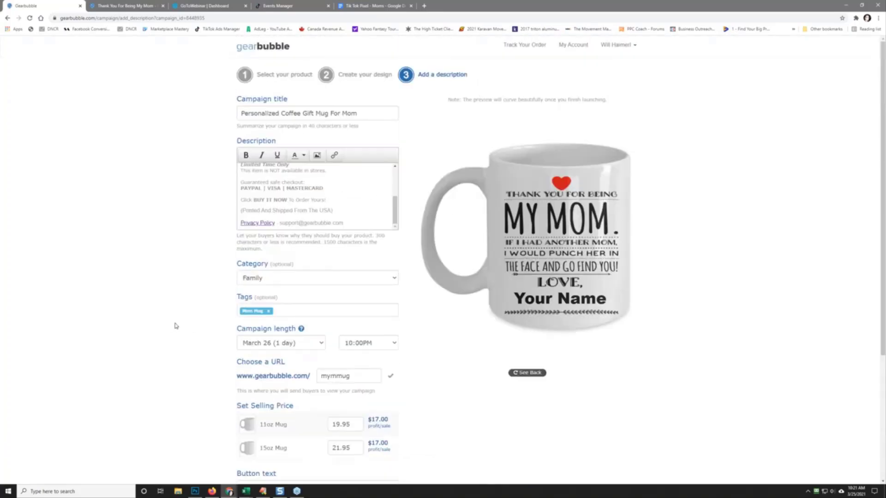
pyautogui.scroll(-3, 161, 305)
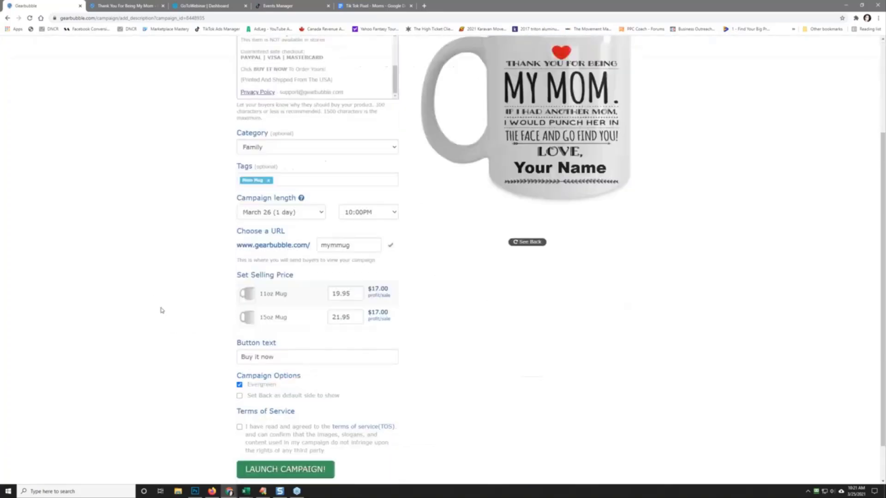
pyautogui.scroll(3, 161, 306)
pyautogui.scroll(-4, 161, 308)
pyautogui.scroll(4, 162, 311)
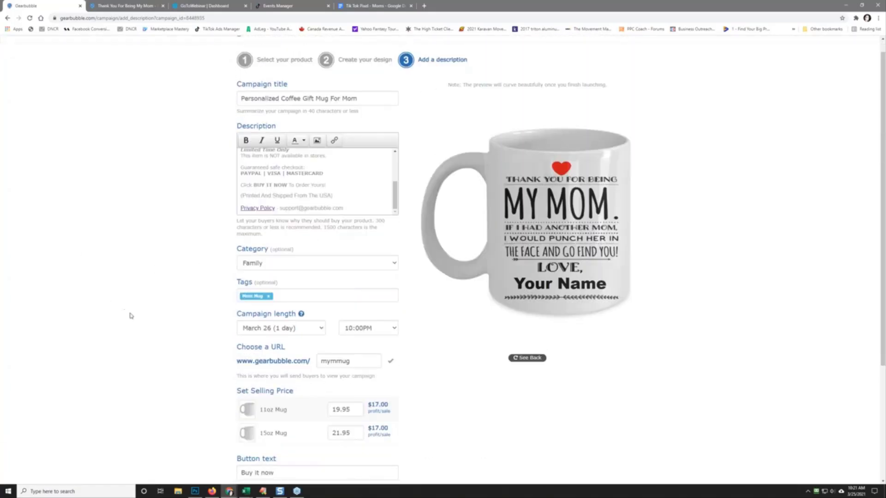
pyautogui.scroll(-4, 131, 317)
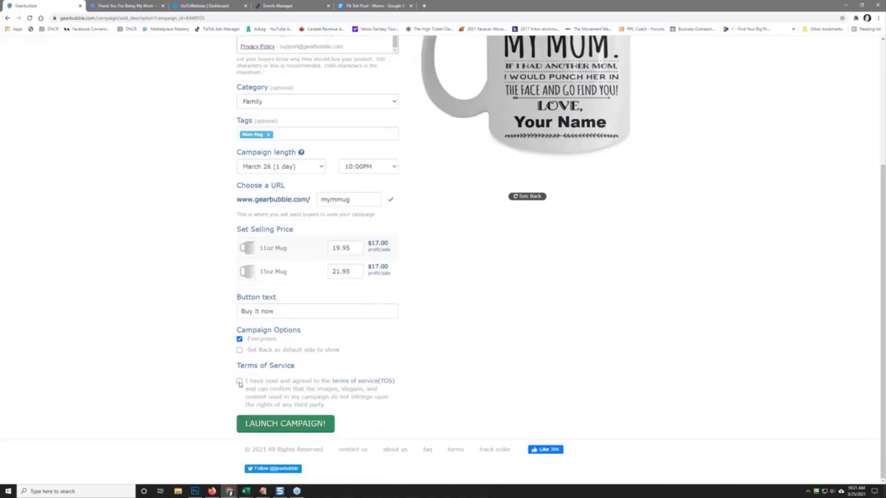
pyautogui.click(239, 382)
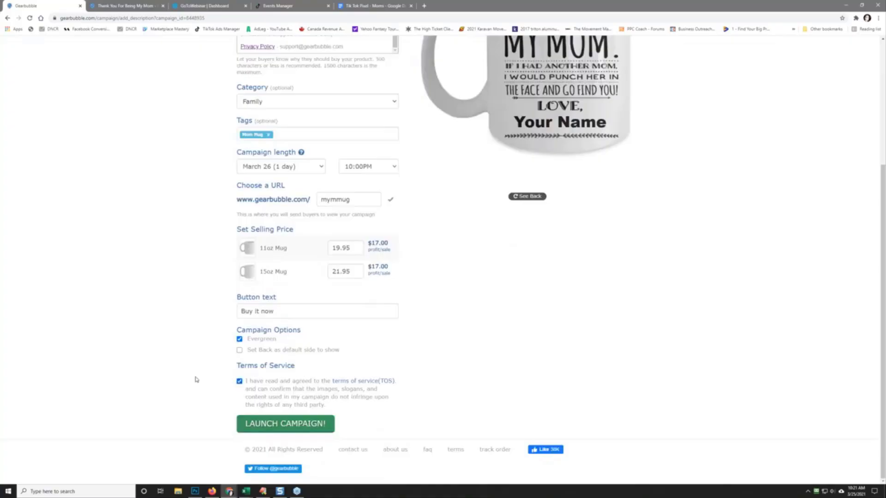
pyautogui.click(273, 425)
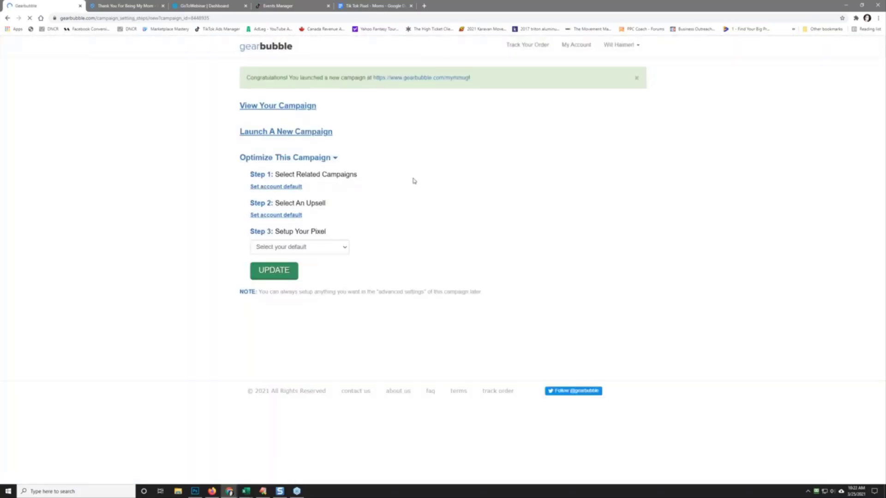
# Step: Open the live campaign page in a new tab and type 'Wi' as the customizable name
pyautogui.rightClick(423, 76)
pyautogui.click(444, 81)
pyautogui.click(122, 6)
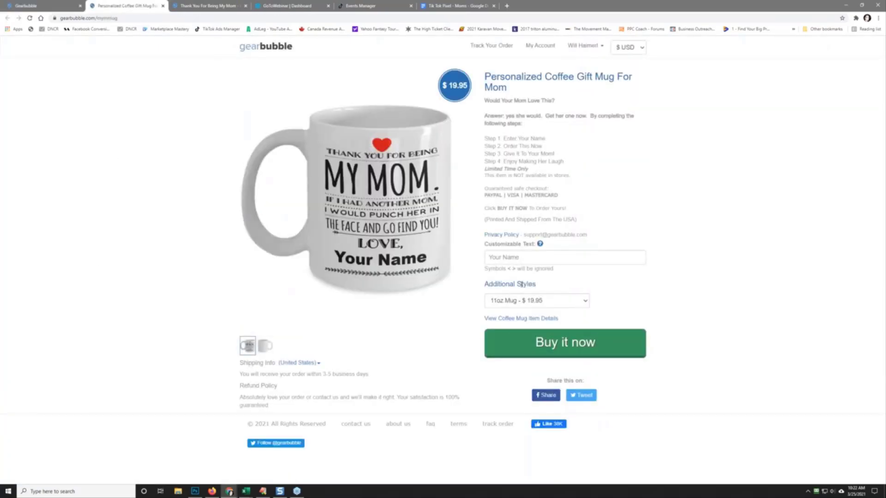
pyautogui.click(520, 257)
pyautogui.write('Will')
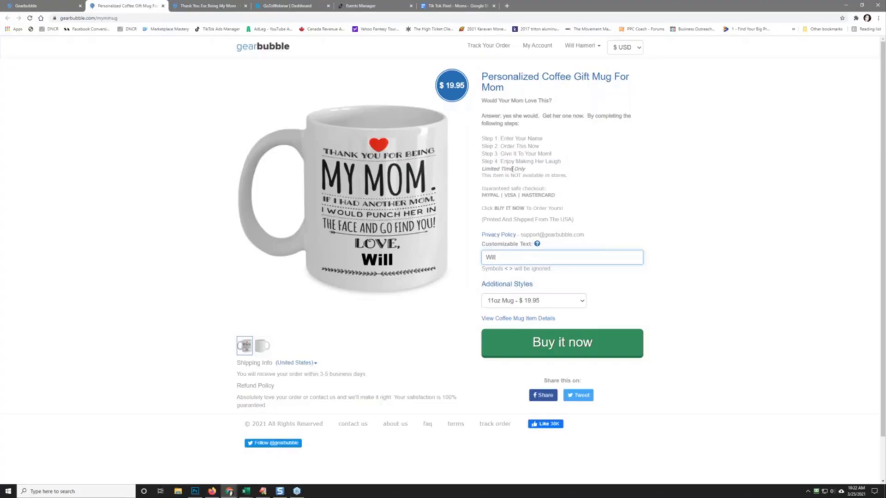
pyautogui.moveTo(481, 171); pyautogui.dragTo(574, 185)
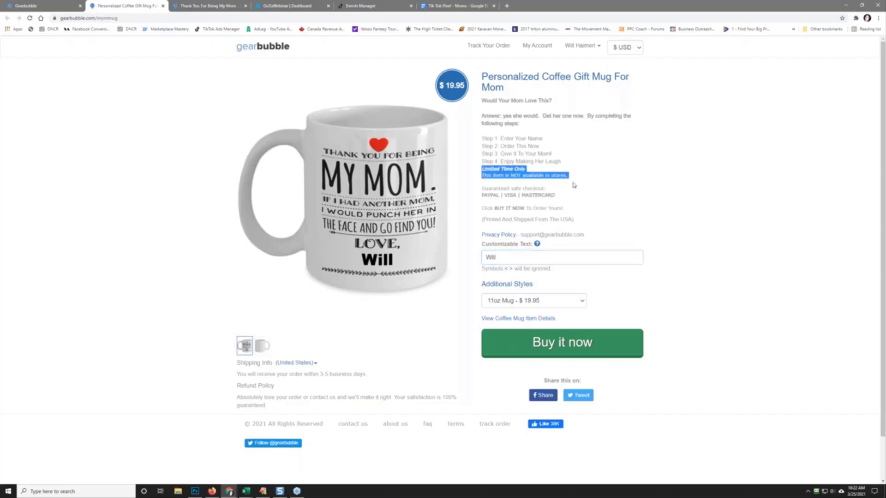
pyautogui.click(583, 182)
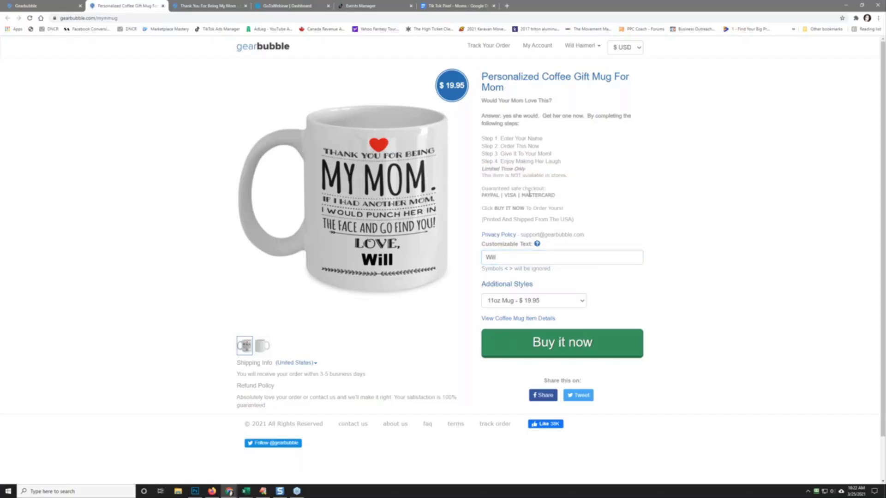
# Step: Preview the 15oz mug at $21.95, switch back to 11oz, and return to the dashboard
pyautogui.click(531, 301)
pyautogui.click(547, 319)
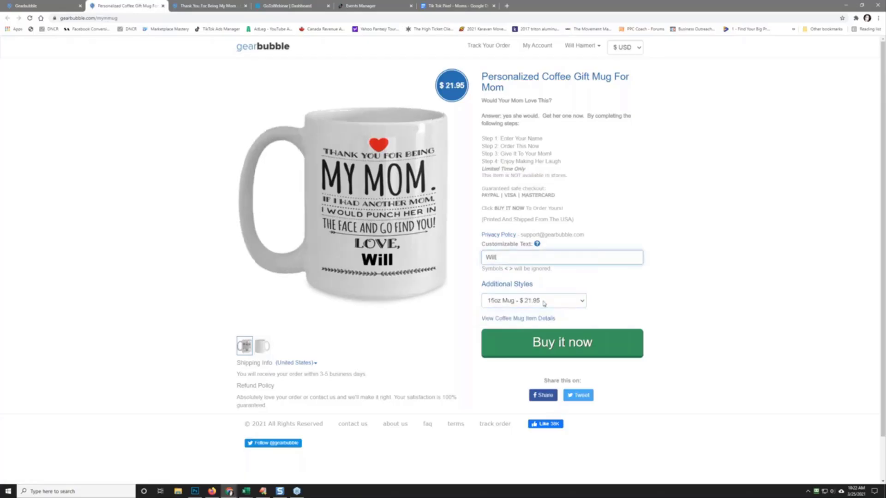
pyautogui.click(543, 303)
pyautogui.click(526, 318)
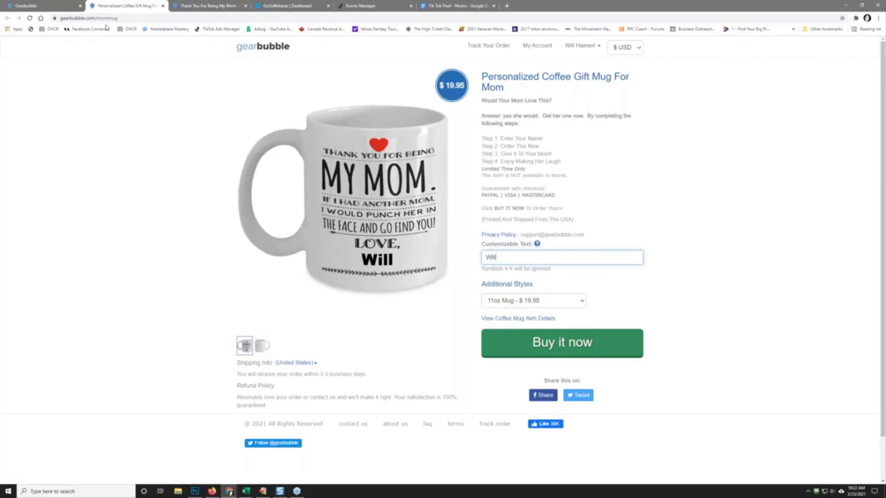
pyautogui.click(44, 5)
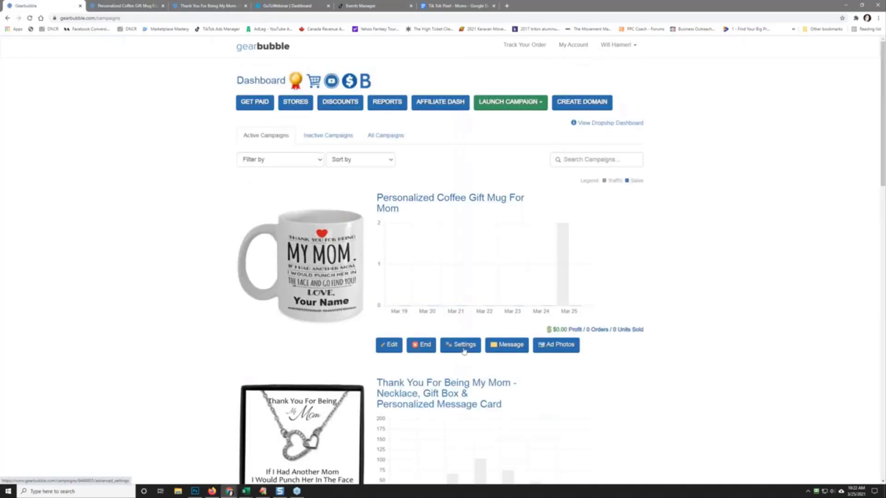
# Step: Open the mug campaign's settings in a new tab and save its General Settings
pyautogui.rightClick(468, 351)
pyautogui.click(489, 354)
pyautogui.moveTo(205, 3); pyautogui.dragTo(124, 5)
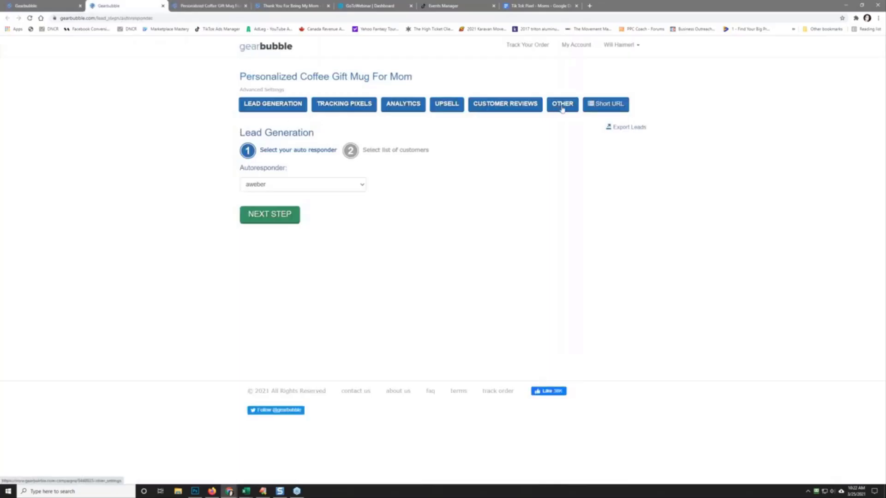
pyautogui.click(563, 105)
pyautogui.click(340, 105)
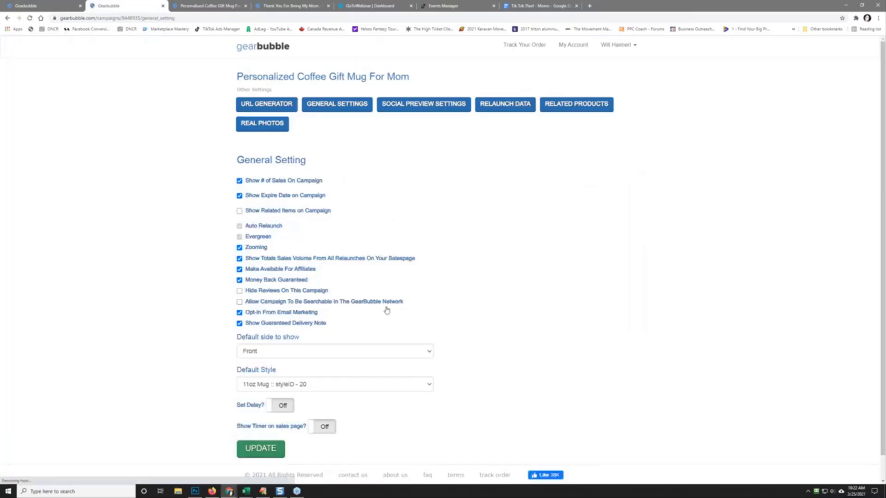
pyautogui.click(261, 449)
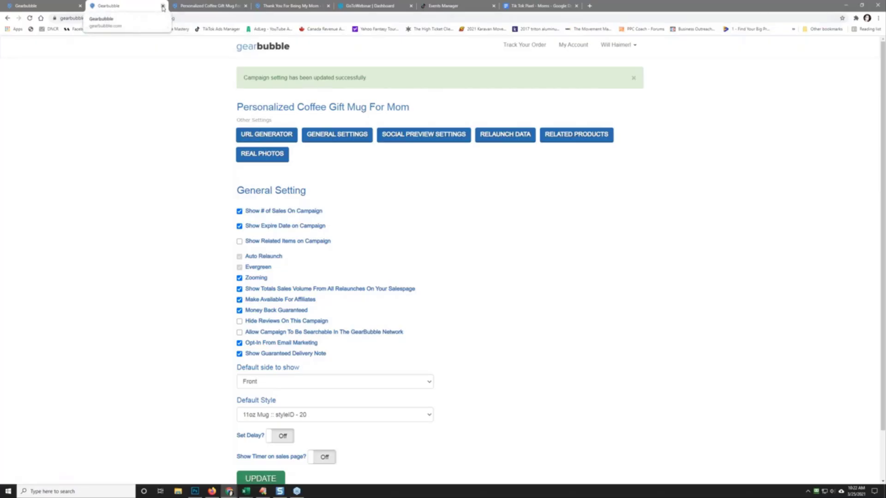
# Step: Close that settings tab and reopen the campaign's settings in a fresh tab from the dashboard
pyautogui.click(162, 6)
pyautogui.click(40, 7)
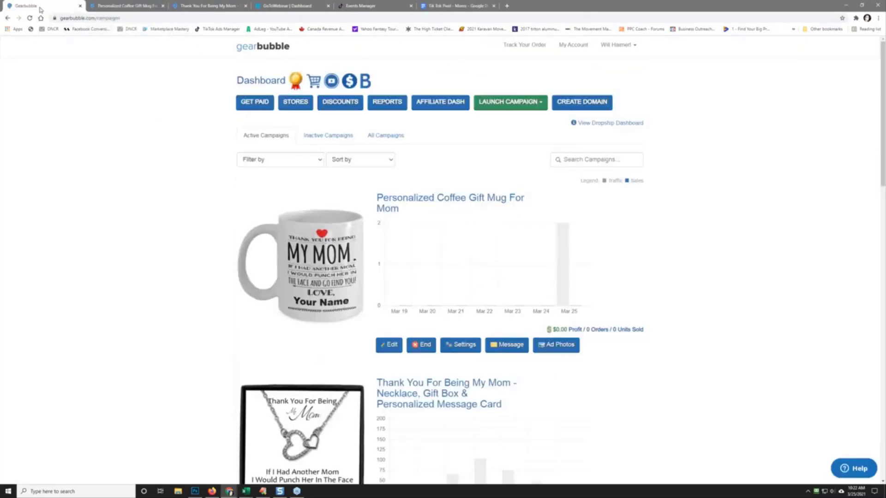
pyautogui.rightClick(451, 344)
pyautogui.click(471, 348)
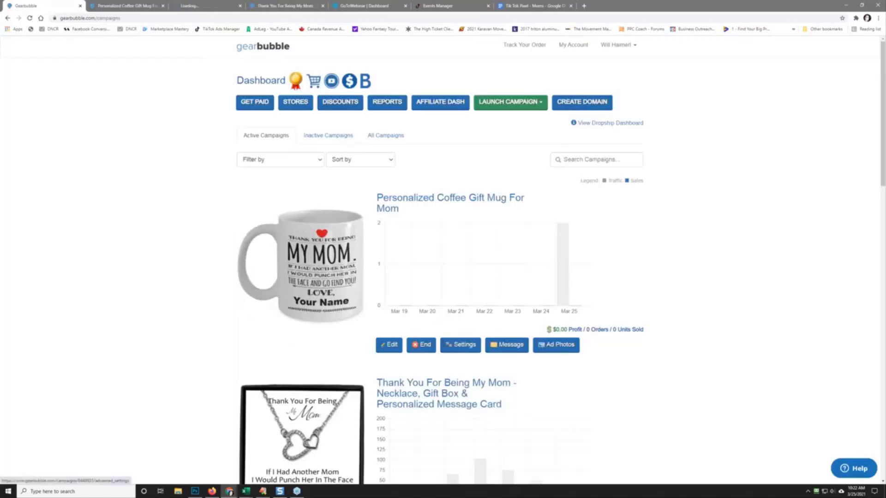
pyautogui.moveTo(198, 7); pyautogui.dragTo(133, 8)
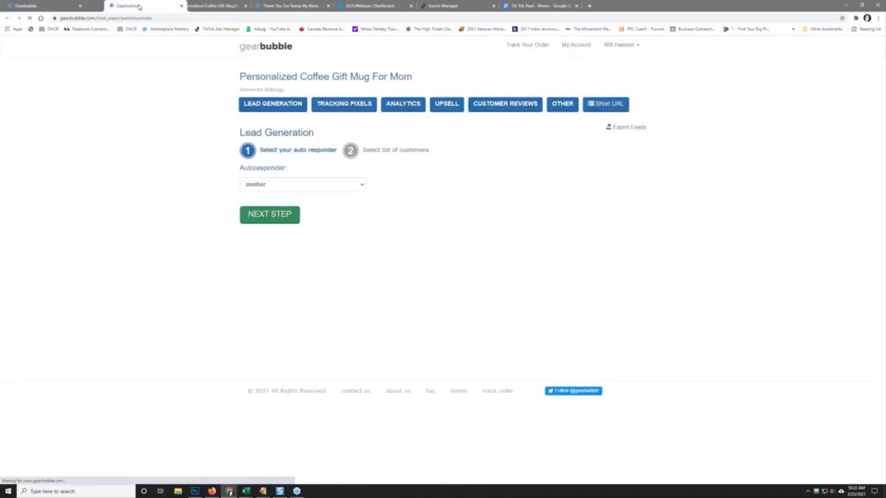
# Step: Expand Tracking Pixels > 3rd Party and copy the TikTok pixel script from the Google Doc
pyautogui.click(325, 105)
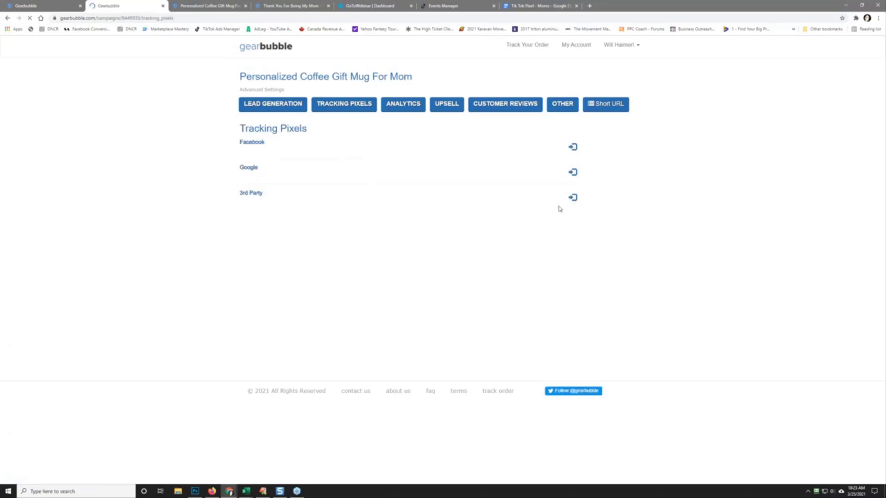
pyautogui.click(573, 198)
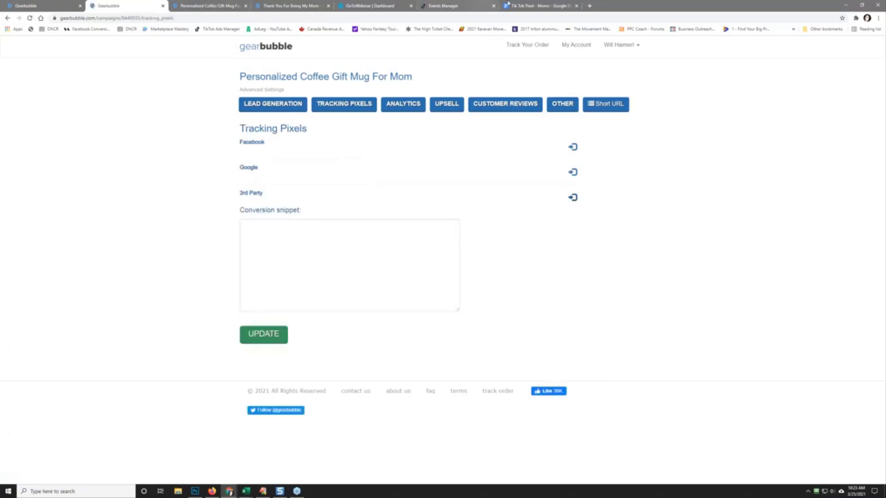
pyautogui.click(510, 6)
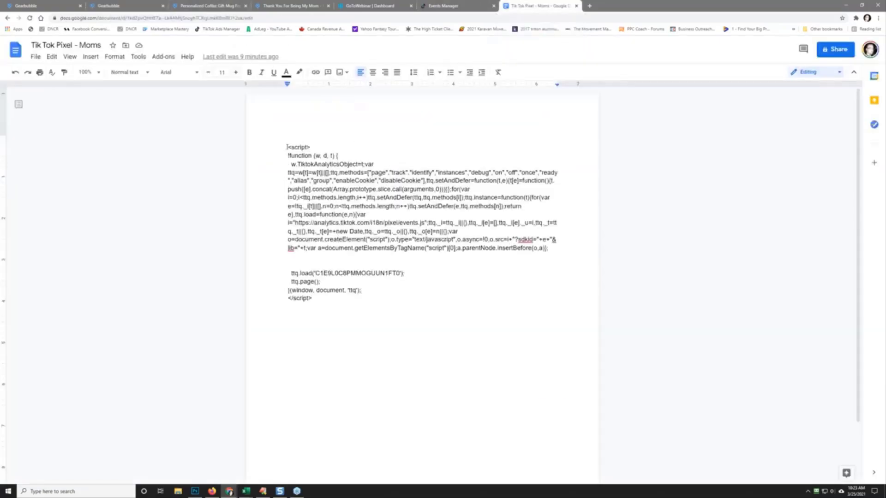
pyautogui.moveTo(297, 155); pyautogui.dragTo(390, 299)
pyautogui.rightClick(375, 226)
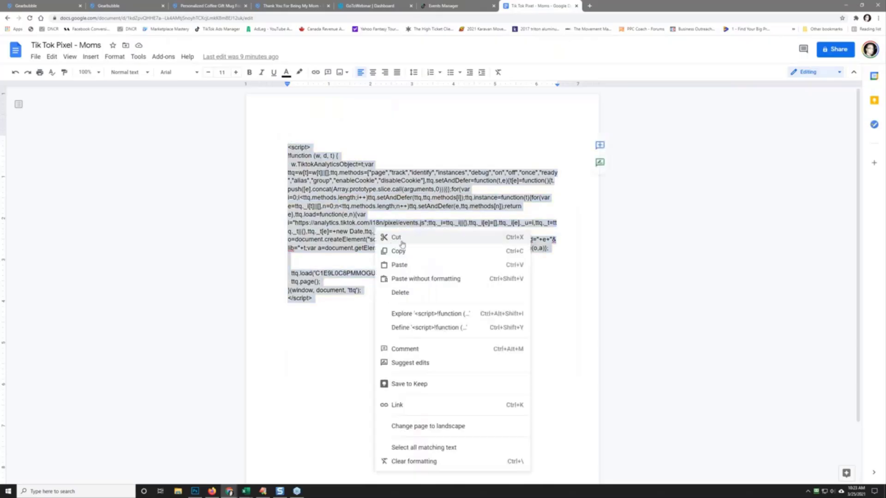
pyautogui.click(401, 249)
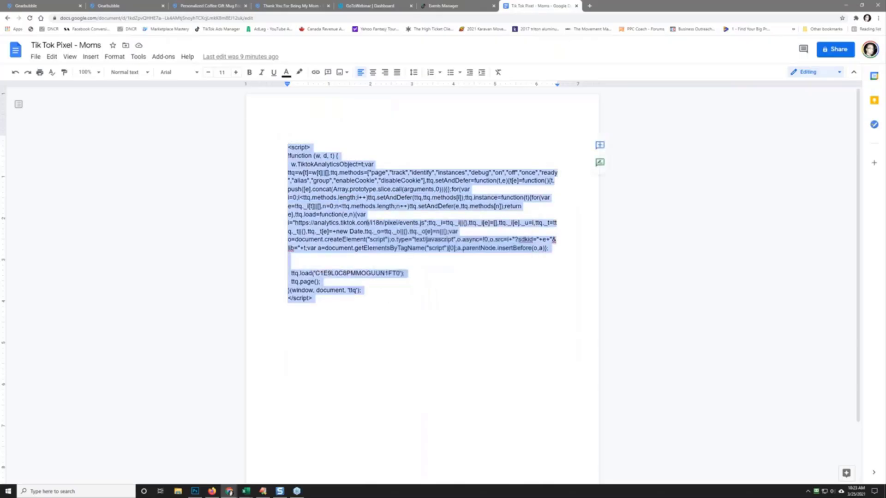
# Step: Paste the TikTok script into the Conversion snippet box and save it
pyautogui.click(119, 4)
pyautogui.click(283, 225)
pyautogui.rightClick(284, 228)
pyautogui.click(321, 281)
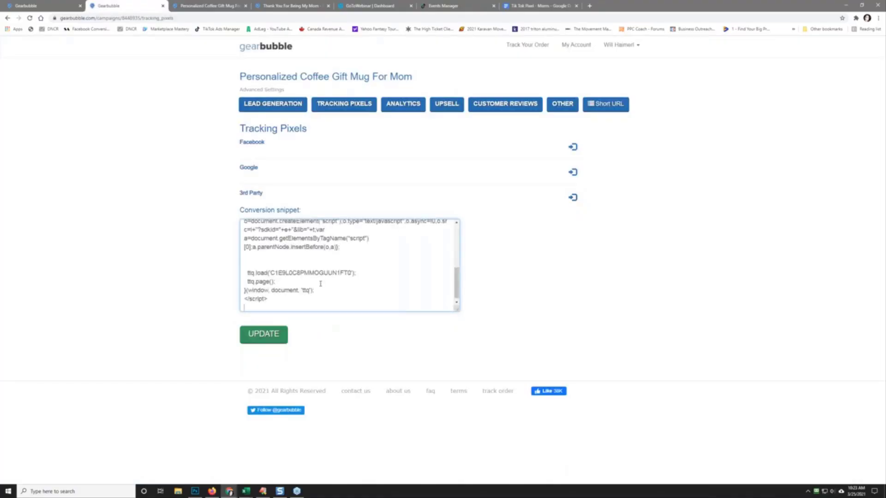
pyautogui.click(267, 335)
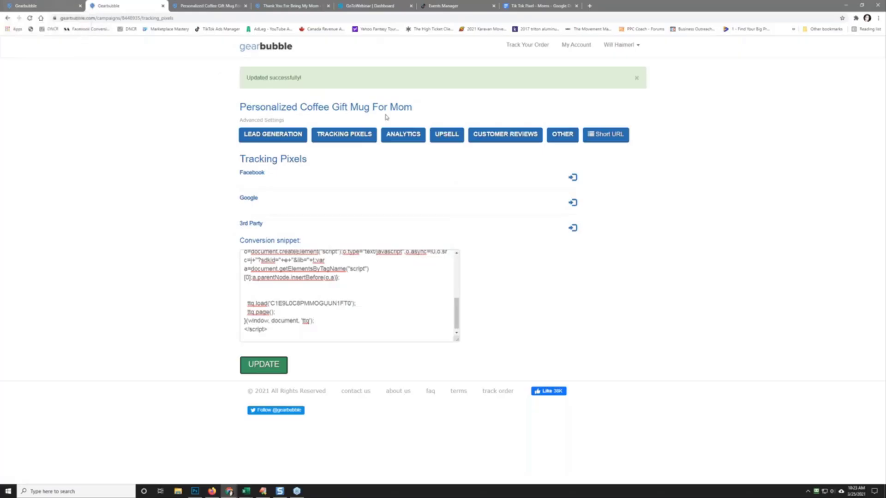
# Step: Upsell the Thank You For Being My Mom necklace at a 20% discount, save, and return to the dashboard
pyautogui.click(448, 138)
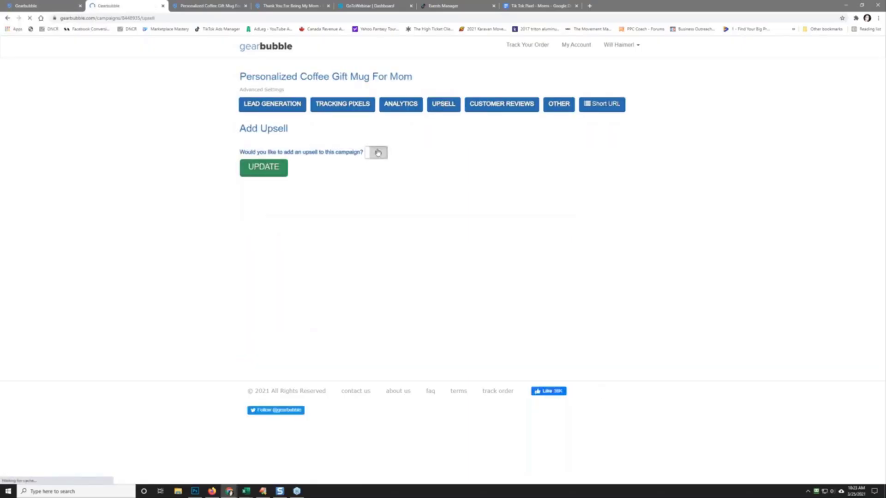
pyautogui.click(376, 152)
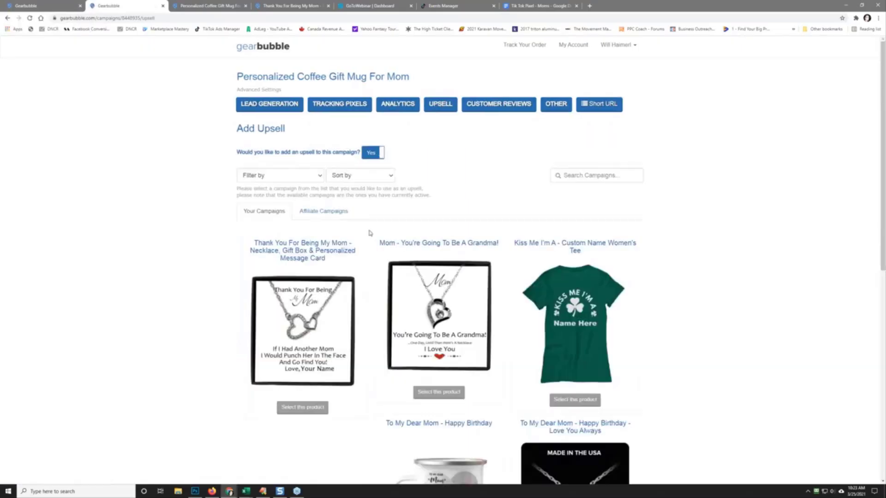
pyautogui.click(302, 409)
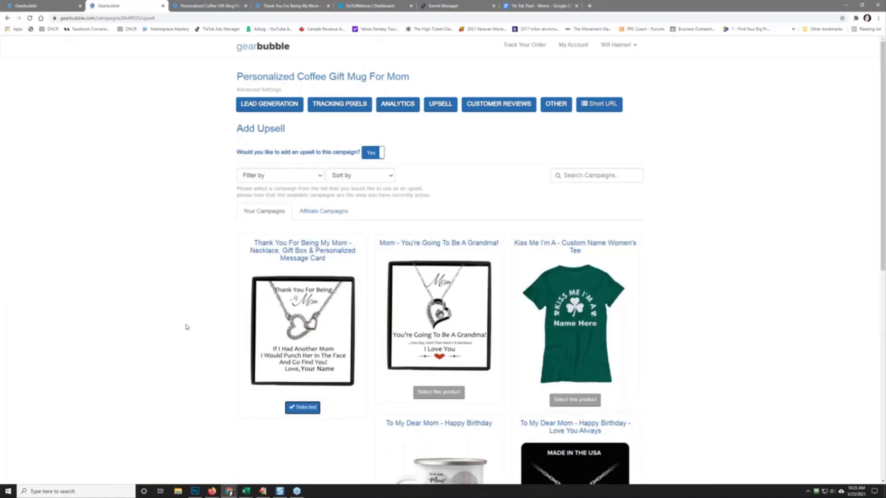
pyautogui.scroll(-8, 186, 327)
pyautogui.click(282, 404)
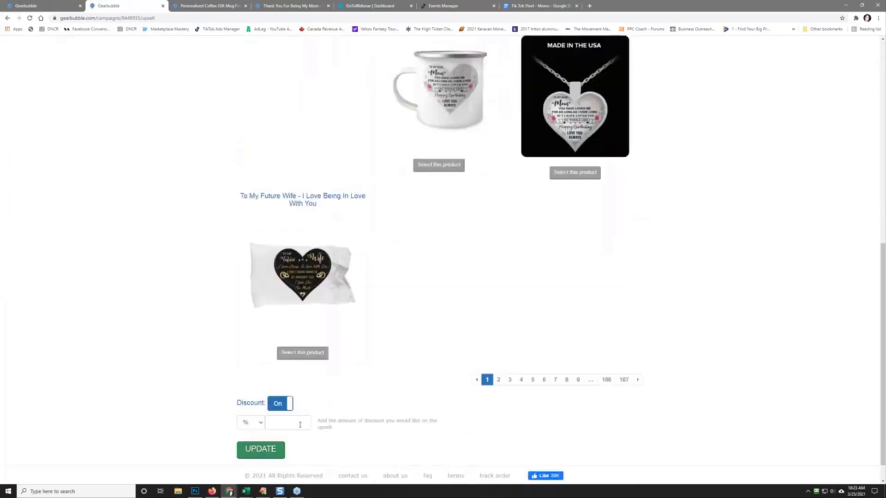
pyautogui.click(300, 425)
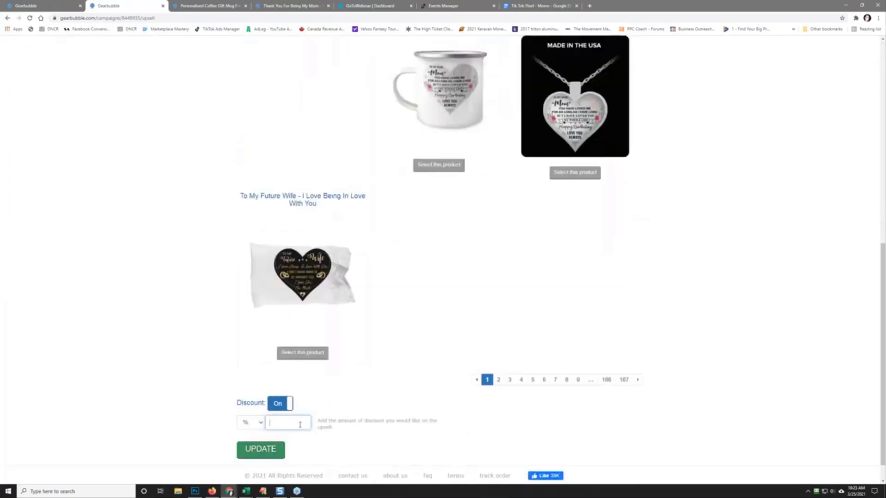
pyautogui.click(274, 457)
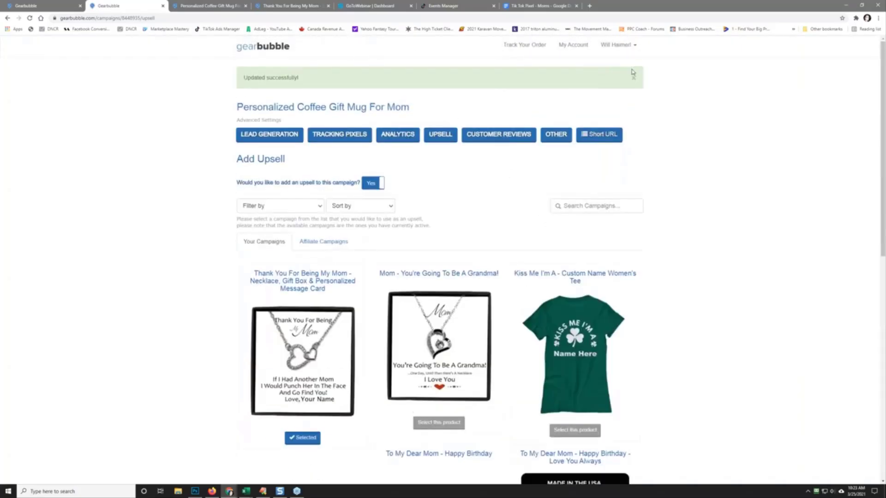
pyautogui.click(573, 45)
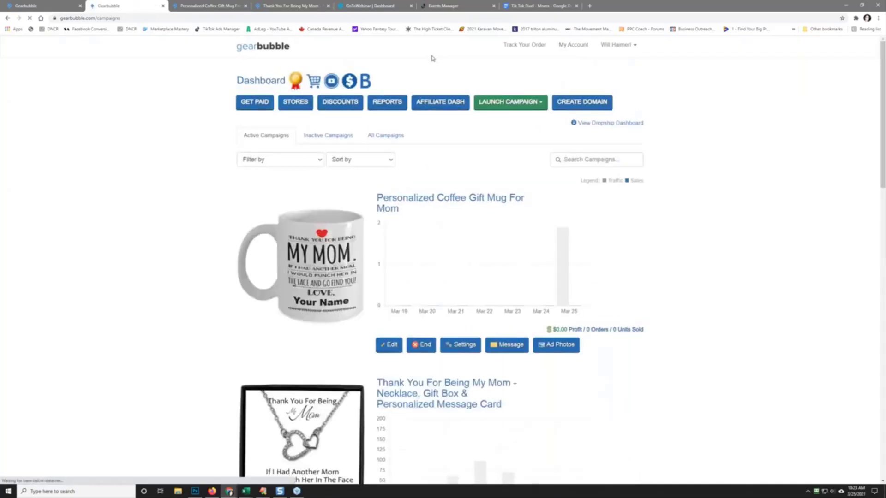
# Step: Save the product-page mug image as download.png in D:\challenges\018 - mother's day challenge's mug folder
pyautogui.scroll(-2, 134, 286)
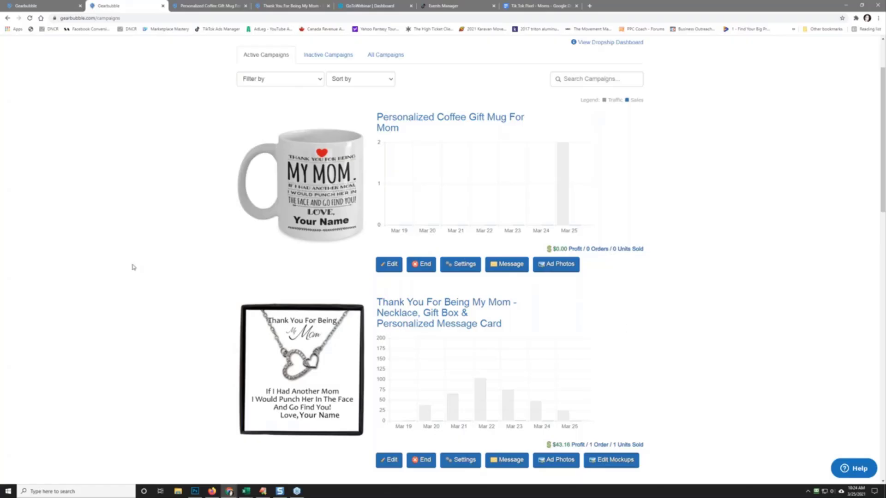
pyautogui.scroll(2, 75, 127)
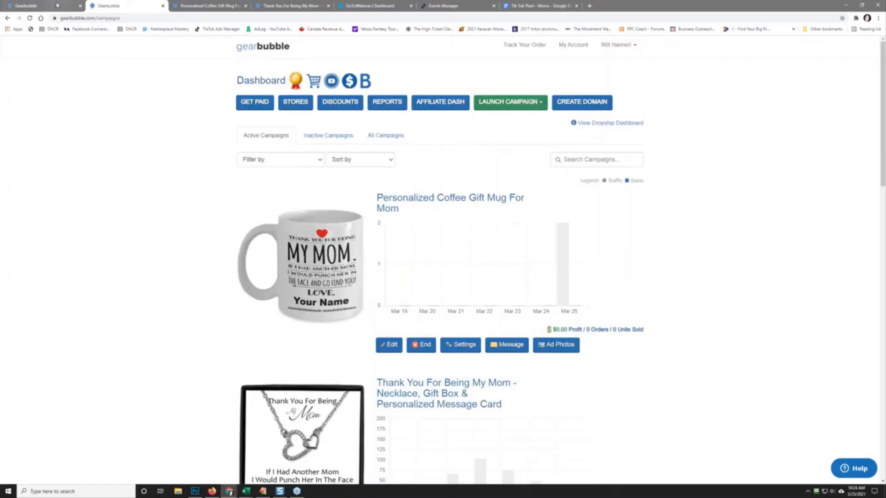
pyautogui.click(205, 5)
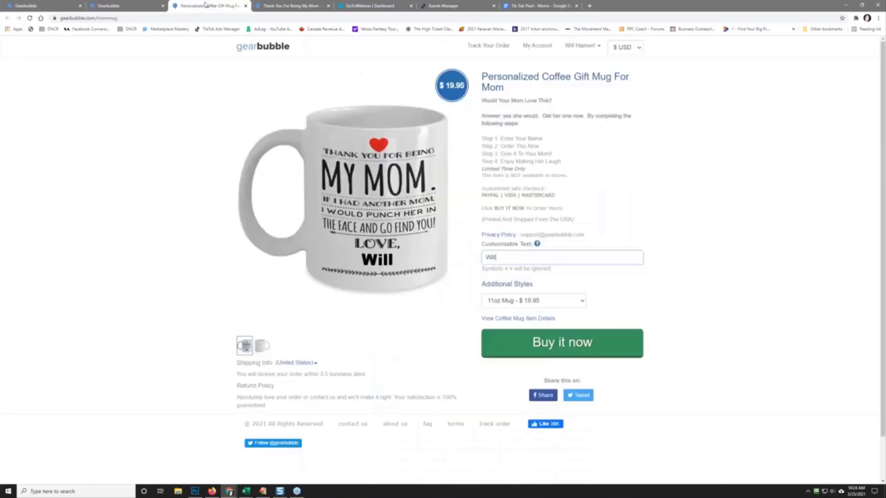
pyautogui.rightClick(352, 206)
pyautogui.click(386, 221)
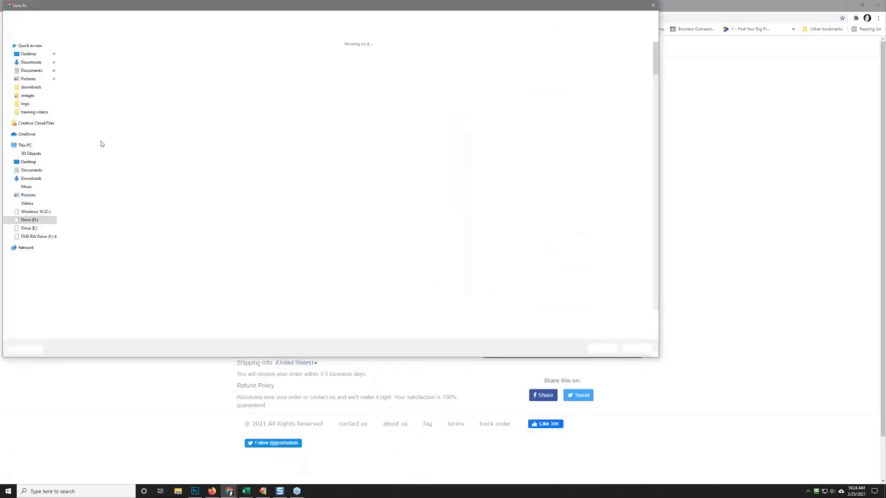
pyautogui.click(83, 19)
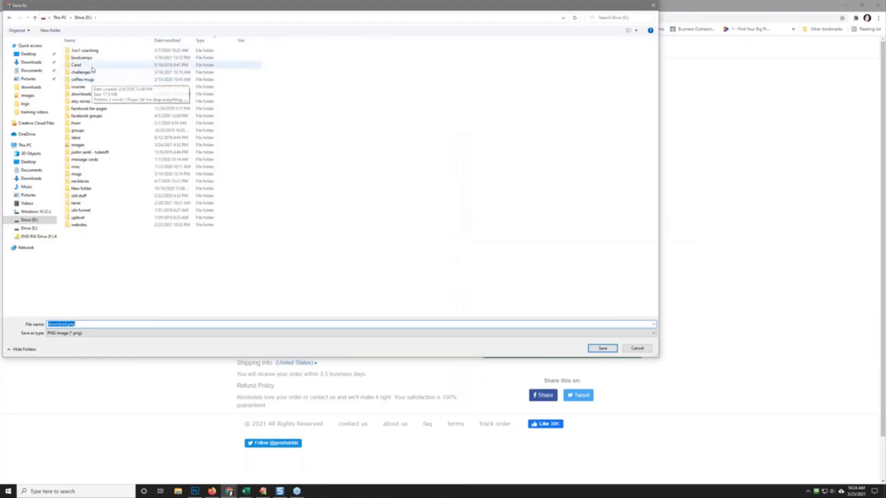
pyautogui.doubleClick(90, 73)
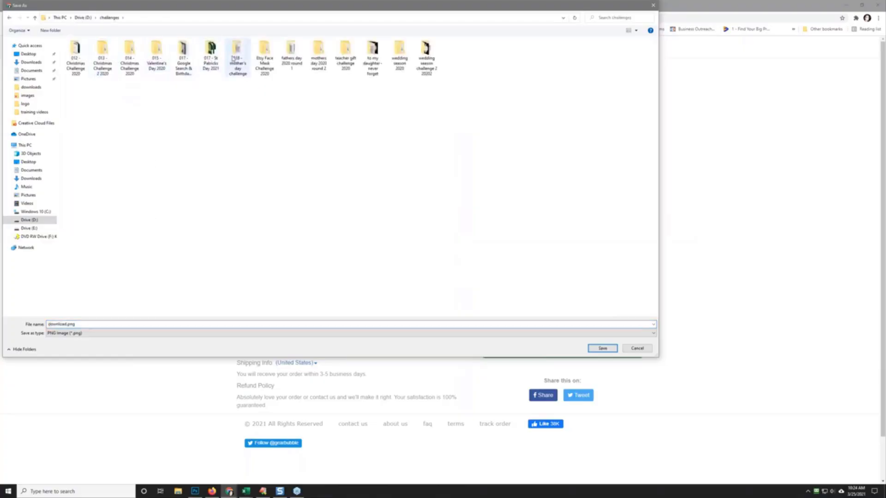
pyautogui.doubleClick(243, 59)
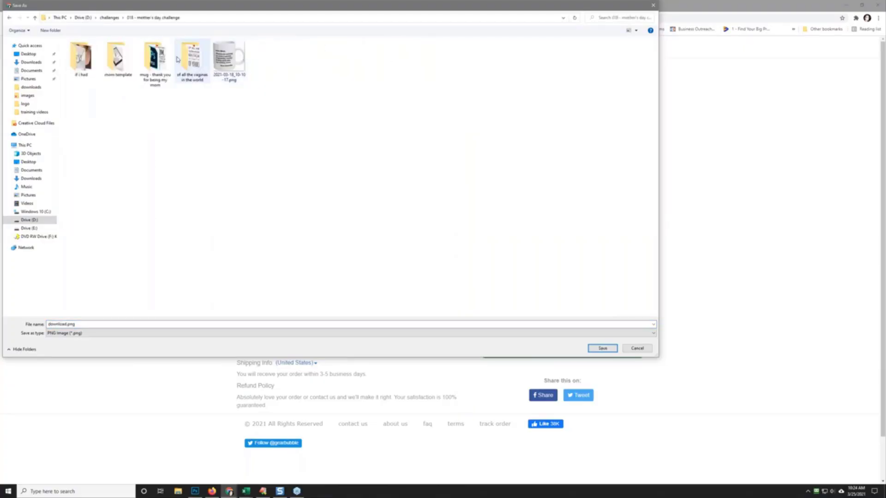
pyautogui.doubleClick(152, 58)
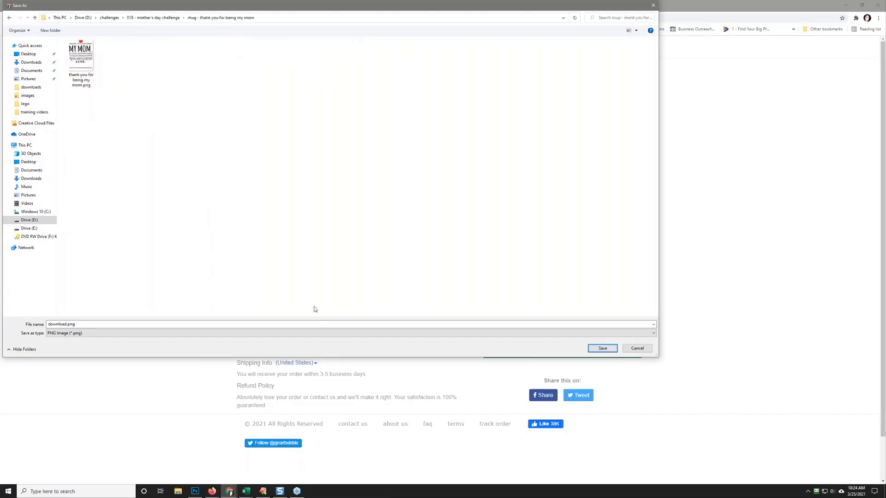
pyautogui.click(602, 348)
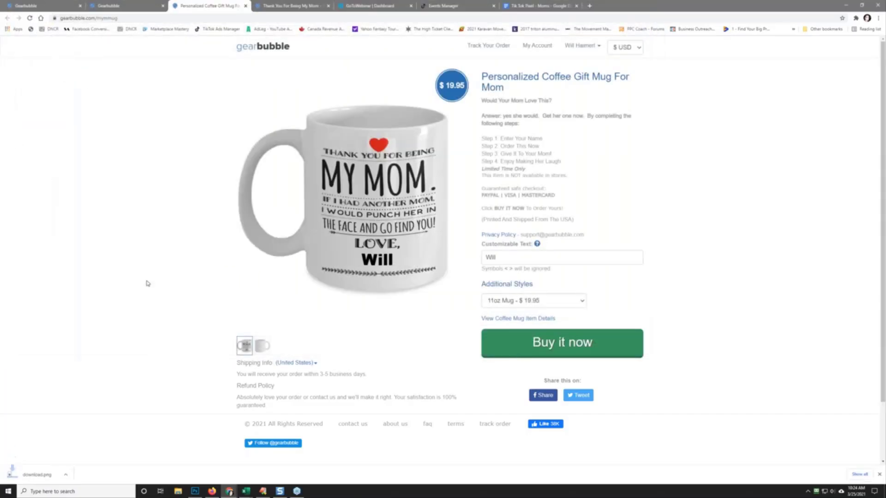
pyautogui.click(114, 5)
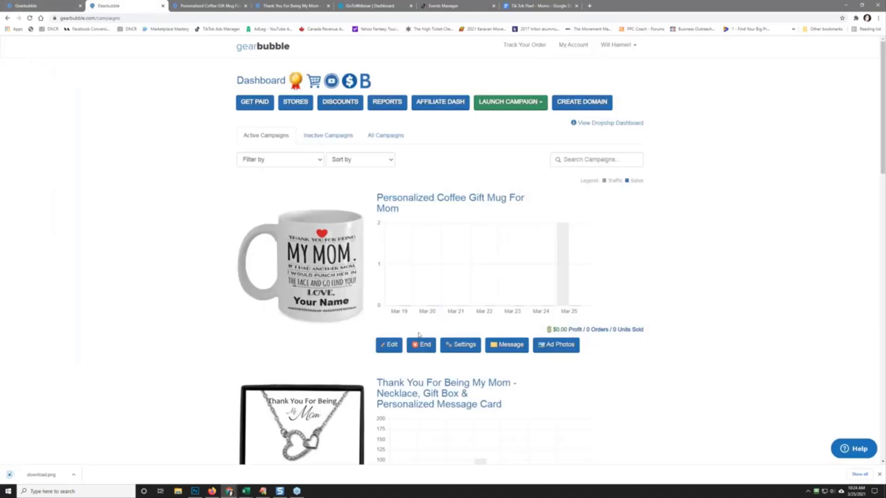
# Step: Generate the woman-holding-the-mug ad photo and save it as ad.png
pyautogui.click(561, 347)
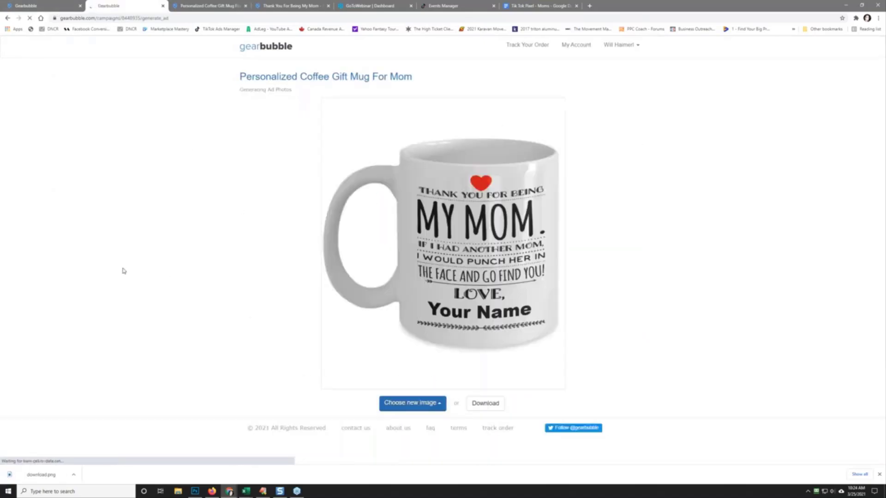
pyautogui.click(431, 403)
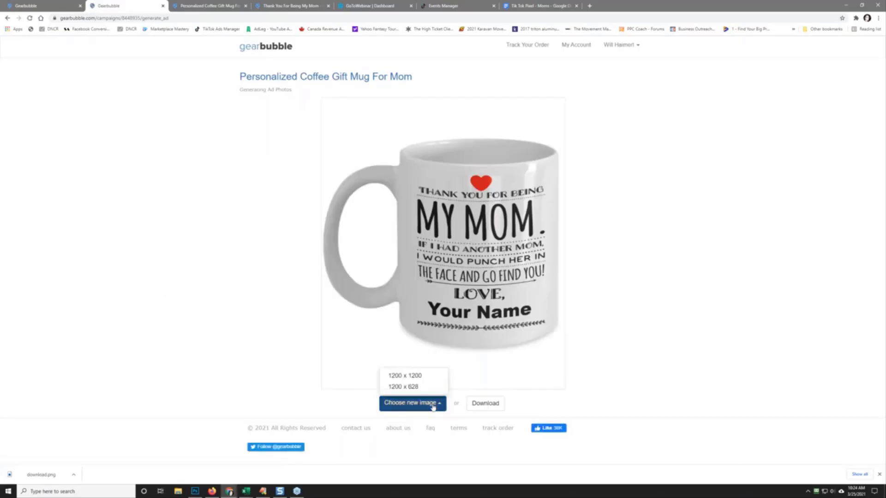
pyautogui.click(404, 375)
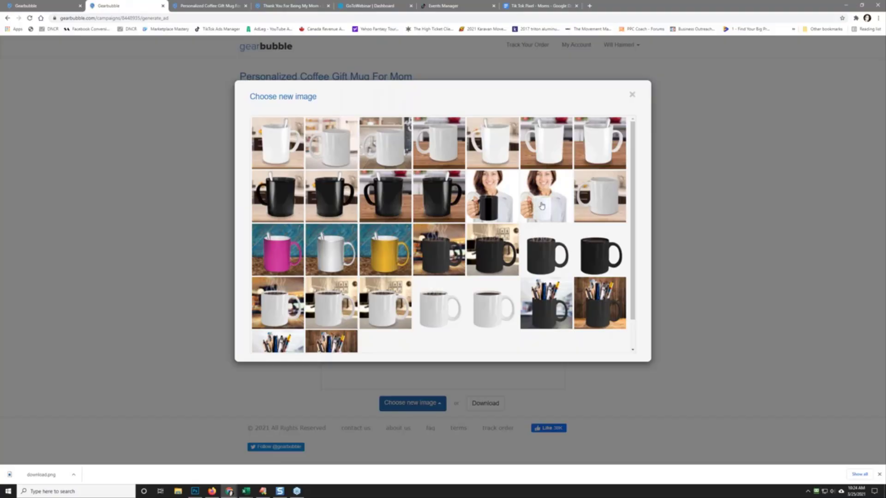
pyautogui.click(536, 206)
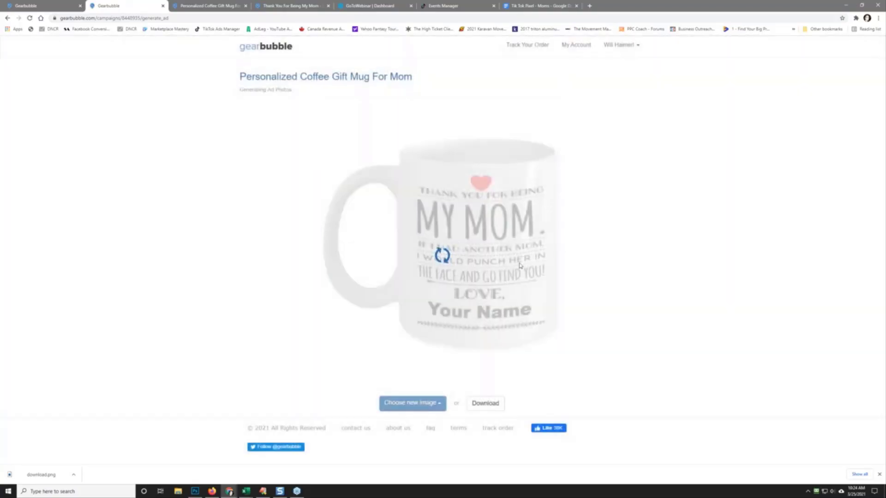
pyautogui.click(493, 348)
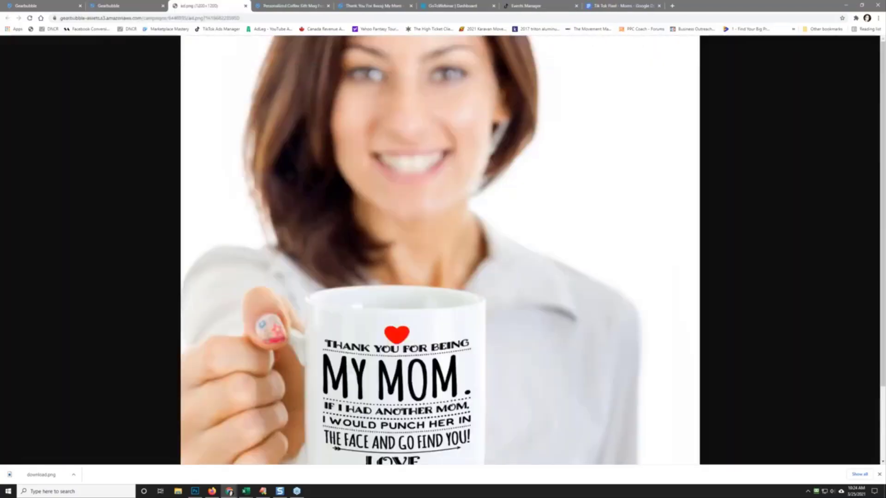
pyautogui.rightClick(435, 241)
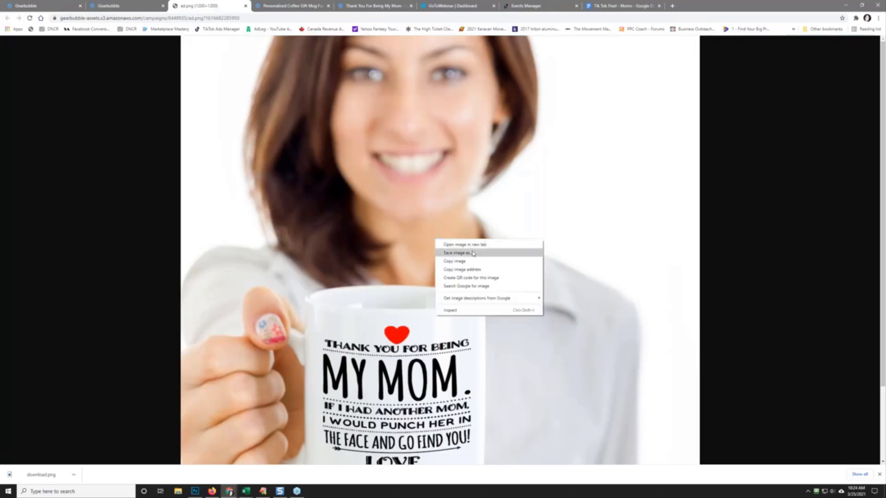
pyautogui.click(472, 254)
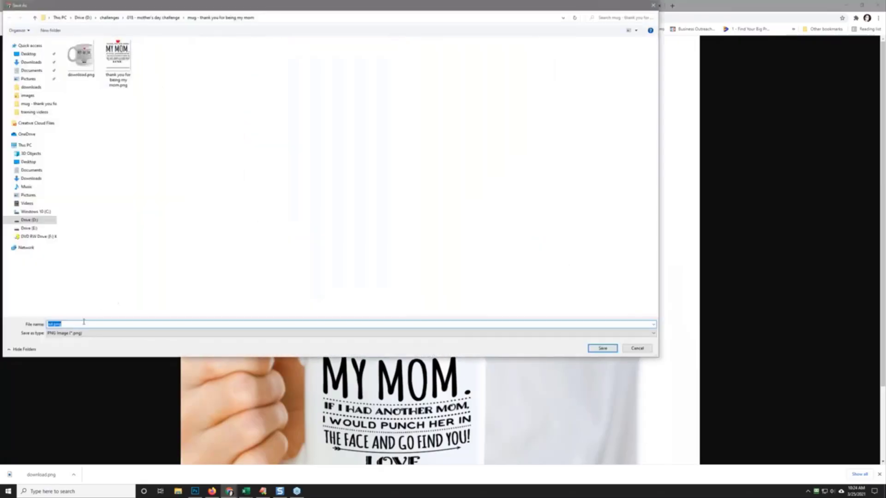
pyautogui.click(595, 348)
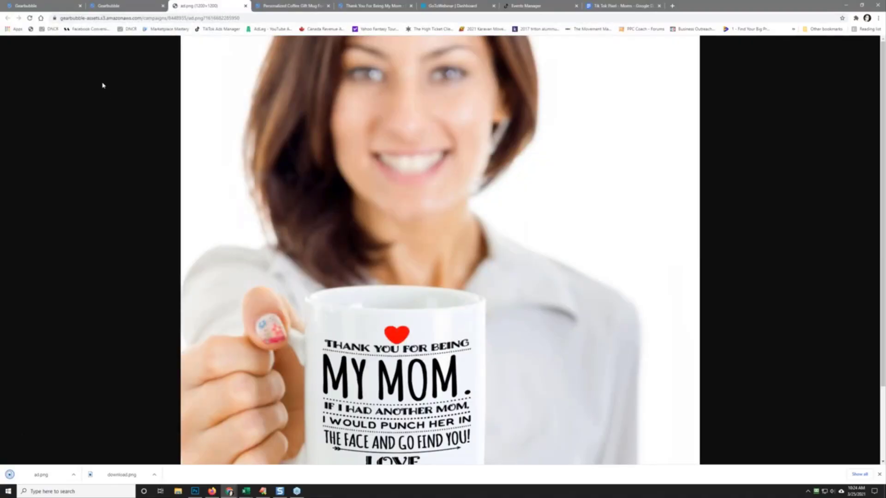
# Step: Back on the ad photo page, choose another new image at 1200 x 1200
pyautogui.click(107, 5)
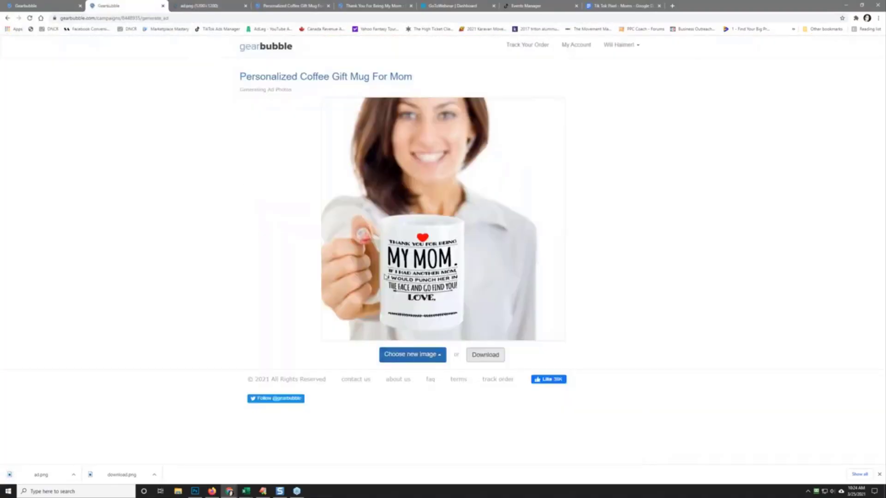
pyautogui.click(412, 358)
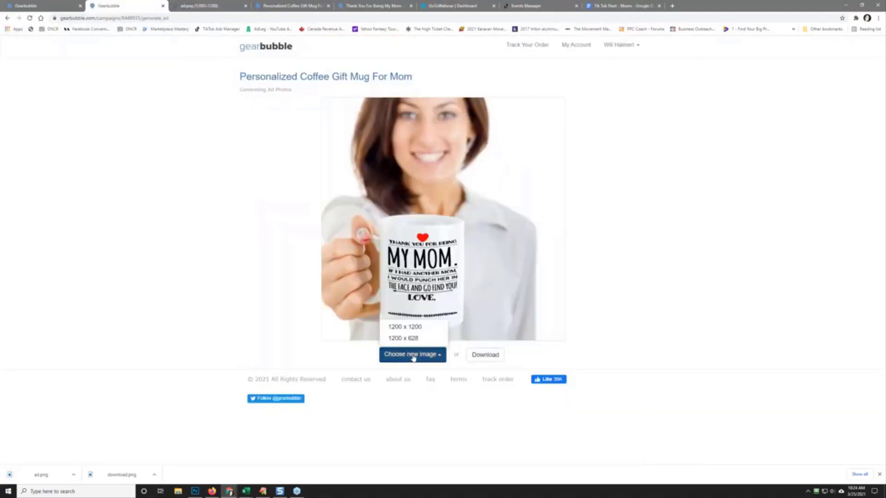
pyautogui.click(406, 329)
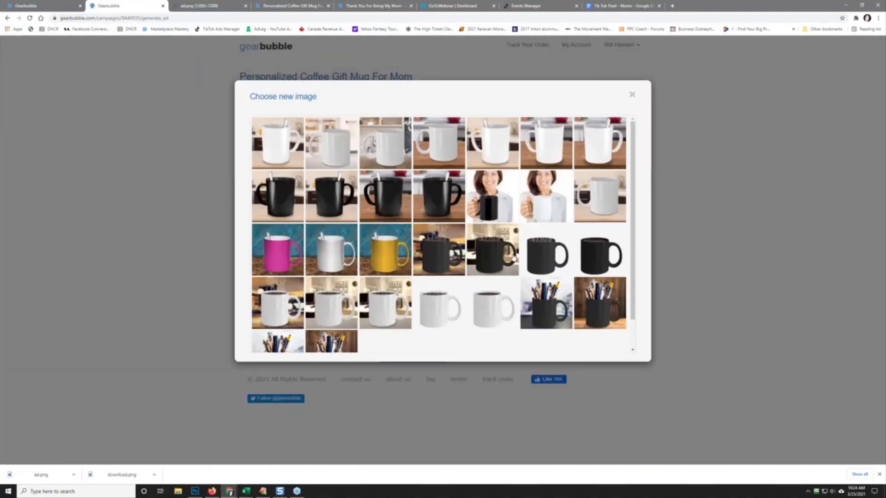
# Step: Generate the pens-in-mug ad photo on wood, save it as ad (1).png, and return to the dashboard
pyautogui.scroll(-2, 513, 258)
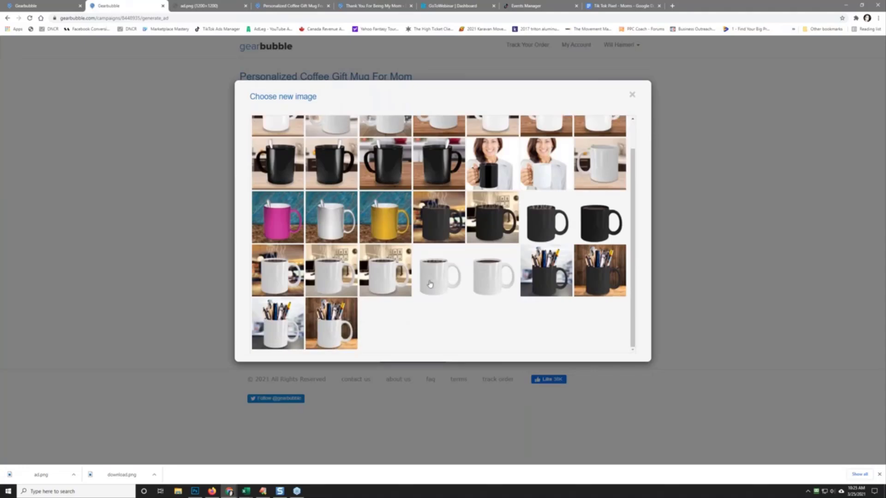
pyautogui.click(328, 331)
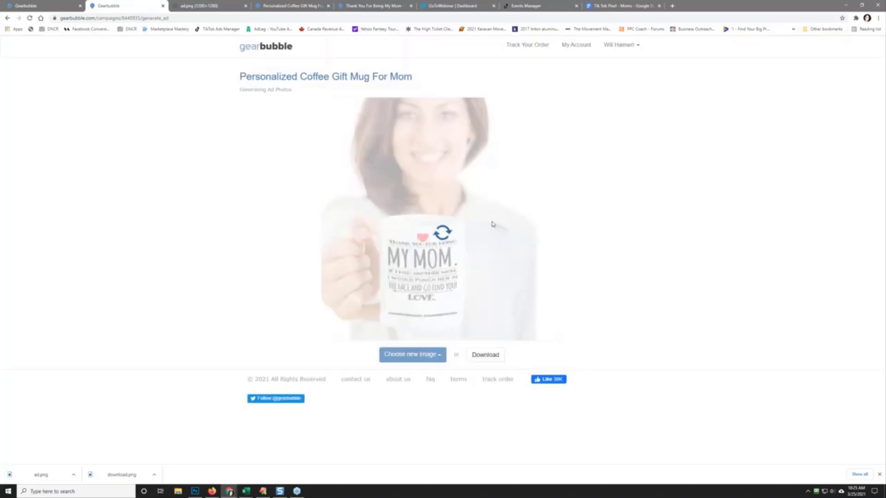
pyautogui.click(485, 355)
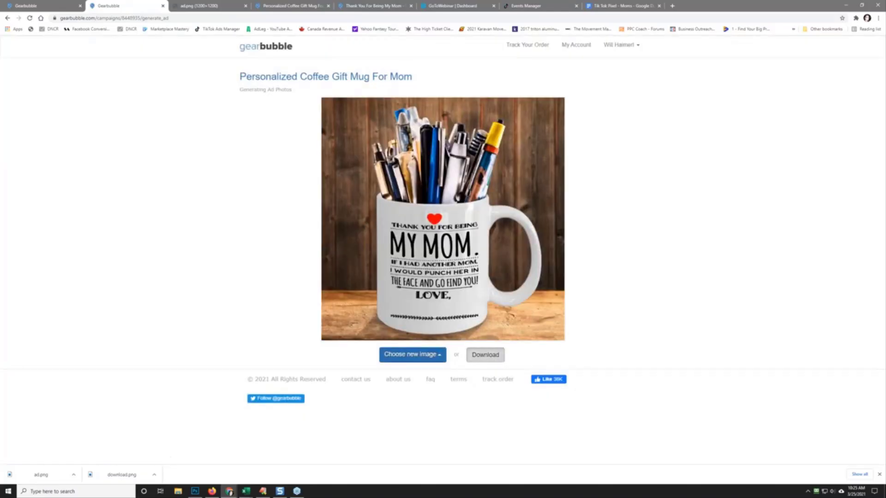
pyautogui.rightClick(445, 242)
pyautogui.click(484, 259)
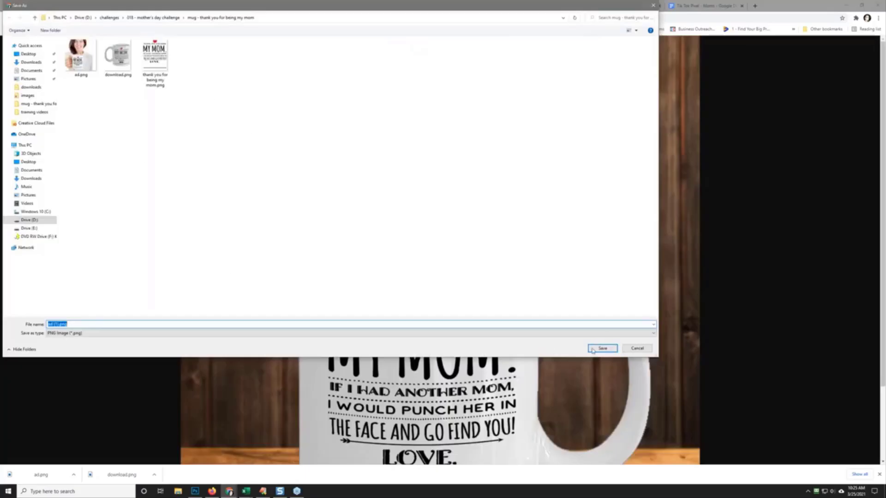
pyautogui.click(593, 350)
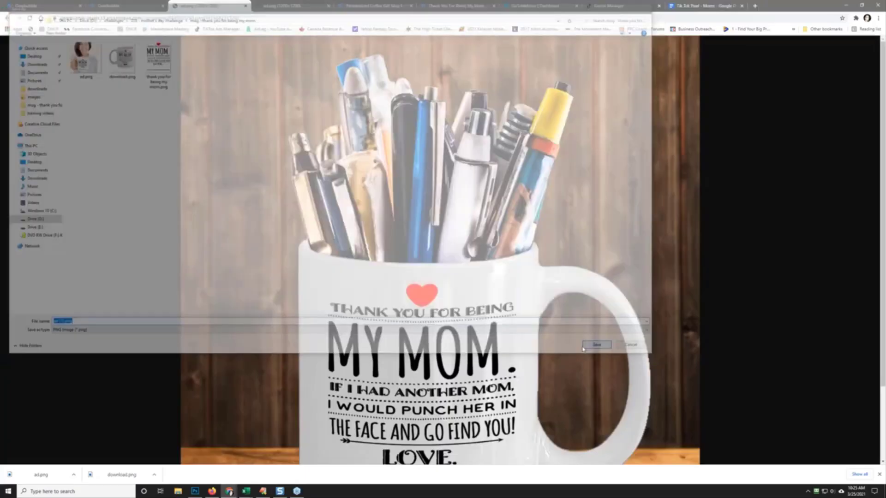
pyautogui.click(116, 6)
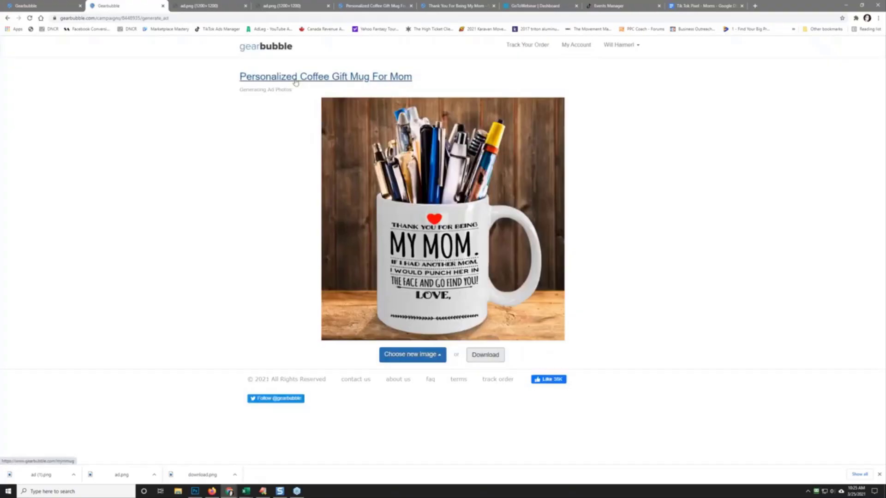
pyautogui.click(55, 4)
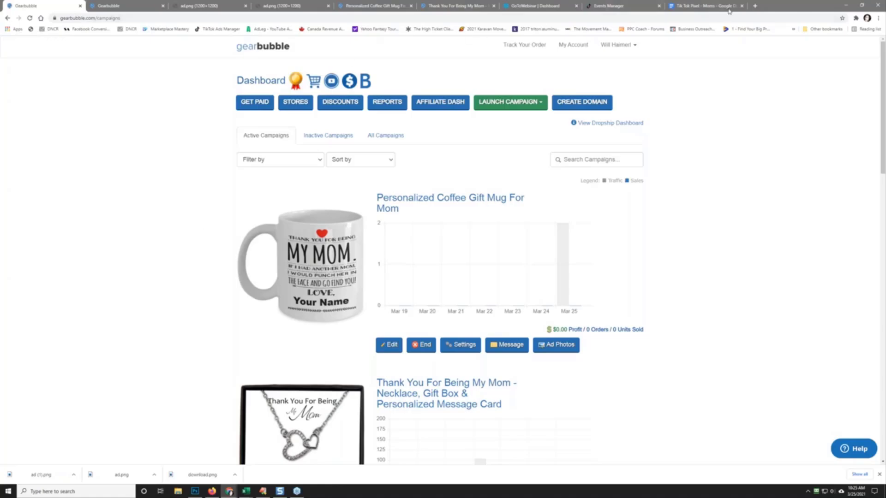
# Step: Open invideo.io in a new tab and duplicate the Perfect Gift For Your Mom project as 9:16
pyautogui.click(755, 6)
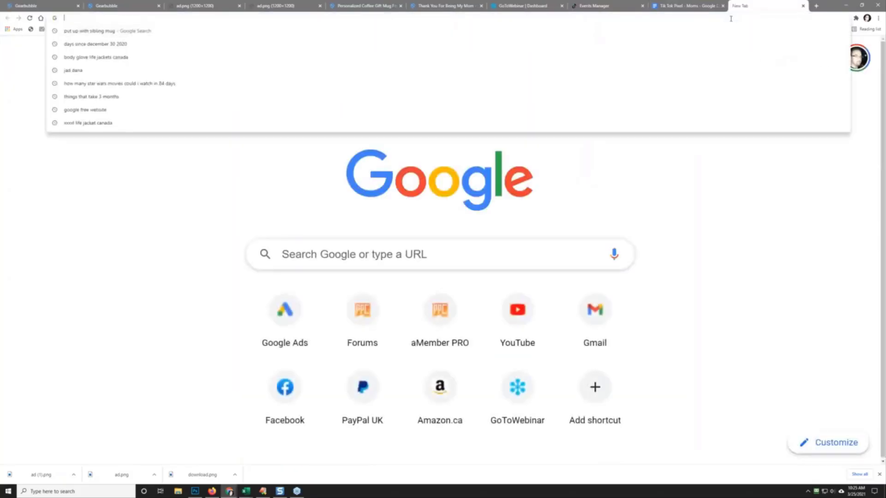
pyautogui.write('invideo.io')
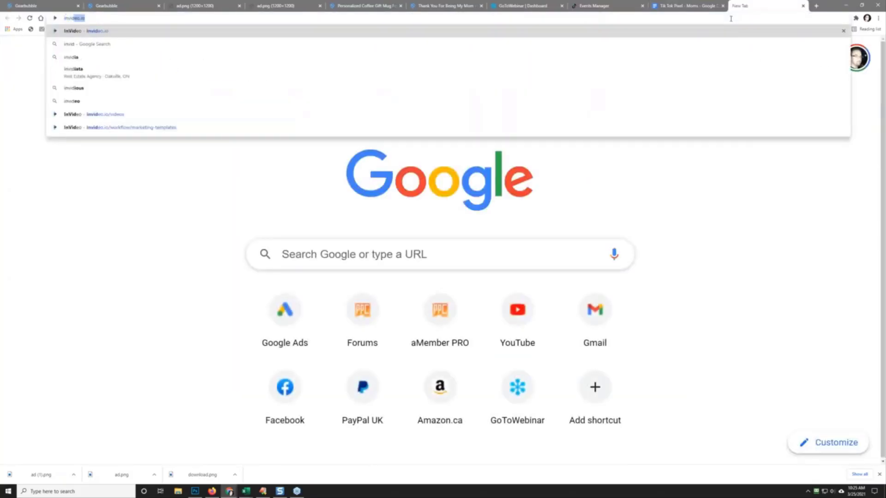
pyautogui.press('Return')
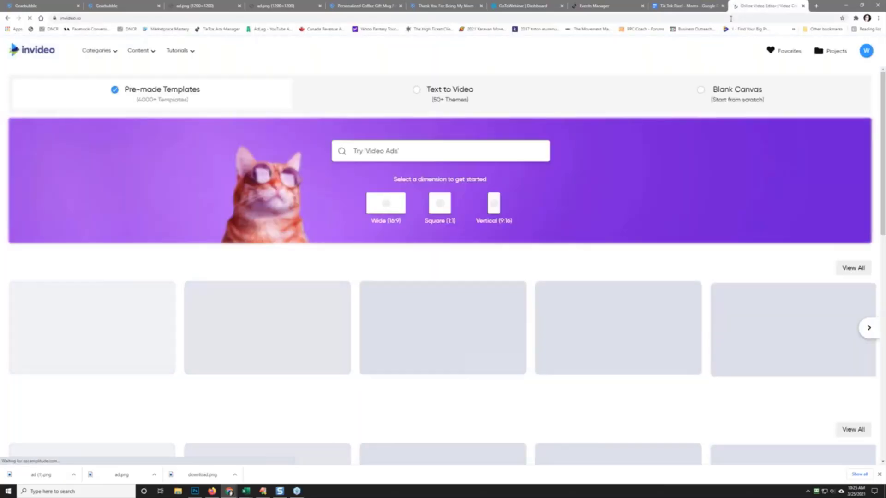
pyautogui.click(831, 51)
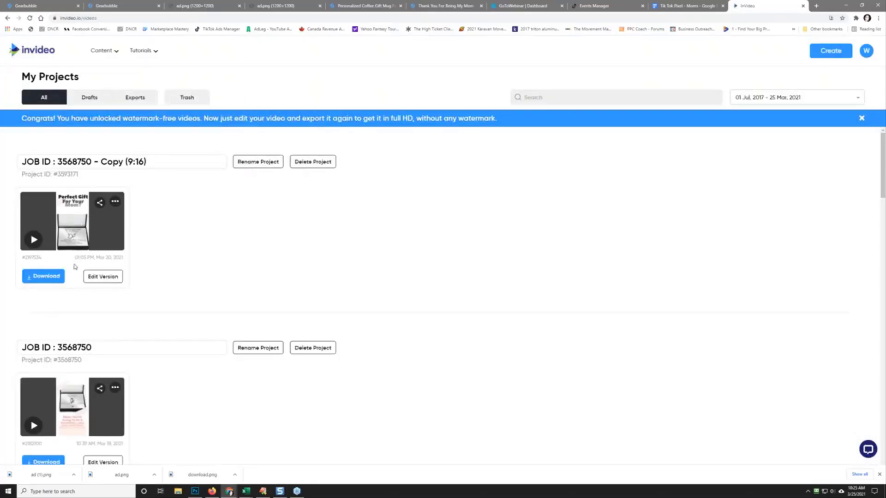
pyautogui.click(115, 202)
pyautogui.moveTo(190, 221)
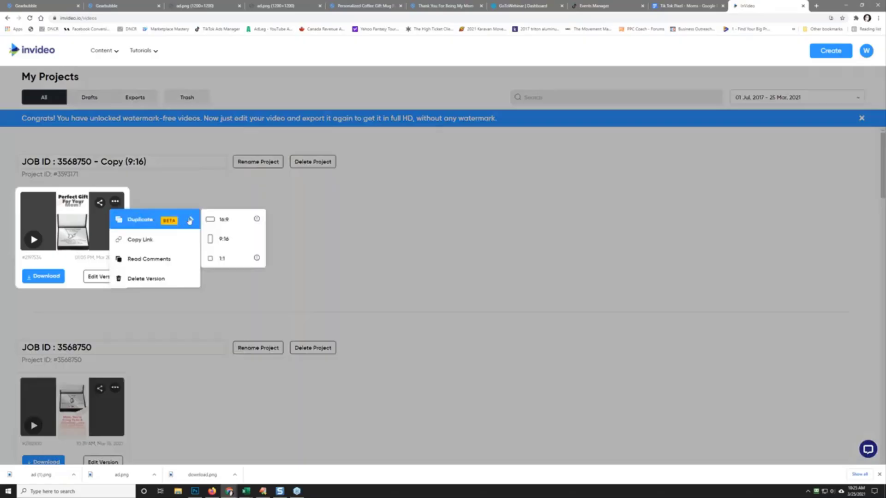
pyautogui.click(226, 241)
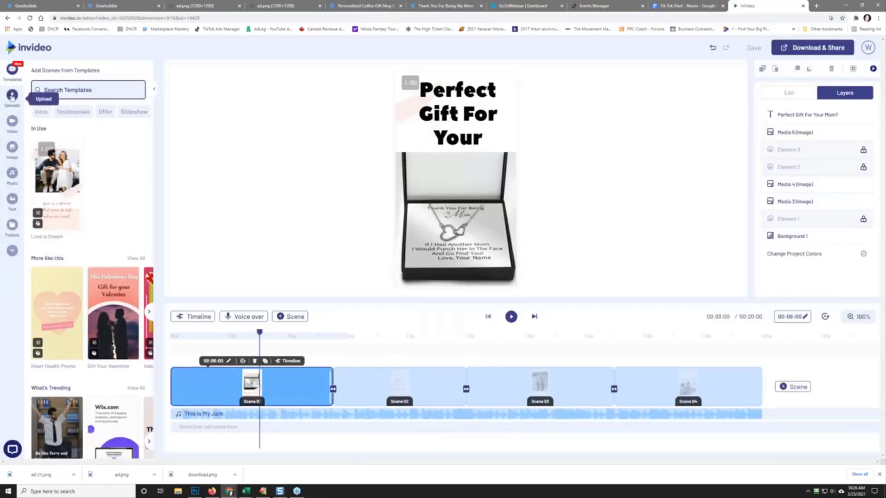
# Step: Upload ad (1).png, ad.png and download.png to Uploads and dismiss the tip popup
pyautogui.click(12, 96)
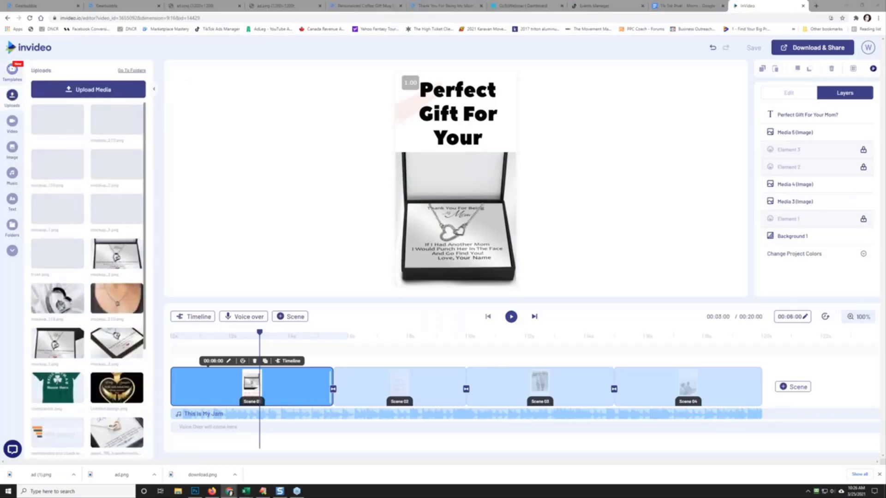
pyautogui.click(88, 89)
pyautogui.click(81, 55)
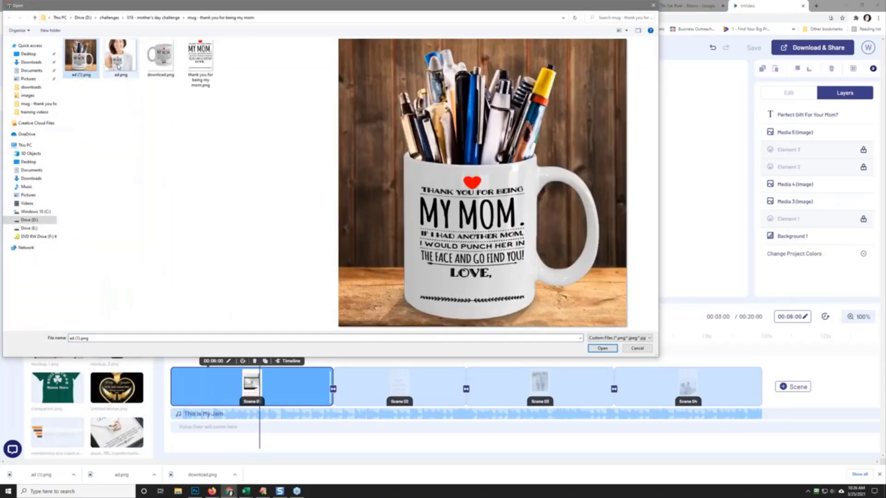
pyautogui.keyDown('ctrl'); pyautogui.click(119, 63); pyautogui.keyUp('ctrl')
pyautogui.keyDown('ctrl'); pyautogui.click(155, 65); pyautogui.keyUp('ctrl')
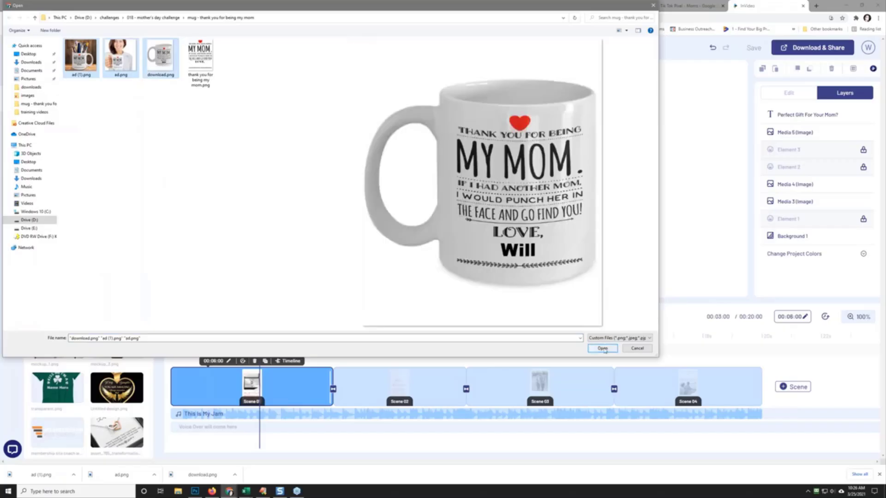
pyautogui.click(603, 349)
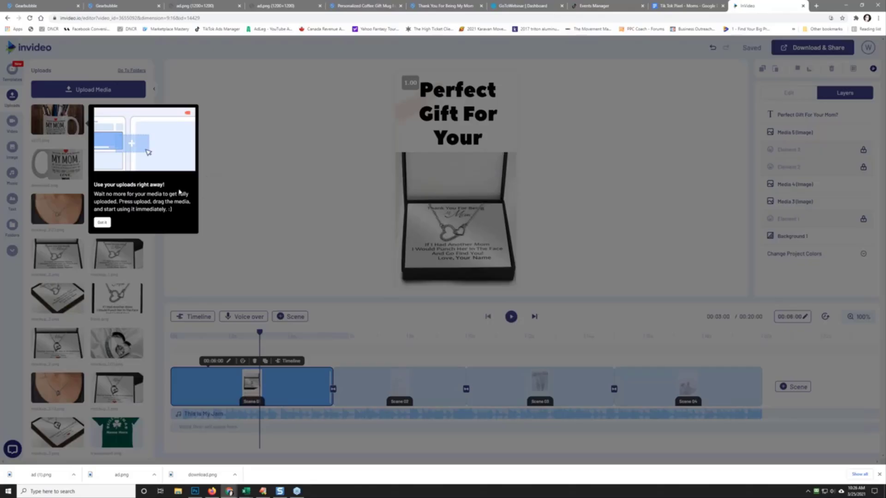
pyautogui.click(243, 205)
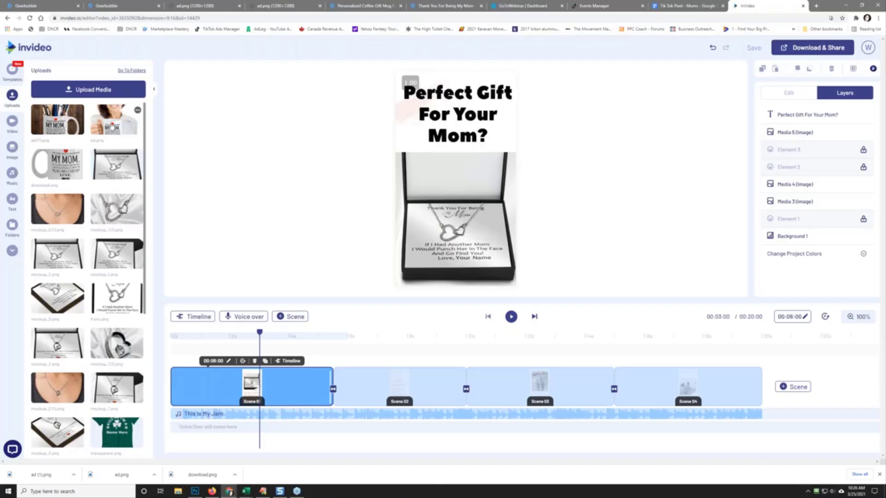
# Step: Add the ad.png woman-with-mug photo to the first scene and delete the pink gift box
pyautogui.click(138, 111)
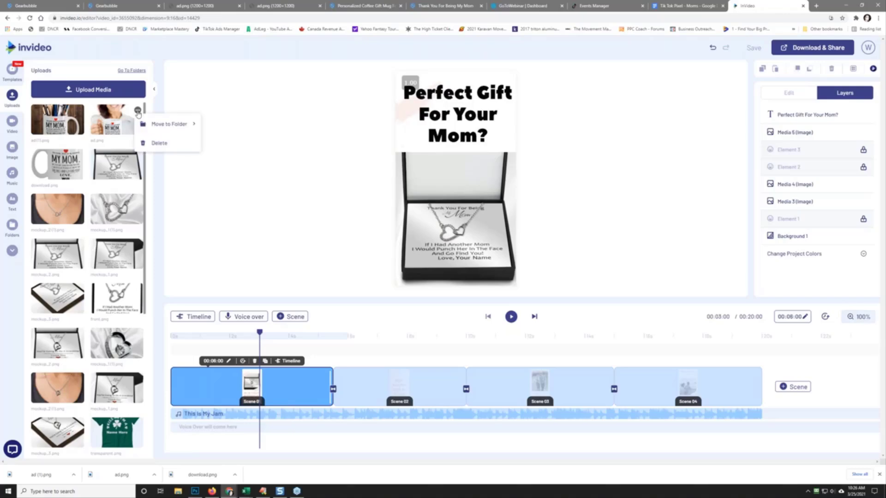
pyautogui.click(113, 122)
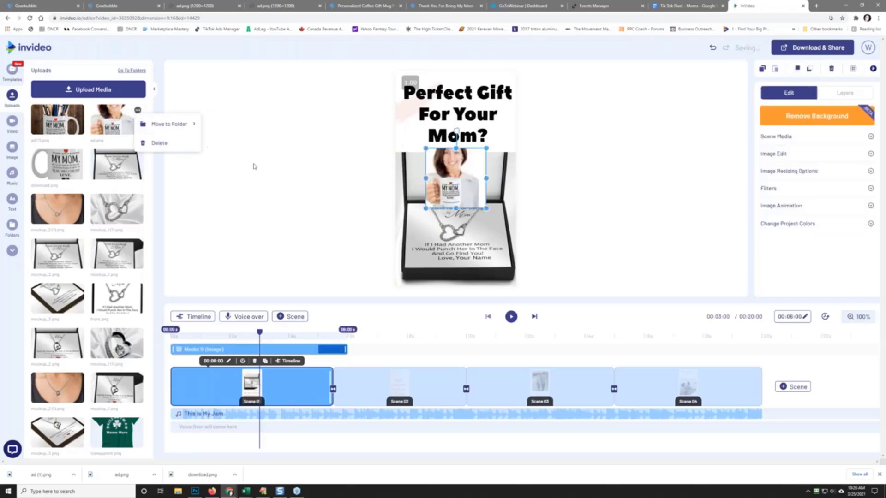
pyautogui.click(412, 209)
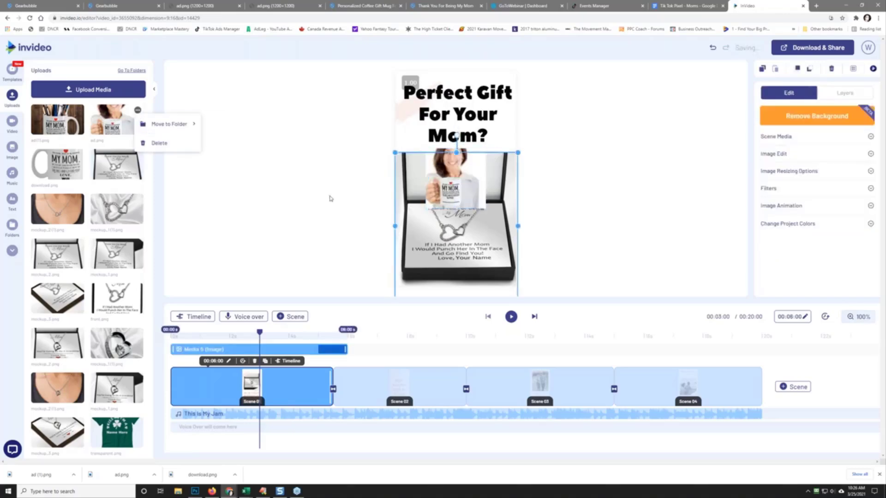
pyautogui.press('Delete')
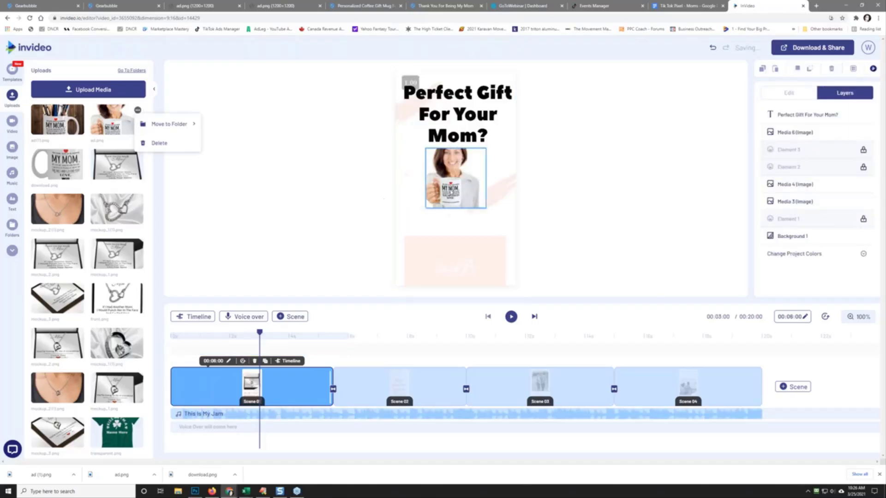
# Step: Enlarge and reposition the mug photo to fill the frame behind the title
pyautogui.click(475, 203)
pyautogui.moveTo(485, 208); pyautogui.dragTo(541, 284)
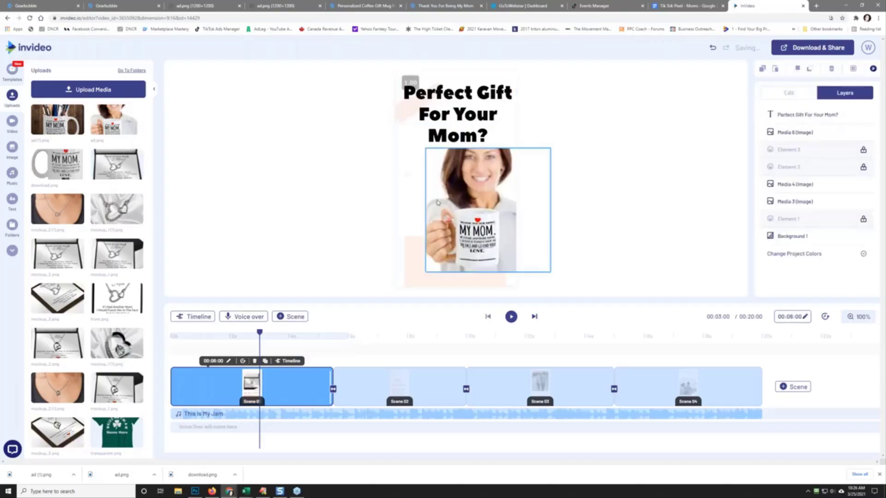
pyautogui.click(425, 149)
pyautogui.moveTo(425, 149); pyautogui.dragTo(359, 81)
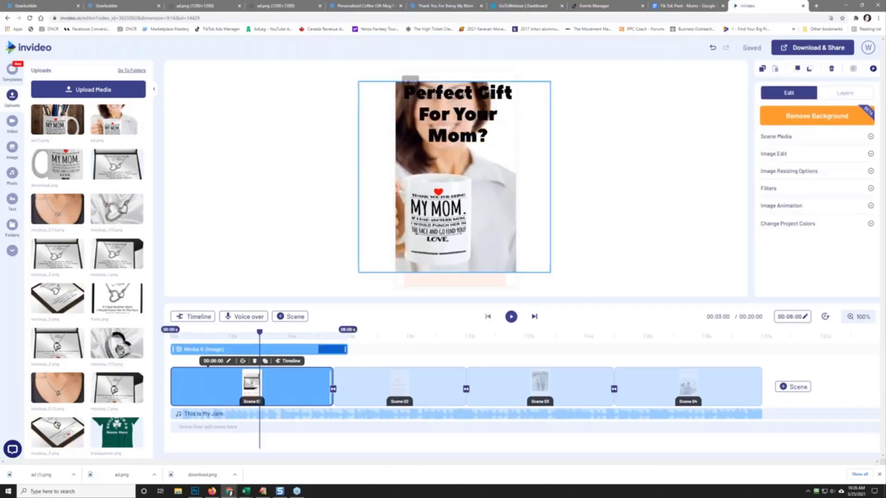
pyautogui.moveTo(450, 199); pyautogui.dragTo(458, 169)
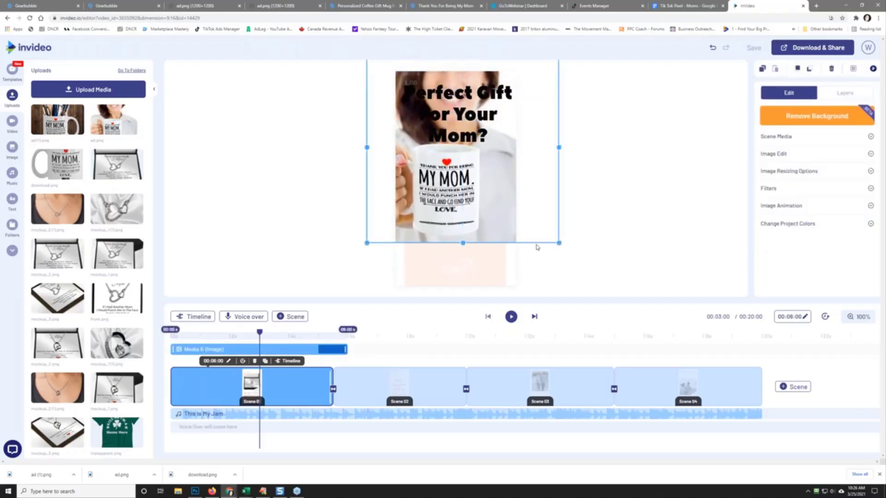
pyautogui.moveTo(557, 242); pyautogui.dragTo(611, 296)
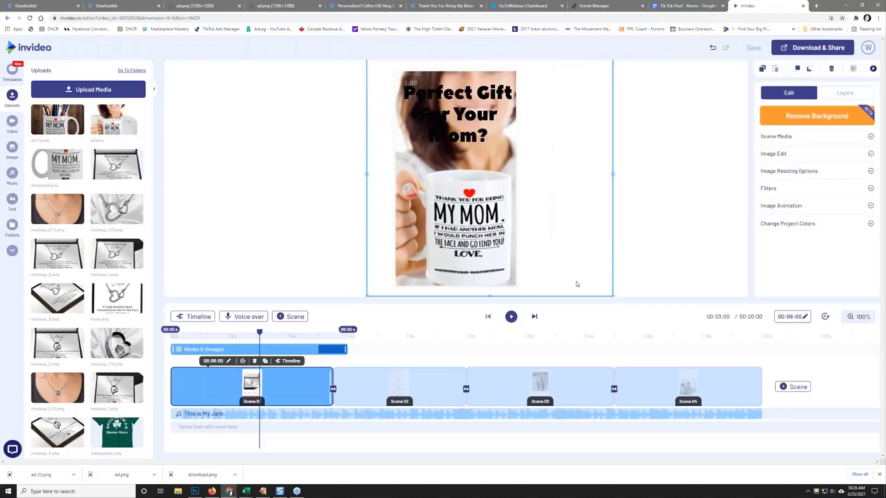
pyautogui.click(538, 243)
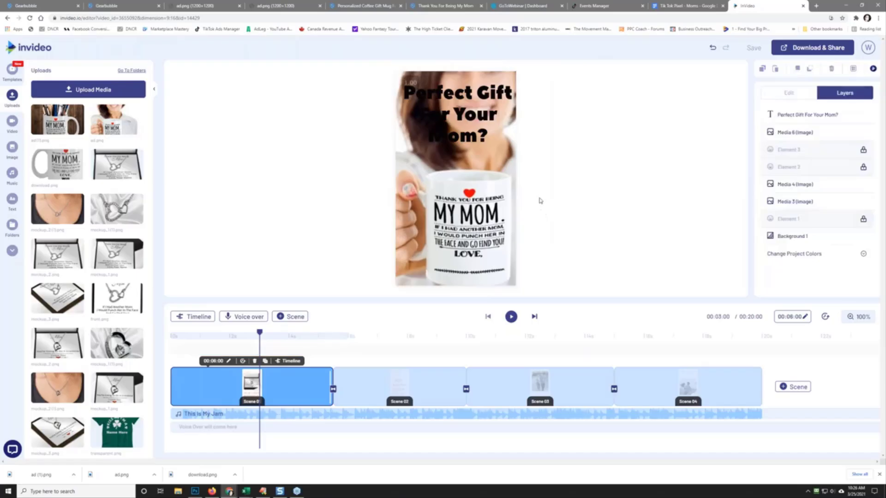
pyautogui.moveTo(477, 201); pyautogui.dragTo(463, 195)
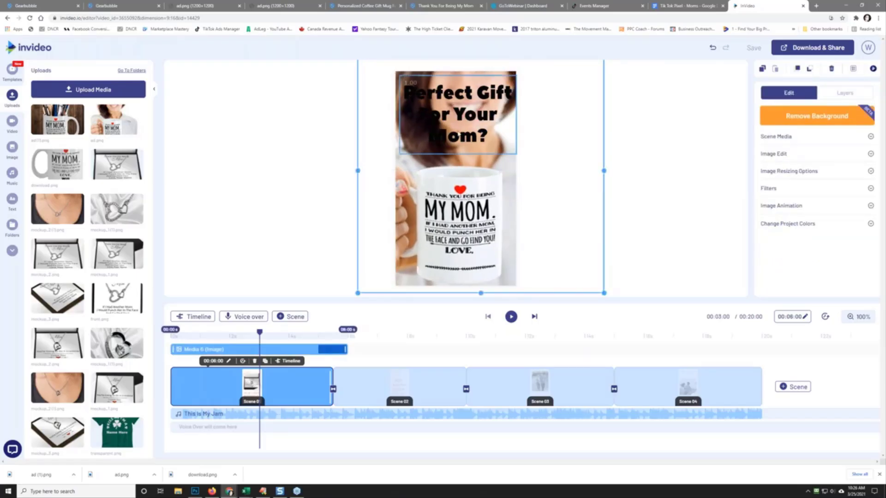
# Step: Turn the 'Perfect Gift For Your Mom?' title text white, then play a preview
pyautogui.click(454, 136)
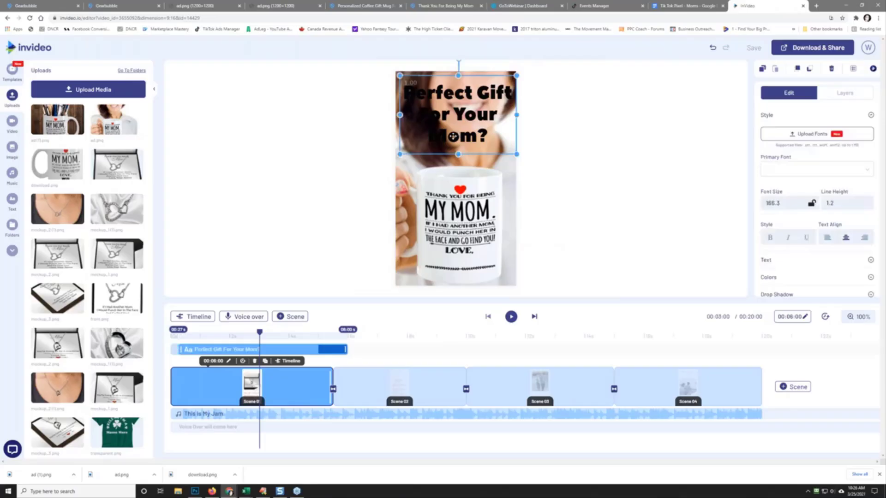
pyautogui.click(786, 239)
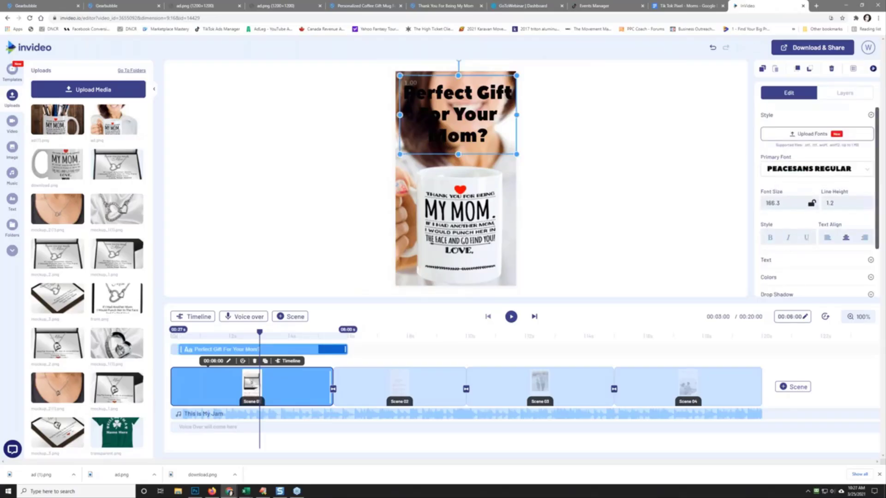
pyautogui.click(768, 279)
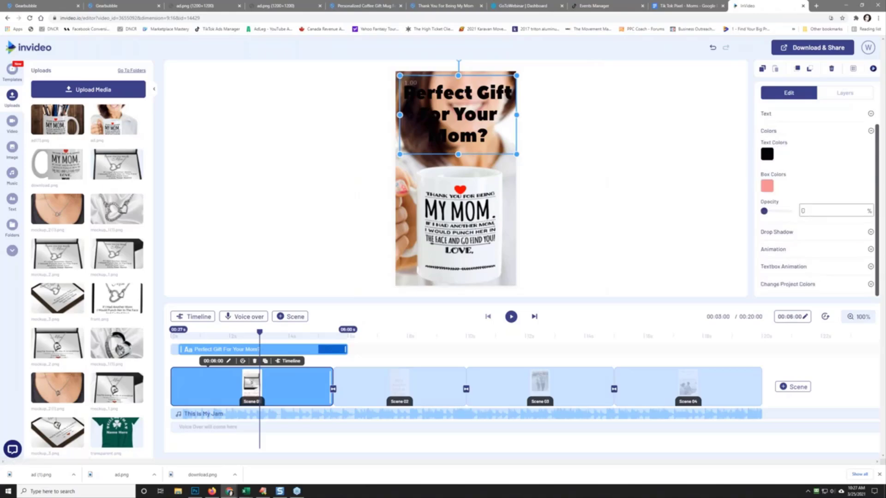
pyautogui.click(767, 154)
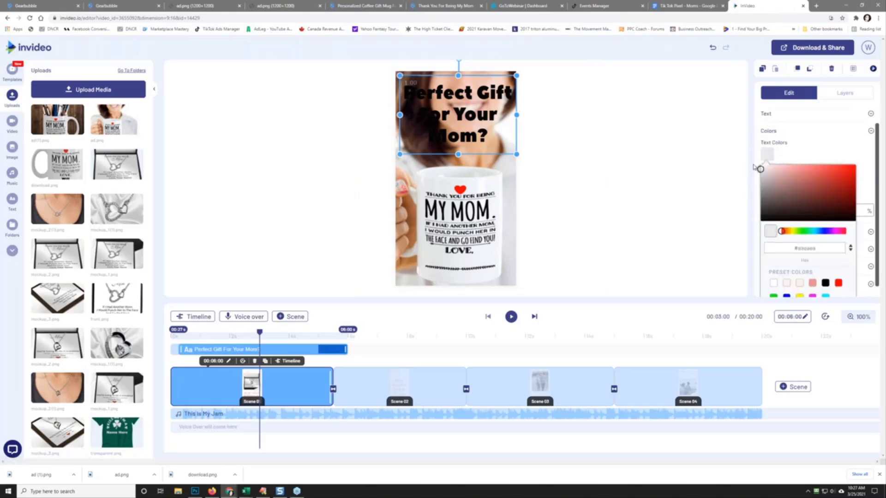
pyautogui.click(758, 165)
pyautogui.click(622, 144)
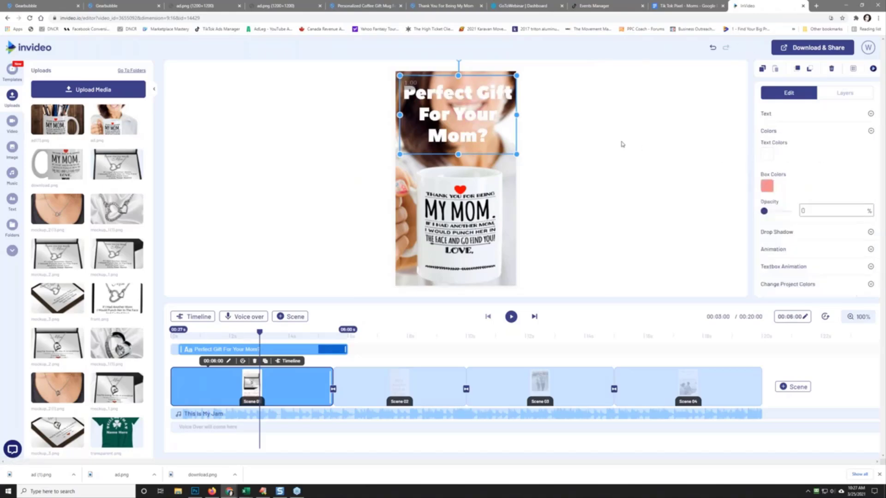
pyautogui.click(553, 277)
pyautogui.click(509, 318)
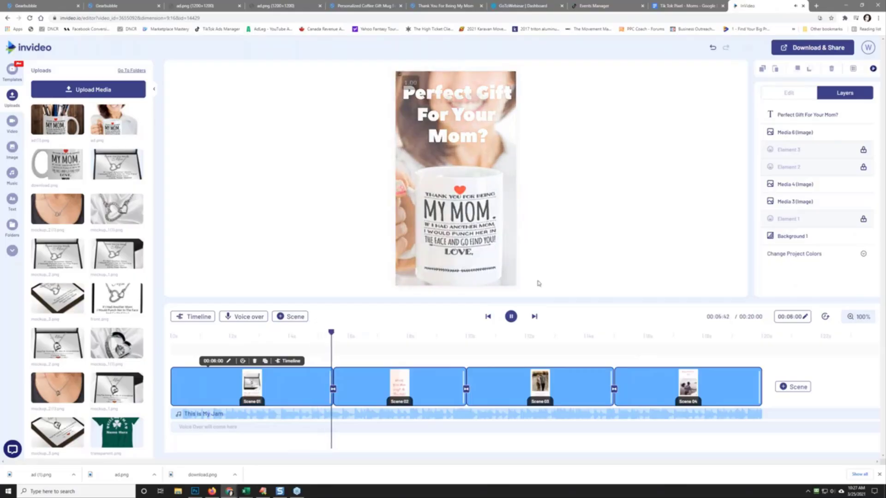
pyautogui.click(510, 317)
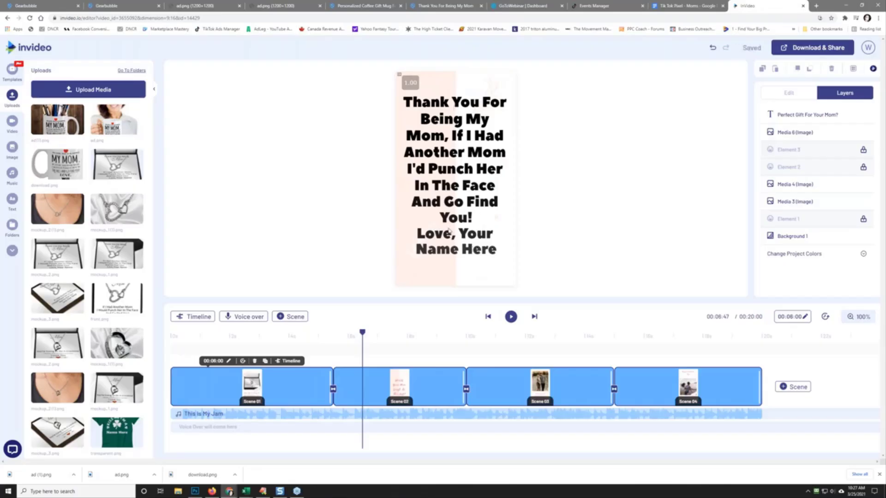
pyautogui.click(45, 6)
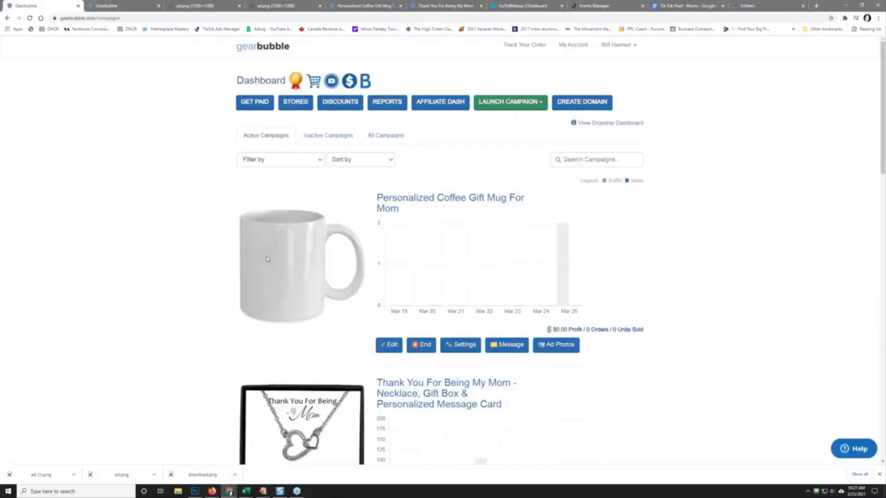
pyautogui.click(757, 6)
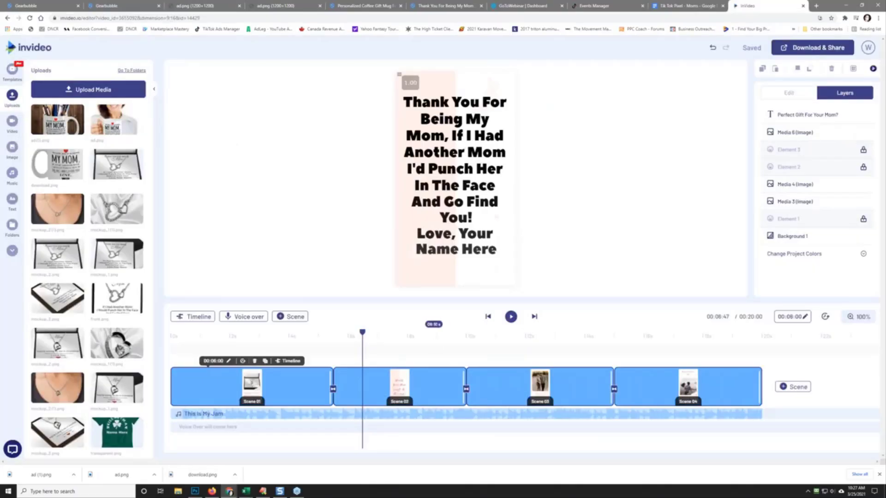
pyautogui.click(511, 316)
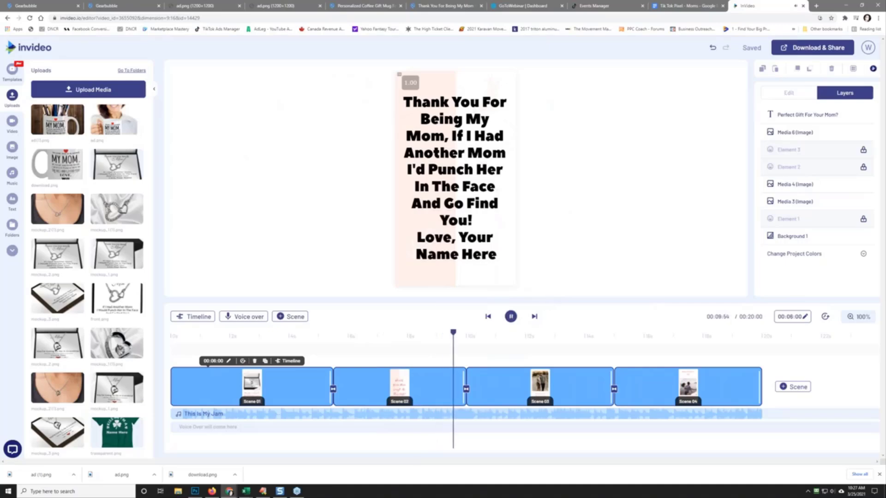
# Step: Pause the preview and delete the necklace box, necklace and couple photos from scene three
pyautogui.click(510, 317)
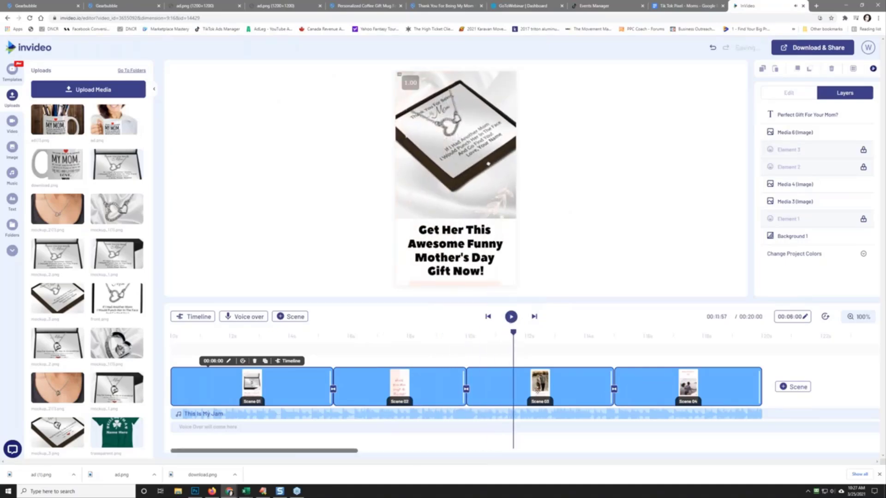
pyautogui.click(468, 157)
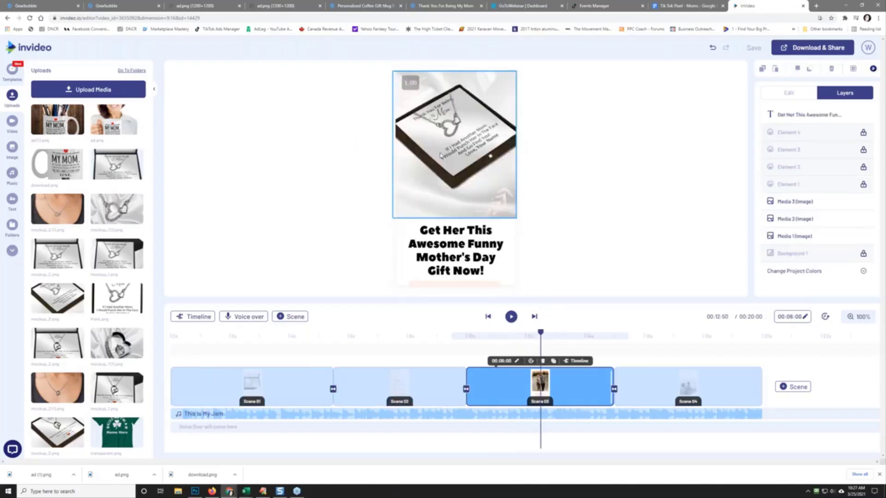
pyautogui.click(441, 156)
pyautogui.press('Delete')
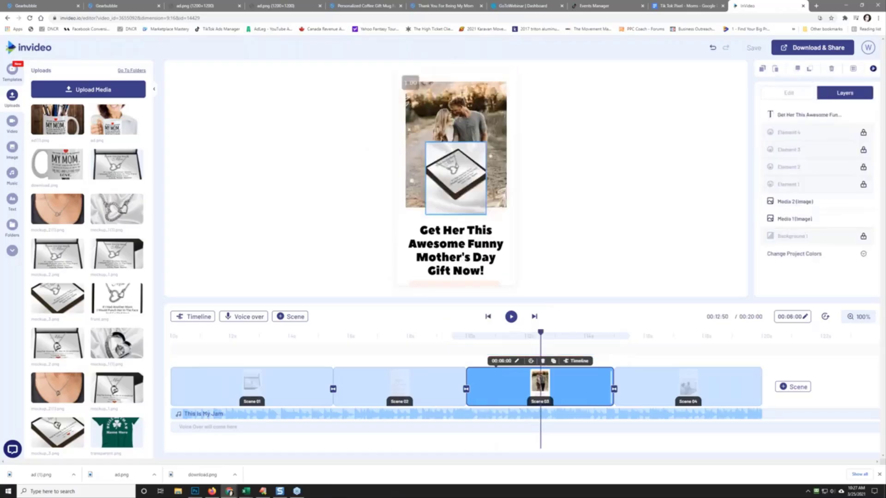
pyautogui.click(455, 178)
pyautogui.press('Delete')
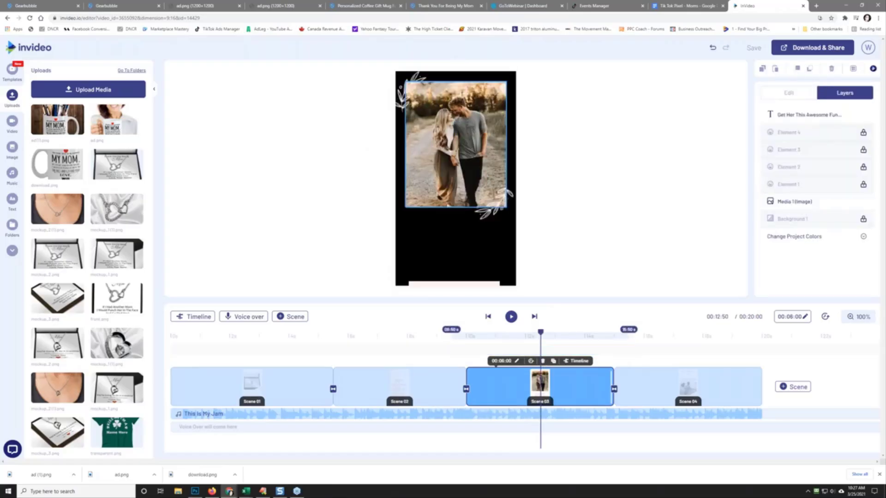
pyautogui.click(455, 178)
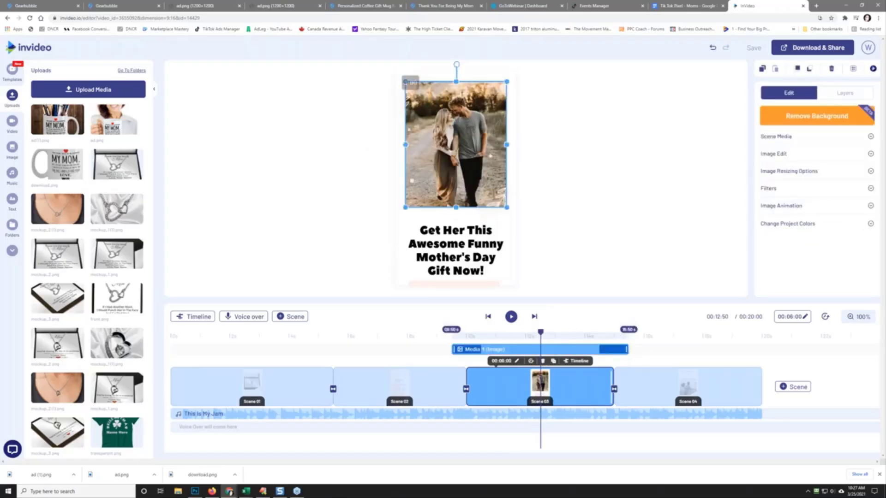
pyautogui.press('Delete')
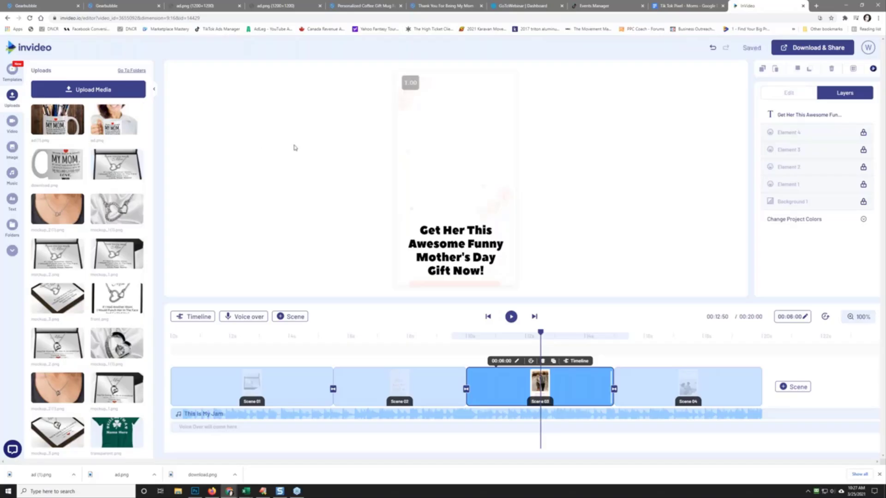
# Step: Move and enlarge the mug image above the Mother's Day gift text
pyautogui.moveTo(446, 169); pyautogui.dragTo(424, 116)
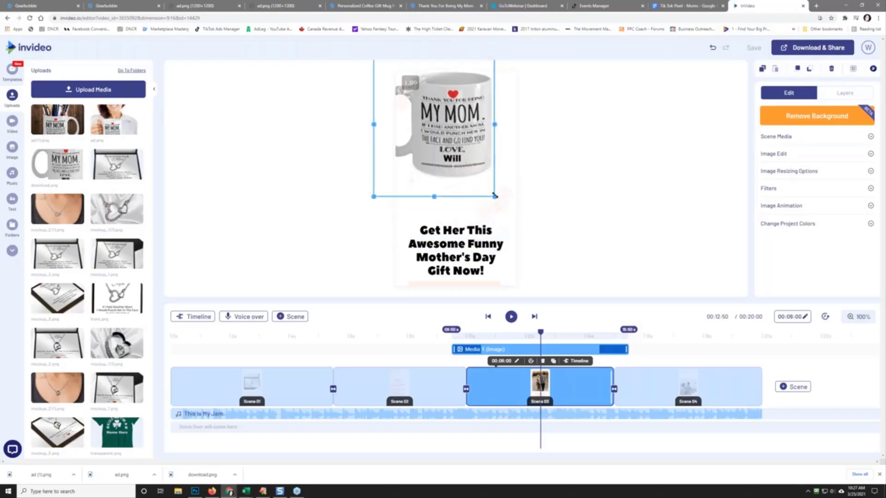
pyautogui.moveTo(495, 195); pyautogui.dragTo(477, 201)
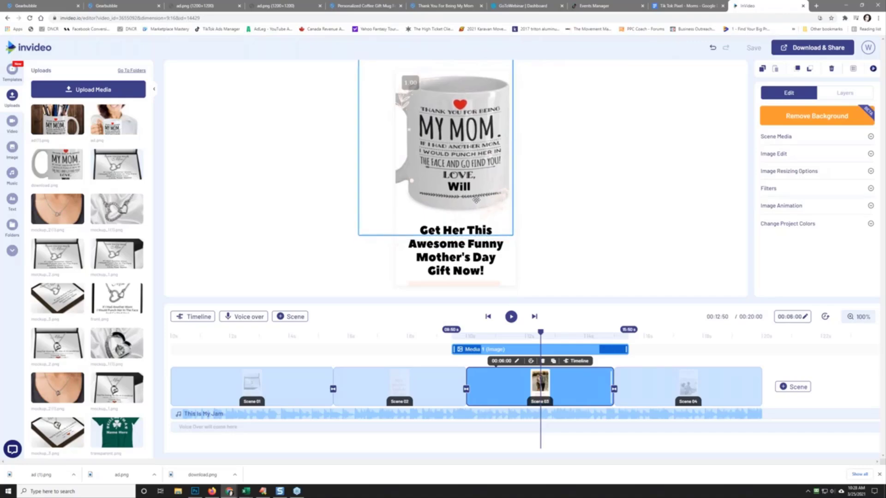
pyautogui.click(578, 214)
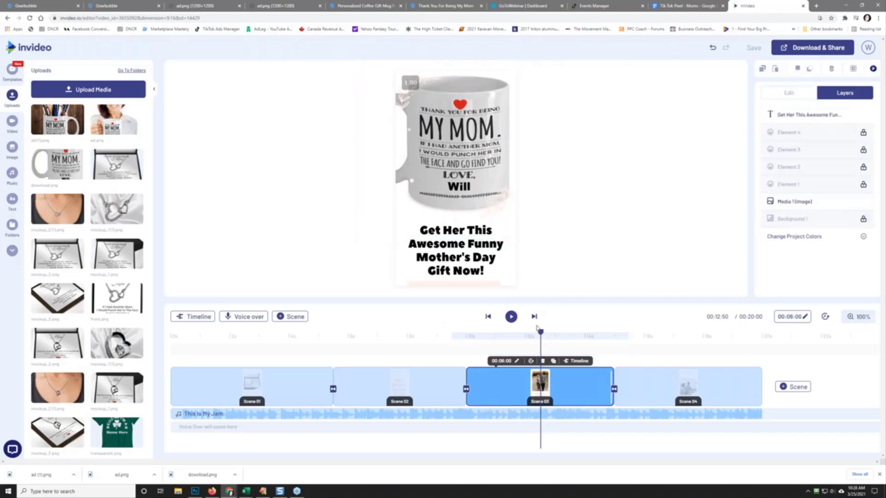
# Step: Preview briefly, then delete the necklace and couple photos from the fourth scene
pyautogui.click(510, 317)
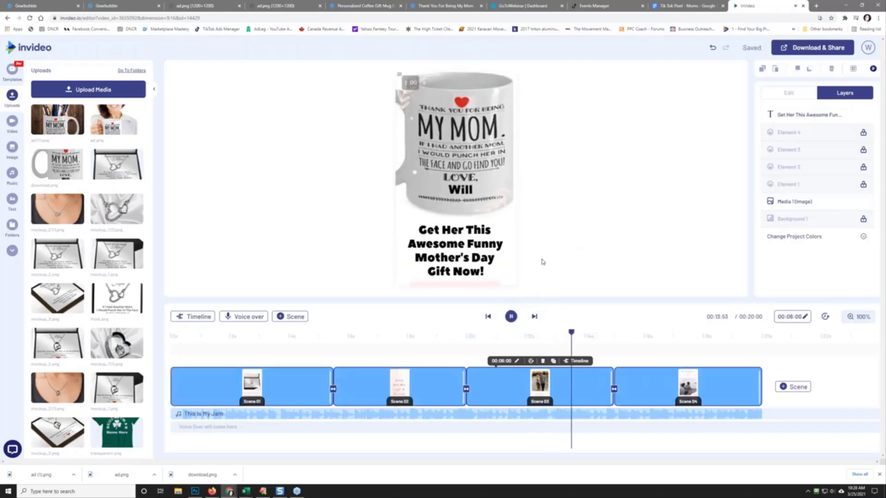
pyautogui.click(515, 322)
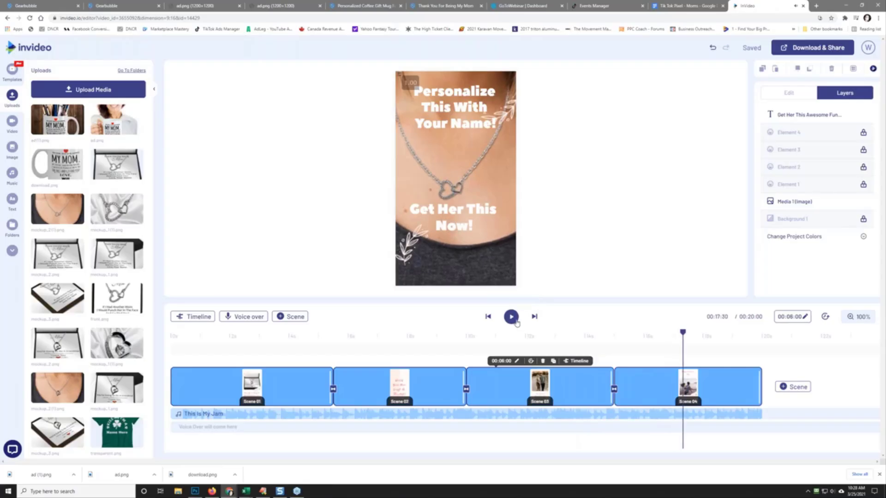
pyautogui.click(478, 180)
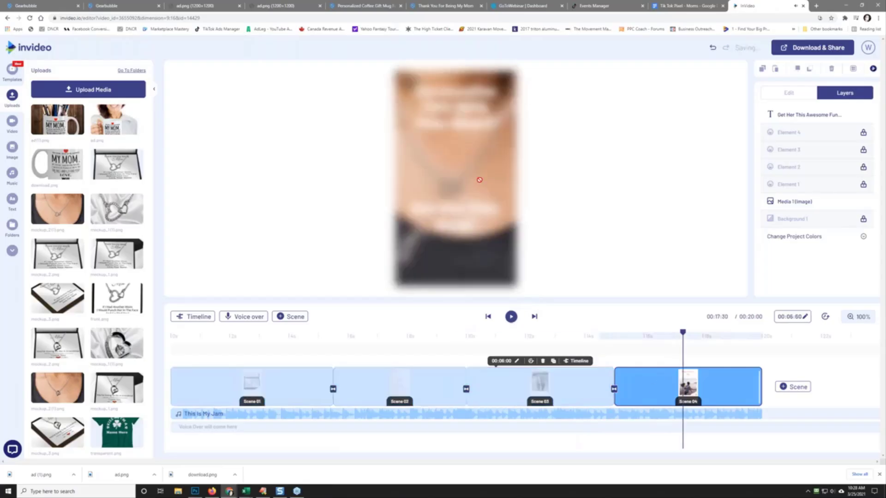
pyautogui.click(478, 180)
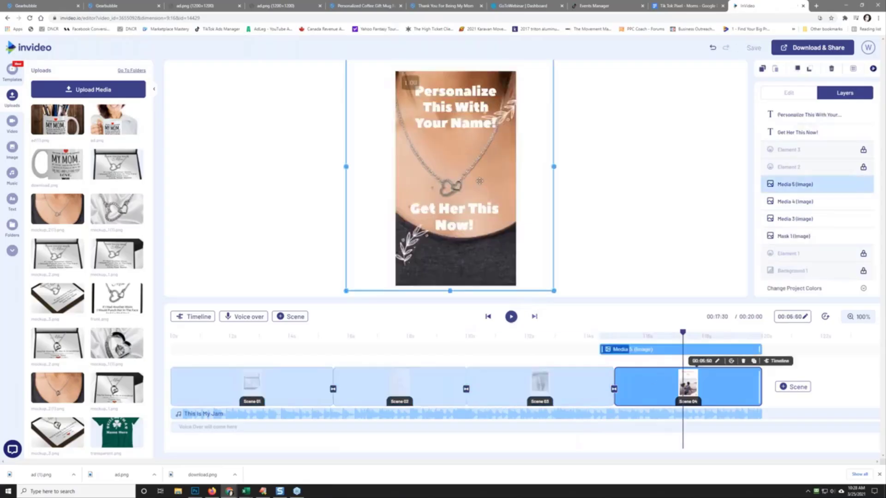
pyautogui.moveTo(480, 181)
pyautogui.mouseDown()
pyautogui.moveTo(522, 183)
pyautogui.moveTo(465, 186)
pyautogui.mouseUp()
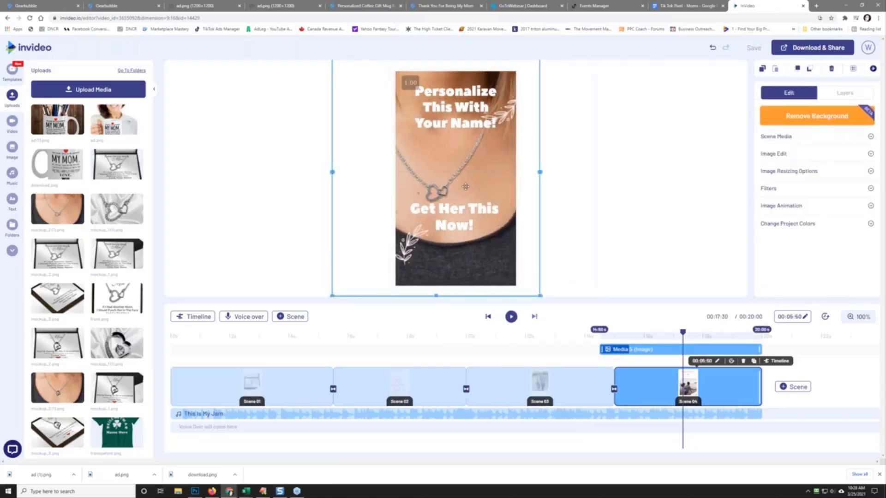
pyautogui.press('Delete')
pyautogui.click(481, 167)
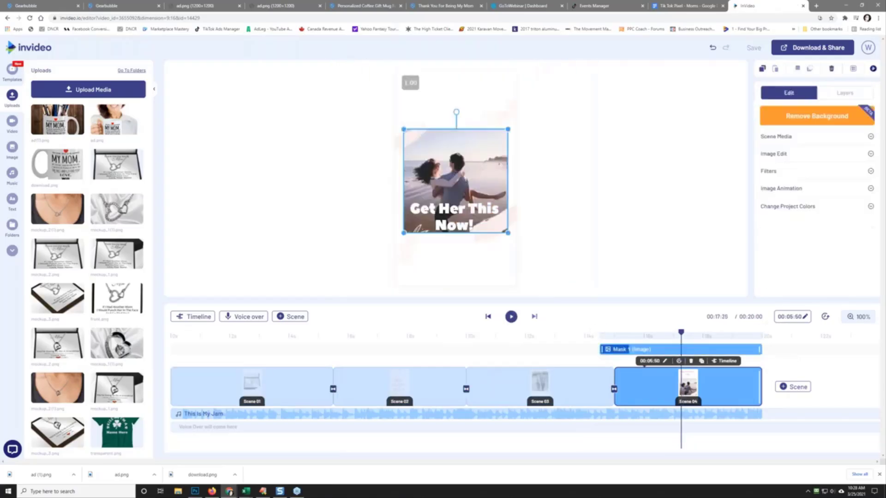
pyautogui.press('Delete')
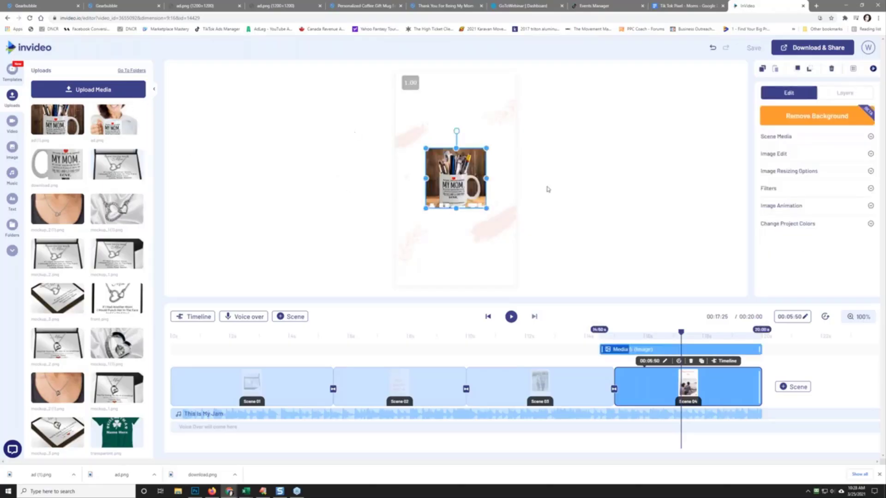
# Step: Enlarge the mug image across the top and move 'Get Her This Now!' below it
pyautogui.click(485, 215)
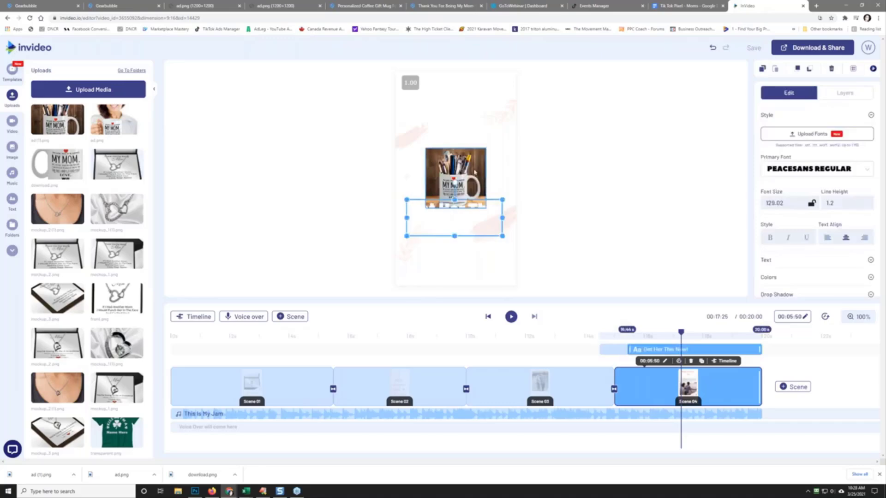
pyautogui.click(480, 157)
pyautogui.moveTo(486, 148); pyautogui.dragTo(434, 151)
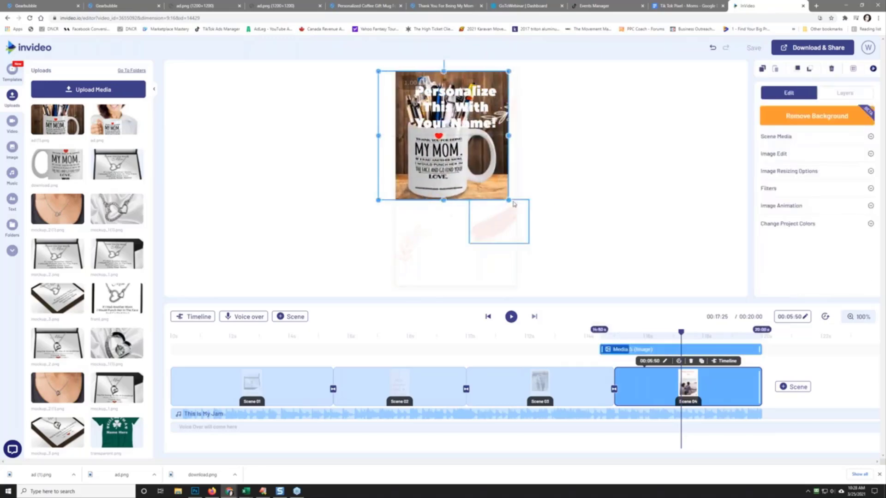
pyautogui.moveTo(510, 201); pyautogui.dragTo(546, 281)
pyautogui.moveTo(492, 196); pyautogui.dragTo(489, 211)
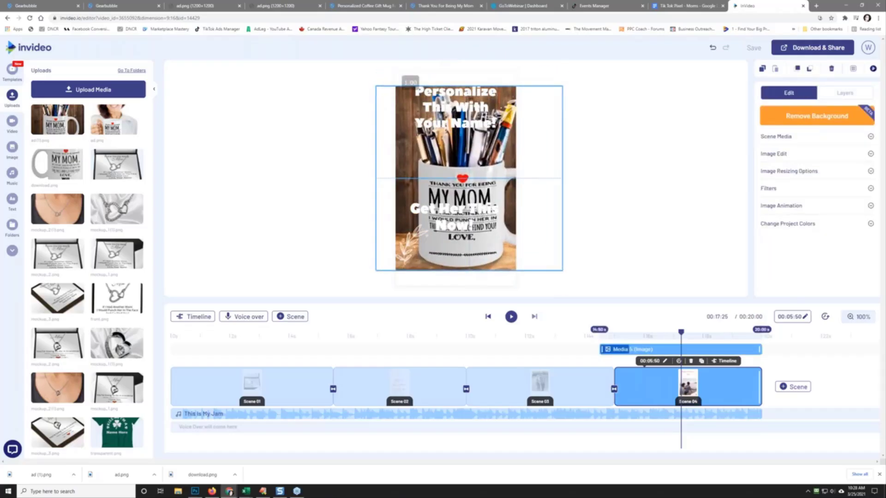
pyautogui.moveTo(497, 254); pyautogui.dragTo(498, 252)
pyautogui.moveTo(562, 267); pyautogui.dragTo(545, 248)
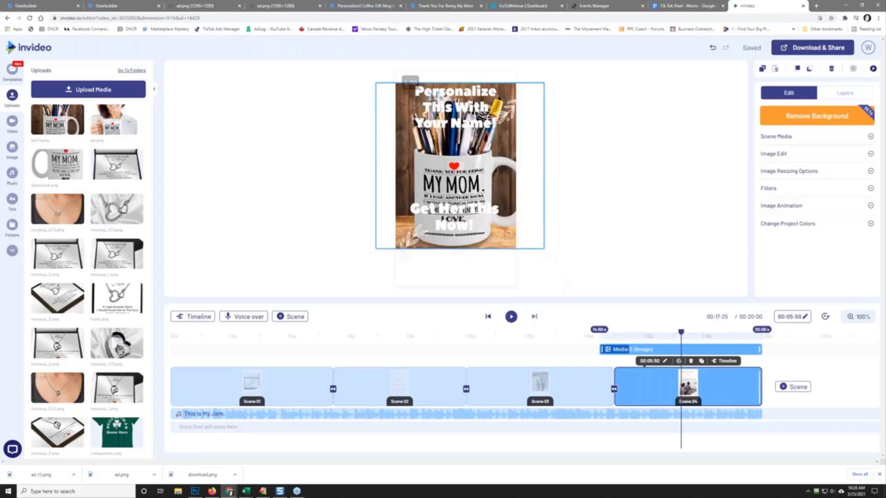
pyautogui.click(498, 213)
pyautogui.moveTo(498, 212); pyautogui.dragTo(496, 271)
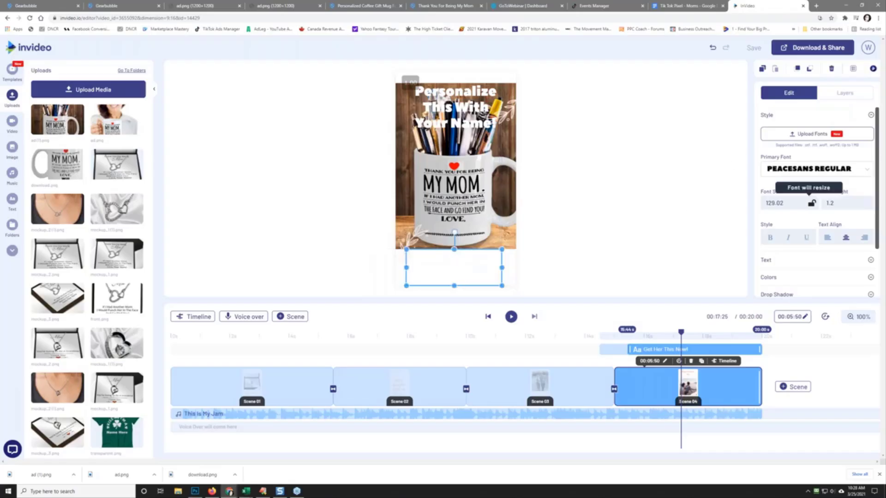
# Step: Make the 'Get Her This Now!' text black and nudge the mug image up slightly
pyautogui.click(768, 277)
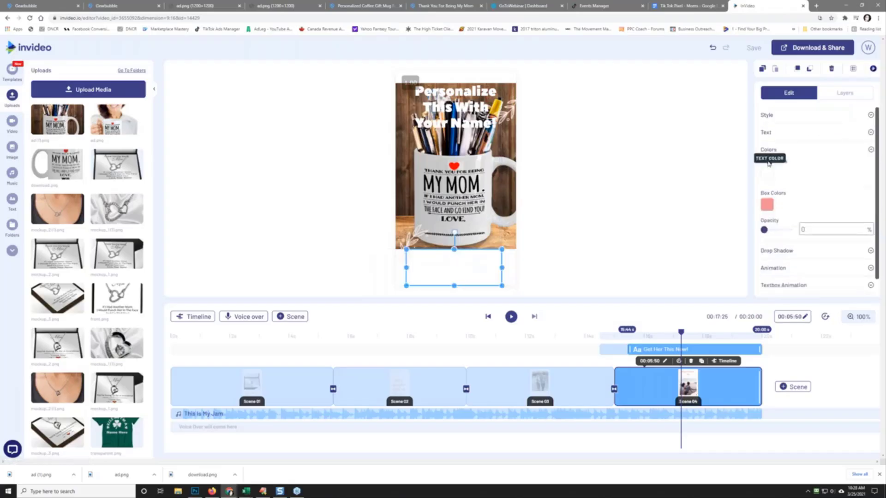
pyautogui.scroll(-1, 768, 172)
pyautogui.click(768, 154)
pyautogui.moveTo(764, 175); pyautogui.dragTo(649, 241)
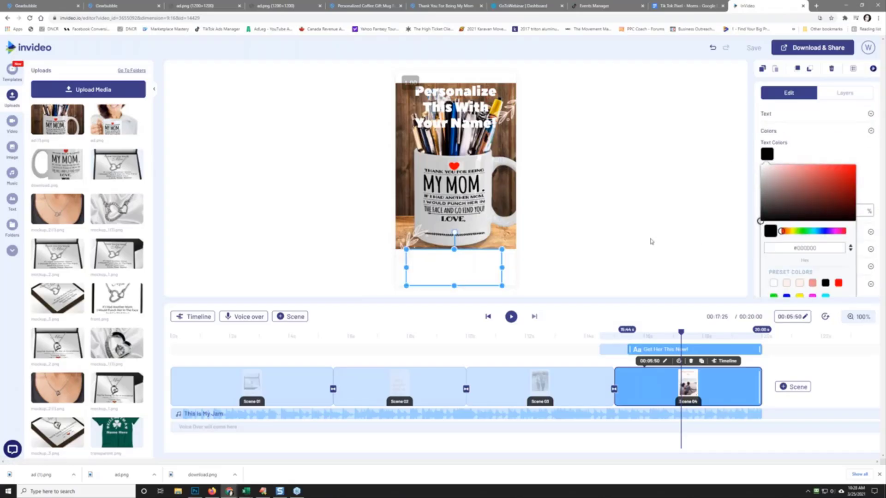
pyautogui.click(625, 237)
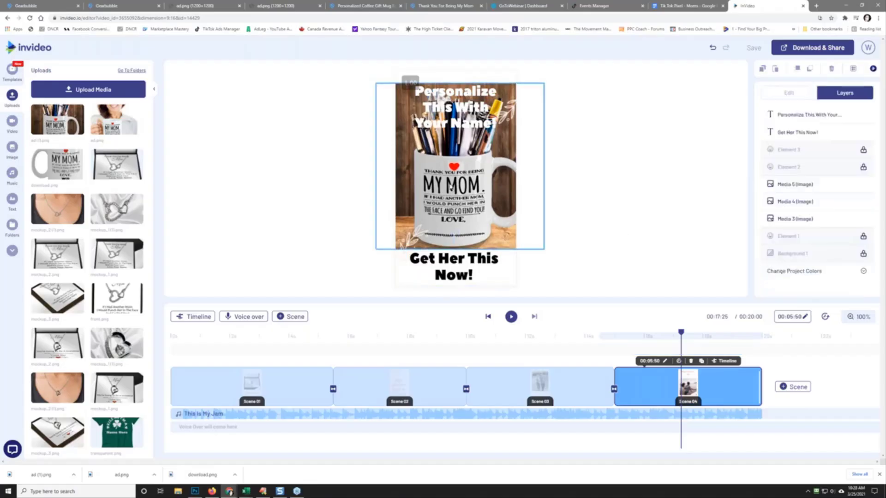
pyautogui.moveTo(454, 188); pyautogui.dragTo(450, 180)
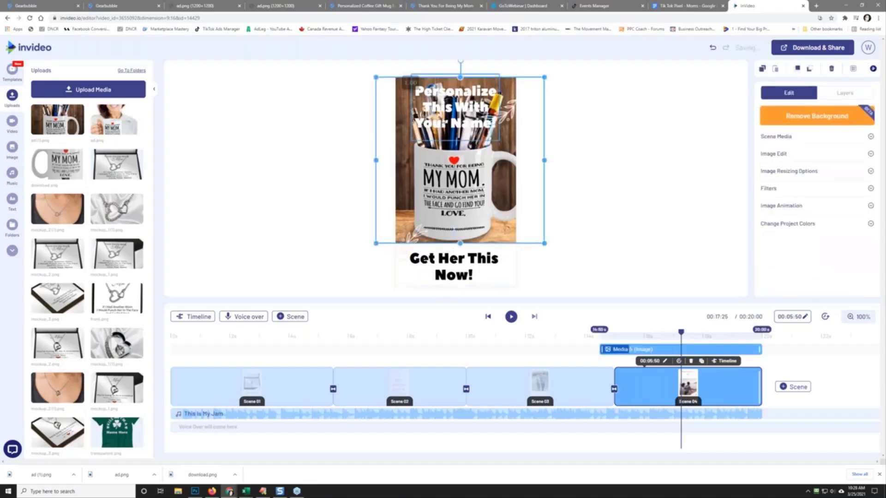
# Step: Give the 'Personalize This With Your Name!' headline a grey box at 48 opacity, widen it, and preview
pyautogui.click(475, 121)
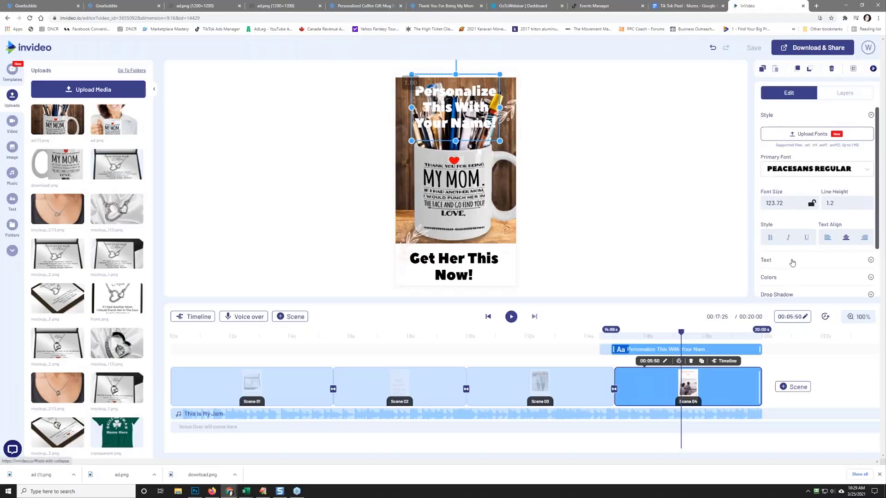
pyautogui.scroll(-2, 792, 262)
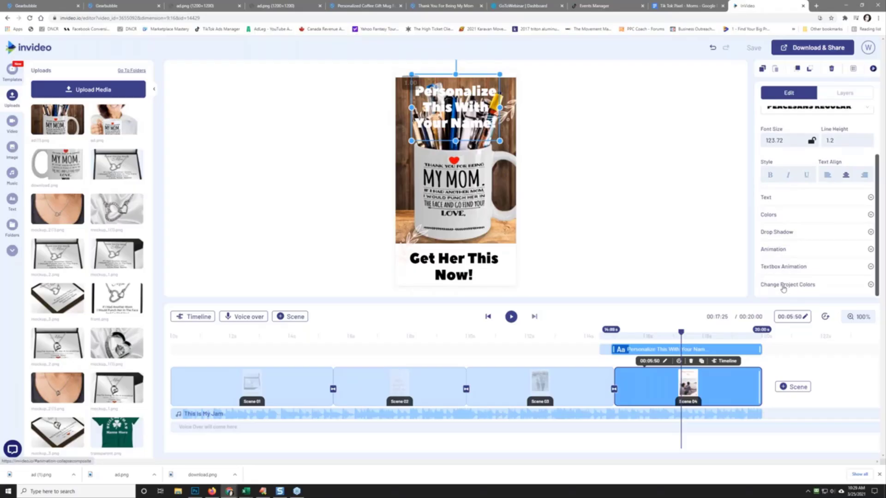
pyautogui.click(771, 214)
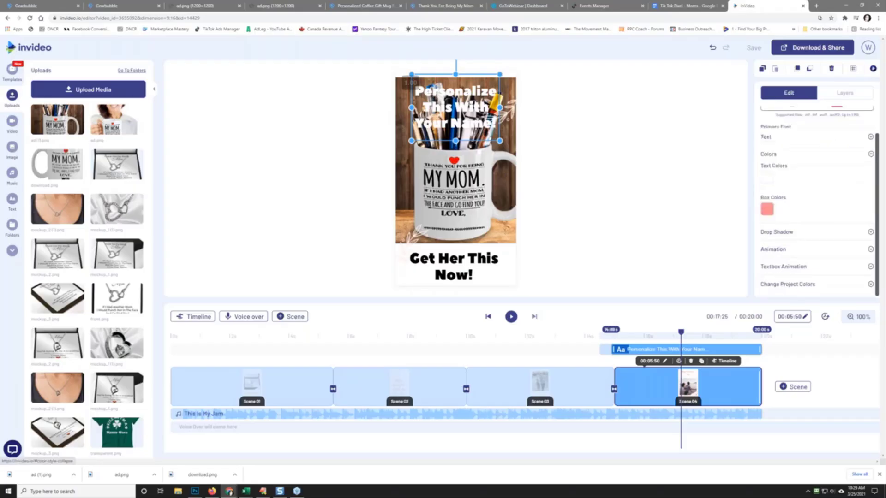
pyautogui.click(769, 186)
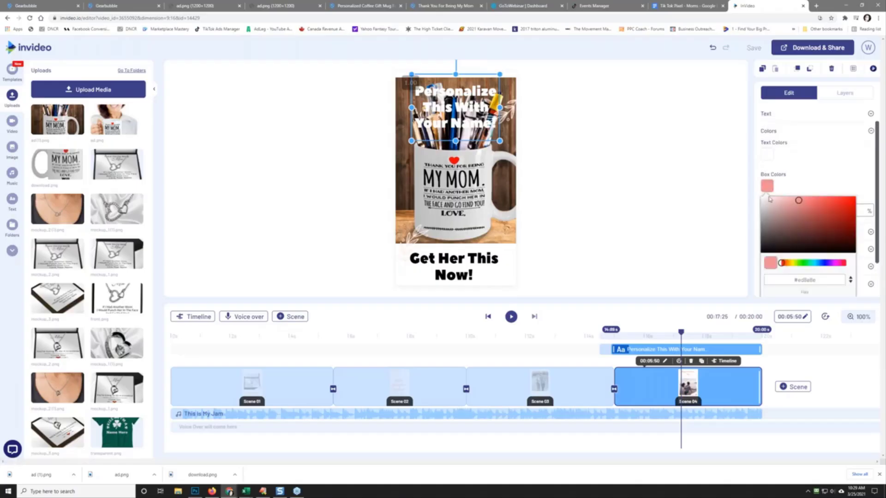
pyautogui.click(760, 220)
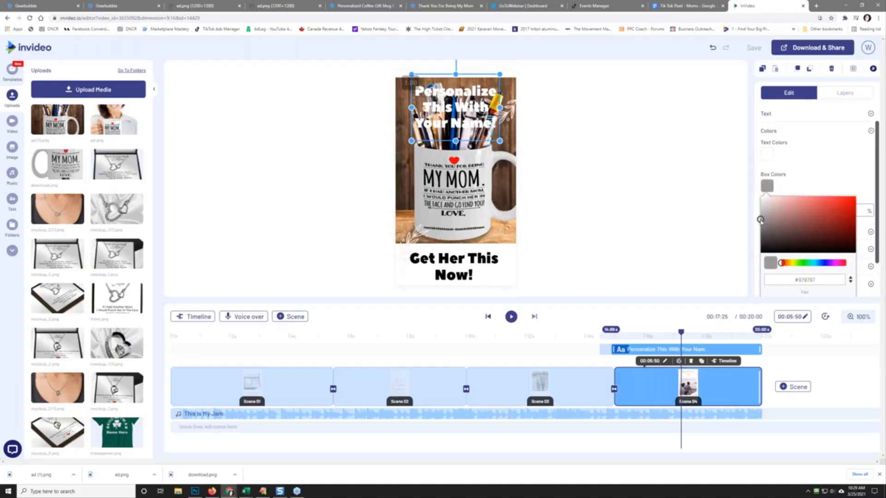
pyautogui.click(806, 177)
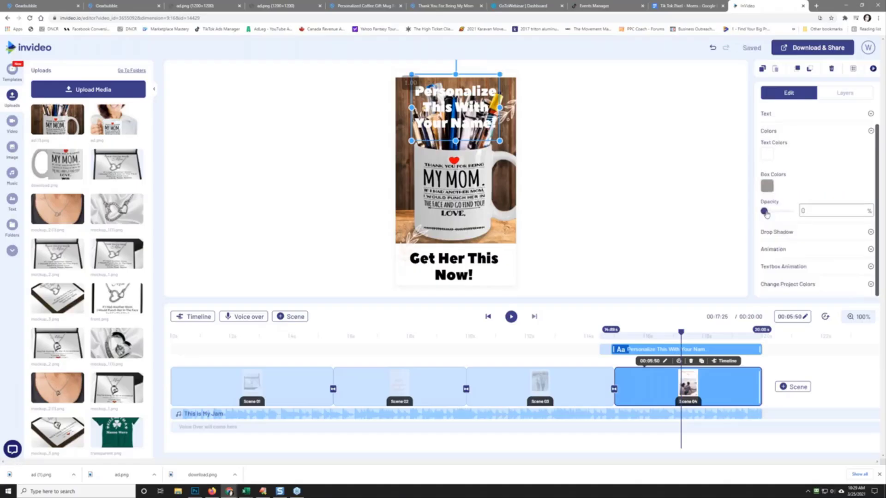
pyautogui.moveTo(765, 214); pyautogui.dragTo(776, 212)
pyautogui.moveTo(460, 120); pyautogui.dragTo(516, 113)
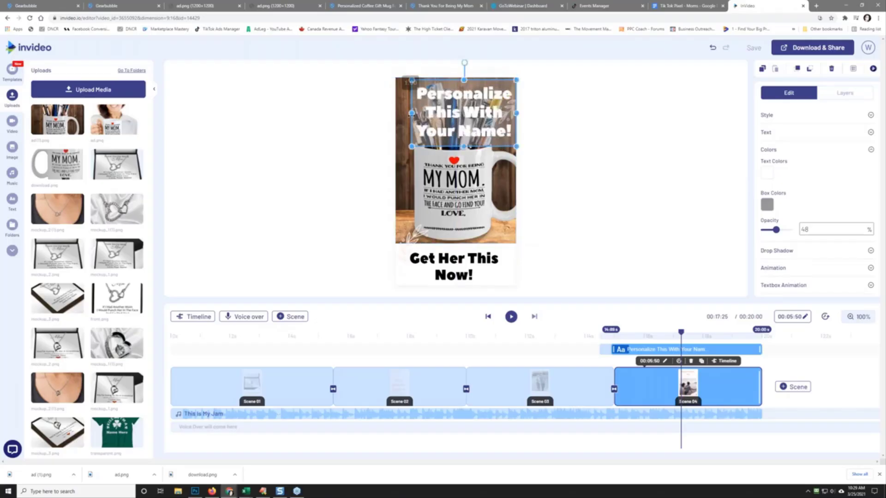
pyautogui.moveTo(411, 113); pyautogui.dragTo(392, 113)
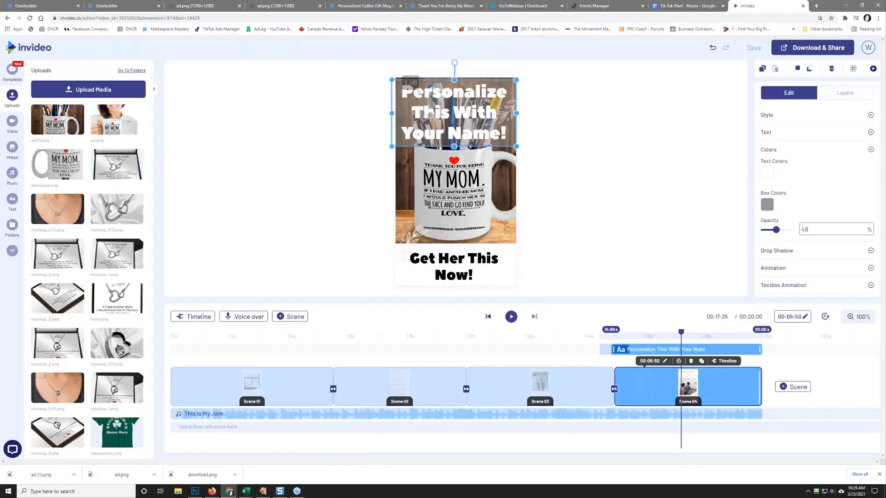
pyautogui.click(566, 165)
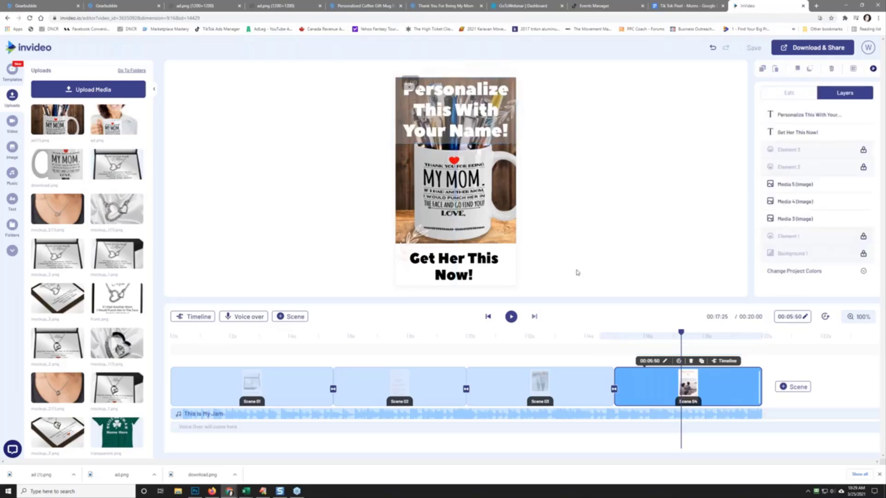
pyautogui.click(510, 317)
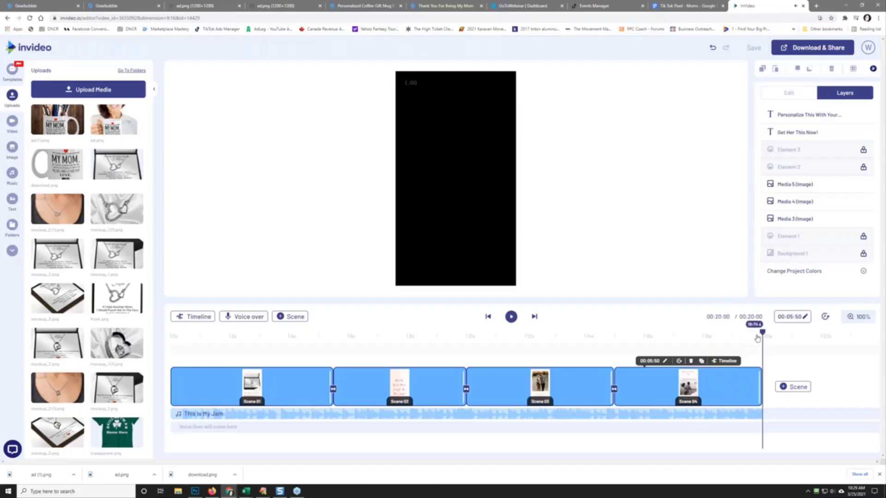
pyautogui.moveTo(762, 331); pyautogui.dragTo(172, 331)
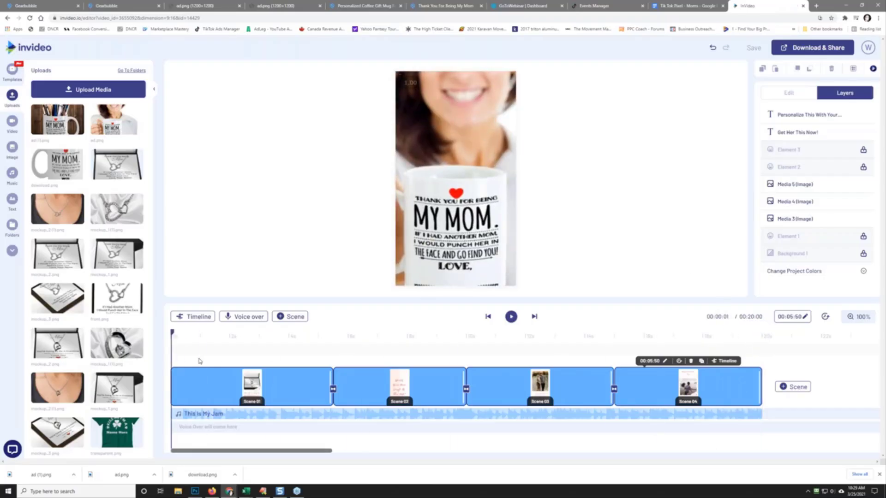
pyautogui.click(511, 318)
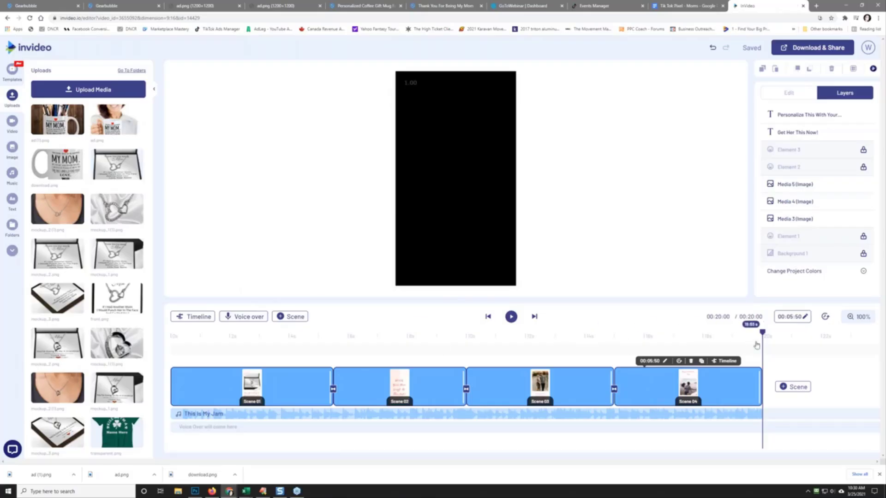
pyautogui.moveTo(761, 337); pyautogui.dragTo(553, 378)
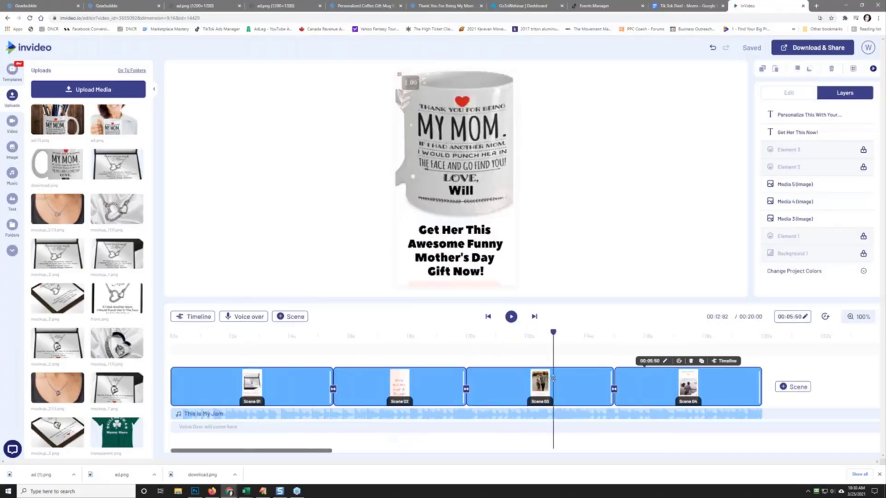
pyautogui.click(826, 52)
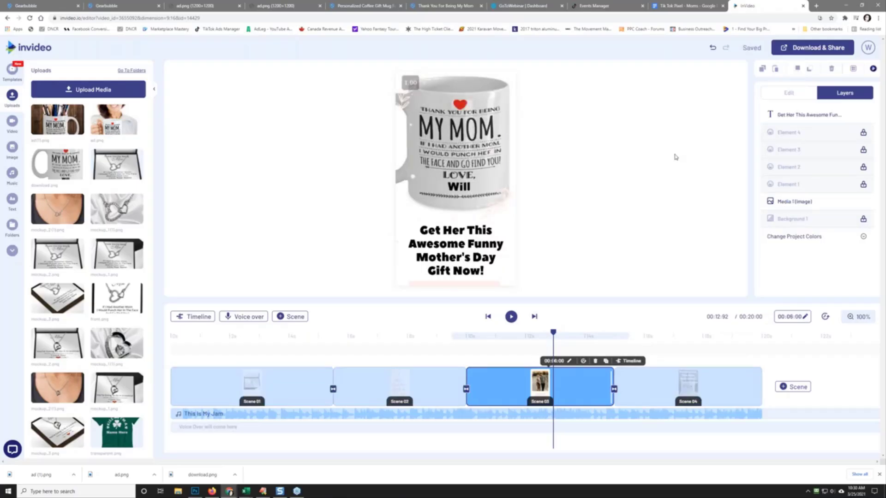
# Step: Export the video in 1080p and switch to the Gearbubble mug tab while it renders
pyautogui.click(798, 51)
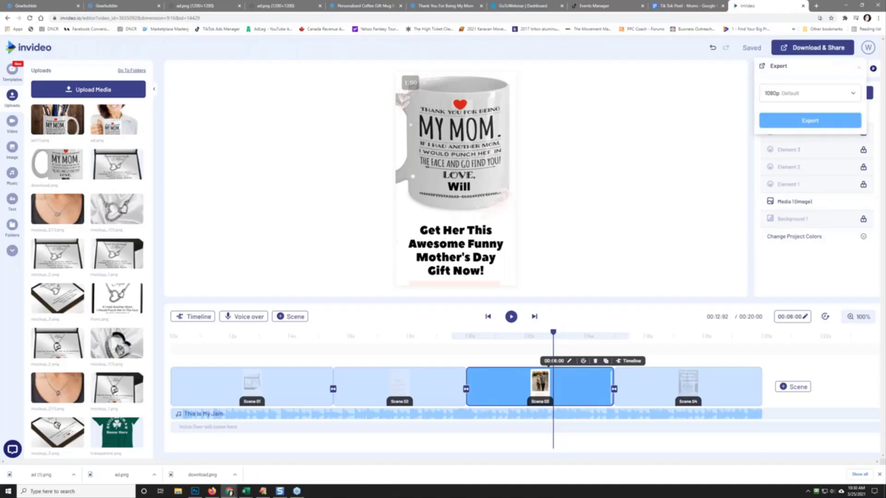
pyautogui.click(795, 121)
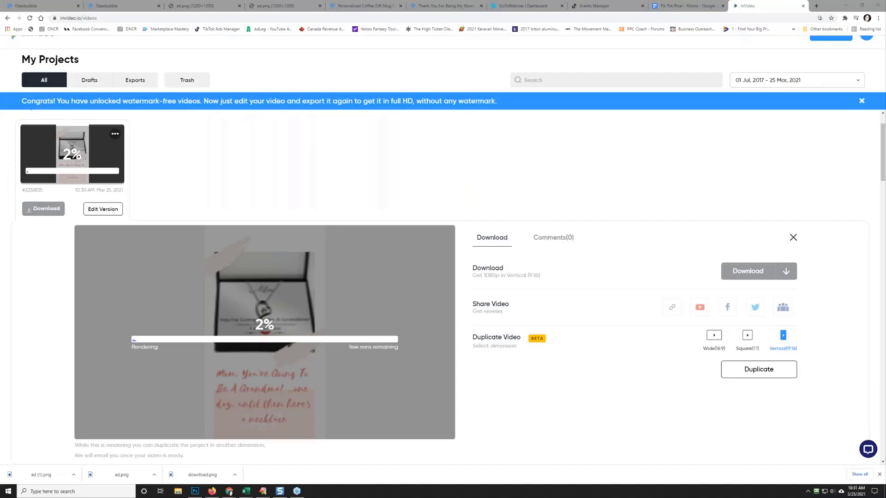
pyautogui.click(113, 7)
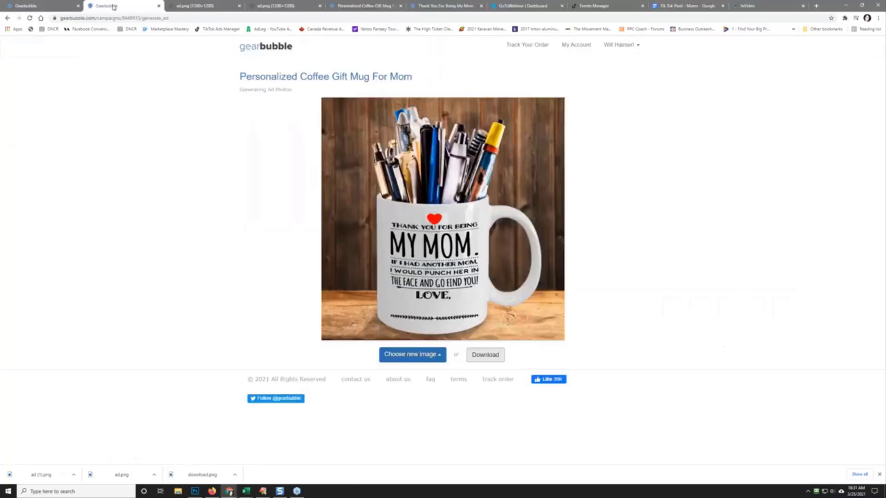
# Step: Open the Personalized Coffee Gift Mug For Mom product page and dismiss the downloads bar
pyautogui.click(379, 82)
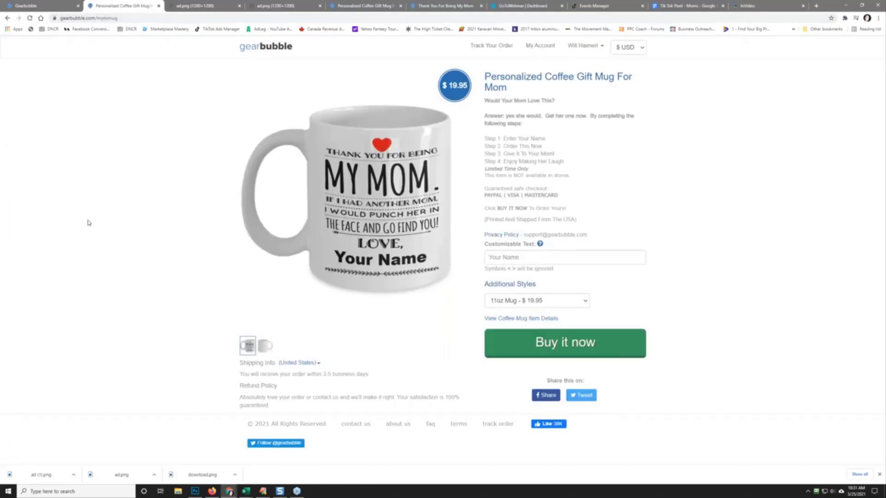
pyautogui.click(879, 474)
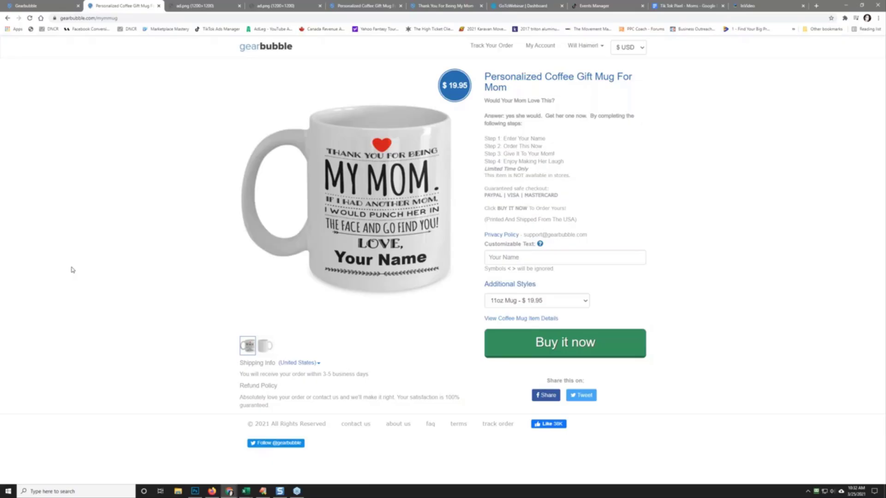
# Step: Check the InVideo necklace render, then pull its tab into a separate window moved off screen
pyautogui.click(768, 5)
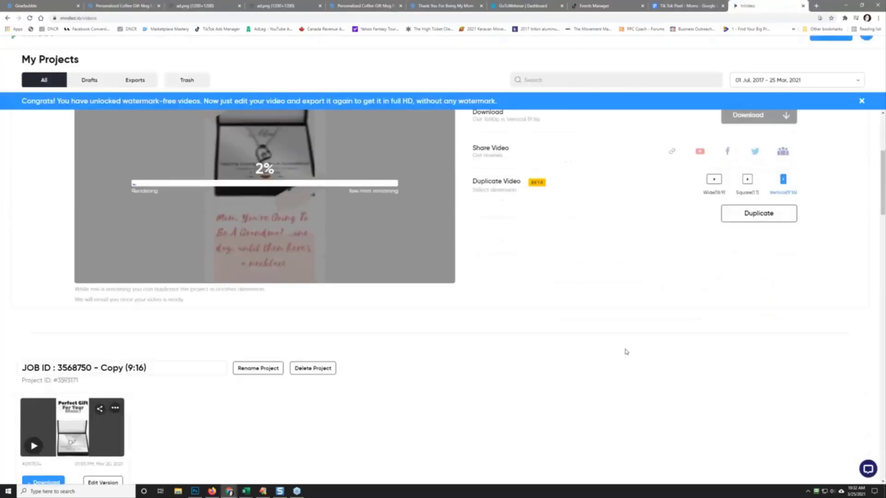
pyautogui.scroll(-4, 626, 352)
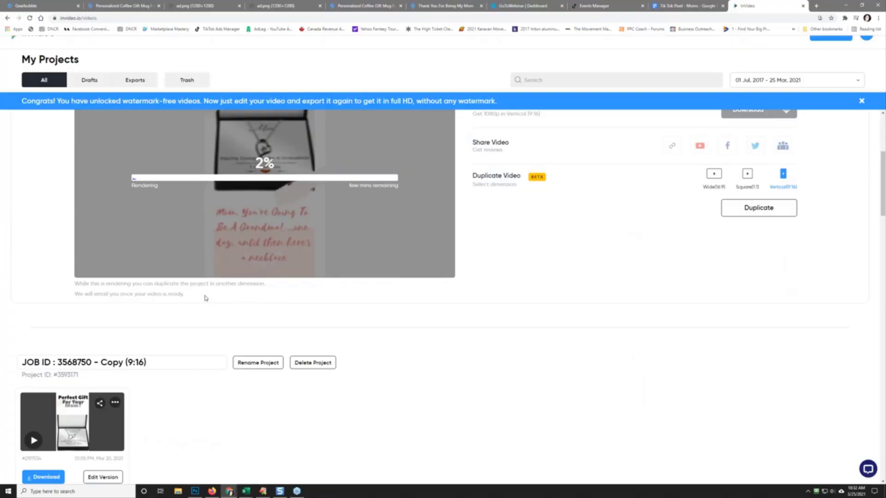
pyautogui.scroll(4, 142, 294)
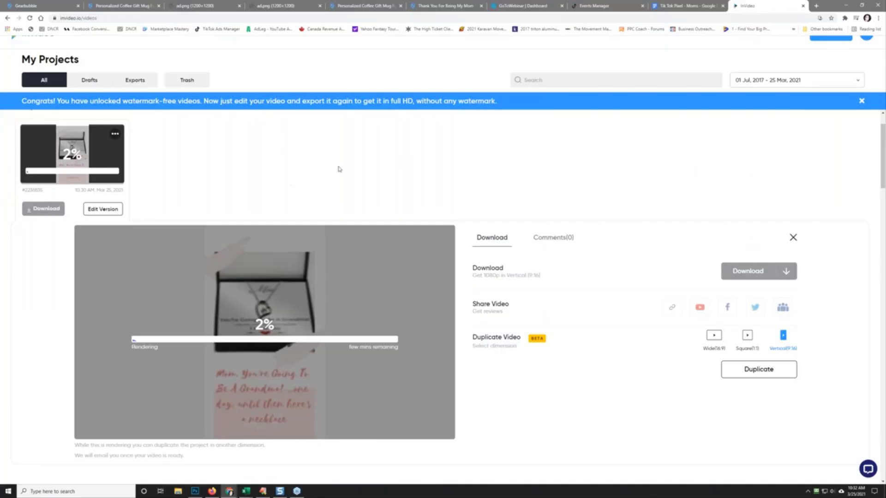
pyautogui.moveTo(761, 9); pyautogui.dragTo(637, 42)
pyautogui.moveTo(335, 121); pyautogui.dragTo(0, 208)
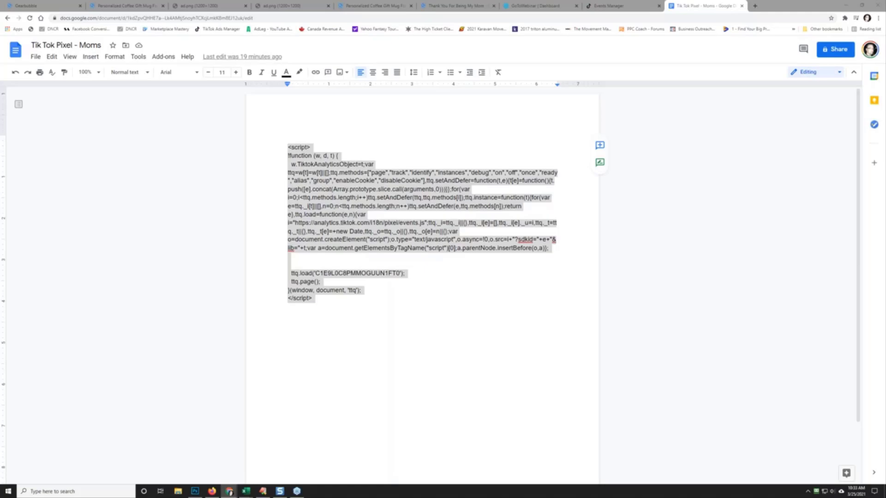
# Step: Maximize the InVideo window, allow its notifications, then move the Ads Manager window aside
pyautogui.moveTo(1, 52); pyautogui.dragTo(453, 82)
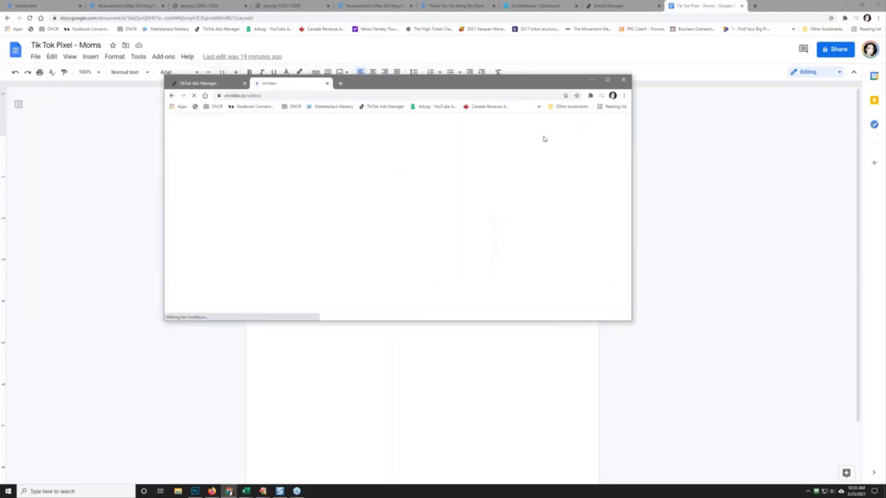
pyautogui.click(608, 81)
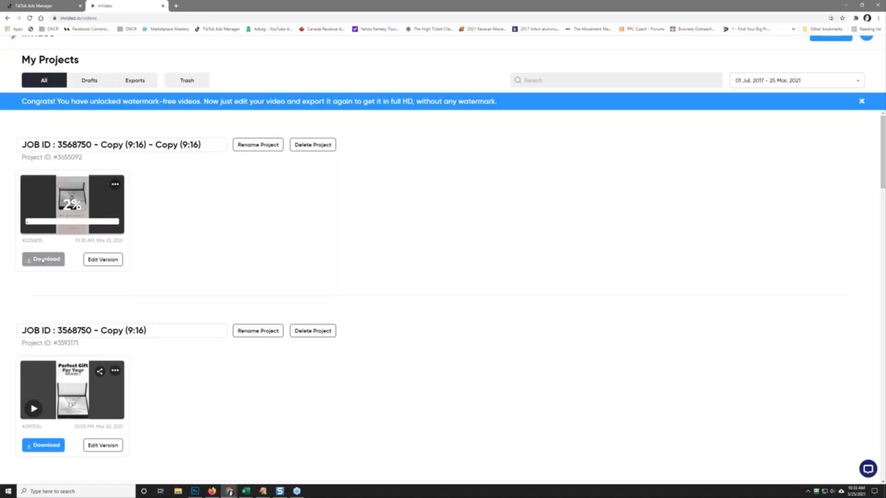
pyautogui.click(115, 185)
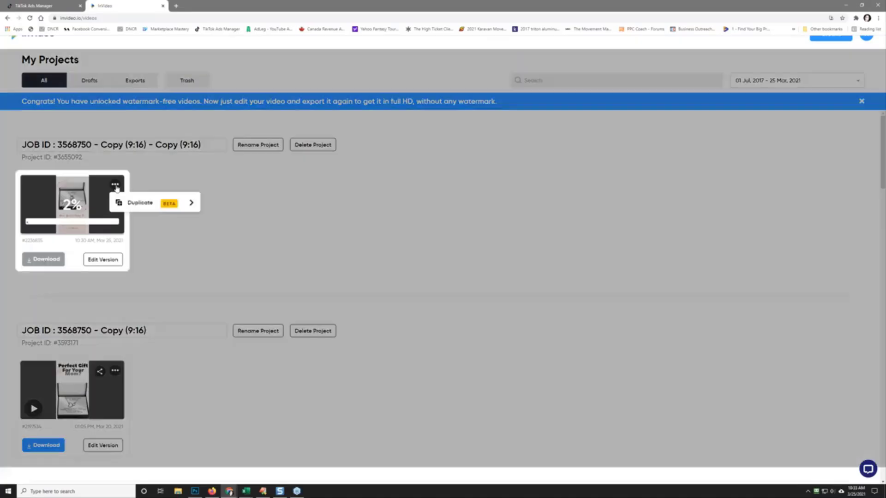
pyautogui.click(260, 203)
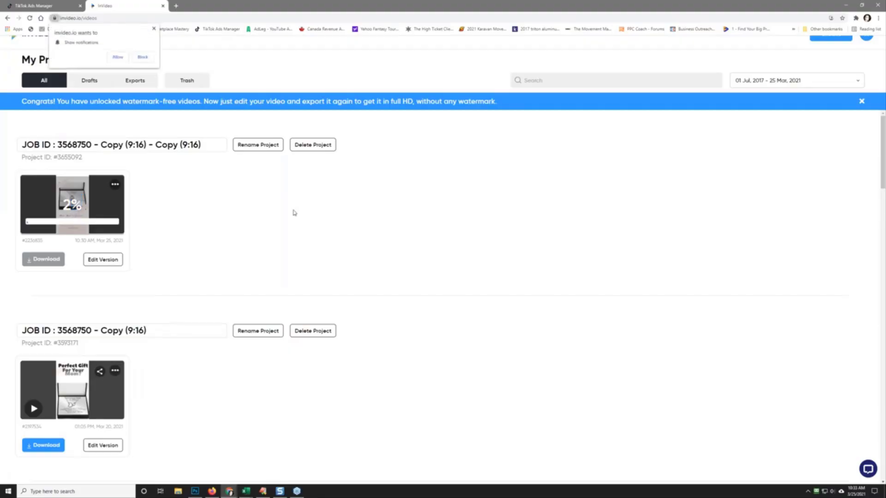
pyautogui.click(118, 57)
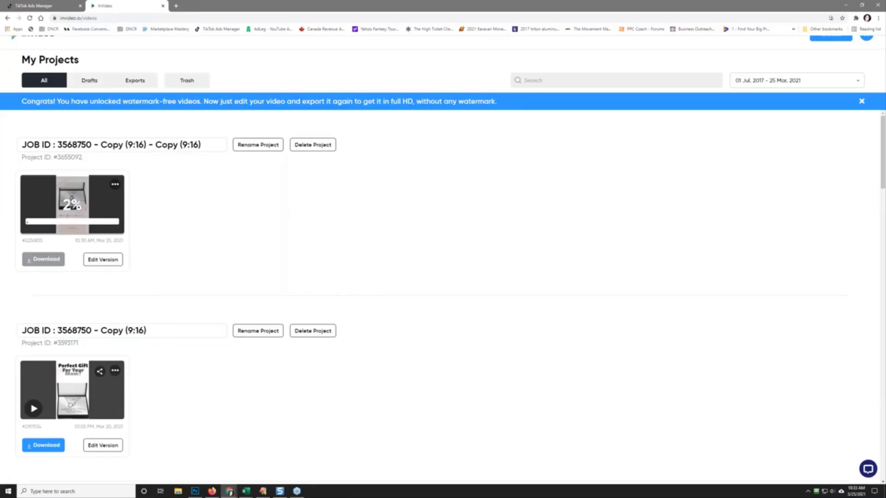
pyautogui.click(46, 5)
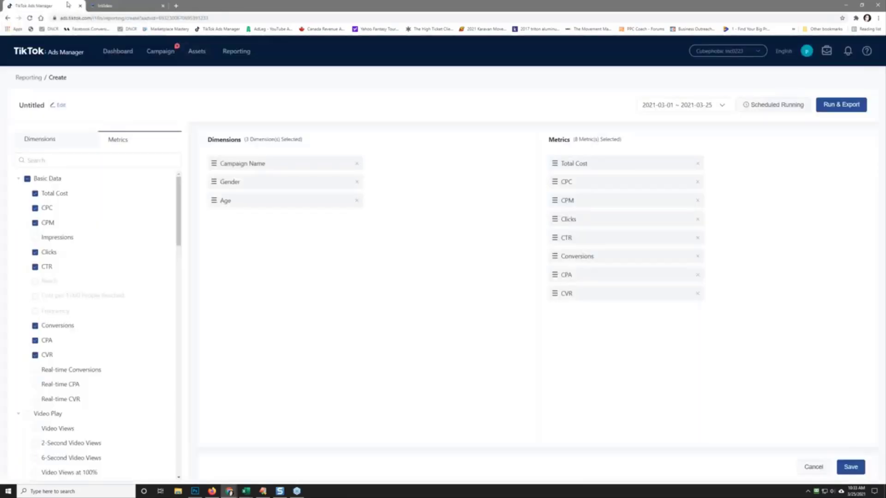
pyautogui.moveTo(227, 5); pyautogui.dragTo(0, 83)
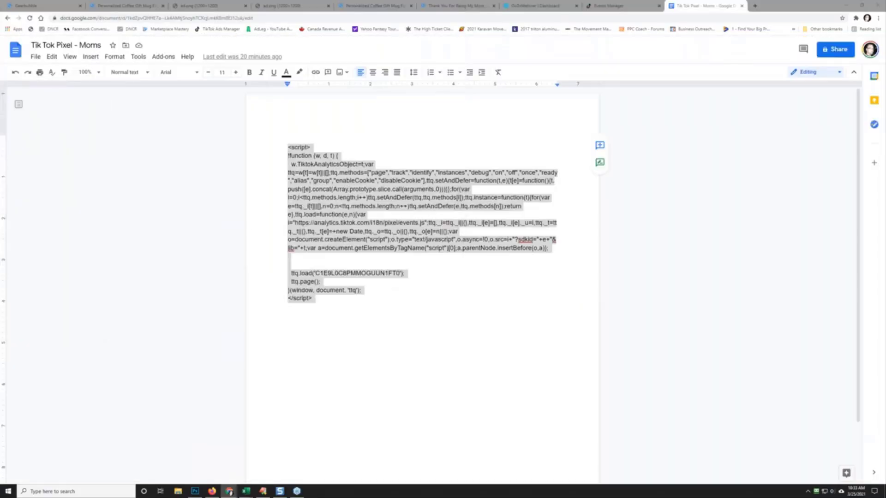
# Step: Switch to the ad.png image of the 'Thank You For Being My Mom' mug
pyautogui.click(222, 4)
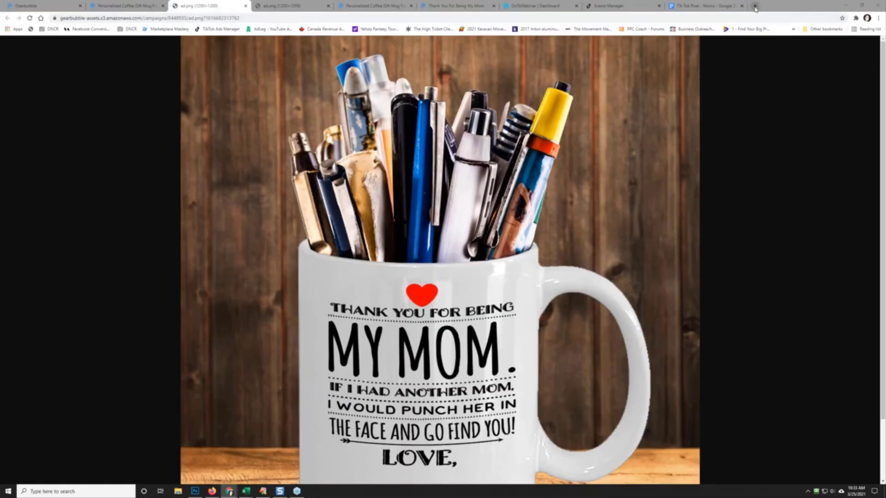
# Step: Glance at the mug product page, then scroll through the ad.png mug image
pyautogui.click(127, 4)
pyautogui.click(191, 6)
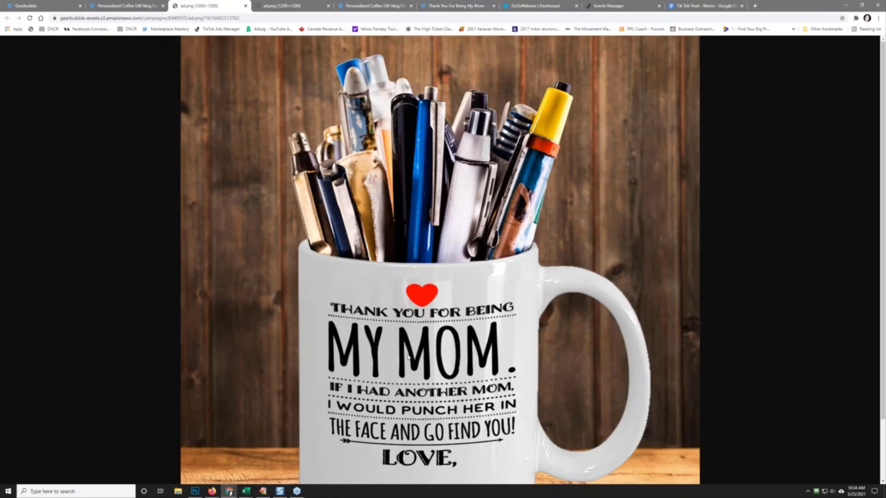
pyautogui.scroll(-2, 271, 296)
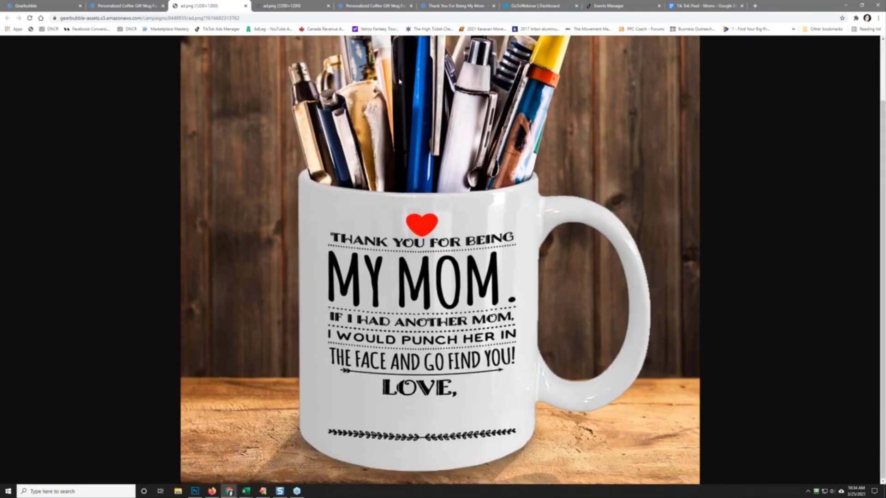
# Step: Try ppc-coach.com/placeit in a new tab and dismiss the RoboForm password prompt
pyautogui.click(755, 6)
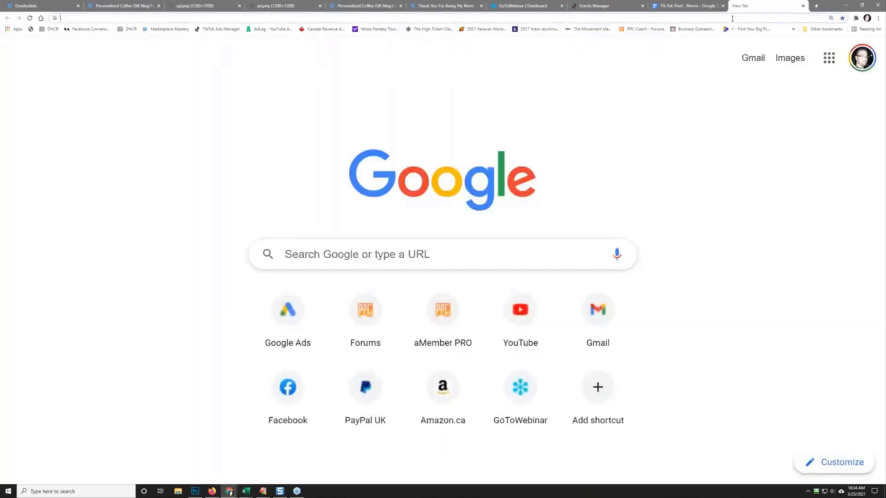
pyautogui.write('ppc-coach.com')
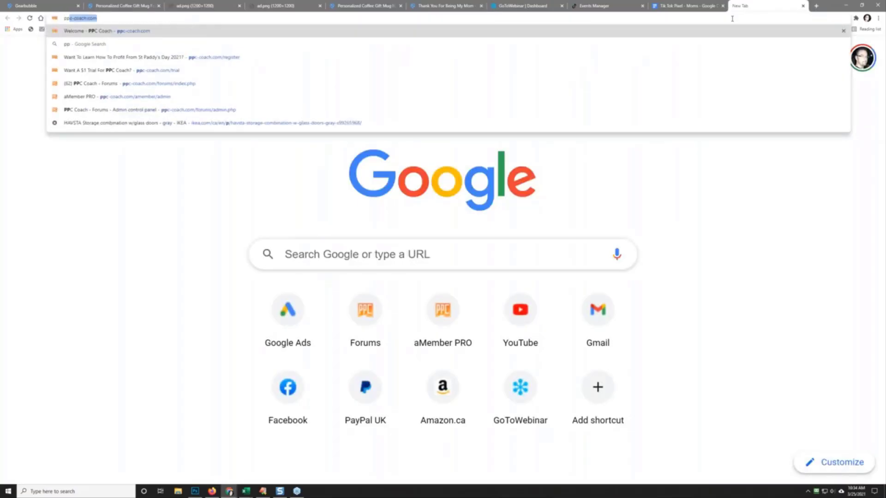
pyautogui.write('/placeit')
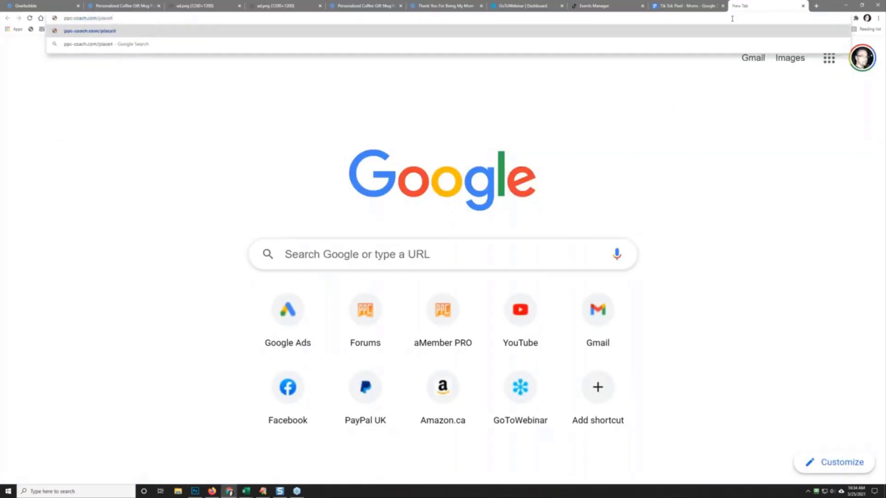
pyautogui.press('Return')
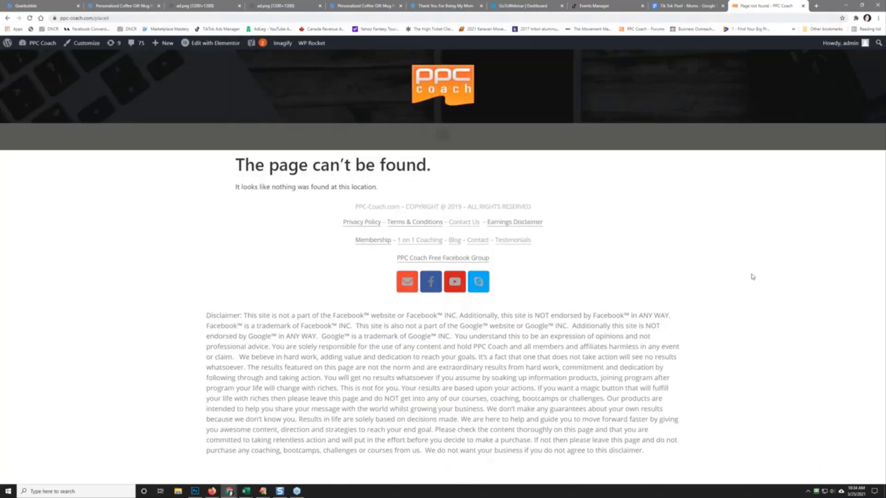
pyautogui.rightClick(818, 492)
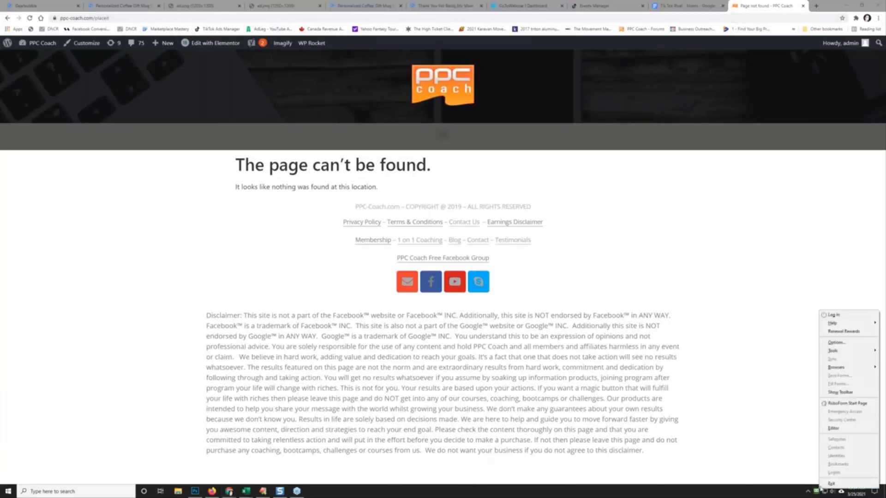
pyautogui.click(846, 316)
pyautogui.moveTo(428, 164); pyautogui.dragTo(885, 164)
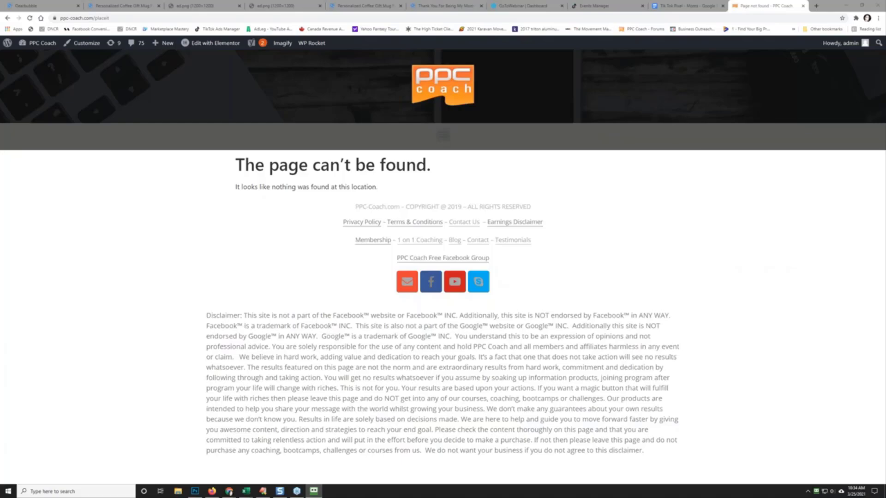
pyautogui.press('Return')
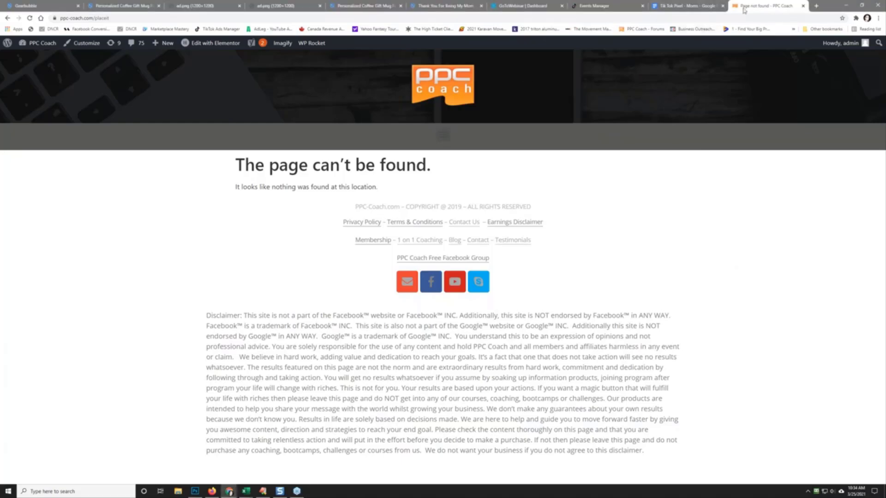
# Step: Replace the address with a Google search for 'placeit'
pyautogui.click(123, 18)
pyautogui.click(123, 17)
pyautogui.tripleClick(122, 17)
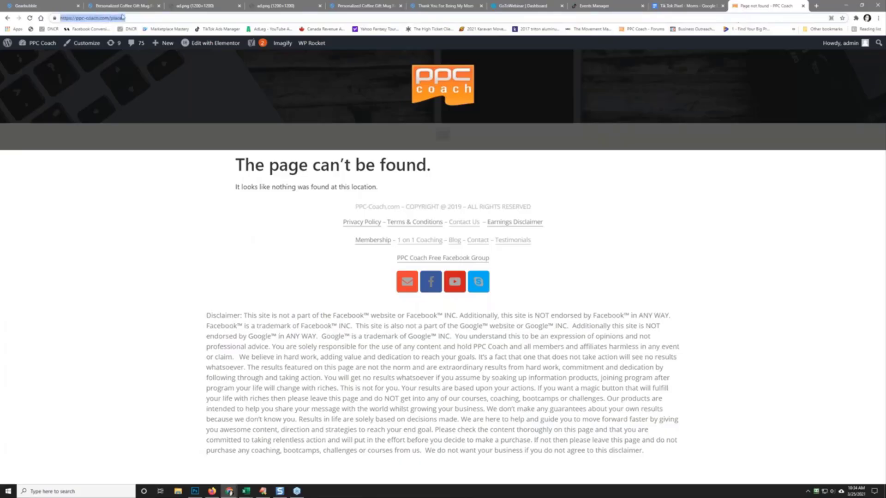
pyautogui.write('placeit')
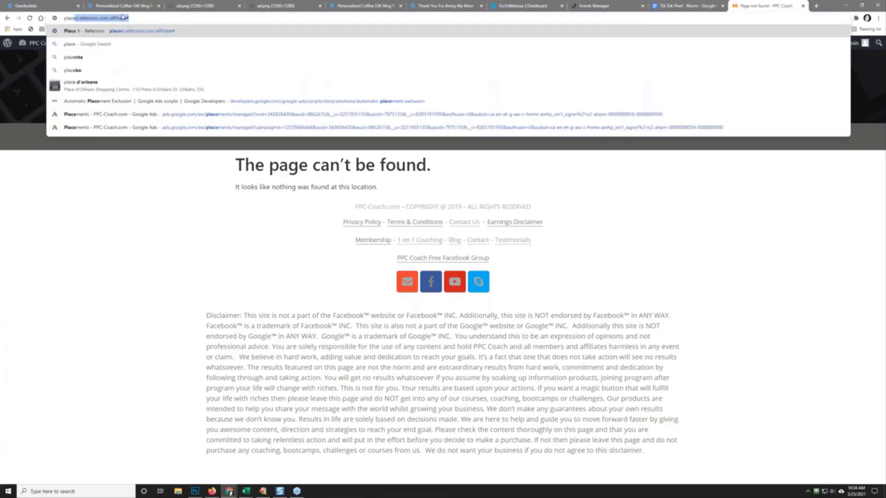
pyautogui.press('Return')
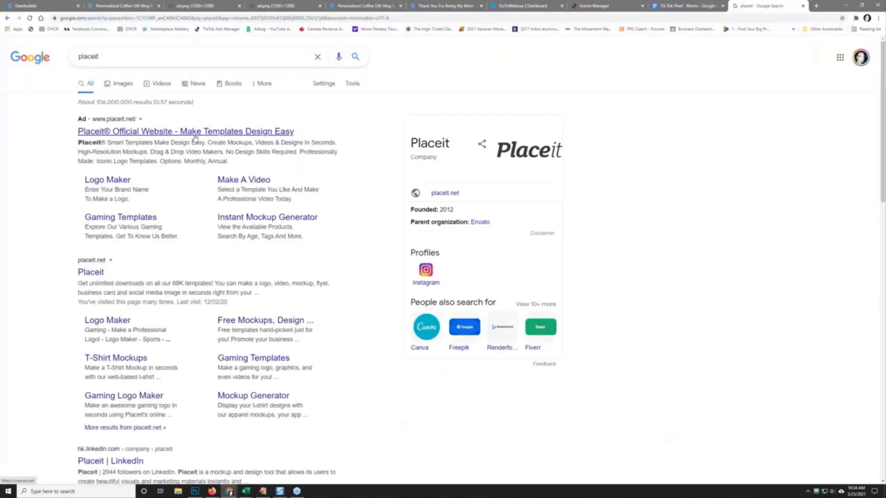
# Step: Open the official Placeit site and log in with the saved account details
pyautogui.click(195, 137)
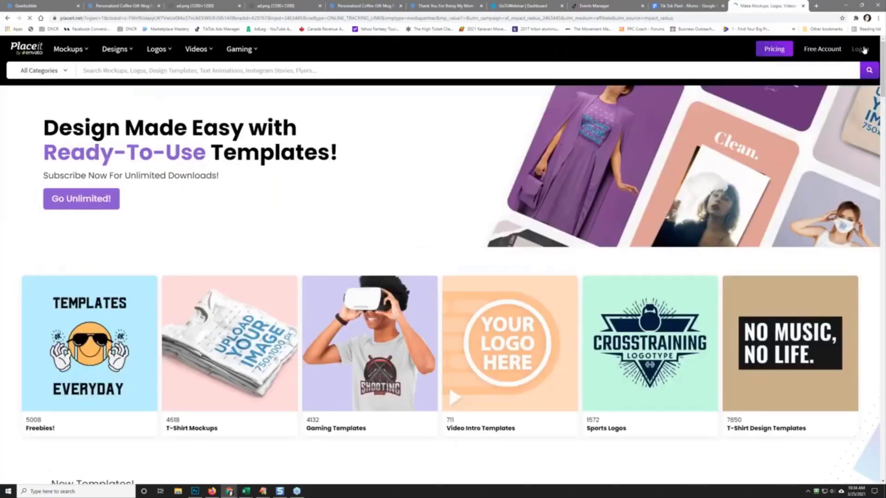
pyautogui.click(860, 49)
pyautogui.click(431, 109)
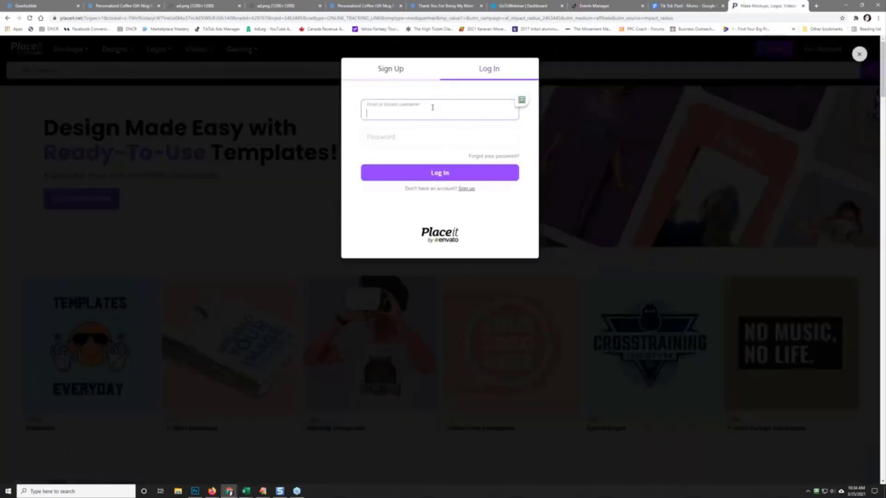
pyautogui.click(519, 95)
pyautogui.press('Return')
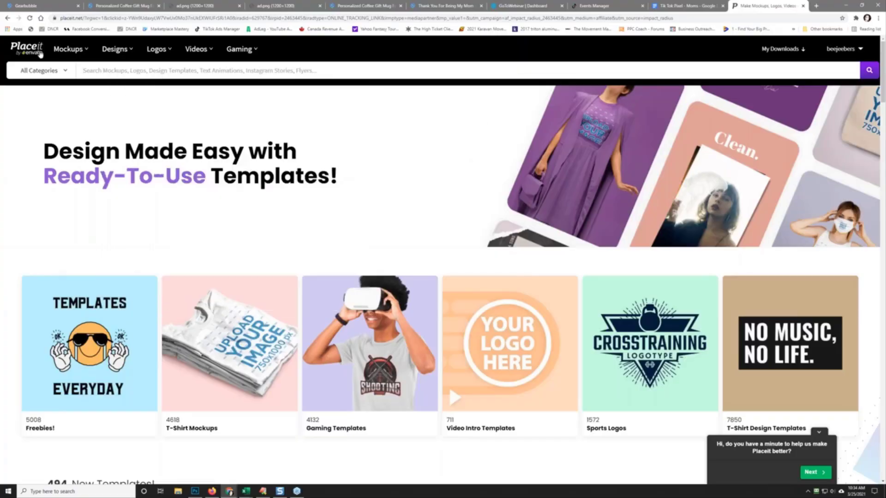
pyautogui.moveTo(69, 49)
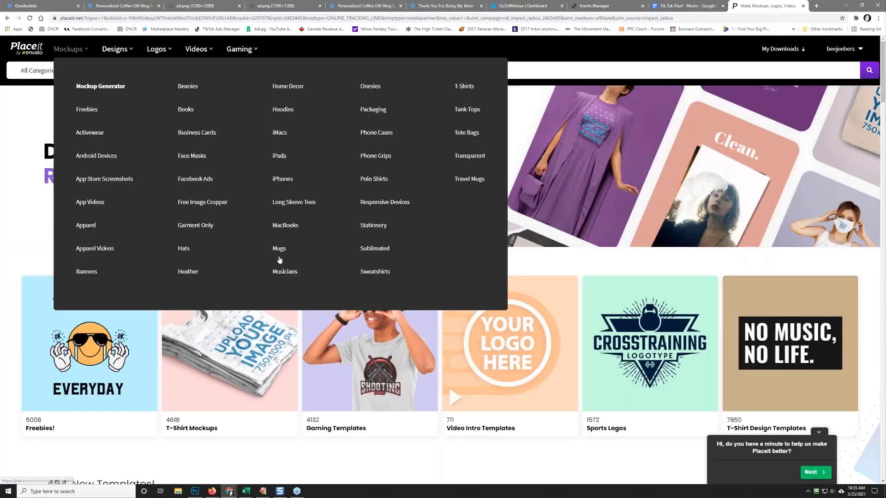
# Step: Browse the Mug Mockups listing and open the 'Mockup of a Customizable 11 oz Coffee Mug'
pyautogui.click(279, 252)
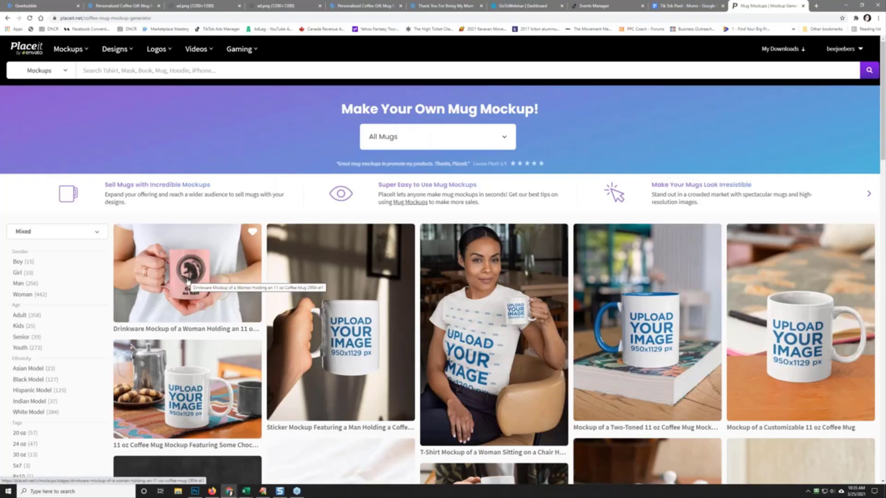
pyautogui.scroll(-5, 188, 280)
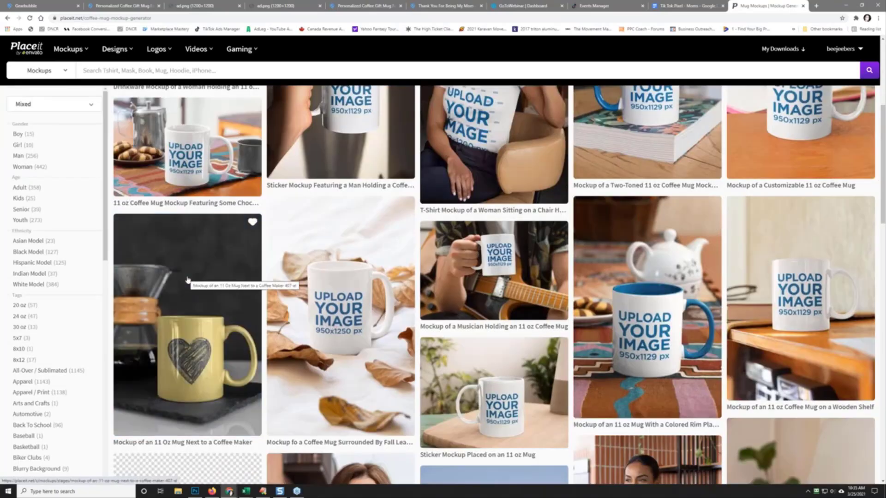
pyautogui.scroll(2, 39, 240)
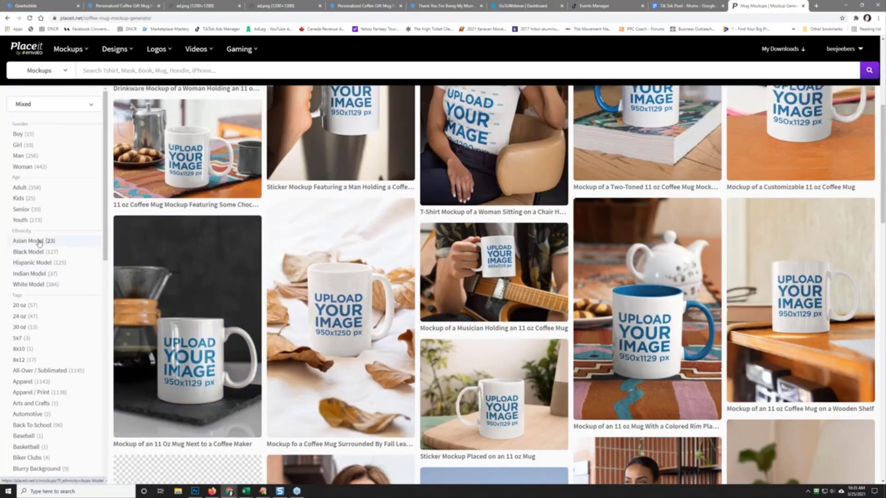
pyautogui.scroll(3, 39, 240)
pyautogui.click(48, 233)
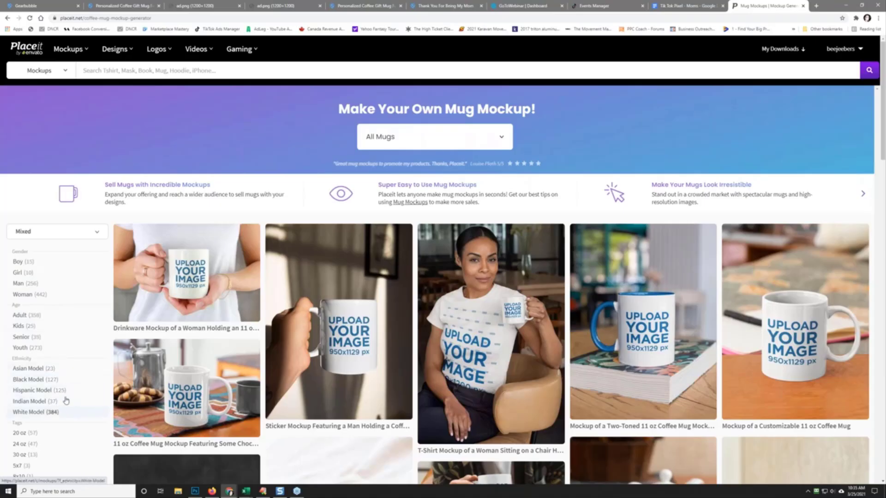
pyautogui.scroll(-2, 70, 391)
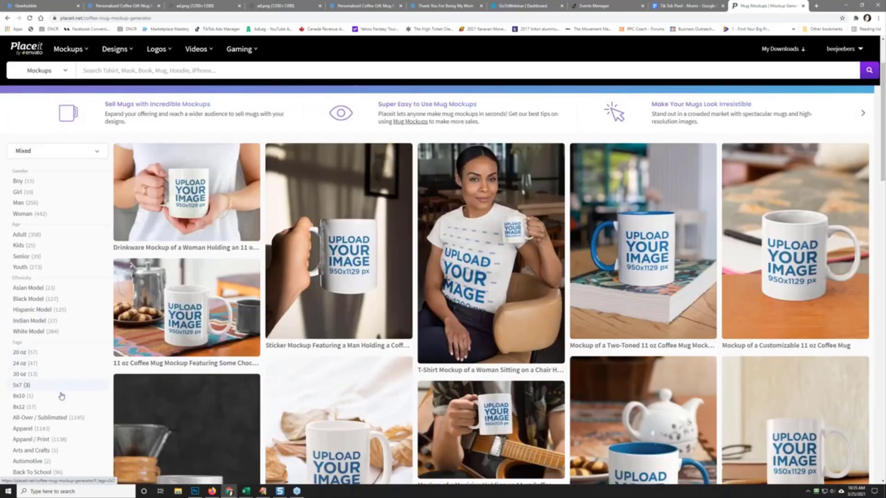
pyautogui.scroll(-4, 63, 396)
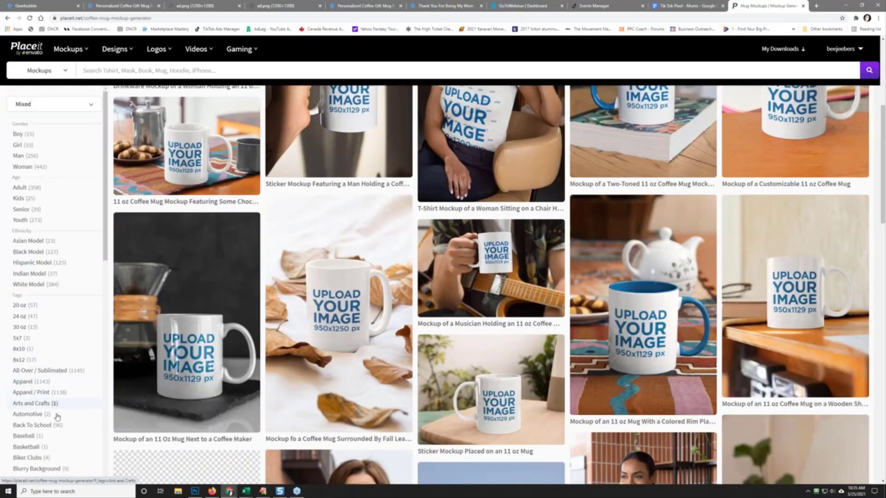
pyautogui.scroll(-8, 60, 436)
pyautogui.scroll(-4, 59, 433)
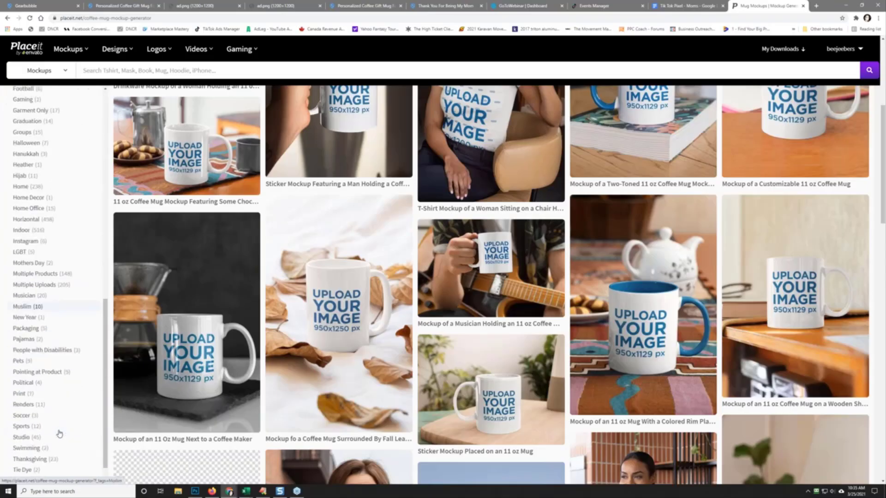
pyautogui.scroll(-2, 59, 433)
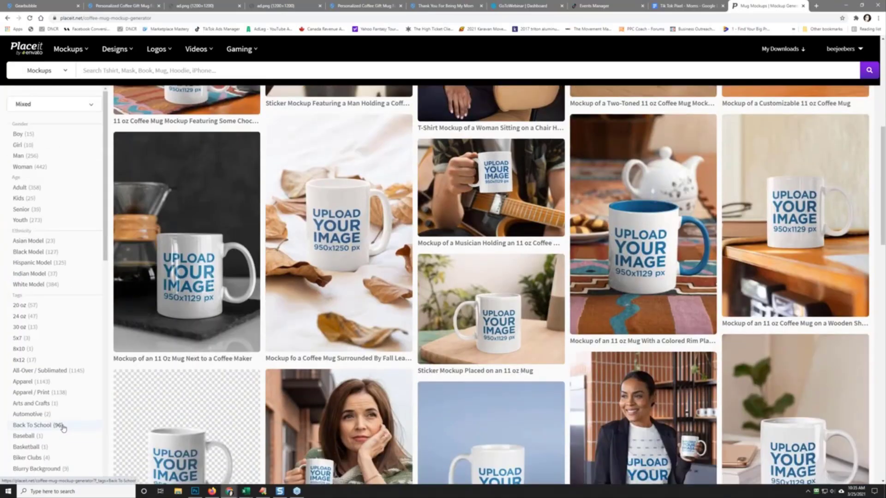
pyautogui.scroll(5, 213, 286)
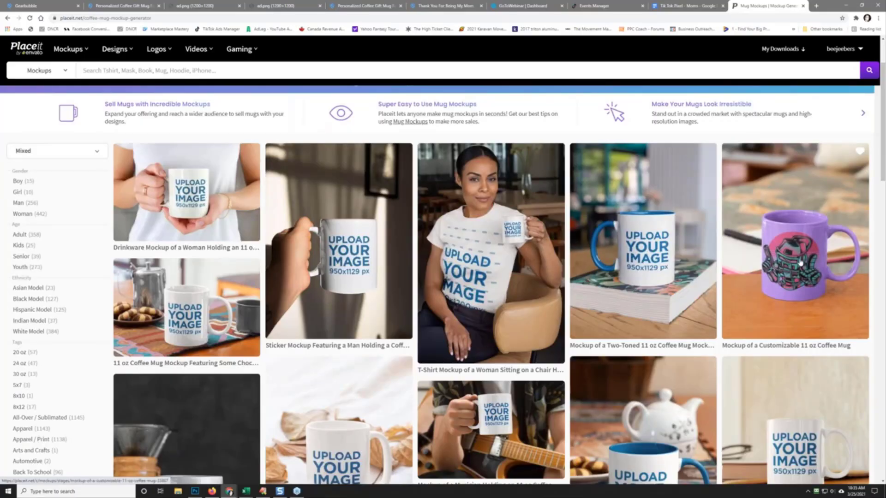
pyautogui.click(800, 262)
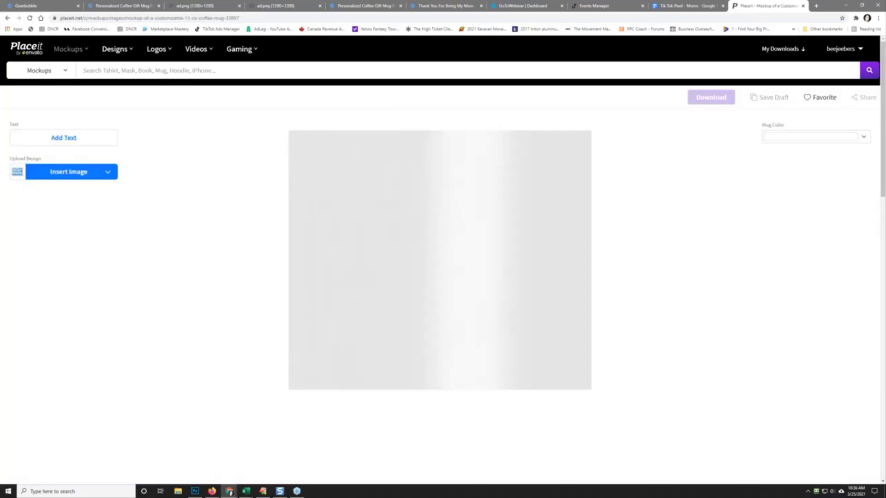
# Step: Upload 'thank you for being my mom.png' from the computer and crop it onto the mug
pyautogui.click(67, 176)
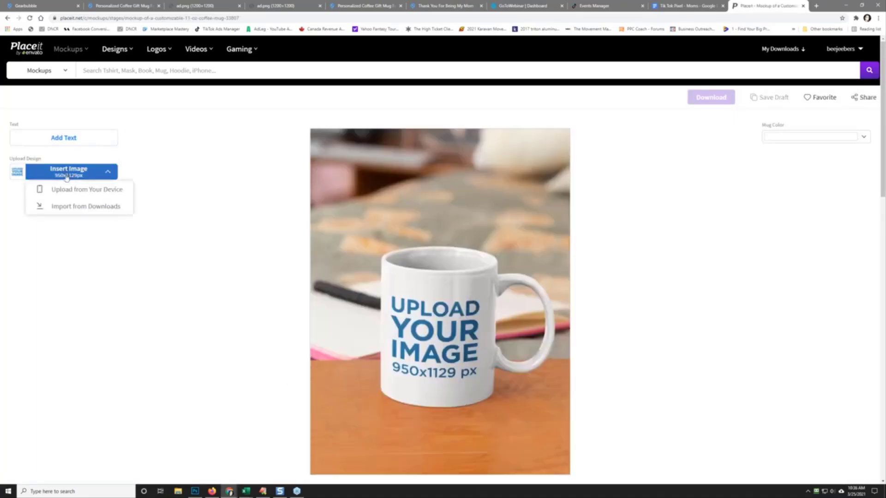
pyautogui.click(64, 190)
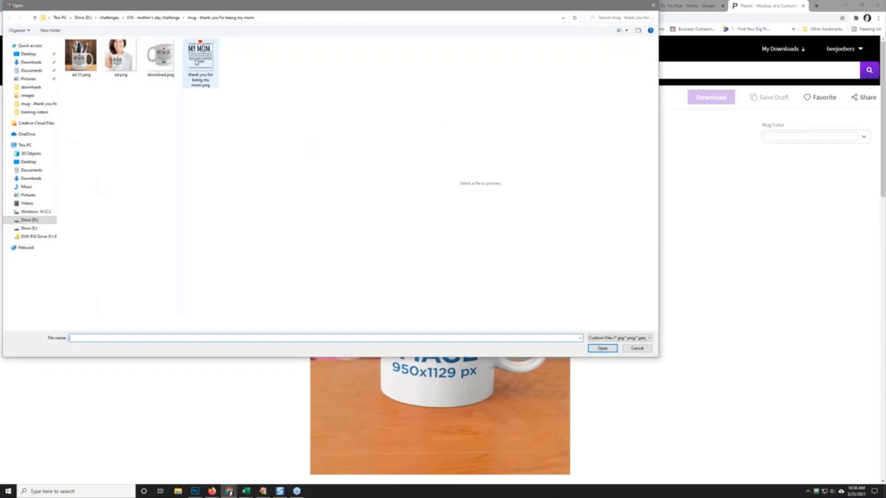
pyautogui.click(202, 60)
pyautogui.click(600, 346)
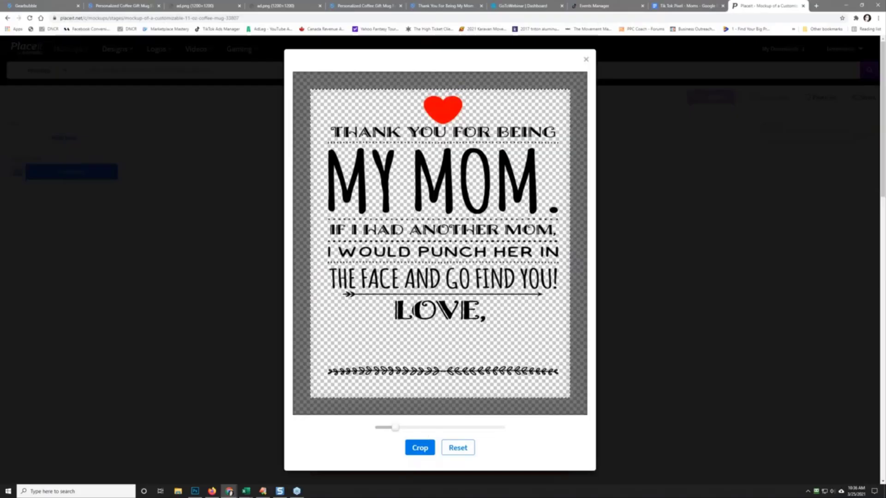
pyautogui.click(420, 448)
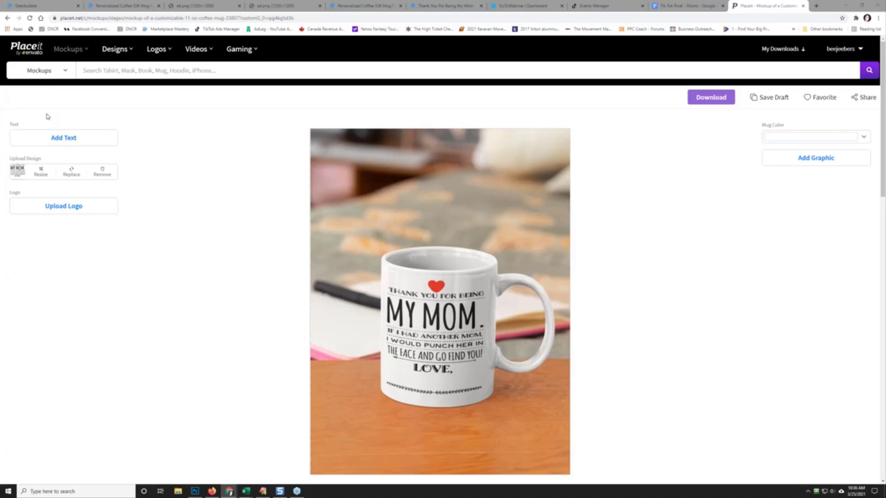
# Step: Keep the search category on Mockups and go back, discarding the mug design
pyautogui.click(41, 71)
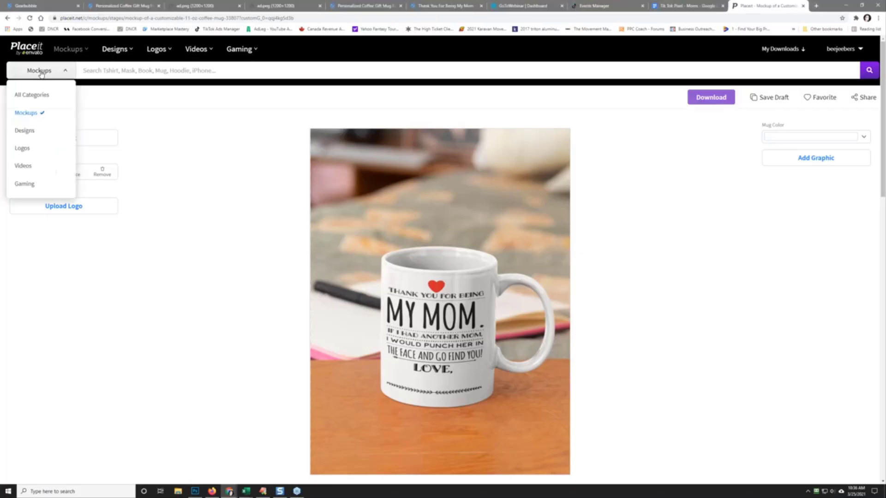
pyautogui.click(39, 113)
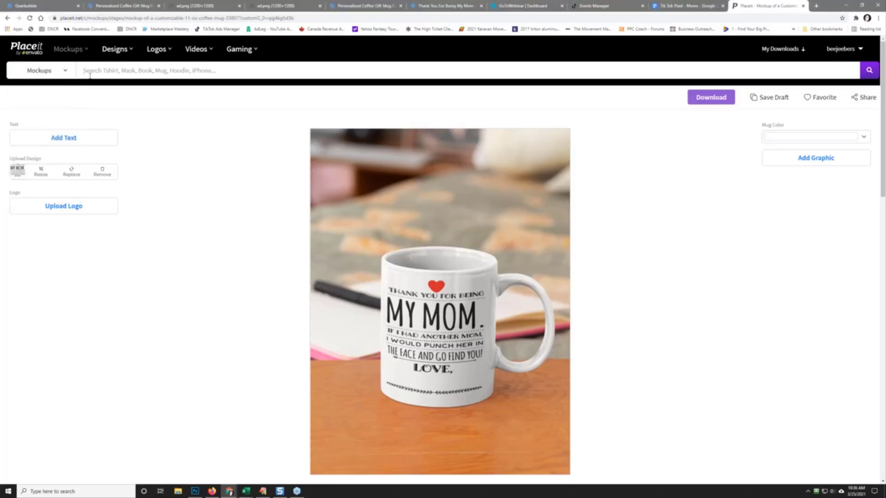
pyautogui.click(7, 19)
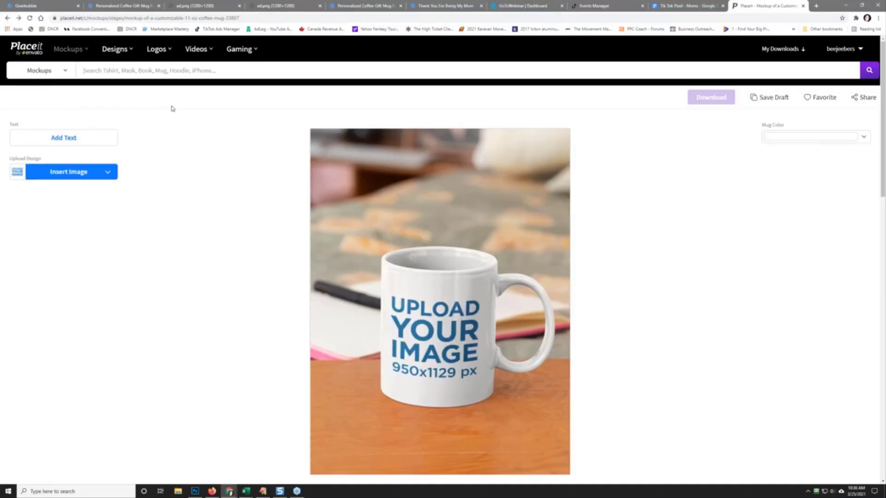
# Step: Back in the Mug Mockups listing, open the '11 oz Coffee Mug Mockup Featuring Some Chocolate Cookies'
pyautogui.click(7, 18)
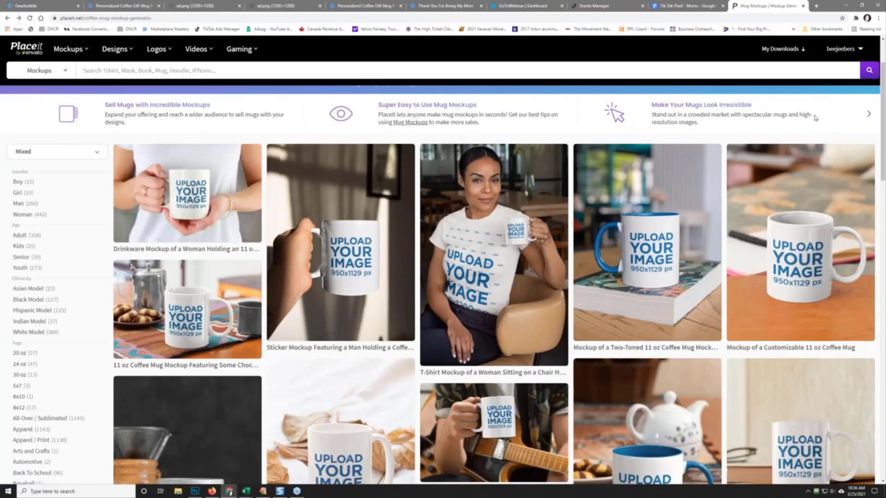
pyautogui.moveTo(847, 58)
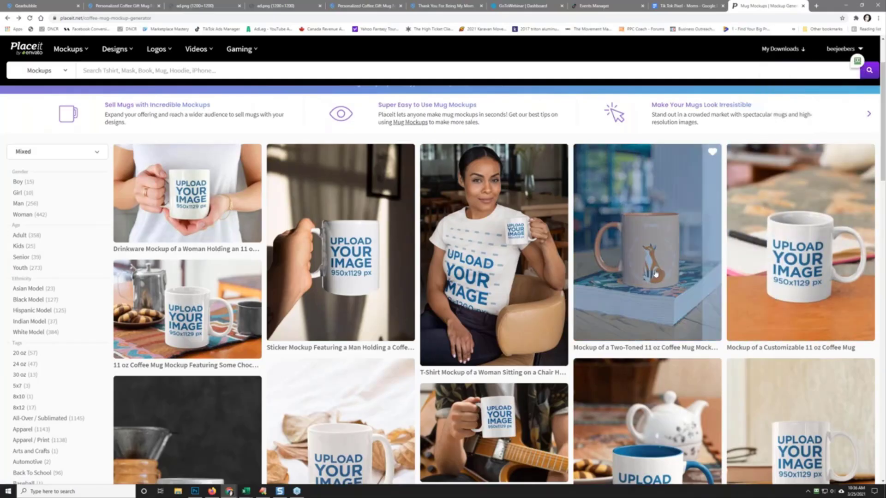
pyautogui.scroll(-2, 655, 273)
pyautogui.scroll(-7, 655, 273)
pyautogui.scroll(9, 655, 273)
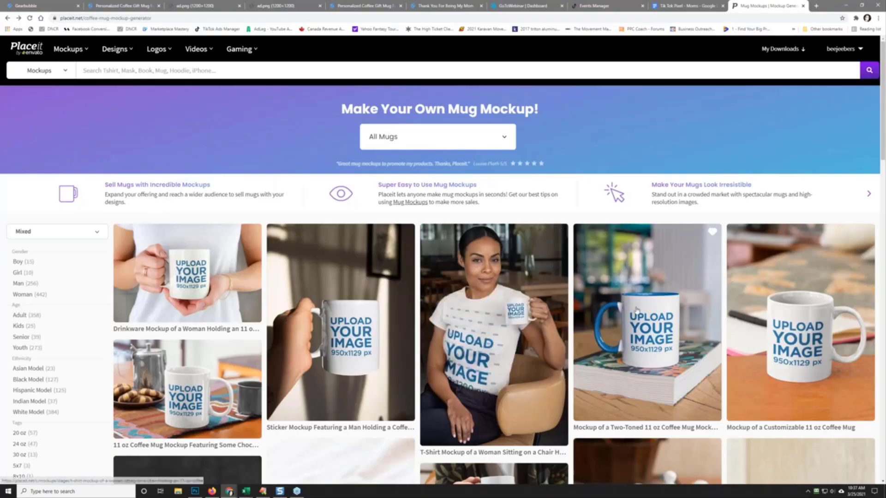
pyautogui.scroll(-7, 633, 313)
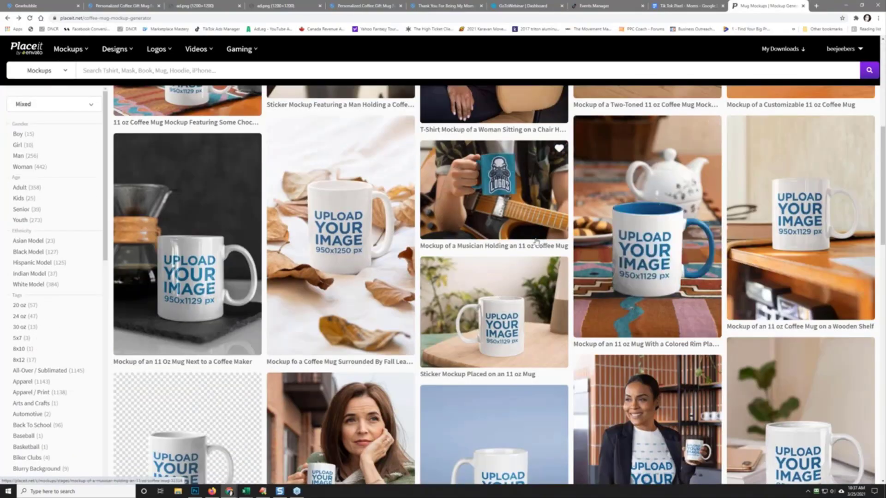
pyautogui.scroll(-3, 534, 243)
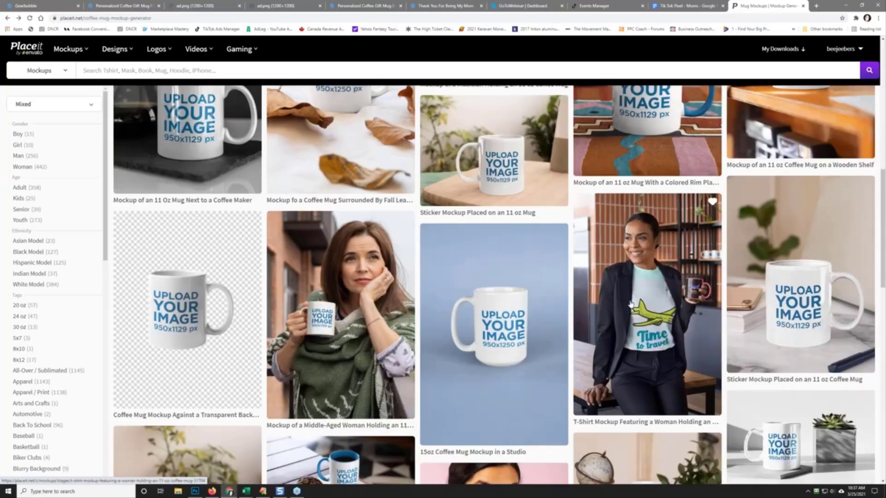
pyautogui.scroll(-7, 515, 233)
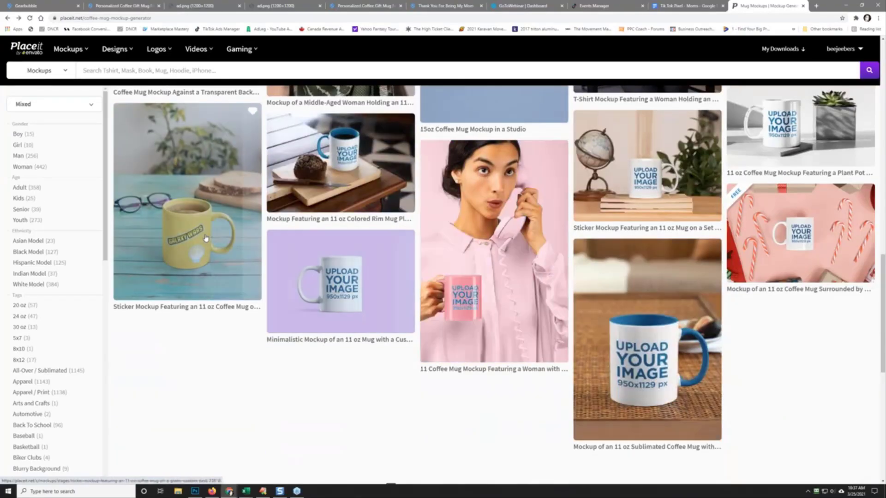
pyautogui.scroll(-7, 212, 234)
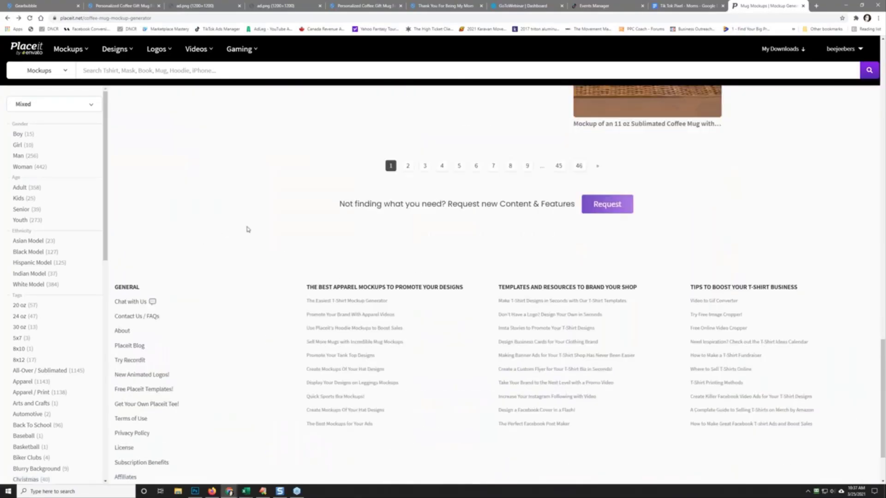
pyautogui.scroll(-2, 247, 229)
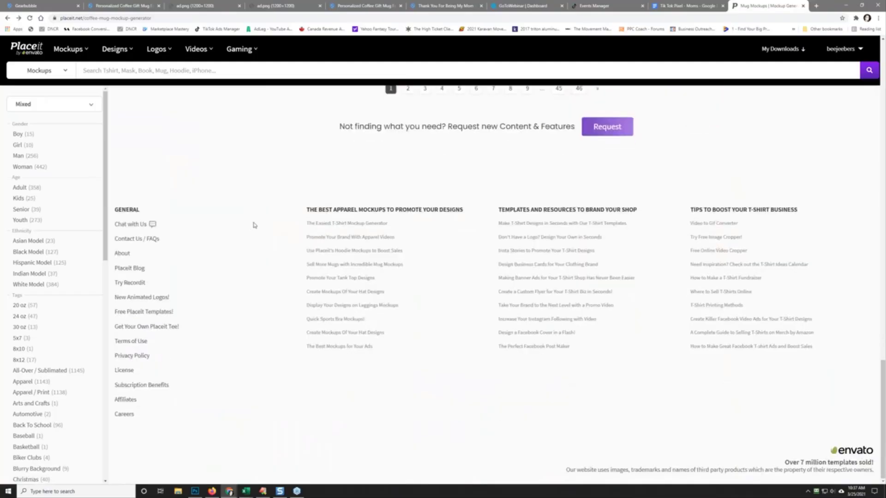
pyautogui.scroll(15, 253, 225)
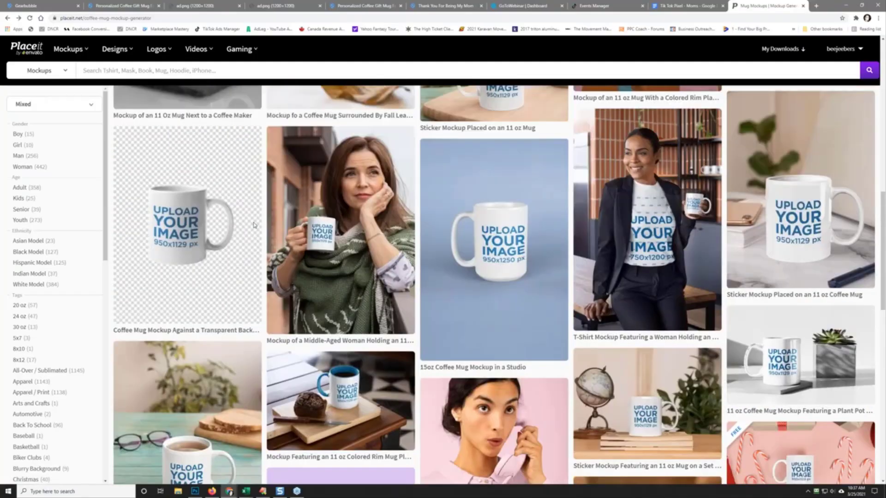
pyautogui.scroll(7, 271, 226)
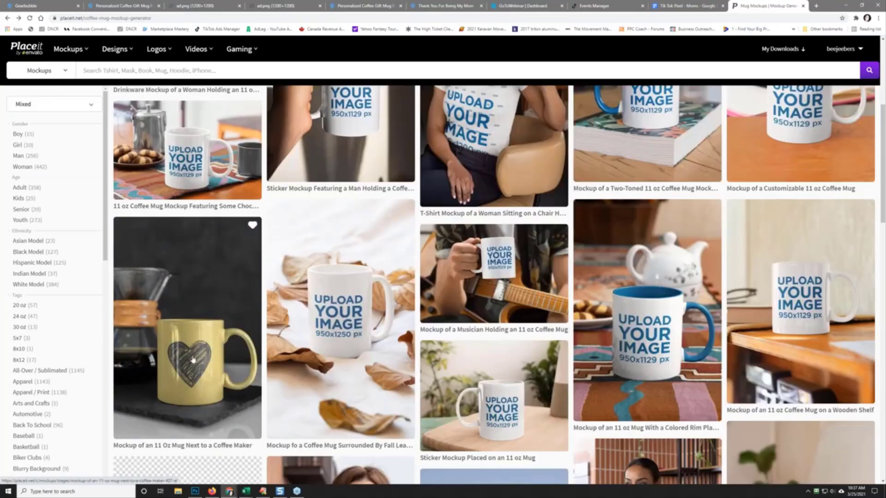
pyautogui.click(190, 168)
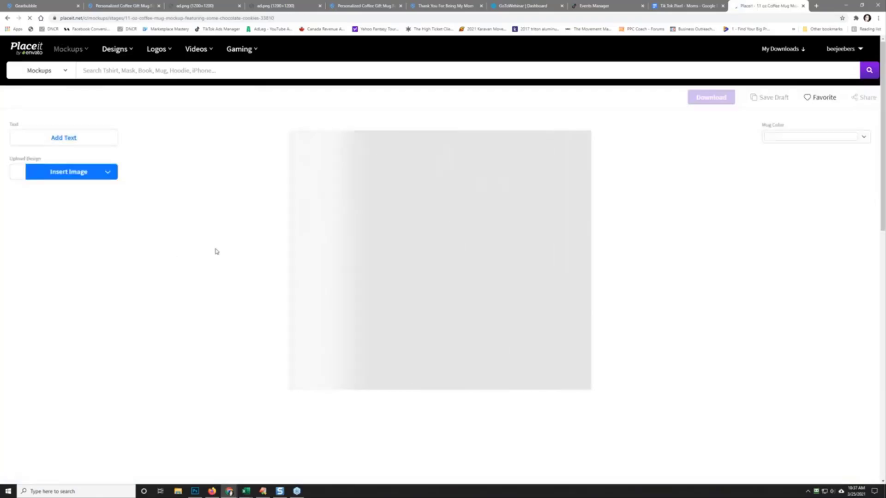
# Step: Upload the 'thank you for being my mom' image and crop it onto the cookies mug
pyautogui.click(79, 176)
pyautogui.click(77, 188)
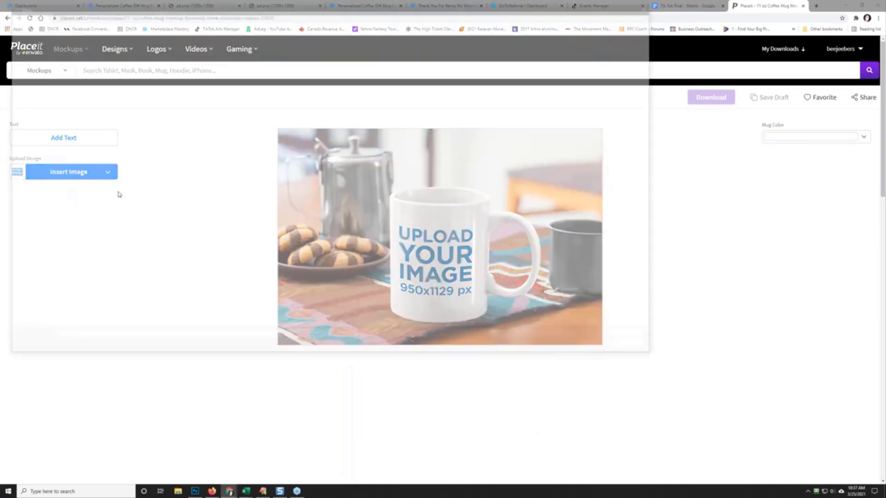
pyautogui.click(161, 55)
pyautogui.click(200, 60)
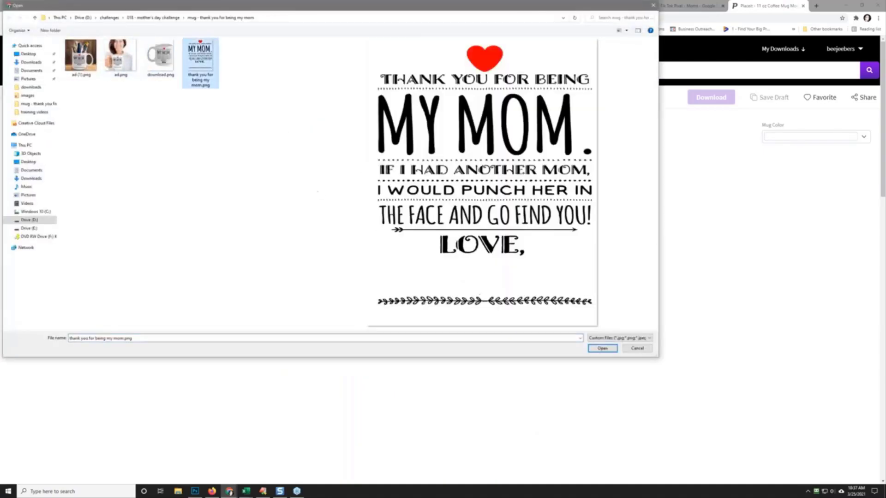
pyautogui.click(602, 349)
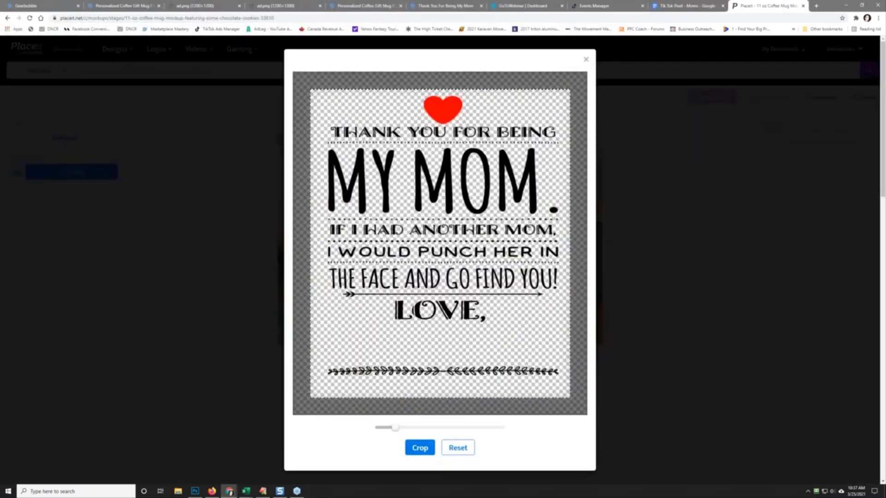
pyautogui.click(418, 447)
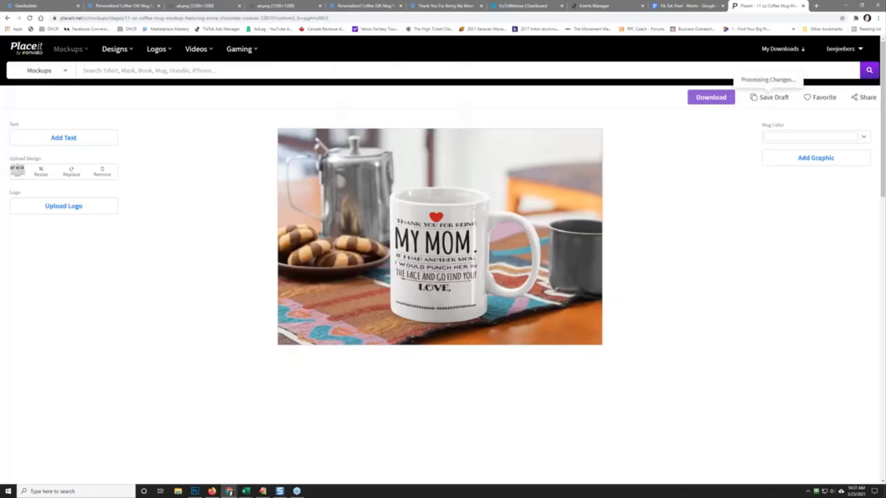
# Step: Add a graphic, save the mockup as a draft, then hide the blue graphic
pyautogui.click(792, 160)
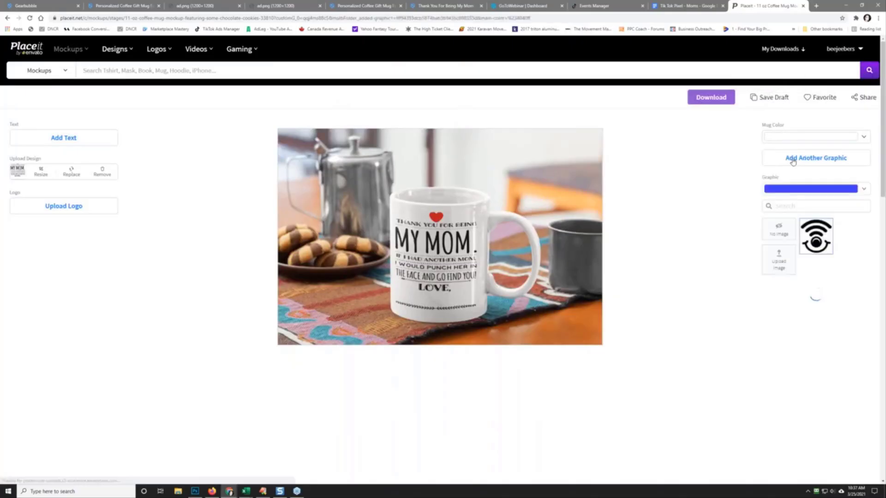
pyautogui.click(767, 98)
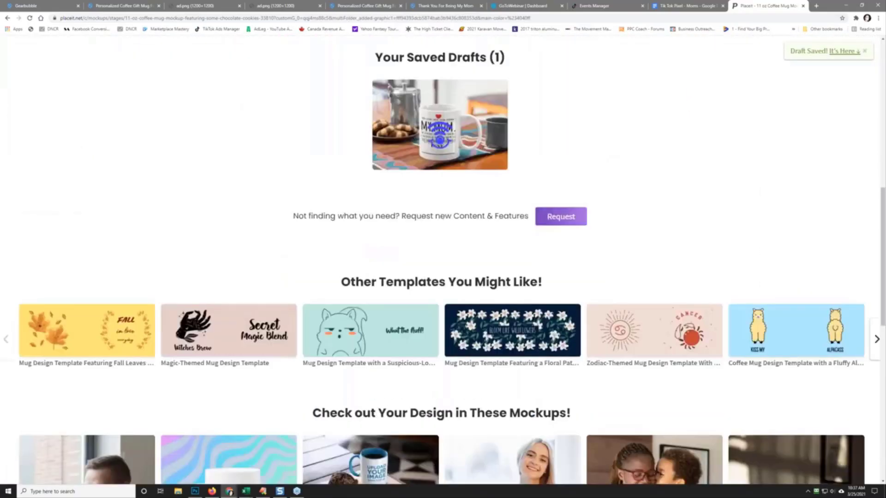
pyautogui.scroll(7, 245, 191)
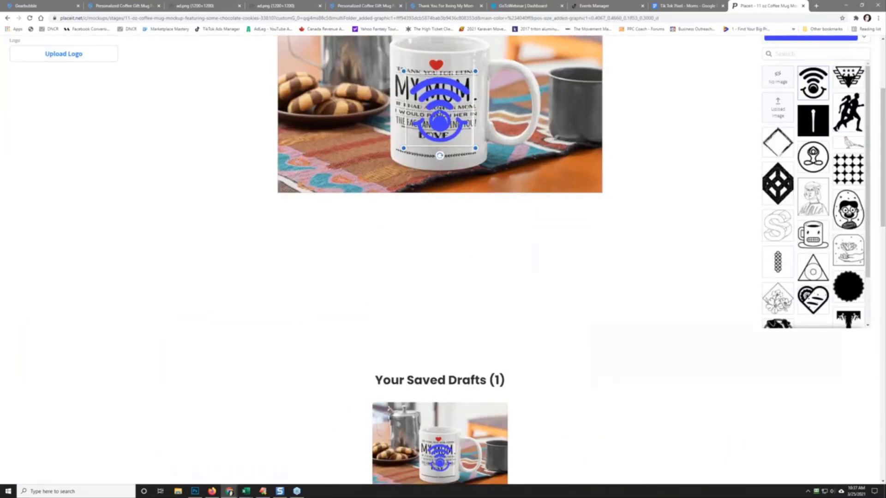
pyautogui.rightClick(460, 104)
pyautogui.click(489, 114)
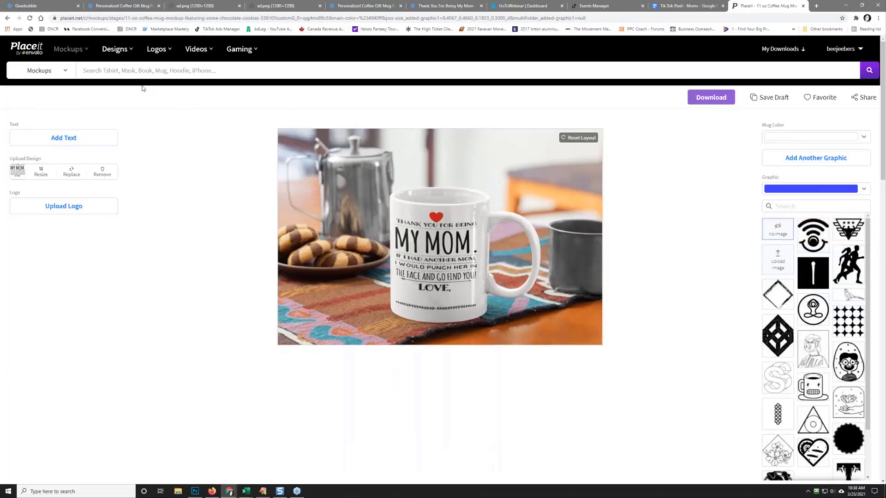
# Step: Search Placeit for 'mugs' and open the Mug Mockups collection
pyautogui.click(123, 70)
pyautogui.write('mugs')
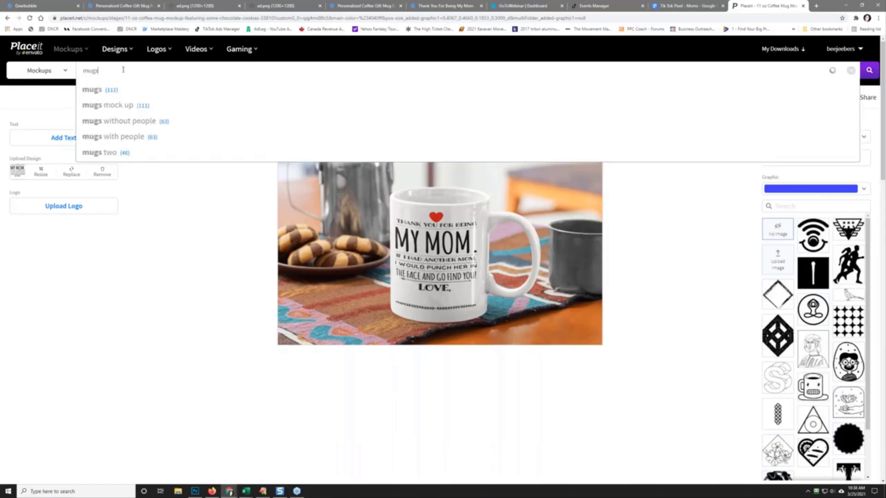
pyautogui.press('Return')
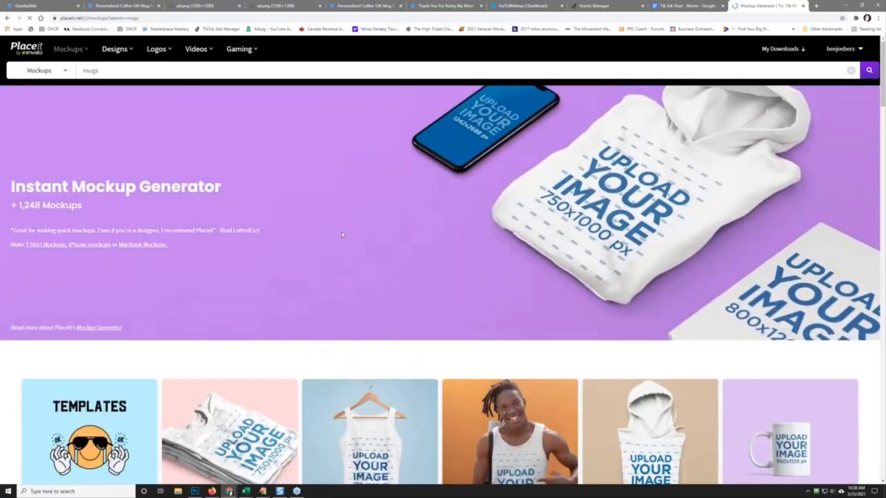
pyautogui.scroll(-2, 342, 234)
pyautogui.scroll(2, 237, 177)
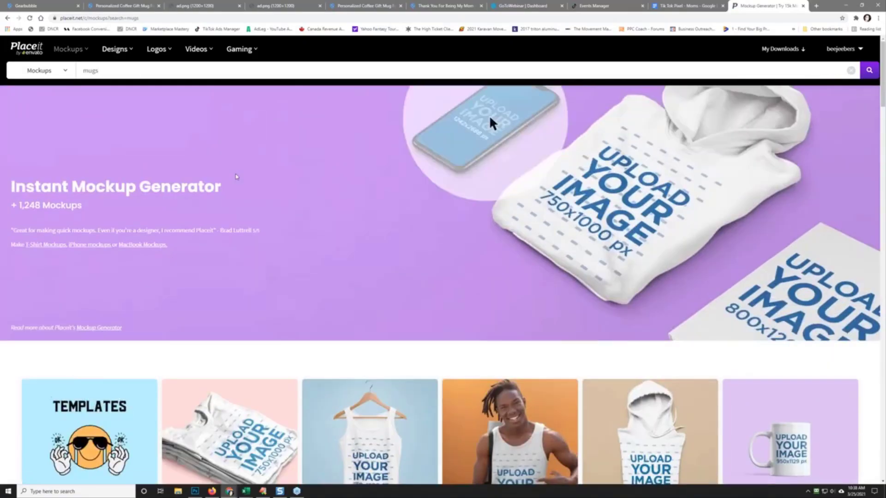
pyautogui.scroll(-5, 236, 177)
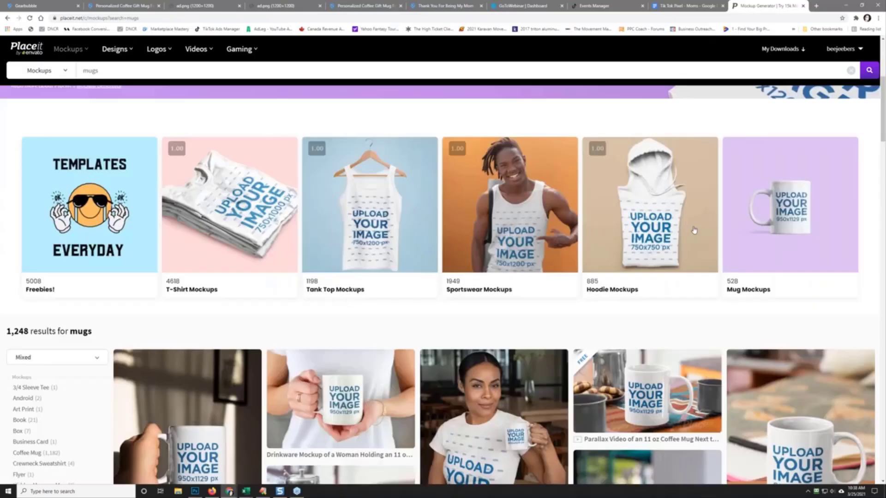
pyautogui.click(773, 220)
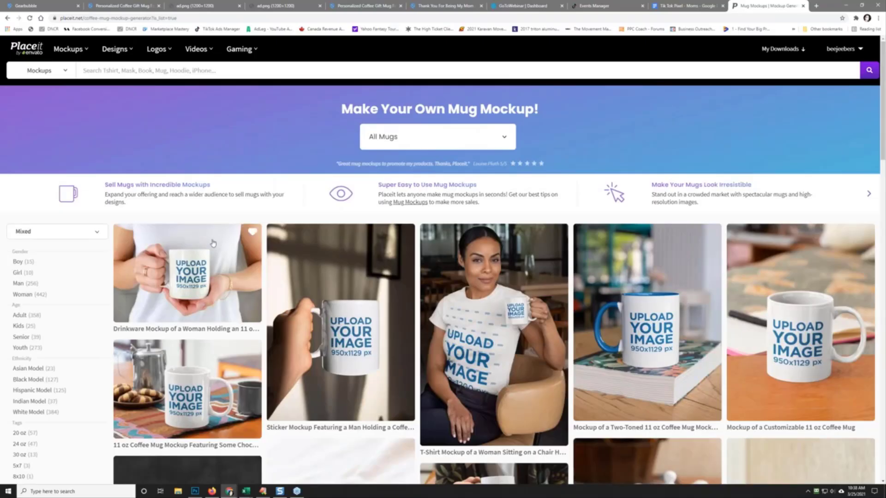
# Step: Filter the mug mockups to Woman and open the monochromatic woman-holding-mug mockup
pyautogui.scroll(-2, 358, 359)
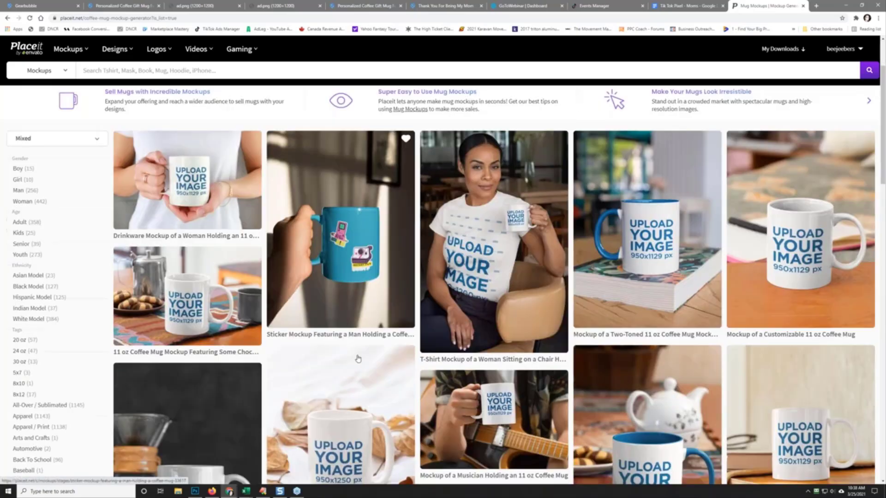
pyautogui.scroll(2, 356, 358)
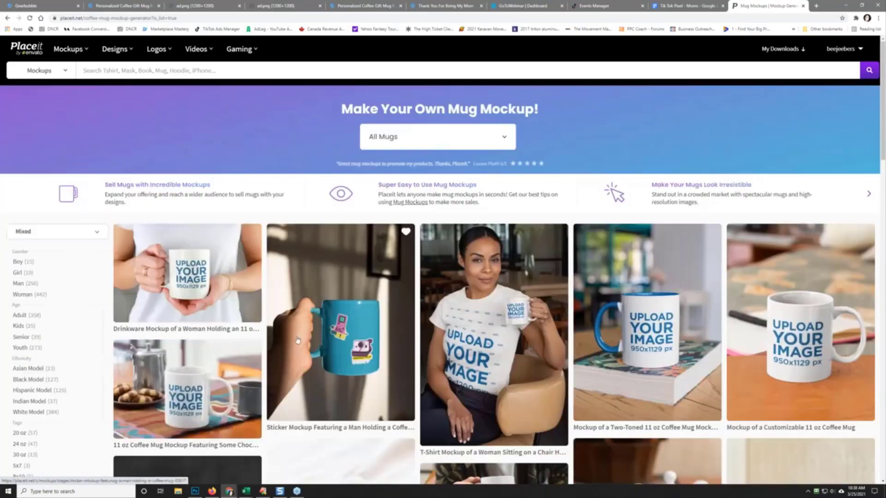
pyautogui.click(28, 296)
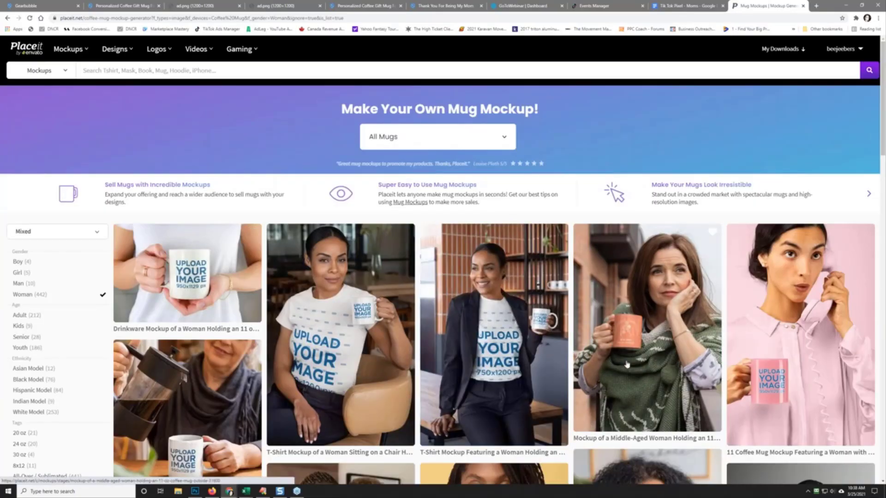
pyautogui.scroll(-3, 626, 365)
pyautogui.scroll(-2, 497, 375)
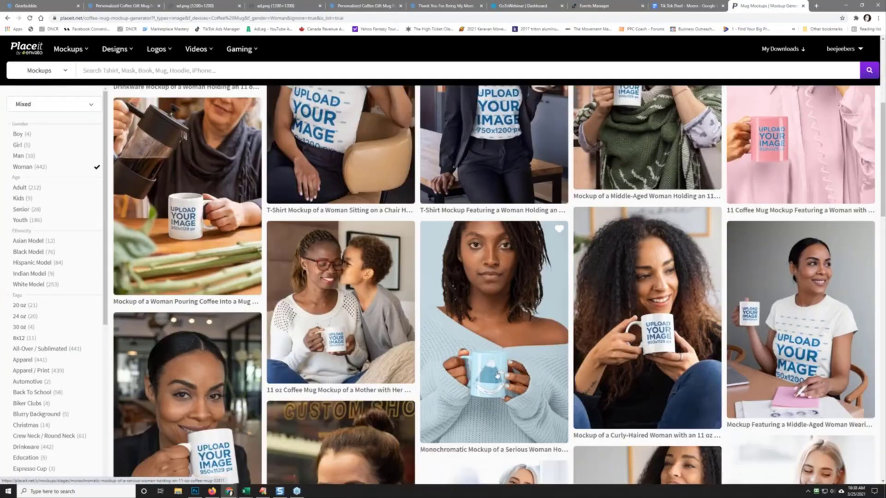
pyautogui.click(497, 375)
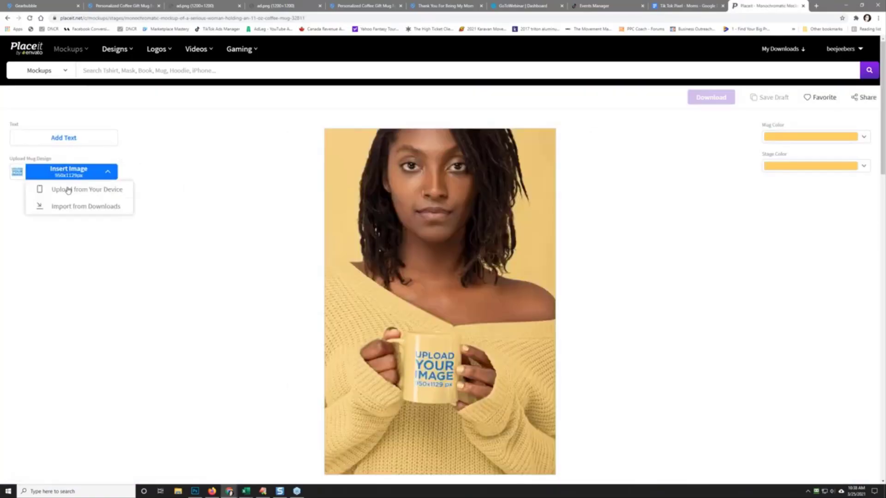
# Step: Upload thank you for being my mom.png onto the woman's mug
pyautogui.click(82, 193)
pyautogui.click(201, 63)
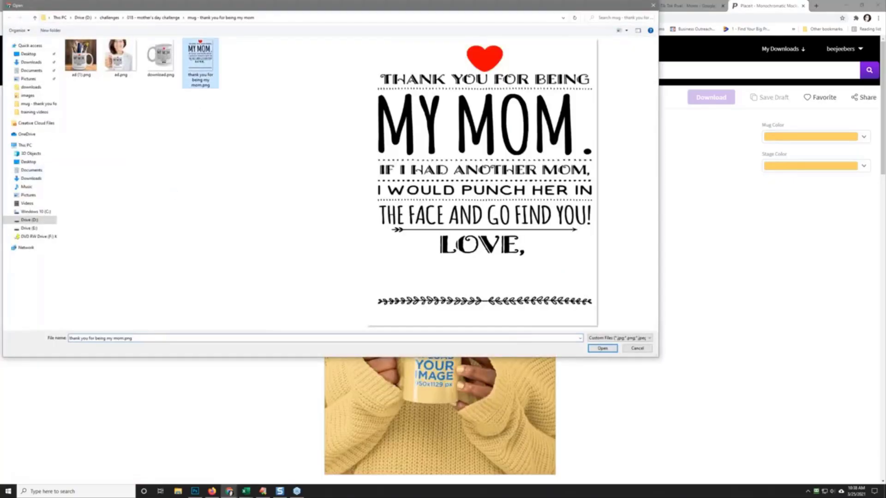
pyautogui.click(602, 349)
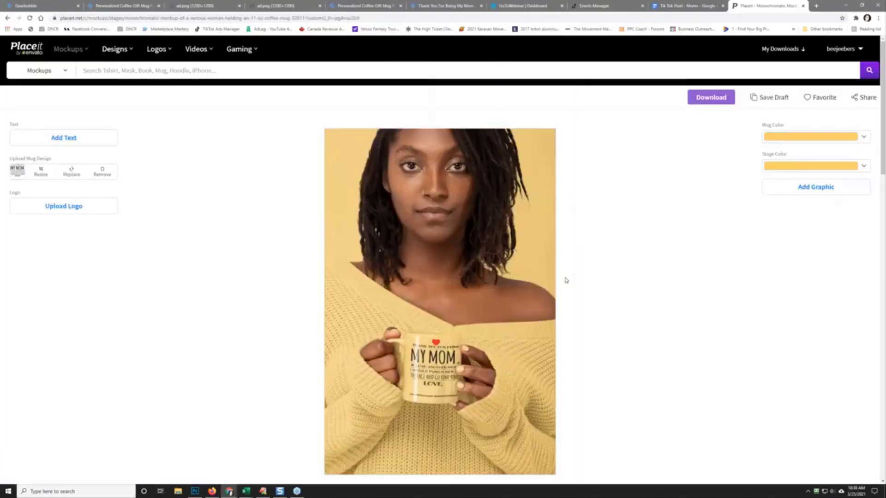
# Step: Make the mug white, then open the newest InVideo project version for editing
pyautogui.click(806, 139)
pyautogui.click(861, 147)
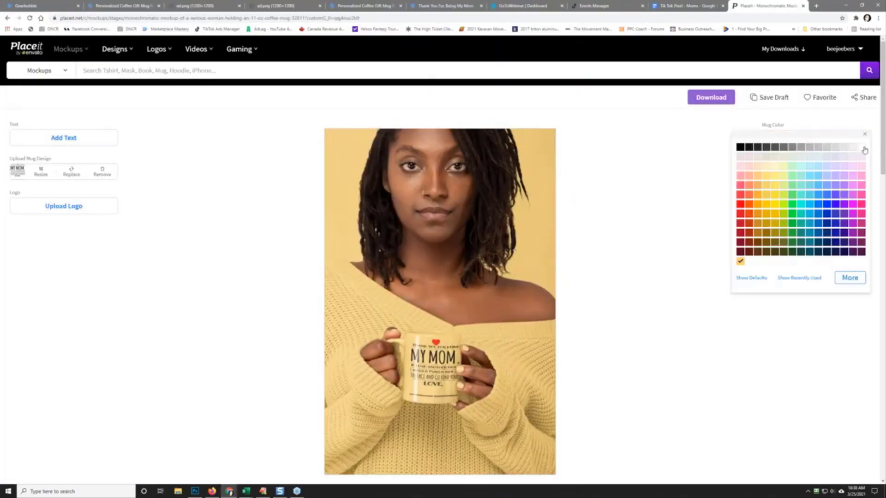
pyautogui.click(766, 343)
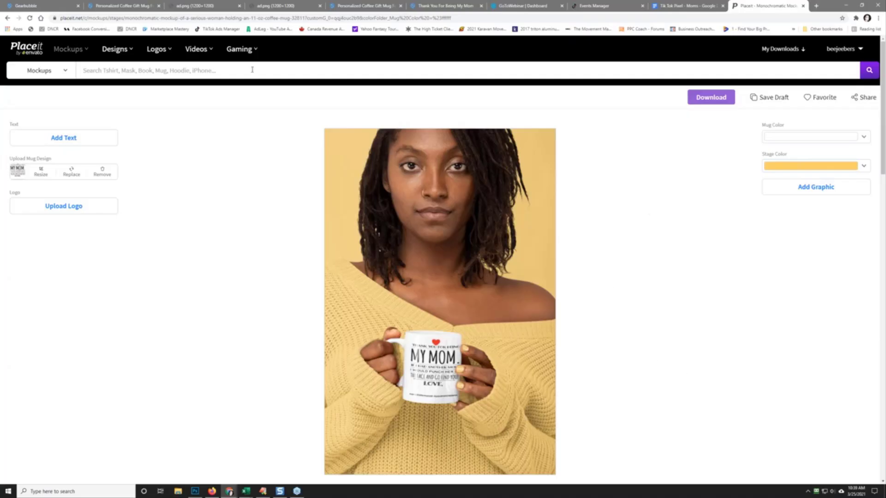
pyautogui.moveTo(0, 46); pyautogui.dragTo(251, 0)
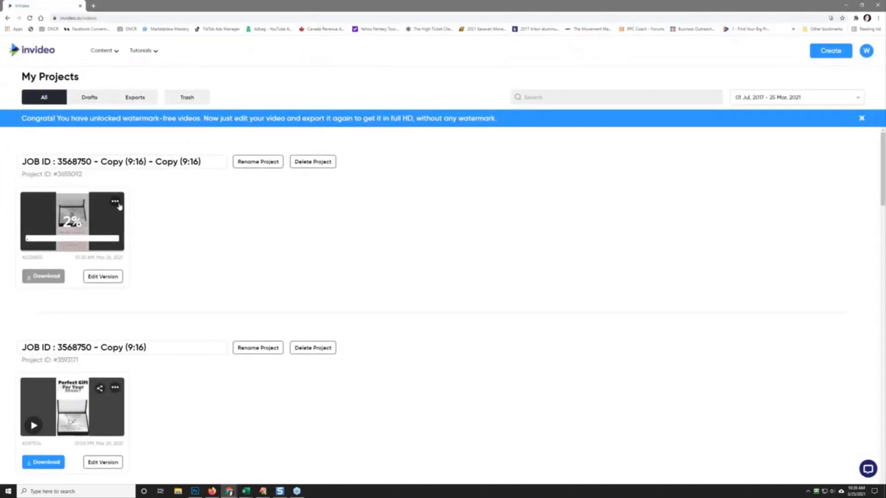
pyautogui.click(110, 279)
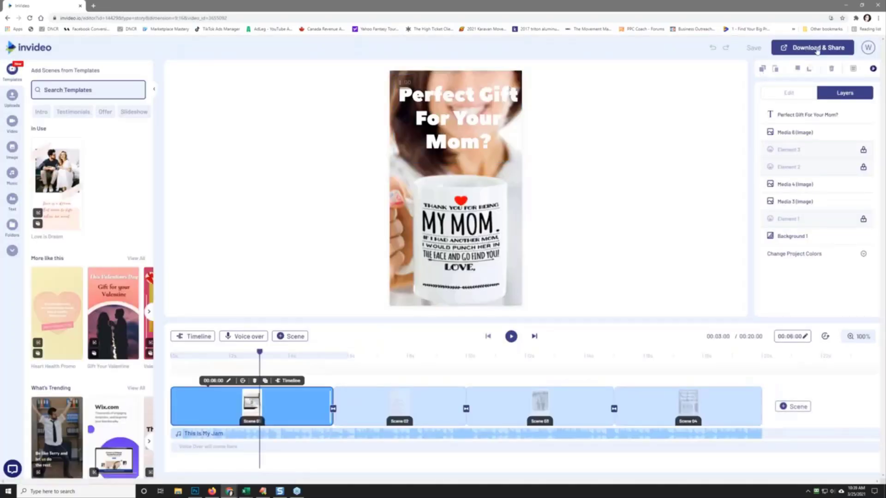
# Step: Export the InVideo video at 1080p and switch to the TikTok Mom Pixel page
pyautogui.click(817, 49)
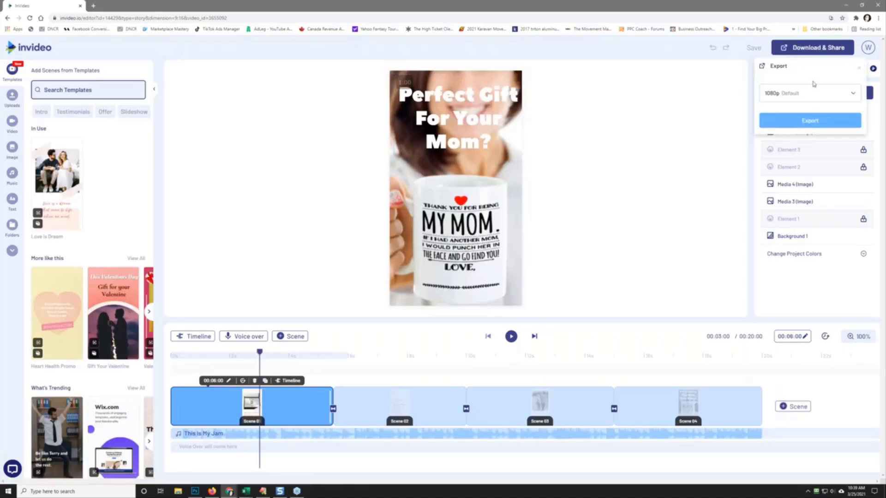
pyautogui.click(811, 122)
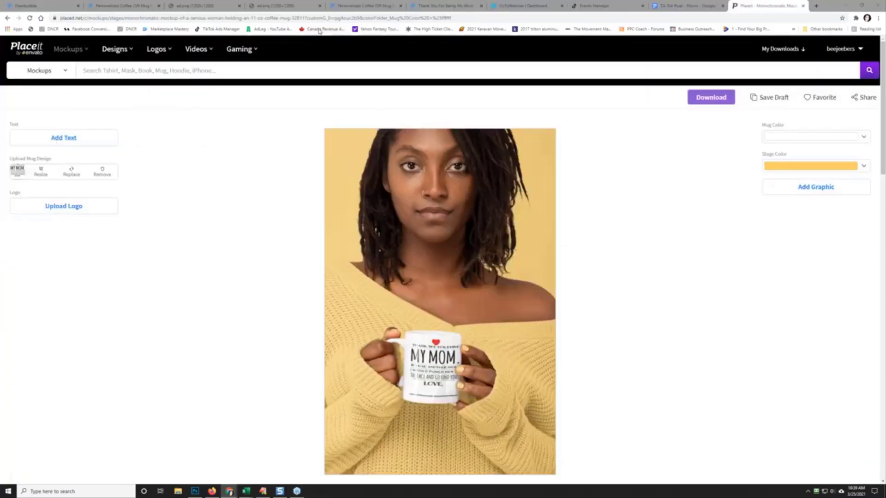
pyautogui.moveTo(0, 104); pyautogui.dragTo(0, 139)
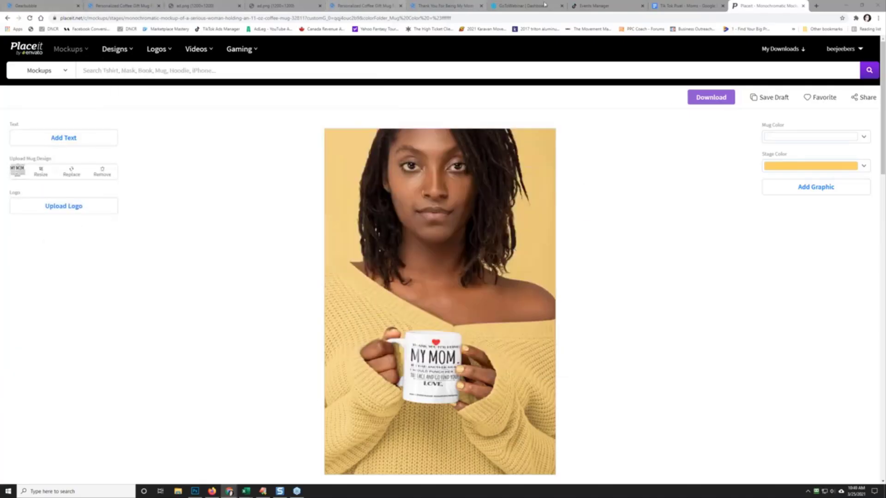
pyautogui.click(600, 5)
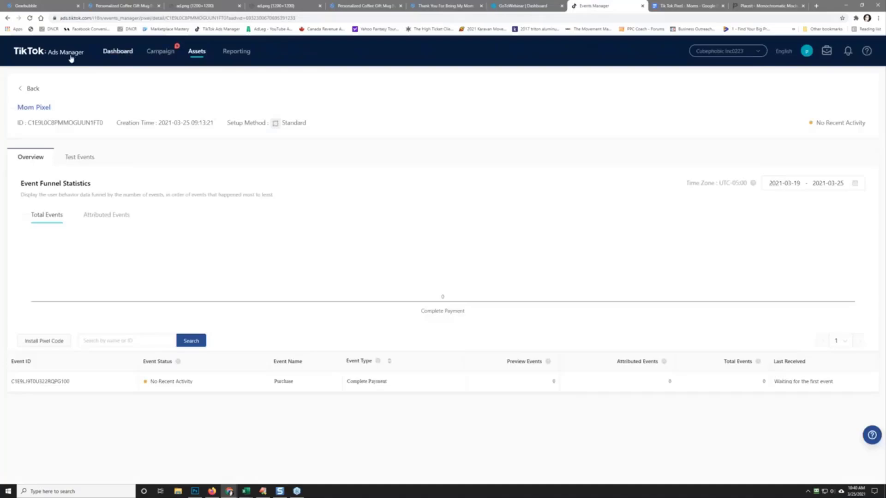
# Step: Open the TikTok campaign list and select the necklace campaign
pyautogui.click(118, 51)
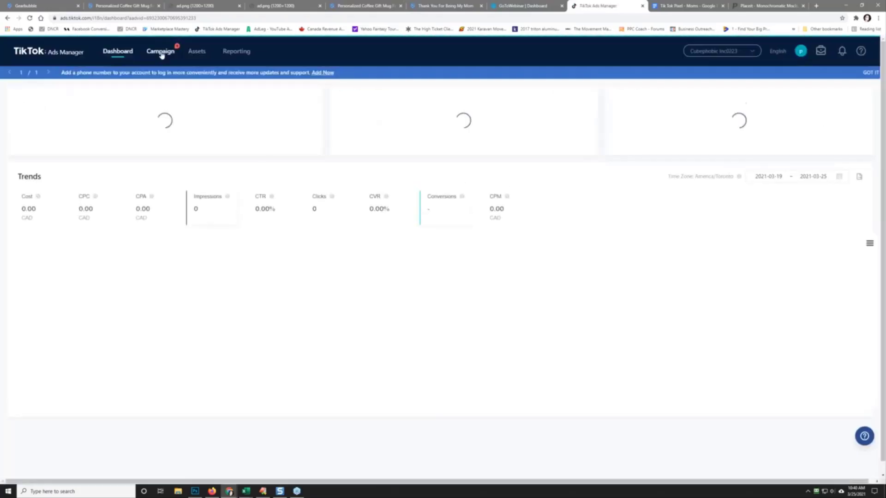
pyautogui.click(160, 59)
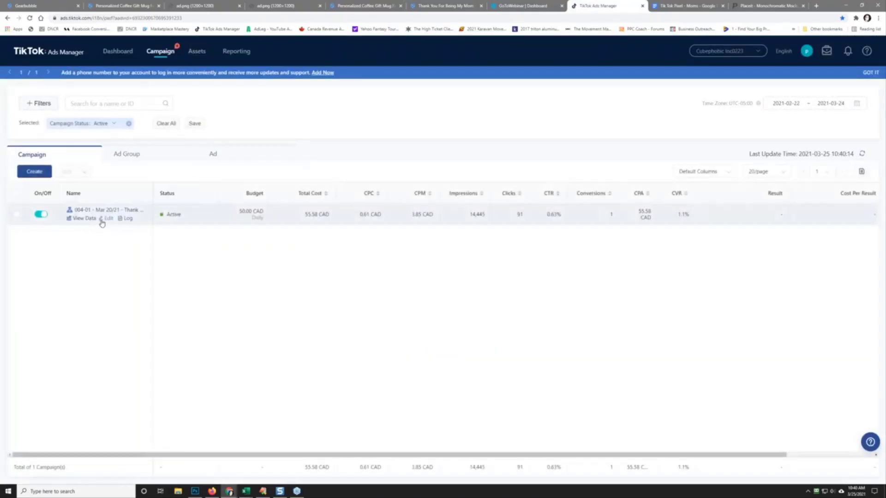
pyautogui.click(16, 215)
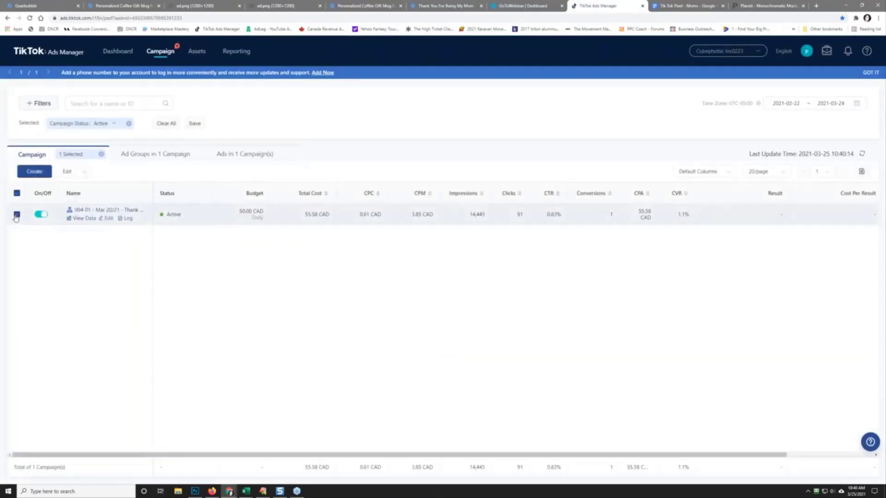
pyautogui.click(85, 173)
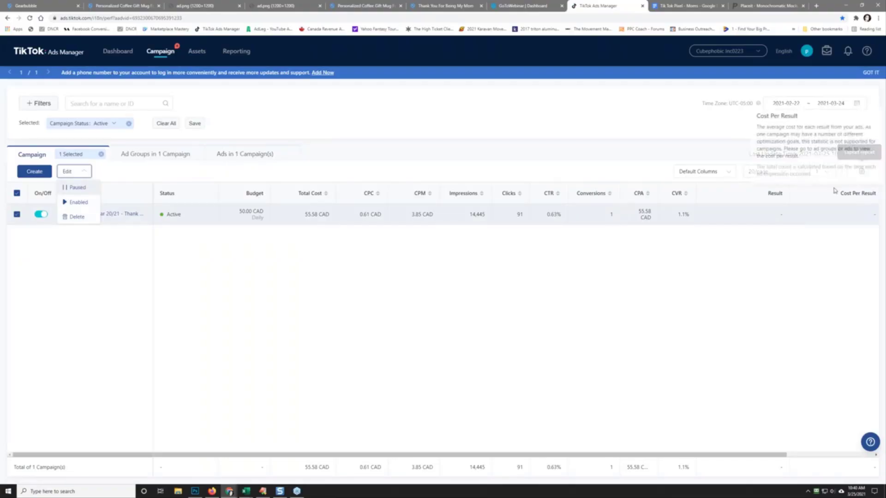
pyautogui.click(73, 310)
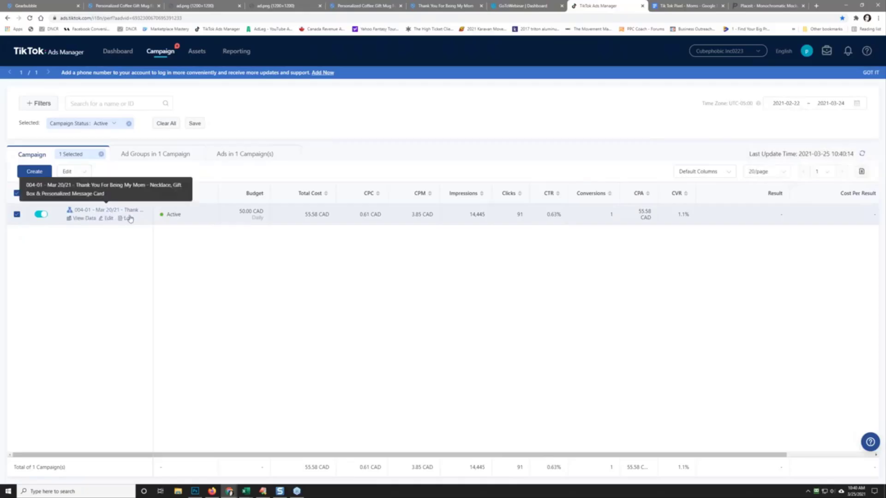
# Step: Open the necklace campaign's settings and copy its full Campaign Name
pyautogui.click(107, 218)
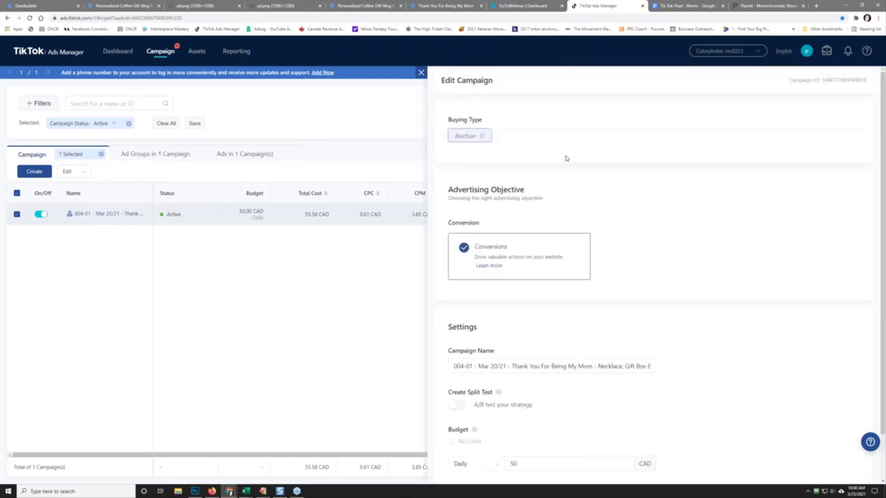
pyautogui.tripleClick(520, 367)
pyautogui.rightClick(521, 367)
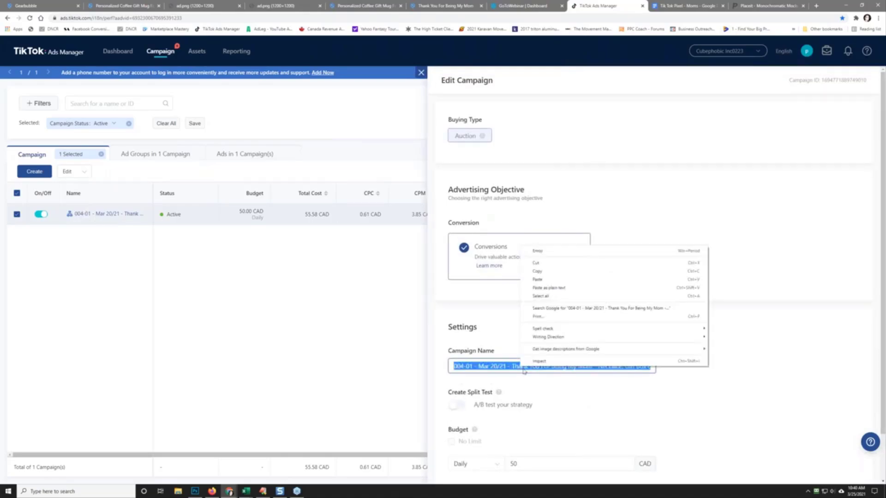
pyautogui.click(564, 271)
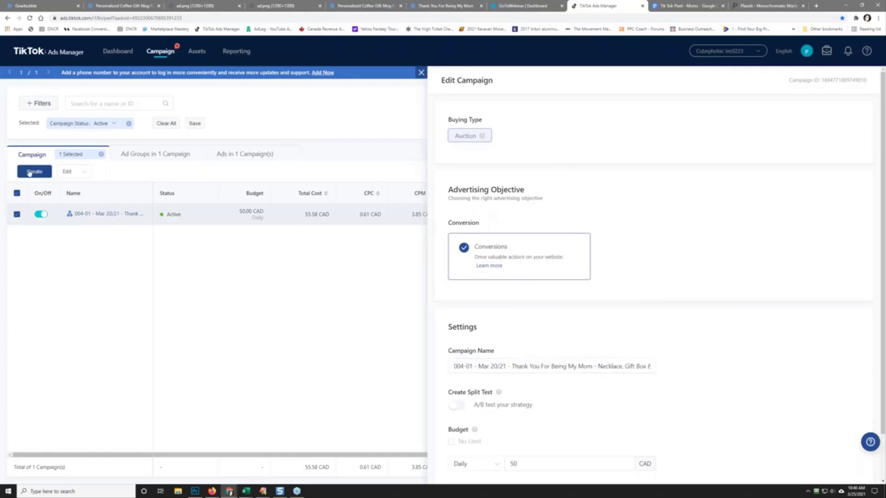
# Step: Start a new campaign from scratch with the Conversions objective
pyautogui.click(33, 171)
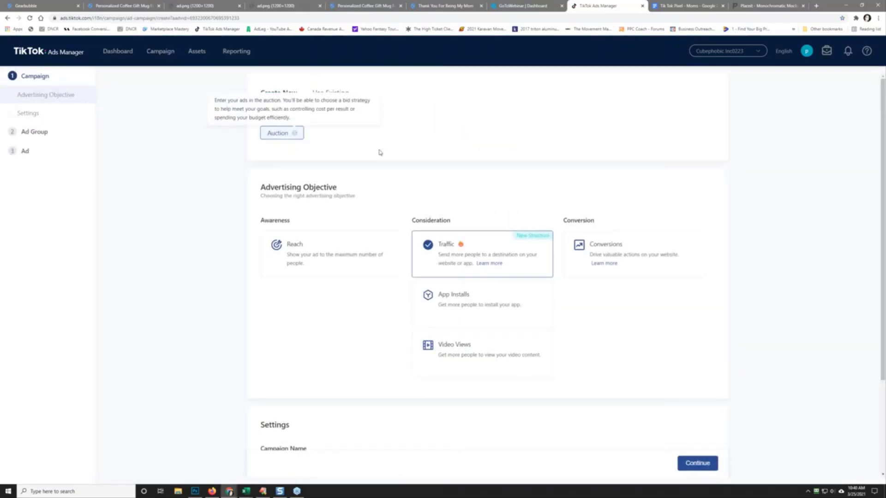
pyautogui.click(617, 255)
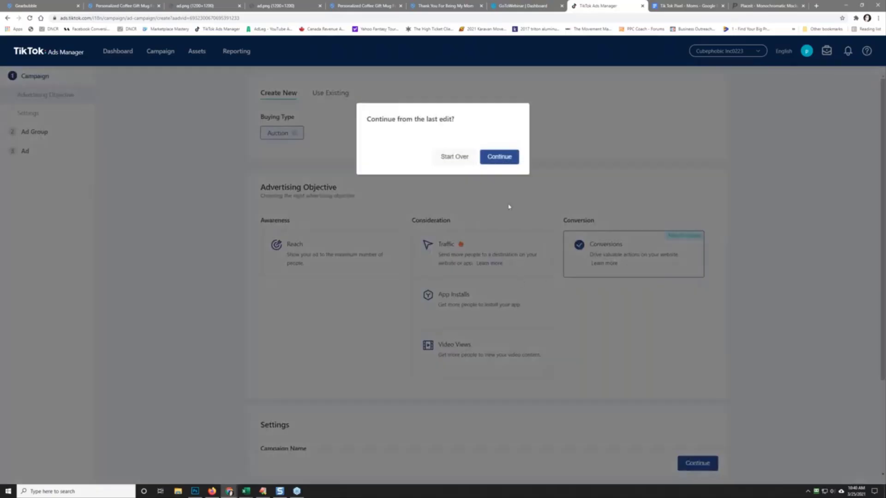
pyautogui.click(454, 157)
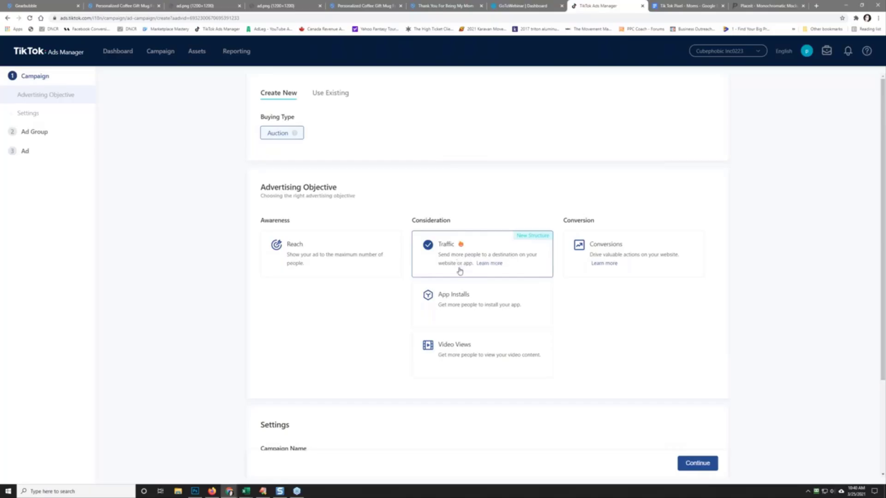
pyautogui.moveTo(530, 241)
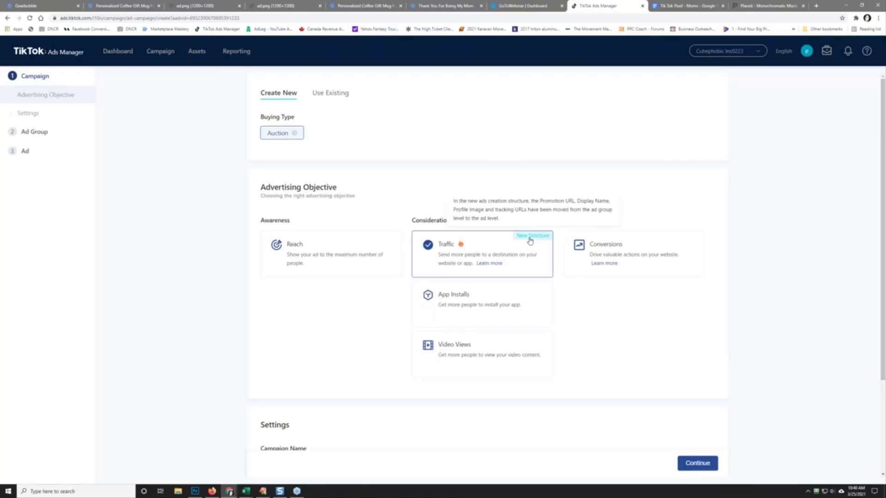
pyautogui.click(620, 251)
# Step: Name the campaign '005-01 - Mar 20/21 -' from the pasted necklace name, product part removed
pyautogui.scroll(-3, 369, 329)
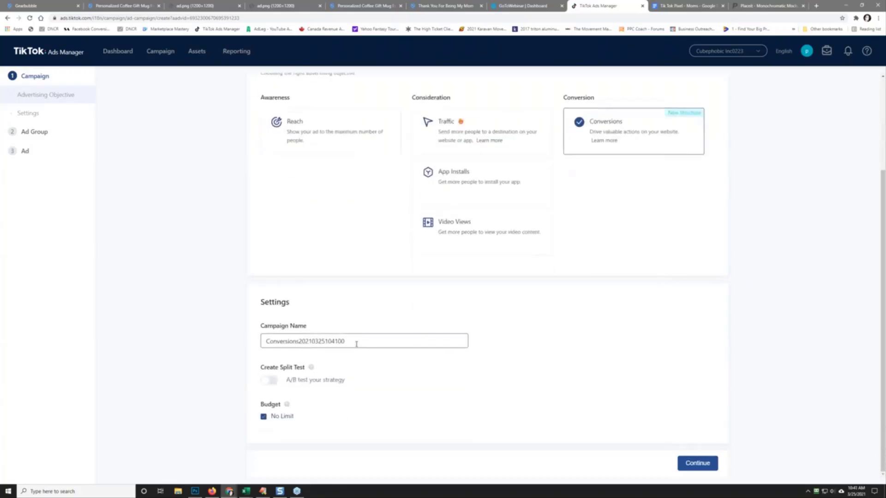
pyautogui.moveTo(355, 340); pyautogui.dragTo(234, 343)
pyautogui.rightClick(279, 344)
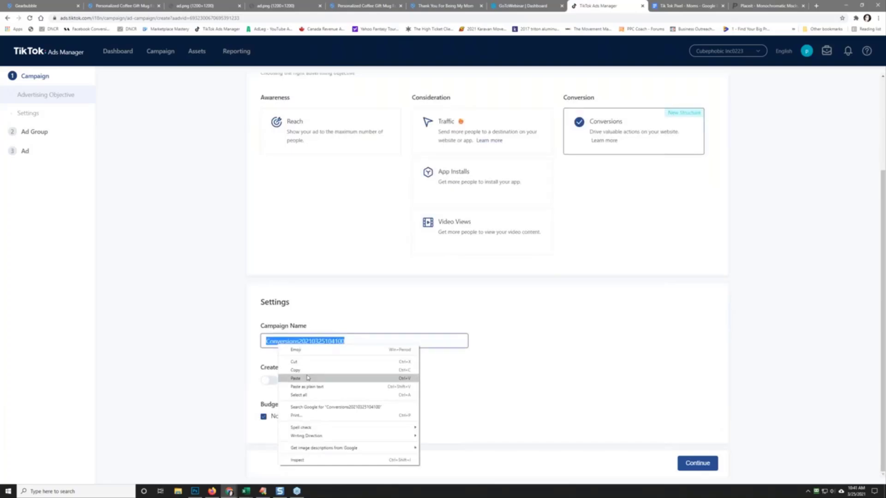
pyautogui.click(299, 378)
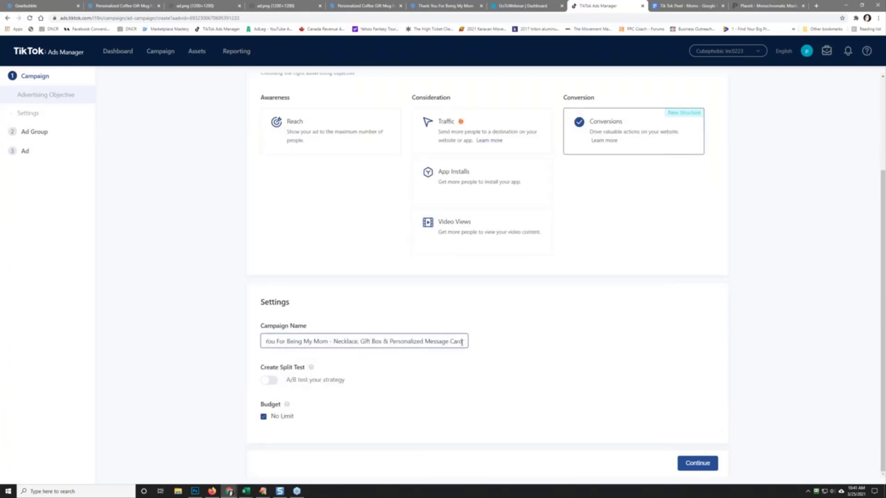
pyautogui.moveTo(462, 342); pyautogui.dragTo(323, 343)
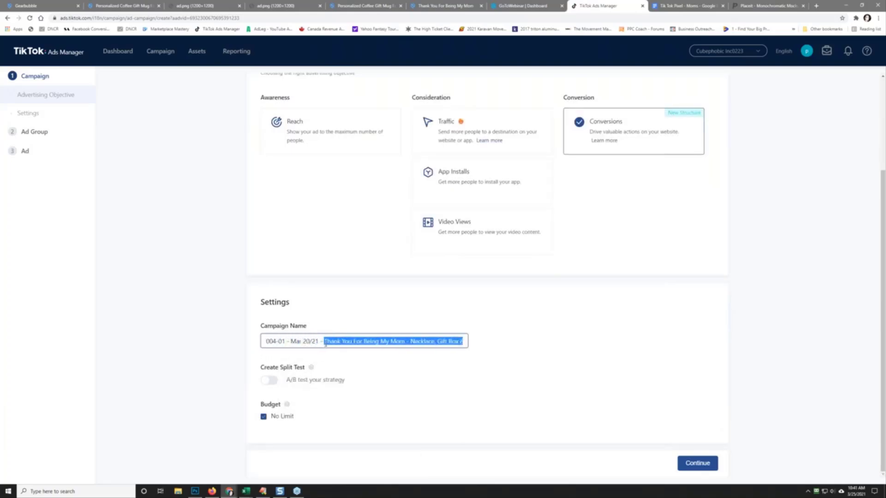
pyautogui.press('BackSpace')
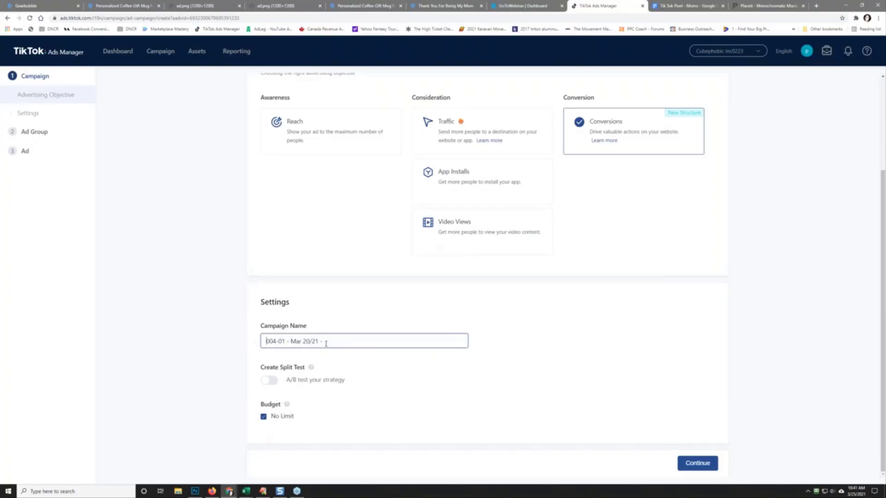
pyautogui.press('Delete')
pyautogui.write('5')
# Step: Copy the mug's product title from the Gearbubble product page
pyautogui.click(116, 6)
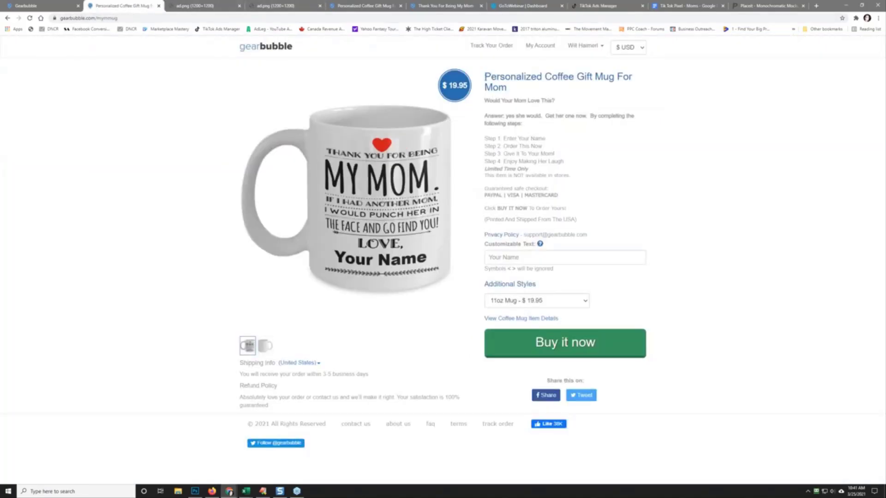
pyautogui.moveTo(484, 78); pyautogui.dragTo(511, 89)
pyautogui.rightClick(507, 88)
pyautogui.click(512, 91)
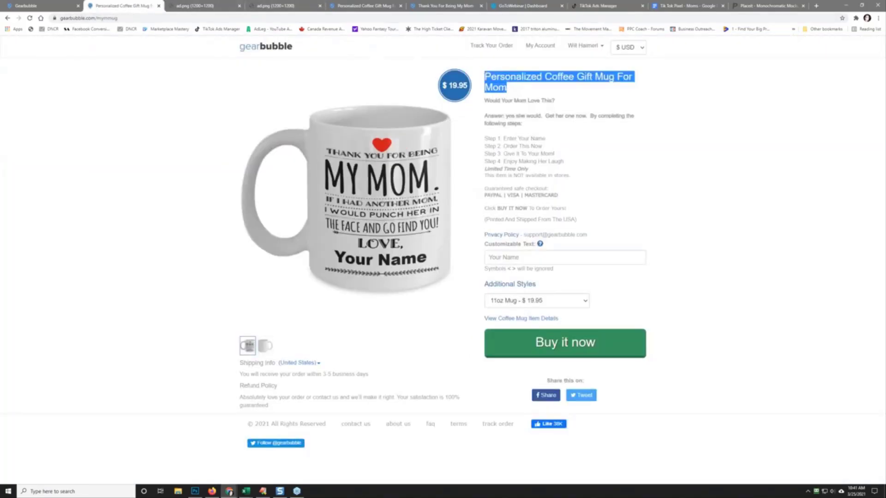
pyautogui.moveTo(129, 12); pyautogui.dragTo(629, 9)
# Step: Append 'Personalized Coffee Gift Mug For Mom' to the campaign name
pyautogui.click(519, 5)
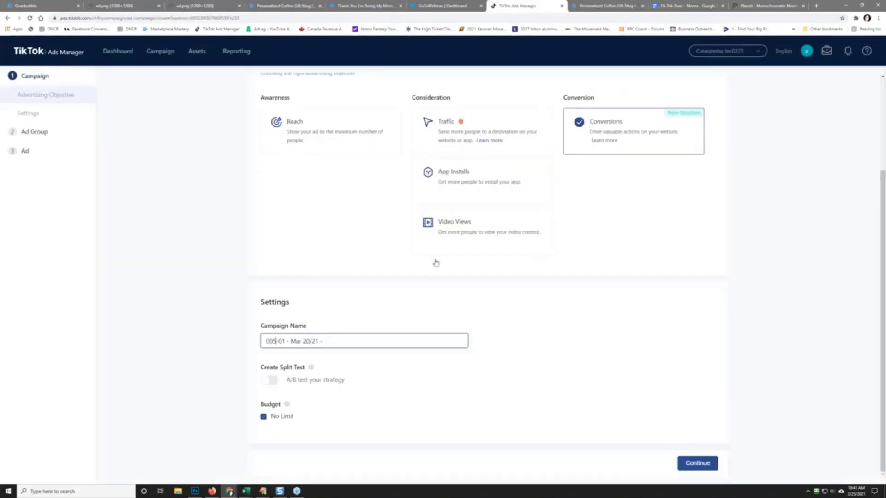
pyautogui.rightClick(342, 344)
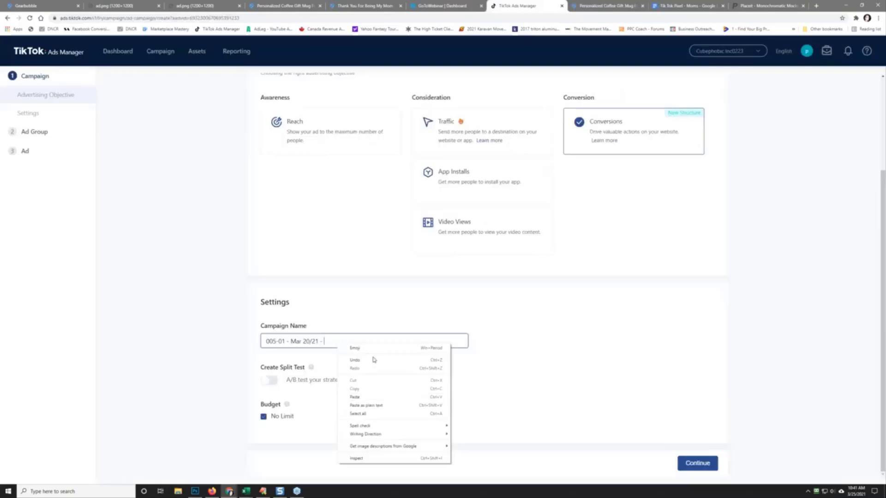
pyautogui.click(364, 405)
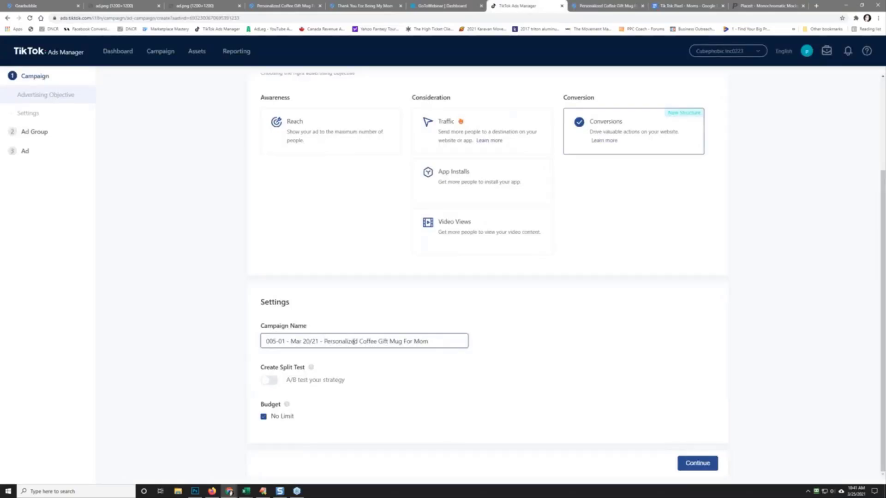
# Step: Replace No Limit with a 50 CAD Daily campaign budget and continue
pyautogui.click(264, 417)
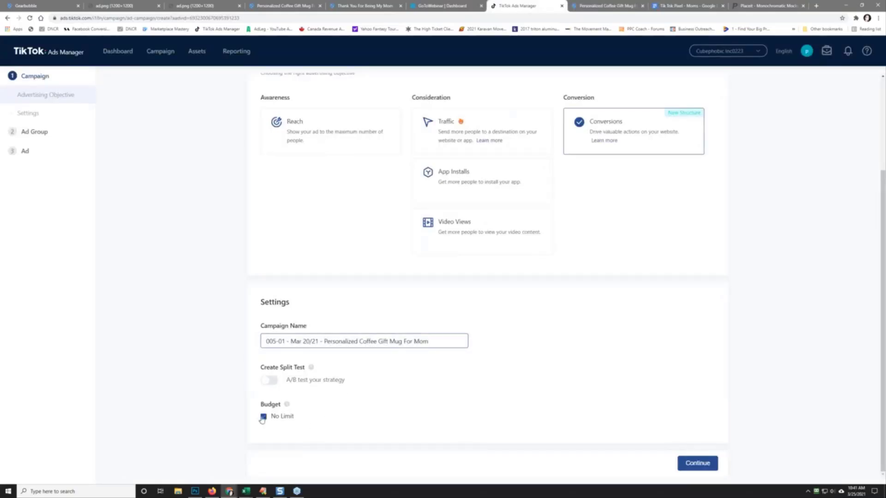
pyautogui.scroll(-1, 190, 395)
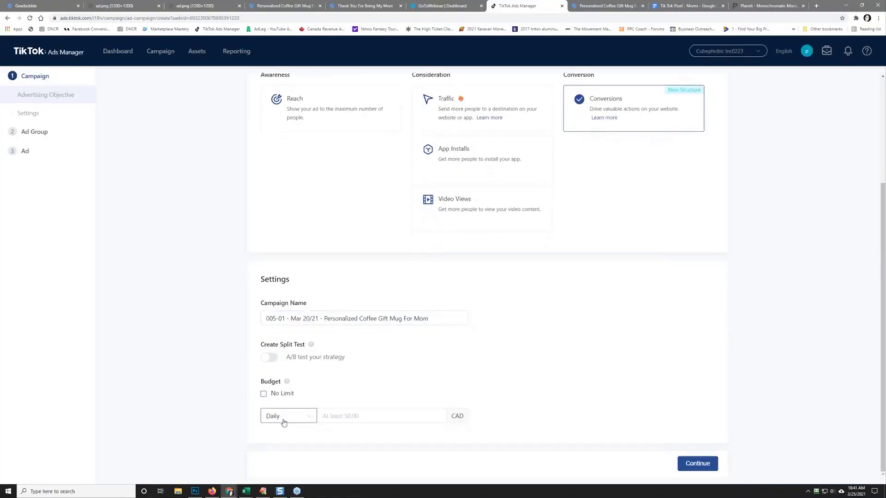
pyautogui.click(284, 423)
pyautogui.click(283, 443)
pyautogui.click(286, 421)
pyautogui.click(286, 442)
pyautogui.click(325, 420)
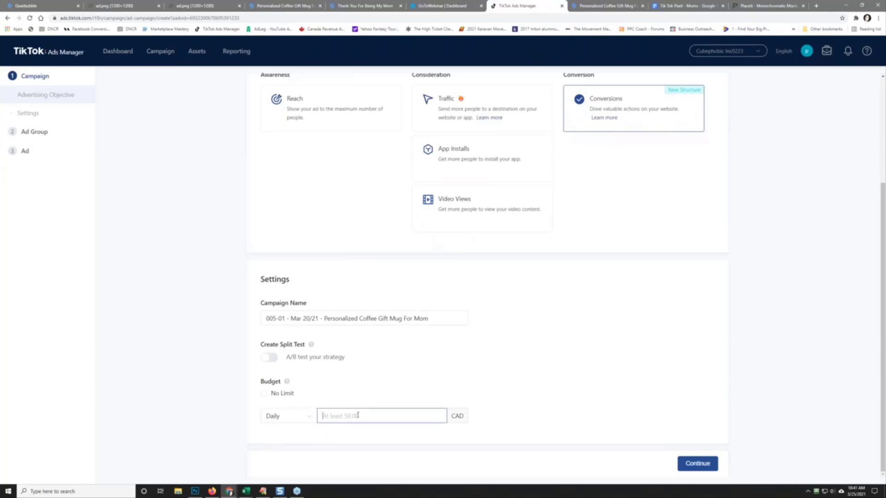
pyautogui.write('50')
pyautogui.click(459, 366)
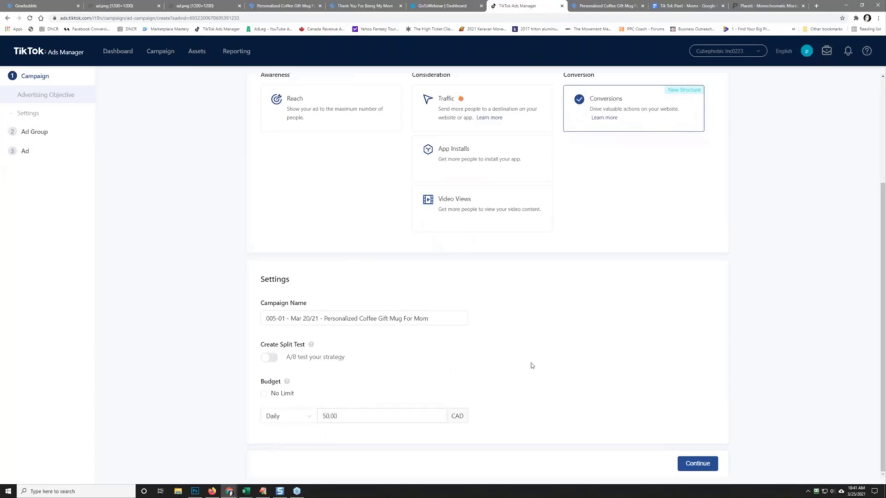
pyautogui.click(696, 464)
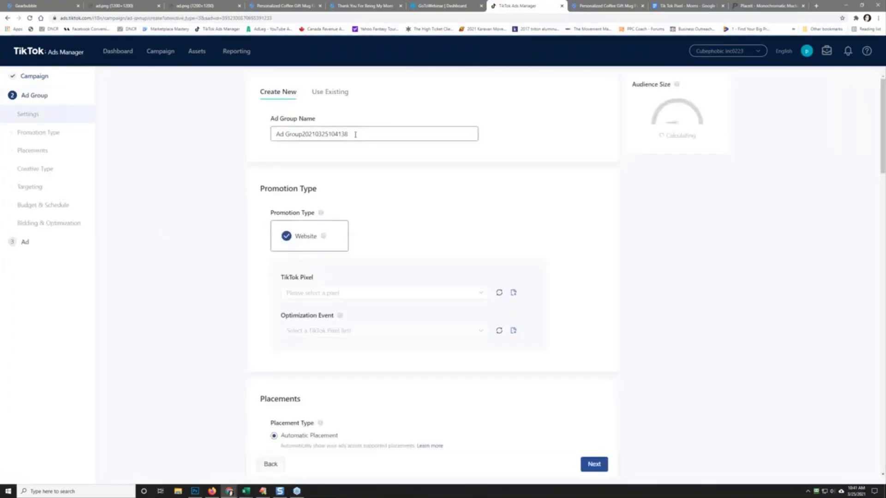
pyautogui.moveTo(355, 134); pyautogui.dragTo(134, 141)
pyautogui.write('Femal')
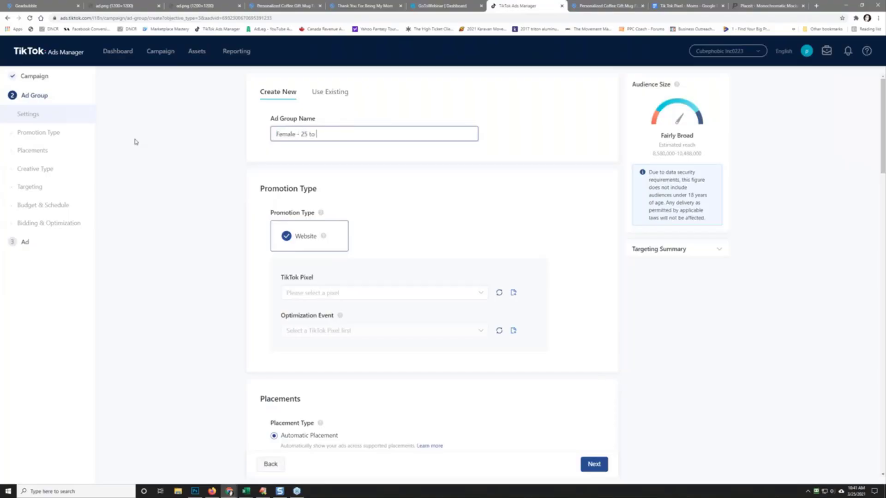
pyautogui.write('e - 25 to 34 - USA')
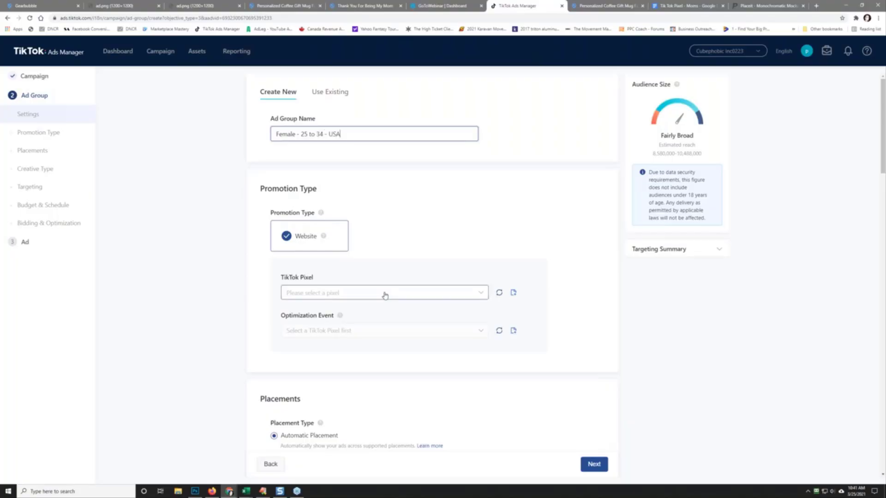
pyautogui.click(385, 294)
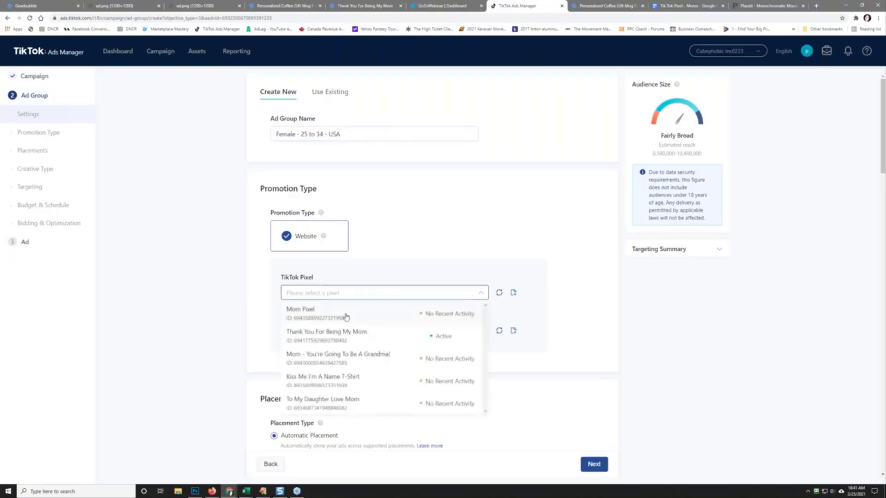
pyautogui.click(345, 316)
pyautogui.click(324, 334)
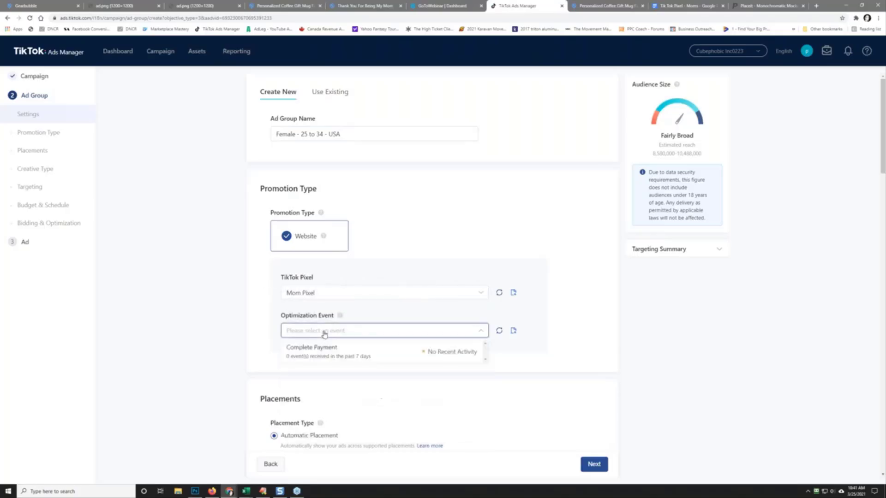
pyautogui.click(327, 353)
pyautogui.scroll(-5, 214, 339)
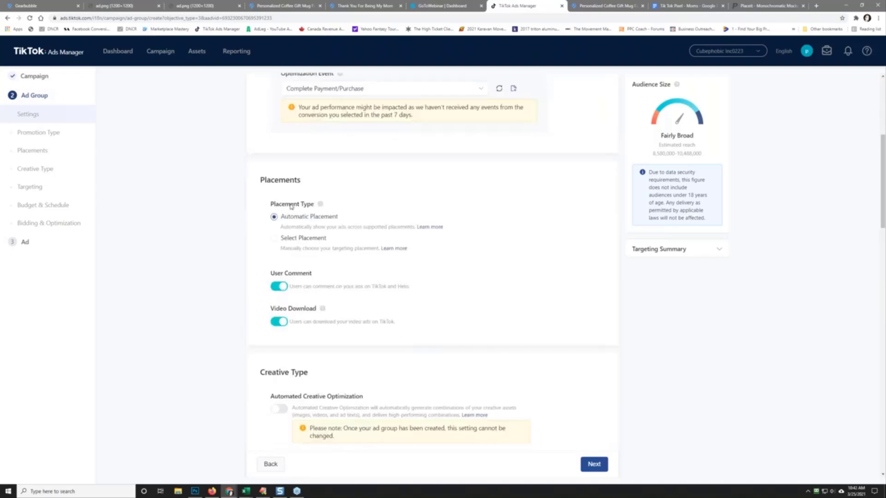
pyautogui.click(298, 240)
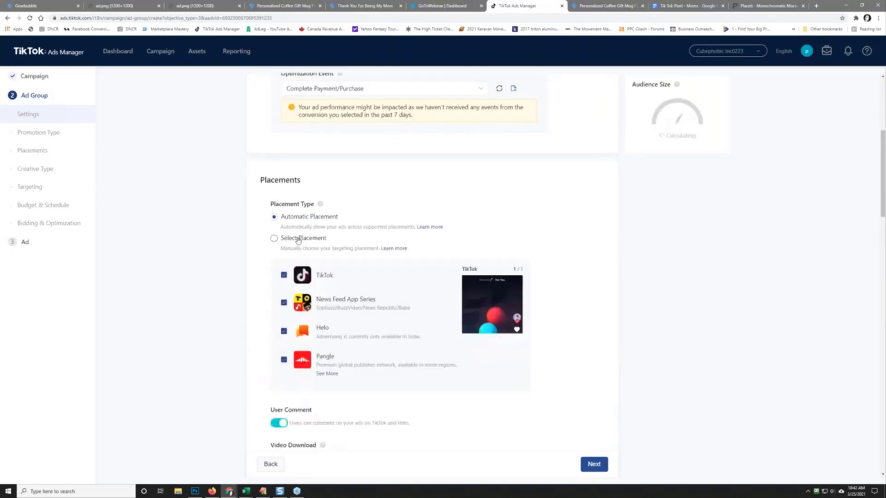
pyautogui.click(283, 303)
pyautogui.click(284, 331)
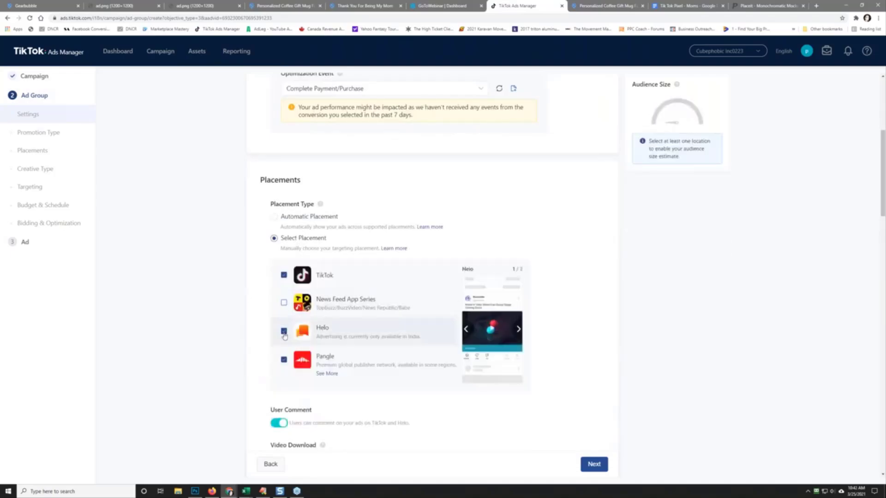
pyautogui.click(285, 360)
pyautogui.scroll(-3, 362, 364)
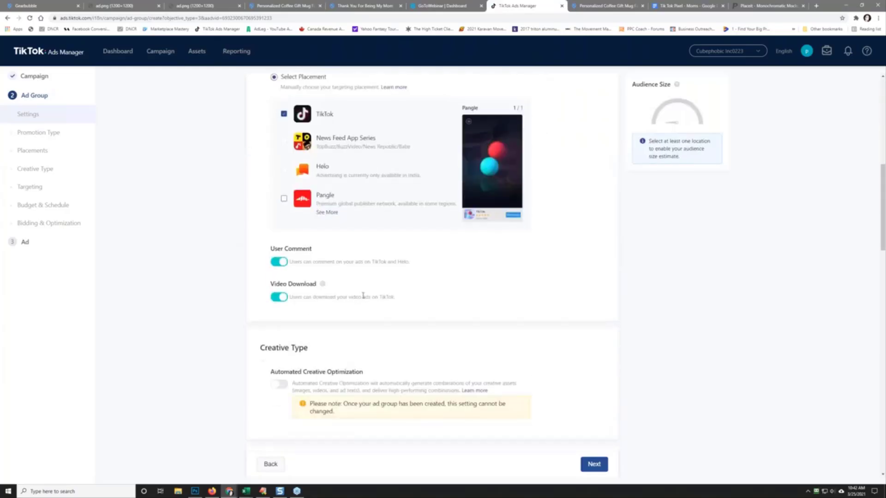
pyautogui.scroll(2, 363, 295)
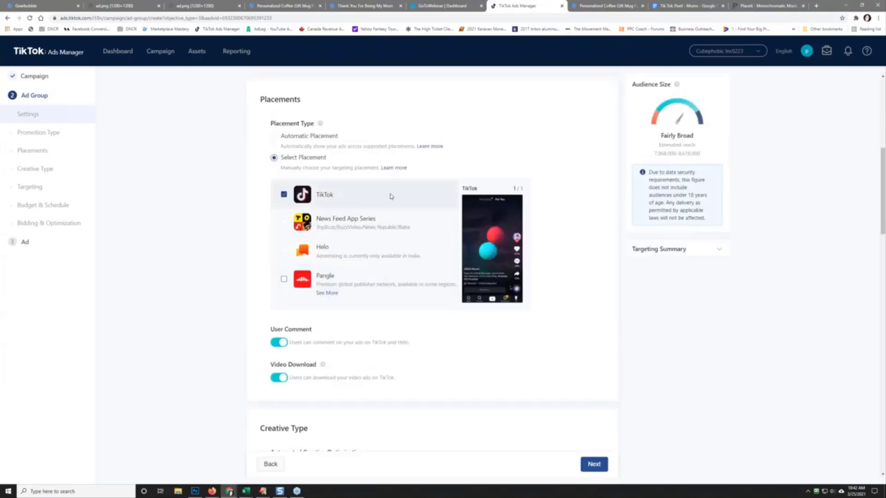
pyautogui.scroll(-2, 219, 286)
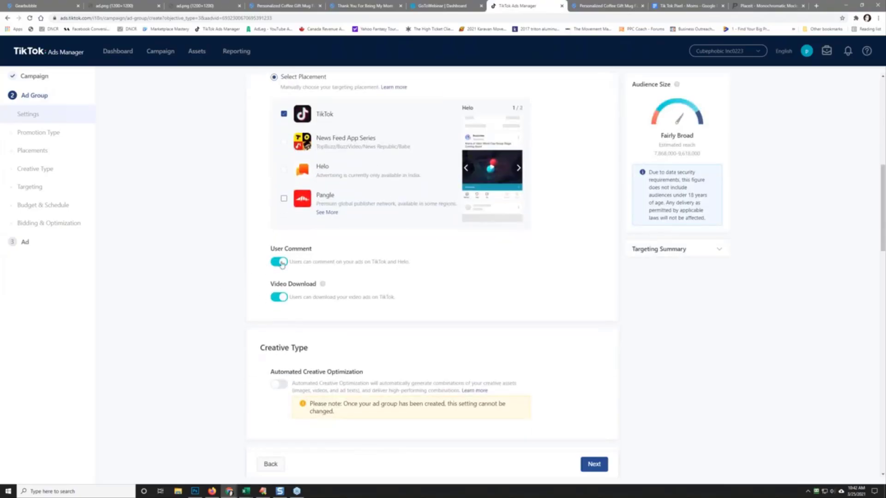
pyautogui.moveTo(323, 284)
pyautogui.scroll(-2, 172, 261)
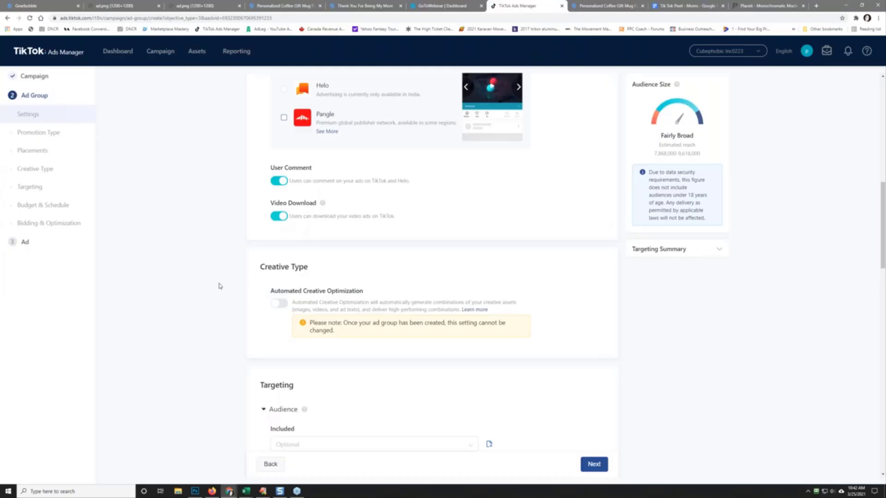
pyautogui.scroll(-2, 217, 281)
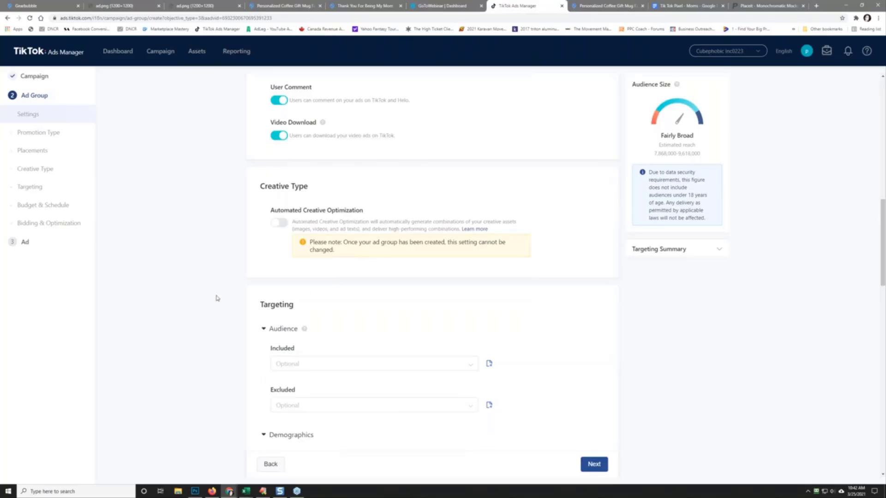
pyautogui.scroll(-3, 218, 299)
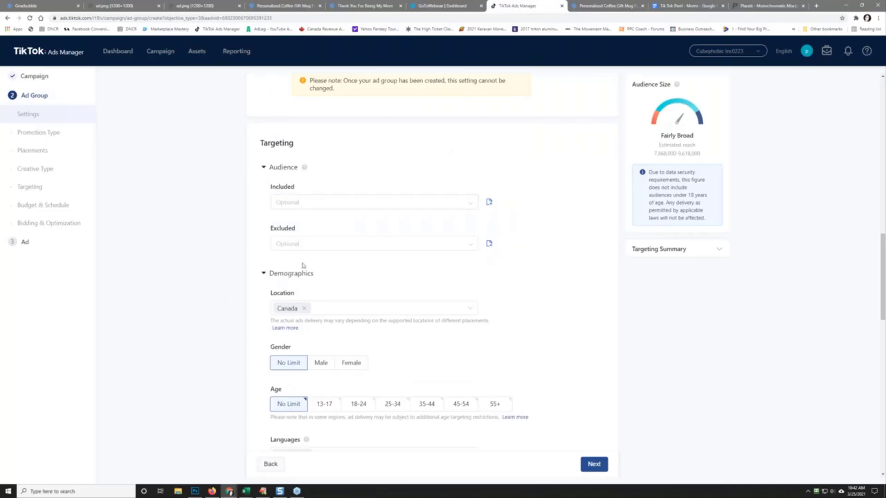
# Step: Change the location from Canada to United States and target Female, aged 25-34
pyautogui.click(305, 309)
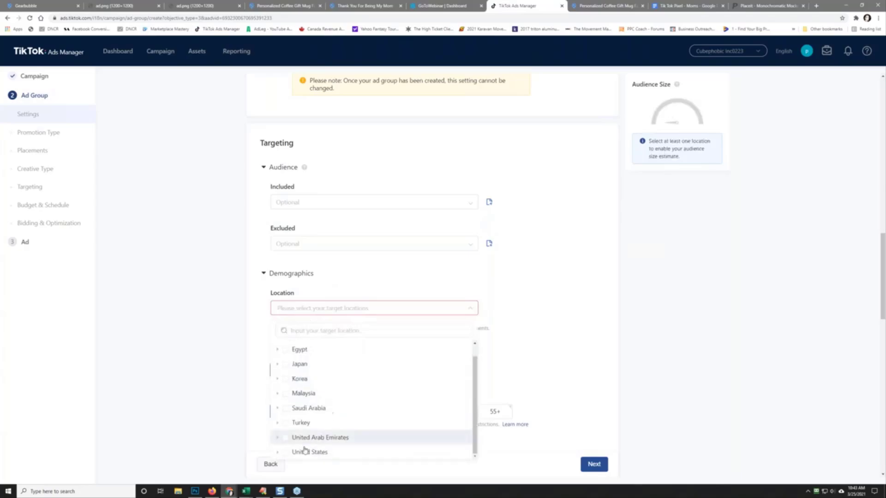
pyautogui.click(286, 452)
pyautogui.click(197, 320)
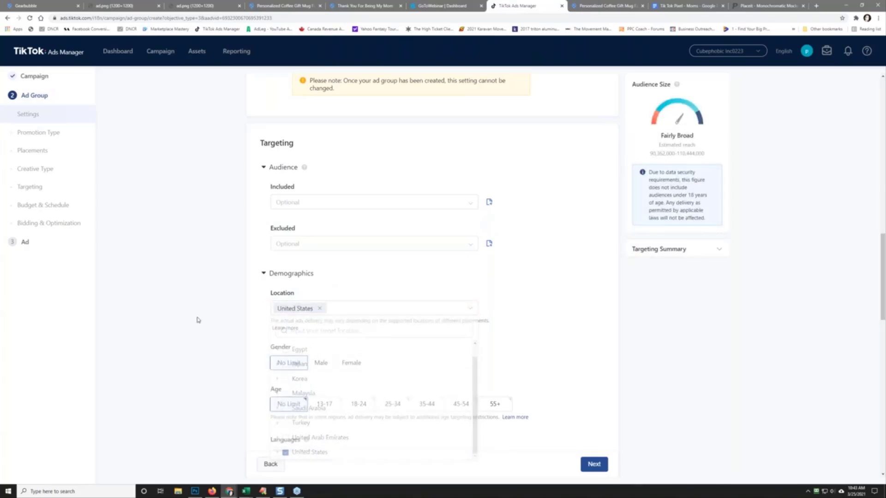
pyautogui.click(351, 364)
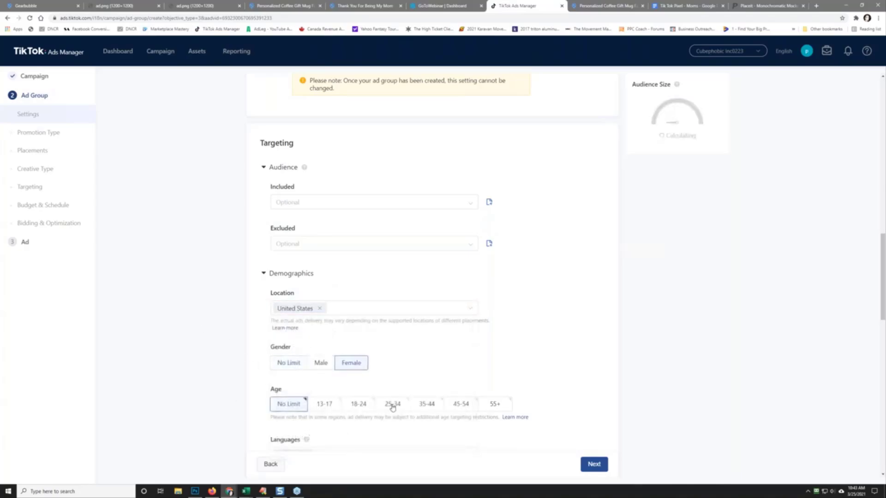
pyautogui.click(392, 405)
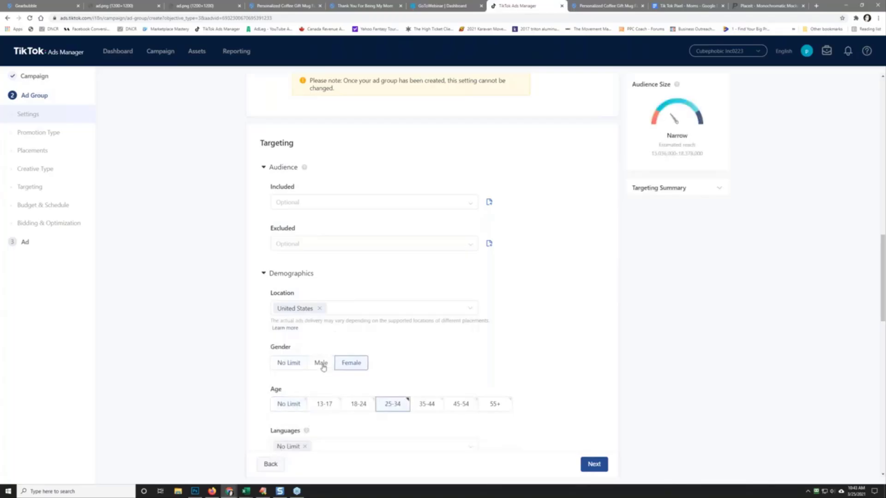
# Step: Replace the No Limit language setting with English
pyautogui.scroll(-1, 198, 389)
pyautogui.scroll(-3, 198, 389)
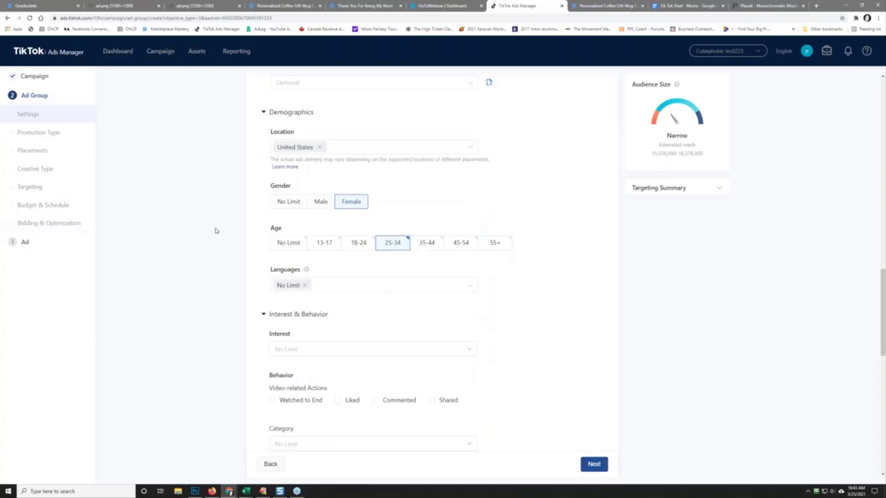
pyautogui.click(305, 286)
pyautogui.click(324, 290)
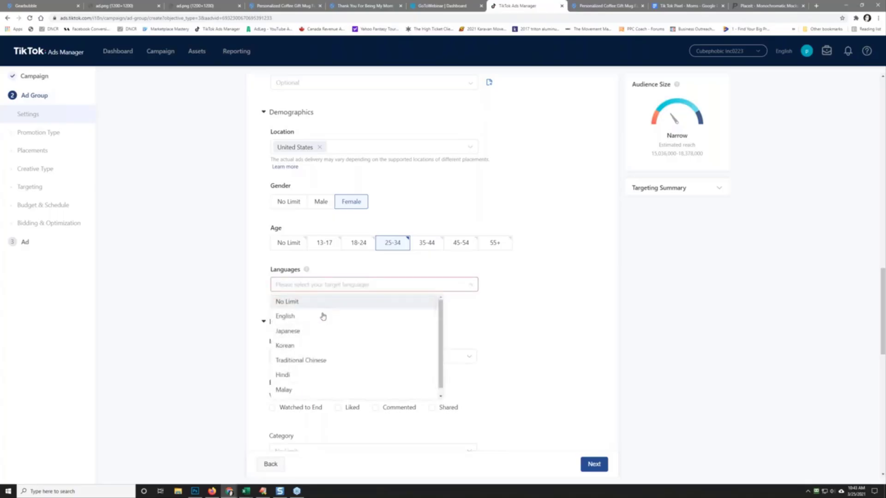
pyautogui.click(323, 317)
pyautogui.click(175, 295)
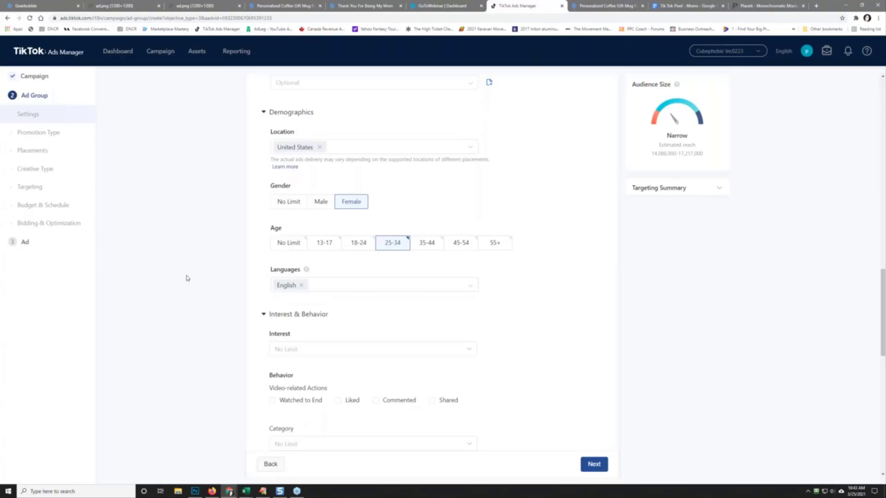
pyautogui.scroll(-2, 219, 288)
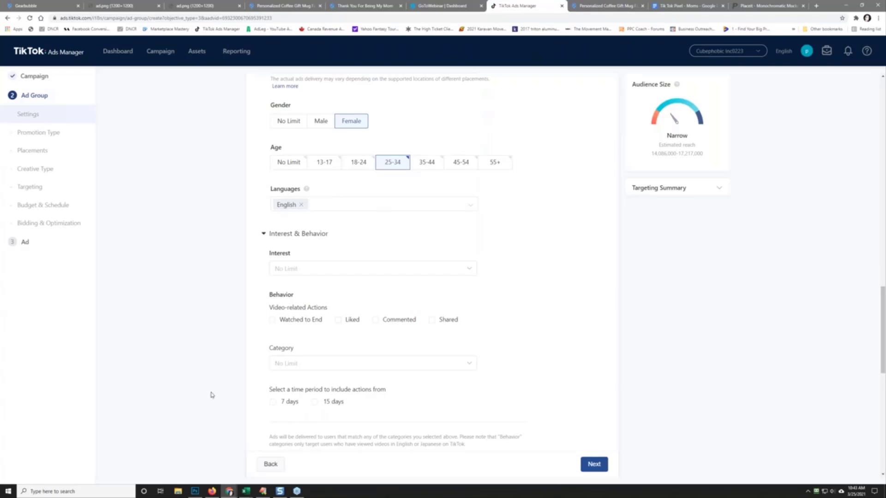
pyautogui.scroll(-4, 213, 395)
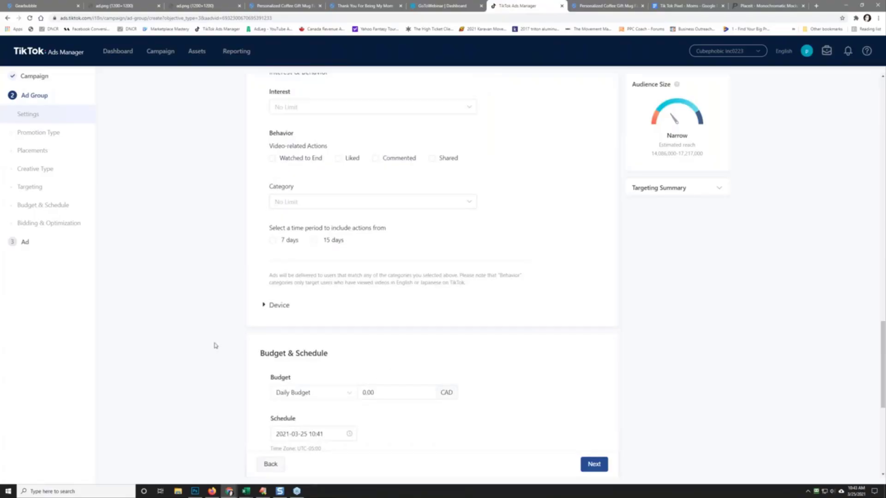
# Step: Replace the 0.00 Daily Budget with 40 in Budget & Schedule
pyautogui.scroll(-3, 215, 346)
pyautogui.click(380, 227)
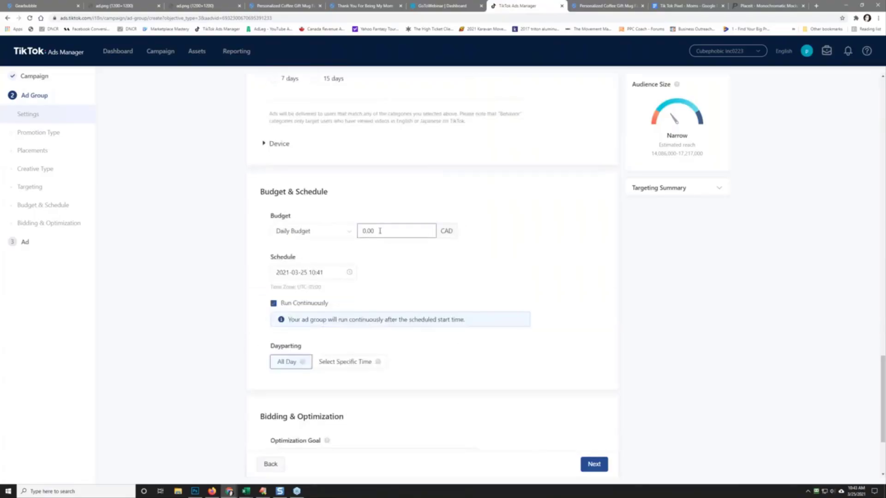
pyautogui.doubleClick(379, 231)
pyautogui.write('40')
pyautogui.click(185, 226)
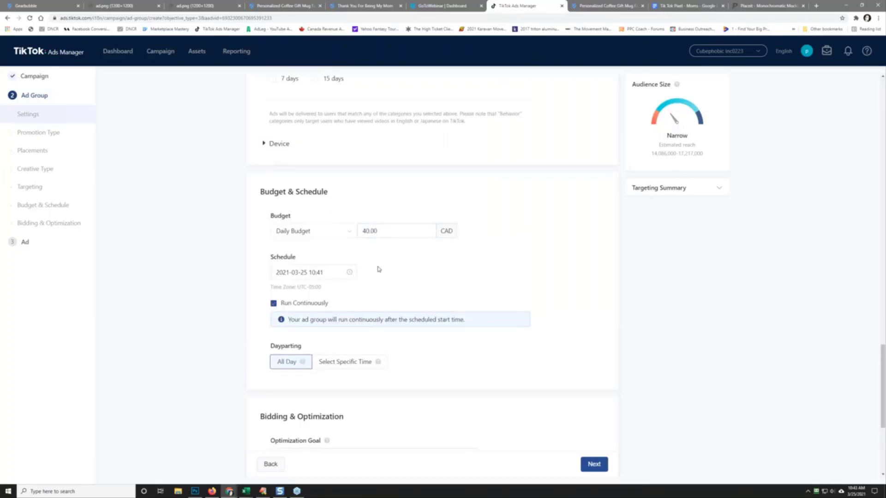
pyautogui.scroll(-2, 210, 352)
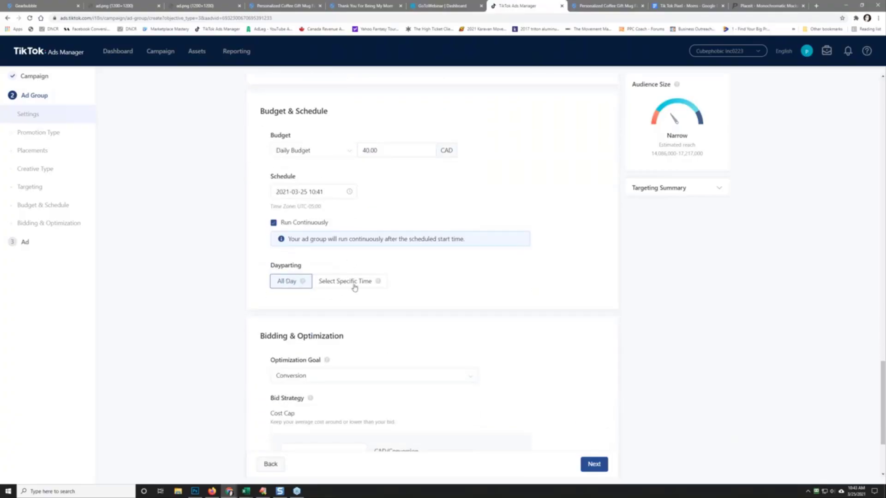
pyautogui.scroll(10, 208, 257)
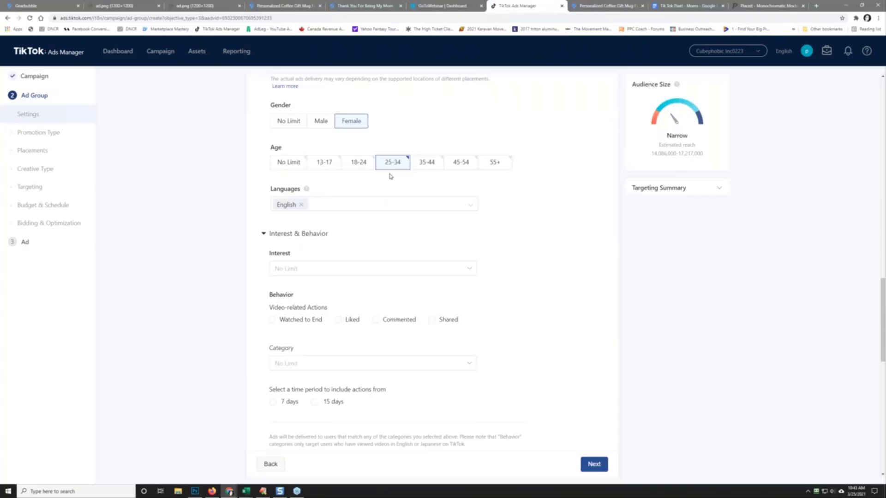
# Step: Switch Dayparting to Select Specific Time and mark 18:00–22:00 for Monday through Sunday
pyautogui.scroll(-10, 216, 245)
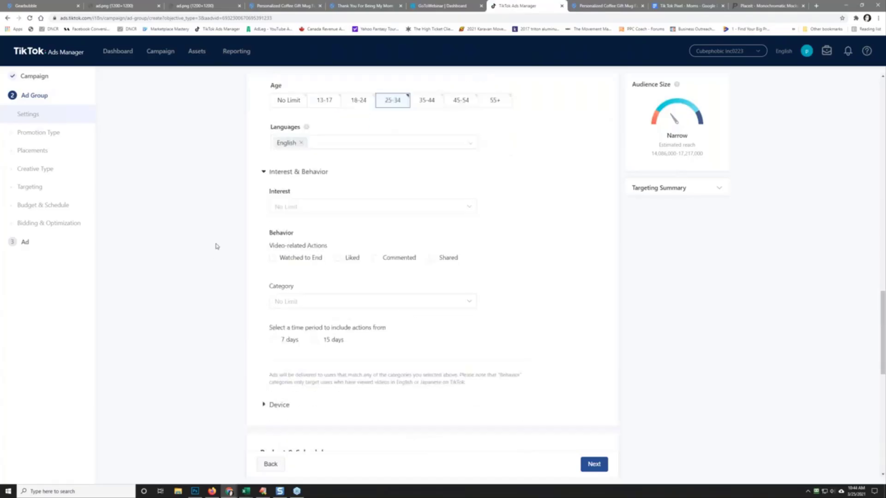
pyautogui.click(347, 282)
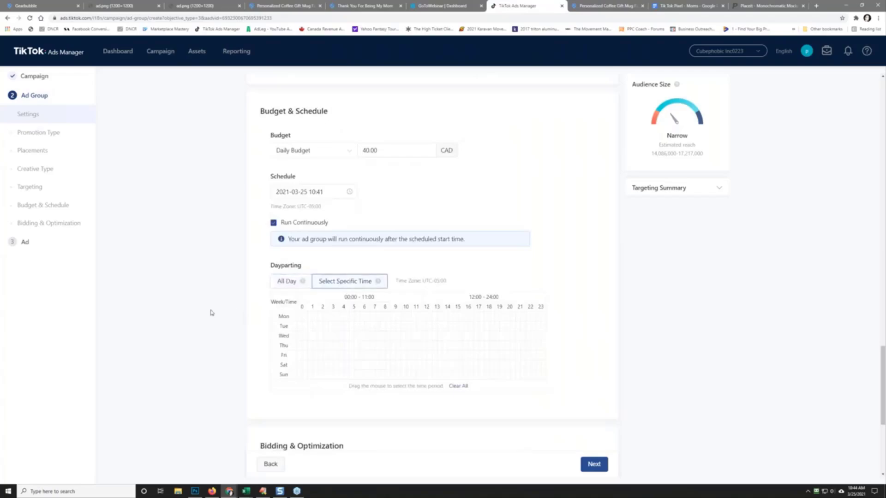
pyautogui.scroll(-2, 211, 313)
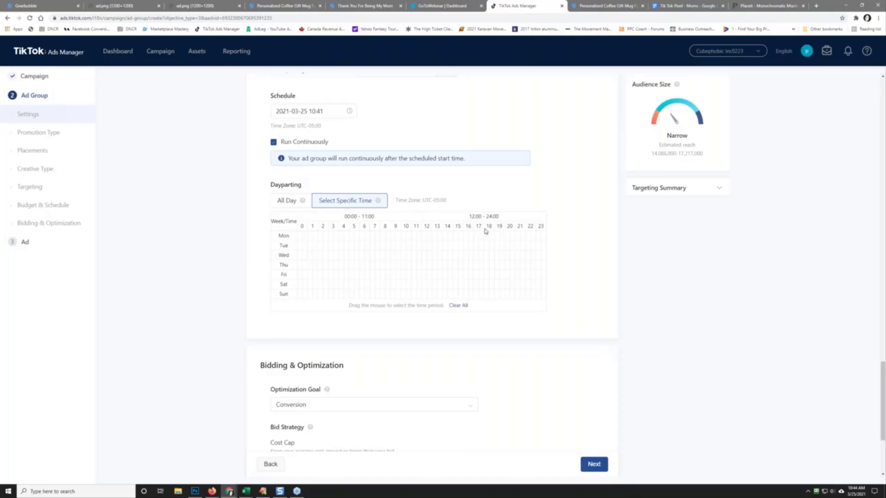
pyautogui.click(490, 295)
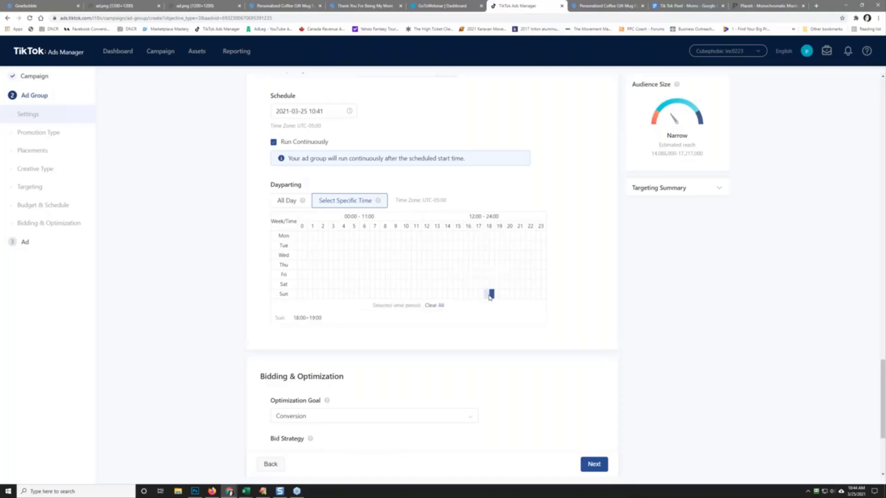
pyautogui.moveTo(487, 238); pyautogui.dragTo(515, 300)
pyautogui.click(487, 239)
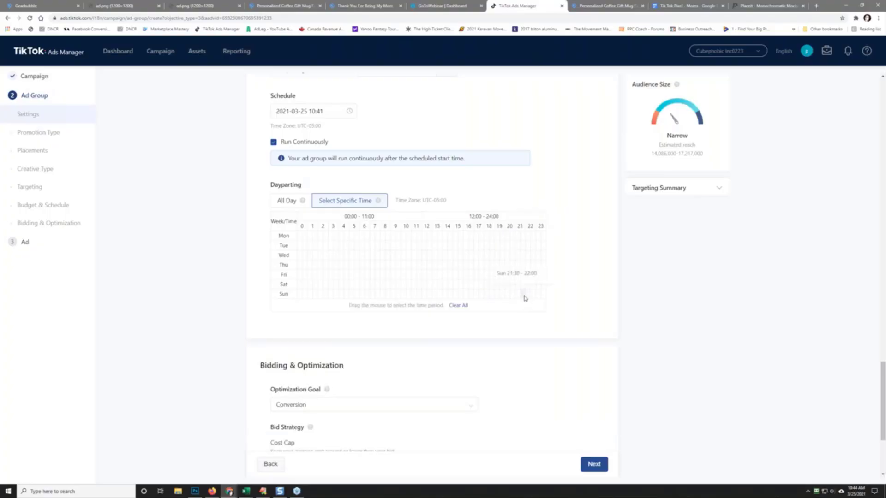
pyautogui.moveTo(486, 237); pyautogui.dragTo(519, 294)
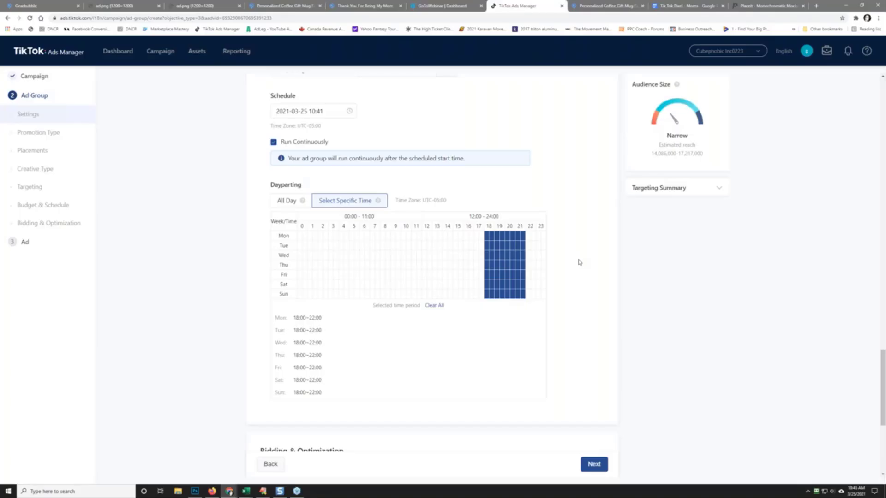
# Step: Clear the 18:00–22:00 dayparting block and select 18:00–24:00 for Monday through Sunday
pyautogui.scroll(10, 579, 262)
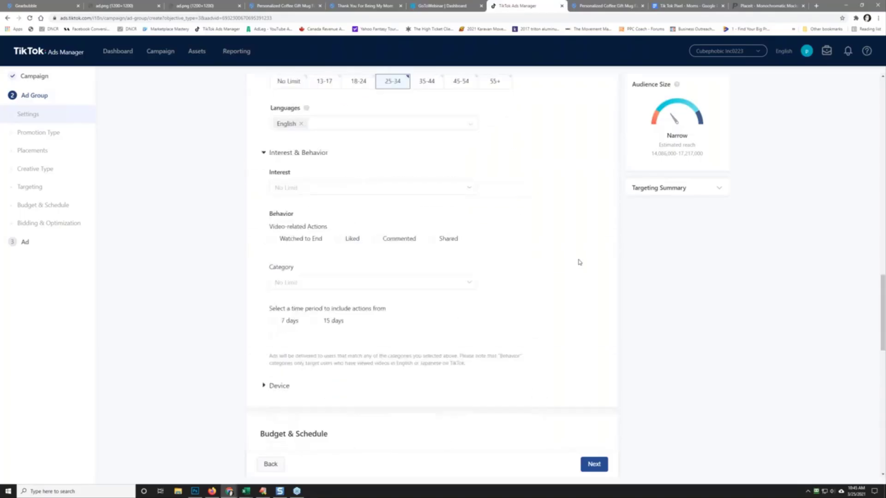
pyautogui.scroll(2, 579, 262)
pyautogui.scroll(-8, 580, 262)
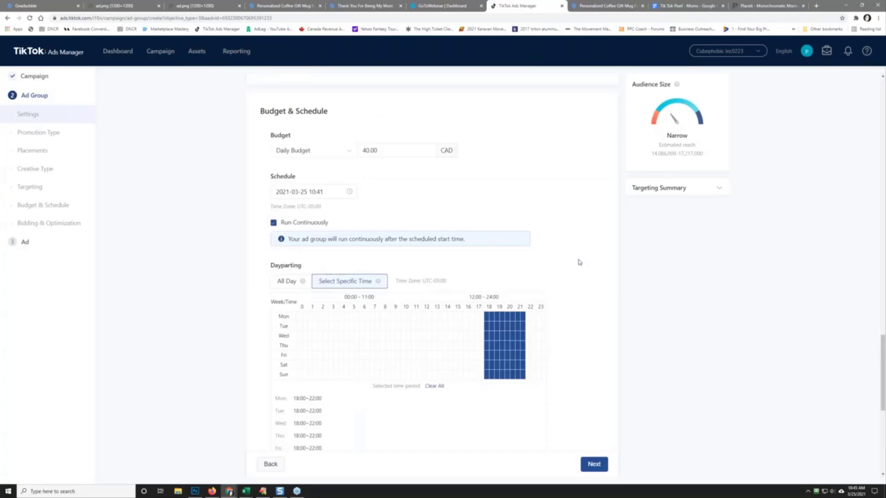
pyautogui.scroll(-2, 579, 262)
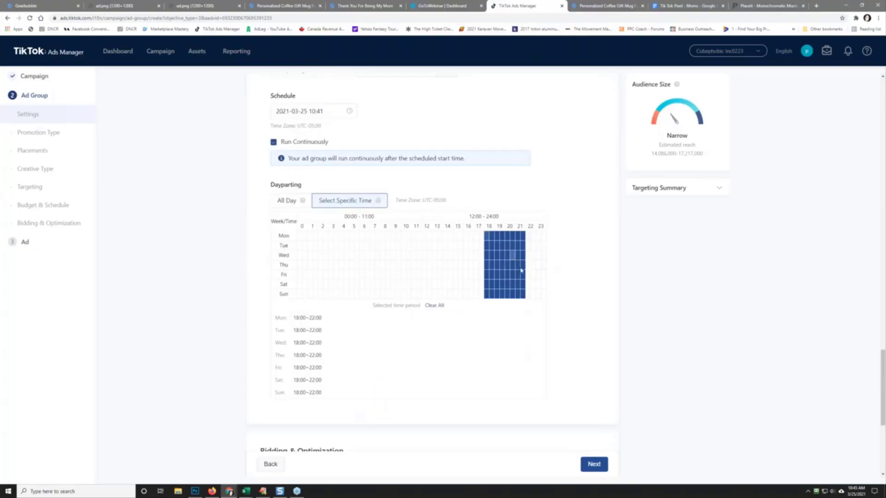
pyautogui.moveTo(542, 297); pyautogui.dragTo(544, 297)
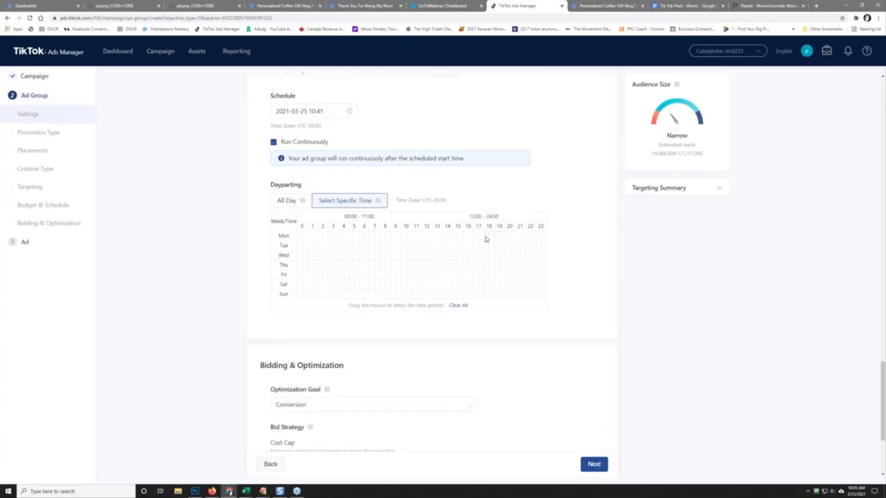
pyautogui.moveTo(486, 239); pyautogui.dragTo(545, 297)
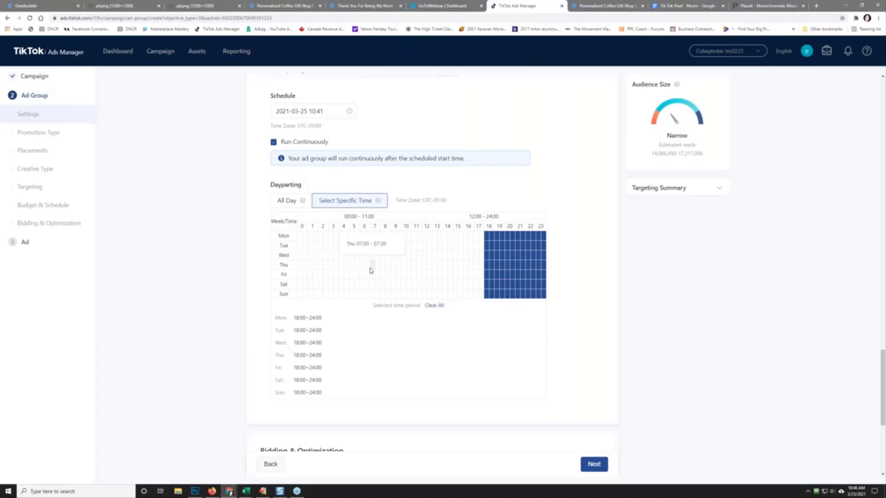
pyautogui.scroll(-3, 214, 303)
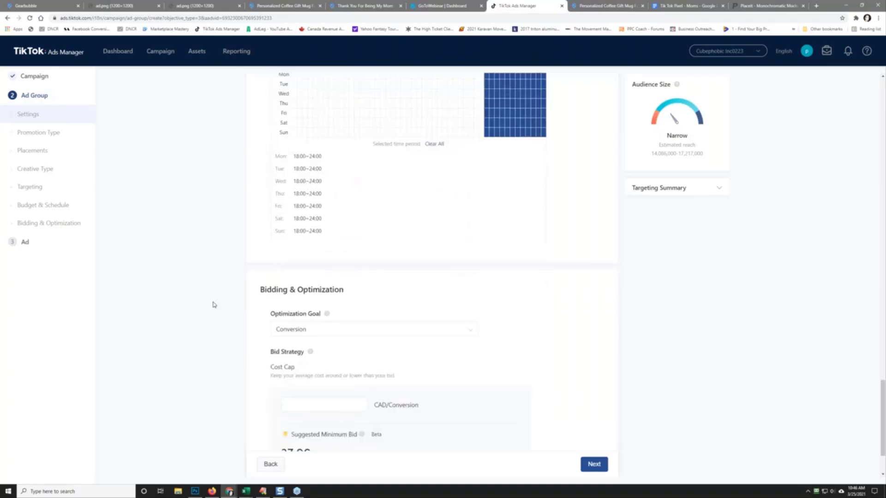
# Step: Enter a 39.99 CAD cost cap bid under Bidding & Optimization and continue to ad setup
pyautogui.scroll(-2, 215, 304)
pyautogui.scroll(5, 214, 304)
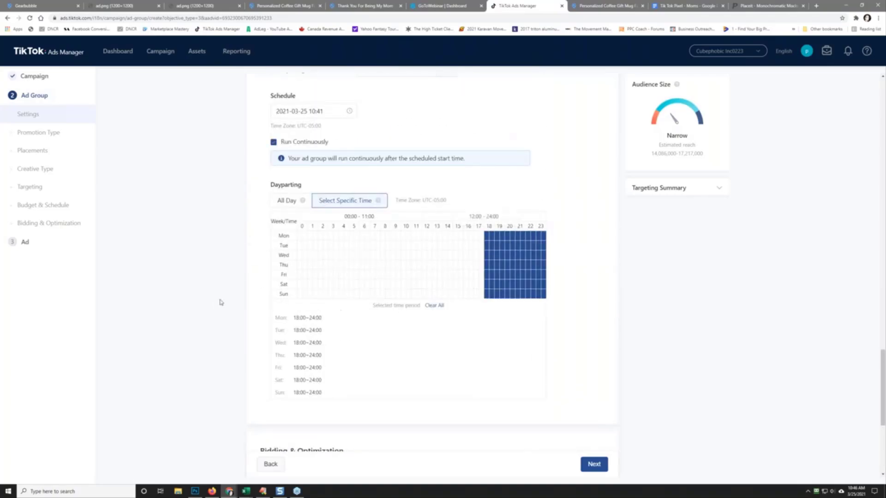
pyautogui.scroll(-3, 186, 355)
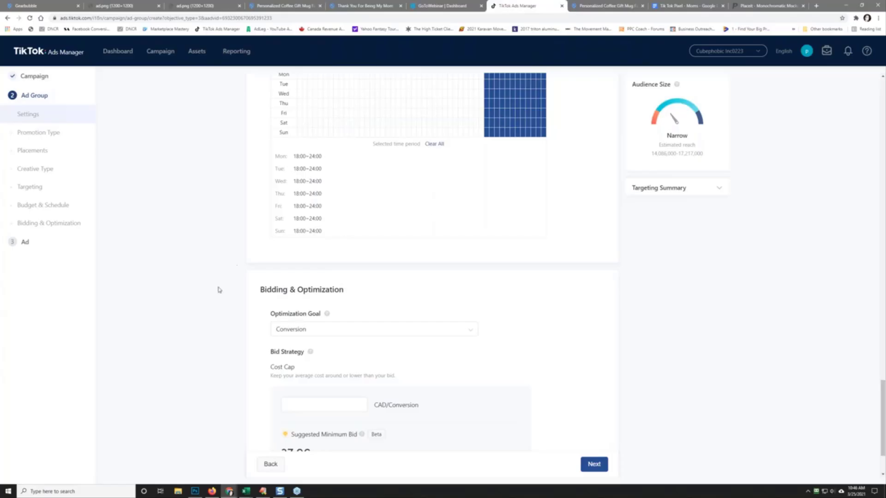
pyautogui.scroll(-2, 218, 290)
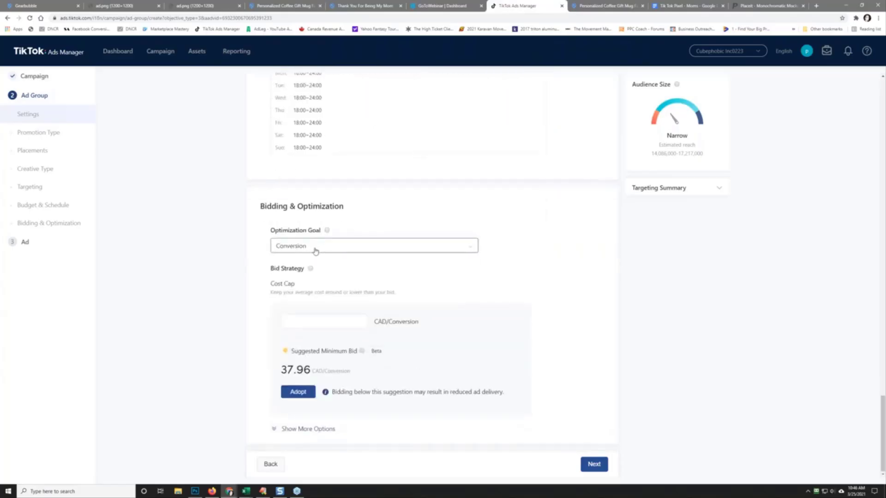
pyautogui.click(308, 323)
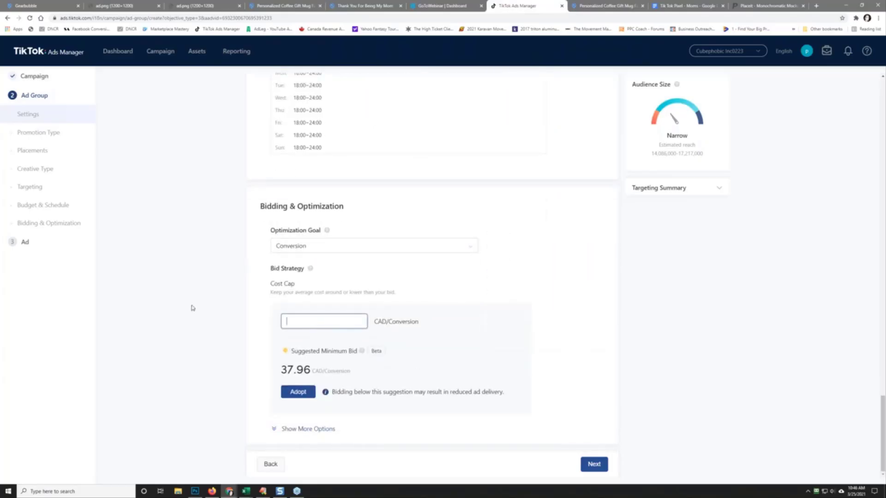
pyautogui.write('39.99')
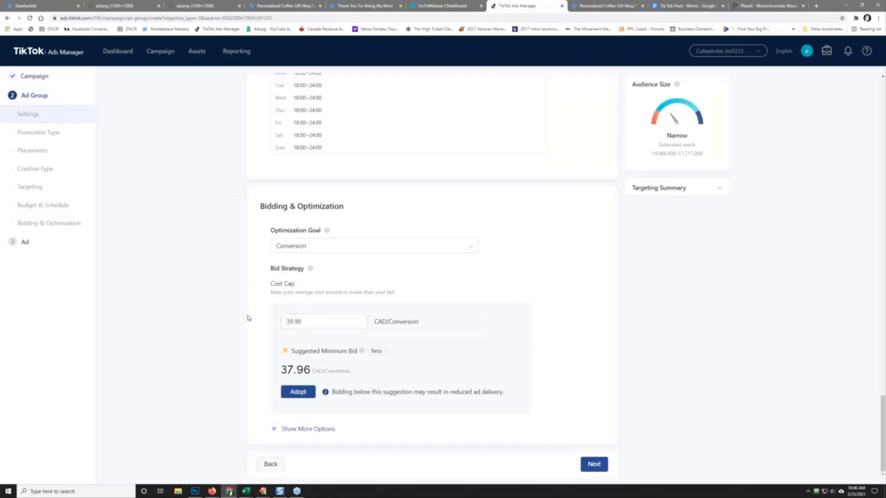
pyautogui.click(205, 336)
pyautogui.click(596, 466)
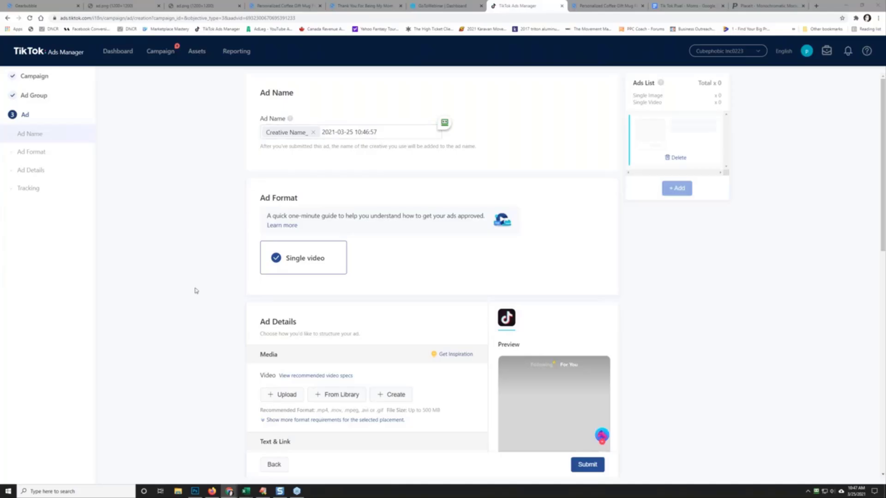
# Step: Browse the mother's day challenge folders and select the mp4 in mom template
pyautogui.scroll(-2, 194, 291)
pyautogui.click(286, 315)
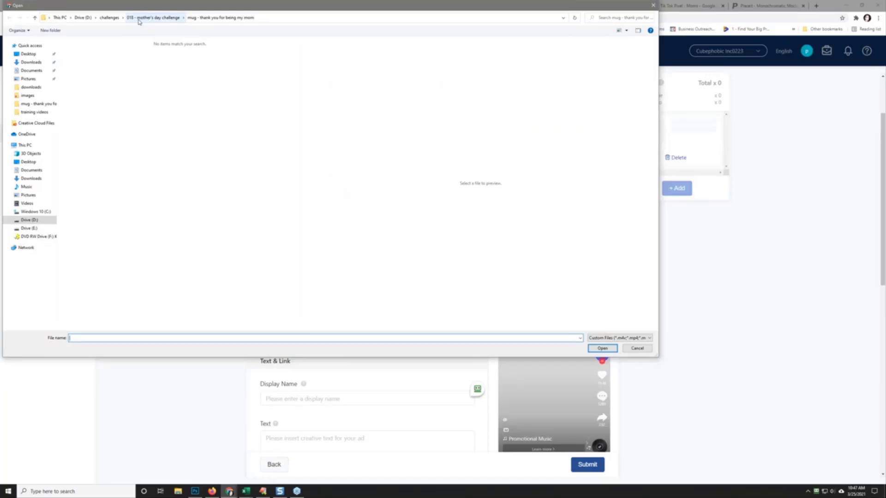
pyautogui.click(140, 19)
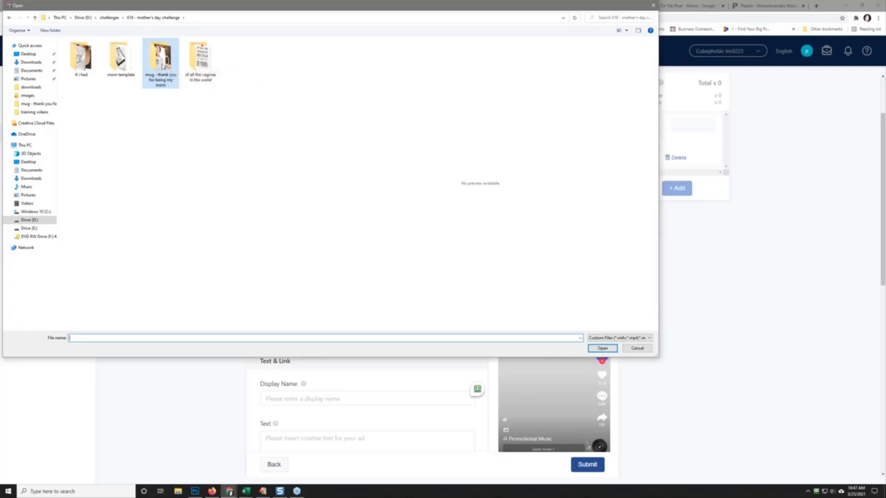
pyautogui.doubleClick(81, 57)
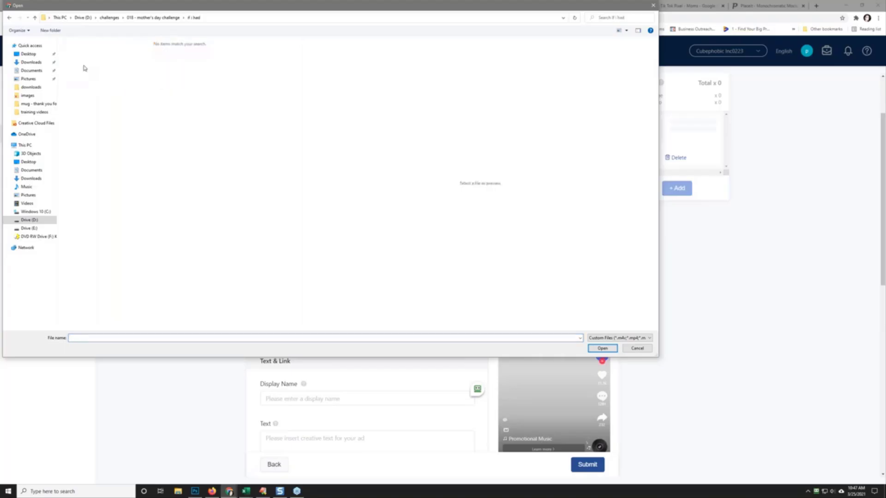
pyautogui.click(157, 19)
pyautogui.doubleClick(122, 58)
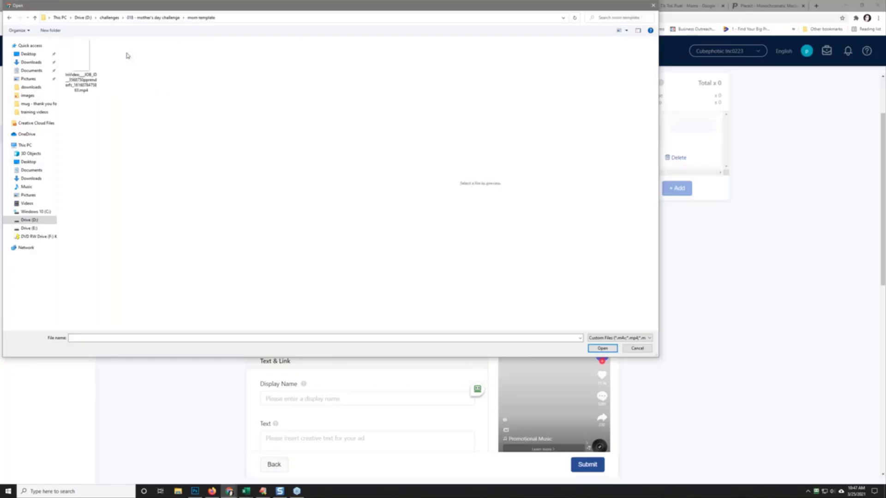
pyautogui.click(81, 68)
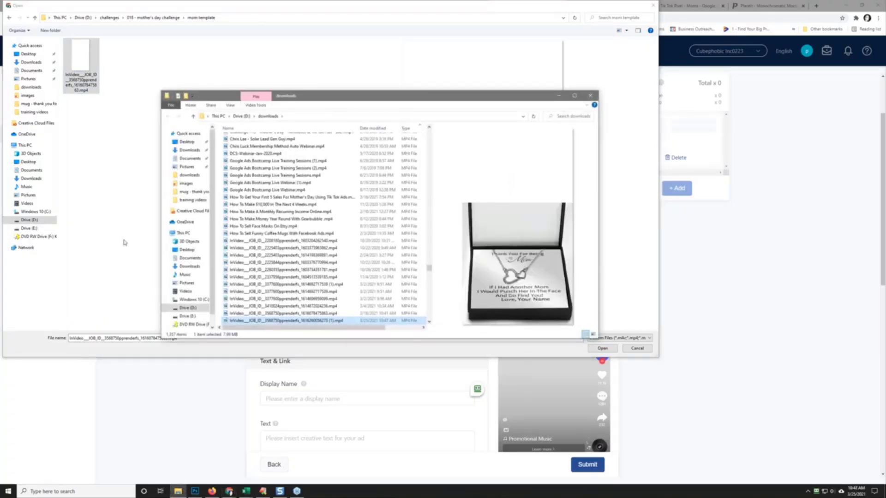
# Step: Choose the newest InVideo necklace video from D:\downloads instead and confirm it
pyautogui.moveTo(219, 96); pyautogui.dragTo(885, 97)
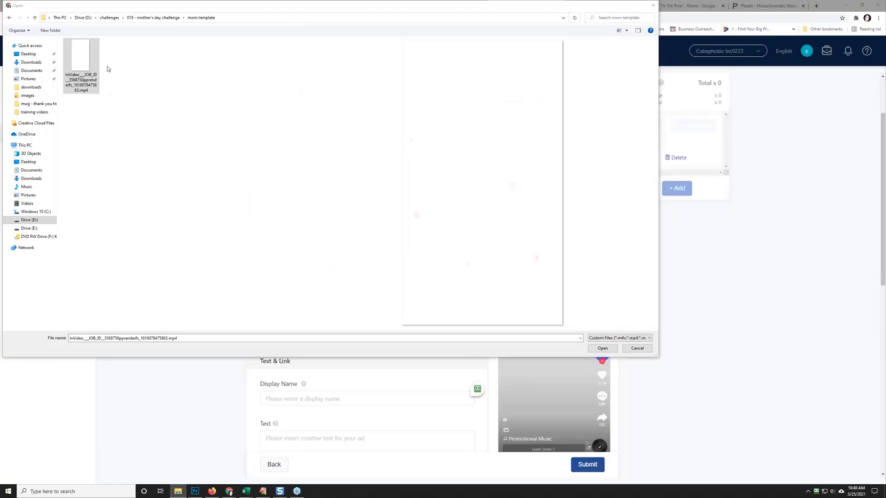
pyautogui.click(83, 18)
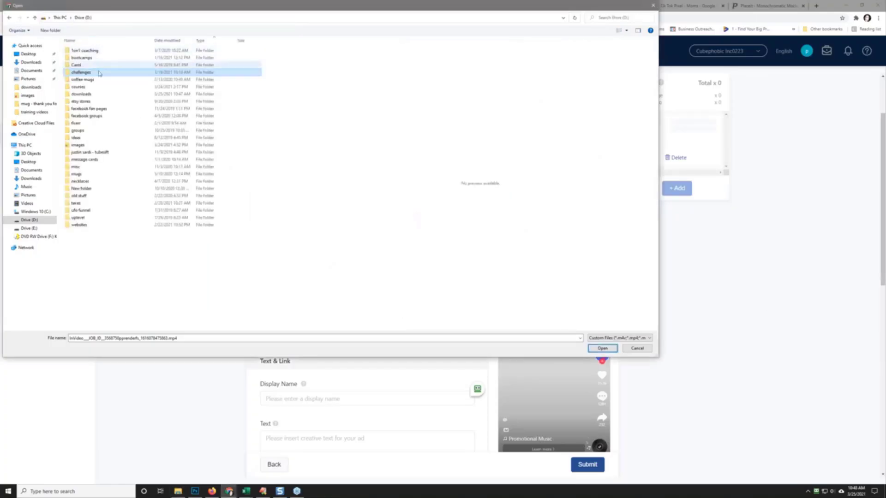
pyautogui.doubleClick(83, 94)
pyautogui.click(109, 52)
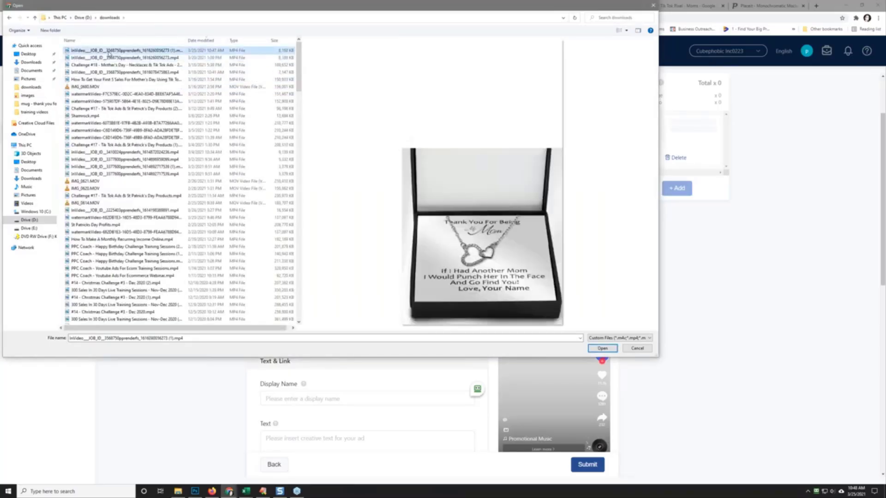
pyautogui.click(601, 349)
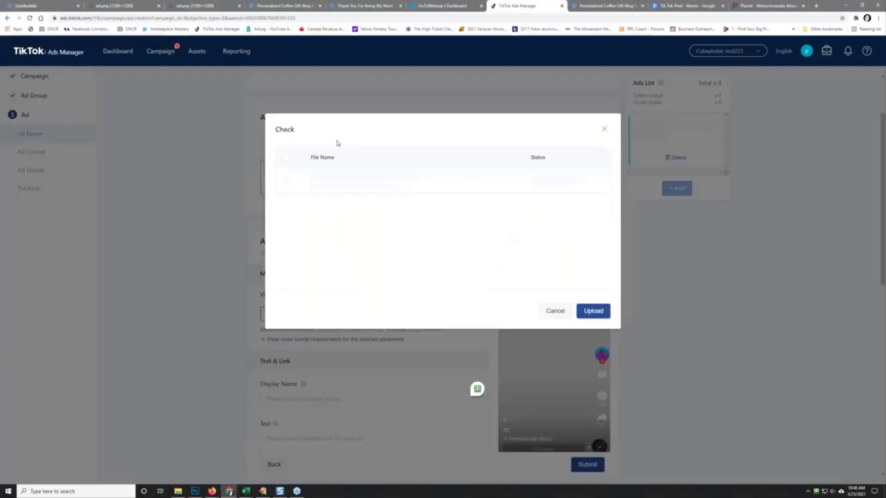
# Step: Upload the InVideo necklace video, confirm the upload, and play its ad preview
pyautogui.click(595, 312)
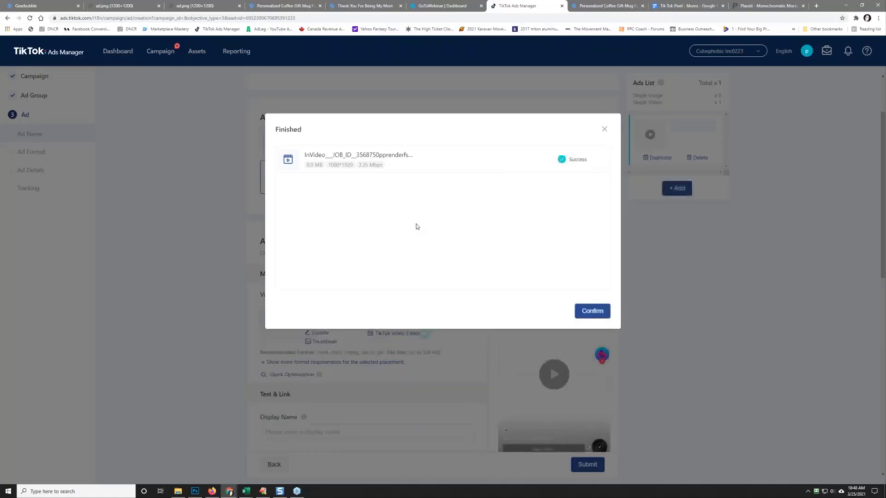
pyautogui.click(592, 311)
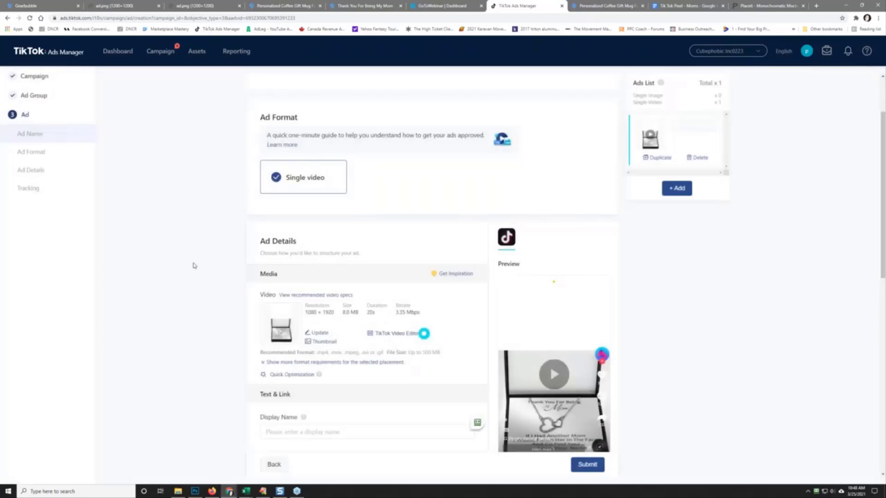
pyautogui.scroll(-4, 148, 303)
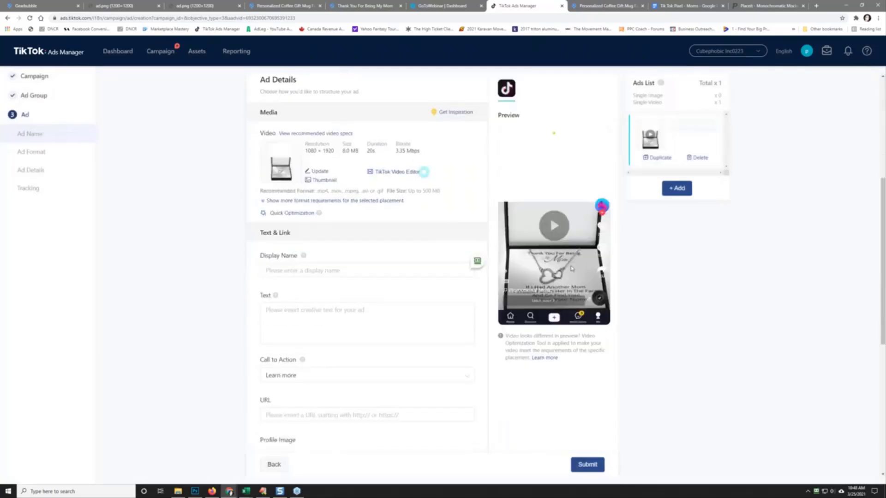
pyautogui.click(554, 225)
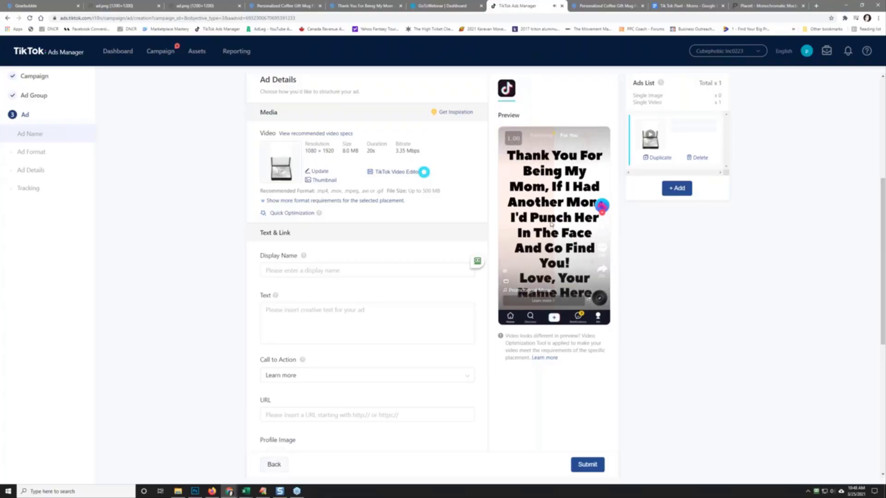
# Step: Set display name gearbubble.com and ad text 'Get This For Your Mom Now!'
pyautogui.click(294, 271)
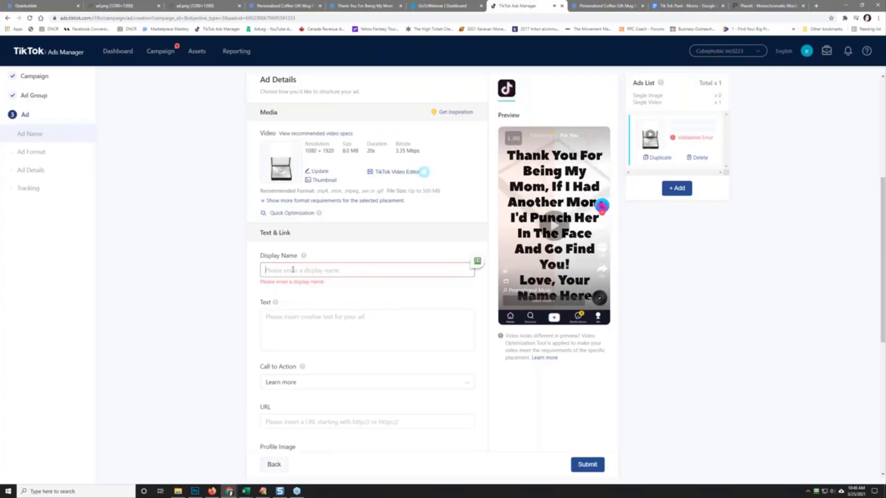
pyautogui.write('gearbubble.com')
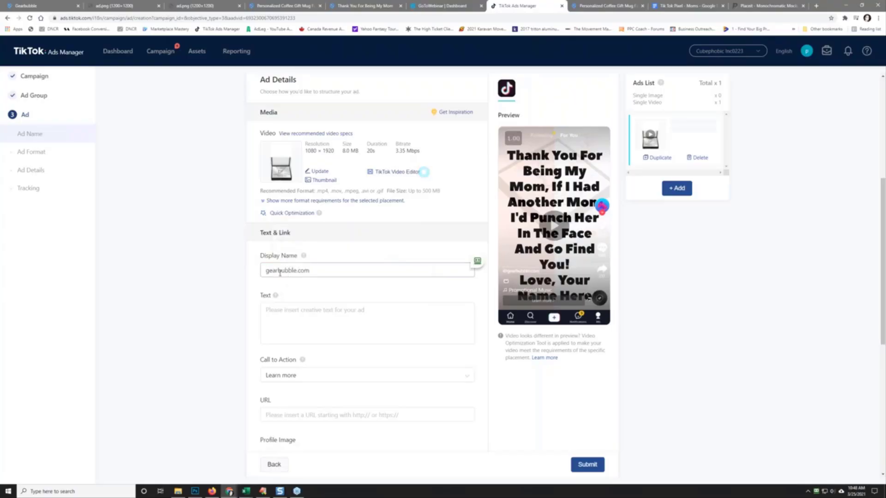
pyautogui.click(280, 273)
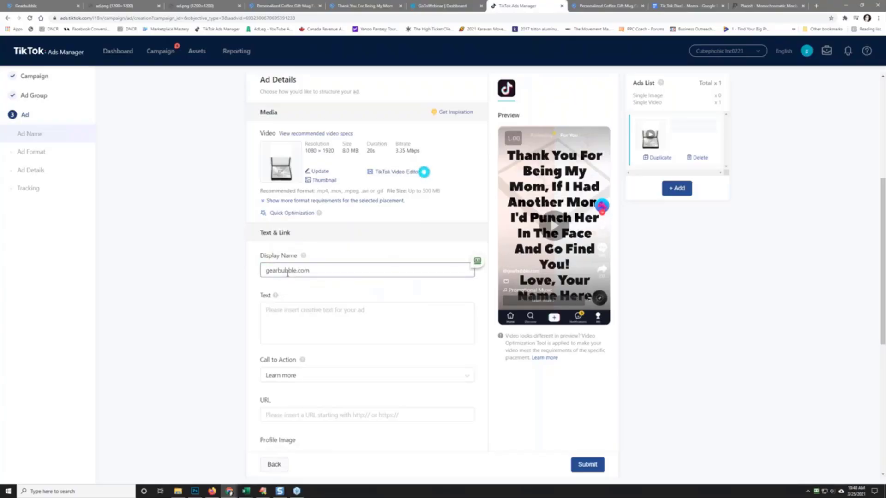
pyautogui.click(296, 310)
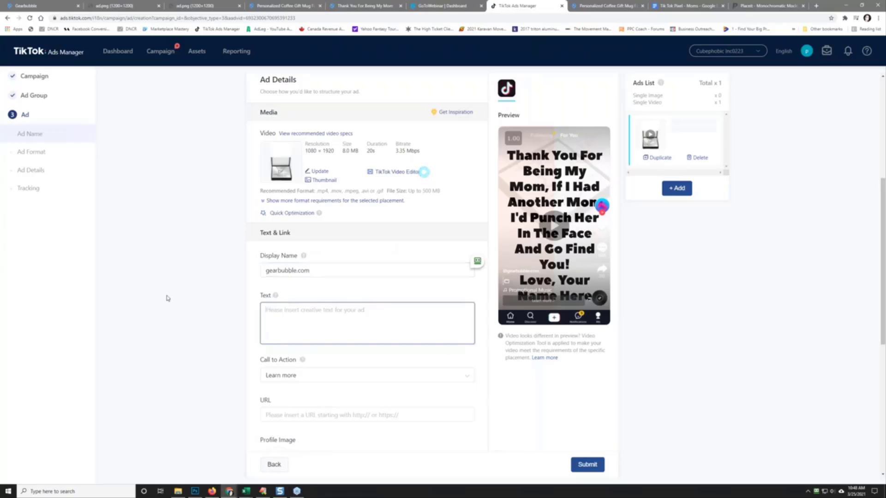
pyautogui.write('Want To make')
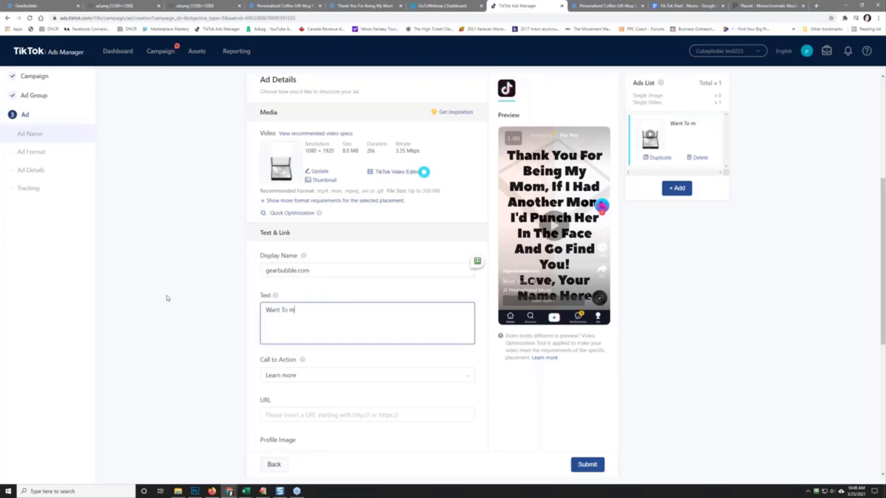
pyautogui.press('BackSpace')
pyautogui.press('BackSpace')
pyautogui.press('BackSpace')
pyautogui.press('BackSpace')
pyautogui.press('BackSpace')
pyautogui.press('BackSpace')
pyautogui.press('BackSpace')
pyautogui.press('BackSpace')
pyautogui.press('BackSpace')
pyautogui.press('BackSpace')
pyautogui.press('BackSpace')
pyautogui.press('BackSpace')
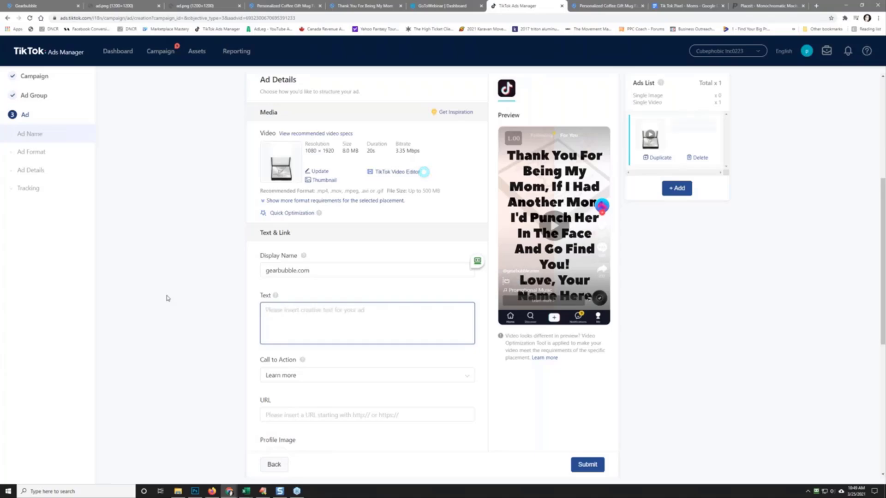
pyautogui.write('Get This For Your ')
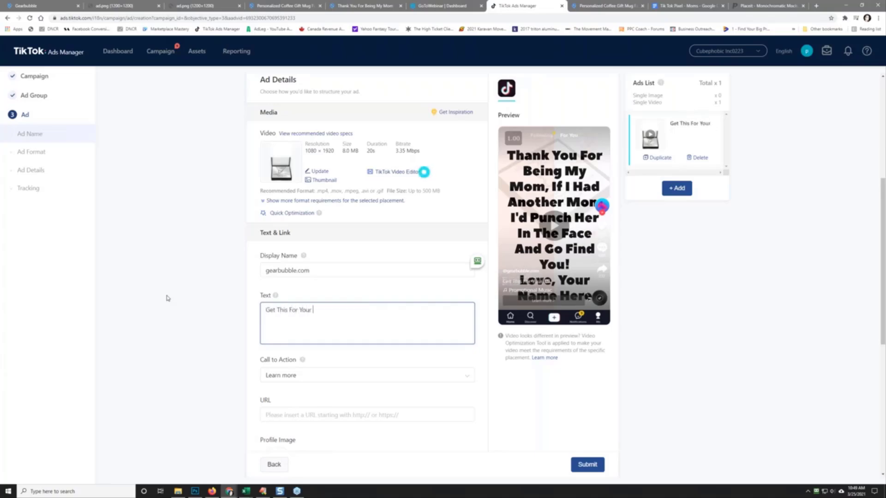
pyautogui.write('Mom Now')
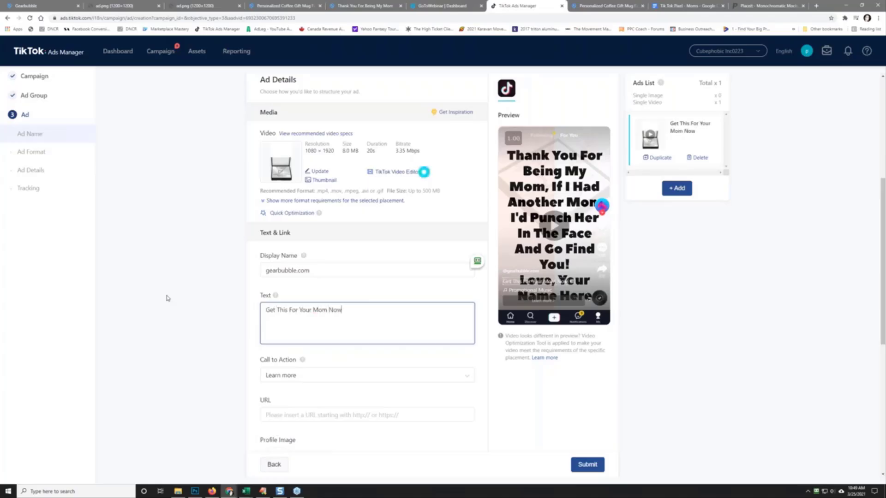
pyautogui.write('!')
# Step: Choose Shop now as the ad's call to action
pyautogui.click(297, 376)
pyautogui.click(335, 423)
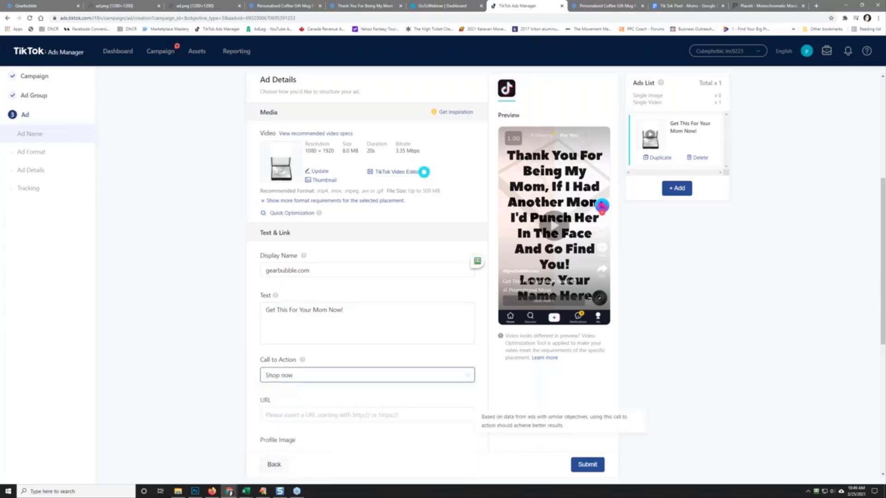
pyautogui.scroll(-3, 280, 253)
pyautogui.click(280, 253)
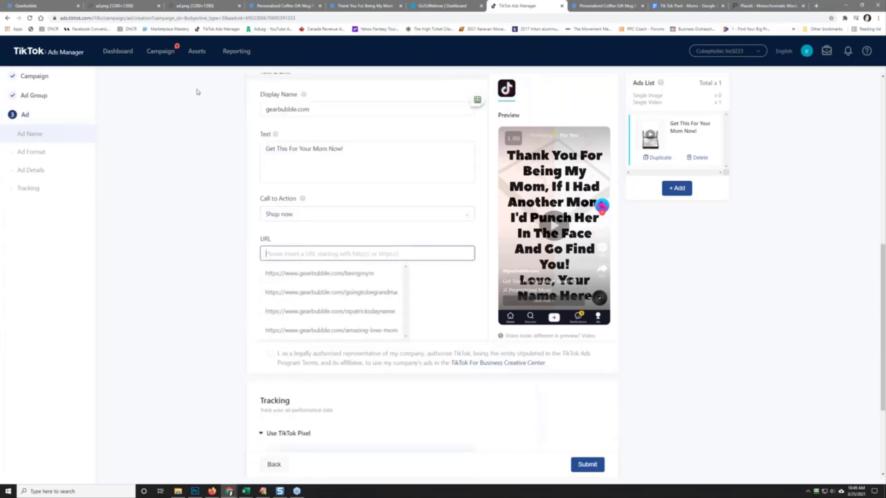
pyautogui.click(277, 3)
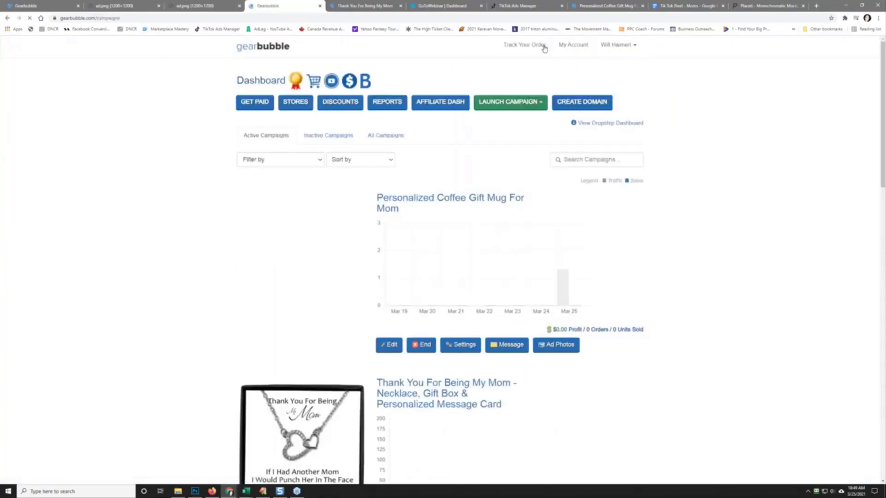
pyautogui.scroll(-2, 444, 380)
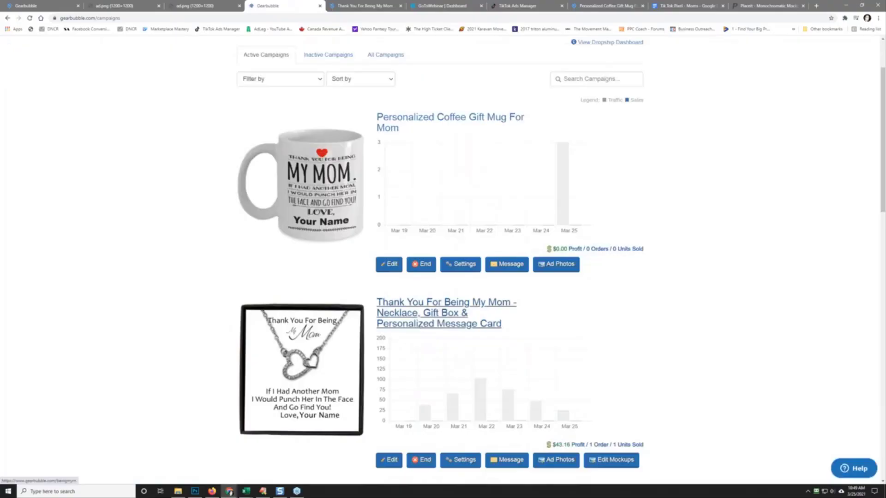
pyautogui.rightClick(421, 323)
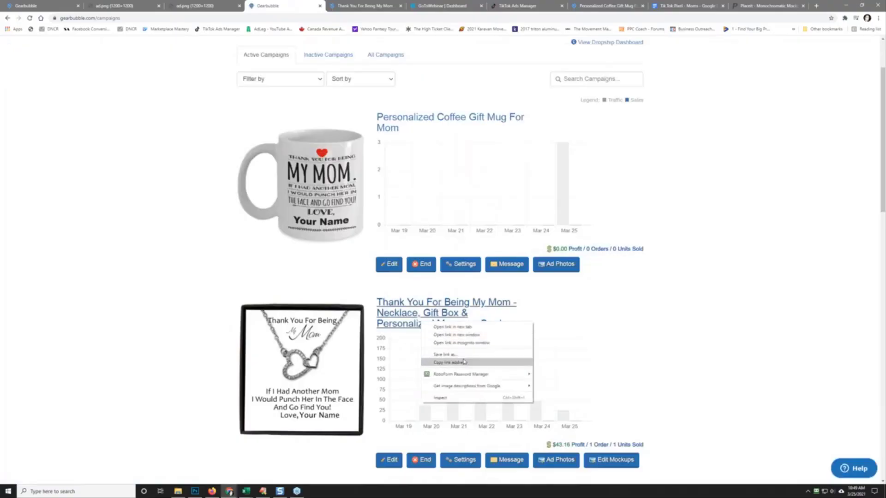
pyautogui.click(464, 362)
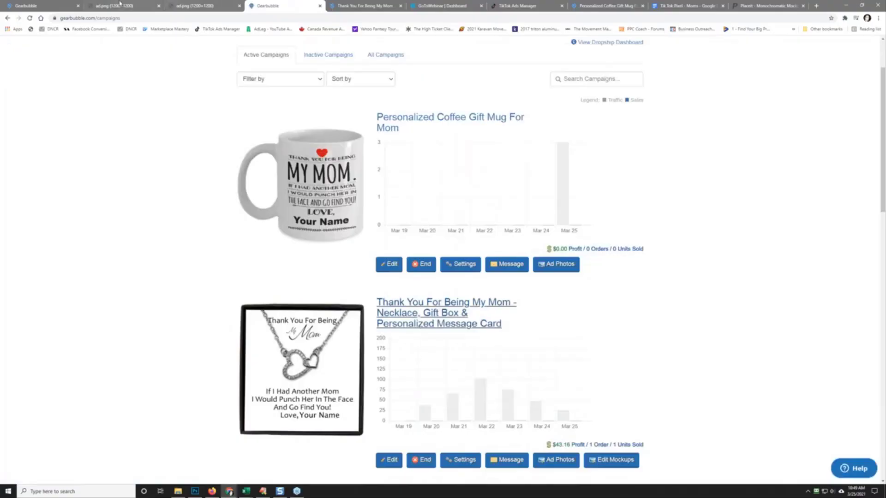
pyautogui.click(526, 5)
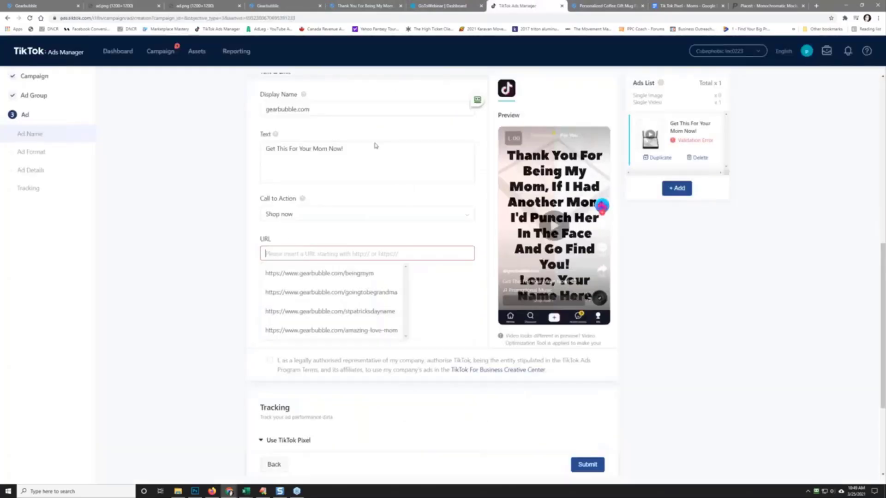
pyautogui.rightClick(276, 254)
pyautogui.click(292, 306)
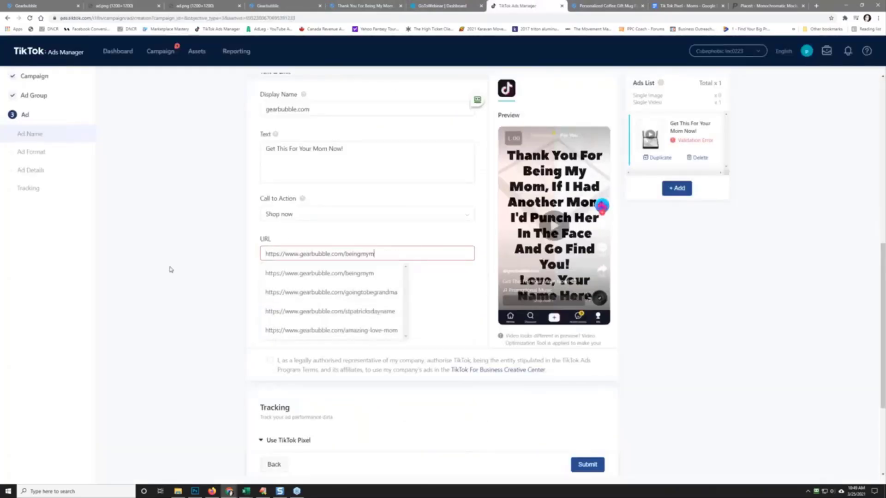
pyautogui.click(173, 271)
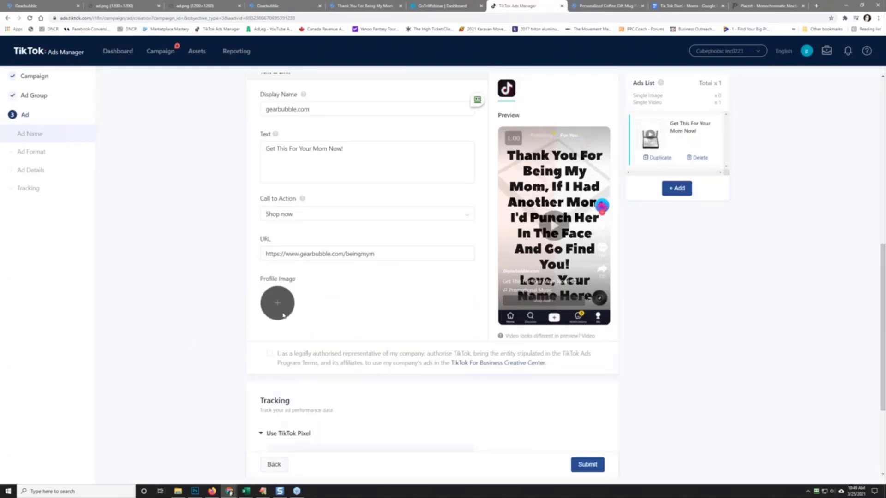
pyautogui.scroll(-3, 255, 279)
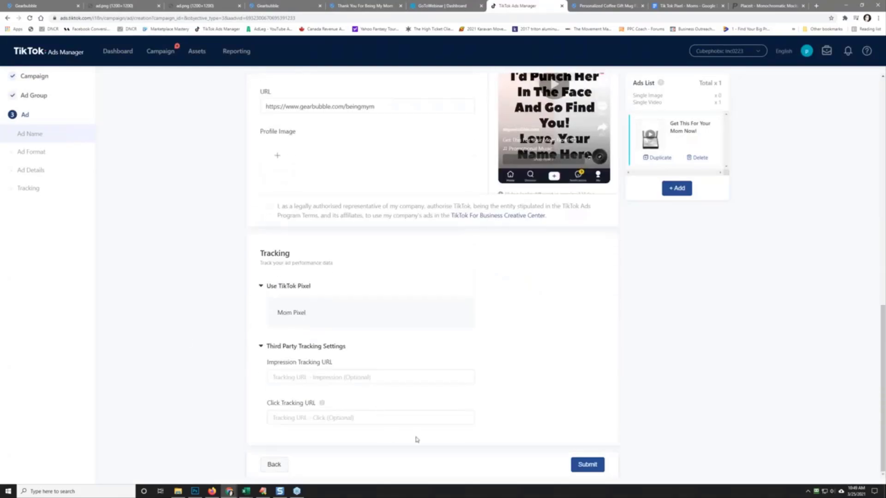
# Step: Submit the ad for review, check InVideo's download options, and return to the ad group list
pyautogui.click(590, 465)
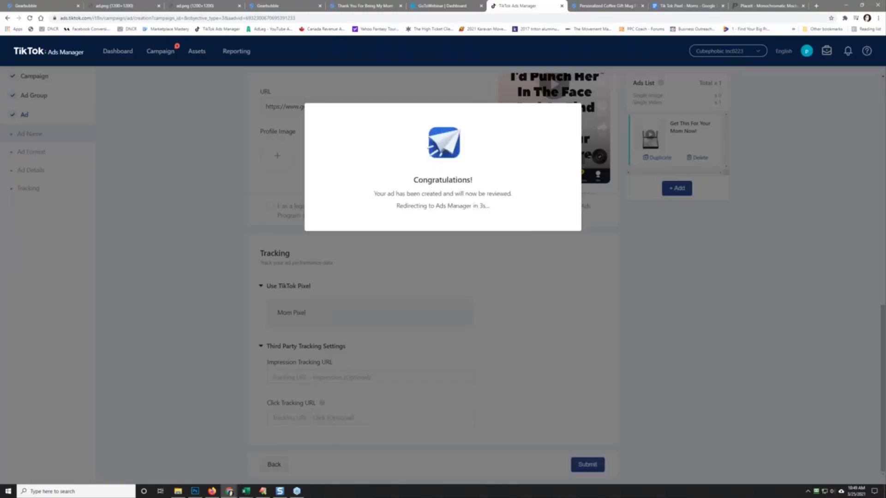
pyautogui.moveTo(0, 78); pyautogui.dragTo(356, 91)
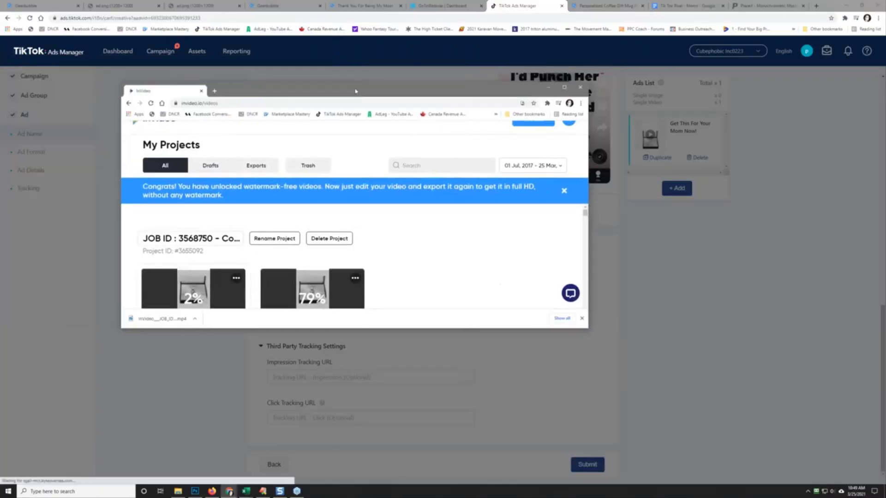
pyautogui.moveTo(348, 328); pyautogui.dragTo(342, 390)
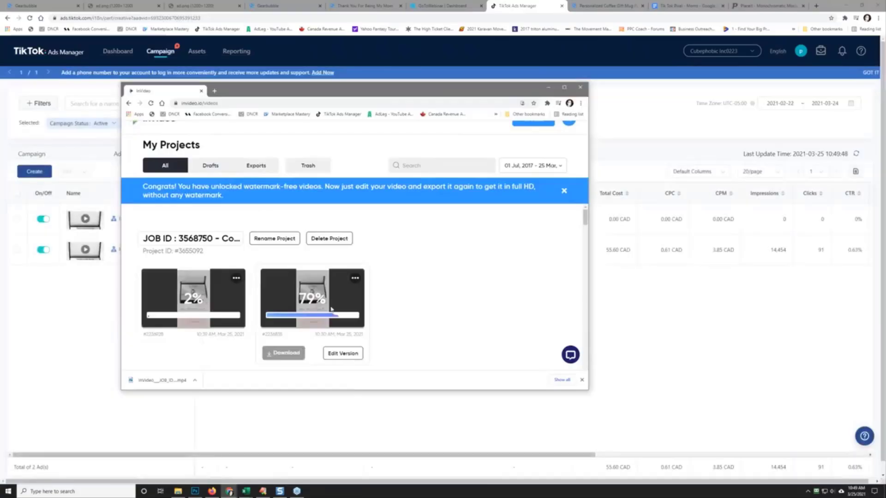
pyautogui.moveTo(346, 89); pyautogui.dragTo(0, 150)
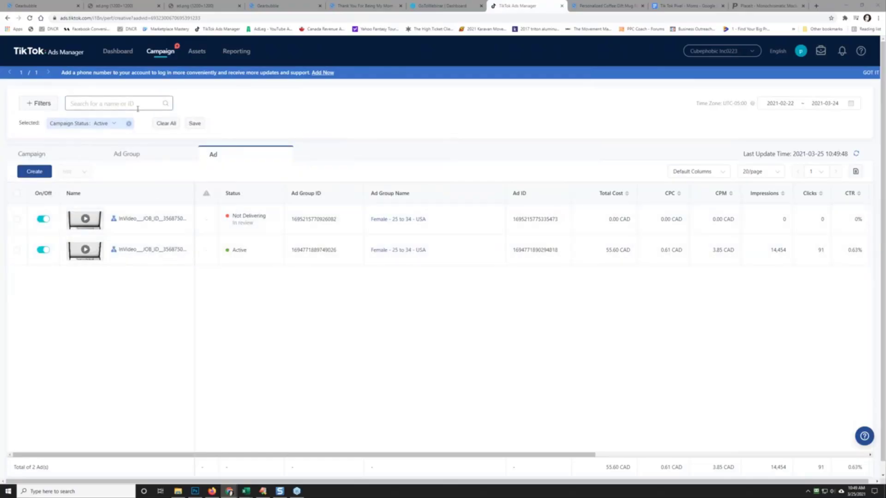
pyautogui.click(140, 155)
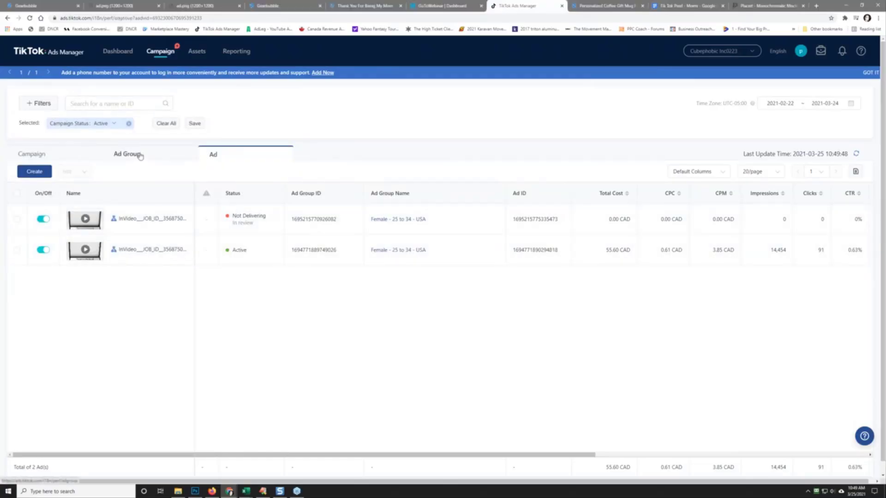
# Step: Replace the 005-01 campaign's old product name with the copied Gearbubble necklace title
pyautogui.click(57, 152)
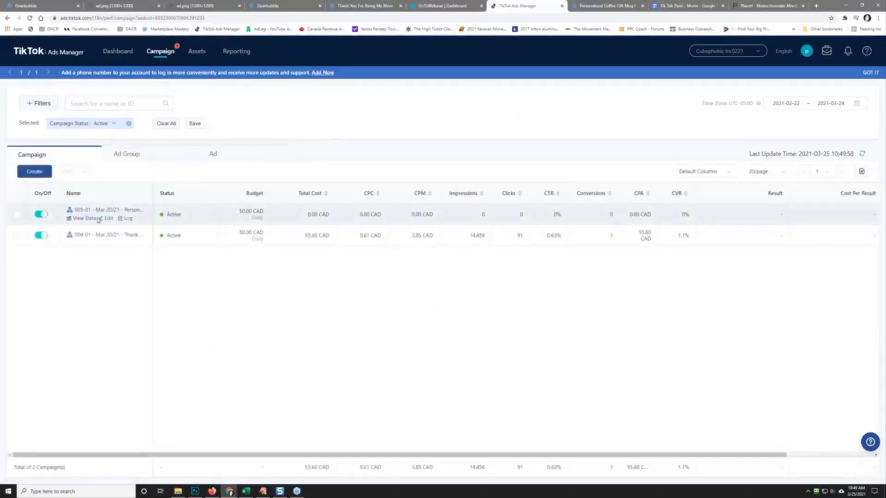
pyautogui.click(110, 220)
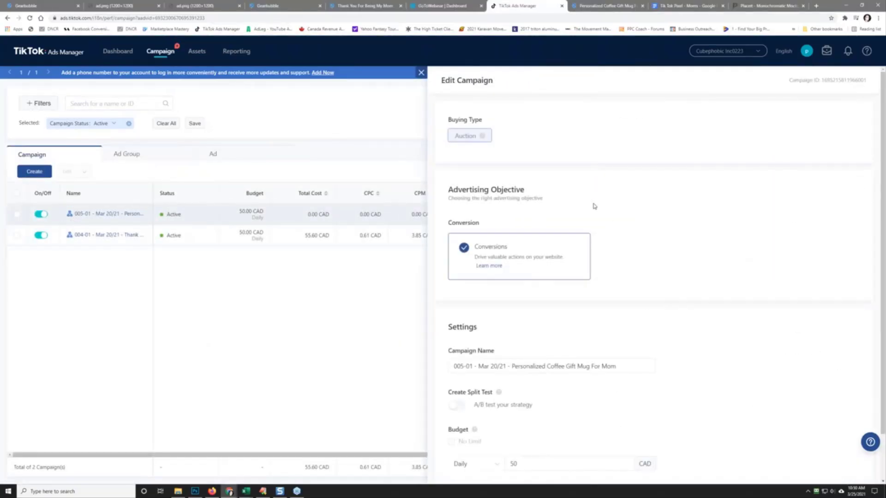
pyautogui.click(369, 4)
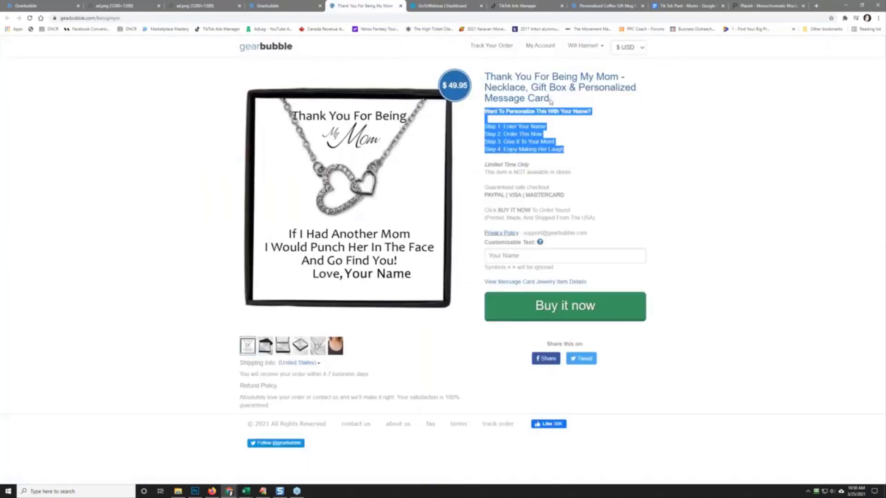
pyautogui.moveTo(550, 100); pyautogui.dragTo(489, 76)
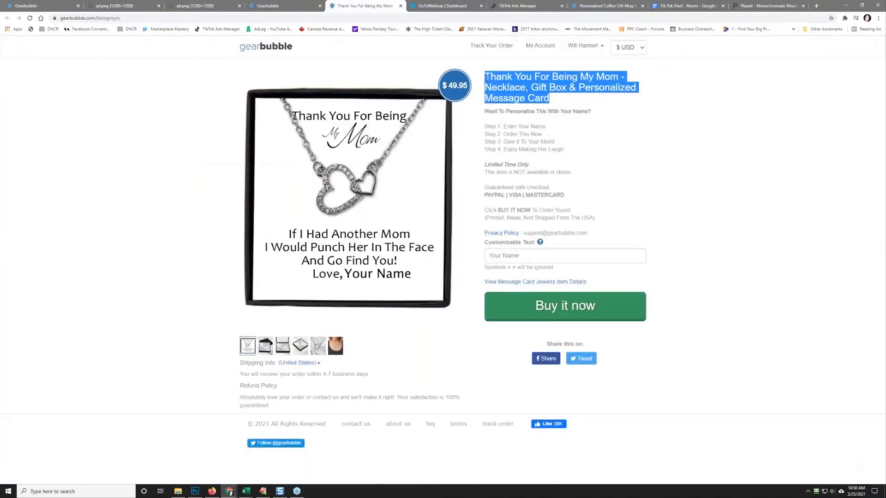
pyautogui.rightClick(488, 78)
pyautogui.click(503, 84)
pyautogui.click(518, 5)
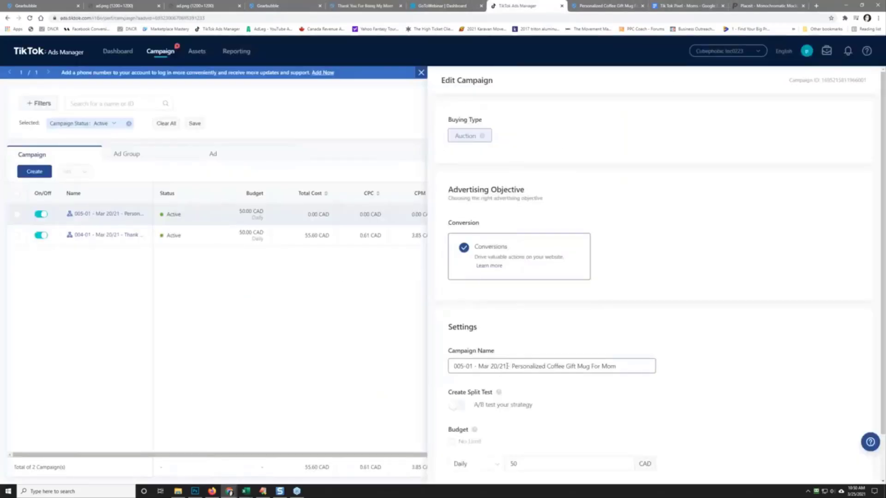
pyautogui.moveTo(511, 365); pyautogui.dragTo(629, 366)
pyautogui.rightClick(596, 367)
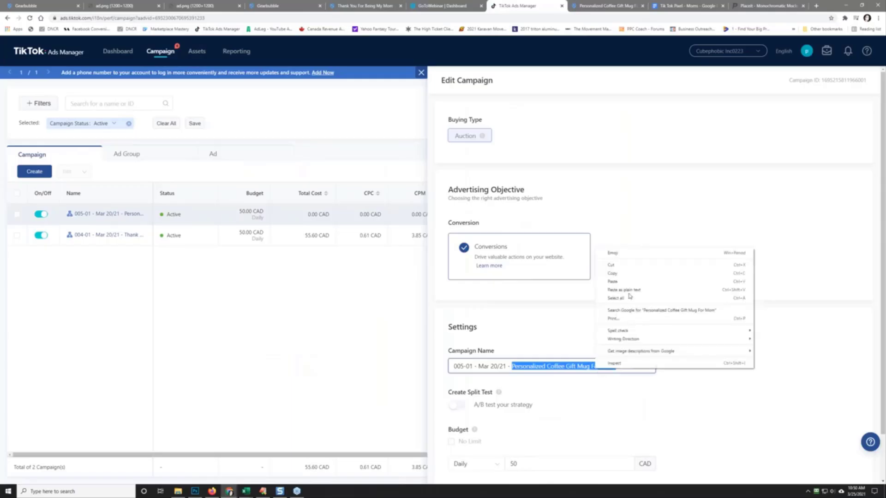
pyautogui.click(612, 282)
# Step: Change the campaign number to 004-02 and the date to Mar 25/21, then save
pyautogui.press('Home')
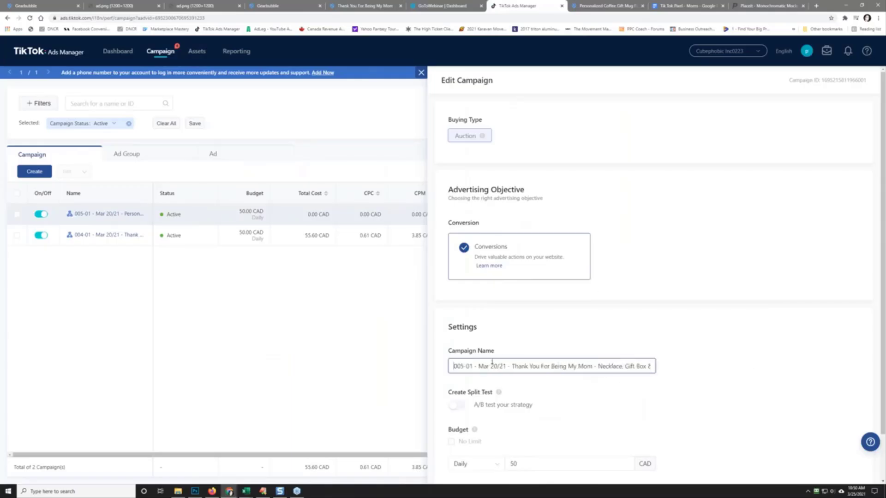
pyautogui.press('Delete')
pyautogui.write('4')
pyautogui.press('Right')
pyautogui.press('Right')
pyautogui.press('Right')
pyautogui.press('Left')
pyautogui.press('Delete')
pyautogui.write('2')
pyautogui.press('End')
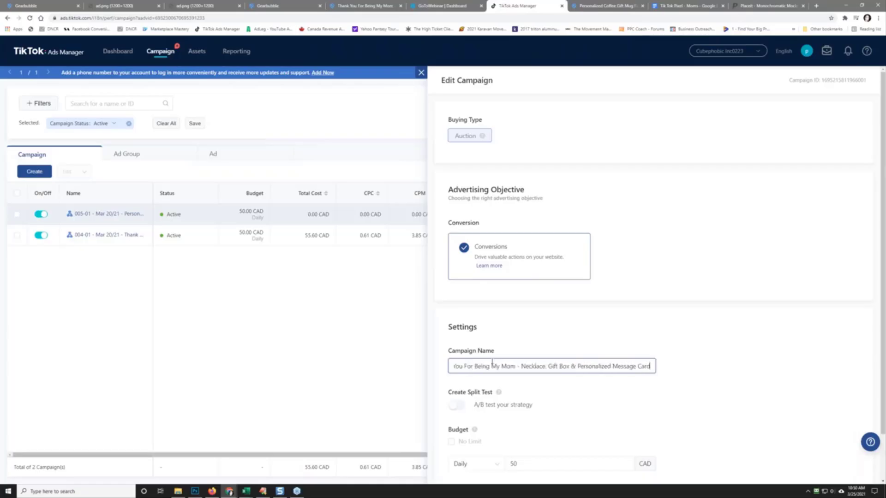
pyautogui.press('Home')
pyautogui.press('Right')
pyautogui.press('Right')
pyautogui.press('Right')
pyautogui.press('Right')
pyautogui.press('Right')
pyautogui.press('Right')
pyautogui.press('Right')
pyautogui.press('Right')
pyautogui.press('Right')
pyautogui.press('Right')
pyautogui.press('Right')
pyautogui.press('Right')
pyautogui.press('Right')
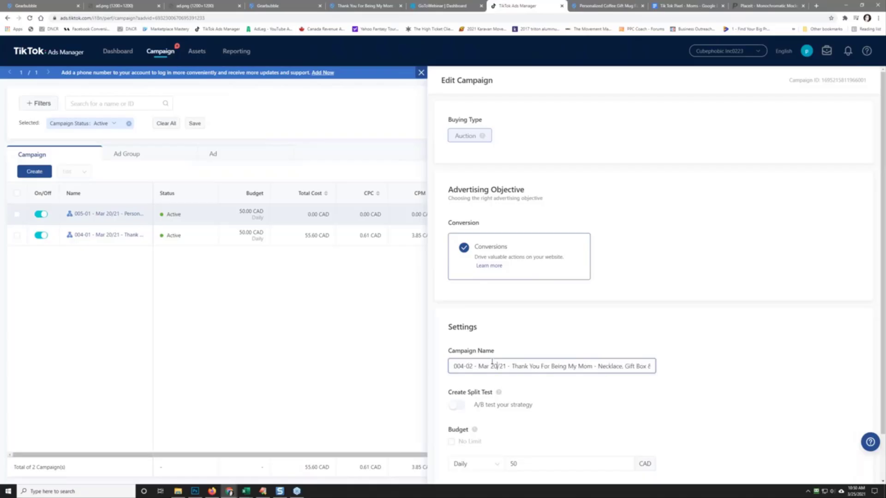
pyautogui.press('BackSpace')
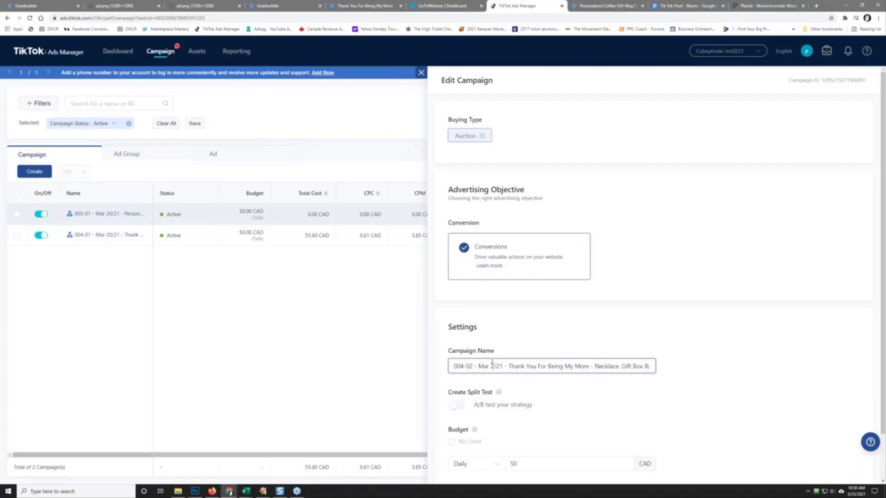
pyautogui.write('5')
pyautogui.click(744, 333)
pyautogui.scroll(-2, 748, 342)
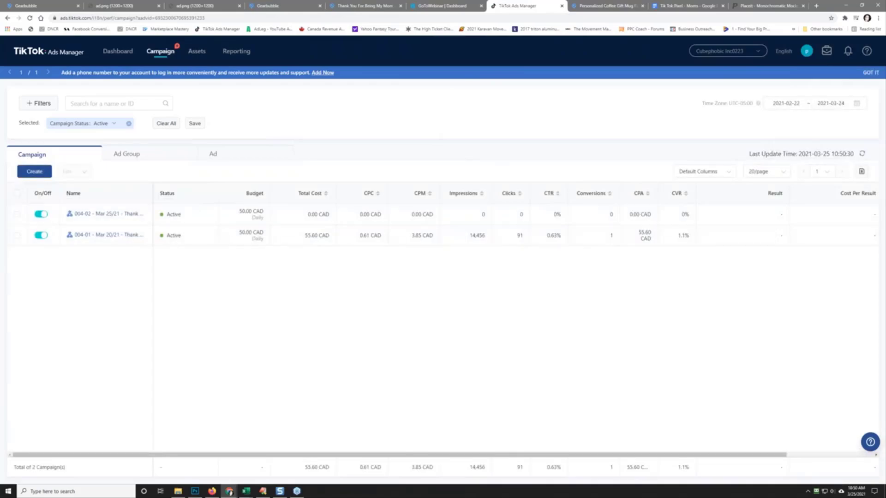
# Step: Bring InVideo into view, download the second finished video, then move the window away
pyautogui.moveTo(0, 87); pyautogui.dragTo(426, 89)
pyautogui.moveTo(326, 296)
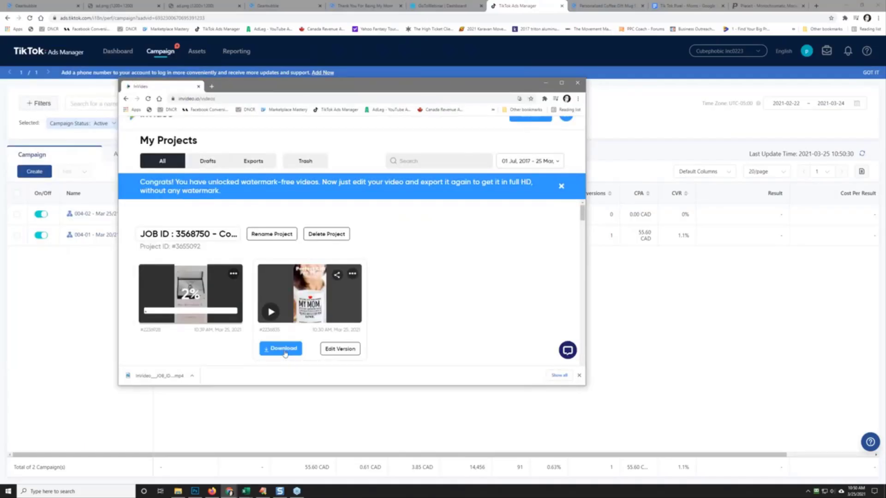
pyautogui.moveTo(328, 87); pyautogui.dragTo(359, 106)
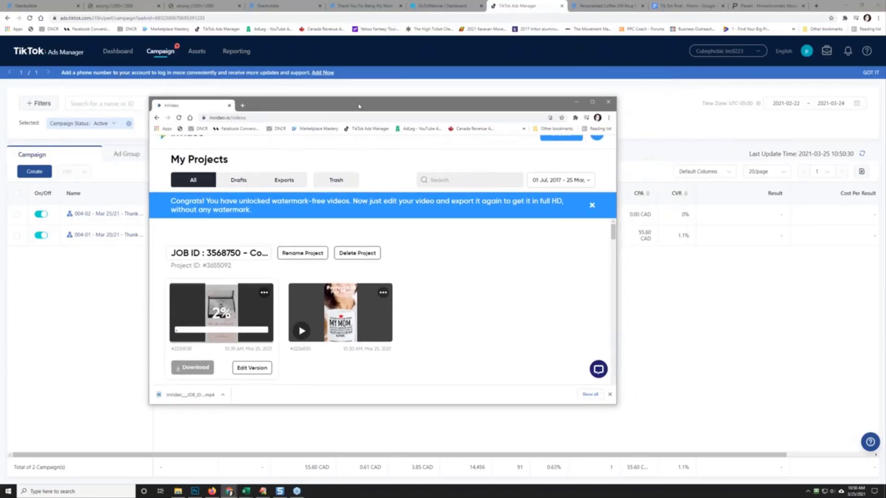
pyautogui.click(313, 372)
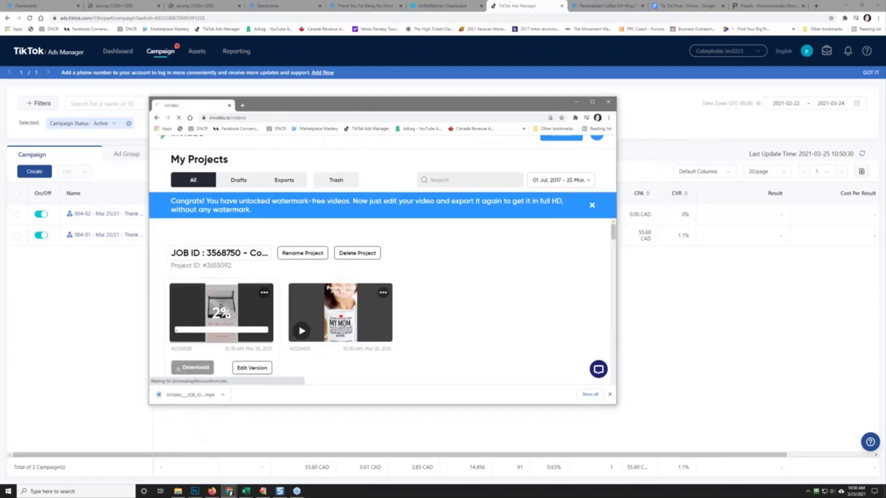
pyautogui.moveTo(350, 108); pyautogui.dragTo(0, 97)
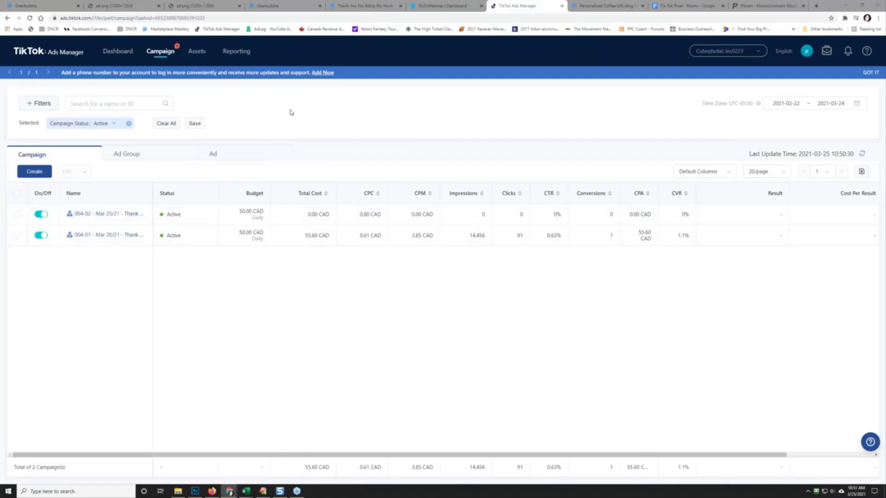
# Step: Open the Ad Group list and refresh its figures
pyautogui.click(147, 155)
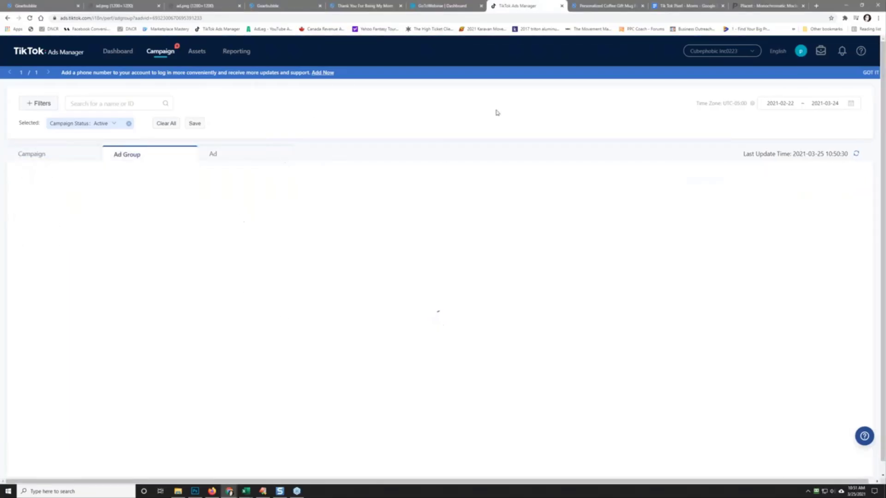
pyautogui.click(812, 104)
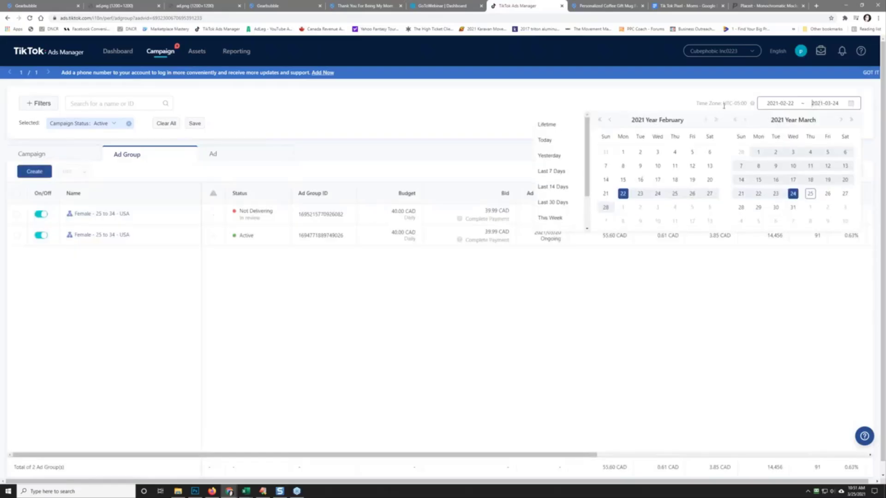
pyautogui.click(424, 102)
pyautogui.rightClick(424, 102)
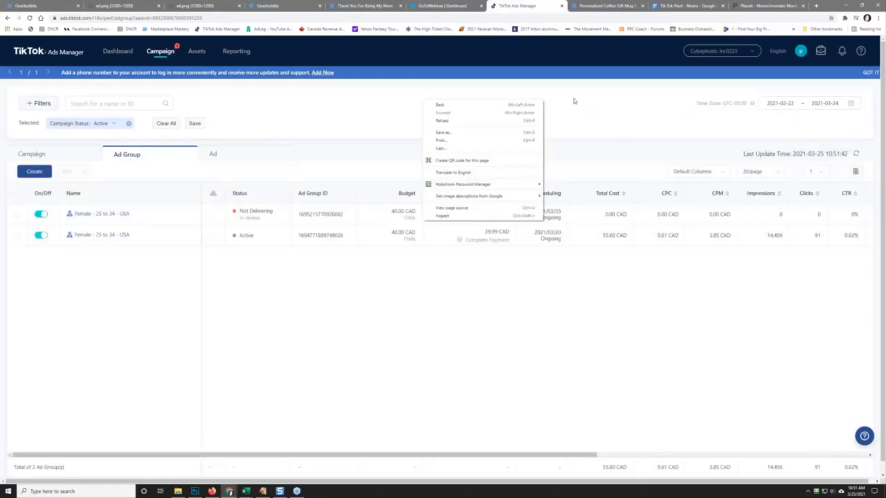
pyautogui.click(680, 123)
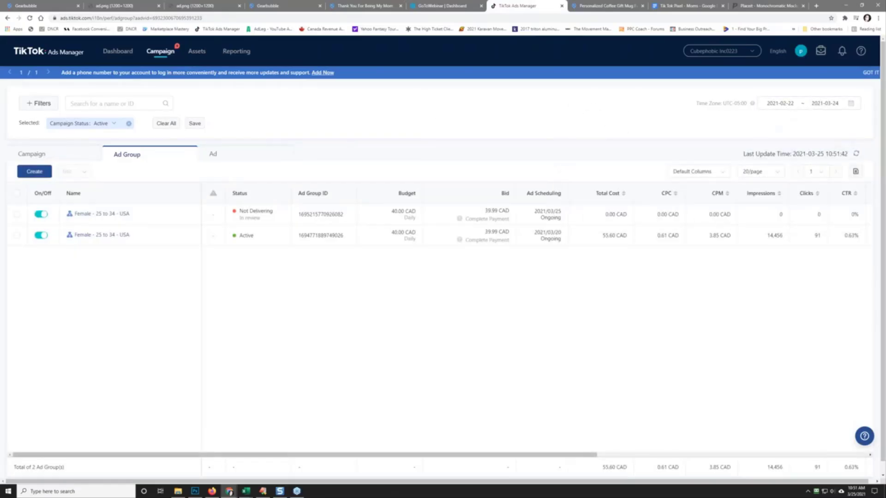
pyautogui.click(855, 154)
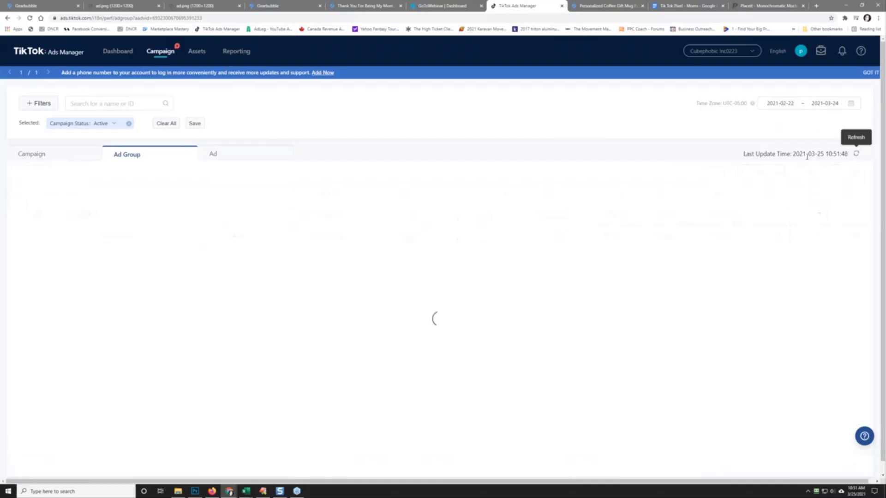
# Step: Compare Lifetime and March 24 results in the date picker, finishing on Today (2021-03-25)
pyautogui.click(769, 104)
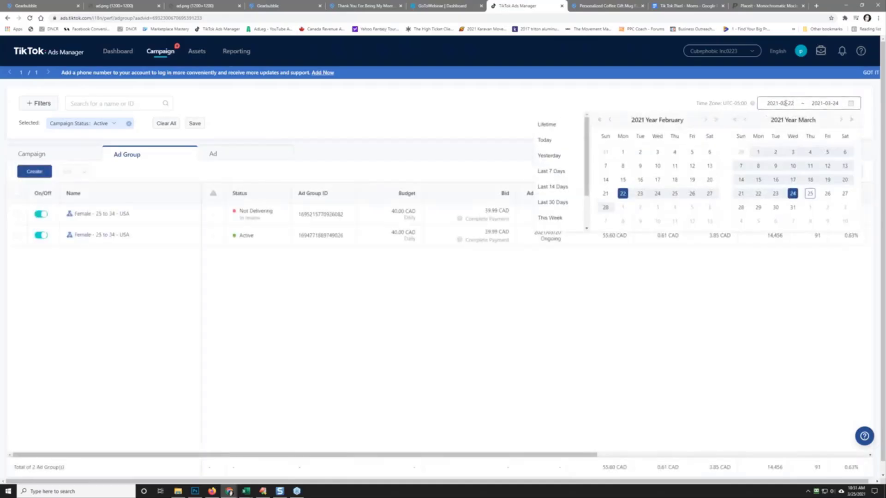
pyautogui.click(553, 124)
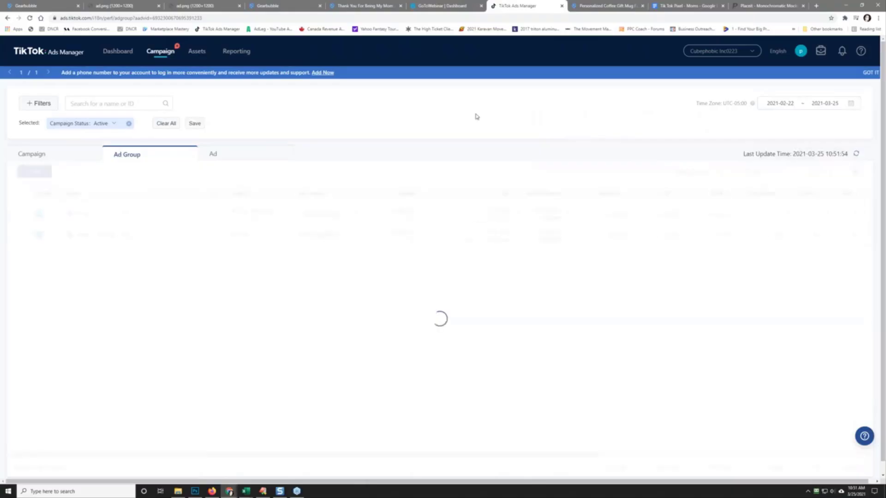
pyautogui.click(779, 109)
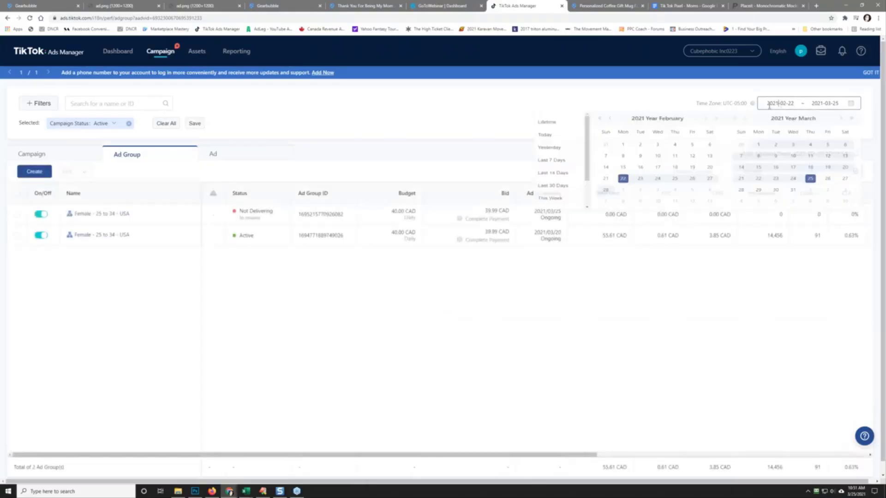
pyautogui.click(549, 140)
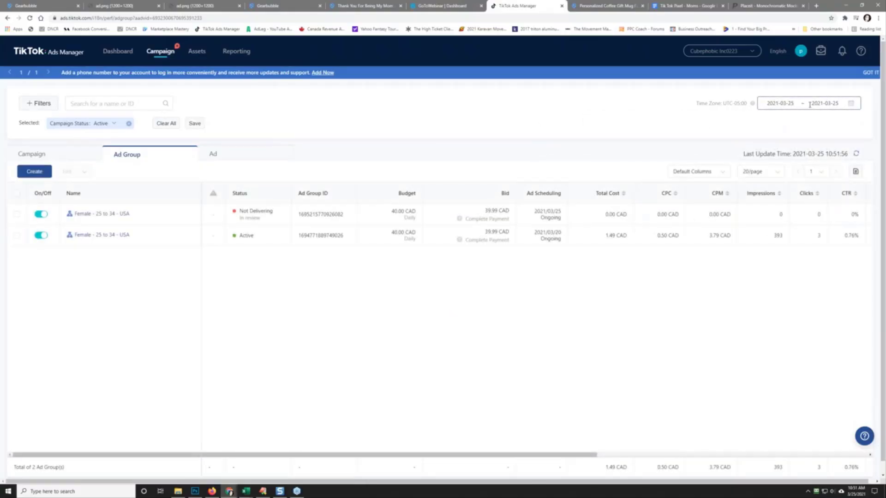
pyautogui.click(795, 103)
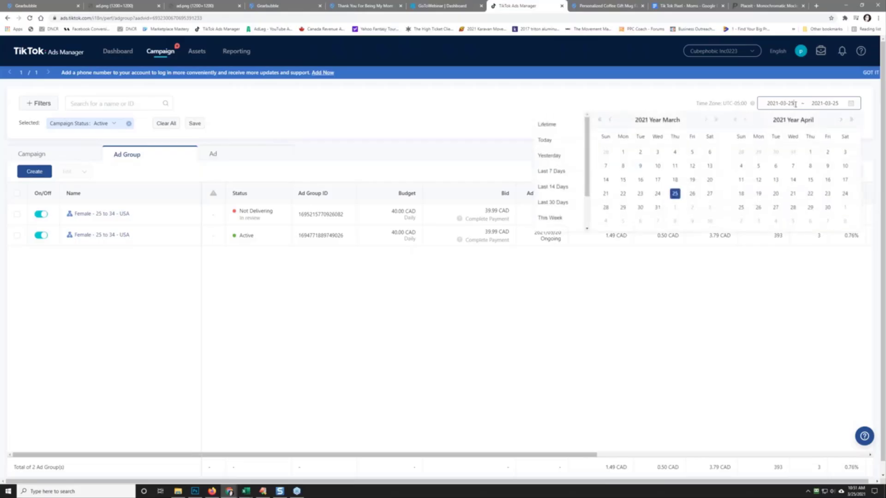
pyautogui.click(659, 192)
pyautogui.click(657, 193)
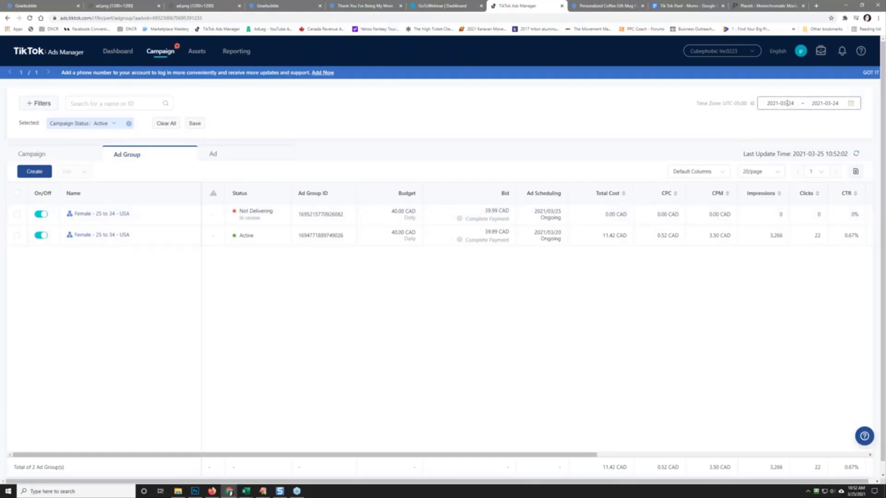
pyautogui.click(787, 103)
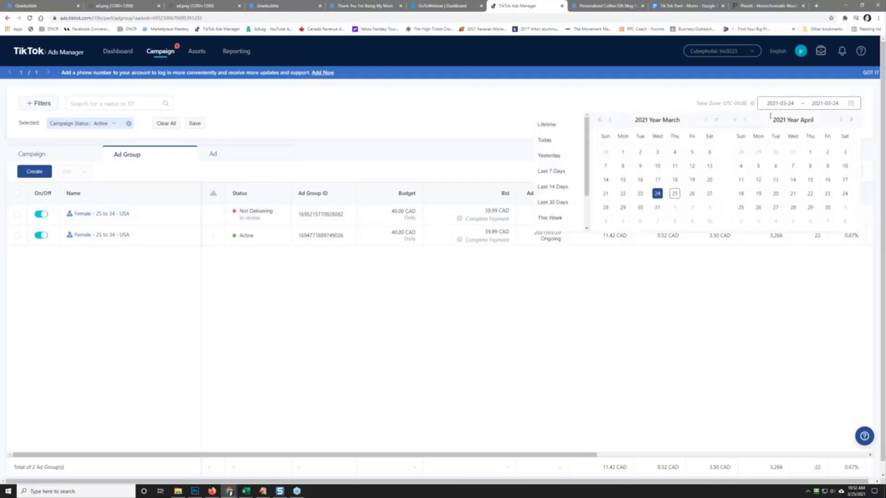
pyautogui.click(554, 141)
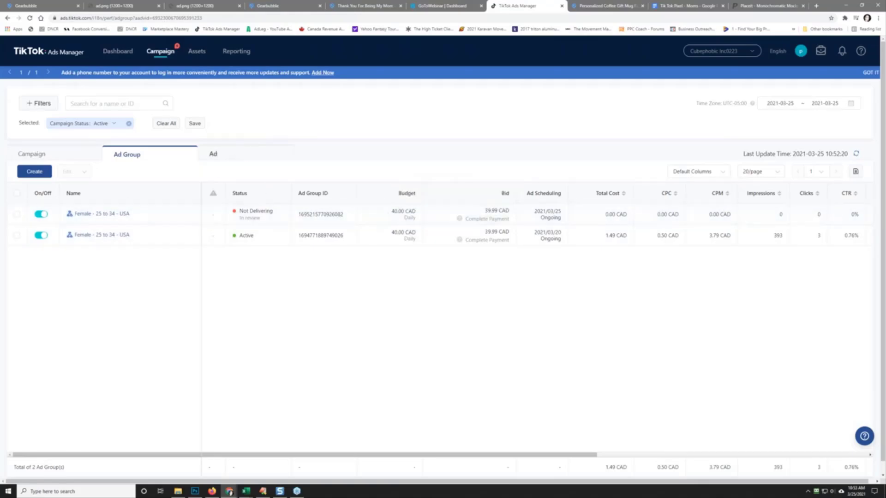
# Step: View the Ad list, go to Reporting, and bring forward the Excel report of cost, clicks and conversions
pyautogui.click(235, 159)
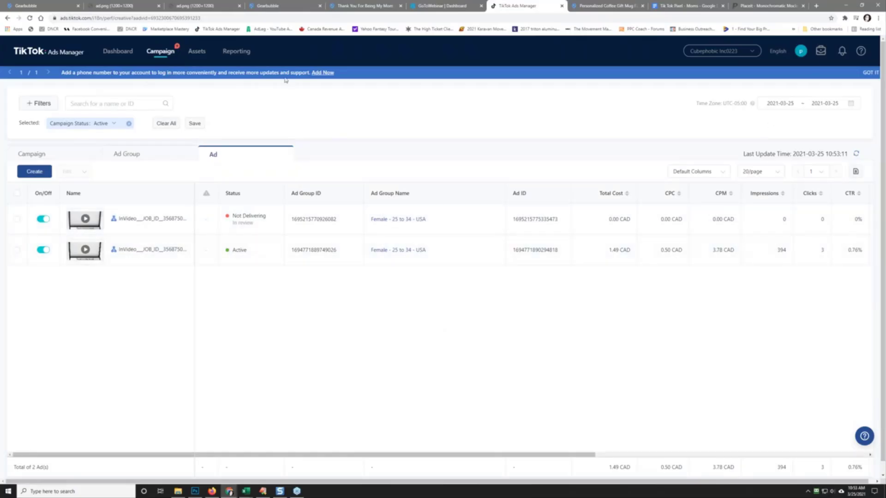
pyautogui.click(237, 59)
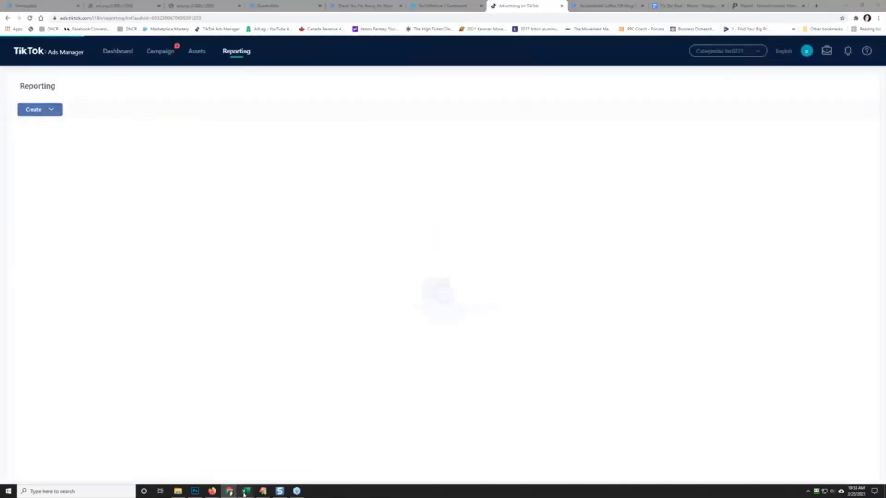
pyautogui.moveTo(247, 492)
pyautogui.click(269, 479)
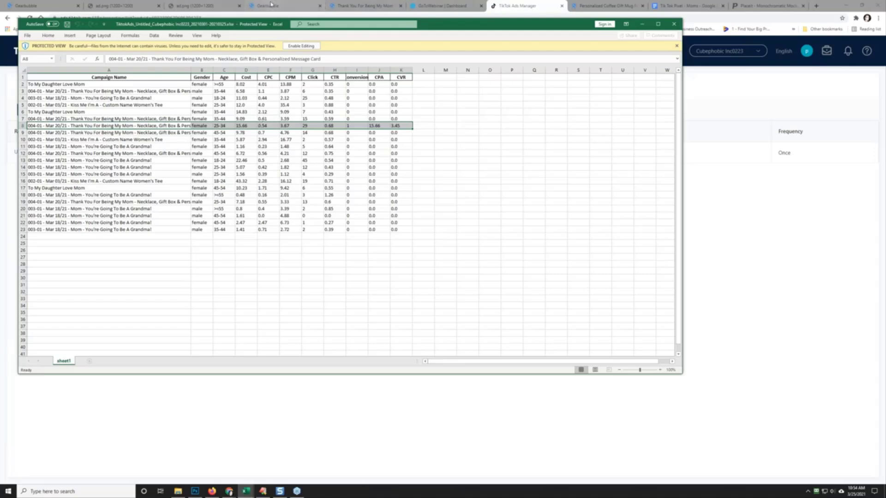
# Step: Switch to the Chrome tab showing Gearbubble's 'Thank You For Being My Mom' necklace page, priced $49.95
pyautogui.click(365, 6)
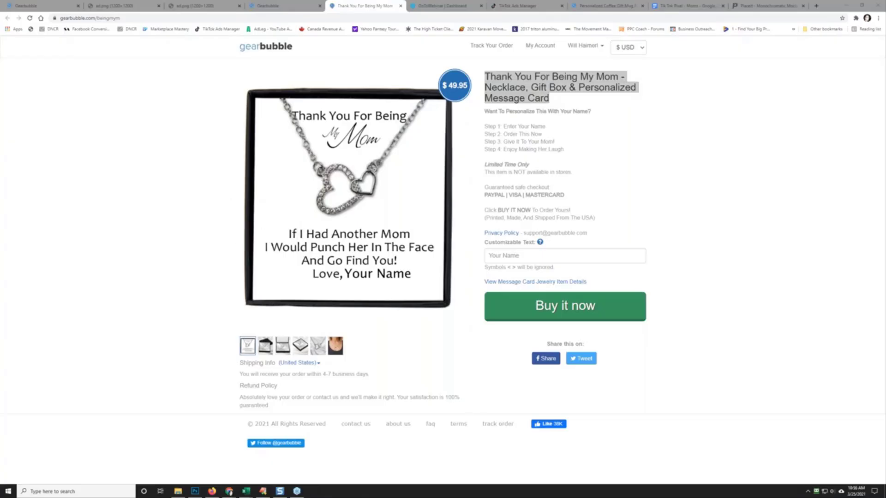
# Step: Peek at the InVideo projects window, move it back aside, and return to TikTok Ads Manager's Reporting page
pyautogui.moveTo(0, 80); pyautogui.dragTo(290, 86)
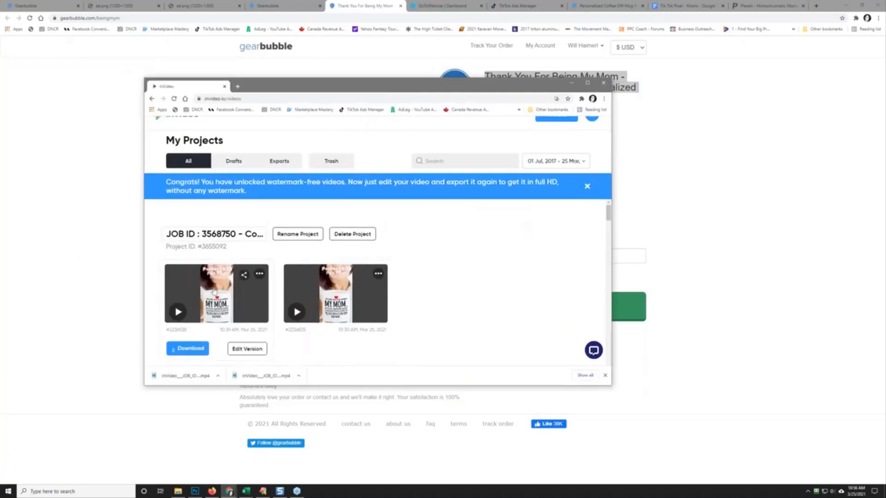
pyautogui.moveTo(307, 295)
pyautogui.moveTo(494, 86); pyautogui.dragTo(0, 119)
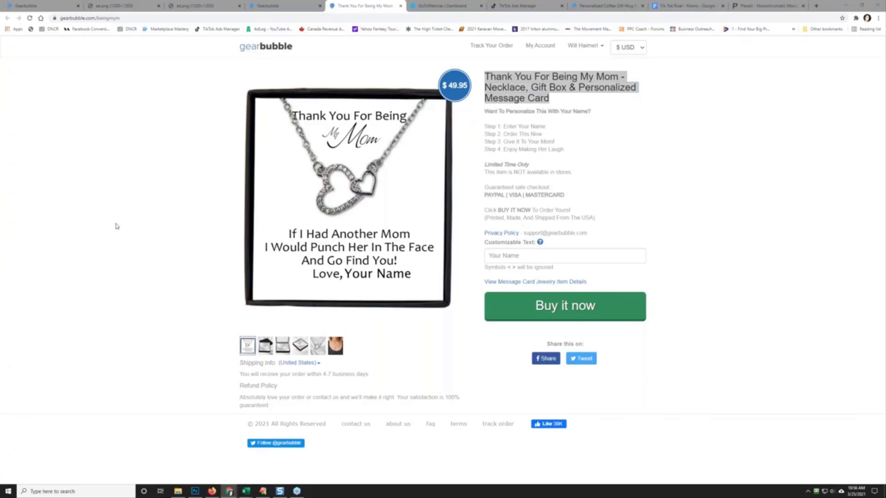
pyautogui.click(699, 172)
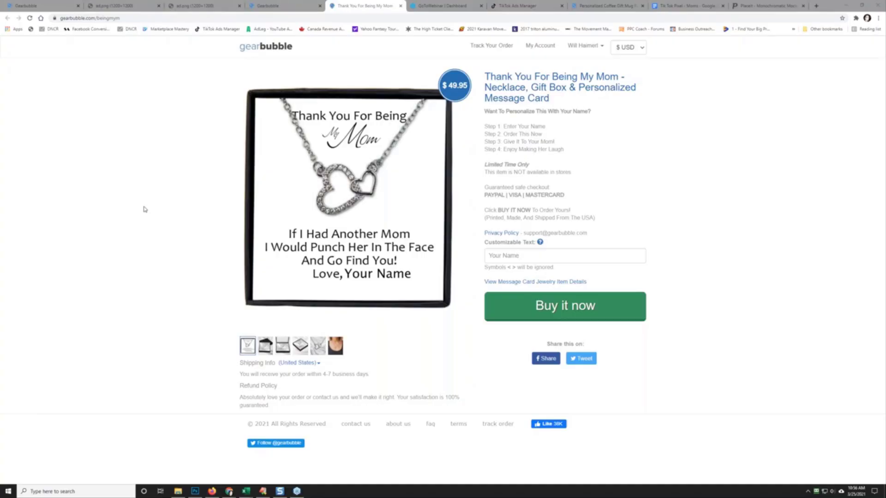
pyautogui.click(508, 8)
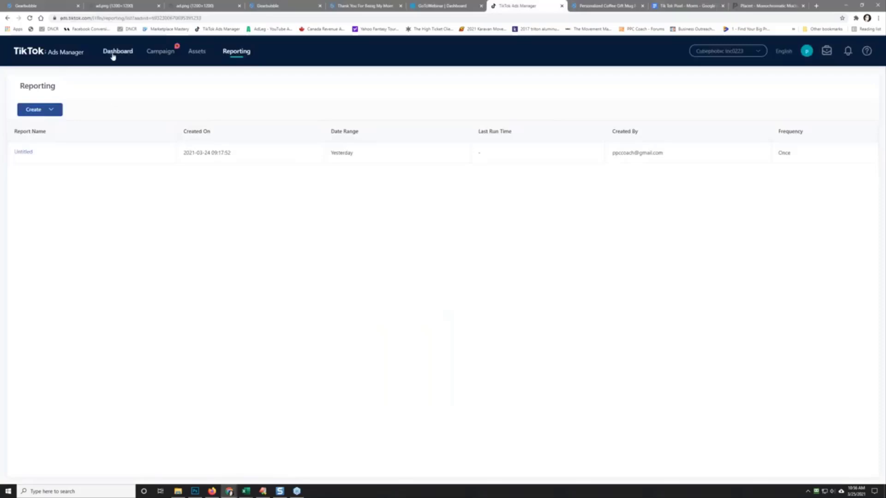
# Step: In the Campaign table, highlight the second campaign's 0.50 CAD CPC and 3.75 CAD CPM figures
pyautogui.click(153, 54)
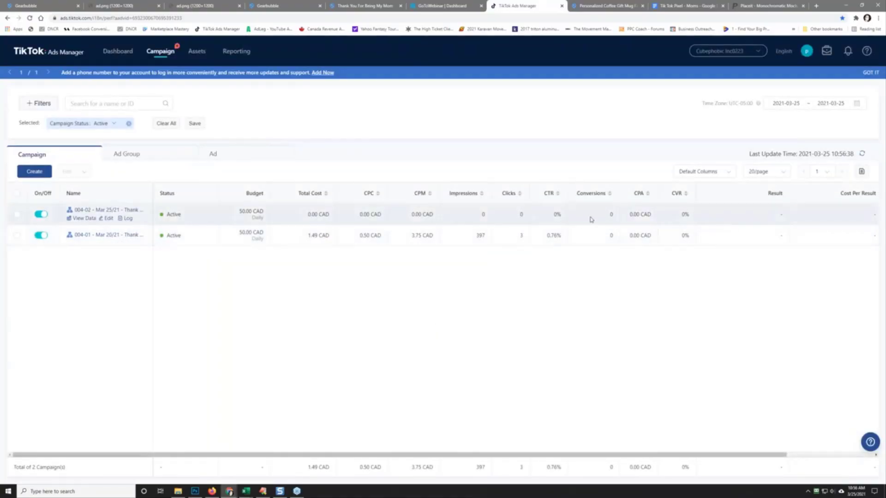
pyautogui.doubleClick(483, 214)
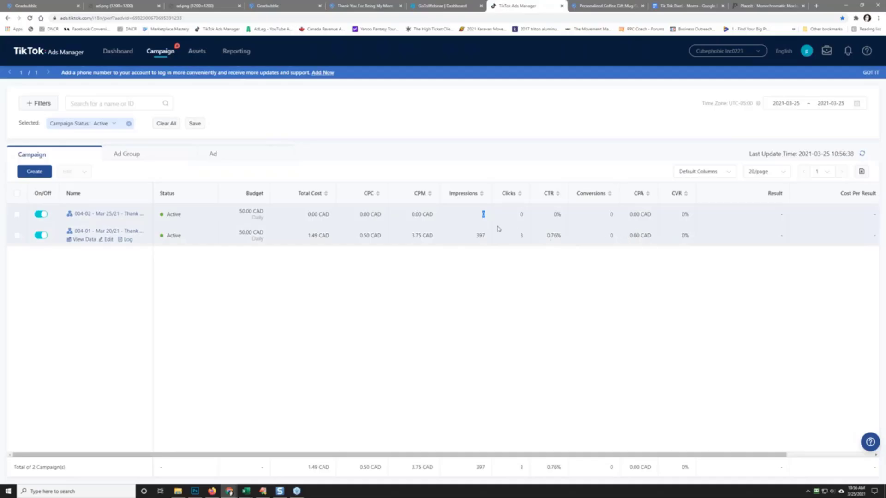
pyautogui.moveTo(411, 235); pyautogui.dragTo(434, 235)
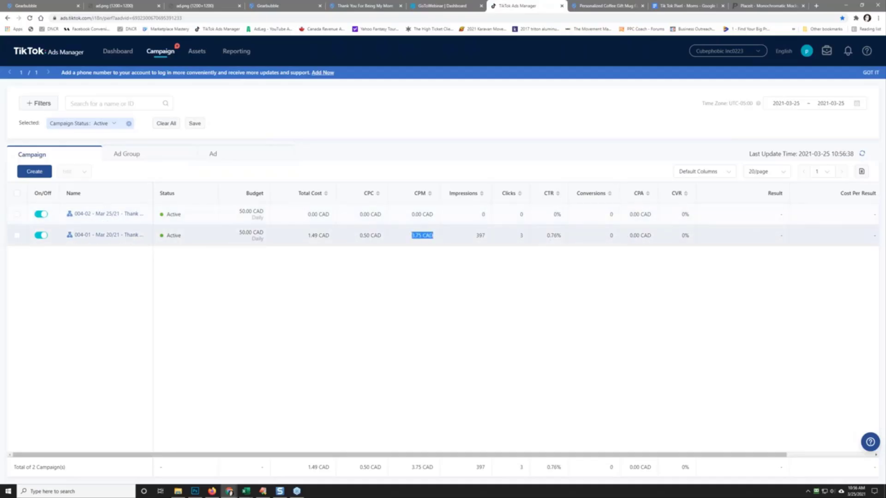
pyautogui.click(416, 238)
pyautogui.moveTo(411, 236); pyautogui.dragTo(434, 240)
pyautogui.click(423, 237)
pyautogui.moveTo(358, 236); pyautogui.dragTo(386, 239)
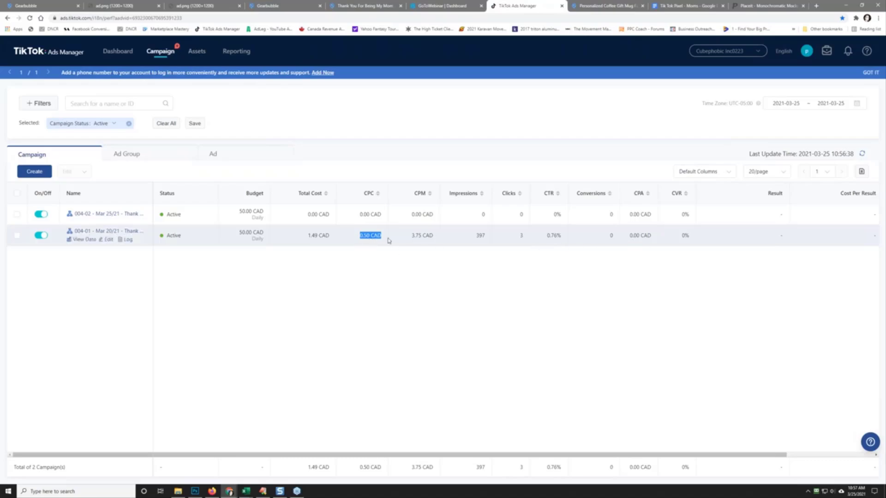
pyautogui.click(373, 235)
pyautogui.moveTo(411, 236); pyautogui.dragTo(446, 240)
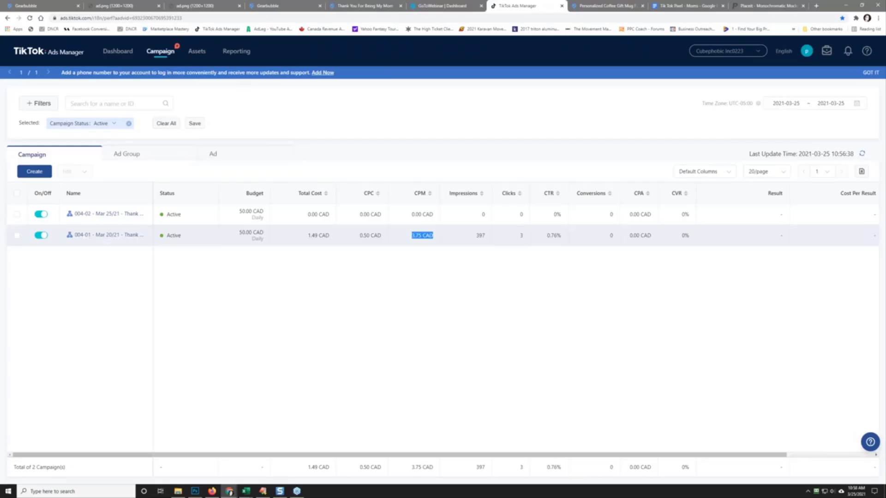
pyautogui.click(523, 322)
pyautogui.moveTo(547, 236); pyautogui.dragTo(563, 241)
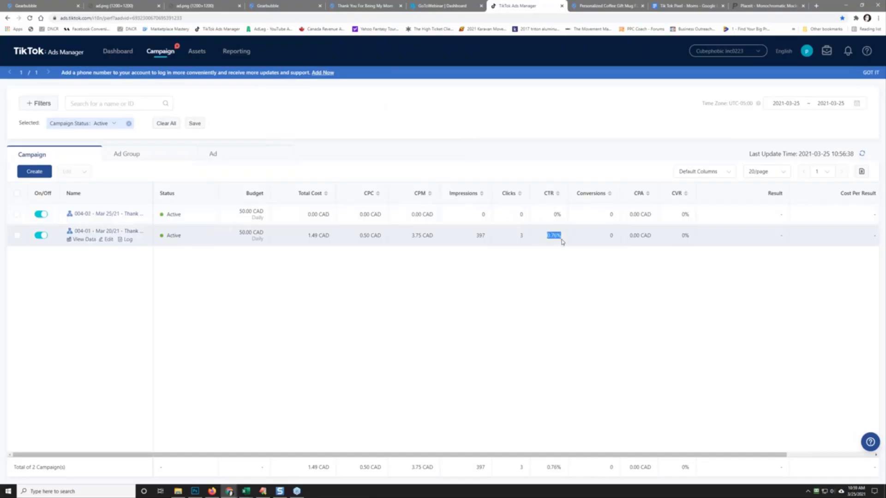
pyautogui.click(518, 241)
pyautogui.moveTo(548, 236); pyautogui.dragTo(563, 241)
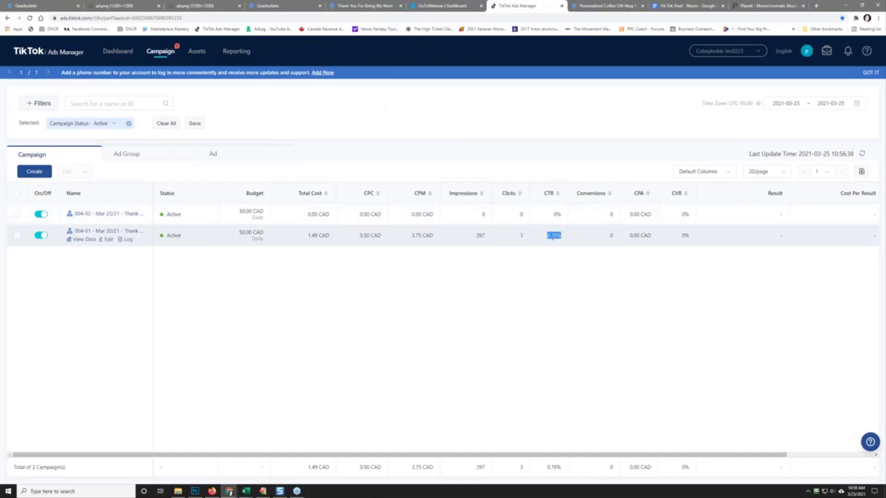
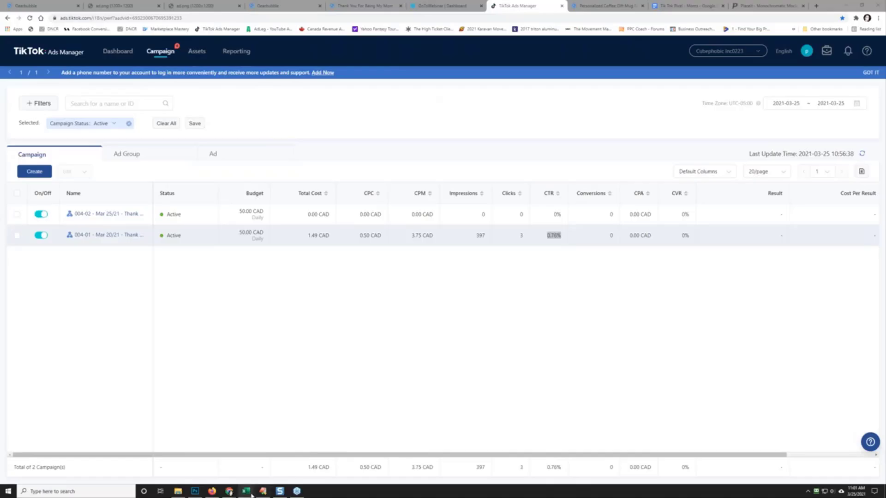
# Step: Bring up the TikTok ads report in Excel, shift it aside, then minimise it
pyautogui.moveTo(249, 495)
pyautogui.click(271, 474)
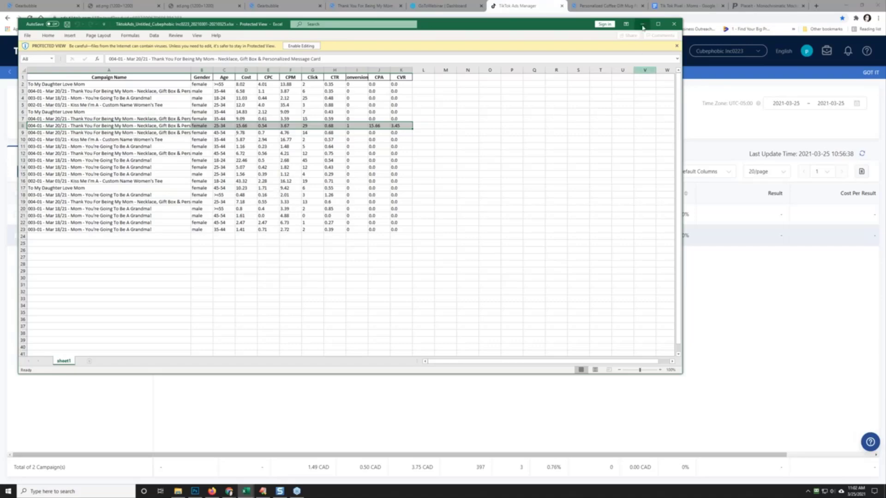
pyautogui.click(144, 29)
pyautogui.moveTo(444, 29); pyautogui.dragTo(521, 98)
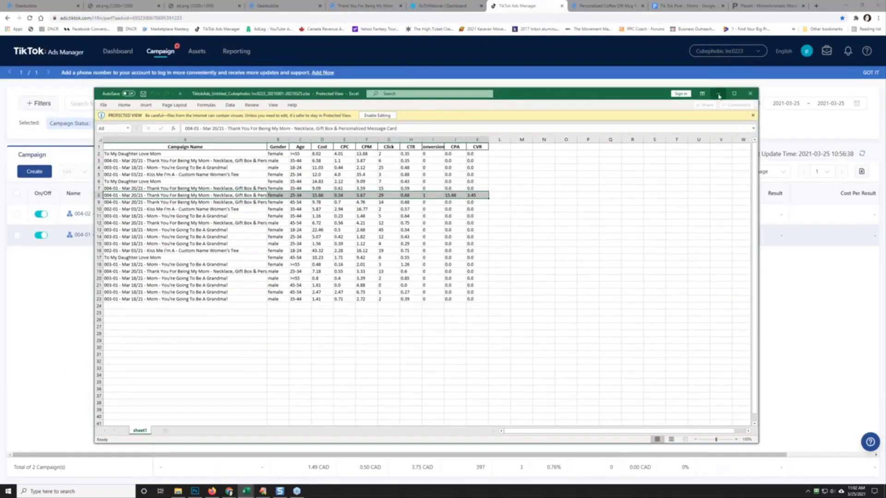
pyautogui.click(718, 94)
pyautogui.click(431, 102)
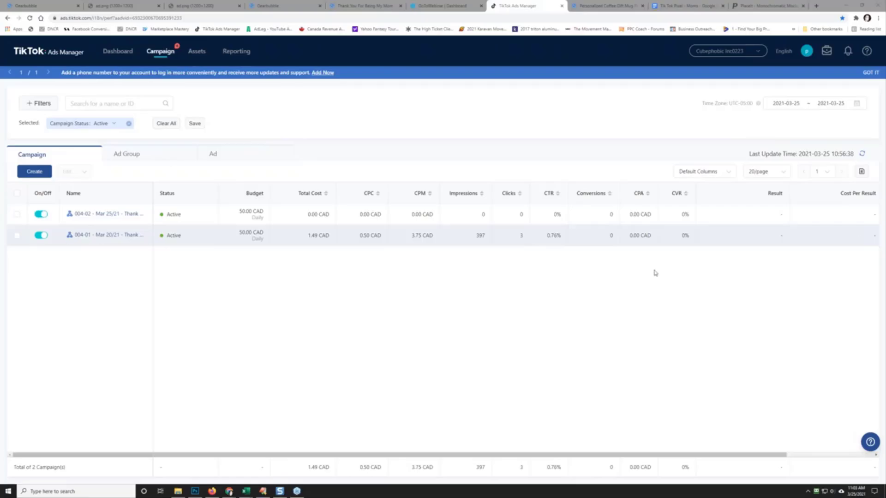
# Step: Restore the TikTok ads report once more and minimise it again
pyautogui.moveTo(247, 493)
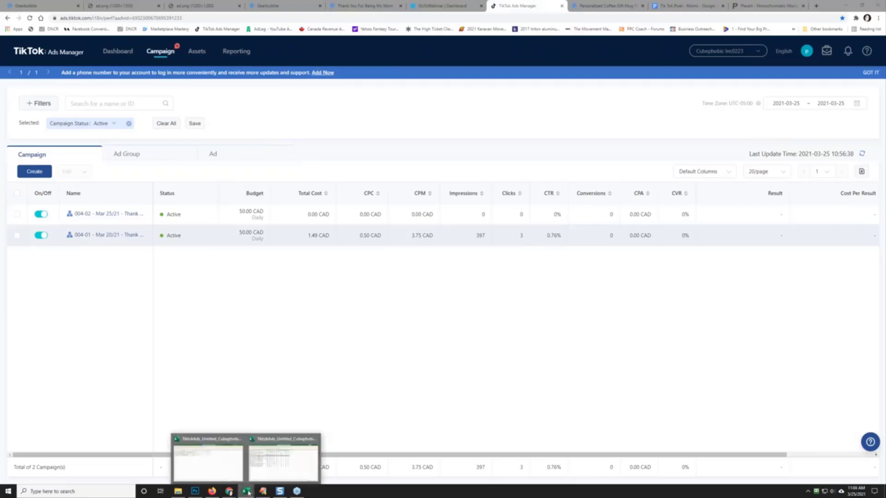
pyautogui.click(281, 455)
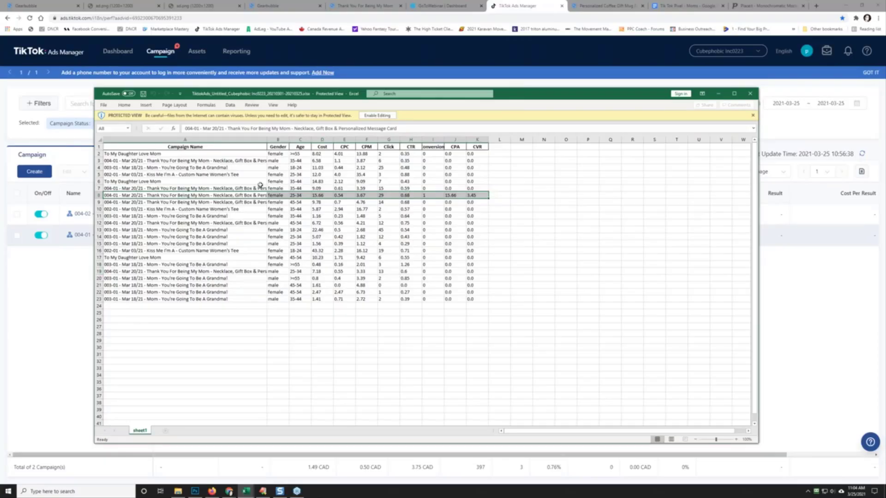
pyautogui.click(717, 94)
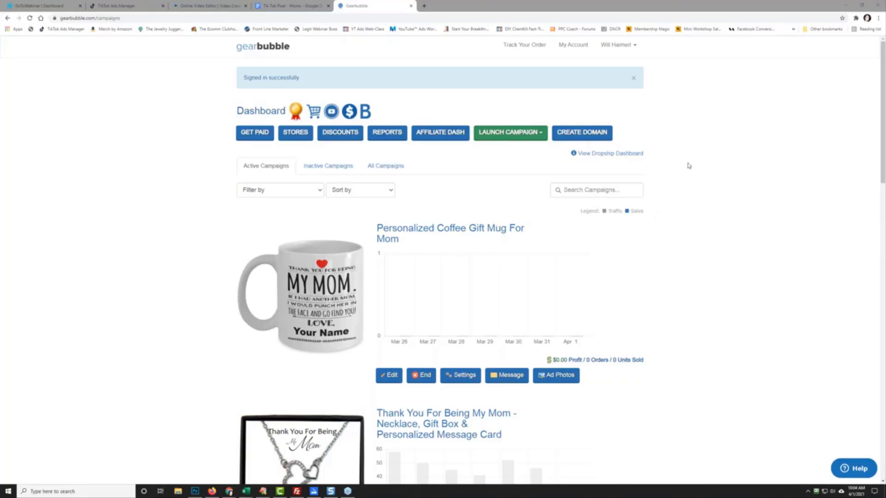
# Step: Dismiss Gearbubble's 'Signed in successfully' alert and switch to the TikTok Ads Manager tab
pyautogui.click(634, 79)
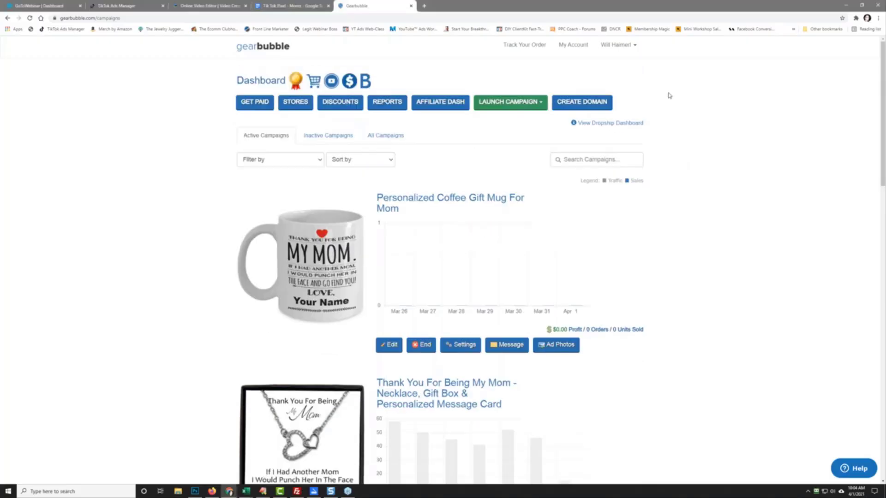
pyautogui.click(117, 4)
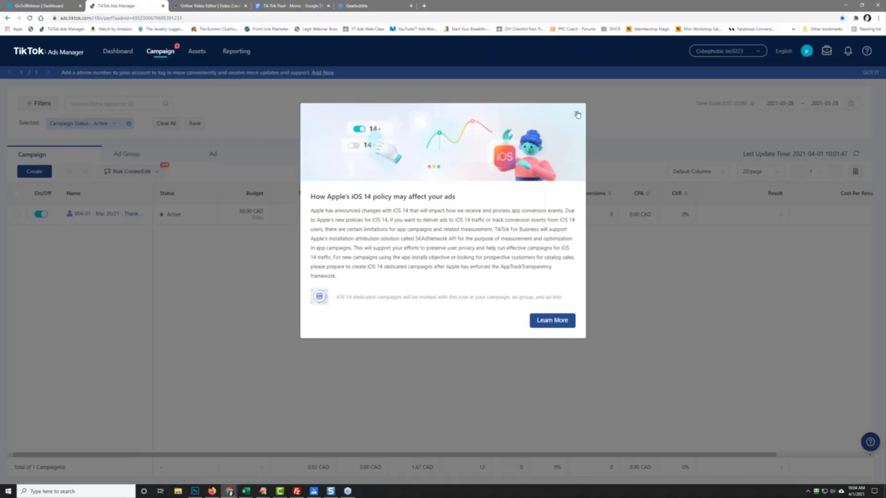
# Step: Highlight the 'Apple's iOS 14 policy' wording in the notice title, then clear it
pyautogui.moveTo(326, 197); pyautogui.dragTo(392, 198)
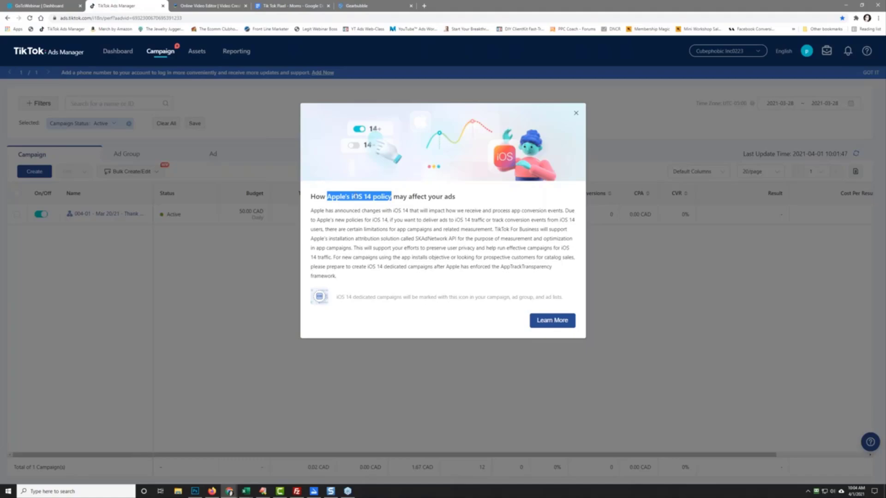
pyautogui.click(355, 196)
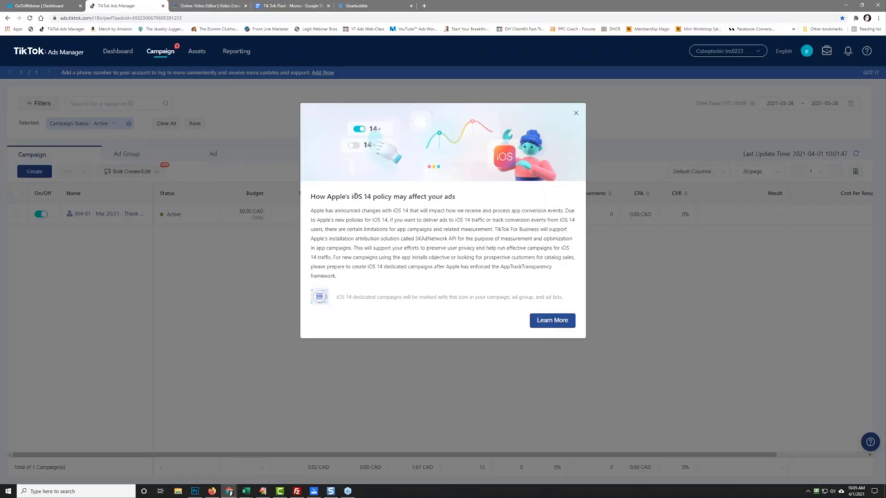
# Step: Close the iOS 14 notice to show the campaign's 0.02 CAD spend and 12 impressions
pyautogui.click(576, 113)
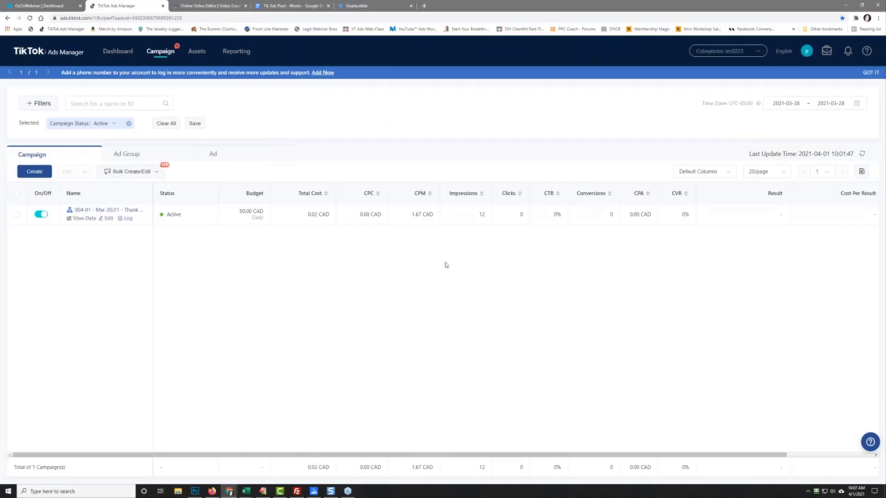
# Step: Switch to Snagit Editor, then to the Dear Mom card in Photoshop
pyautogui.moveTo(331, 492)
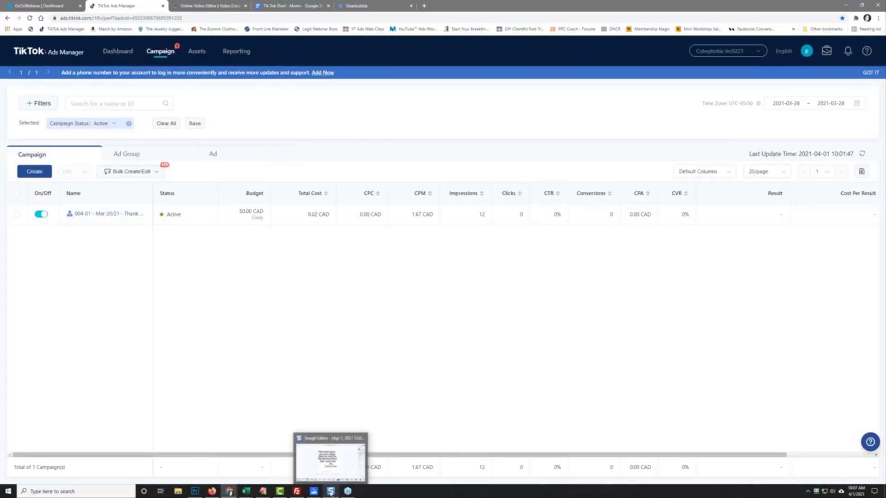
pyautogui.click(328, 461)
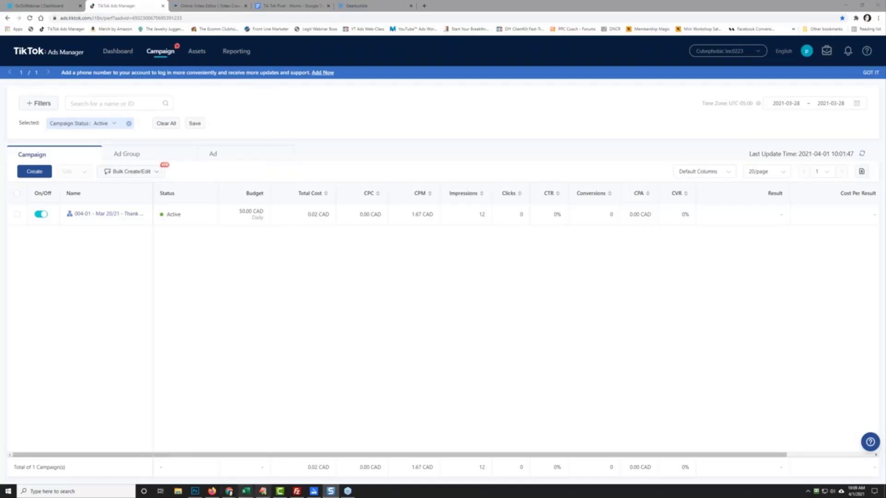
pyautogui.click(195, 491)
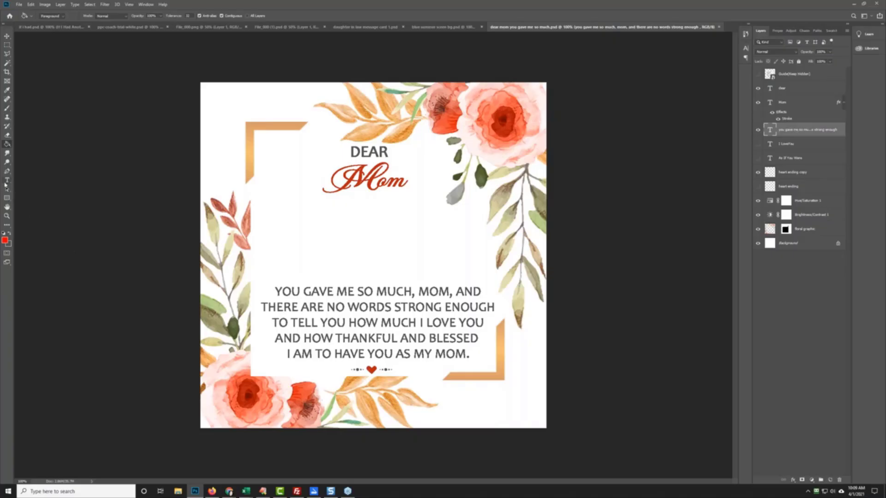
# Step: Replace the message with 'the more i grow, the more i realize / that you are THE BEST BEST FRIEND / THAT I EVER HAD.'
pyautogui.click(7, 180)
pyautogui.moveTo(275, 290); pyautogui.dragTo(583, 366)
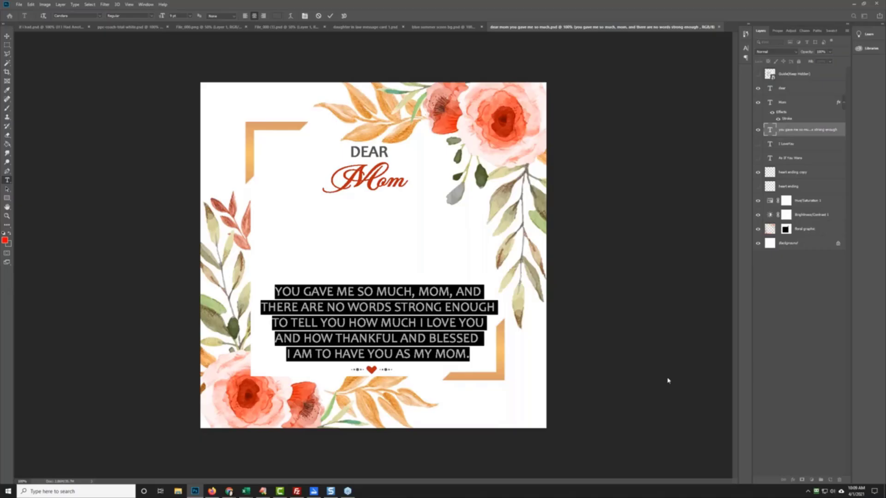
pyautogui.write('the more i grow')
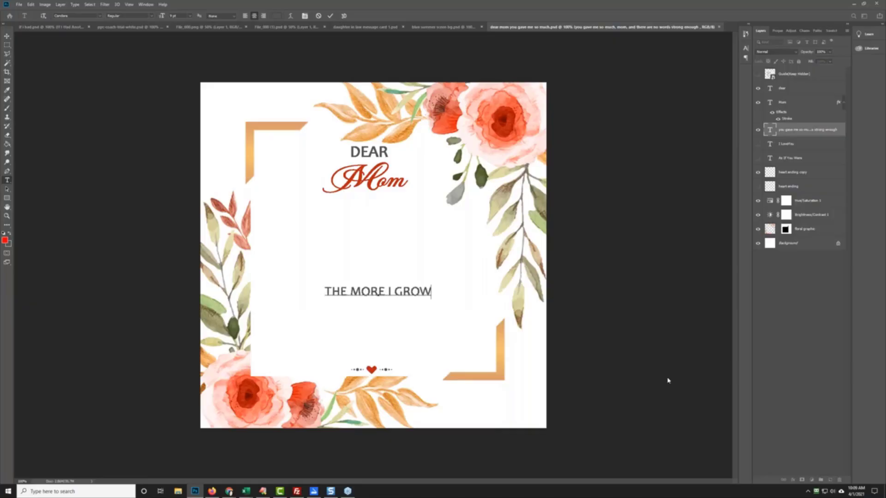
pyautogui.write(', the more i')
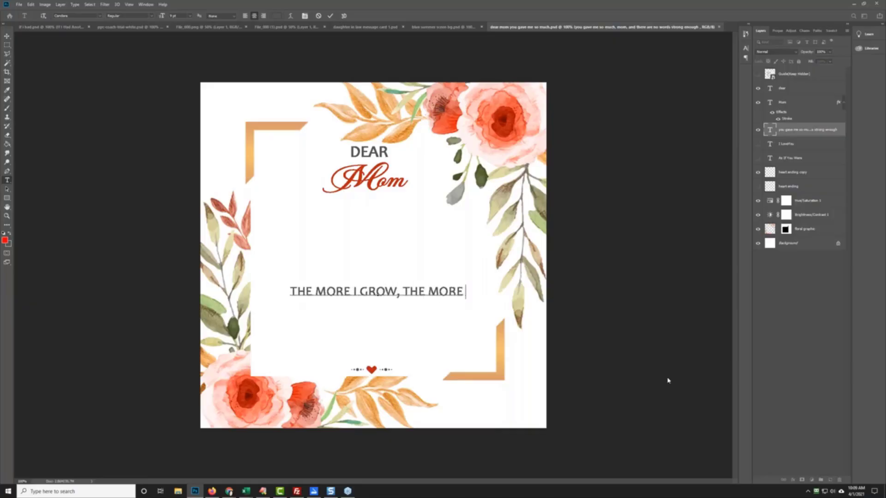
pyautogui.write(' realize')
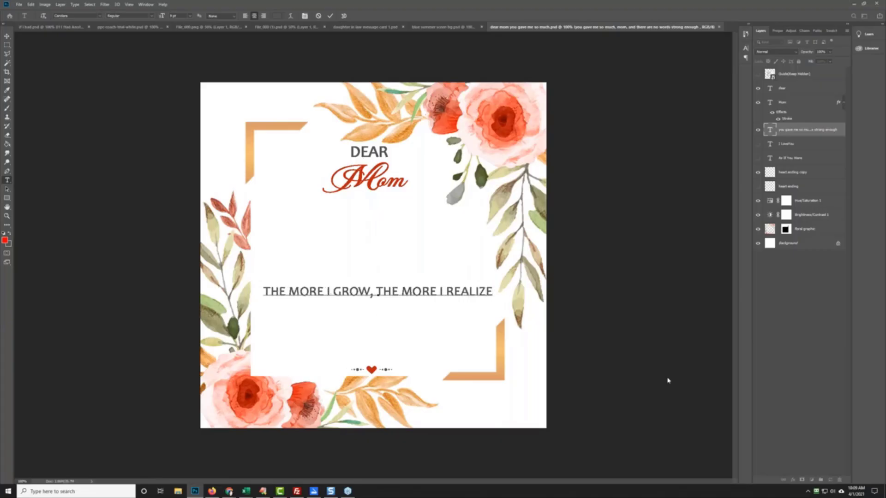
pyautogui.press('Return')
pyautogui.write('that you are')
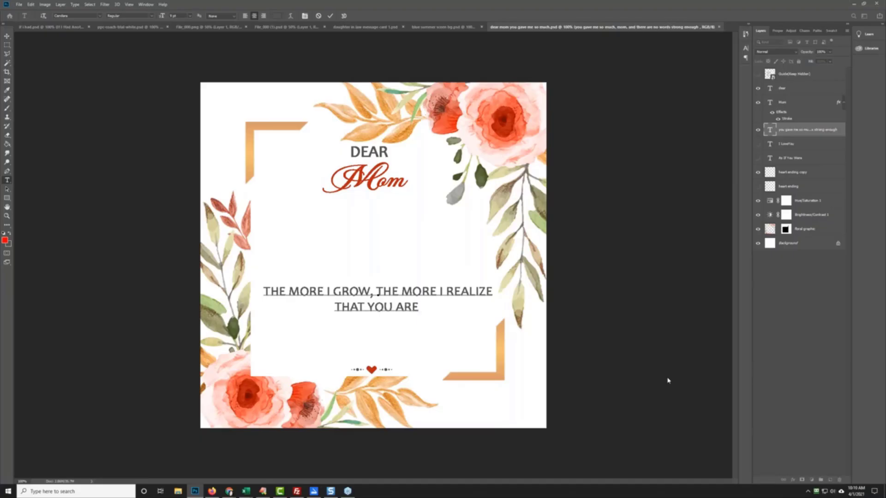
pyautogui.write('THE ')
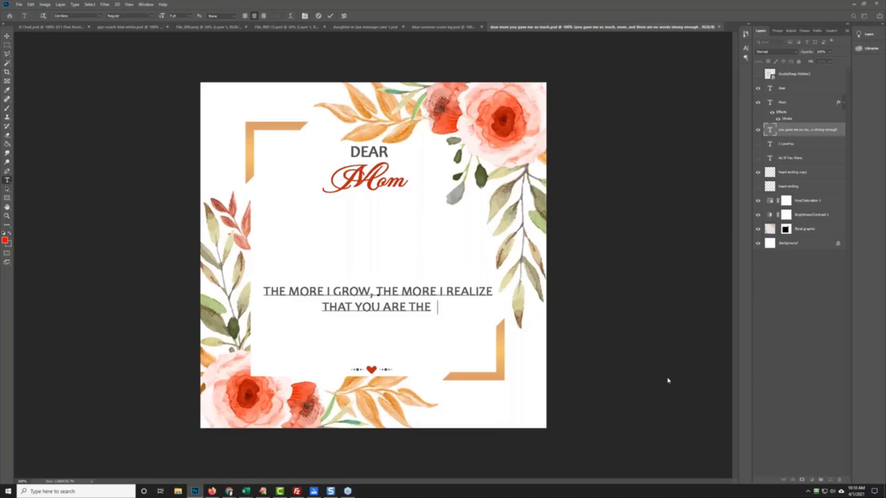
pyautogui.write('BEST BEST FRIEND')
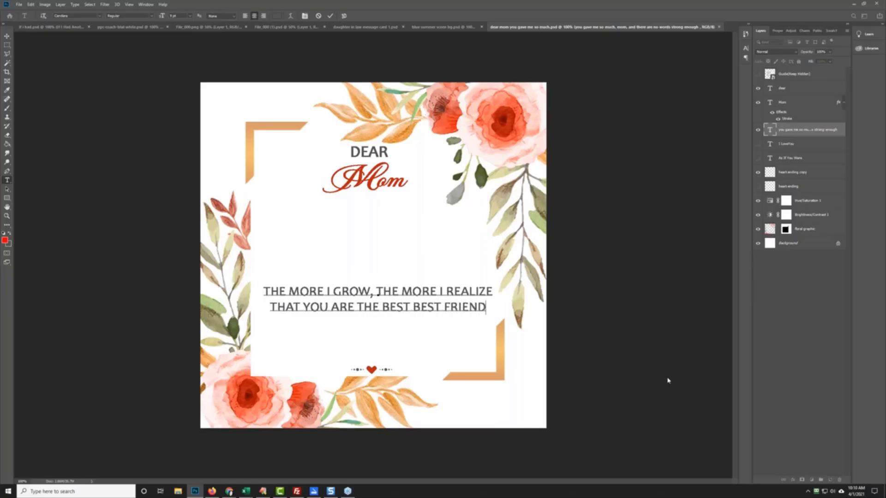
pyautogui.press('Return')
pyautogui.write('THAT I EVER HAD')
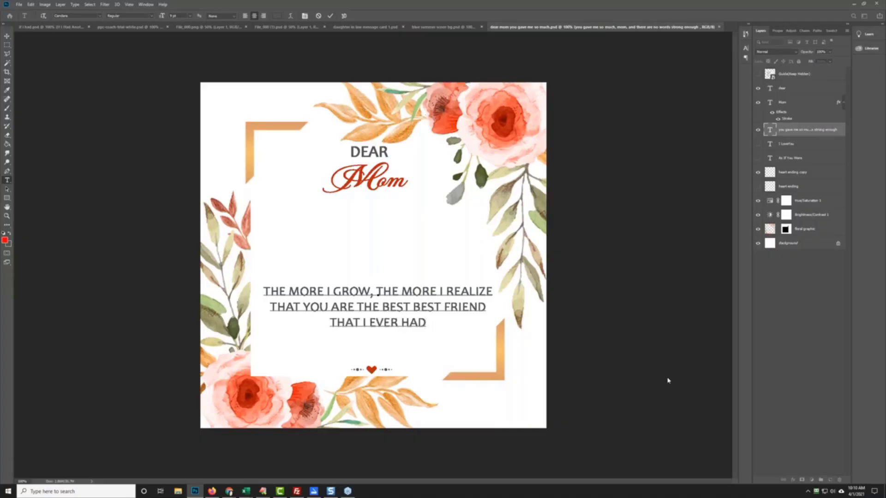
pyautogui.write(',')
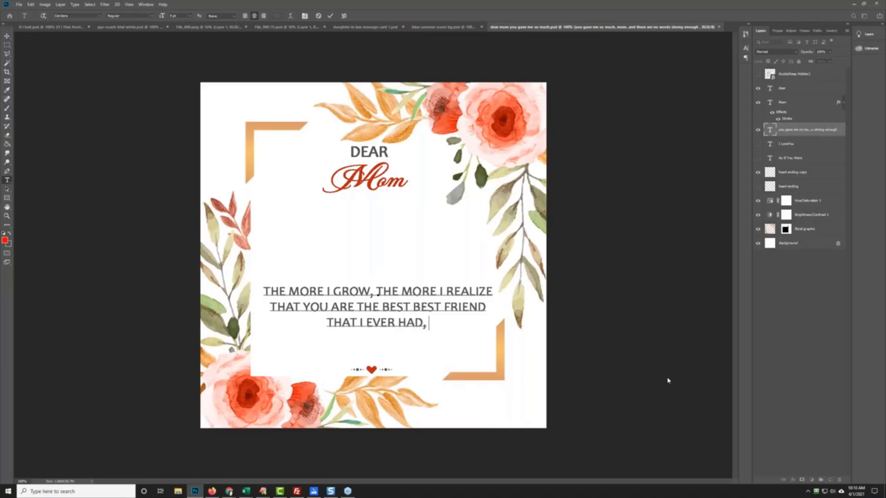
pyautogui.press('BackSpace')
pyautogui.press('BackSpace')
pyautogui.write('.')
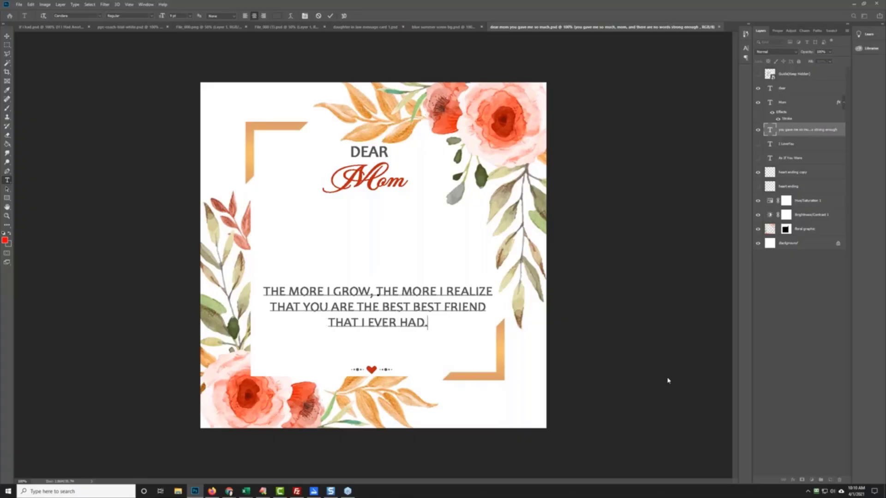
# Step: Extend the verse to '…THAT I EVER HAD - I LOVE YOU' with a HAPPY MOTHER'S DAY line
pyautogui.press('BackSpace')
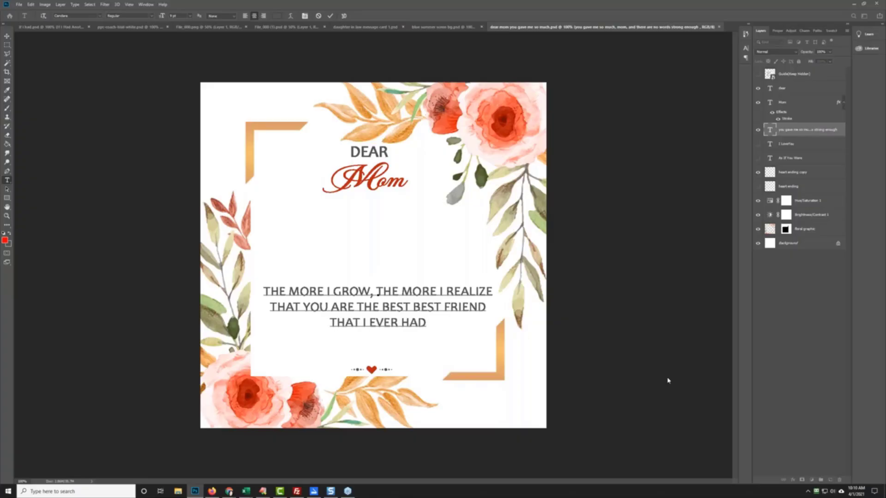
pyautogui.press('Return')
pyautogui.write('I LOVE YOU')
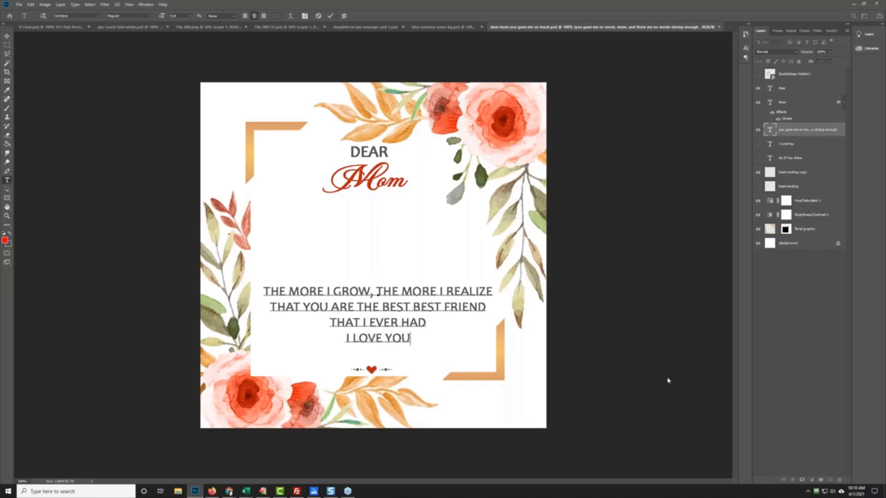
pyautogui.write(' MOM')
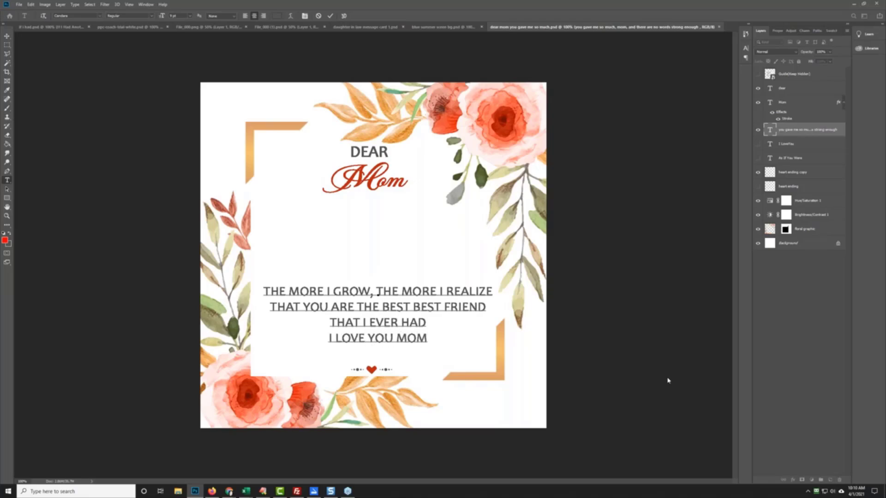
pyautogui.press('BackSpace')
pyautogui.press('BackSpace')
pyautogui.press('BackSpace')
pyautogui.press('BackSpace')
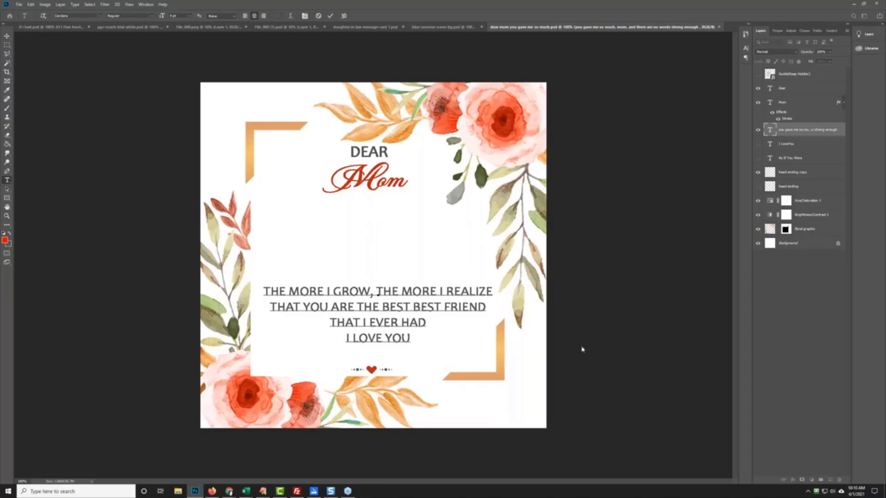
pyautogui.press('Return')
pyautogui.write('HAPPY M')
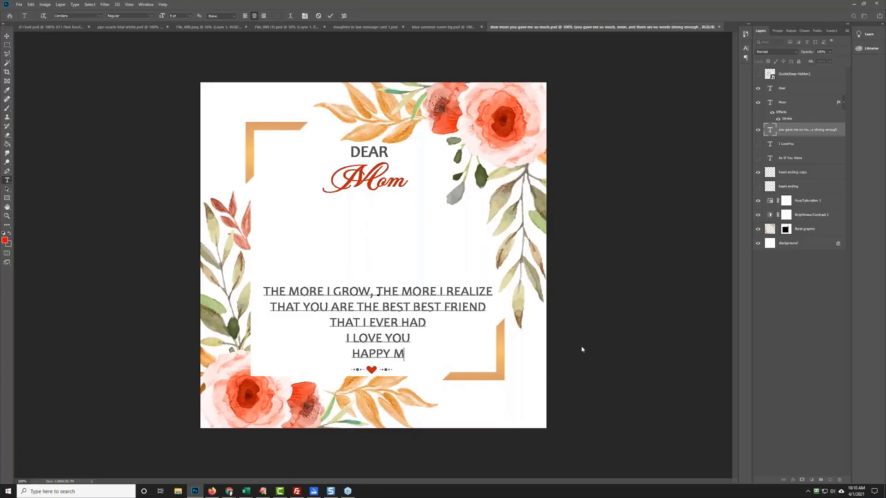
pyautogui.write("OTHER'S DAY")
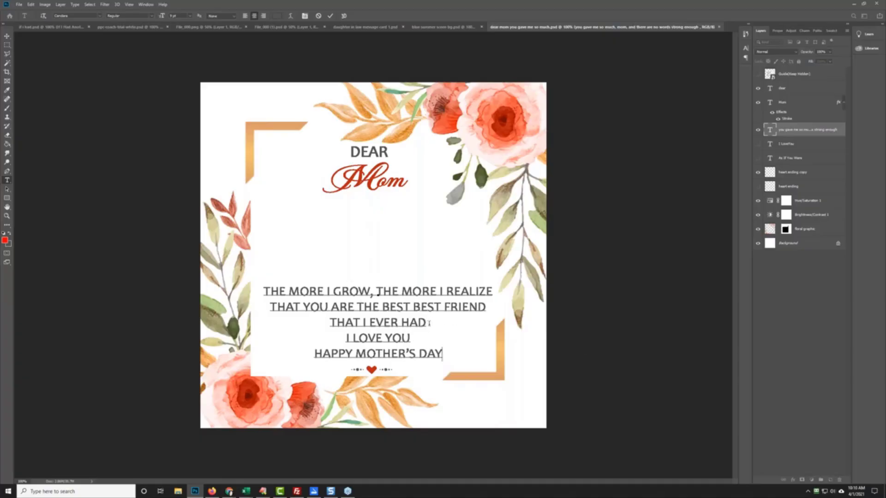
pyautogui.click(454, 332)
pyautogui.write('-')
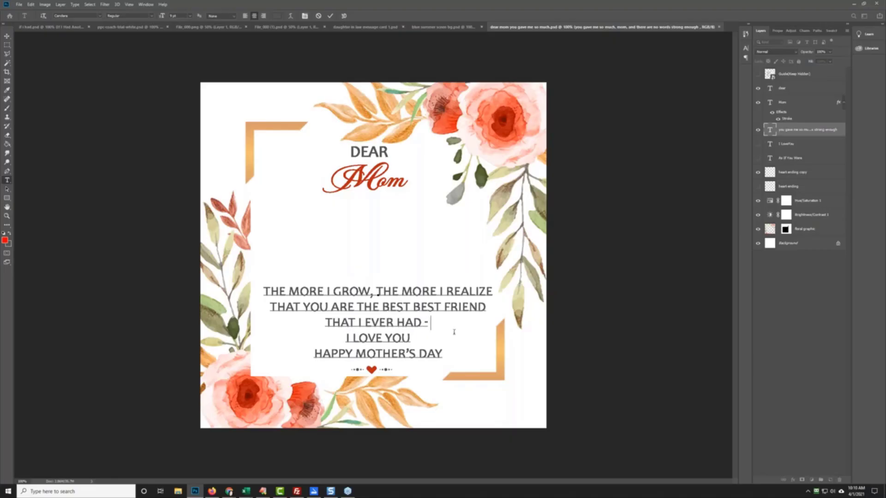
pyautogui.press('Delete')
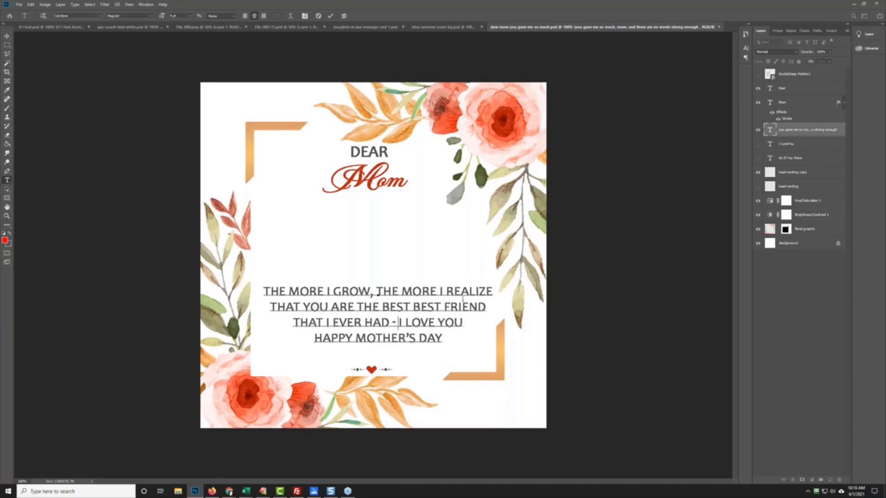
# Step: Commit the verse, nudge it down two steps, and compare against the reference quote image
pyautogui.click(7, 36)
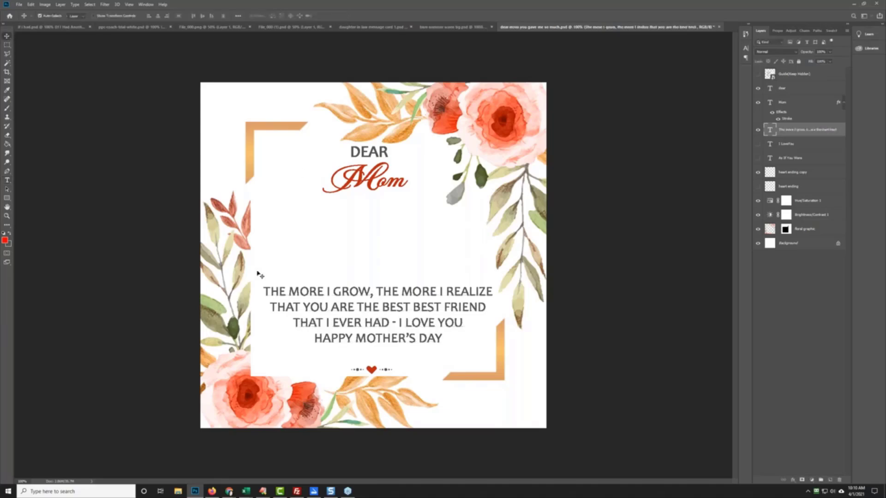
pyautogui.press('Down')
pyautogui.press('Down')
pyautogui.press('Down')
pyautogui.press('Down')
pyautogui.press('Down')
pyautogui.press('Down')
pyautogui.press('Down')
pyautogui.press('Down')
pyautogui.press('Down')
pyautogui.press('Down')
pyautogui.press('Down')
pyautogui.press('Down')
pyautogui.press('Down')
pyautogui.press('Down')
pyautogui.press('Down')
pyautogui.press('Down')
pyautogui.press('Down')
pyautogui.press('Down')
pyautogui.press('Down')
pyautogui.press('Down')
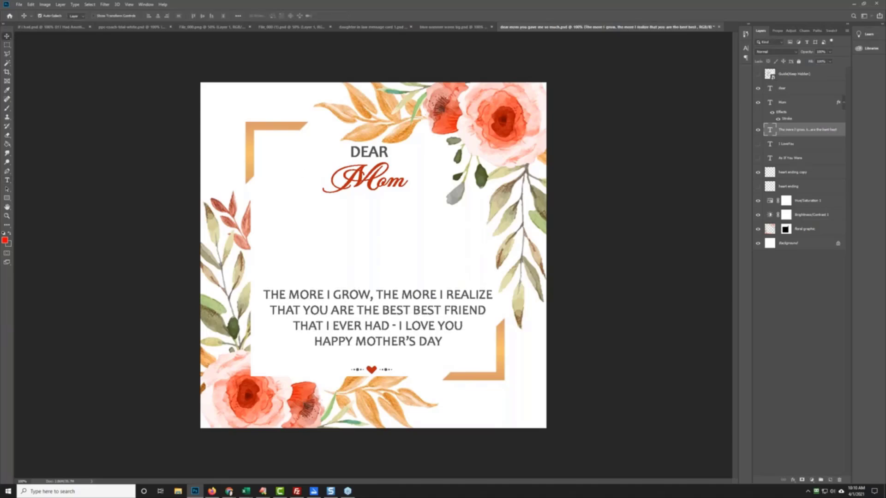
pyautogui.press('Down')
pyautogui.press('Down')
pyautogui.press('Down')
pyautogui.press('Down')
pyautogui.press('Down')
pyautogui.press('Down')
pyautogui.press('Down')
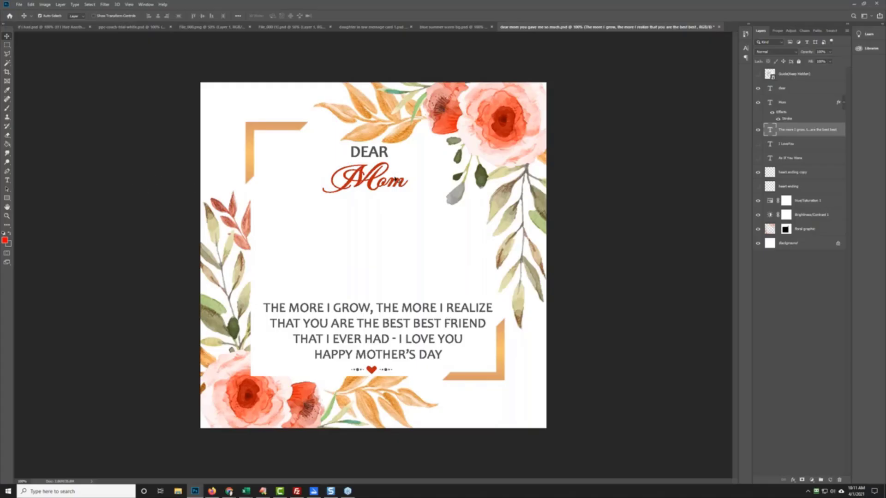
pyautogui.hotkey('alt', 'Tab')
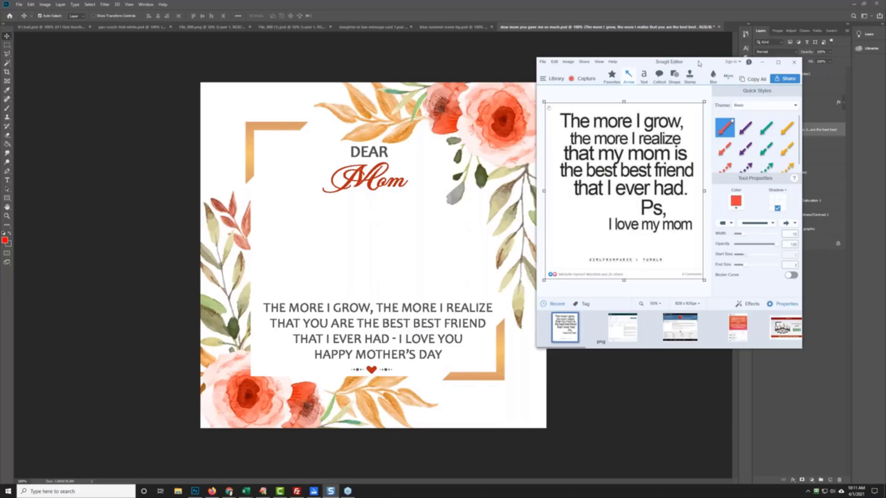
pyautogui.moveTo(699, 61); pyautogui.dragTo(885, 92)
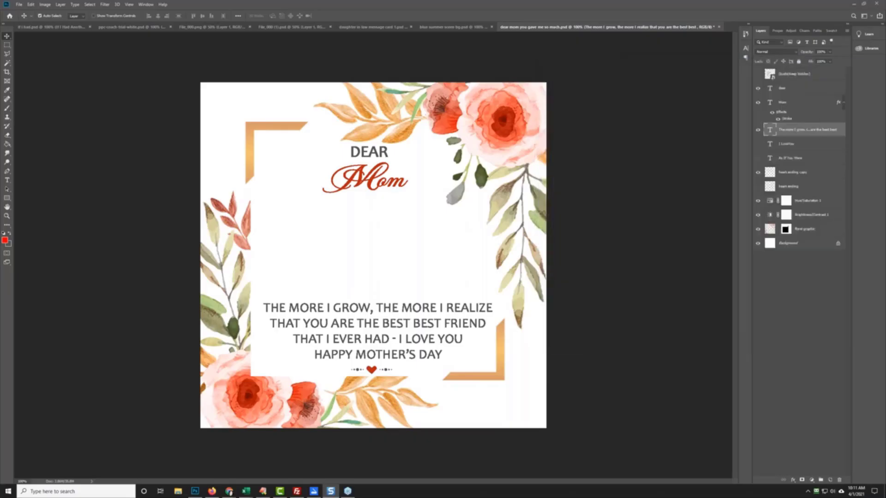
# Step: Start Save As from the File menu, after closing an accidentally opened file browser
pyautogui.click(19, 3)
pyautogui.click(46, 32)
pyautogui.click(406, 7)
pyautogui.click(14, 4)
pyautogui.click(69, 82)
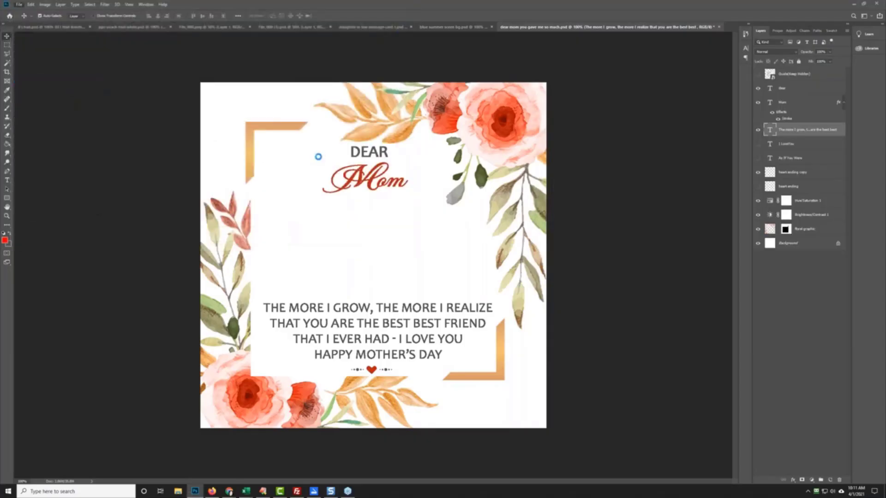
# Step: Save as 'dear mom the more i grow.psd' in a new 'the more i grow message card' folder
pyautogui.click(82, 17)
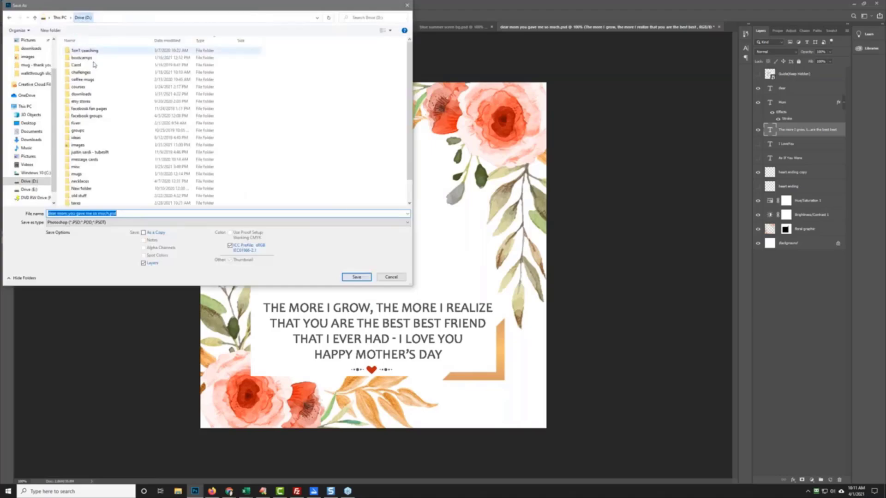
pyautogui.doubleClick(198, 71)
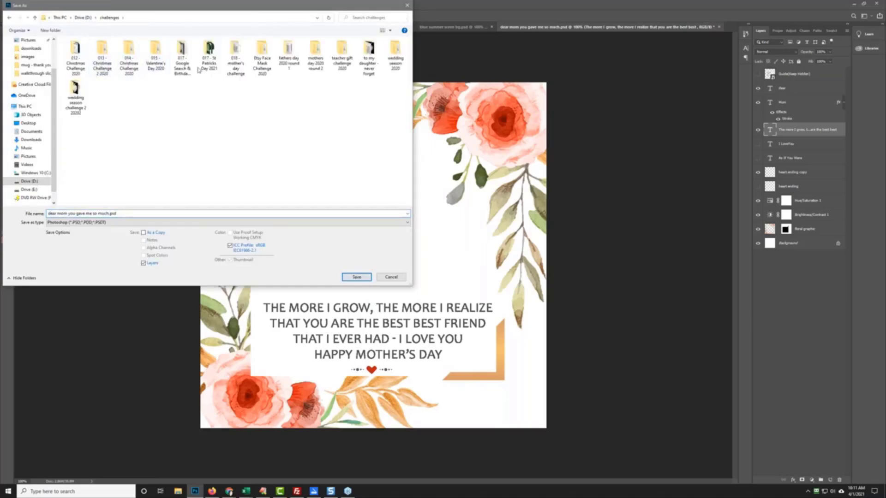
pyautogui.doubleClick(235, 62)
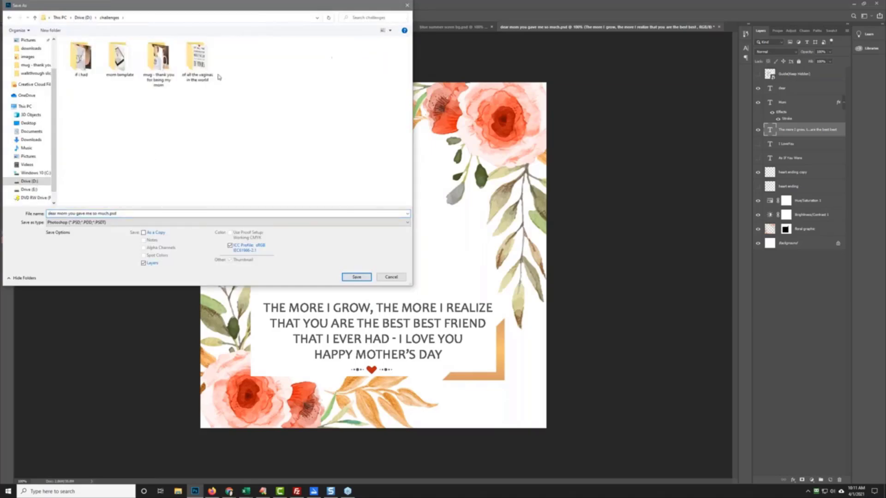
pyautogui.click(51, 30)
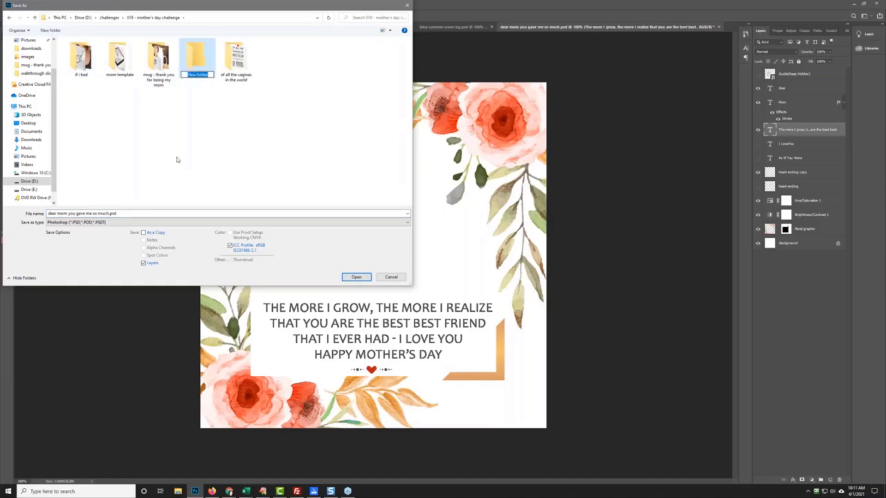
pyautogui.write('the more i grow message card')
pyautogui.press('Return')
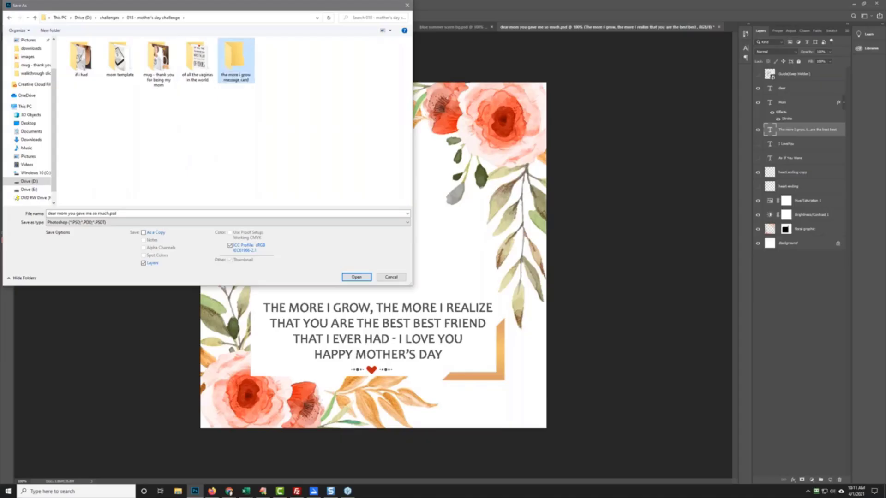
pyautogui.press('Return')
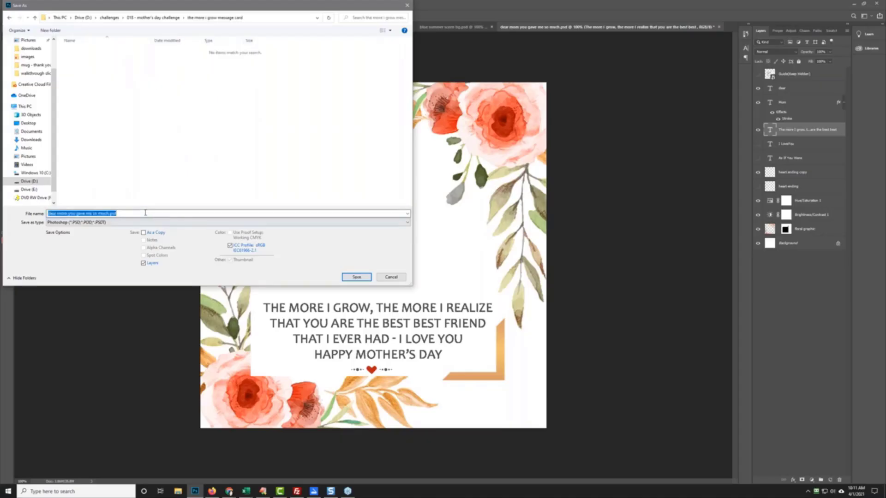
pyautogui.write('tea')
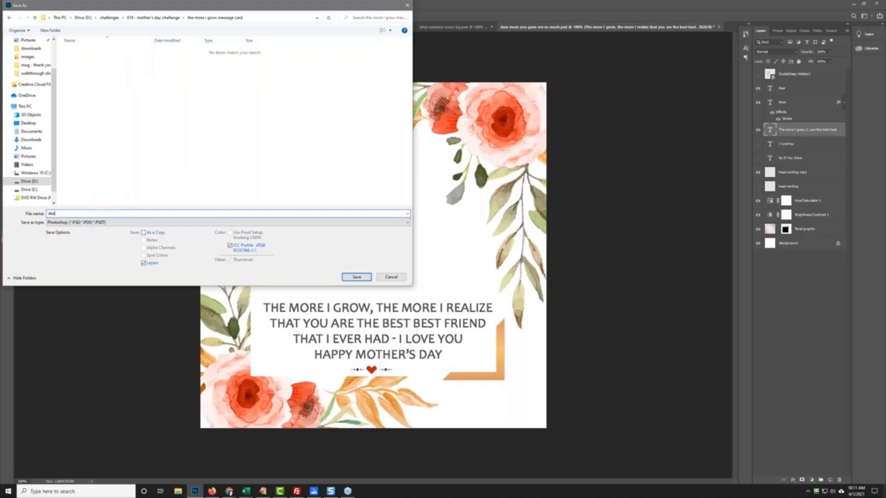
pyautogui.write('r mom the more i grow')
pyautogui.press('Return')
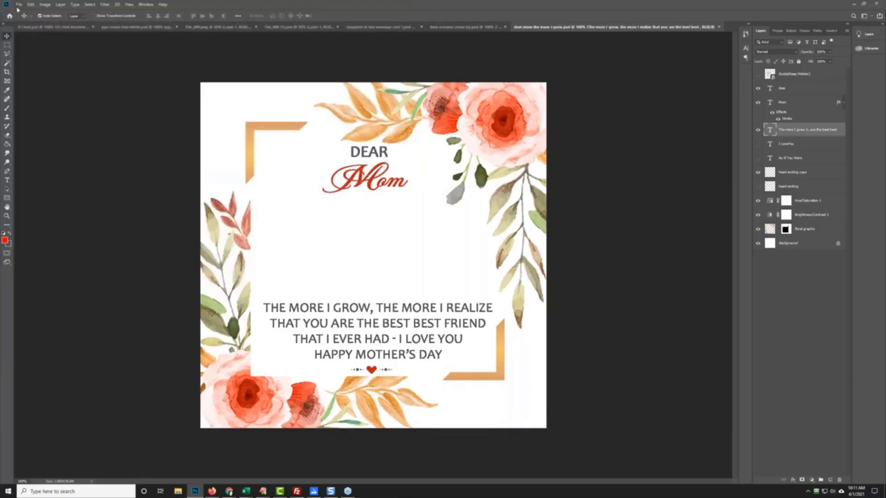
# Step: Quick-export a PNG copy of the card into the same folder
pyautogui.click(18, 5)
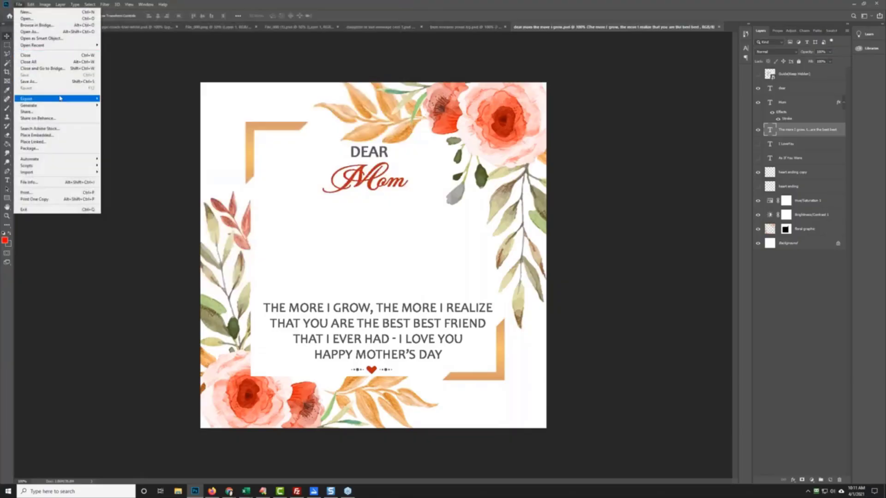
pyautogui.moveTo(60, 98)
pyautogui.click(125, 99)
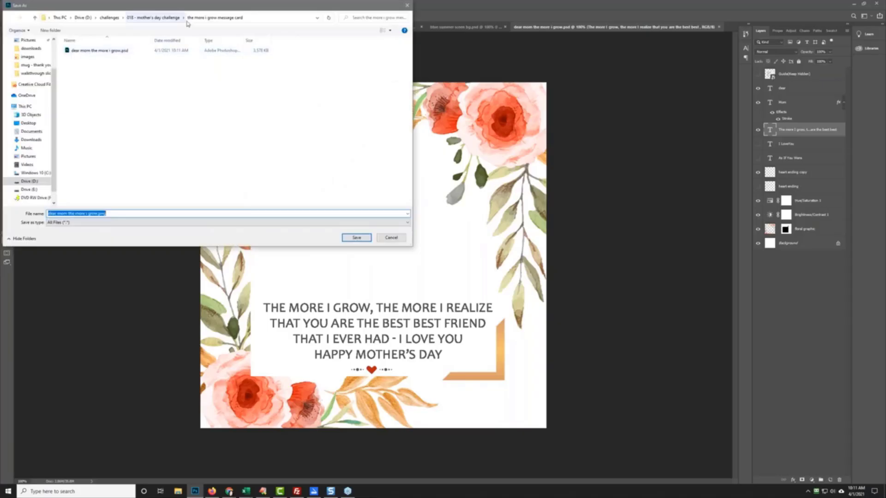
pyautogui.click(357, 238)
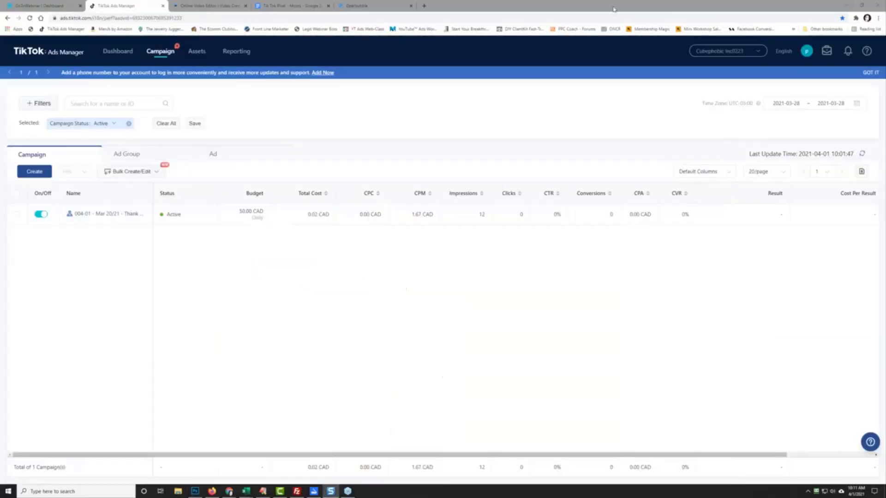
# Step: Start a new traditional Gearbubble campaign using Message Card Jewelry as the product
pyautogui.click(854, 3)
pyautogui.click(355, 4)
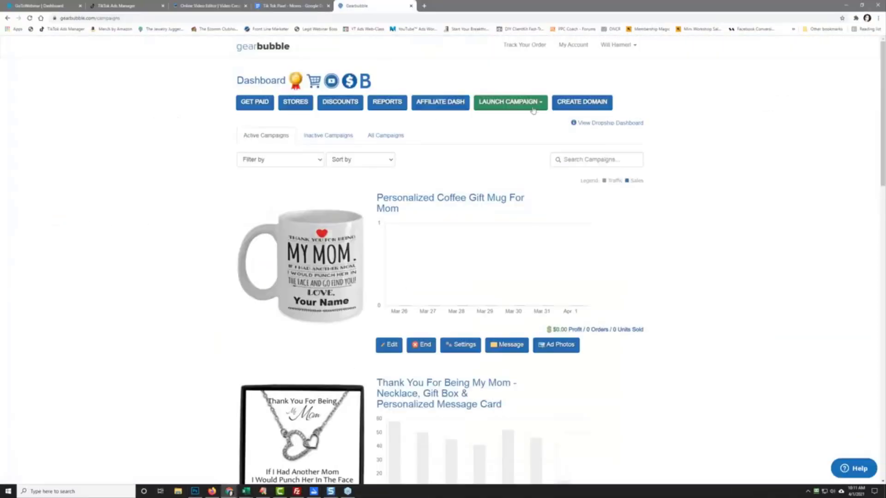
pyautogui.click(531, 110)
pyautogui.click(512, 119)
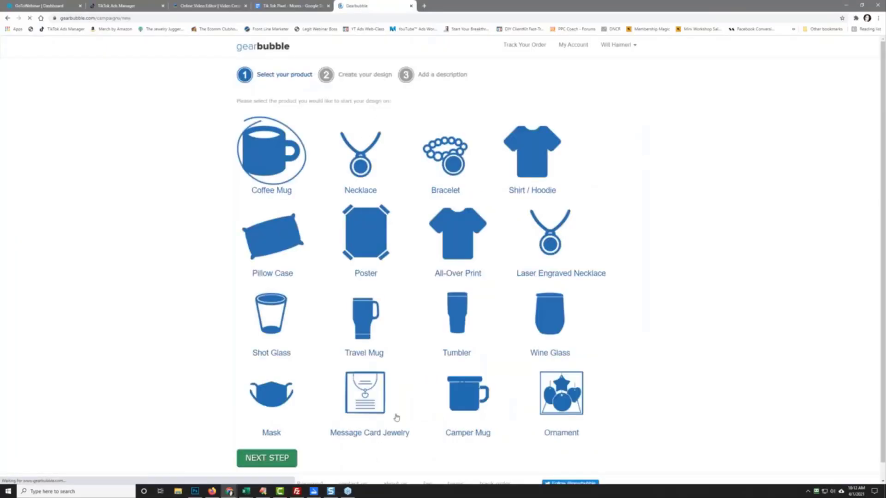
pyautogui.click(359, 408)
pyautogui.click(254, 458)
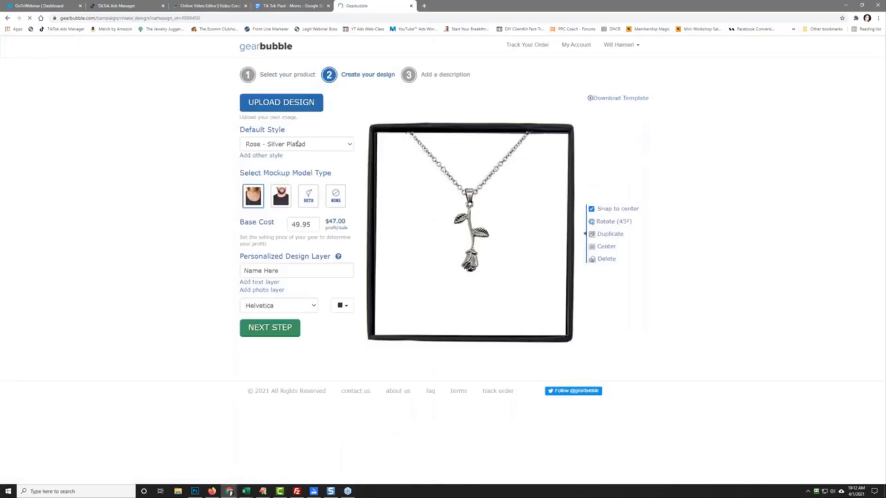
# Step: Preview Gold hearts, Compass, Crescent Moon, Interlocking Rings and Luxury Heart, then keep Interlocking Hearts - Silver Plated
pyautogui.click(298, 143)
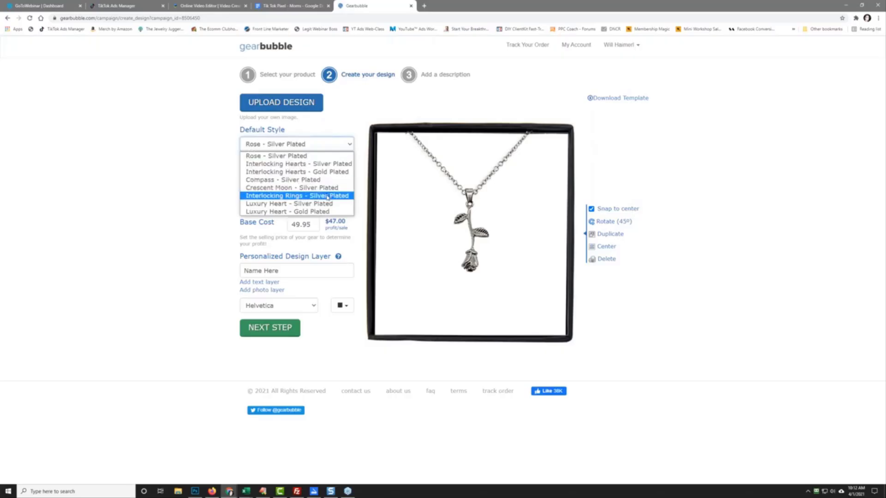
pyautogui.click(324, 165)
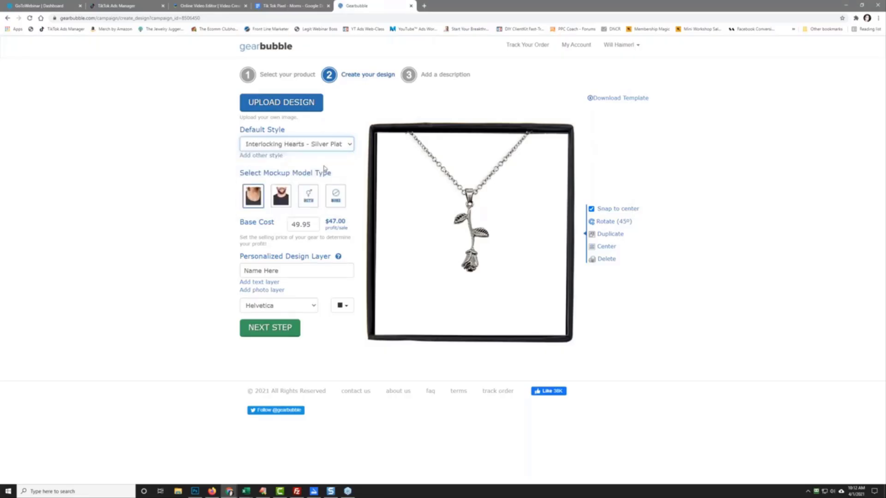
pyautogui.click(307, 146)
pyautogui.click(317, 172)
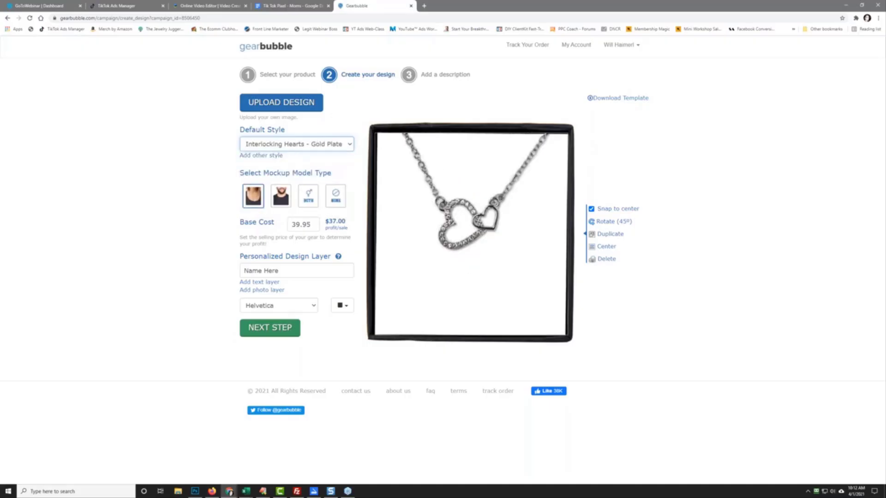
pyautogui.click(316, 148)
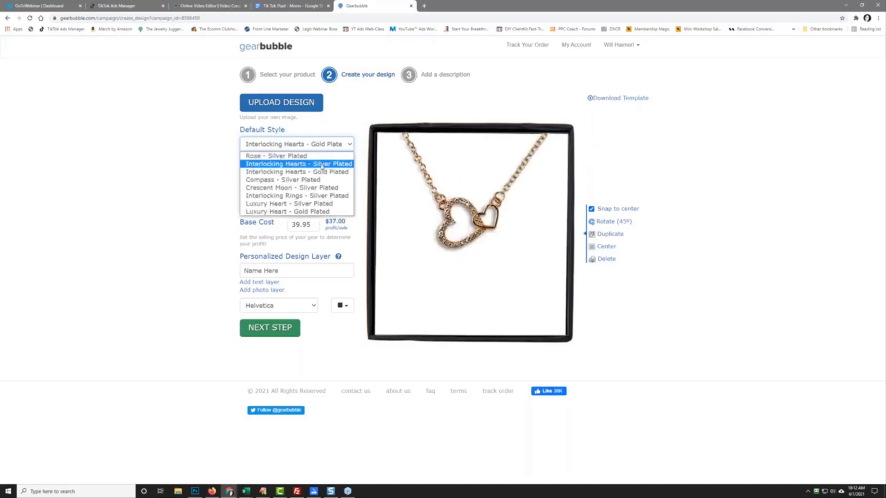
pyautogui.click(323, 181)
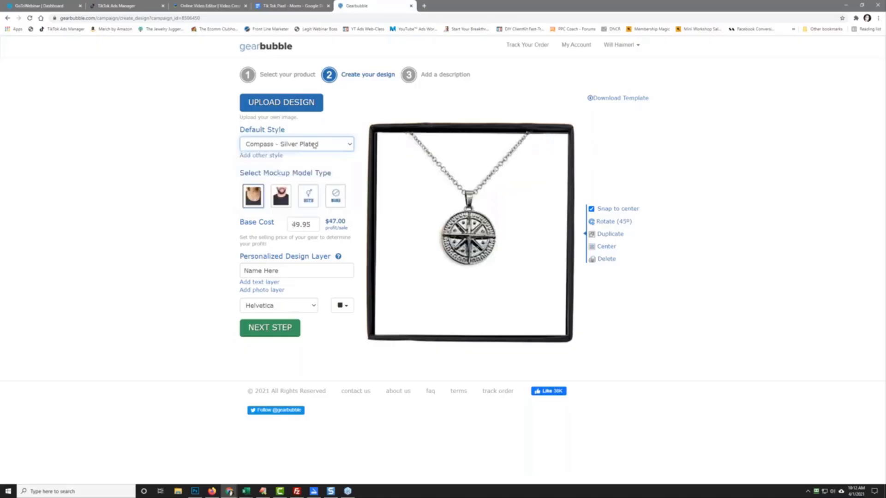
pyautogui.click(315, 145)
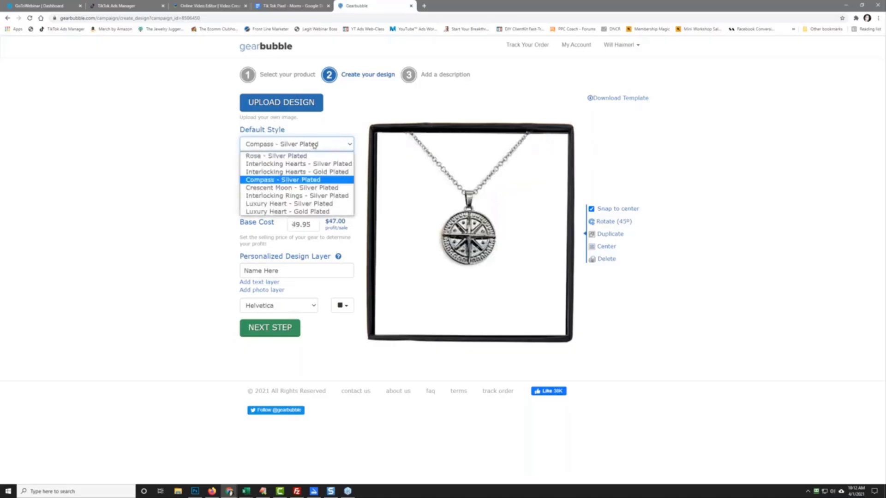
pyautogui.click(328, 188)
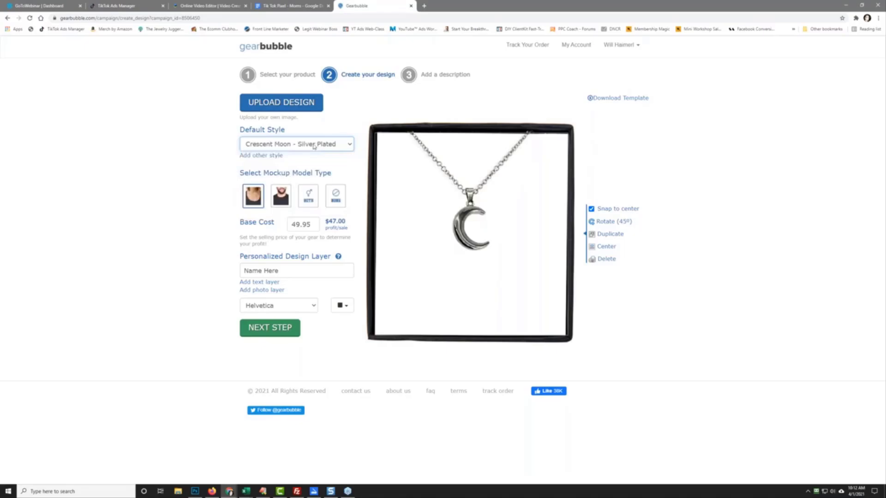
pyautogui.click(314, 146)
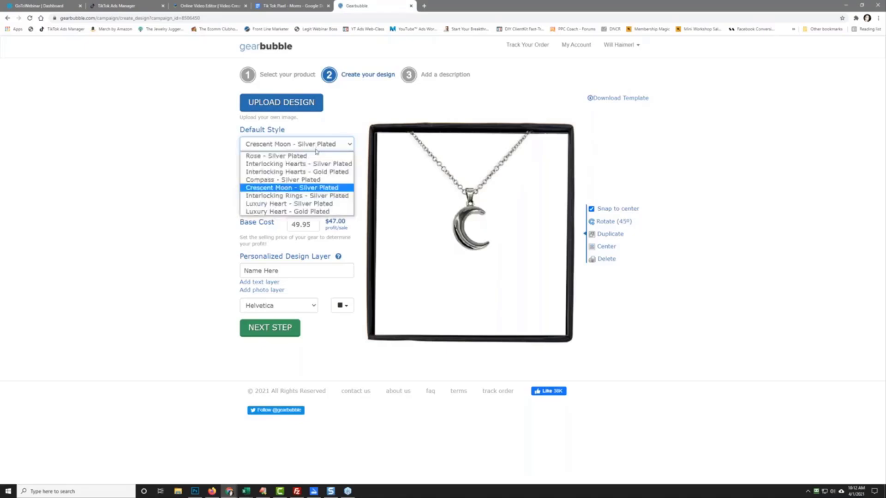
pyautogui.click(331, 196)
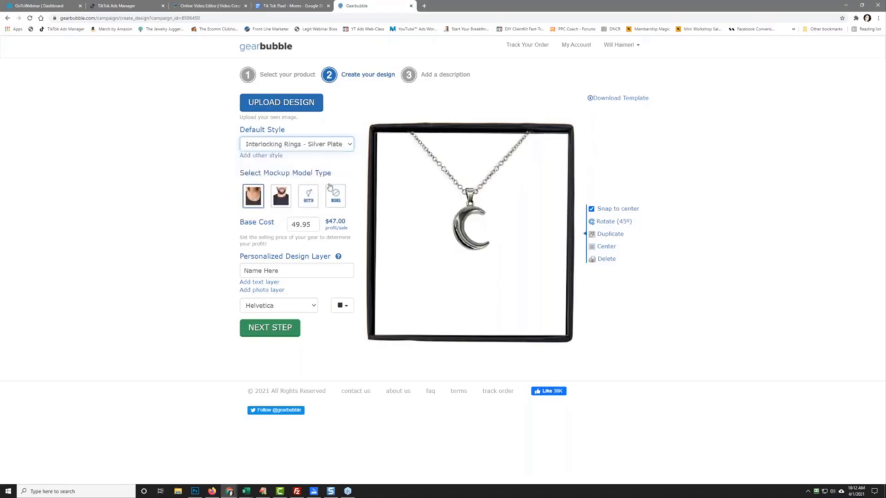
pyautogui.click(314, 145)
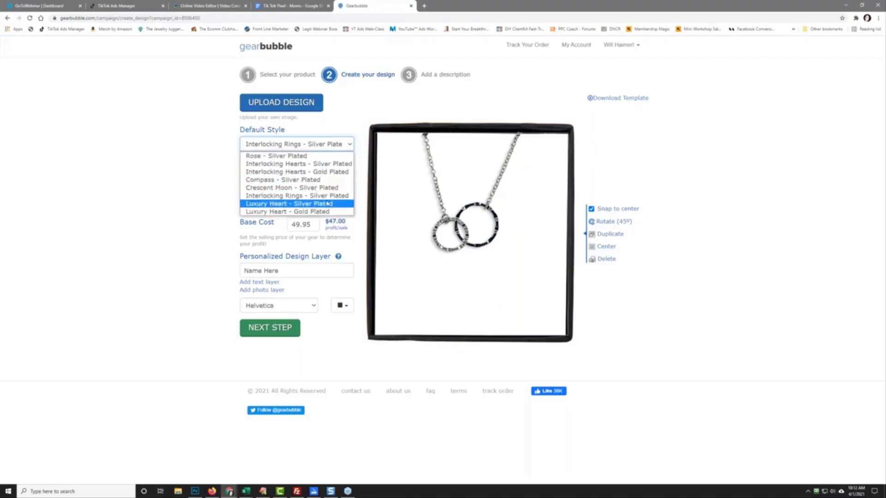
pyautogui.click(328, 203)
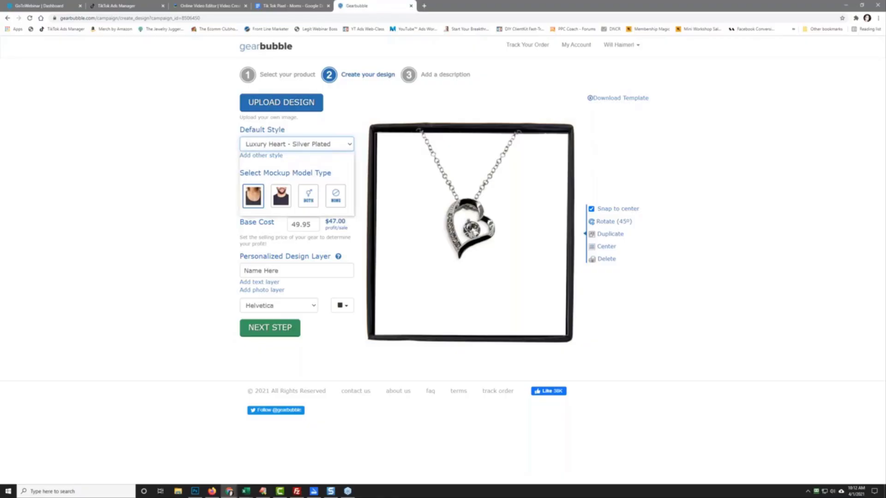
pyautogui.click(328, 144)
pyautogui.click(328, 165)
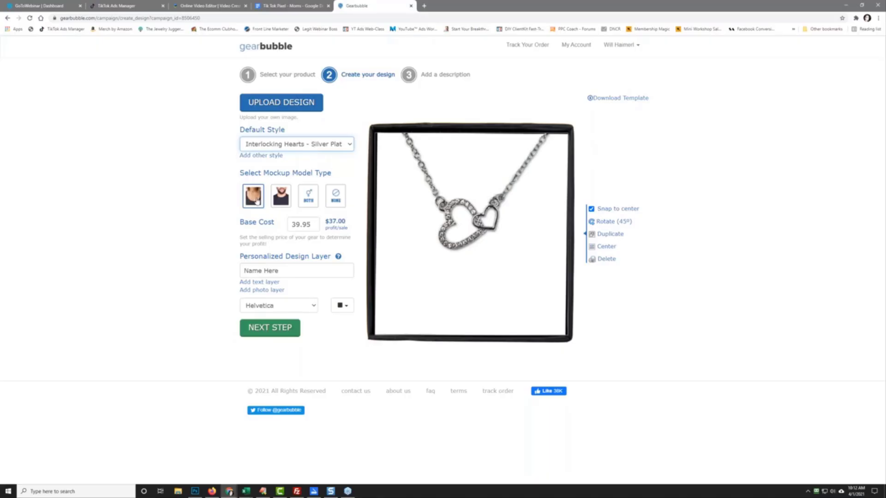
# Step: Retype the Base Cost a few times, finally setting 49.95 for $47.00 profit per sale
pyautogui.doubleClick(300, 224)
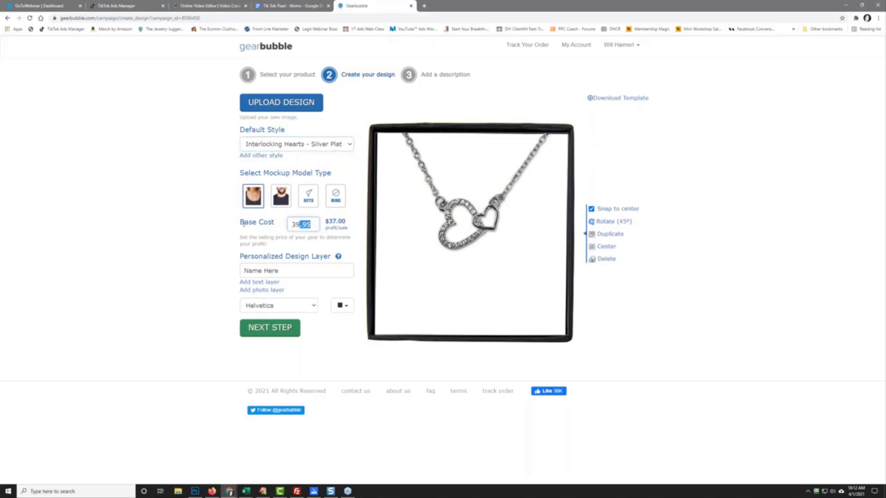
pyautogui.write('49.')
pyautogui.click(211, 220)
pyautogui.moveTo(313, 224); pyautogui.dragTo(203, 219)
pyautogui.write('3')
pyautogui.click(205, 220)
pyautogui.moveTo(312, 224); pyautogui.dragTo(189, 223)
pyautogui.write('49.95')
pyautogui.click(188, 224)
# Step: Upload the 'the more I grow' Dear Mom card PNG and enlarge it to fill the box card
pyautogui.click(280, 106)
pyautogui.click(502, 211)
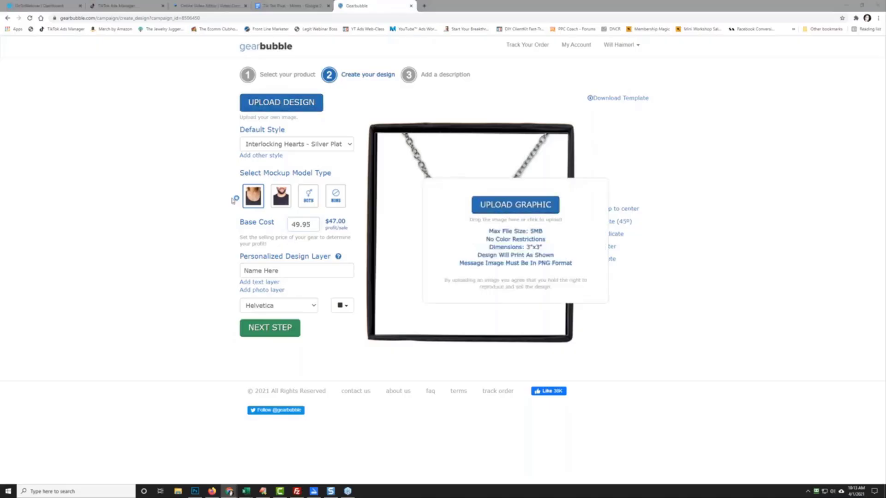
pyautogui.click(83, 17)
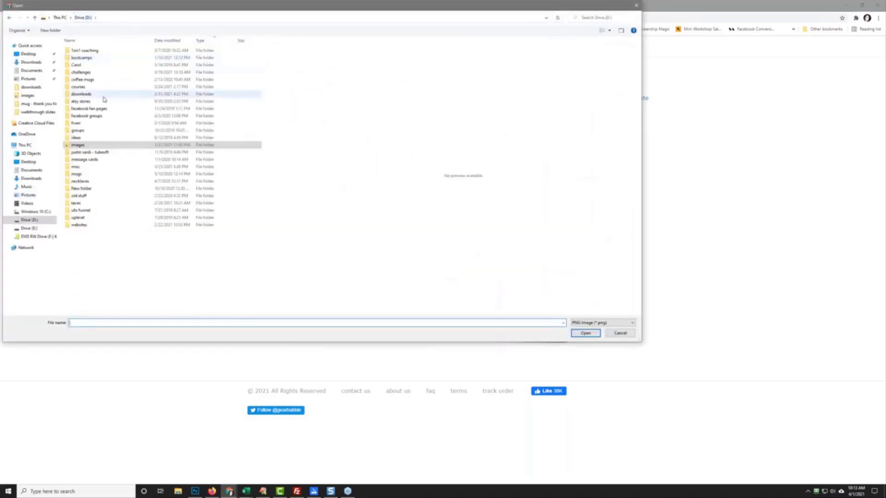
pyautogui.doubleClick(94, 76)
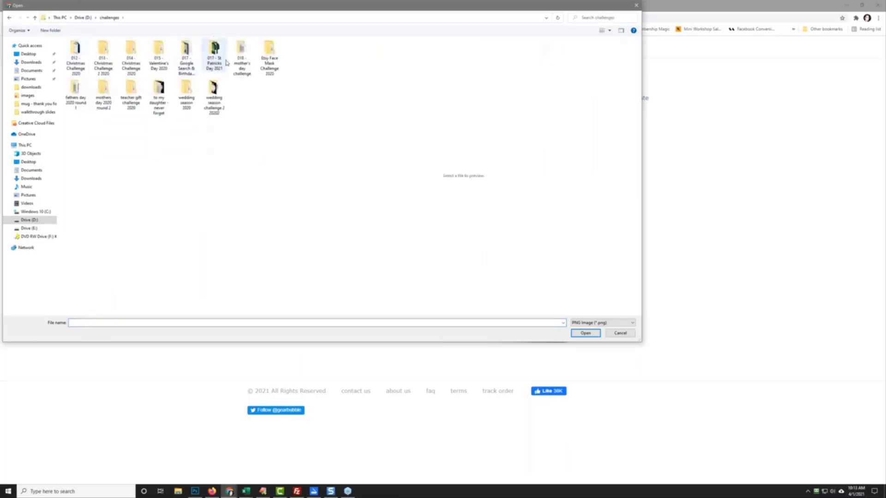
pyautogui.doubleClick(247, 64)
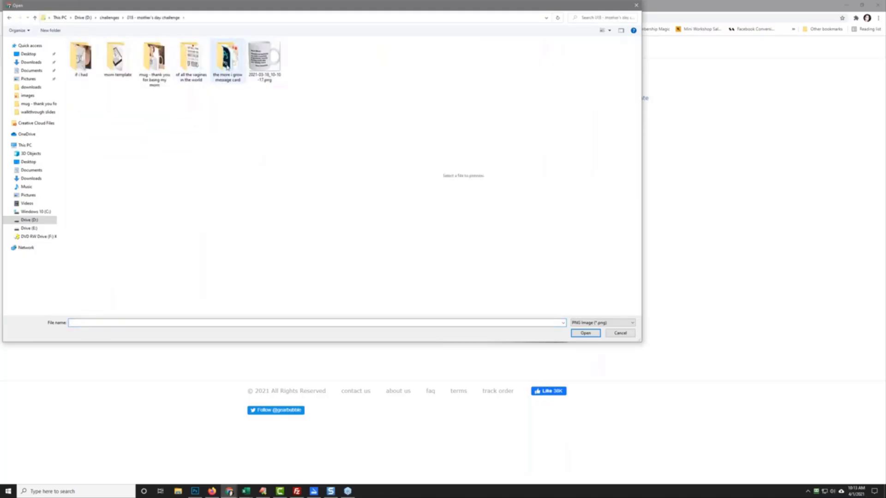
pyautogui.doubleClick(226, 67)
pyautogui.doubleClick(79, 56)
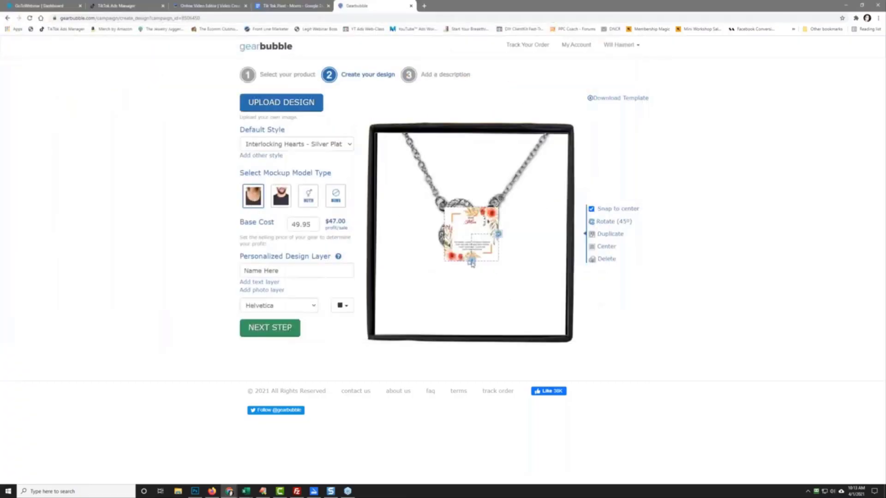
pyautogui.moveTo(471, 262); pyautogui.dragTo(481, 332)
pyautogui.moveTo(483, 334); pyautogui.dragTo(489, 353)
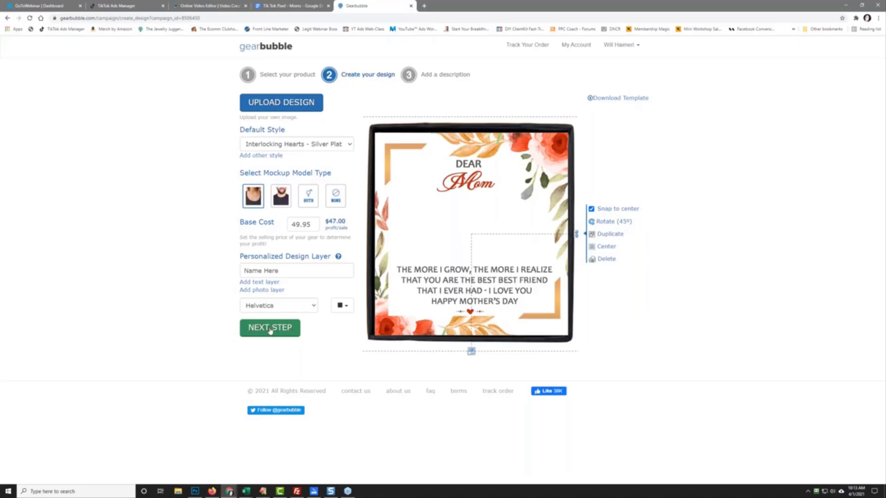
# Step: On the description step, enter the campaign title 'Dear Mom - My Best Best Friend - Message Card, Gift Box & Necklace'
pyautogui.click(270, 328)
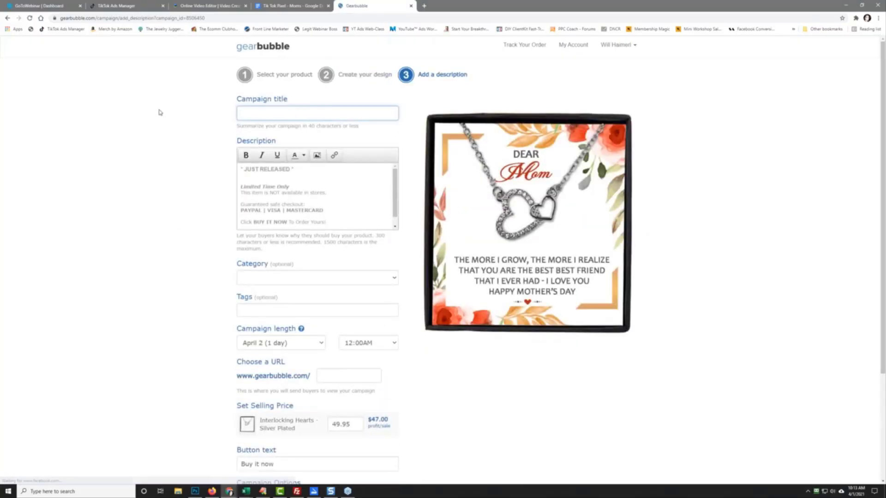
pyautogui.write('De')
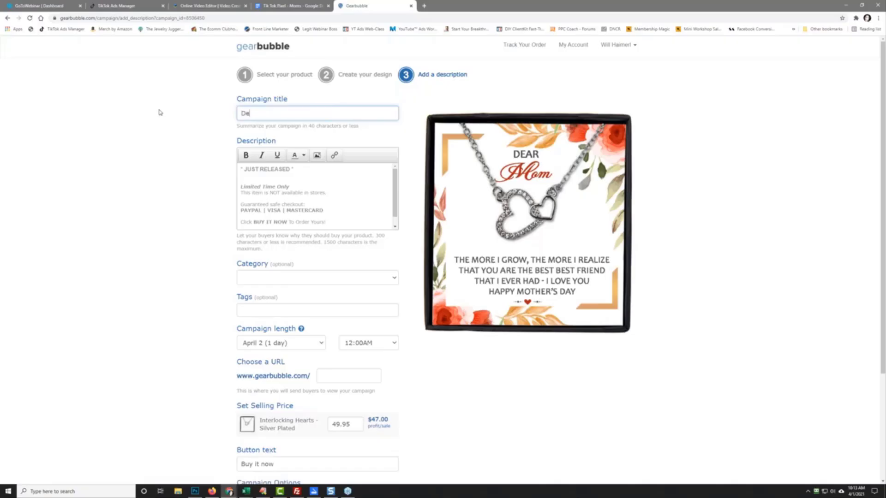
pyautogui.write('ar Mom - My Best Best Friend - Messge')
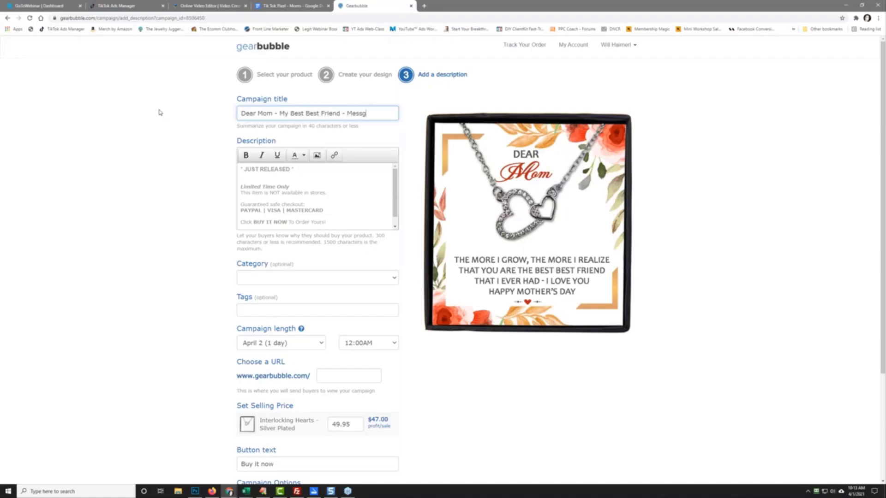
pyautogui.press('BackSpace')
pyautogui.press('BackSpace')
pyautogui.press('BackSpace')
pyautogui.write('age Card, Gift Bo')
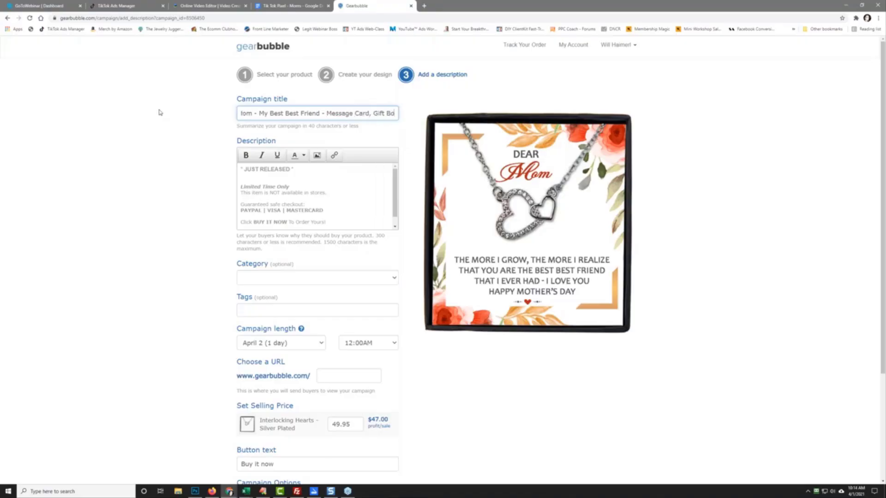
pyautogui.write('x & Necklace')
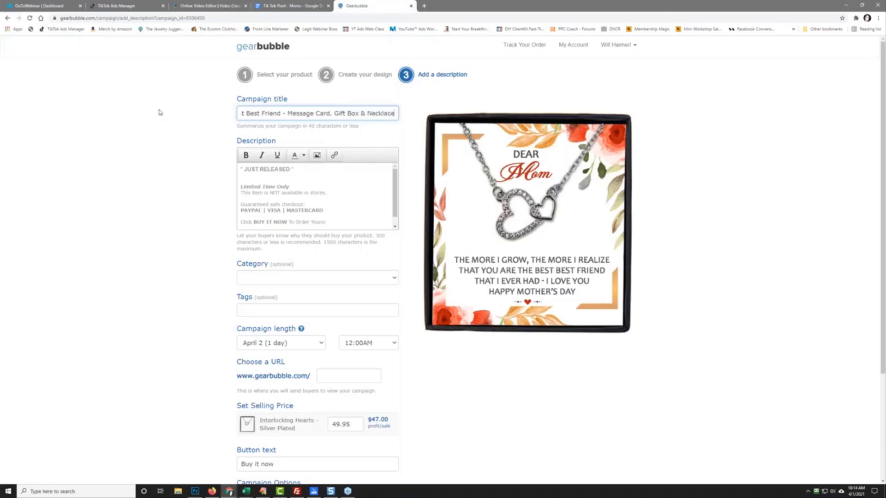
# Step: Replace the first description line with 'Would Your Mom Love This As A Mother's Day Gift?' and add the sales copy
pyautogui.tripleClick(276, 169)
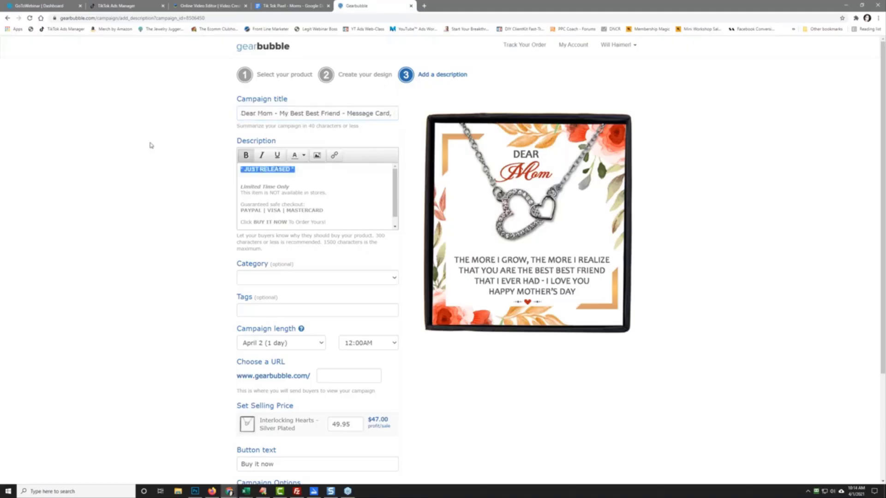
pyautogui.write('Would Your Mo')
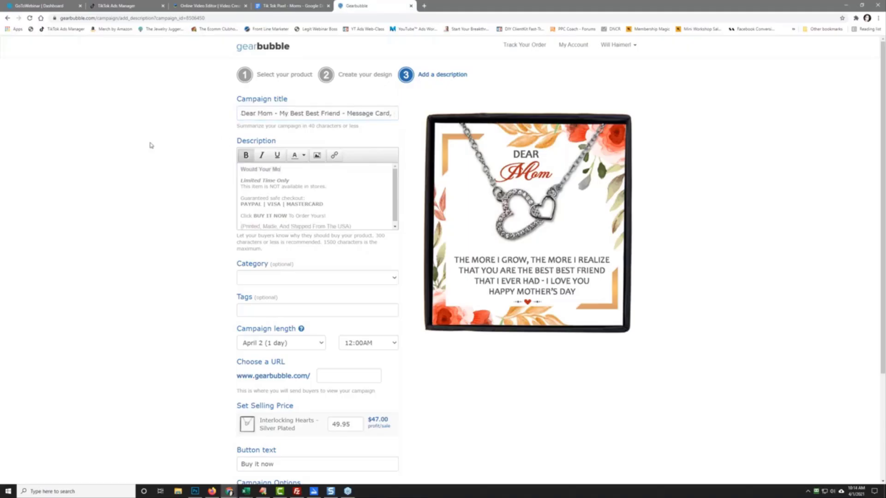
pyautogui.write('m Love This As A Mother!')
pyautogui.write('s Day Gif')
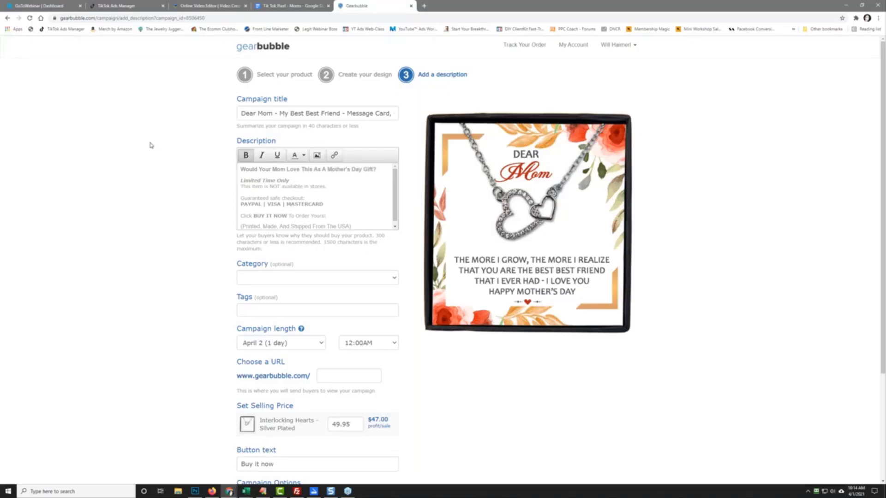
pyautogui.write('t?')
pyautogui.press('Return')
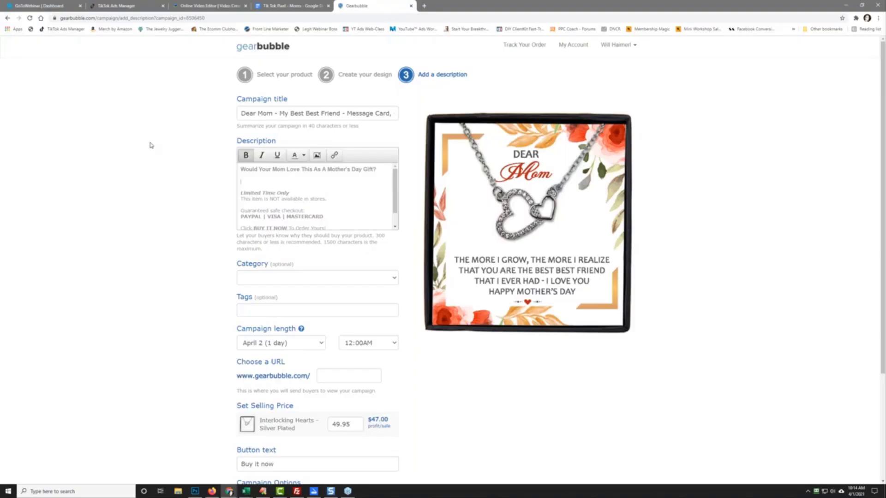
pyautogui.write("Your Mom Love This As A Mother's Day Gift?  Yes")
pyautogui.write(' she would')
pyautogui.write('.  We guara')
pyautogui.write('ntee this will brin')
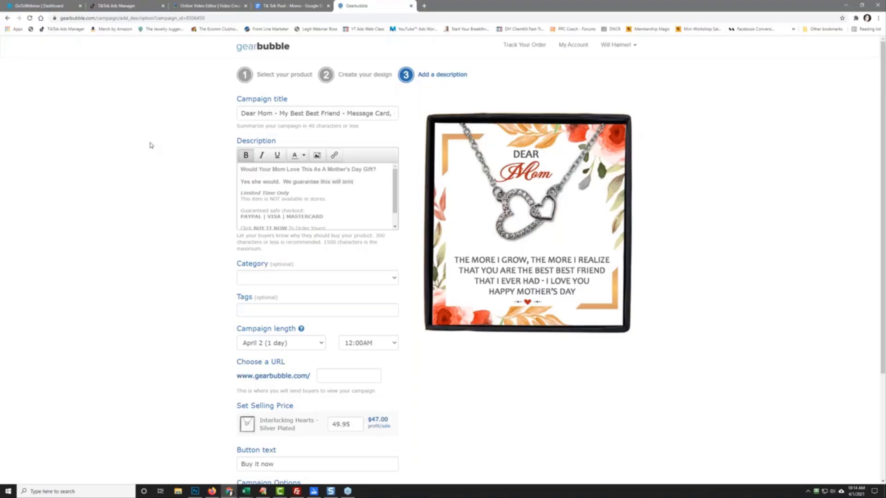
pyautogui.write('g a tear to her eye.')
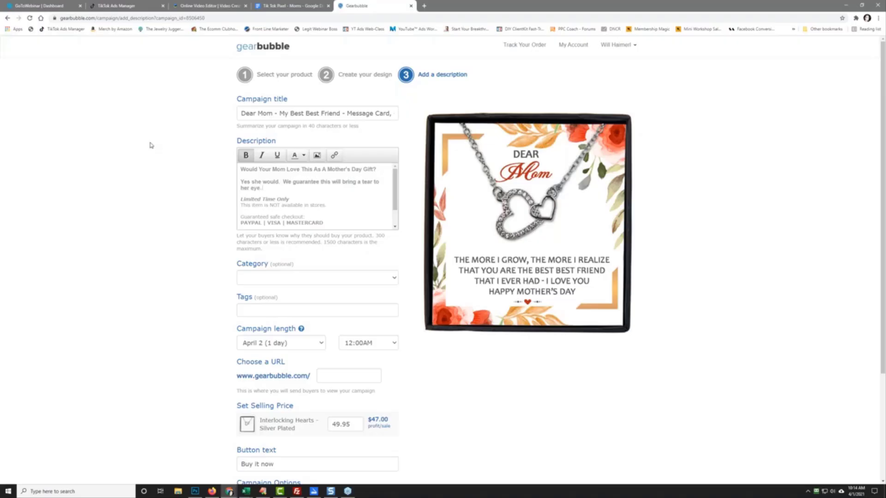
pyautogui.write('  Get her this now and show her how much she means to')
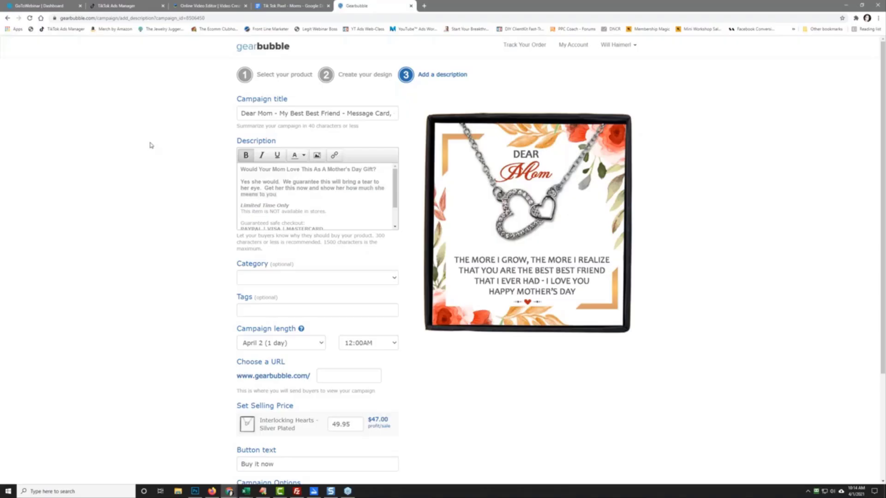
pyautogui.write(' you')
pyautogui.press('Return')
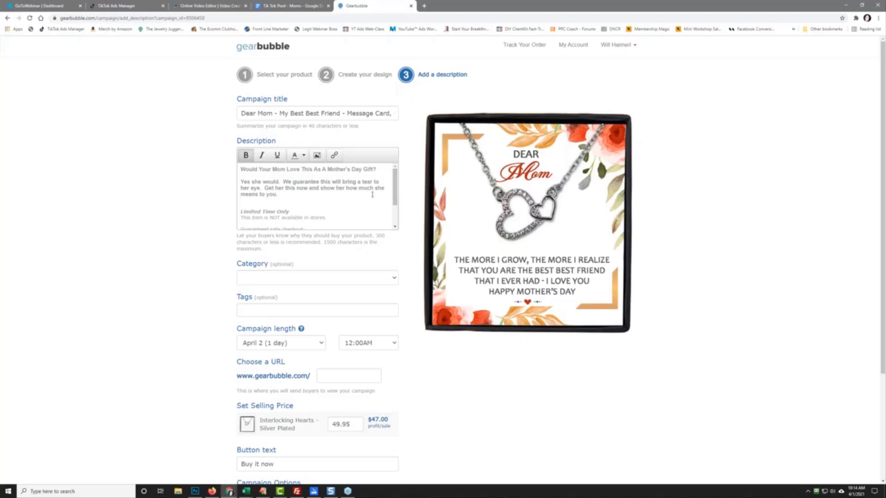
# Step: Un-bold the 'Yes she would' paragraph and end the description with a Privacy Policy line and the support e-mail
pyautogui.moveTo(285, 198); pyautogui.dragTo(229, 184)
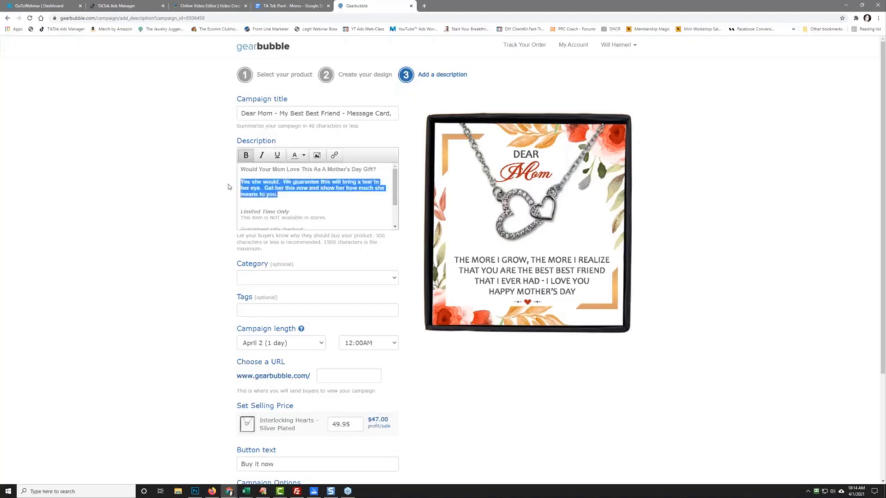
pyautogui.click(246, 155)
pyautogui.scroll(-2, 396, 194)
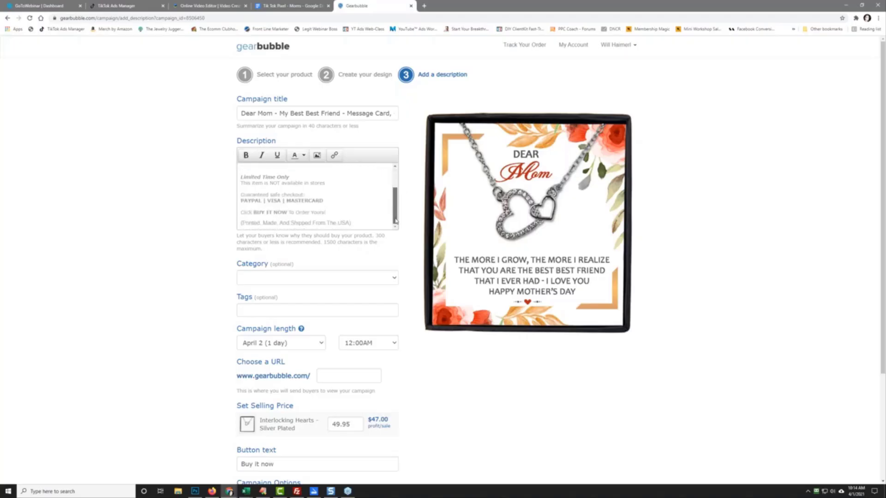
pyautogui.click(361, 225)
pyautogui.press('Return')
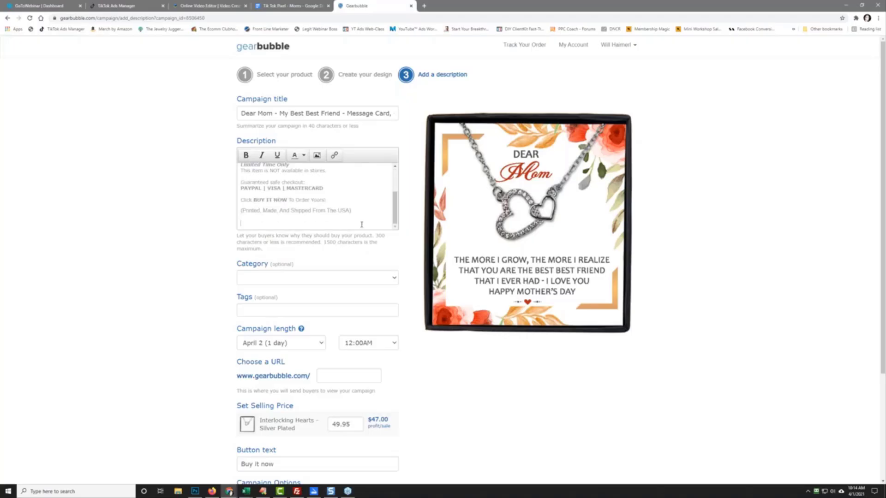
# Step: Load gearbubble.com/policy in a new tab and copy its address
pyautogui.click(424, 6)
pyautogui.click(424, 15)
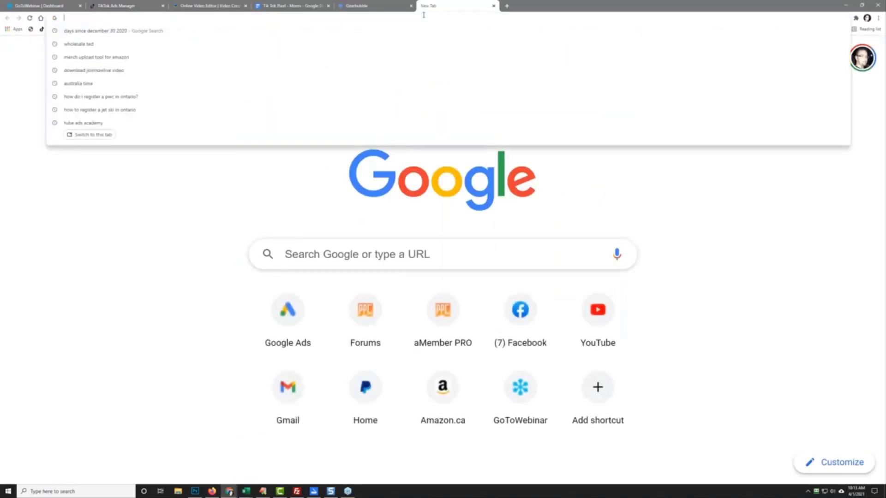
pyautogui.write('gear')
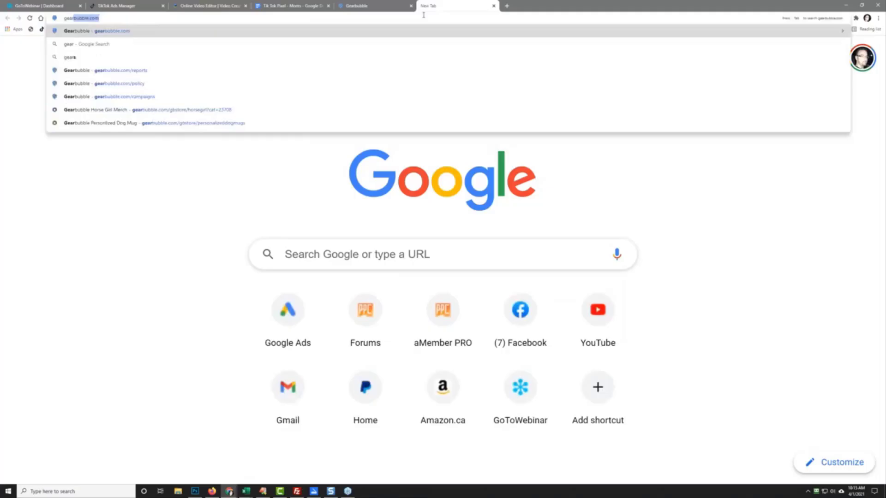
pyautogui.write('bubble.com/')
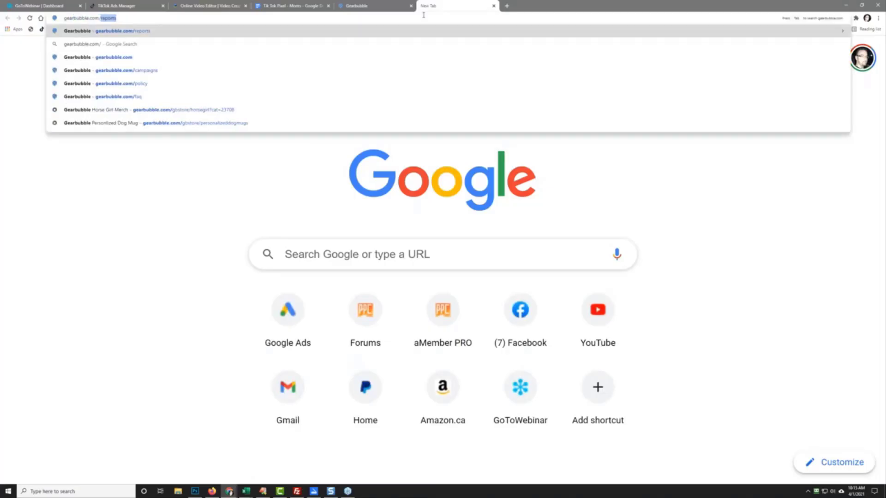
pyautogui.write('policy')
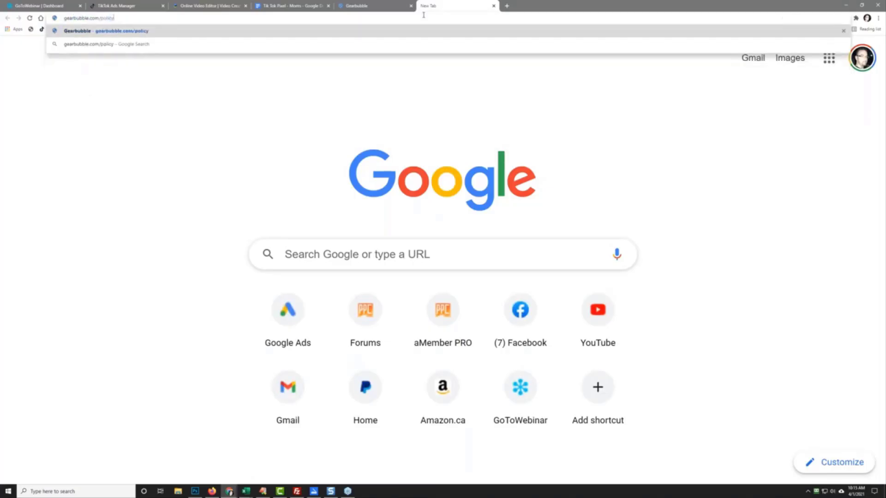
pyautogui.press('Return')
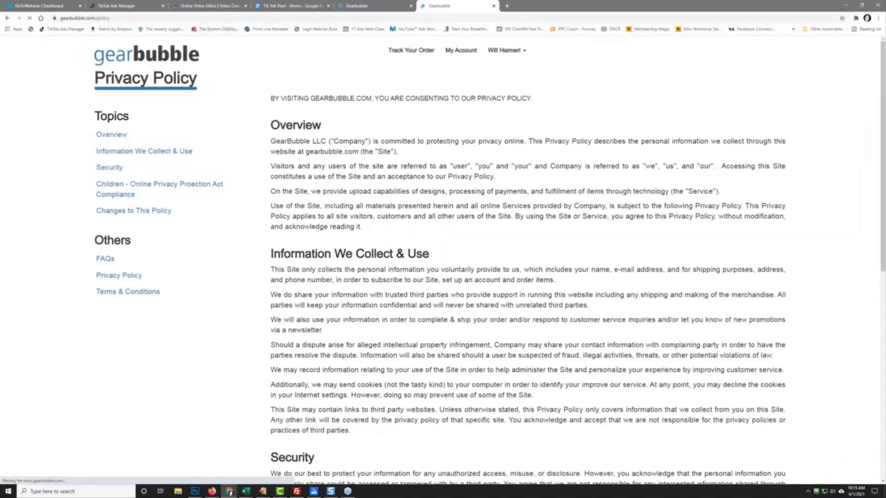
pyautogui.rightClick(99, 18)
pyautogui.click(136, 57)
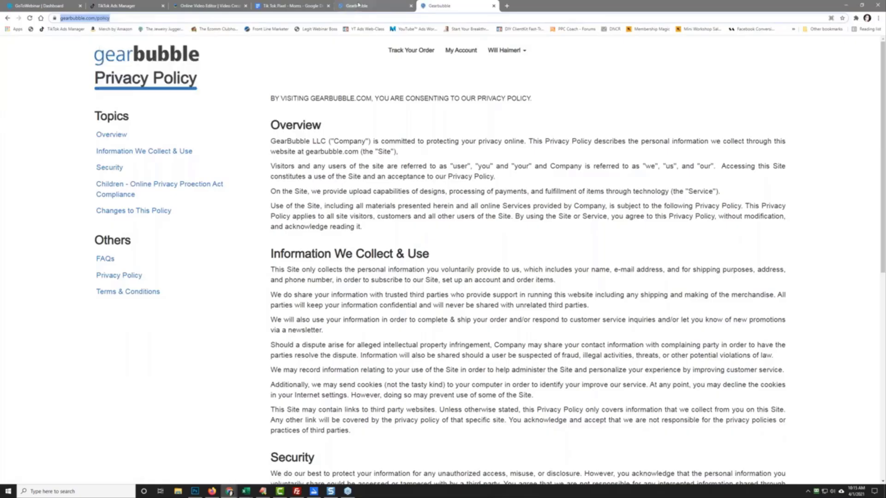
# Step: Link the words 'Privacy Policy' to the copied policy URL, opening in a new window
pyautogui.click(349, 6)
pyautogui.moveTo(274, 223); pyautogui.dragTo(240, 223)
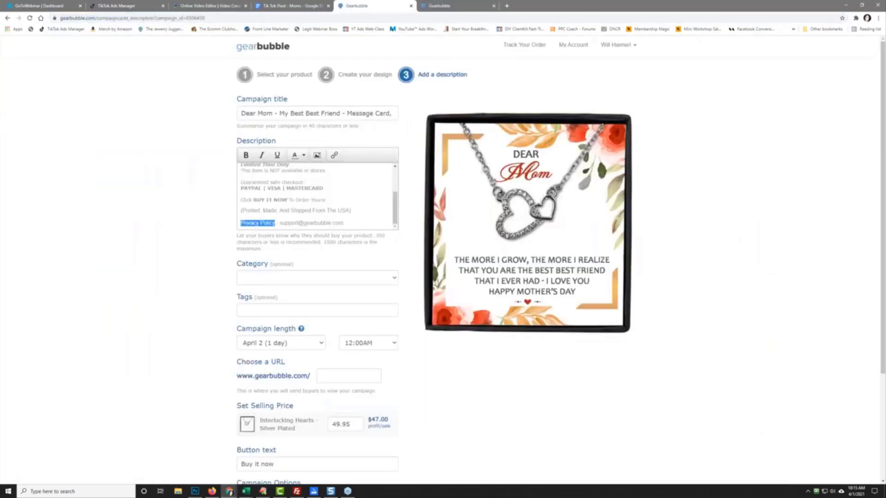
pyautogui.click(334, 155)
pyautogui.rightClick(413, 235)
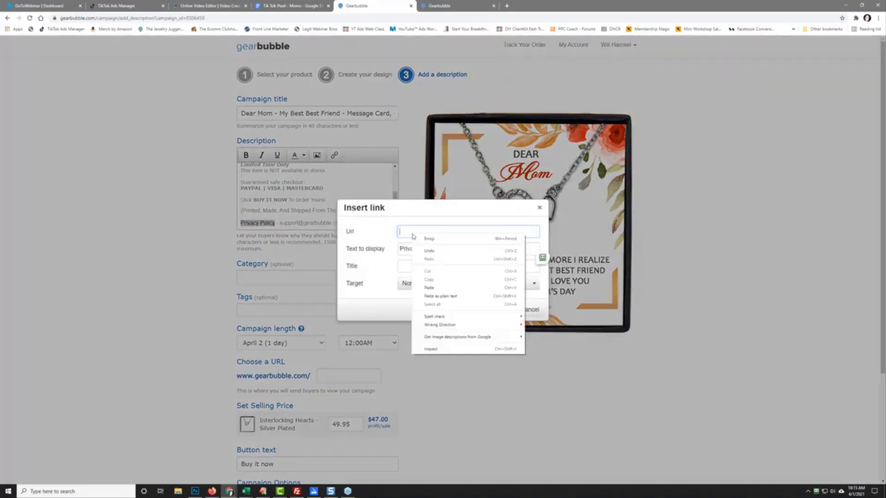
pyautogui.click(428, 288)
pyautogui.click(426, 288)
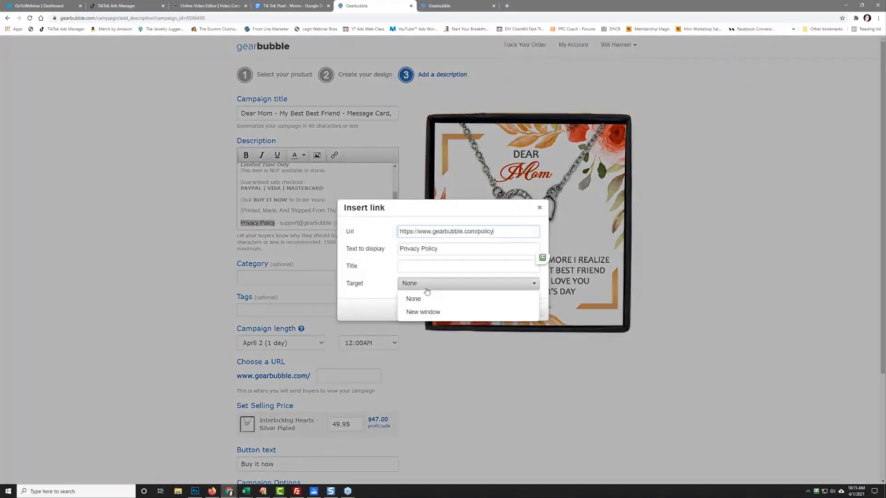
pyautogui.click(429, 311)
pyautogui.click(502, 310)
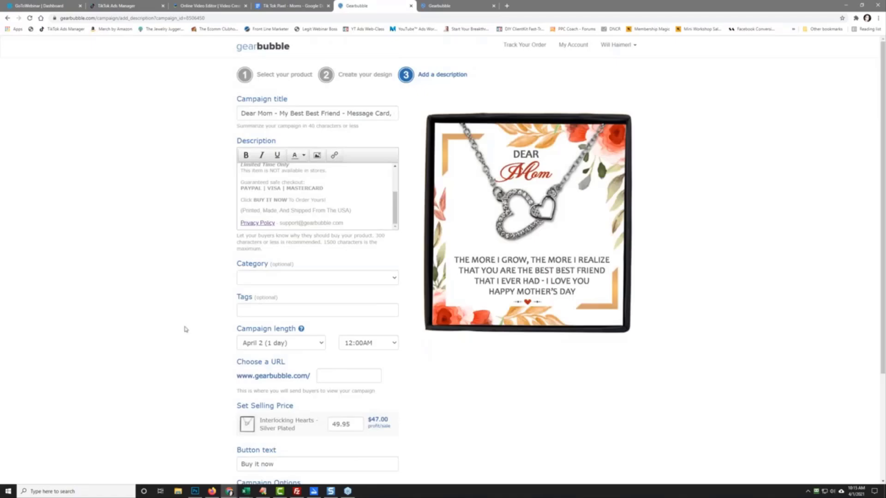
# Step: Set the campaign end time to 10:00PM and the campaign URL to bestbestmom
pyautogui.scroll(-2, 187, 330)
pyautogui.click(395, 264)
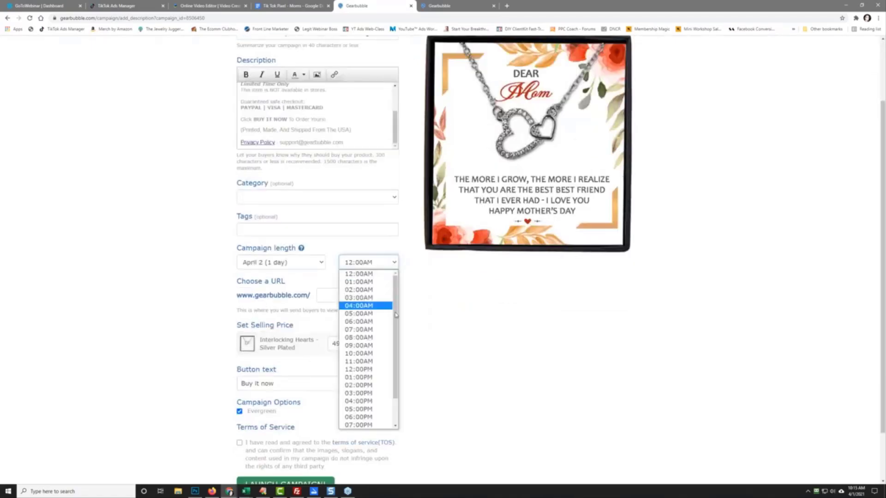
pyautogui.scroll(-1, 369, 386)
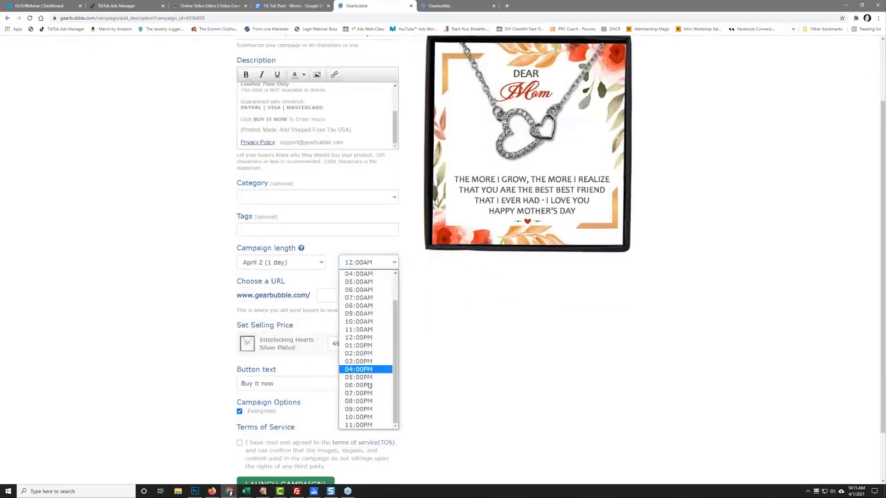
pyautogui.click(358, 417)
pyautogui.click(263, 291)
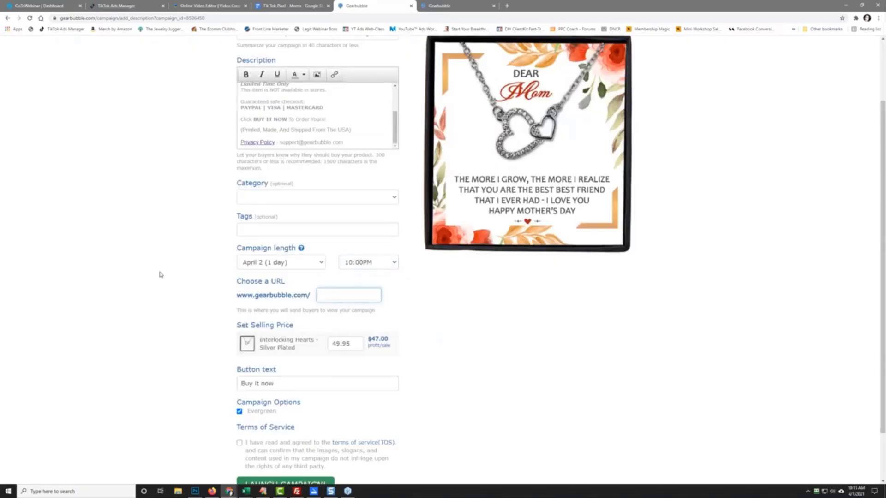
pyautogui.write('best')
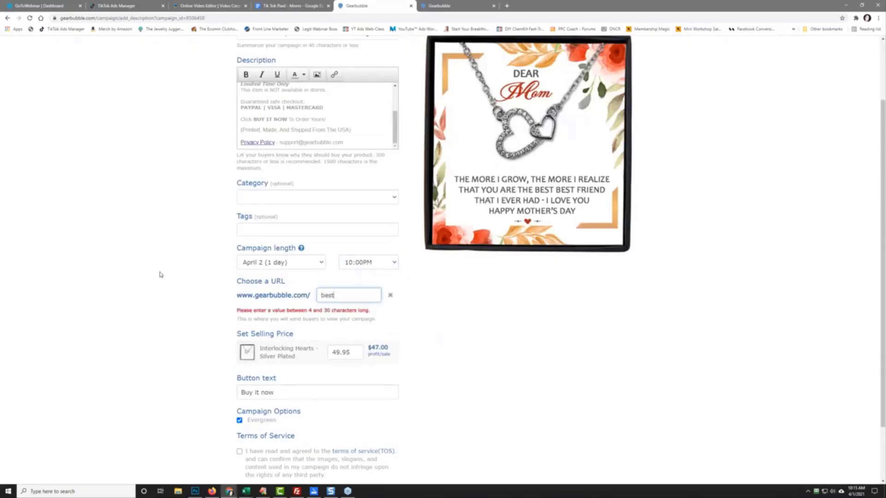
pyautogui.write('est')
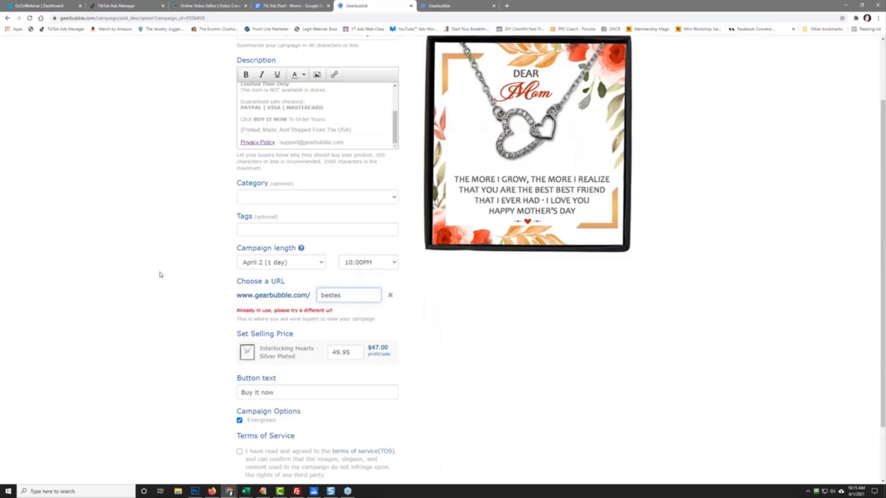
pyautogui.press('BackSpace')
pyautogui.press('BackSpace')
pyautogui.write('bestmom')
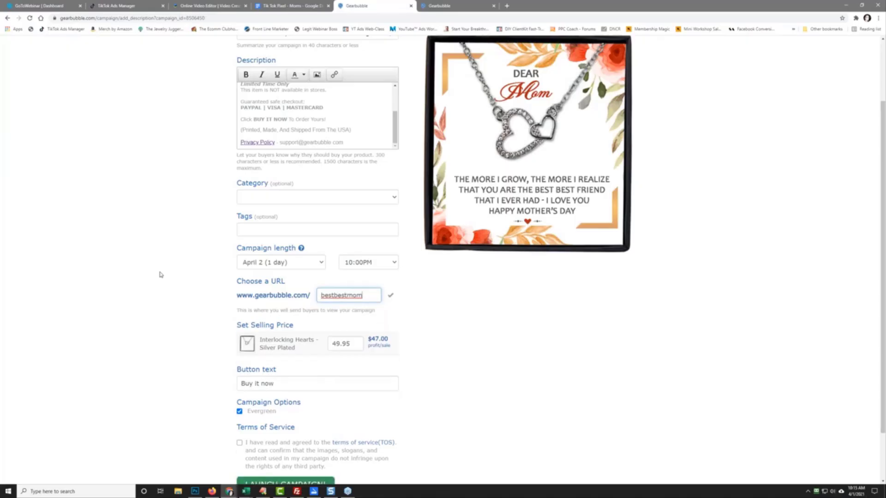
# Step: Accept the terms of service, launch the campaign, and switch to the Tik Tok Pixel - Moms document
pyautogui.click(240, 444)
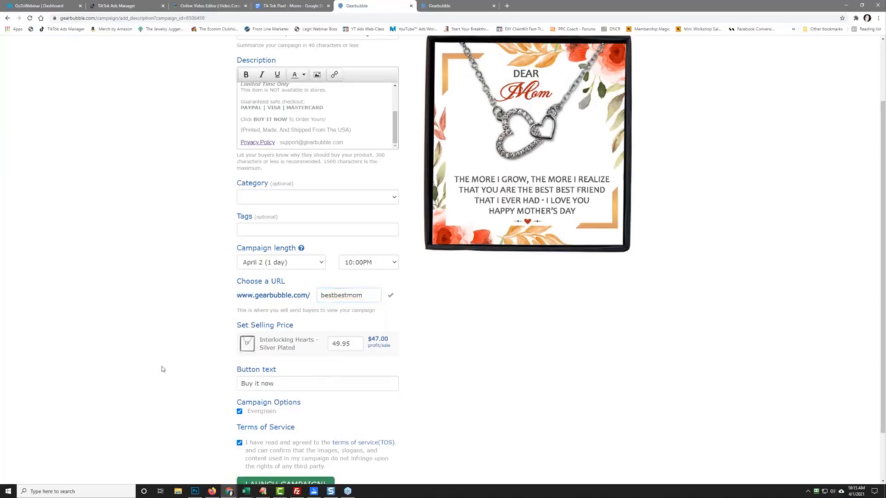
pyautogui.scroll(-1, 175, 372)
pyautogui.click(274, 423)
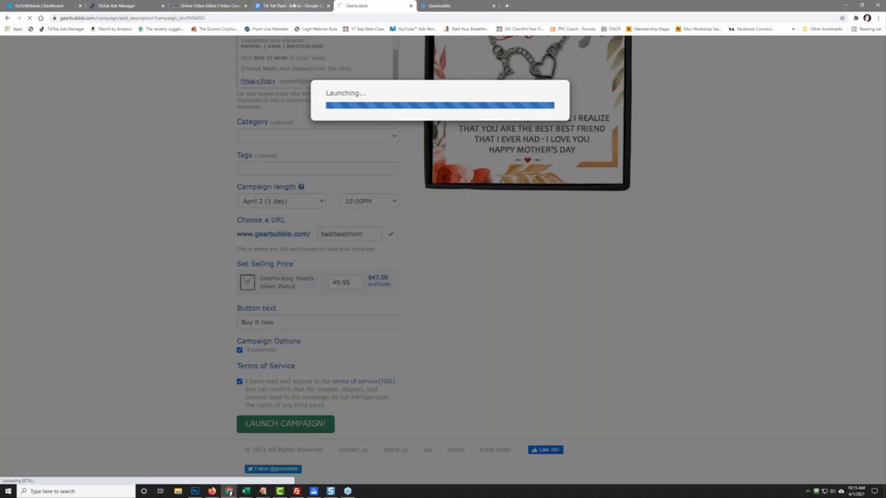
pyautogui.click(319, 9)
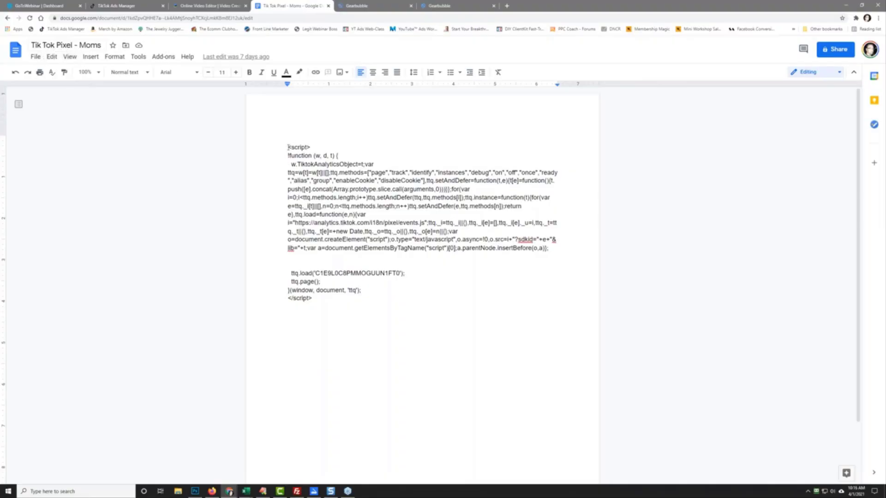
# Step: Select and copy the full TikTok pixel script in the Google Doc
pyautogui.moveTo(288, 148); pyautogui.dragTo(353, 316)
pyautogui.rightClick(359, 235)
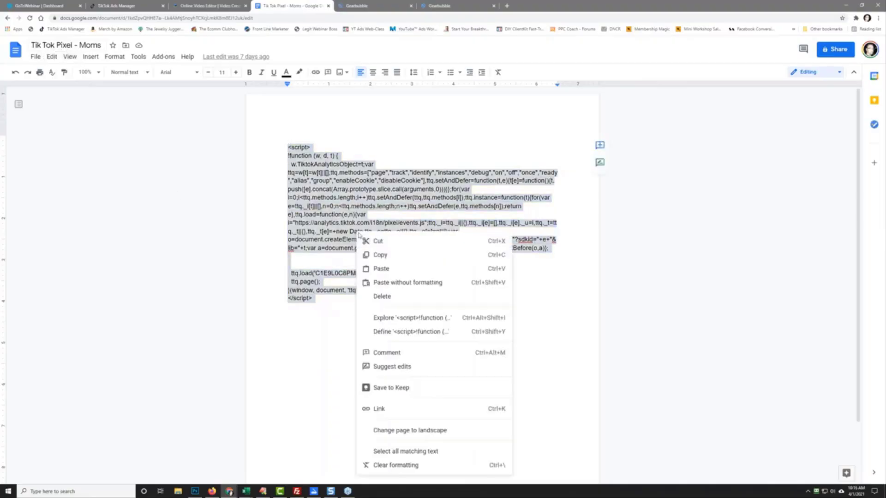
pyautogui.click(392, 255)
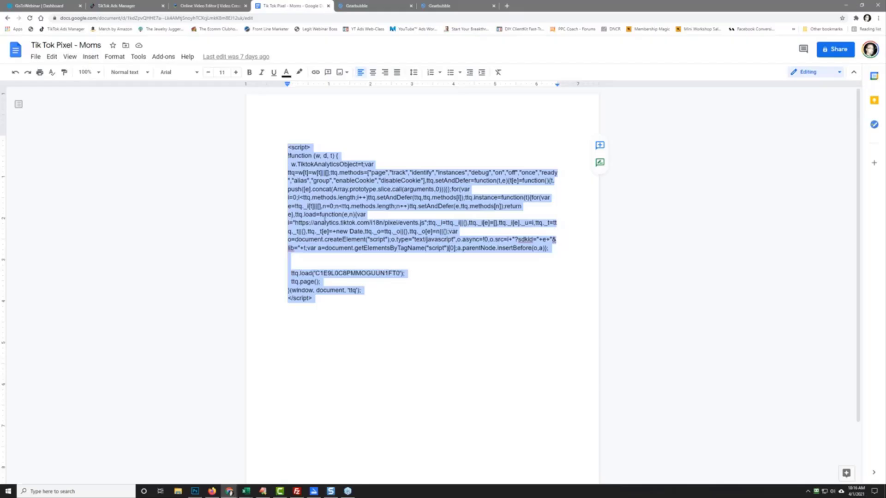
# Step: Open the live bestbestmom campaign page in a new tab from the campaign-launched page
pyautogui.click(448, 6)
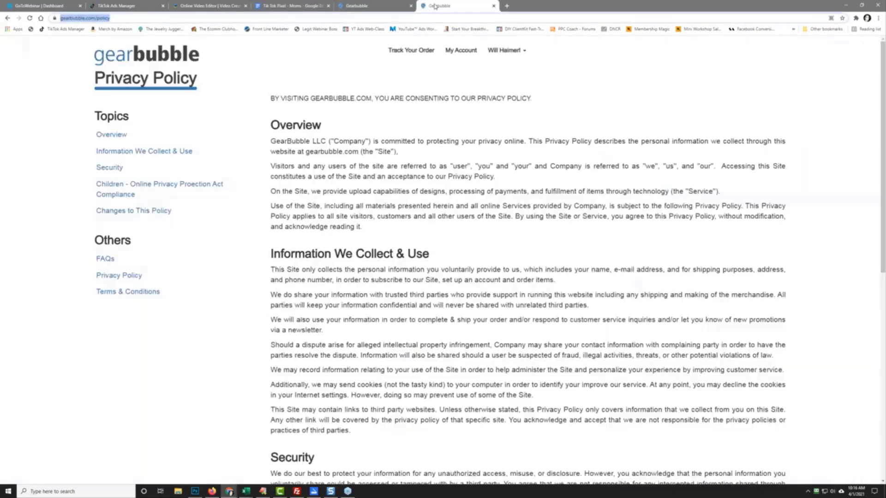
pyautogui.click(385, 7)
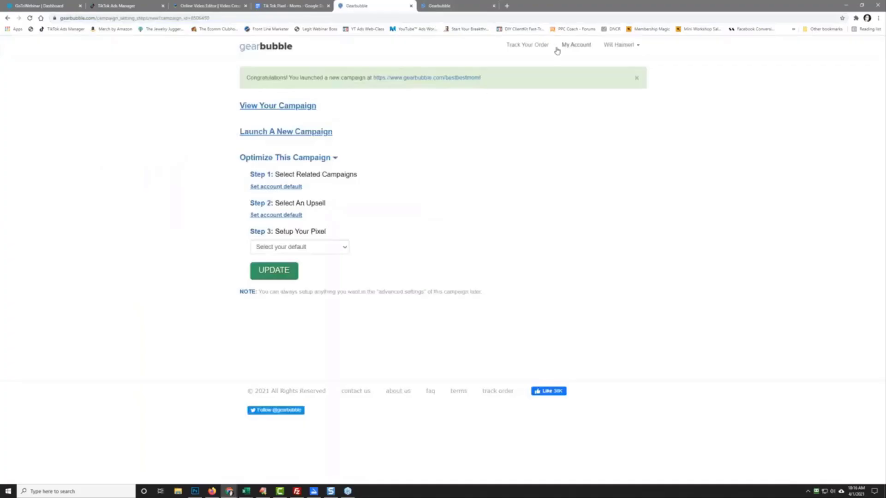
pyautogui.rightClick(457, 79)
pyautogui.click(471, 84)
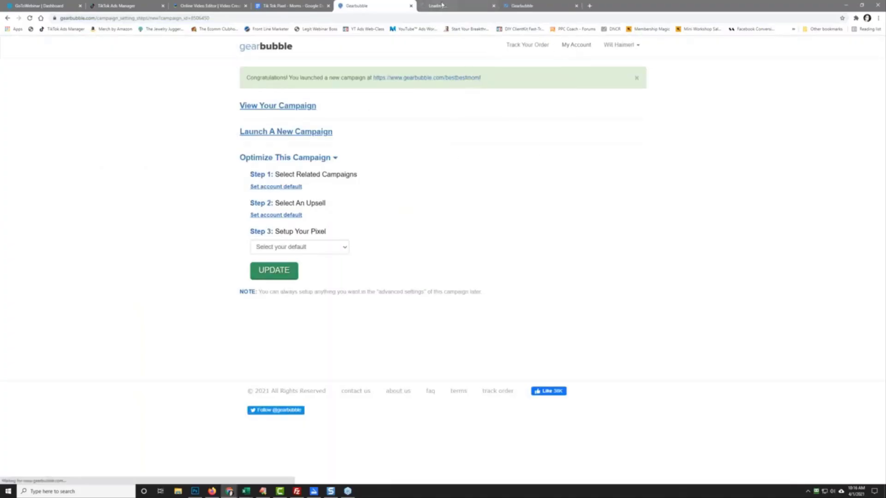
pyautogui.hotkey('ctrl', 'Tab')
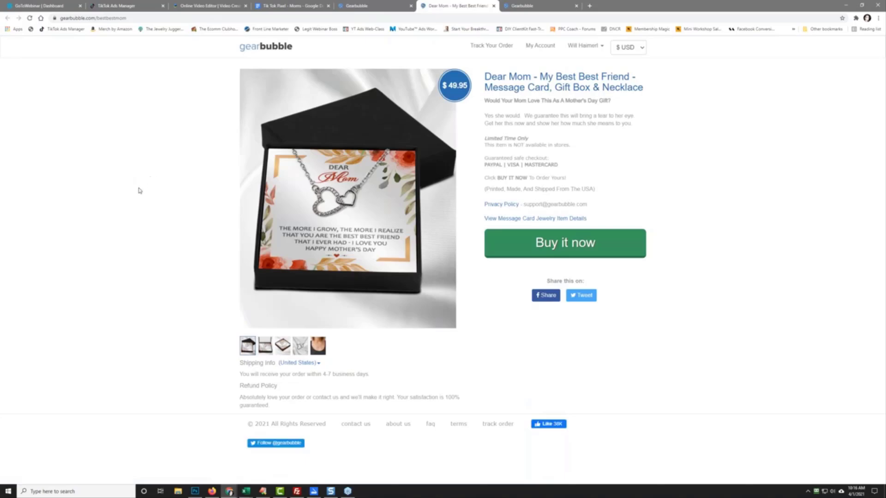
# Step: Save the main product image as mockup_1.png in the message card folder
pyautogui.rightClick(336, 204)
pyautogui.click(371, 217)
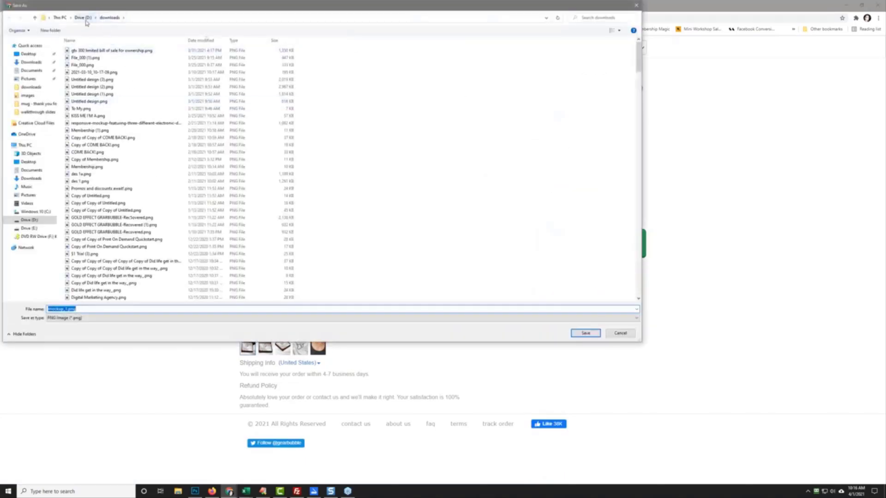
pyautogui.click(83, 18)
pyautogui.doubleClick(95, 73)
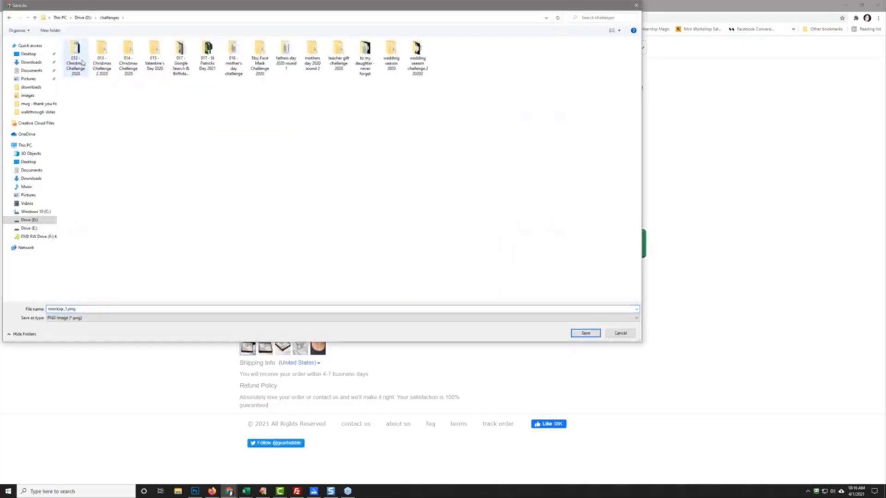
pyautogui.doubleClick(233, 60)
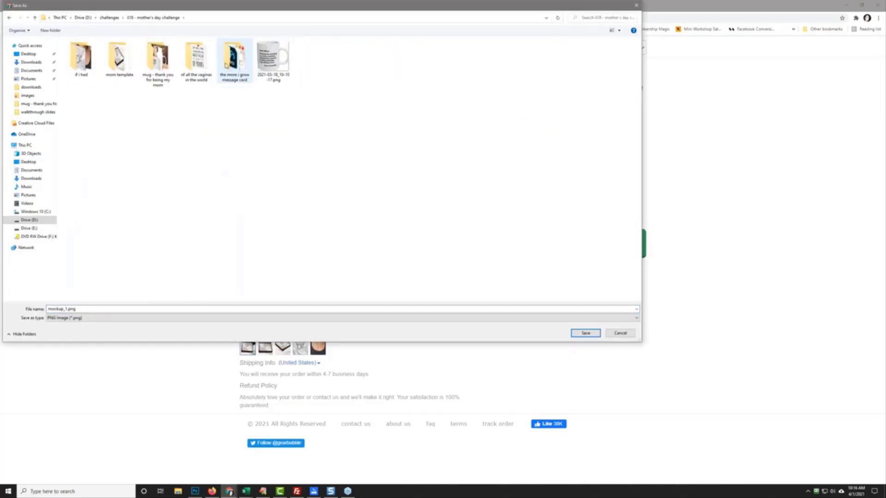
pyautogui.doubleClick(227, 64)
pyautogui.click(585, 333)
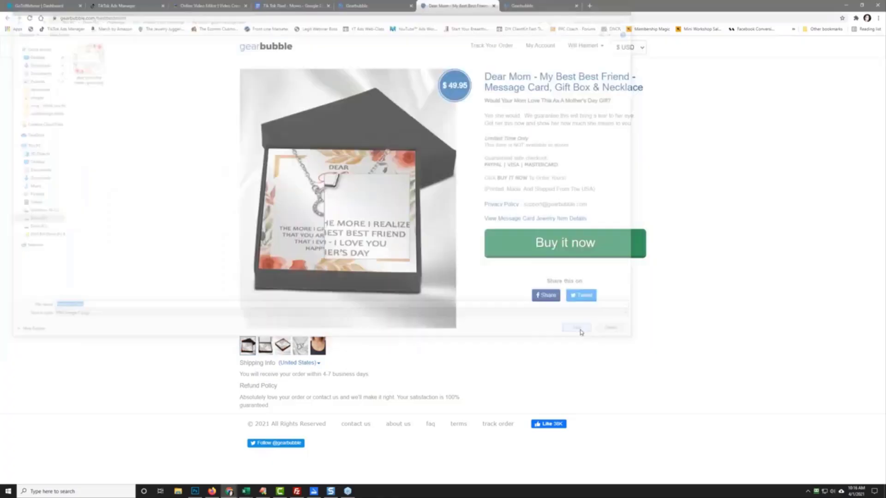
# Step: Save the open-box photo and the necklace-on-model photo as further mockup images
pyautogui.click(266, 346)
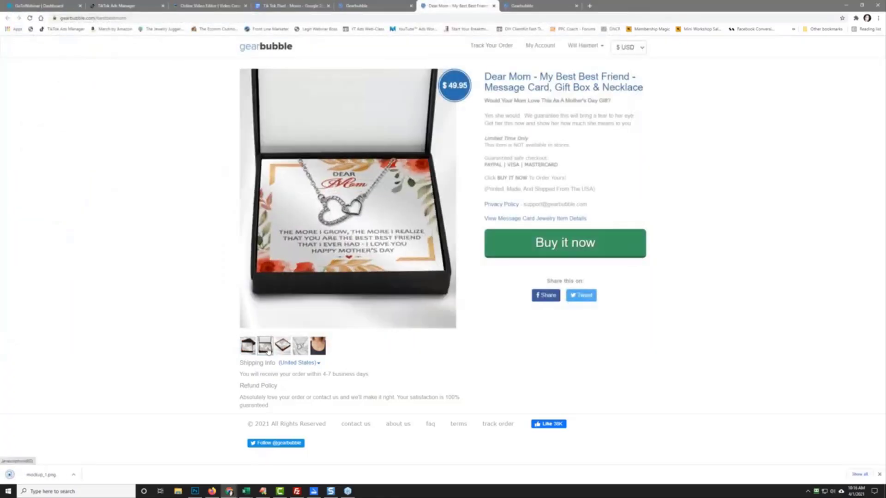
pyautogui.rightClick(327, 216)
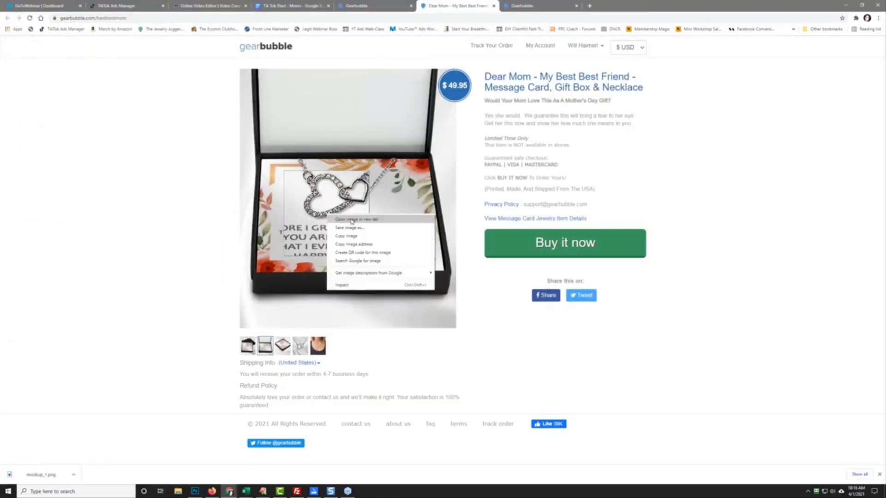
pyautogui.click(359, 231)
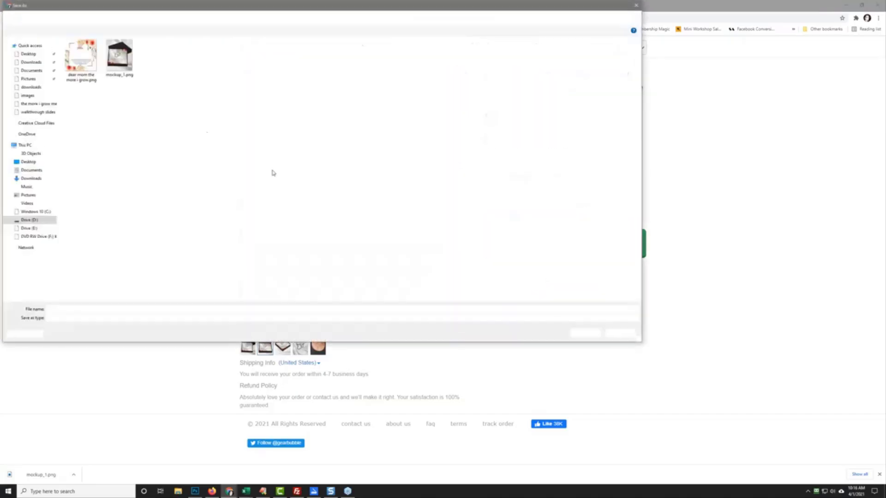
pyautogui.click(584, 333)
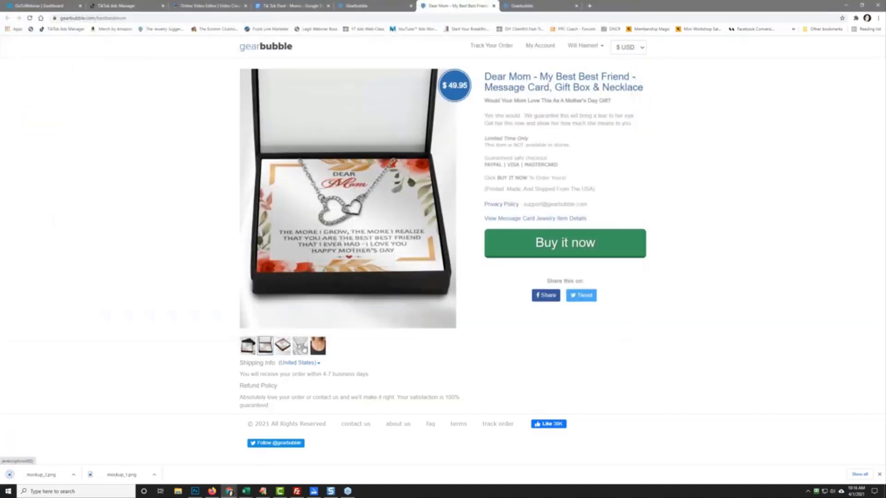
pyautogui.click(320, 348)
pyautogui.rightClick(339, 216)
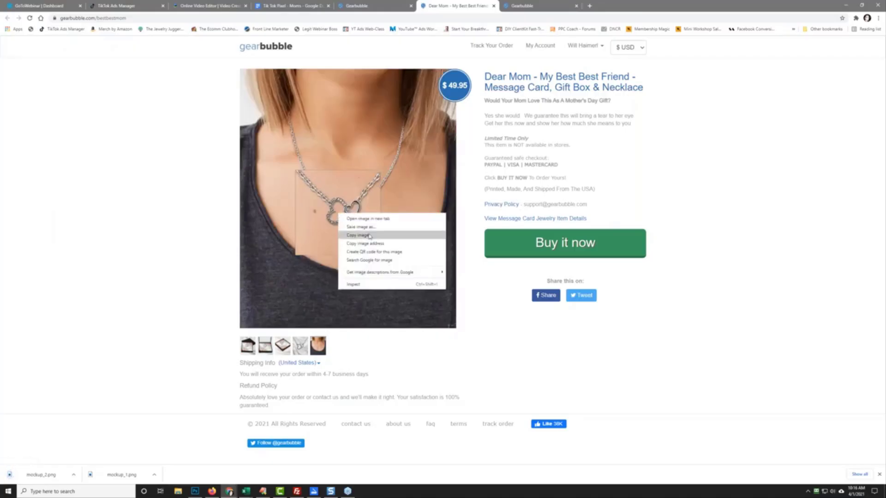
pyautogui.click(352, 236)
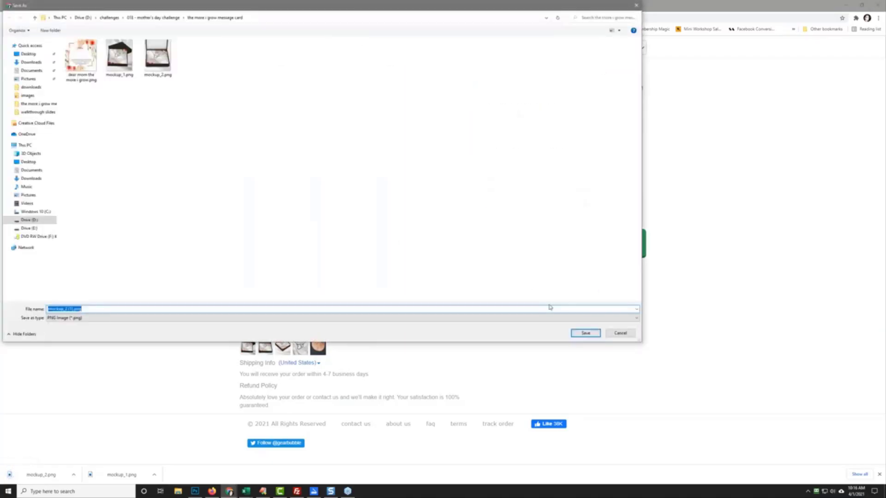
pyautogui.click(585, 332)
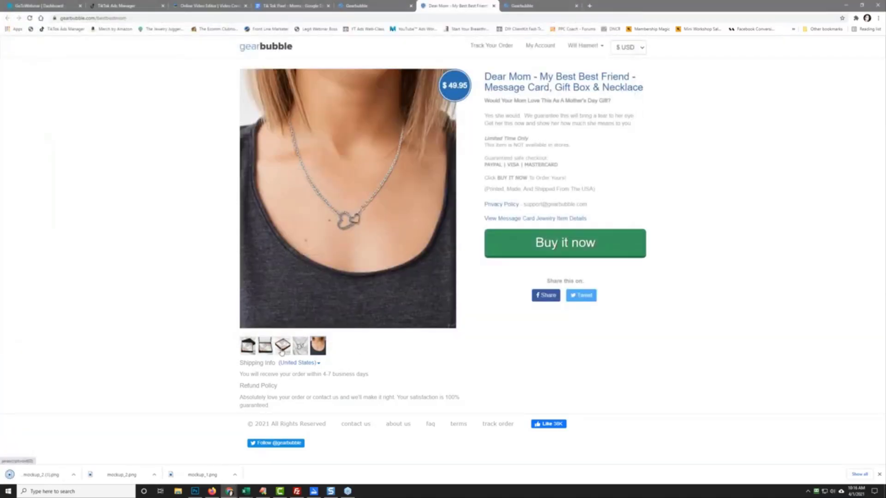
# Step: Save the angled gift-box card photo as mockup_3.png and return to the campaign-launched page
pyautogui.click(282, 352)
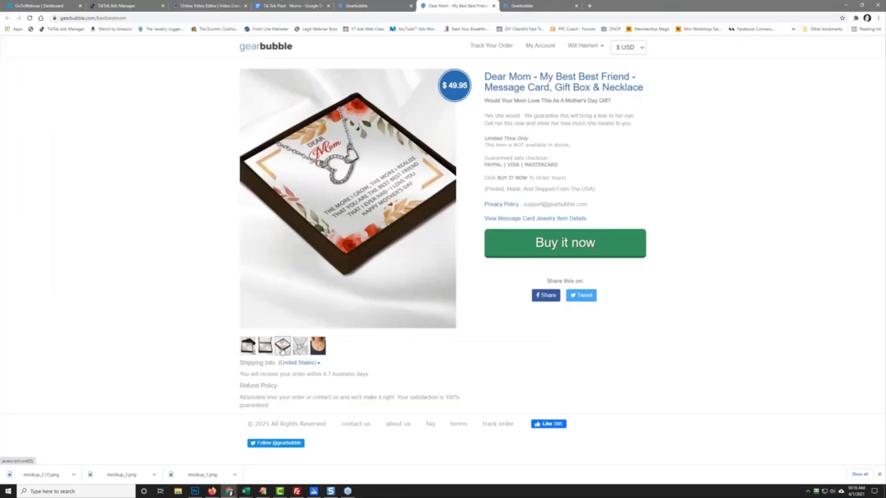
pyautogui.rightClick(337, 224)
pyautogui.click(364, 241)
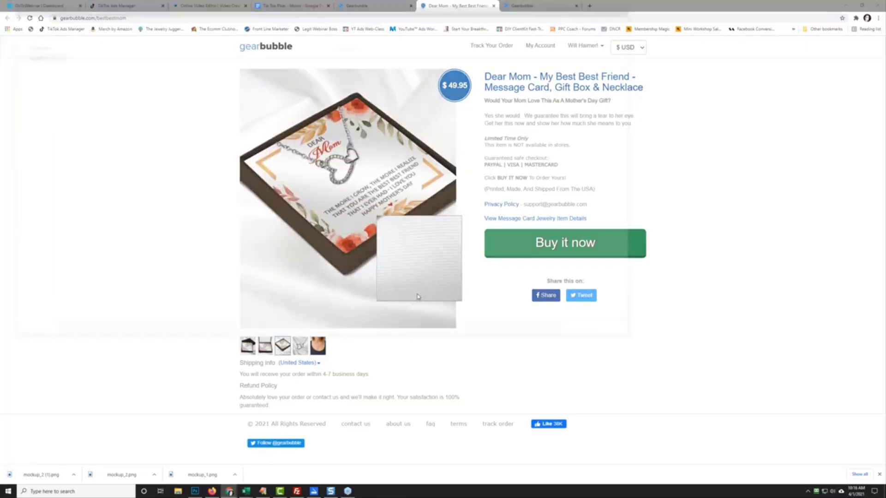
pyautogui.write('mockup_3.png')
pyautogui.click(585, 332)
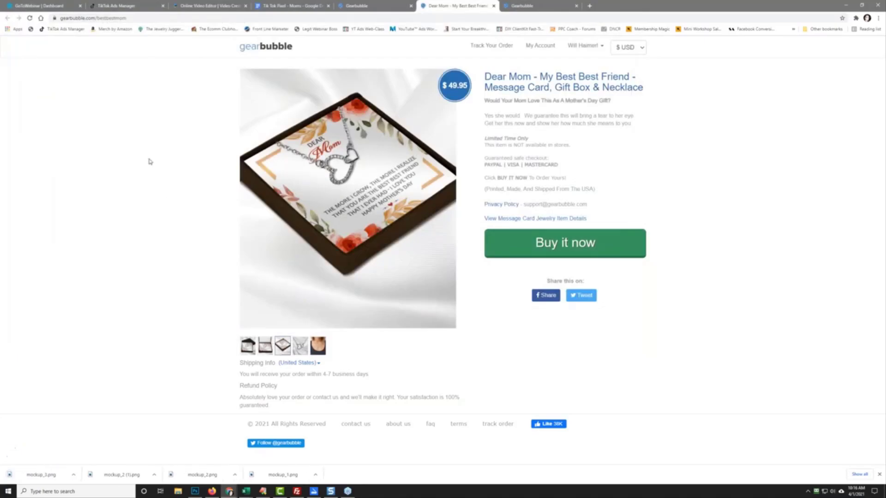
pyautogui.click(381, 6)
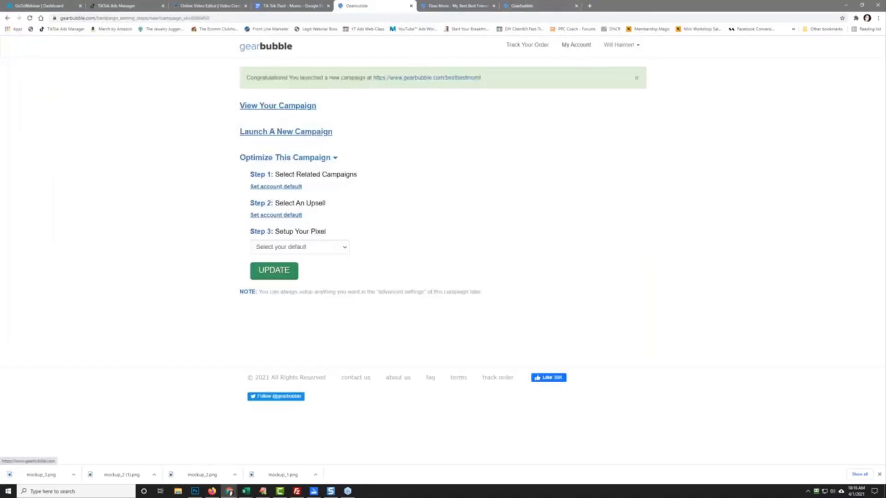
# Step: Paste the TikTok pixel script into the Dear Mom campaign's Tracking Pixels conversion snippet and update
pyautogui.click(382, 48)
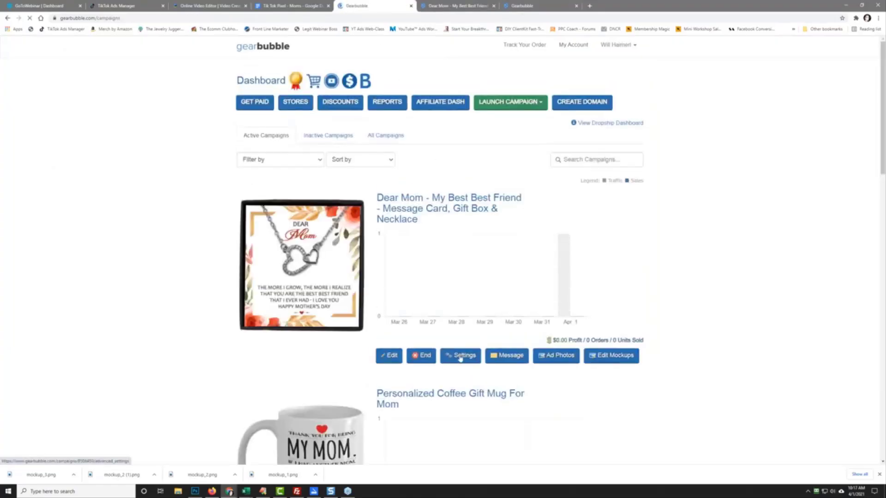
pyautogui.click(462, 362)
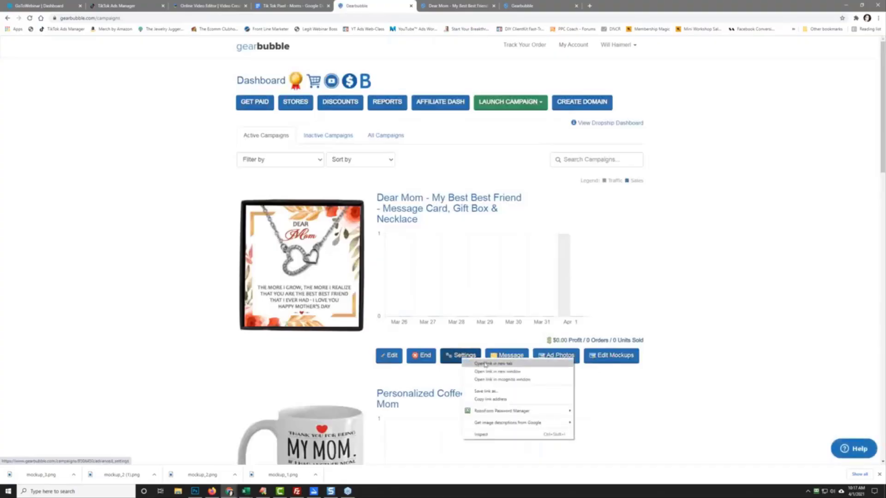
pyautogui.click(485, 395)
pyautogui.click(456, 6)
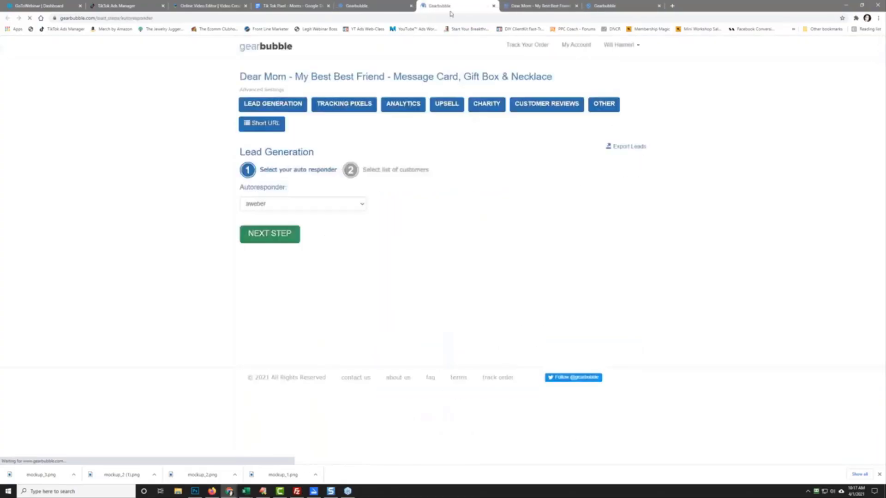
pyautogui.click(356, 106)
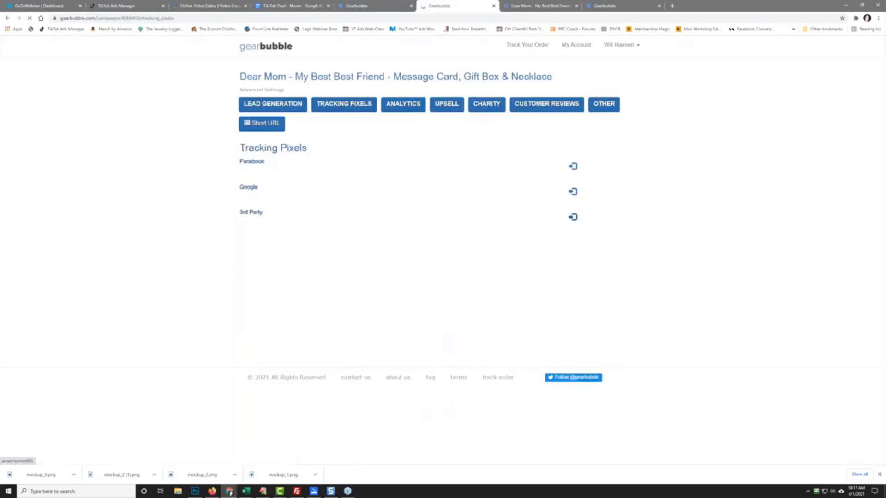
pyautogui.rightClick(293, 267)
pyautogui.click(307, 317)
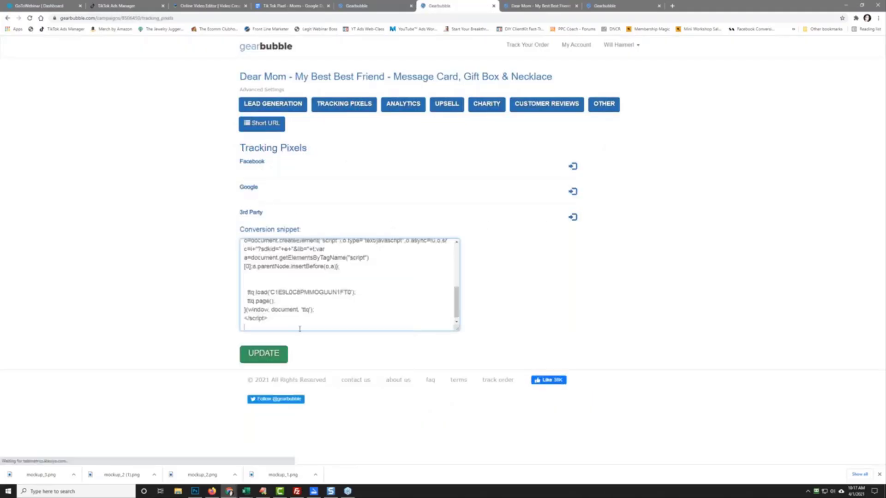
pyautogui.click(268, 354)
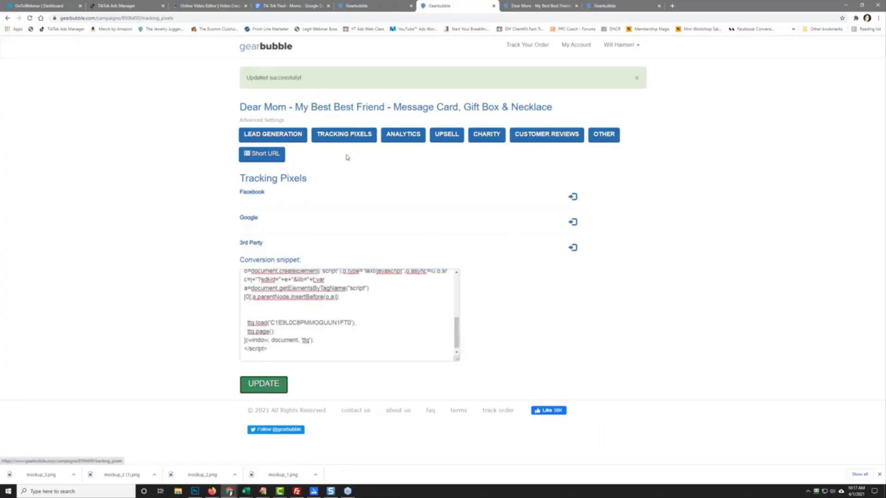
pyautogui.click(608, 136)
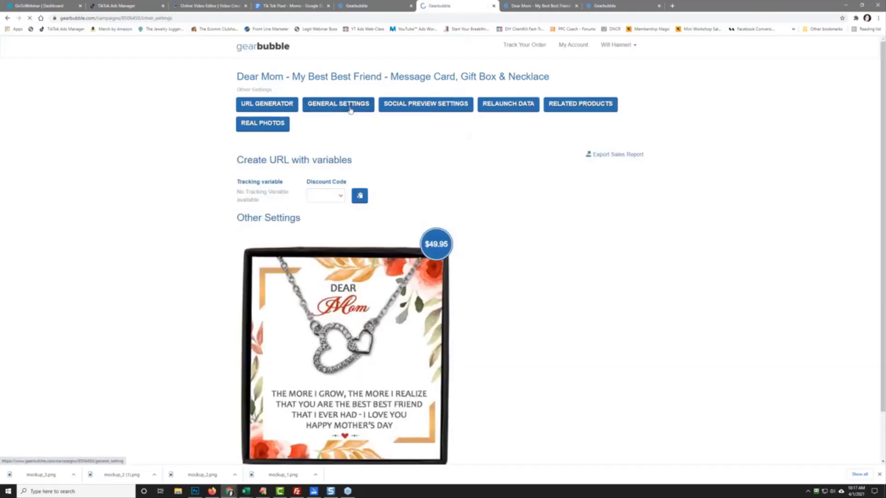
# Step: Untick 'Allow Campaign To Be Searchable In The GearBubble Network', update, and view the bestbestmom product page
pyautogui.click(351, 110)
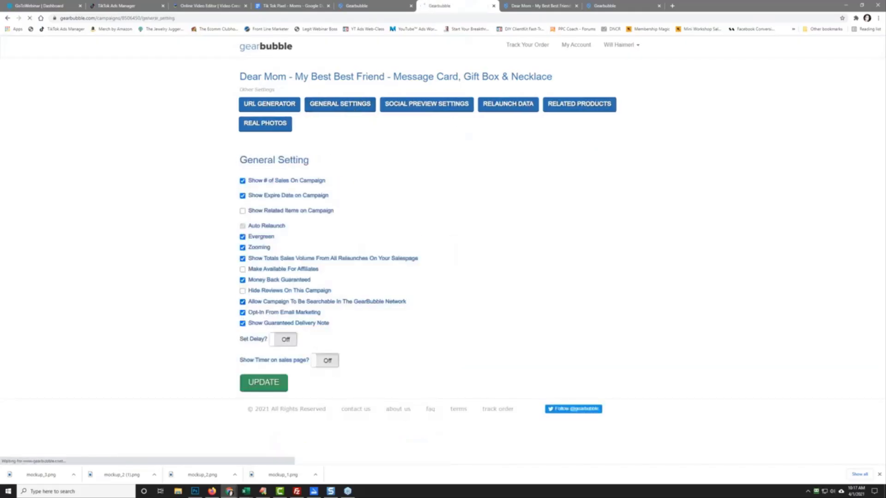
pyautogui.click(242, 302)
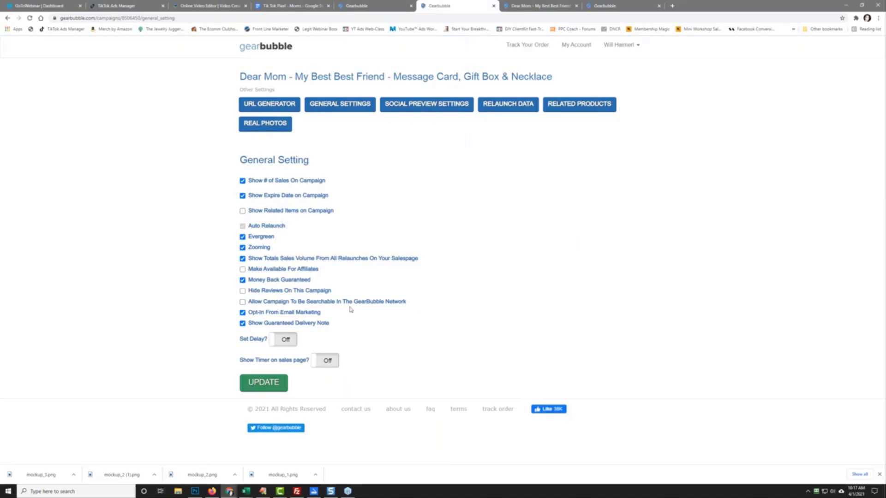
pyautogui.click(274, 384)
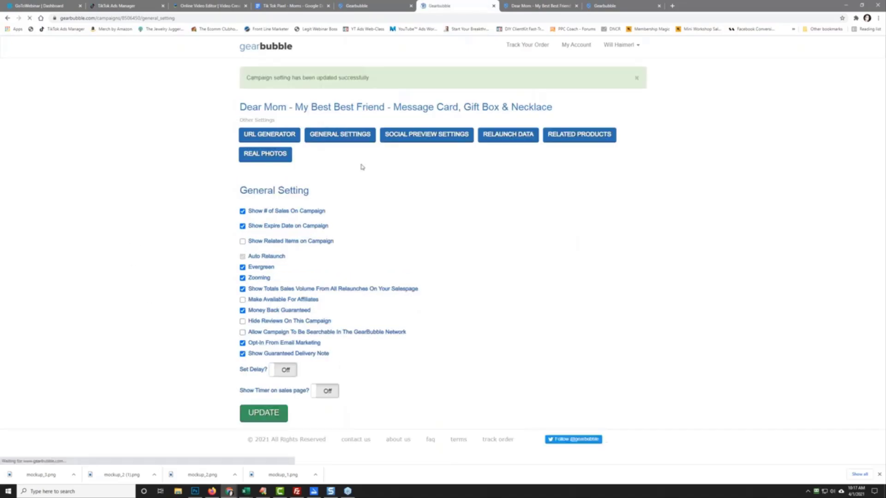
pyautogui.click(522, 5)
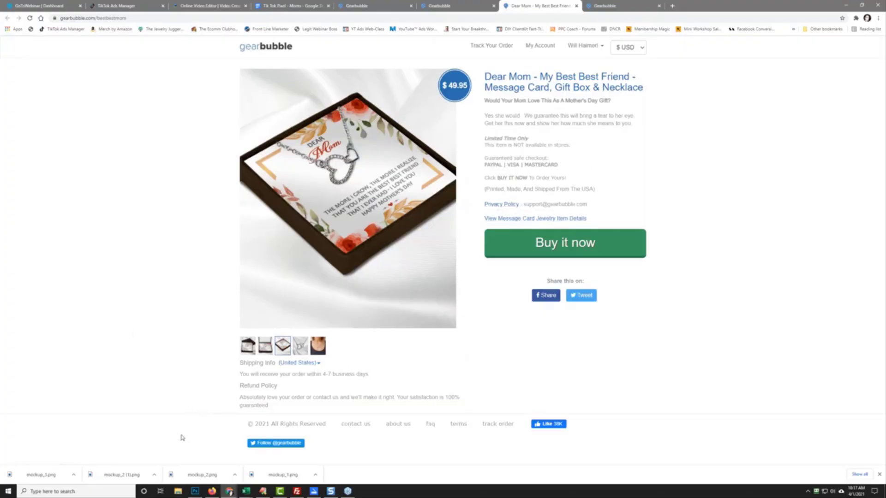
# Step: Dismiss the downloads bar and move through TikTok Ads Manager to the InVideo online video editor
pyautogui.click(879, 477)
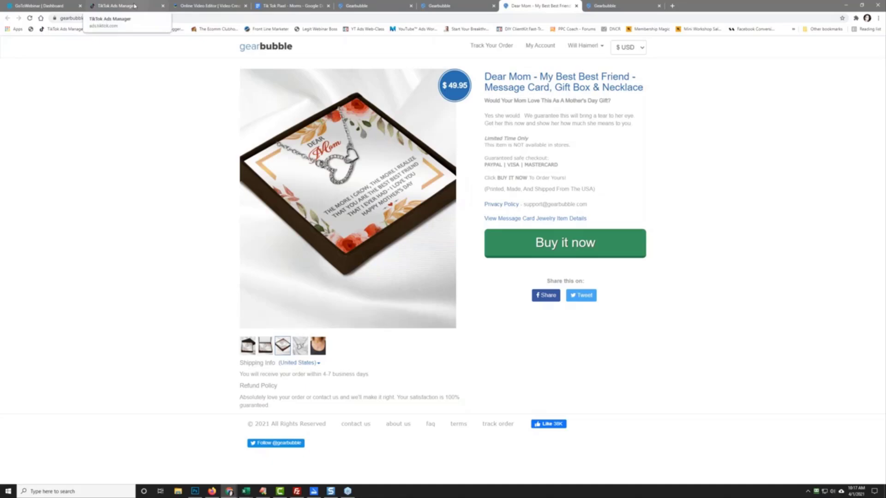
pyautogui.click(135, 6)
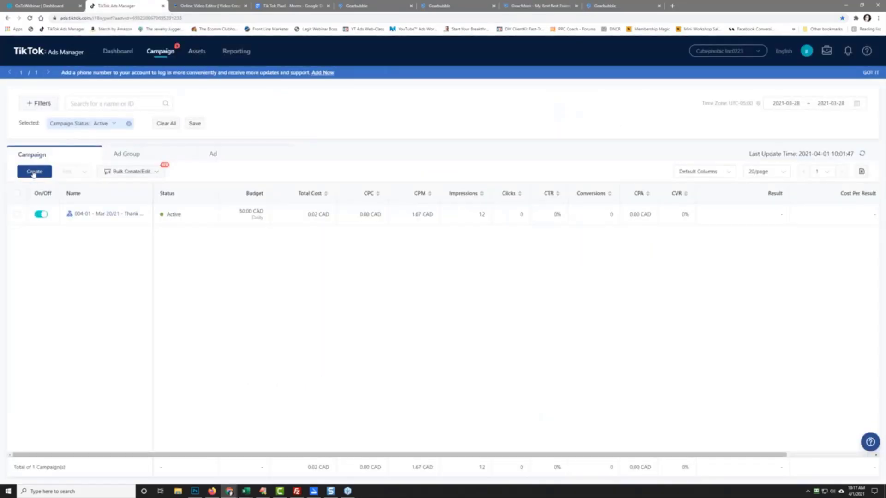
pyautogui.click(195, 7)
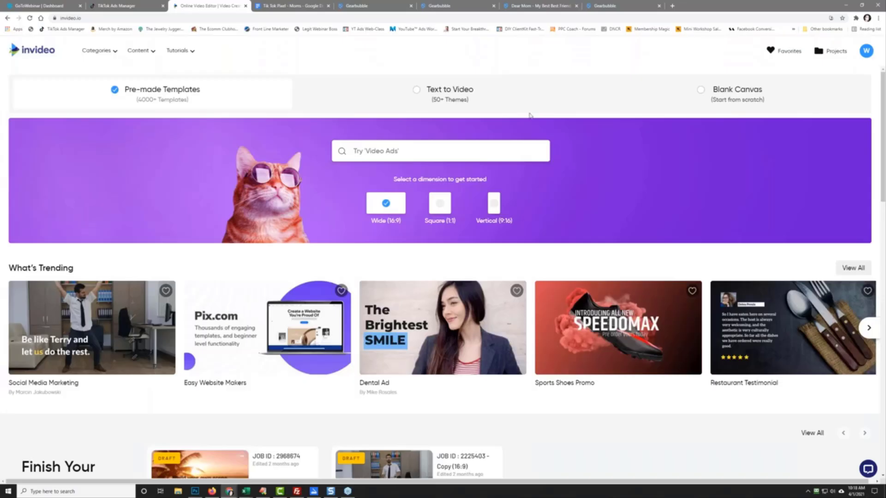
# Step: Duplicate the Mother's Day mug video from Projects as a vertical 9:16 copy
pyautogui.click(831, 51)
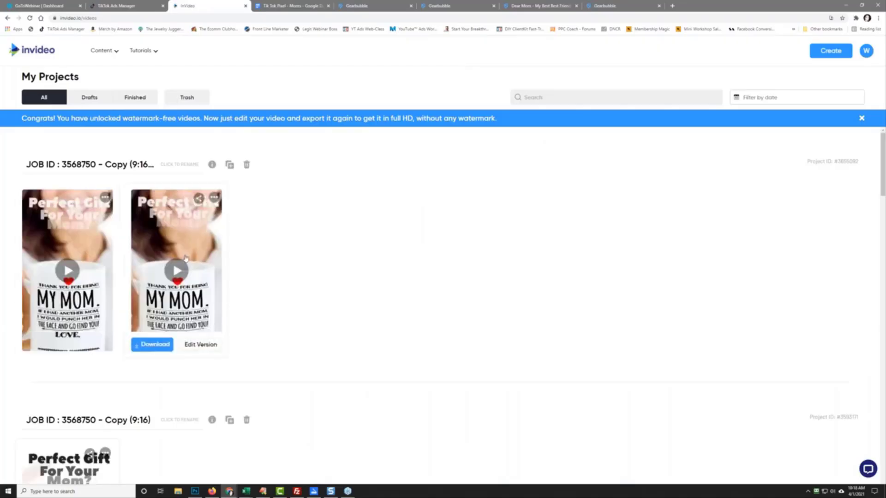
pyautogui.click(214, 199)
pyautogui.moveTo(240, 215)
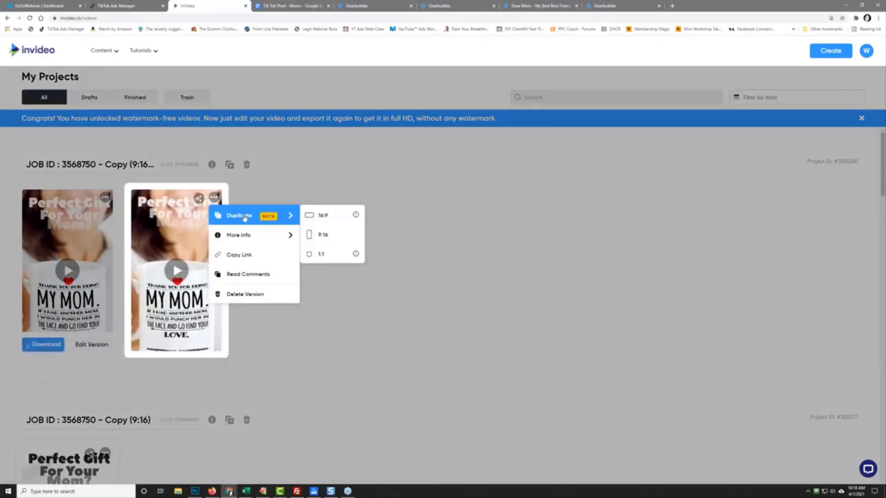
pyautogui.click(317, 237)
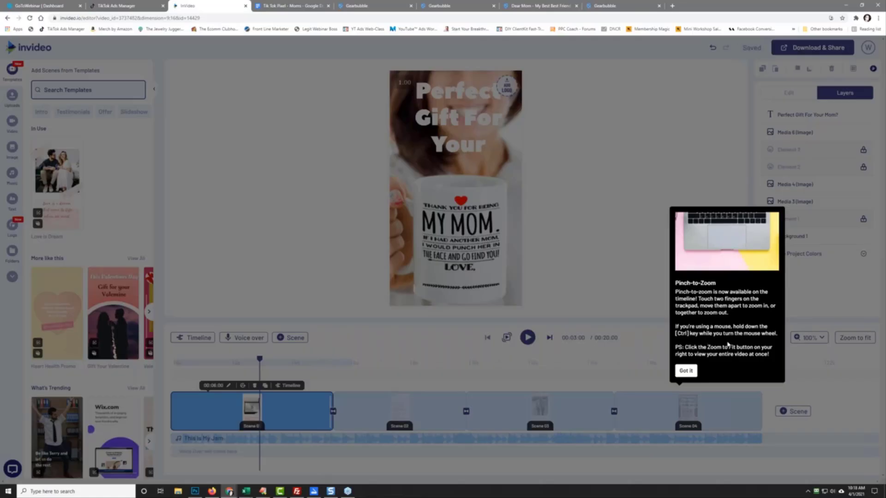
# Step: Dismiss the pinch-to-zoom tip and delete the mug photo from Scene 01
pyautogui.click(686, 370)
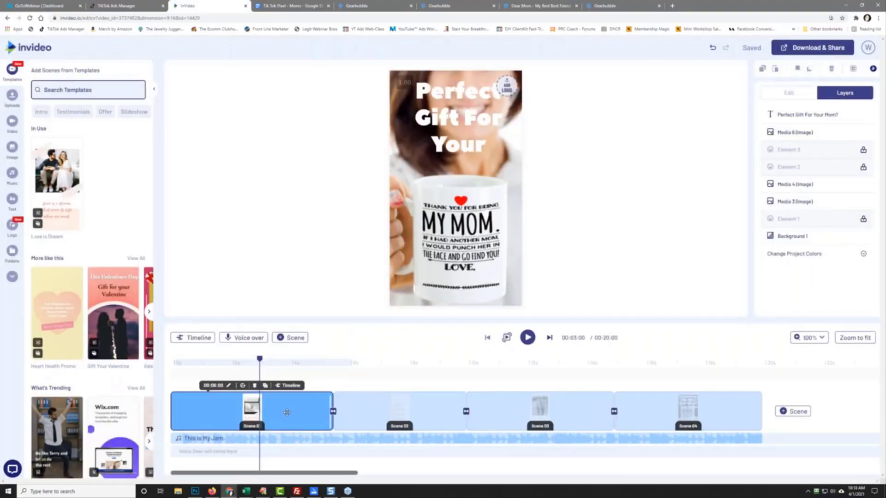
pyautogui.scroll(2, 287, 413)
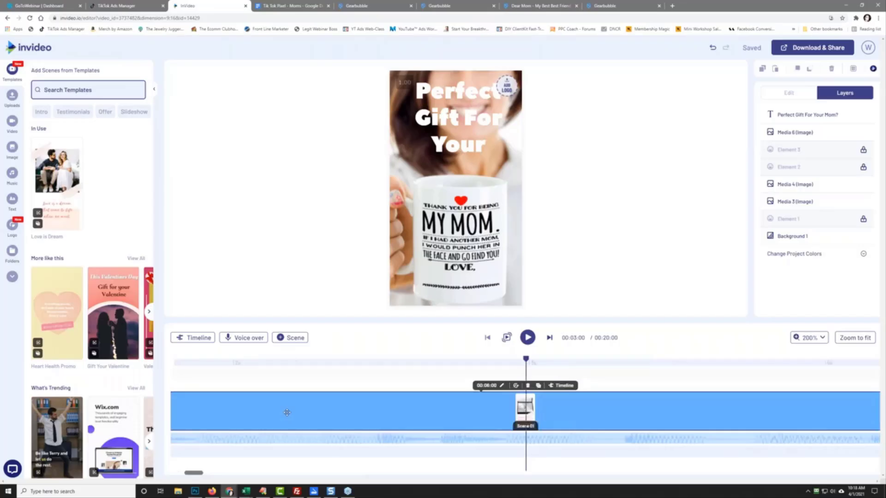
pyautogui.scroll(-3, 287, 412)
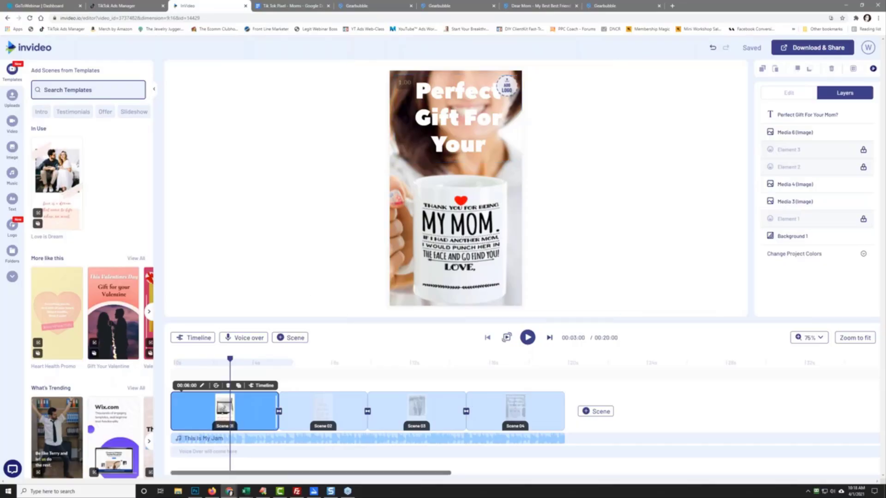
pyautogui.click(328, 415)
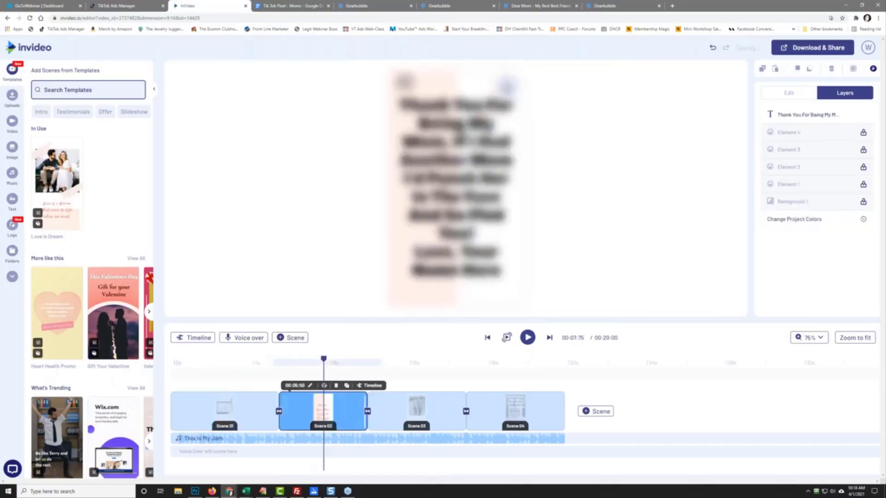
pyautogui.click(225, 416)
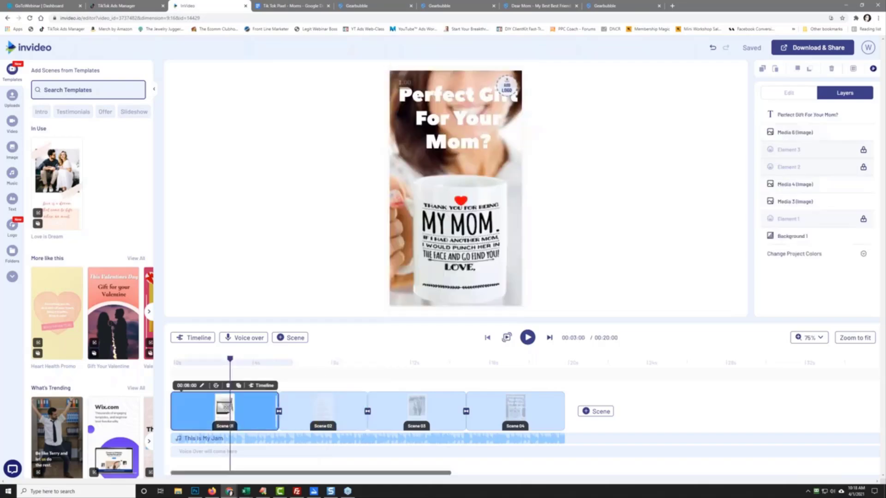
pyautogui.click(399, 171)
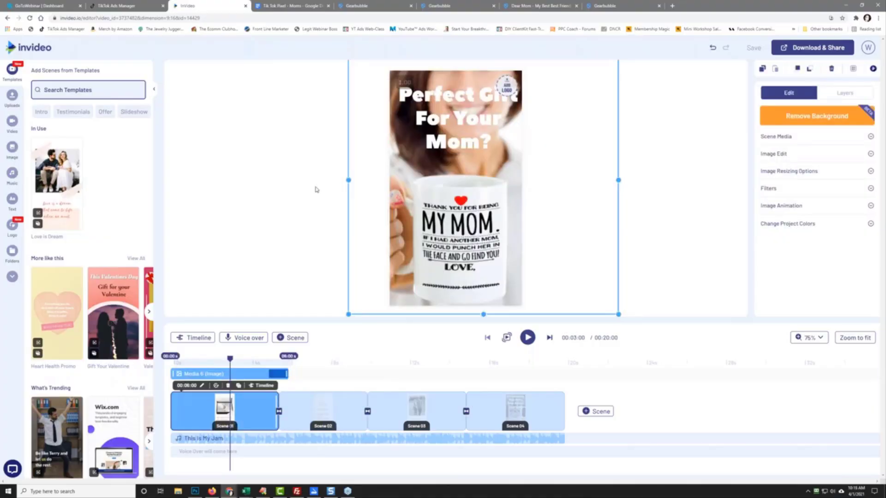
pyautogui.press('Delete')
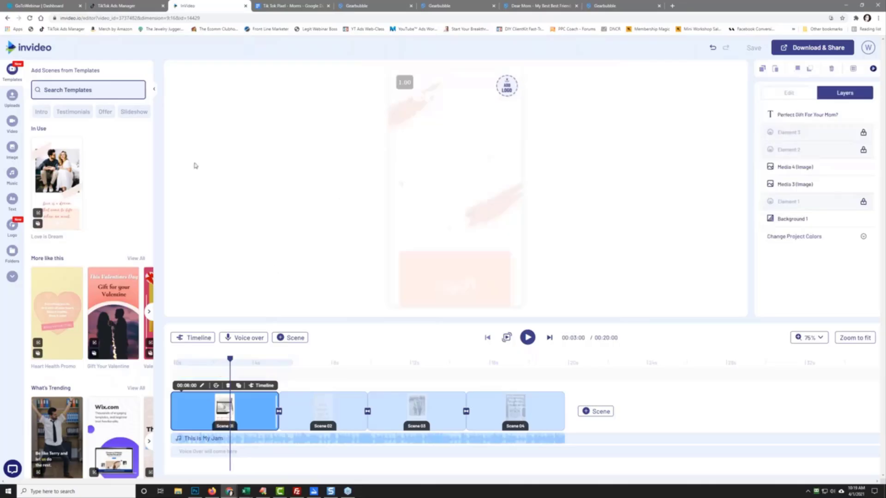
# Step: Upload mockup_1.png, mockup_2 (1).png, mockup_2.png and mockup_3.png to Uploads
pyautogui.click(12, 95)
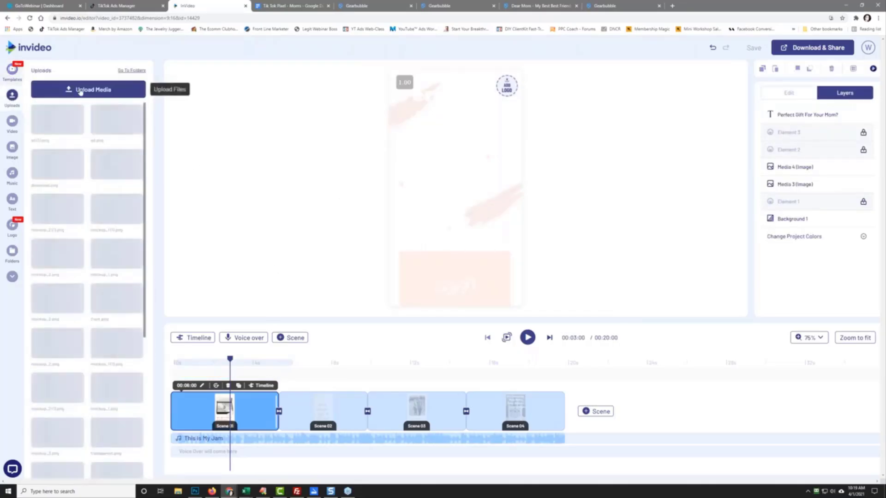
pyautogui.click(88, 89)
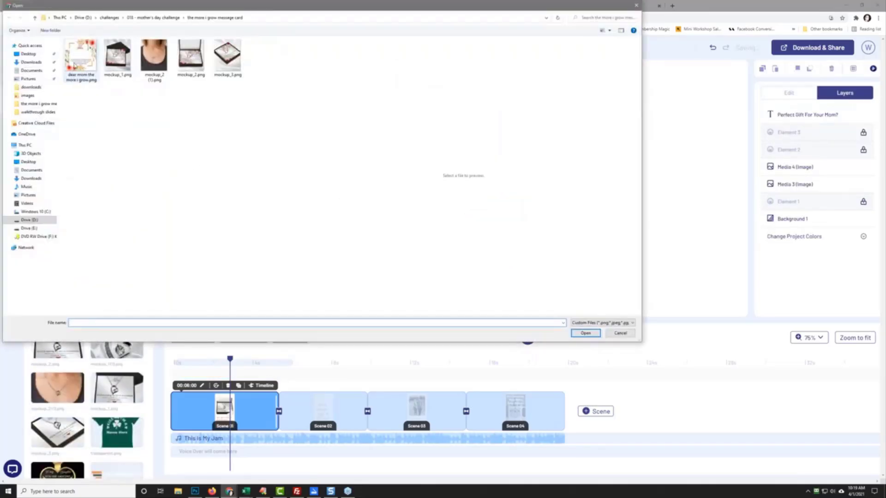
pyautogui.click(110, 63)
pyautogui.keyDown('ctrl'); pyautogui.click(154, 60); pyautogui.keyUp('ctrl')
pyautogui.keyDown('ctrl'); pyautogui.click(191, 60); pyautogui.keyUp('ctrl')
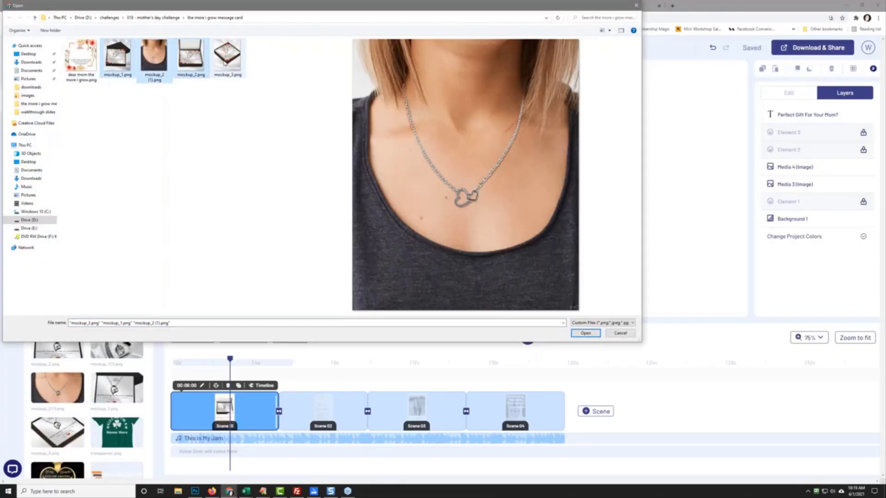
pyautogui.keyDown('ctrl'); pyautogui.click(238, 77); pyautogui.keyUp('ctrl')
pyautogui.click(584, 332)
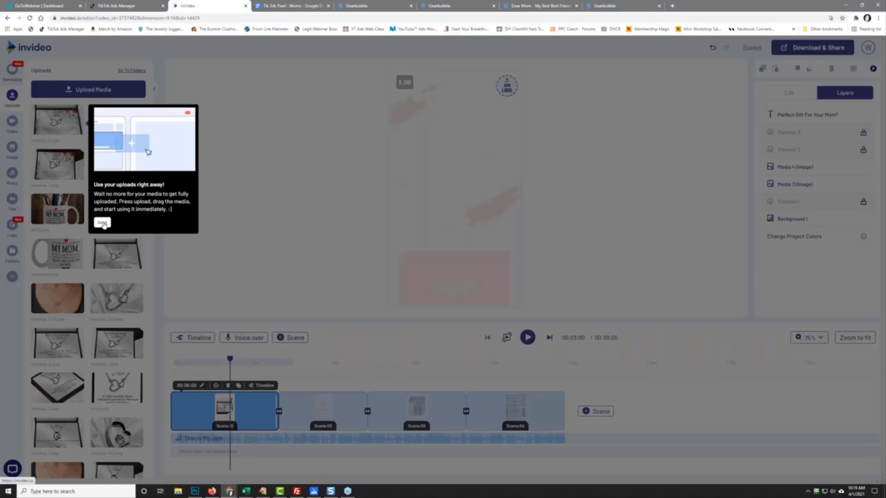
pyautogui.click(102, 223)
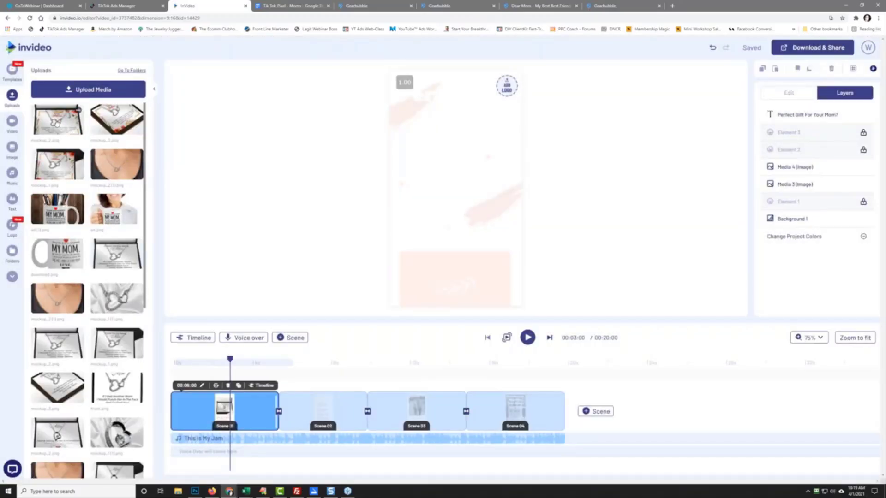
# Step: Place the gift-box mockup on the first scene, then resize and centre it
pyautogui.click(441, 194)
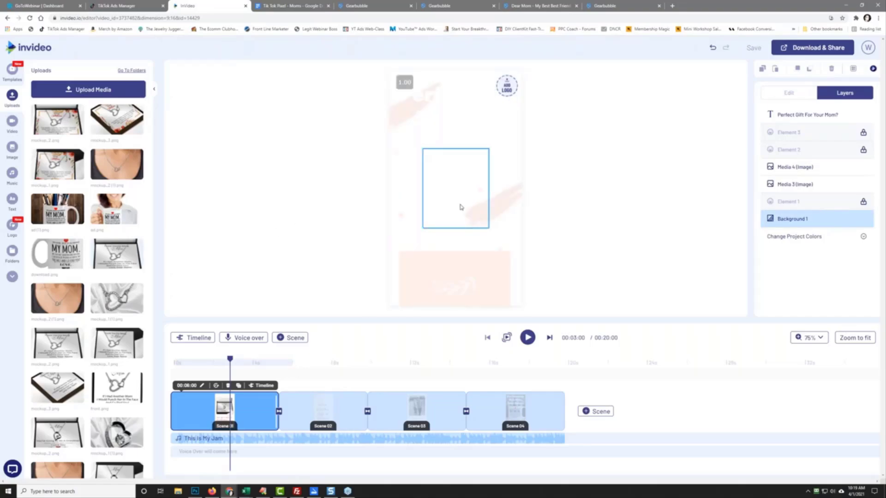
pyautogui.click(460, 207)
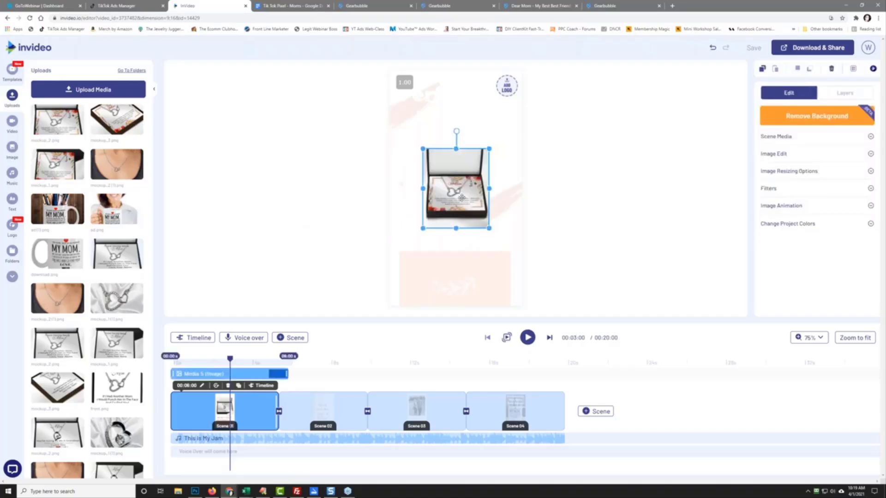
pyautogui.moveTo(461, 197); pyautogui.dragTo(420, 206)
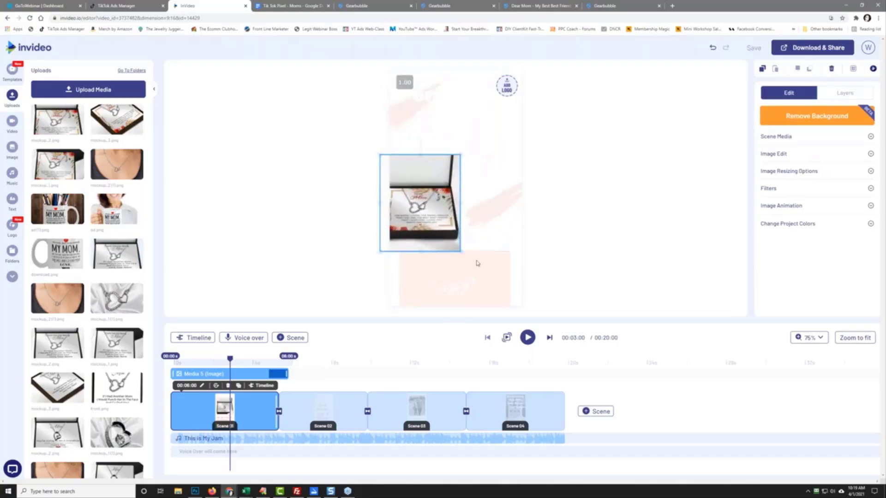
pyautogui.moveTo(477, 263); pyautogui.dragTo(538, 319)
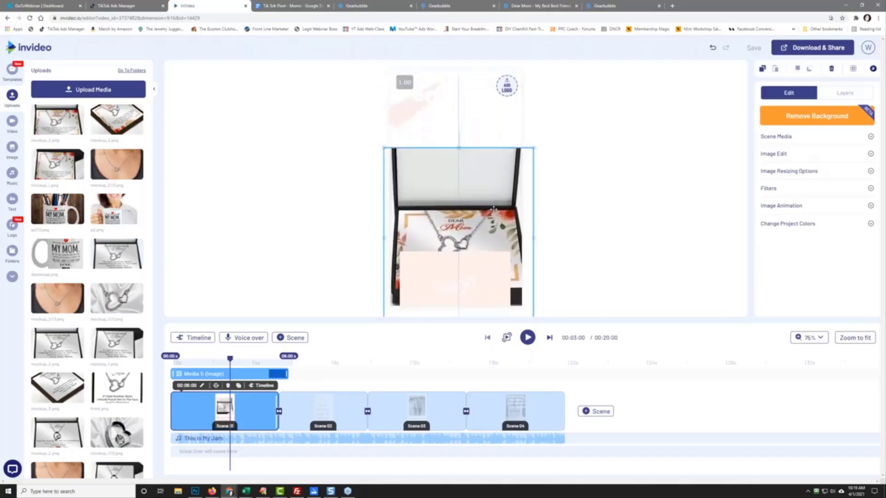
pyautogui.moveTo(494, 210); pyautogui.dragTo(493, 199)
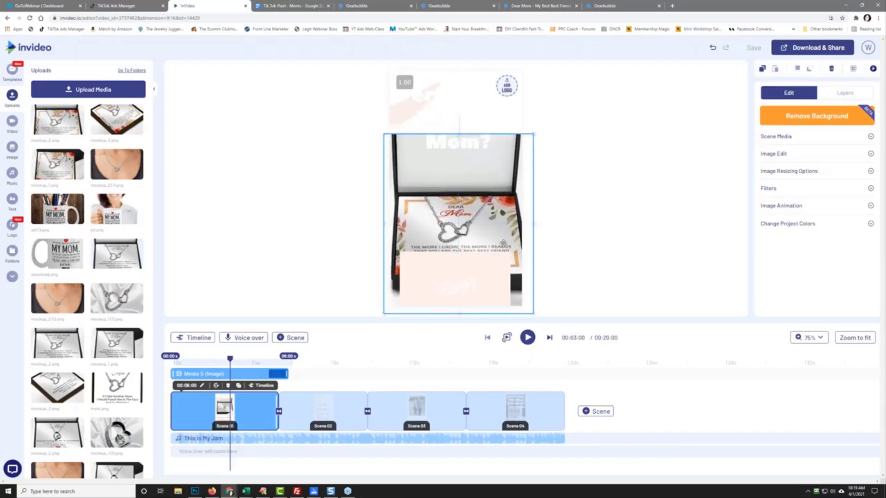
pyautogui.moveTo(533, 313); pyautogui.dragTo(511, 266)
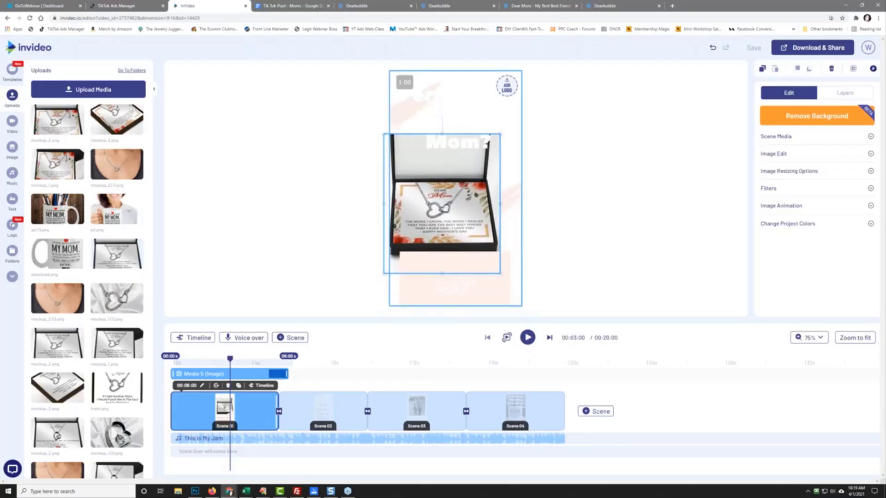
pyautogui.moveTo(476, 234); pyautogui.dragTo(486, 216)
# Step: Delete the pale background layer so the canvas turns black
pyautogui.click(466, 285)
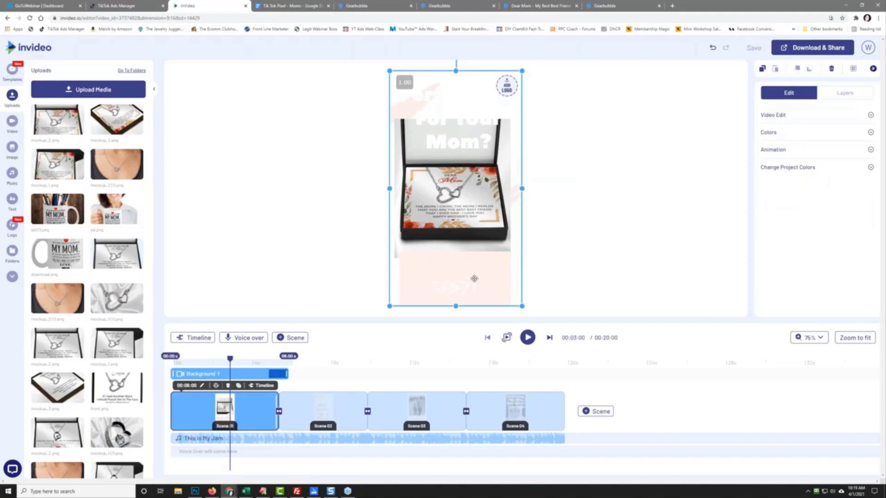
pyautogui.press('Delete')
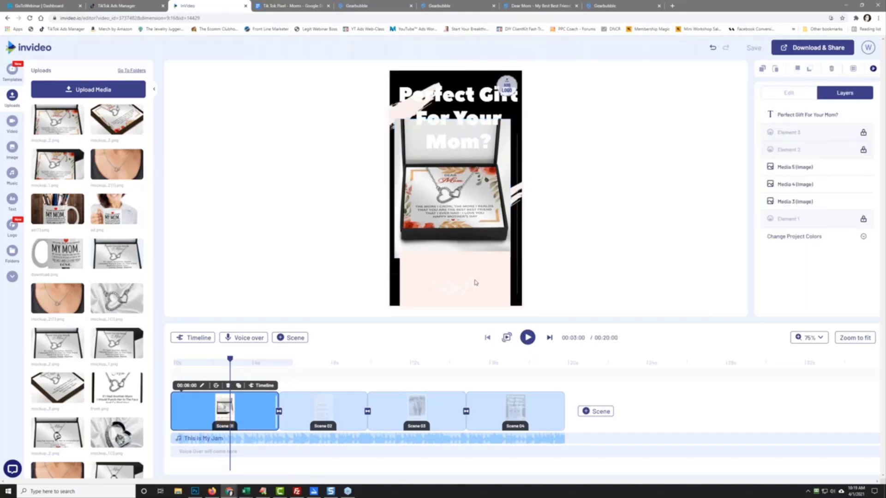
pyautogui.click(493, 218)
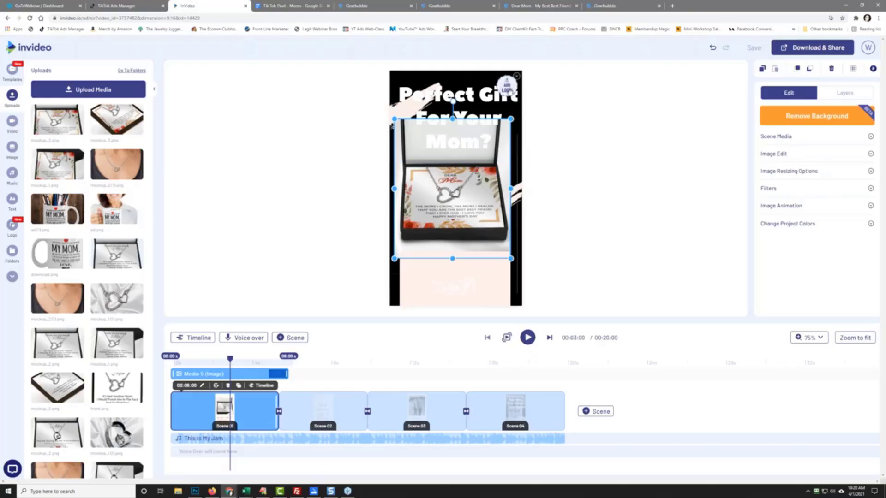
pyautogui.click(507, 85)
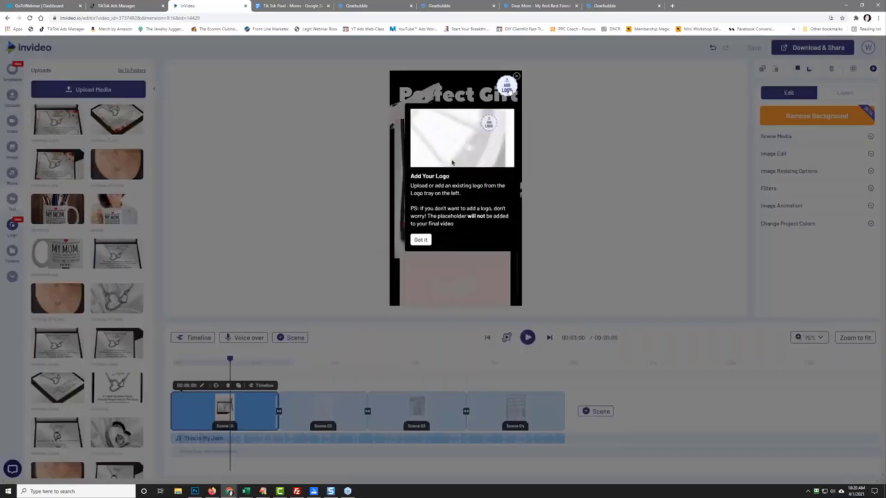
# Step: Dismiss the logo tip and close the logo file pickers without choosing a file
pyautogui.click(421, 241)
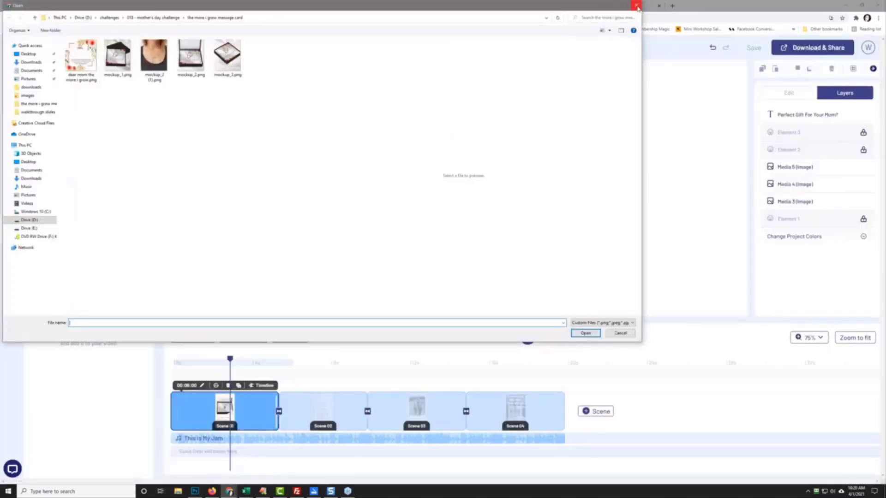
pyautogui.click(636, 5)
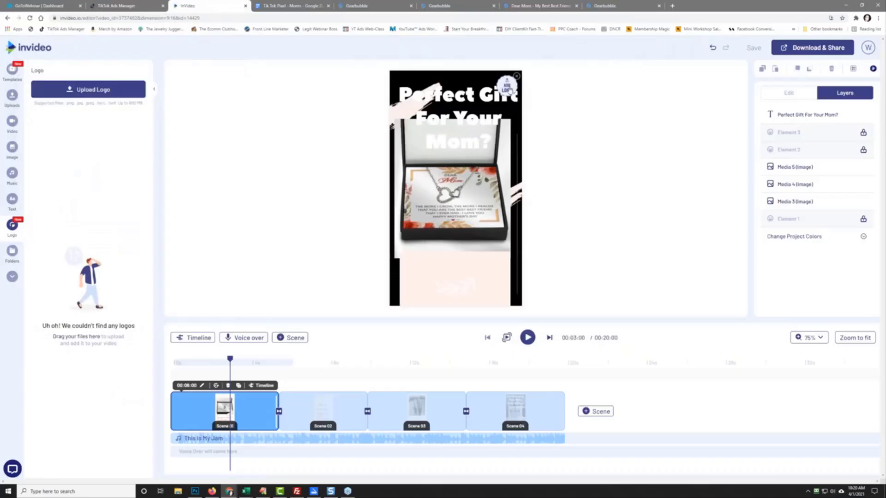
pyautogui.click(507, 86)
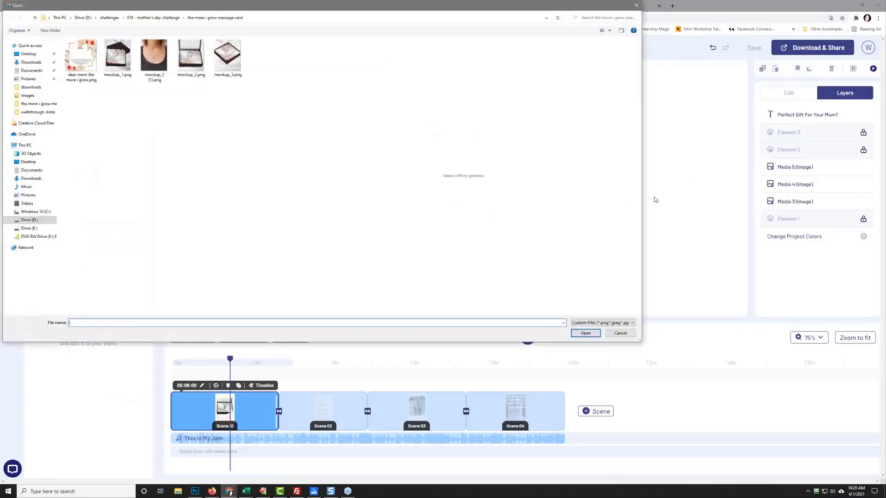
pyautogui.click(620, 333)
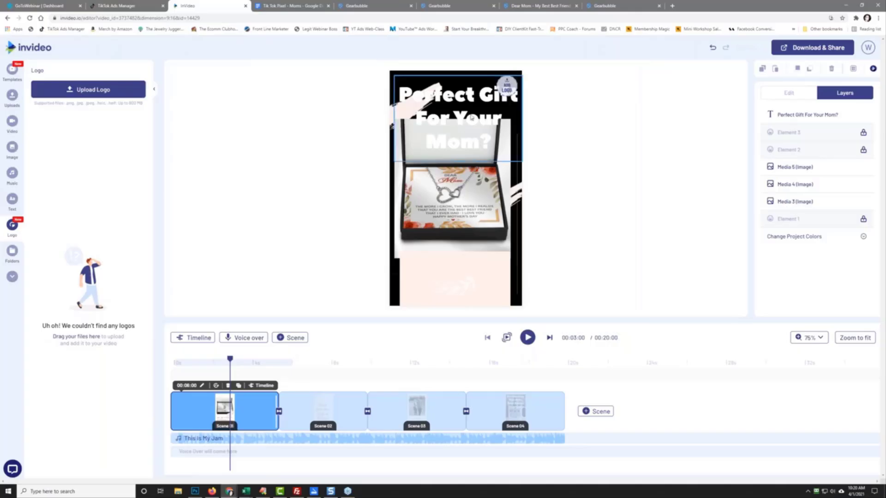
# Step: Resize and reposition the Media 5 gift-box image to fill the lower canvas
pyautogui.click(460, 141)
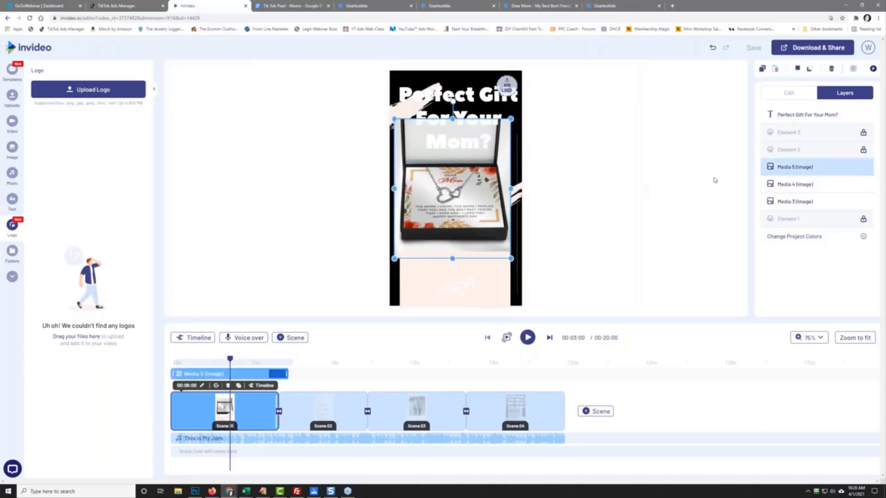
pyautogui.click(800, 185)
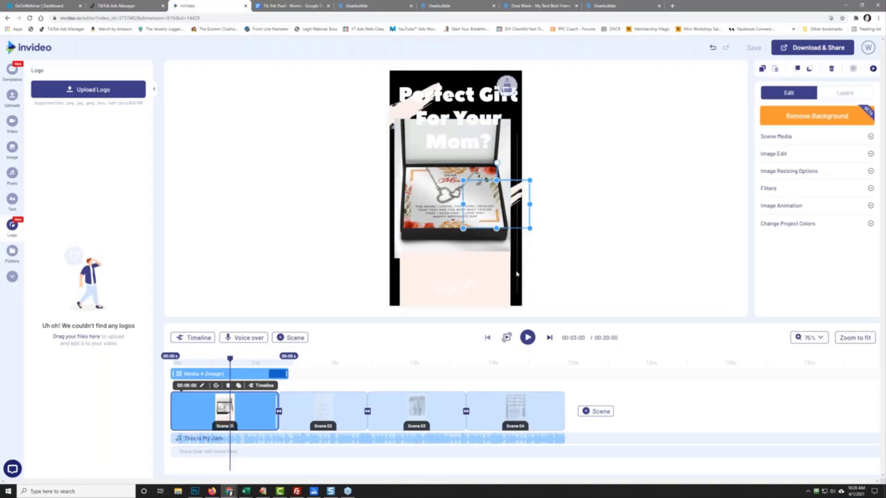
pyautogui.click(492, 210)
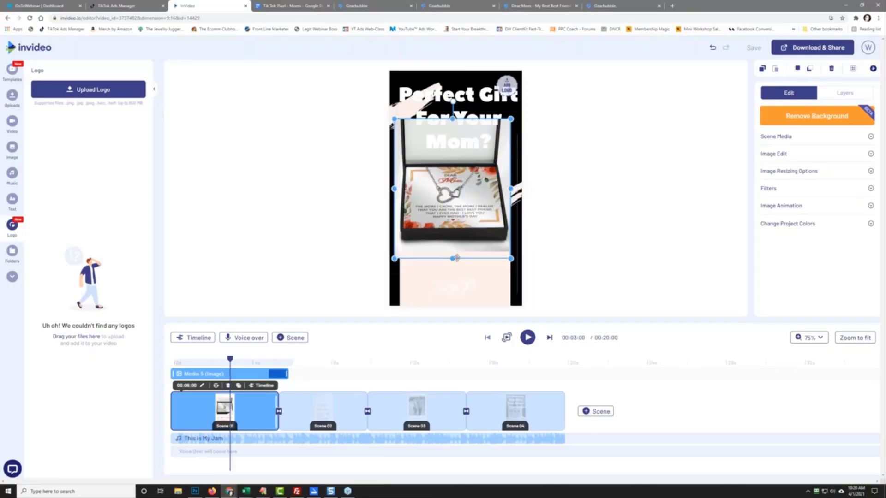
pyautogui.moveTo(454, 260); pyautogui.dragTo(456, 332)
pyautogui.moveTo(461, 242); pyautogui.dragTo(466, 216)
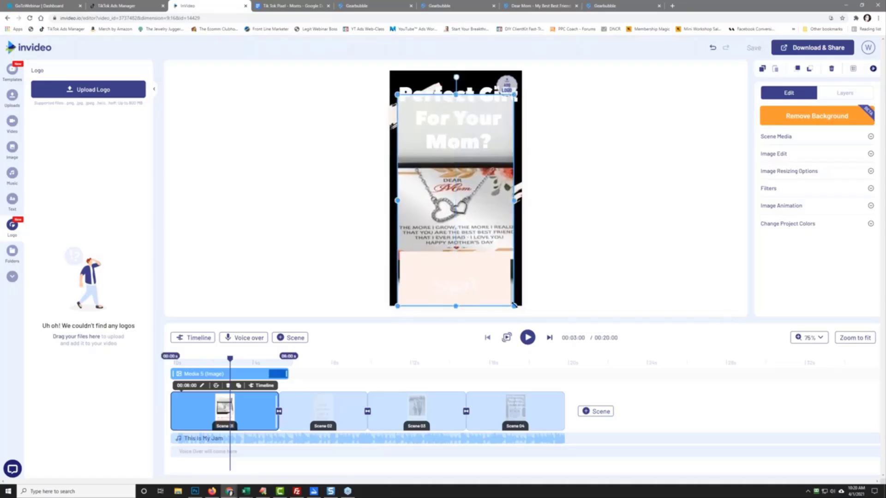
pyautogui.moveTo(514, 306); pyautogui.dragTo(494, 269)
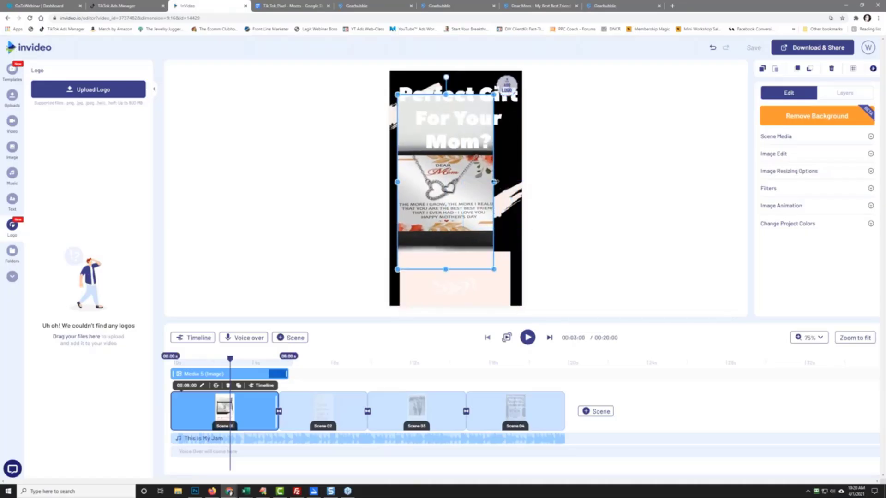
pyautogui.moveTo(495, 182); pyautogui.dragTo(476, 188)
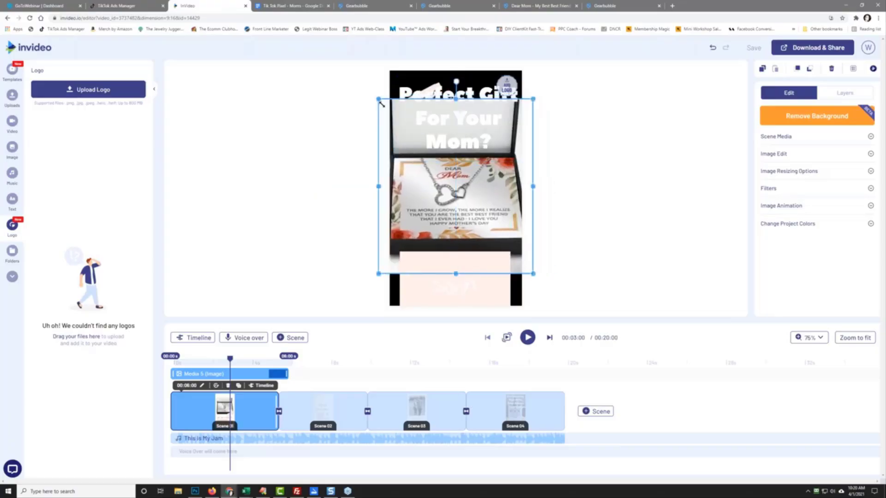
pyautogui.moveTo(381, 103); pyautogui.dragTo(429, 157)
pyautogui.moveTo(451, 185); pyautogui.dragTo(414, 194)
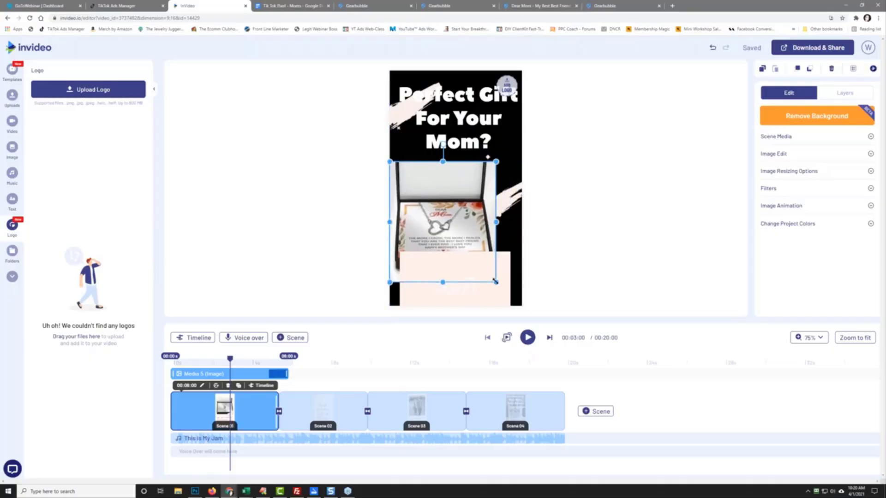
pyautogui.moveTo(495, 281); pyautogui.dragTo(523, 311)
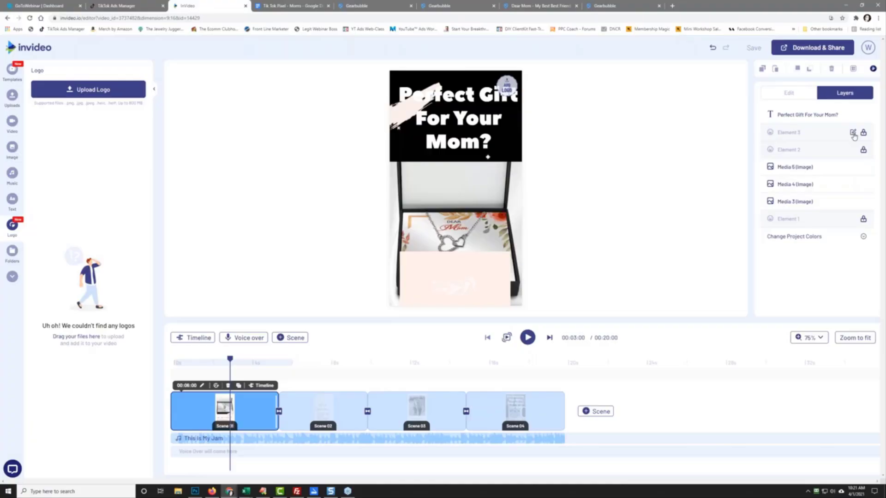
# Step: Move Media 5 to the top of the layer order and extend it up to the title
pyautogui.click(825, 169)
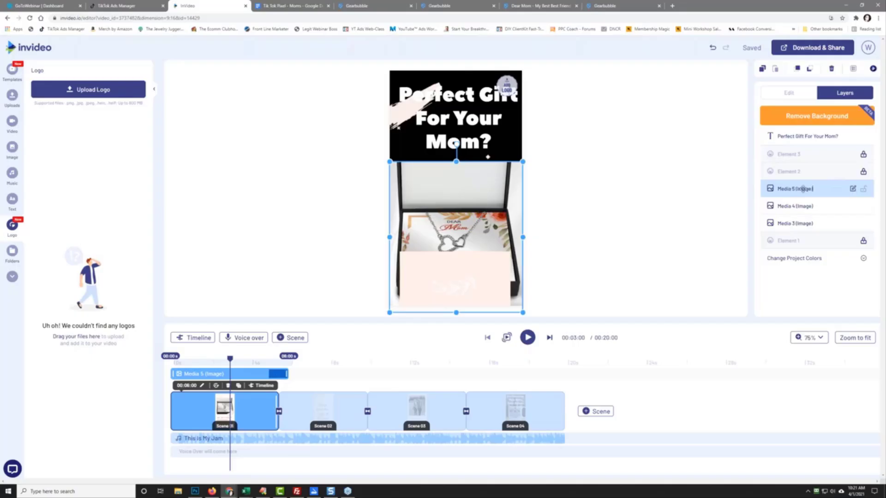
pyautogui.moveTo(803, 189); pyautogui.dragTo(802, 136)
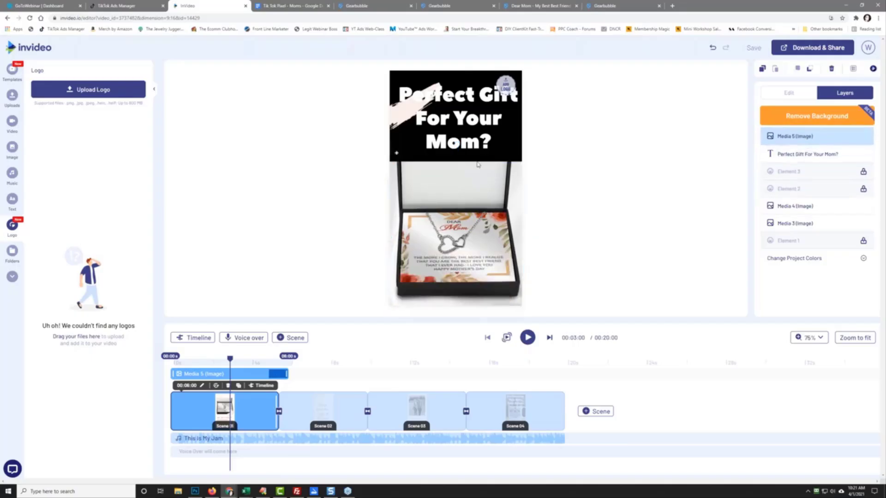
pyautogui.click(440, 178)
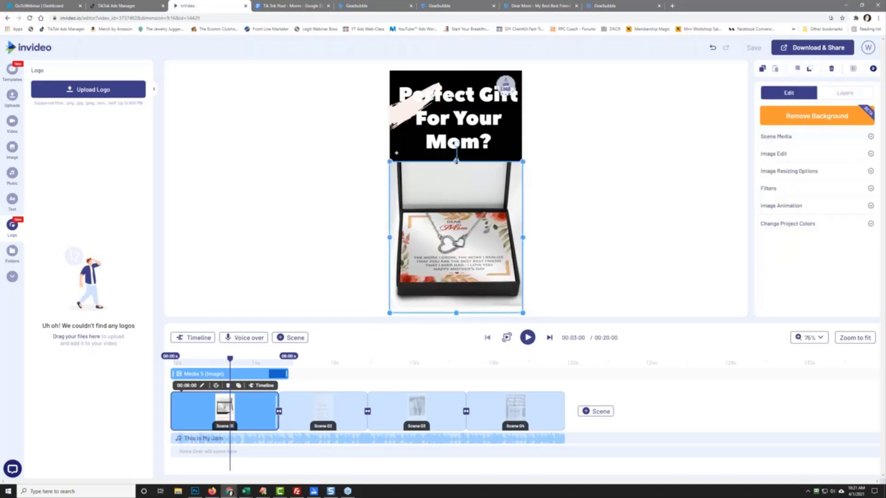
pyautogui.moveTo(455, 162)
pyautogui.mouseDown()
pyautogui.moveTo(459, 147)
pyautogui.moveTo(457, 162)
pyautogui.mouseUp()
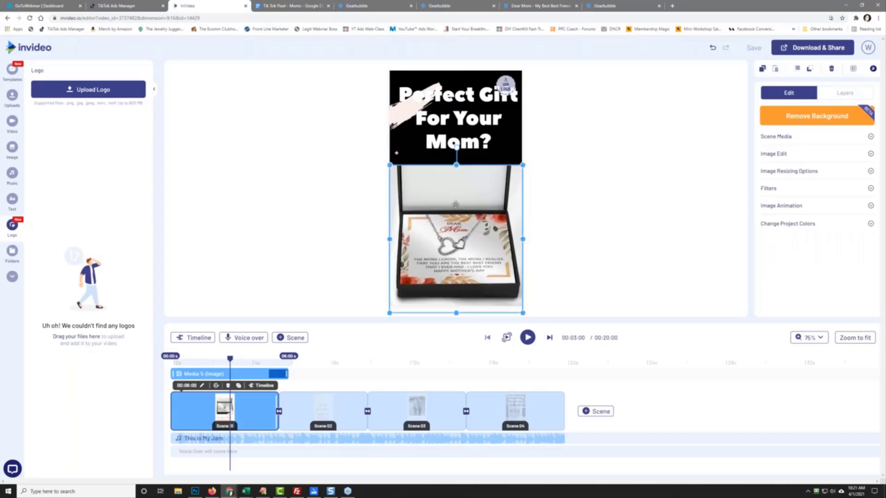
pyautogui.click(438, 129)
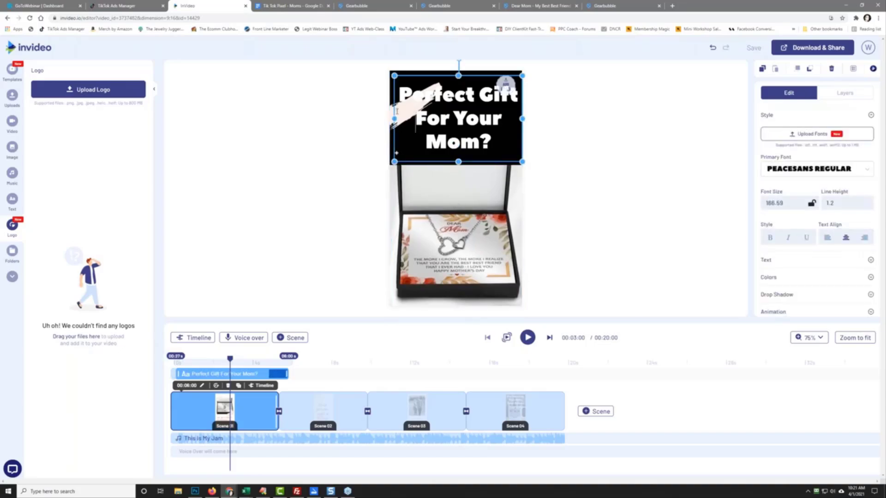
# Step: Delete the brush-stroke graphic and move Media 4 directly under the title text layer
pyautogui.click(383, 116)
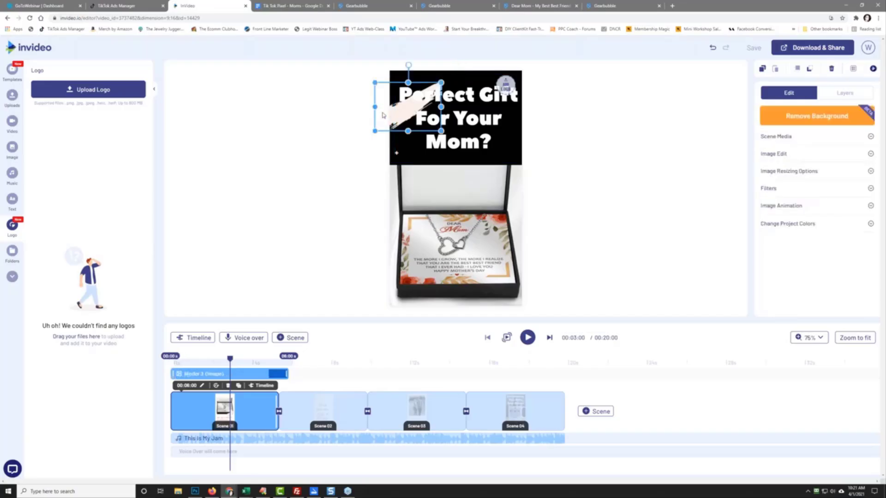
pyautogui.press('Delete')
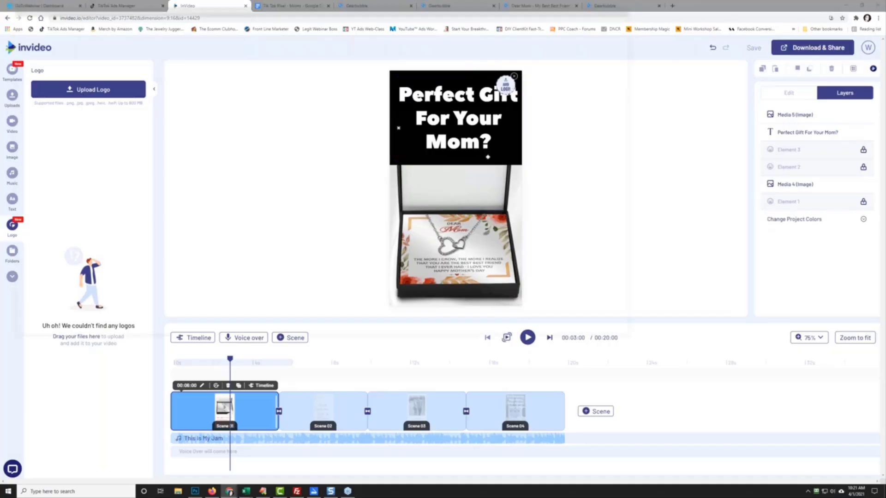
pyautogui.click(506, 88)
pyautogui.click(637, 6)
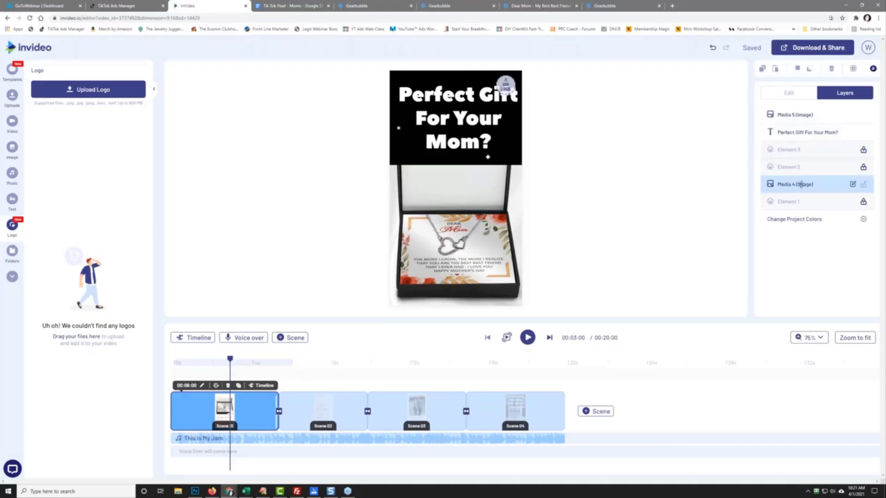
pyautogui.moveTo(801, 184); pyautogui.dragTo(804, 235)
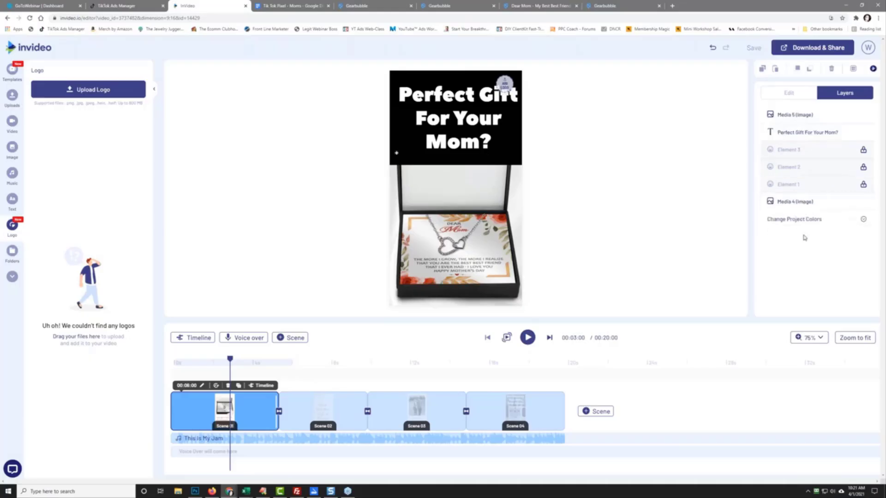
pyautogui.moveTo(803, 202); pyautogui.dragTo(803, 152)
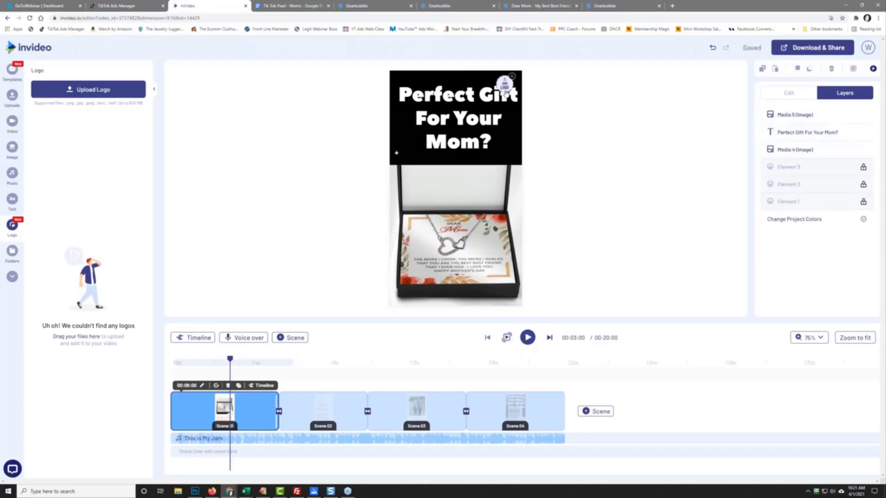
pyautogui.click(505, 90)
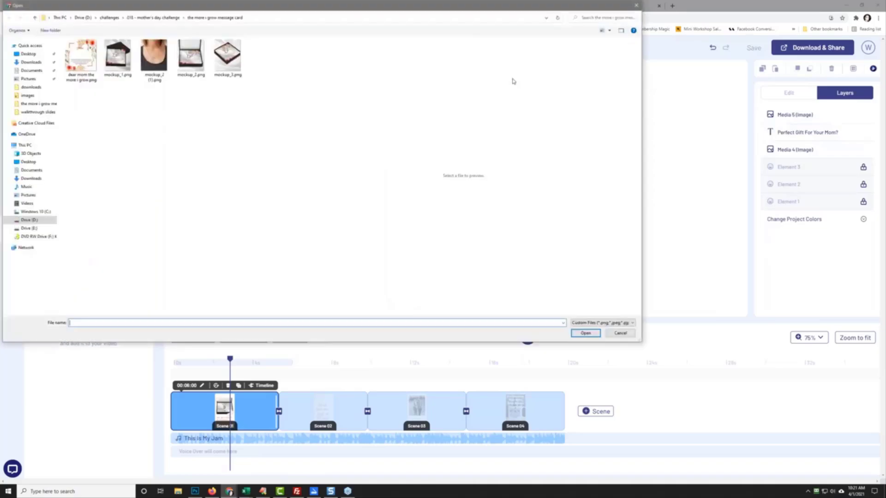
pyautogui.click(634, 6)
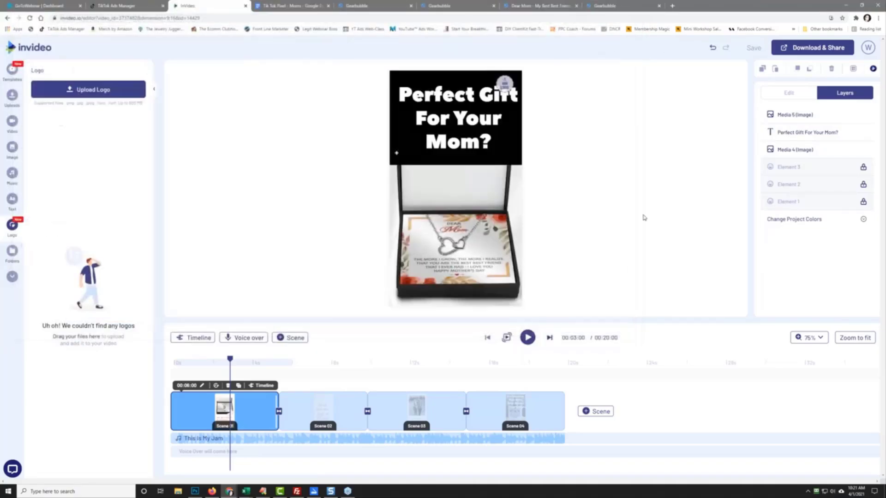
pyautogui.moveTo(506, 90)
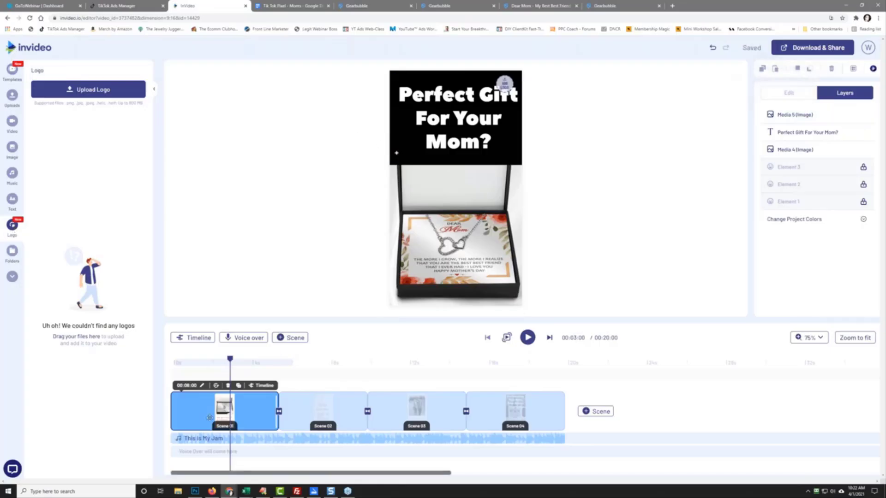
pyautogui.click(322, 412)
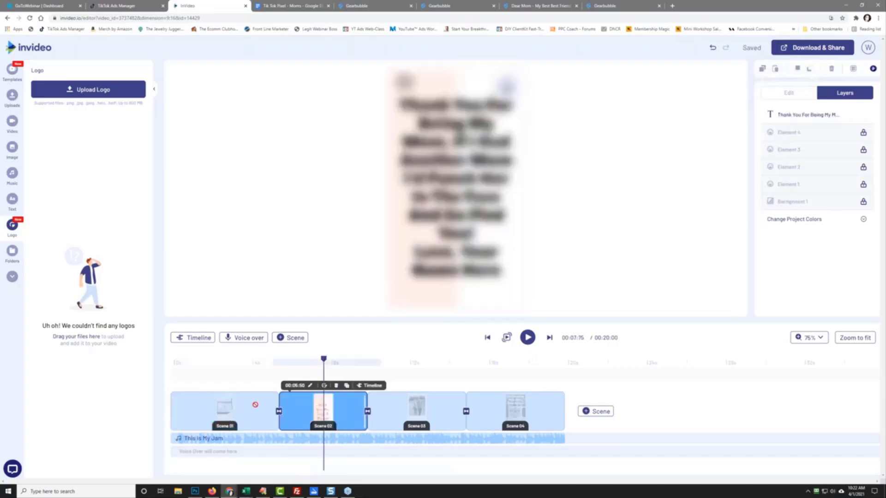
pyautogui.click(225, 410)
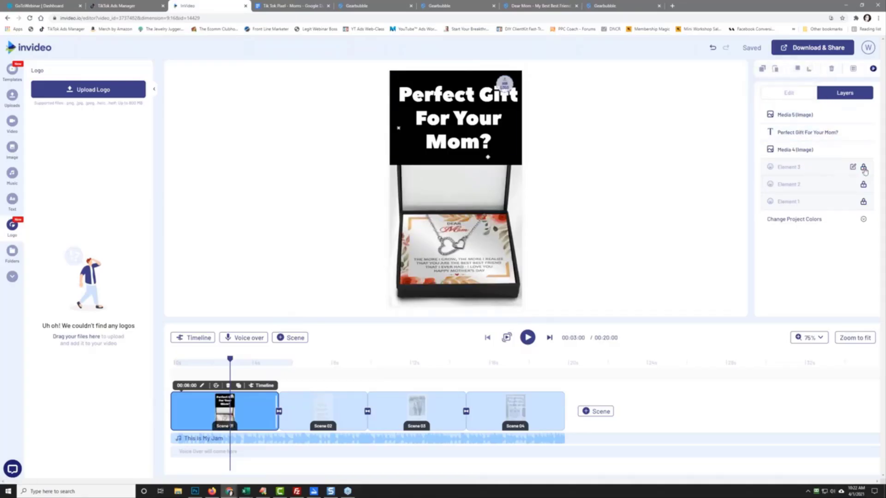
# Step: Unlock Elements 1, 2 and 3, move Element 3 above Media 4, and lower the title slightly
pyautogui.click(863, 203)
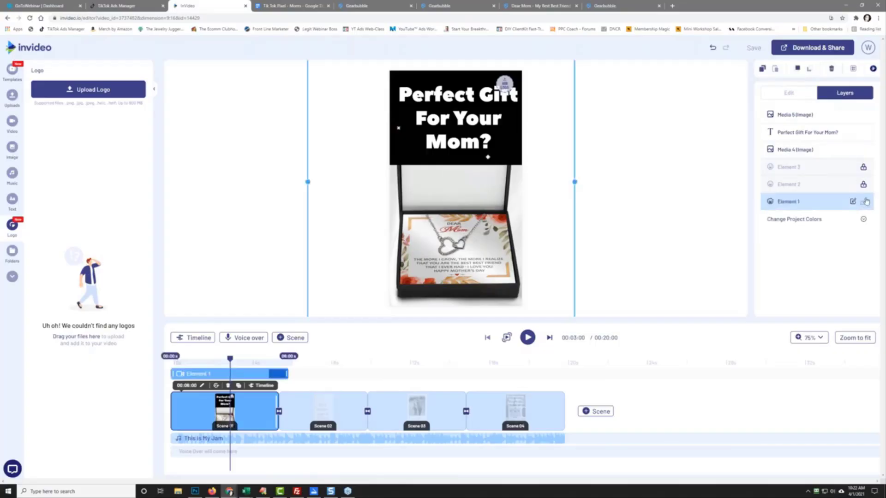
pyautogui.click(863, 186)
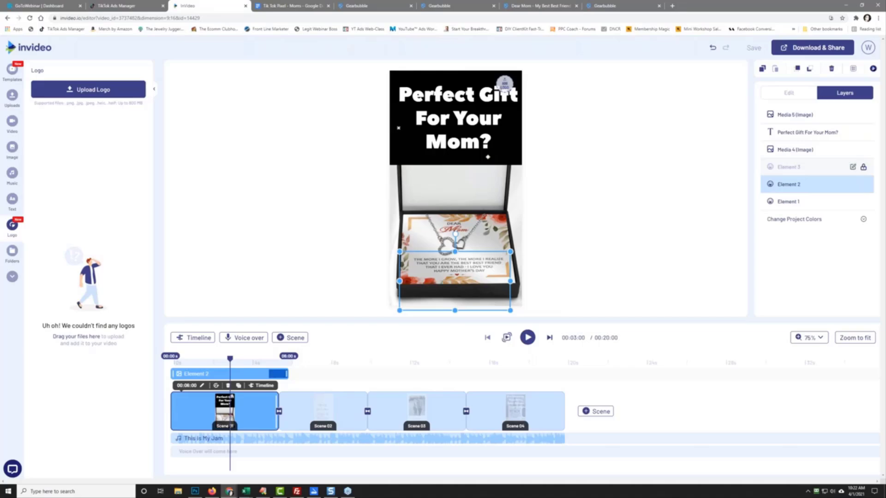
pyautogui.click(864, 168)
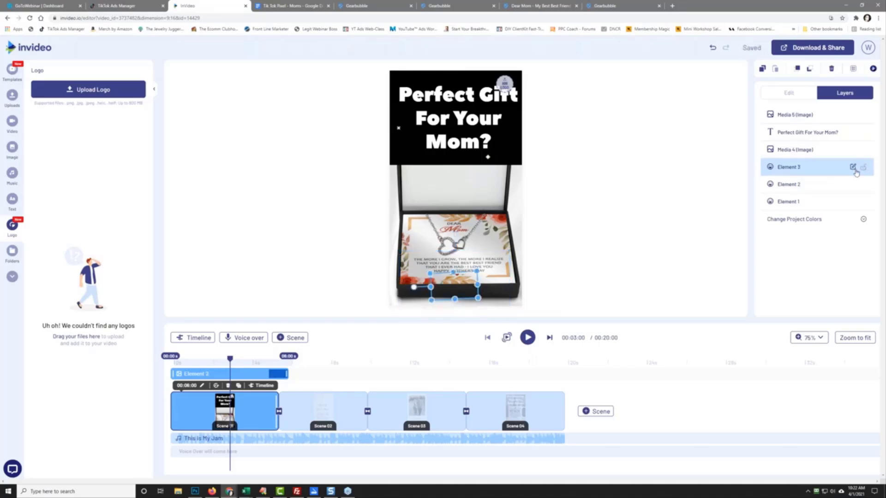
pyautogui.moveTo(802, 167)
pyautogui.mouseDown()
pyautogui.moveTo(802, 147)
pyautogui.moveTo(800, 168)
pyautogui.mouseUp()
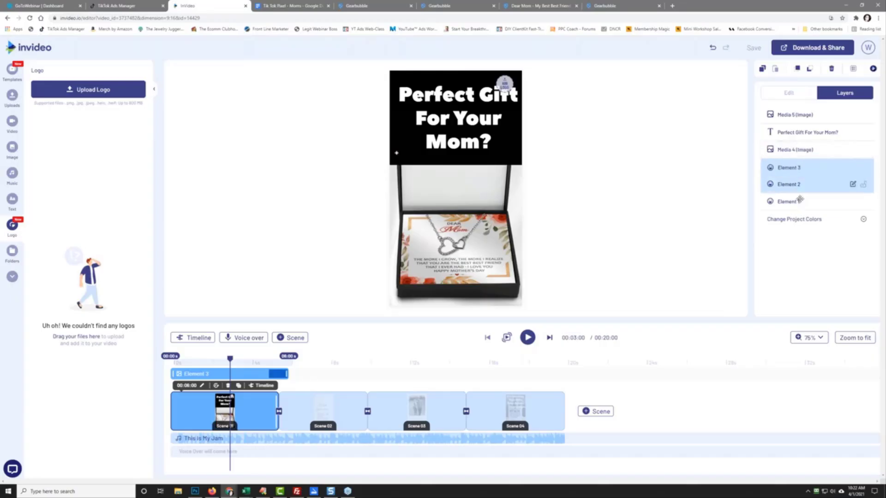
pyautogui.click(793, 118)
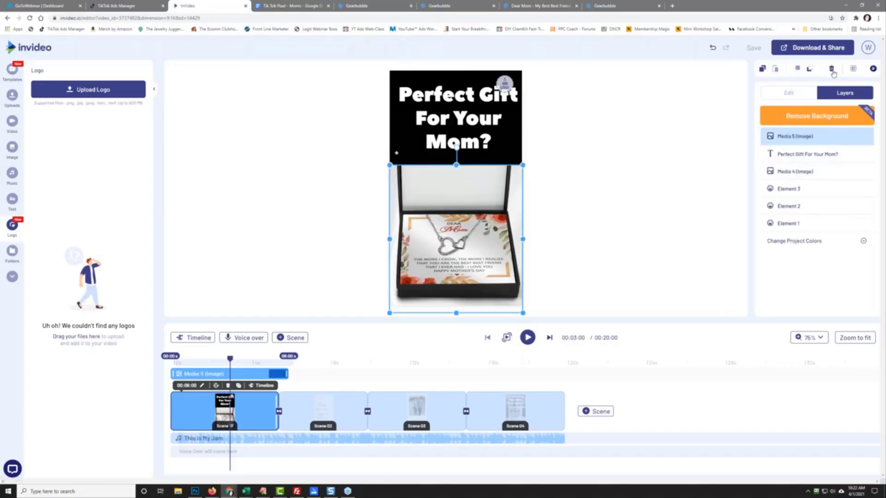
pyautogui.moveTo(450, 118)
pyautogui.mouseDown()
pyautogui.moveTo(450, 134)
pyautogui.moveTo(450, 121)
pyautogui.mouseUp()
# Step: Upload 'dear mom the more i grow.png' and set it as the project's default logo
pyautogui.click(505, 88)
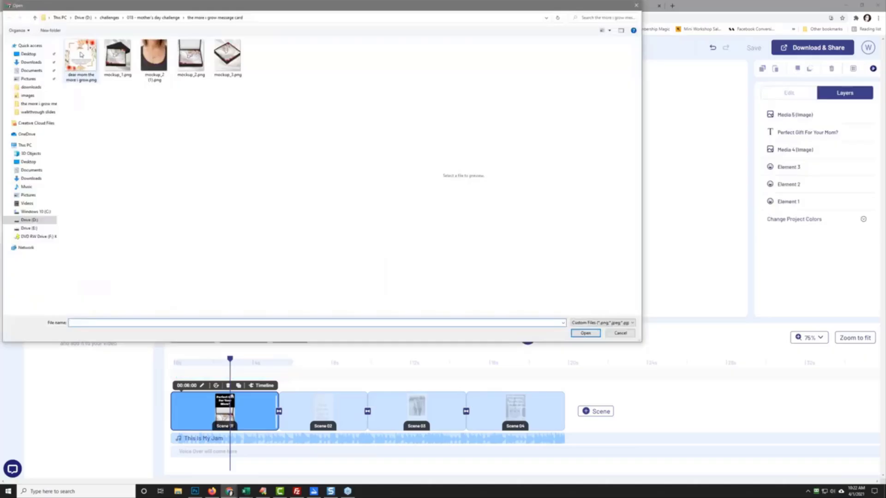
pyautogui.click(81, 54)
pyautogui.click(584, 333)
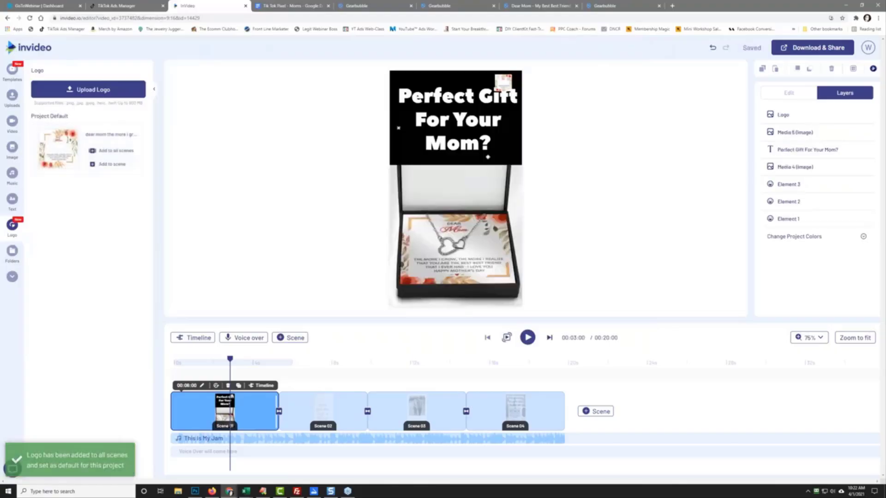
pyautogui.moveTo(504, 85); pyautogui.dragTo(470, 203)
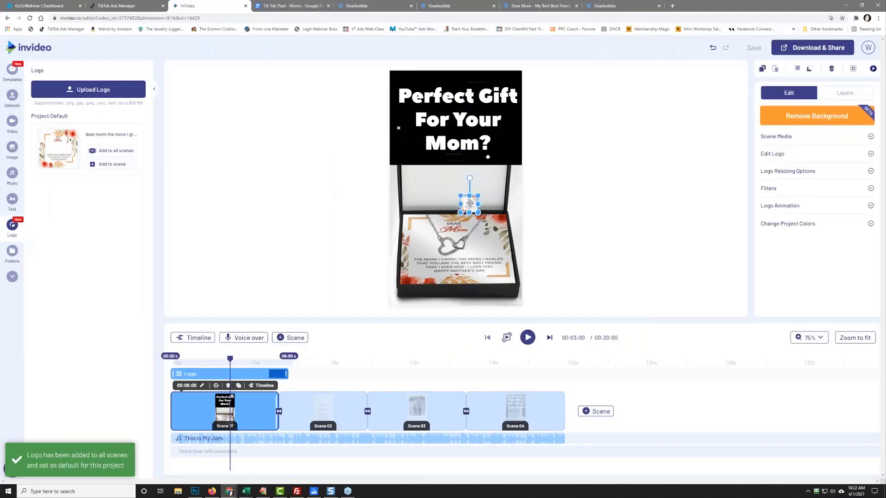
pyautogui.press('Delete')
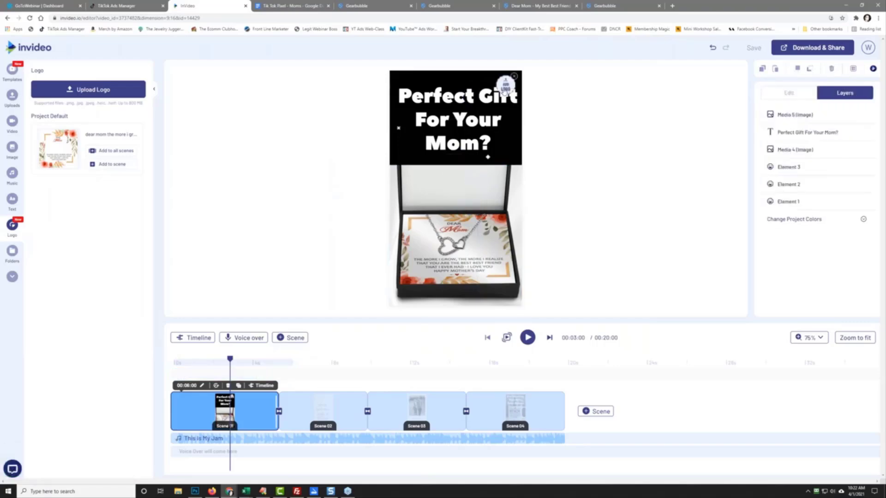
pyautogui.click(504, 91)
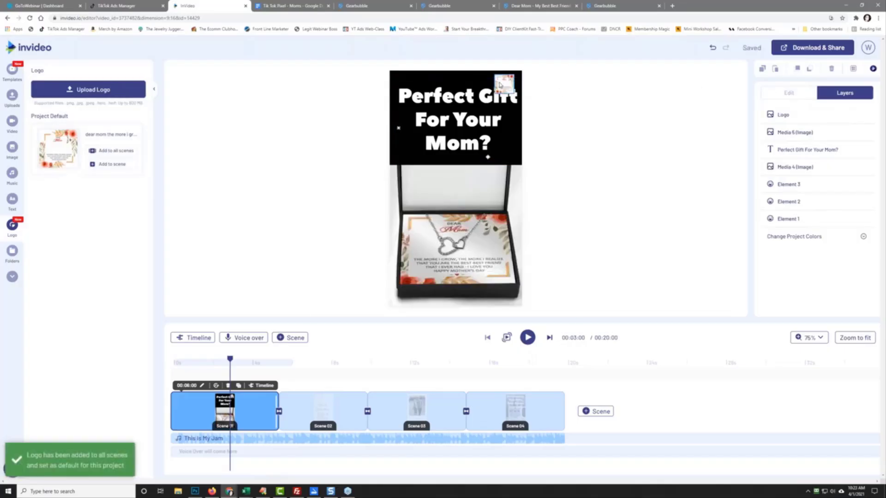
pyautogui.click(501, 85)
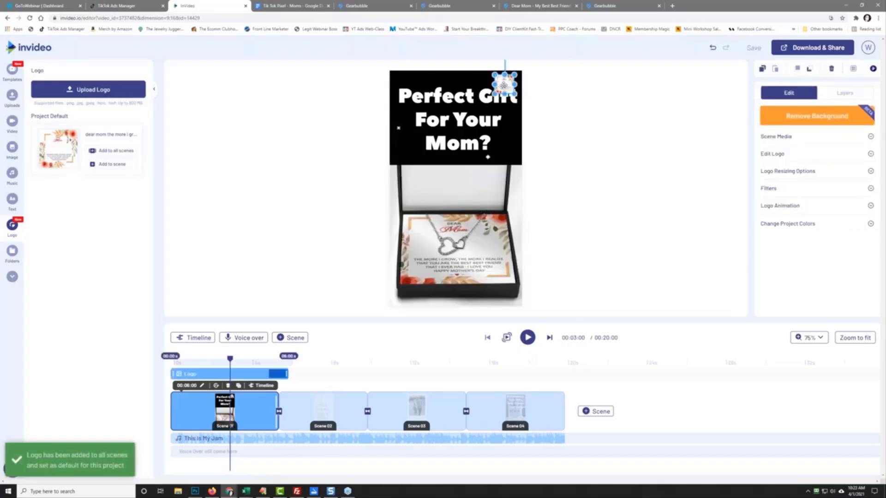
# Step: Move the logo to the gift box's bottom-right and set its blur to 20PX, then back to 0PX
pyautogui.moveTo(503, 85); pyautogui.dragTo(507, 286)
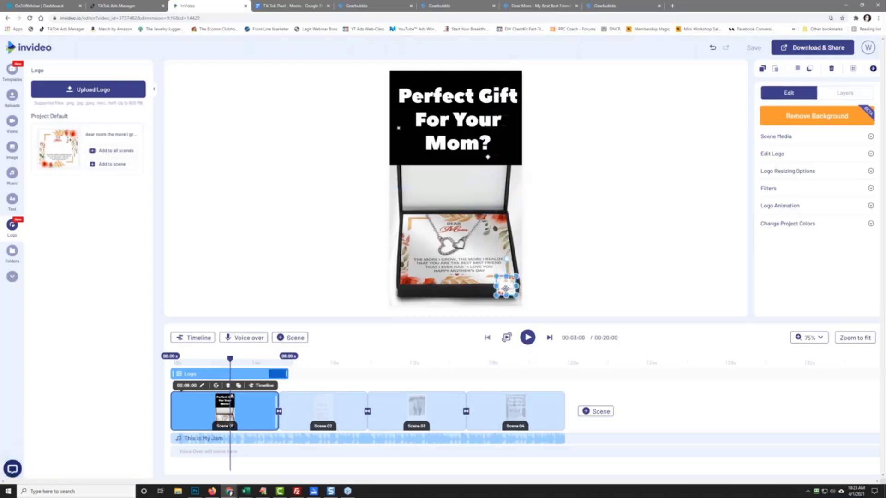
pyautogui.click(817, 137)
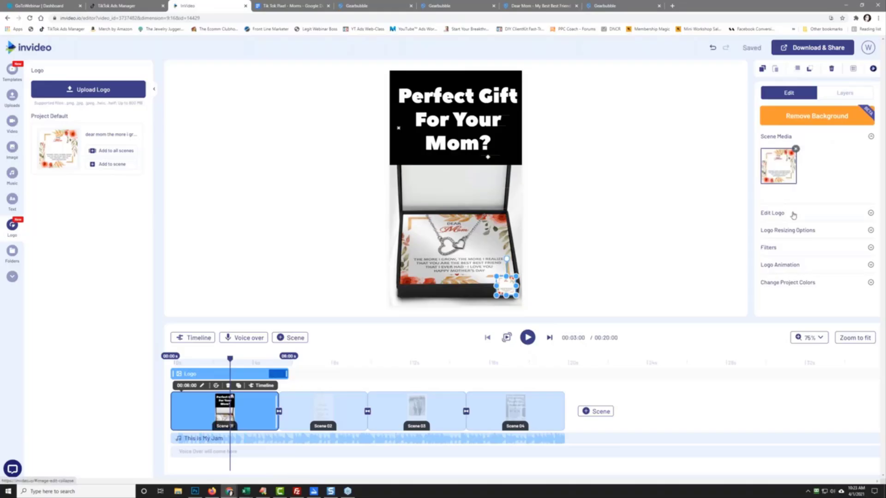
pyautogui.click(793, 214)
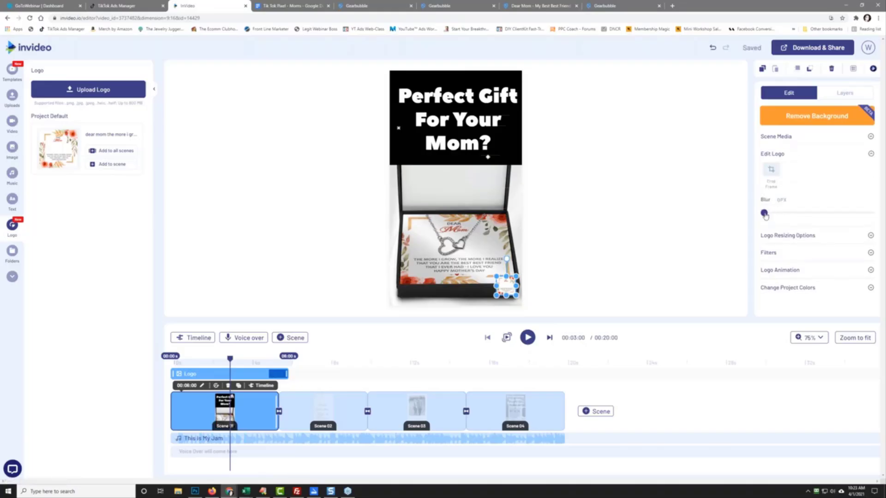
pyautogui.moveTo(764, 213); pyautogui.dragTo(870, 213)
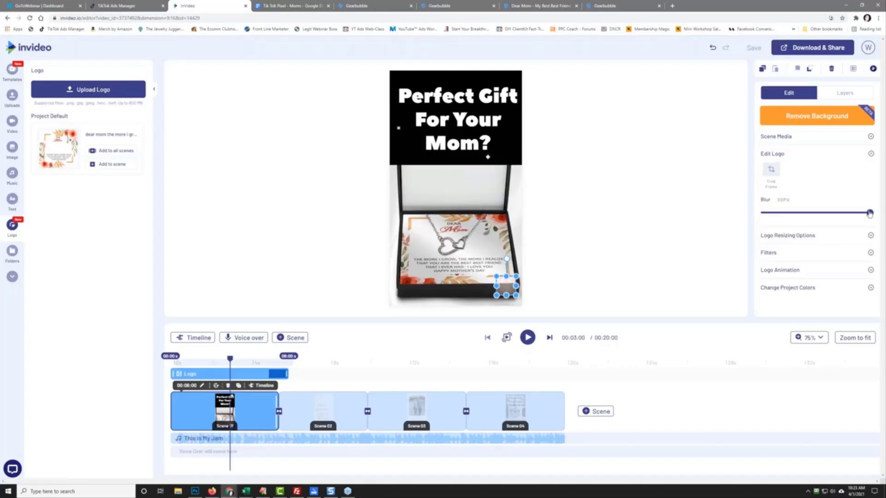
pyautogui.click(766, 216)
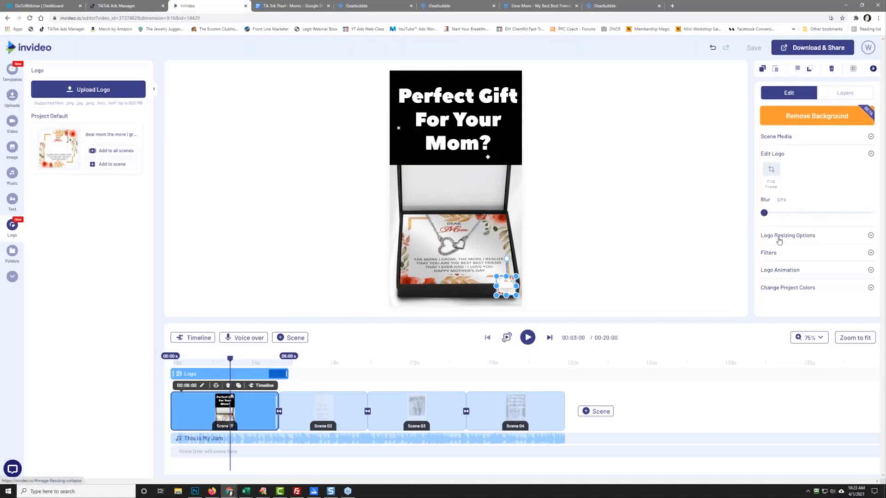
pyautogui.click(790, 137)
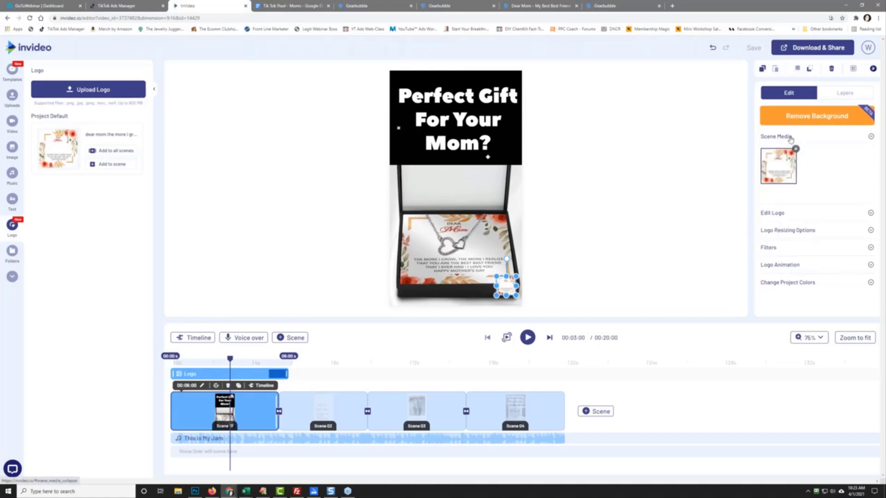
# Step: Send the first scene's logo behind all other layers, then load Scene 02 on the canvas
pyautogui.click(494, 281)
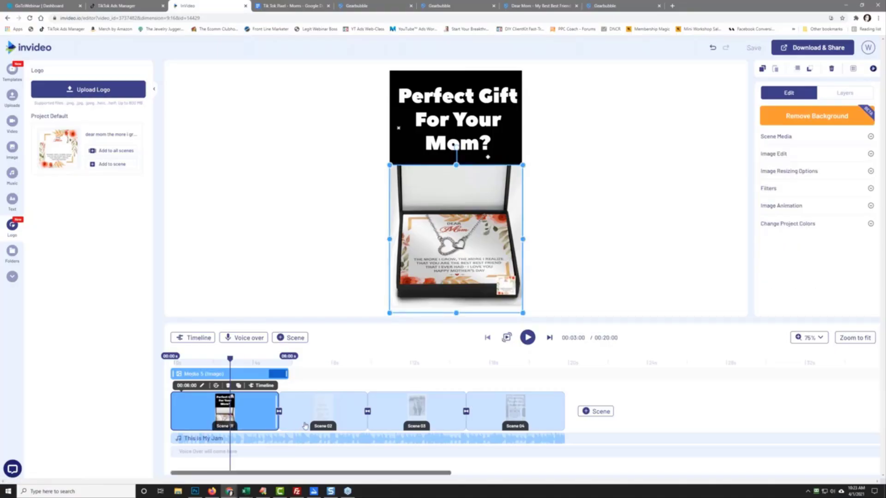
pyautogui.click(308, 412)
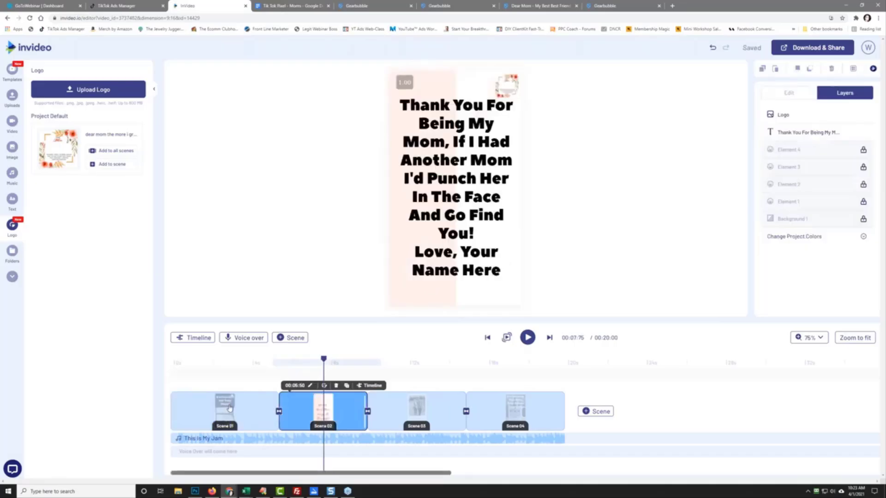
pyautogui.click(229, 408)
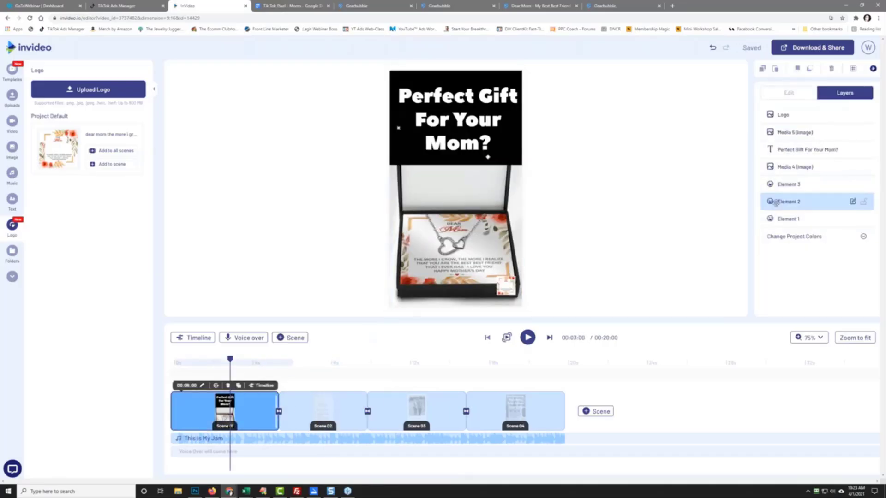
pyautogui.moveTo(810, 119); pyautogui.dragTo(791, 226)
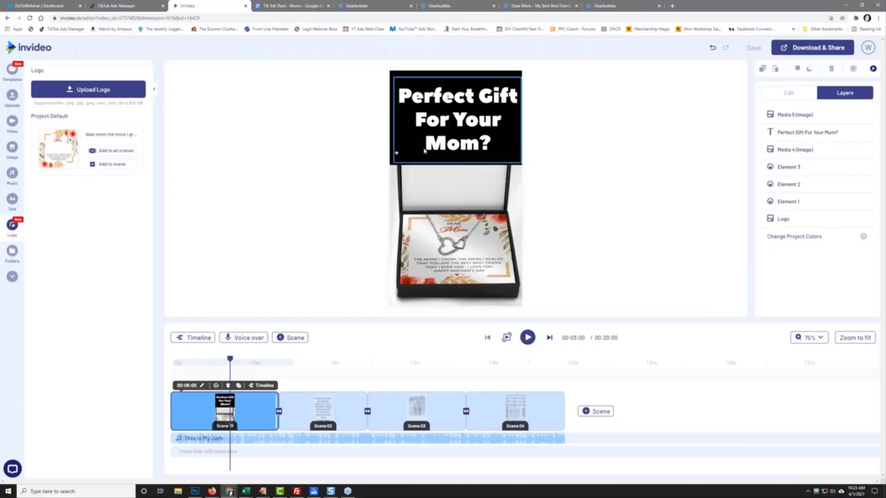
pyautogui.click(462, 124)
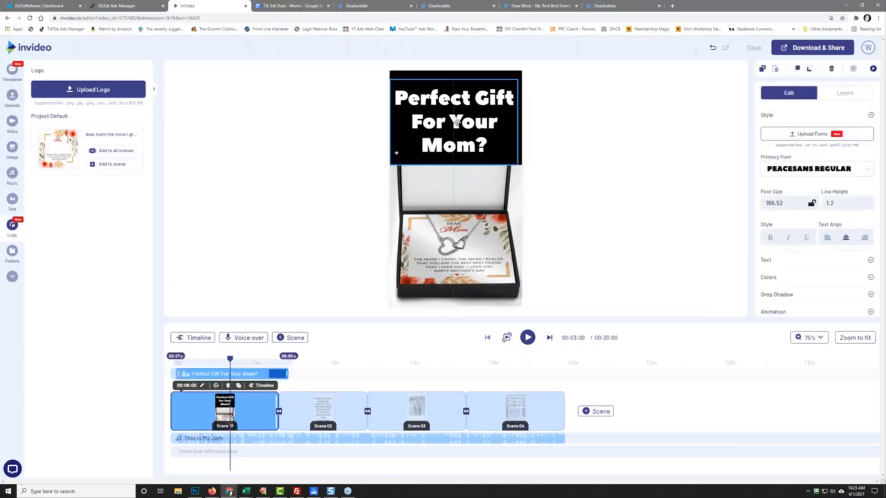
pyautogui.click(324, 410)
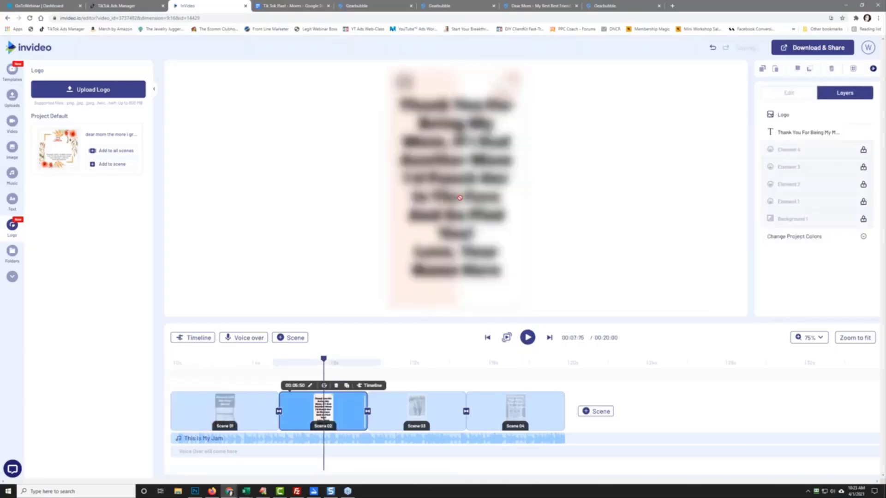
# Step: Replace the message's opening with 'Dear Mom, The More I Grow, The More I Realize'
pyautogui.tripleClick(466, 160)
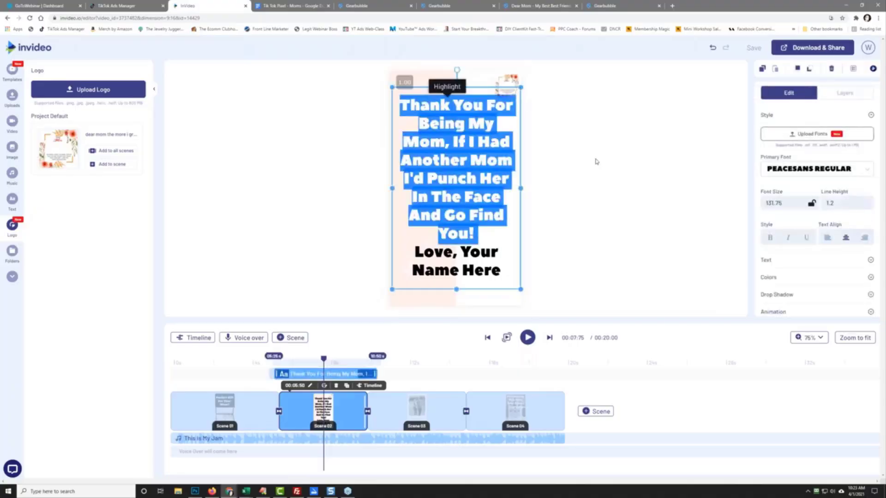
pyautogui.write('Dear Mom, The ')
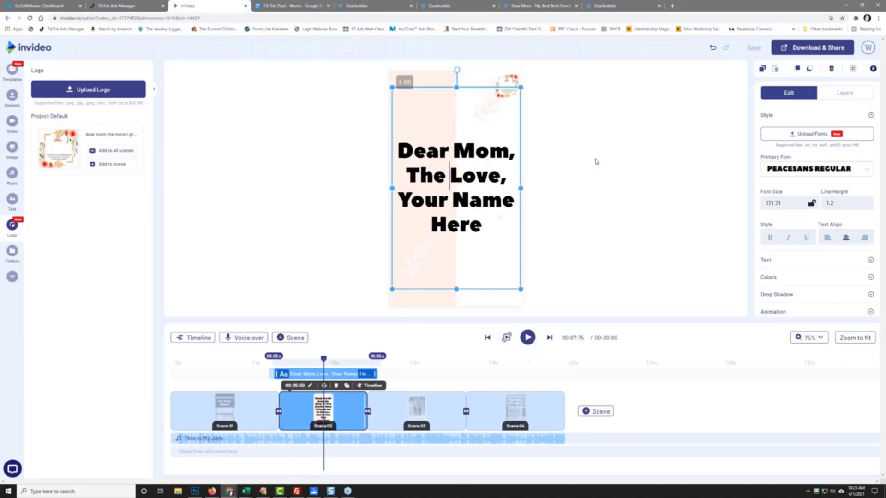
pyautogui.write('more I')
pyautogui.press('BackSpace')
pyautogui.press('BackSpace')
pyautogui.press('BackSpace')
pyautogui.press('BackSpace')
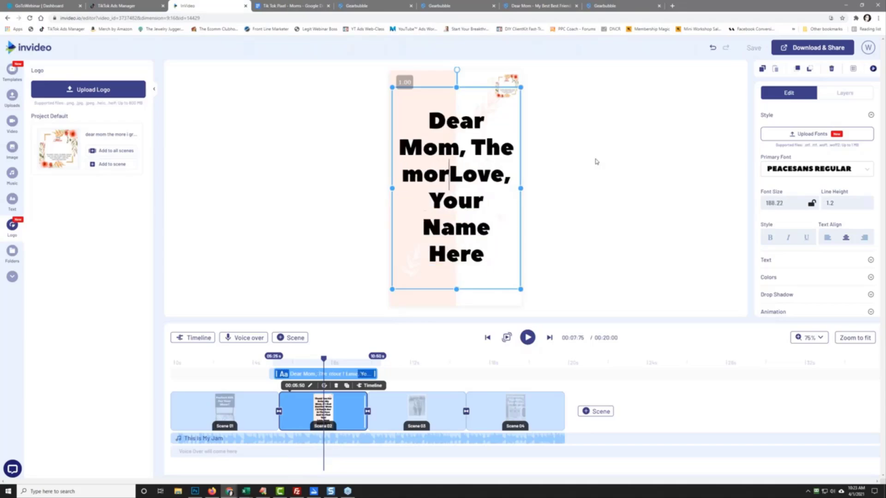
pyautogui.press('BackSpace')
pyautogui.press('BackSpace')
pyautogui.press('BackSpace')
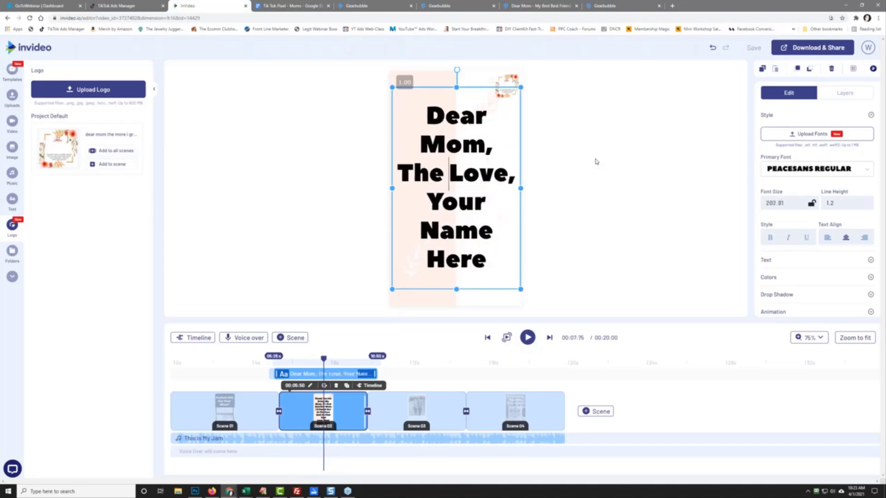
pyautogui.press('Delete')
pyautogui.press('Delete')
pyautogui.press('Delete')
pyautogui.press('Delete')
pyautogui.press('Delete')
pyautogui.press('Delete')
pyautogui.press('Delete')
pyautogui.press('Delete')
pyautogui.press('Delete')
pyautogui.press('Delete')
pyautogui.press('Delete')
pyautogui.press('Delete')
pyautogui.press('Delete')
pyautogui.press('Delete')
pyautogui.press('Delete')
pyautogui.press('Delete')
pyautogui.press('Delete')
pyautogui.press('Delete')
pyautogui.press('Delete')
pyautogui.press('Delete')
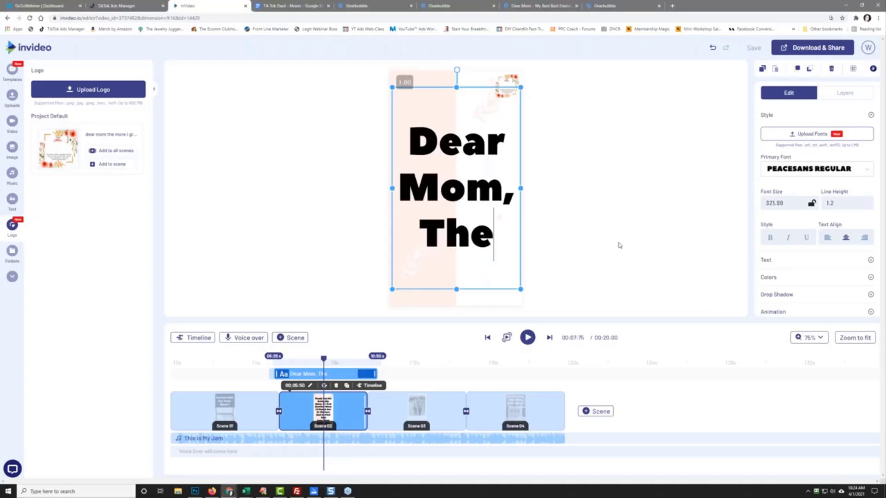
pyautogui.write('MO')
pyautogui.press('BackSpace')
pyautogui.write('ore I')
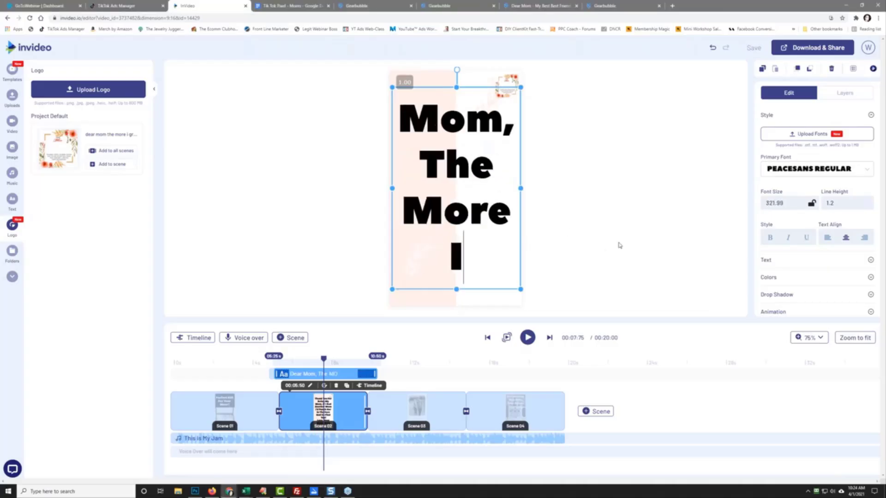
pyautogui.write(' Grow')
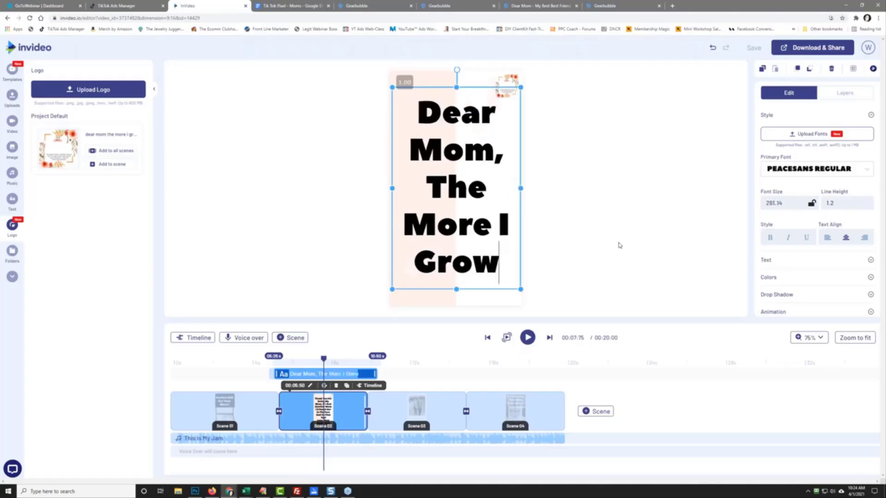
pyautogui.write(', The')
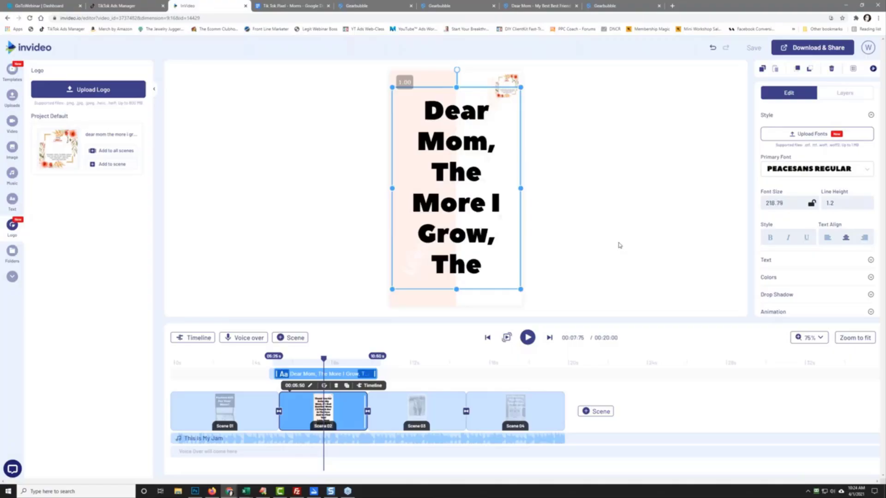
pyautogui.write(' More I r')
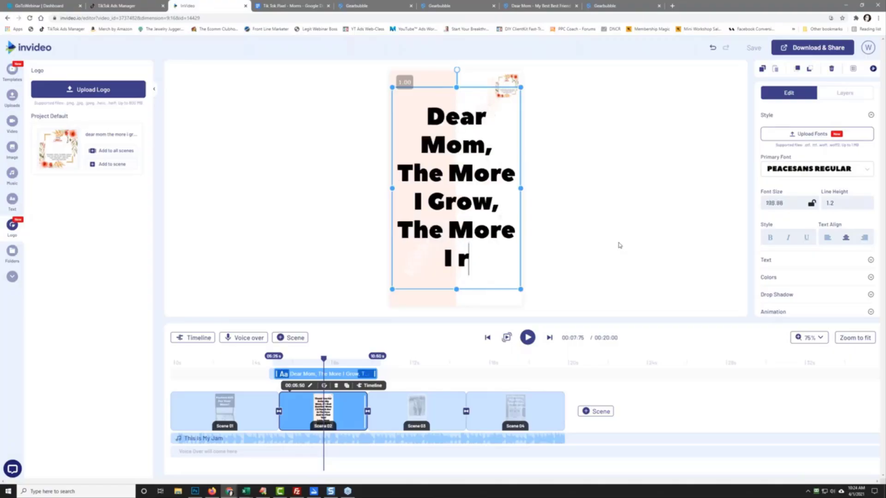
pyautogui.write('ea')
pyautogui.press('BackSpace')
pyautogui.press('BackSpace')
pyautogui.press('BackSpace')
pyautogui.write('Realize')
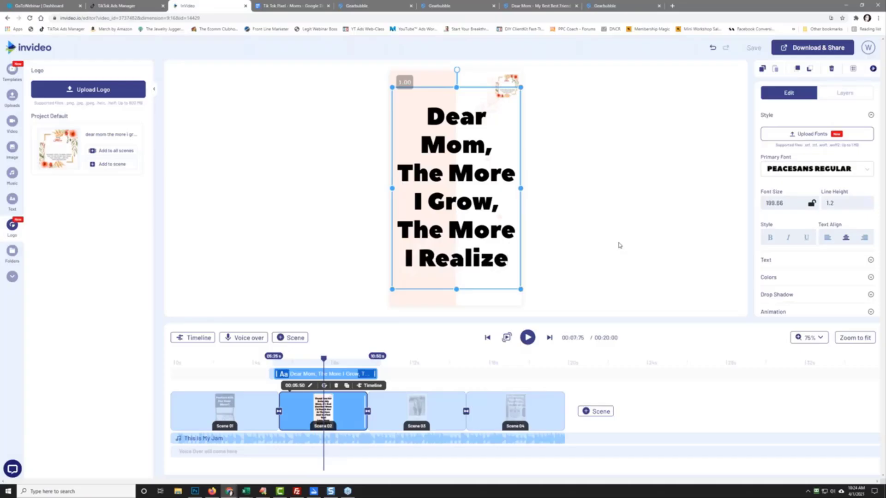
pyautogui.write(' Te')
pyautogui.press('BackSpace')
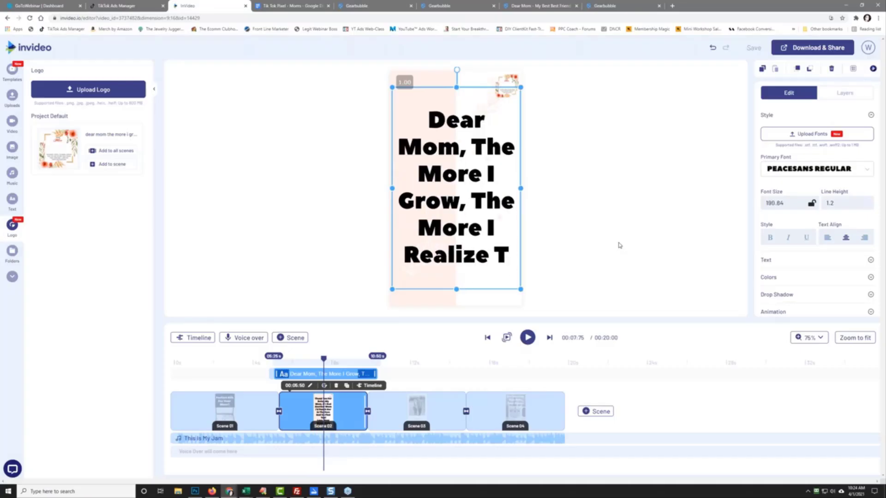
# Step: Finish it with 'That You Are My Best Best Friend That I Ever Had. I Love You. Happy Mother's Day'
pyautogui.write('Hat')
pyautogui.press('BackSpace')
pyautogui.write('hat')
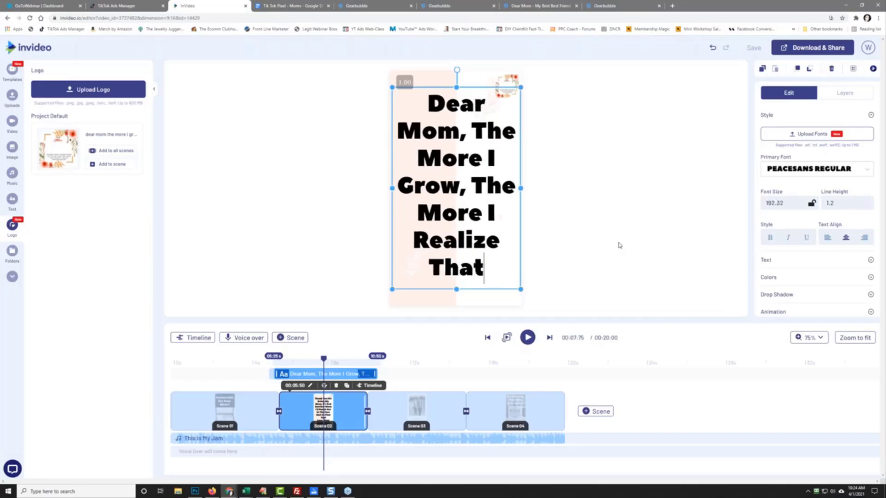
pyautogui.write(' You Are My')
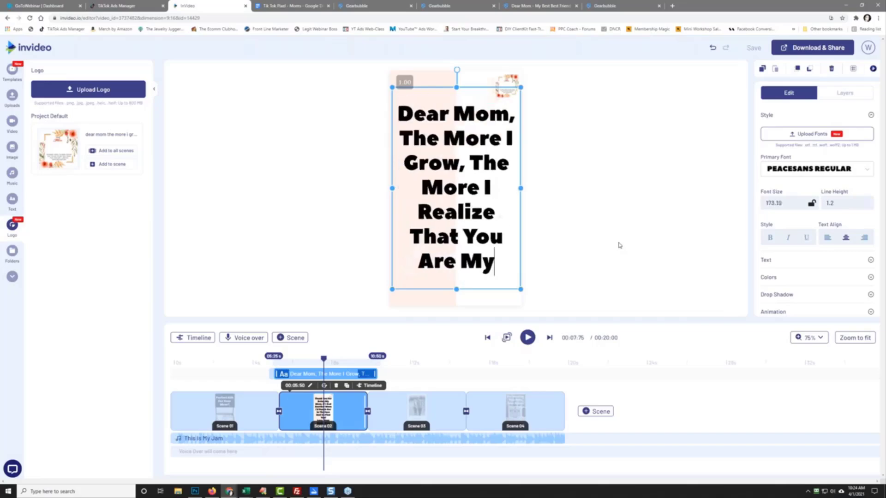
pyautogui.write(' Best Best Fri')
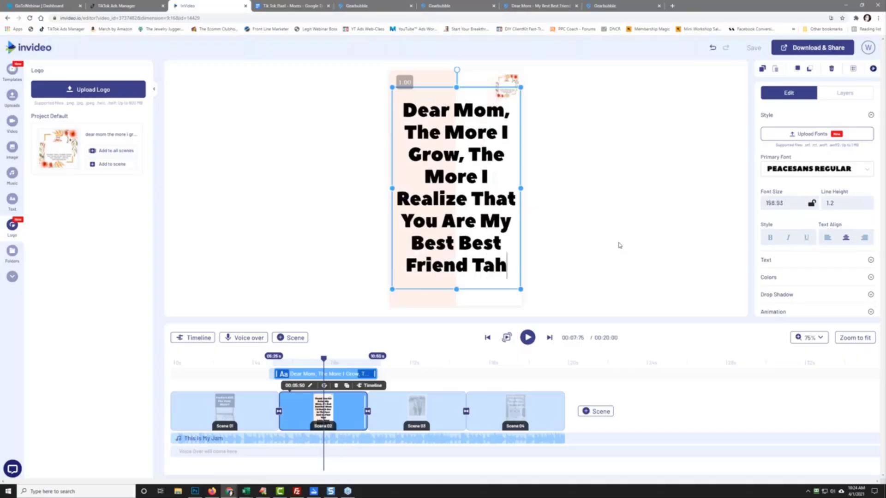
pyautogui.write('end Tha')
pyautogui.press('BackSpace')
pyautogui.write('hat')
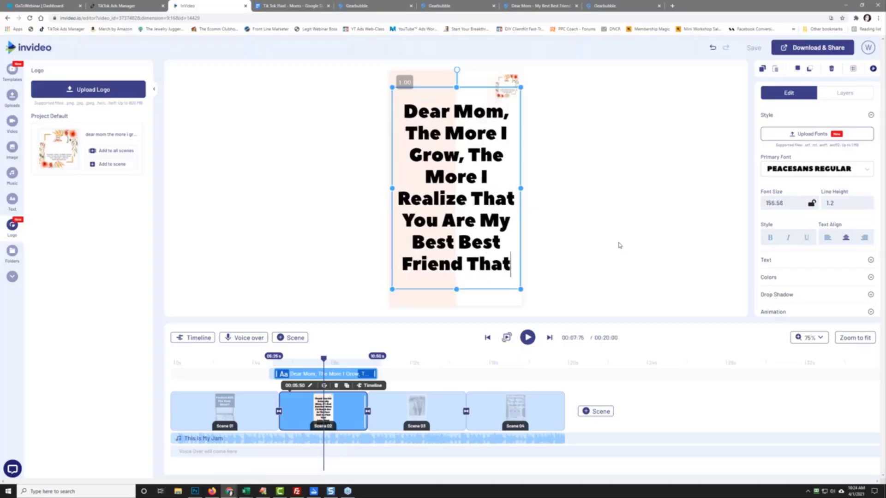
pyautogui.write(' I Ever Ha')
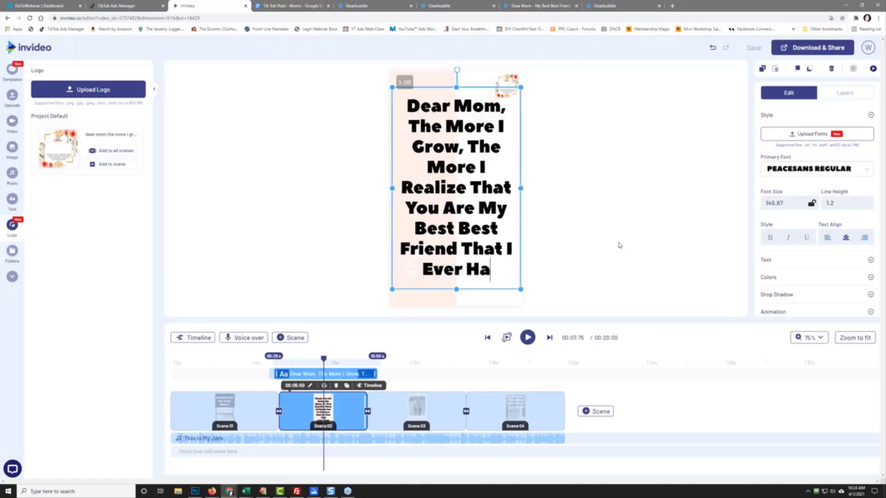
pyautogui.write('d.')
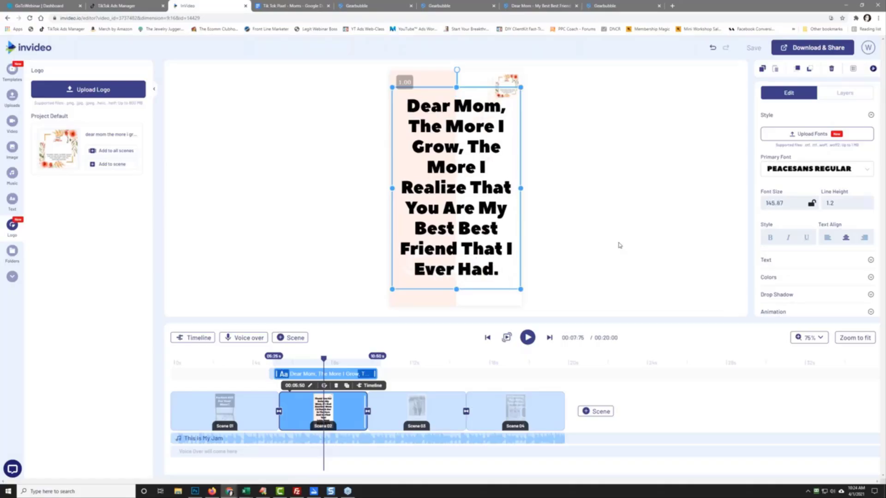
pyautogui.write(' I I')
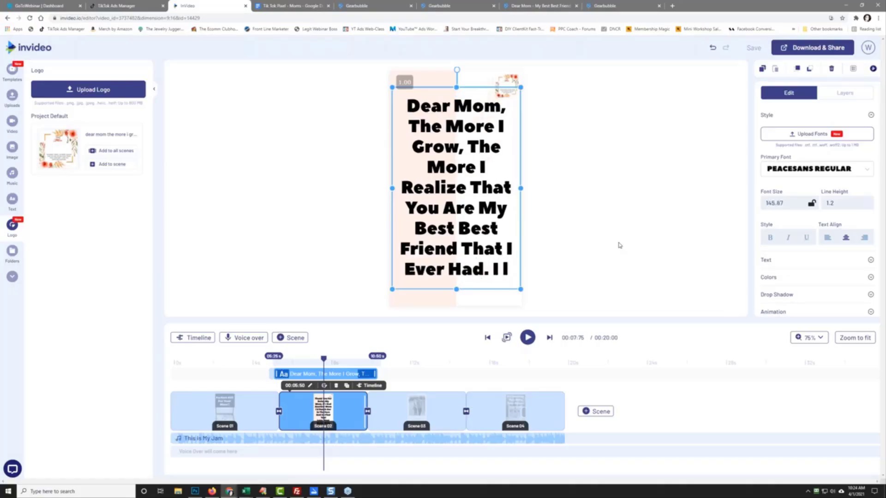
pyautogui.press('BackSpace')
pyautogui.write('Love You')
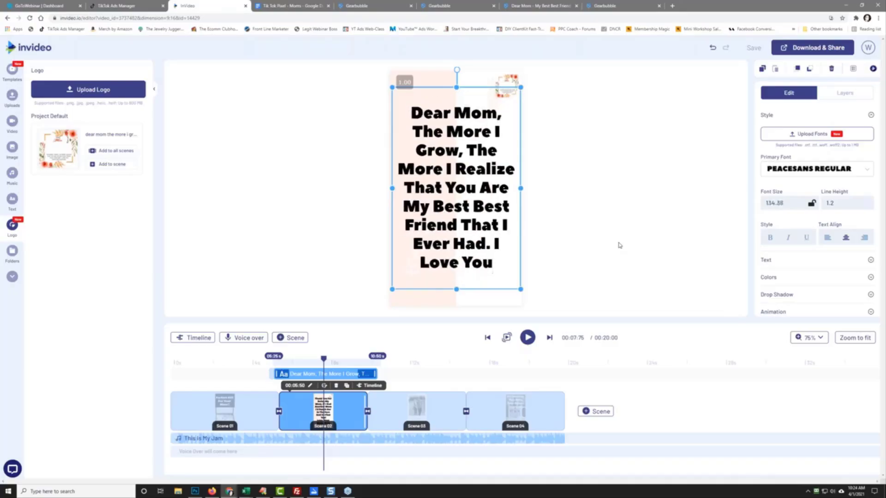
pyautogui.write('. Happy Mo')
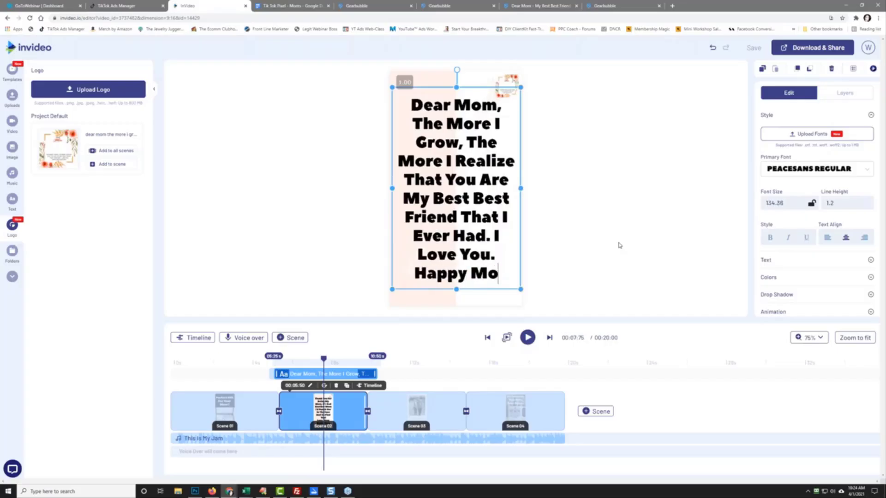
pyautogui.write("ther's Day")
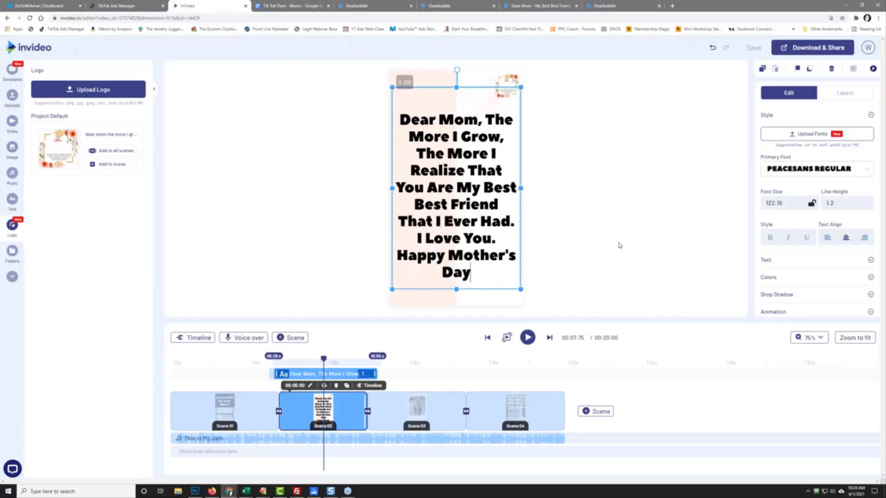
# Step: Drag the Logo layer below Background 1 in scene 2's layers, then open Scene 03
pyautogui.click(507, 86)
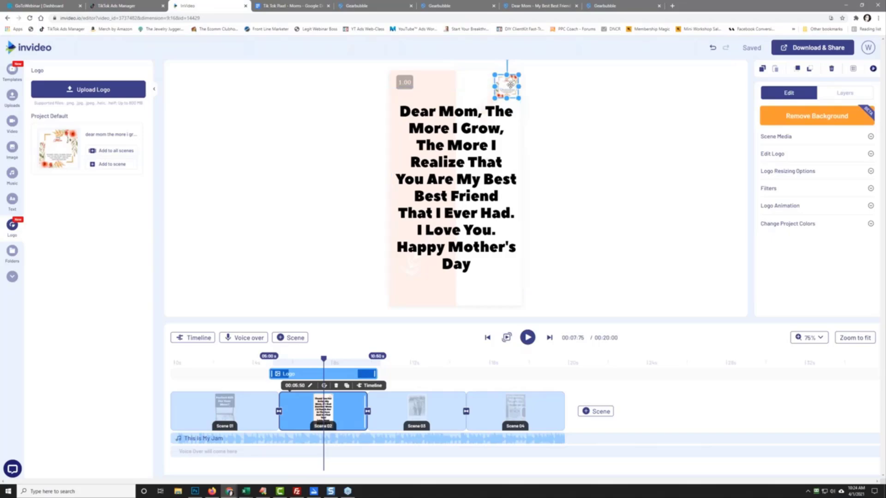
pyautogui.click(574, 153)
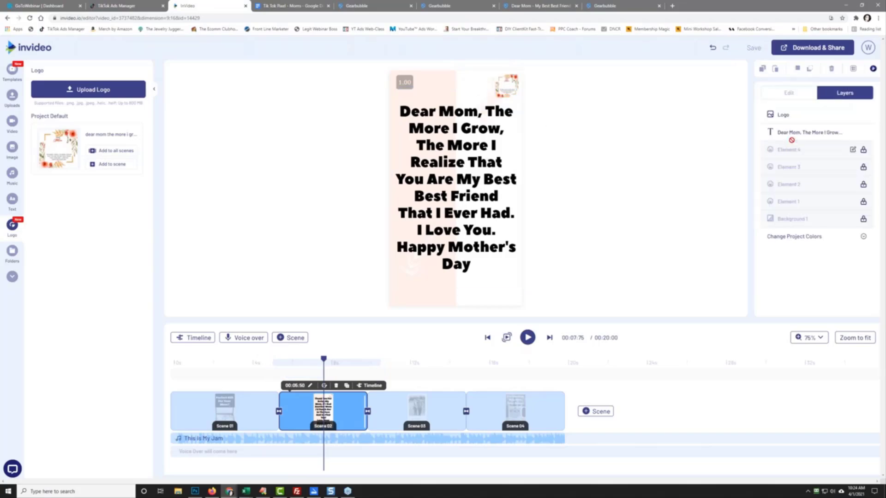
pyautogui.moveTo(791, 119); pyautogui.dragTo(787, 258)
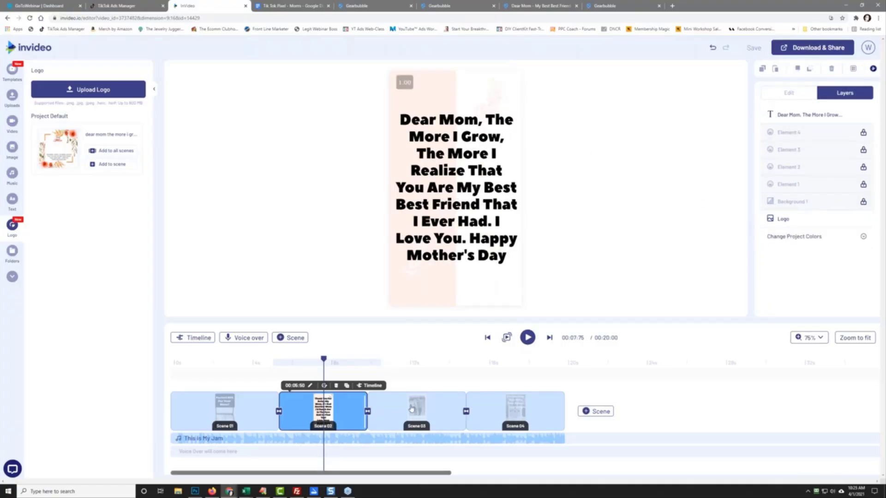
pyautogui.click(413, 409)
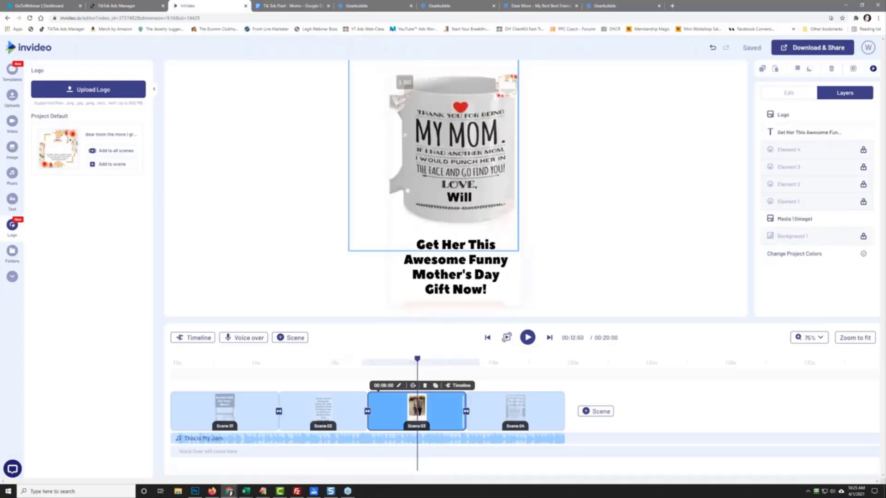
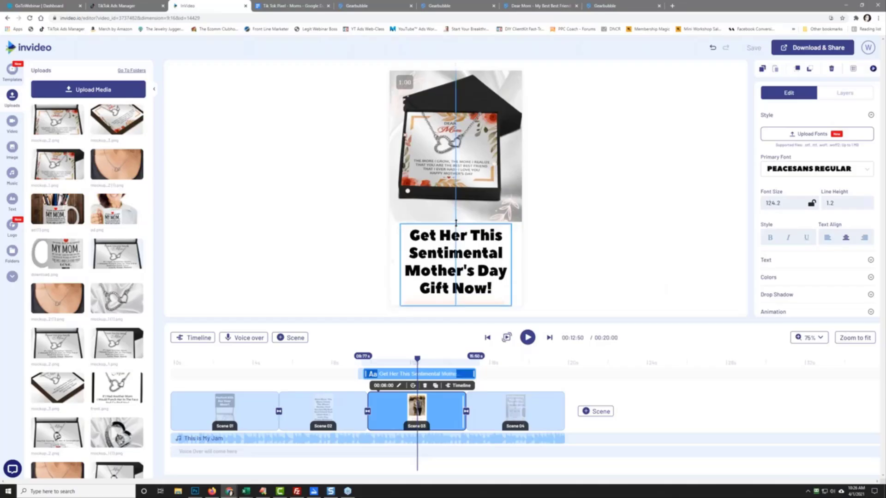
# Step: Enlarge the 'Get Her This Sentimental Mother's Day Gift Now!' headline at the top, with the gift image lower
pyautogui.moveTo(399, 223); pyautogui.dragTo(386, 213)
pyautogui.click(439, 232)
pyautogui.moveTo(438, 232); pyautogui.dragTo(549, 131)
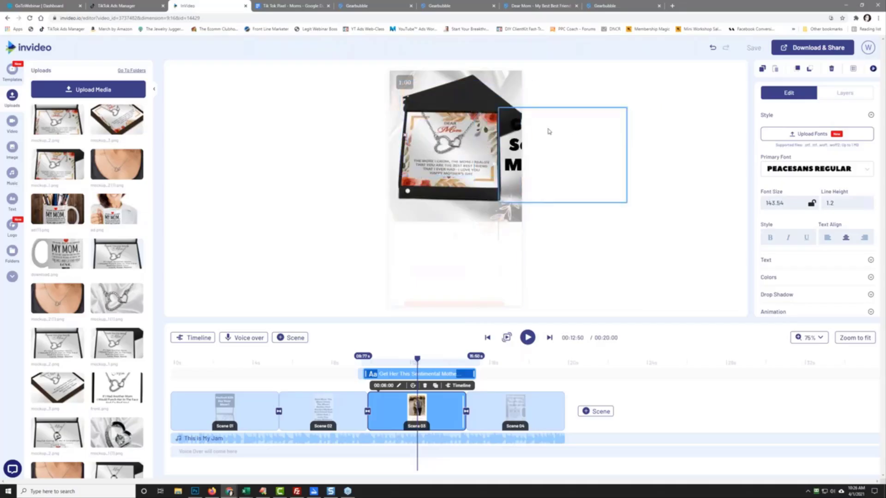
pyautogui.click(438, 172)
pyautogui.moveTo(443, 172); pyautogui.dragTo(445, 253)
pyautogui.moveTo(501, 122); pyautogui.dragTo(406, 90)
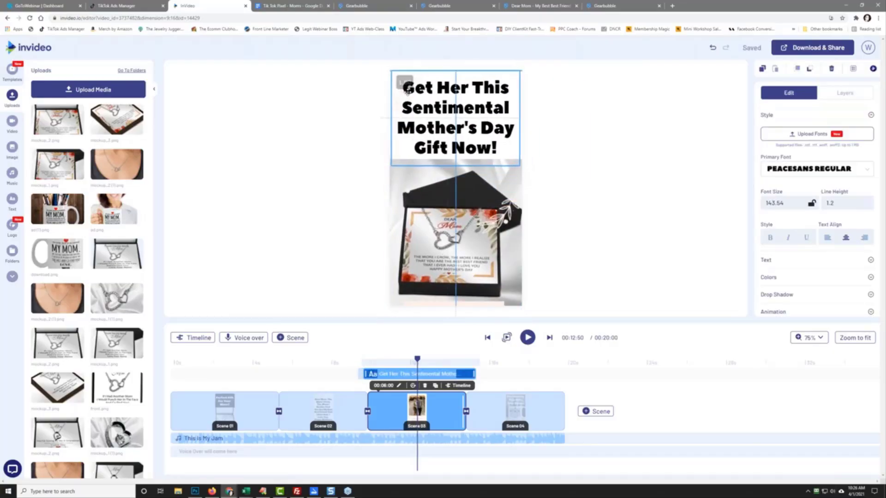
pyautogui.click(302, 158)
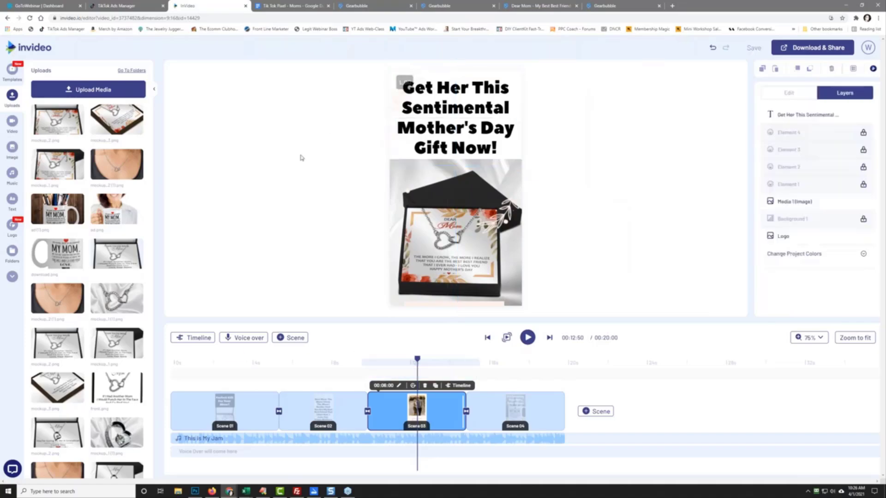
# Step: On scene 4, replace the top text with 'She Will Love Getting This From You' and delete the mug photo
pyautogui.click(513, 415)
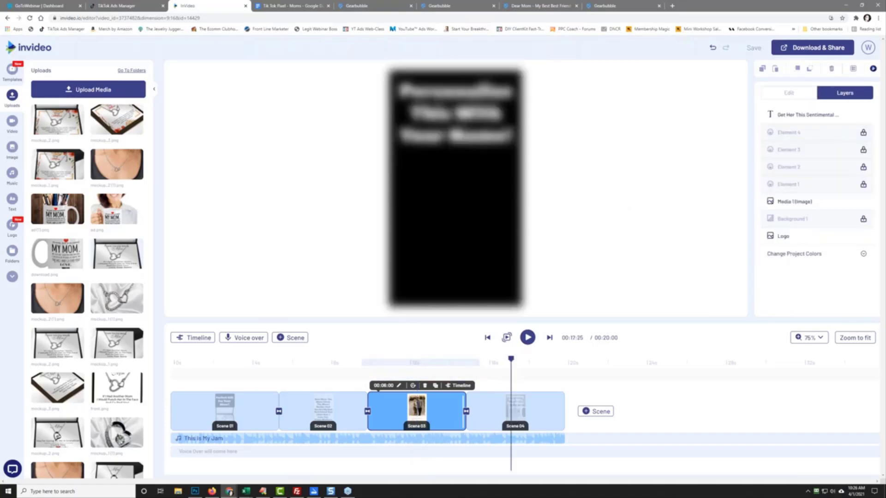
pyautogui.click(461, 123)
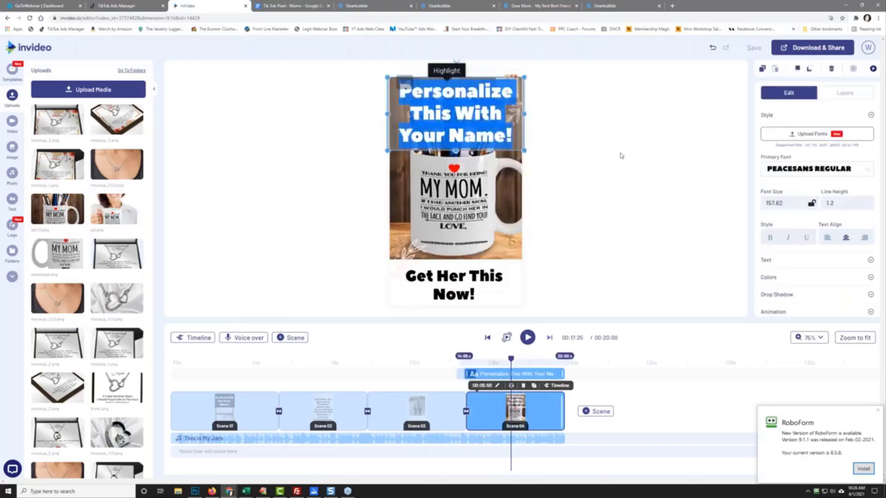
pyautogui.write('She W')
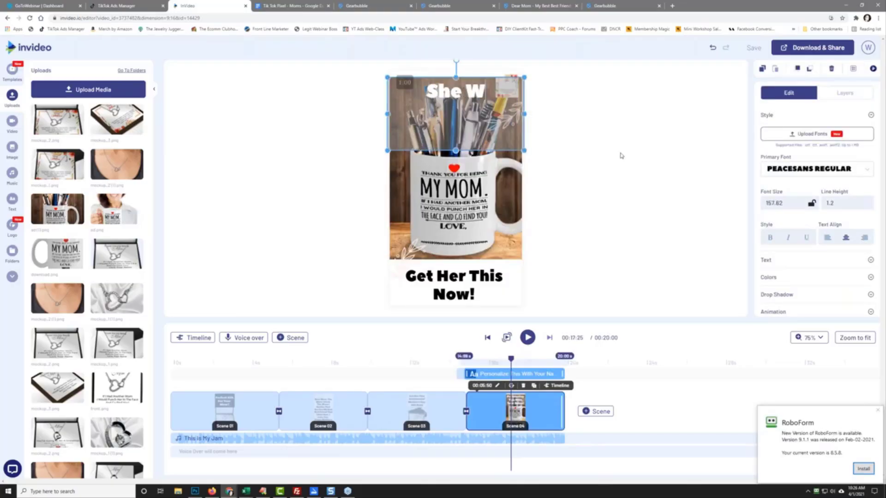
pyautogui.write('ill Love G')
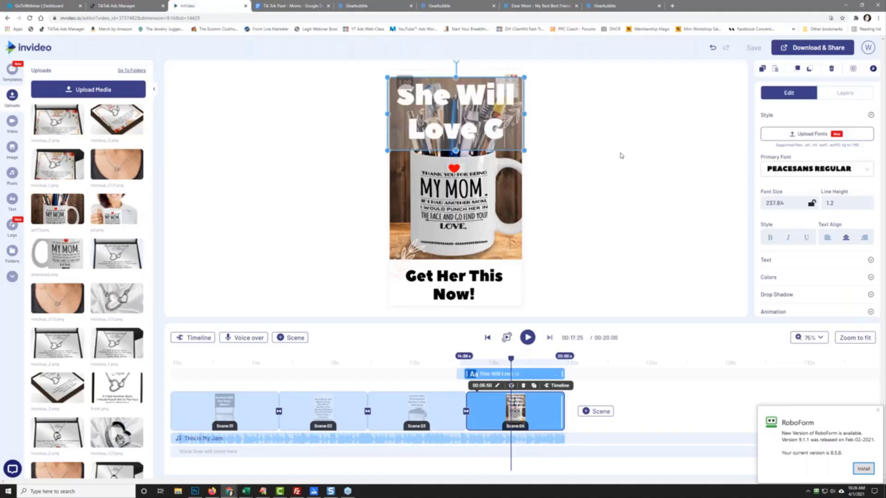
pyautogui.write('etting This From You')
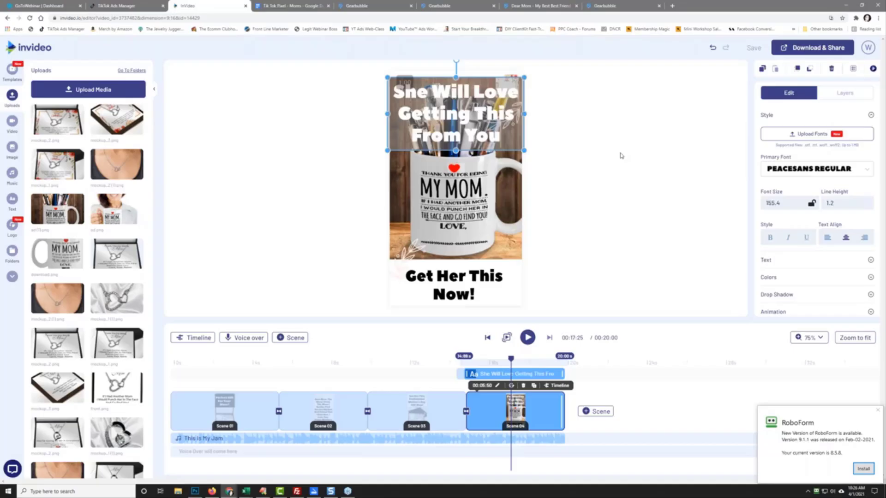
pyautogui.click(455, 198)
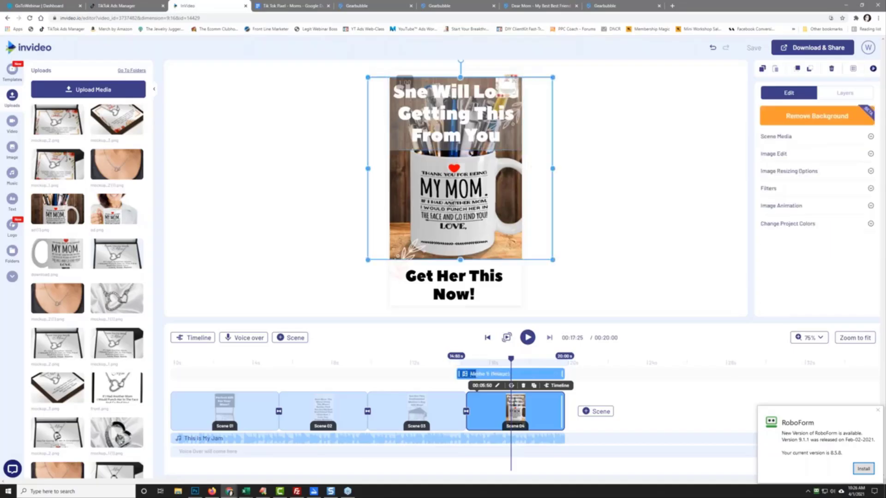
pyautogui.press('Delete')
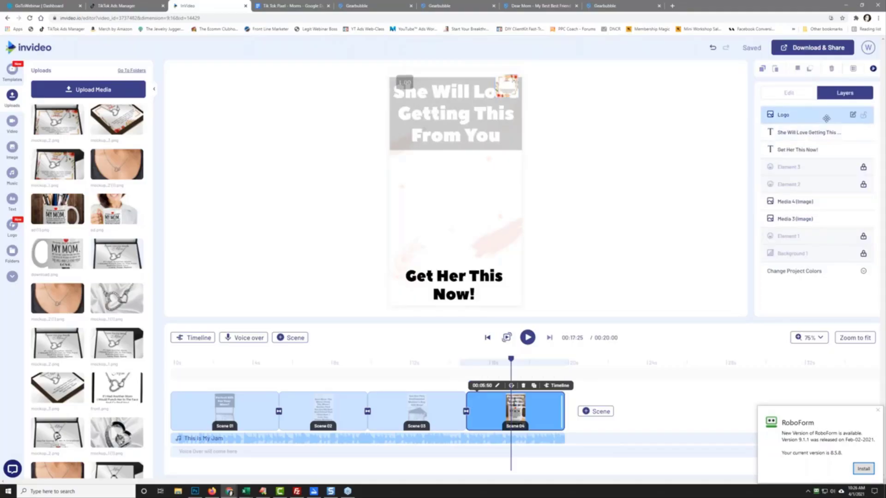
# Step: Lower the Logo layer, add mockup_3 as a layer, and stretch it between scene 4's headlines
pyautogui.moveTo(839, 116); pyautogui.dragTo(840, 277)
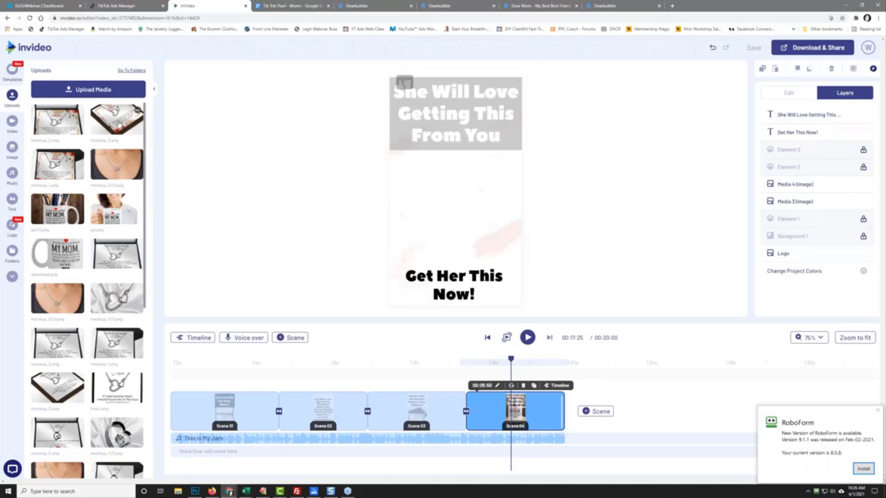
pyautogui.moveTo(121, 123); pyautogui.dragTo(465, 188)
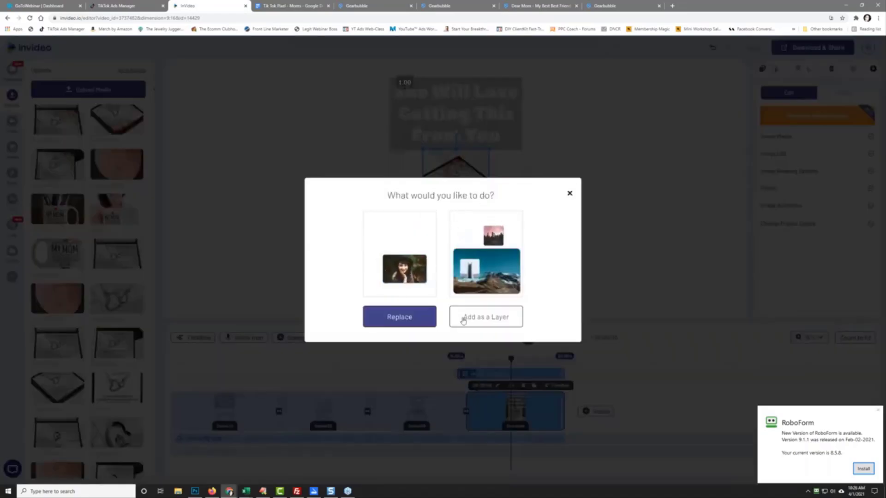
pyautogui.click(491, 318)
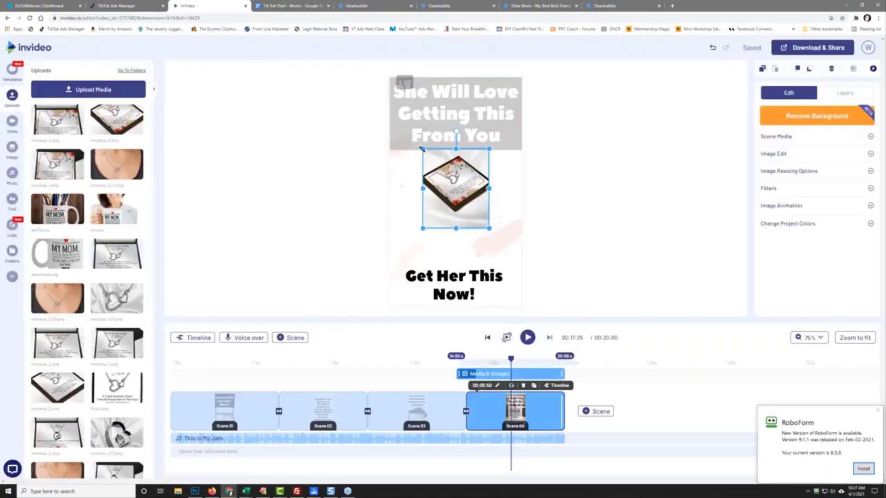
pyautogui.moveTo(421, 149); pyautogui.dragTo(390, 110)
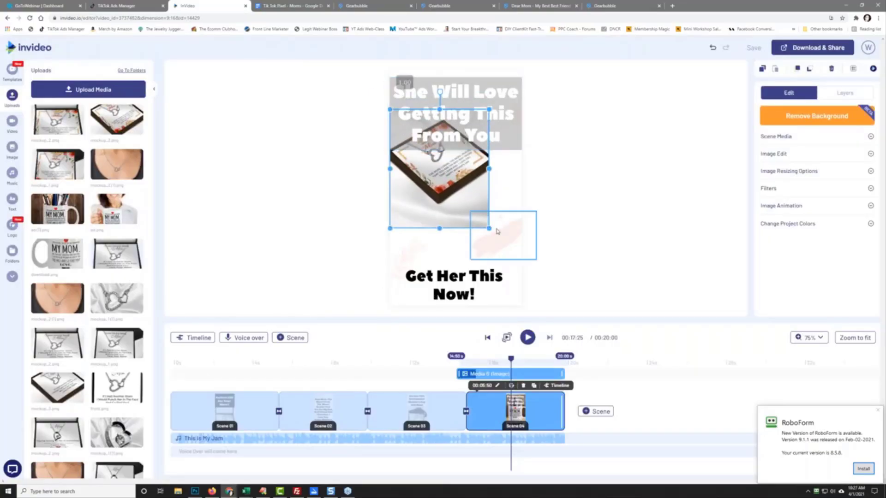
pyautogui.moveTo(489, 228); pyautogui.dragTo(523, 271)
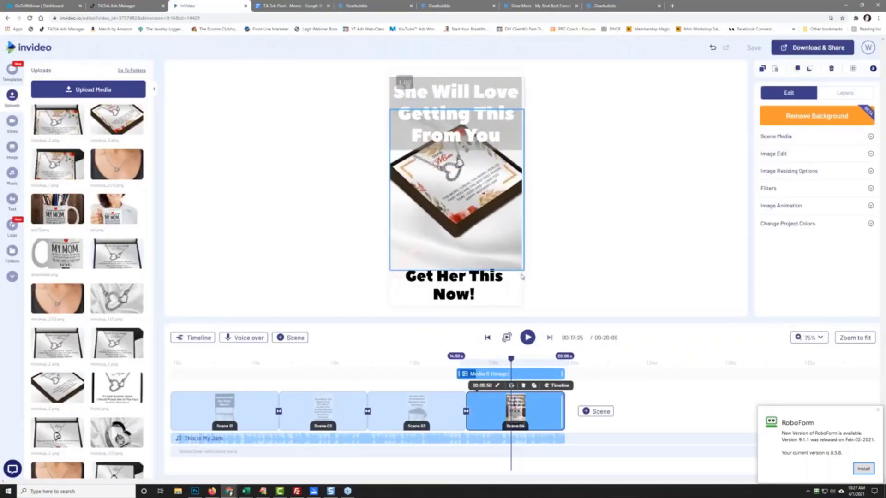
pyautogui.moveTo(491, 228); pyautogui.dragTo(491, 262)
pyautogui.moveTo(457, 144); pyautogui.dragTo(459, 113)
# Step: Play the whole four-scene video from the start, then bring up Download & Share at 1080p
pyautogui.click(595, 174)
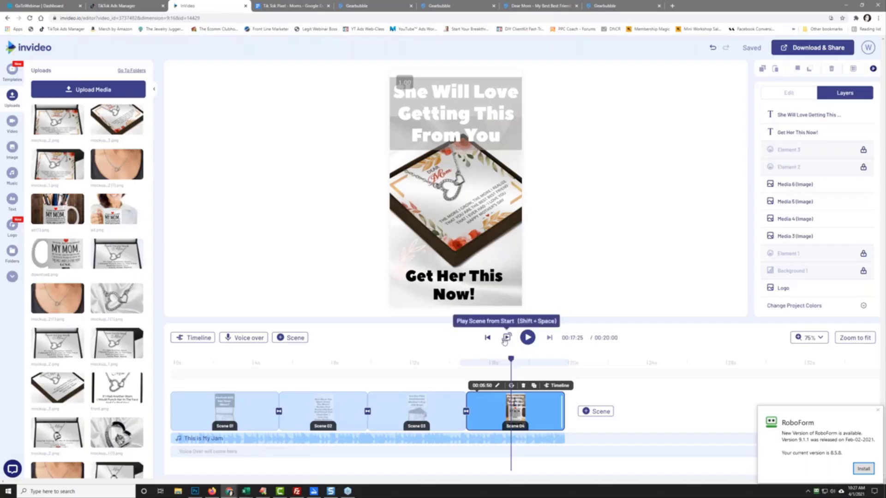
pyautogui.click(507, 338)
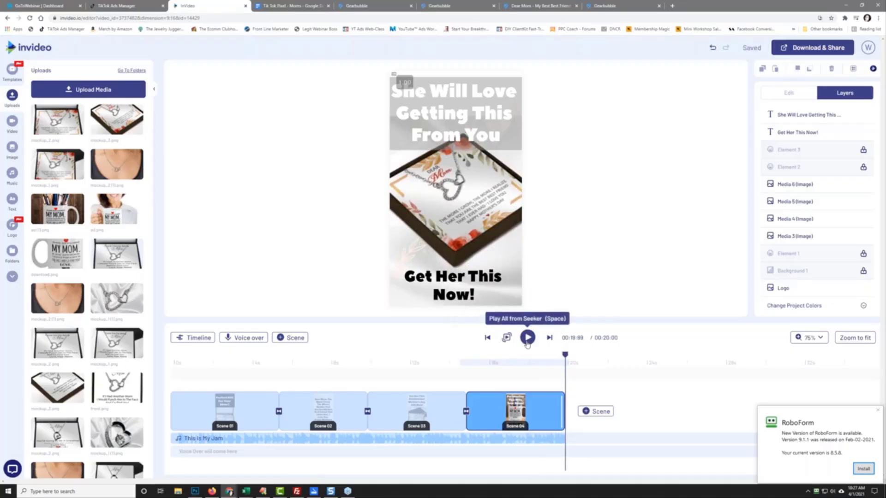
pyautogui.click(527, 343)
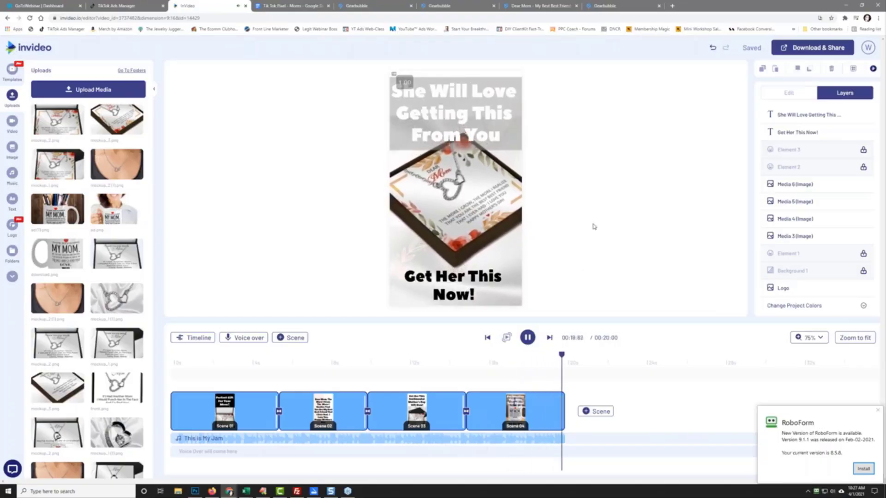
pyautogui.click(811, 51)
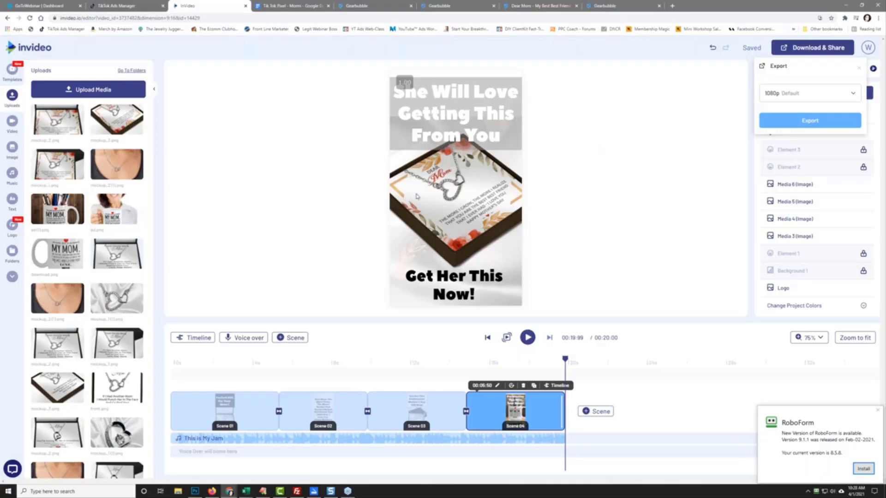
# Step: Export the video at 1080p and pull the InVideo tab into its own window
pyautogui.click(809, 119)
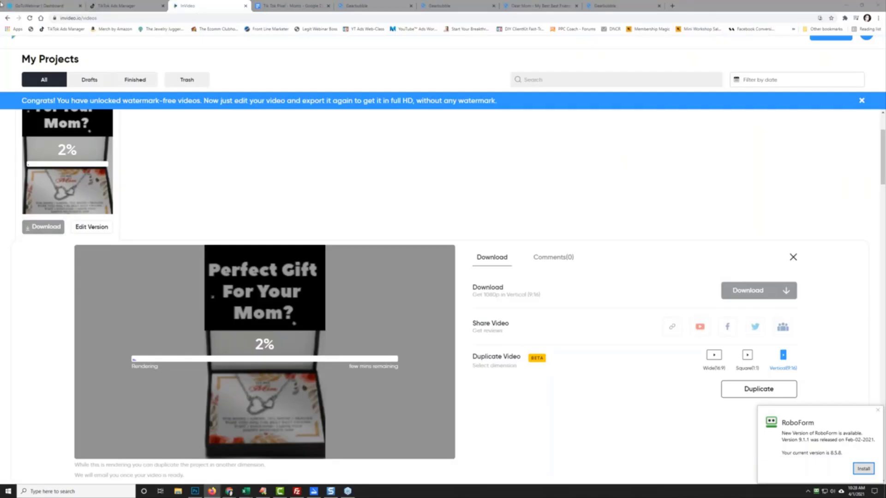
pyautogui.moveTo(219, 5); pyautogui.dragTo(0, 1)
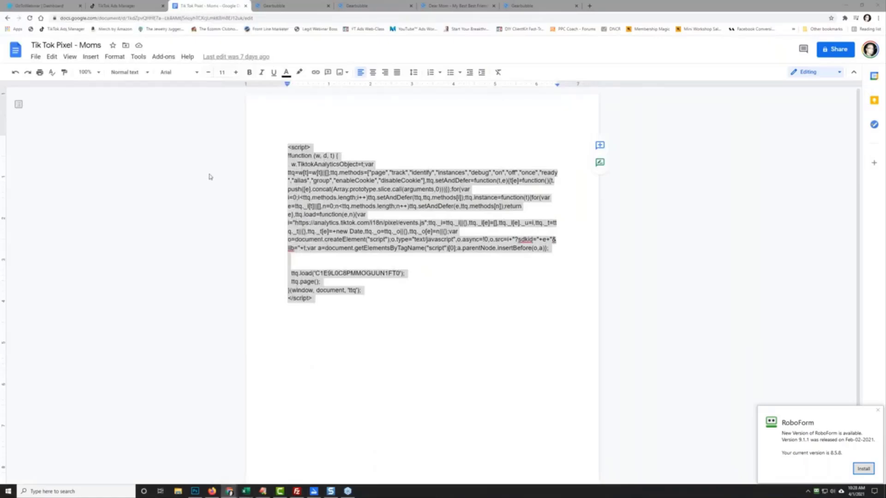
# Step: Begin a new Traffic campaign in TikTok Ads Manager and dismiss the RoboForm notice
pyautogui.click(142, 6)
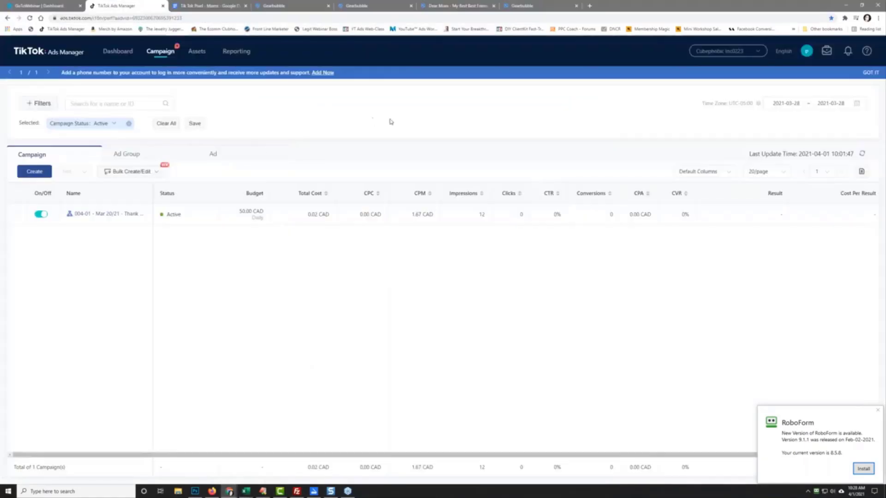
pyautogui.click(33, 171)
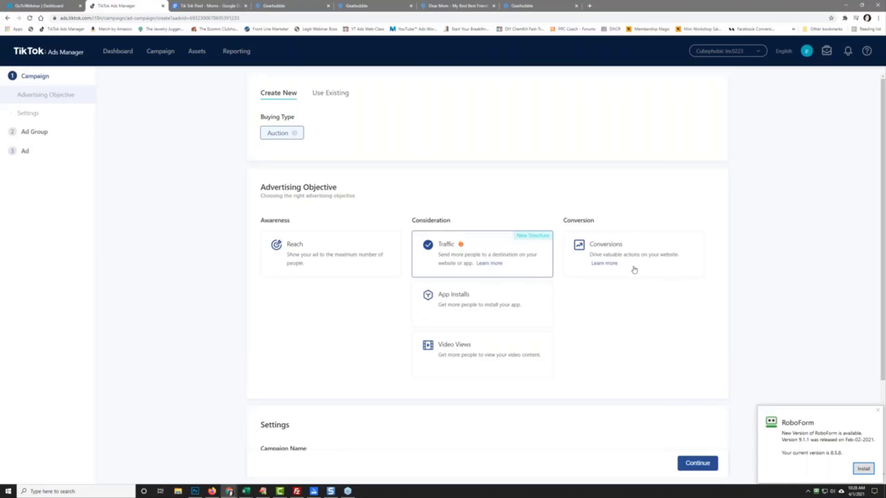
pyautogui.click(877, 410)
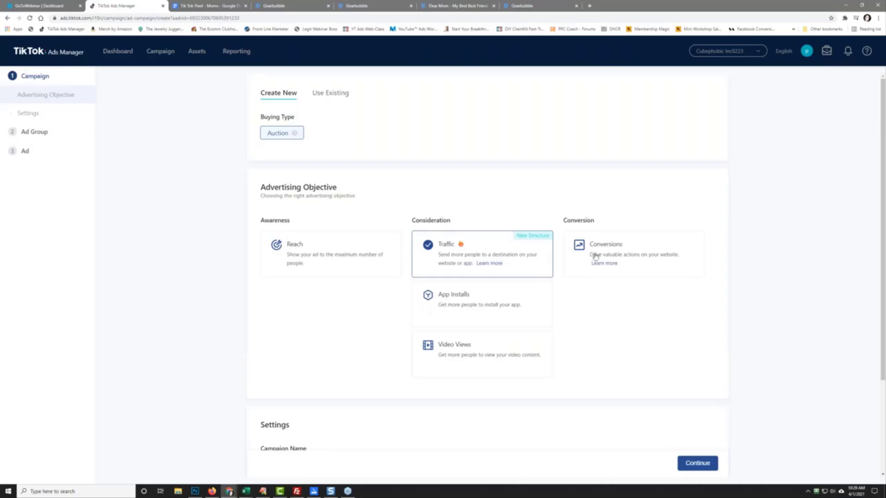
# Step: Discard the earlier campaign draft and clear the default campaign name
pyautogui.scroll(-3, 291, 311)
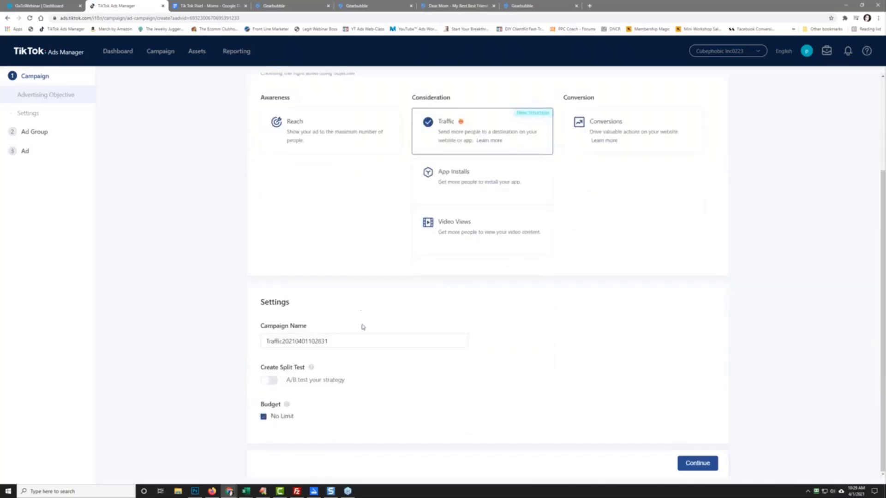
pyautogui.click(346, 341)
pyautogui.doubleClick(280, 340)
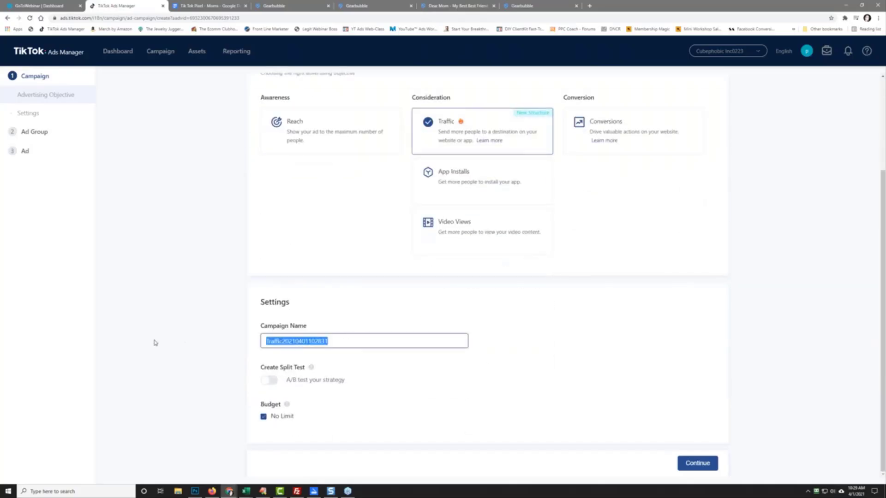
pyautogui.write('003')
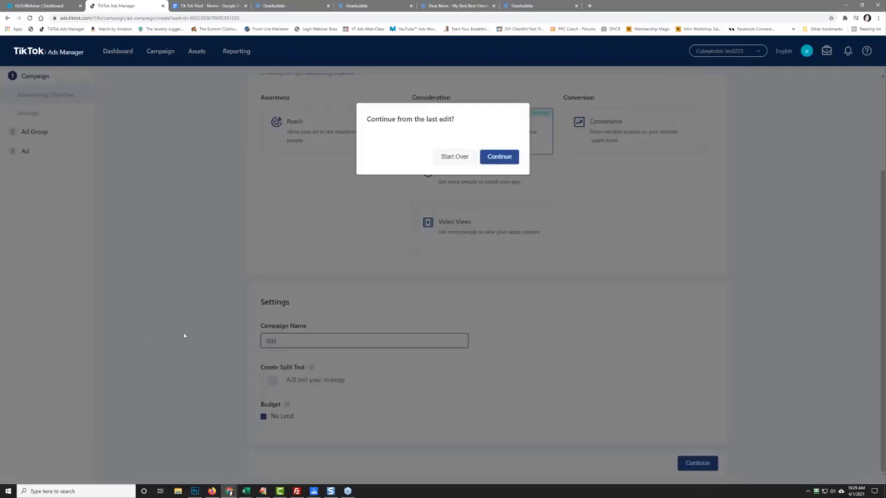
pyautogui.click(454, 156)
pyautogui.click(316, 341)
pyautogui.doubleClick(316, 341)
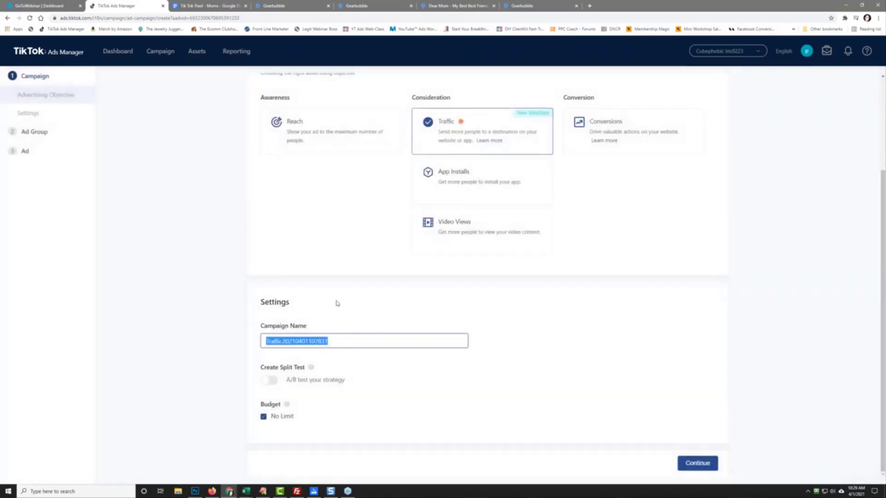
pyautogui.write('003-01 - Apr 01/21 -')
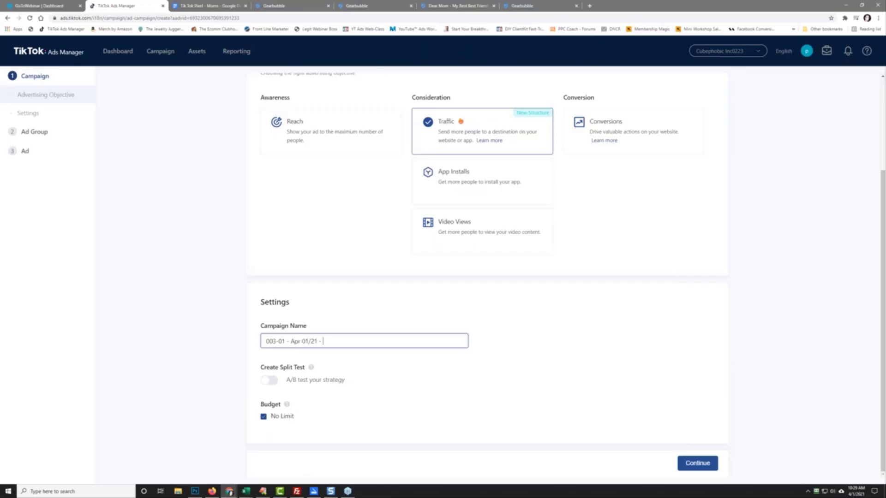
# Step: Name the campaign with the Dear Mom product title copied from its product page
pyautogui.click(447, 6)
pyautogui.moveTo(485, 77); pyautogui.dragTo(645, 92)
pyautogui.rightClick(626, 88)
pyautogui.click(639, 93)
pyautogui.rightClick(336, 341)
pyautogui.click(378, 396)
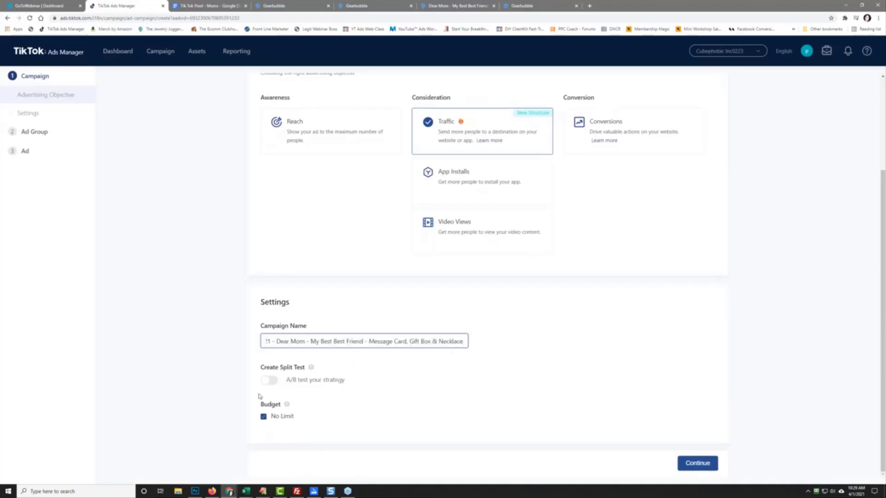
# Step: Replace the unlimited budget with a 50.00 daily budget
pyautogui.click(263, 418)
pyautogui.scroll(-1, 221, 379)
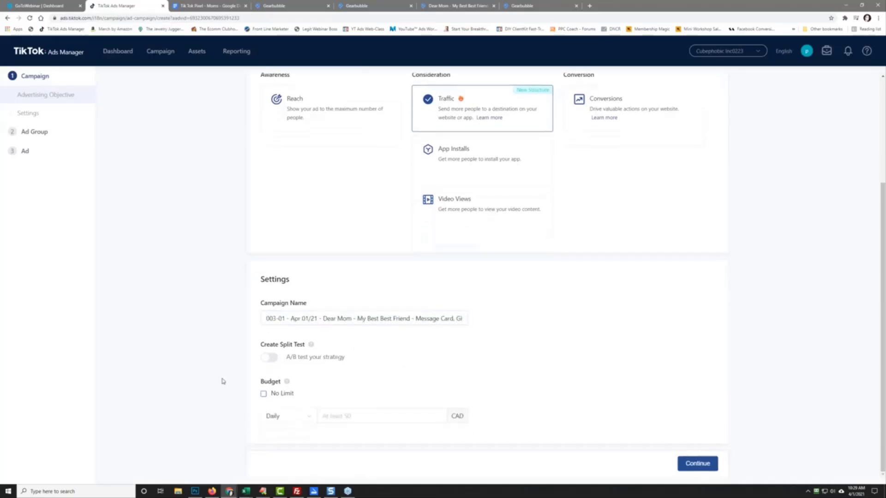
pyautogui.click(349, 415)
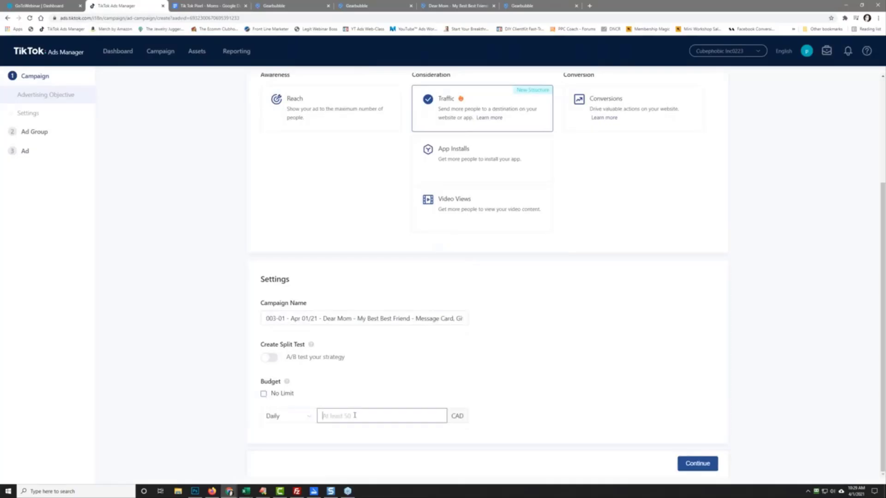
pyautogui.write('50')
pyautogui.click(567, 397)
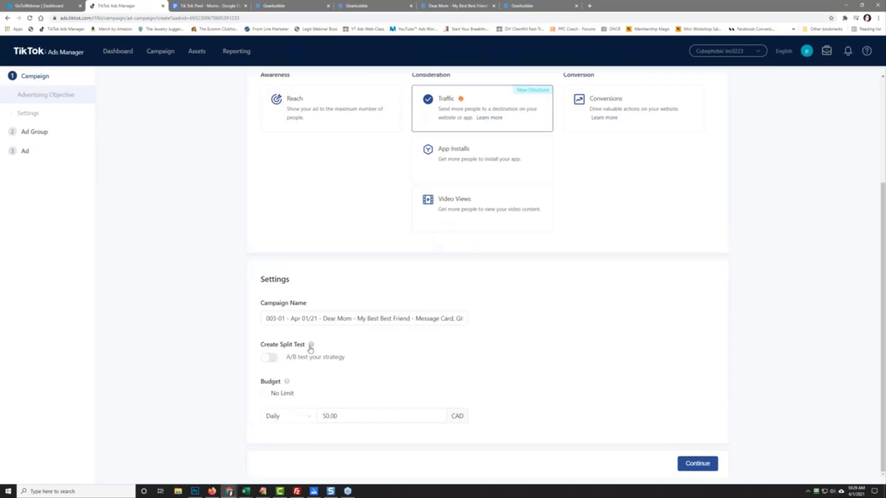
# Step: Turn on a split test with Targeting as the variable and continue to ad group setup
pyautogui.moveTo(311, 349)
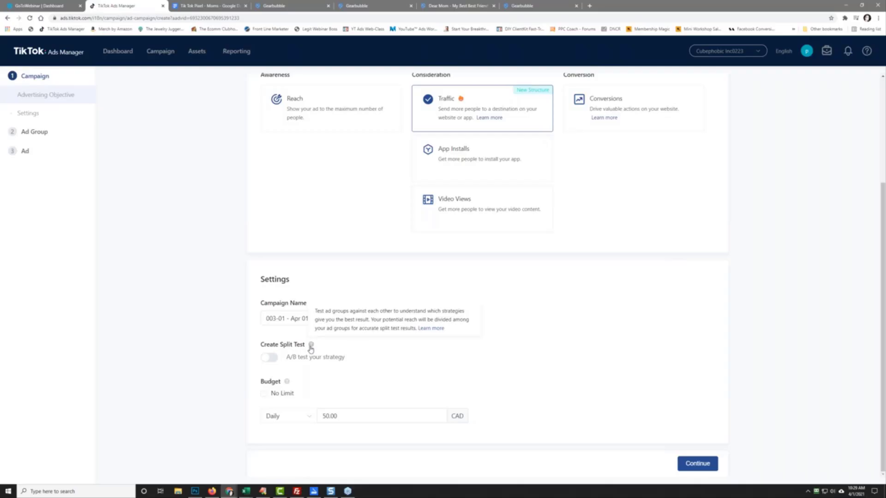
pyautogui.click(269, 357)
pyautogui.scroll(-1, 194, 346)
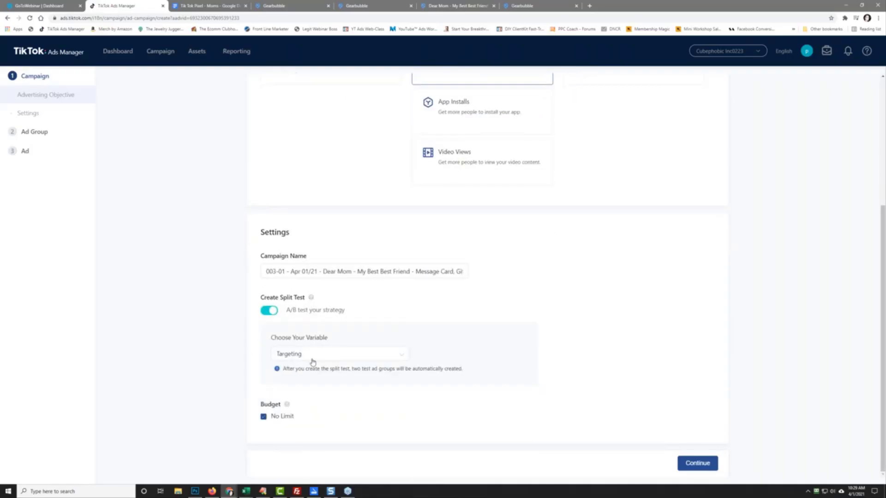
pyautogui.click(327, 355)
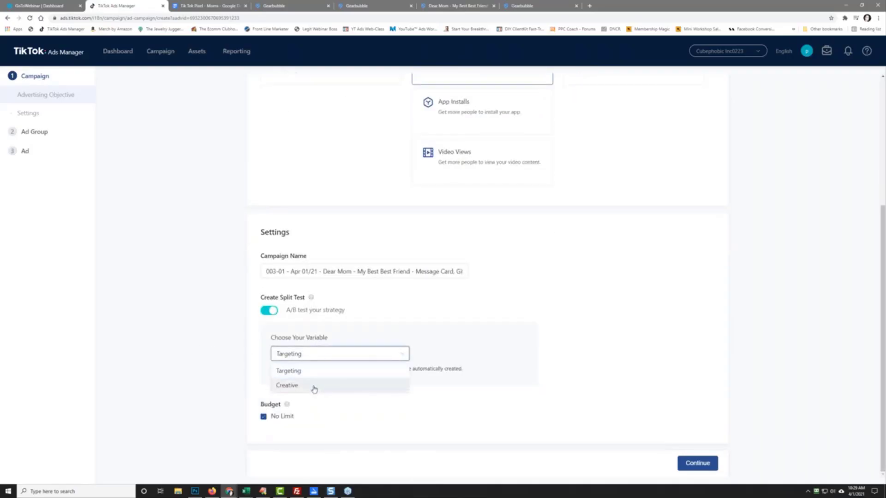
pyautogui.click(301, 373)
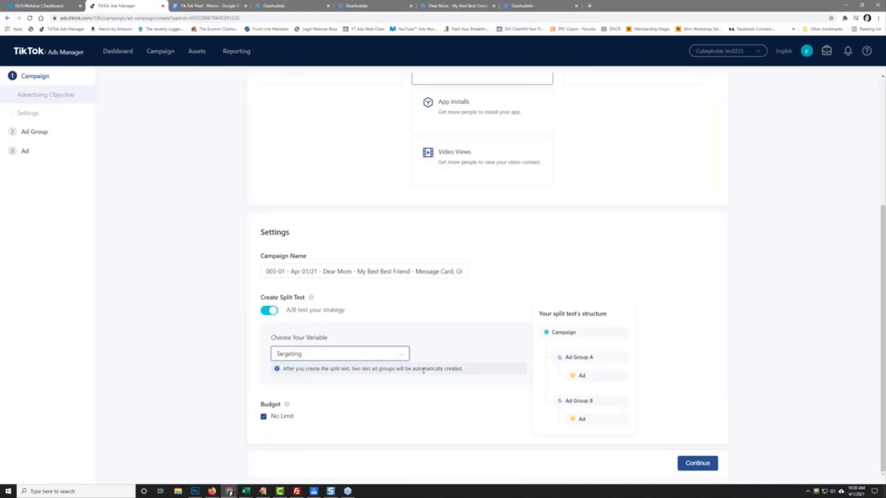
pyautogui.click(678, 466)
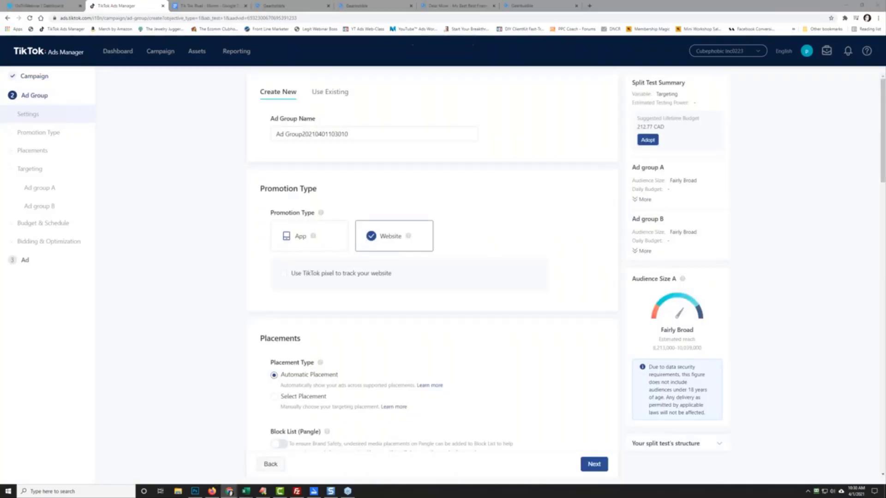
pyautogui.moveTo(0, 84); pyautogui.dragTo(416, 87)
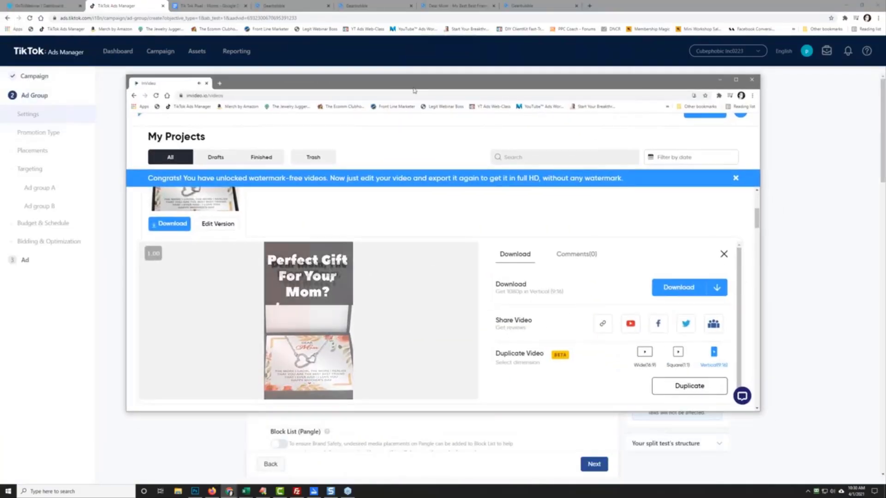
# Step: Download the 1080p vertical Mother's Day video as an MP4, then return to TikTok ad group setup
pyautogui.click(669, 288)
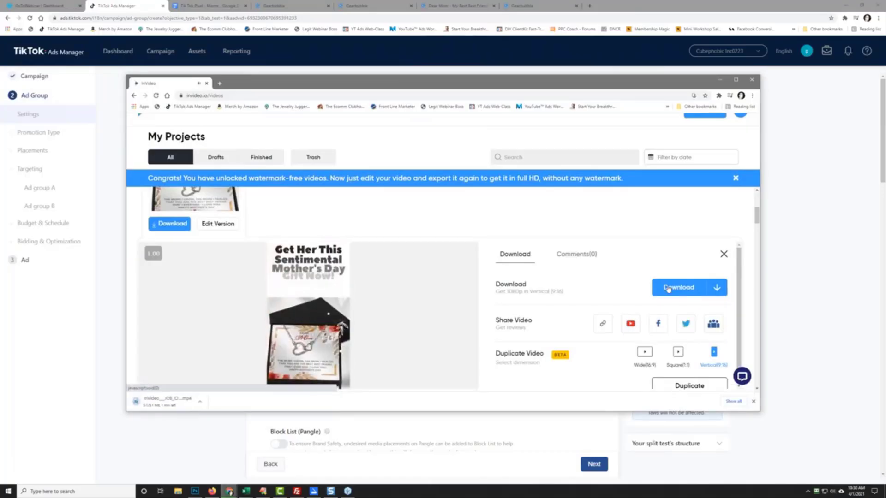
pyautogui.click(200, 404)
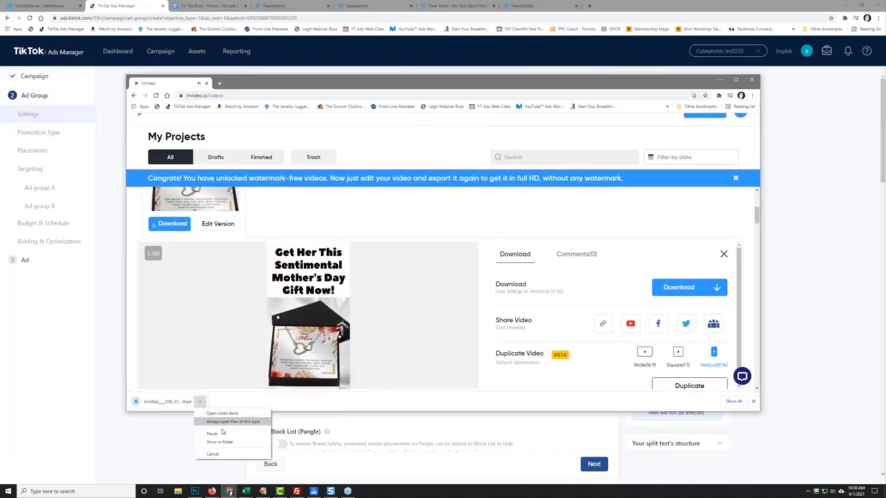
pyautogui.click(206, 443)
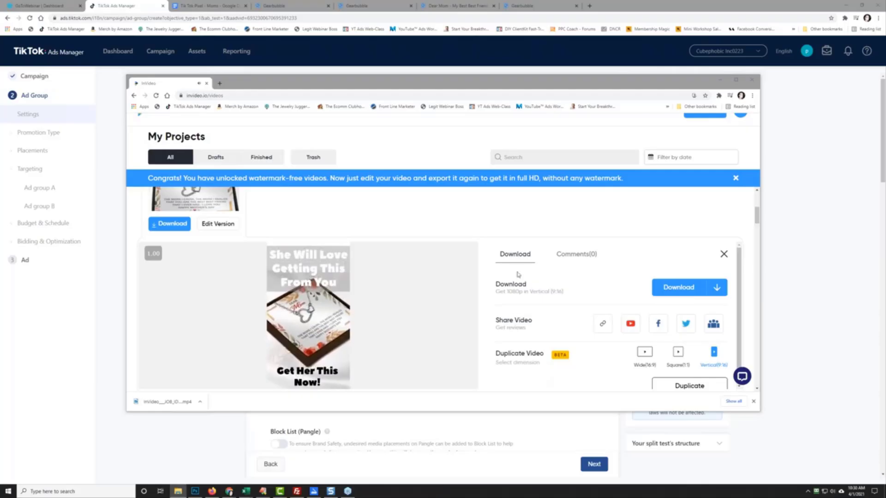
pyautogui.moveTo(171, 84); pyautogui.dragTo(295, 6)
pyautogui.click(126, 3)
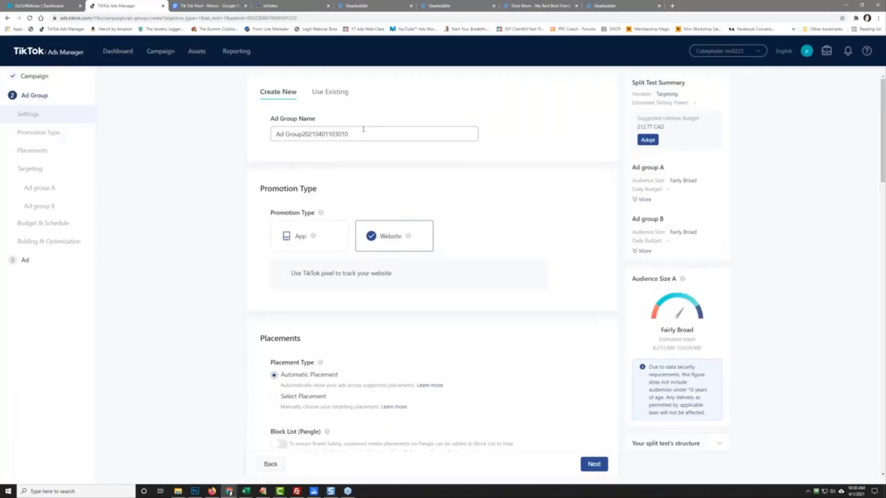
# Step: Name the ad group '#1' and track Mom Pixel, optimizing for Complete Payment/Purchase
pyautogui.tripleClick(332, 133)
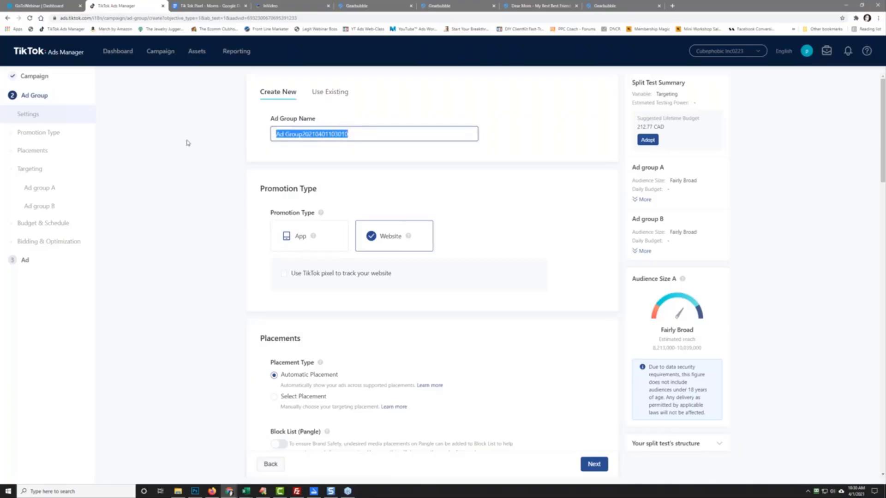
pyautogui.write('#1')
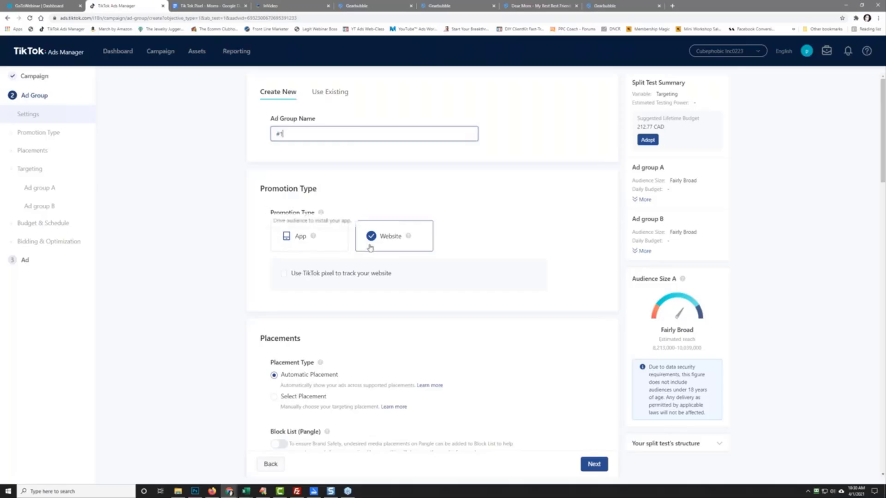
pyautogui.click(285, 275)
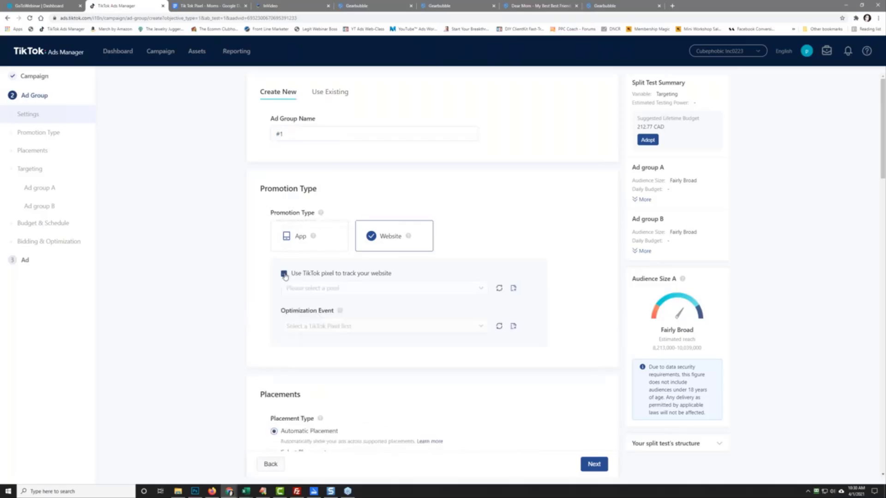
pyautogui.click(346, 292)
pyautogui.click(340, 310)
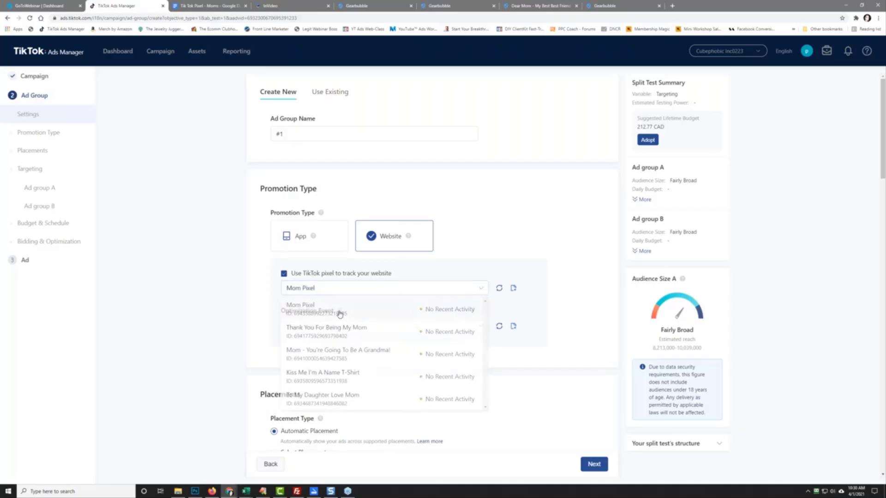
pyautogui.click(335, 329)
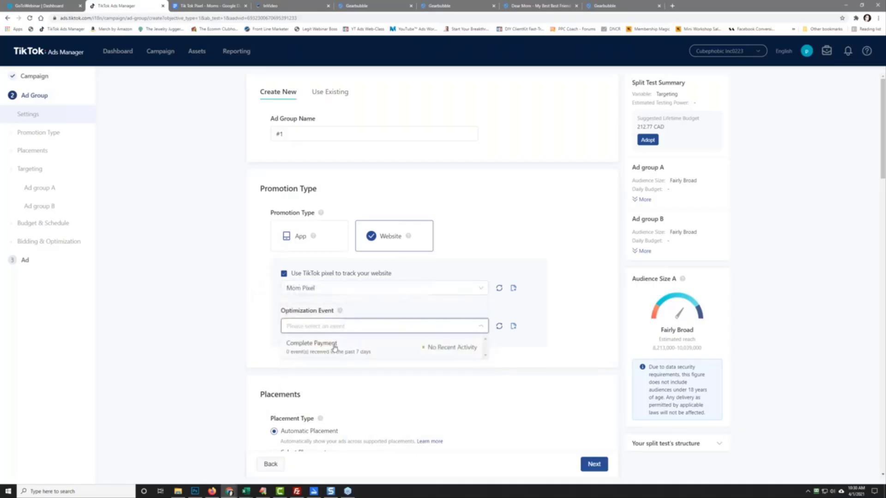
pyautogui.click(335, 347)
# Step: Switch to Select Placement and untick the News Feed App Series and Helo placements
pyautogui.scroll(-1, 191, 323)
pyautogui.scroll(-3, 191, 323)
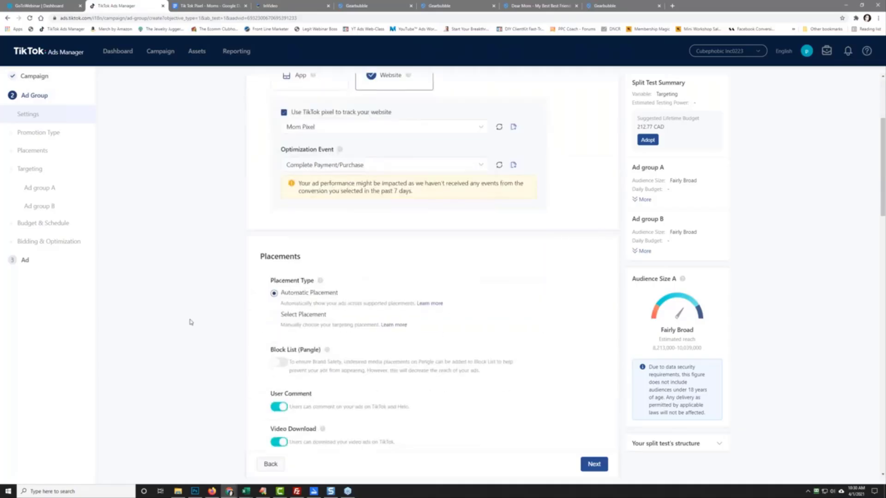
pyautogui.click(275, 314)
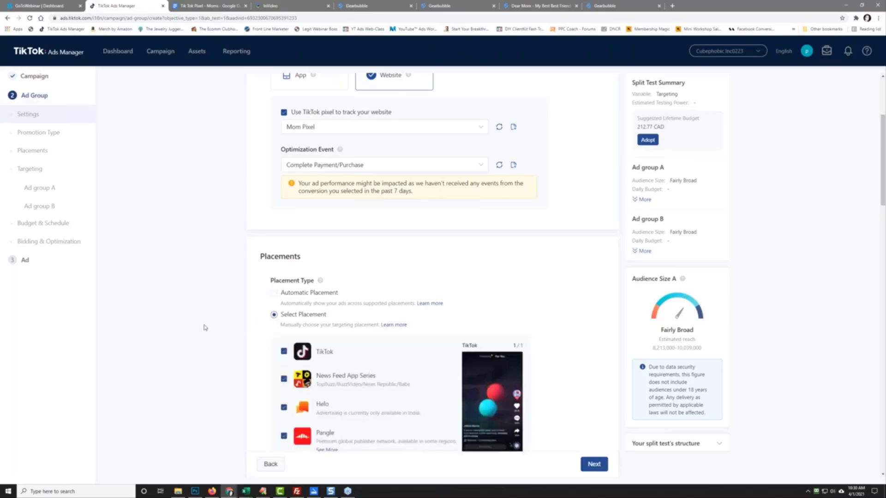
pyautogui.scroll(-2, 270, 325)
pyautogui.click(283, 297)
pyautogui.click(284, 326)
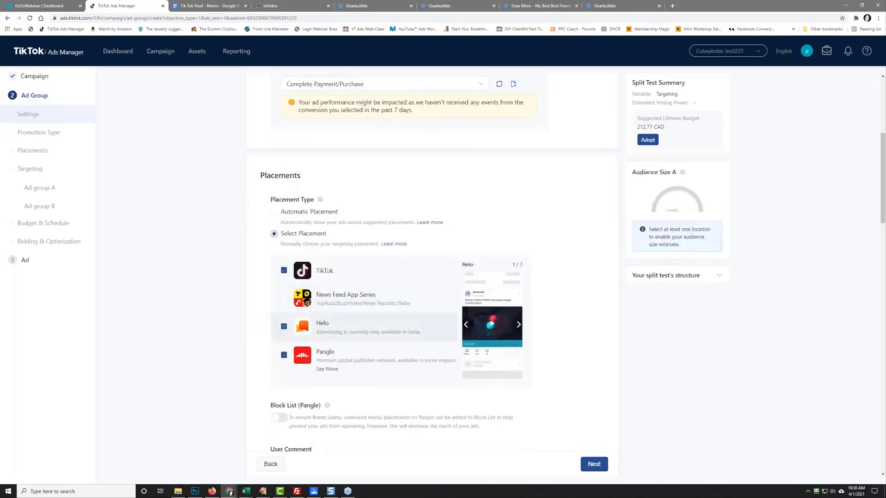
pyautogui.click(284, 356)
pyautogui.scroll(-4, 212, 352)
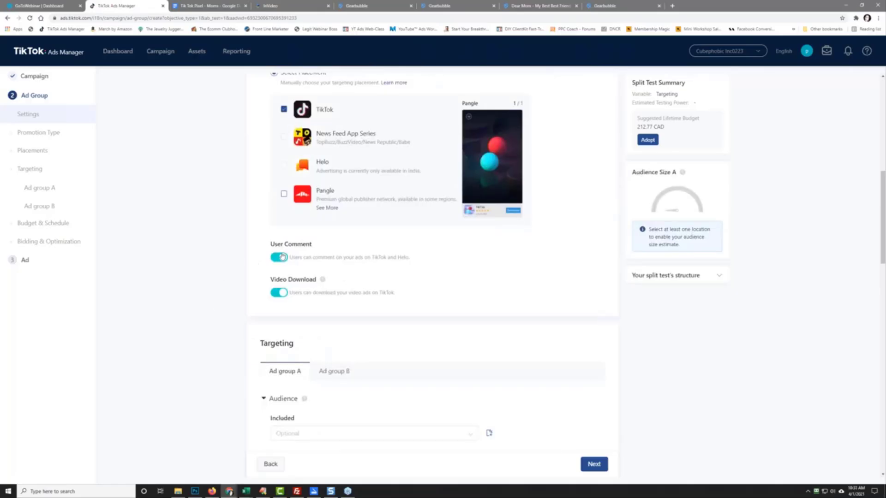
pyautogui.scroll(-4, 217, 312)
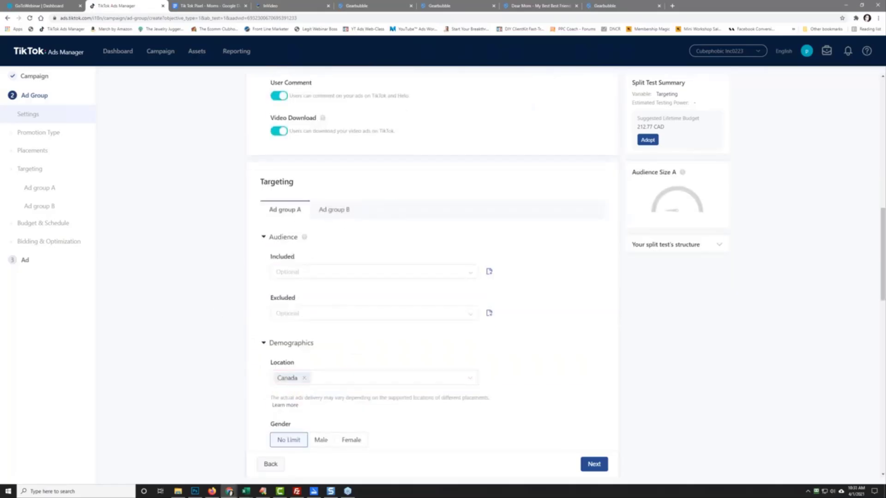
pyautogui.scroll(-2, 213, 358)
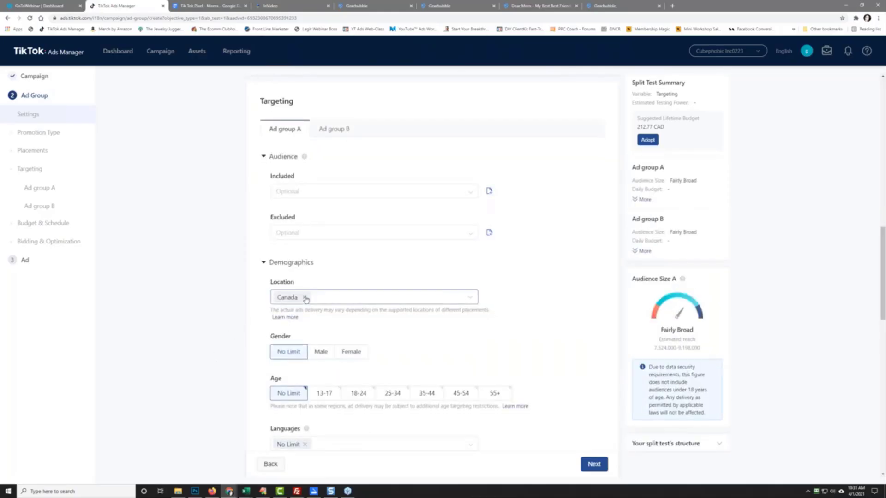
pyautogui.click(380, 302)
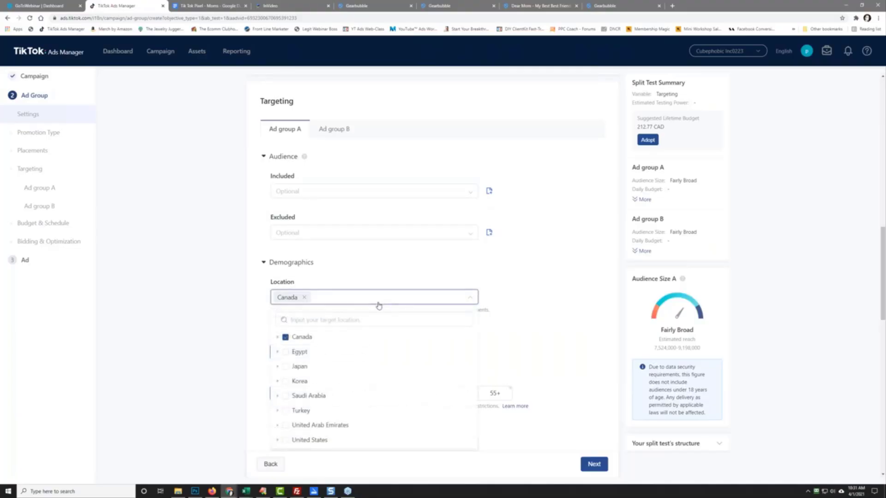
pyautogui.click(212, 309)
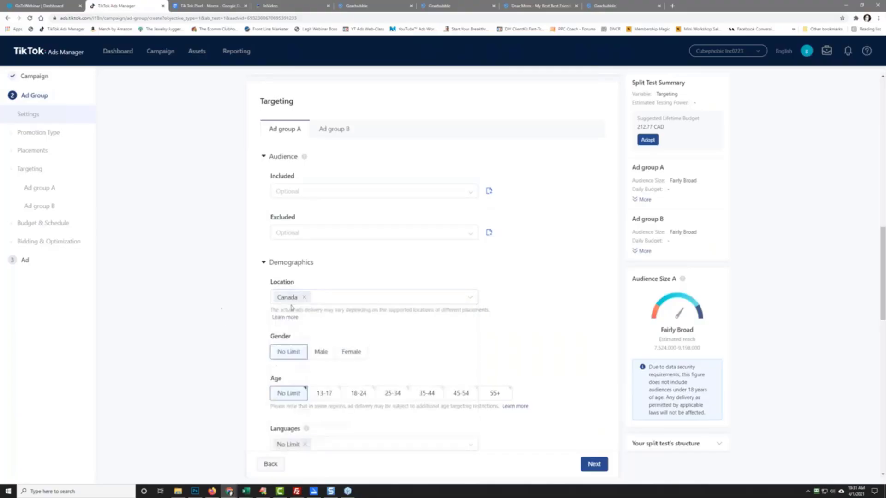
pyautogui.click(351, 352)
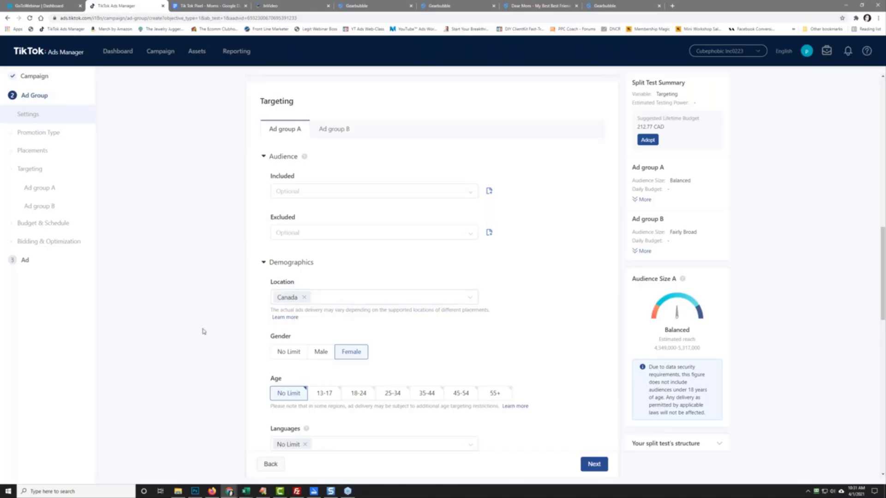
pyautogui.scroll(-5, 203, 332)
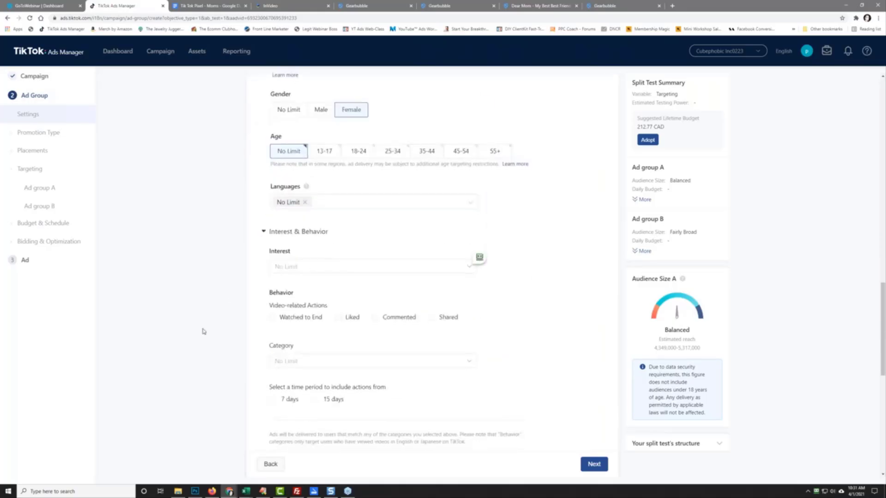
pyautogui.scroll(2, 203, 332)
pyautogui.scroll(2, 203, 331)
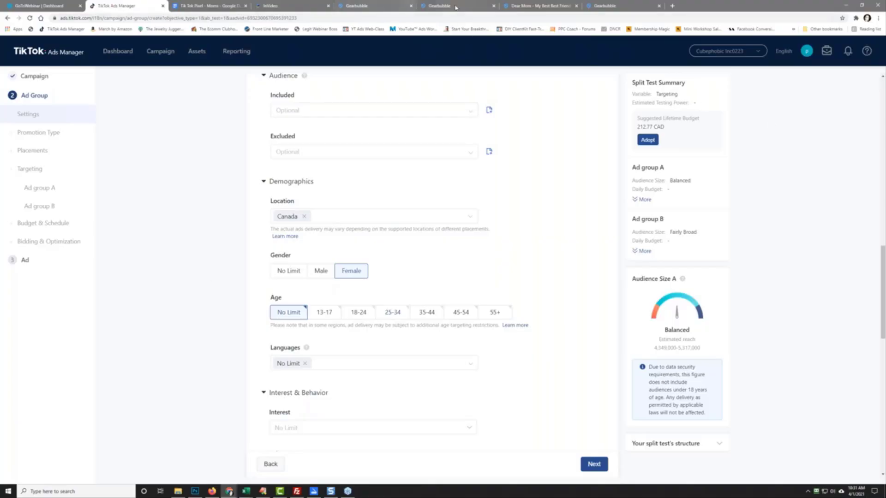
pyautogui.click(521, 6)
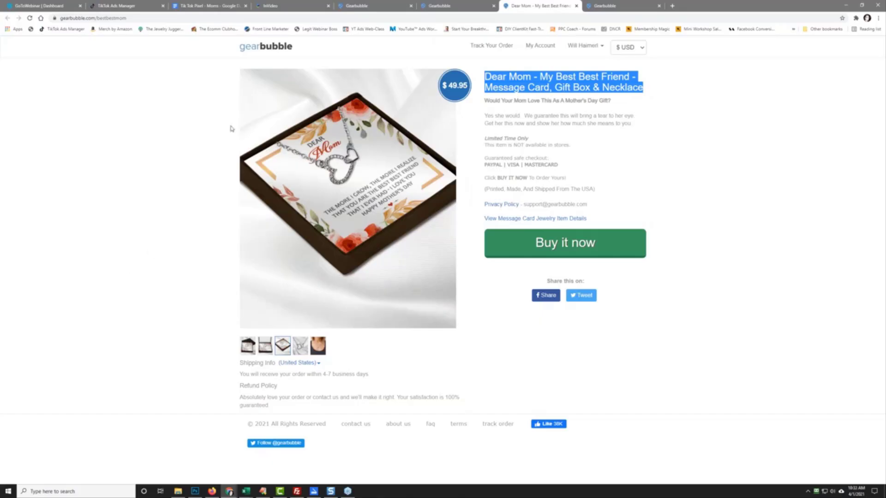
pyautogui.click(136, 3)
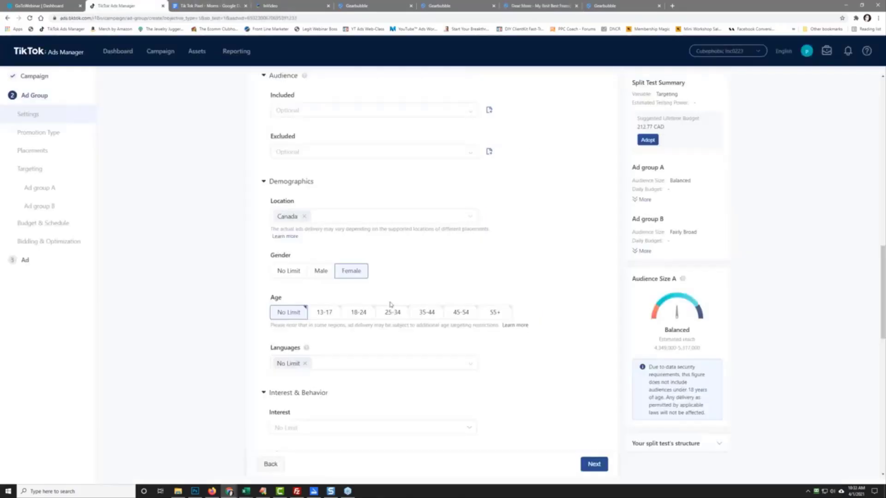
# Step: Target ages 25-34 and 35-44, and replace Canada with United States as the location
pyautogui.click(392, 312)
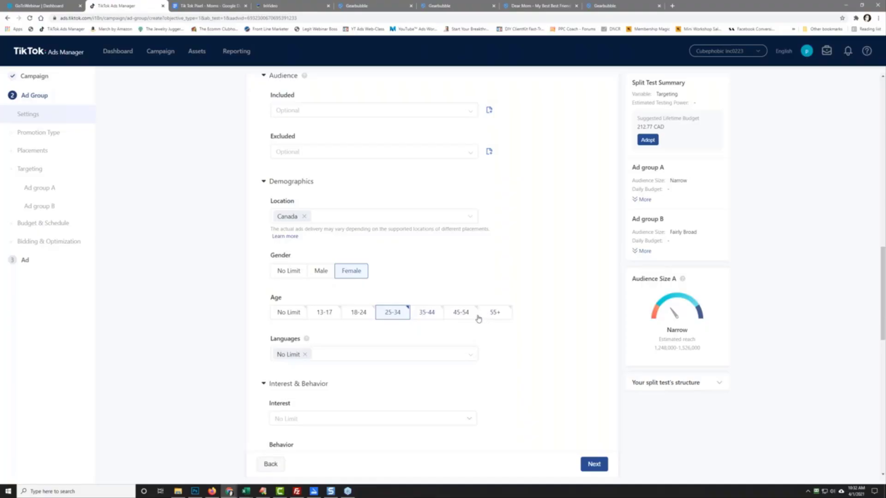
pyautogui.click(422, 316)
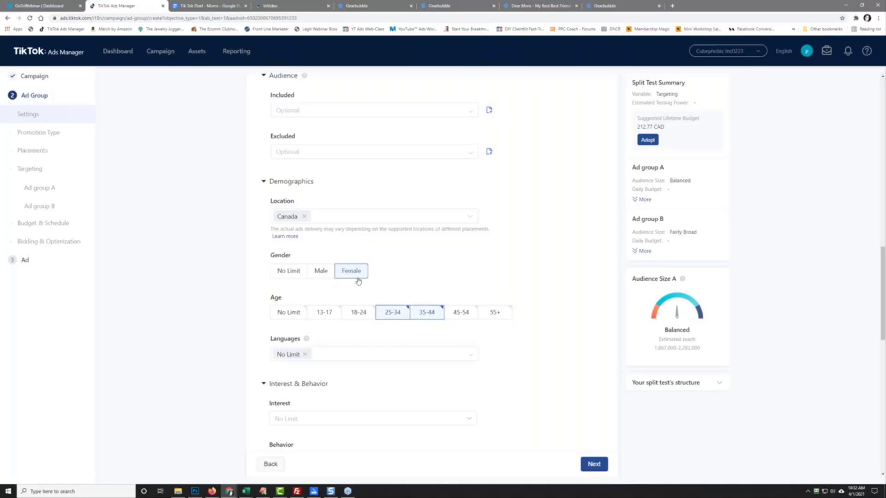
pyautogui.click(306, 217)
pyautogui.click(313, 222)
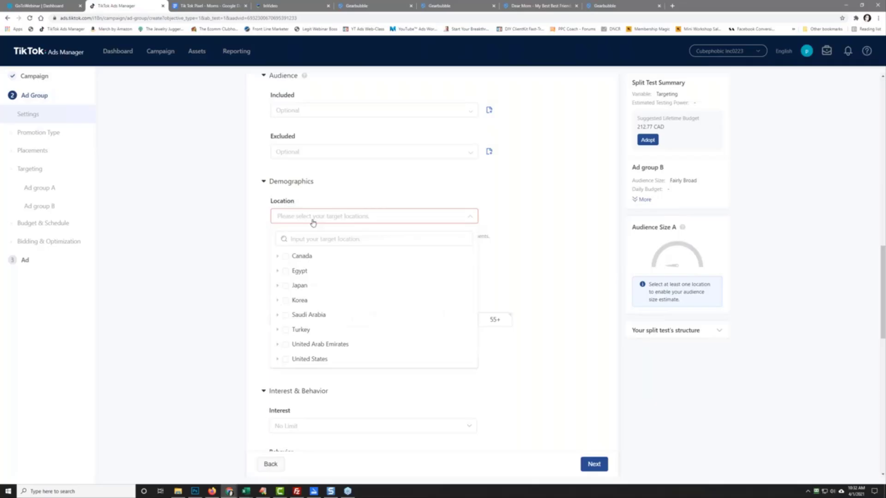
pyautogui.click(285, 360)
pyautogui.click(192, 283)
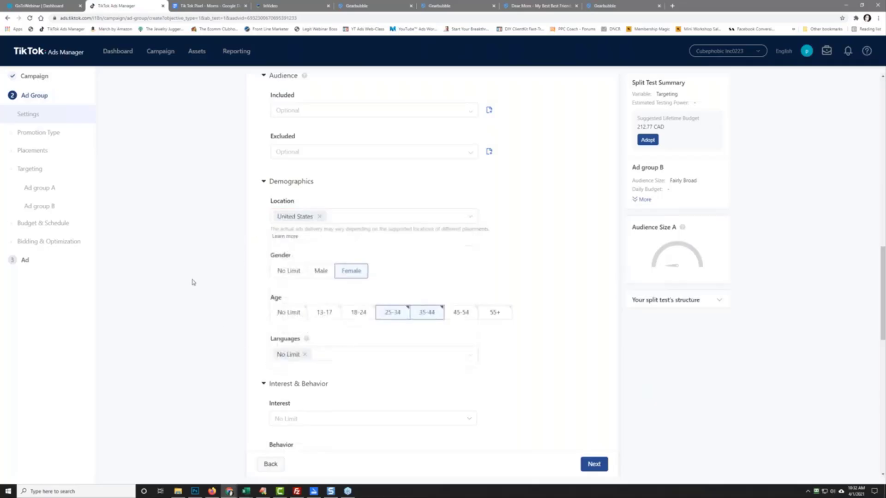
# Step: Set the target language to English instead of No Limit
pyautogui.scroll(-3, 212, 358)
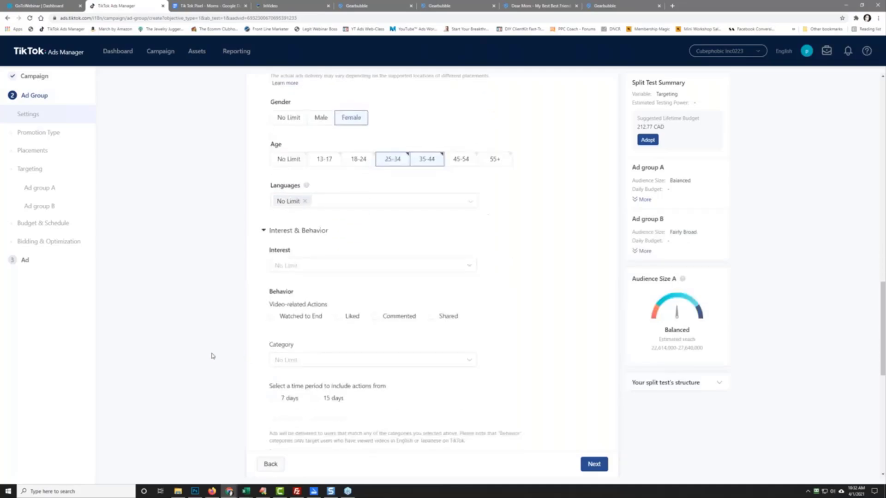
pyautogui.click(306, 194)
pyautogui.click(300, 197)
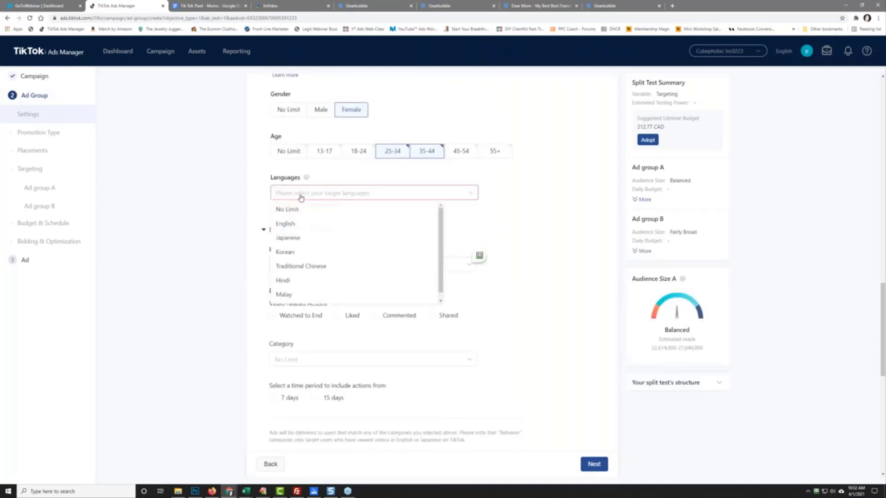
pyautogui.click(312, 225)
pyautogui.click(200, 236)
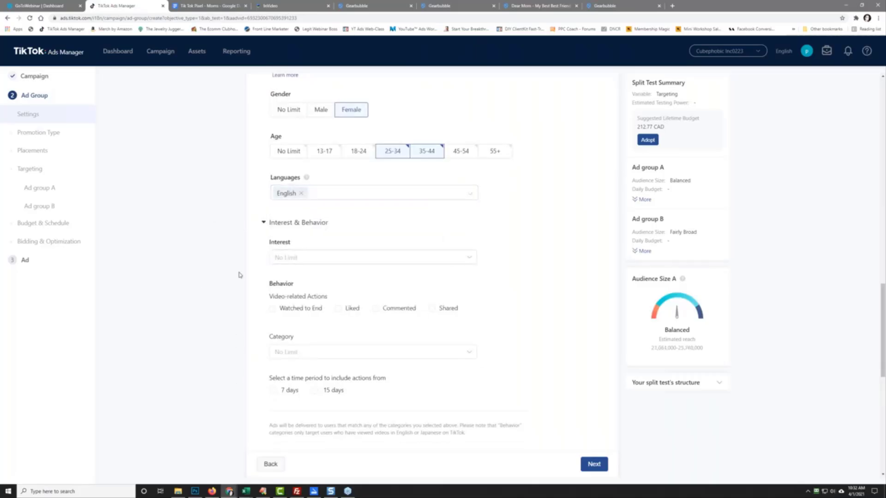
# Step: Add Ordinary Jewelry under Apparel & Accessories as the interest
pyautogui.click(300, 356)
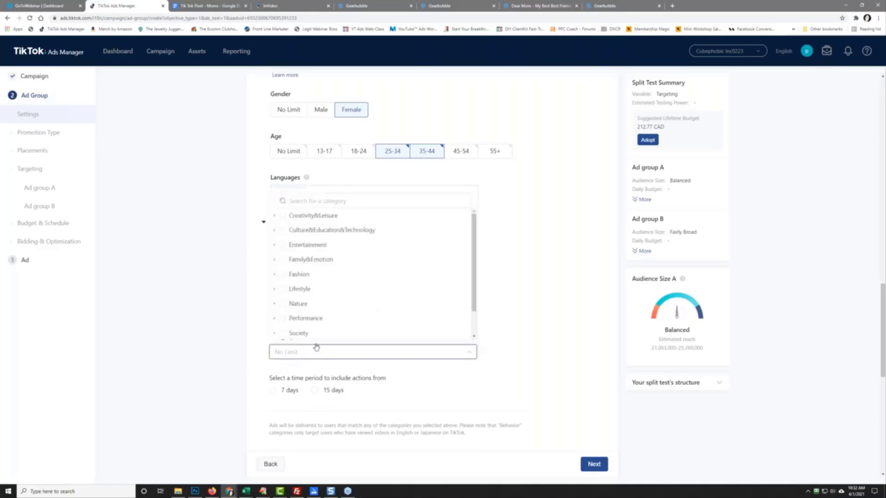
pyautogui.click(165, 301)
pyautogui.click(310, 258)
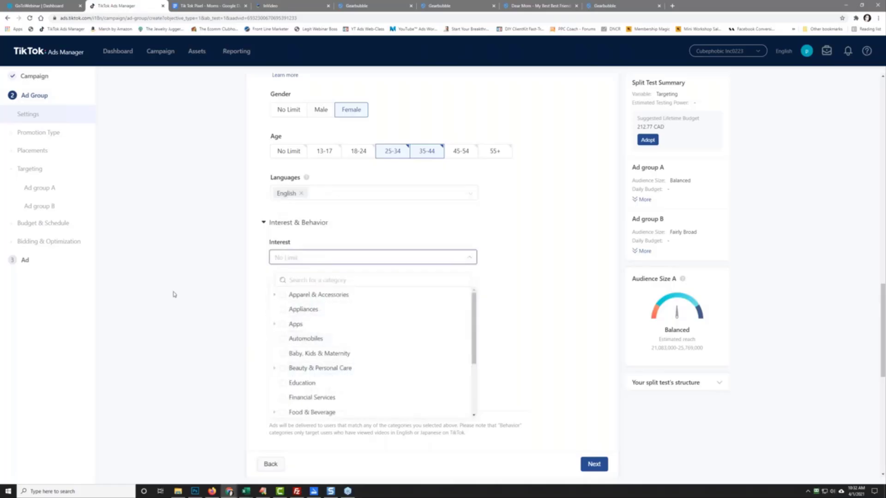
pyautogui.click(228, 227)
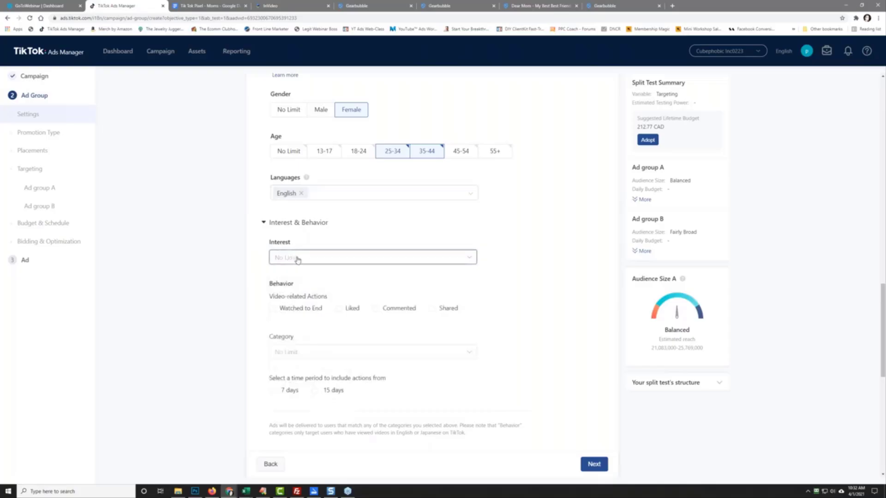
pyautogui.click(297, 258)
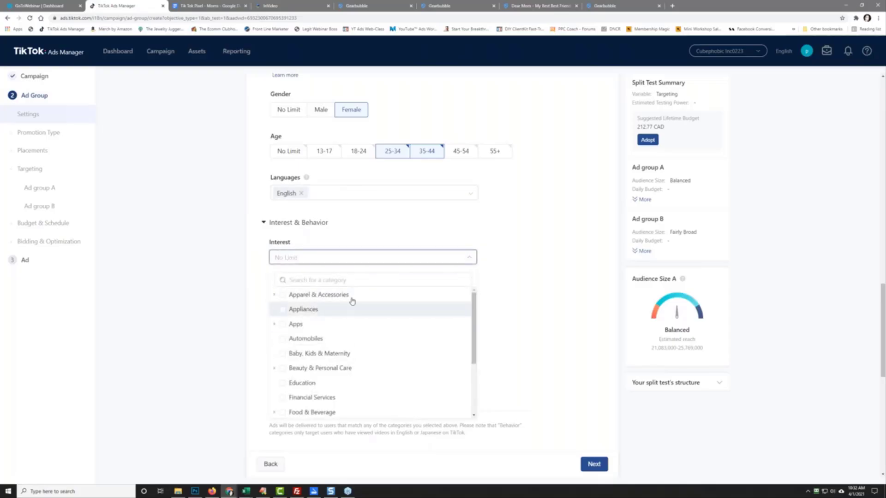
pyautogui.moveTo(474, 330); pyautogui.dragTo(477, 381)
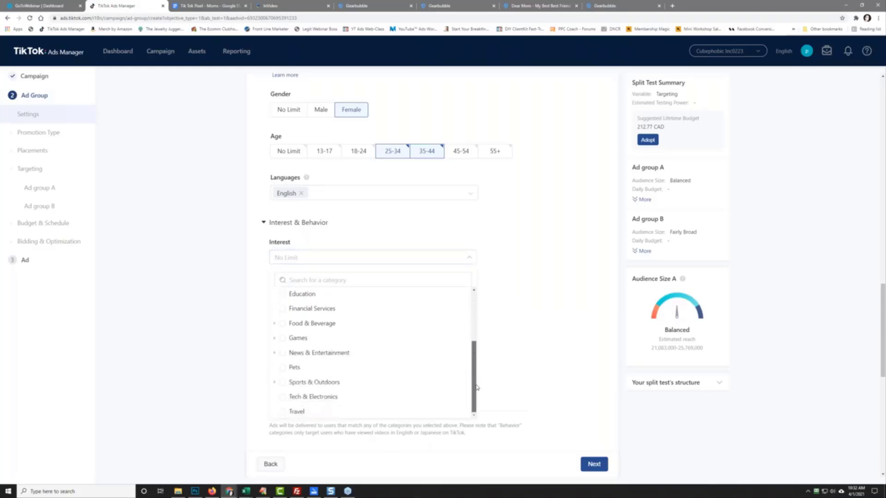
pyautogui.moveTo(476, 387); pyautogui.dragTo(476, 338)
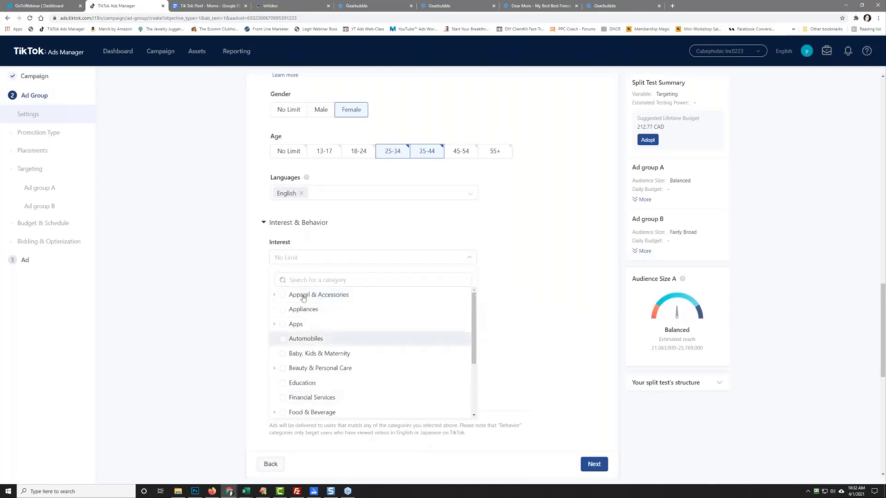
pyautogui.click(276, 296)
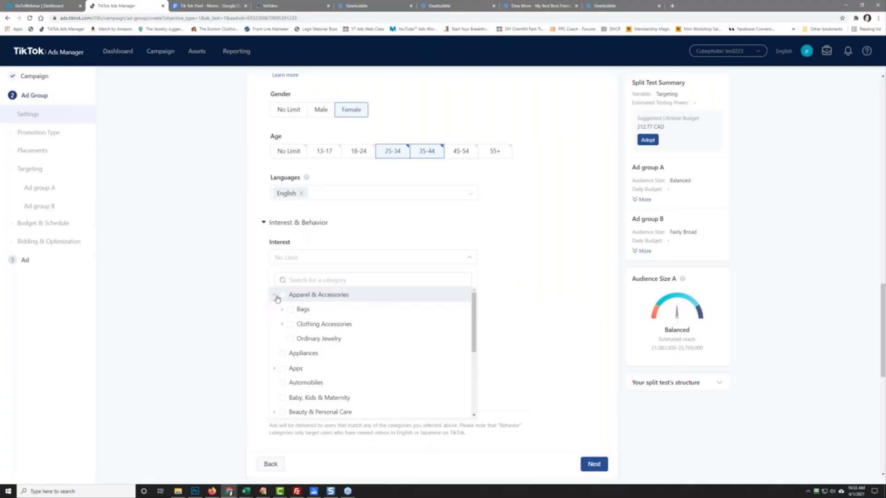
pyautogui.click(290, 340)
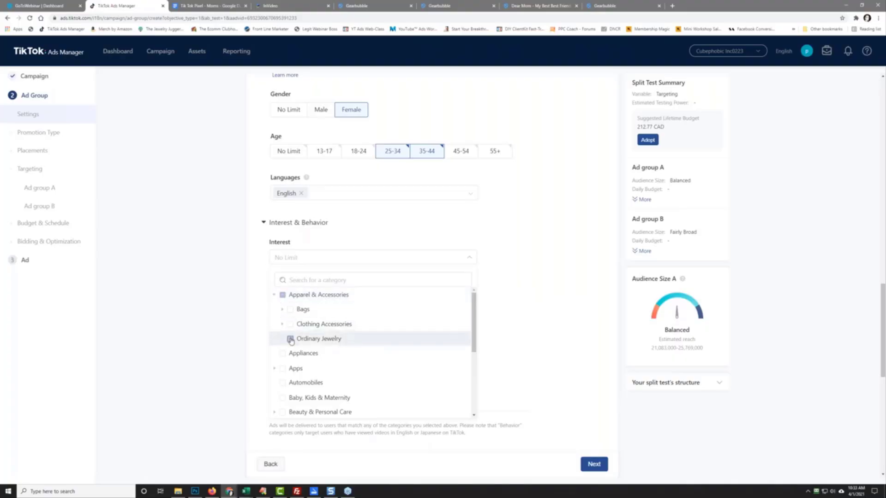
pyautogui.click(203, 278)
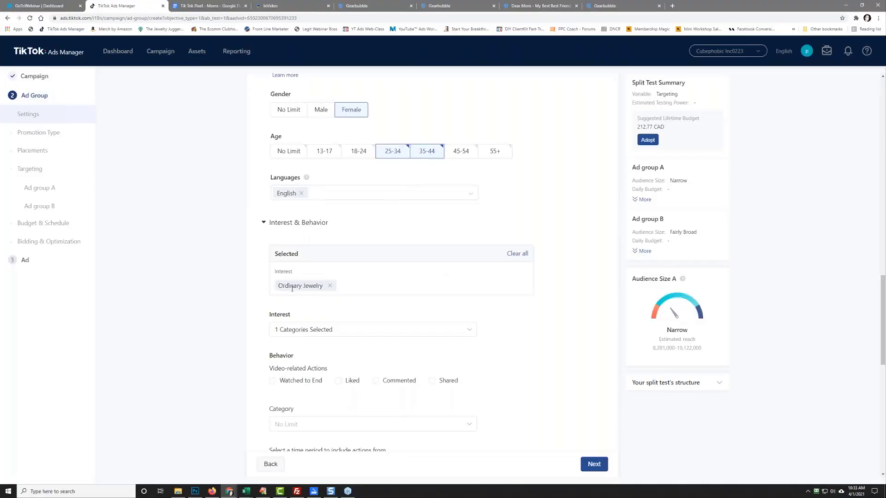
# Step: Expand the Device targeting options and set the ad group daily budget to 50.00 CAD
pyautogui.scroll(-5, 222, 350)
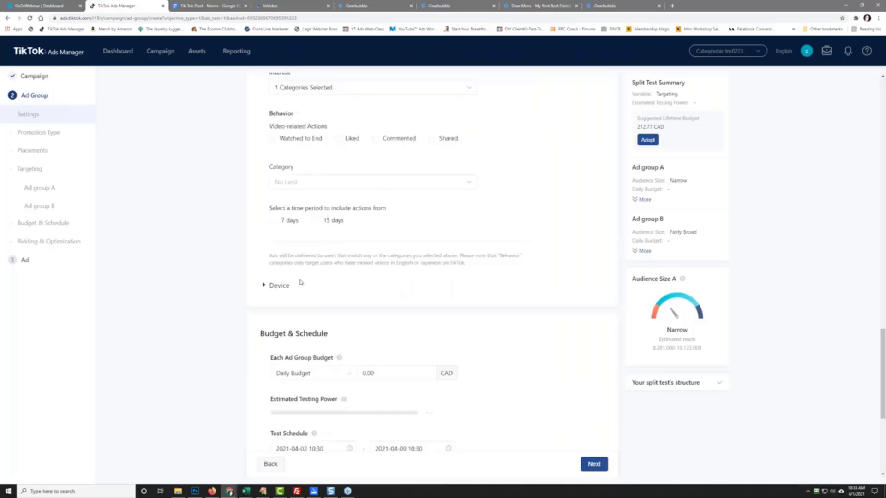
pyautogui.click(264, 286)
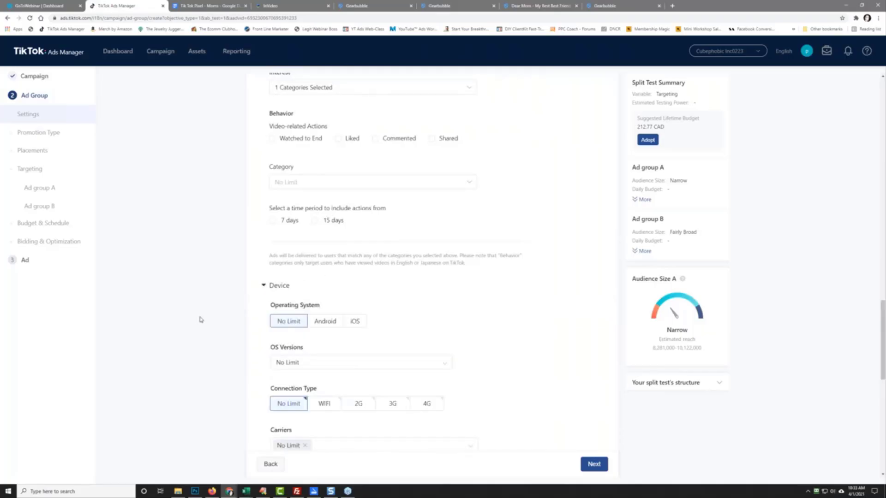
pyautogui.scroll(-3, 254, 198)
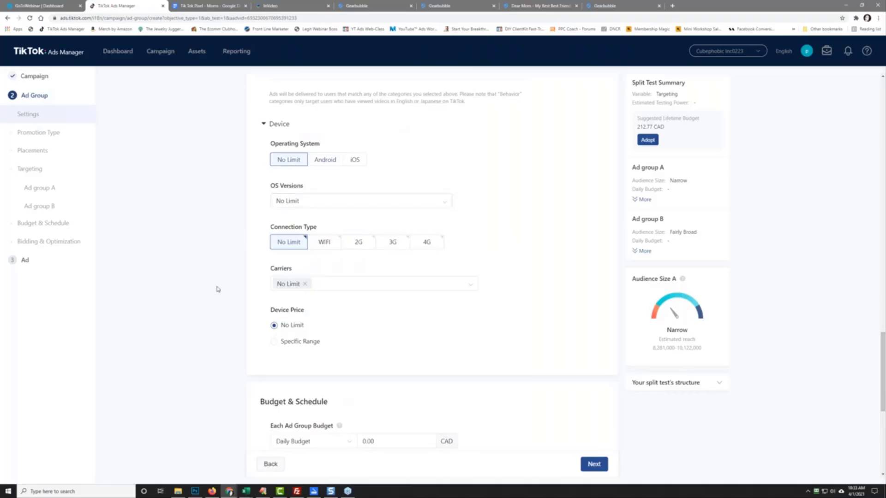
pyautogui.scroll(-3, 218, 289)
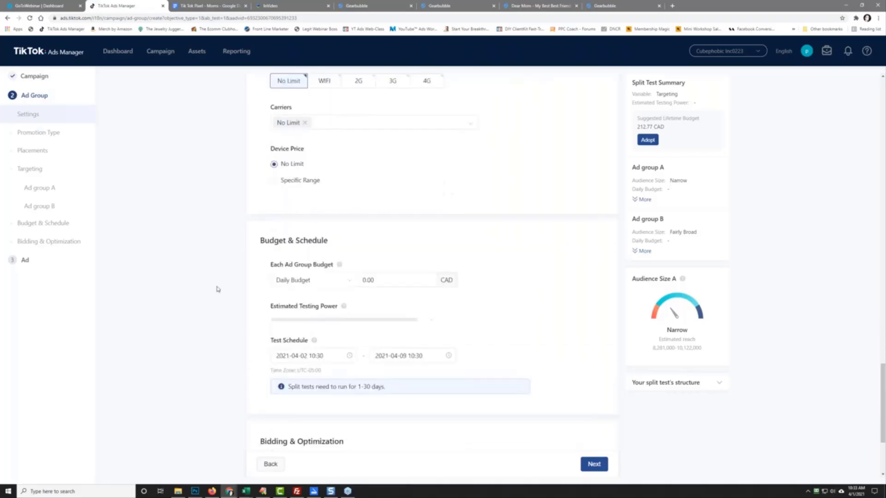
pyautogui.doubleClick(371, 280)
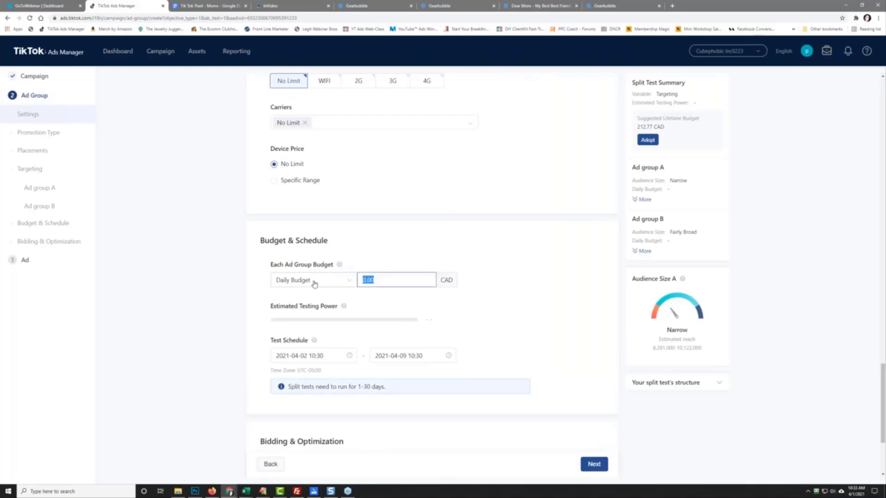
pyautogui.write('50')
pyautogui.click(164, 274)
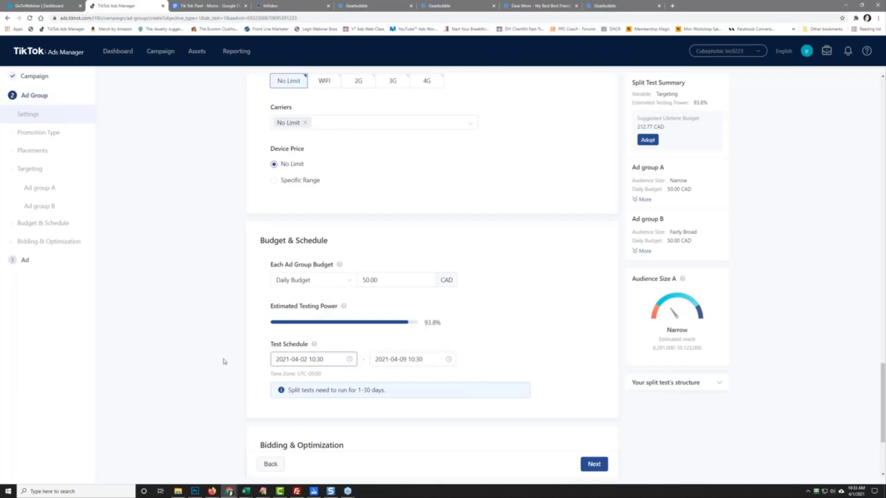
pyautogui.scroll(-3, 220, 361)
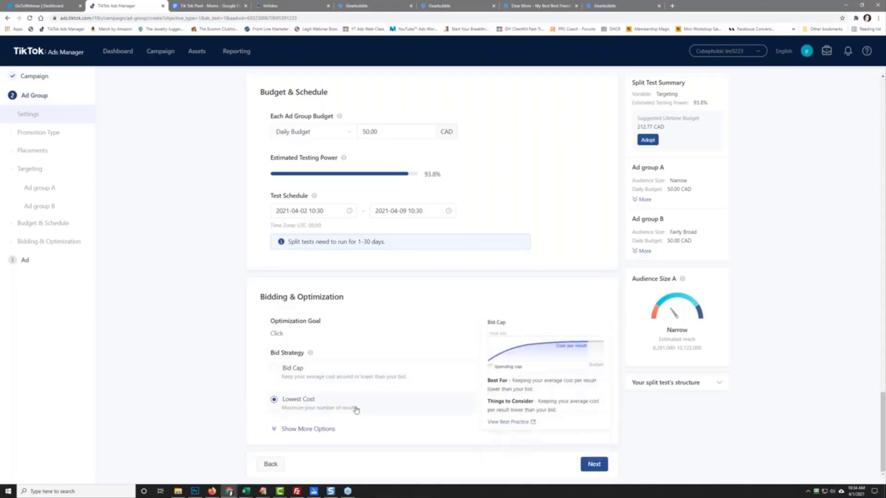
# Step: Lower the daily budget to 20.00 CAD, then raise it to 25.00 CAD
pyautogui.doubleClick(369, 132)
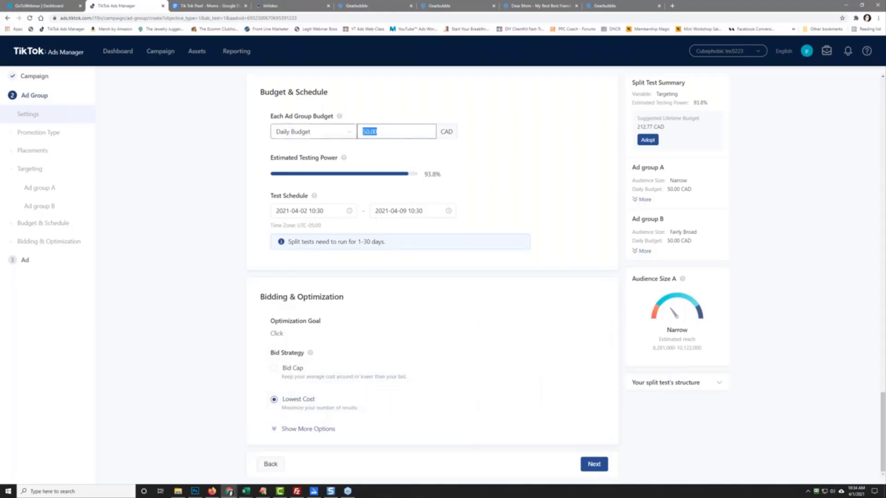
pyautogui.write('20')
pyautogui.click(187, 145)
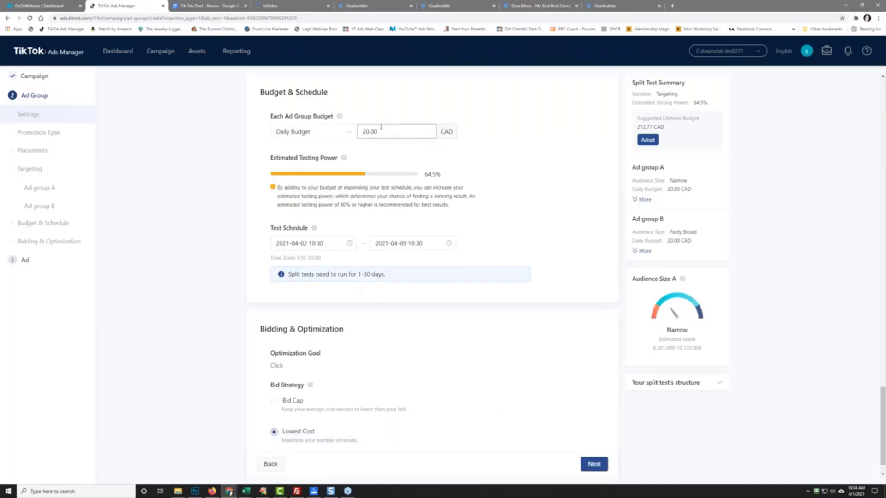
pyautogui.moveTo(380, 132); pyautogui.dragTo(281, 136)
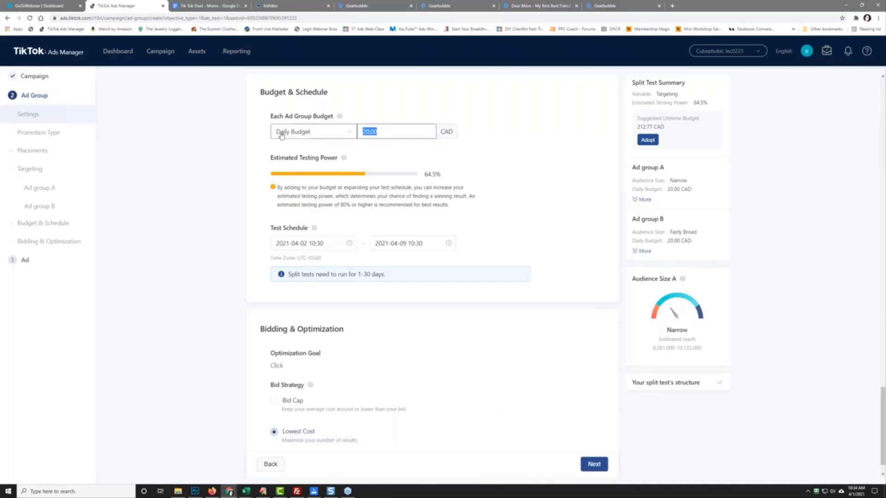
pyautogui.write('25')
pyautogui.click(237, 166)
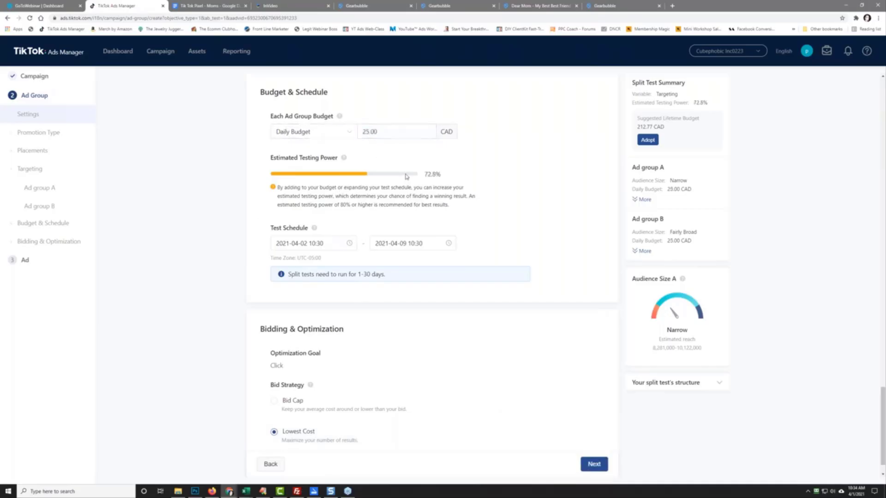
# Step: Try daily budgets of 30.00 and then 32.00 CAD
pyautogui.moveTo(345, 159)
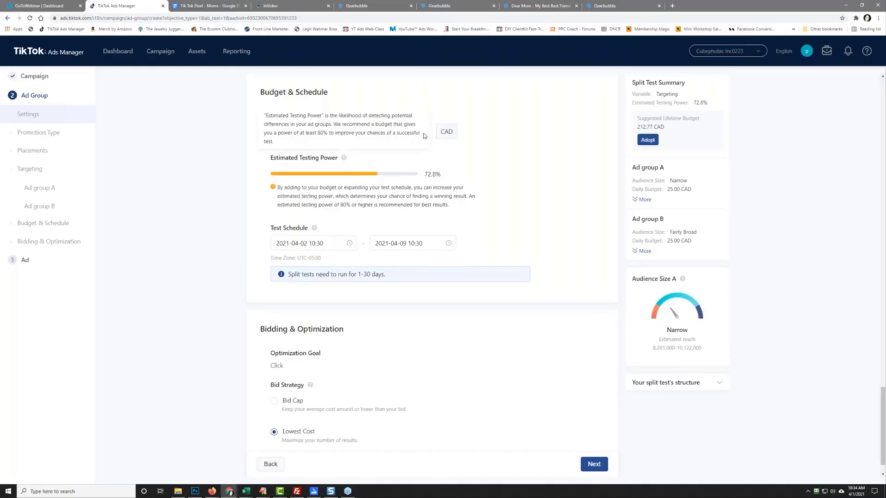
pyautogui.doubleClick(386, 132)
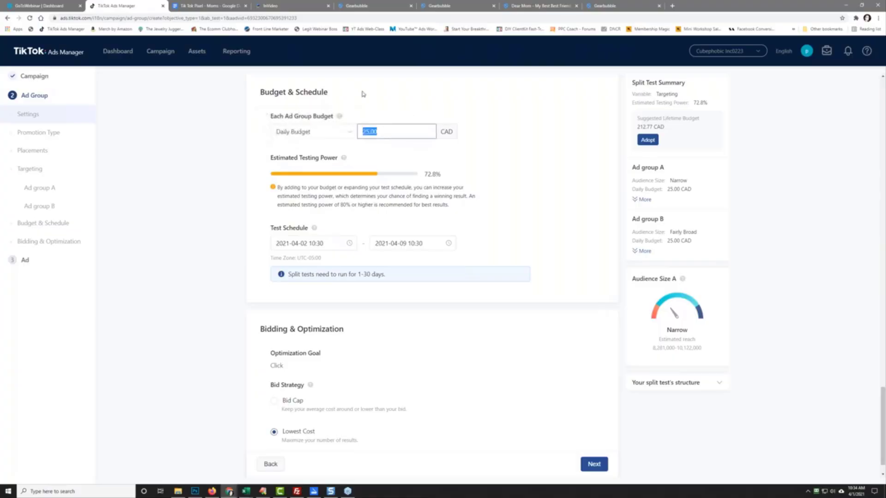
pyautogui.write('30')
pyautogui.click(363, 94)
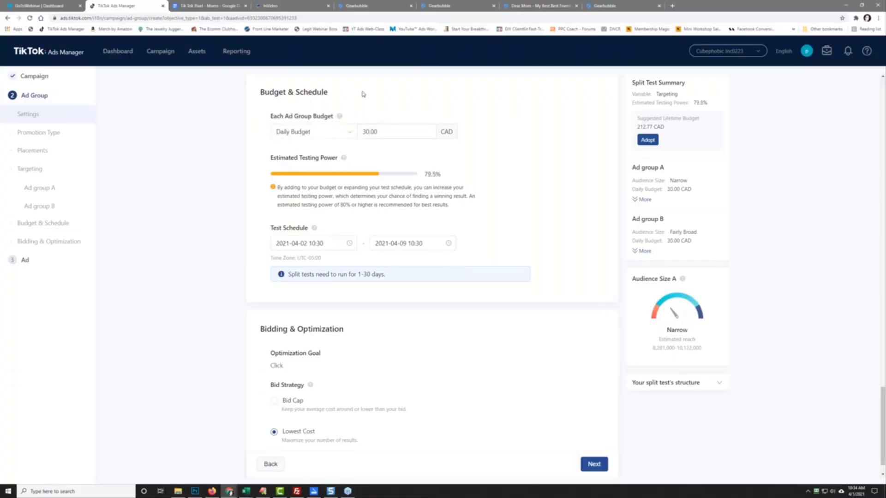
pyautogui.click(378, 132)
pyautogui.doubleClick(379, 131)
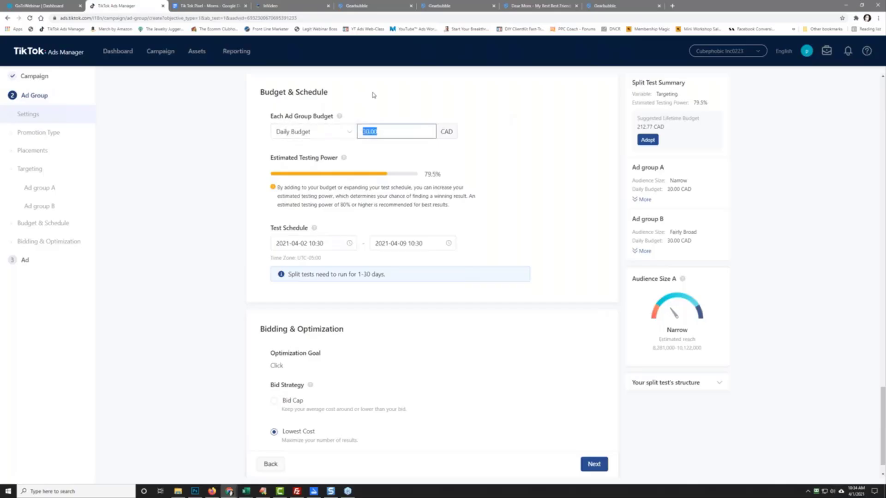
pyautogui.write('32')
pyautogui.click(373, 95)
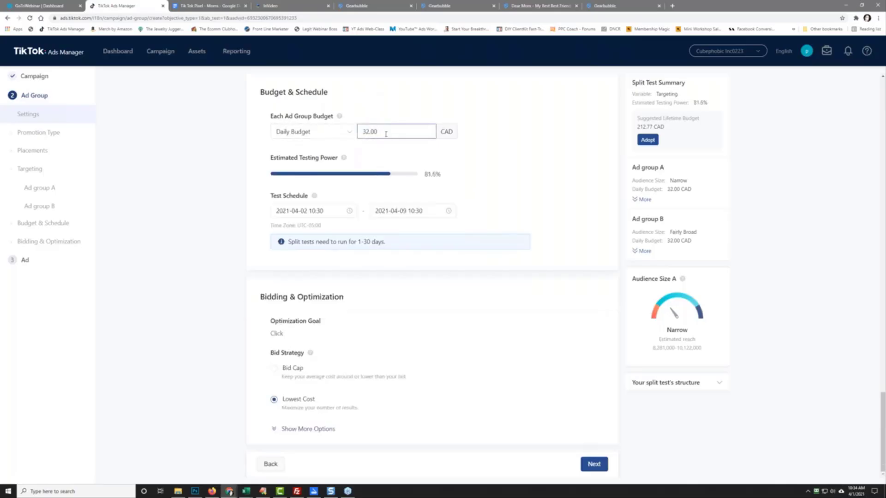
# Step: Settle the daily budget at 31.00 CAD for 80.6% testing power
pyautogui.doubleClick(384, 132)
pyautogui.write('31')
pyautogui.click(420, 150)
pyautogui.scroll(13, 217, 300)
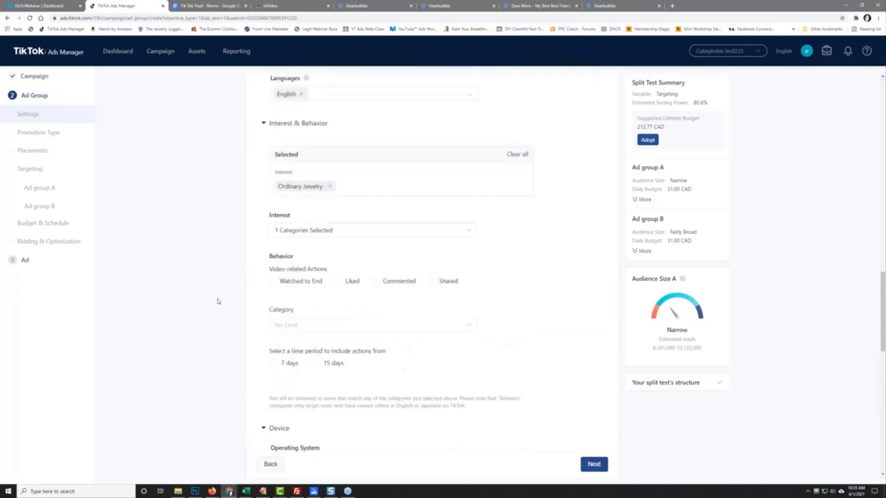
pyautogui.scroll(10, 217, 301)
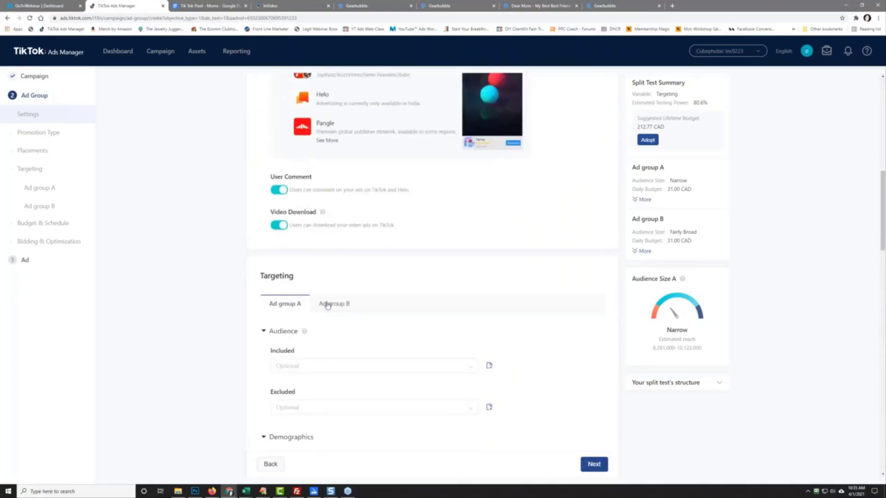
# Step: On Ad group B, replace the Canada target location with United States
pyautogui.click(328, 305)
pyautogui.scroll(-5, 179, 308)
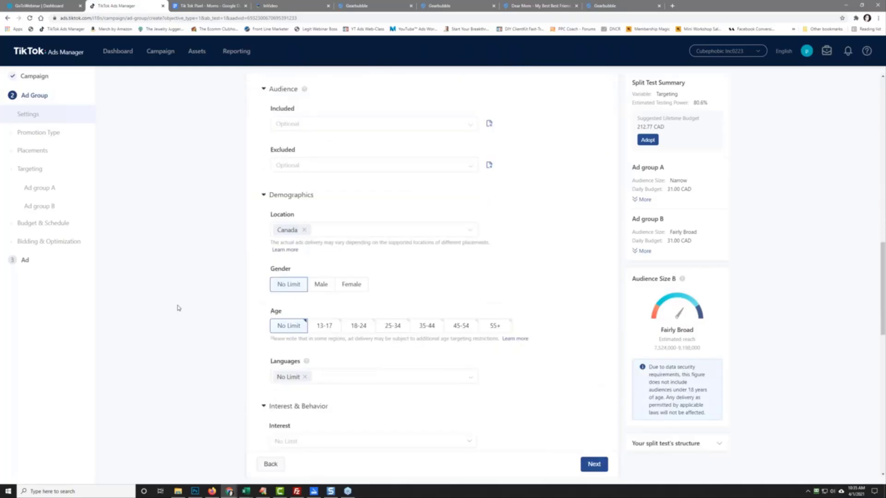
pyautogui.click(305, 231)
pyautogui.click(304, 233)
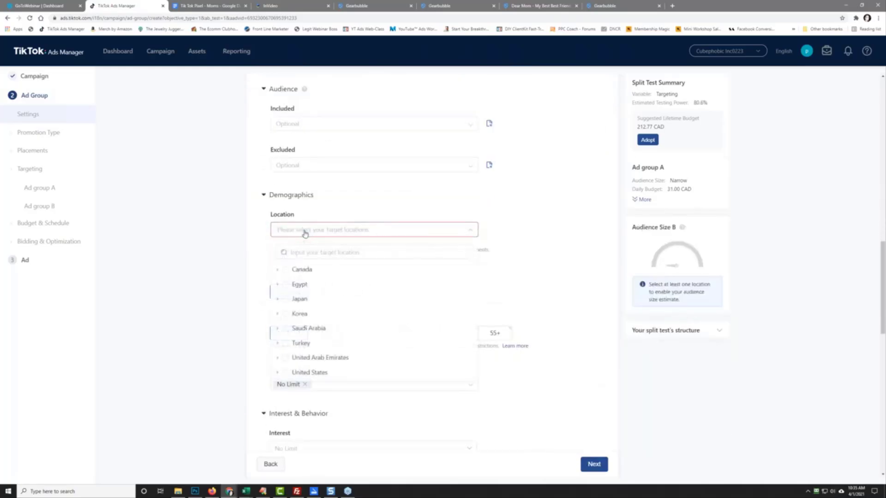
pyautogui.click(346, 374)
# Step: Target females aged 25-34 and 35-44 who speak English
pyautogui.scroll(-3, 209, 288)
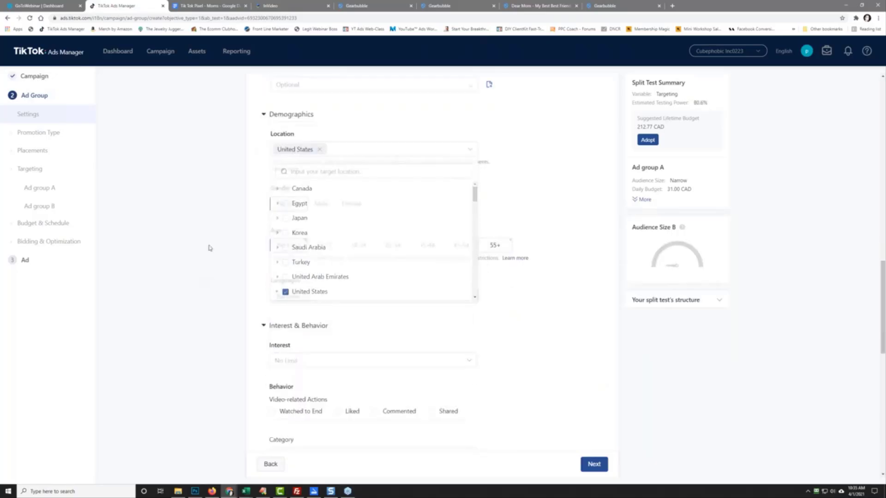
pyautogui.click(351, 203)
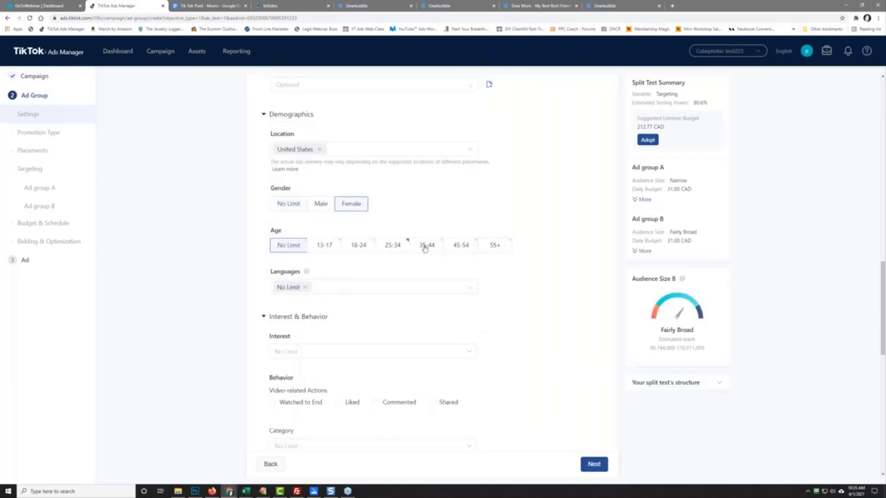
pyautogui.click(393, 245)
pyautogui.click(427, 245)
pyautogui.click(305, 287)
pyautogui.click(316, 291)
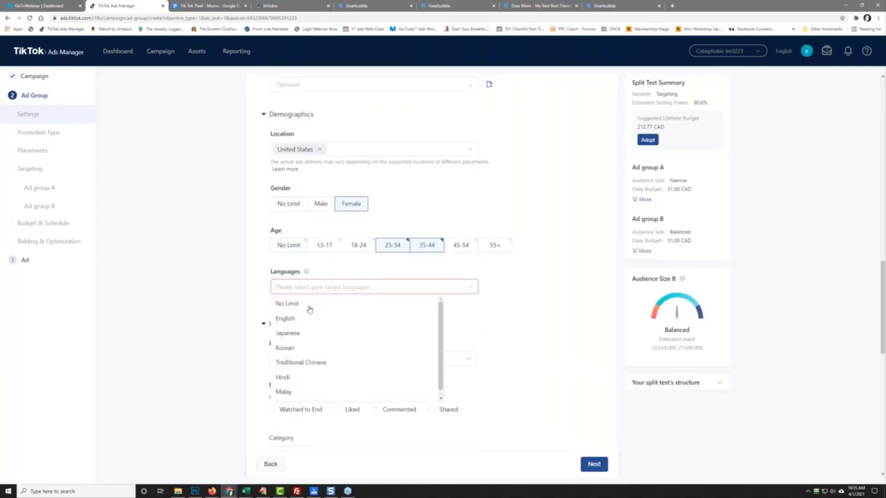
pyautogui.click(297, 320)
# Step: Add Pets as the audience interest category
pyautogui.scroll(-3, 217, 319)
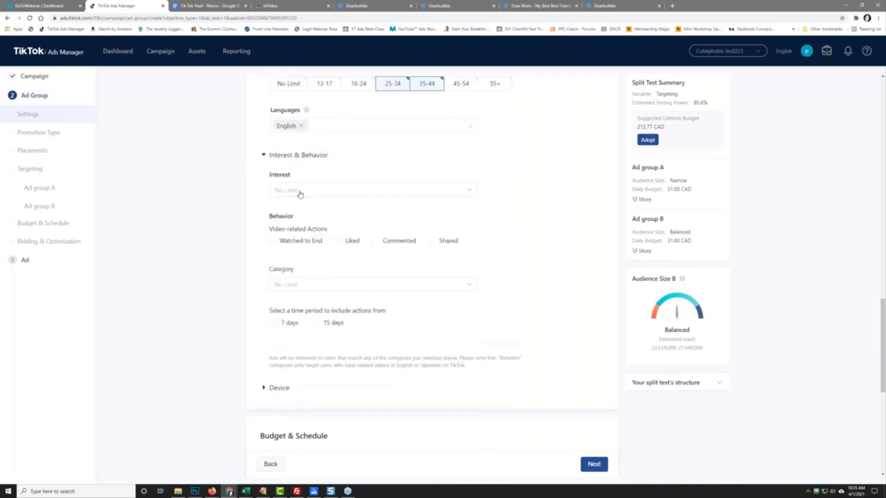
pyautogui.click(299, 192)
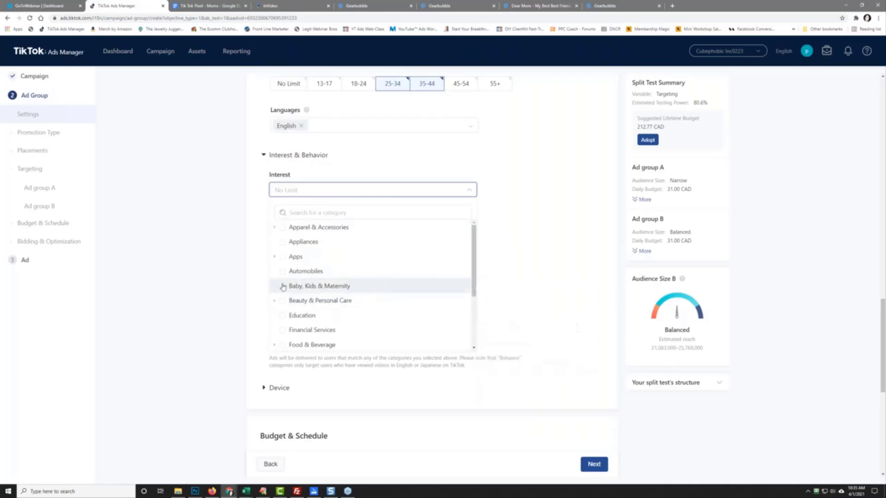
pyautogui.moveTo(472, 286); pyautogui.dragTo(473, 309)
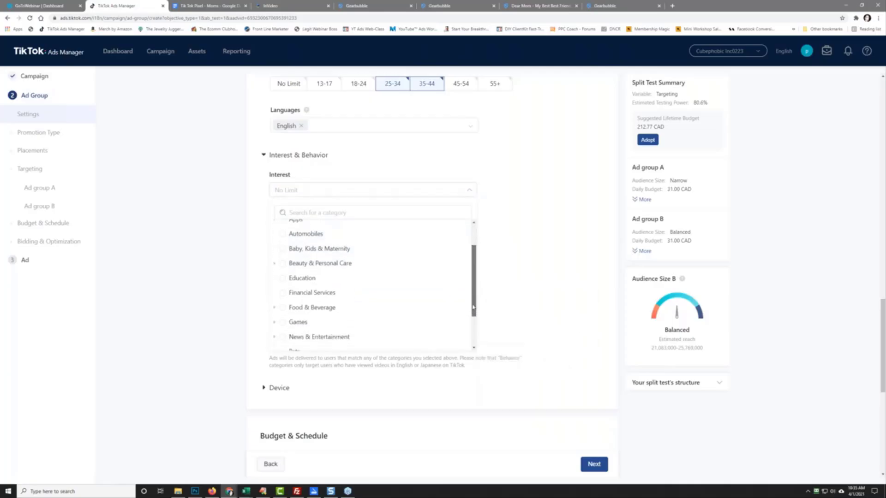
pyautogui.click(275, 267)
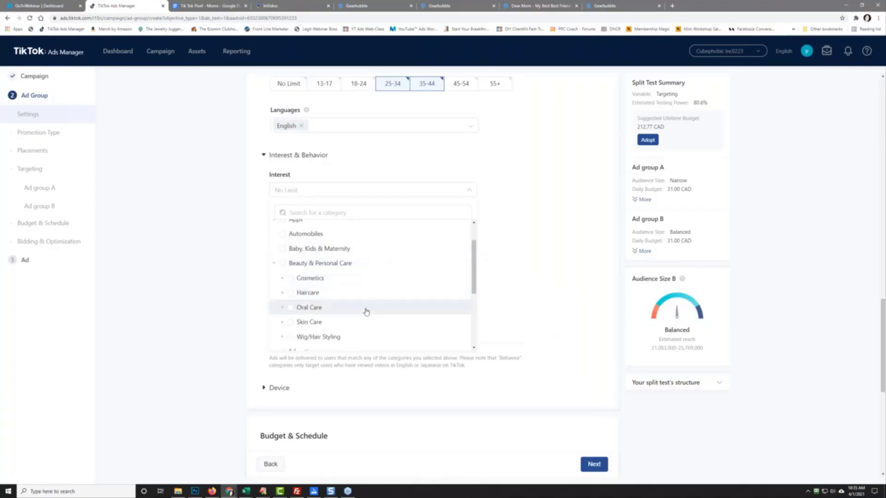
pyautogui.scroll(-1, 367, 311)
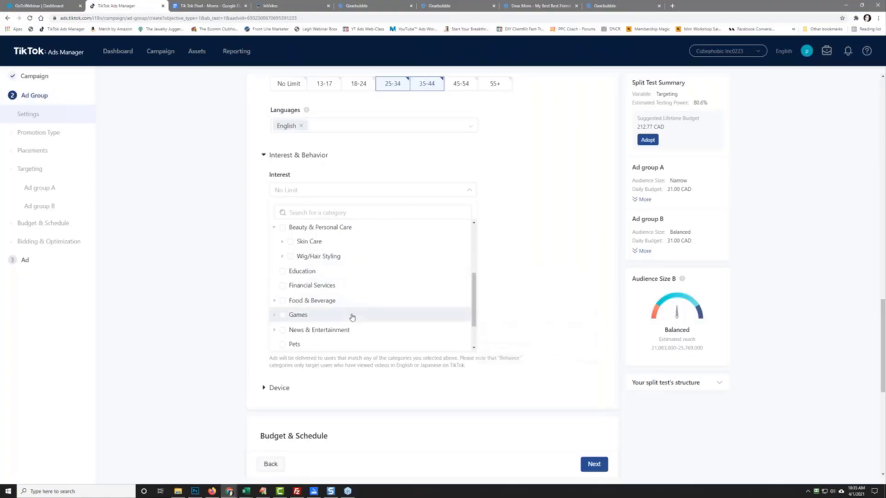
pyautogui.click(274, 330)
pyautogui.scroll(-2, 351, 309)
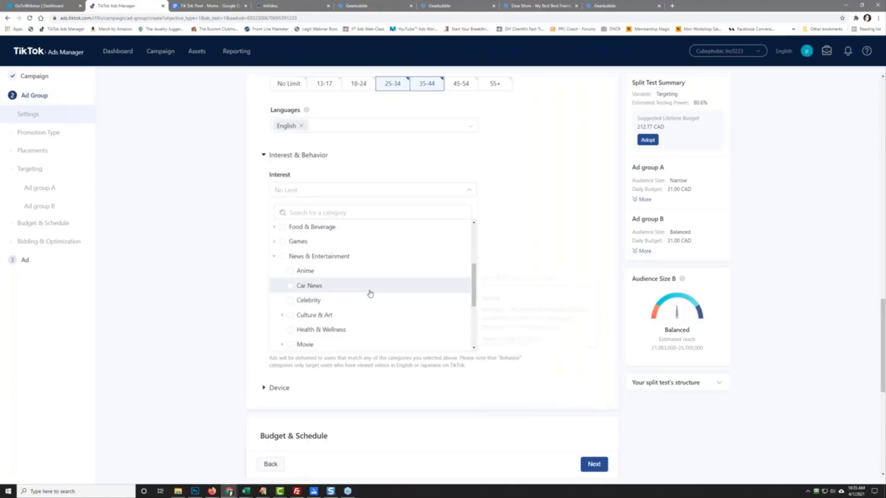
pyautogui.scroll(-5, 370, 293)
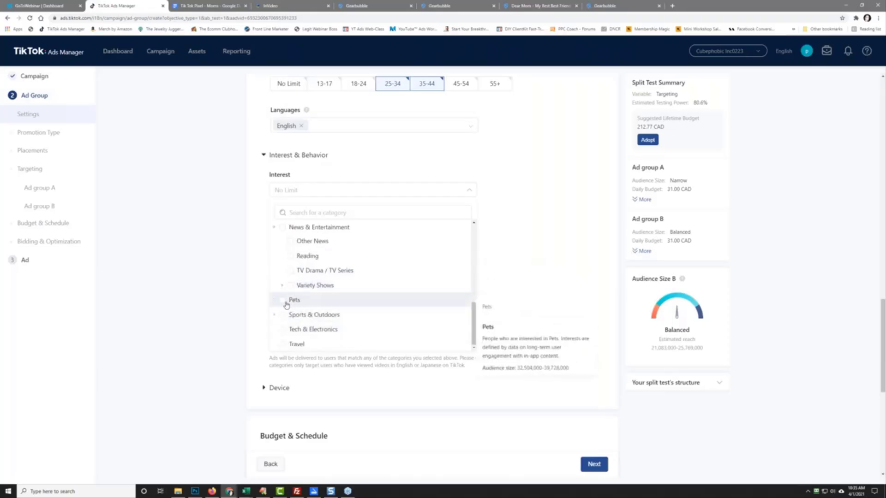
pyautogui.click(275, 315)
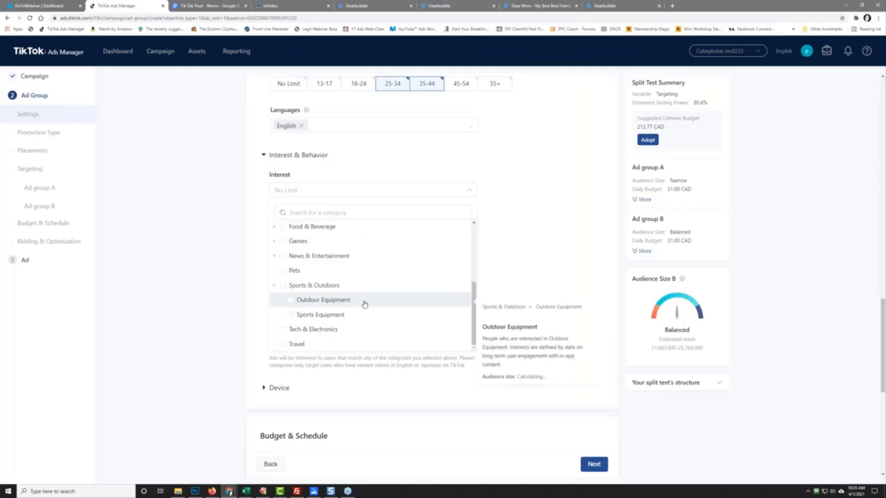
pyautogui.click(281, 270)
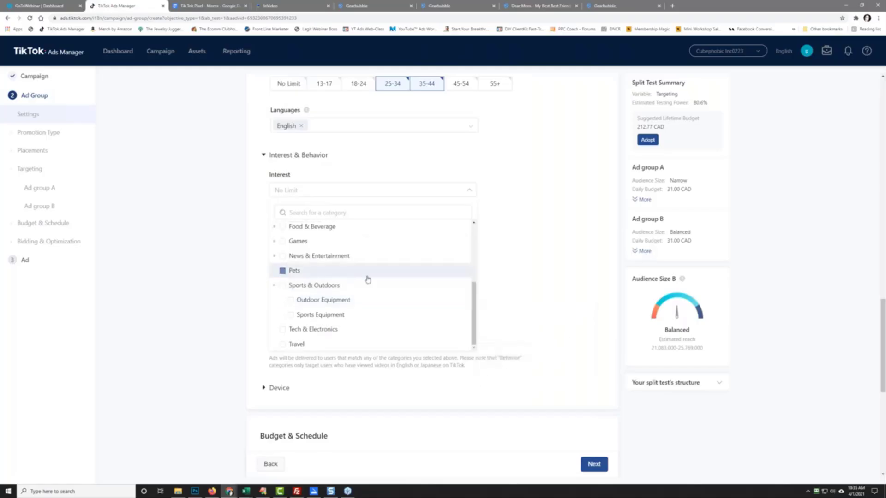
pyautogui.click(202, 255)
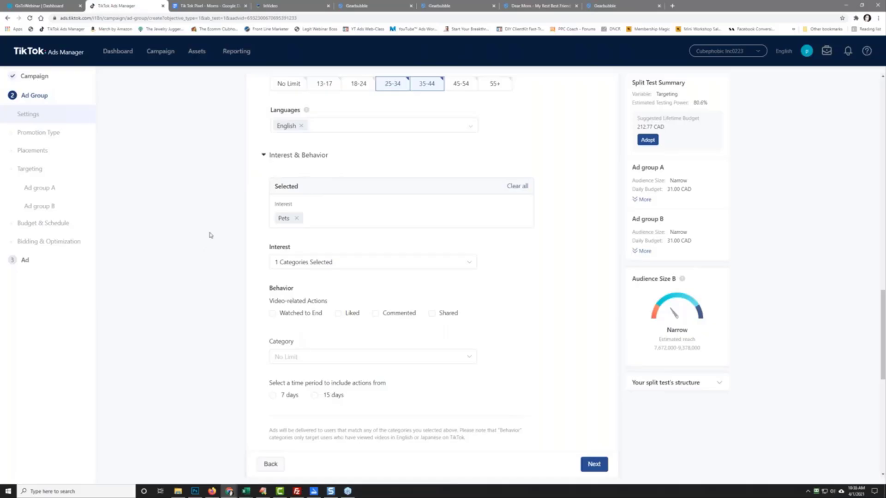
pyautogui.scroll(4, 219, 211)
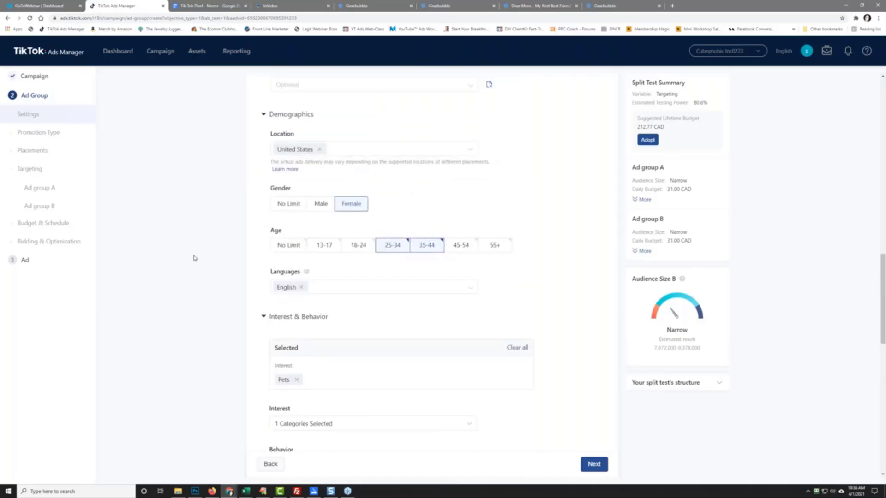
pyautogui.scroll(-7, 194, 258)
pyautogui.scroll(-4, 194, 258)
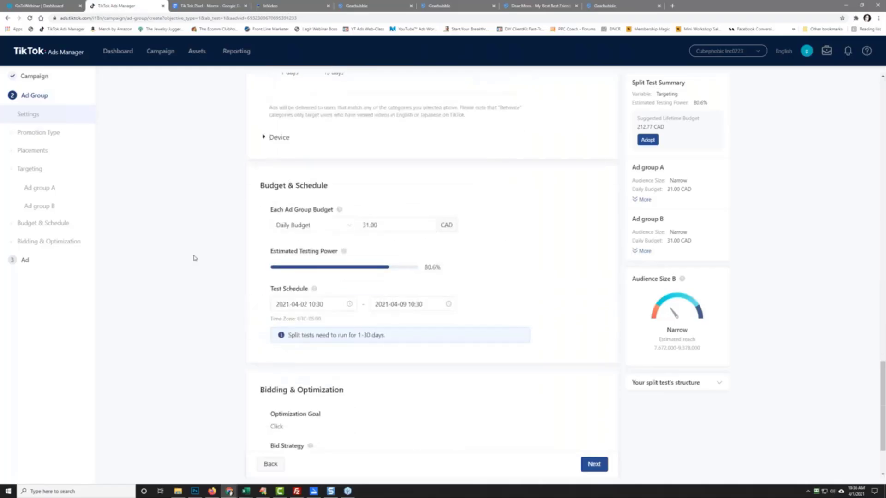
pyautogui.scroll(-2, 195, 257)
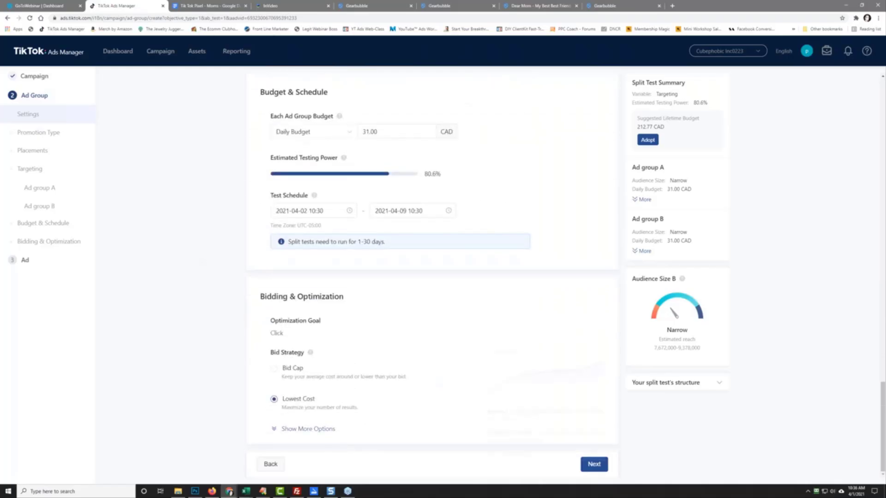
pyautogui.scroll(10, 174, 273)
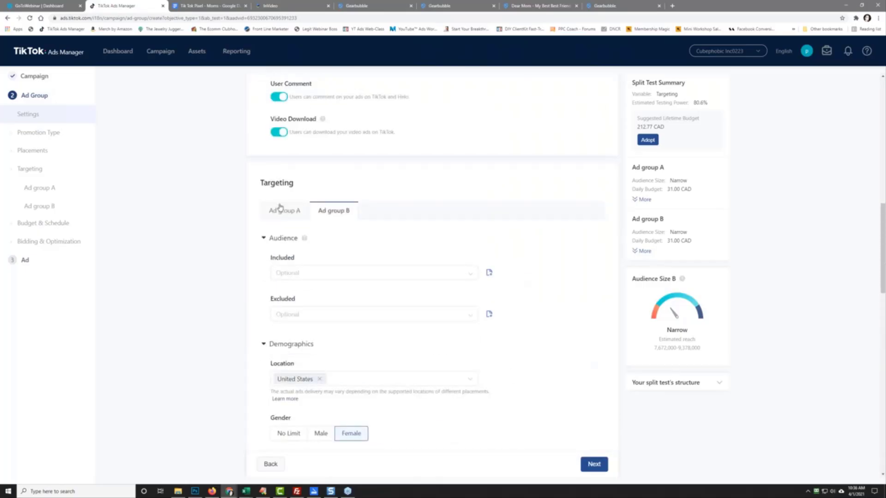
pyautogui.scroll(-3, 229, 279)
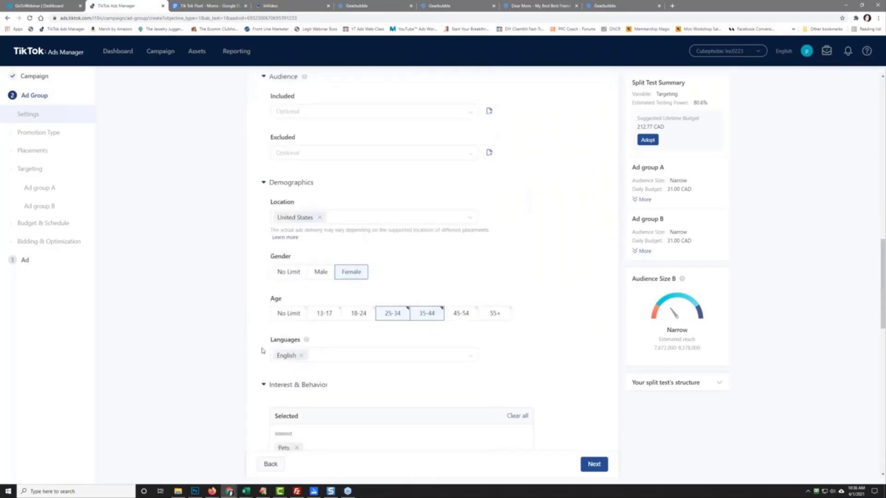
pyautogui.scroll(-2, 221, 390)
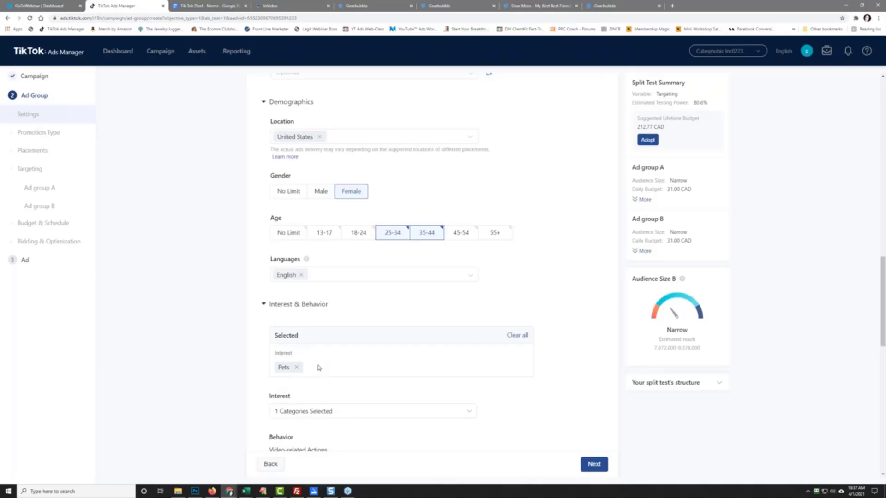
pyautogui.scroll(-5, 198, 352)
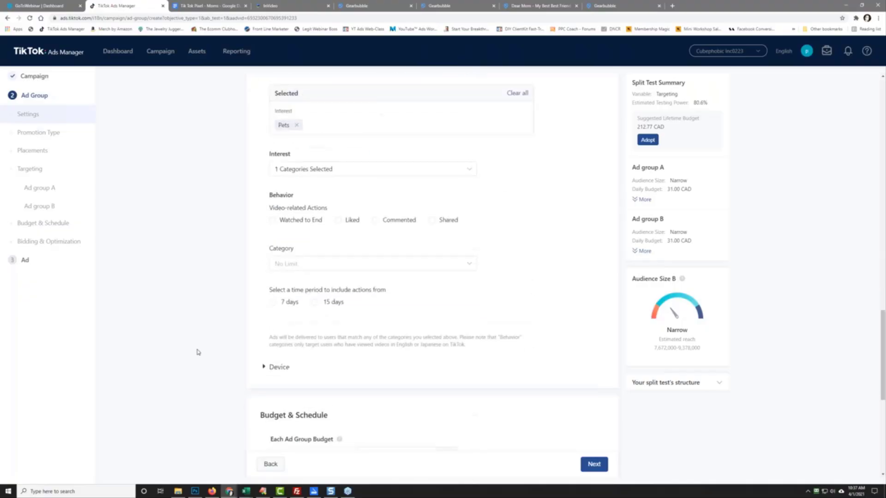
pyautogui.scroll(-7, 197, 352)
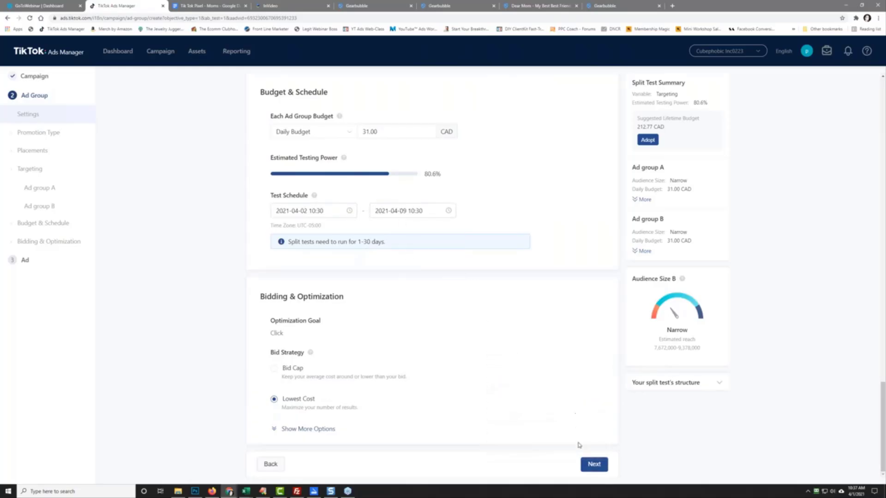
# Step: Continue to the ad step and upload the InVideo Mother's Day mp4 from D:\downloads
pyautogui.click(594, 465)
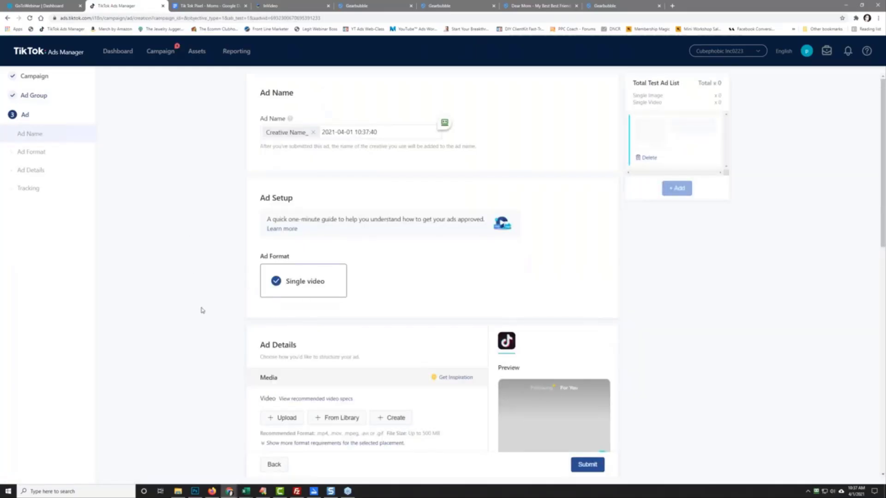
pyautogui.scroll(-4, 203, 309)
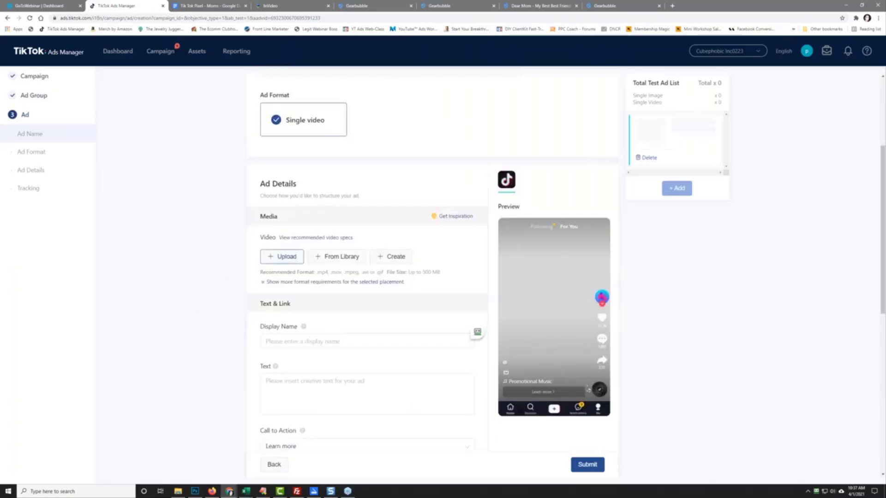
pyautogui.click(281, 257)
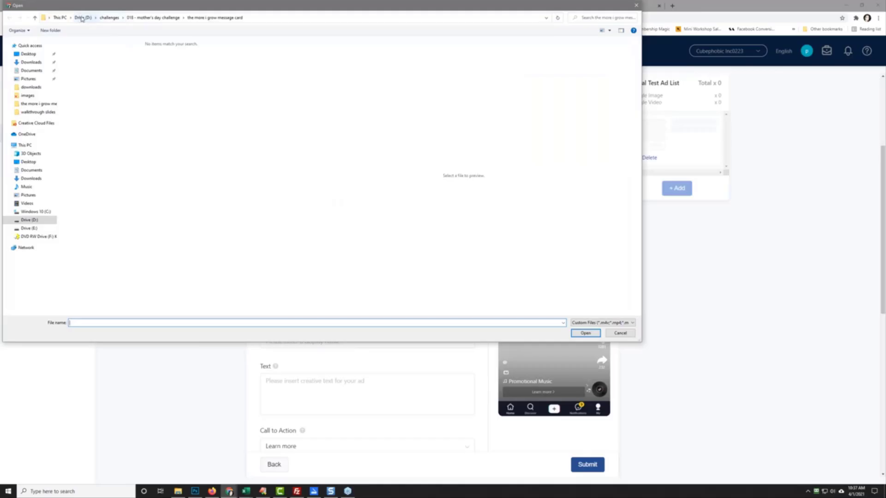
pyautogui.click(81, 18)
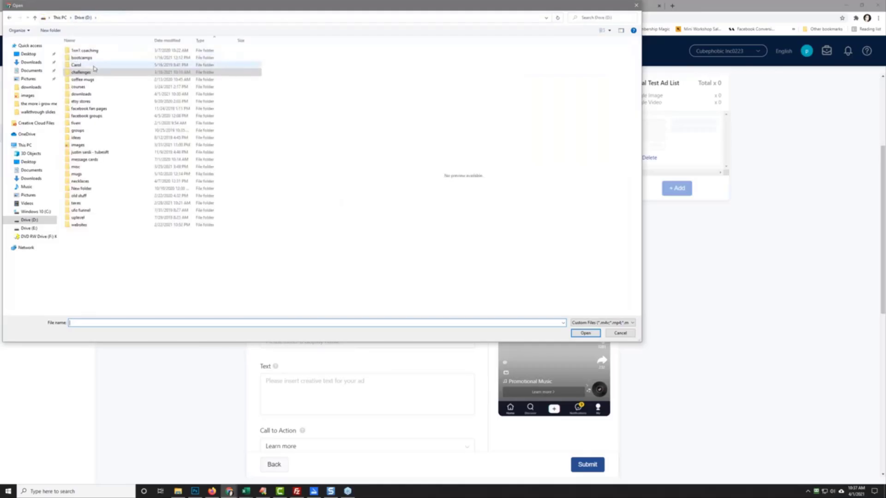
pyautogui.doubleClick(91, 93)
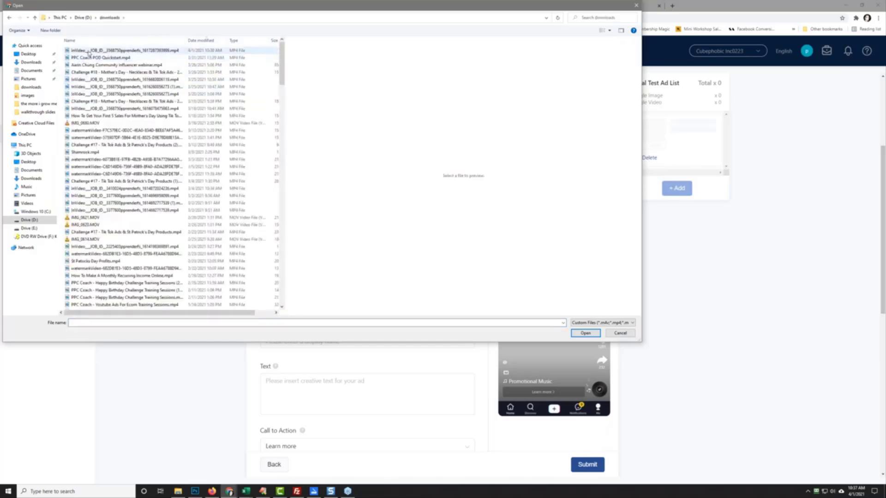
pyautogui.click(88, 51)
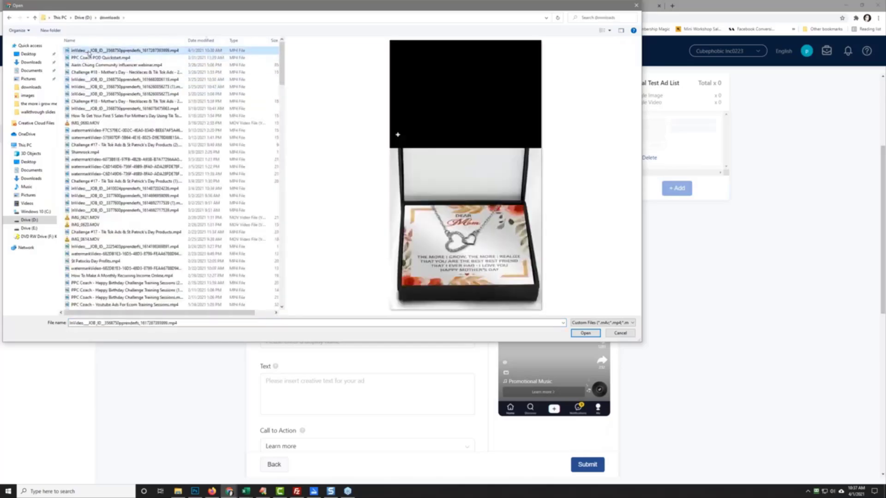
pyautogui.click(585, 333)
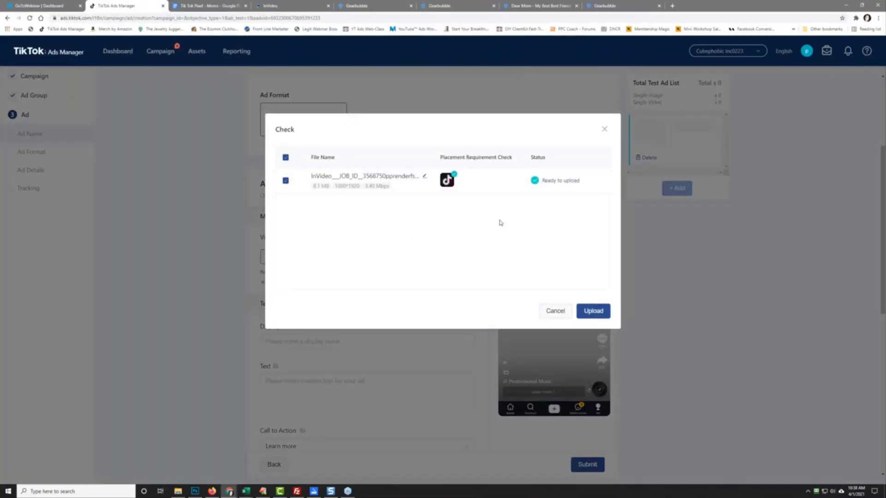
pyautogui.click(593, 311)
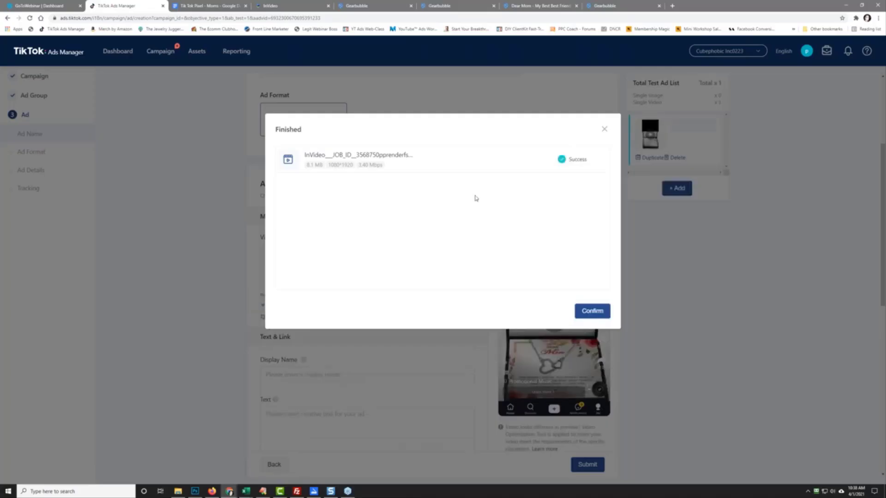
pyautogui.click(588, 312)
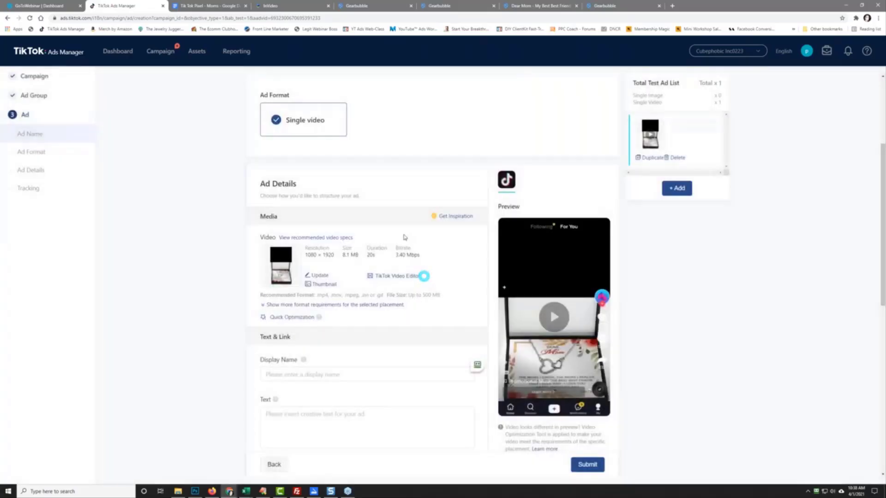
# Step: Set the ad's display name to gearbubble.com
pyautogui.scroll(-2, 199, 282)
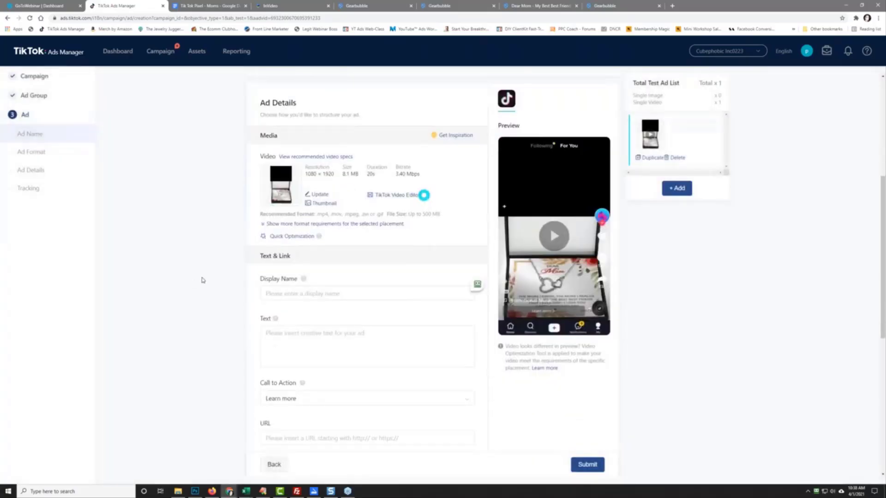
pyautogui.click(296, 294)
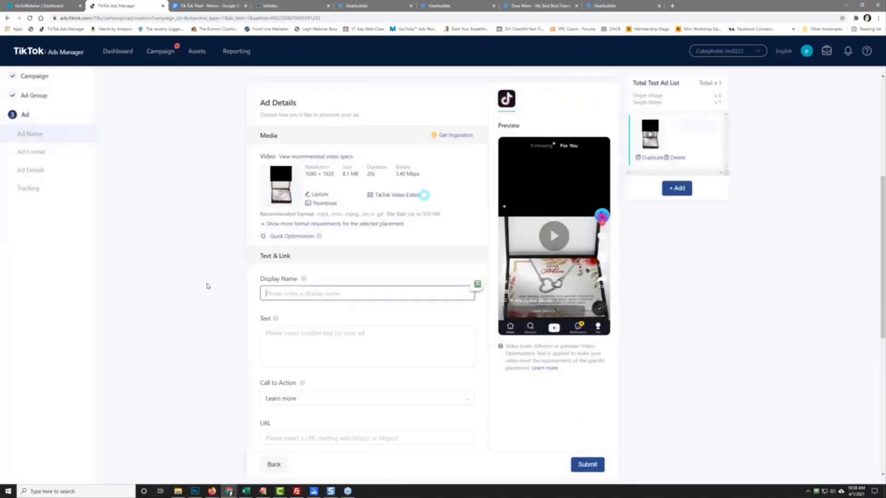
pyautogui.write('gearbubble.com')
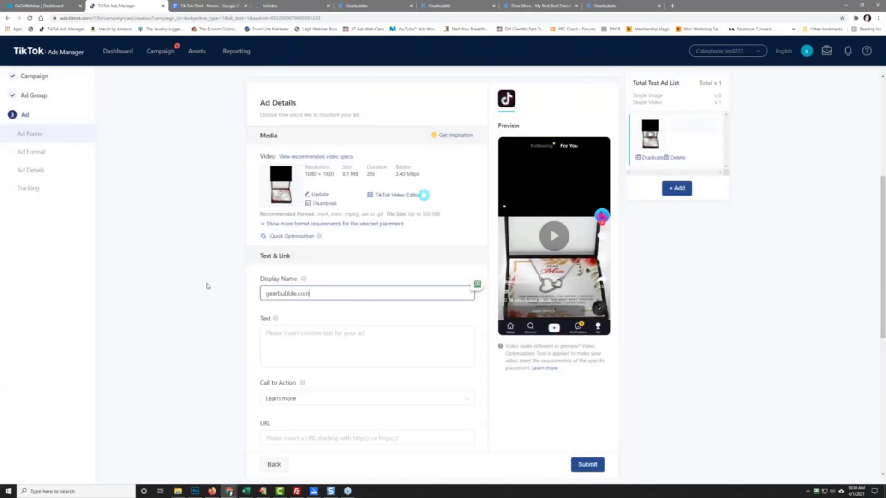
pyautogui.click(206, 286)
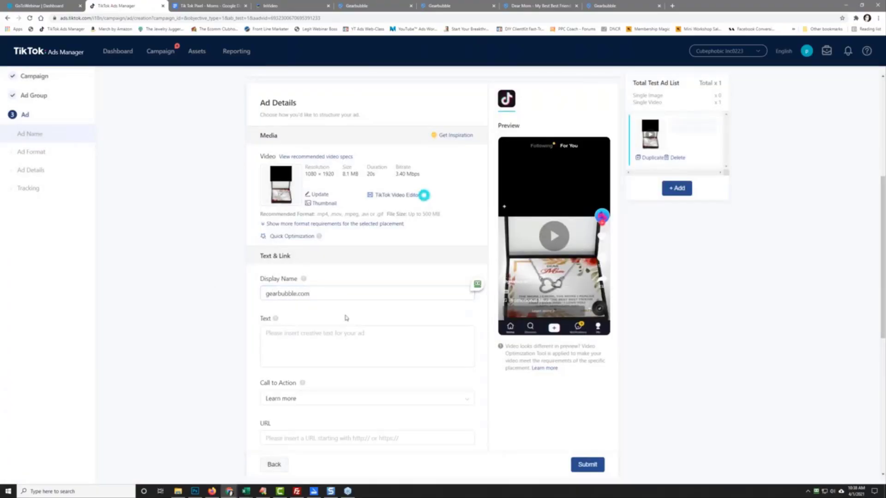
# Step: Enter the ad text "Would Your Mother Love This Gift?"
pyautogui.click(302, 346)
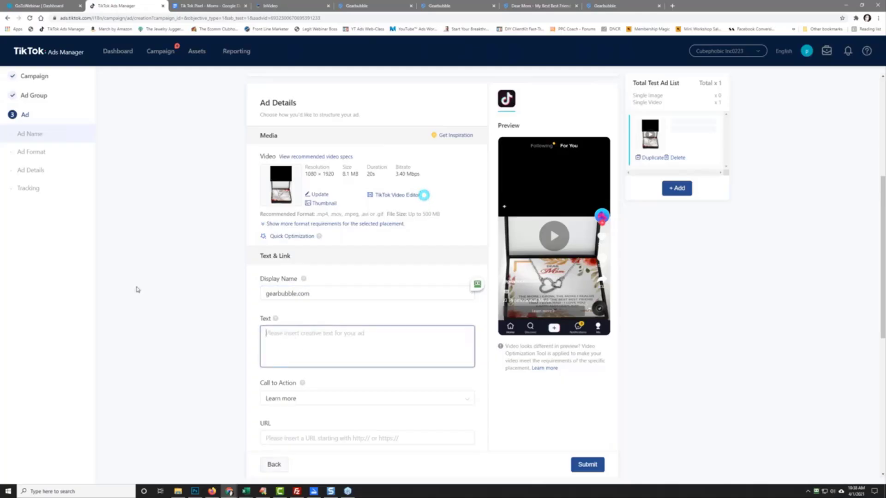
pyautogui.write('Perfe')
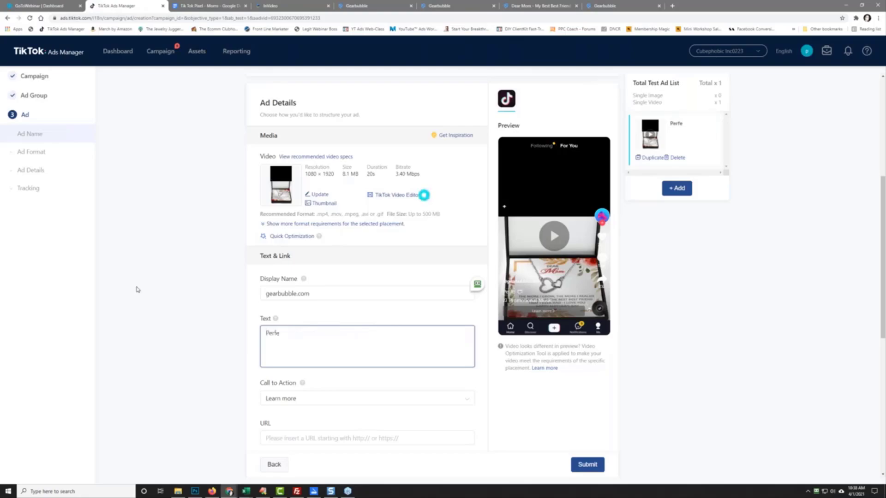
pyautogui.press('BackSpace')
pyautogui.press('BackSpace')
pyautogui.press('BackSpace')
pyautogui.press('BackSpace')
pyautogui.press('BackSpace')
pyautogui.write('Would Your Moo')
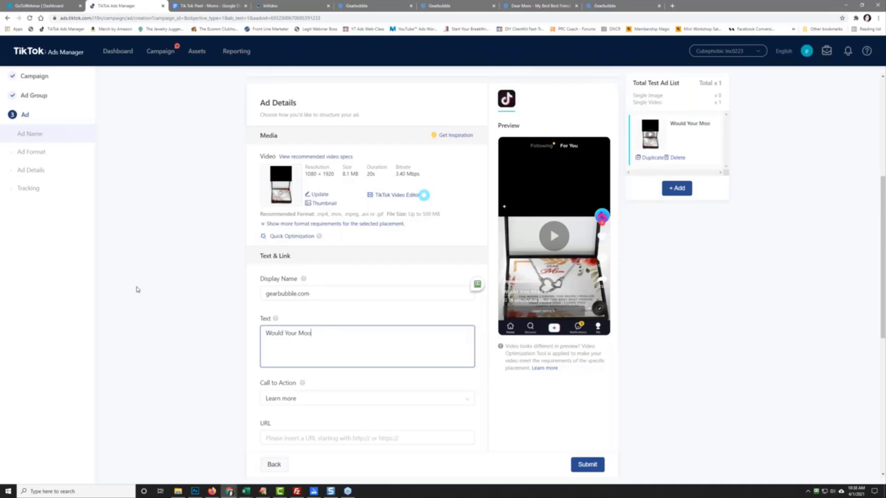
pyautogui.press('BackSpace')
pyautogui.write('ther Love This Gift')
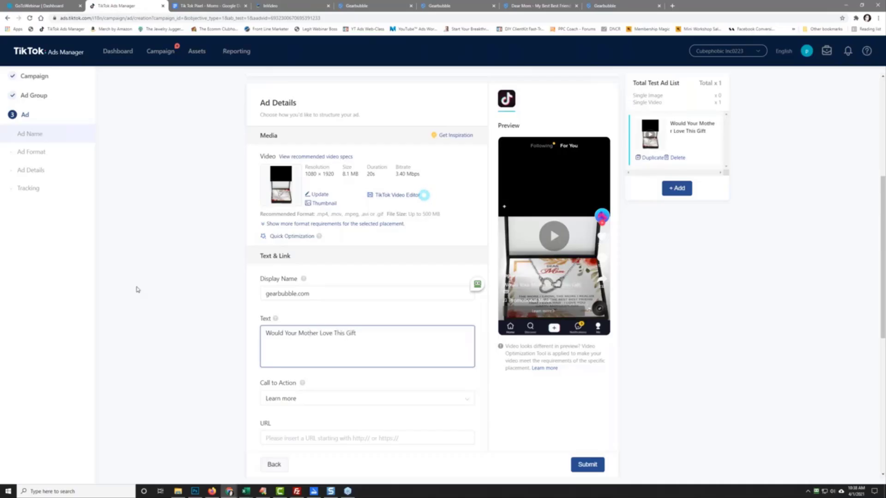
pyautogui.write(' ?')
pyautogui.press('BackSpace')
pyautogui.press('BackSpace')
pyautogui.press('BackSpace')
pyautogui.write('t?')
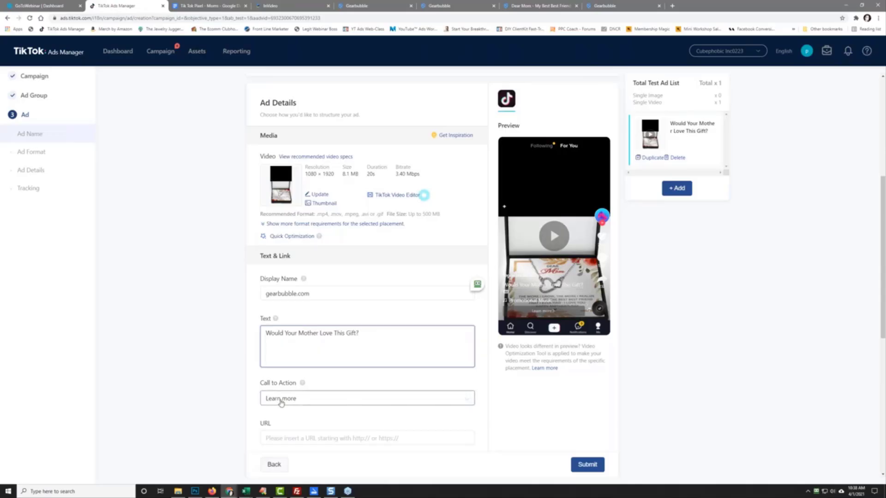
# Step: Choose Shop now as the call to action
pyautogui.click(279, 399)
pyautogui.scroll(-2, 217, 359)
pyautogui.click(279, 364)
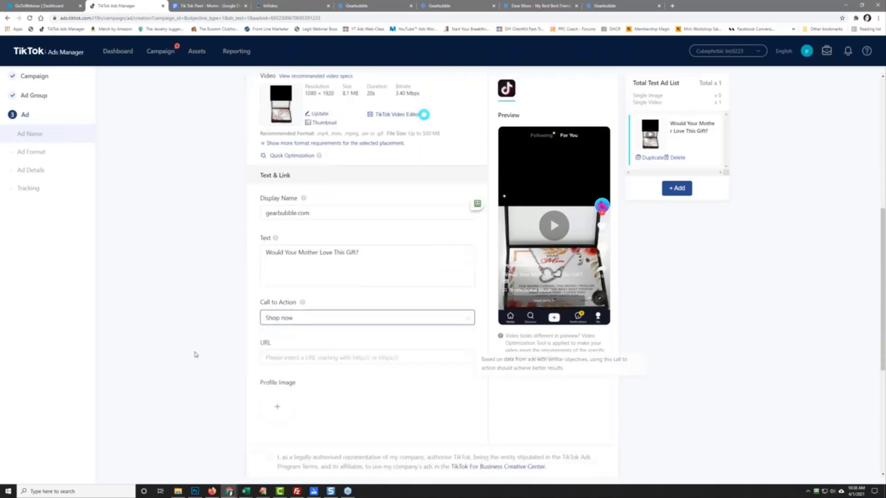
pyautogui.scroll(-3, 194, 356)
# Step: Copy the Gearbubble bestbestmom page address and paste it into the ad's URL field
pyautogui.click(529, 5)
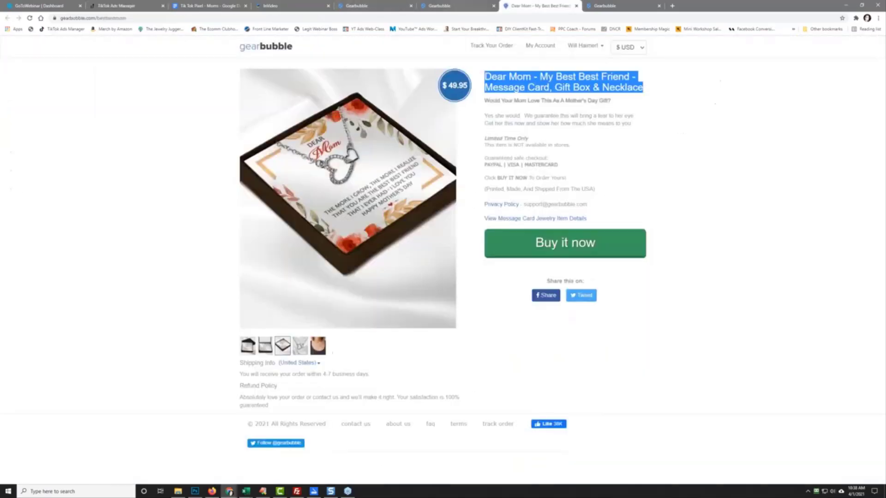
pyautogui.click(110, 18)
pyautogui.rightClick(111, 19)
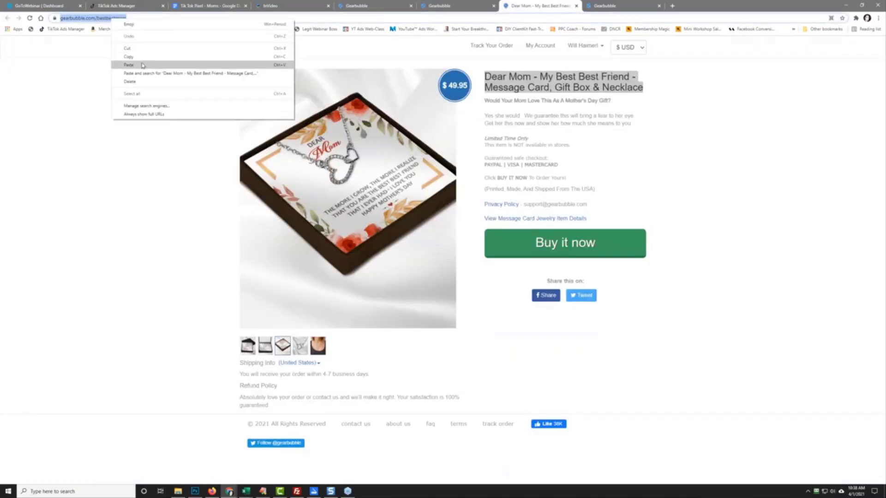
pyautogui.click(134, 56)
pyautogui.click(123, 5)
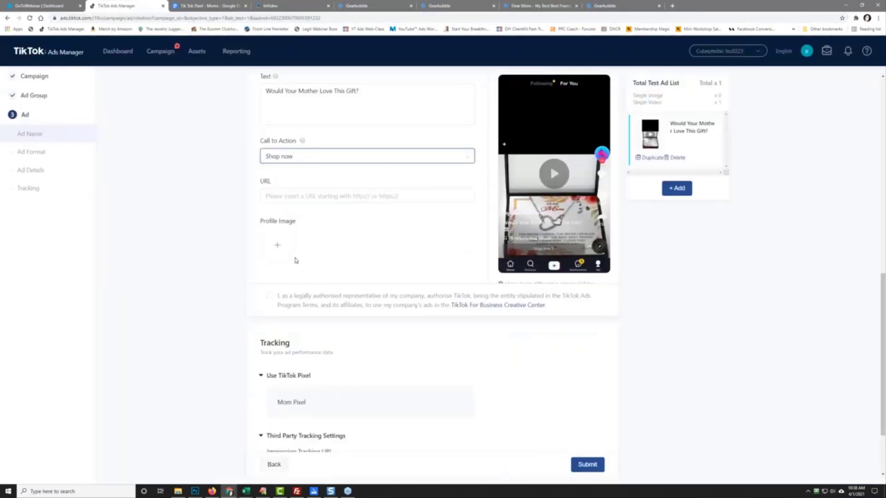
pyautogui.rightClick(279, 198)
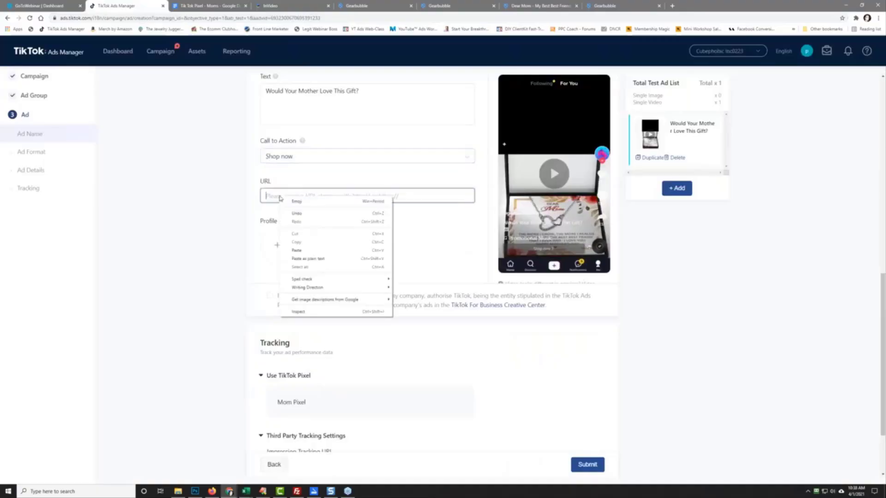
pyautogui.click(328, 251)
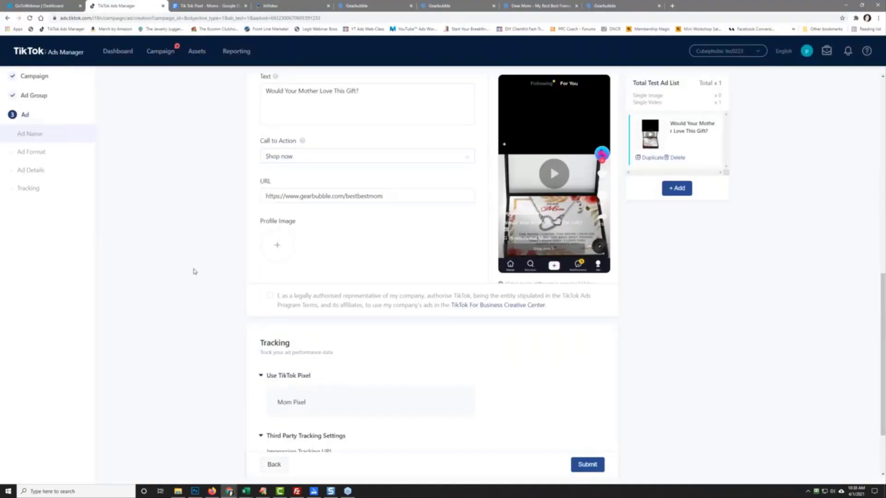
pyautogui.scroll(-2, 197, 301)
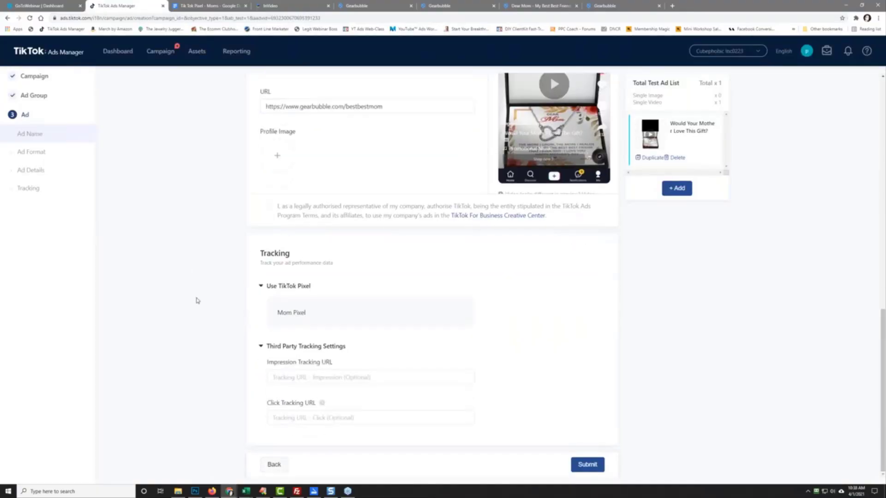
pyautogui.scroll(4, 196, 301)
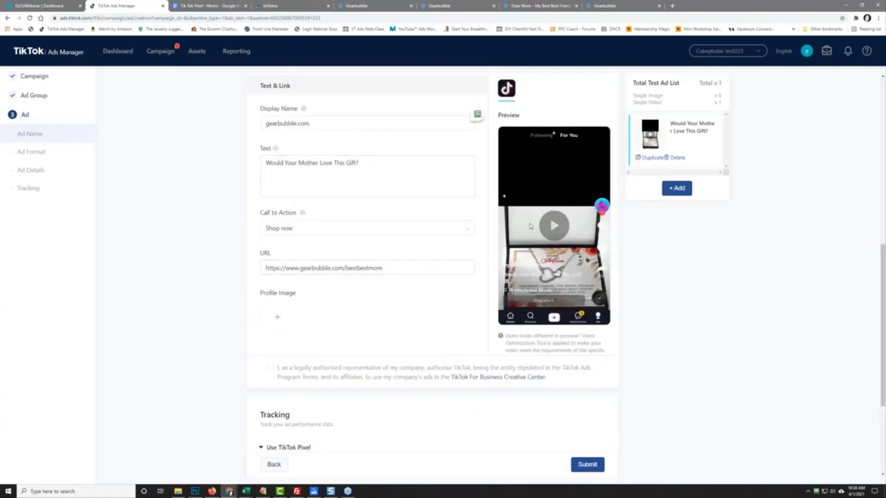
# Step: Play the ad preview and scroll down toward Submit, keeping Mom Pixel tracking
pyautogui.click(554, 225)
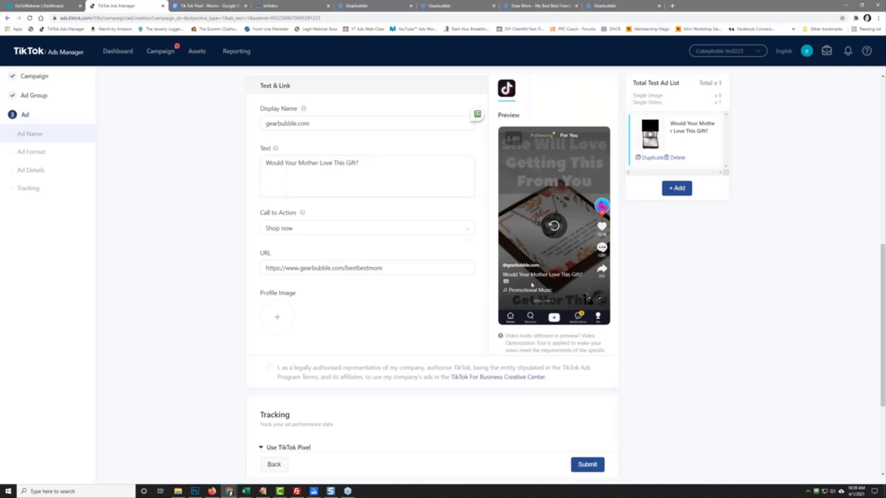
pyautogui.scroll(-3, 166, 272)
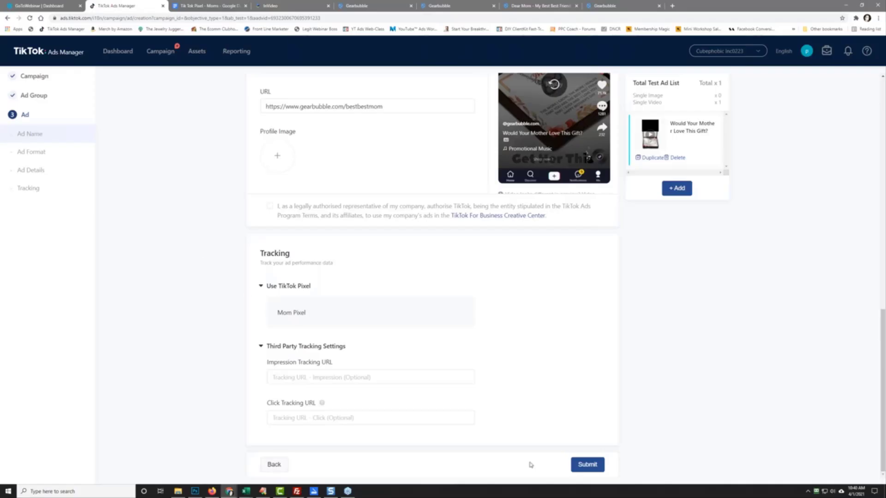
# Step: Submit the split-test ads for review
pyautogui.click(591, 467)
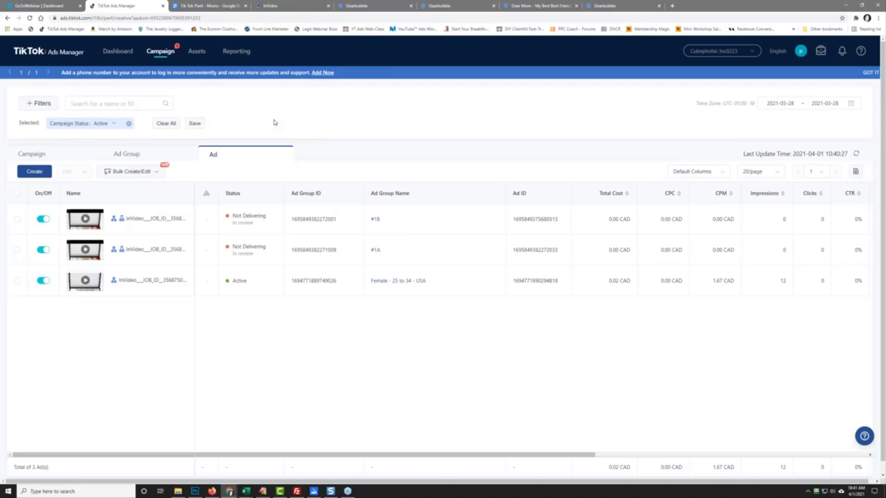
# Step: Open the new campaign, check its ads, and return to ad groups #1A and #1B
pyautogui.click(32, 154)
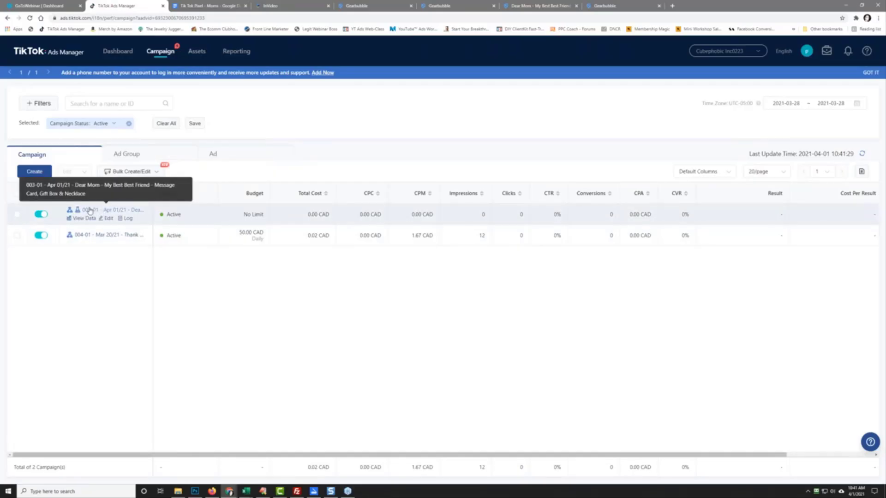
pyautogui.click(90, 210)
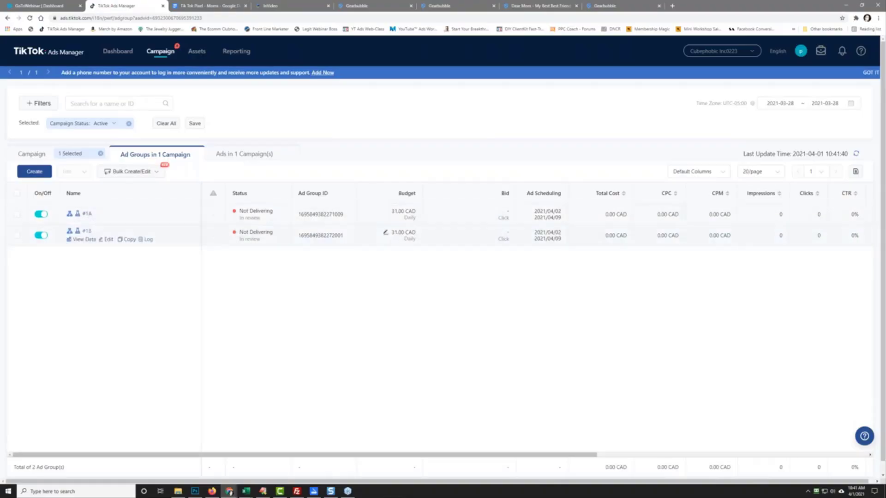
pyautogui.click(261, 155)
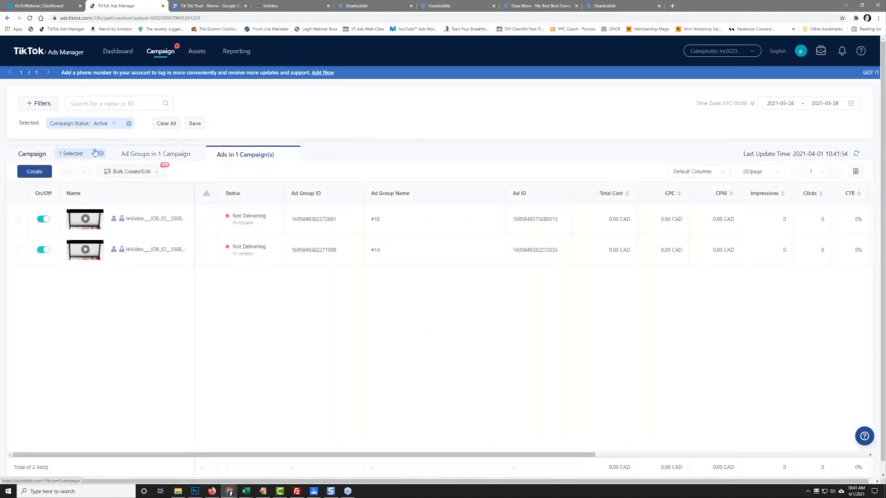
pyautogui.click(125, 157)
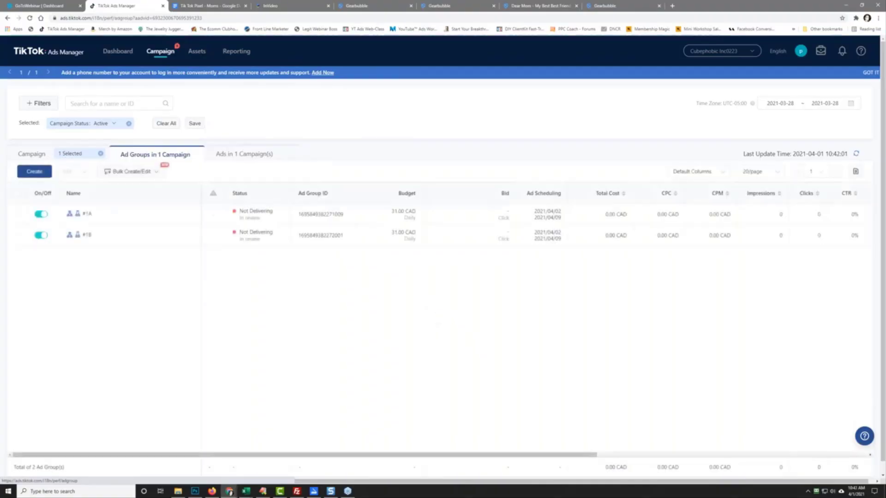
pyautogui.click(33, 155)
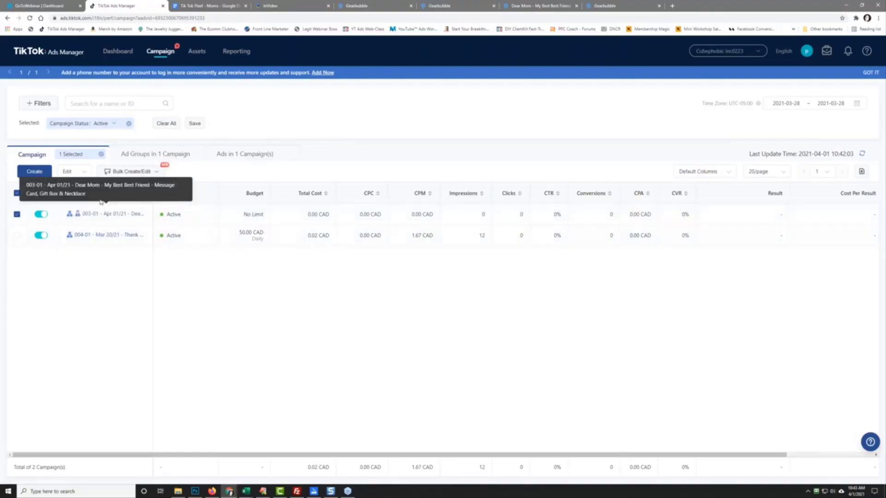
pyautogui.click(95, 211)
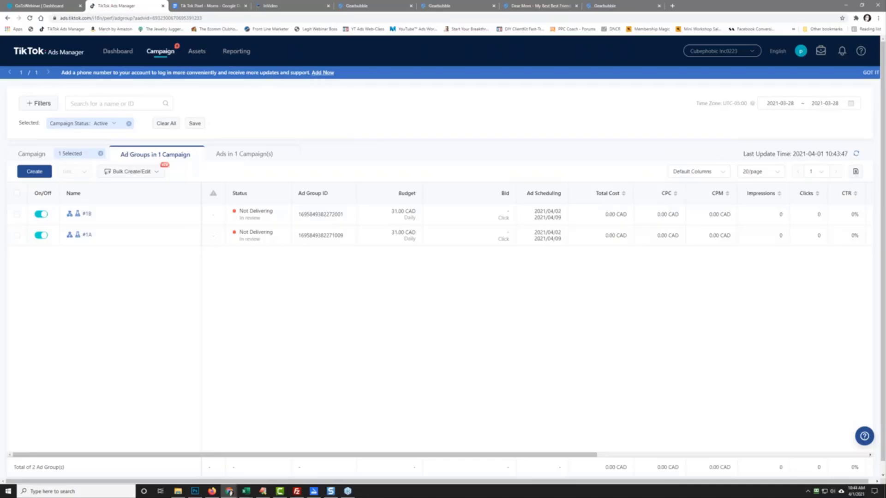
# Step: Load PPC Coach Forums in a new tab and move its bookmark to the bar's left end
pyautogui.click(675, 5)
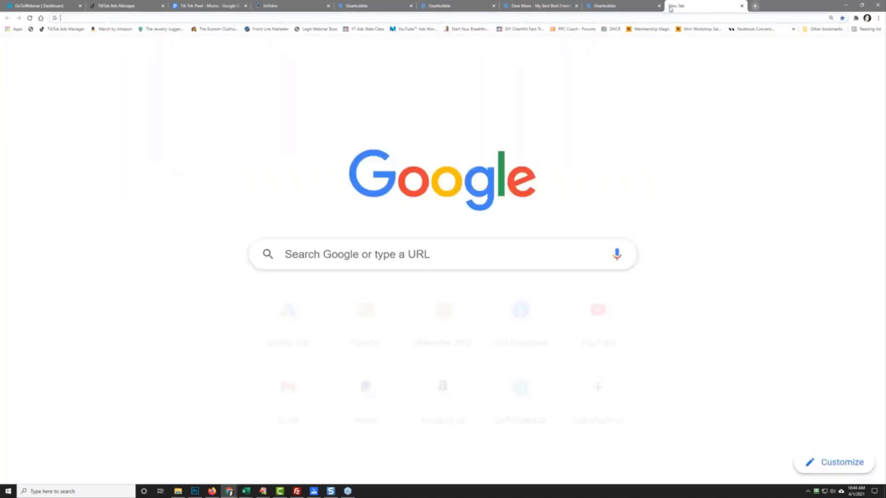
pyautogui.click(459, 18)
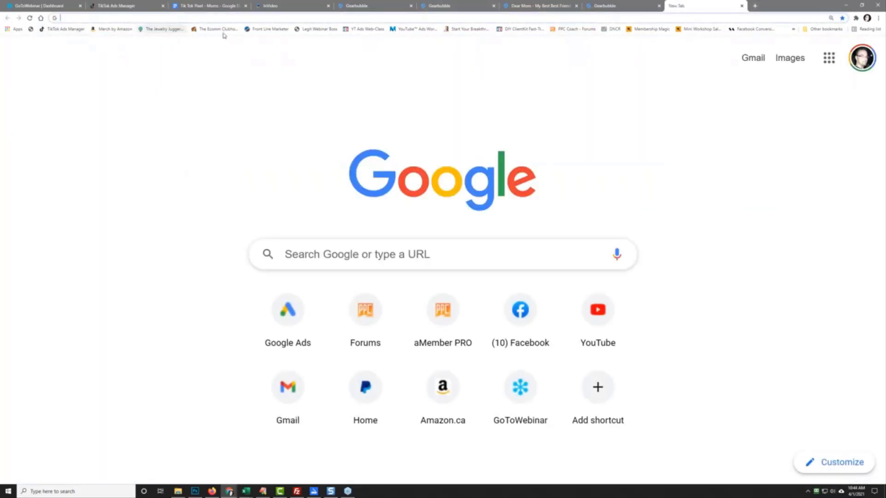
pyautogui.click(791, 29)
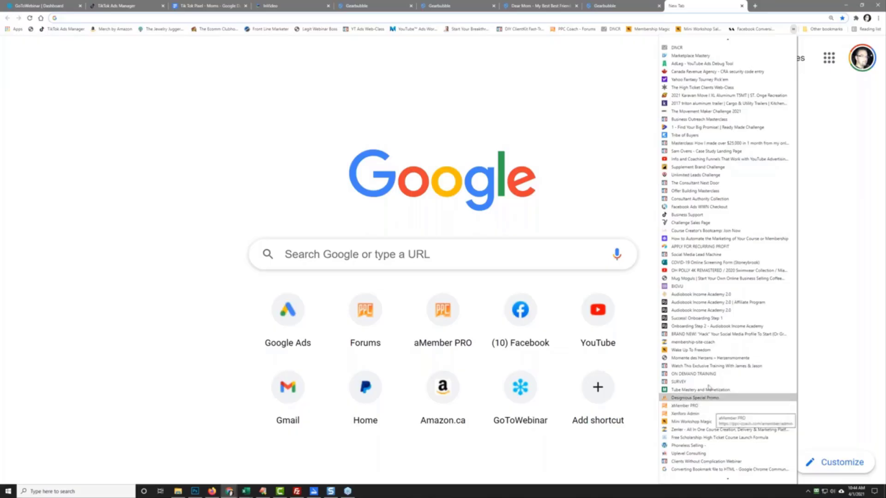
pyautogui.click(573, 39)
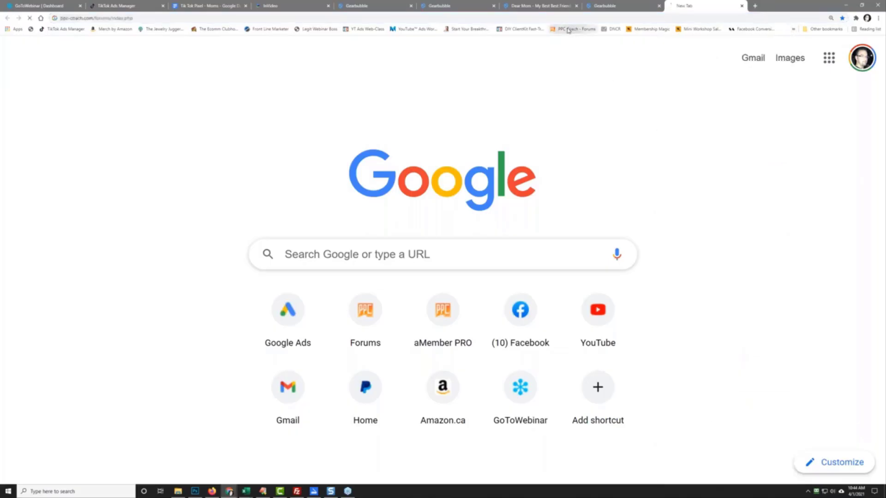
pyautogui.click(574, 29)
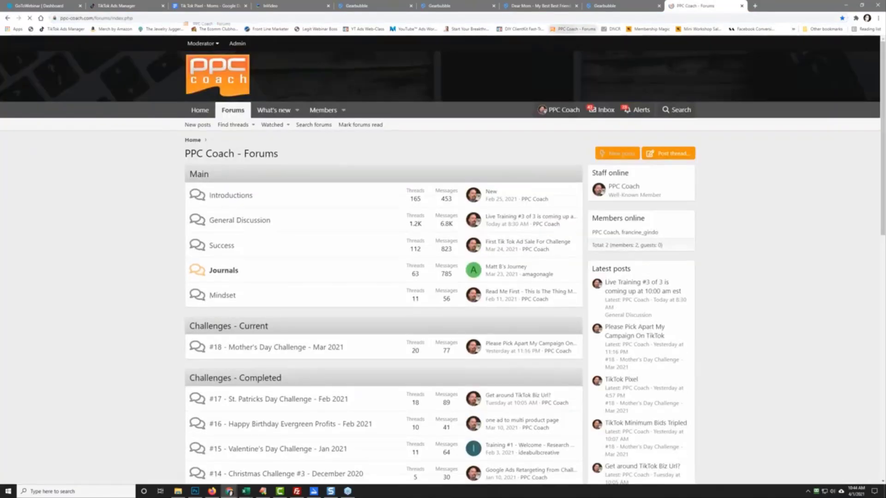
pyautogui.moveTo(189, 26); pyautogui.dragTo(51, 29)
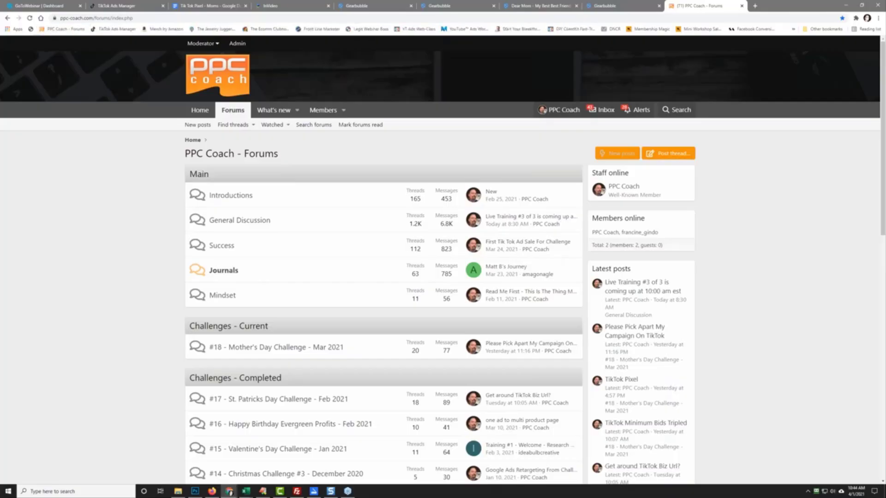
# Step: Open the 'Please Pick Apart My Campaign On TikTok' thread in #18 - Mother's Day Challenge and find its 0.38% CTR
pyautogui.click(310, 347)
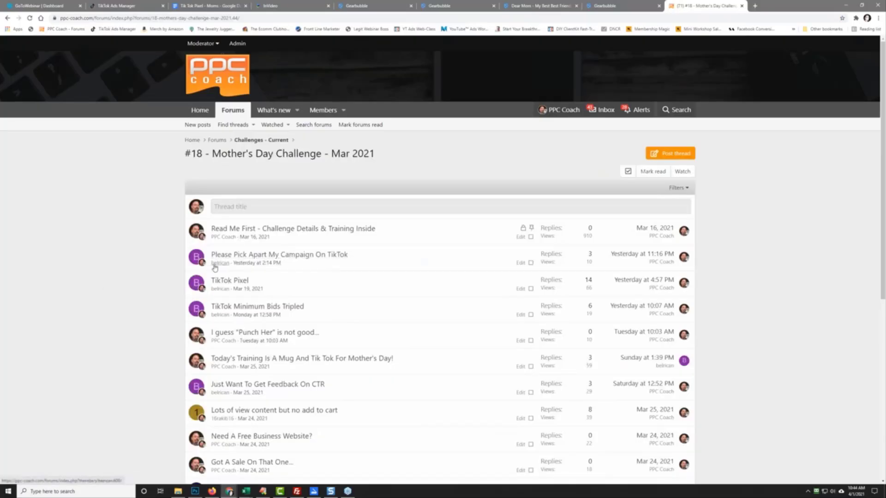
pyautogui.click(334, 255)
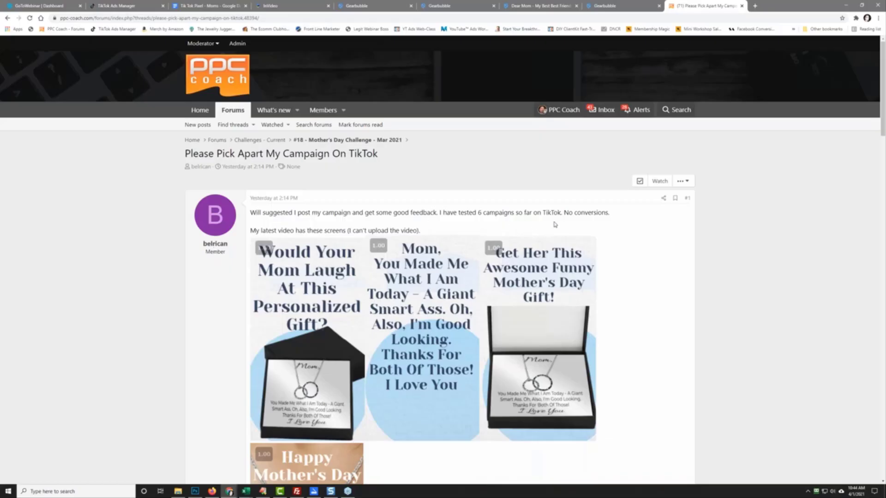
pyautogui.scroll(-3, 197, 345)
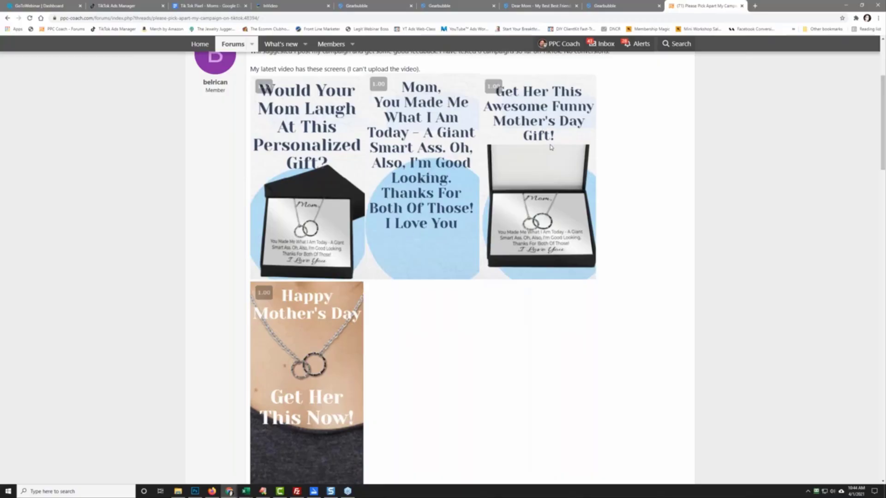
pyautogui.scroll(-2, 273, 329)
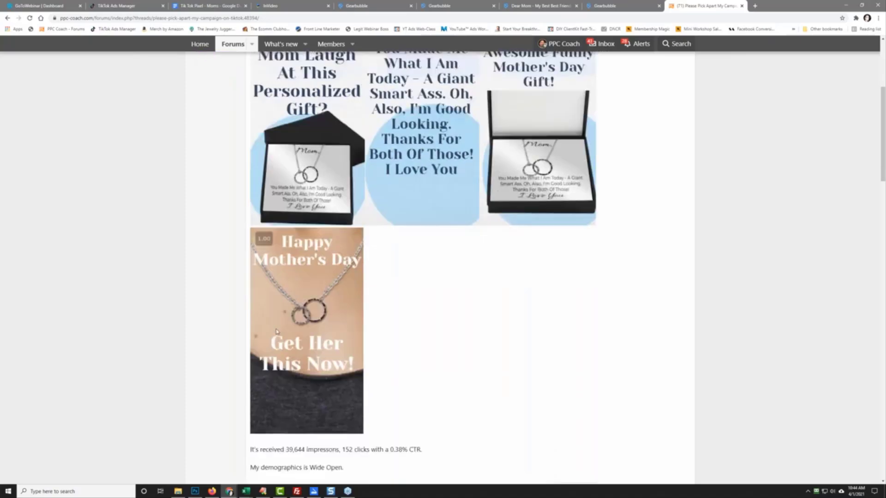
pyautogui.scroll(-2, 180, 337)
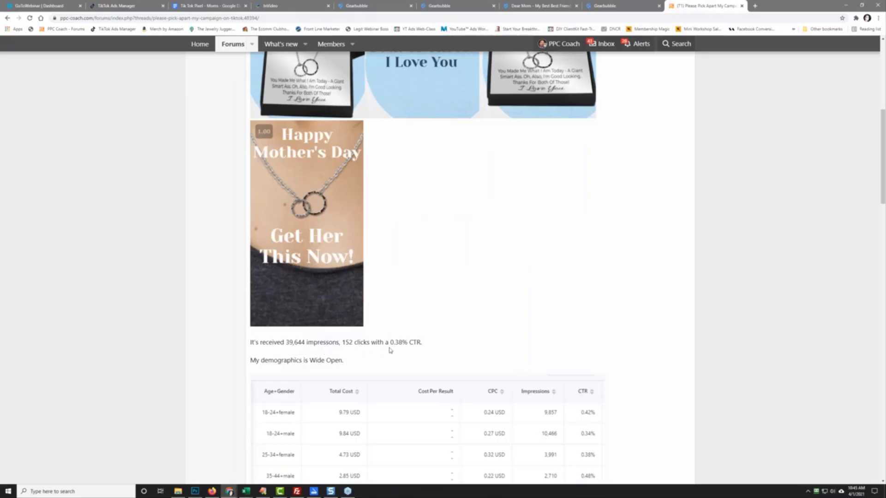
pyautogui.moveTo(390, 342); pyautogui.dragTo(409, 342)
# Step: Scroll down to the demographics table and read the sentence about wide-open demographics
pyautogui.scroll(-2, 459, 279)
pyautogui.click(458, 267)
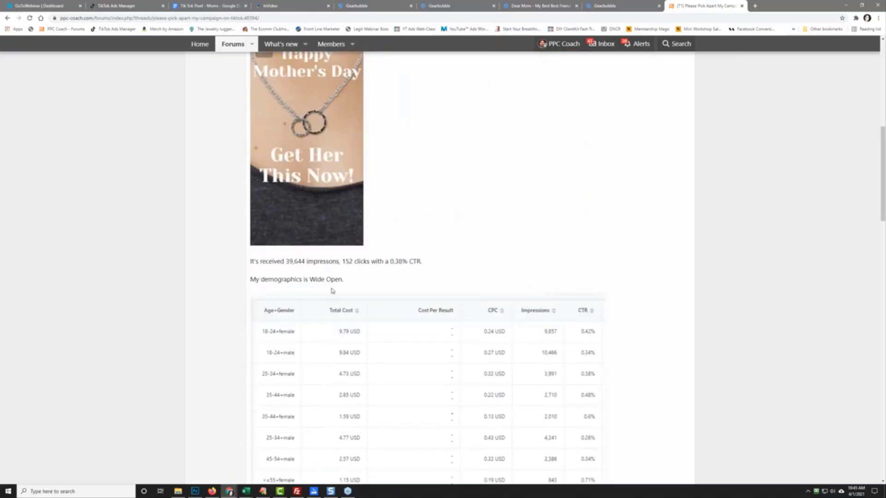
pyautogui.scroll(-2, 213, 289)
pyautogui.scroll(-2, 219, 261)
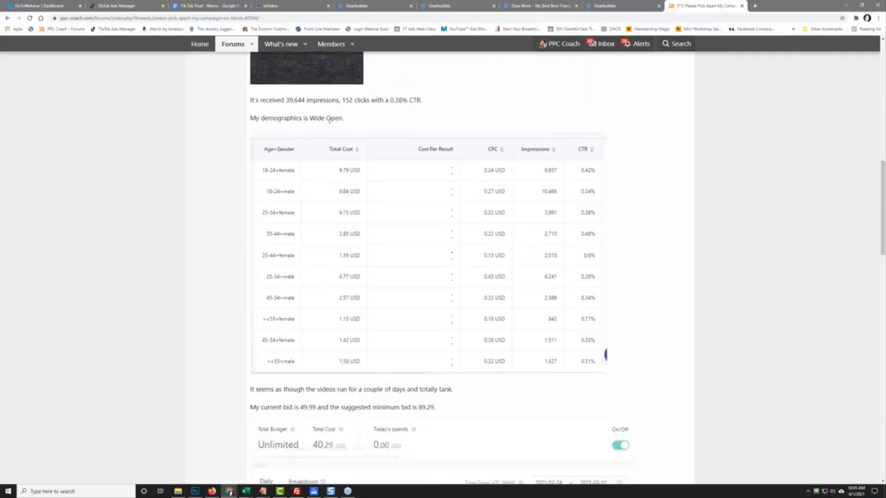
pyautogui.moveTo(250, 118); pyautogui.dragTo(345, 120)
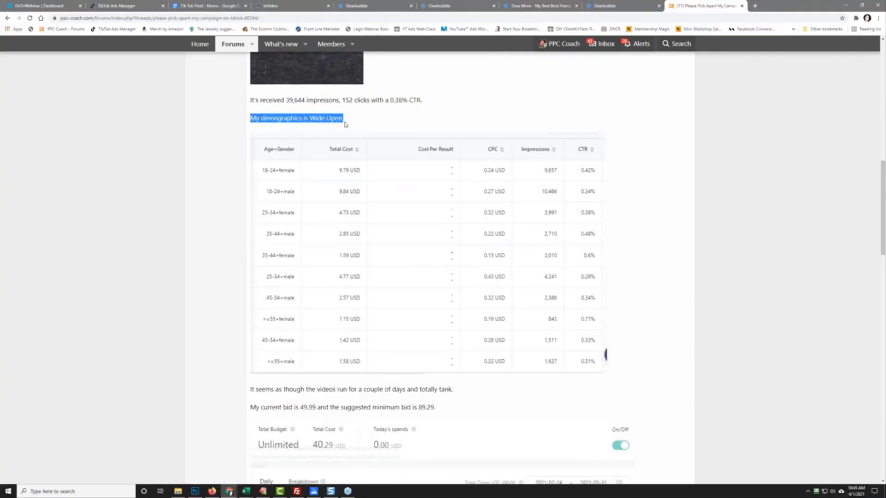
pyautogui.click(383, 126)
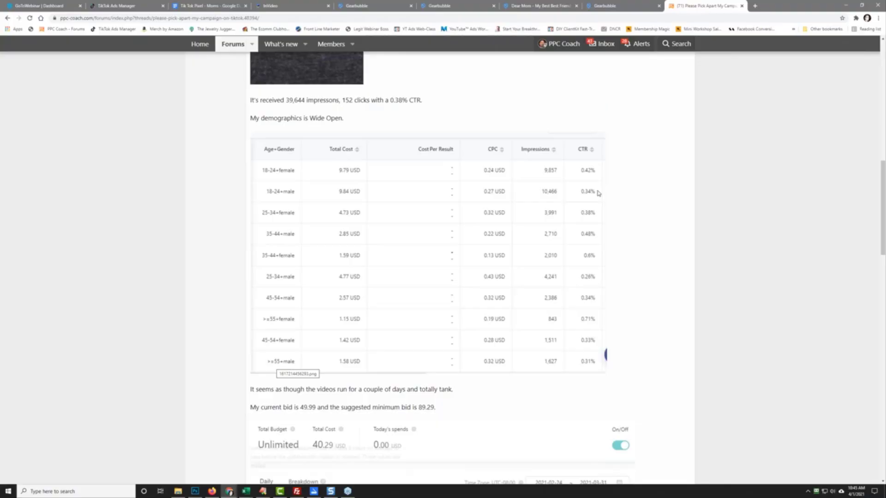
pyautogui.click(263, 492)
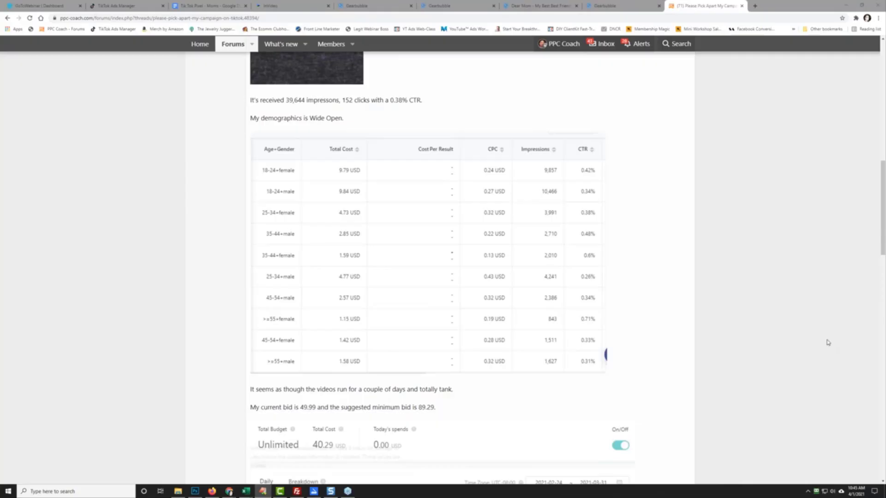
# Step: Write a 'Tik Tok Data Rule Of Thumb' note: 'Under 0.50% CTR means it's not going well'
pyautogui.moveTo(493, 90); pyautogui.dragTo(403, 78)
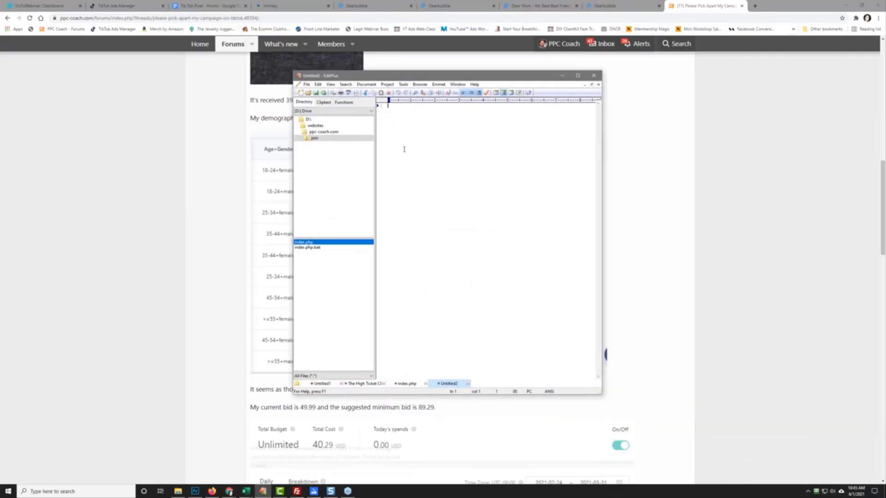
pyautogui.write('Tik Tok Data')
pyautogui.write(' Re')
pyautogui.write('le Of Thumb')
pyautogui.press('Return')
pyautogui.write('- Under 0.50% CTR is')
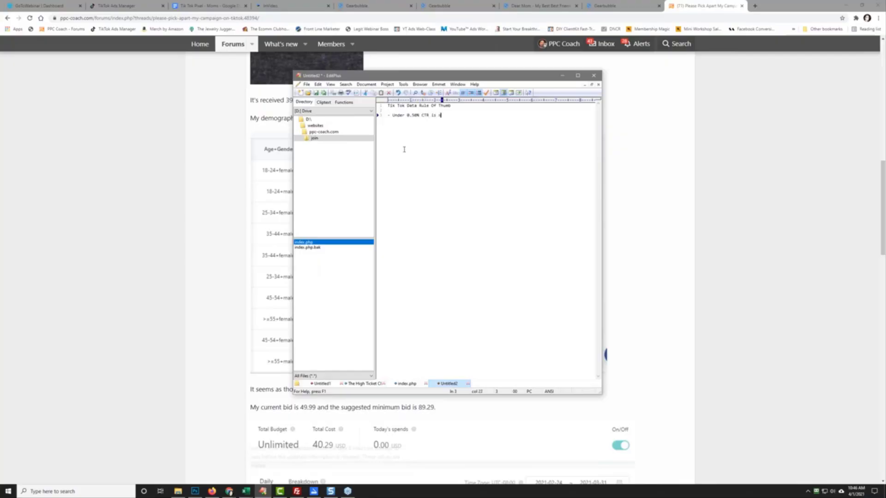
pyautogui.press('BackSpace')
pyautogui.press('BackSpace')
pyautogui.write("means it's not")
pyautogui.write('well')
pyautogui.press('Return')
# Step: Move the note window right and narrow it so the forum table's CTR column is visible
pyautogui.moveTo(388, 115); pyautogui.dragTo(490, 121)
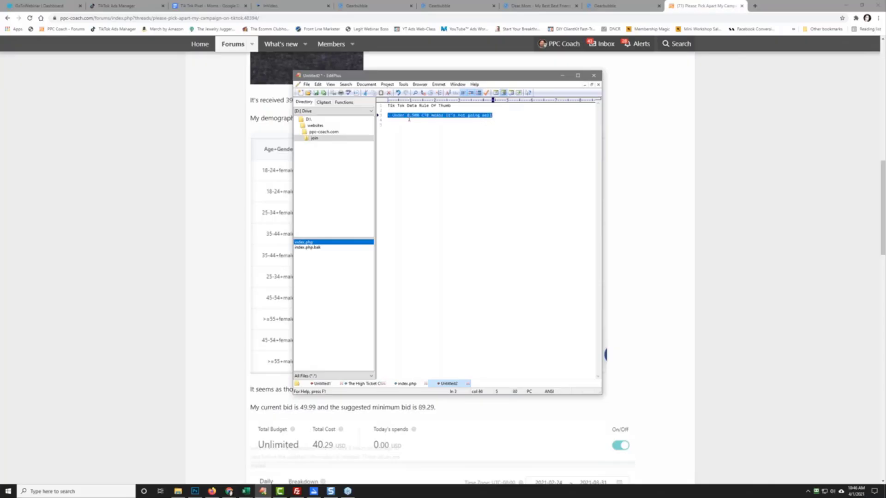
pyautogui.moveTo(371, 77); pyautogui.dragTo(634, 93)
pyautogui.moveTo(556, 175); pyautogui.dragTo(613, 175)
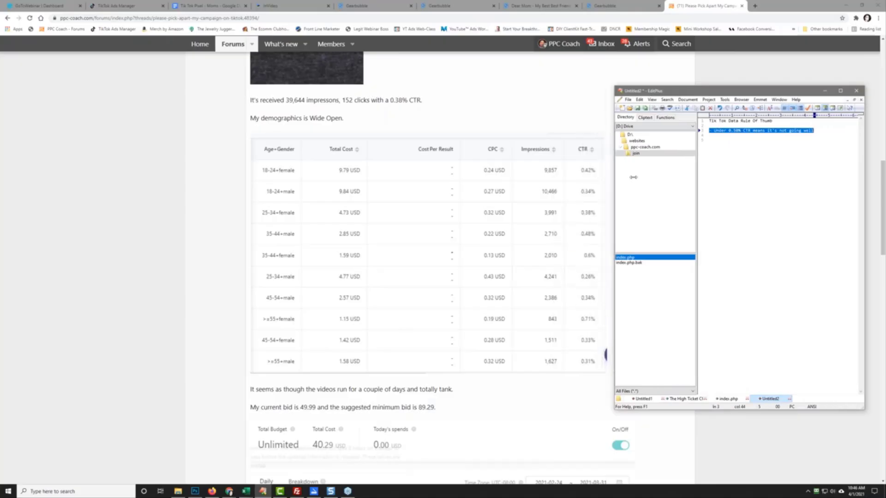
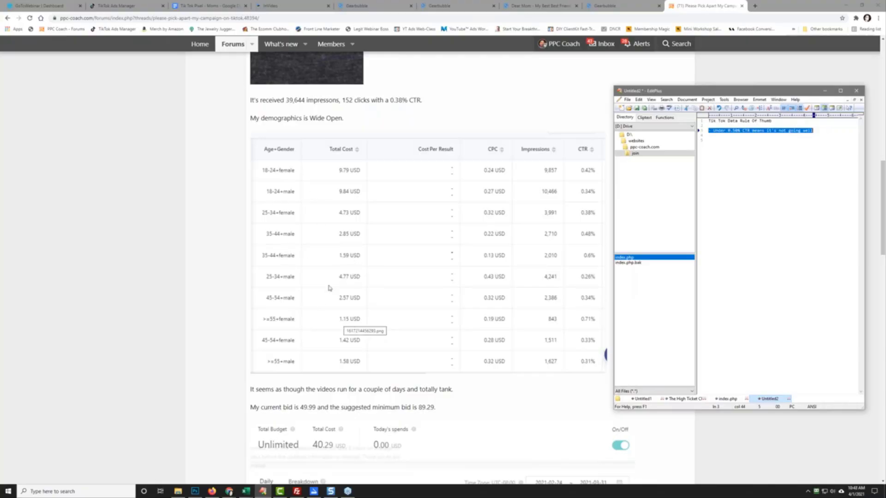
# Step: Scroll back up the first post to the three Mother's Day gift ads and necklace image
pyautogui.scroll(7, 417, 274)
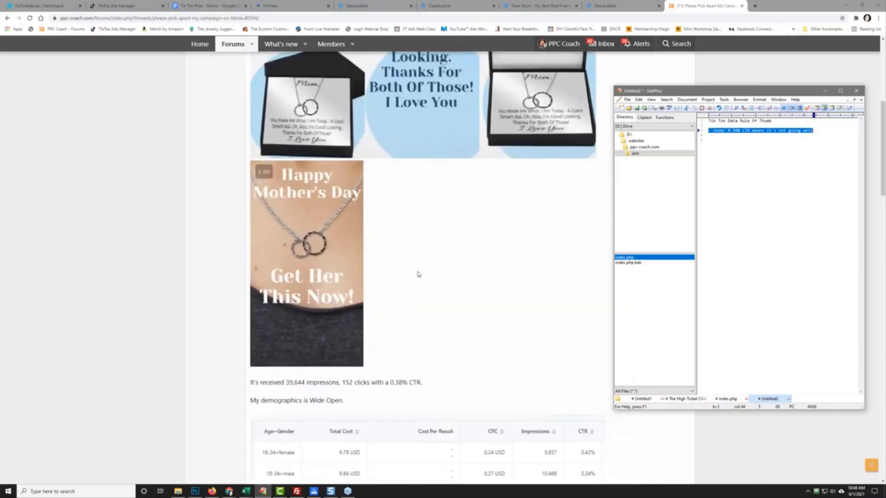
pyautogui.scroll(2, 418, 274)
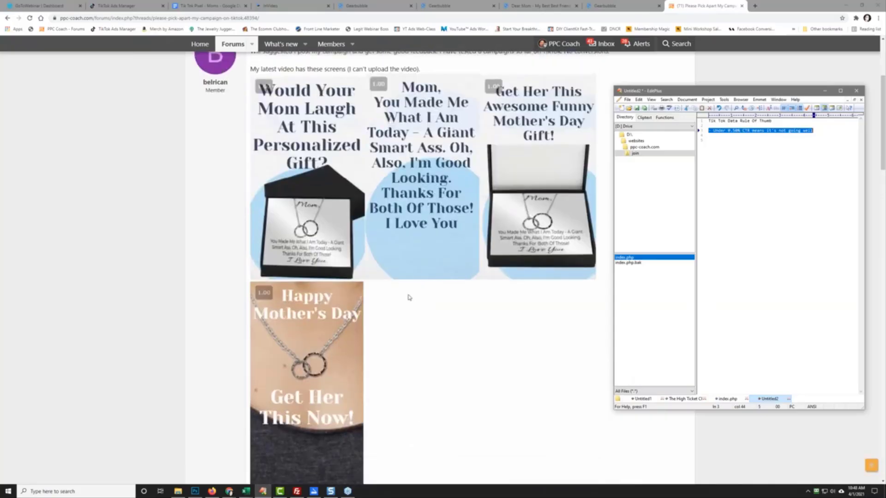
pyautogui.scroll(-3, 408, 297)
pyautogui.scroll(-6, 410, 303)
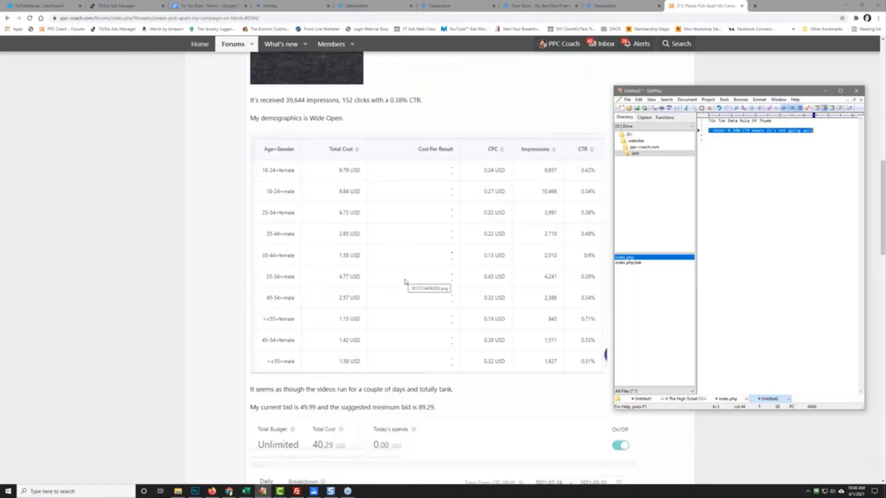
pyautogui.scroll(7, 405, 282)
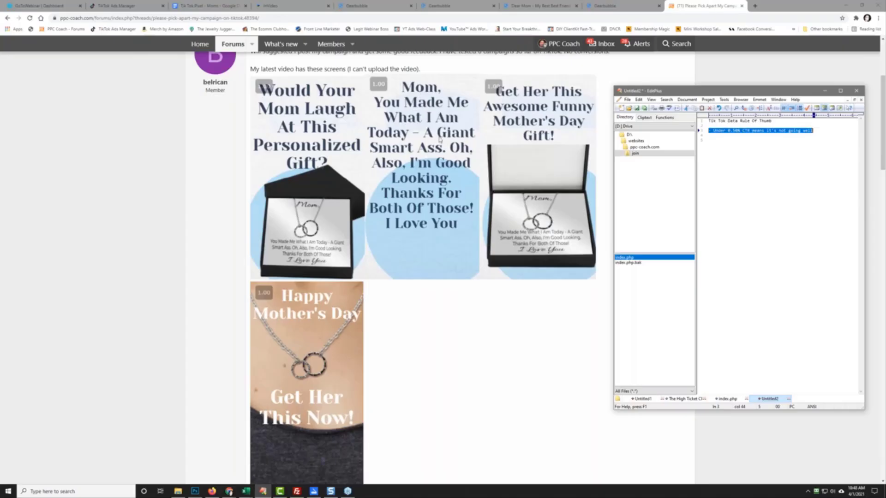
pyautogui.scroll(-9, 403, 358)
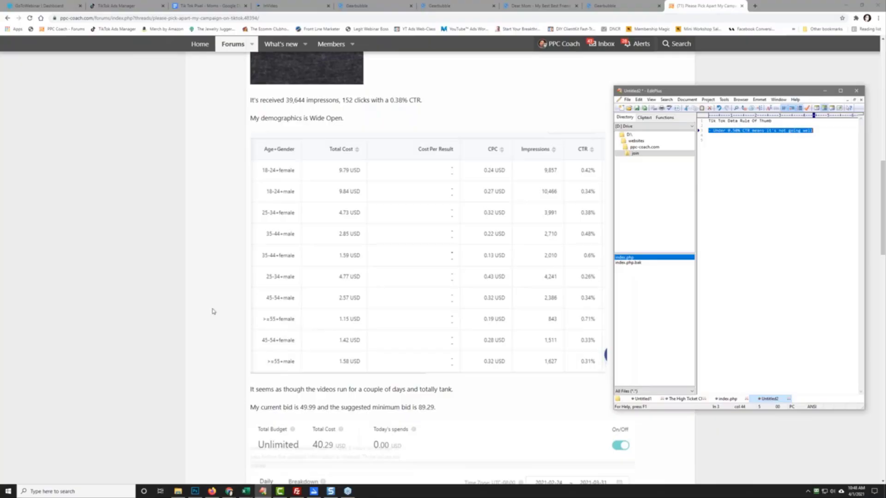
pyautogui.scroll(4, 212, 311)
pyautogui.scroll(5, 213, 311)
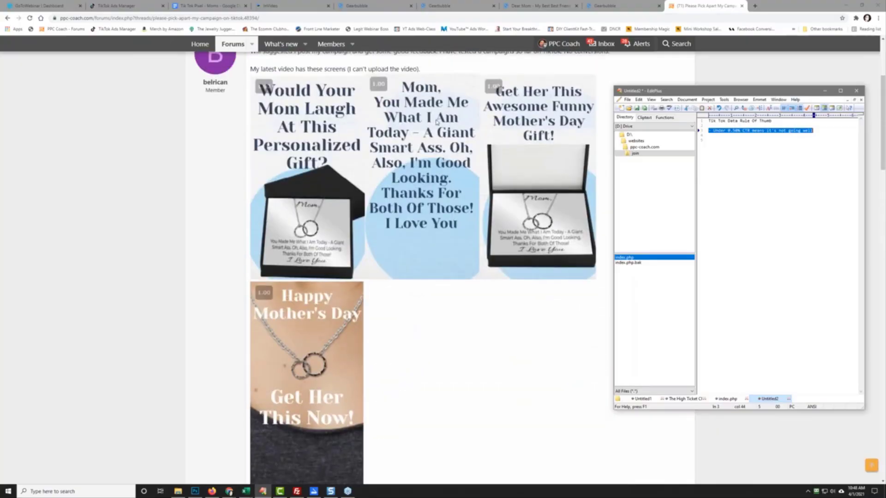
pyautogui.scroll(-3, 428, 274)
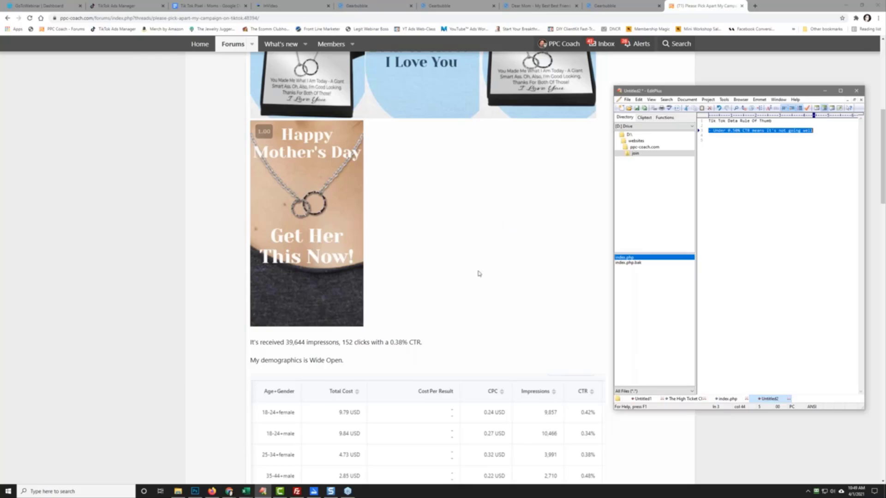
pyautogui.scroll(-3, 480, 274)
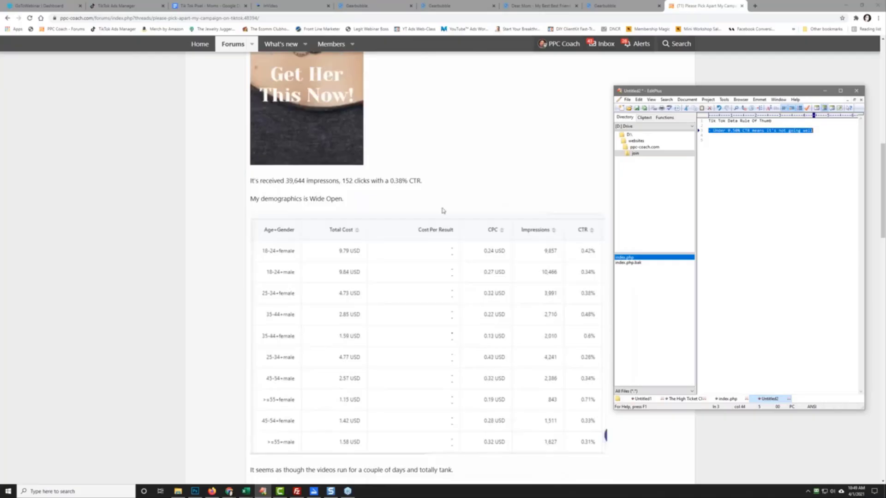
pyautogui.scroll(7, 436, 188)
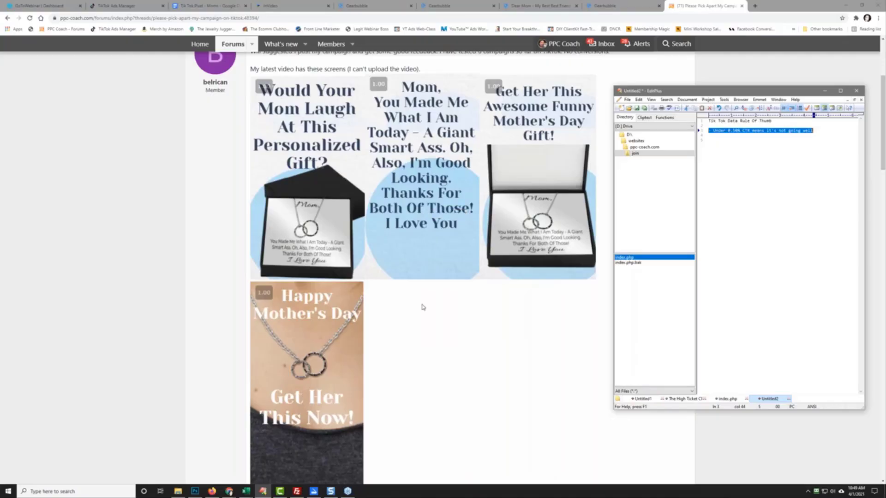
# Step: Scroll past the demographics table to the 49.99 bid remarks and Total Budget / Total Cost panel
pyautogui.scroll(-5, 429, 349)
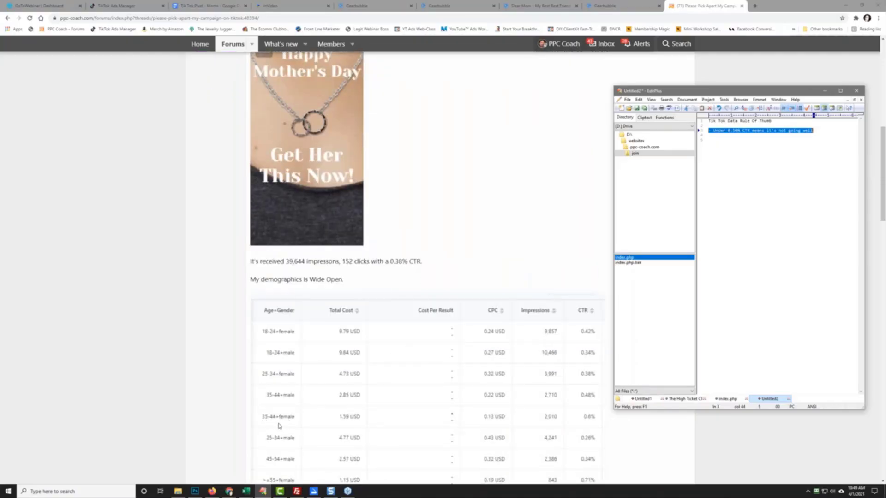
pyautogui.scroll(-2, 280, 424)
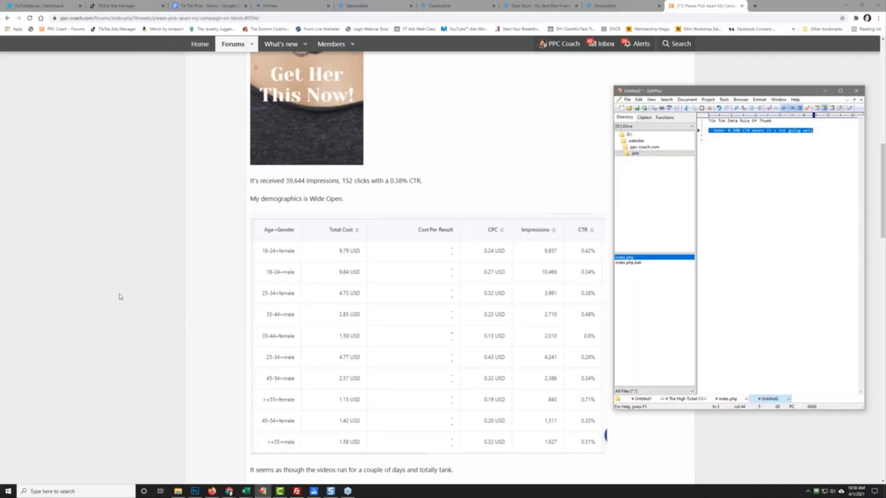
pyautogui.scroll(-5, 228, 158)
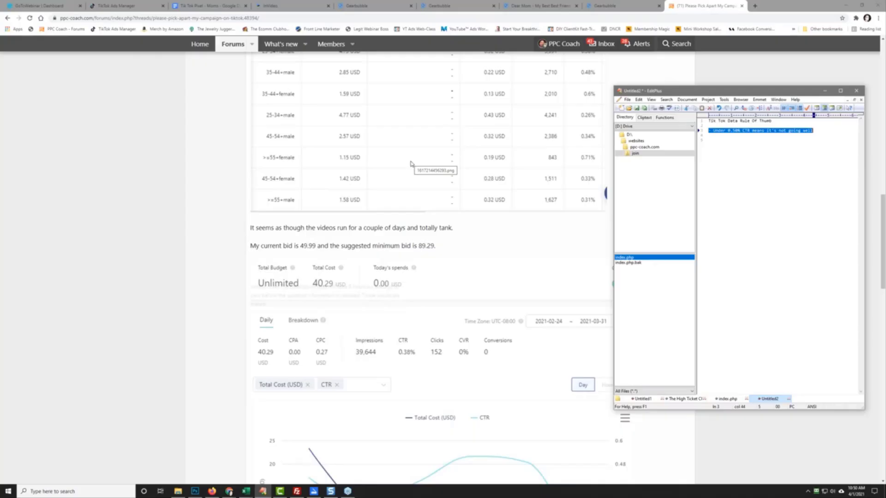
# Step: Move the EditPlus notes window right and scroll to the daily Total Cost and CTR chart and table
pyautogui.scroll(-3, 410, 162)
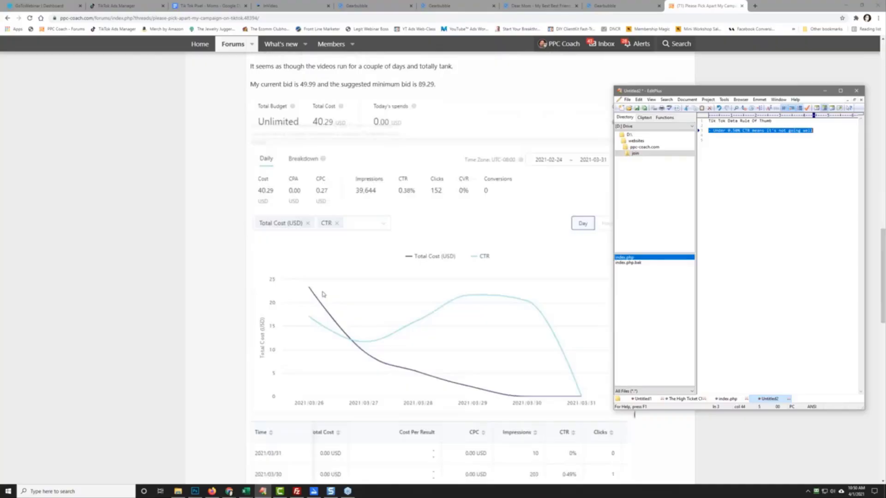
pyautogui.moveTo(655, 91); pyautogui.dragTo(744, 88)
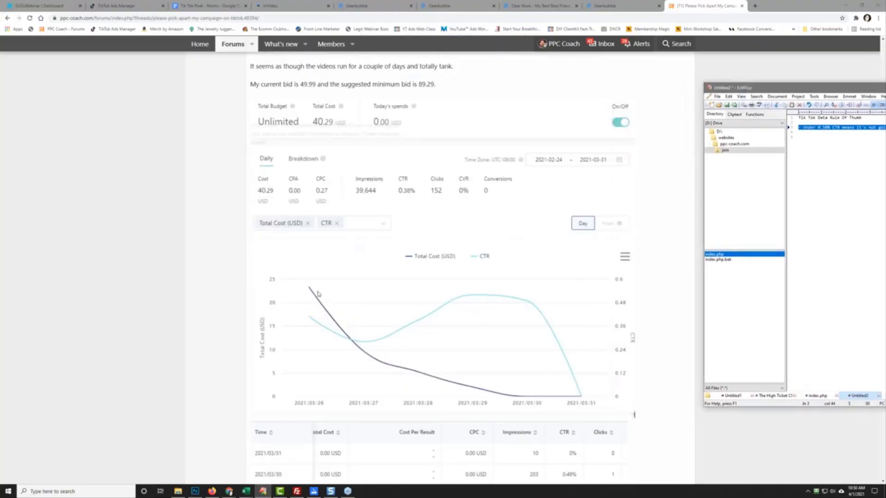
pyautogui.scroll(-3, 175, 369)
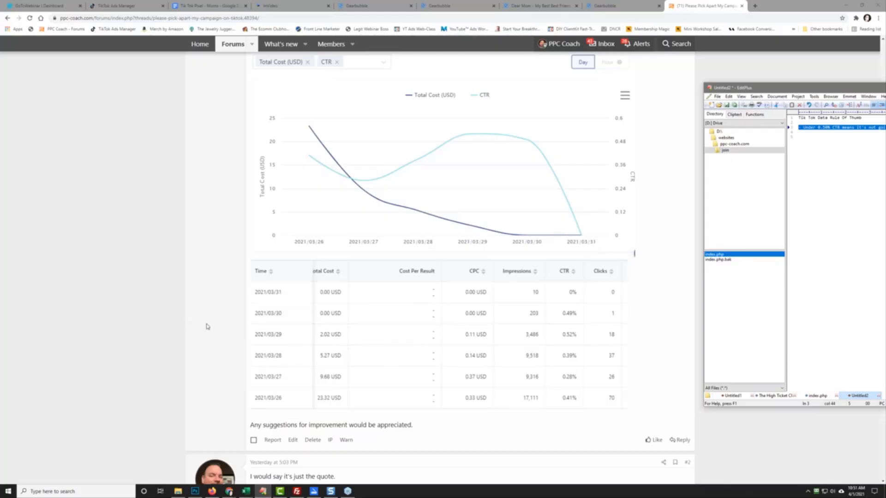
# Step: Scroll to the staff reply advising to kill the campaign and target females 25–44 USA
pyautogui.scroll(-2, 210, 328)
pyautogui.scroll(-5, 209, 329)
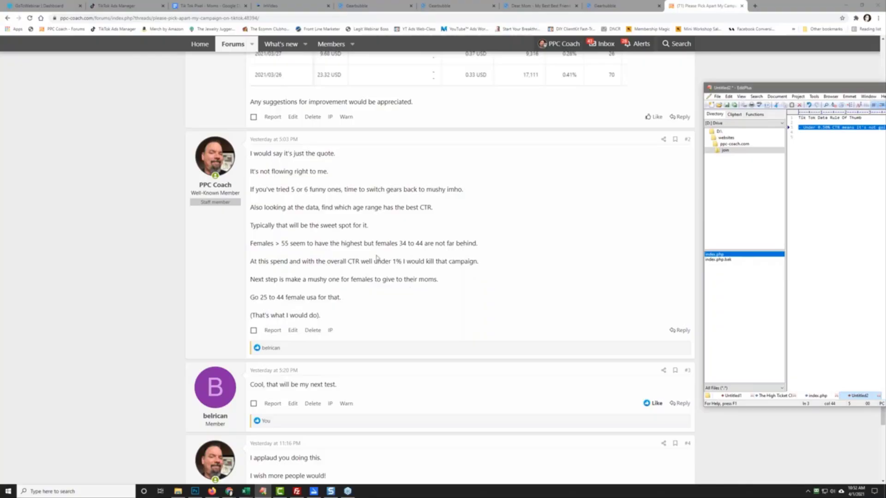
# Step: Scroll to the reply editor, then back up to the 'Please Pick Apart My Campaign On TikTok' title
pyautogui.scroll(-4, 353, 330)
pyautogui.scroll(2, 352, 323)
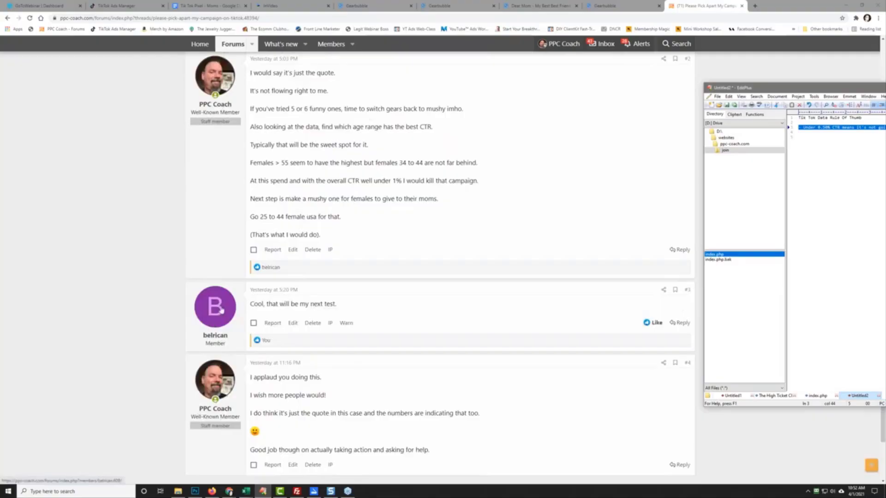
pyautogui.scroll(-2, 143, 320)
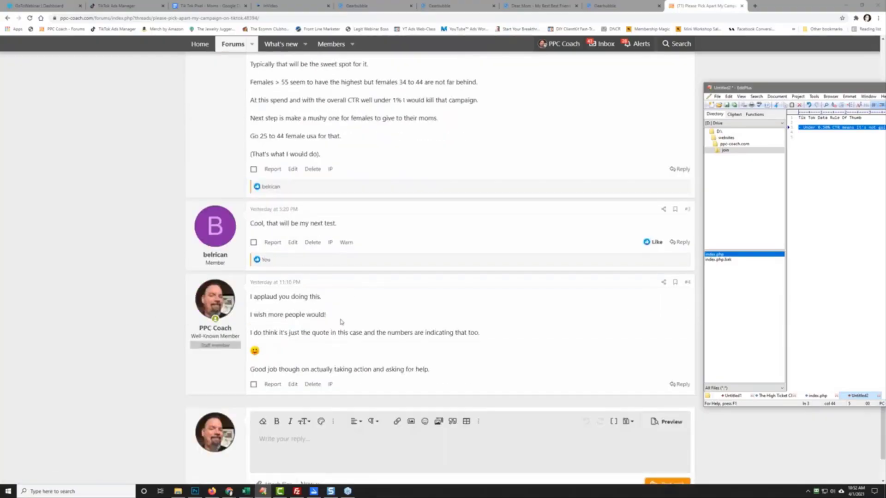
pyautogui.scroll(20, 420, 317)
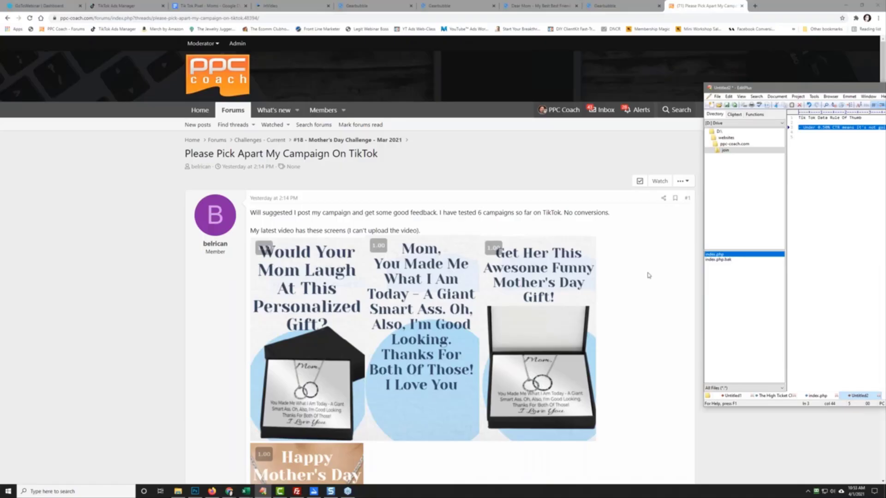
pyautogui.scroll(-4, 328, 297)
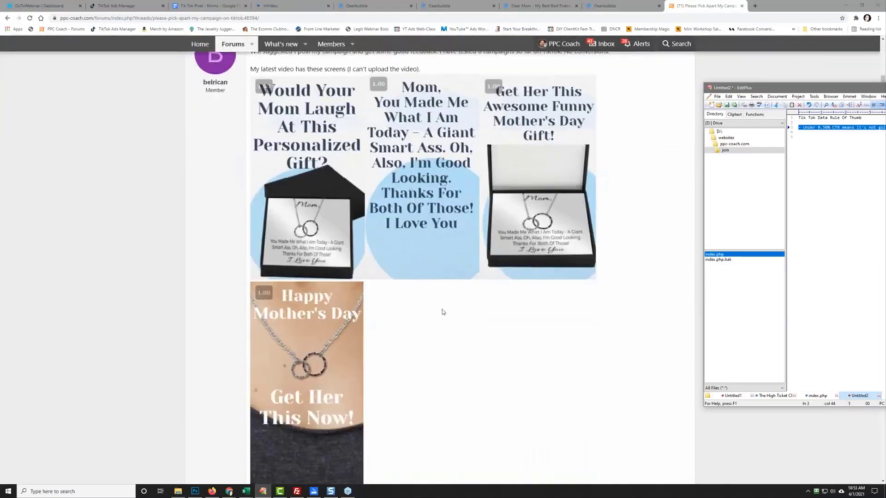
pyautogui.scroll(4, 369, 306)
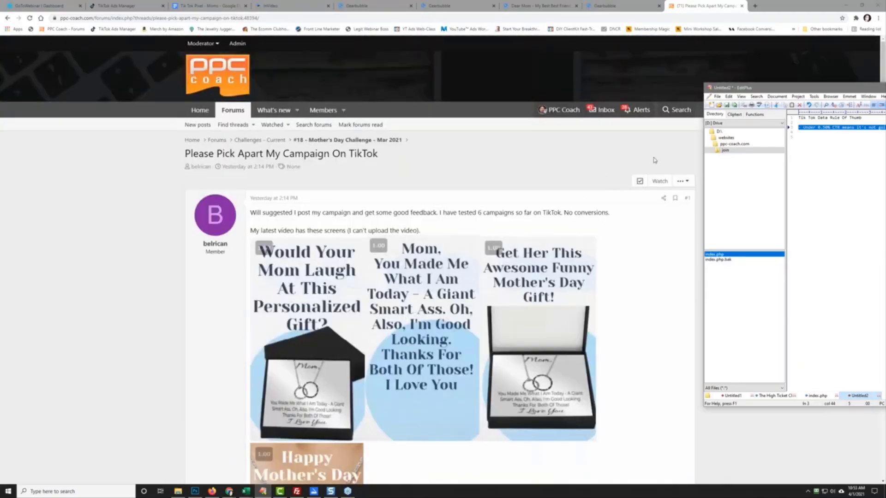
pyautogui.moveTo(795, 90); pyautogui.dragTo(885, 94)
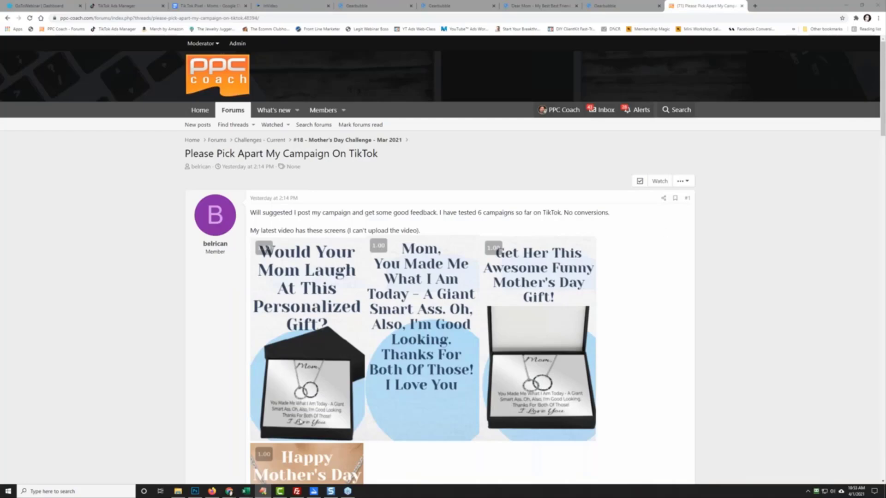
pyautogui.scroll(-12, 206, 365)
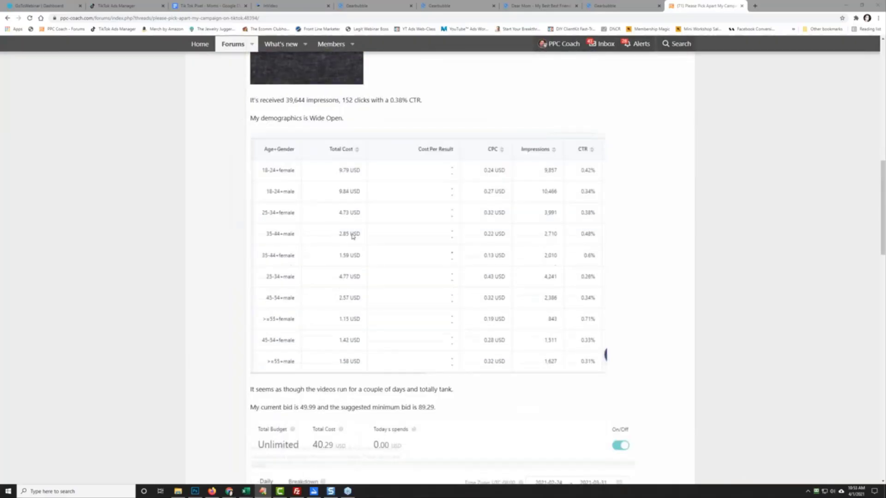
pyautogui.scroll(7, 411, 289)
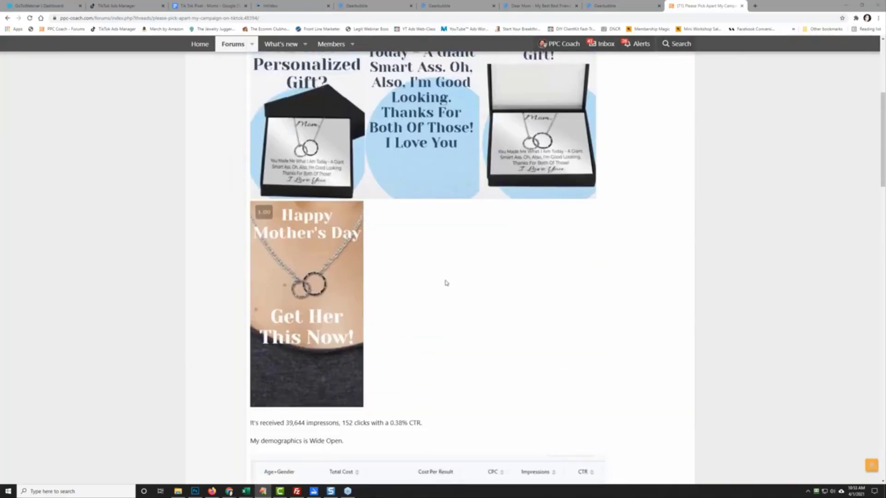
pyautogui.scroll(2, 364, 167)
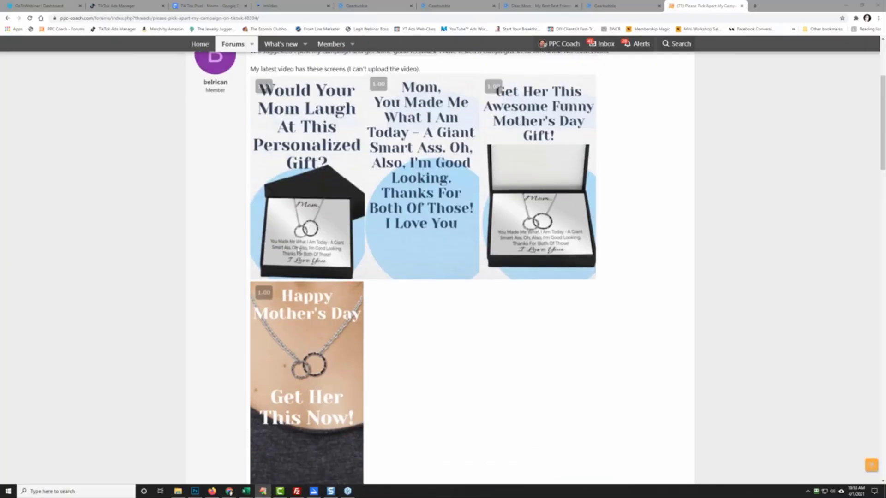
pyautogui.scroll(-4, 443, 326)
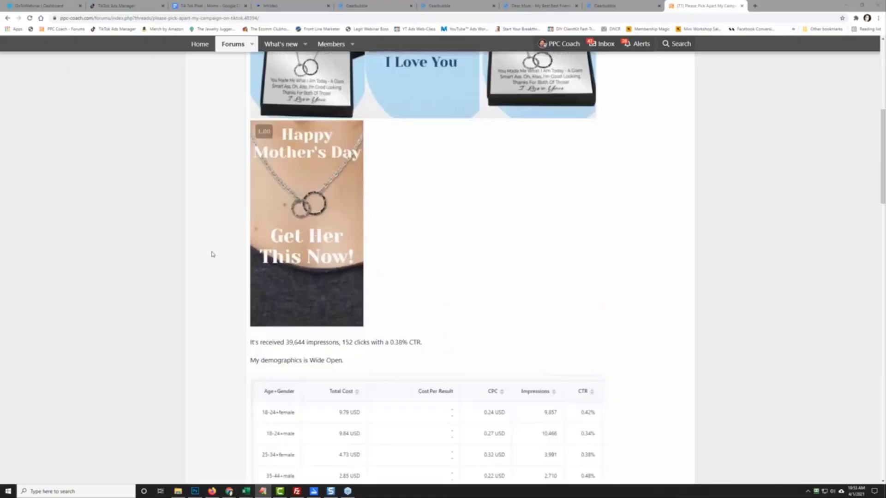
pyautogui.scroll(2, 217, 248)
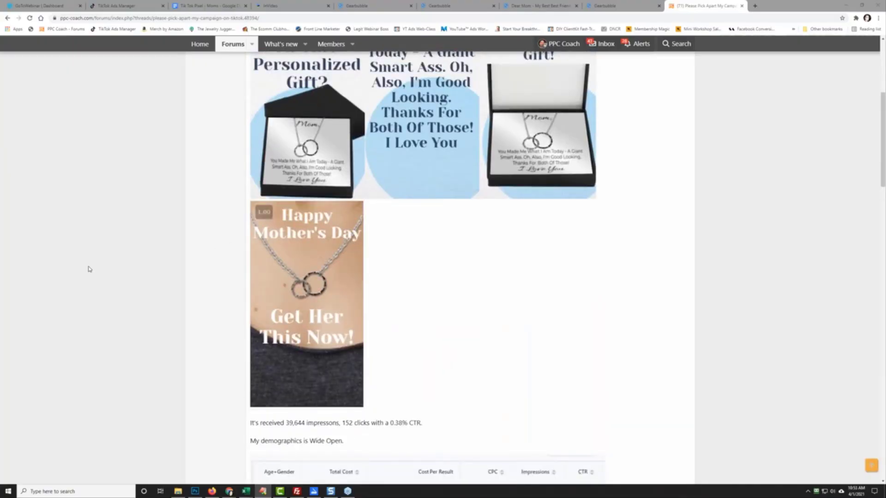
pyautogui.scroll(-4, 107, 259)
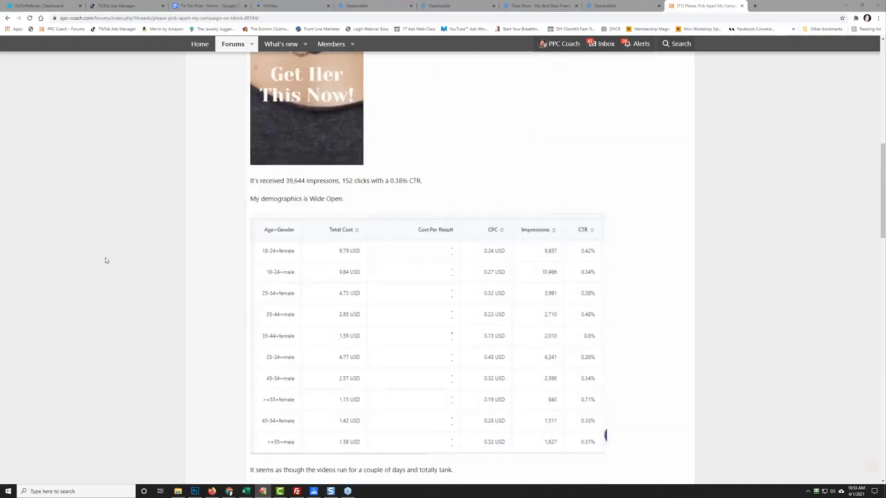
pyautogui.scroll(4, 217, 249)
pyautogui.scroll(-5, 119, 336)
pyautogui.scroll(8, 121, 347)
pyautogui.scroll(-7, 69, 360)
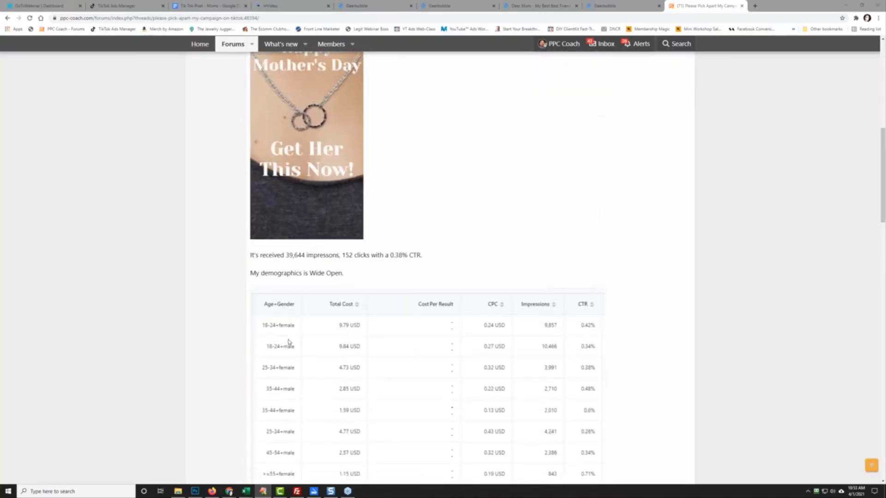
pyautogui.scroll(-3, 288, 342)
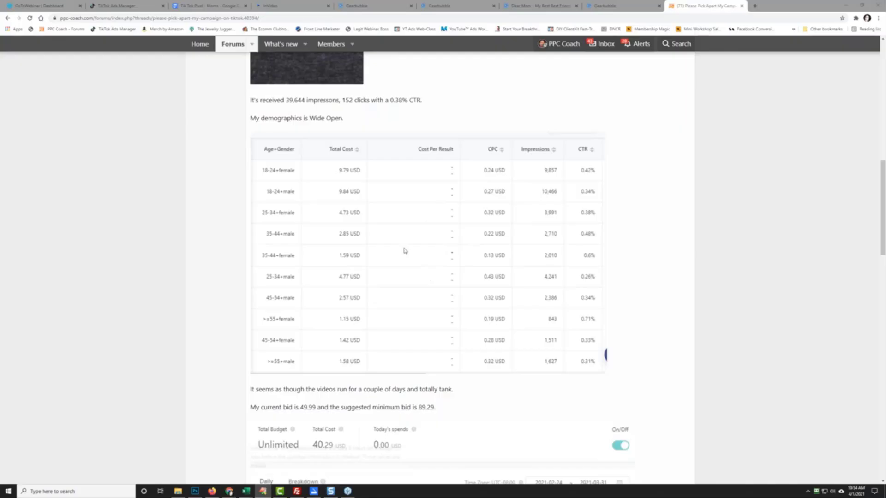
pyautogui.scroll(10, 404, 251)
pyautogui.scroll(-2, 405, 250)
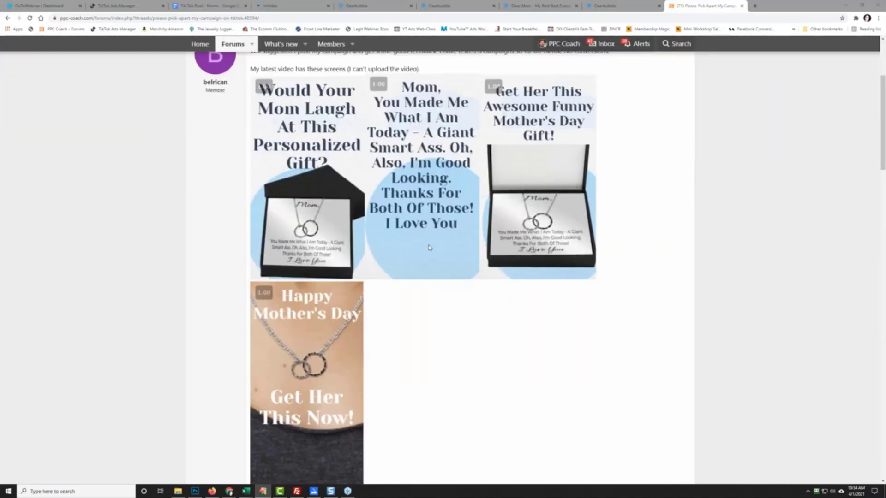
pyautogui.scroll(4, 426, 245)
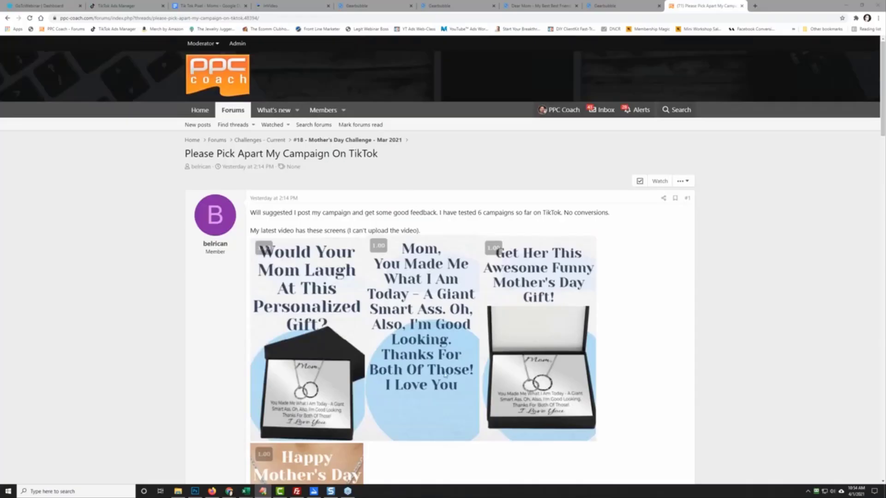
pyautogui.scroll(-14, 457, 345)
pyautogui.scroll(14, 458, 345)
# Step: Google 'days until mother's day 2021' in a new tab (38 days), then return to the forum
pyautogui.click(755, 6)
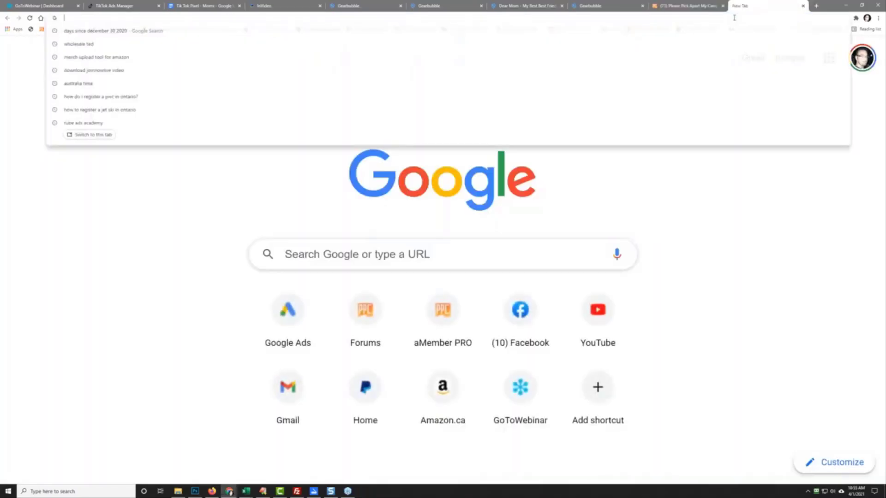
pyautogui.write("mother's day")
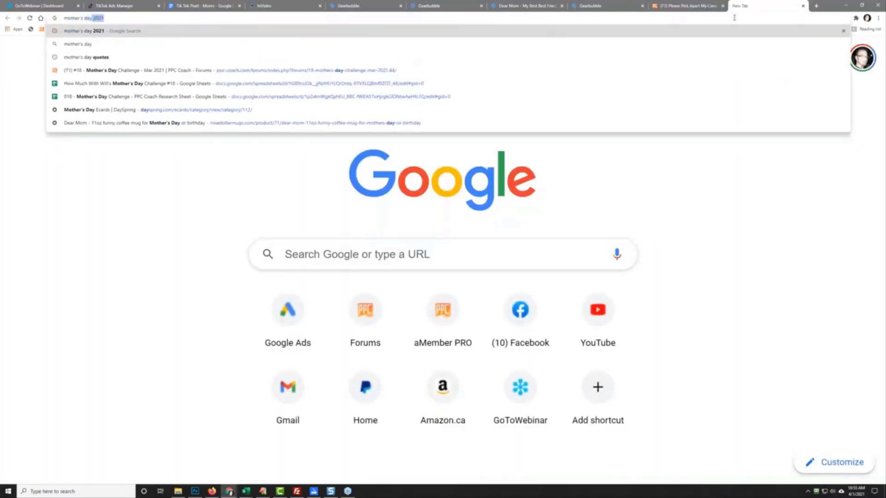
pyautogui.press('Return')
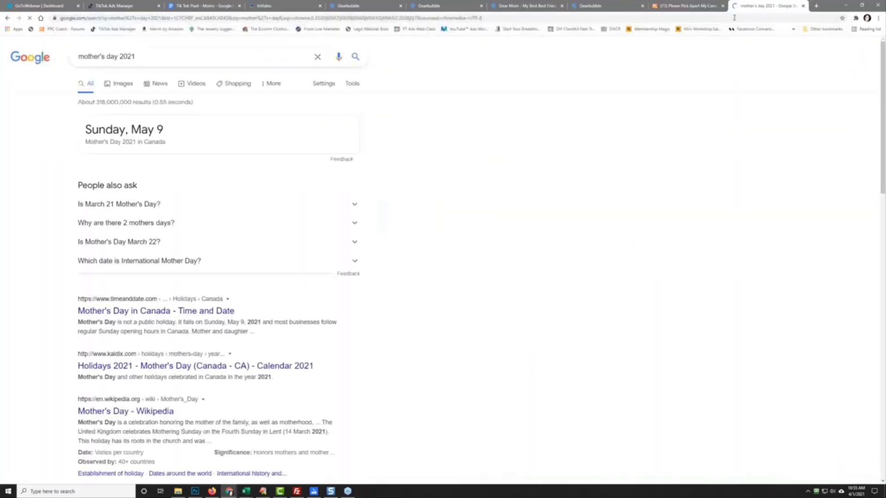
pyautogui.click(78, 56)
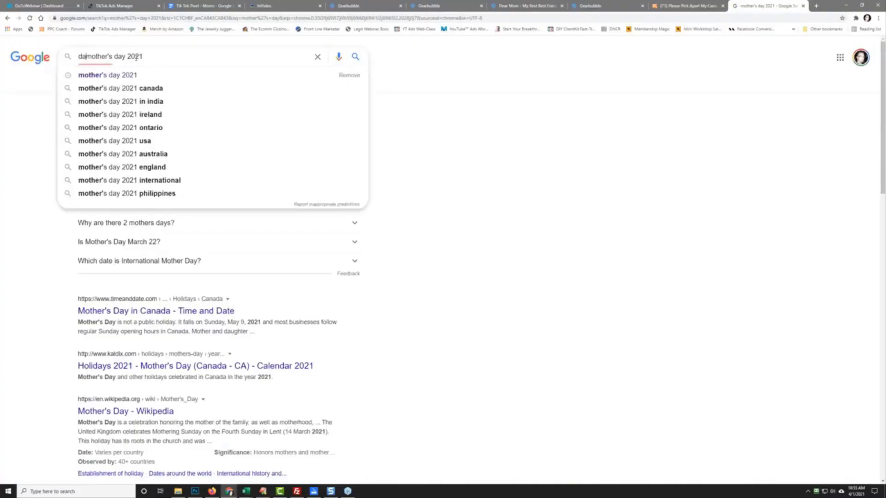
pyautogui.write('days')
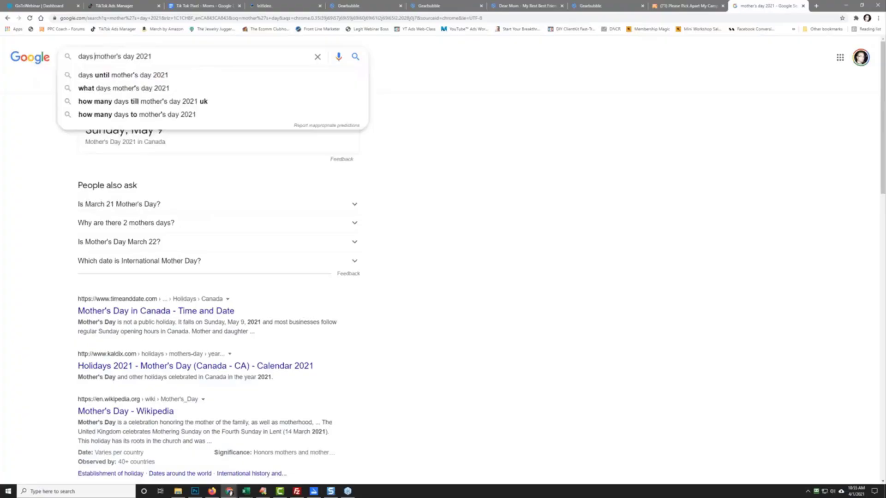
pyautogui.press('Down')
pyautogui.press('Return')
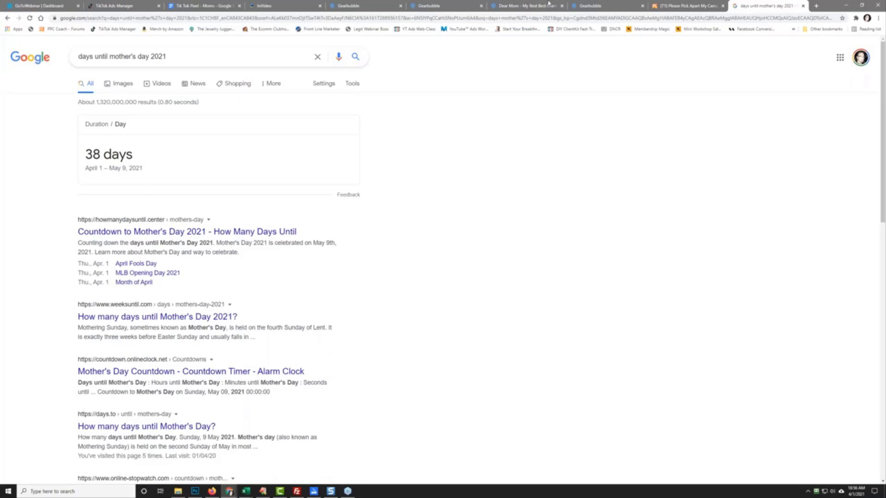
pyautogui.click(684, 6)
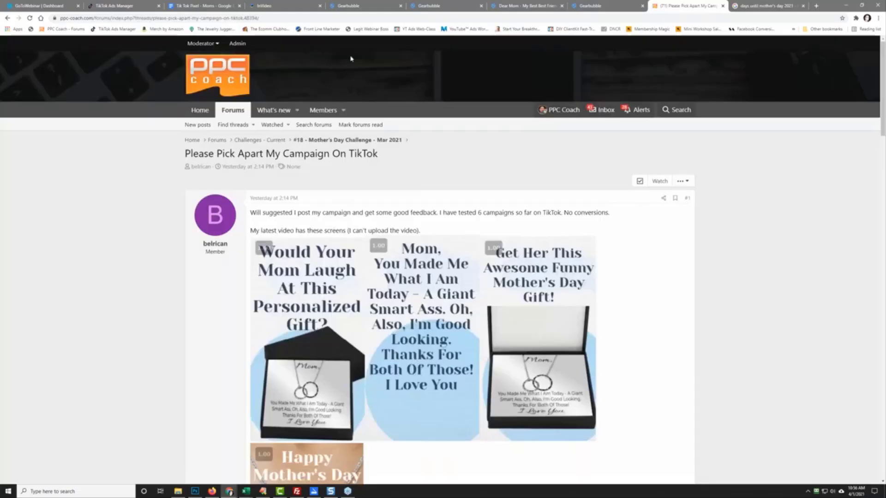
# Step: Reload the TikTok Ads Manager ad group list so all three ad groups appear
pyautogui.click(119, 6)
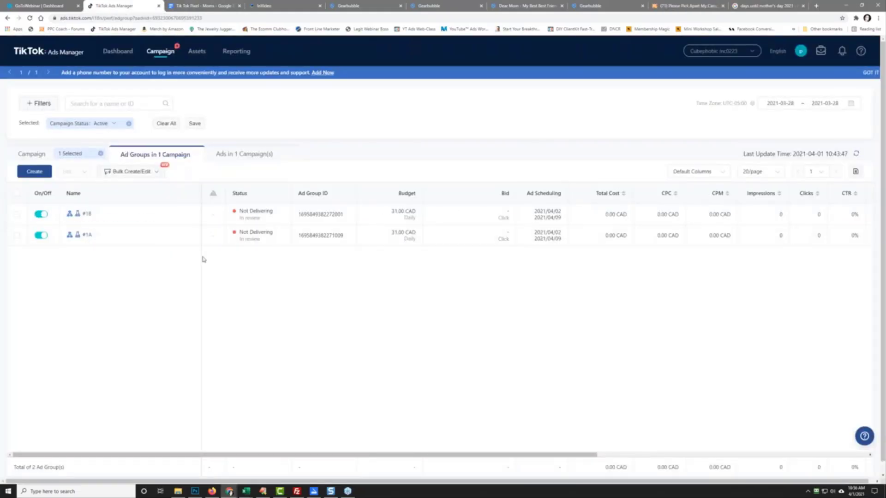
pyautogui.rightClick(347, 332)
pyautogui.click(390, 352)
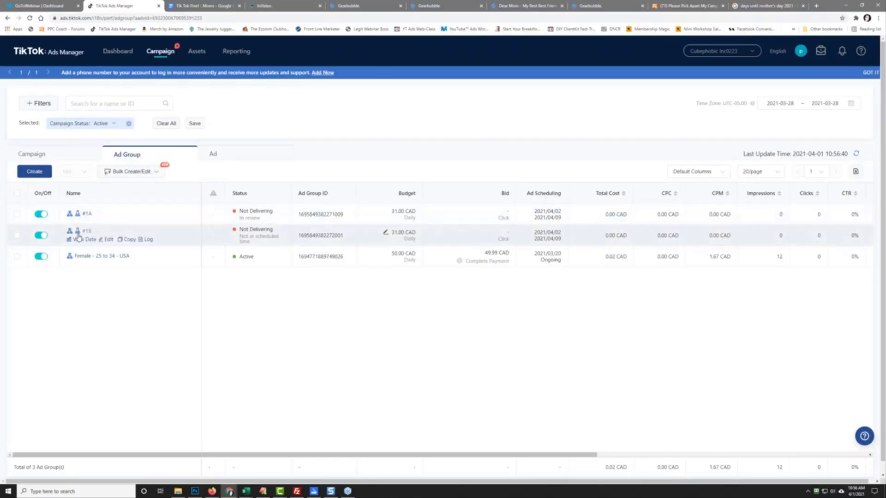
pyautogui.click(105, 239)
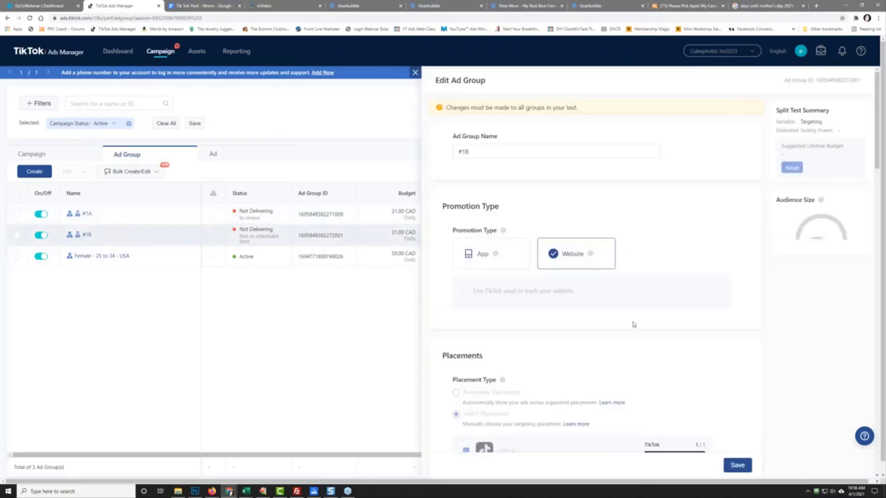
pyautogui.scroll(-5, 644, 317)
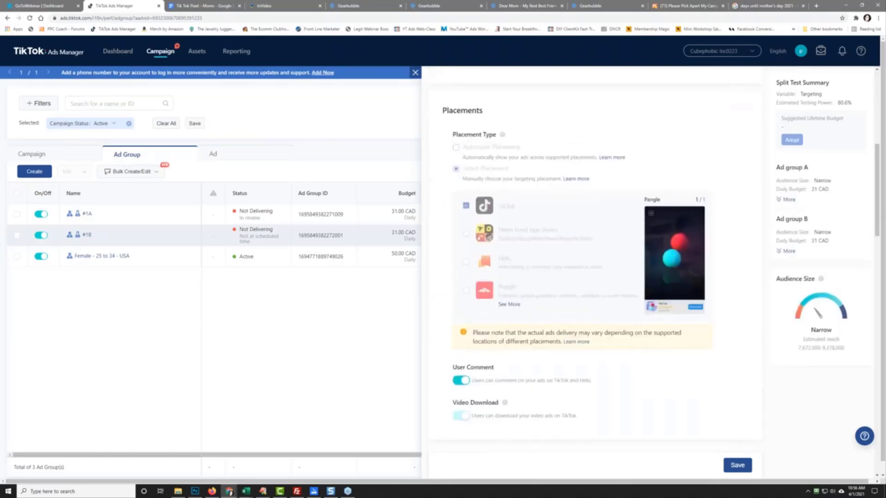
pyautogui.scroll(-15, 595, 268)
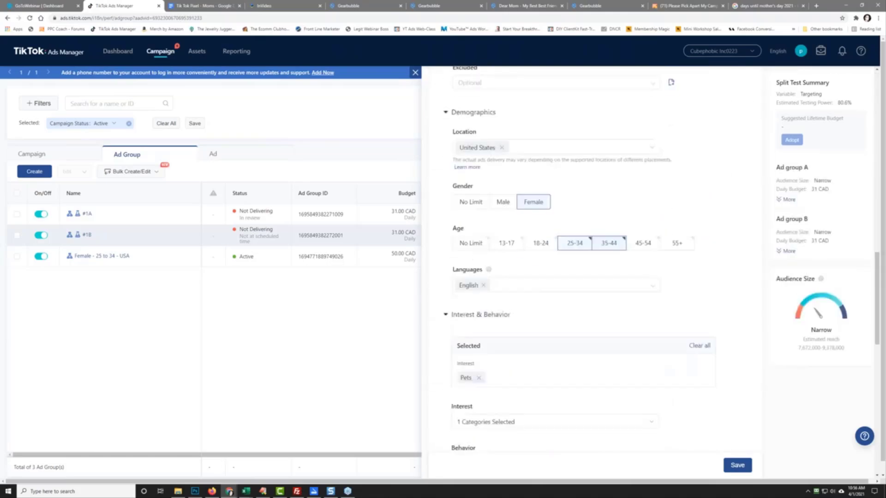
pyautogui.scroll(-7, 596, 267)
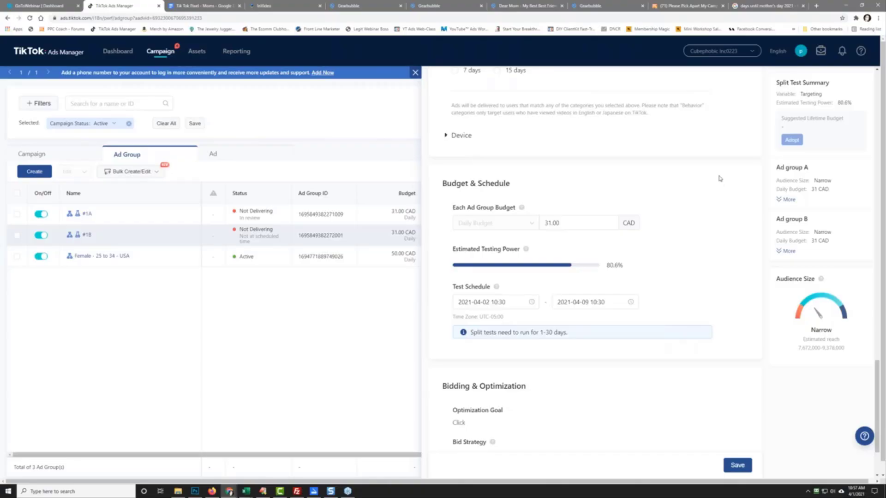
pyautogui.click(415, 73)
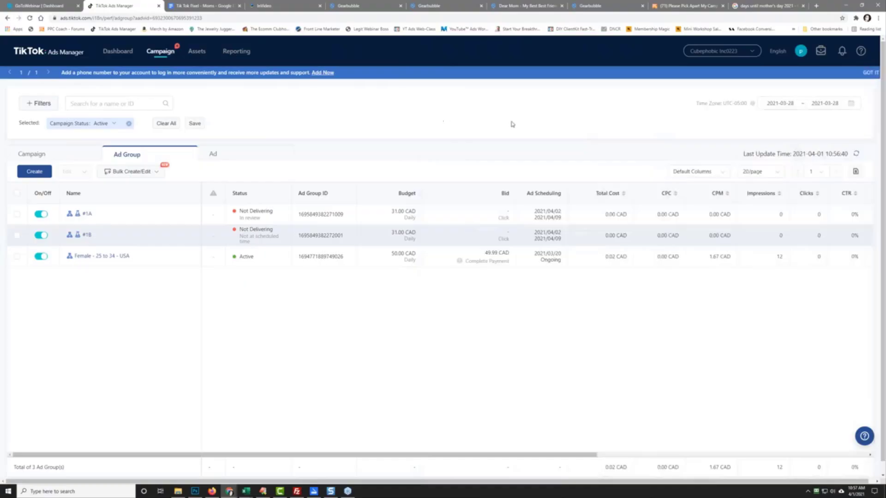
# Step: Go to the Reporting page listing the saved 'Untitled' report
pyautogui.click(235, 54)
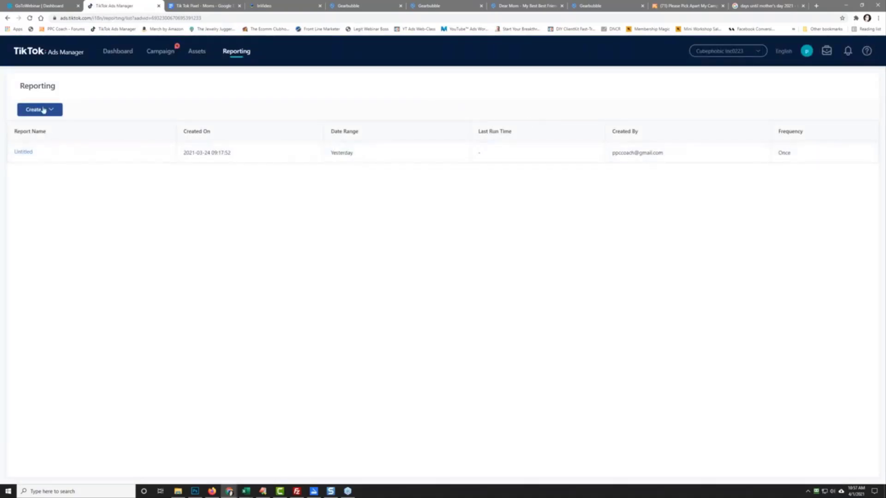
pyautogui.moveTo(23, 151)
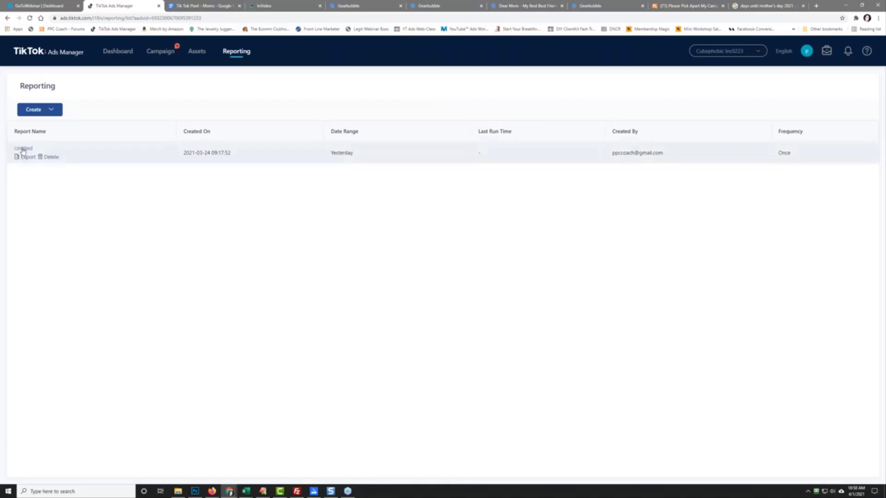
pyautogui.click(23, 150)
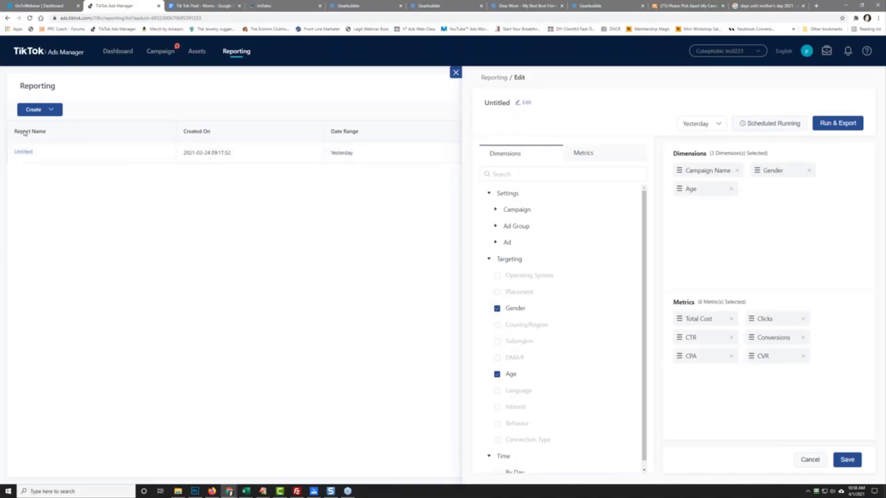
pyautogui.click(28, 158)
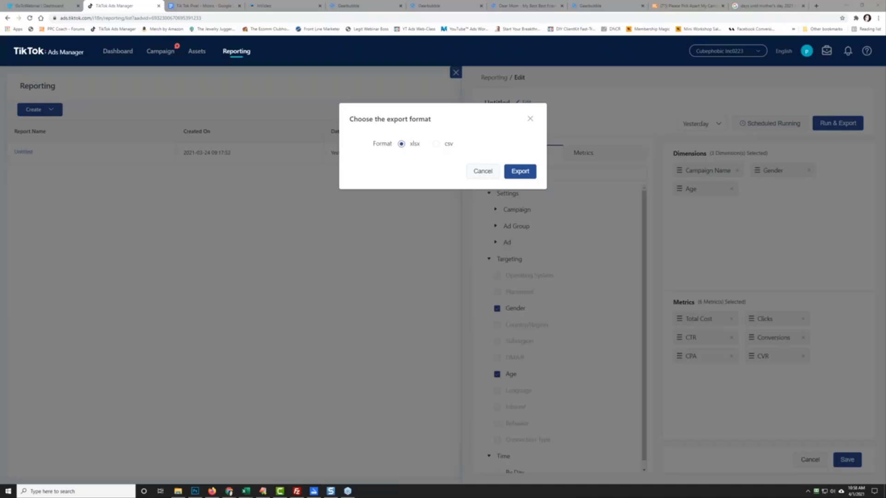
pyautogui.click(482, 171)
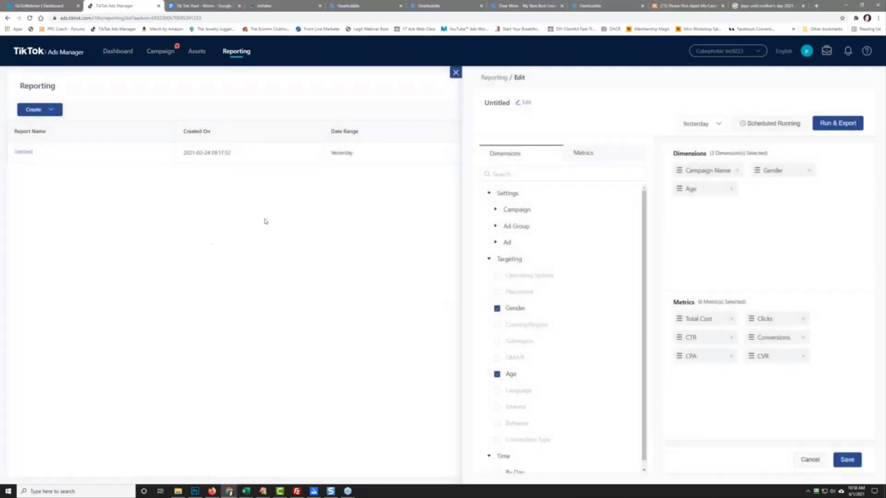
pyautogui.click(456, 73)
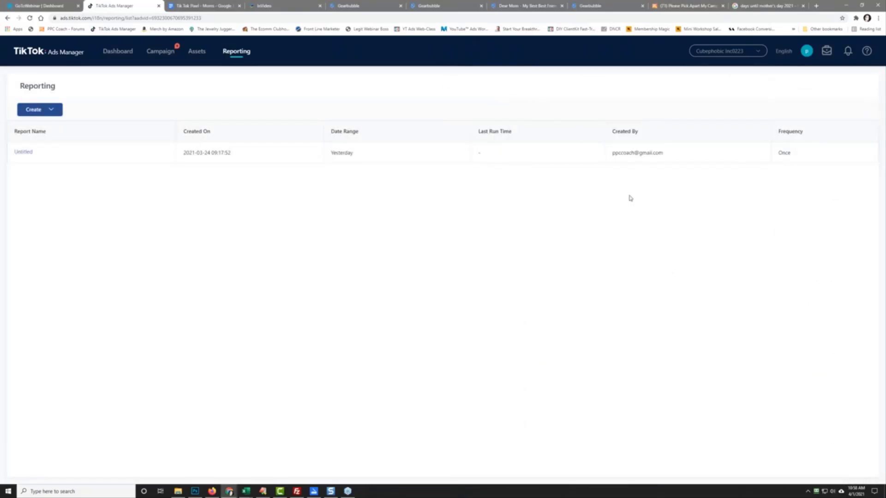
# Step: Leave Reporting and go back to the Campaign section
pyautogui.moveTo(21, 157)
pyautogui.click(156, 55)
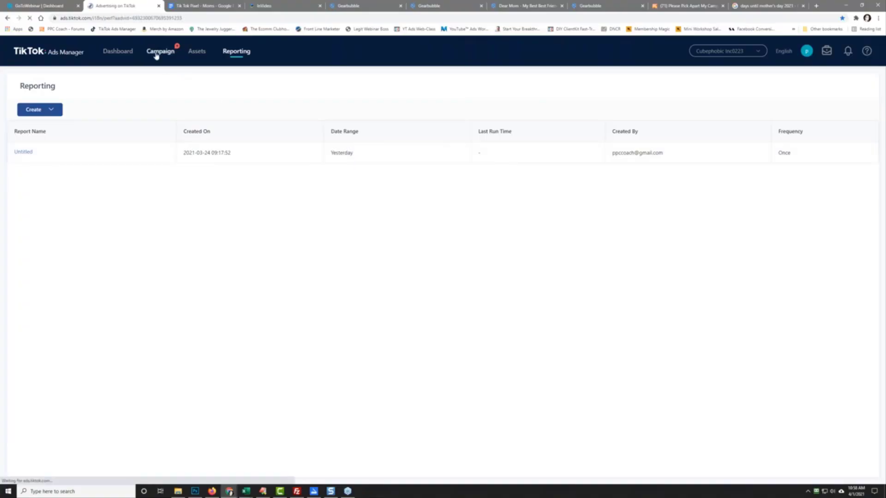